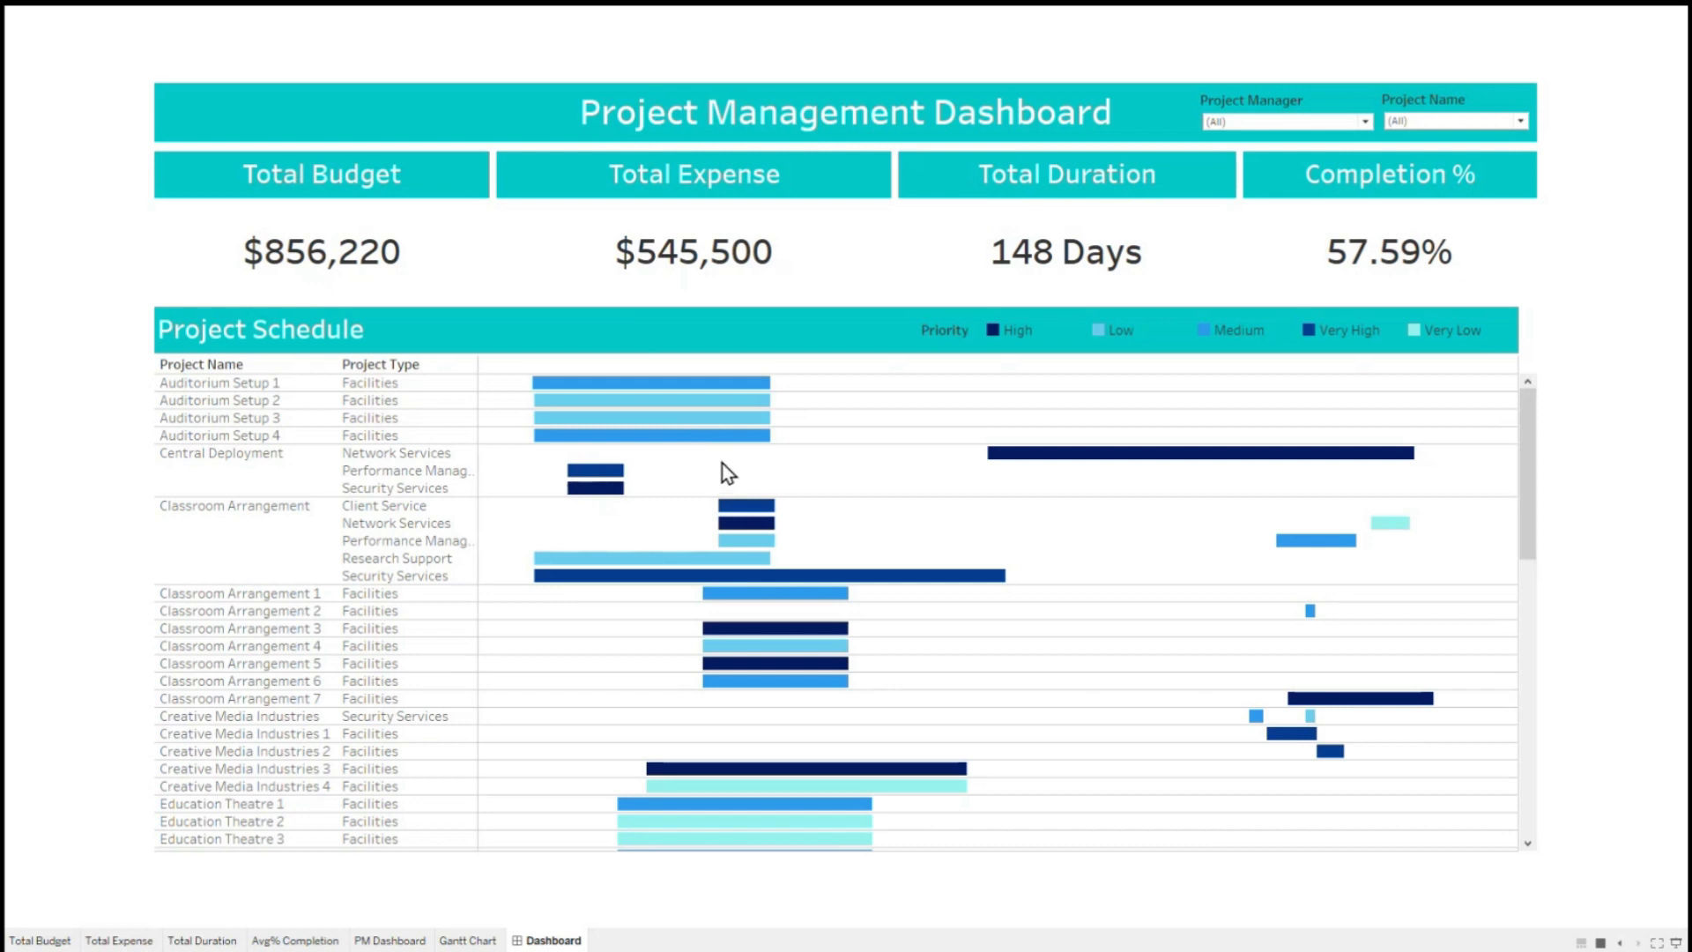
Examine the Total Budget figure and the schedule bar details of the Auditorium Setup projects.
{"action": "scroll", "coordinate": [728, 502], "scroll_direction": "up", "scroll_amount": 5}
{"action": "scroll", "coordinate": [731, 502], "scroll_direction": "up", "scroll_amount": 5}
{"action": "mouse_move", "coordinate": [326, 234]}
{"action": "scroll", "coordinate": [1195, 533], "scroll_direction": "down", "scroll_amount": 15}
{"action": "scroll", "coordinate": [1194, 533], "scroll_direction": "up", "scroll_amount": 10}
{"action": "scroll", "coordinate": [1193, 527], "scroll_direction": "up", "scroll_amount": 5}
{"action": "mouse_move", "coordinate": [655, 388]}
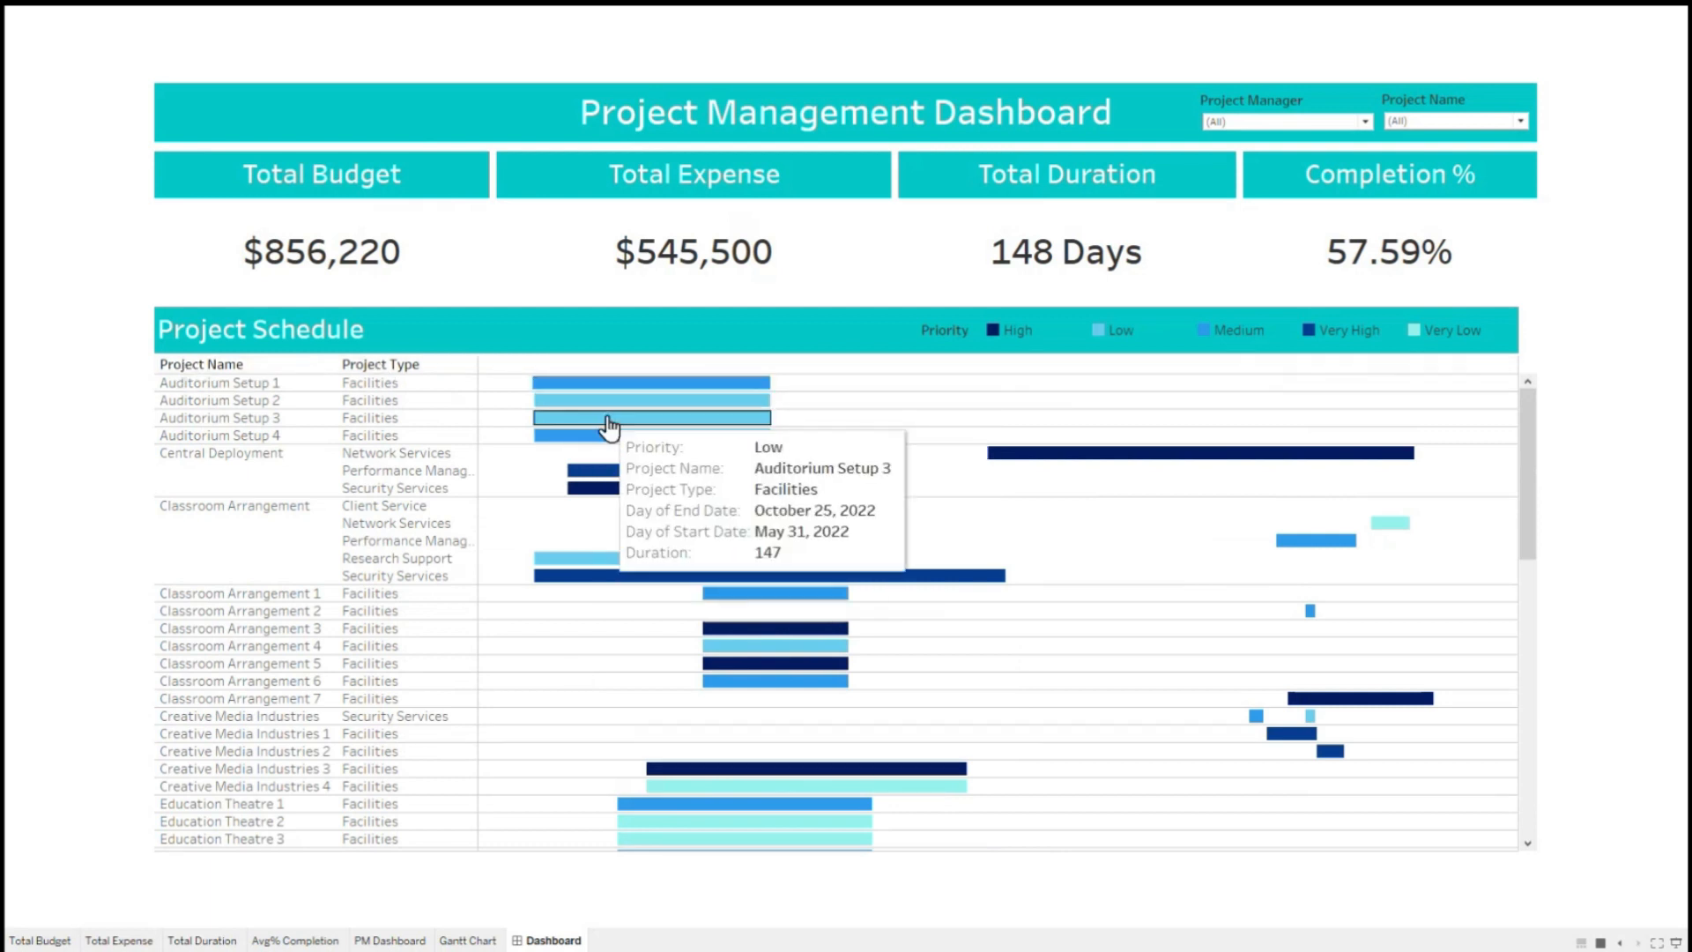
{"action": "mouse_move", "coordinate": [745, 431]}
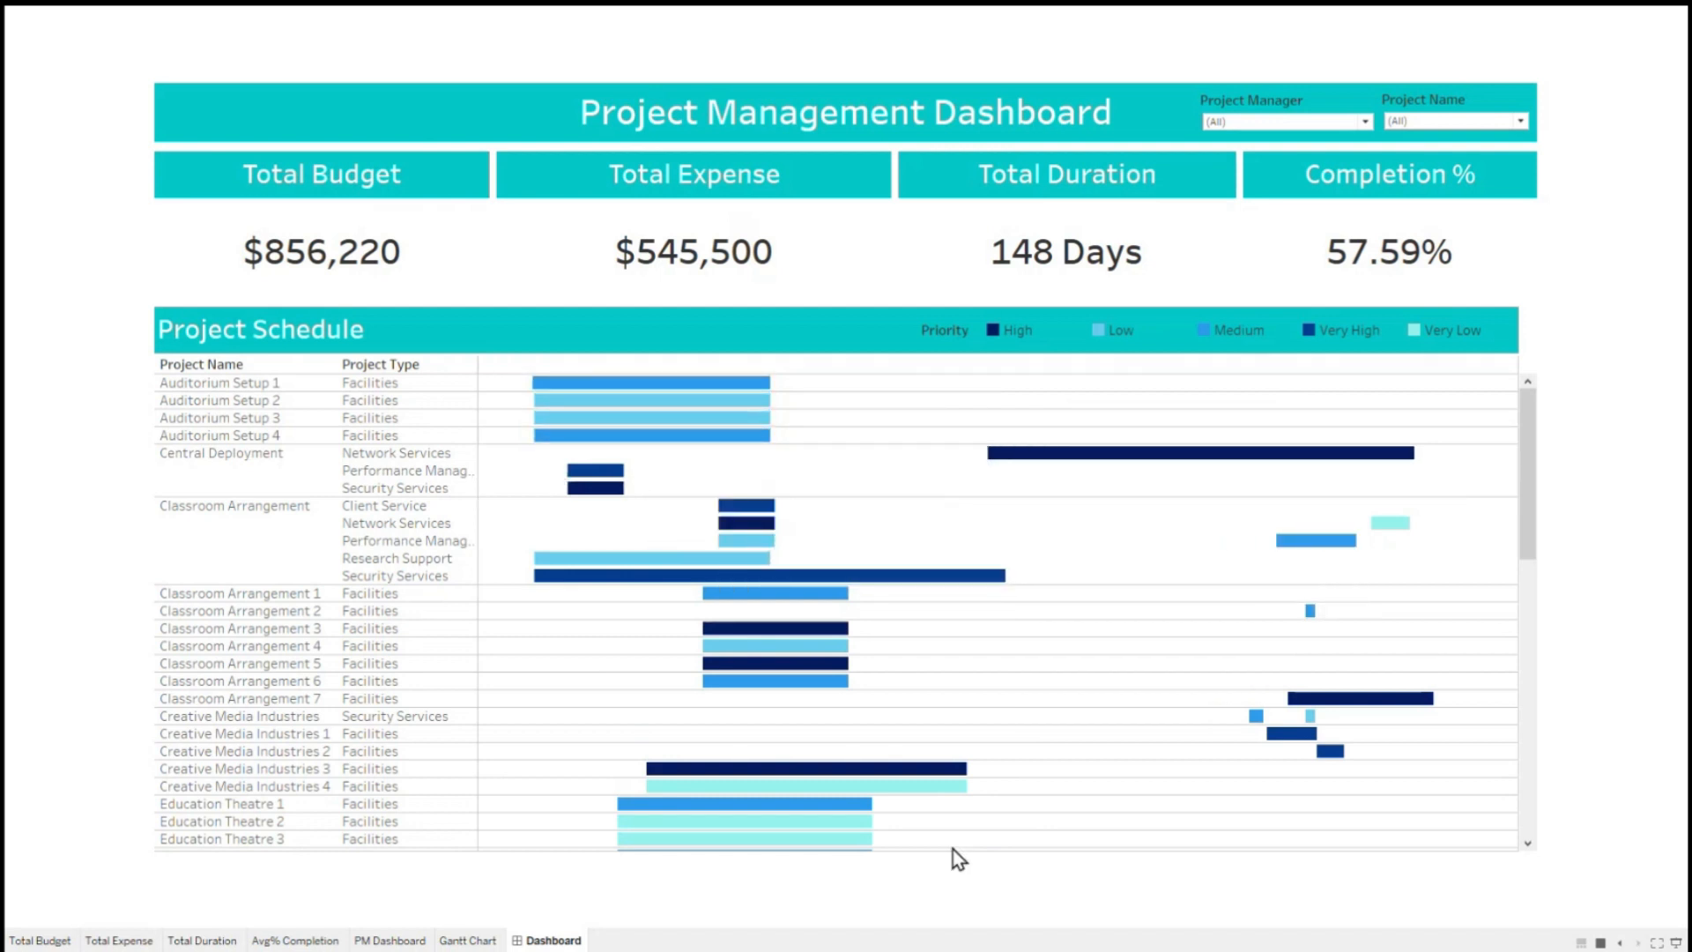
Browse the project schedule Gantt chart from the Auditorium Setup projects down to Training Room and return to the first project.
{"action": "scroll", "coordinate": [746, 705], "scroll_direction": "down", "scroll_amount": 15}
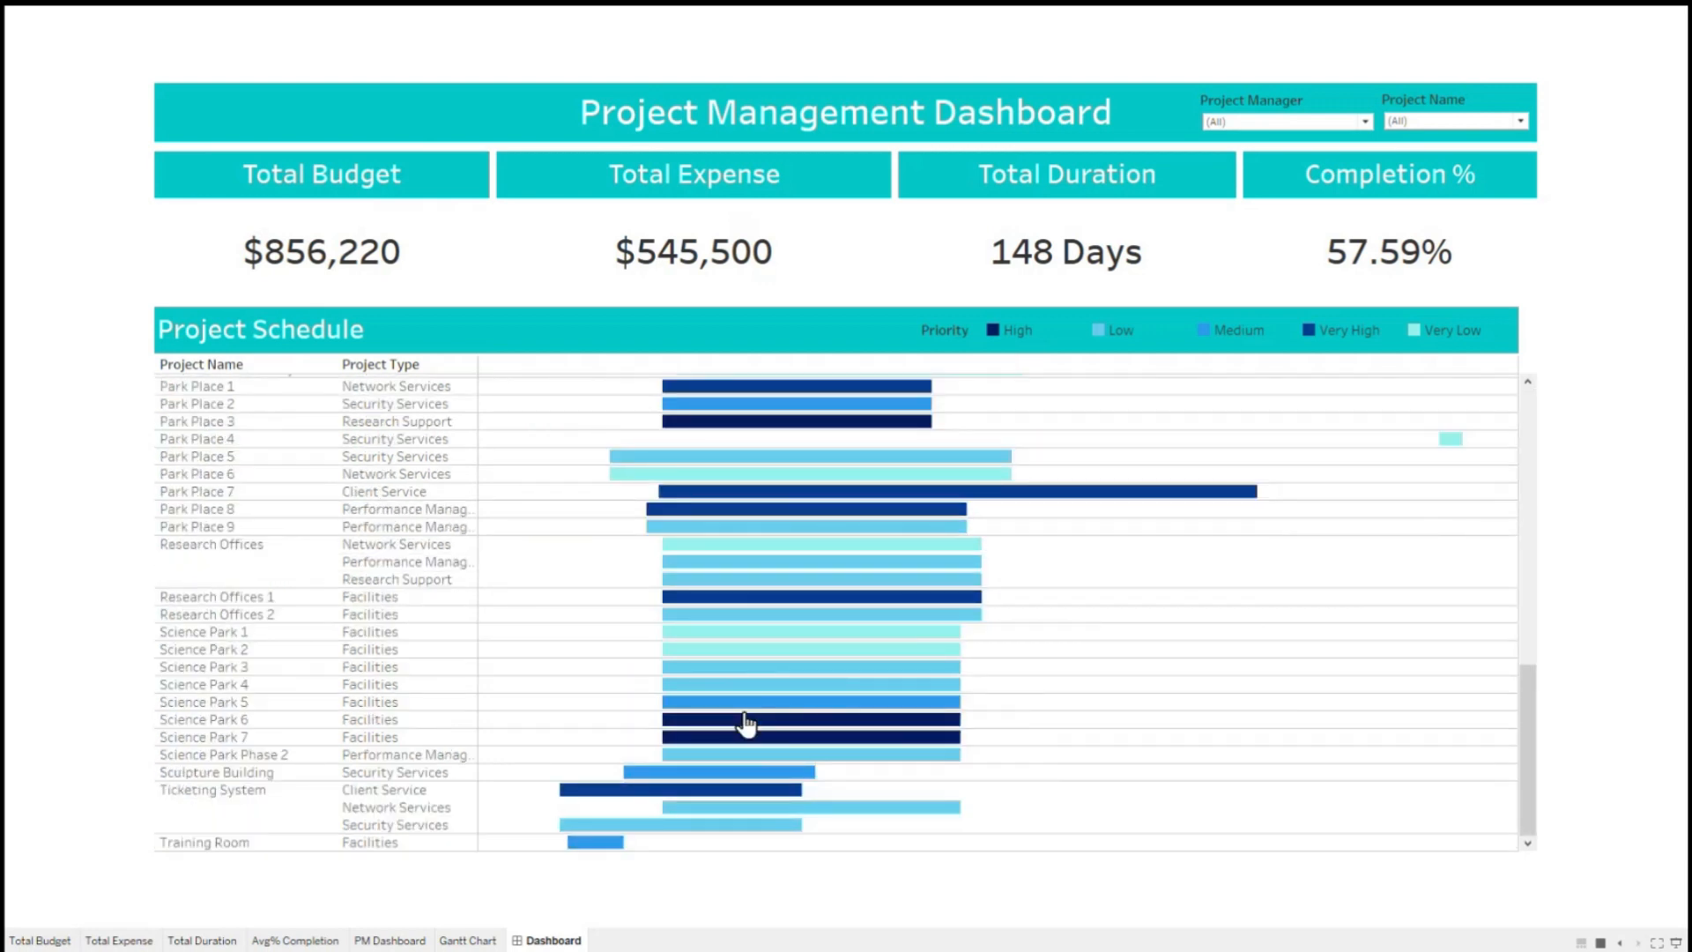
{"action": "scroll", "coordinate": [745, 714], "scroll_direction": "up", "scroll_amount": 15}
{"action": "scroll", "coordinate": [744, 718], "scroll_direction": "down", "scroll_amount": 10}
{"action": "scroll", "coordinate": [1234, 686], "scroll_direction": "up", "scroll_amount": 10}
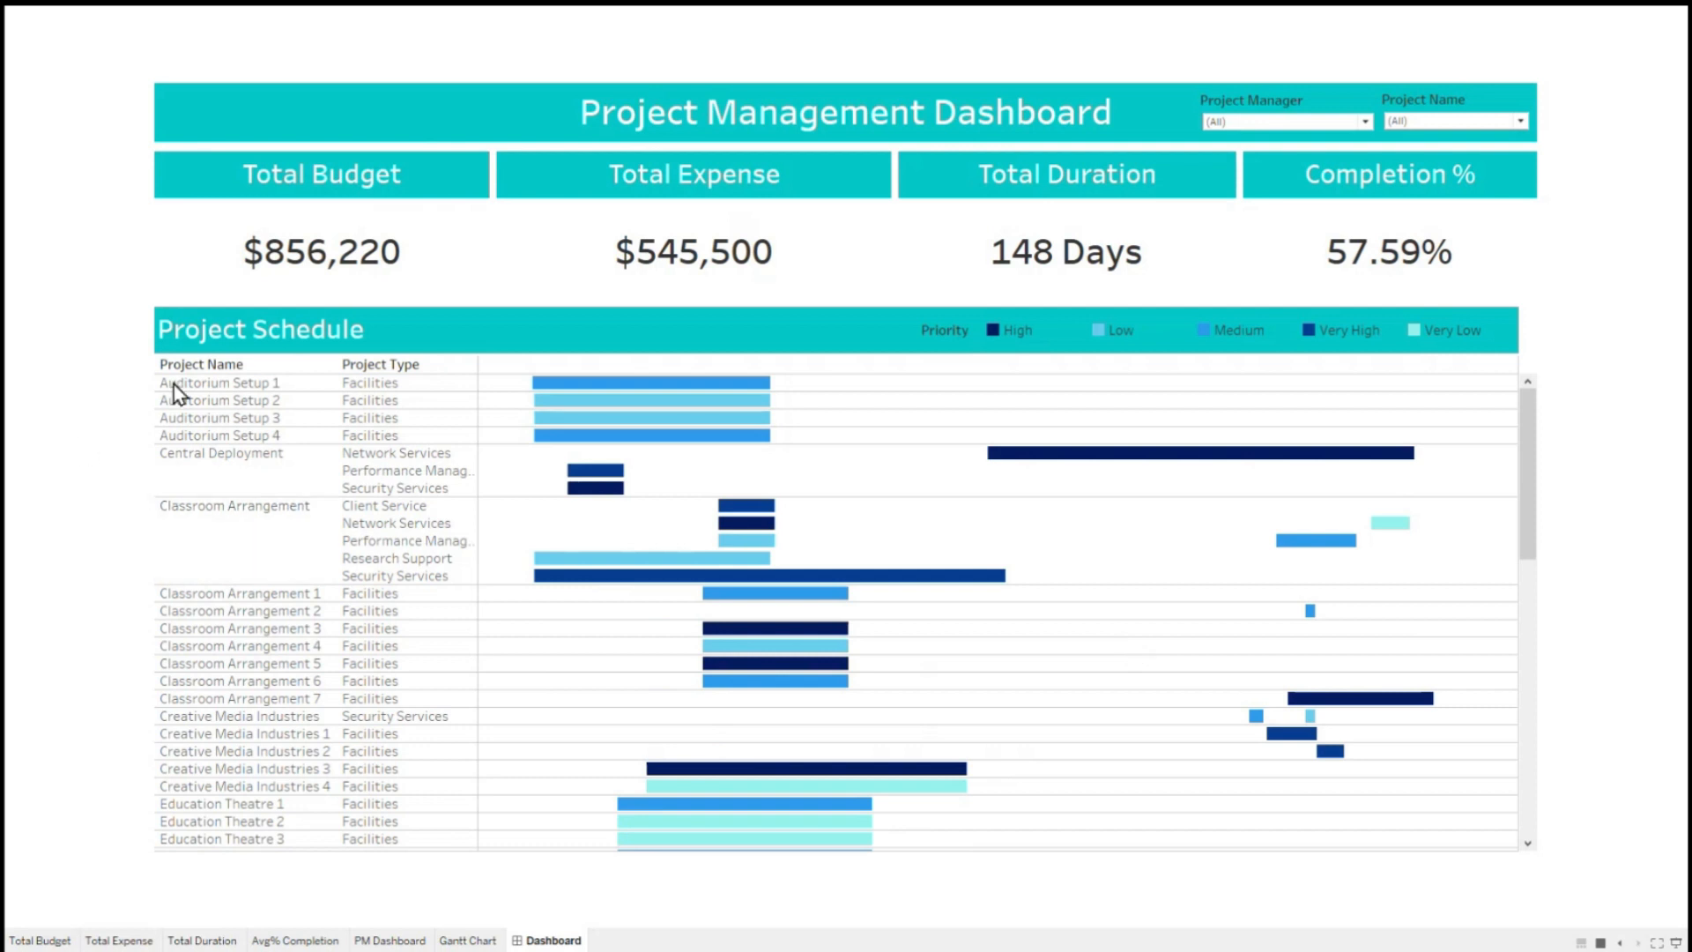
{"action": "scroll", "coordinate": [280, 537], "scroll_direction": "down", "scroll_amount": 9}
{"action": "scroll", "coordinate": [282, 543], "scroll_direction": "up", "scroll_amount": 9}
{"action": "mouse_move", "coordinate": [595, 477]}
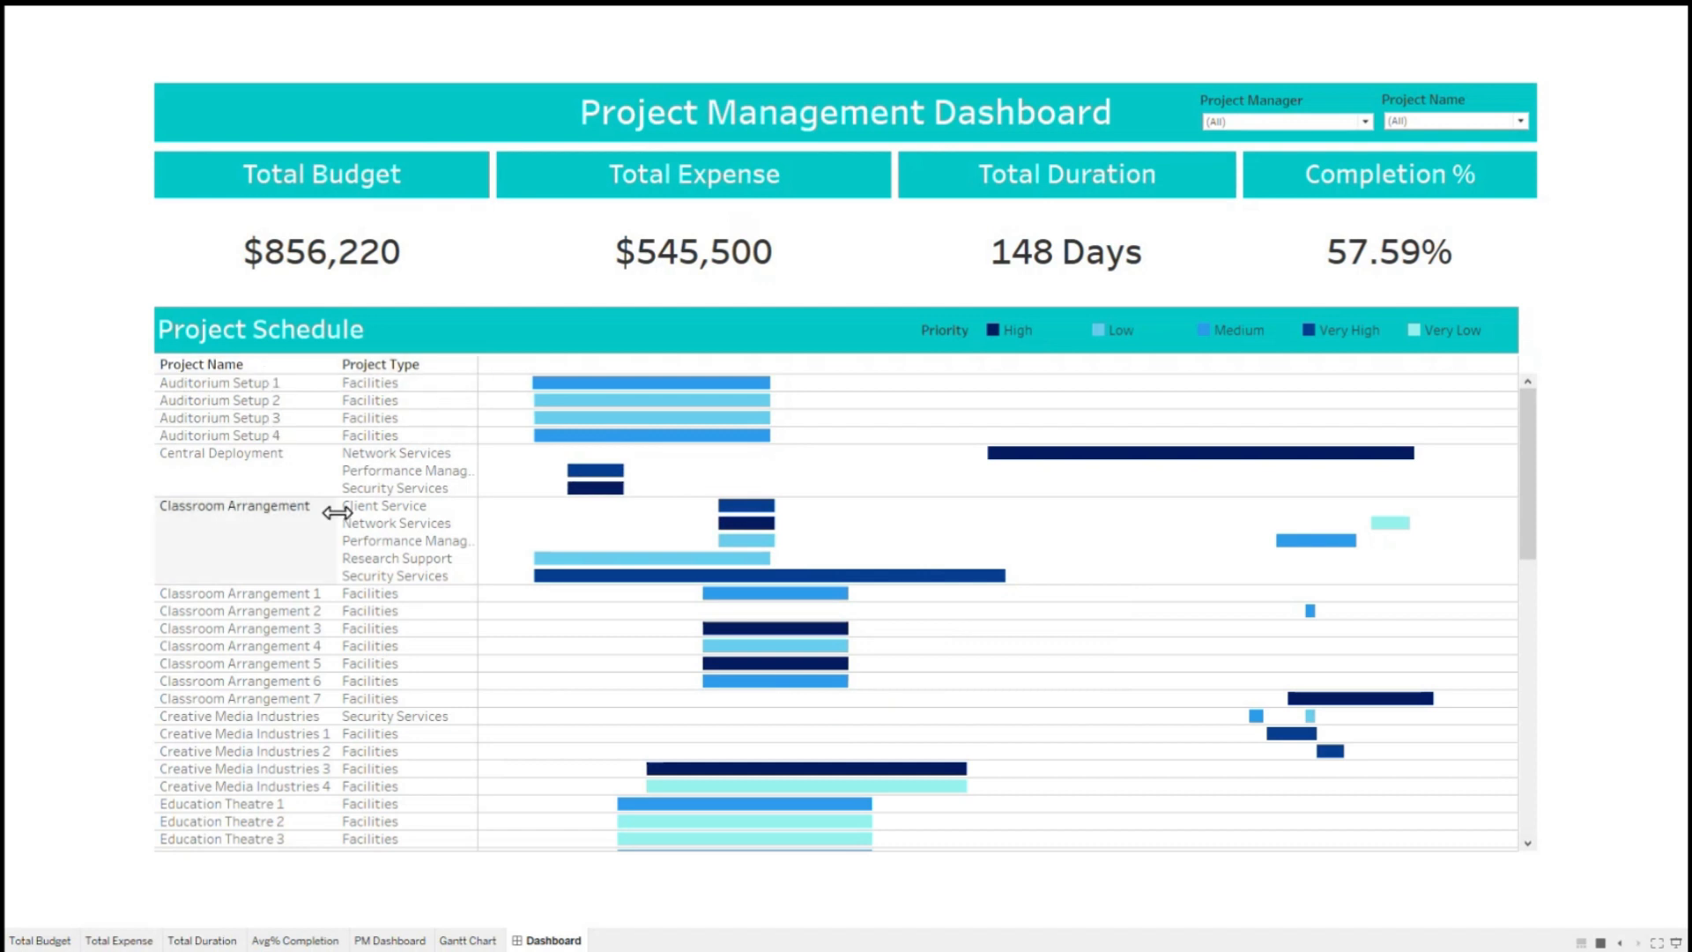
{"action": "scroll", "coordinate": [398, 527], "scroll_direction": "down", "scroll_amount": 4}
{"action": "scroll", "coordinate": [405, 531], "scroll_direction": "up", "scroll_amount": 4}
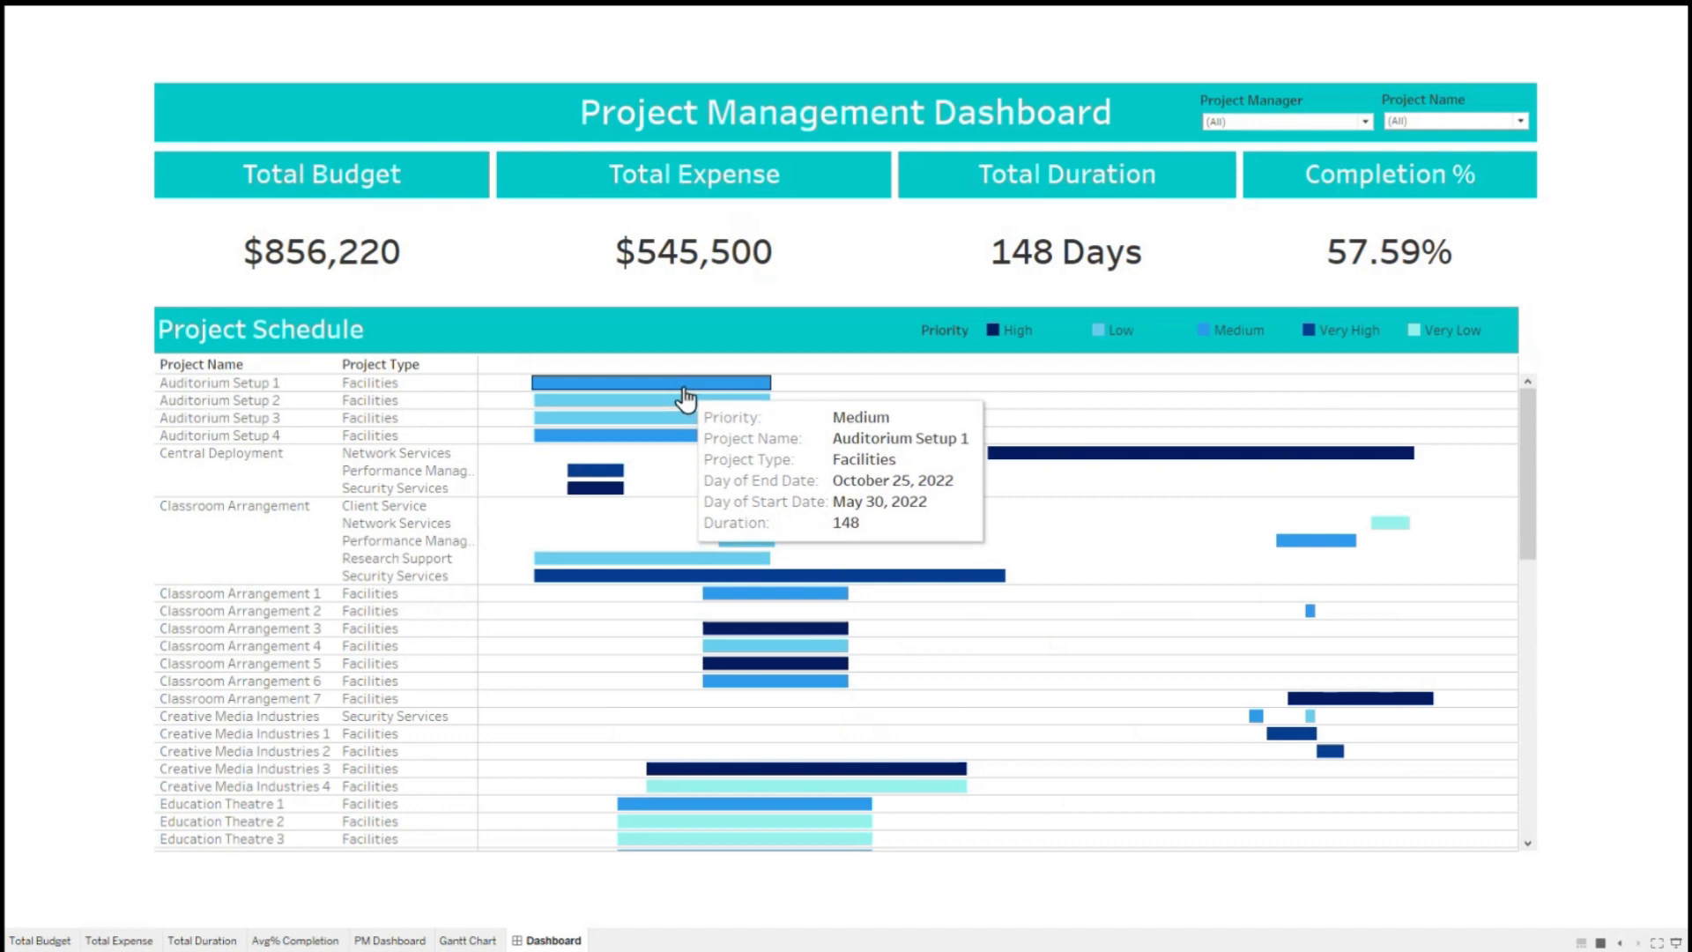
Filter the summary figures by the Central Deployment Network Services bar, check Completion %, and clear the selection.
{"action": "mouse_move", "coordinate": [1049, 454]}
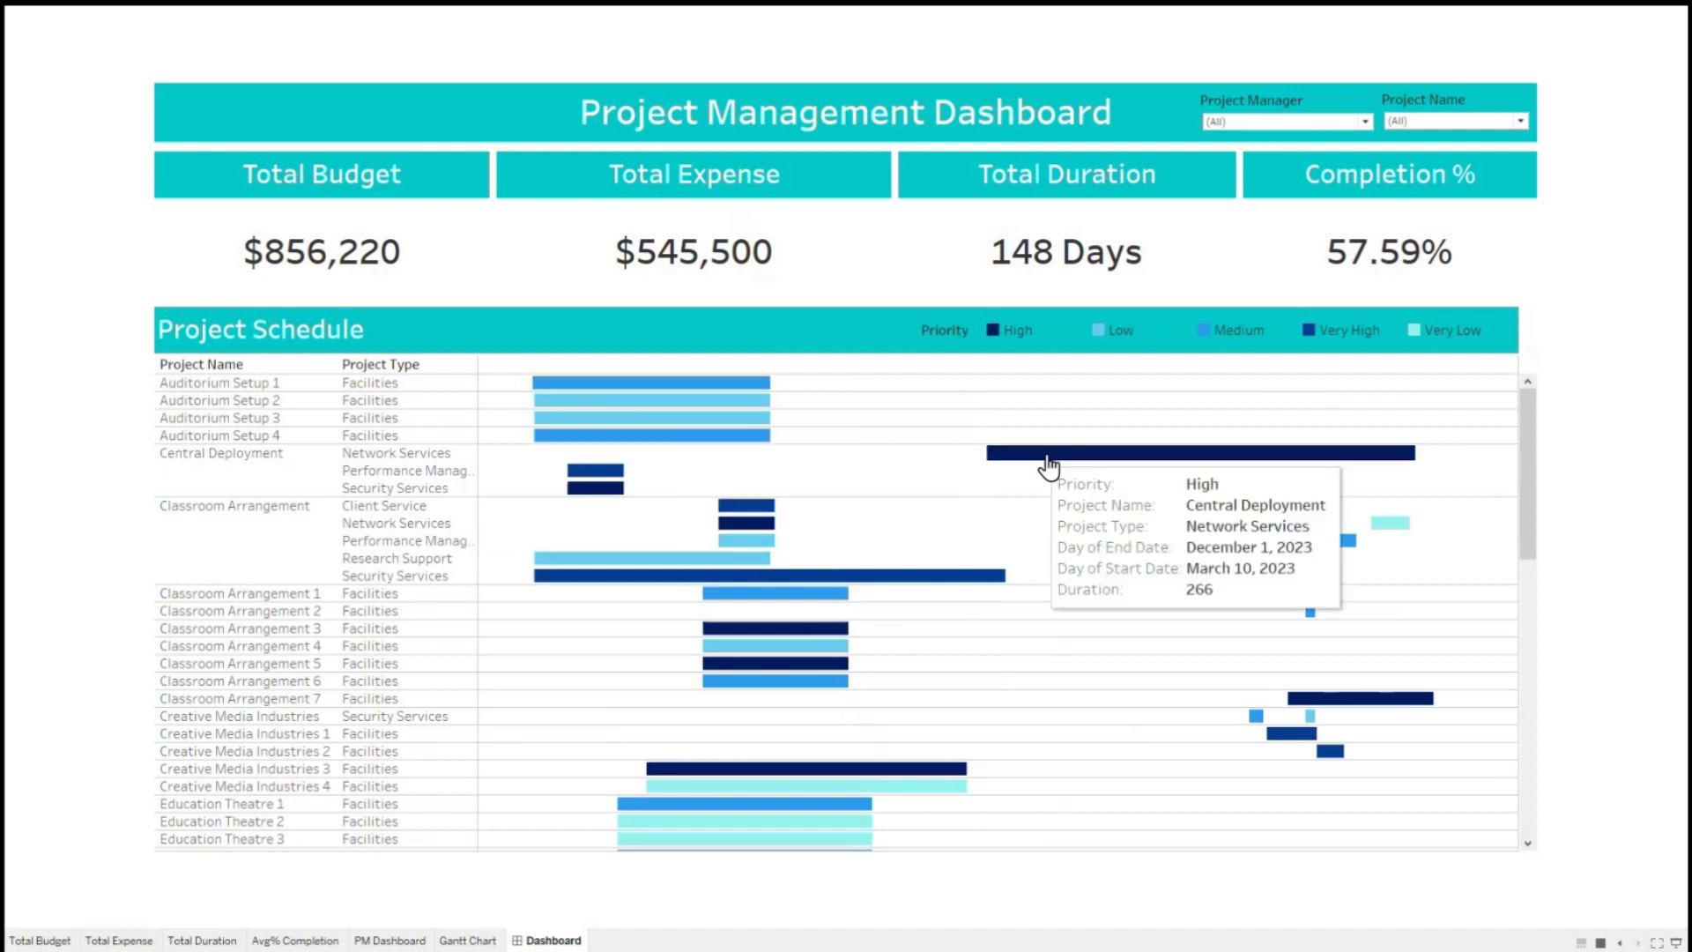
{"action": "mouse_move", "coordinate": [819, 577]}
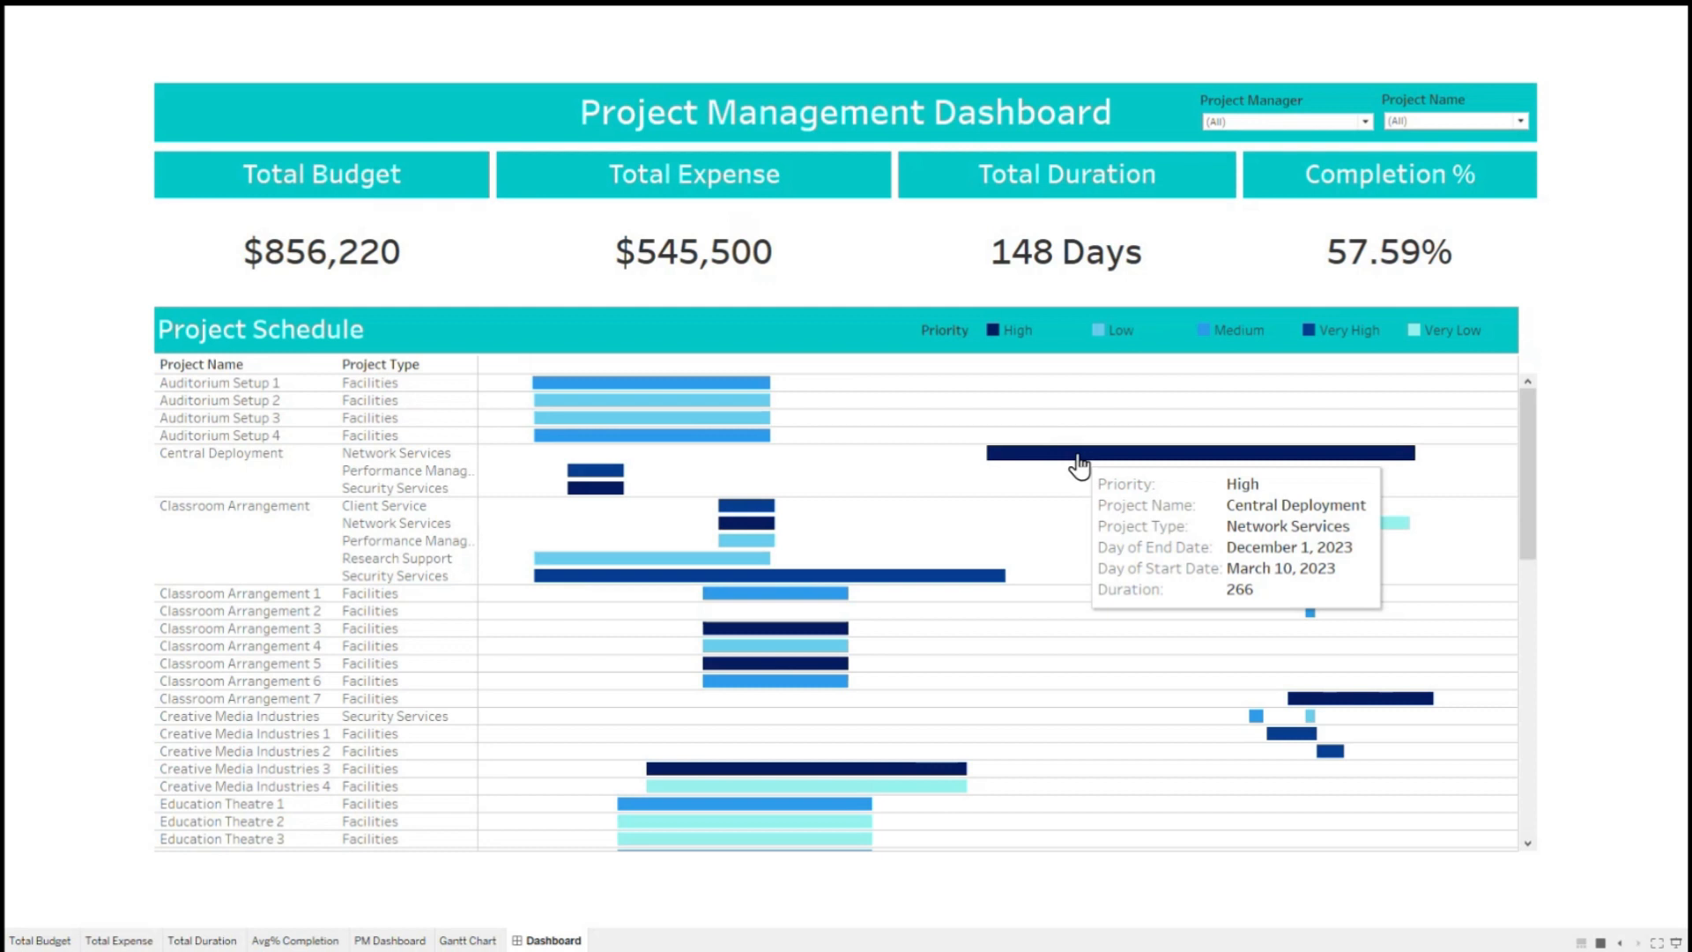
{"action": "left_click", "coordinate": [1221, 456]}
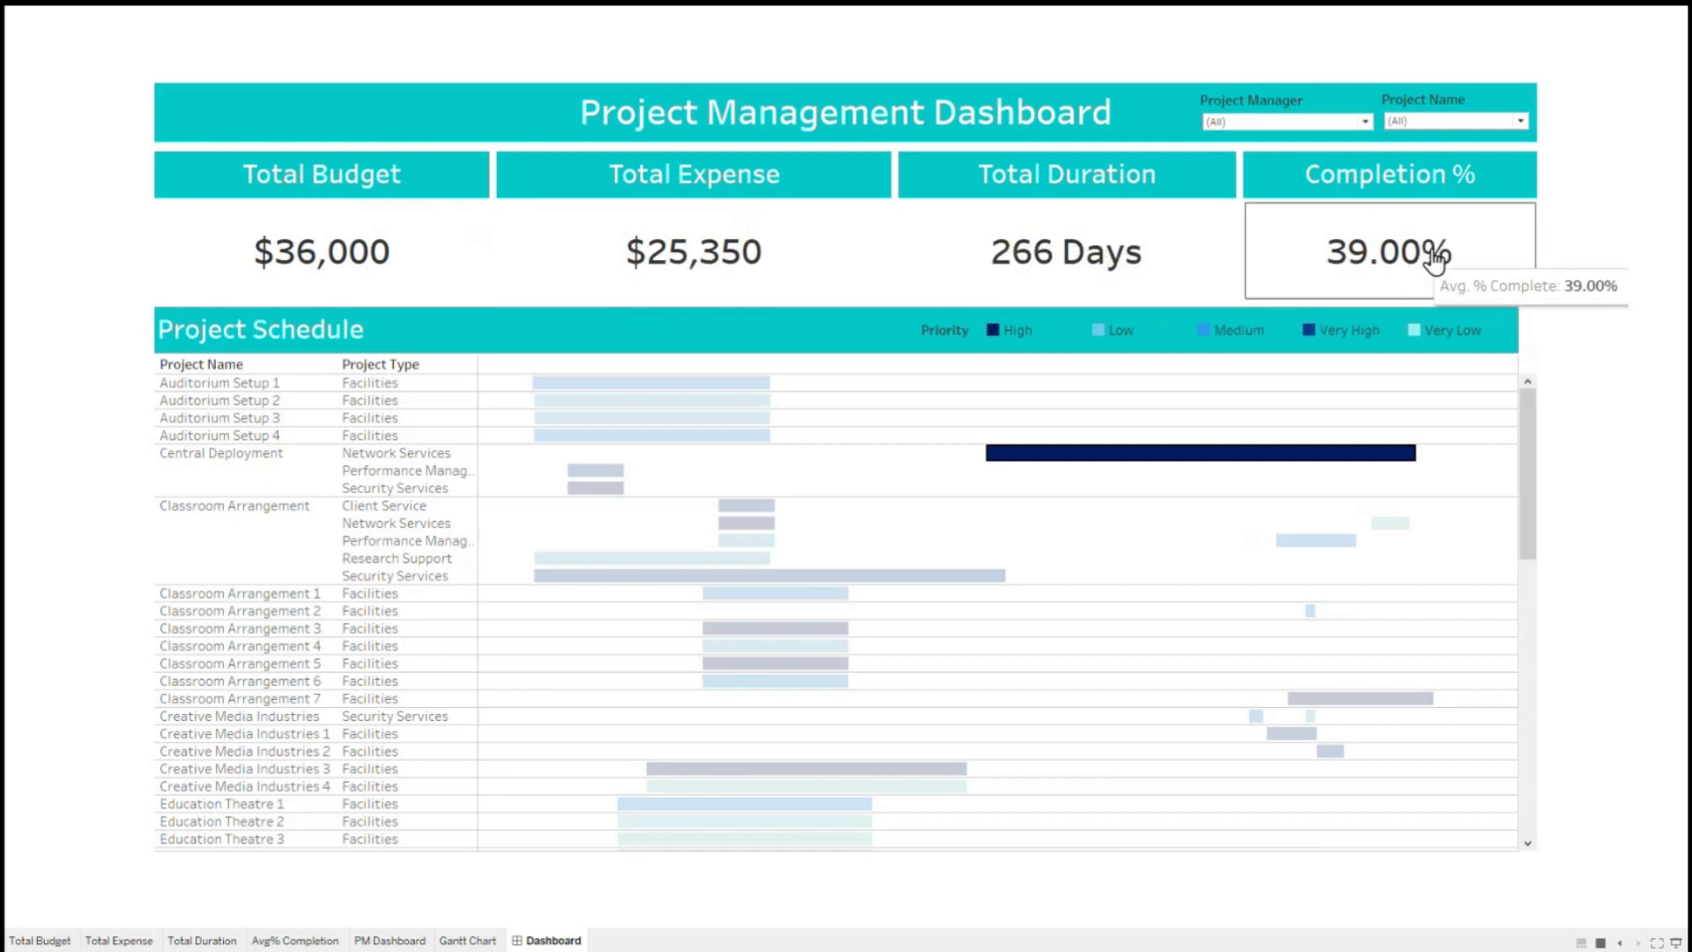
{"action": "left_click", "coordinate": [1141, 453]}
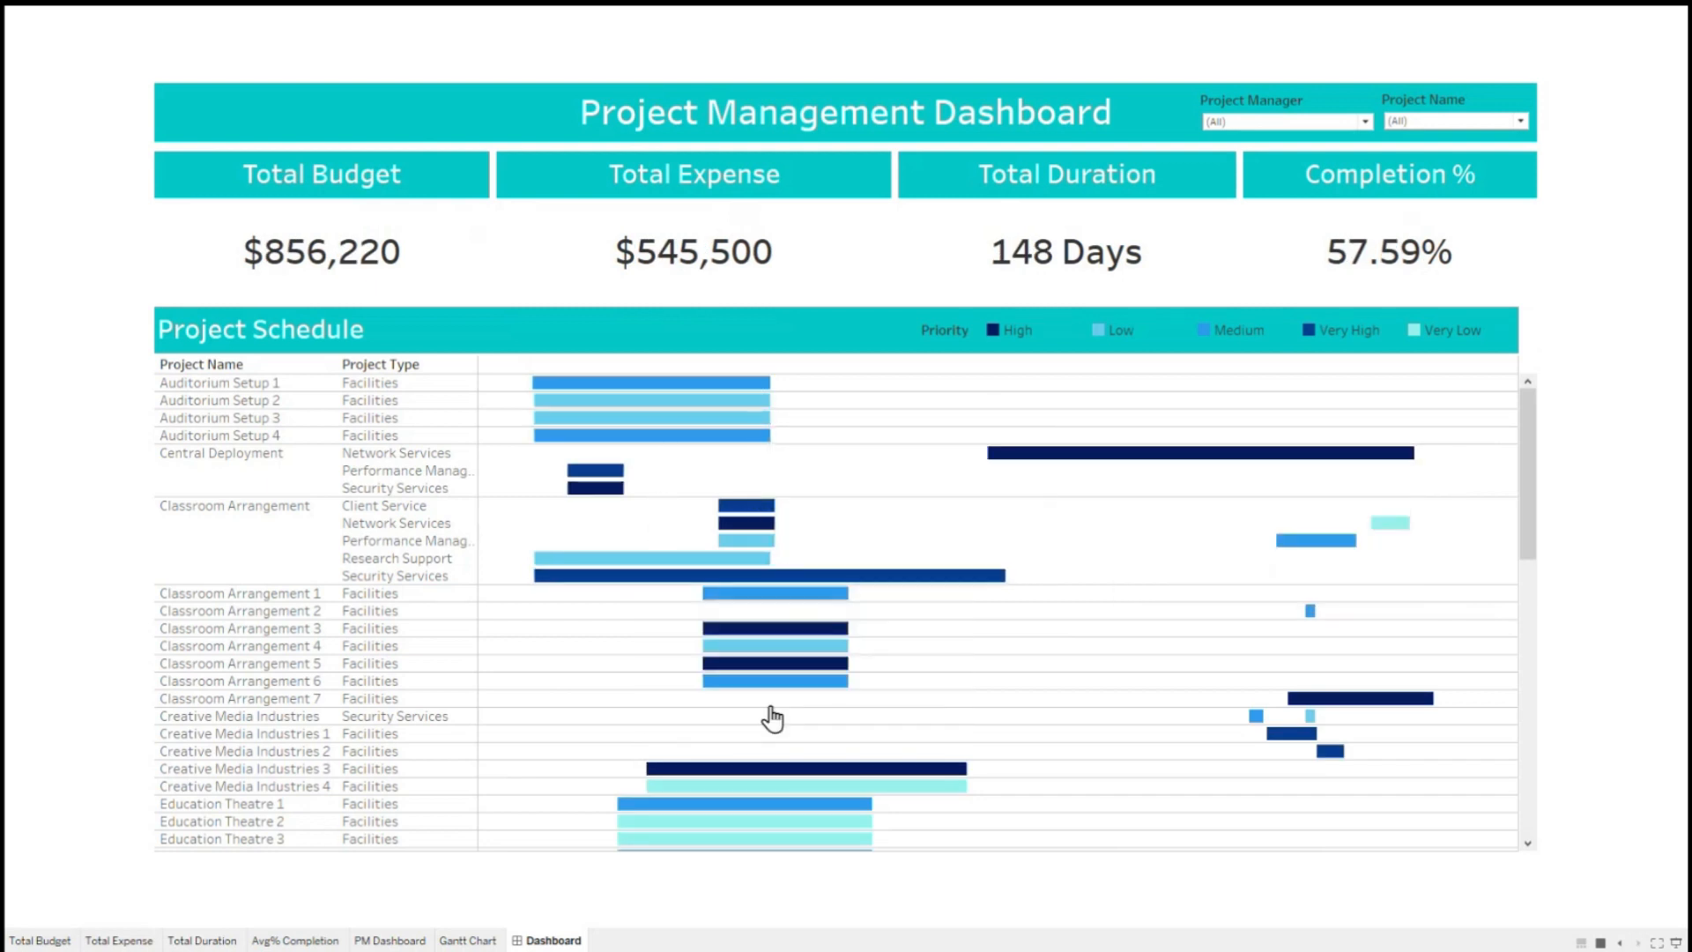
Filter the summary figures by the Creative Media Industries 4 bar, check its budget and expense, and clear the selection.
{"action": "left_click", "coordinate": [798, 786]}
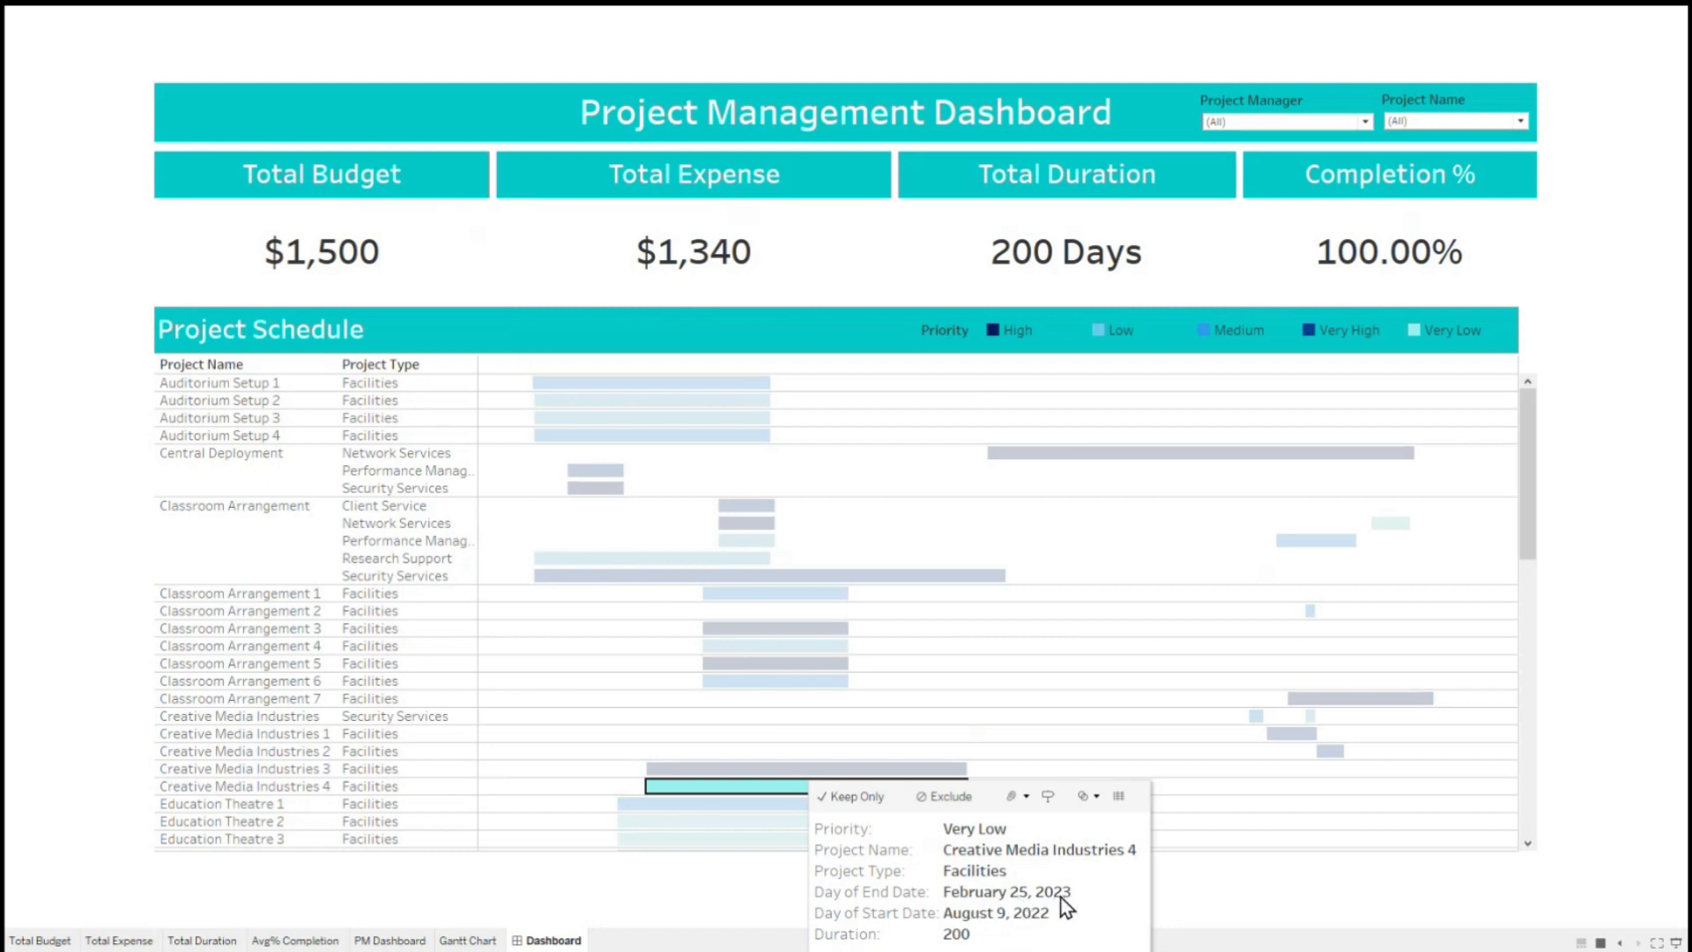
{"action": "mouse_move", "coordinate": [295, 266]}
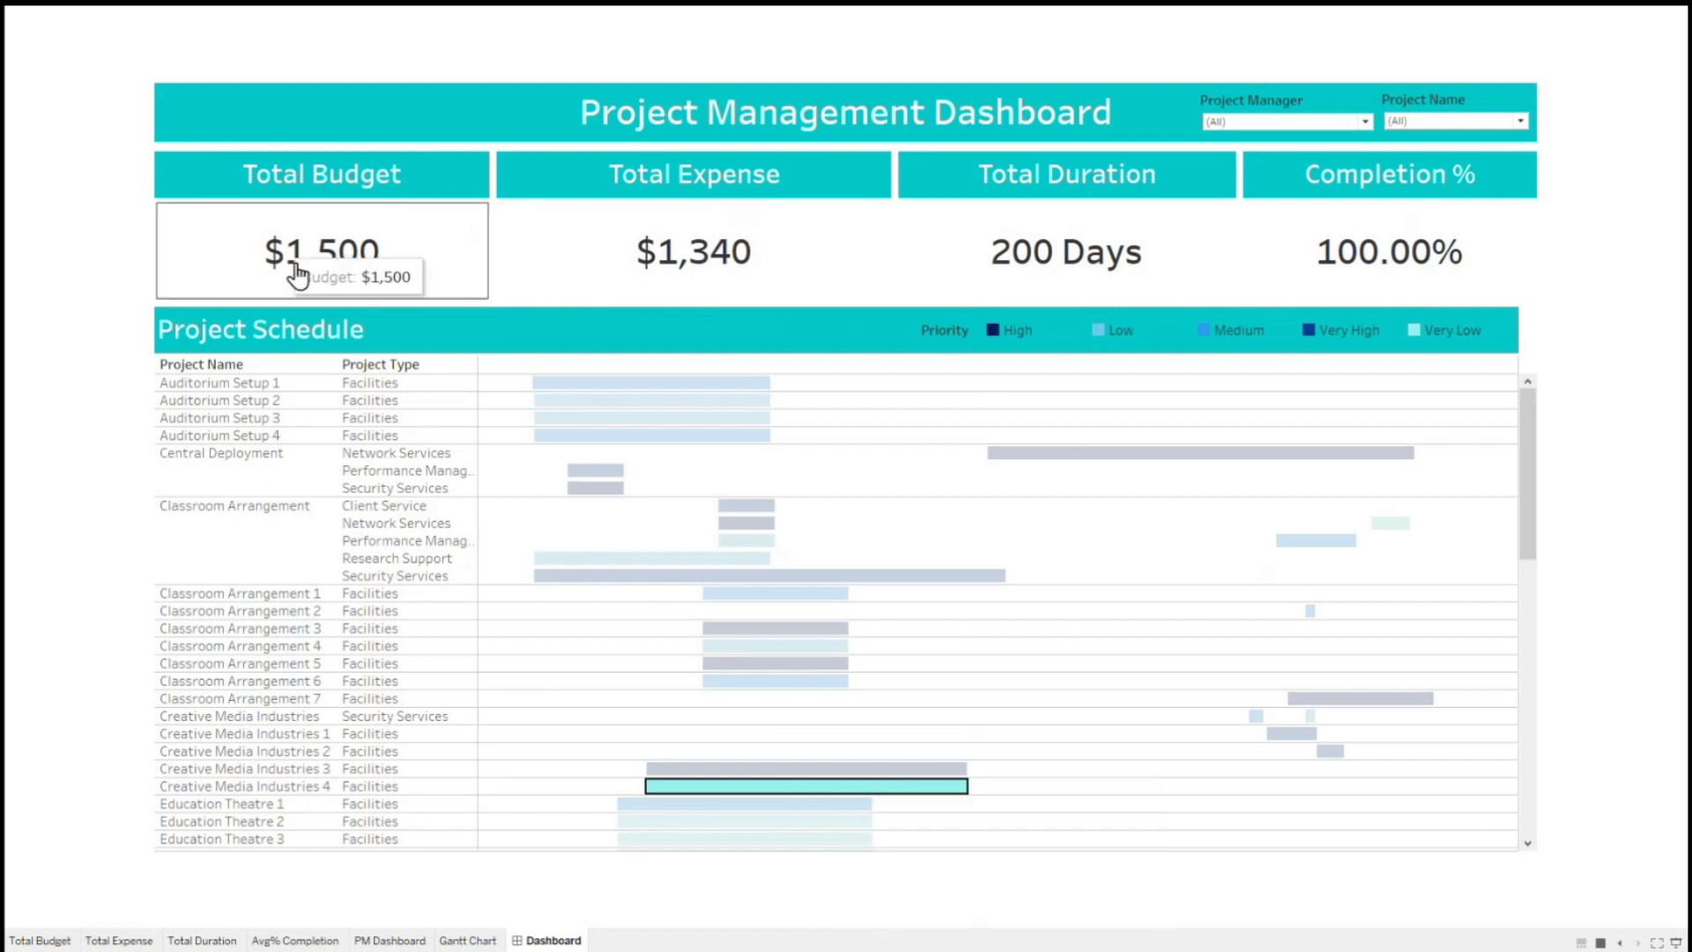
{"action": "mouse_move", "coordinate": [874, 795]}
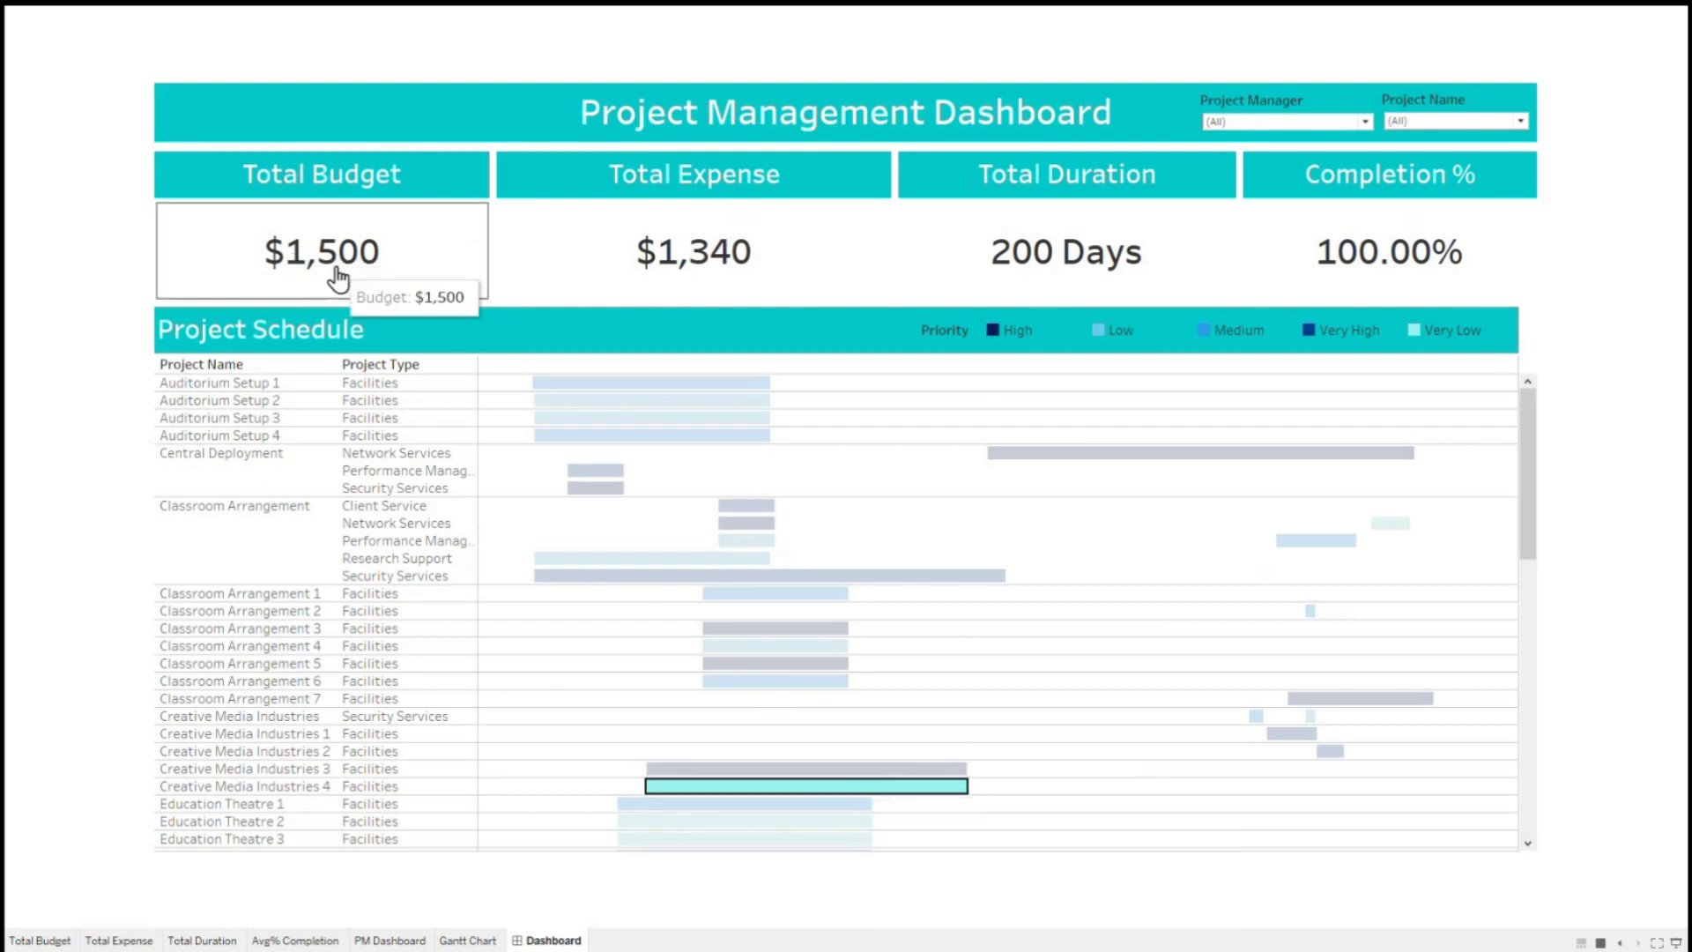
{"action": "mouse_move", "coordinate": [740, 268]}
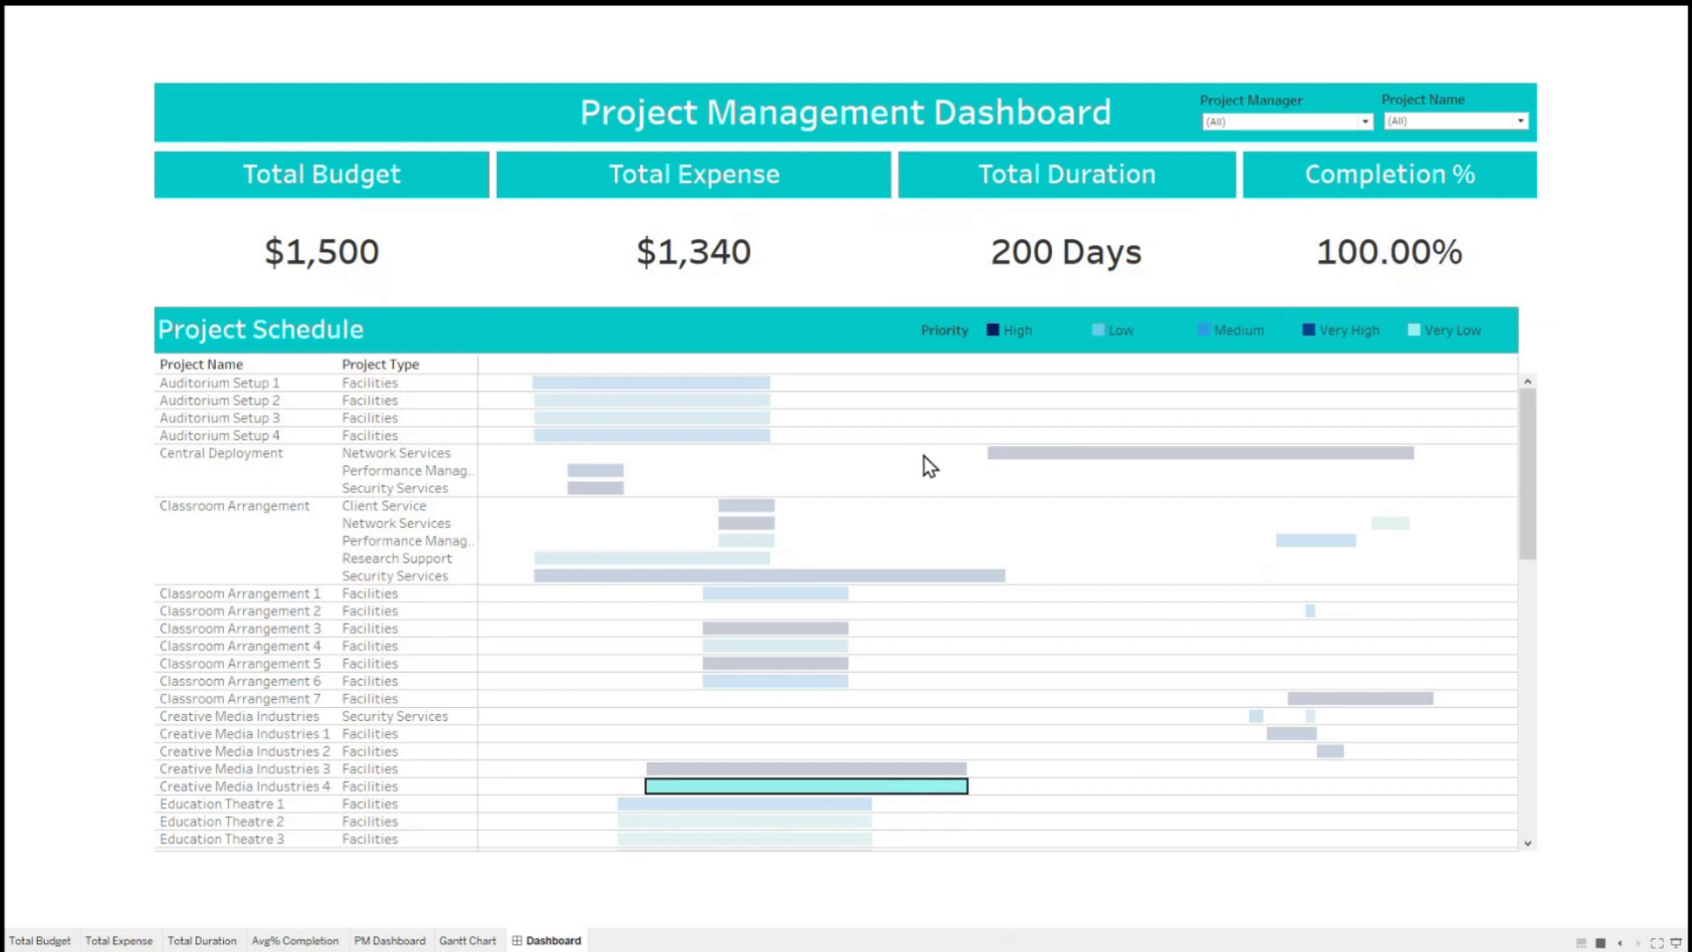
{"action": "left_click", "coordinate": [901, 787]}
Review the complete project schedule and the Total Budget, Total Expense, Total Duration and Completion % figures for all projects.
{"action": "scroll", "coordinate": [1085, 554], "scroll_direction": "down", "scroll_amount": 10}
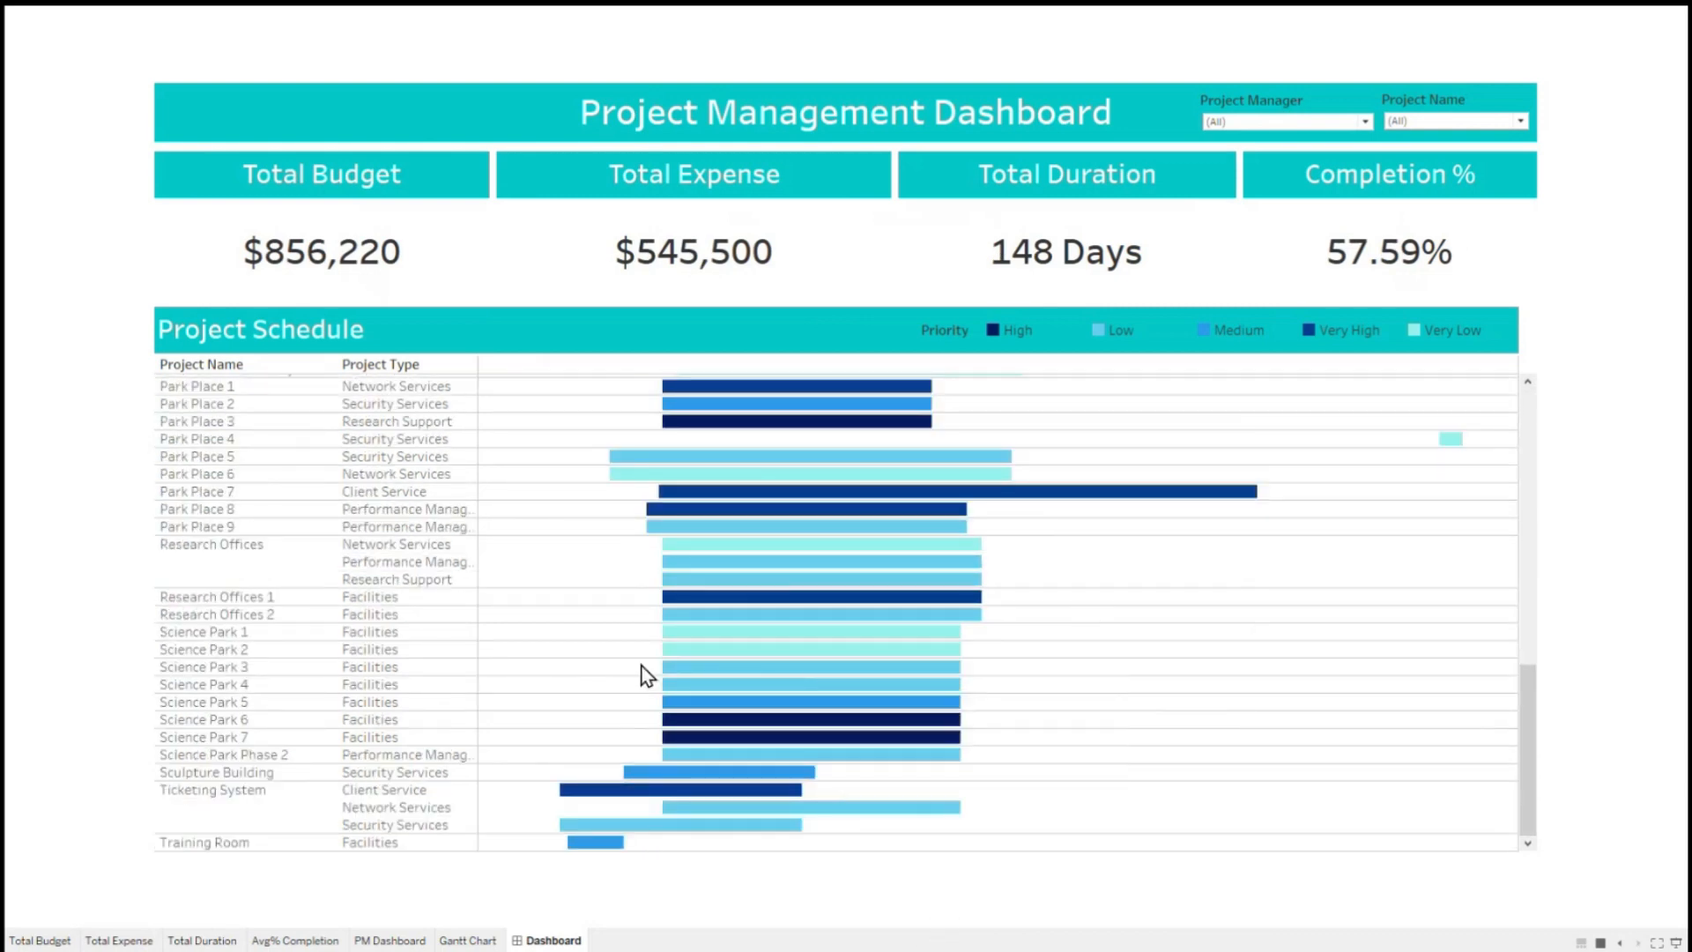
{"action": "scroll", "coordinate": [868, 684], "scroll_direction": "up", "scroll_amount": 15}
{"action": "left_click_drag", "start_coordinate": [1532, 414], "coordinate": [1541, 740]}
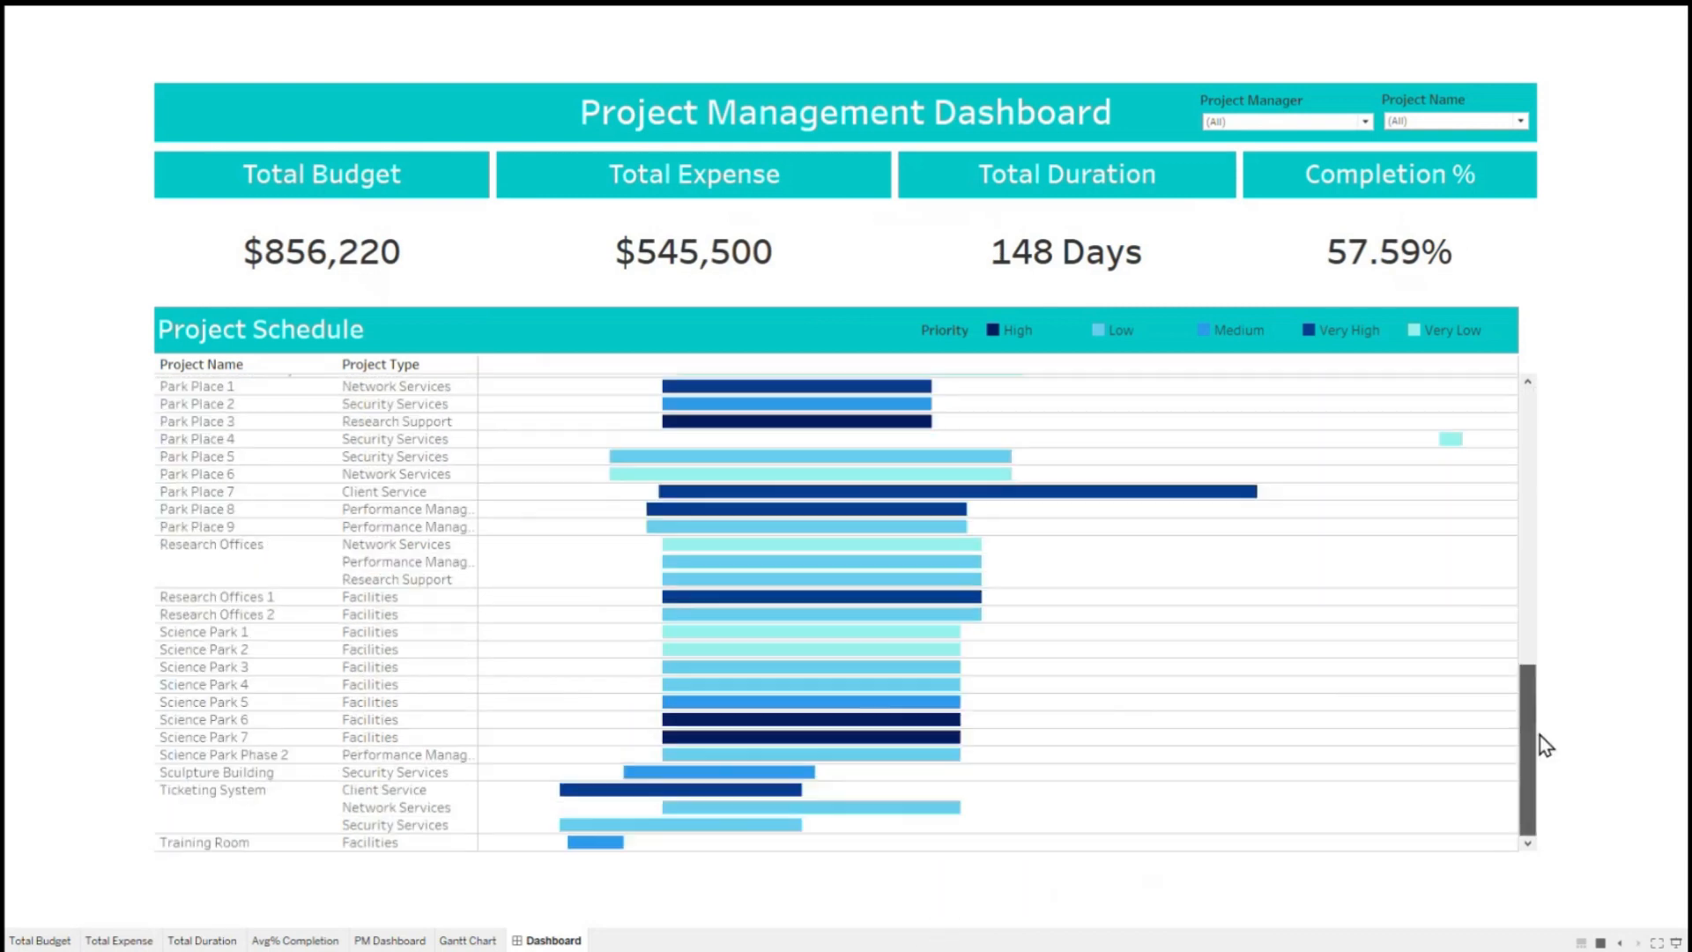
{"action": "mouse_move", "coordinate": [672, 649]}
{"action": "scroll", "coordinate": [677, 648], "scroll_direction": "up", "scroll_amount": 15}
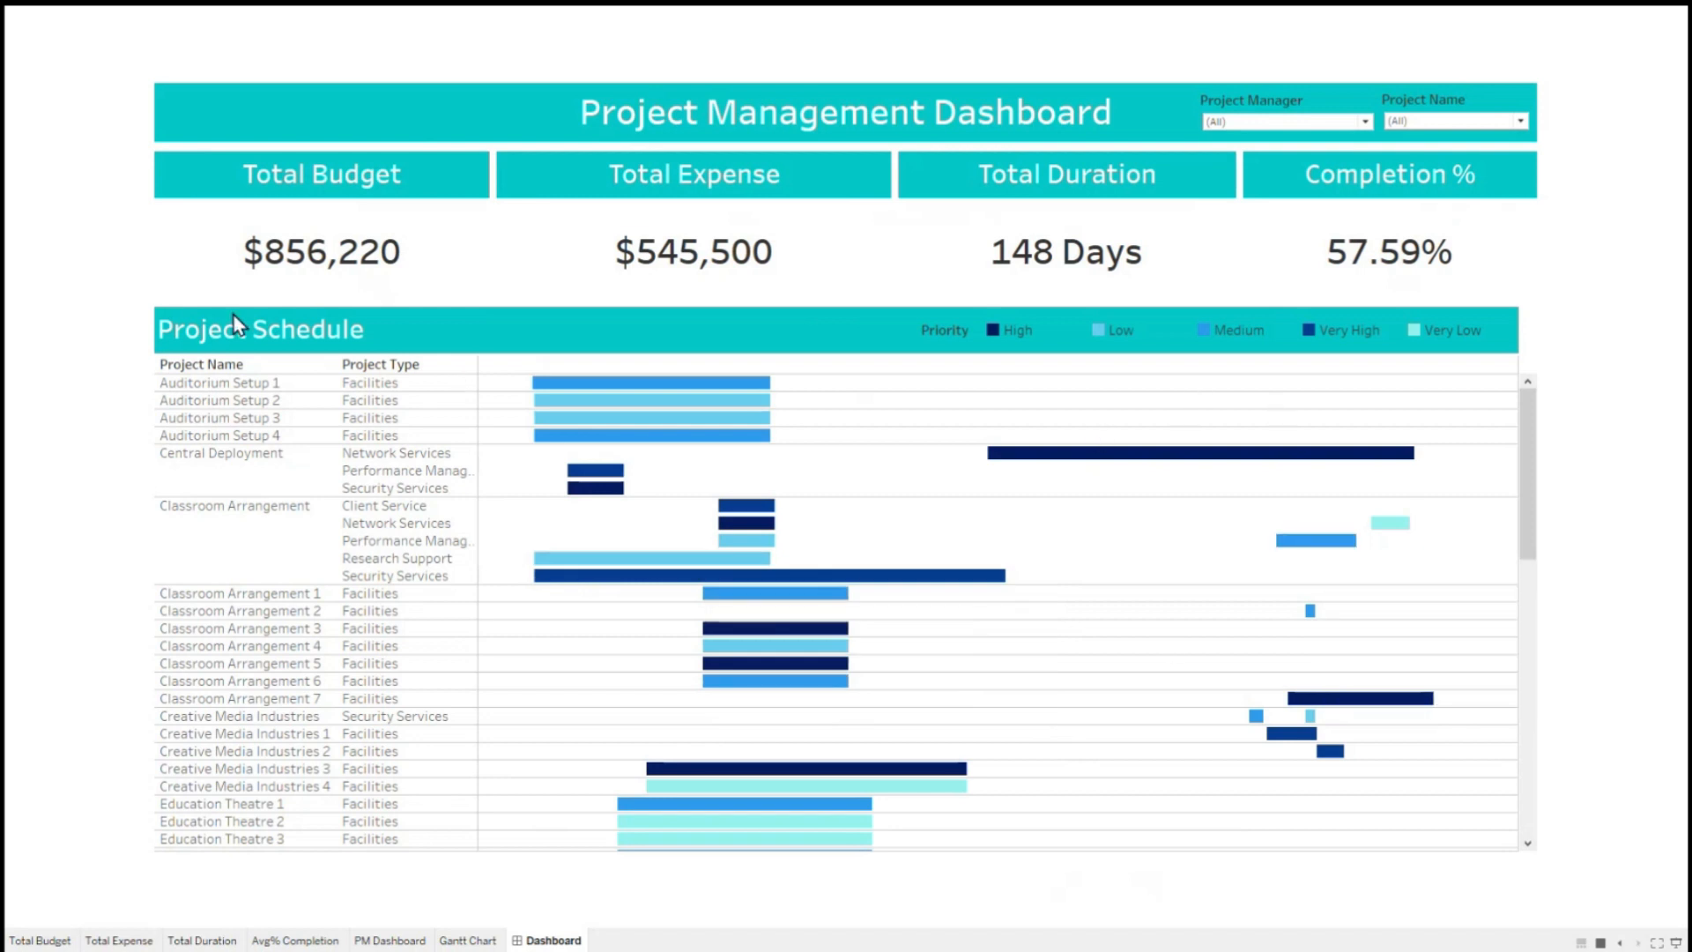
{"action": "mouse_move", "coordinate": [187, 224]}
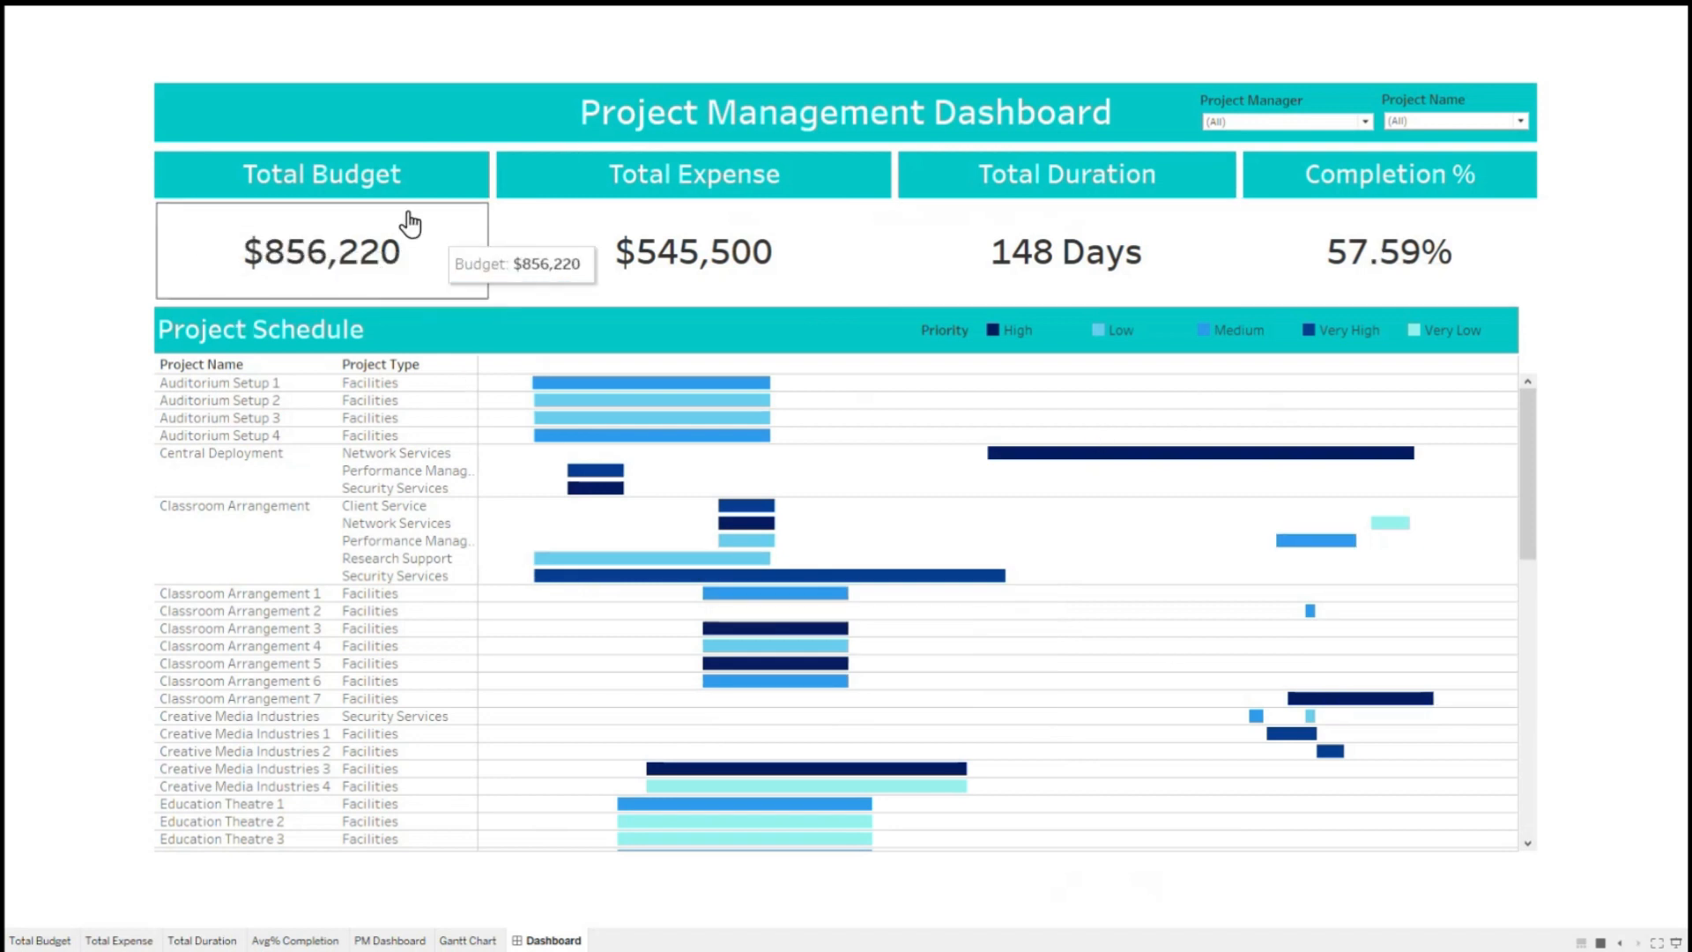
{"action": "scroll", "coordinate": [441, 632], "scroll_direction": "down", "scroll_amount": 6}
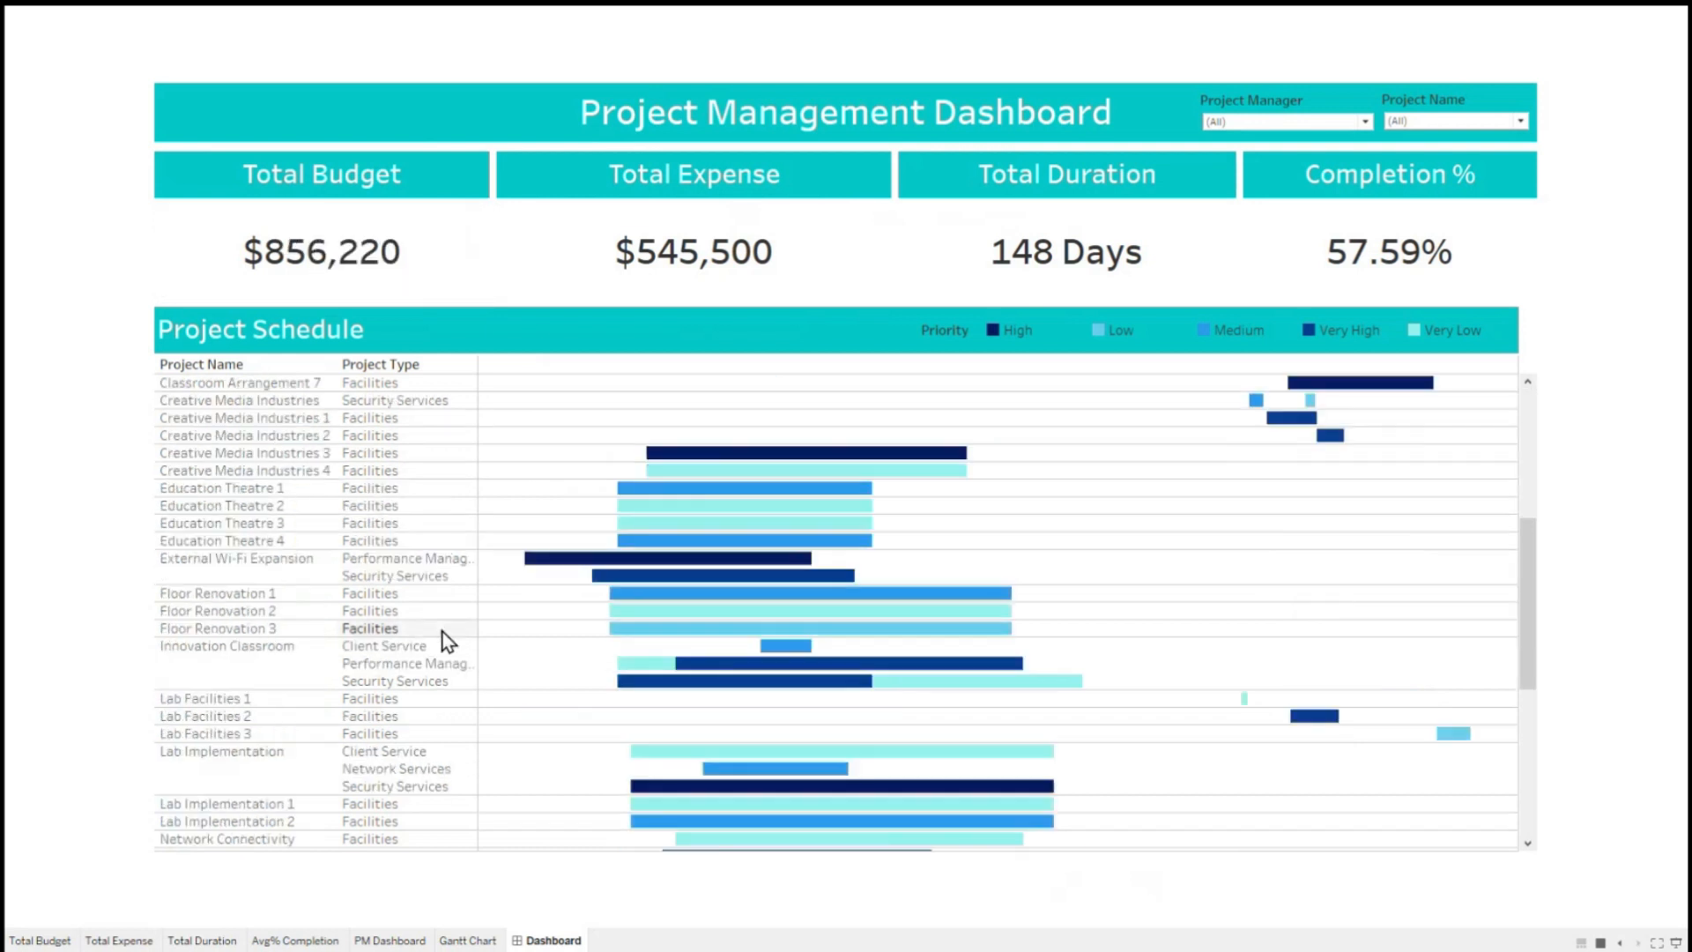
{"action": "scroll", "coordinate": [438, 632], "scroll_direction": "up", "scroll_amount": 5}
{"action": "mouse_move", "coordinate": [260, 304]}
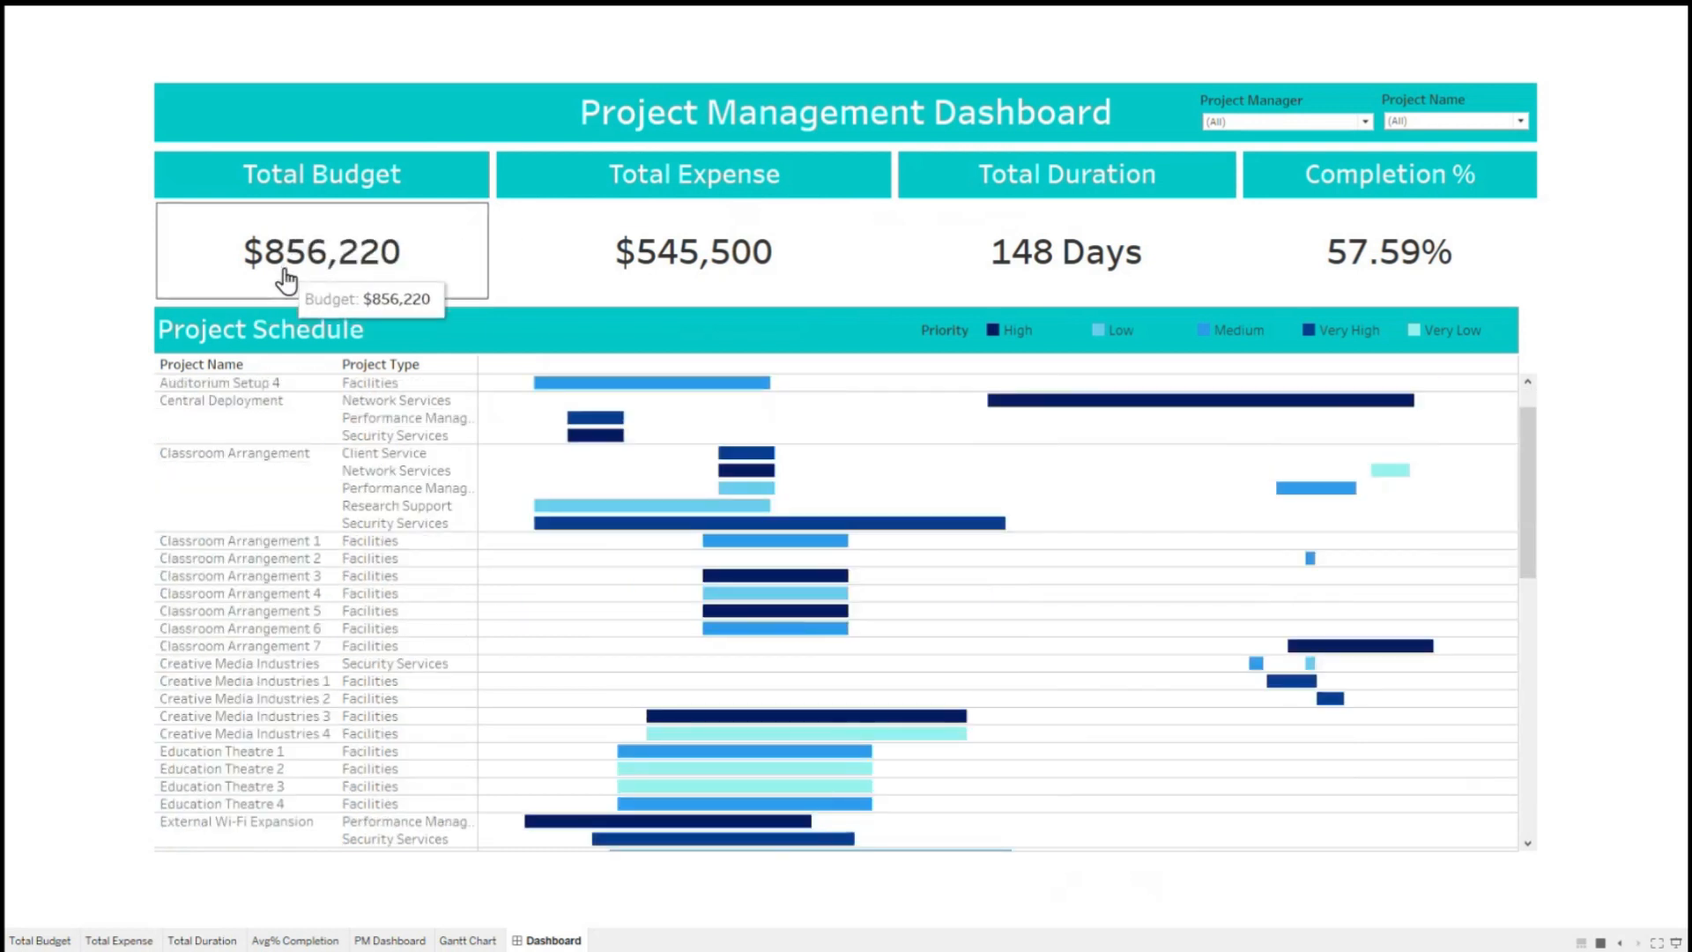
{"action": "mouse_move", "coordinate": [645, 265]}
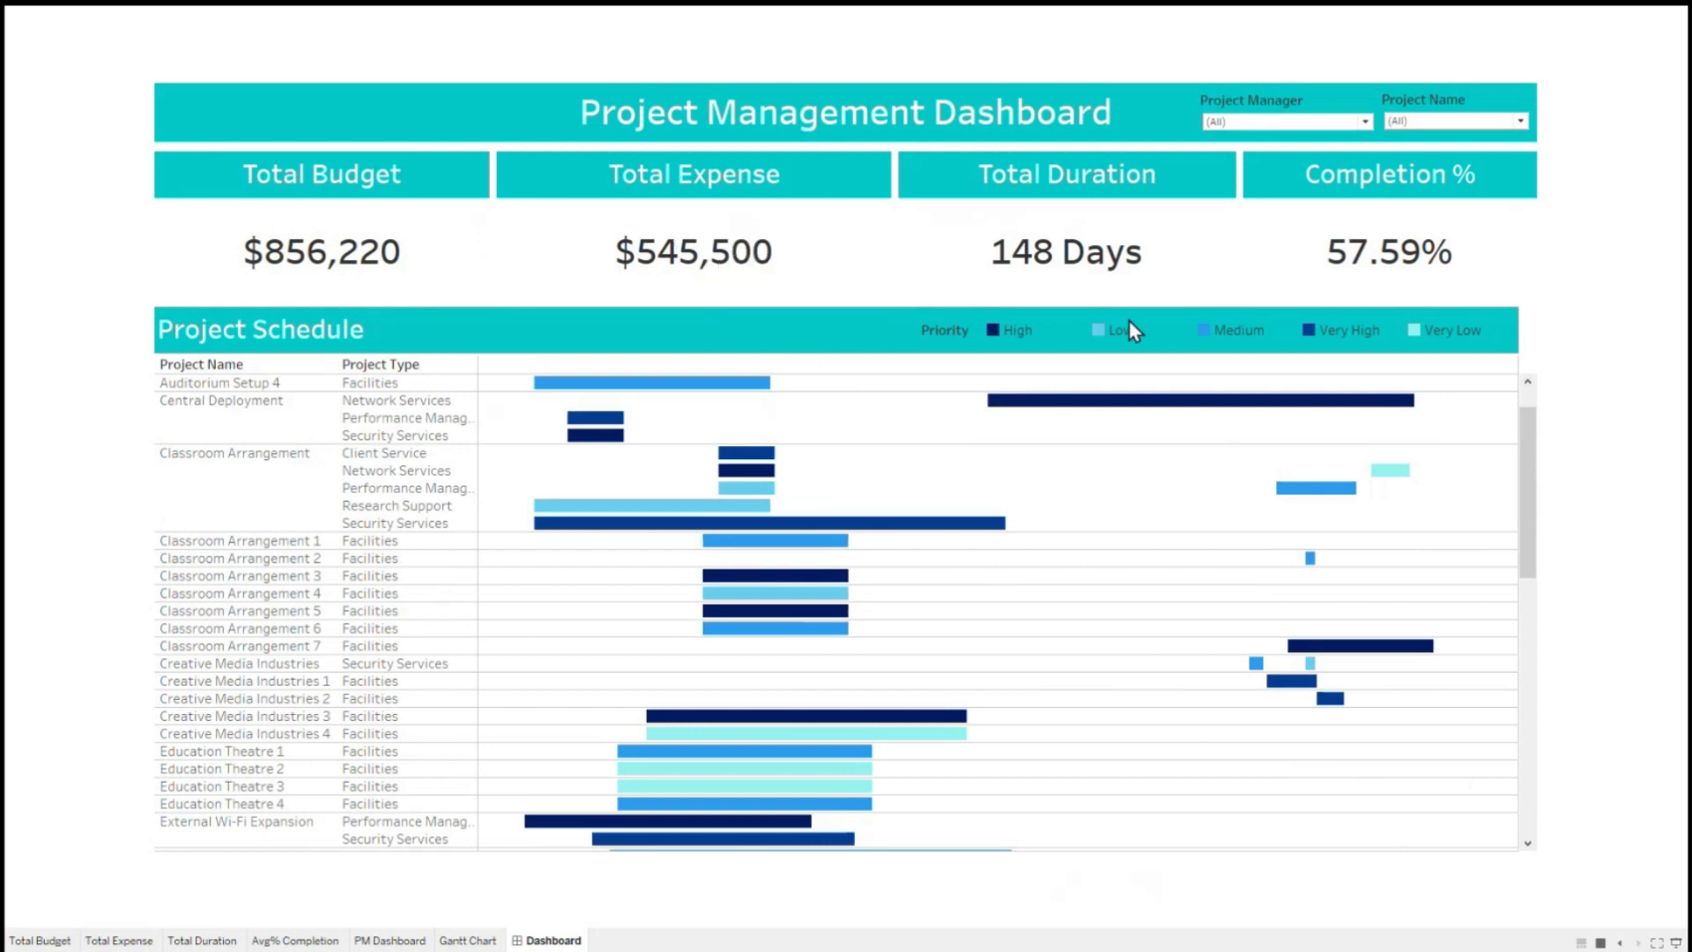
{"action": "mouse_move", "coordinate": [1262, 260]}
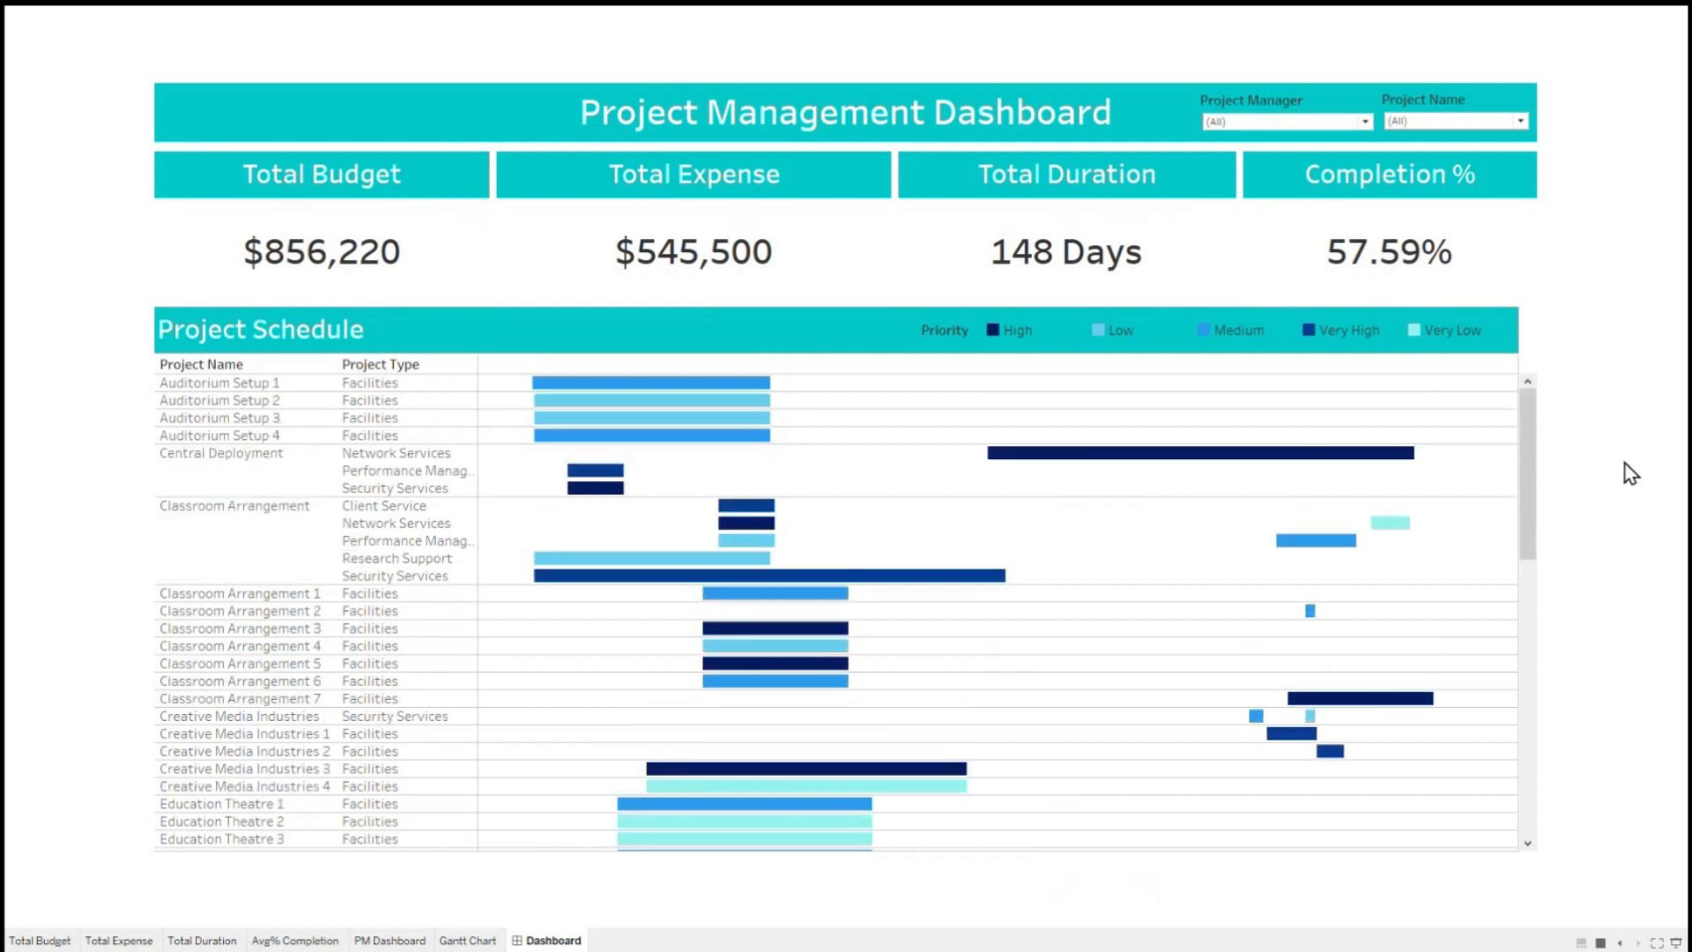
{"action": "mouse_move", "coordinate": [319, 253]}
{"action": "mouse_move", "coordinate": [1364, 250]}
{"action": "mouse_move", "coordinate": [410, 282]}
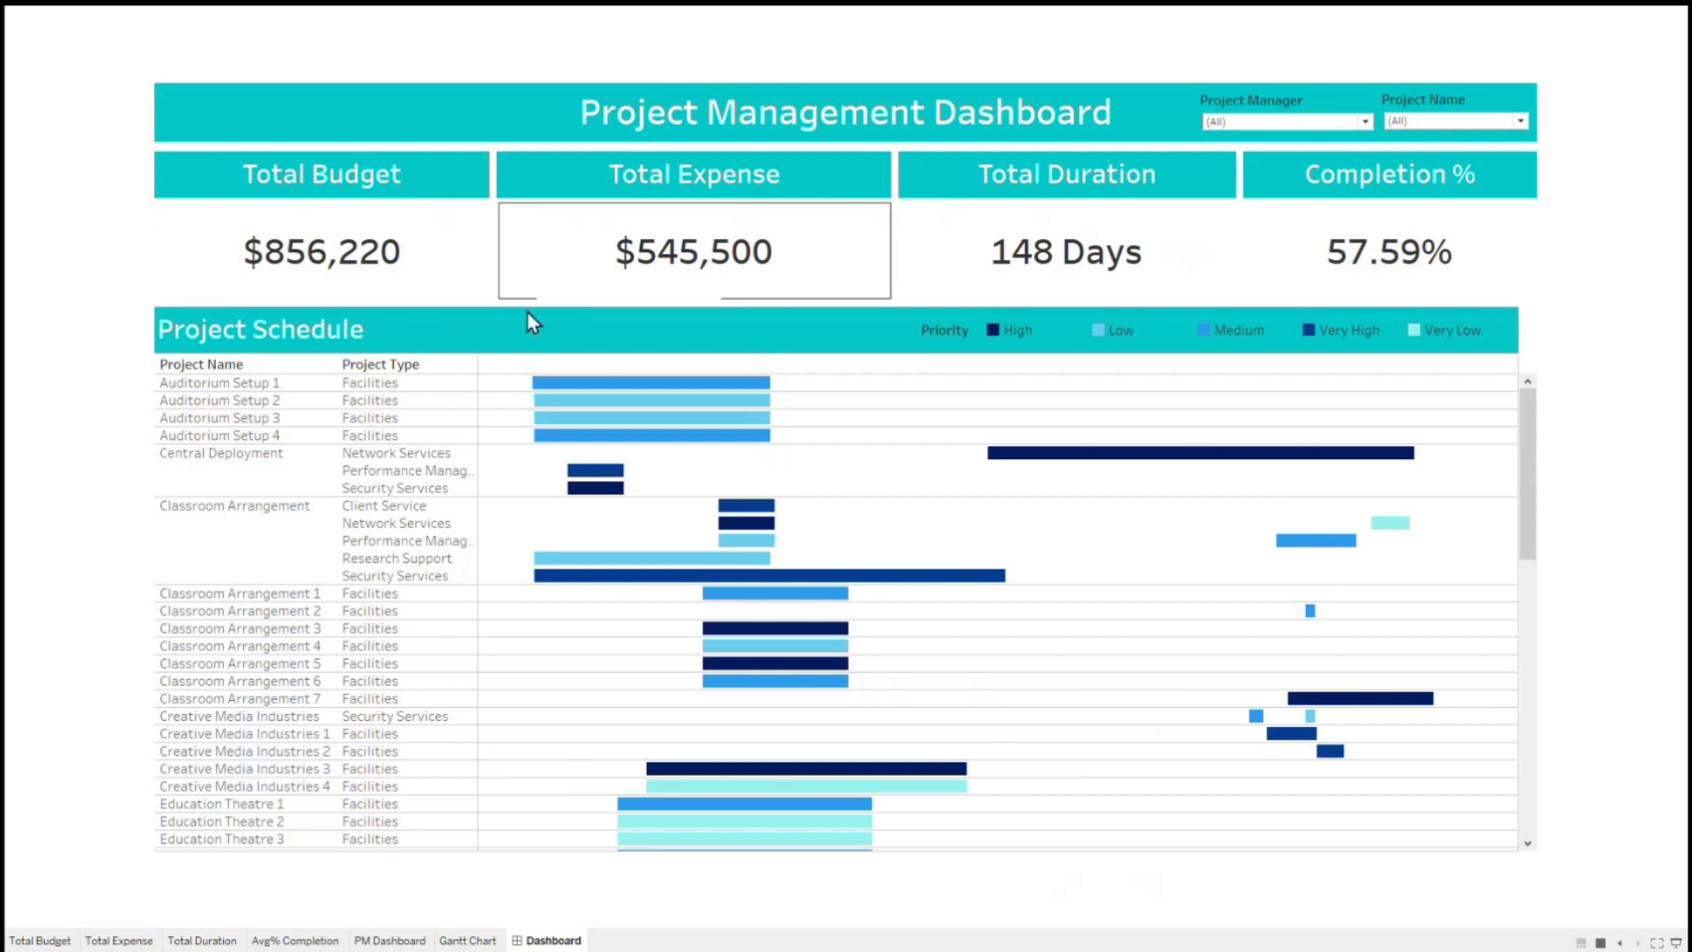
Filter the summary figures by the Auditorium Setup 3 bar, clear the selection, and compare with the overall figures.
{"action": "left_click", "coordinate": [683, 427]}
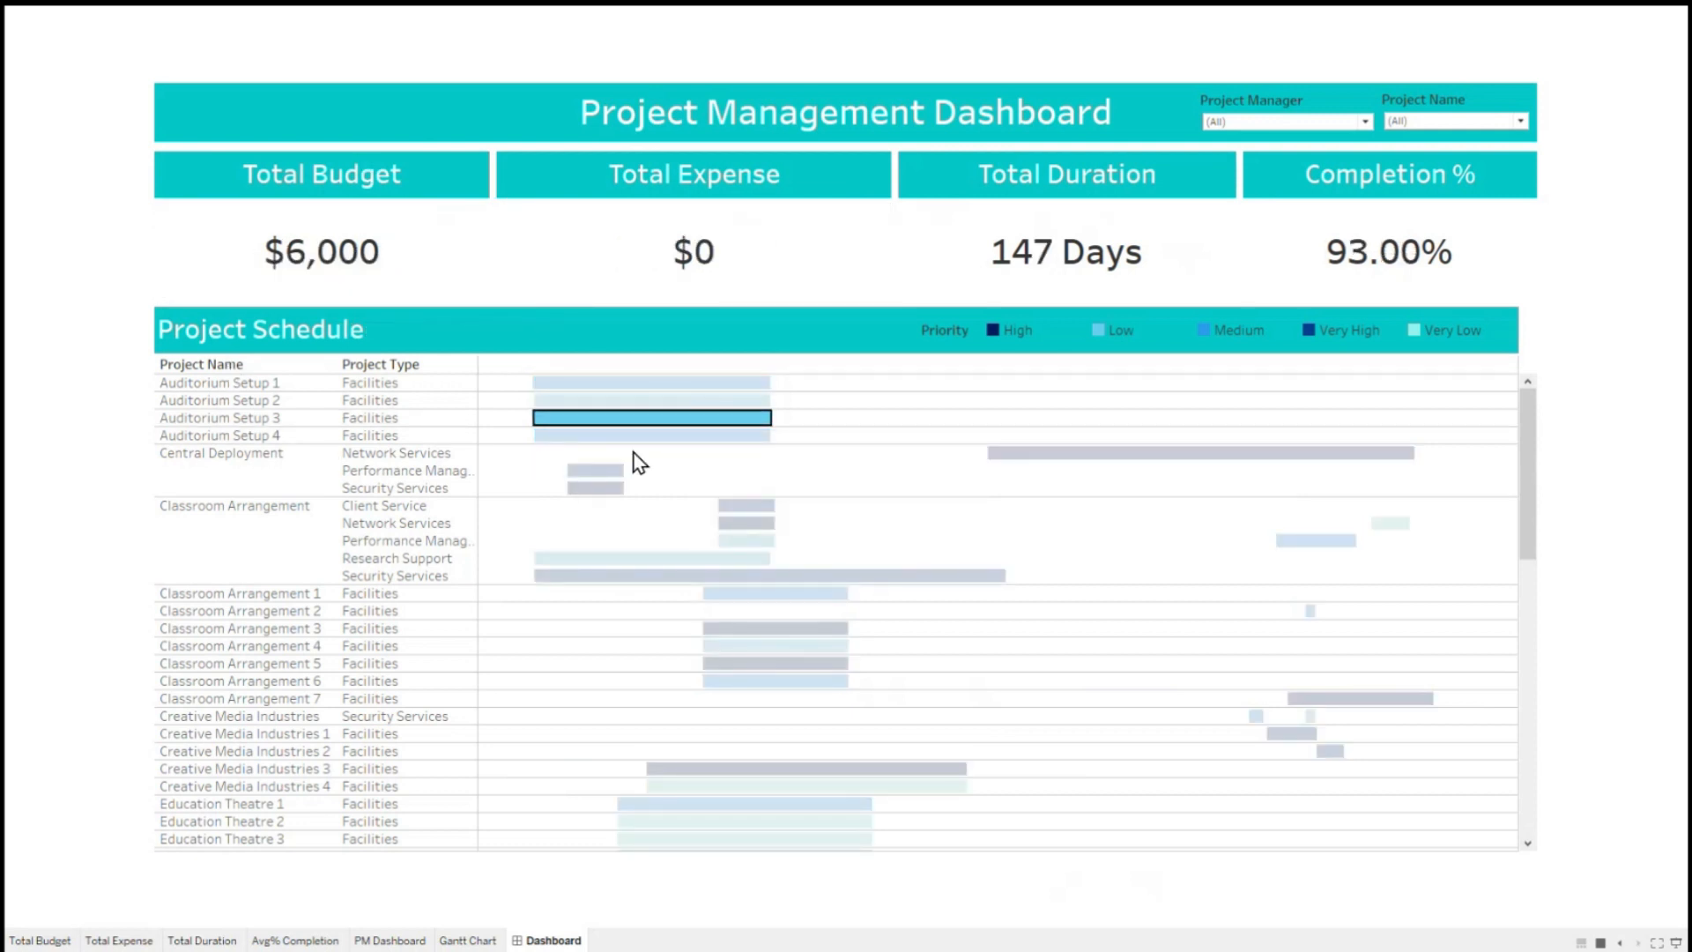
{"action": "left_click", "coordinate": [642, 427]}
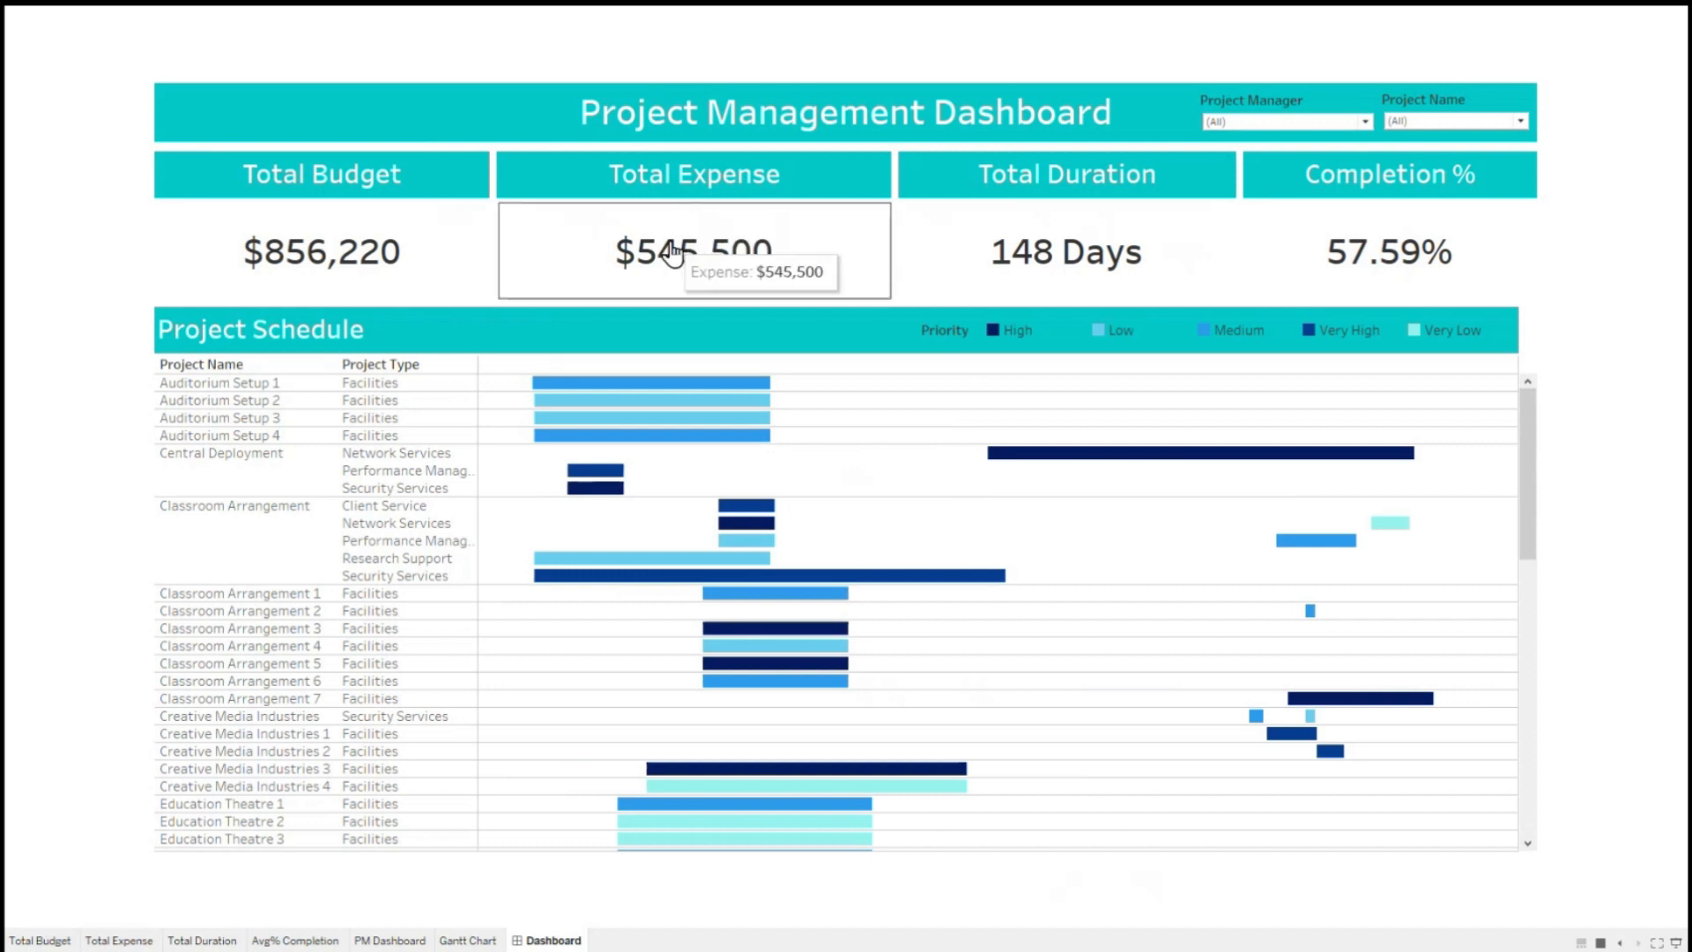
{"action": "mouse_move", "coordinate": [1104, 255]}
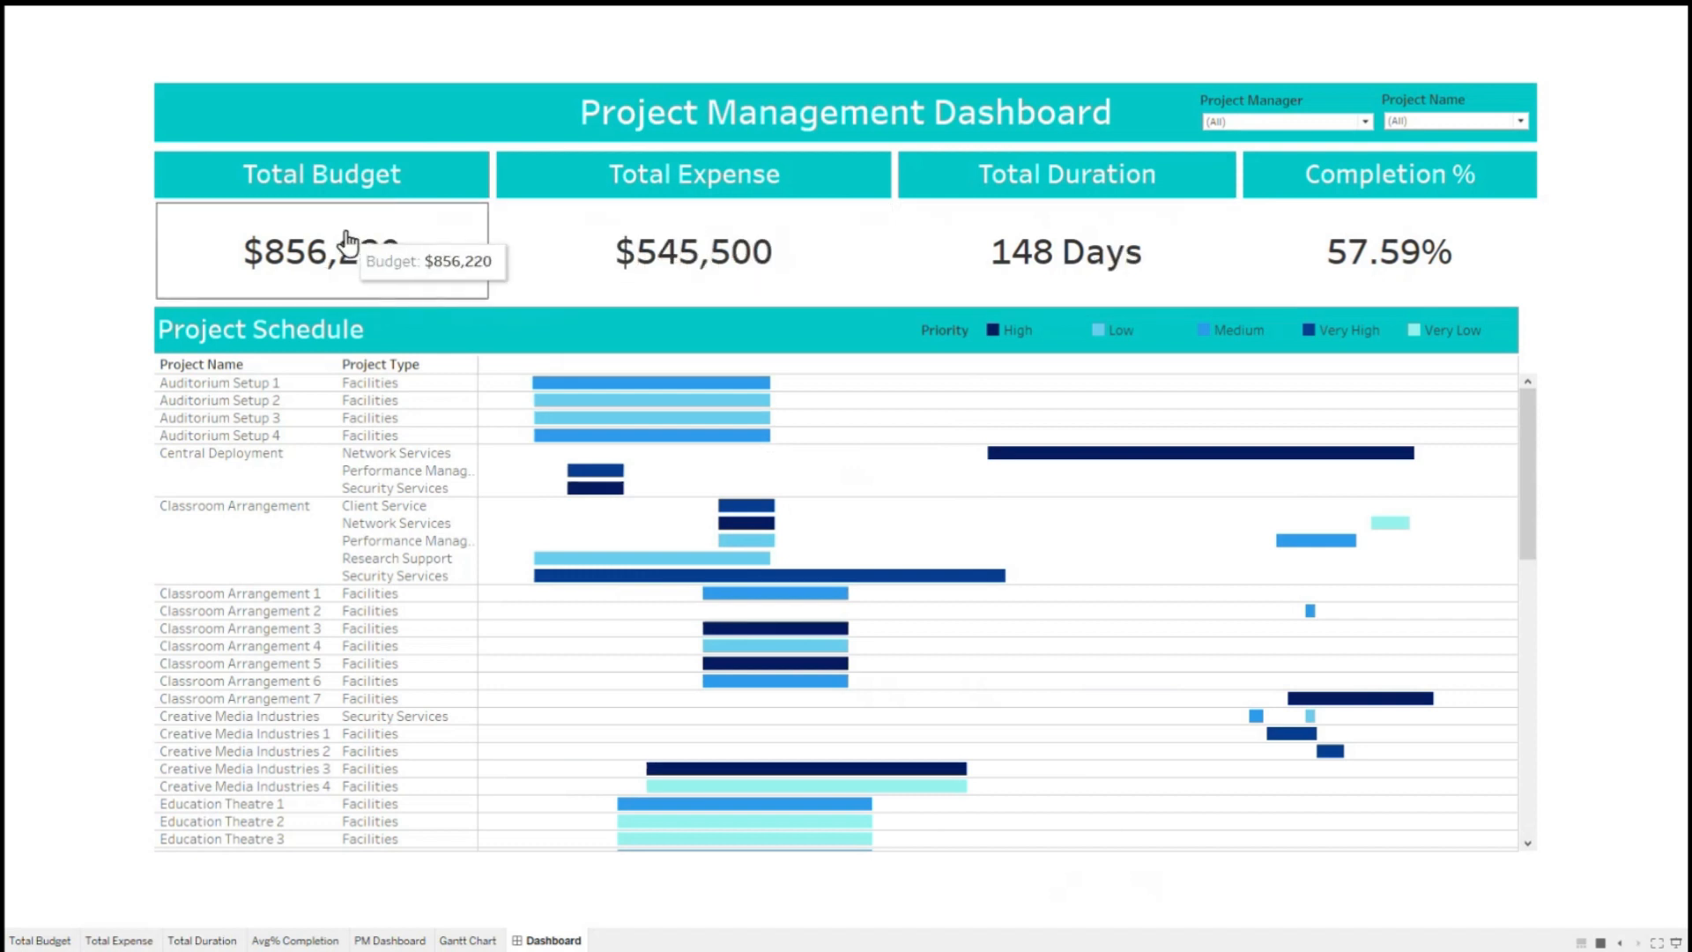
{"action": "mouse_move", "coordinate": [791, 302]}
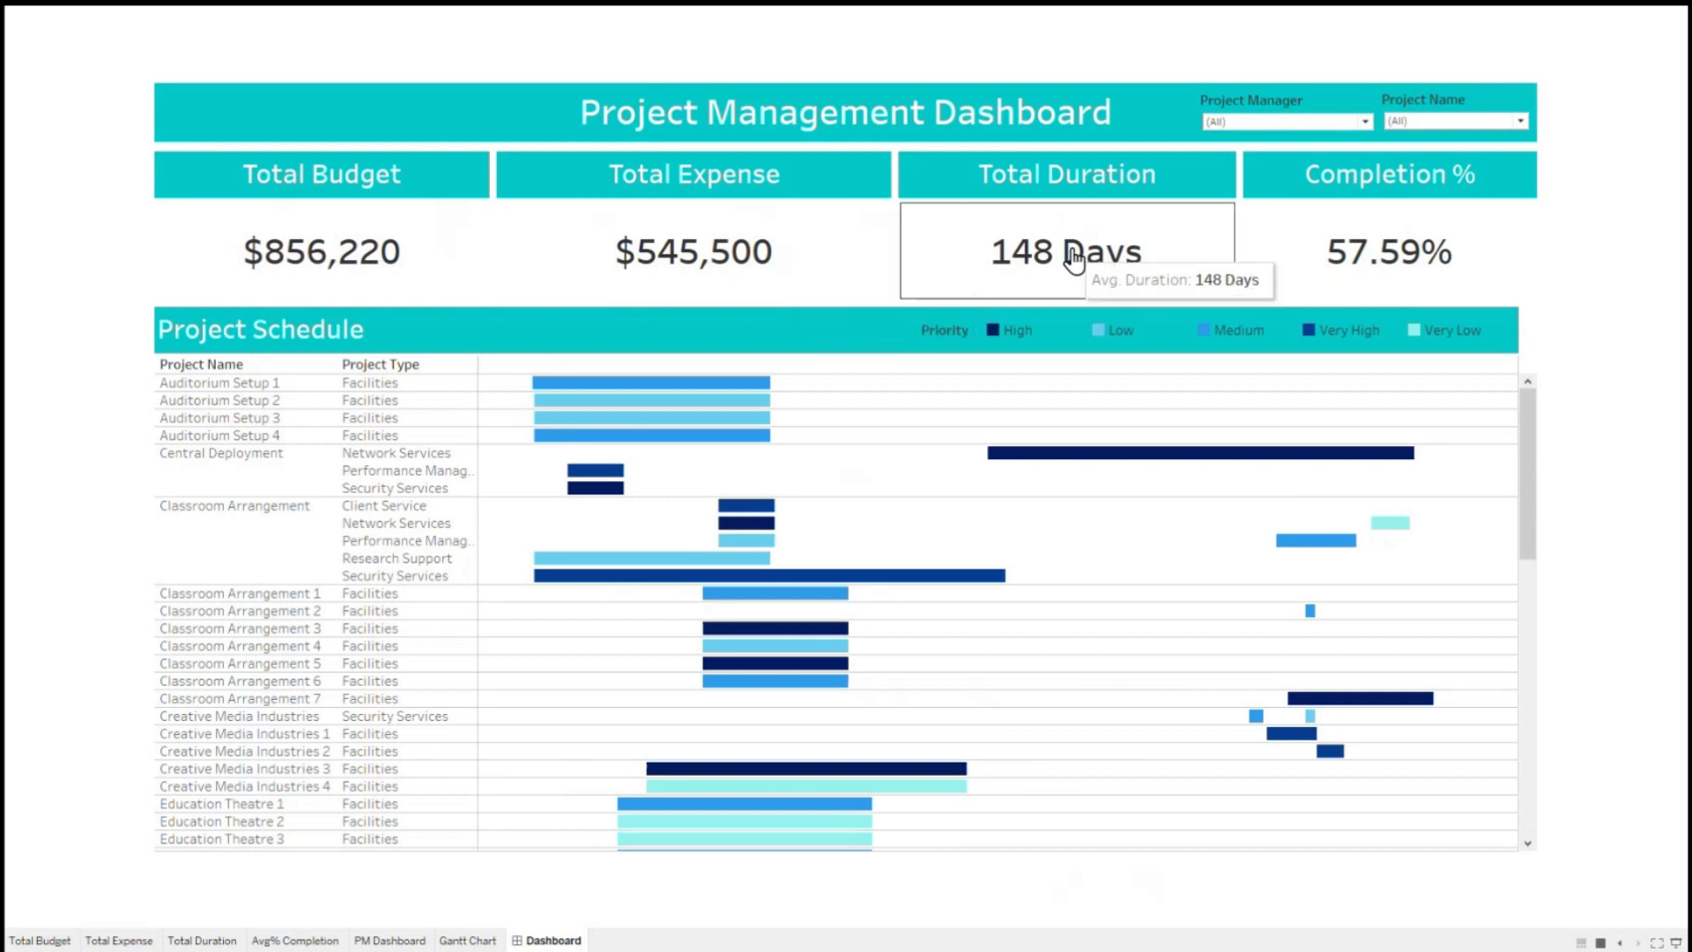
{"action": "mouse_move", "coordinate": [690, 431]}
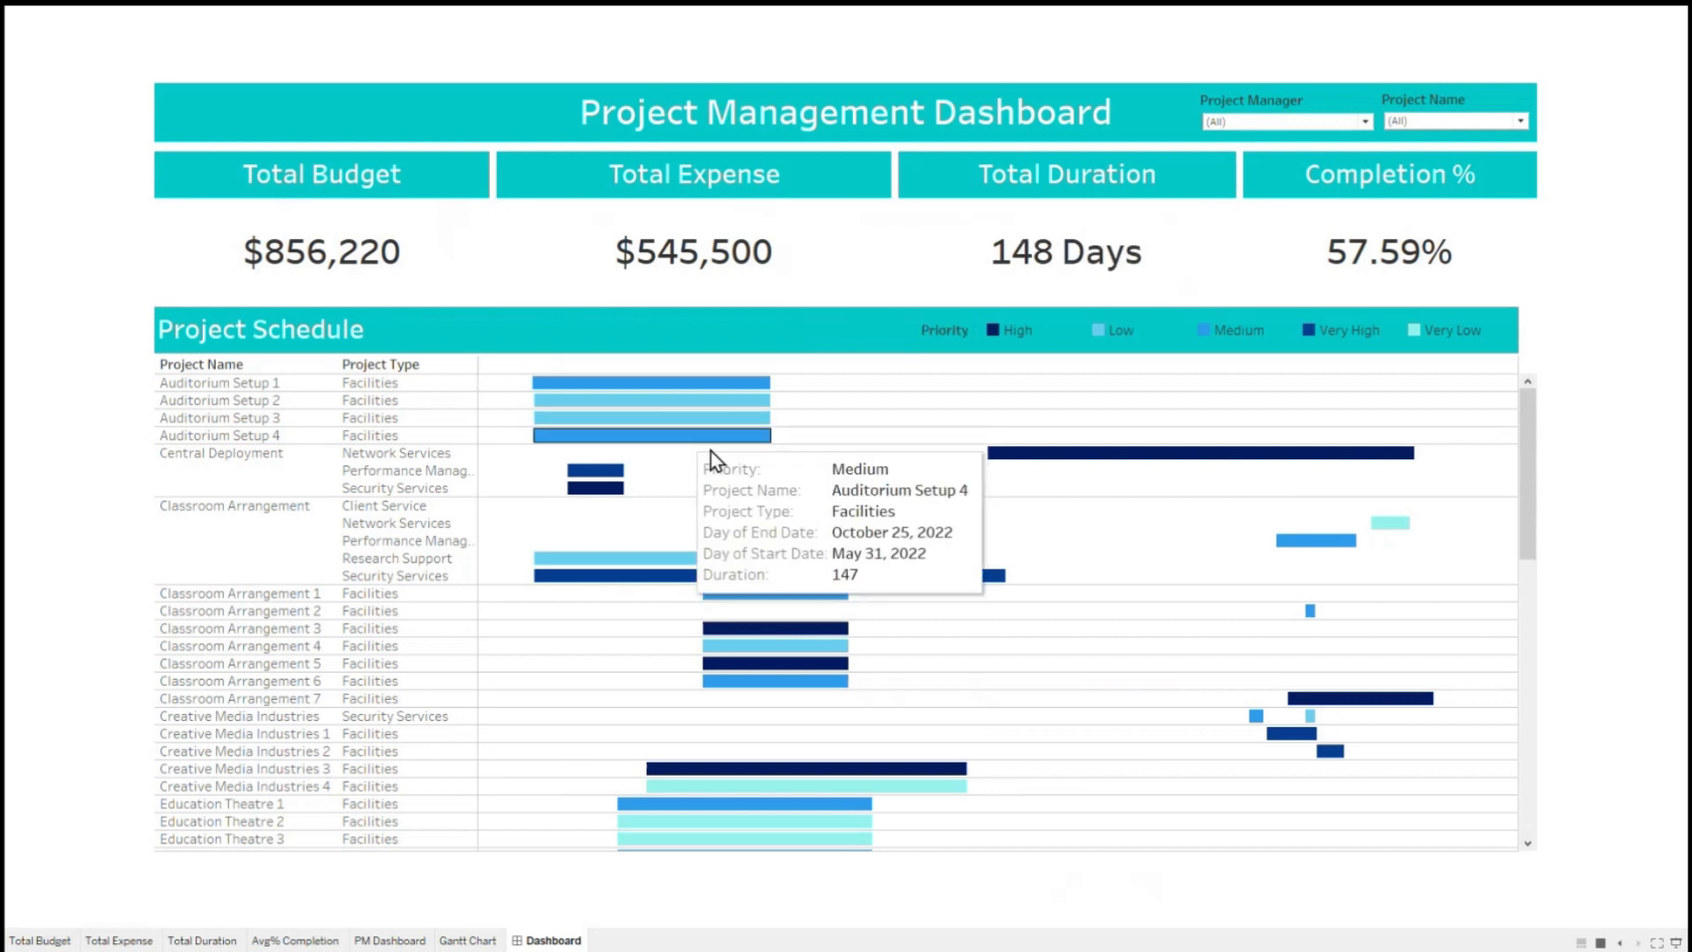
Filter the summary figures by the Central Deployment Network Services bar and by the Creative Media Industries 3 bar, clearing each selection.
{"action": "left_click", "coordinate": [1088, 452]}
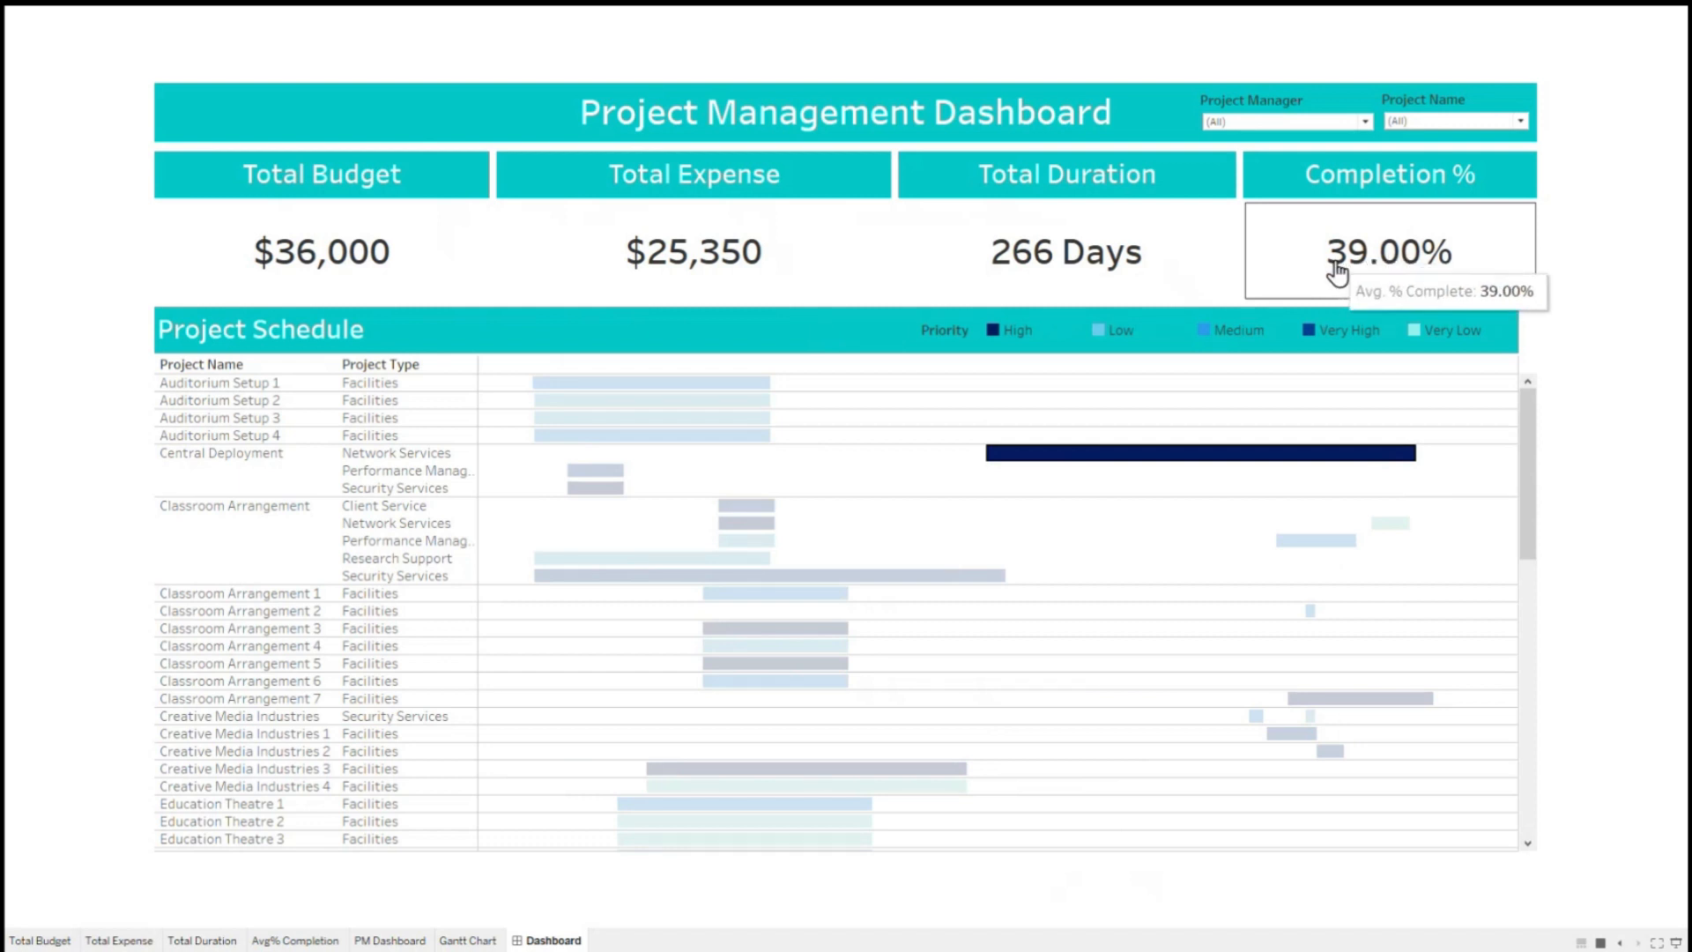
{"action": "left_click", "coordinate": [922, 669]}
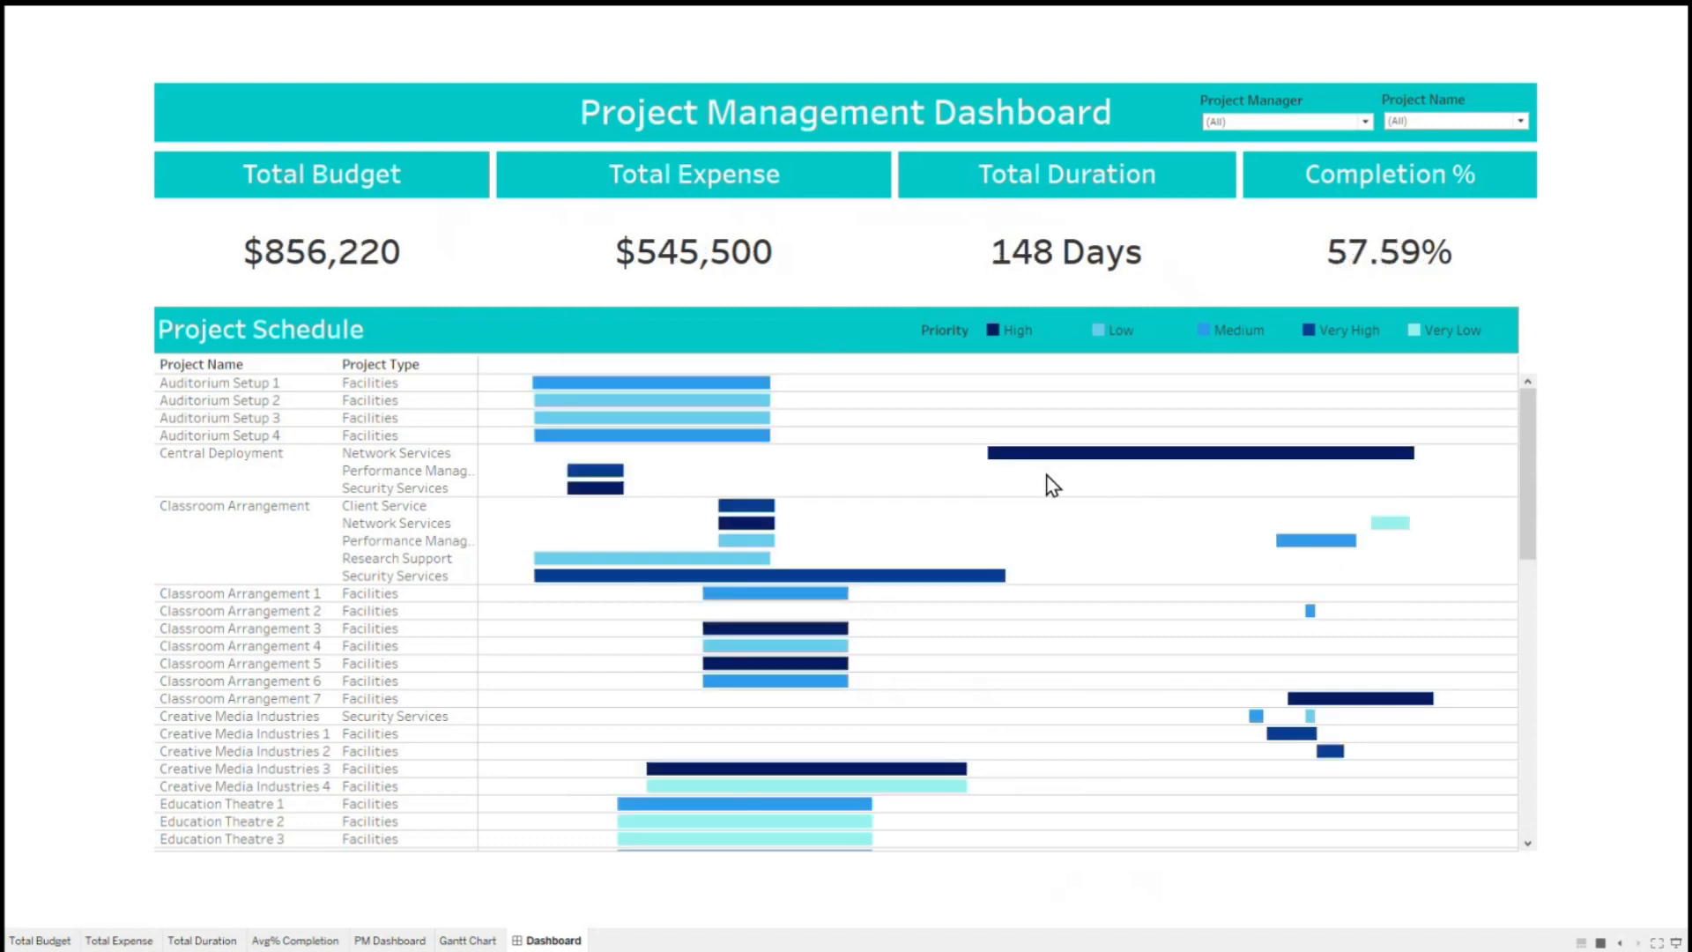
{"action": "left_click", "coordinate": [793, 770]}
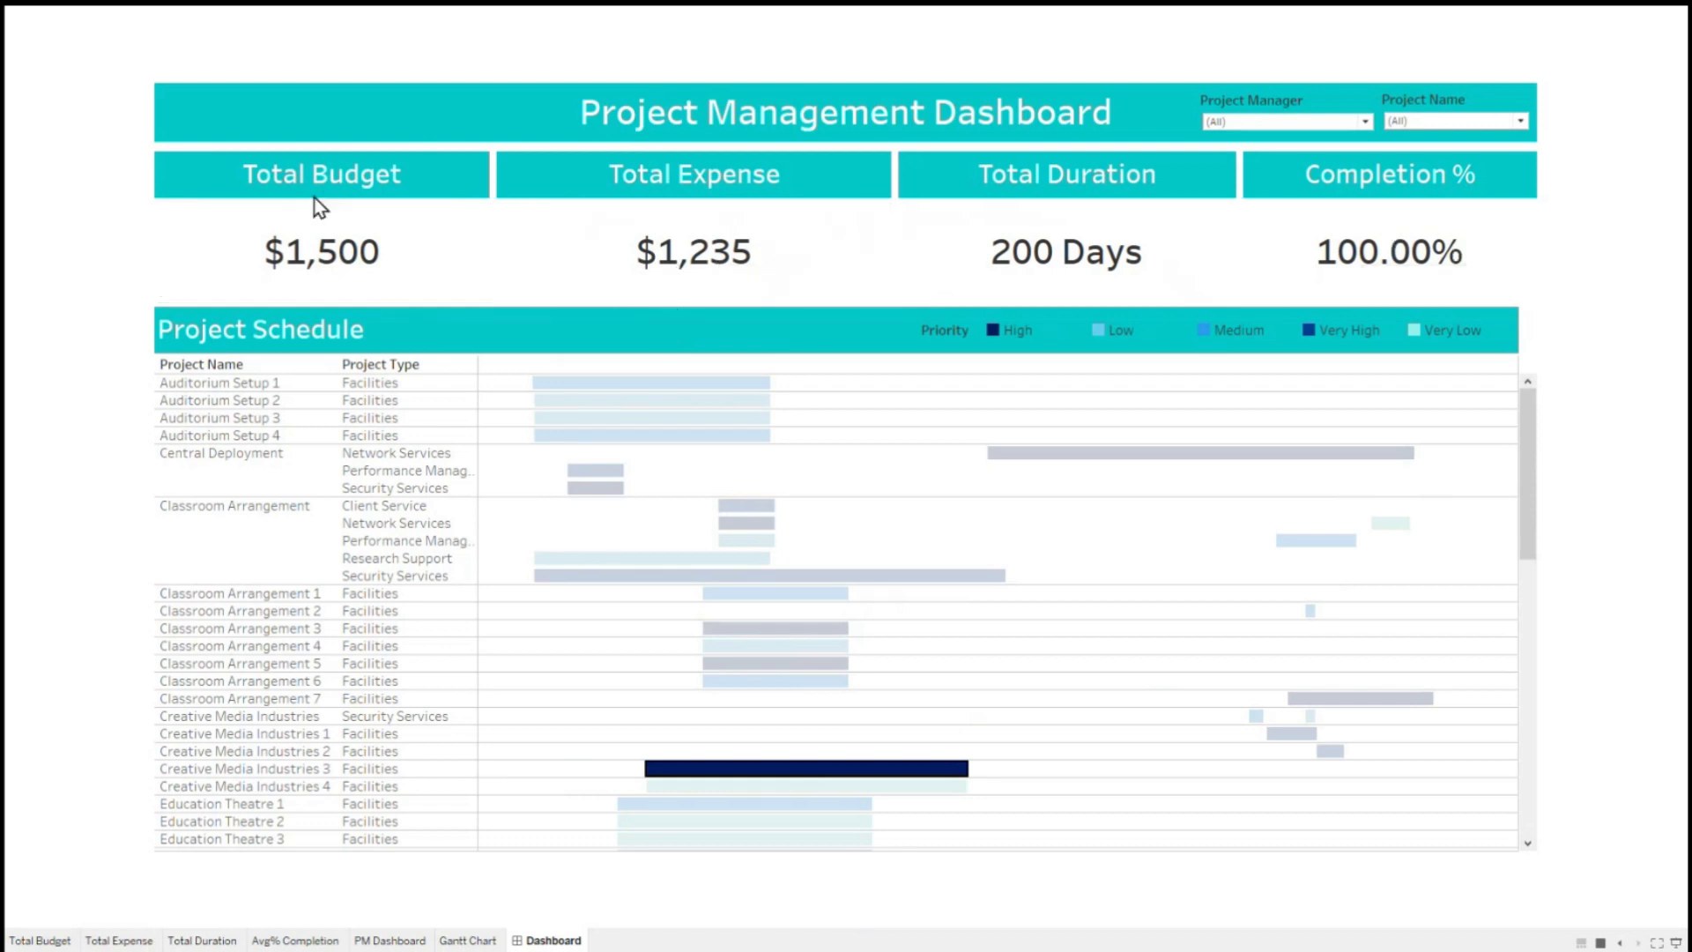
{"action": "mouse_move", "coordinate": [661, 215]}
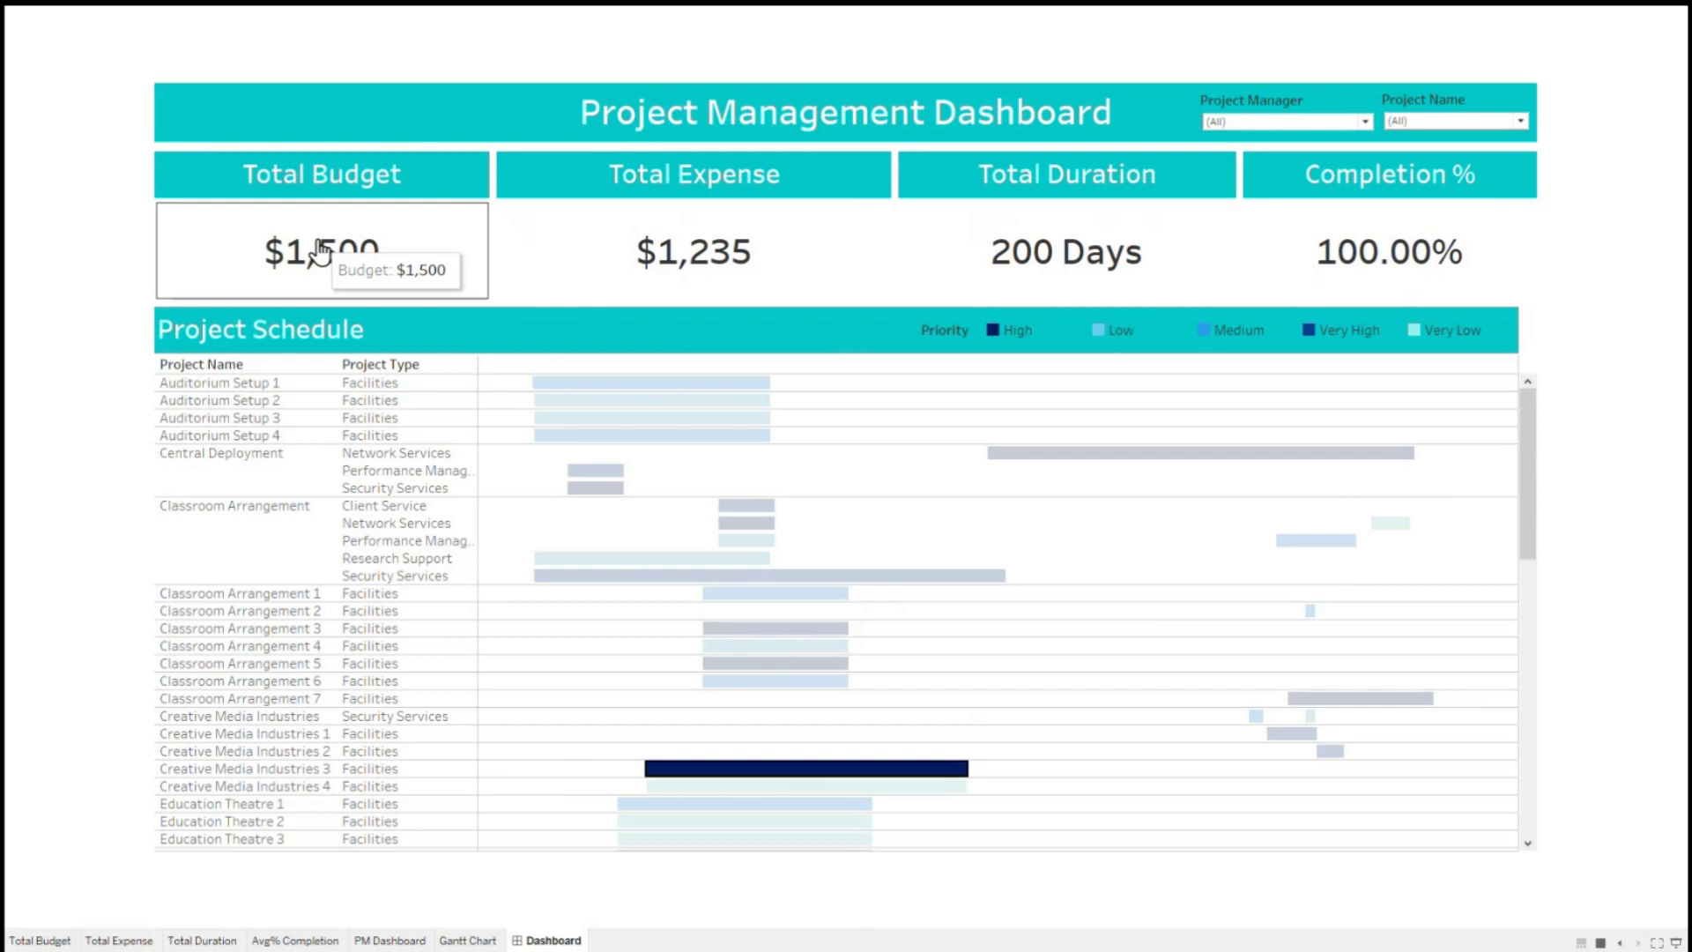
{"action": "left_click", "coordinate": [808, 768]}
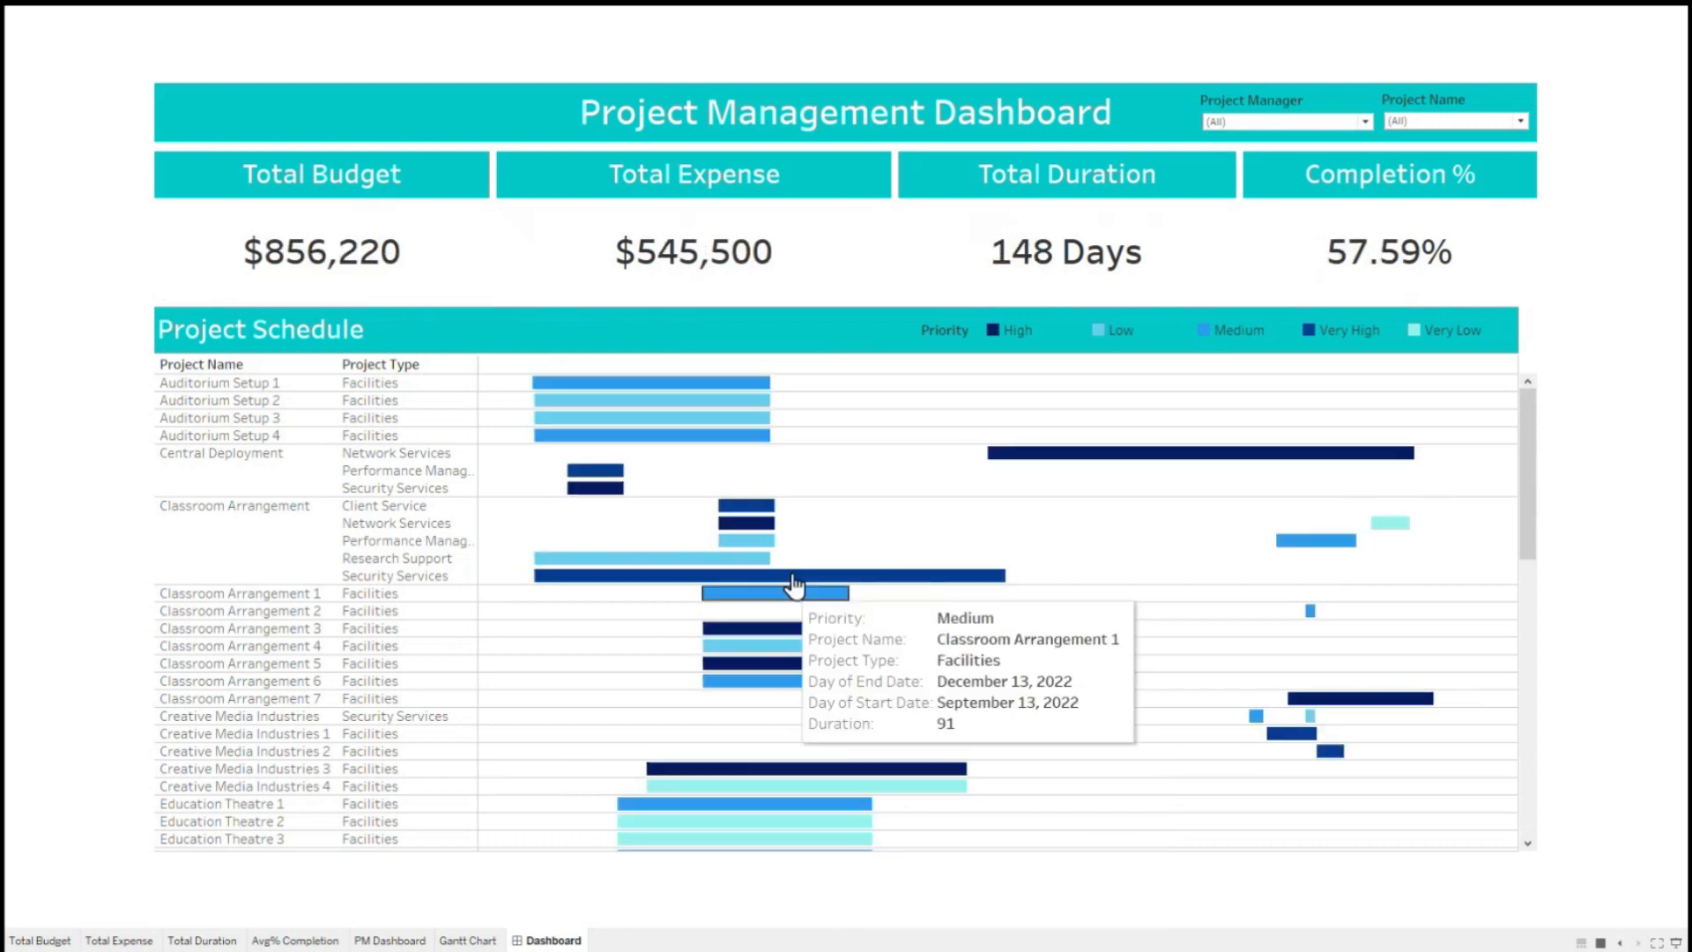
Check the rest of the schedule once more and the overall figures from Total Budget to Completion %.
{"action": "scroll", "coordinate": [873, 514], "scroll_direction": "down", "scroll_amount": 10}
{"action": "scroll", "coordinate": [886, 516], "scroll_direction": "up", "scroll_amount": 10}
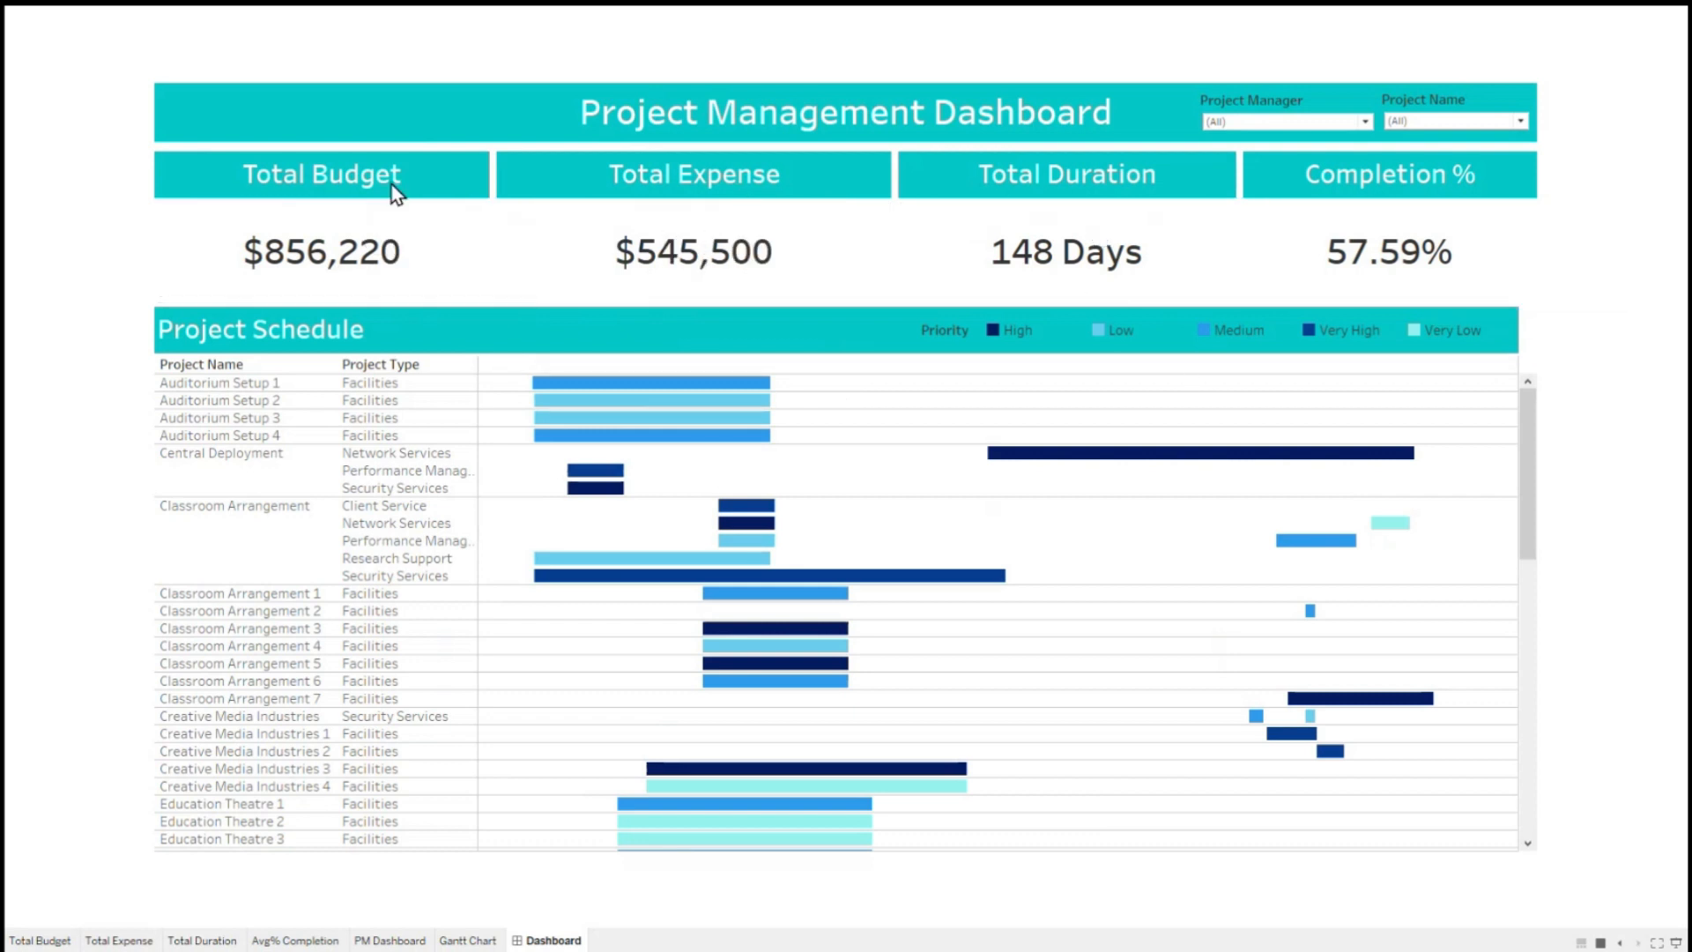
{"action": "mouse_move", "coordinate": [1397, 218]}
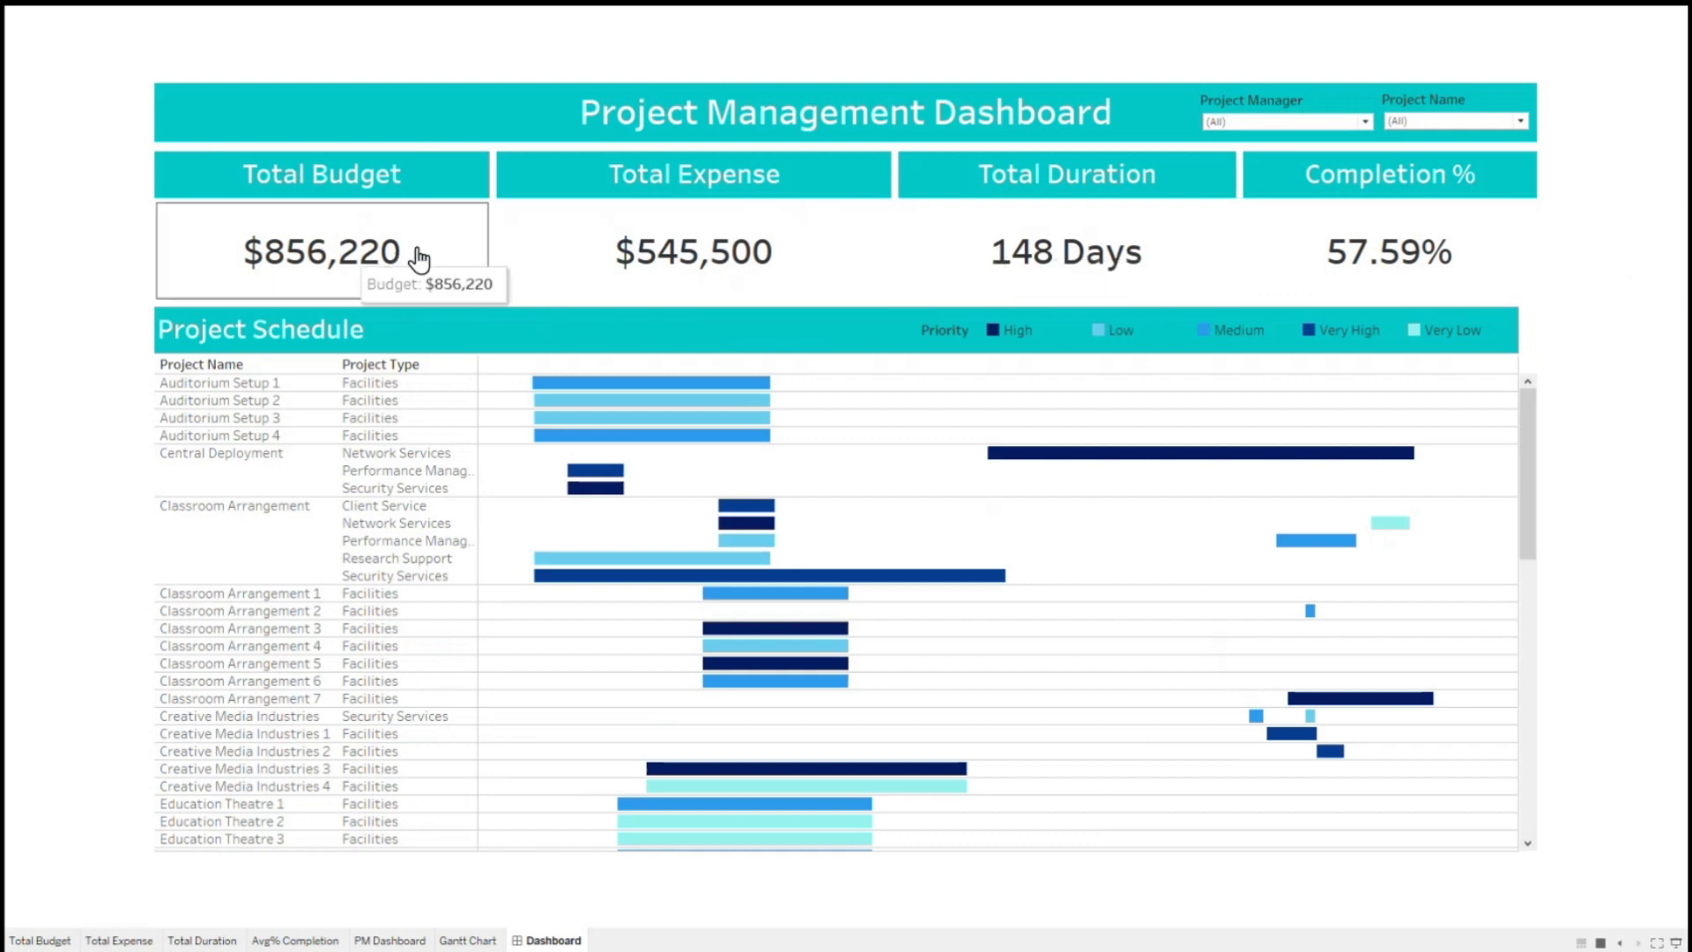
Highlight the High priority projects and look through the entire Project Schedule for them.
{"action": "scroll", "coordinate": [1211, 717], "scroll_direction": "down", "scroll_amount": 10}
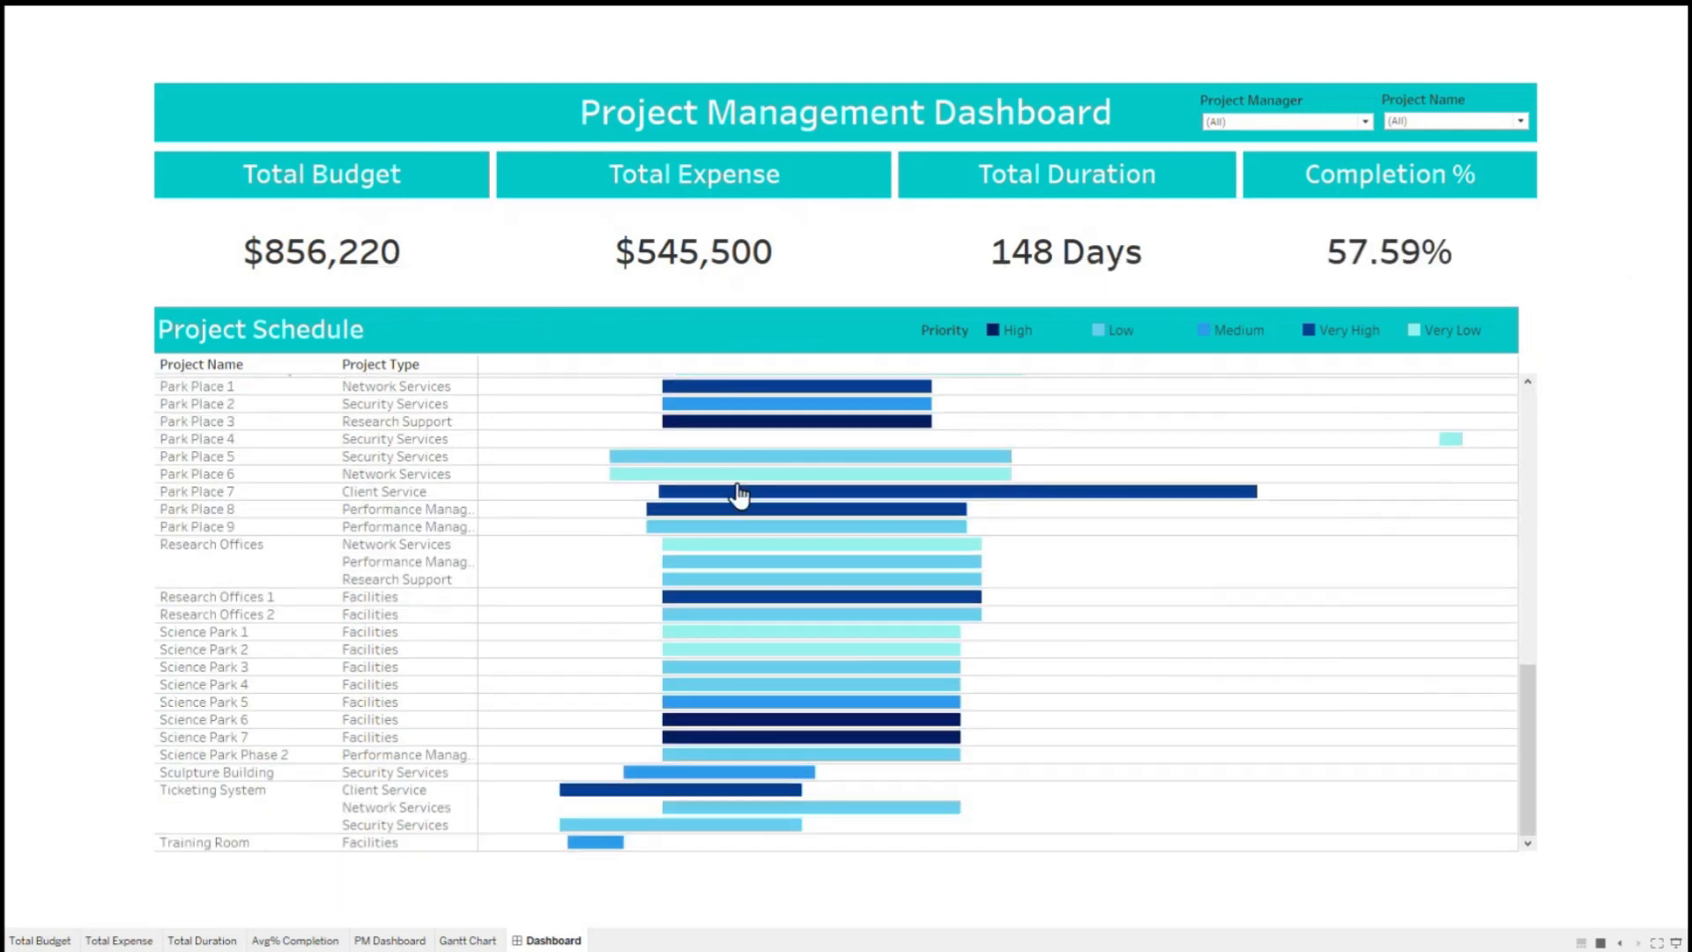
{"action": "scroll", "coordinate": [758, 564], "scroll_direction": "up", "scroll_amount": 5}
{"action": "scroll", "coordinate": [773, 577], "scroll_direction": "up", "scroll_amount": 5}
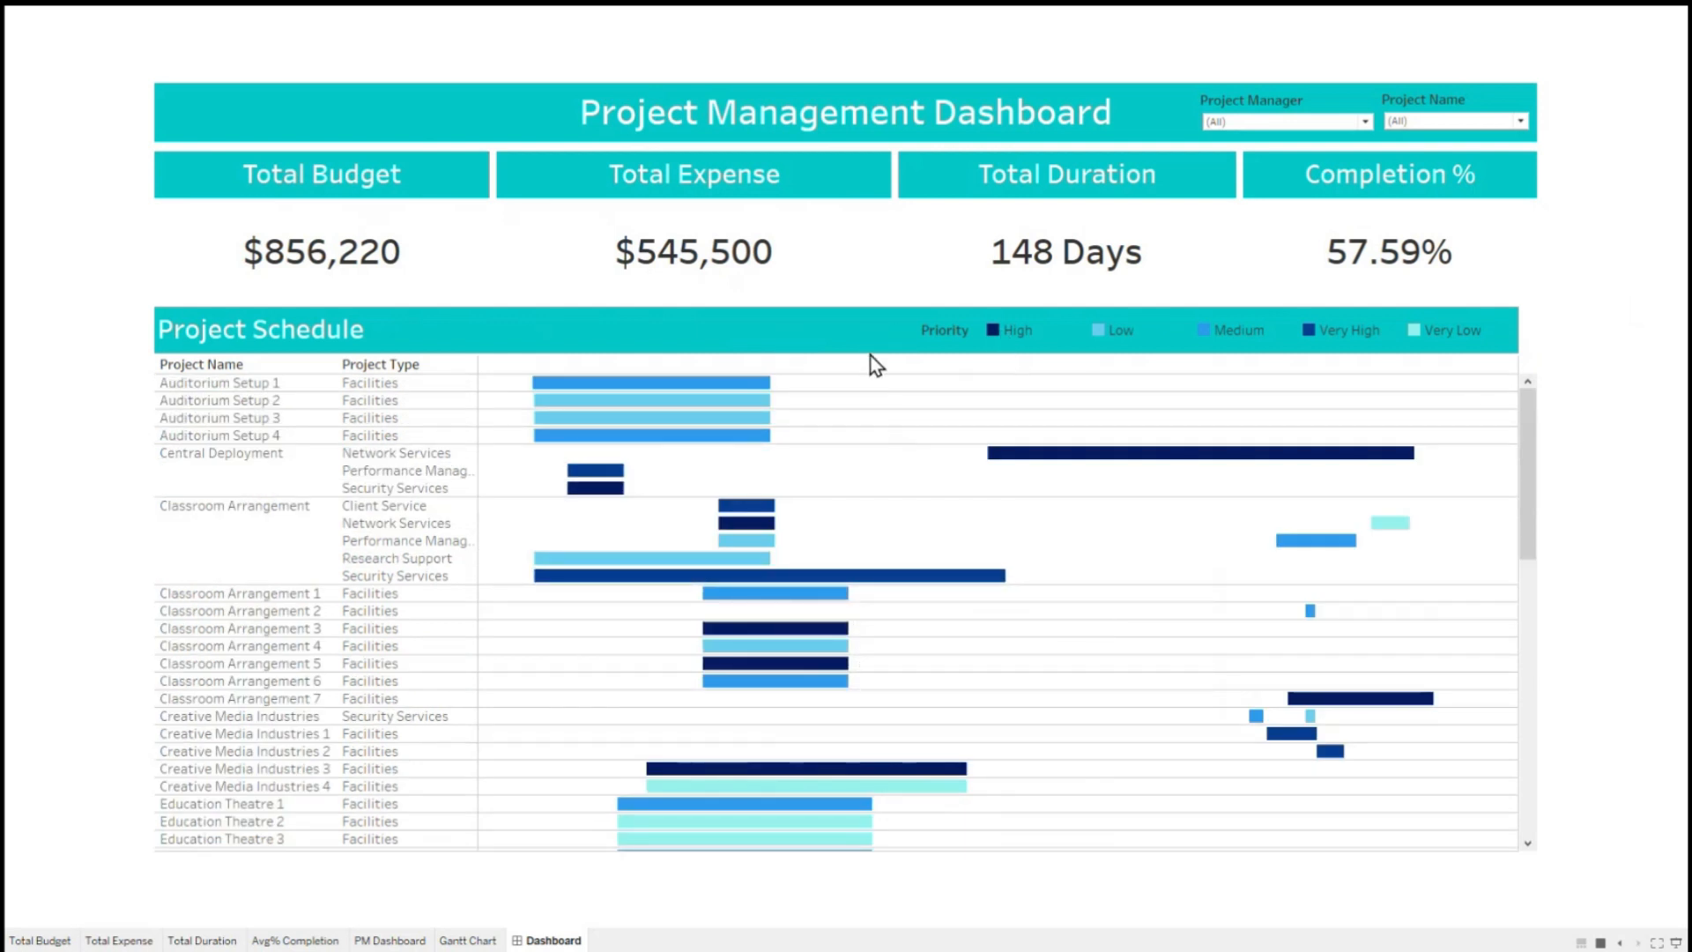
{"action": "left_click", "coordinate": [996, 332]}
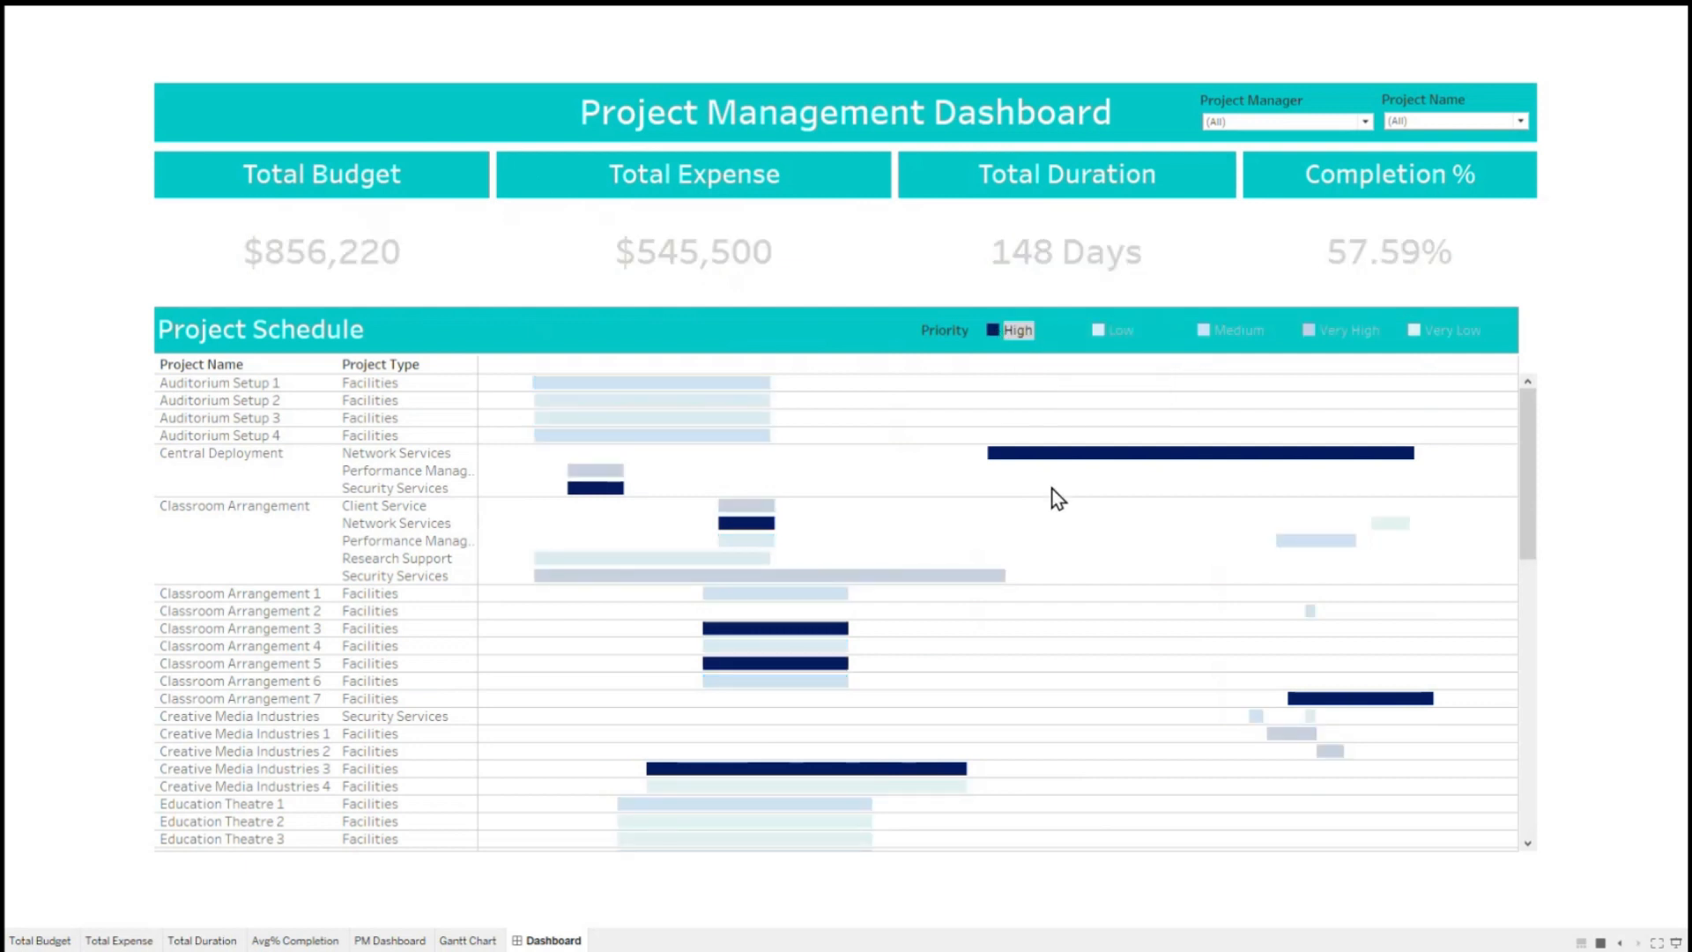
{"action": "scroll", "coordinate": [1019, 509], "scroll_direction": "down", "scroll_amount": 10}
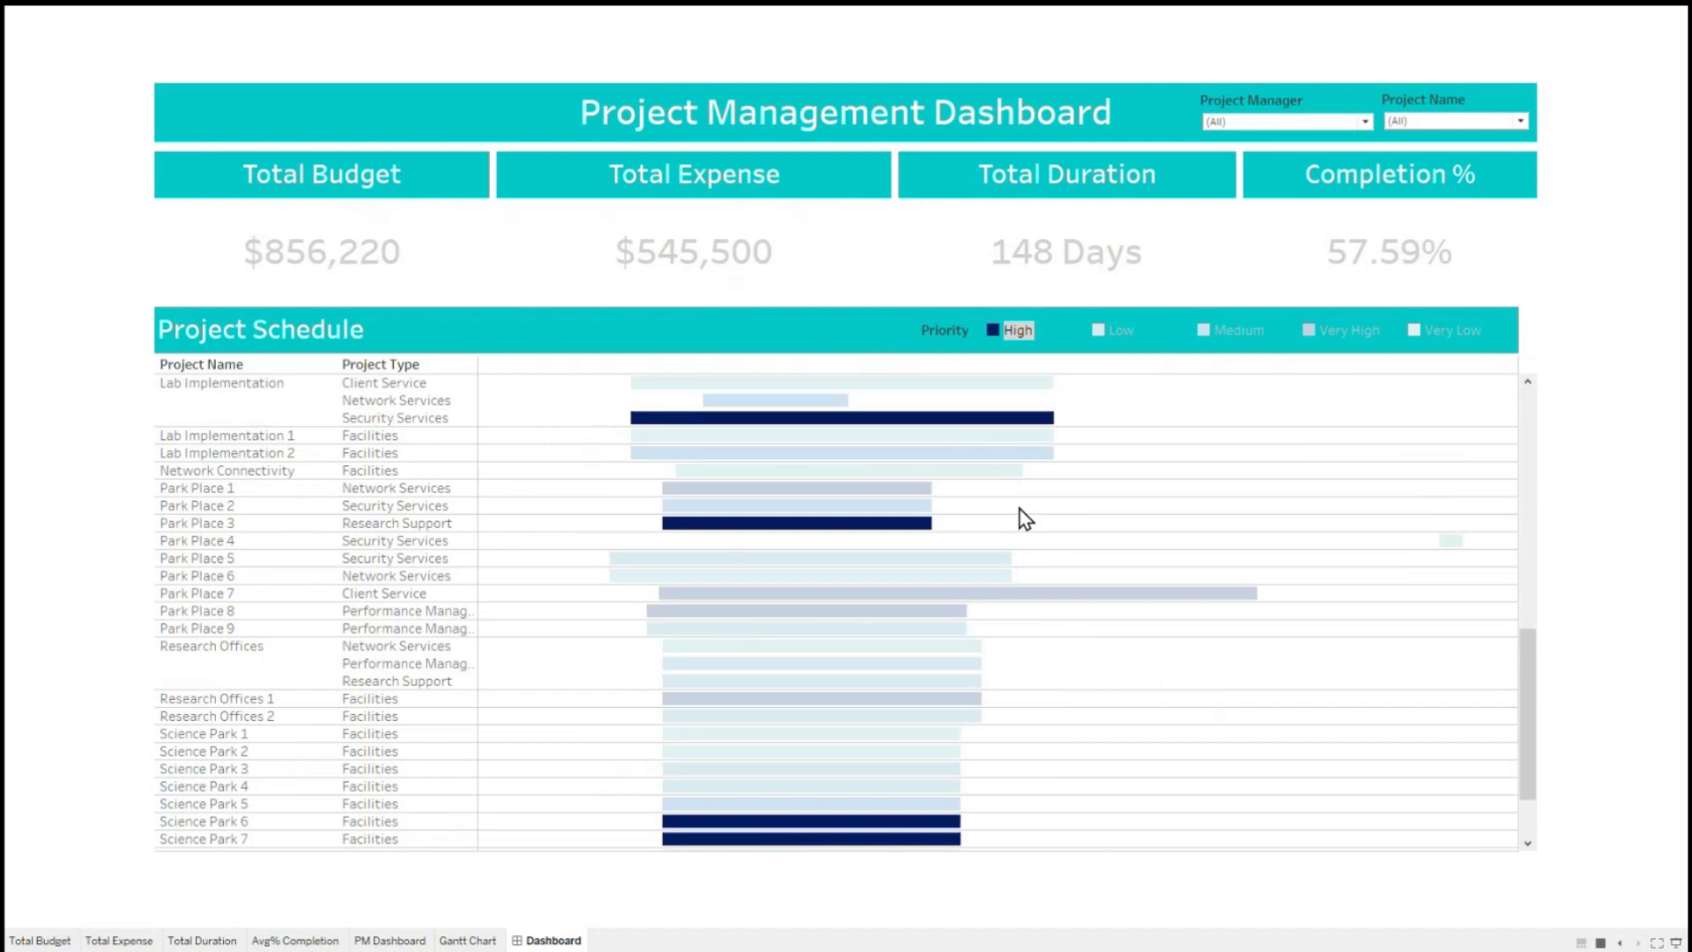
{"action": "scroll", "coordinate": [1019, 509], "scroll_direction": "up", "scroll_amount": 10}
{"action": "scroll", "coordinate": [1020, 510], "scroll_direction": "down", "scroll_amount": 15}
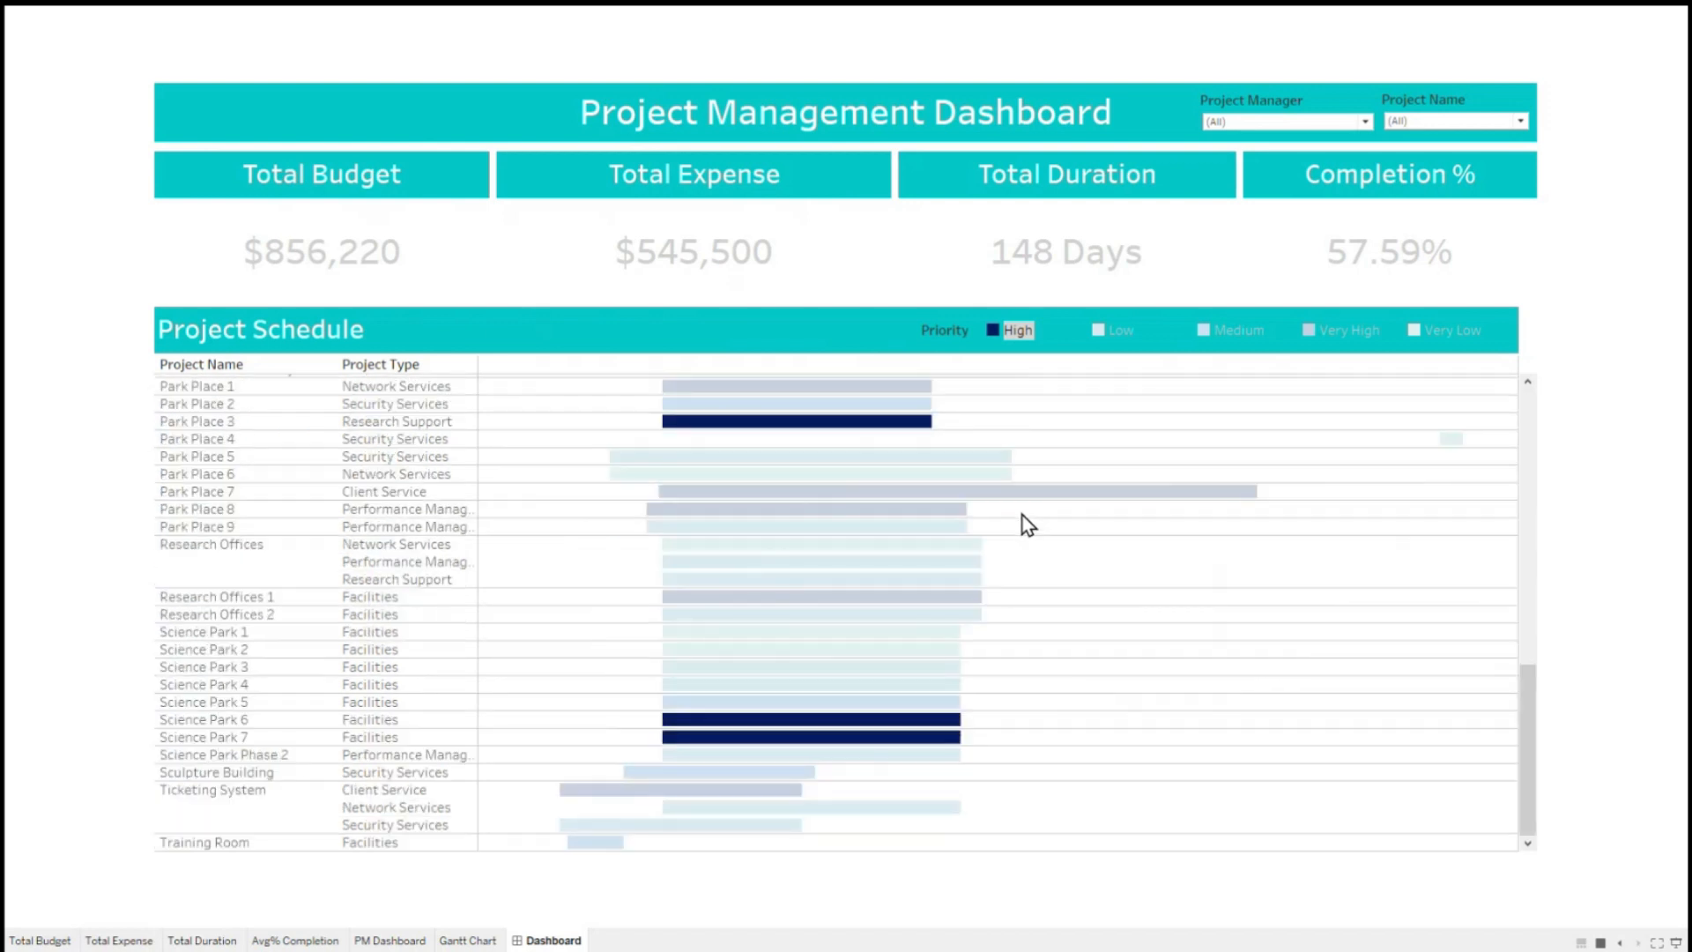
{"action": "scroll", "coordinate": [1023, 518], "scroll_direction": "up", "scroll_amount": 7}
{"action": "scroll", "coordinate": [1029, 522], "scroll_direction": "up", "scroll_amount": 8}
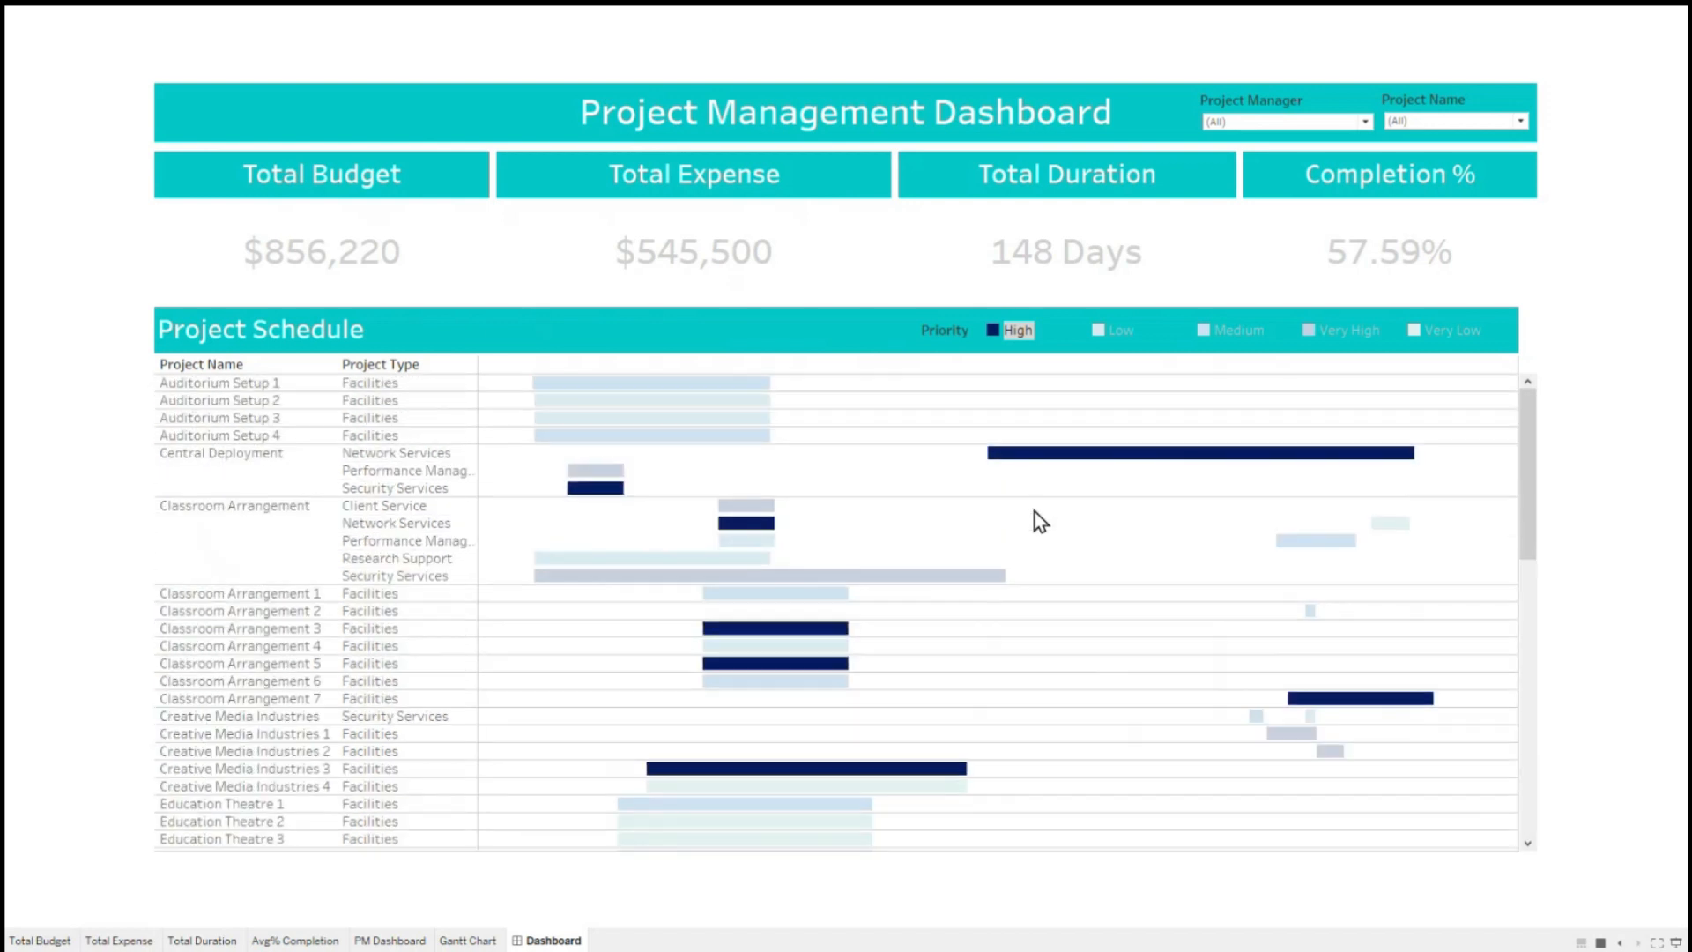
Highlight the Low priority projects in the Project Schedule and clear the highlighting.
{"action": "left_click", "coordinate": [1024, 335]}
{"action": "left_click", "coordinate": [1117, 335]}
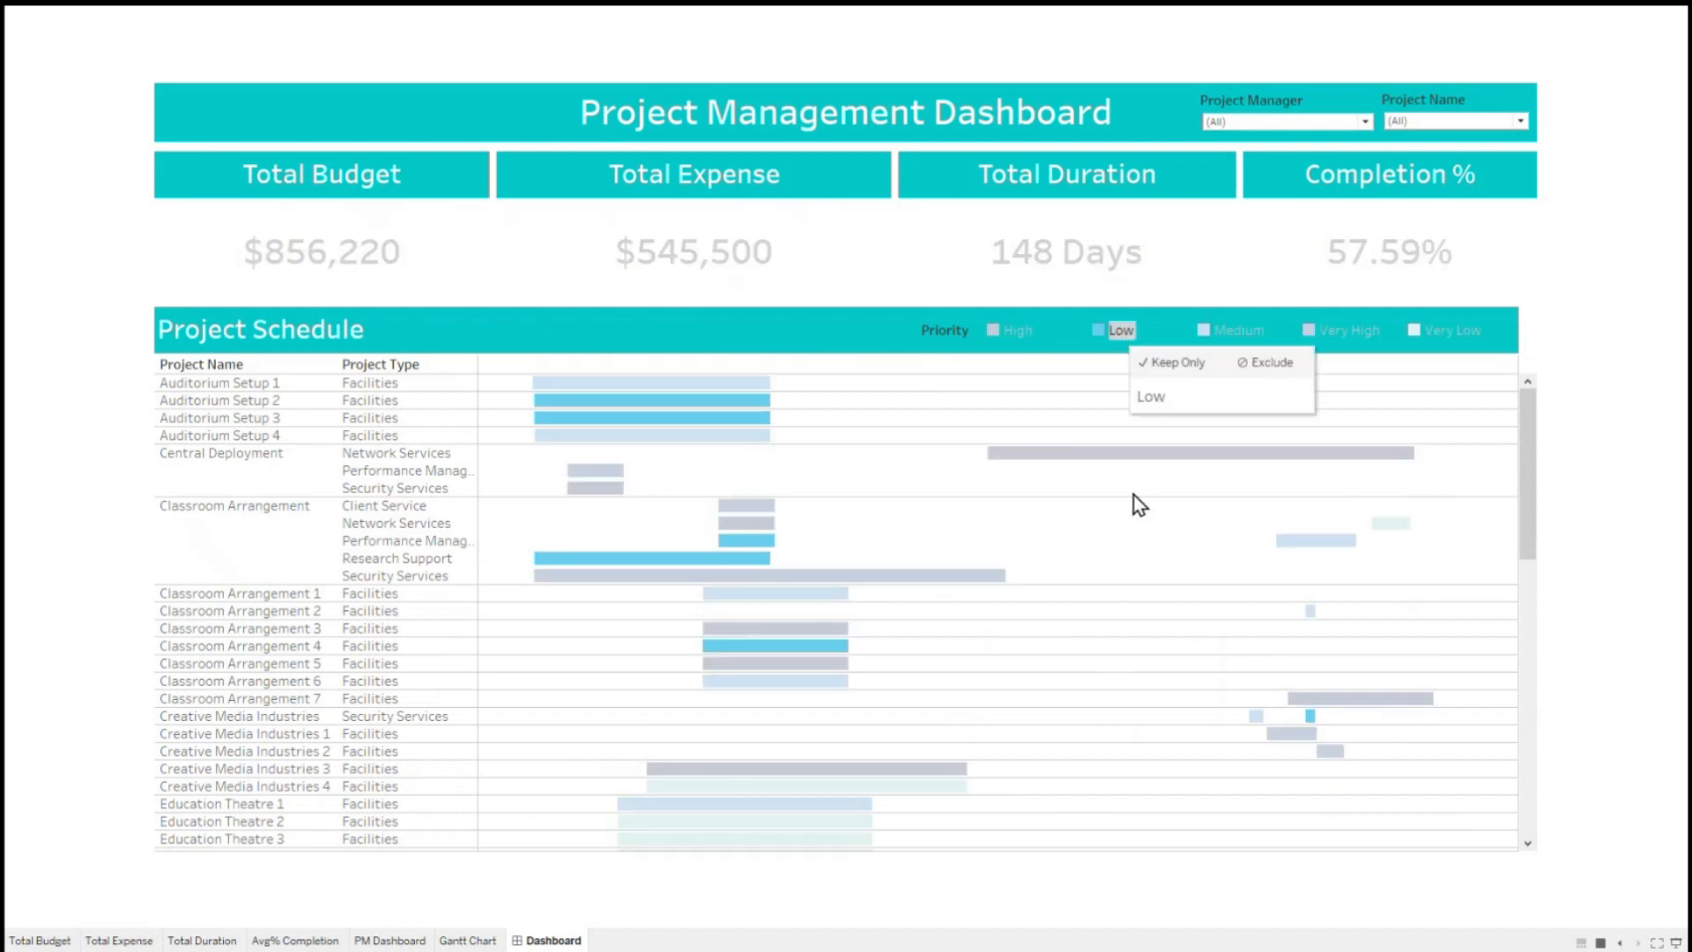
{"action": "left_click", "coordinate": [1137, 328]}
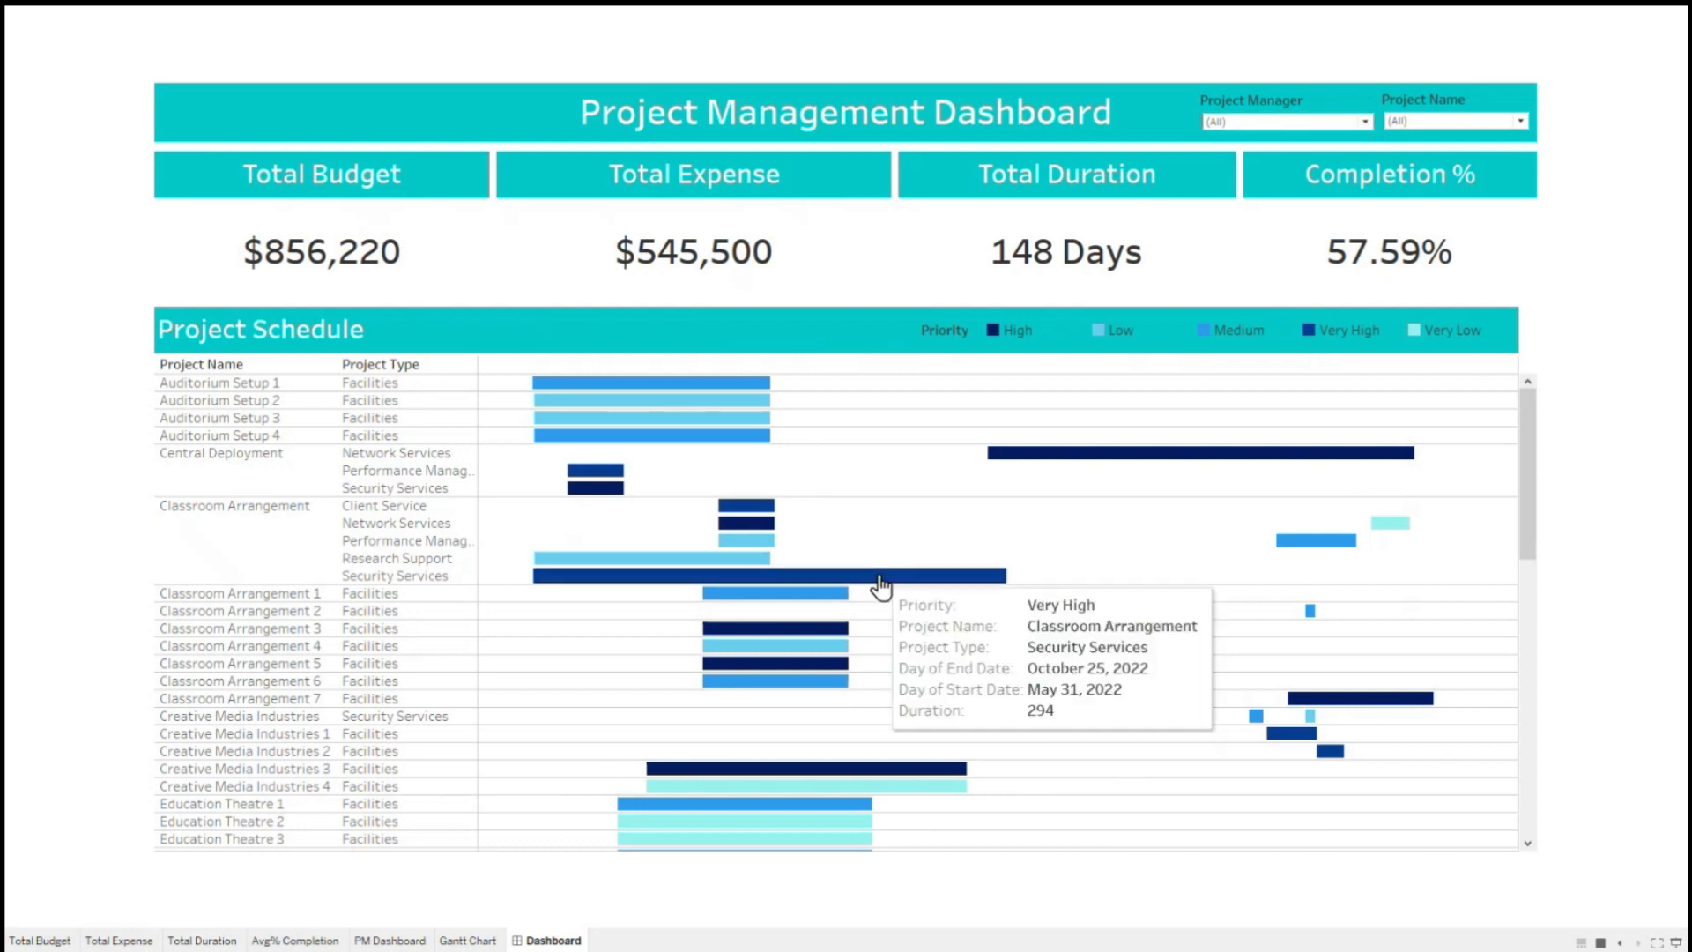
Filter the dashboard by the fourth project manager listed below (All), and switch the filter to the first one.
{"action": "left_click", "coordinate": [1365, 125]}
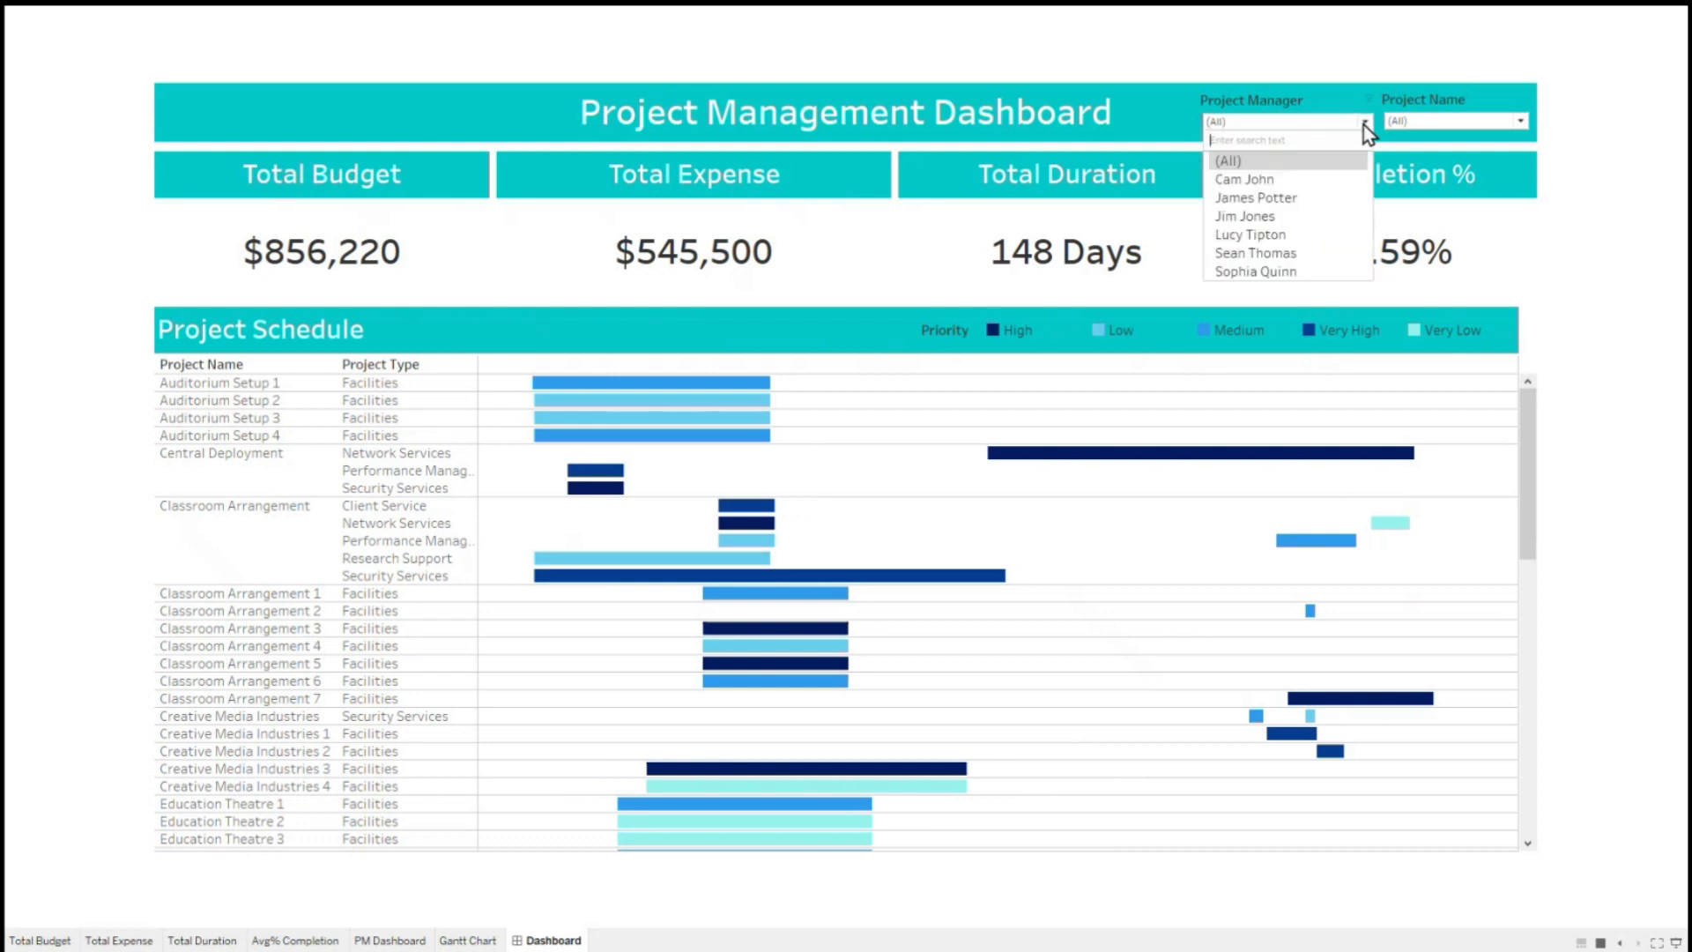
{"action": "left_click", "coordinate": [1296, 236]}
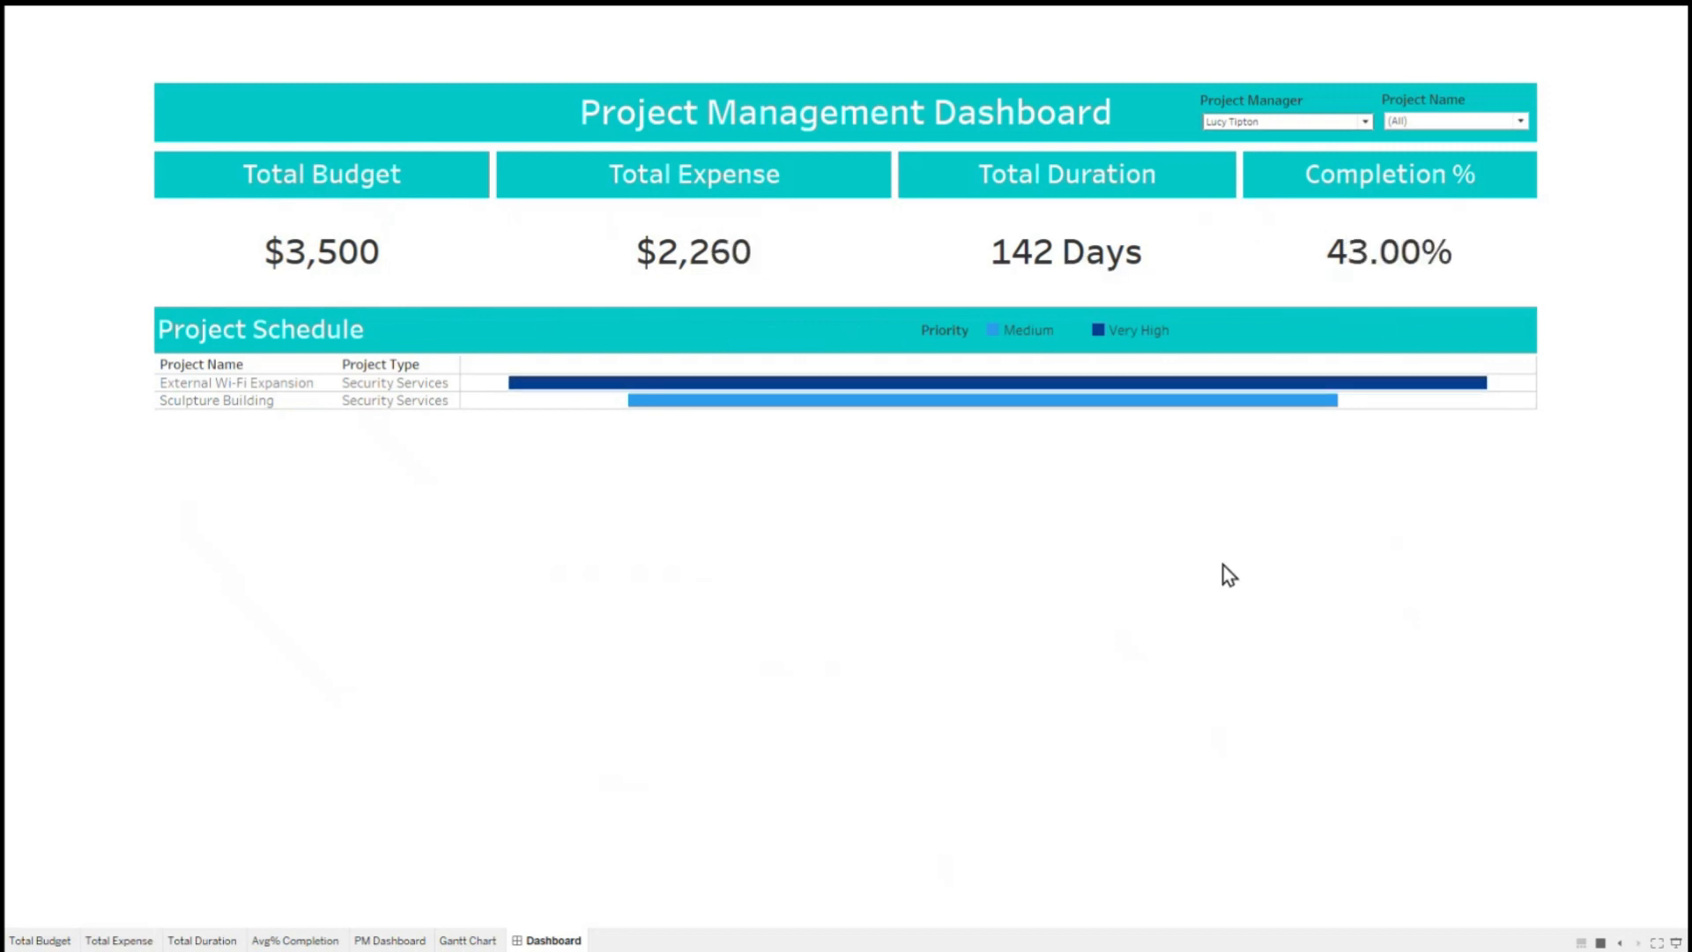
{"action": "left_click", "coordinate": [1312, 122]}
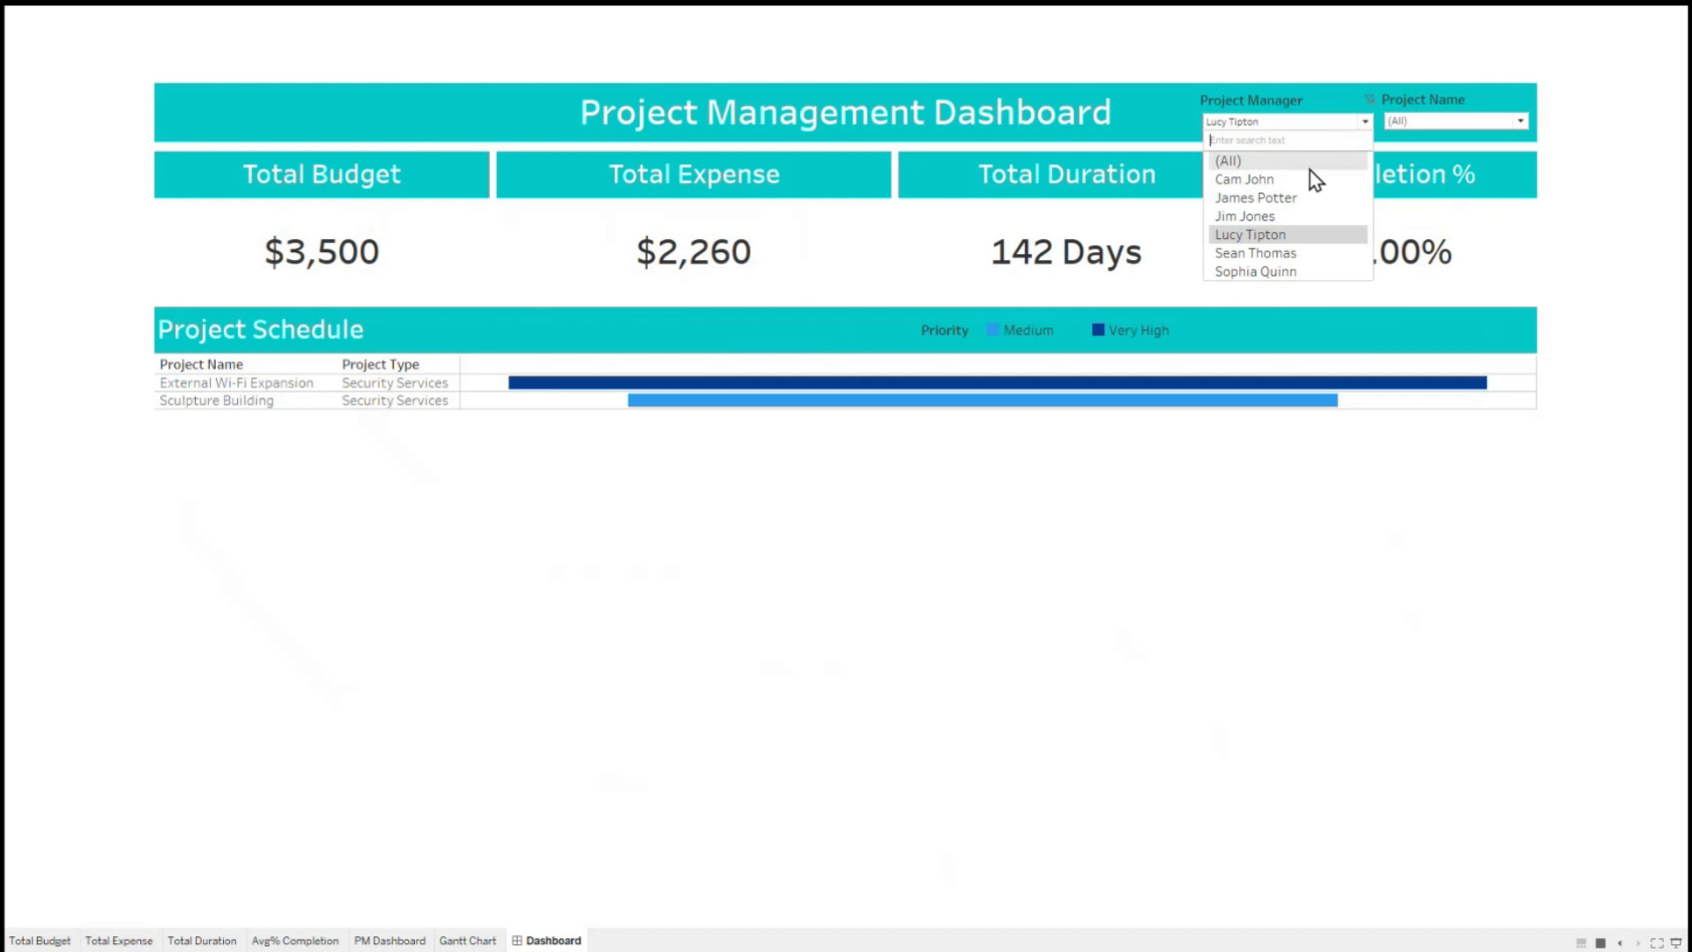
{"action": "left_click", "coordinate": [1257, 180]}
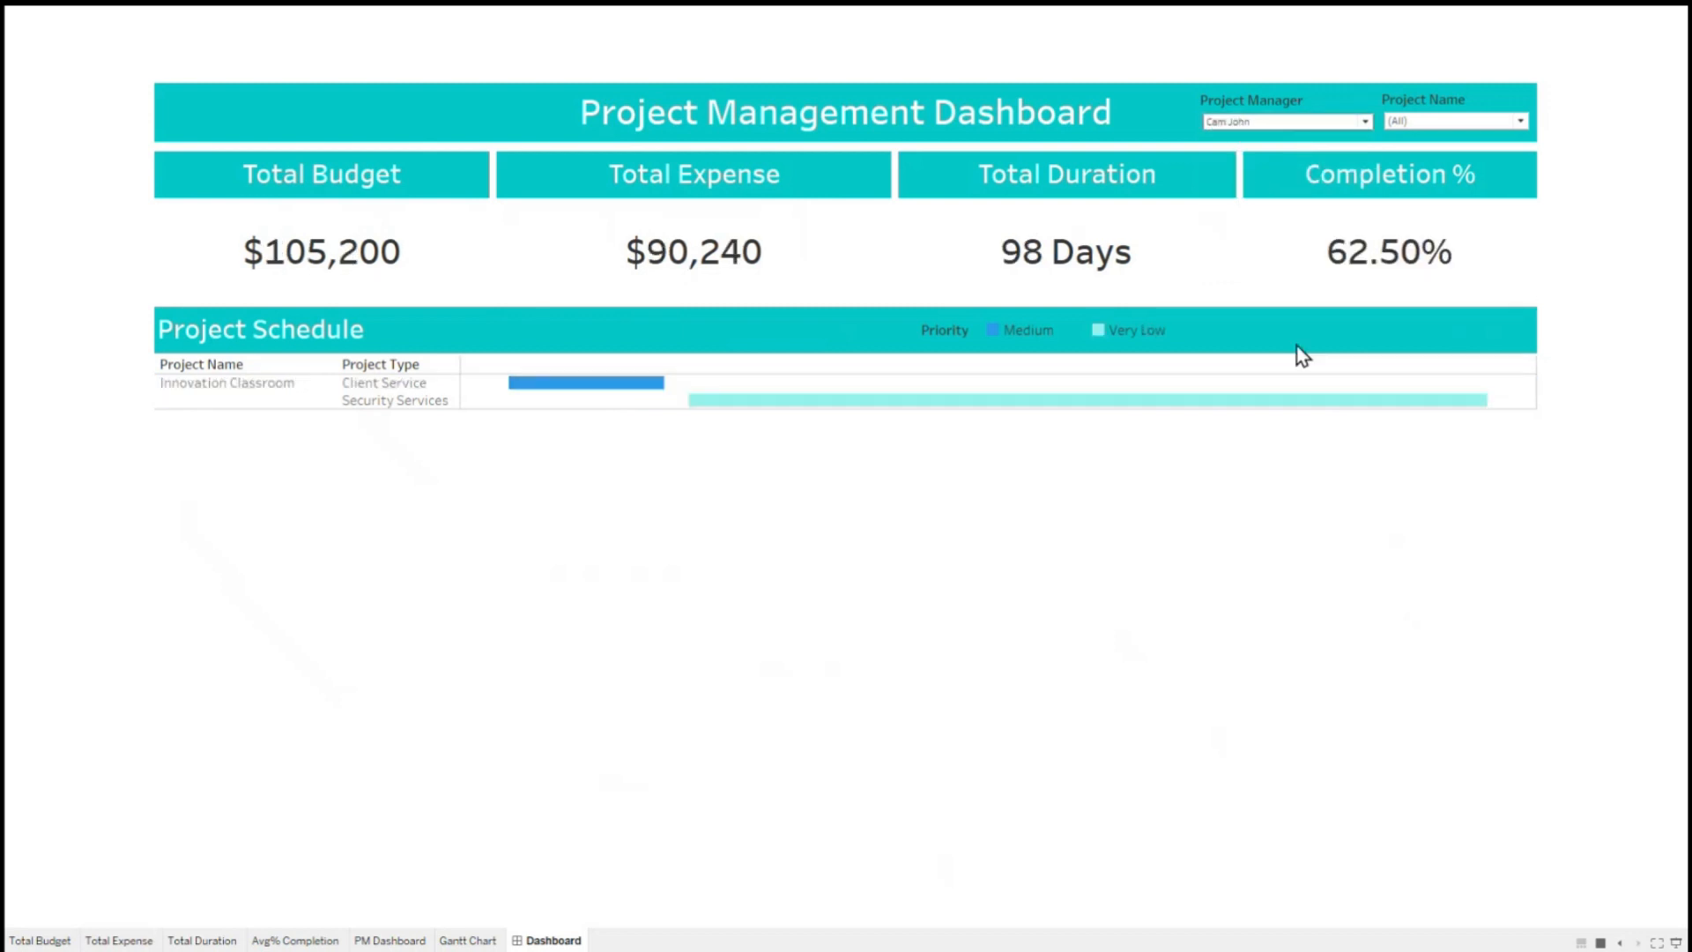
Review the schedule and figures for the second project manager listed below (All), and reset the Project Manager filter to (All).
{"action": "left_click", "coordinate": [1288, 123]}
{"action": "left_click", "coordinate": [1261, 199]}
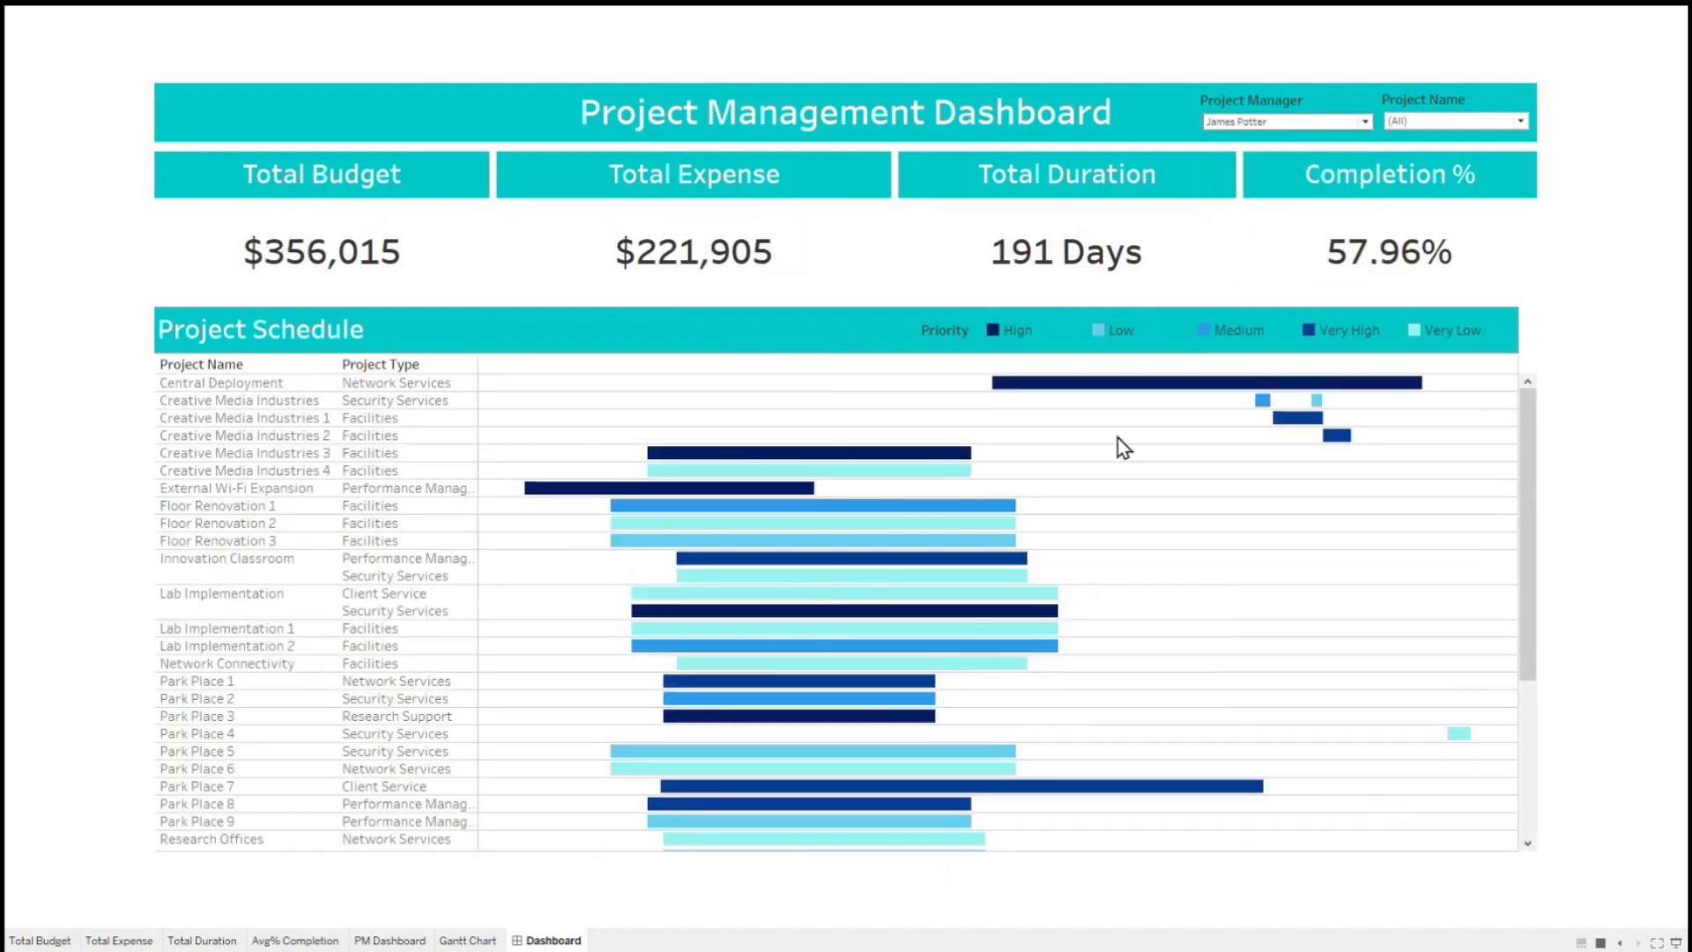
{"action": "scroll", "coordinate": [564, 569], "scroll_direction": "down", "scroll_amount": 3}
{"action": "scroll", "coordinate": [574, 573], "scroll_direction": "up", "scroll_amount": 3}
{"action": "mouse_move", "coordinate": [890, 476]}
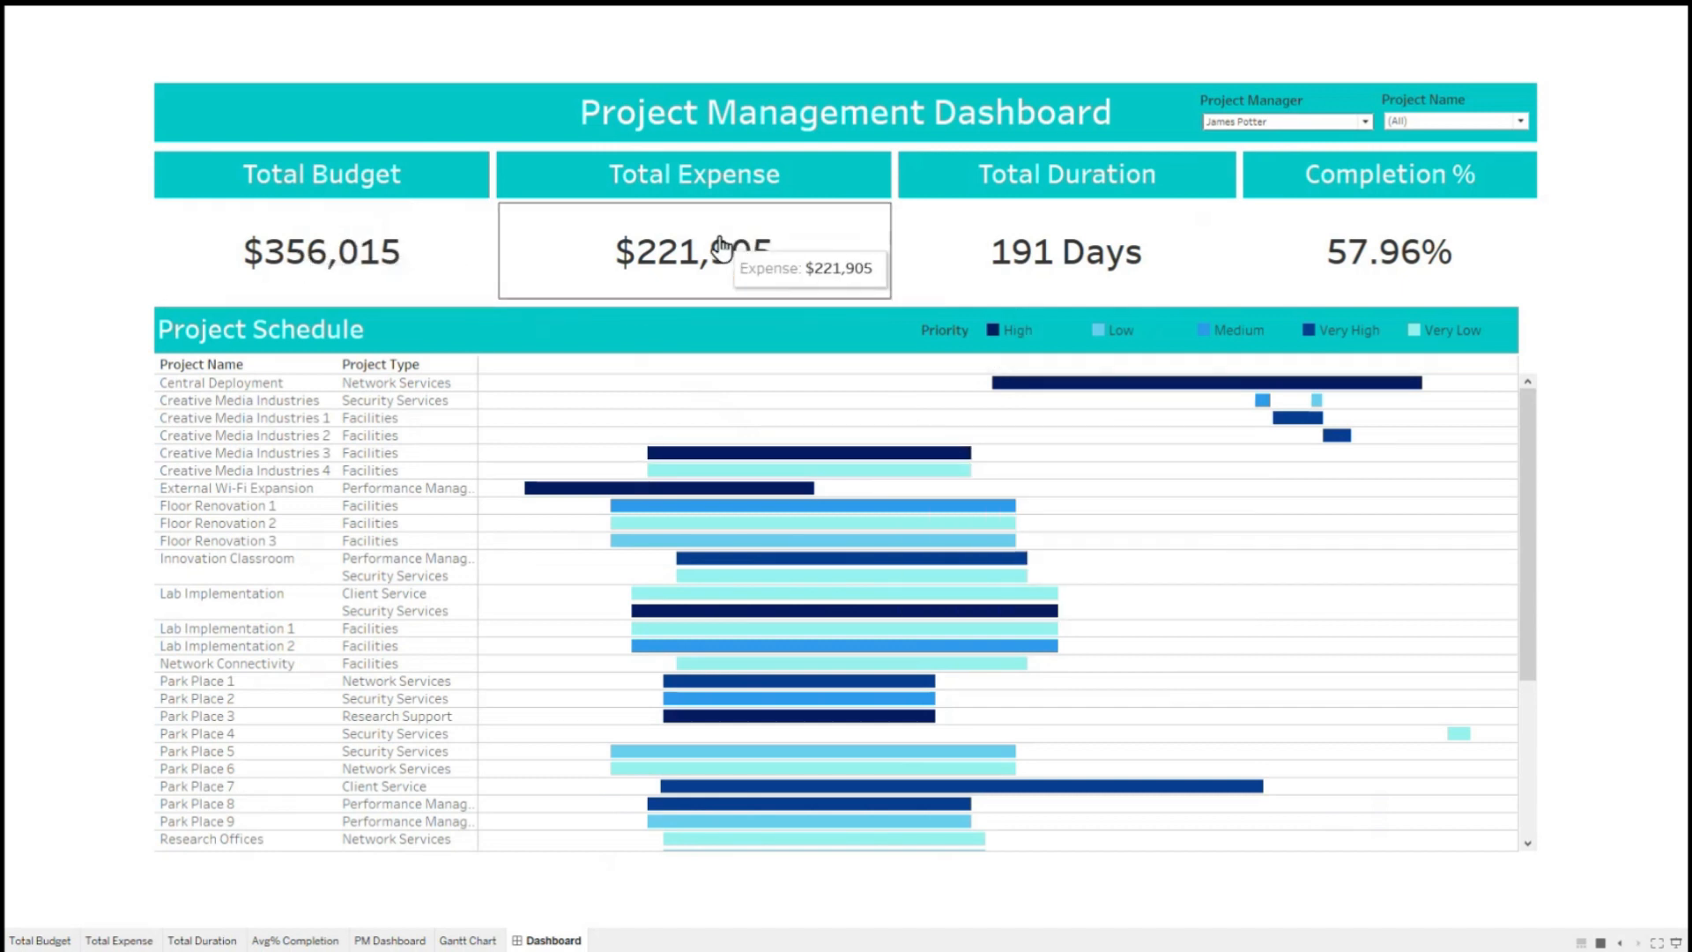
{"action": "left_click", "coordinate": [1329, 125]}
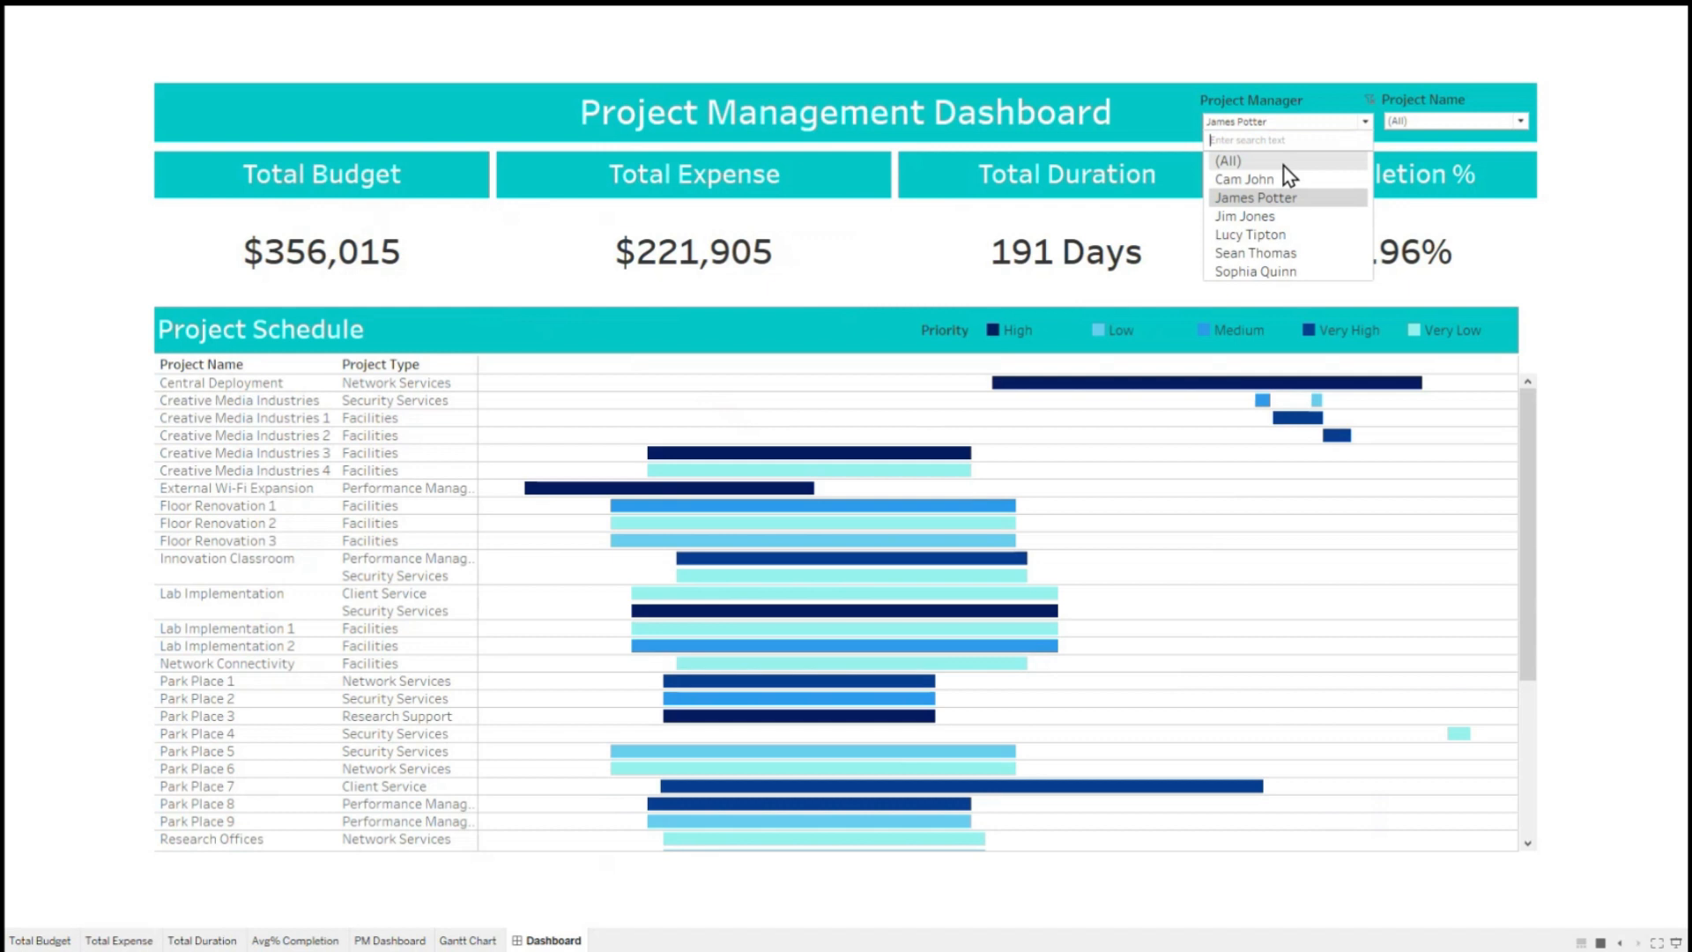
{"action": "left_click", "coordinate": [1285, 161]}
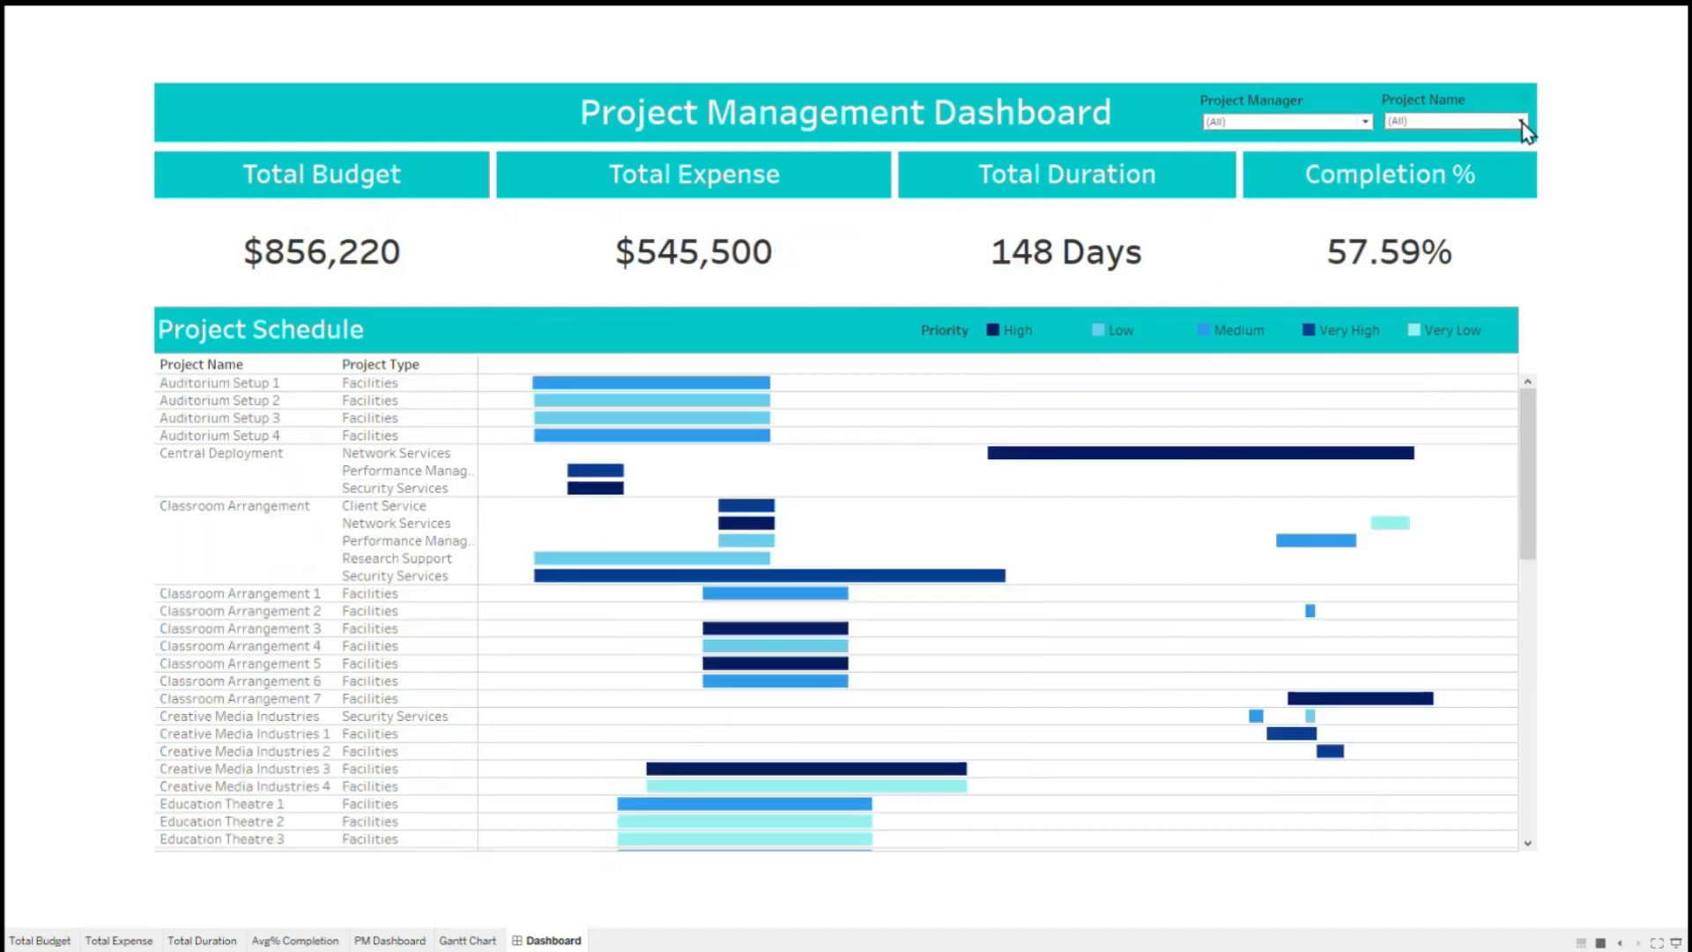
Look through the available project names and filter the dashboard to Park Place 7.
{"action": "left_click", "coordinate": [1519, 122]}
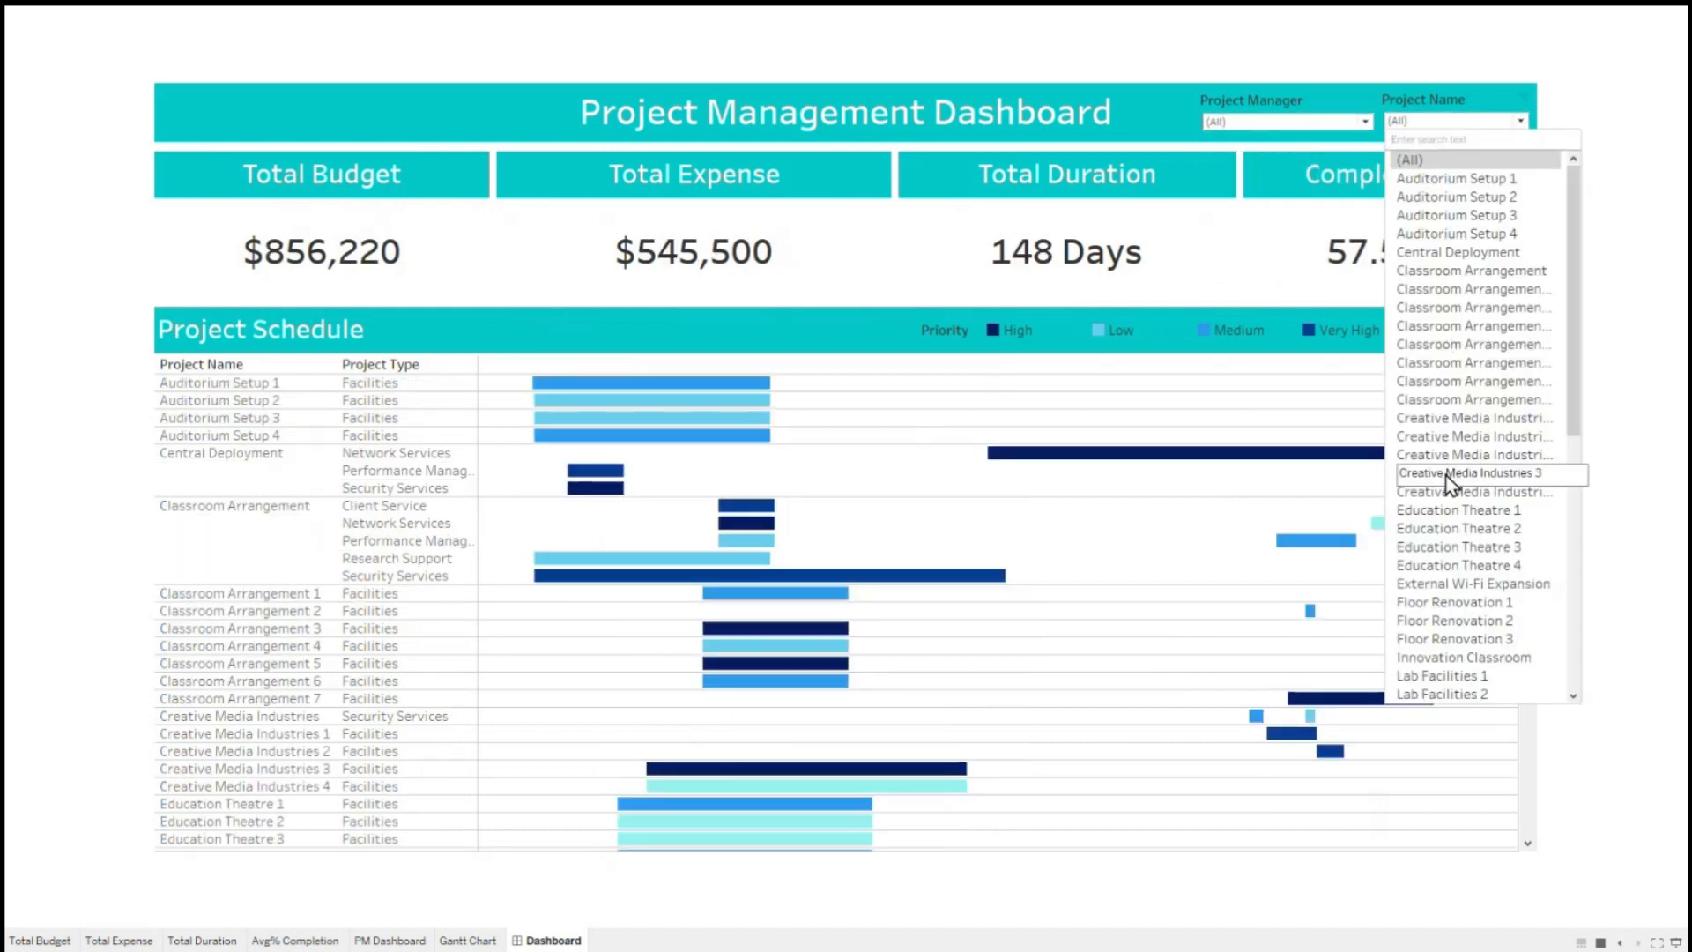
{"action": "scroll", "coordinate": [299, 542], "scroll_direction": "down", "scroll_amount": 9}
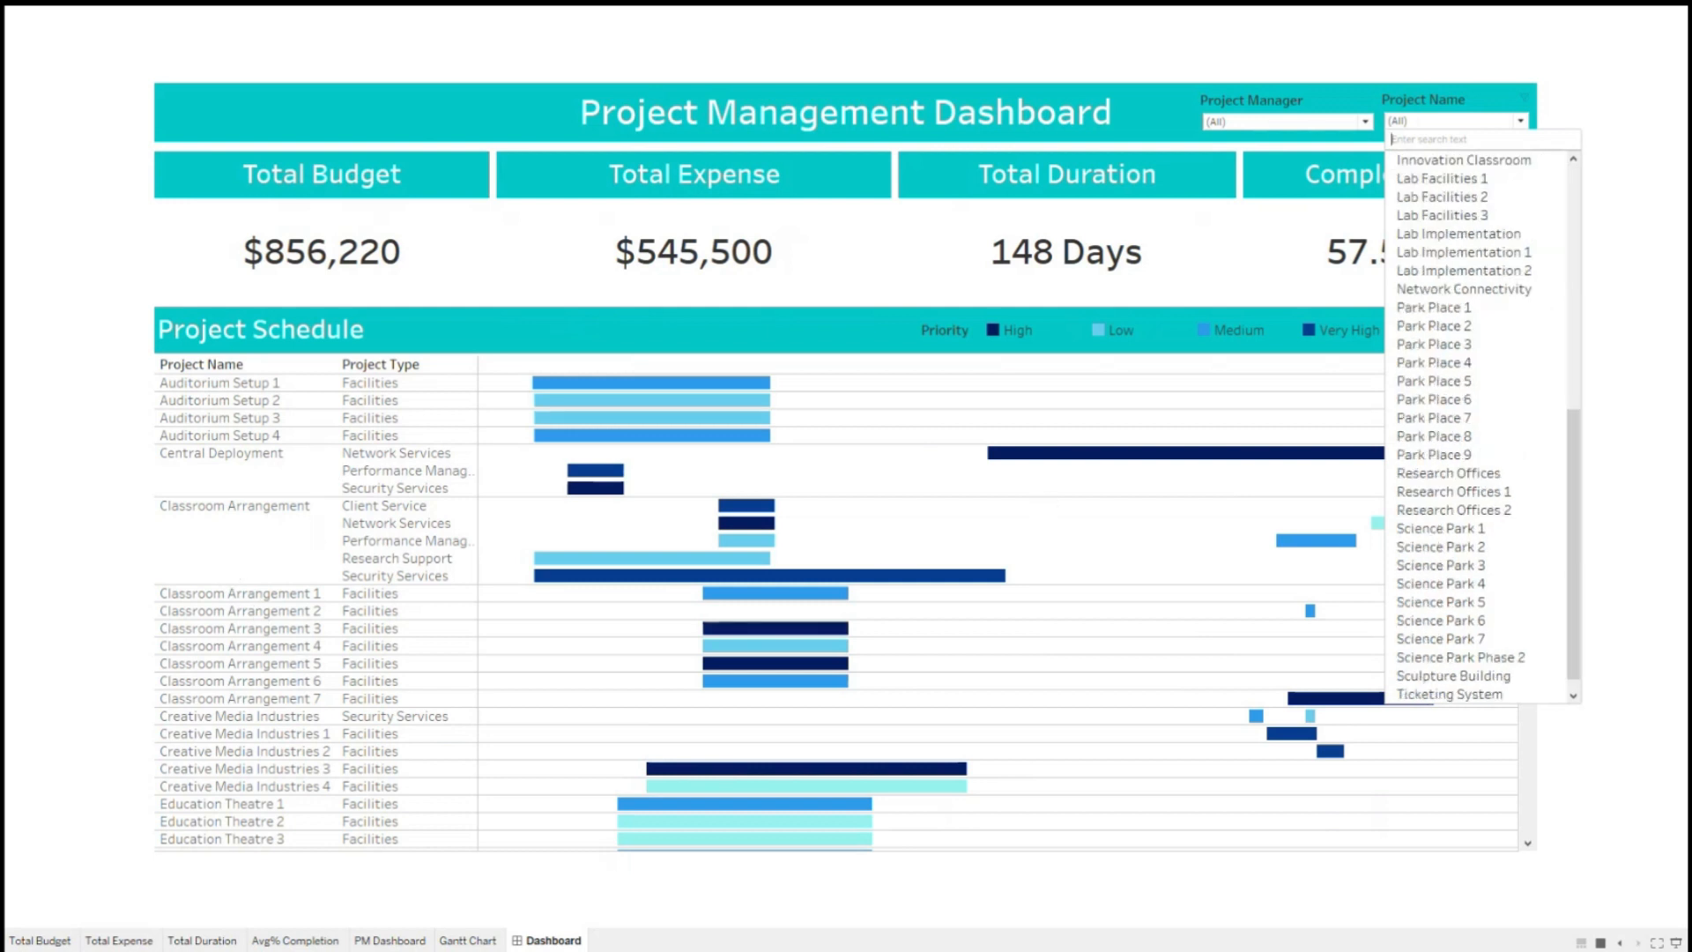
{"action": "left_click", "coordinate": [1626, 439]}
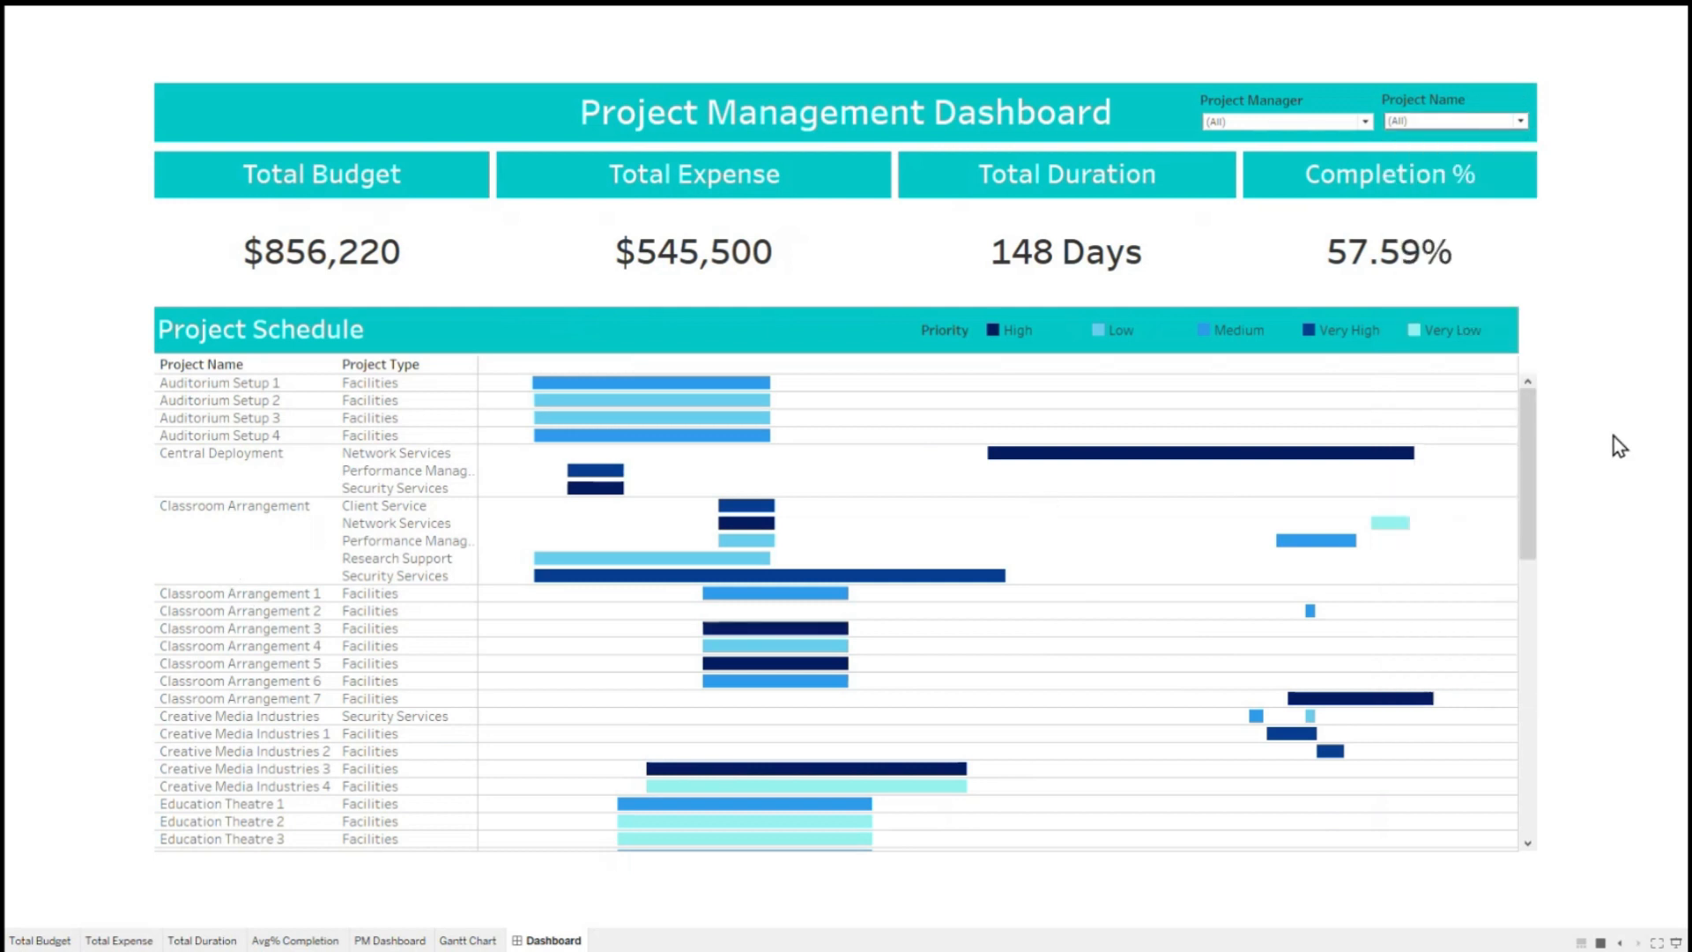
{"action": "left_click", "coordinate": [1486, 129]}
{"action": "left_click", "coordinate": [1445, 422]}
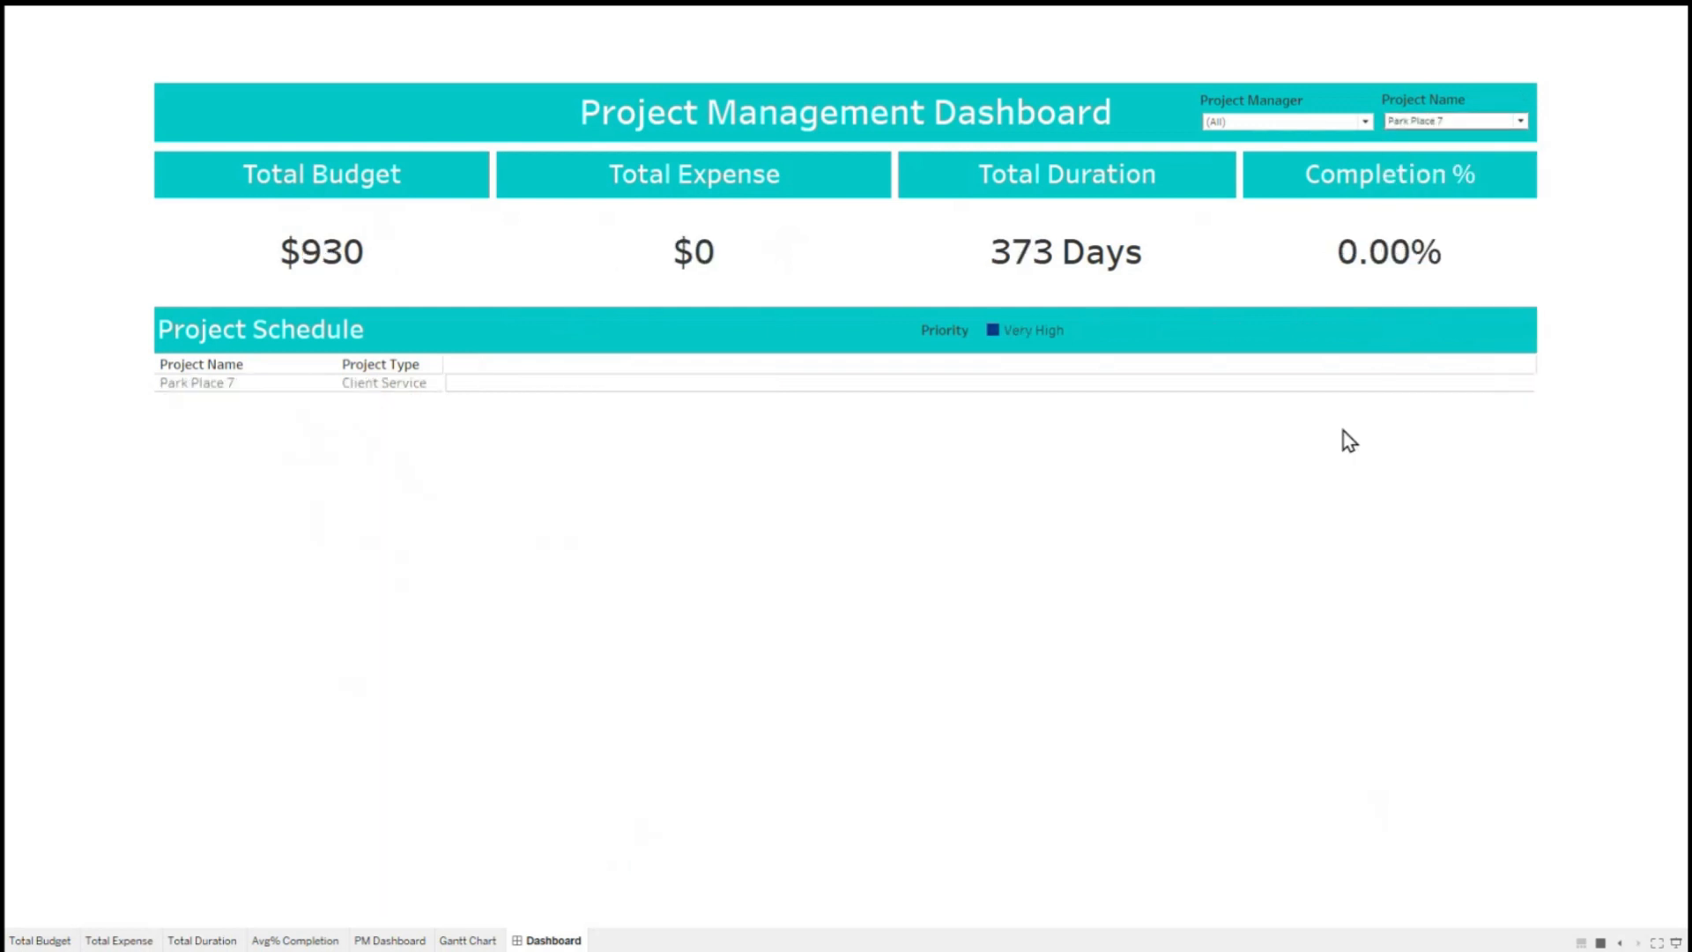
Filter the dashboard to Science Park 3 and compare its Total Budget, Total Expense, Total Duration and Completion % figures.
{"action": "left_click", "coordinate": [1480, 124]}
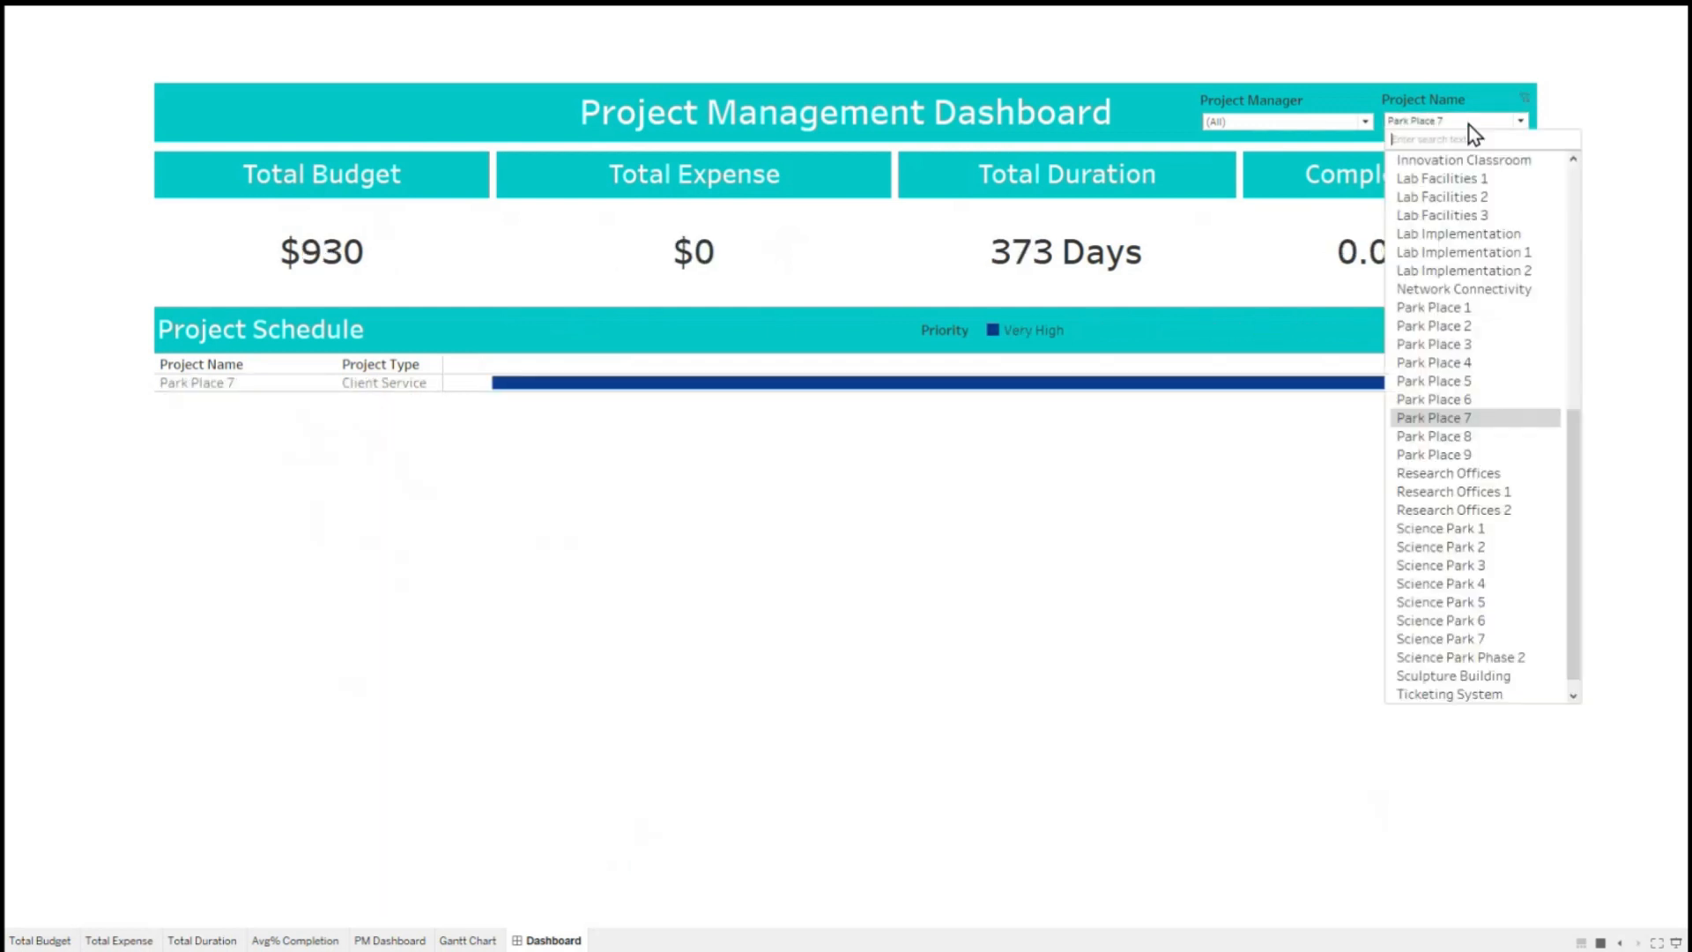
{"action": "left_click", "coordinate": [1493, 565]}
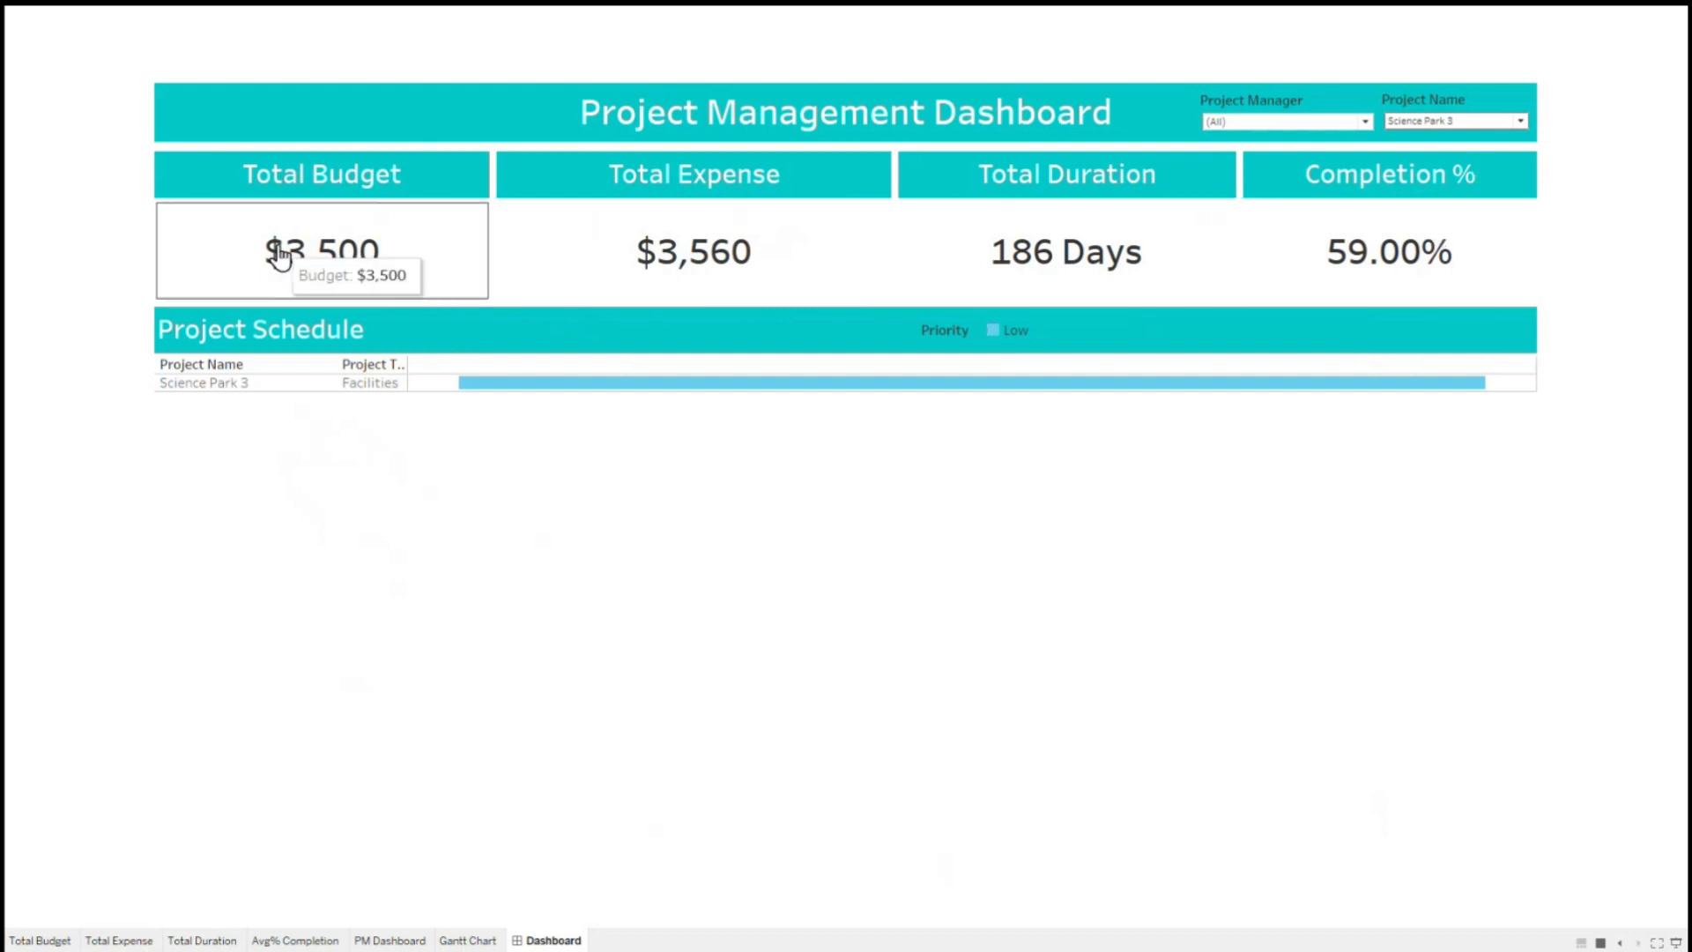
{"action": "mouse_move", "coordinate": [1446, 282]}
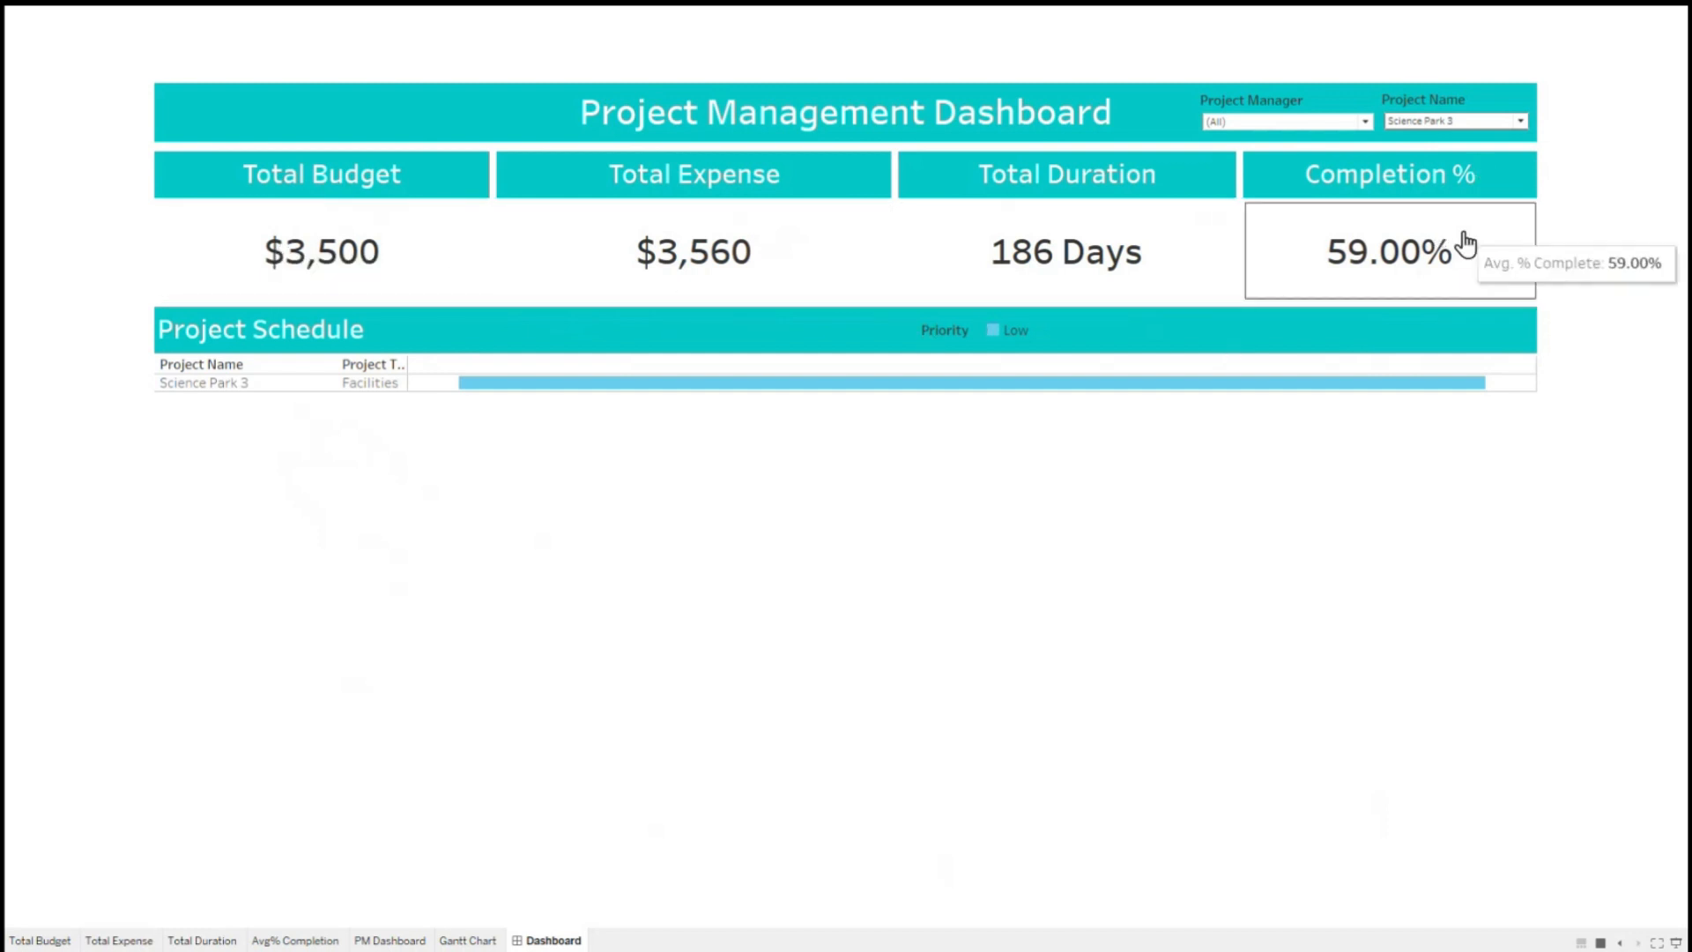
{"action": "mouse_move", "coordinate": [451, 390]}
{"action": "mouse_move", "coordinate": [351, 238]}
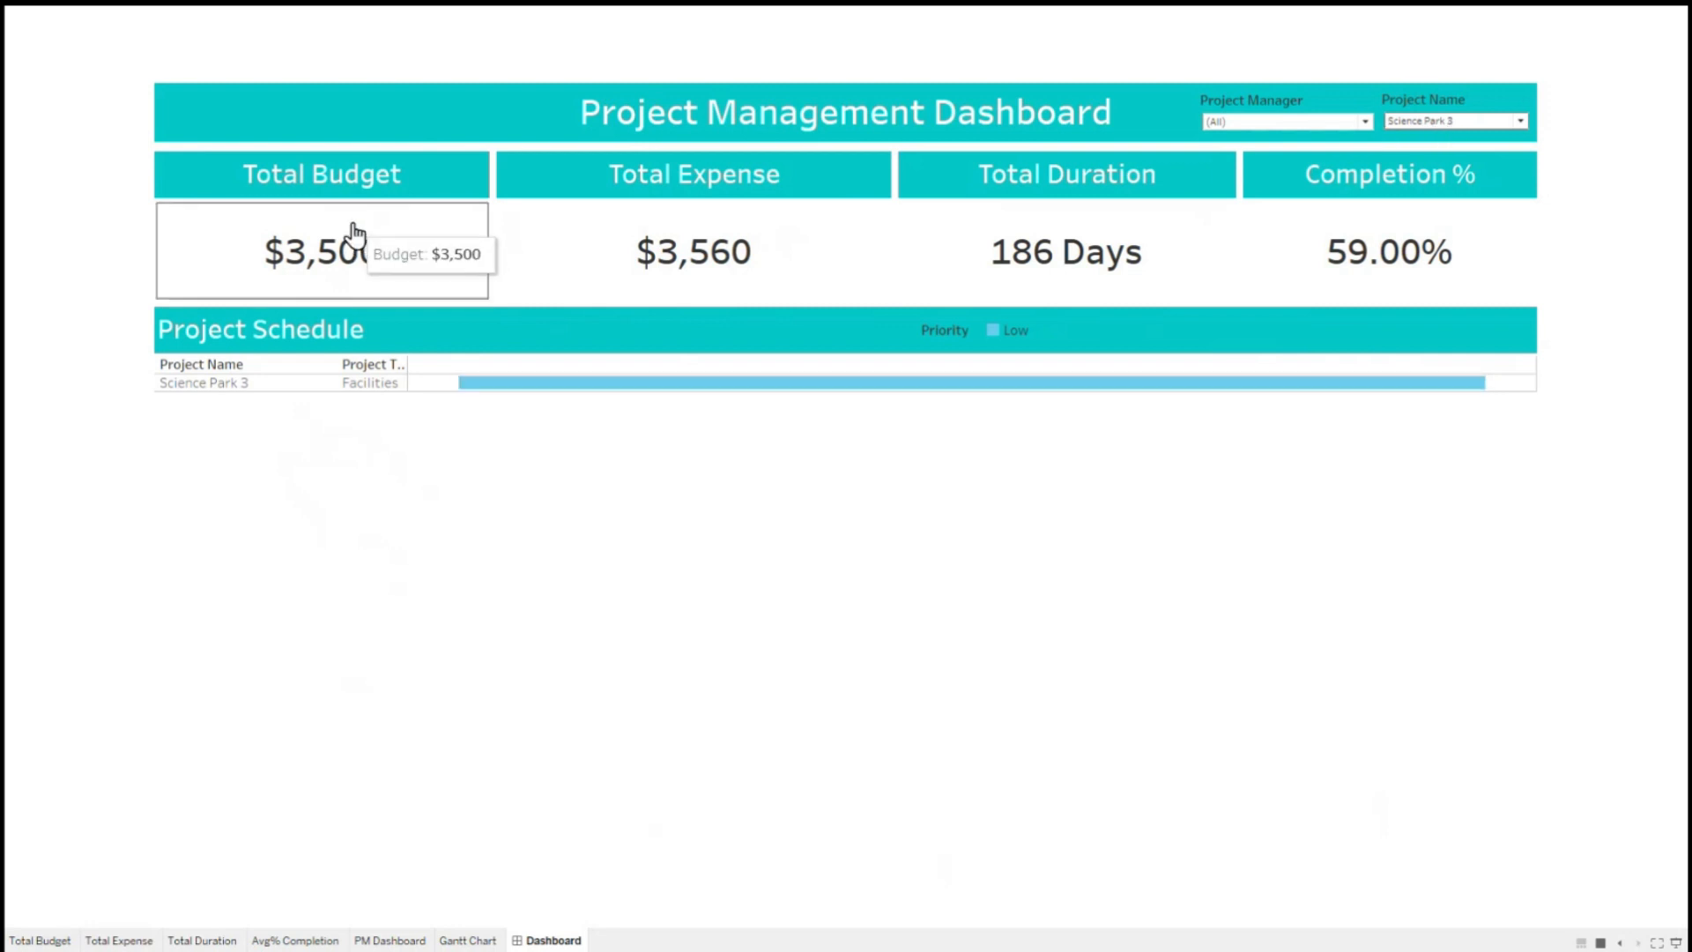
{"action": "mouse_move", "coordinate": [729, 289]}
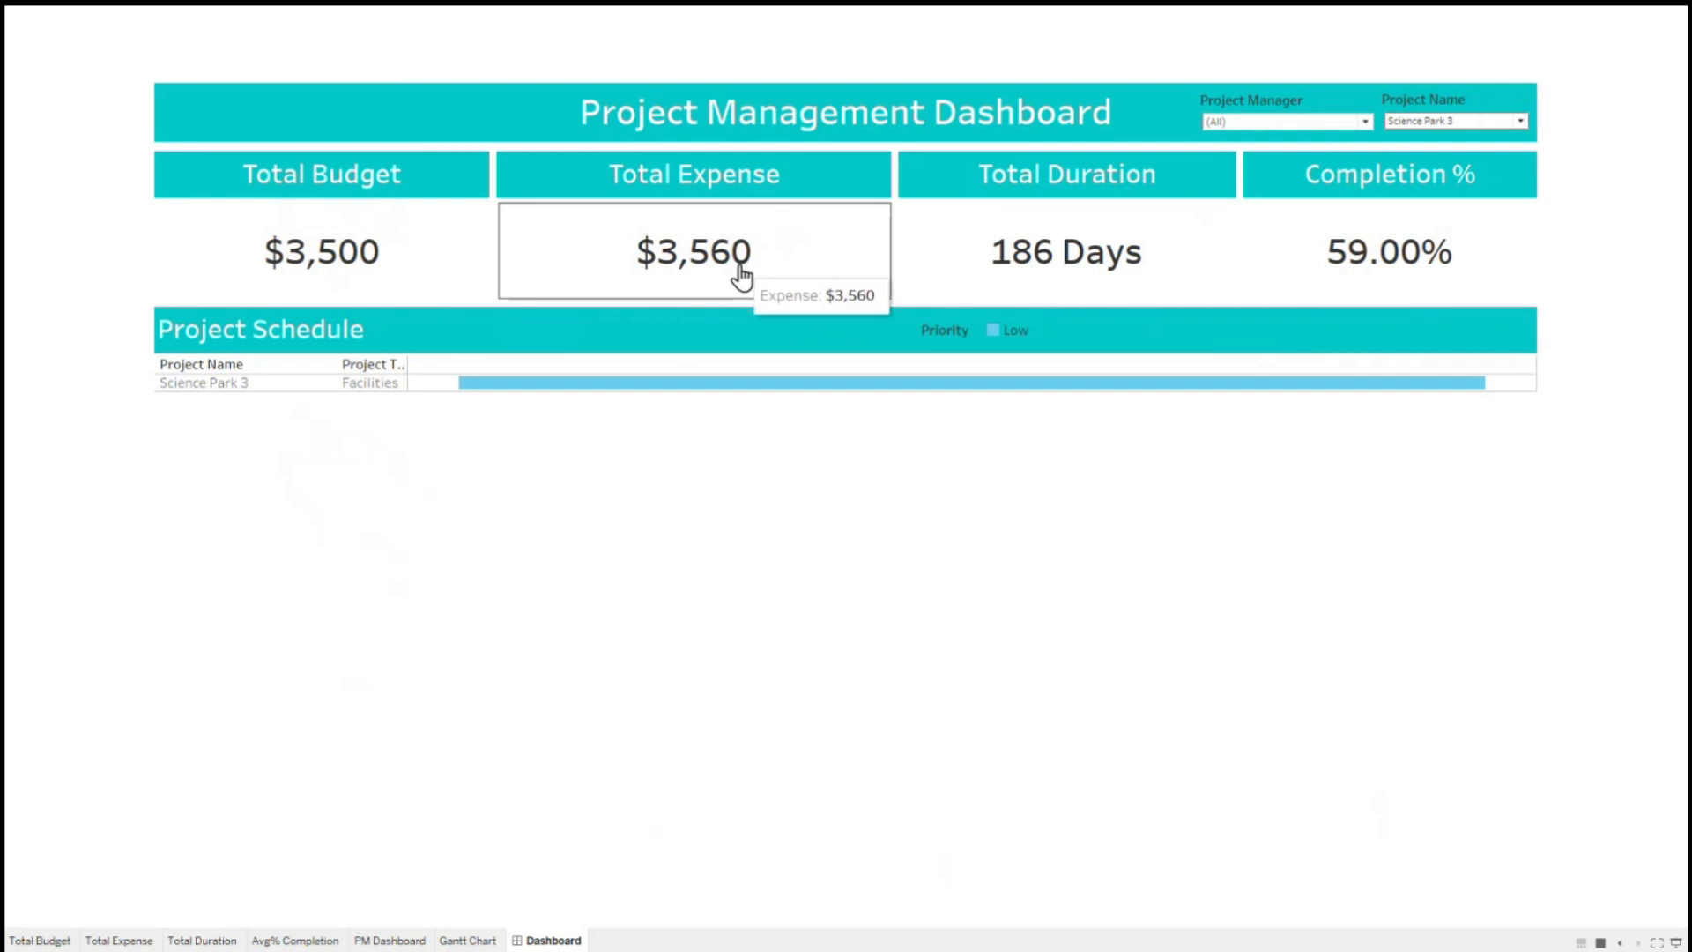
{"action": "mouse_move", "coordinate": [1120, 264]}
{"action": "mouse_move", "coordinate": [1409, 261]}
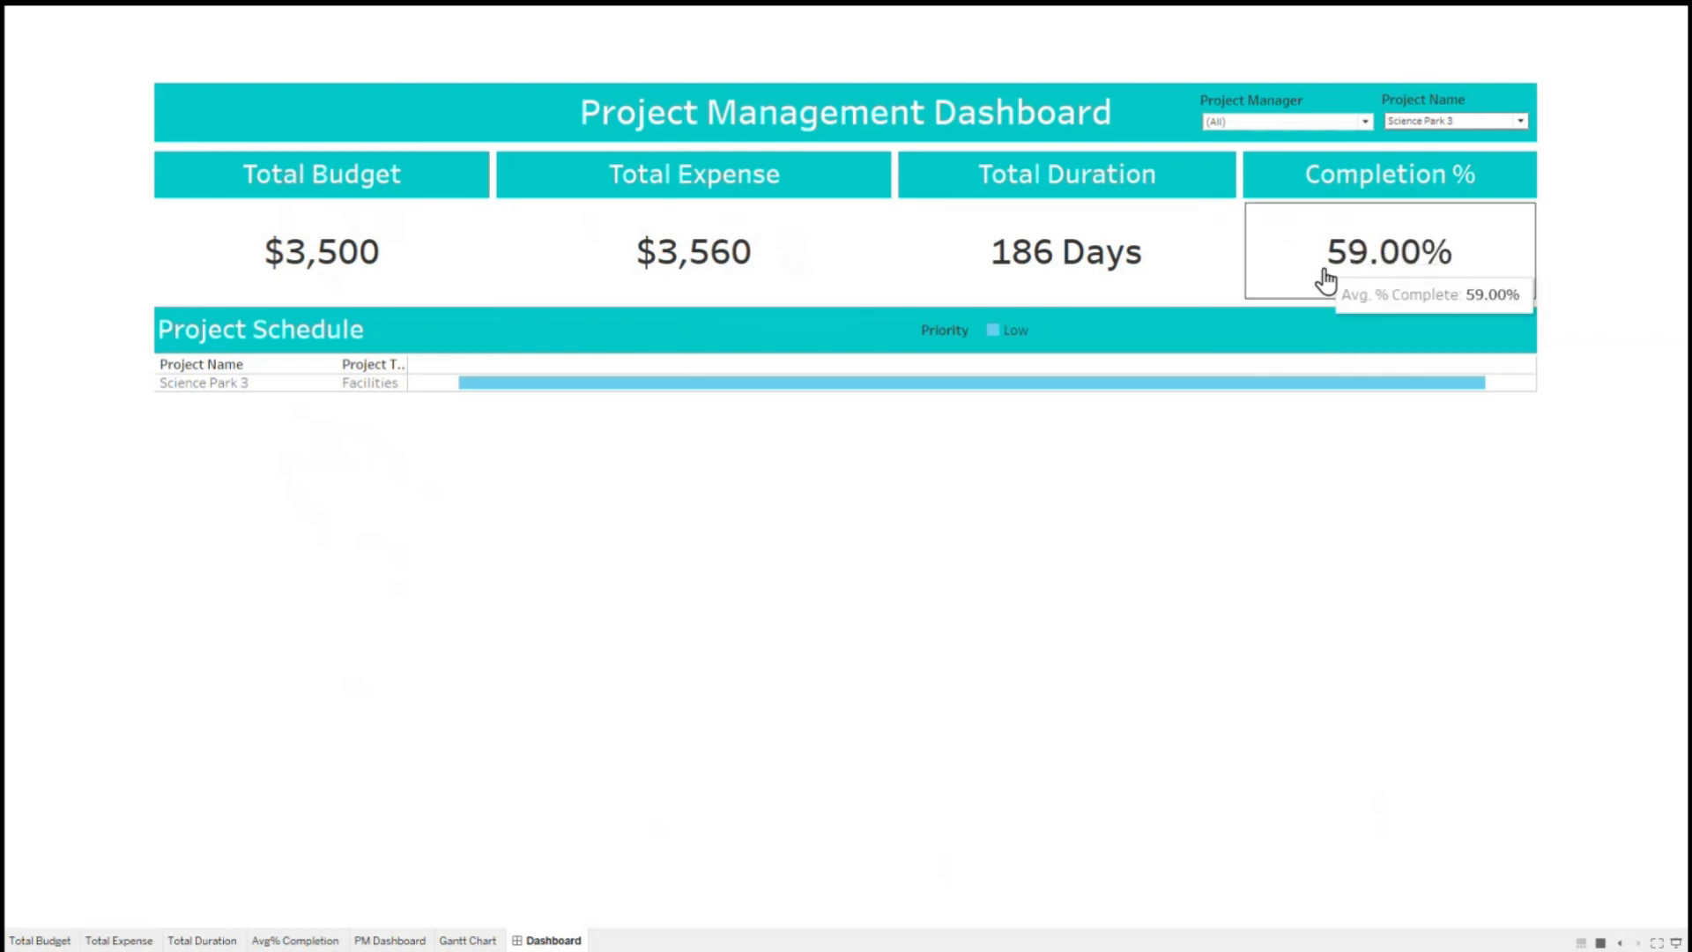
{"action": "mouse_move", "coordinate": [593, 276]}
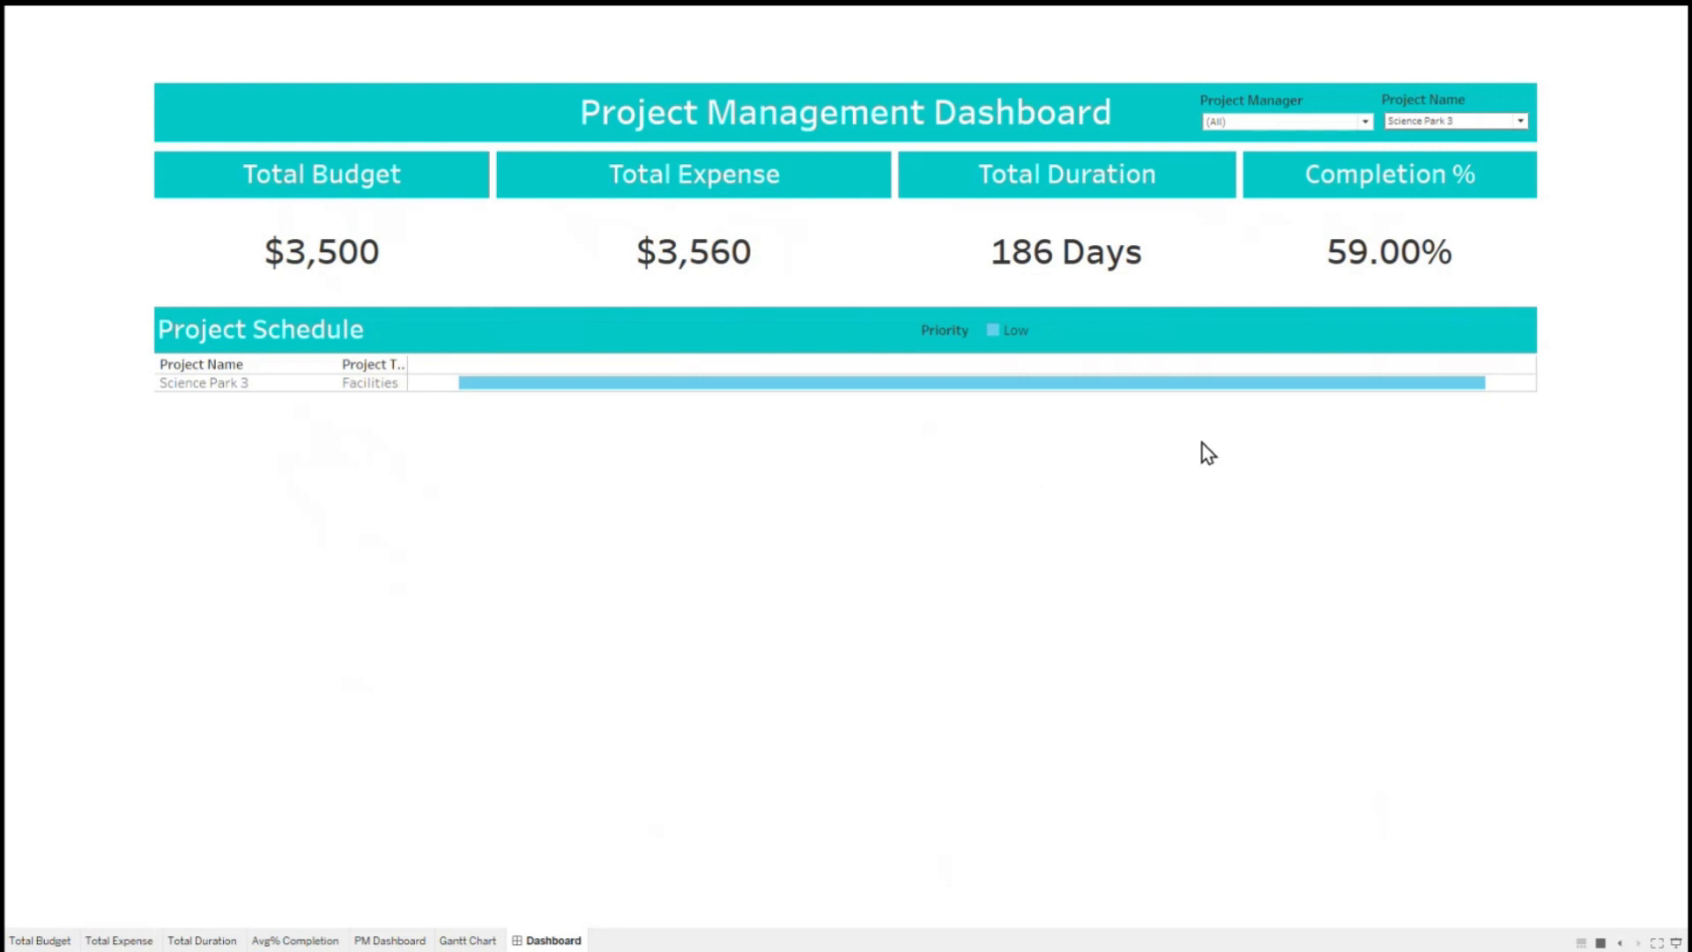
{"action": "mouse_move", "coordinate": [698, 238]}
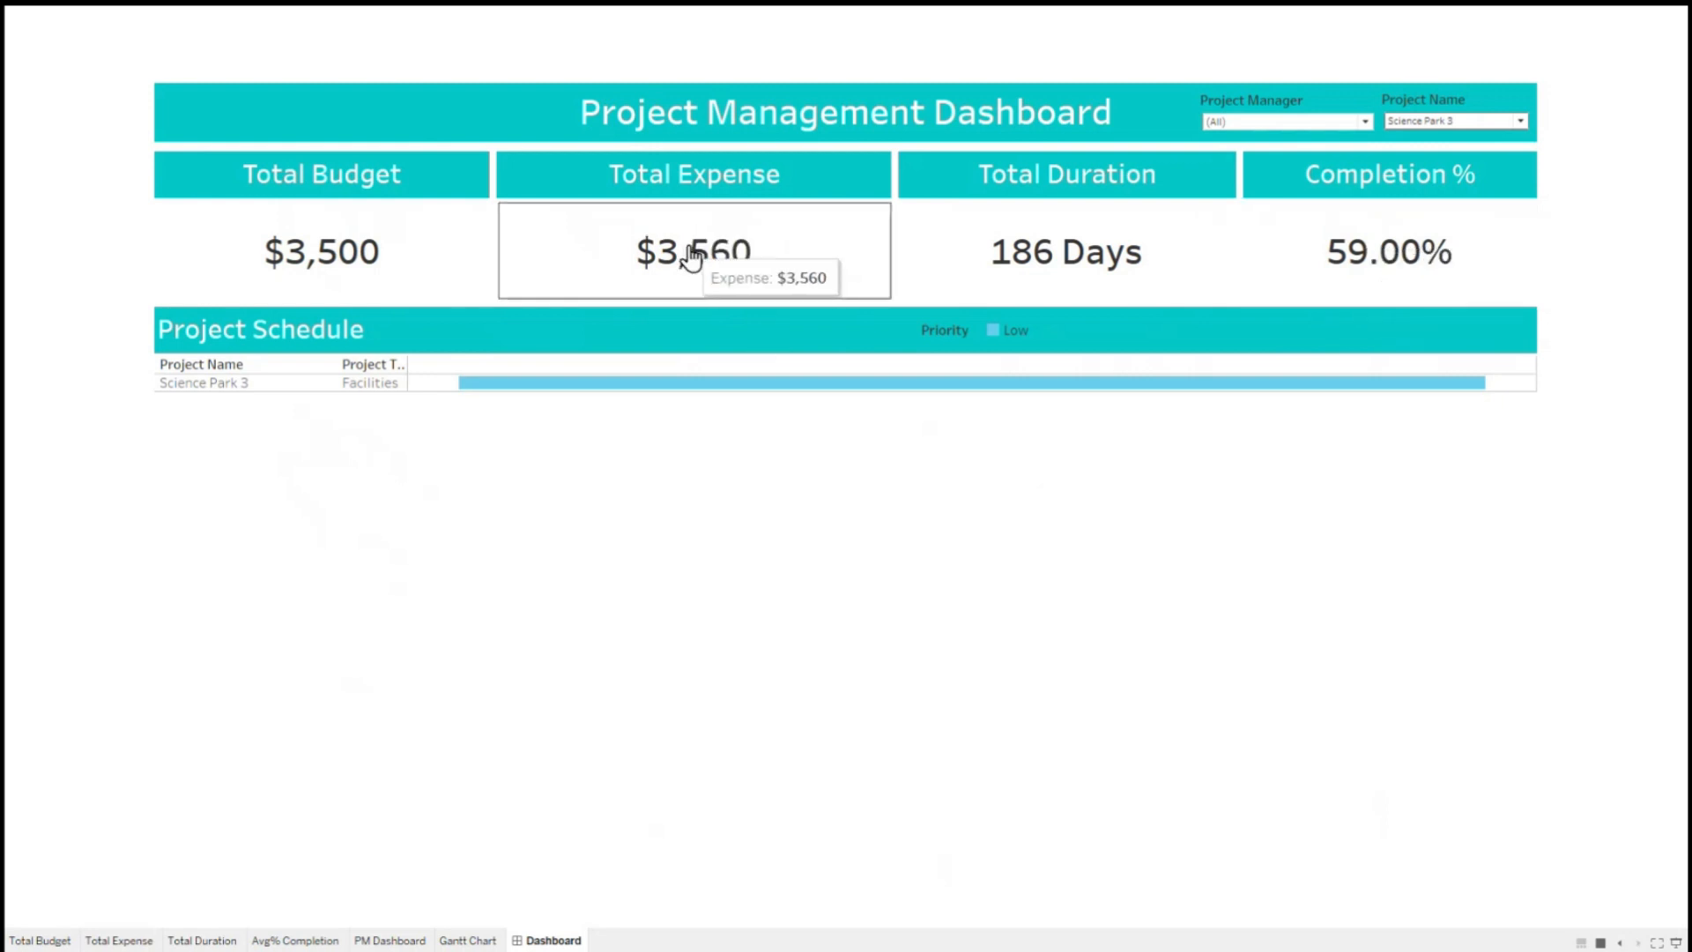
{"action": "mouse_move", "coordinate": [344, 272]}
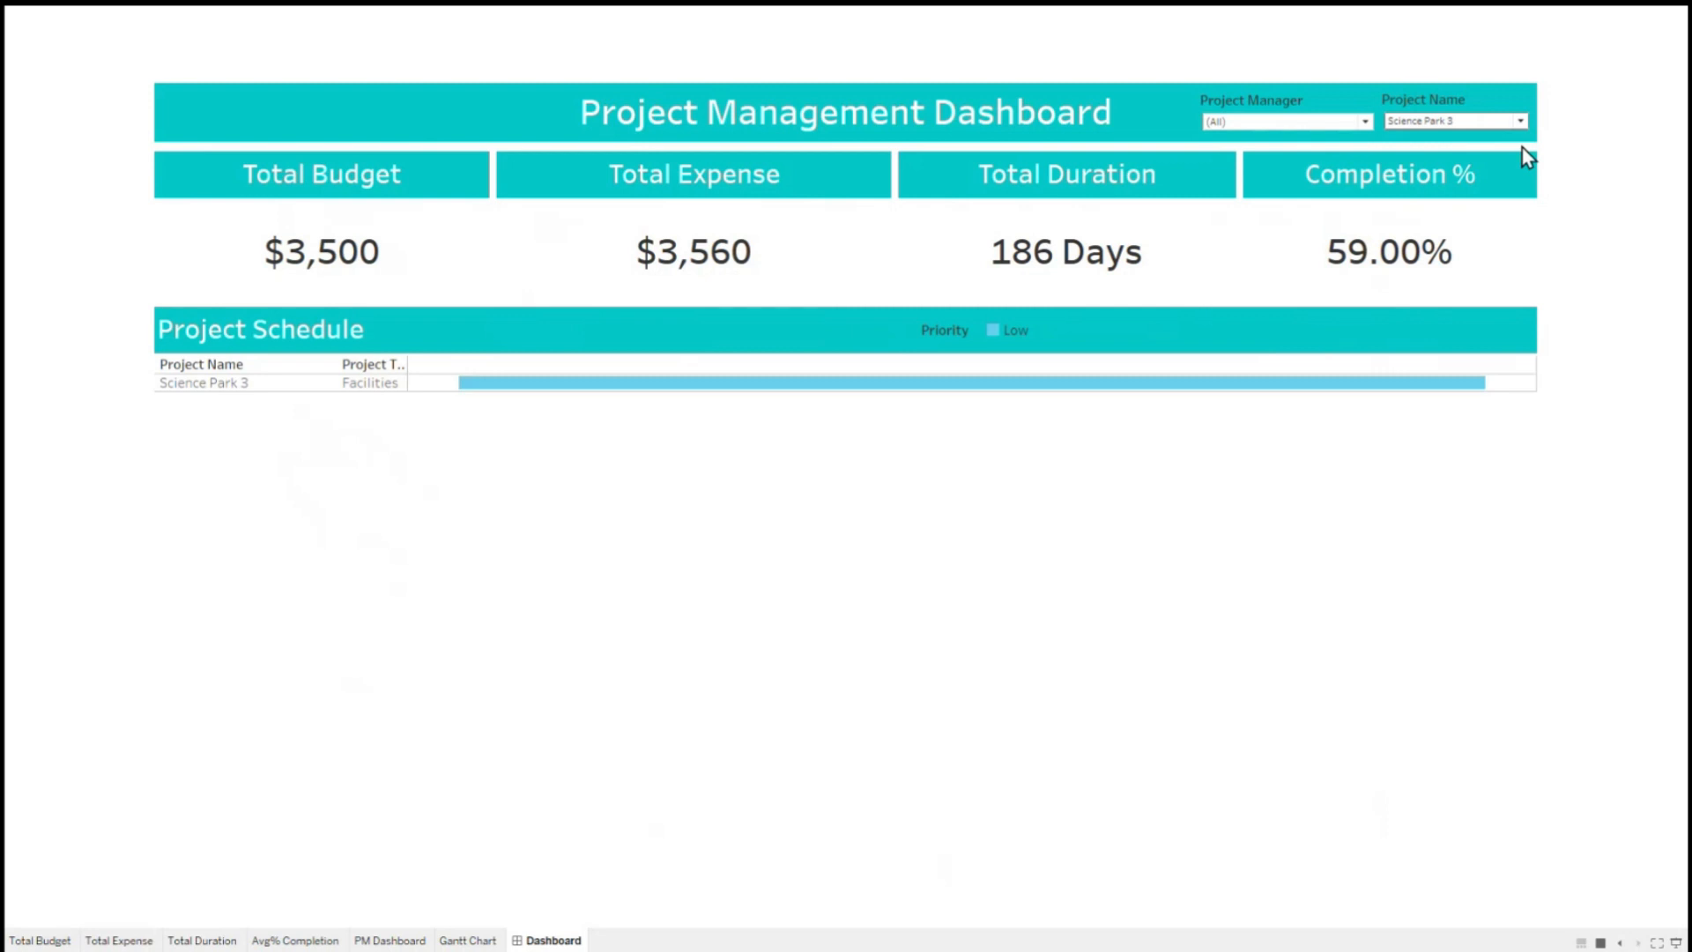
Reset the Project Name filter to (All).
{"action": "left_click", "coordinate": [1519, 123]}
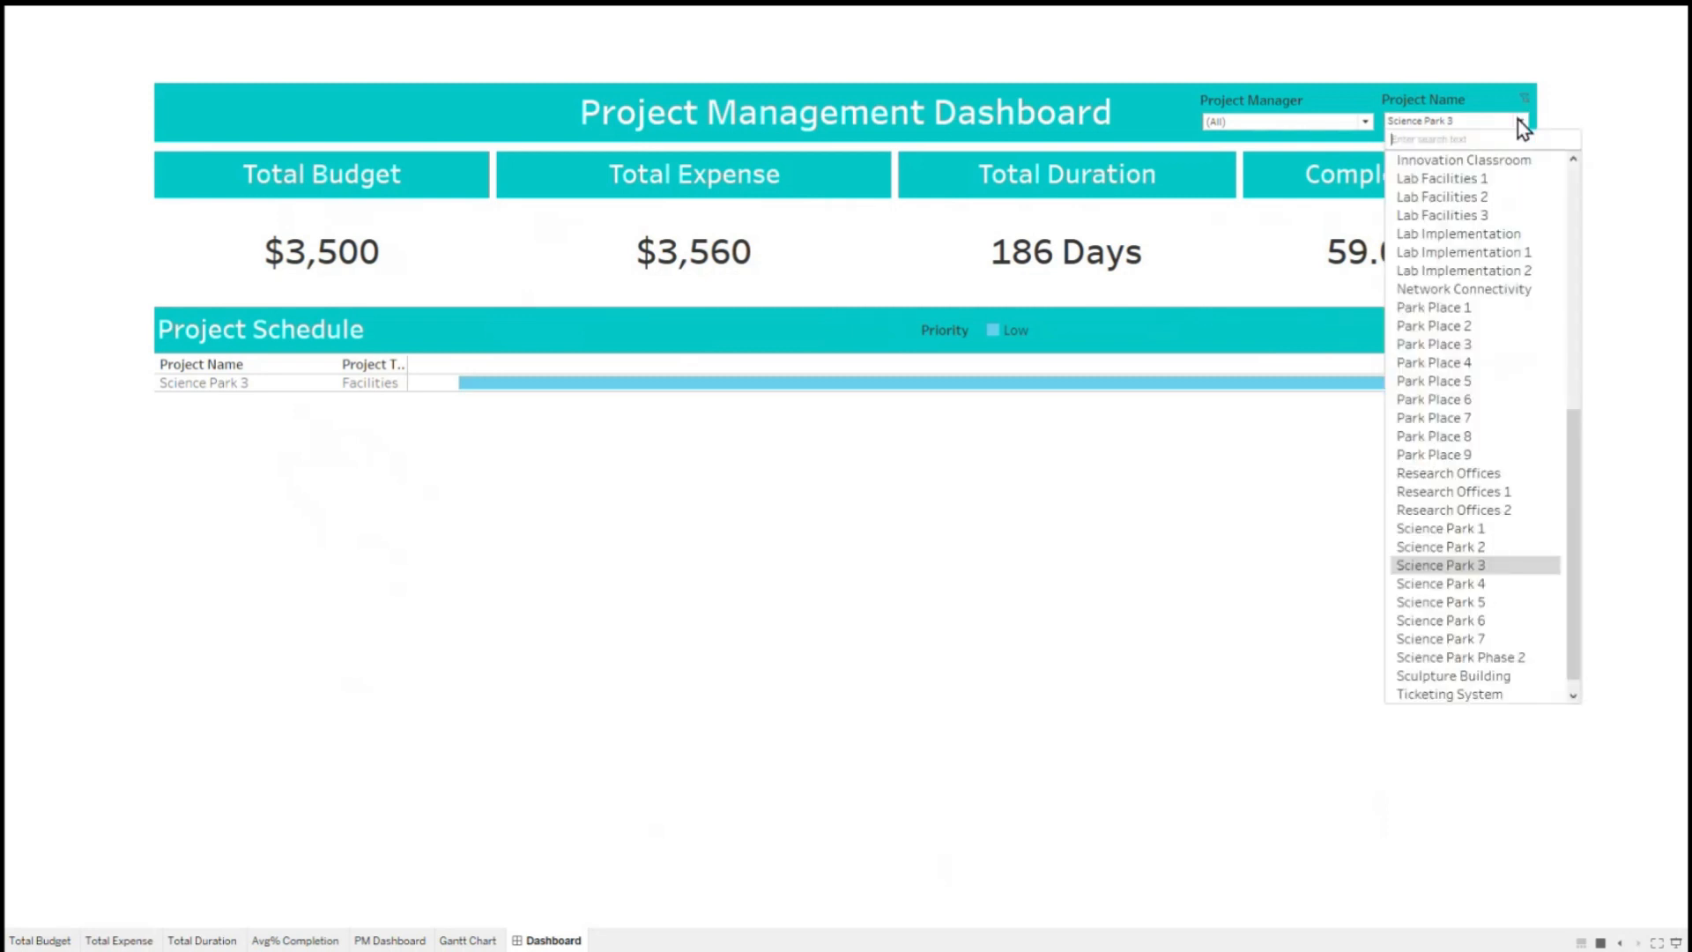
{"action": "left_click", "coordinate": [1281, 529]}
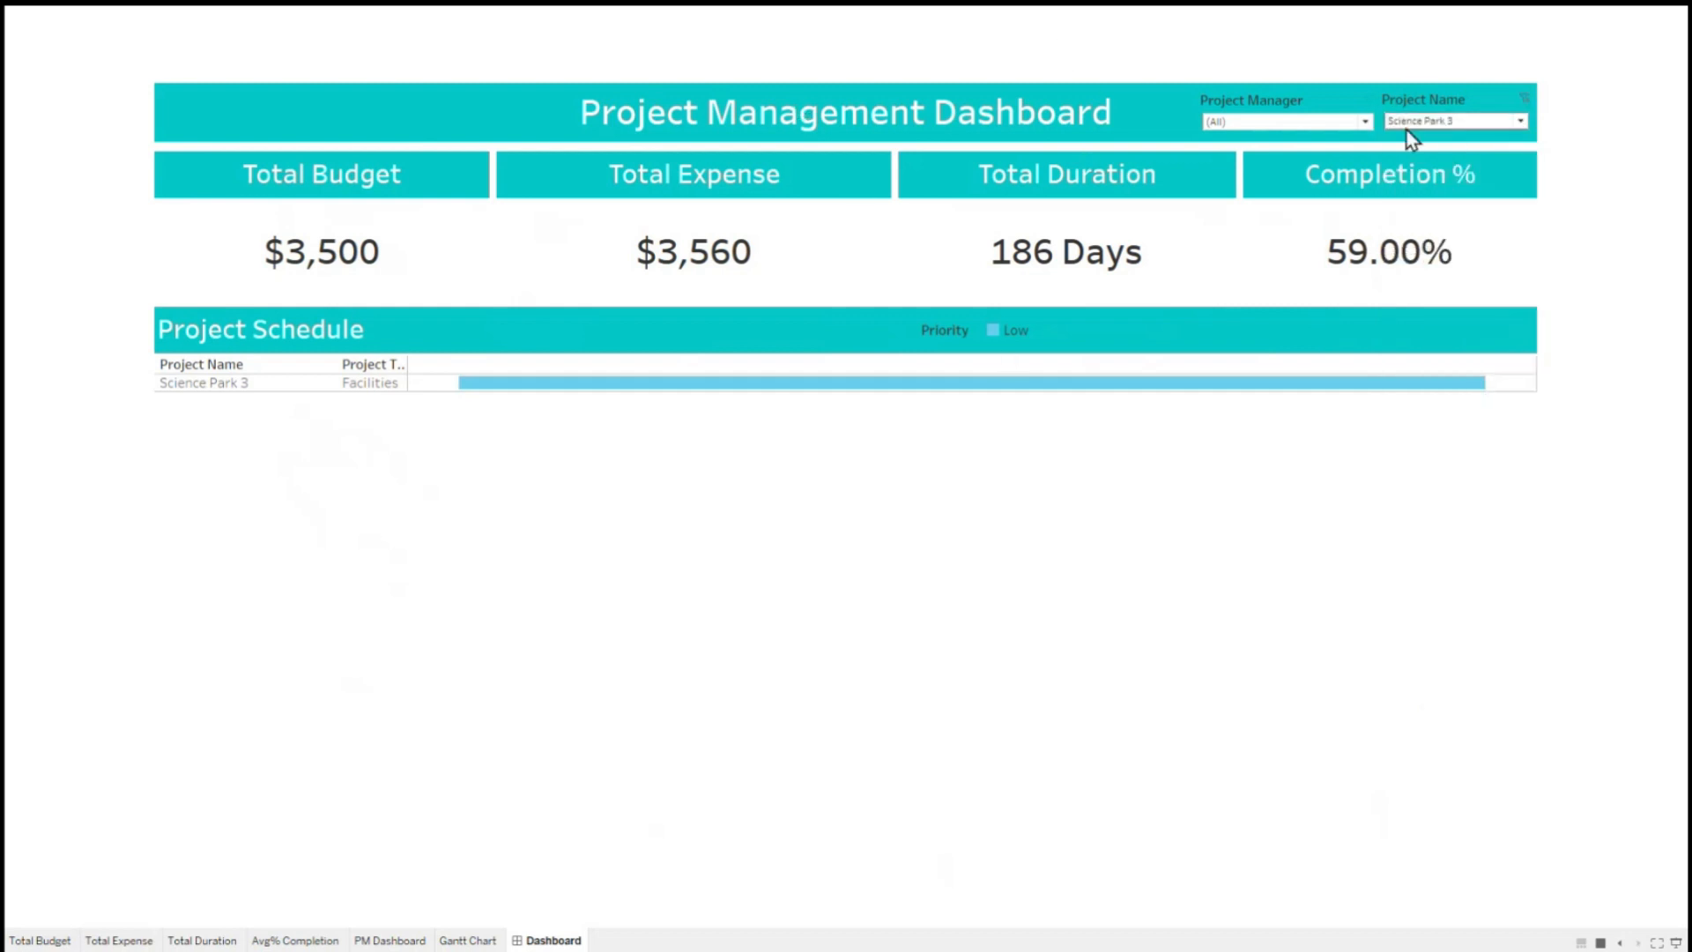
{"action": "left_click", "coordinate": [1487, 134]}
{"action": "scroll", "coordinate": [1447, 177], "scroll_direction": "up", "scroll_amount": 10}
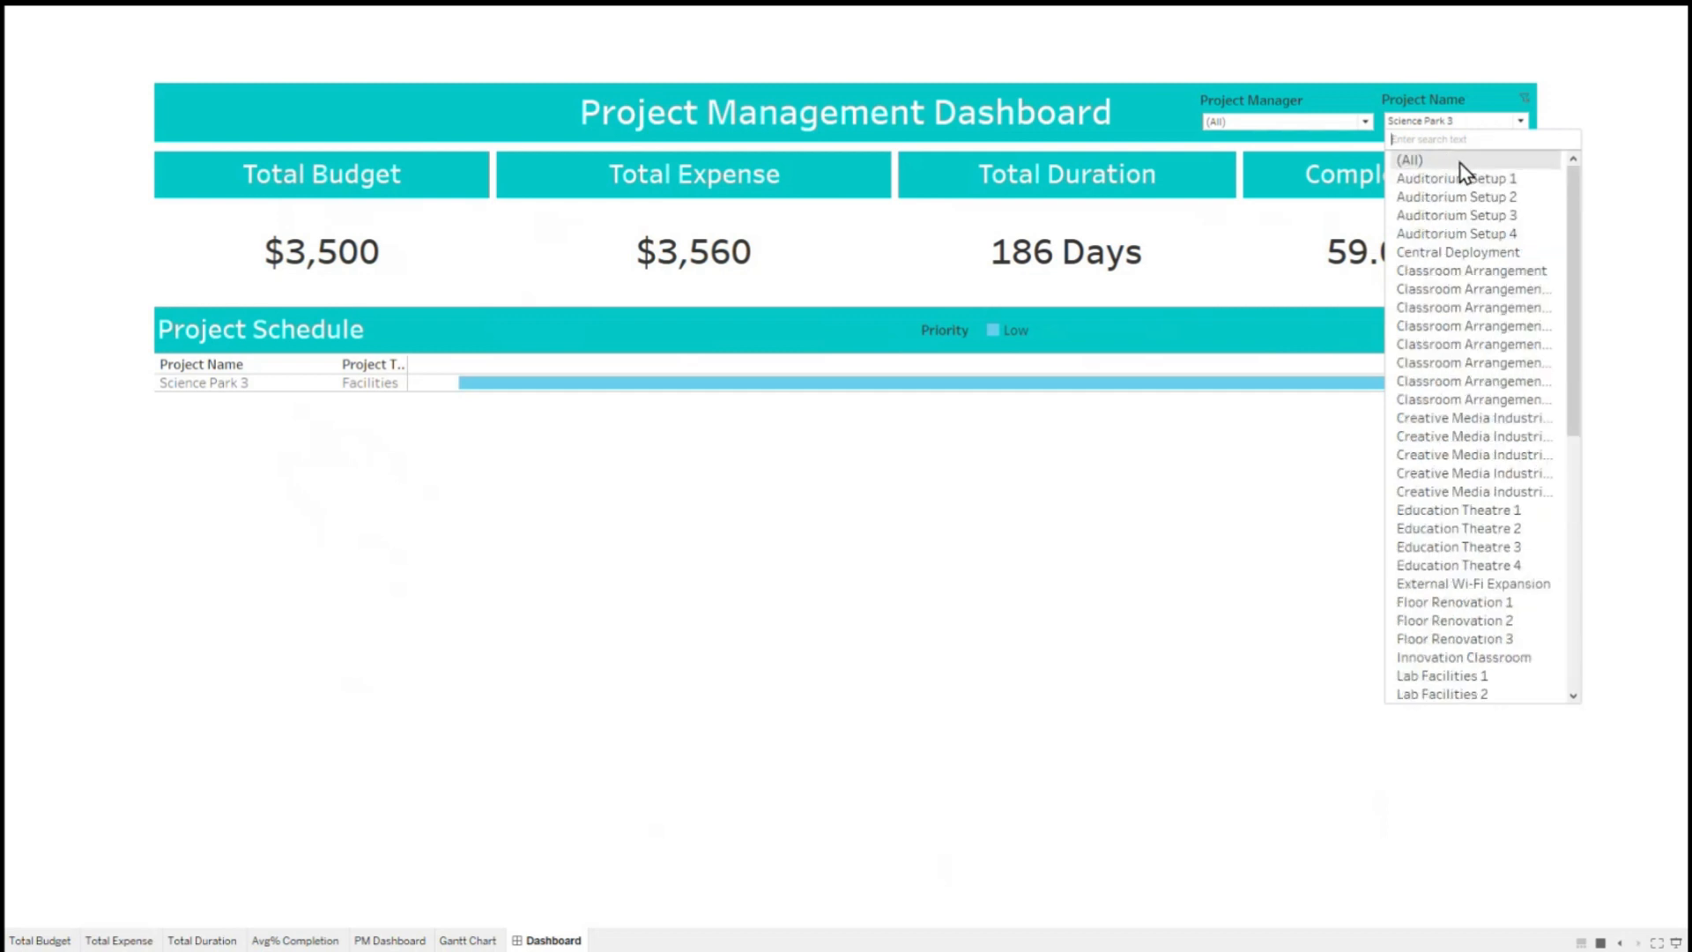
{"action": "left_click", "coordinate": [1459, 164]}
Leave the dashboard presentation for the Canvas assignment page and review its dashboard snapshot and upload instructions.
{"action": "key", "text": "Escape"}
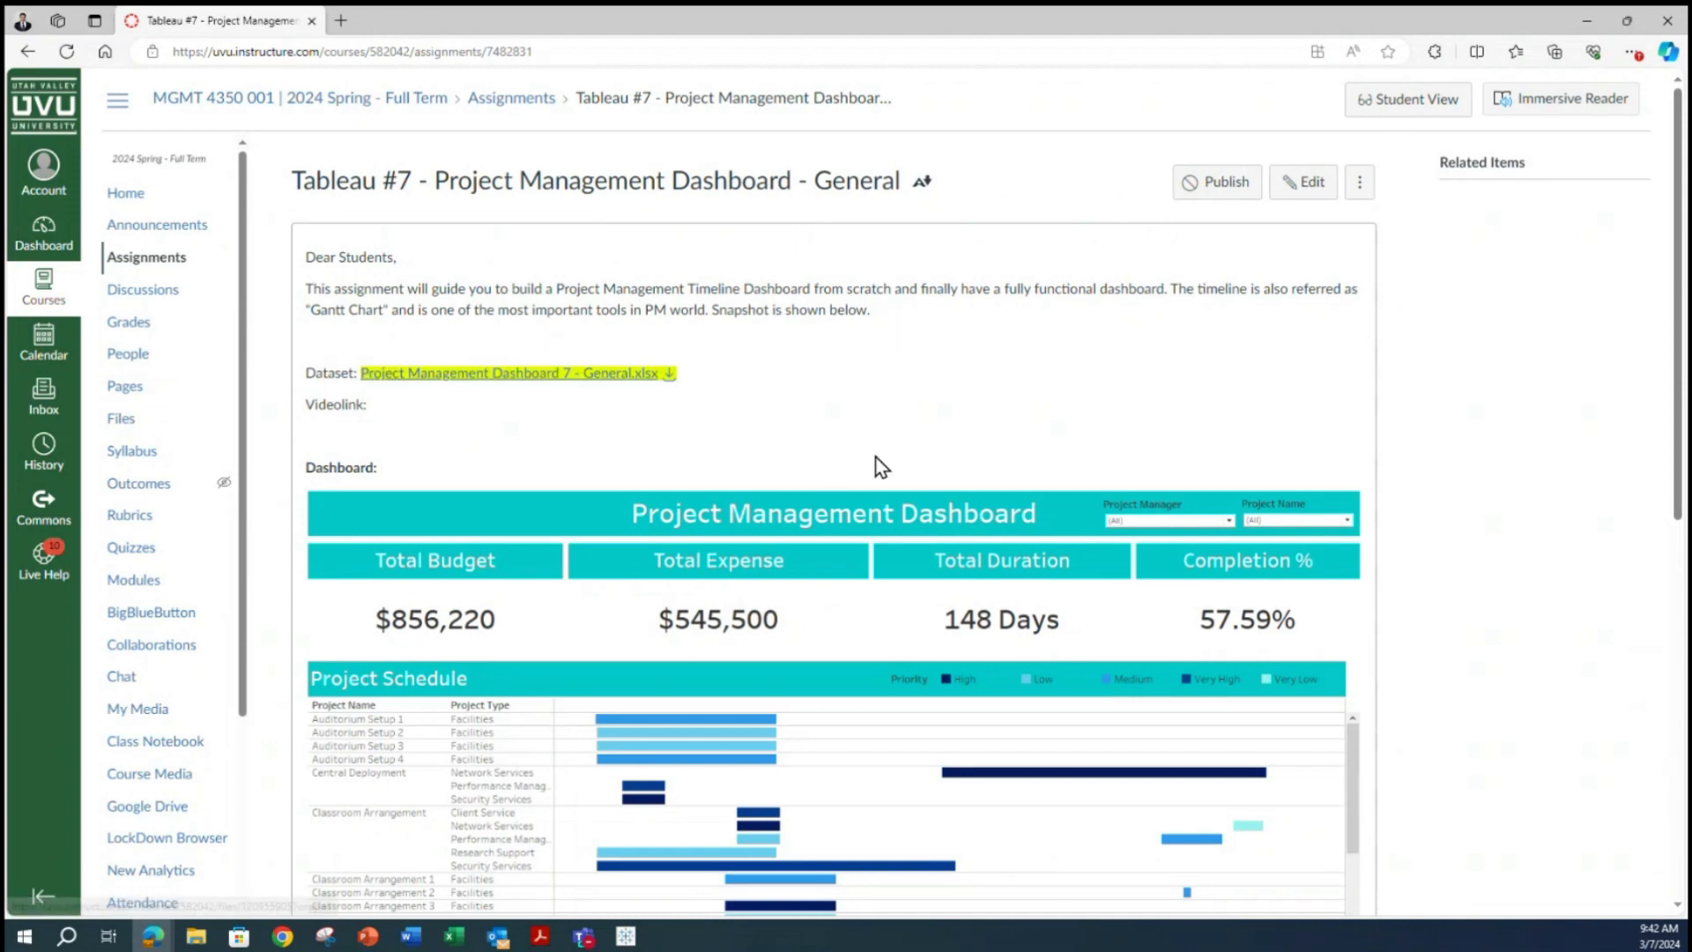
{"action": "scroll", "coordinate": [1325, 440], "scroll_direction": "down", "scroll_amount": 3}
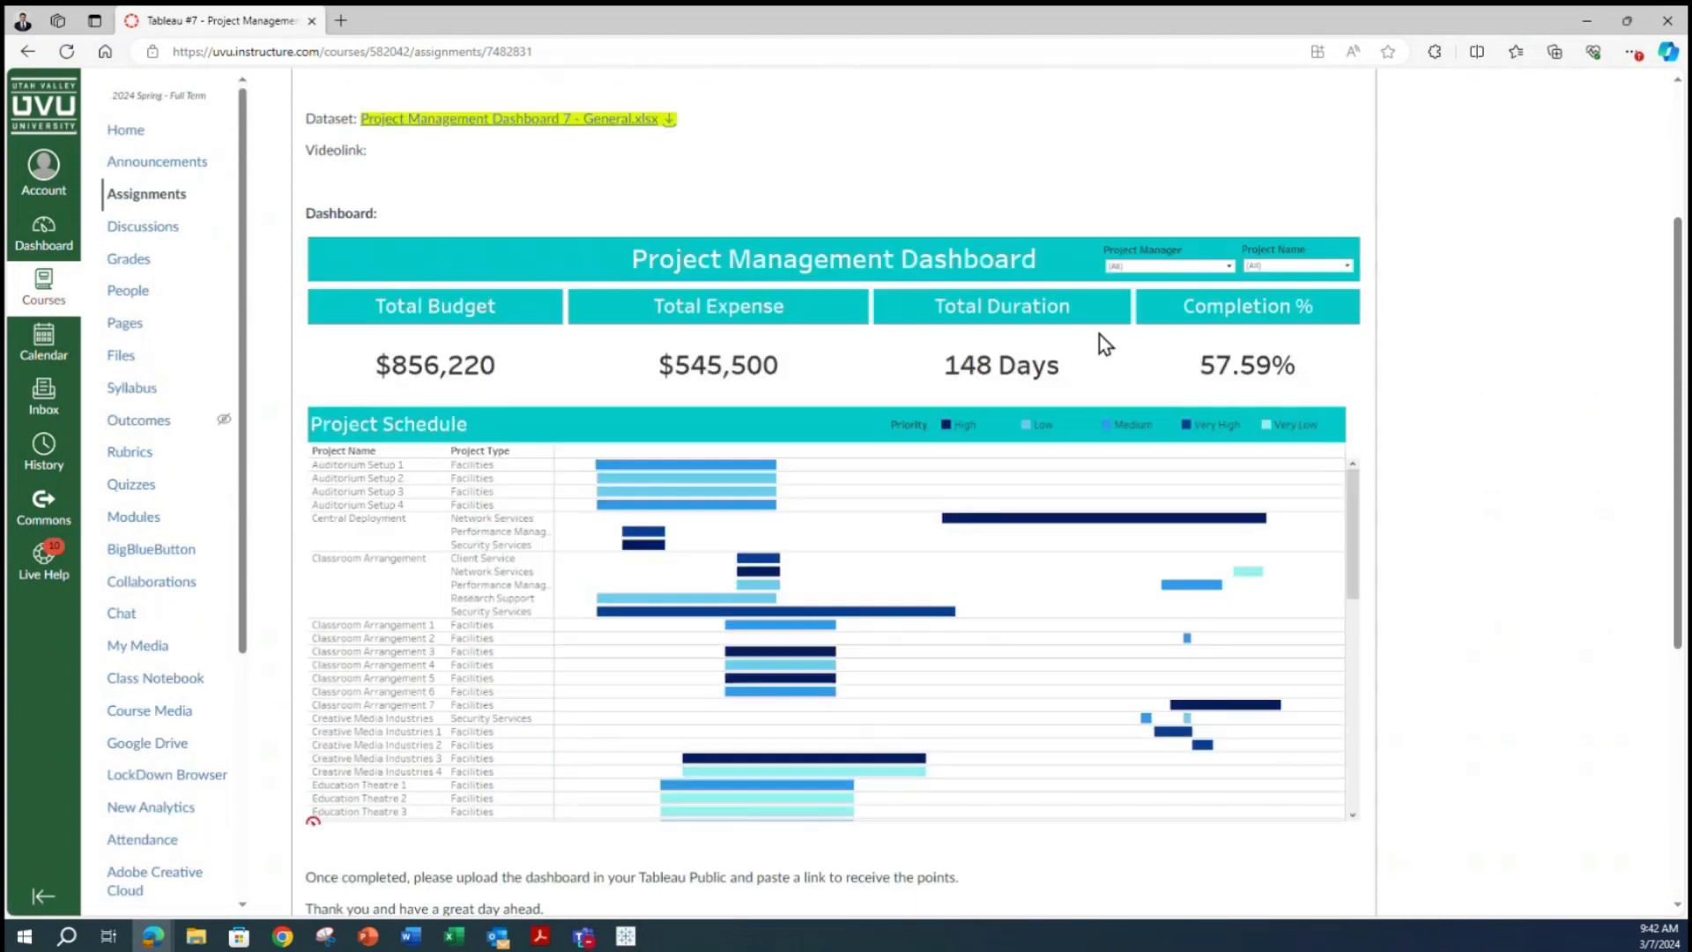
{"action": "scroll", "coordinate": [1072, 334], "scroll_direction": "down", "scroll_amount": 1}
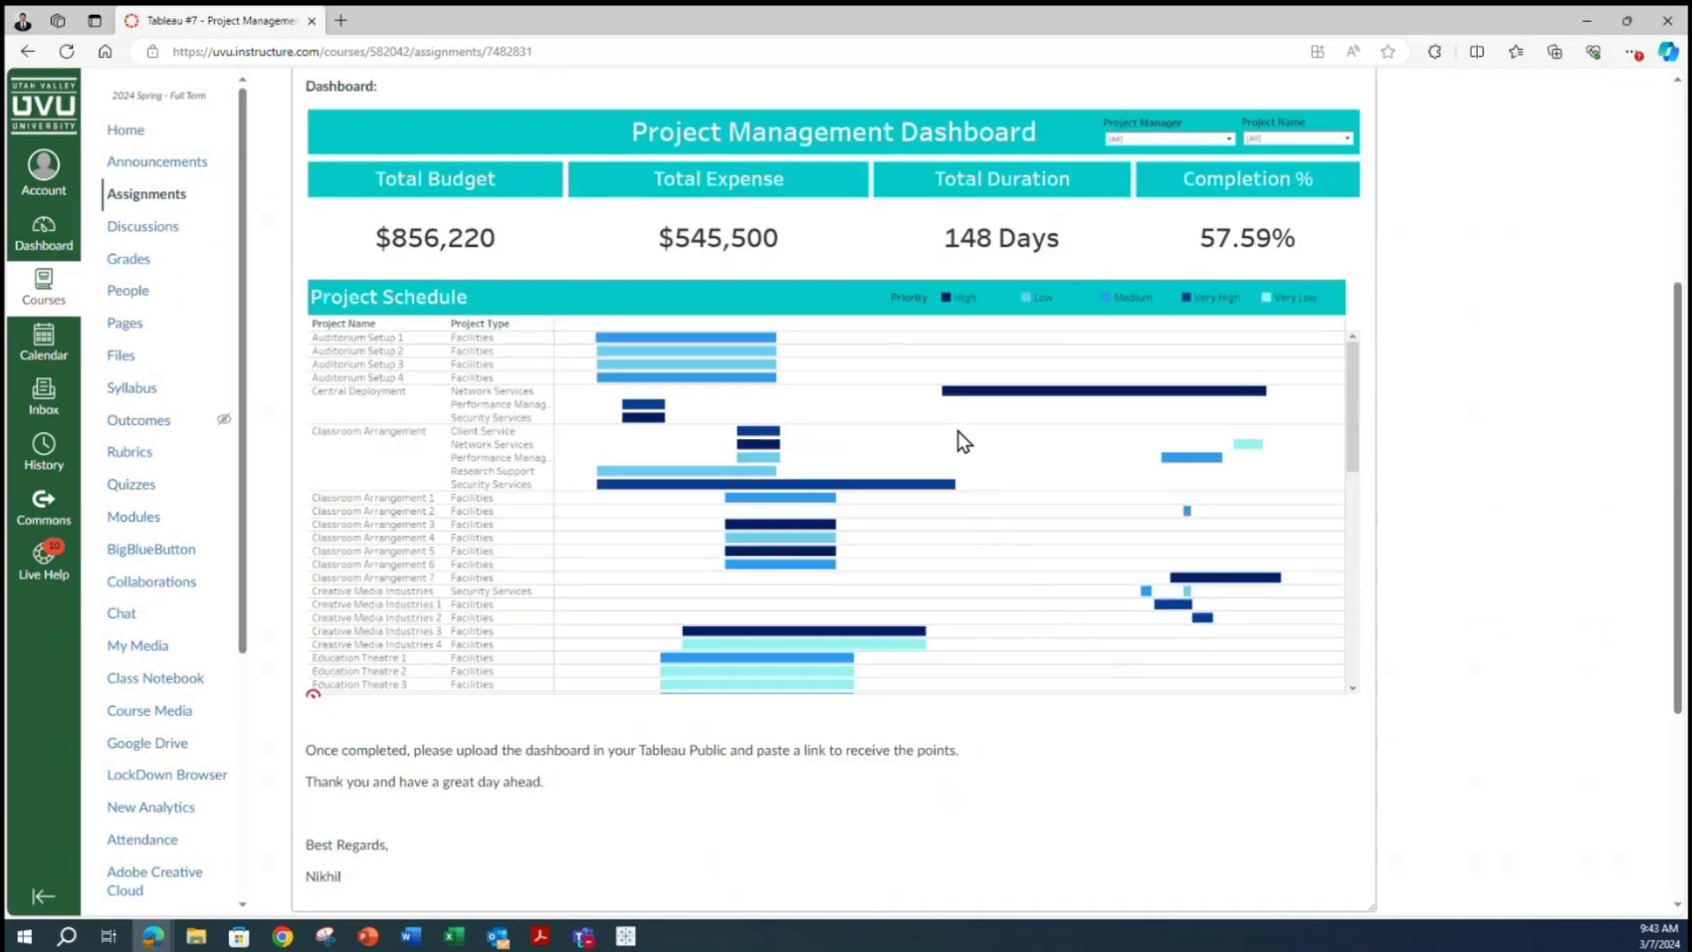
Return to the top of the assignment page and switch to the Project Management Dashboard 7 - General.xlsx workbook in Excel.
{"action": "scroll", "coordinate": [934, 608], "scroll_direction": "up", "scroll_amount": 5}
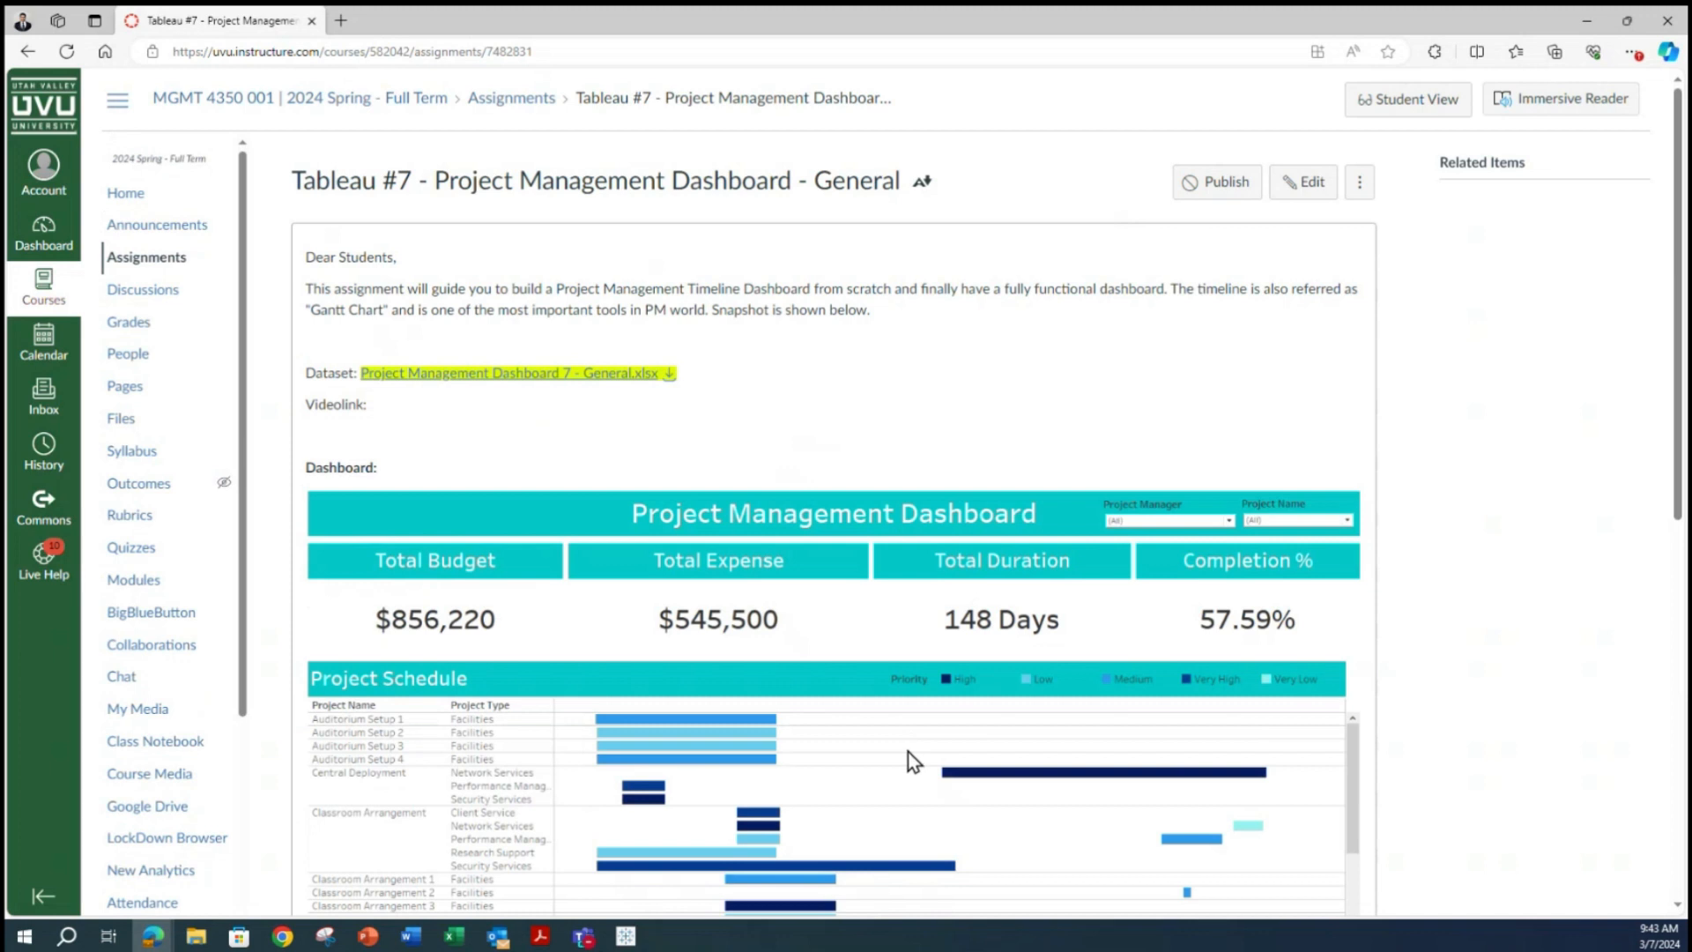
{"action": "left_click", "coordinate": [454, 936]}
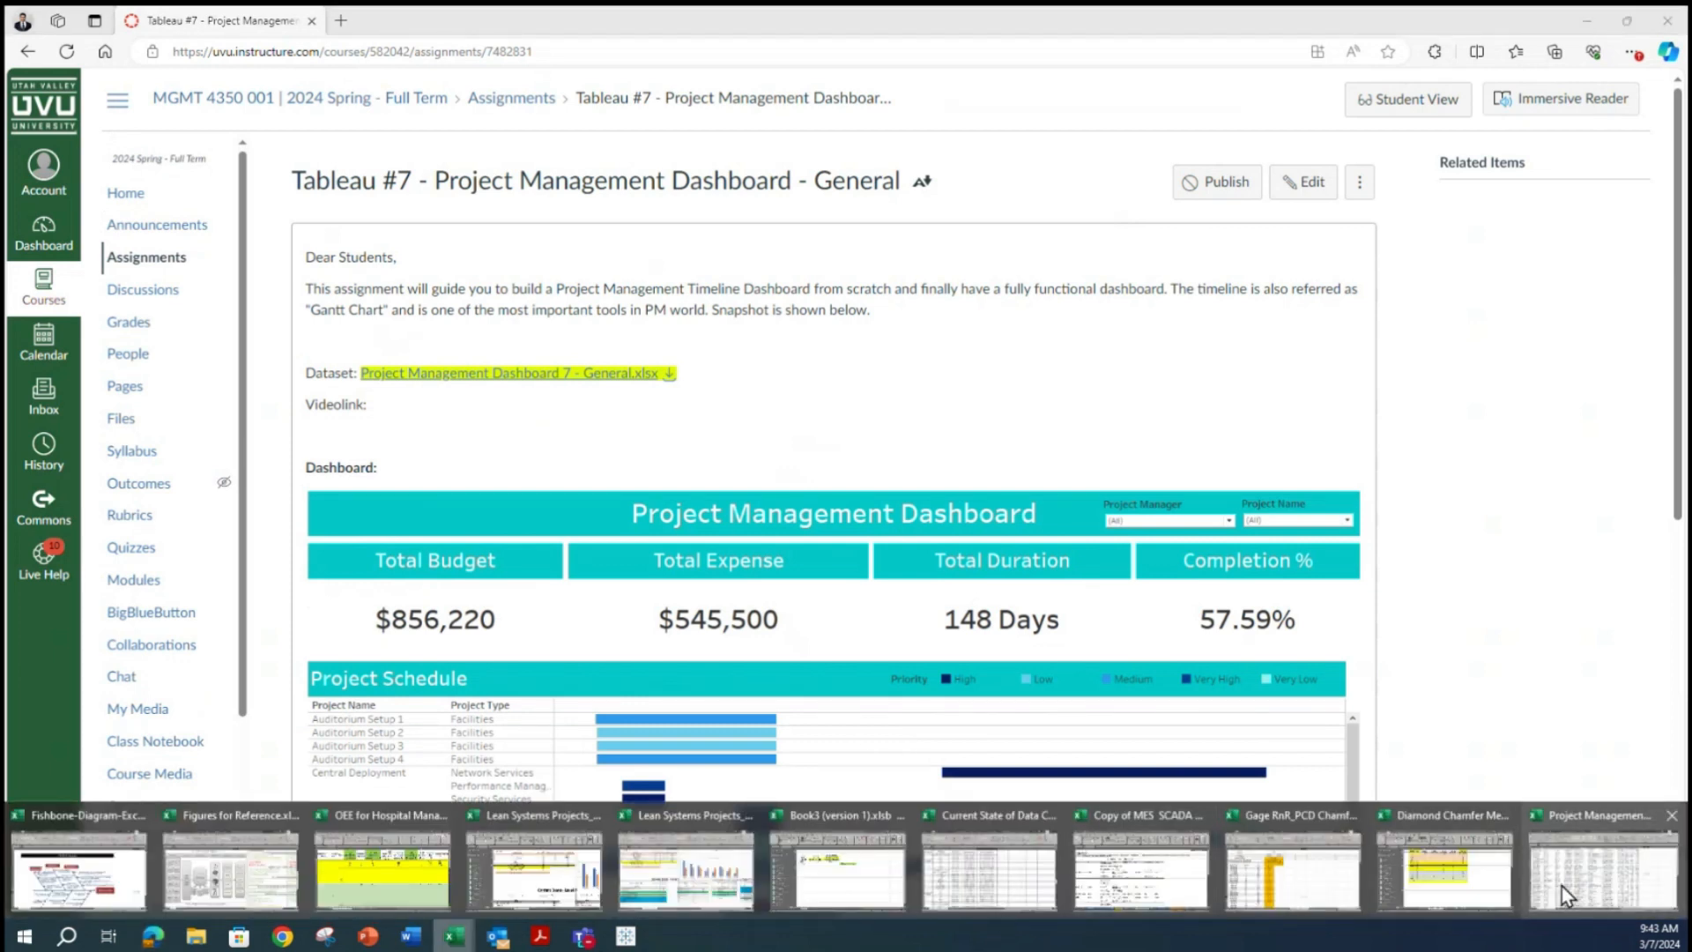
{"action": "left_click", "coordinate": [1561, 886]}
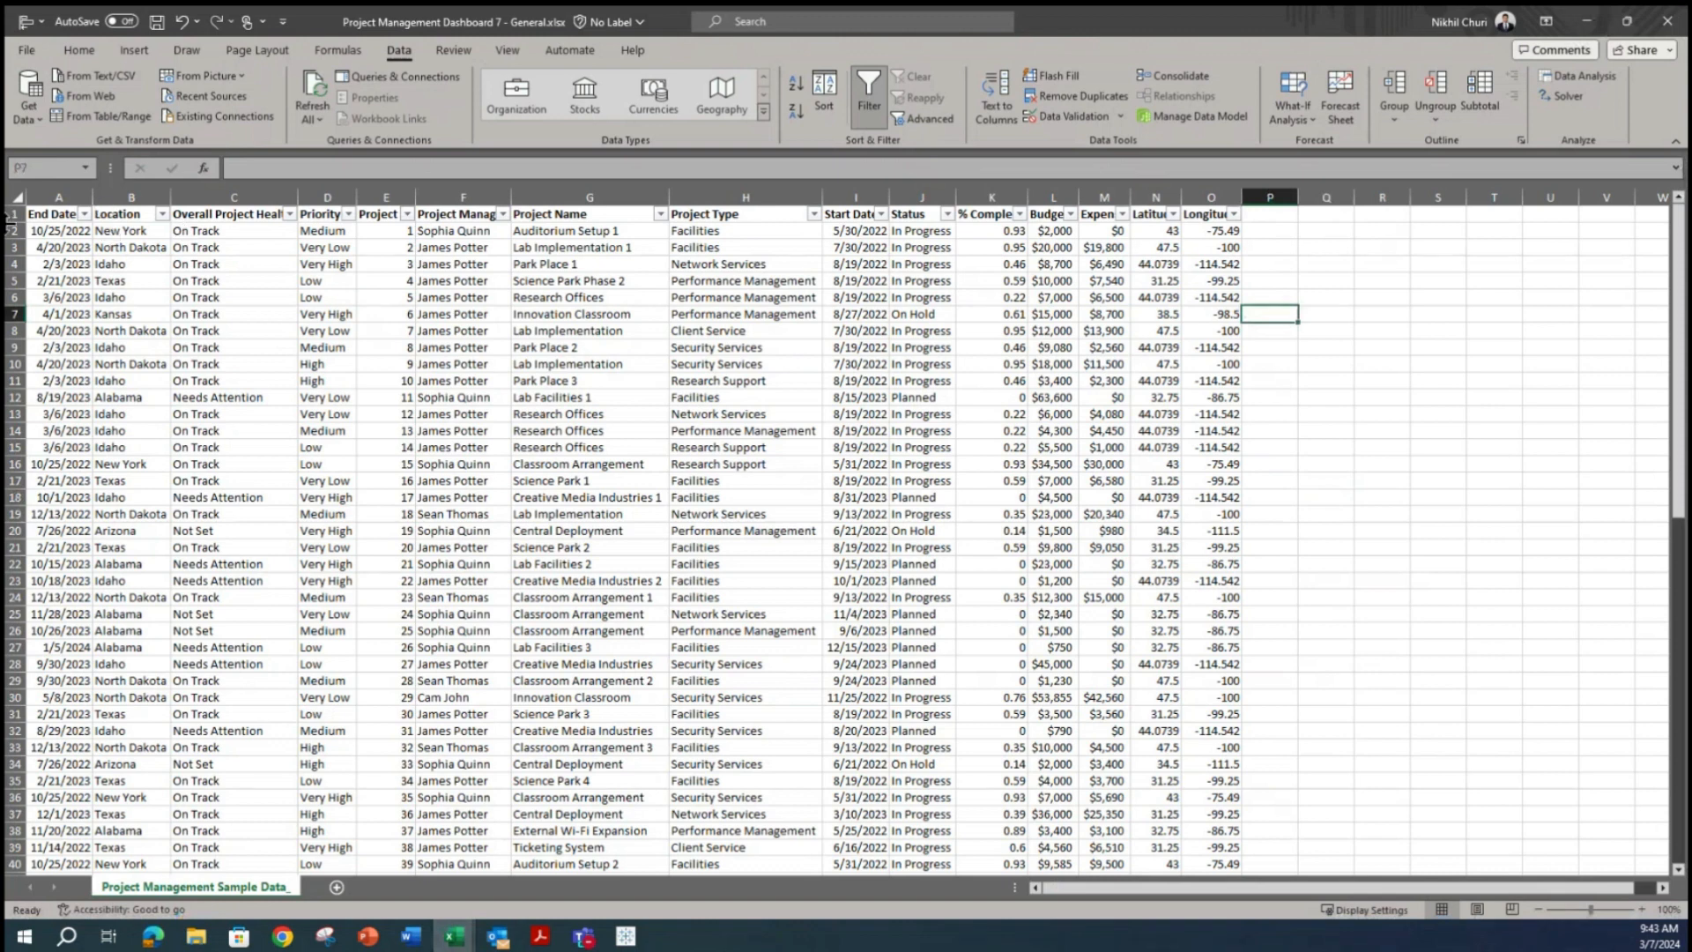
Turn off the column filters on the header row of the Project Management Sample Data sheet.
{"action": "left_click", "coordinate": [10, 214]}
{"action": "left_click", "coordinate": [868, 95]}
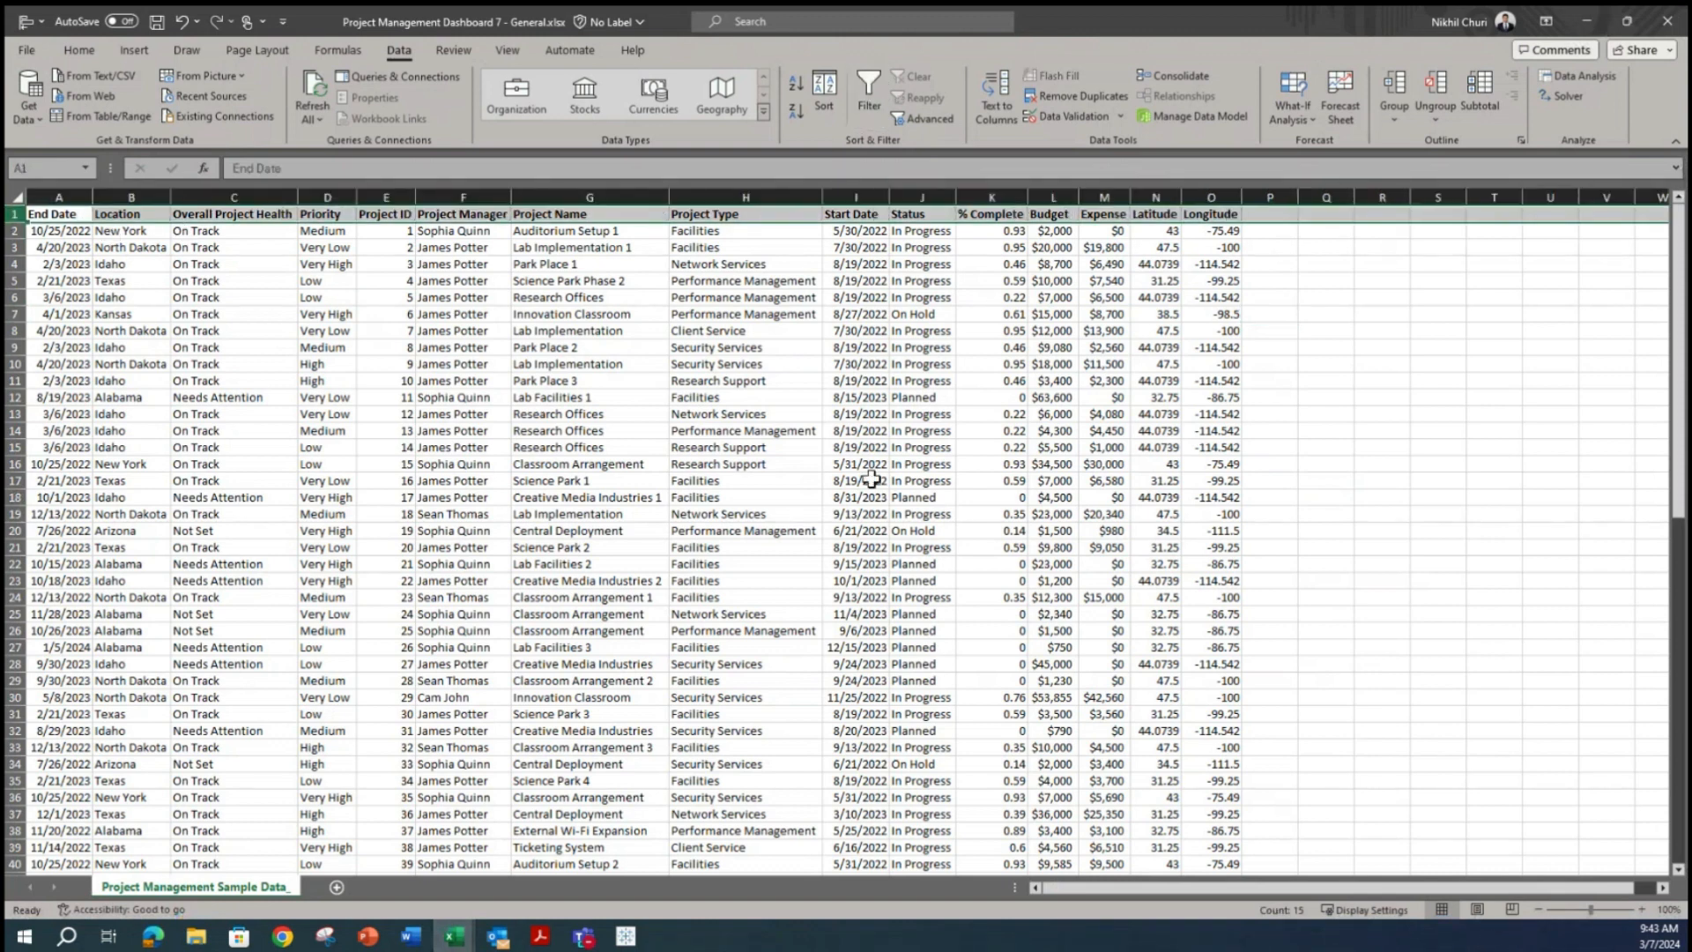
{"action": "left_click", "coordinate": [872, 480]}
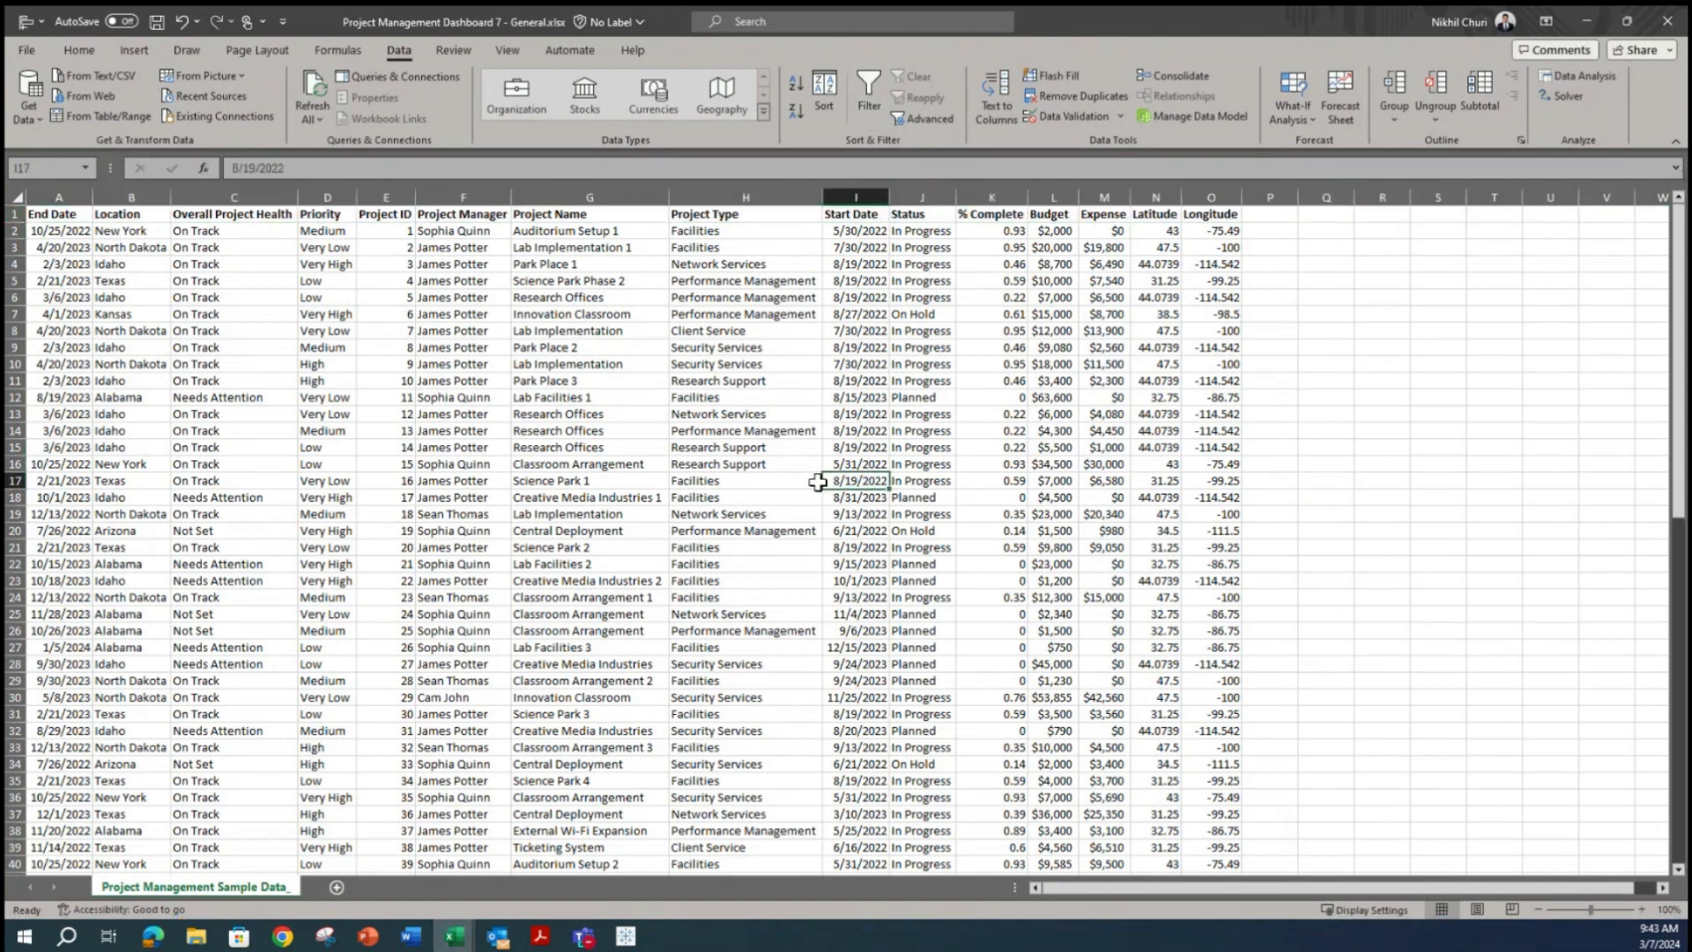
Select header row 1 and apply filters to all of its columns.
{"action": "left_click", "coordinate": [22, 199]}
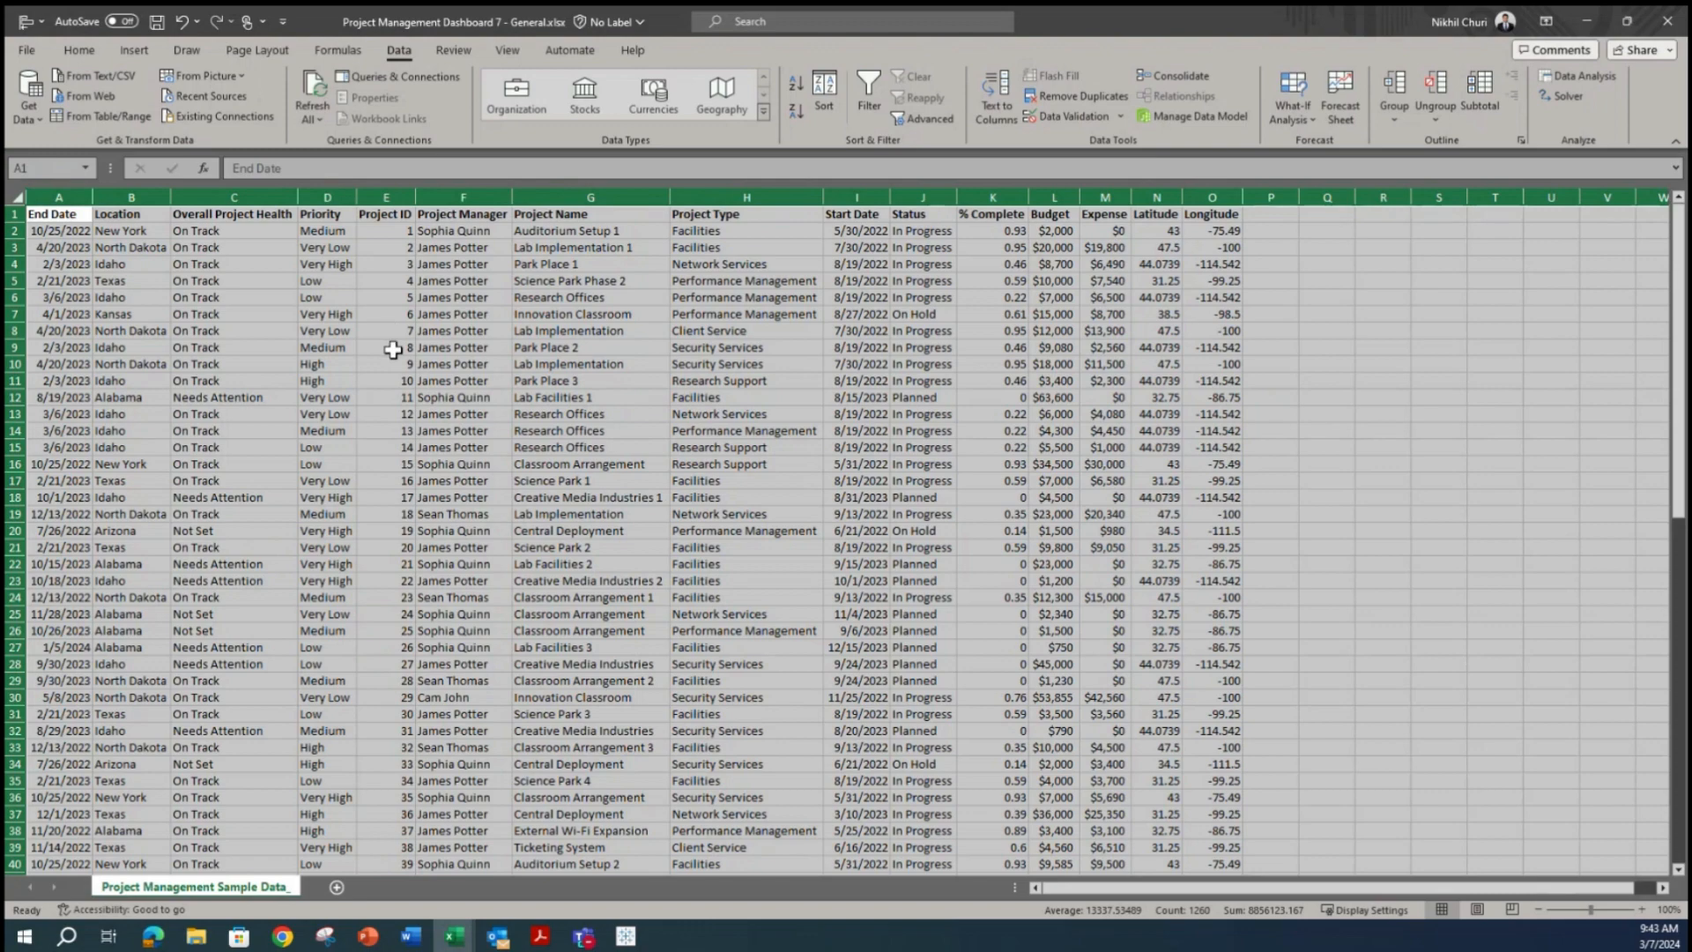
{"action": "left_click", "coordinate": [14, 214]}
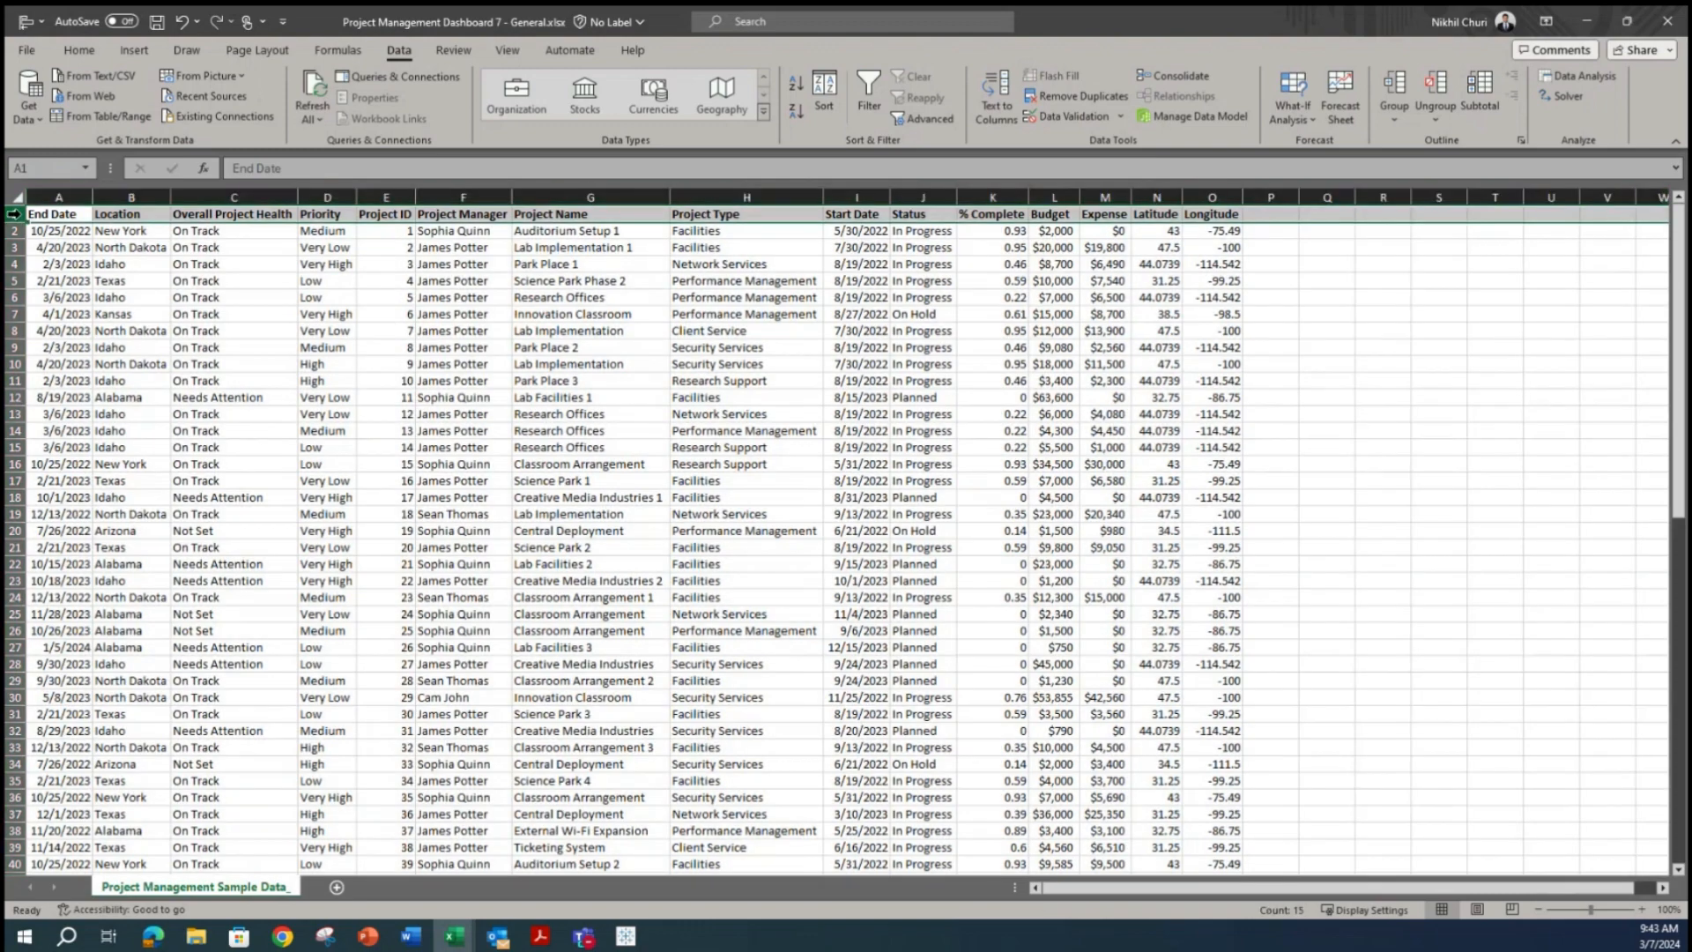
{"action": "left_click", "coordinate": [78, 49]}
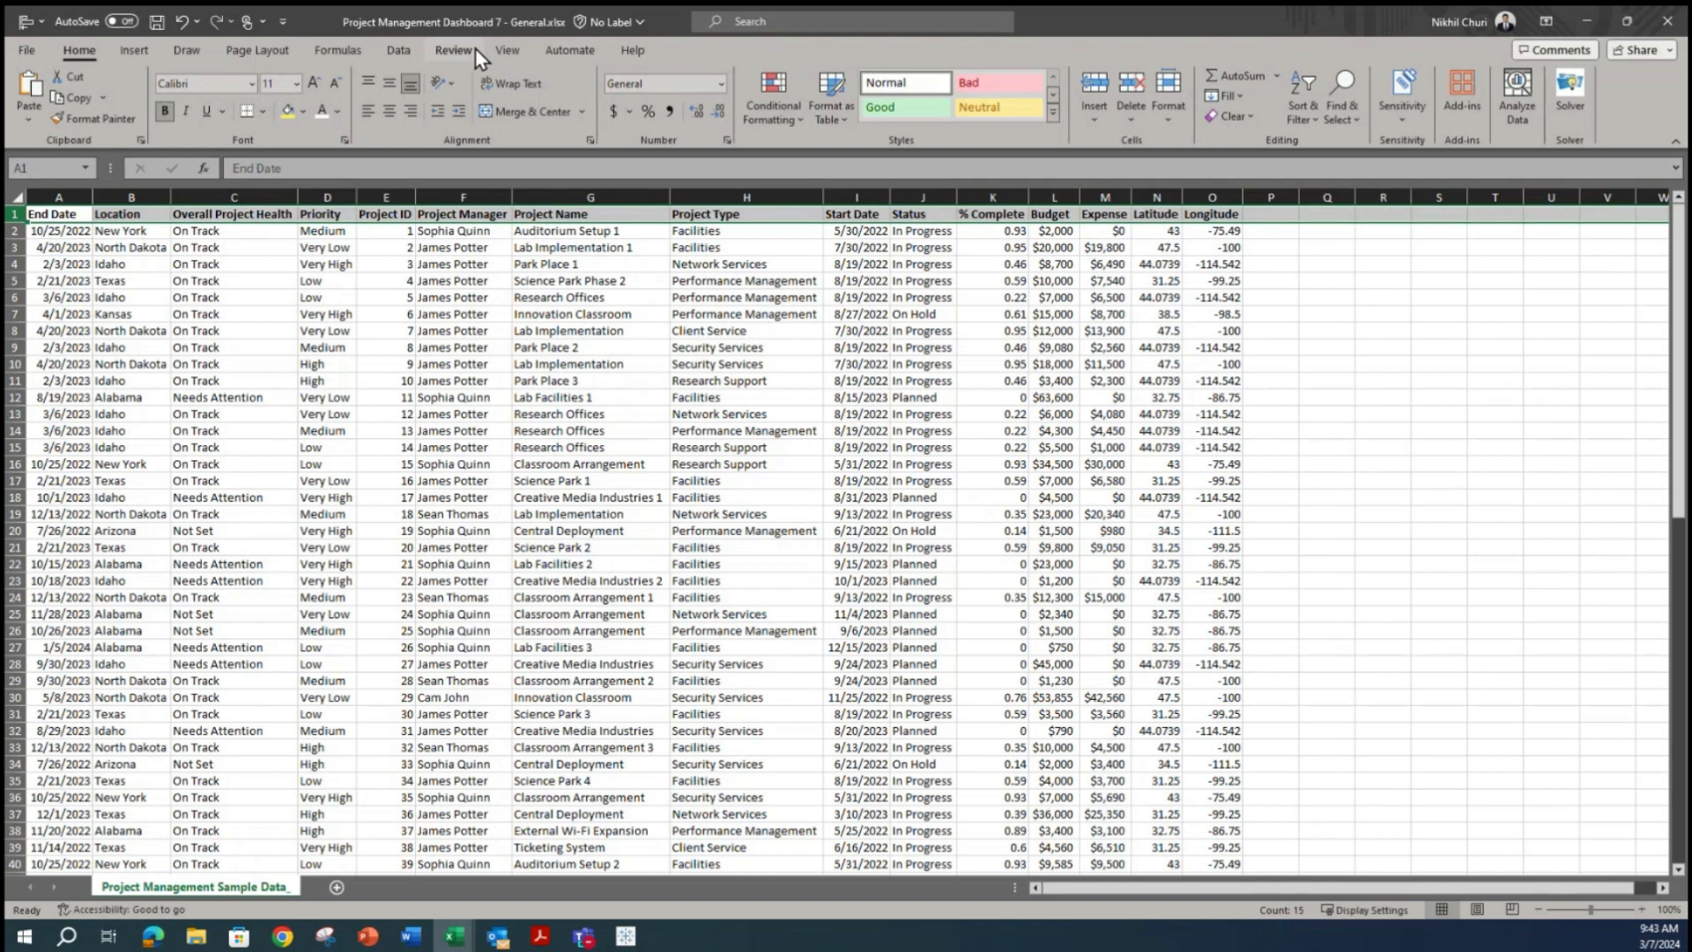
{"action": "left_click", "coordinate": [400, 51]}
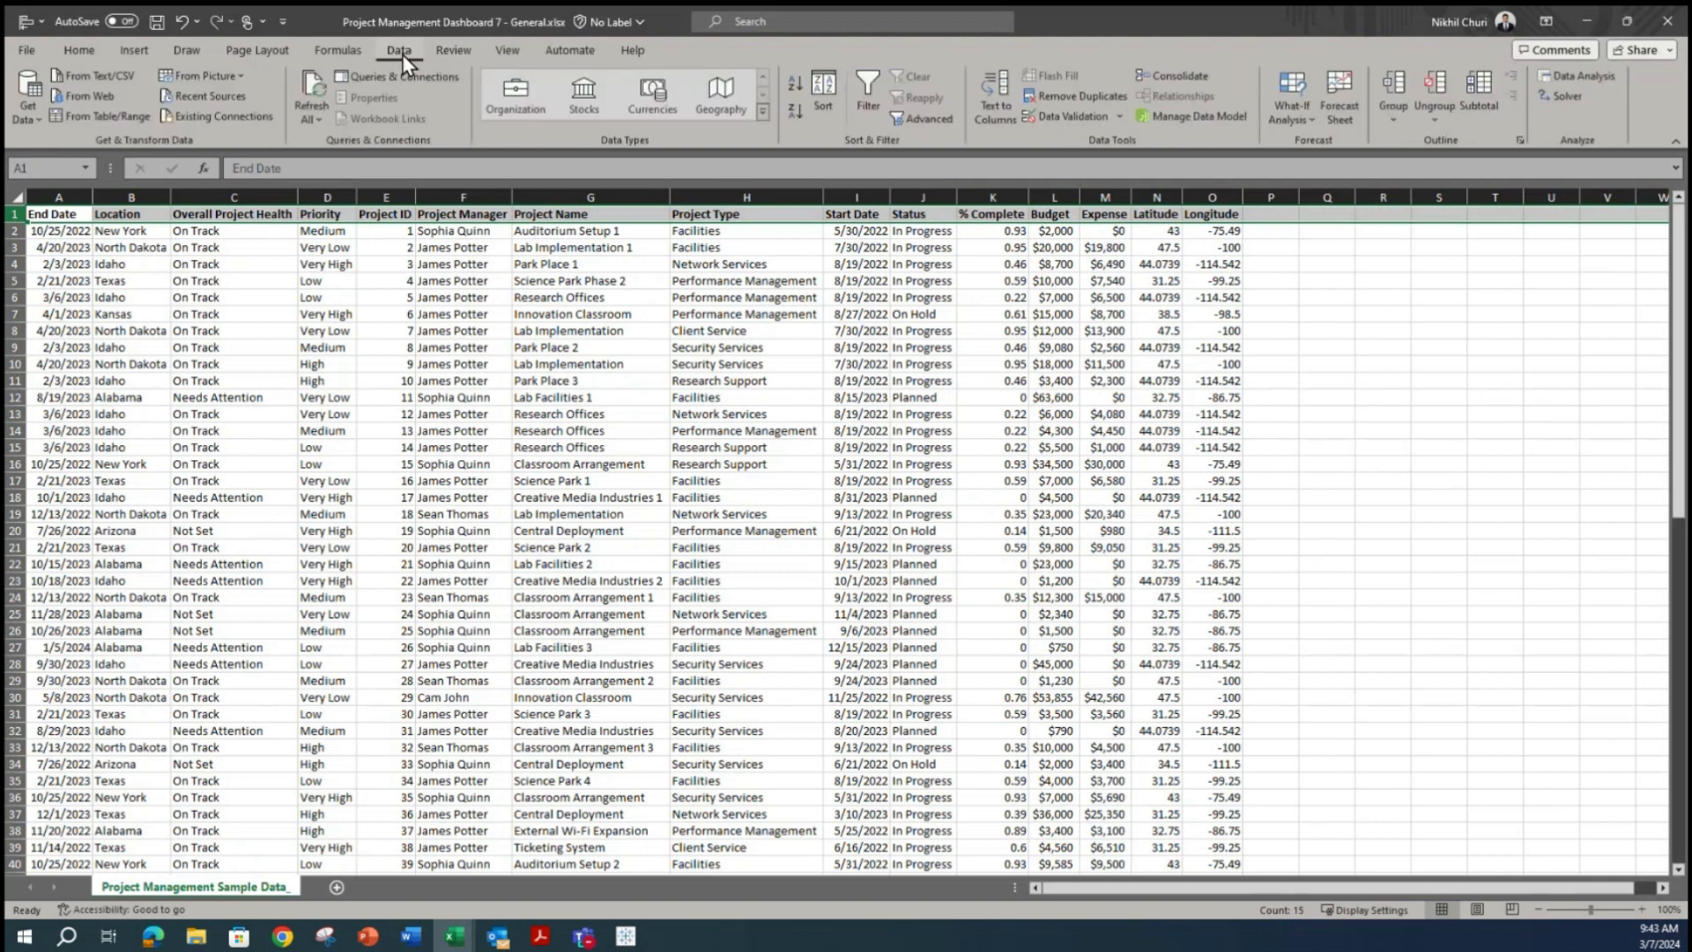
{"action": "left_click", "coordinate": [876, 91]}
{"action": "left_click", "coordinate": [916, 347]}
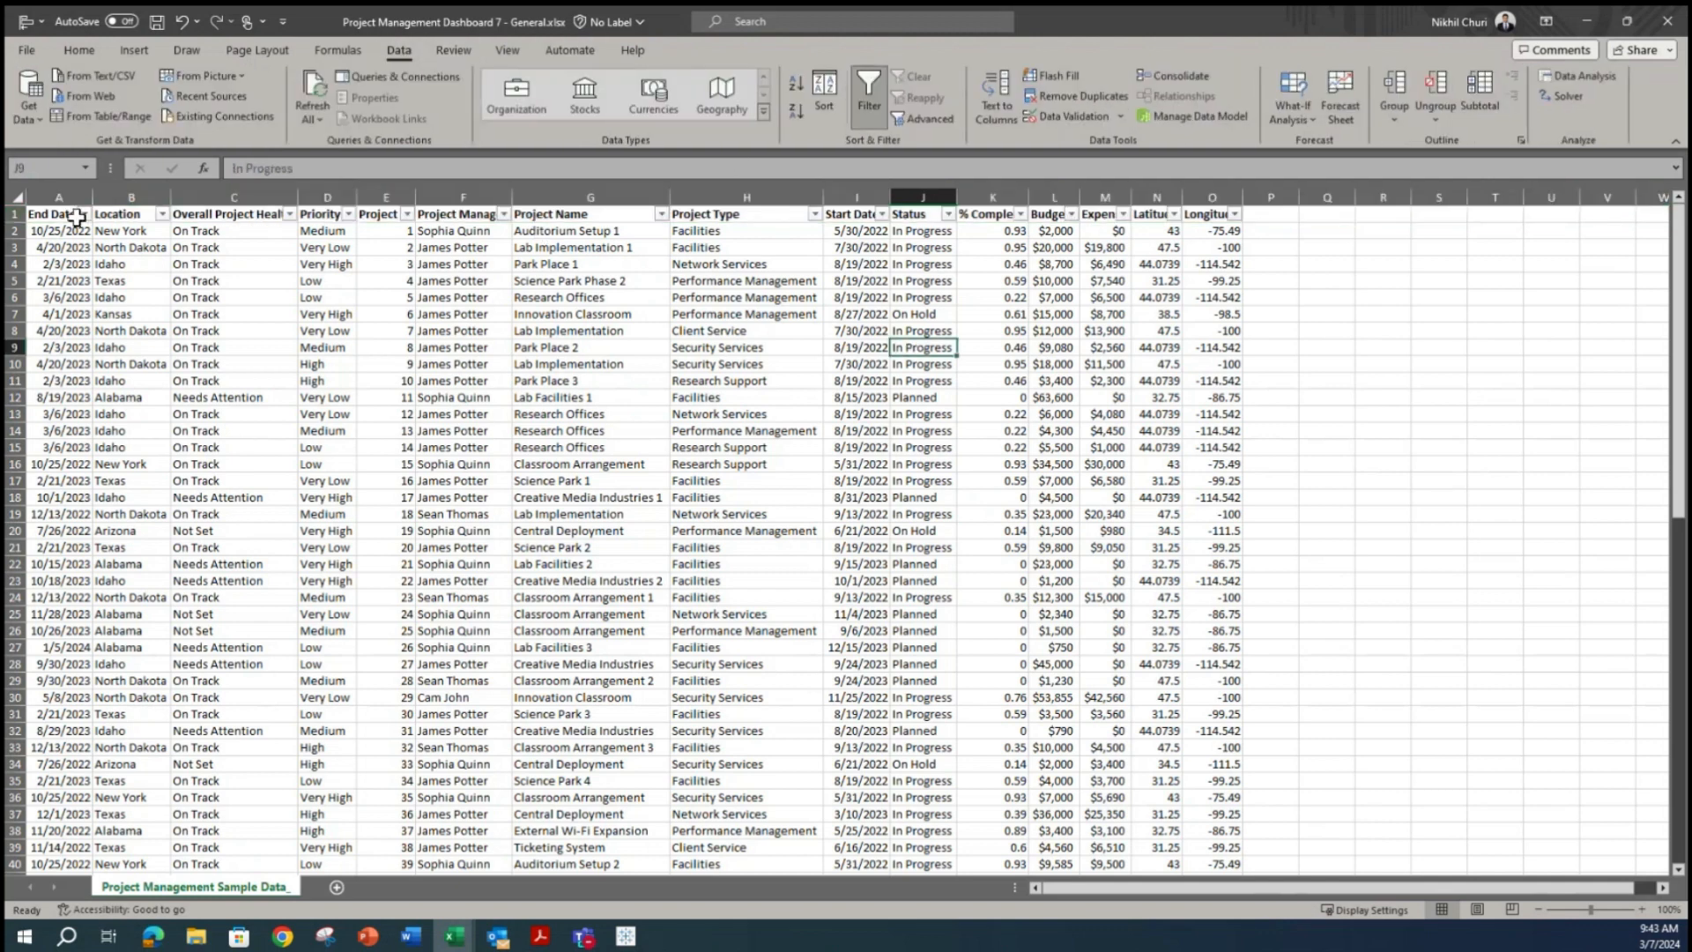
Look through the project records from the first row to the last and return to the header row.
{"action": "left_click", "coordinate": [114, 332]}
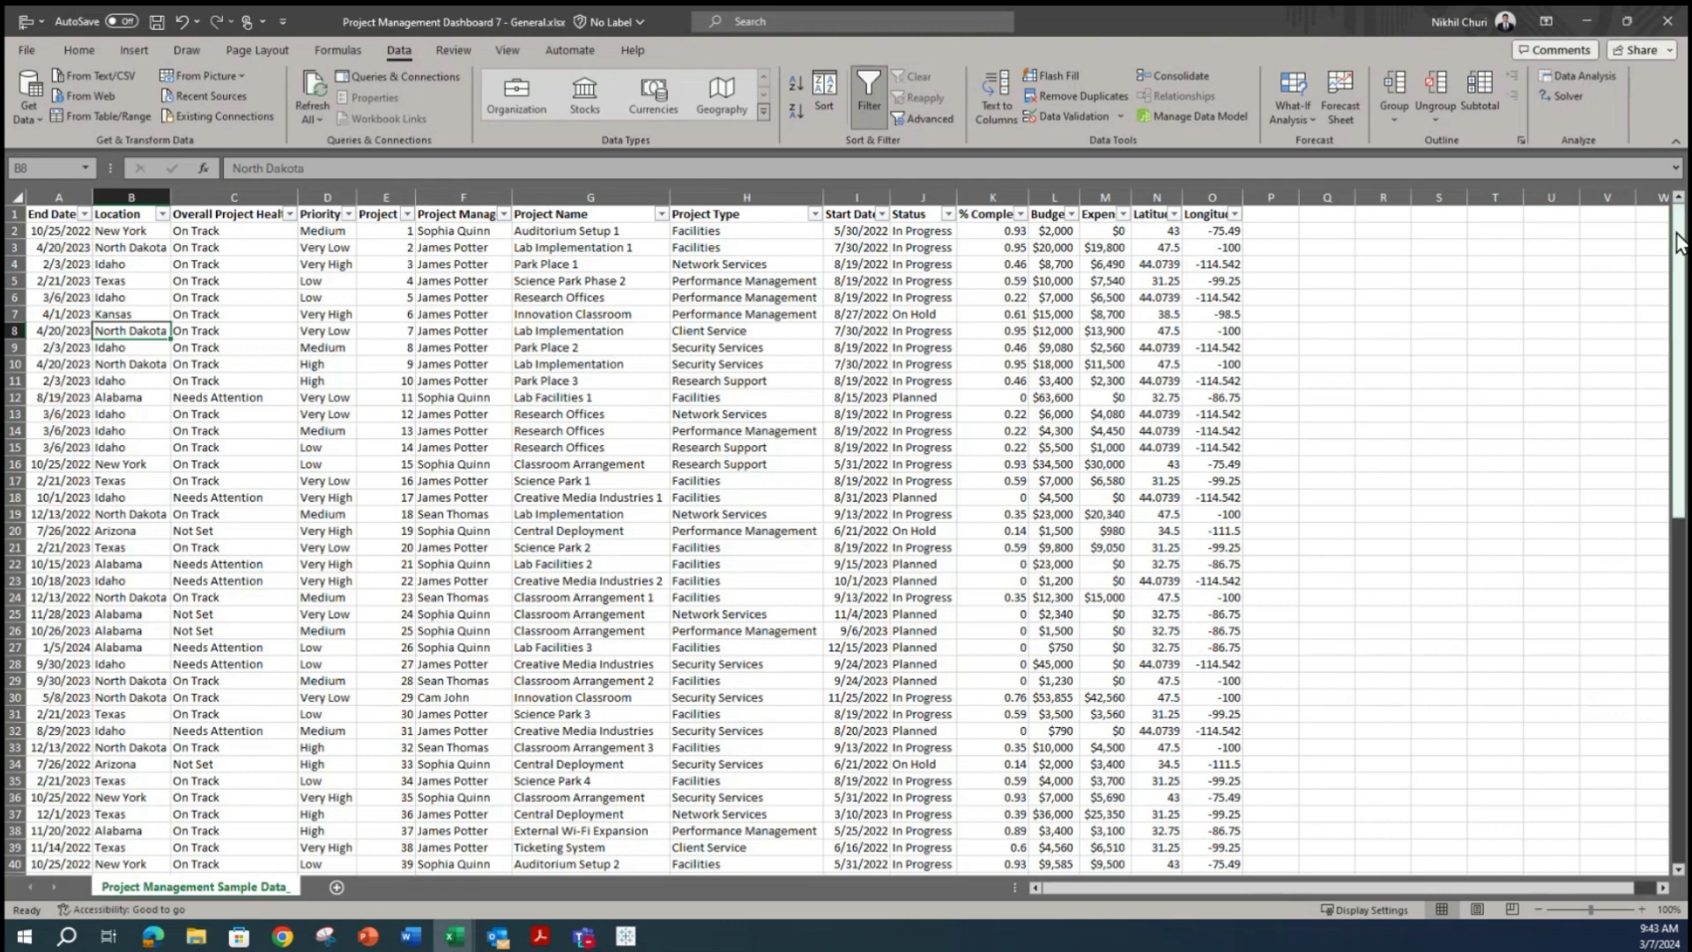
{"action": "left_click_drag", "start_coordinate": [1678, 242], "coordinate": [1647, 577]}
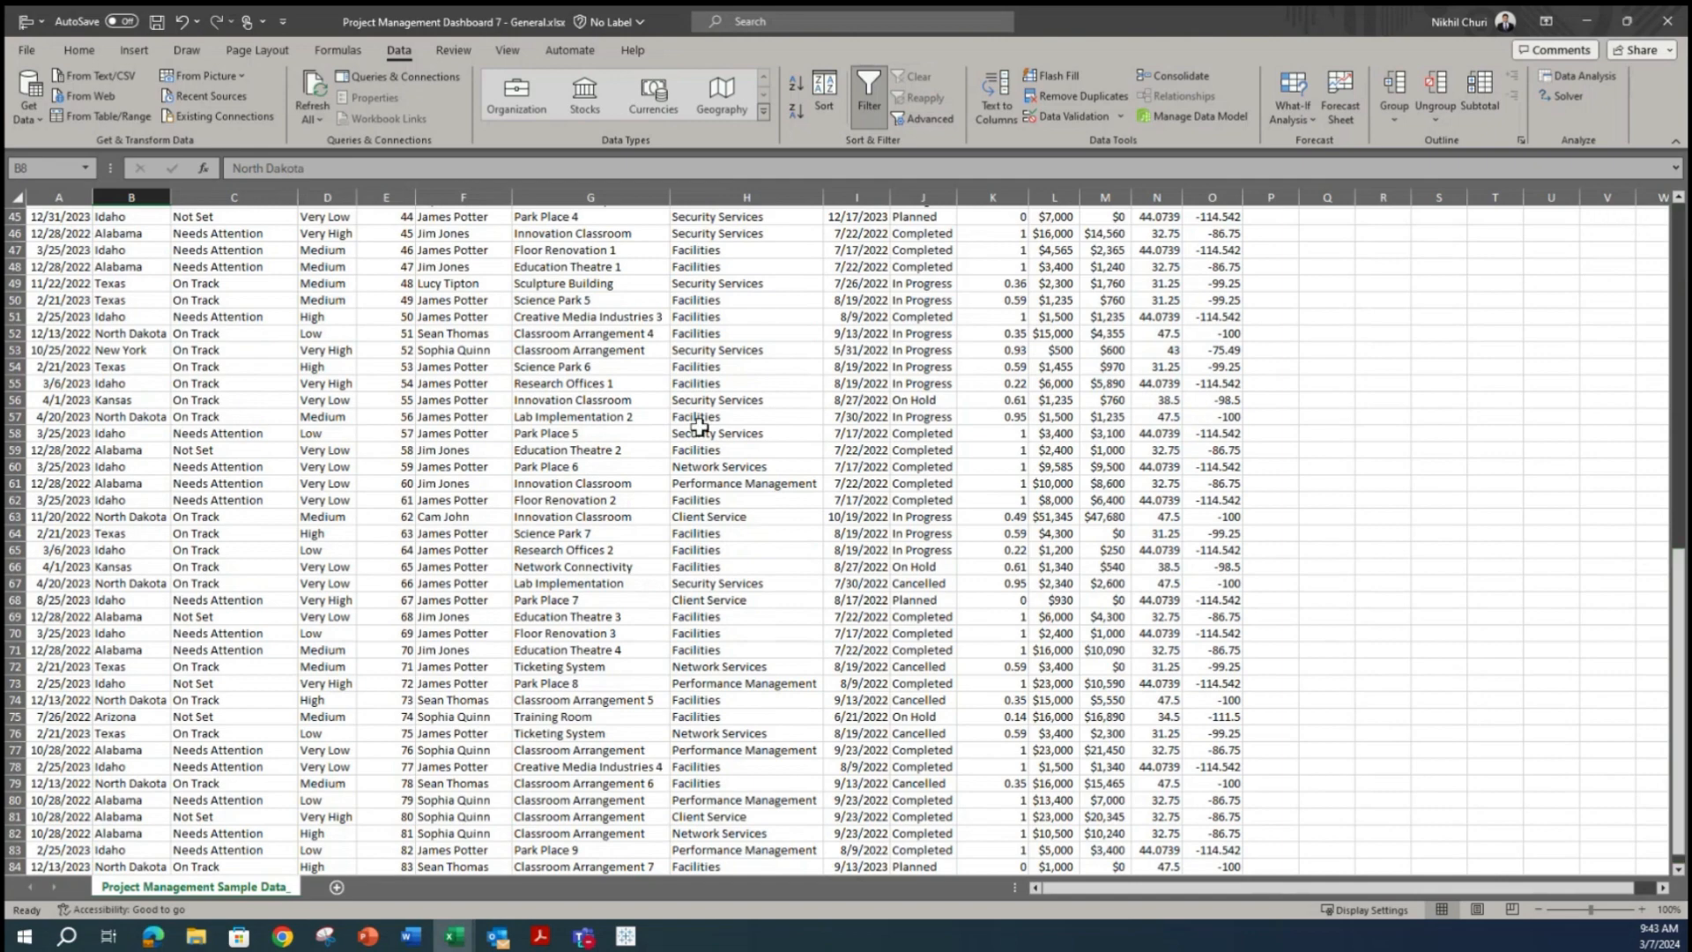
{"action": "scroll", "coordinate": [694, 385], "scroll_direction": "down", "scroll_amount": 3}
{"action": "scroll", "coordinate": [91, 775], "scroll_direction": "up", "scroll_amount": 18}
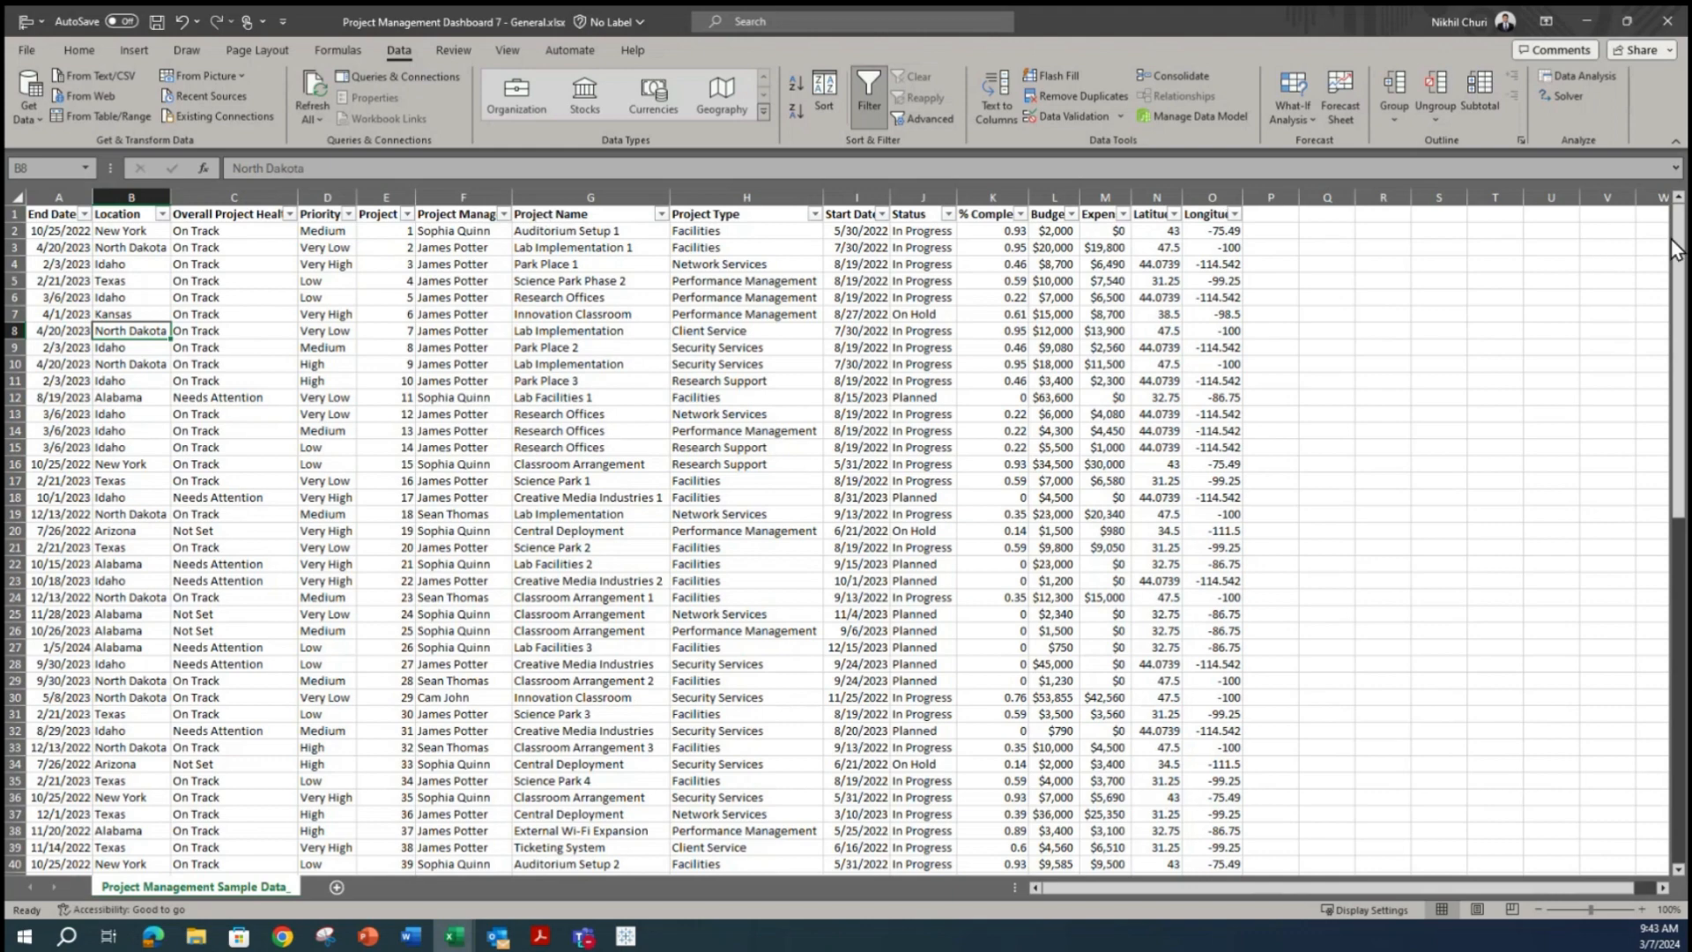
{"action": "scroll", "coordinate": [1676, 250], "scroll_direction": "down", "scroll_amount": 20}
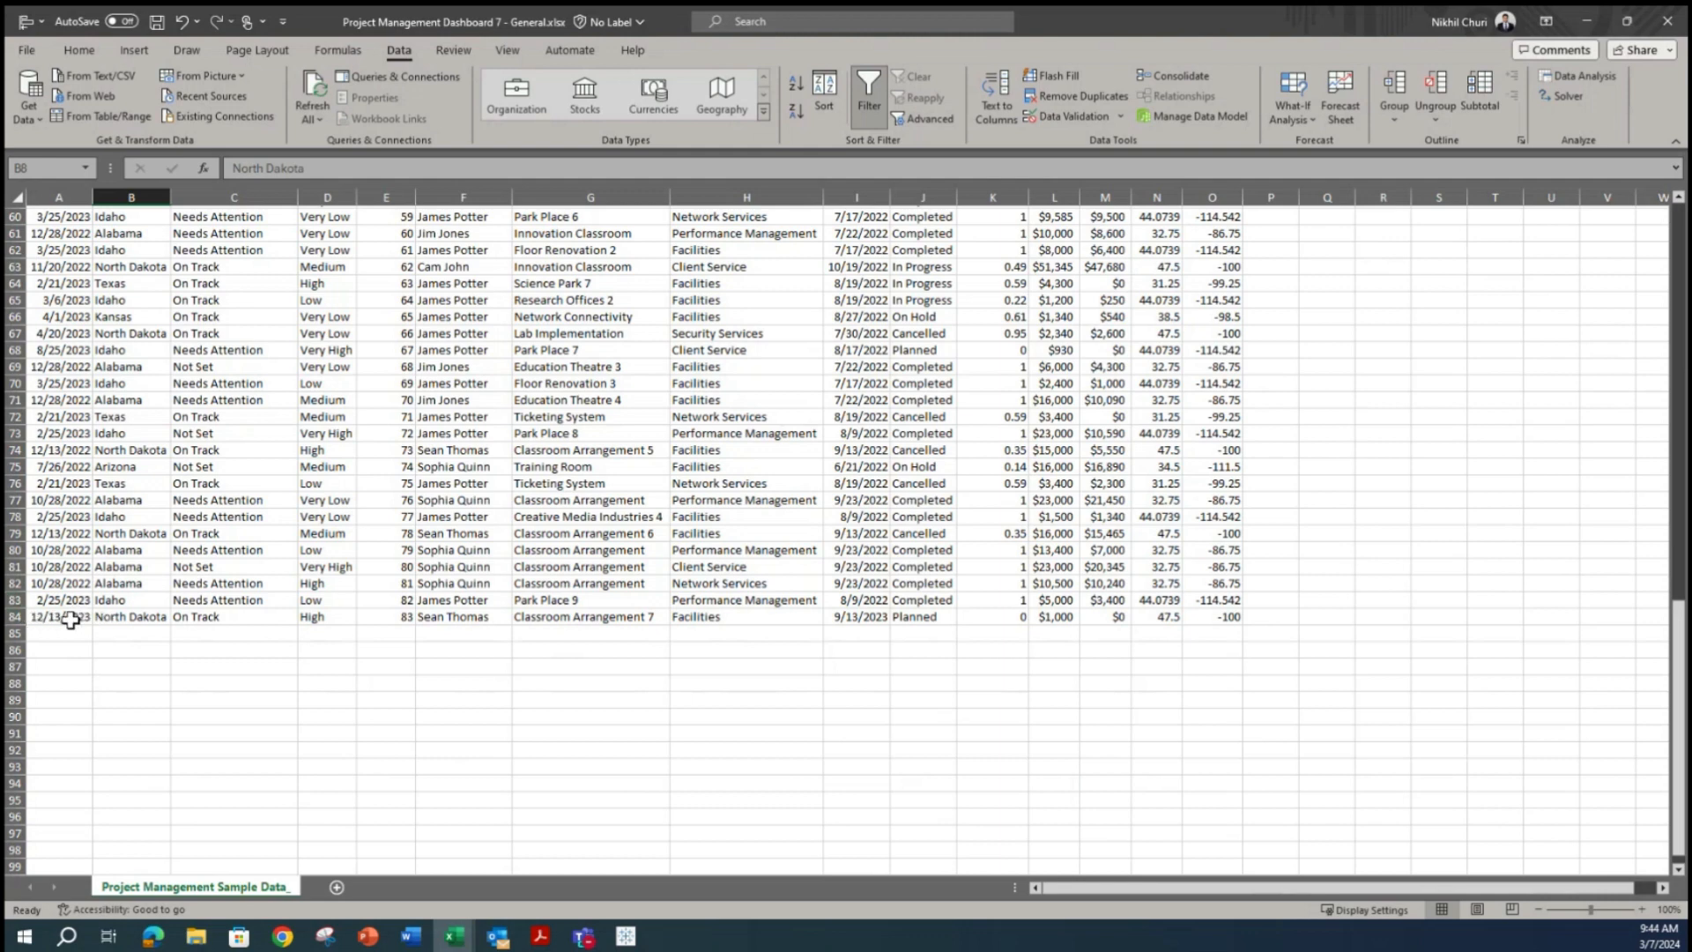
{"action": "scroll", "coordinate": [1302, 518], "scroll_direction": "up", "scroll_amount": 20}
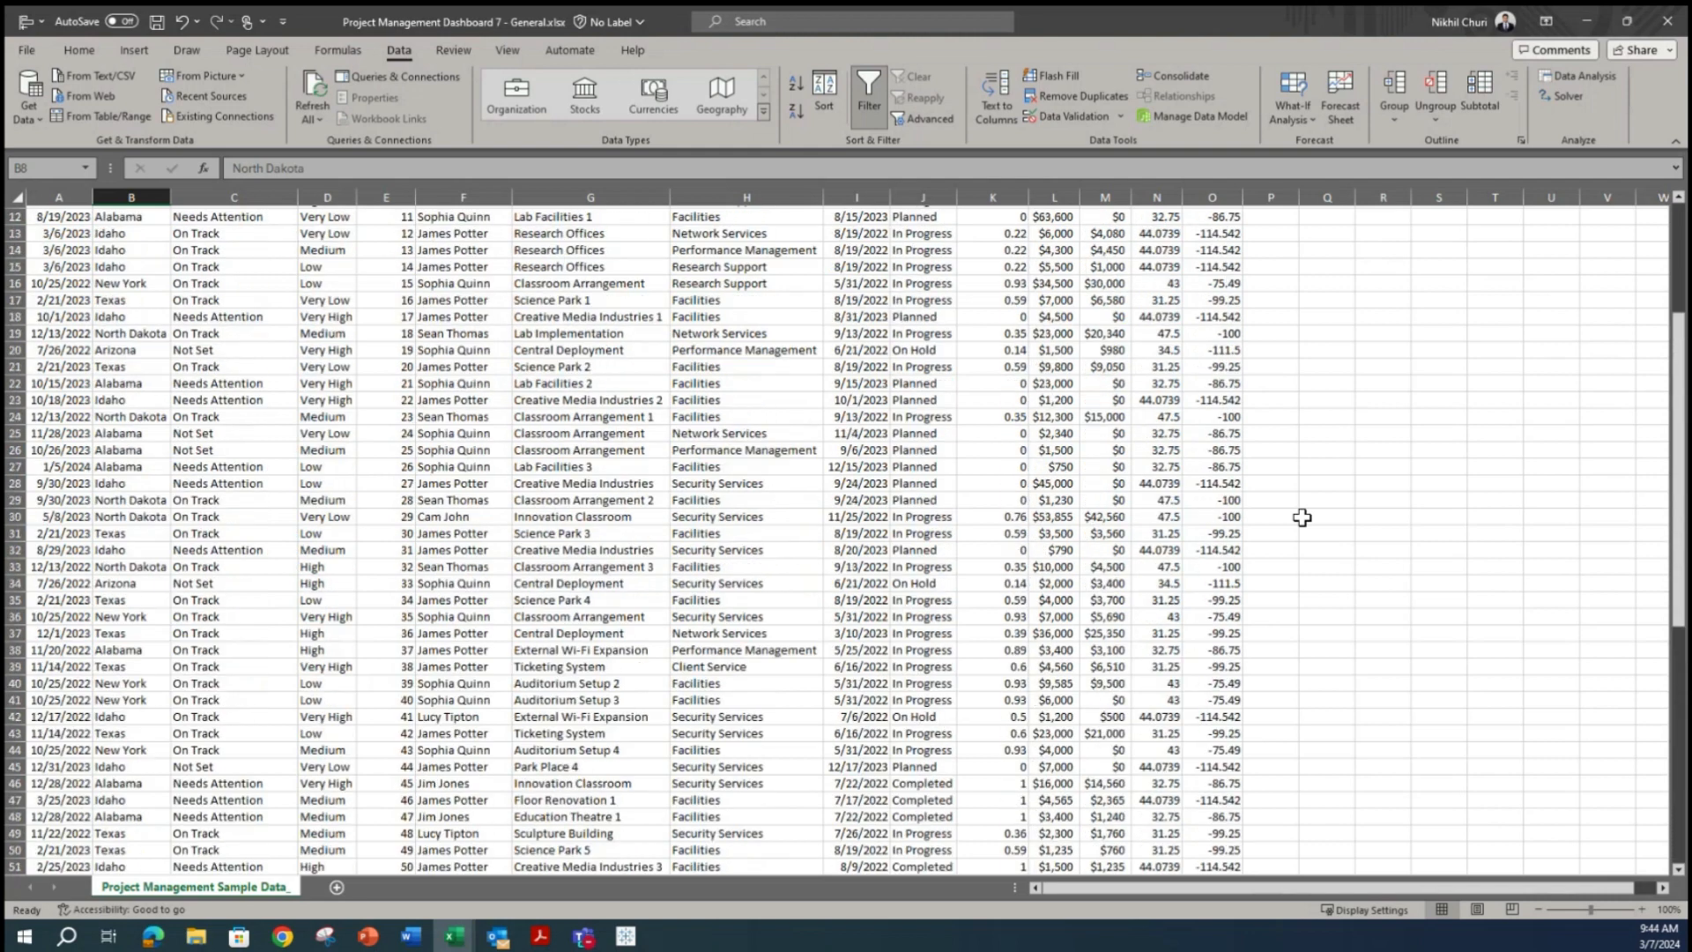
{"action": "left_click", "coordinate": [289, 418]}
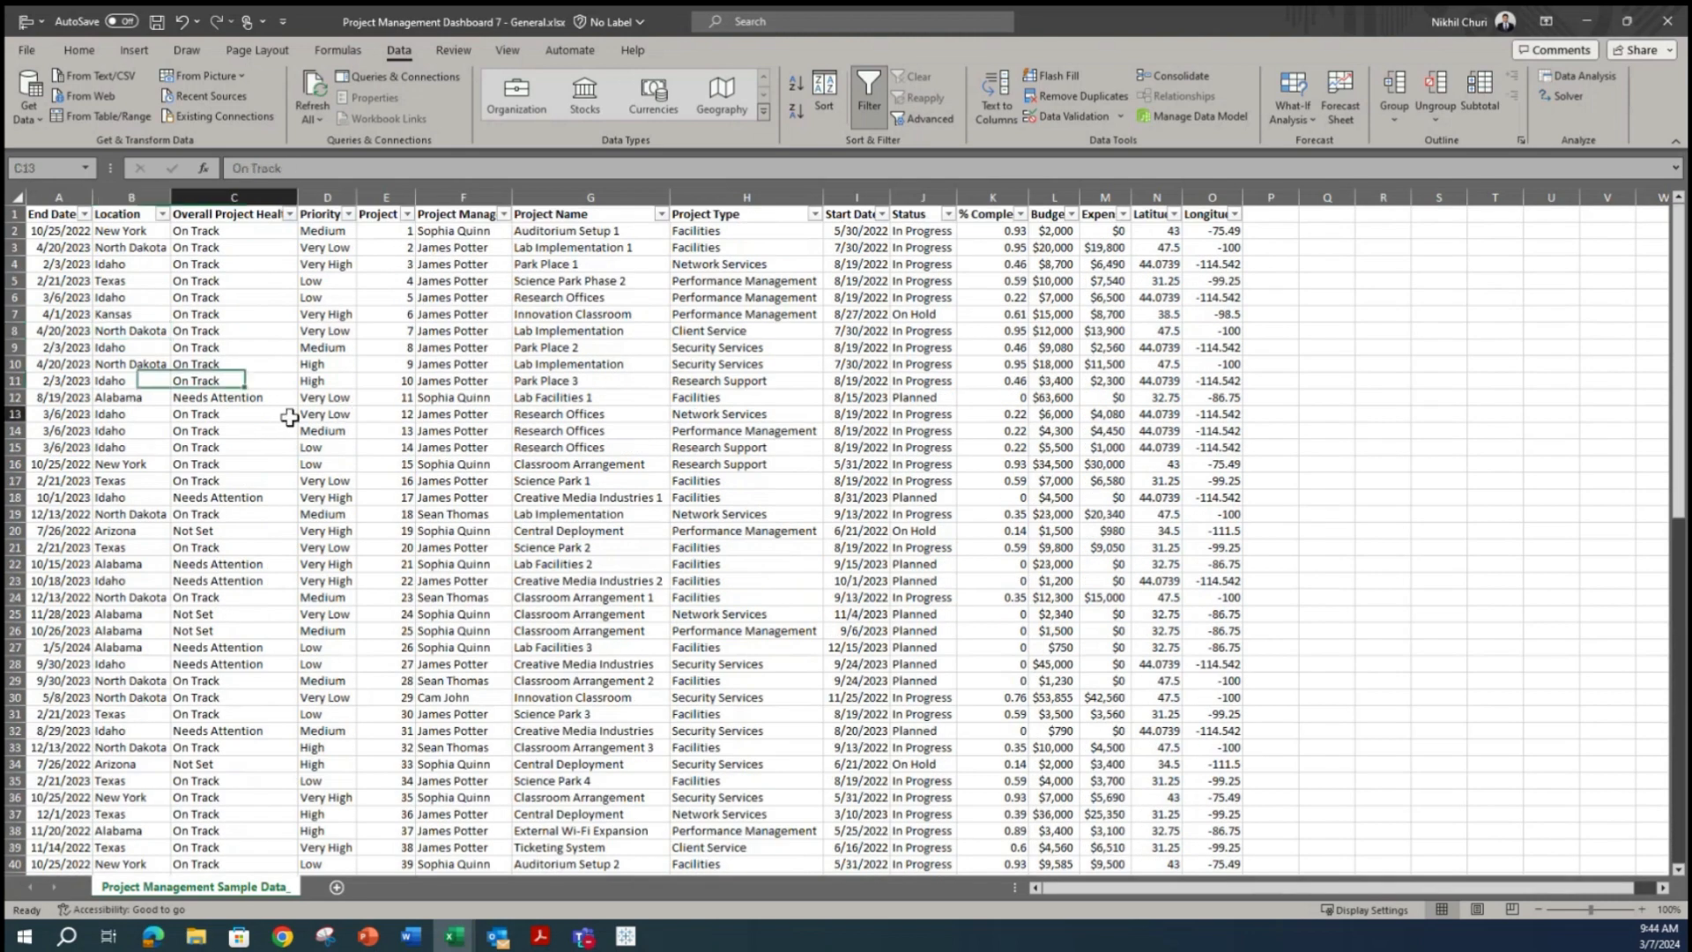
{"action": "left_click", "coordinate": [148, 313]}
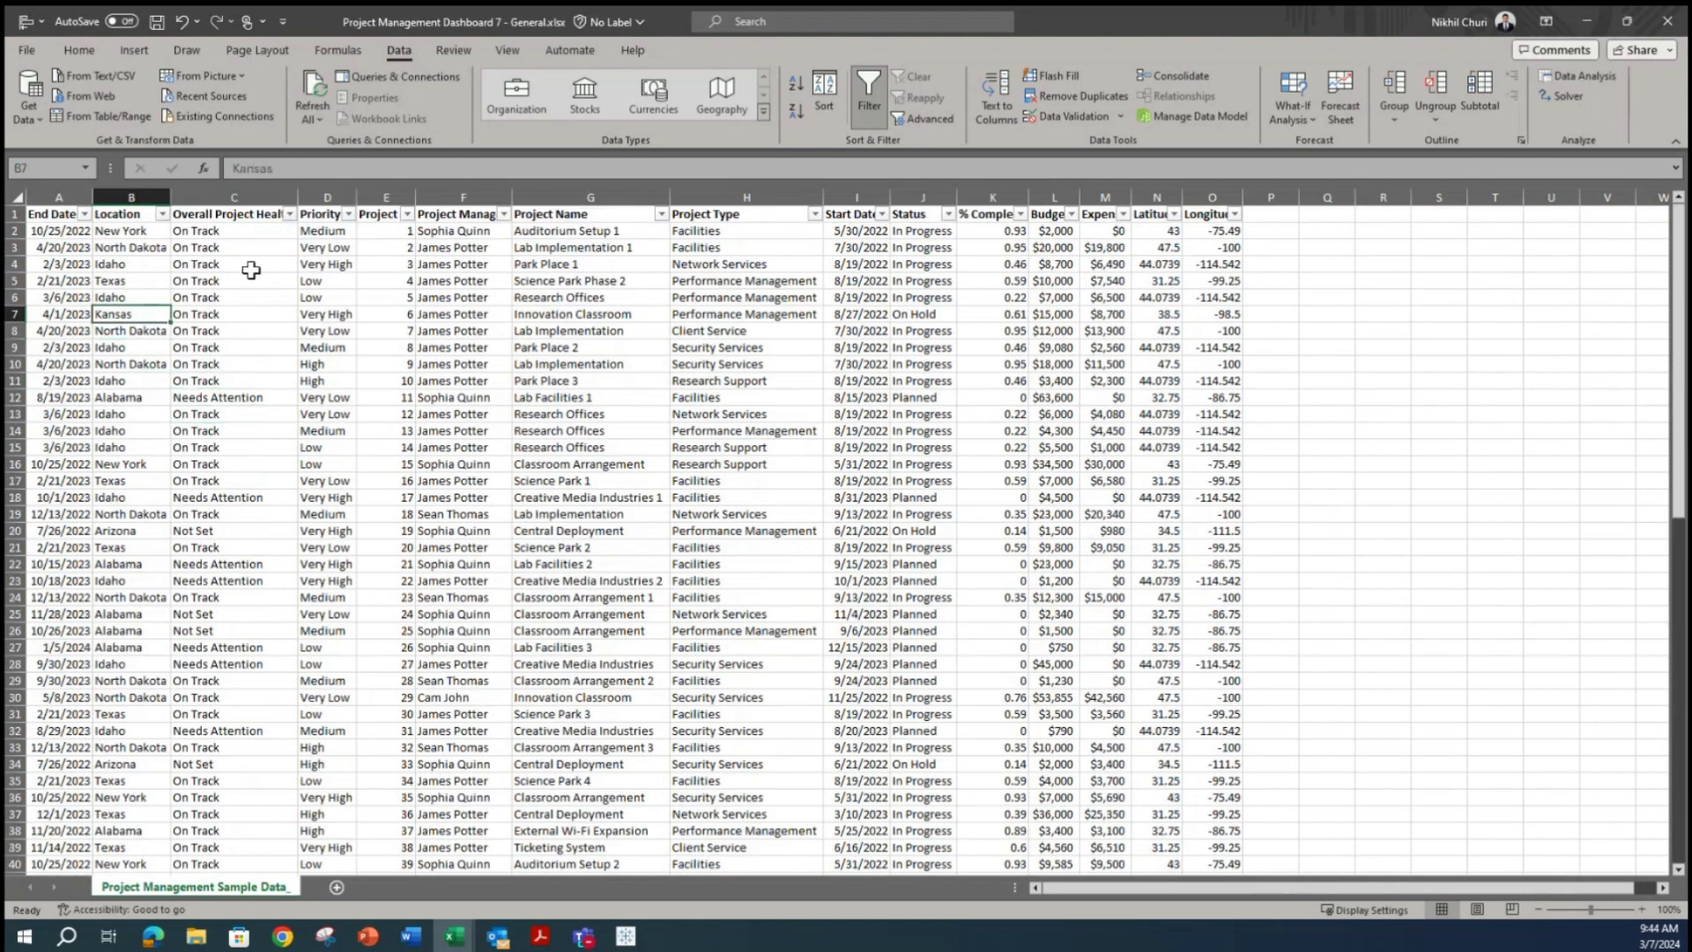
Review the years in the End Date filter and the states in the Location filter, keeping all values selected.
{"action": "left_click", "coordinate": [84, 215]}
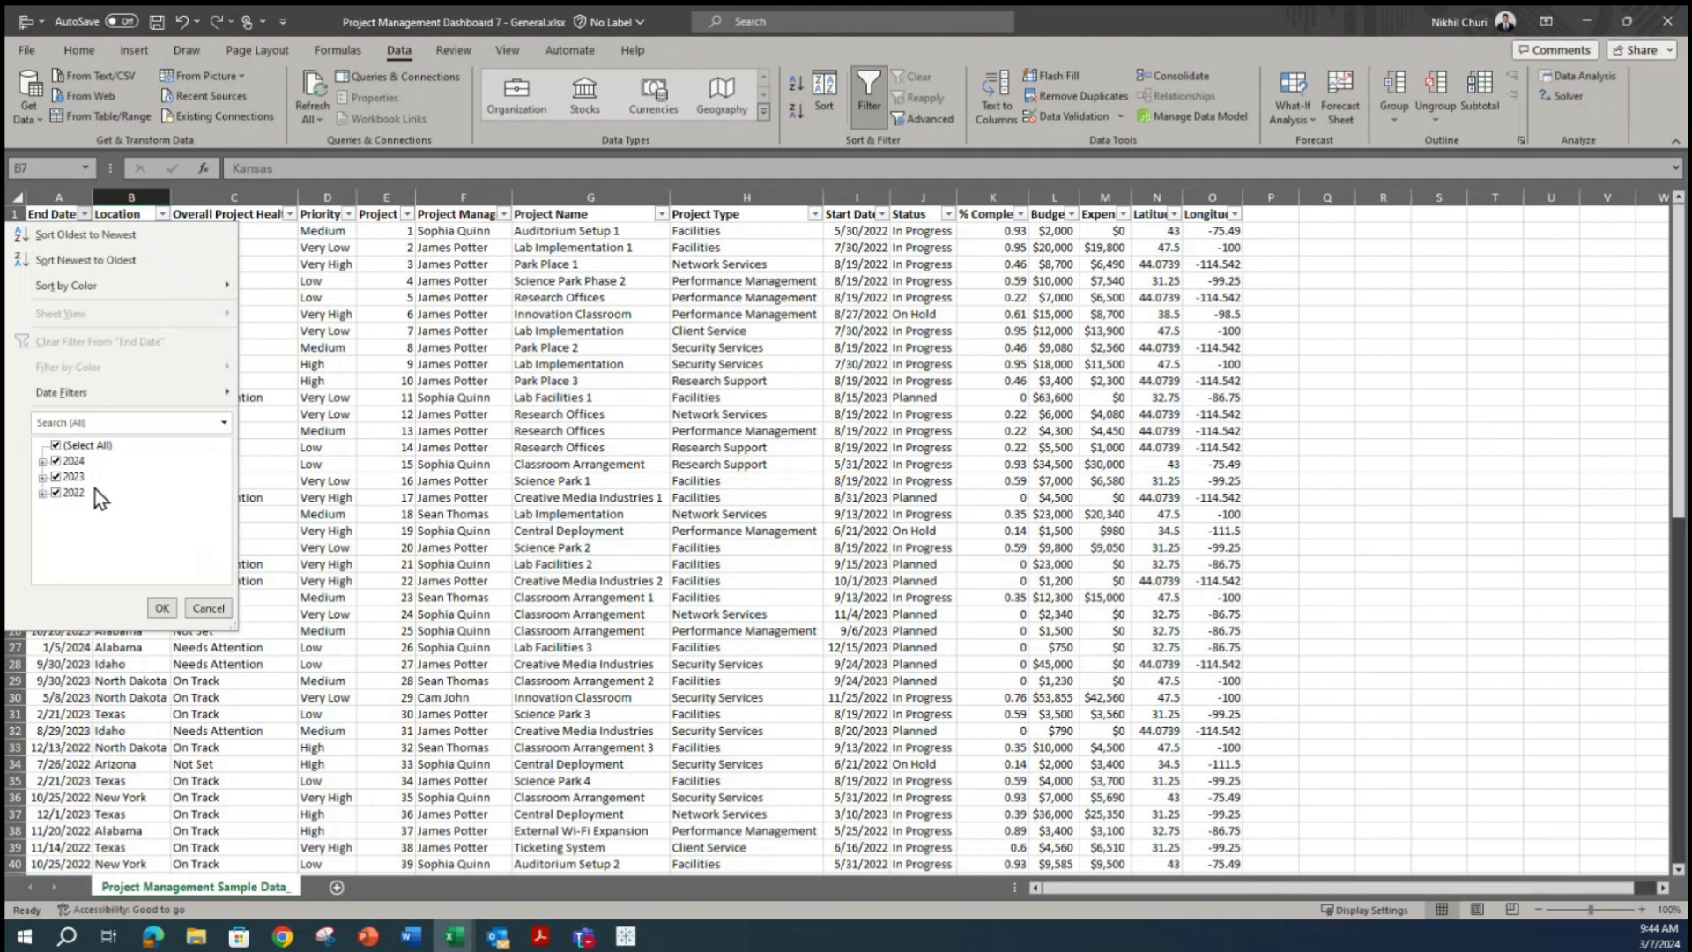
{"action": "left_click", "coordinate": [162, 608]}
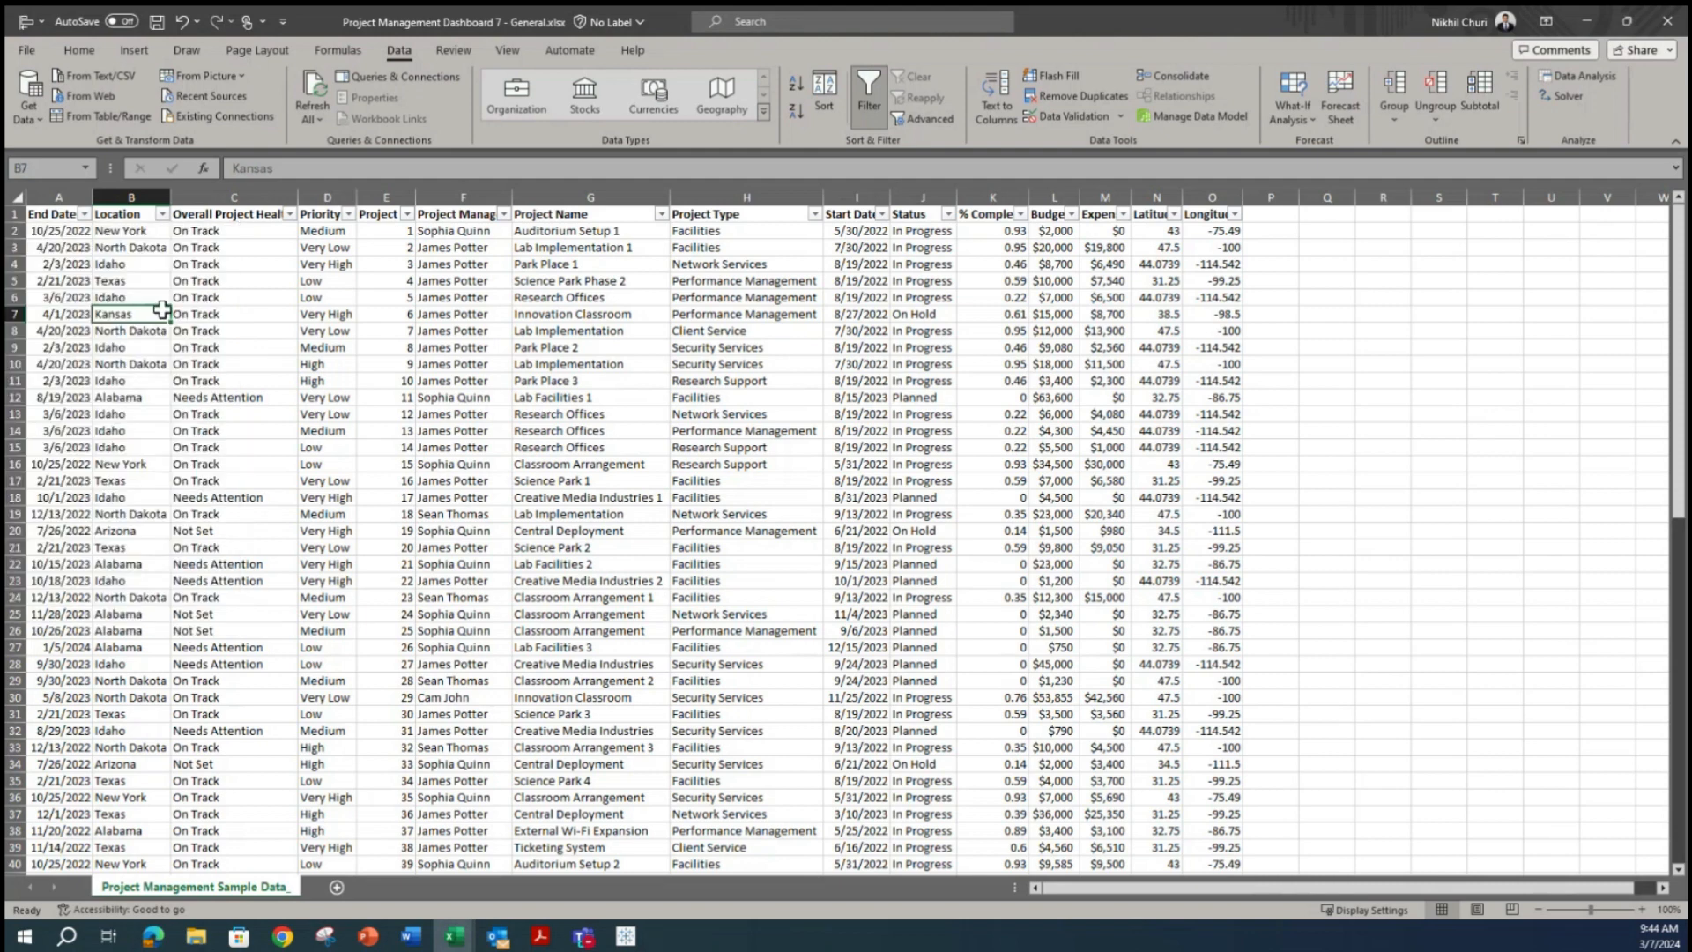
{"action": "left_click", "coordinate": [162, 214]}
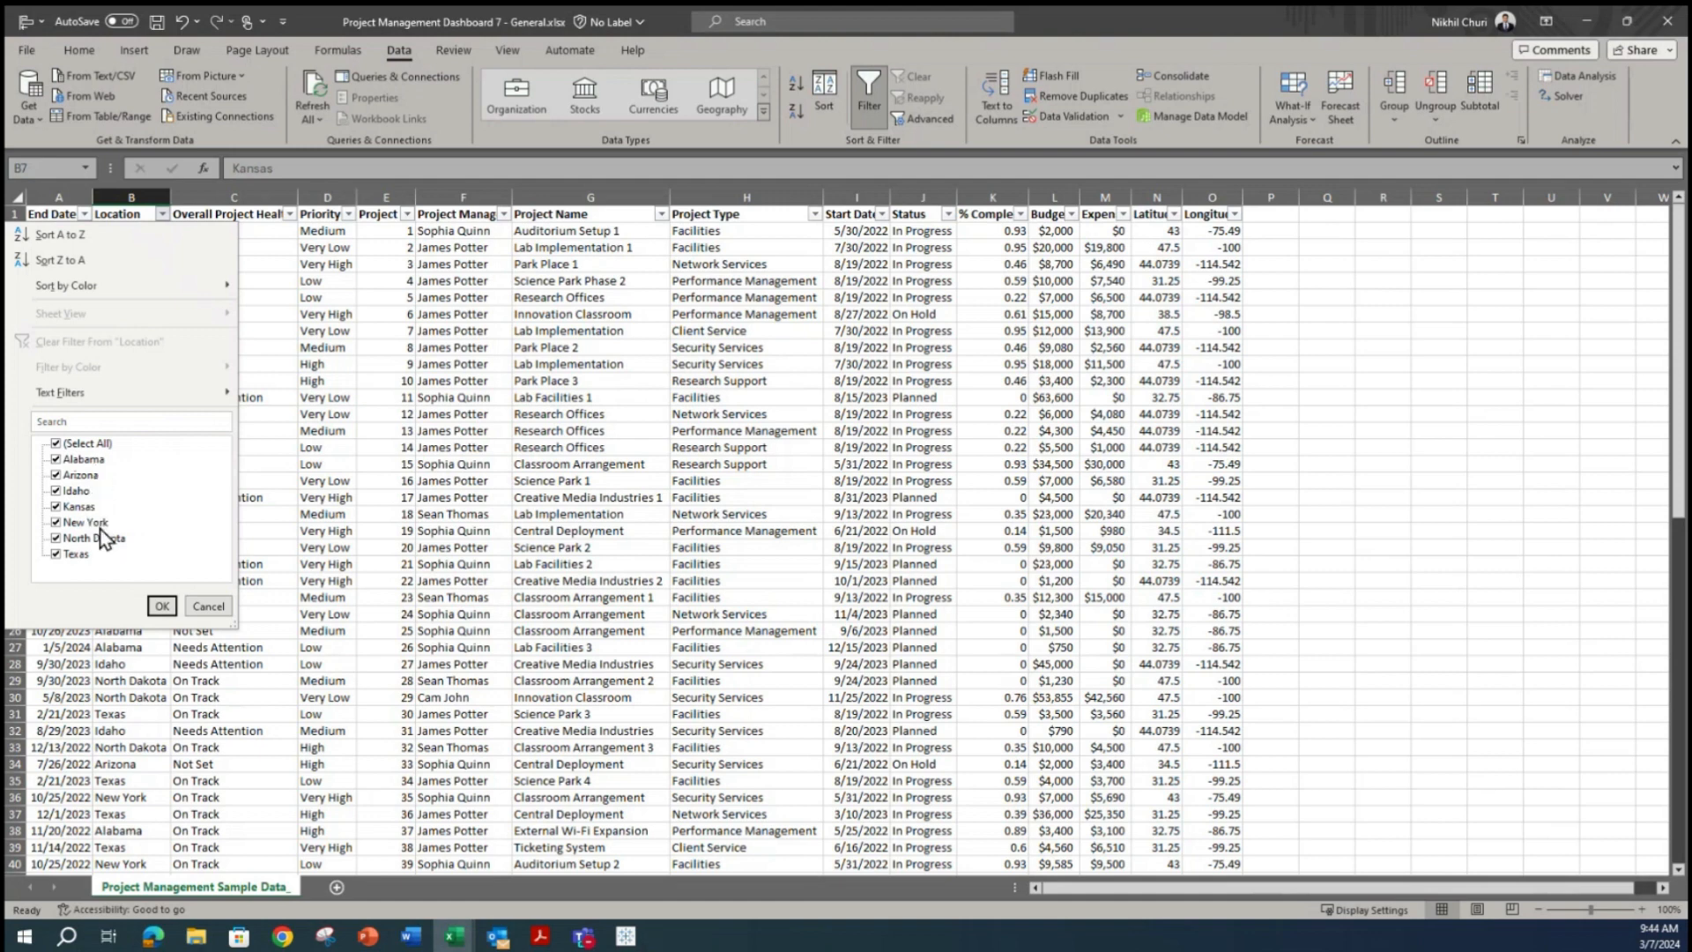
{"action": "left_click", "coordinate": [163, 607]}
{"action": "left_click", "coordinate": [245, 263]}
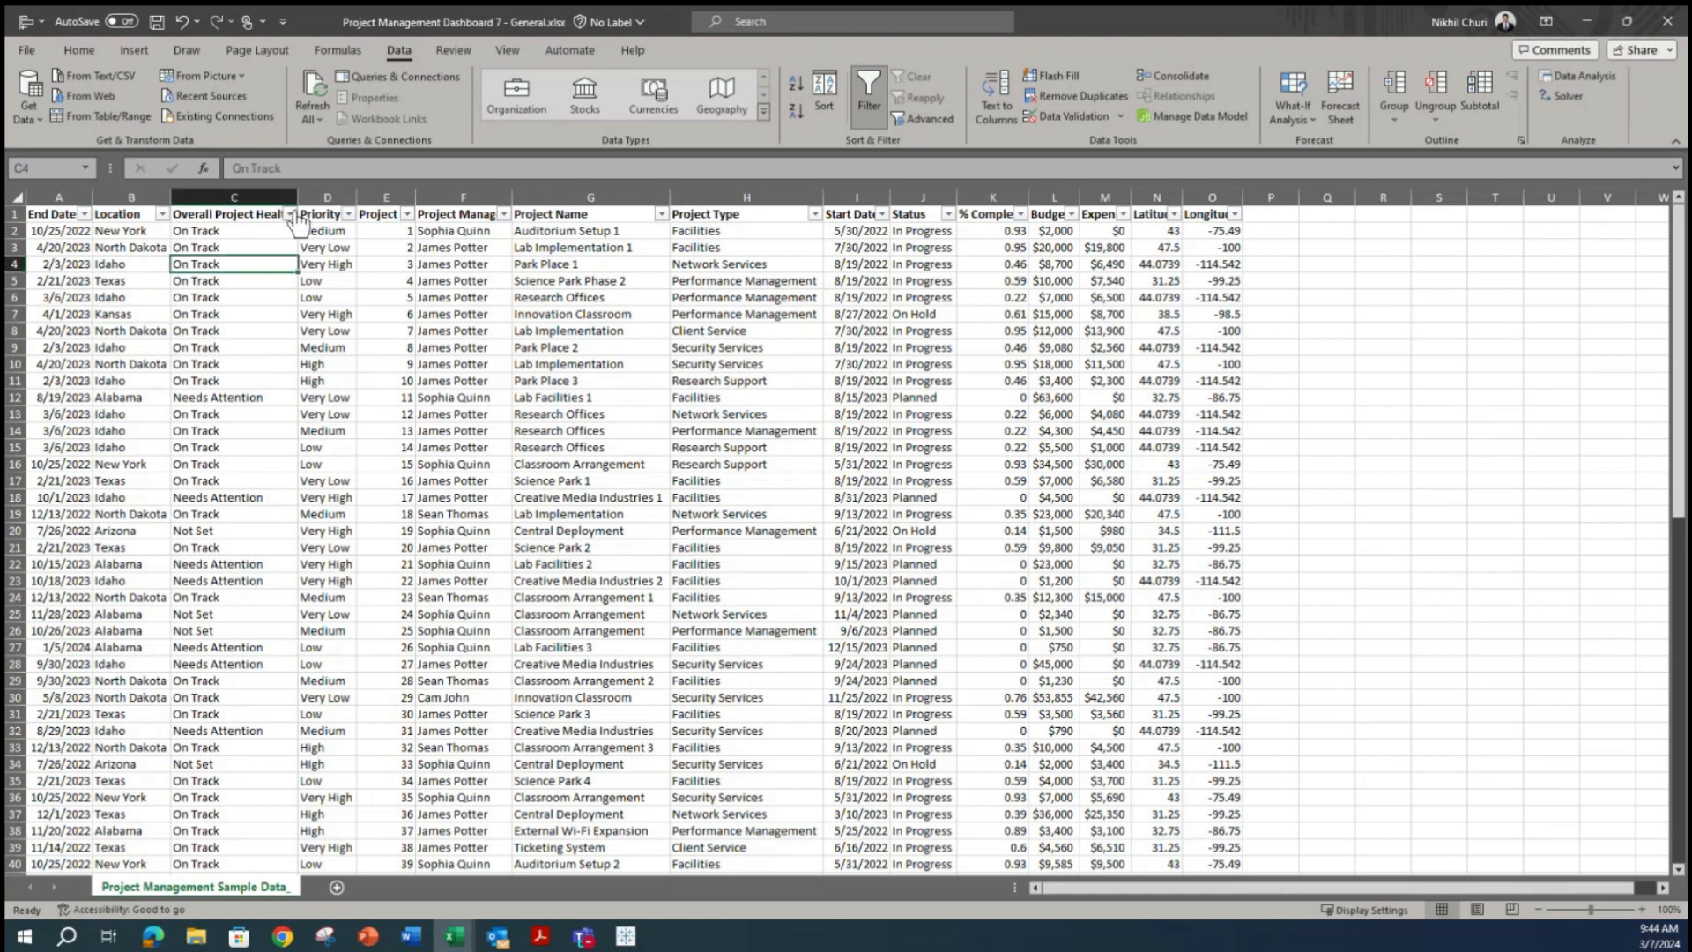
Review the filter options for Overall Project Health and Priority, keeping all values selected.
{"action": "left_click", "coordinate": [290, 215]}
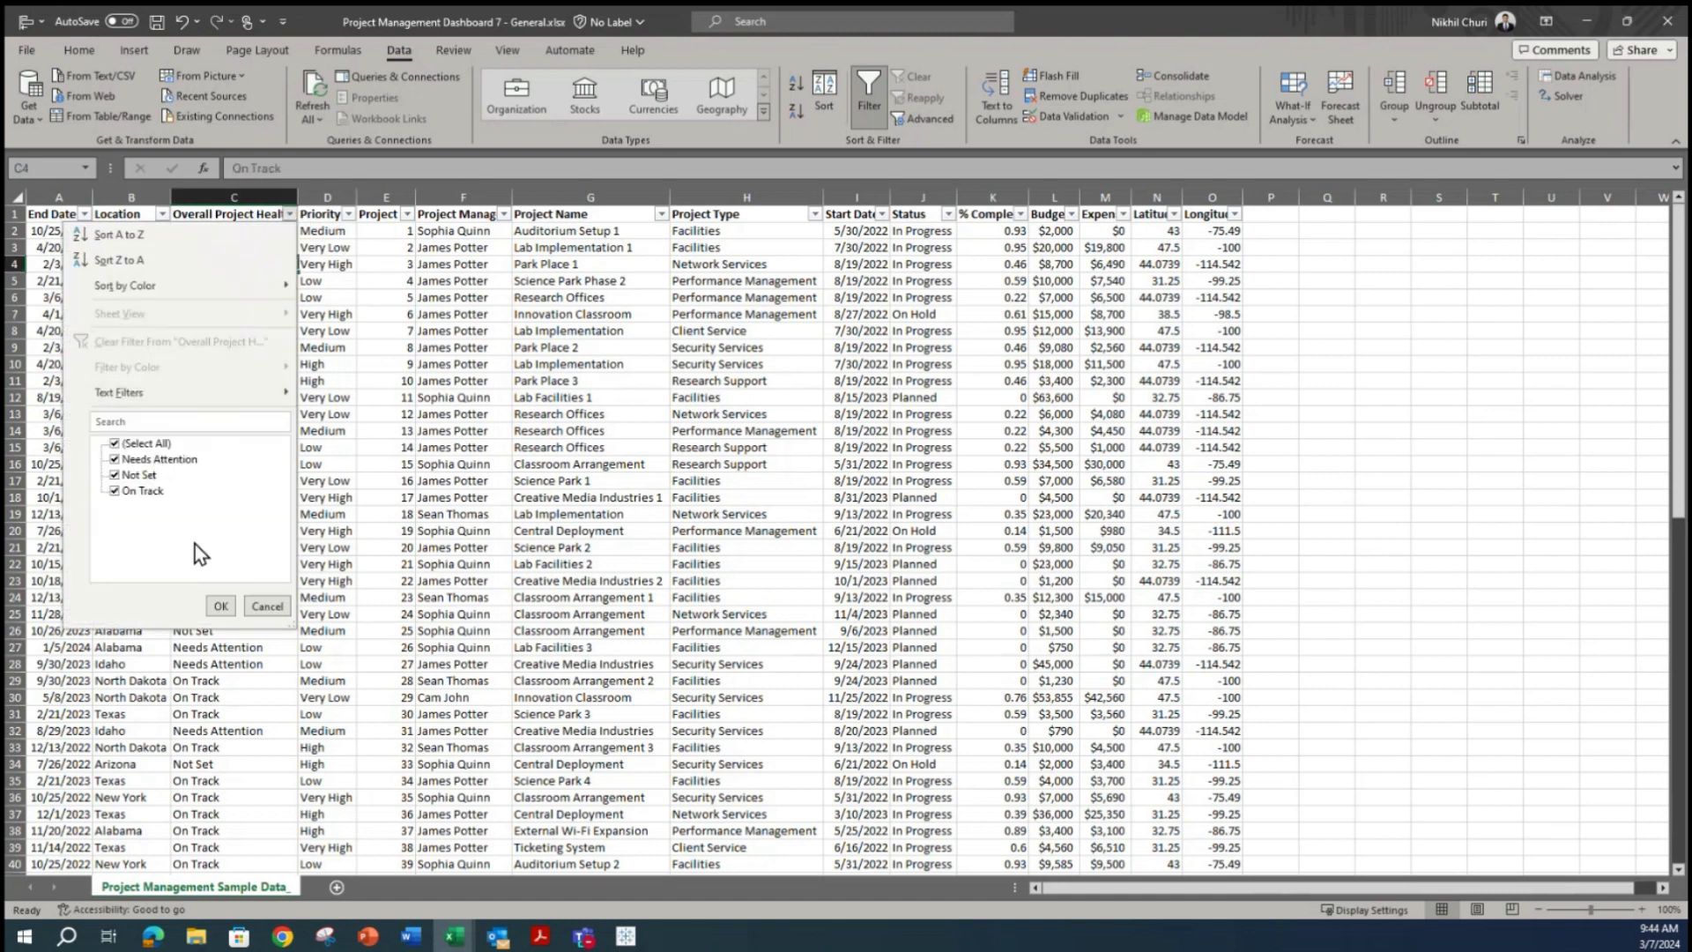
{"action": "left_click", "coordinate": [220, 608]}
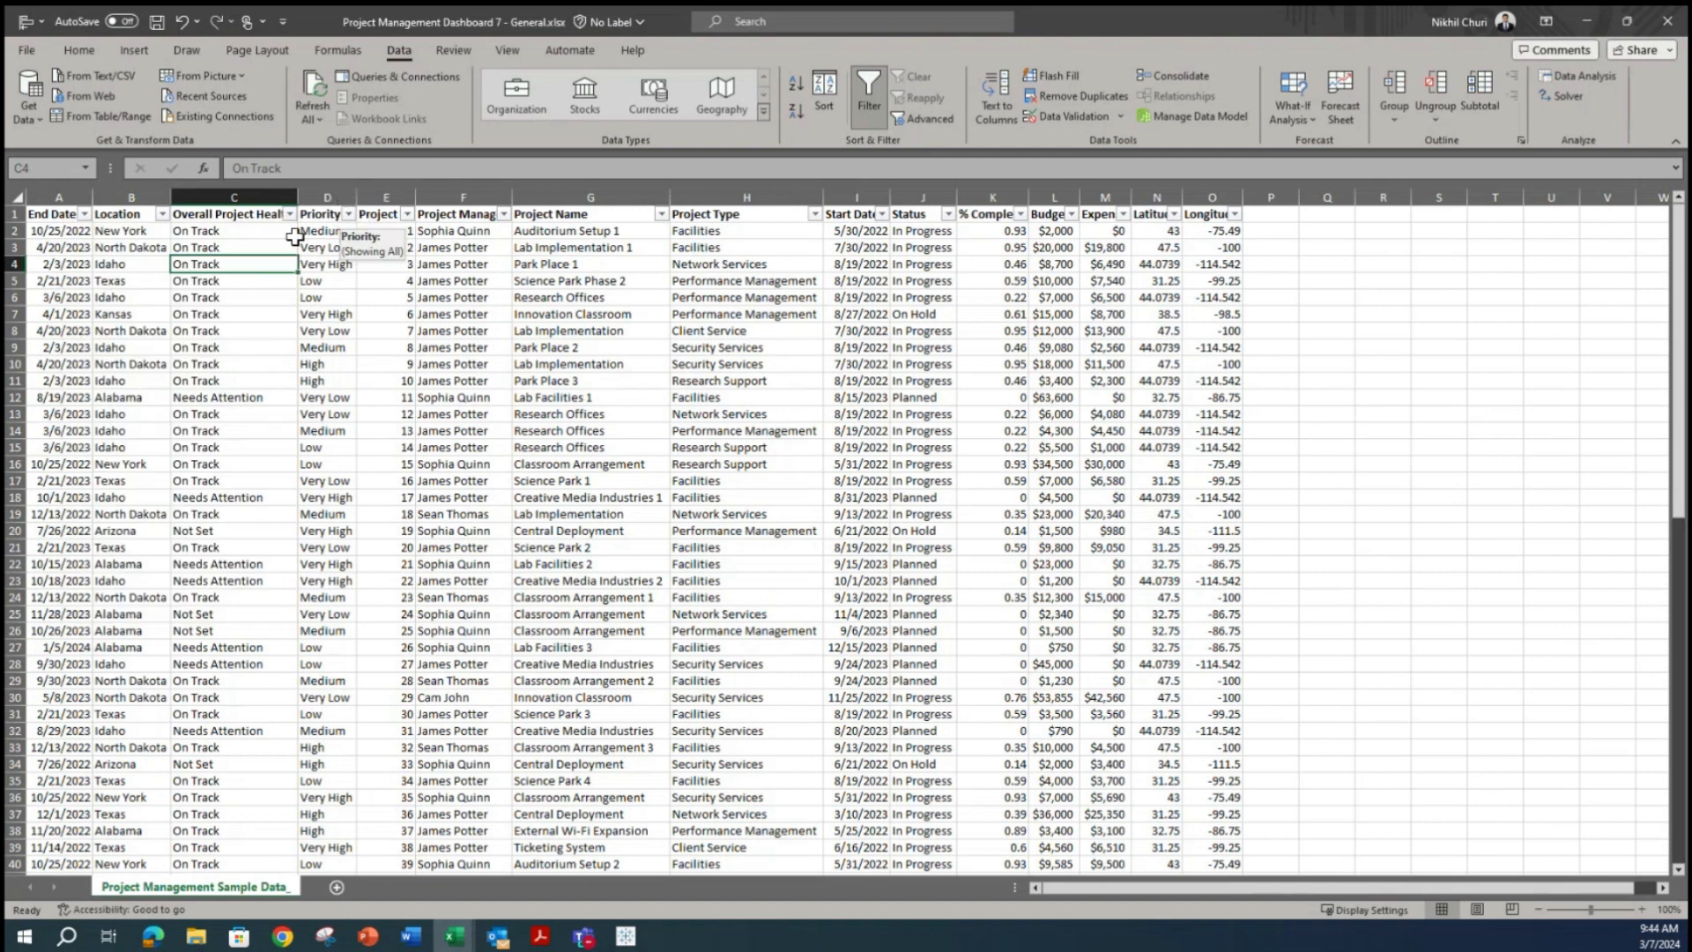
{"action": "left_click", "coordinate": [349, 214]}
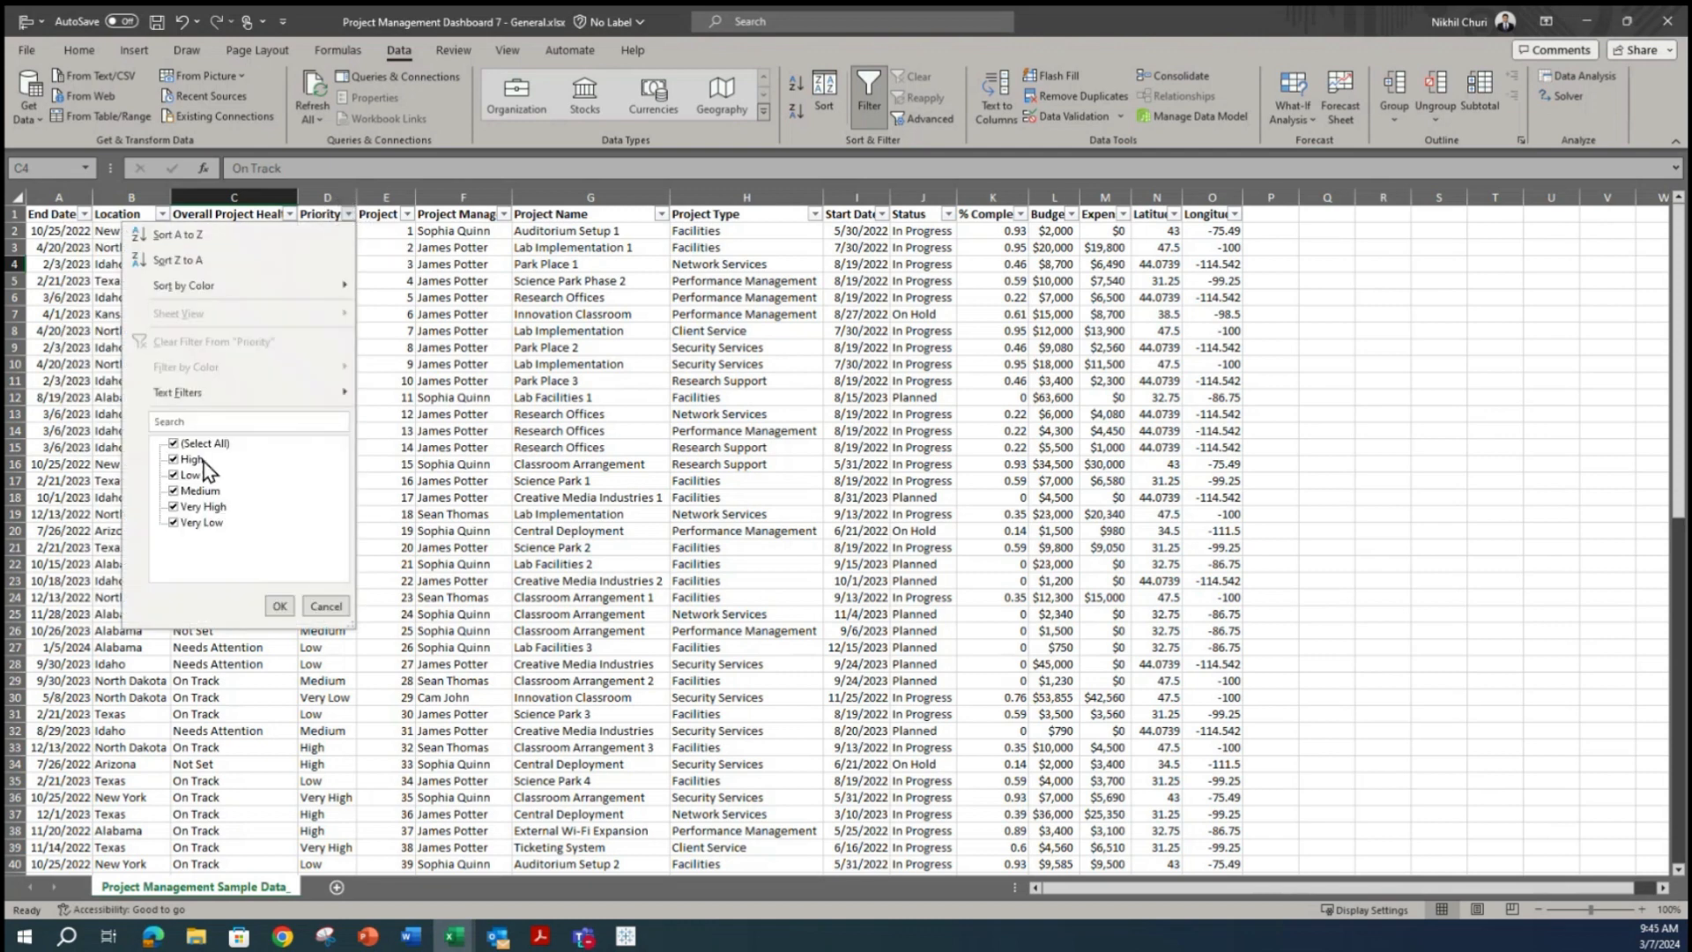
{"action": "left_click", "coordinate": [279, 606]}
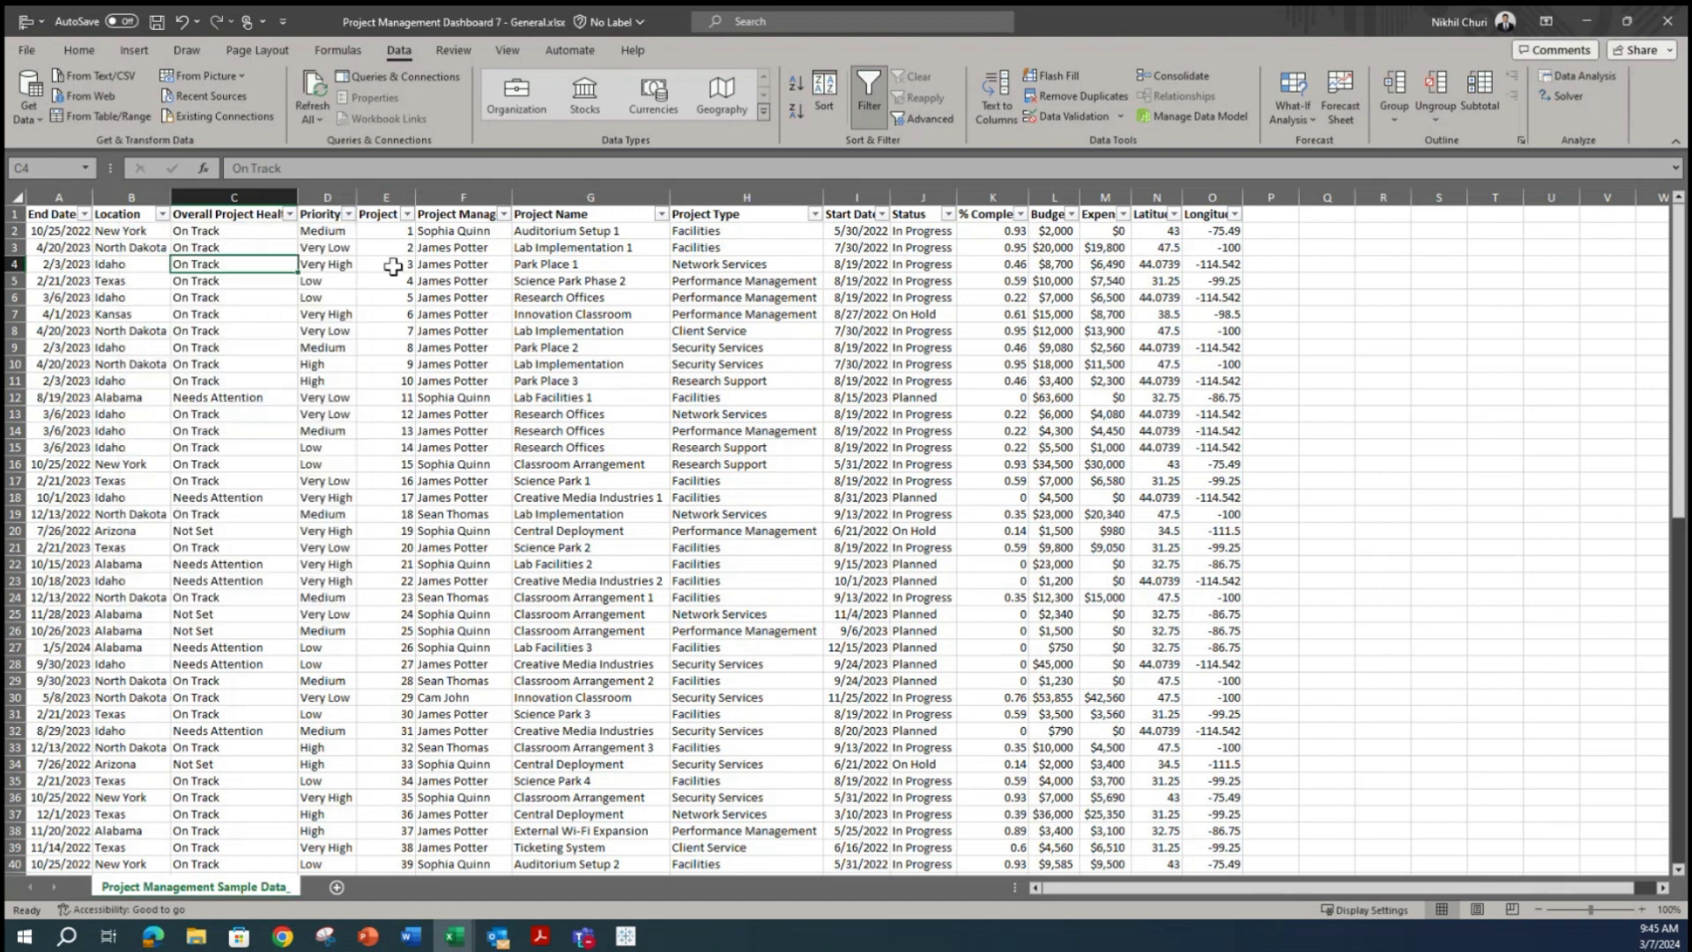
Review the Project ID filter values through to the end and check them against the last data row of the sheet.
{"action": "left_click", "coordinate": [407, 214]}
{"action": "left_click_drag", "start_coordinate": [396, 455], "coordinate": [407, 564]}
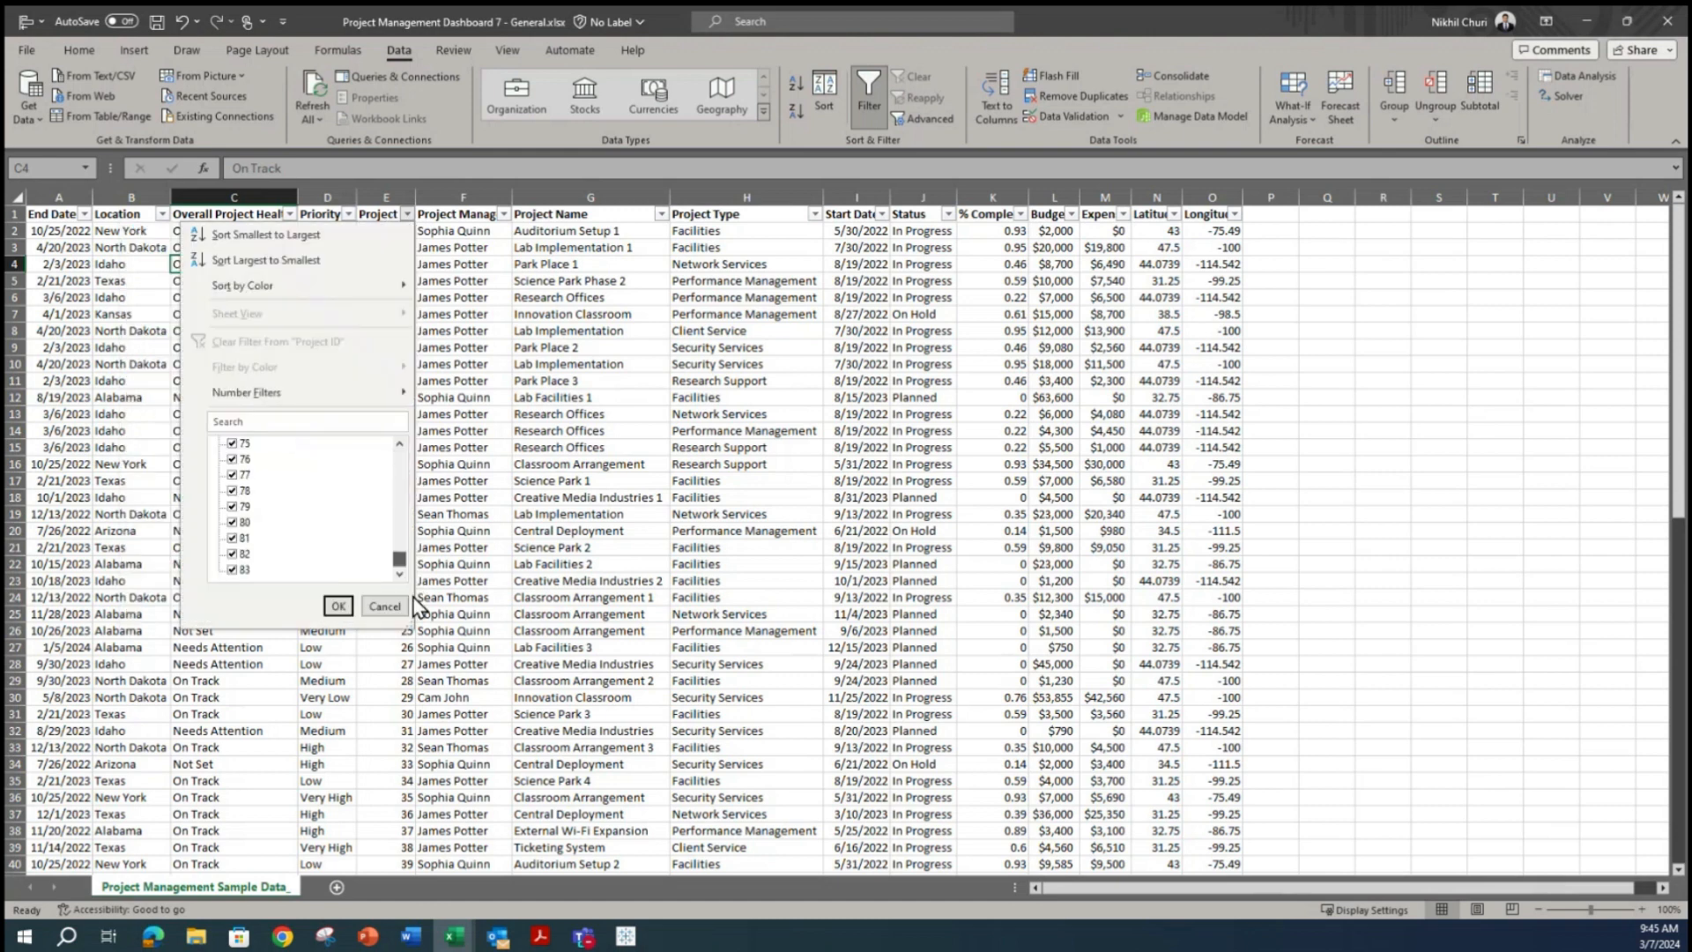
{"action": "left_click", "coordinate": [339, 607]}
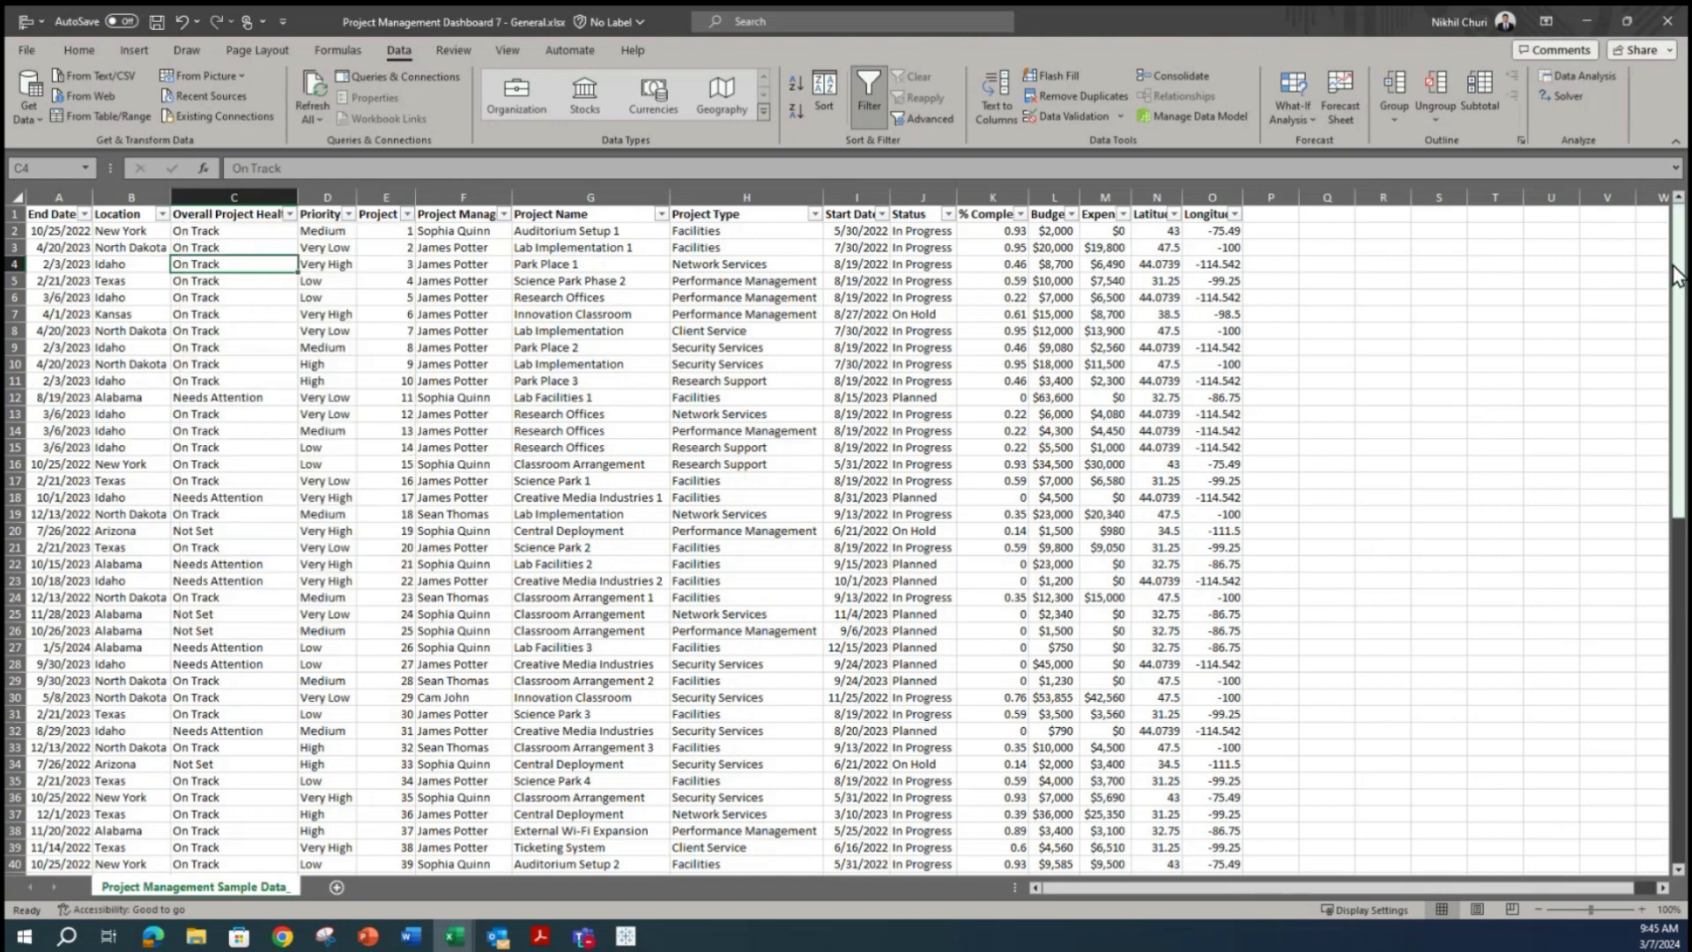
{"action": "left_click_drag", "start_coordinate": [1682, 276], "coordinate": [1681, 623]}
{"action": "scroll", "coordinate": [87, 770], "scroll_direction": "down", "scroll_amount": 3}
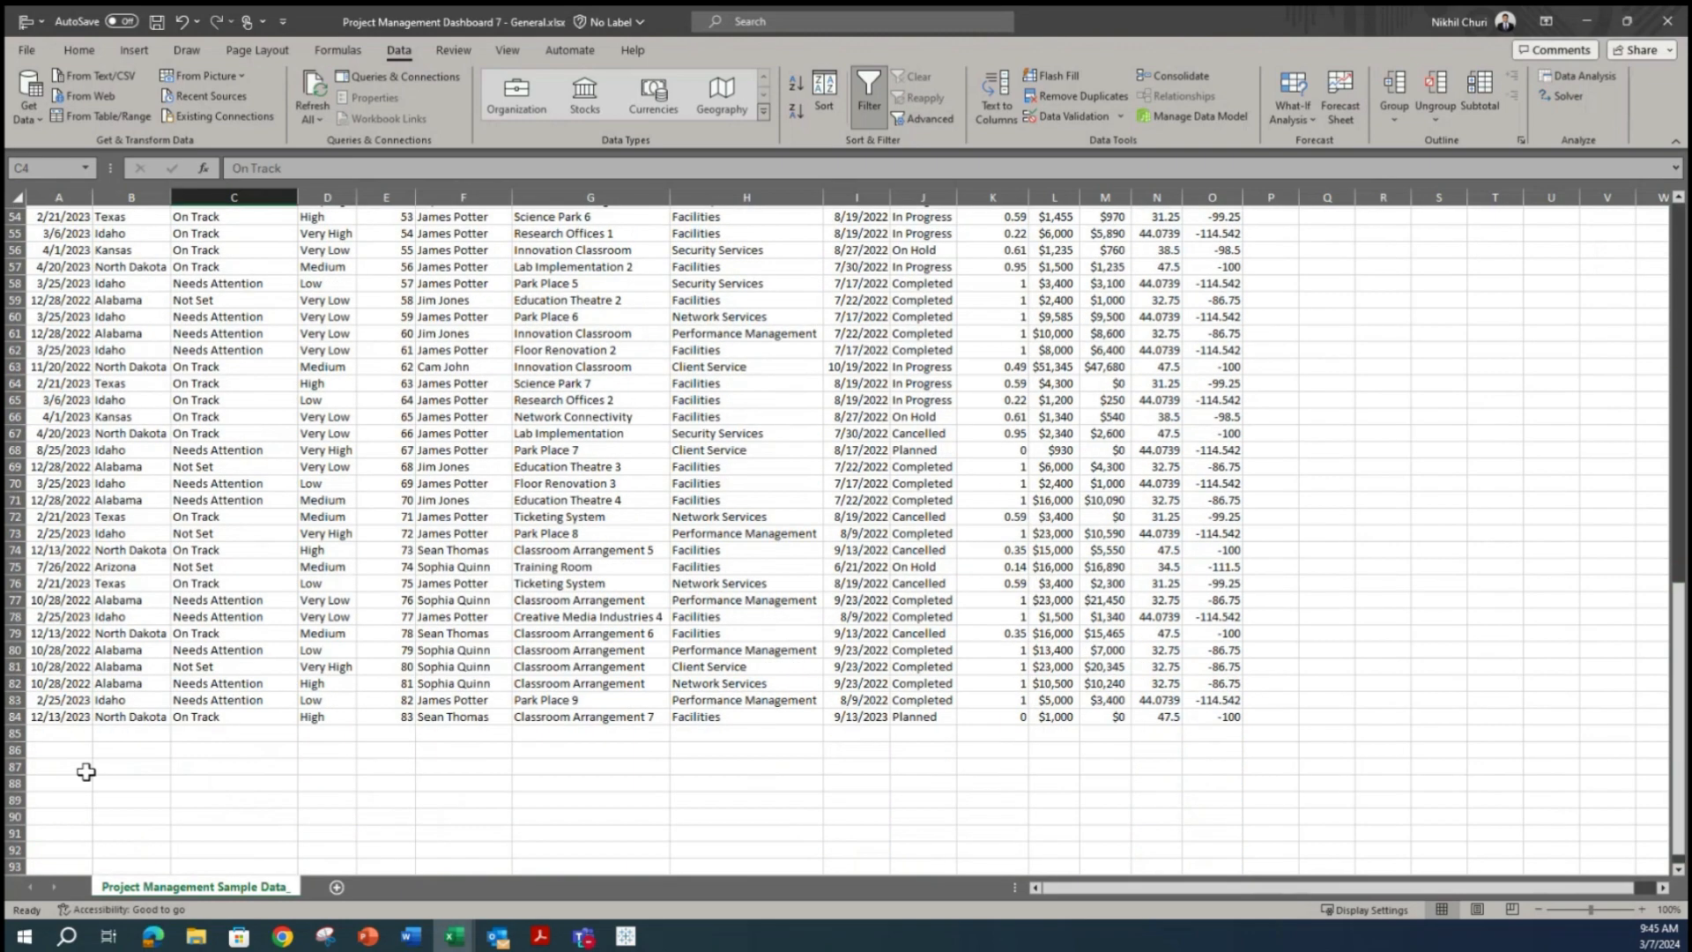
{"action": "left_click", "coordinate": [15, 716]}
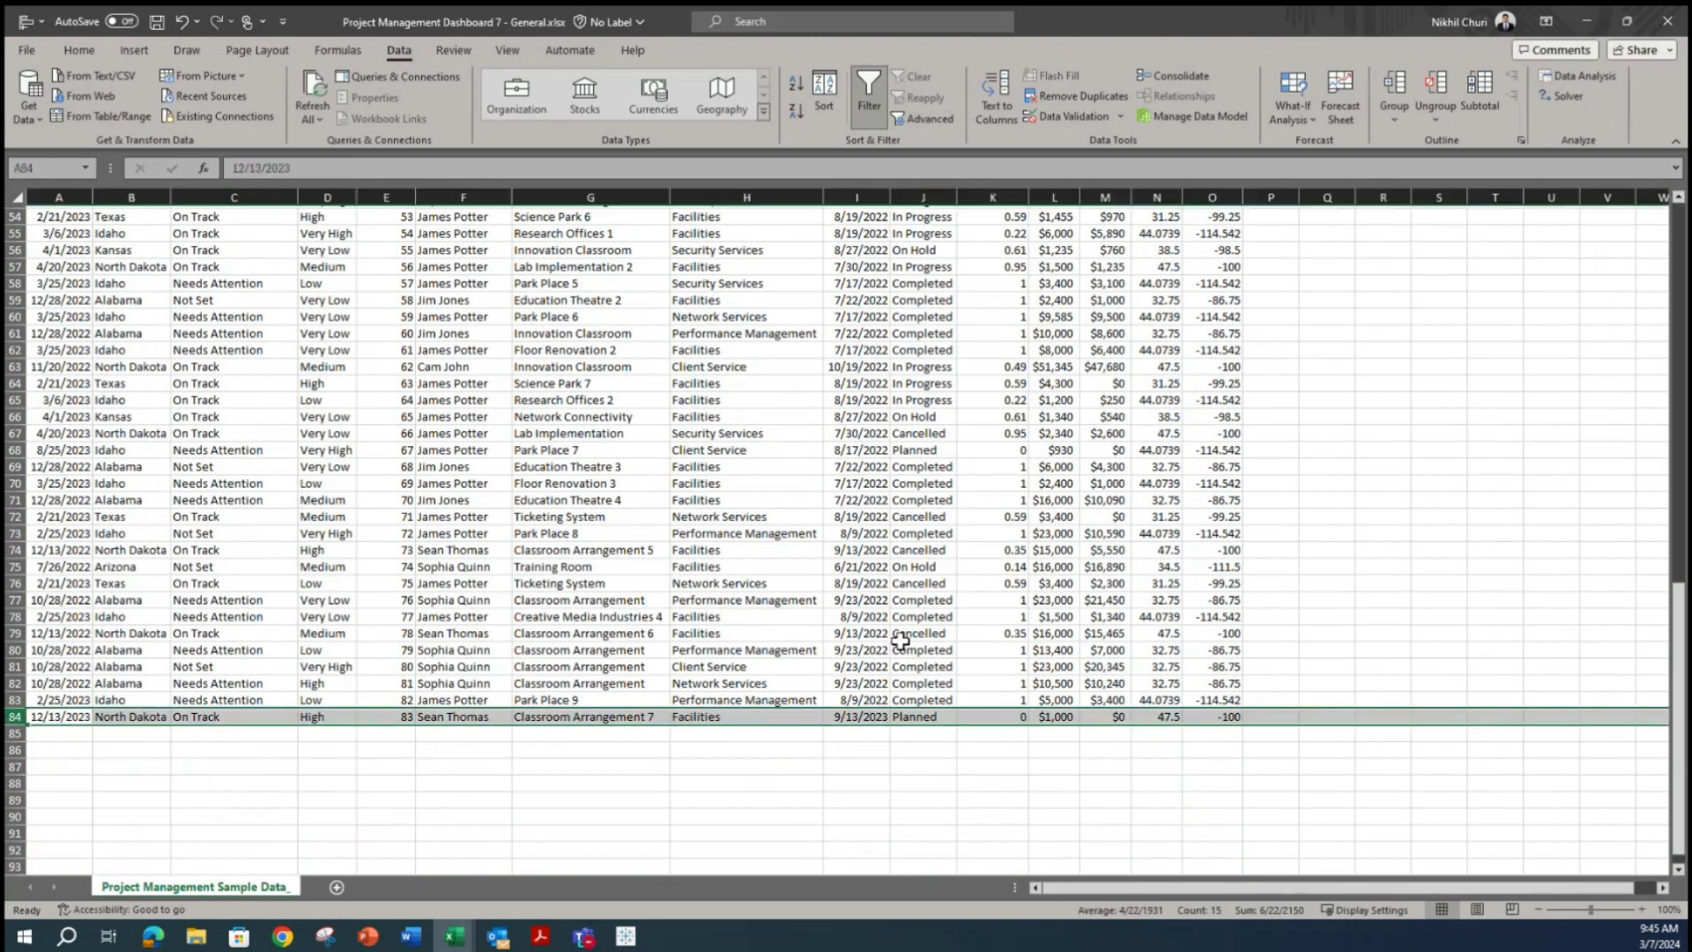
{"action": "scroll", "coordinate": [1389, 427], "scroll_direction": "up", "scroll_amount": 18}
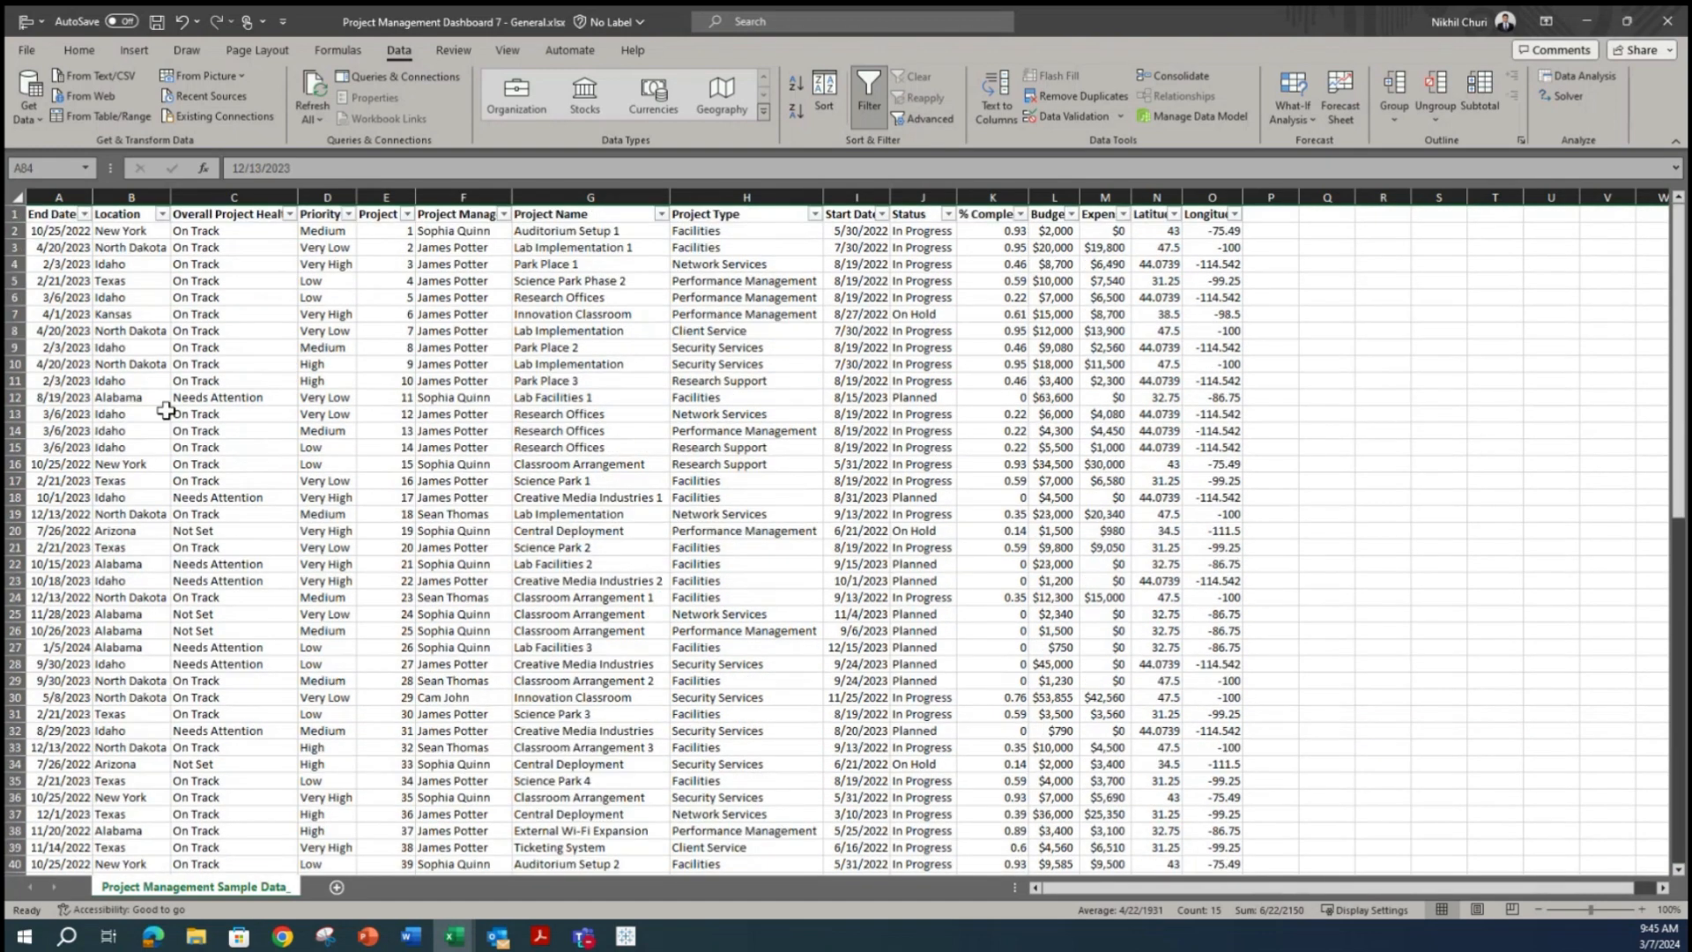
Review the values listed in the Project Manager and Project Name filters, keeping all of them selected.
{"action": "left_click", "coordinate": [327, 314]}
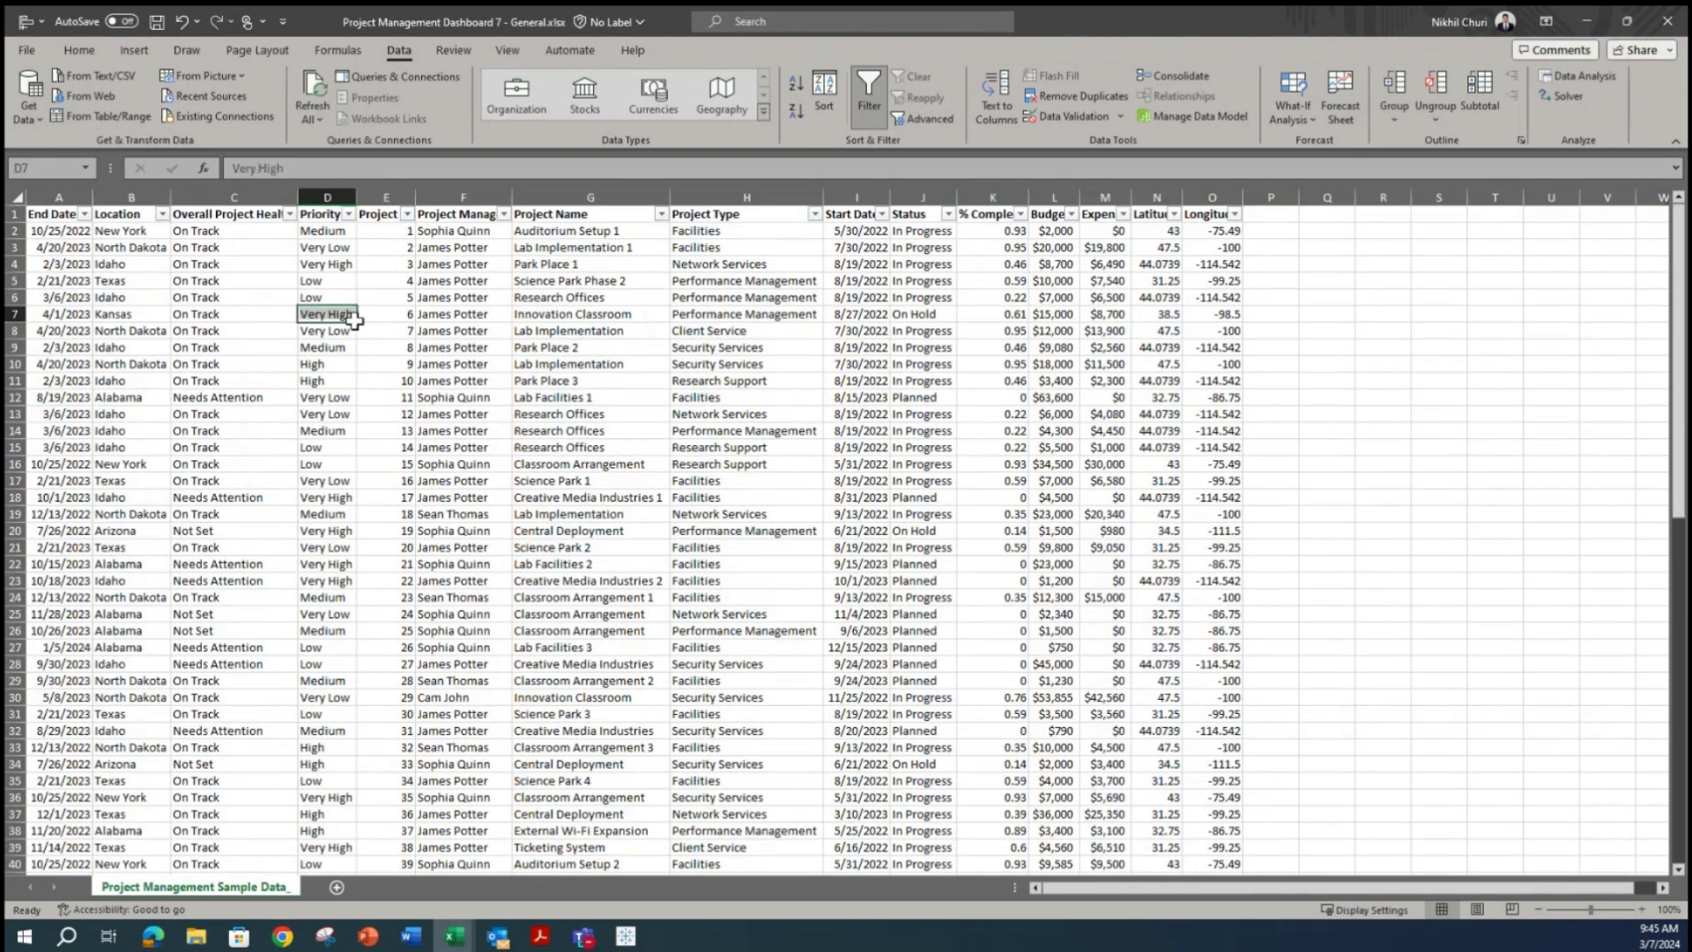
{"action": "left_click", "coordinate": [502, 214]}
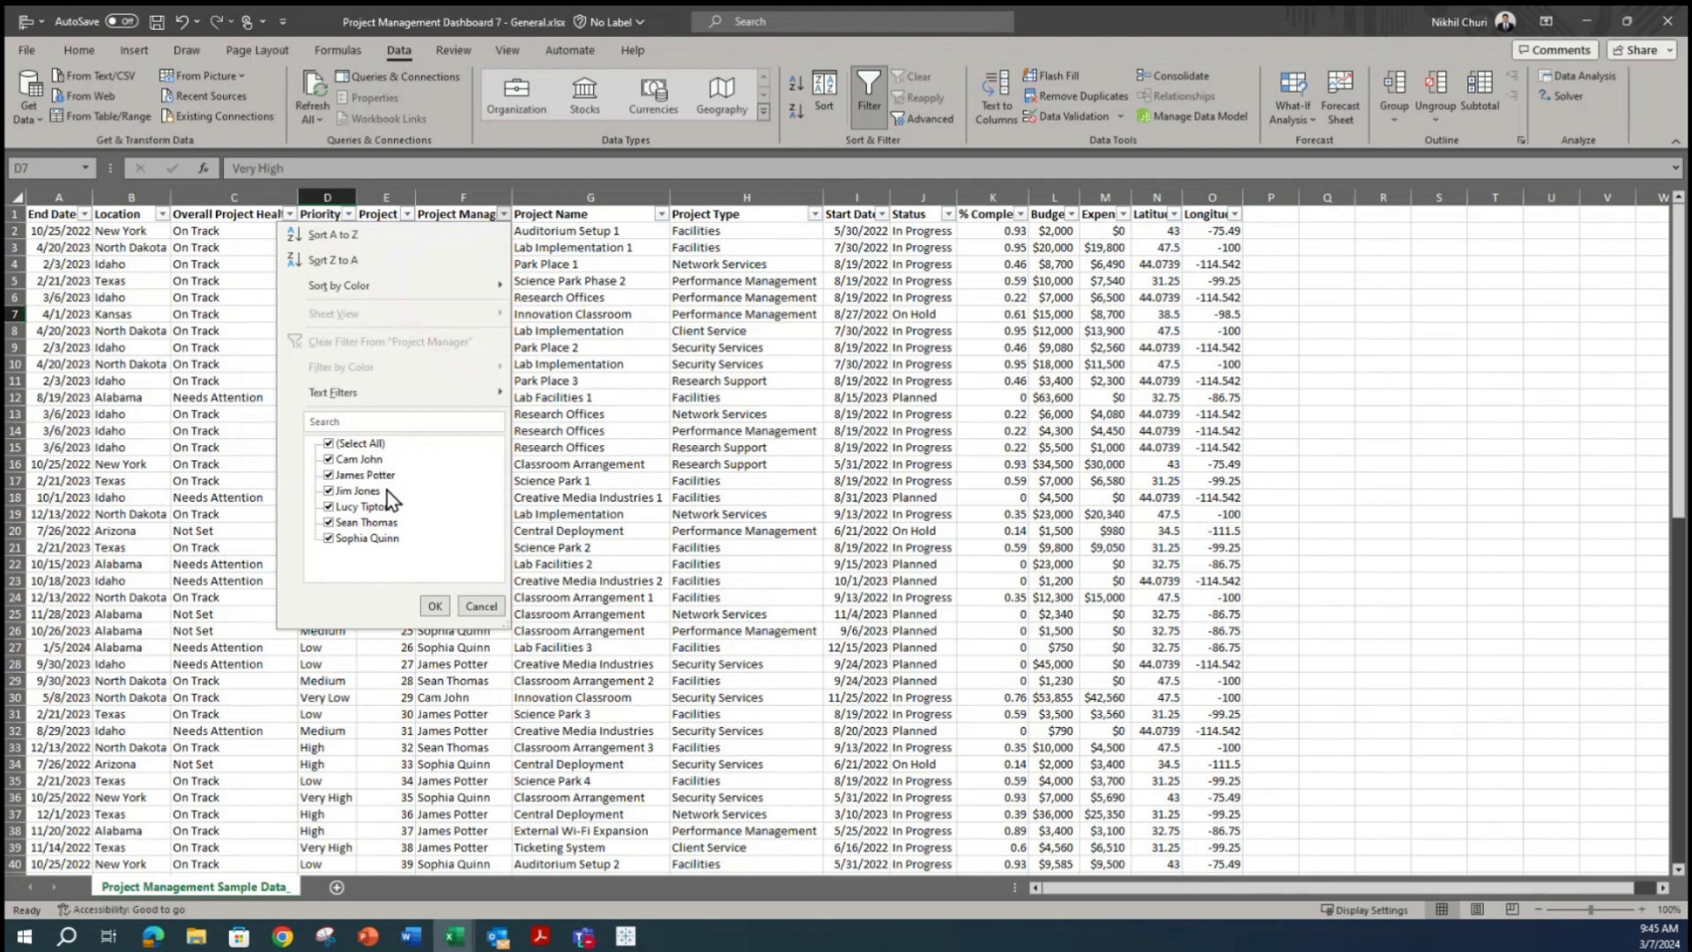
{"action": "left_click", "coordinate": [435, 606]}
{"action": "left_click", "coordinate": [652, 300]}
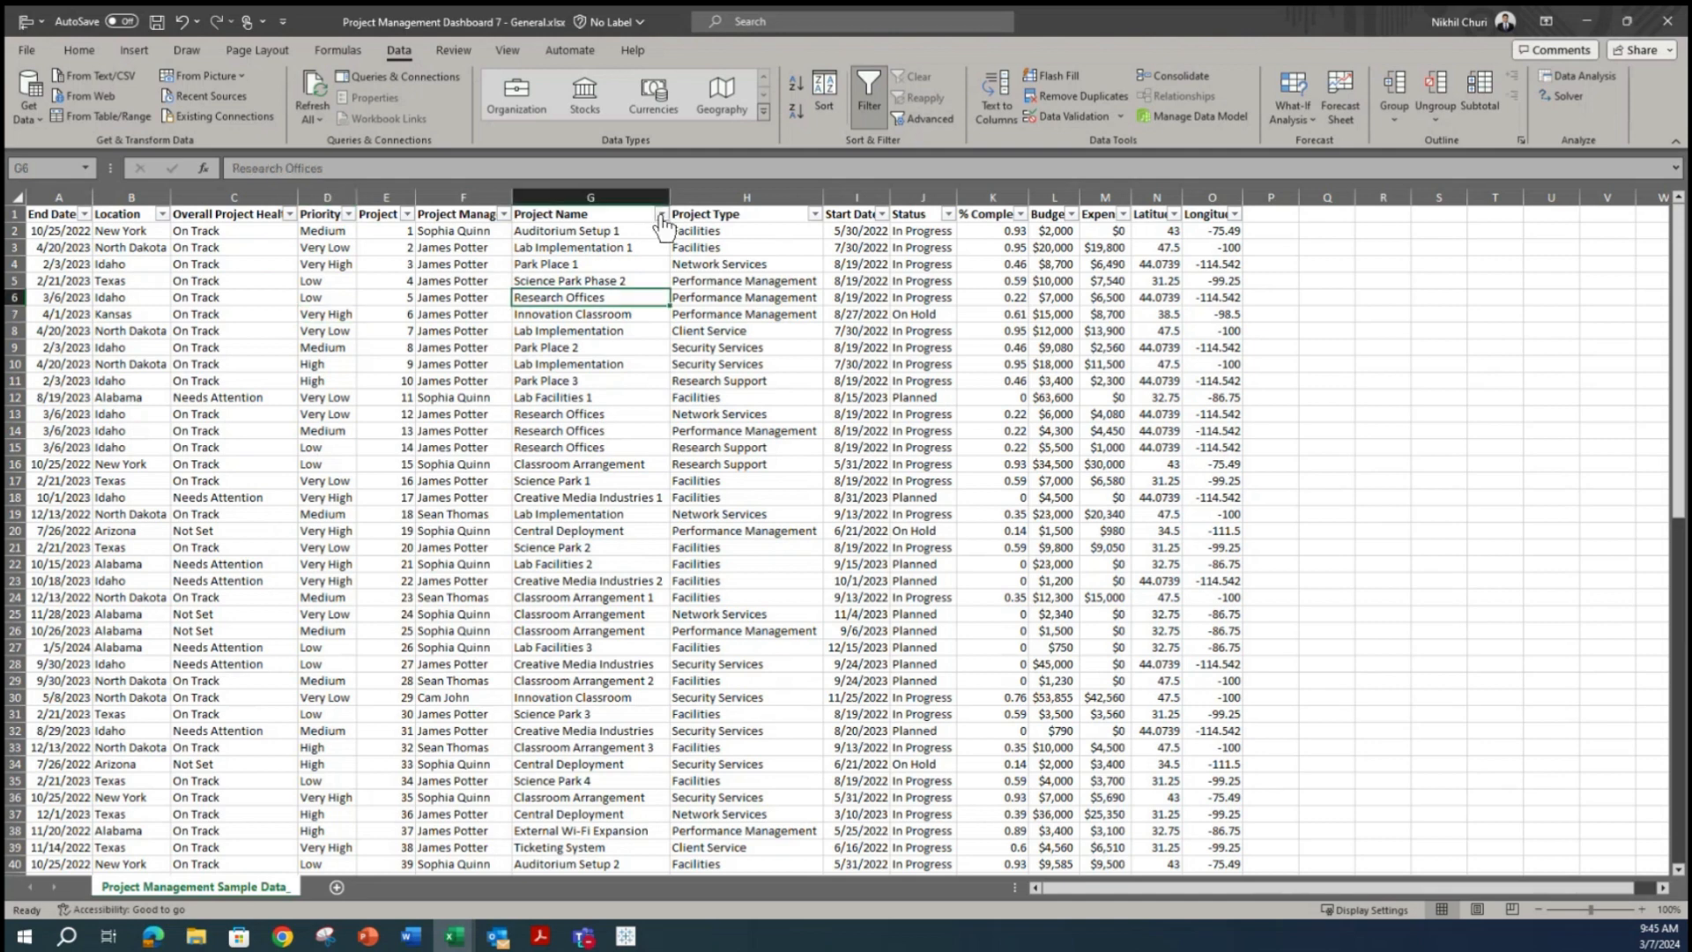
{"action": "left_click", "coordinate": [661, 216]}
{"action": "scroll", "coordinate": [592, 564], "scroll_direction": "down", "scroll_amount": 10}
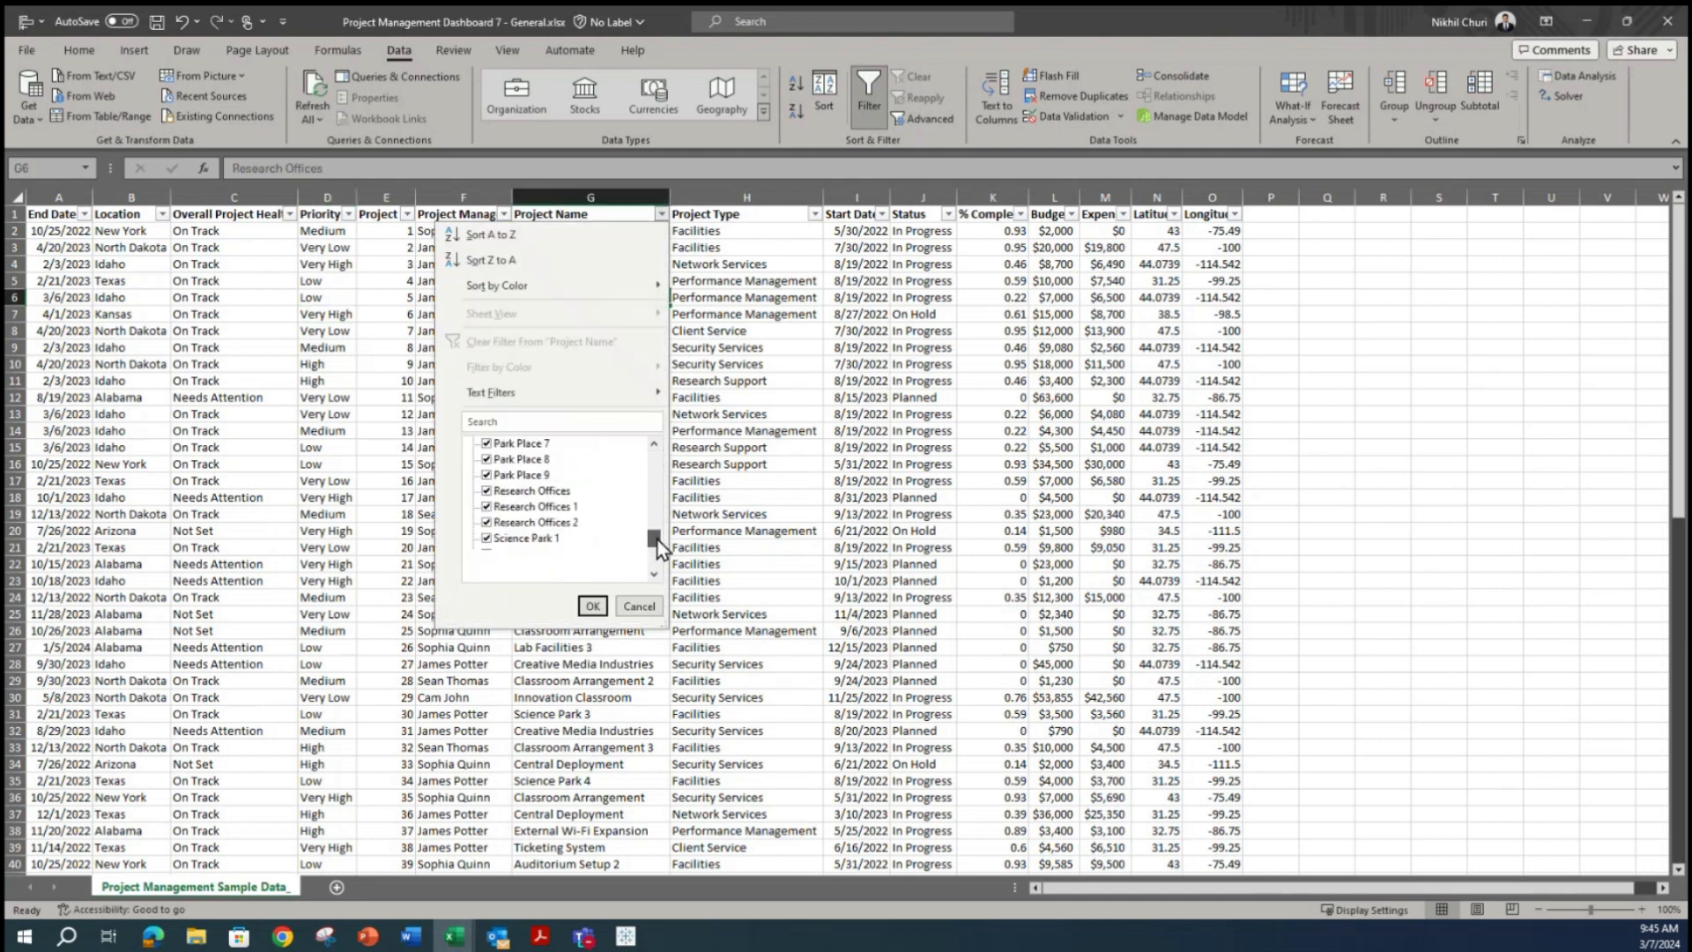
{"action": "left_click", "coordinate": [592, 606]}
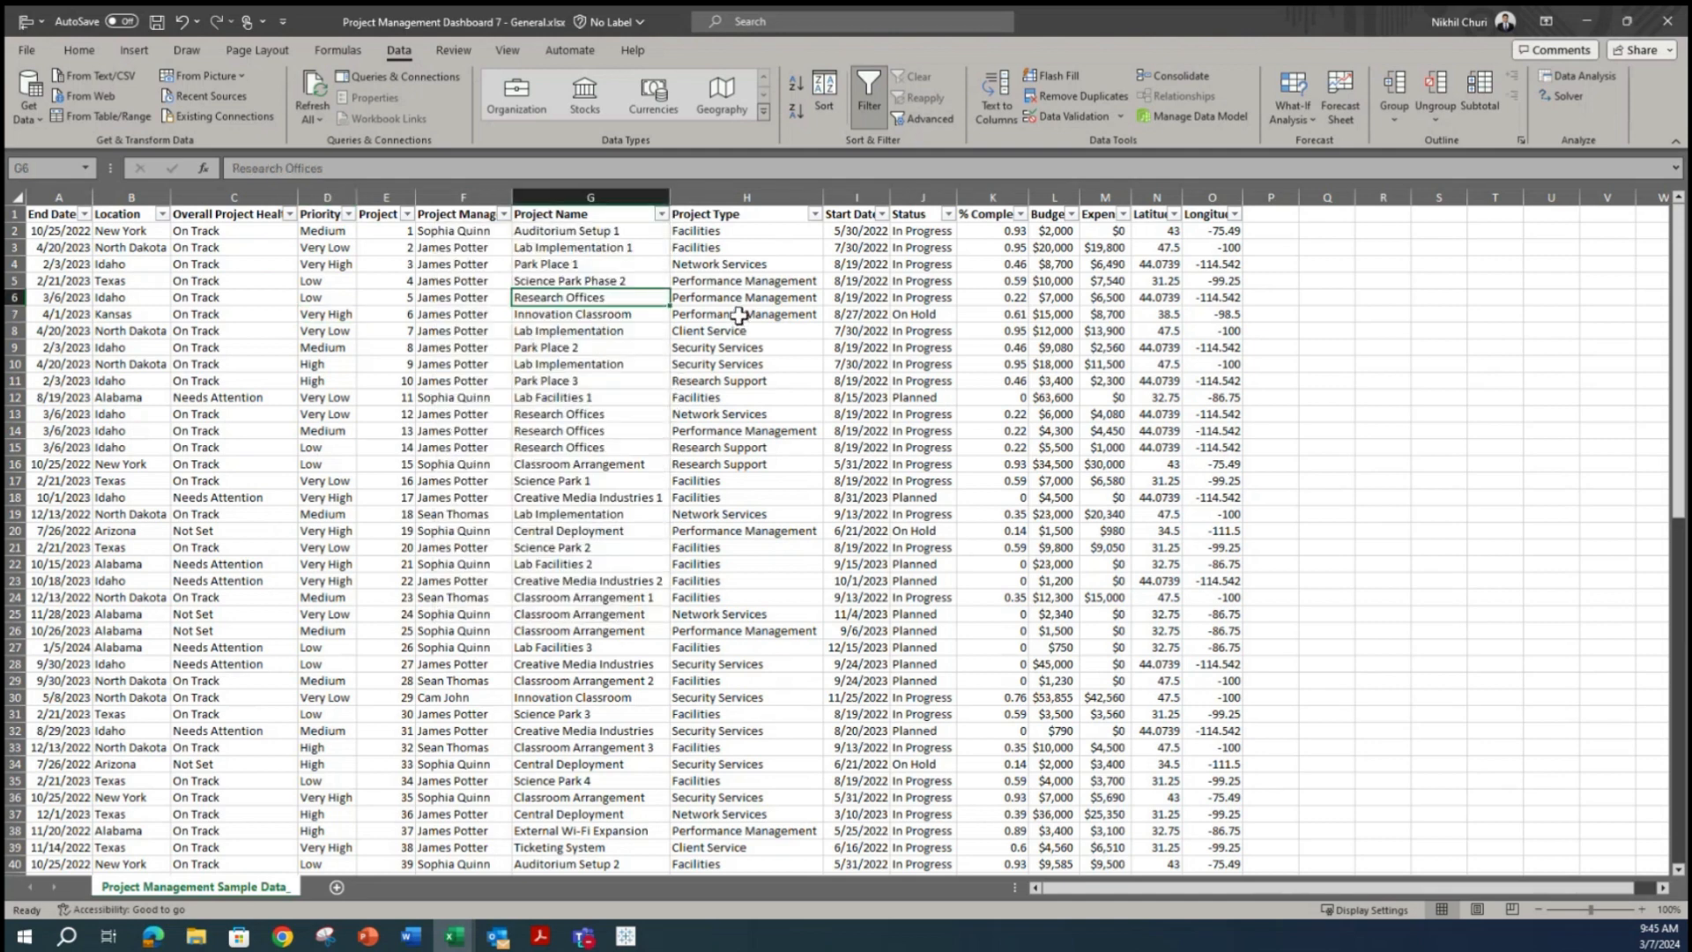
Review the categories in the Project Type filter and the years in the Start Date filter, keeping all values selected.
{"action": "left_click", "coordinate": [745, 297]}
{"action": "left_click", "coordinate": [814, 214]}
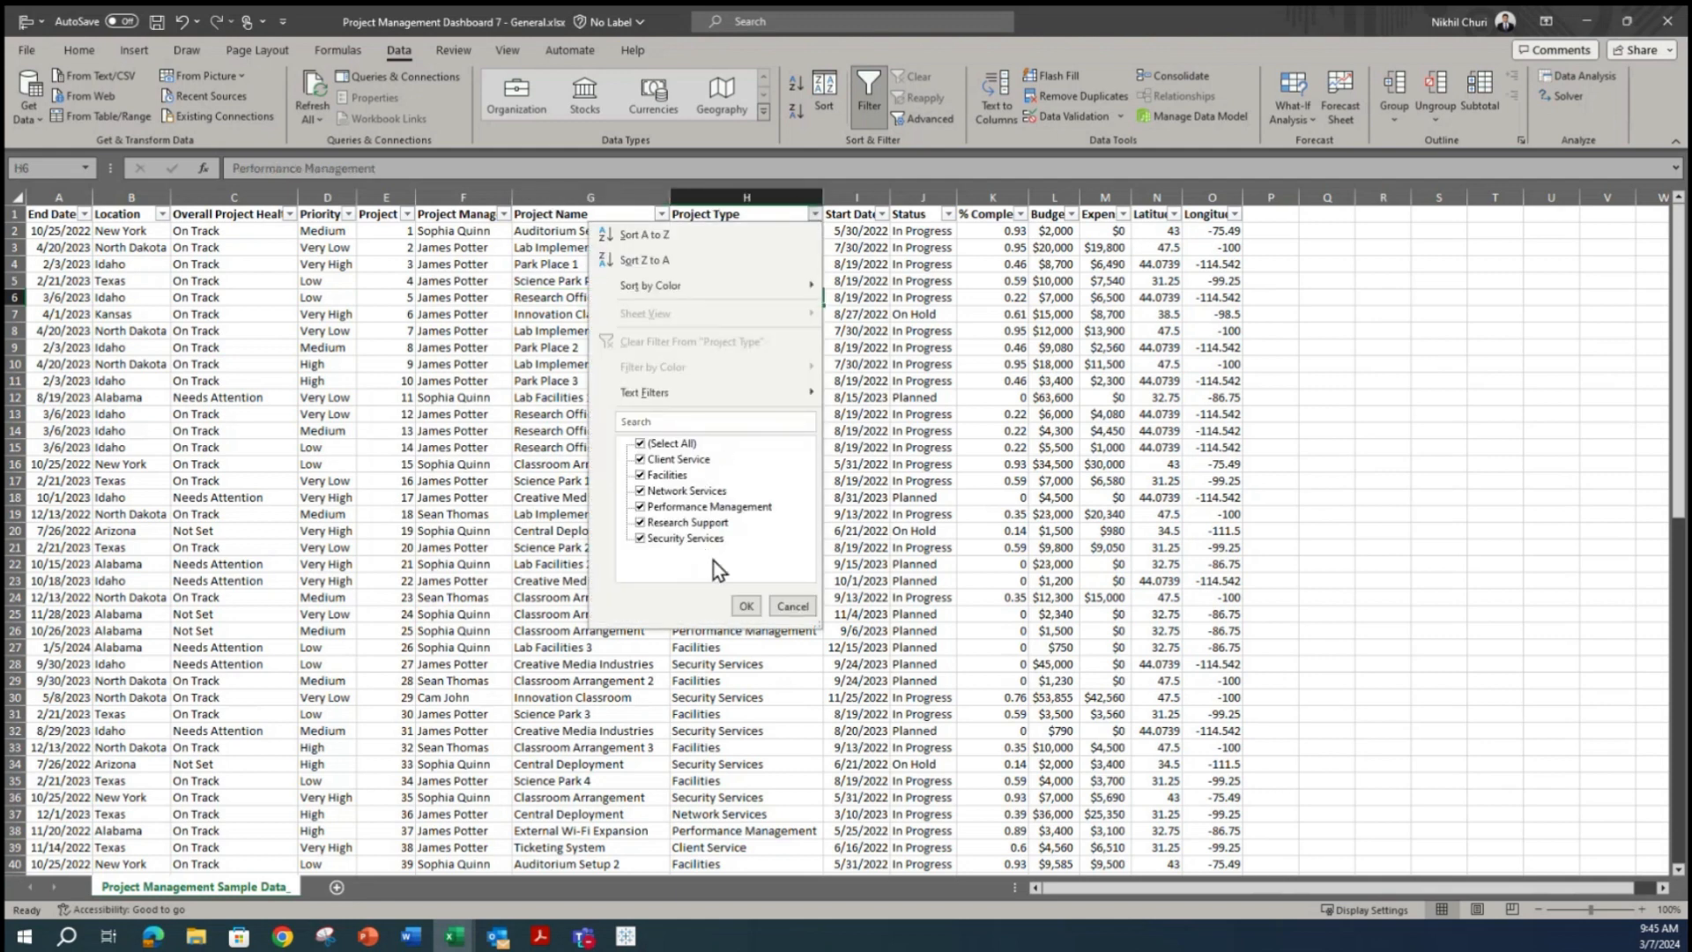
{"action": "left_click", "coordinate": [750, 608]}
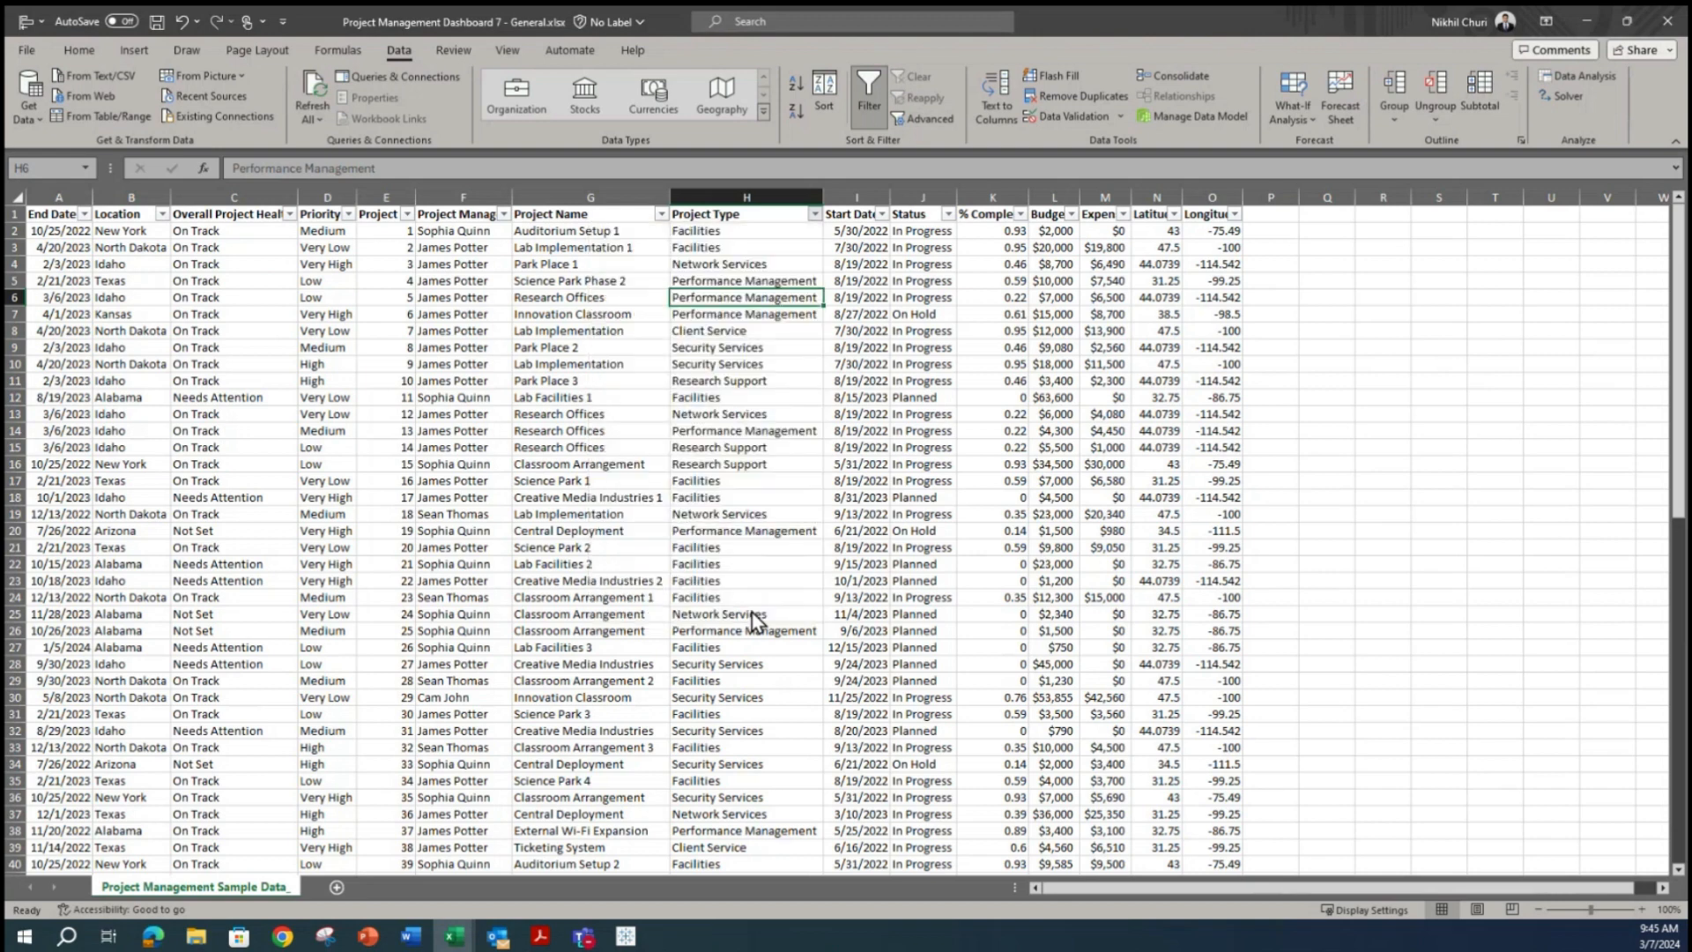
{"action": "left_click", "coordinate": [881, 214]}
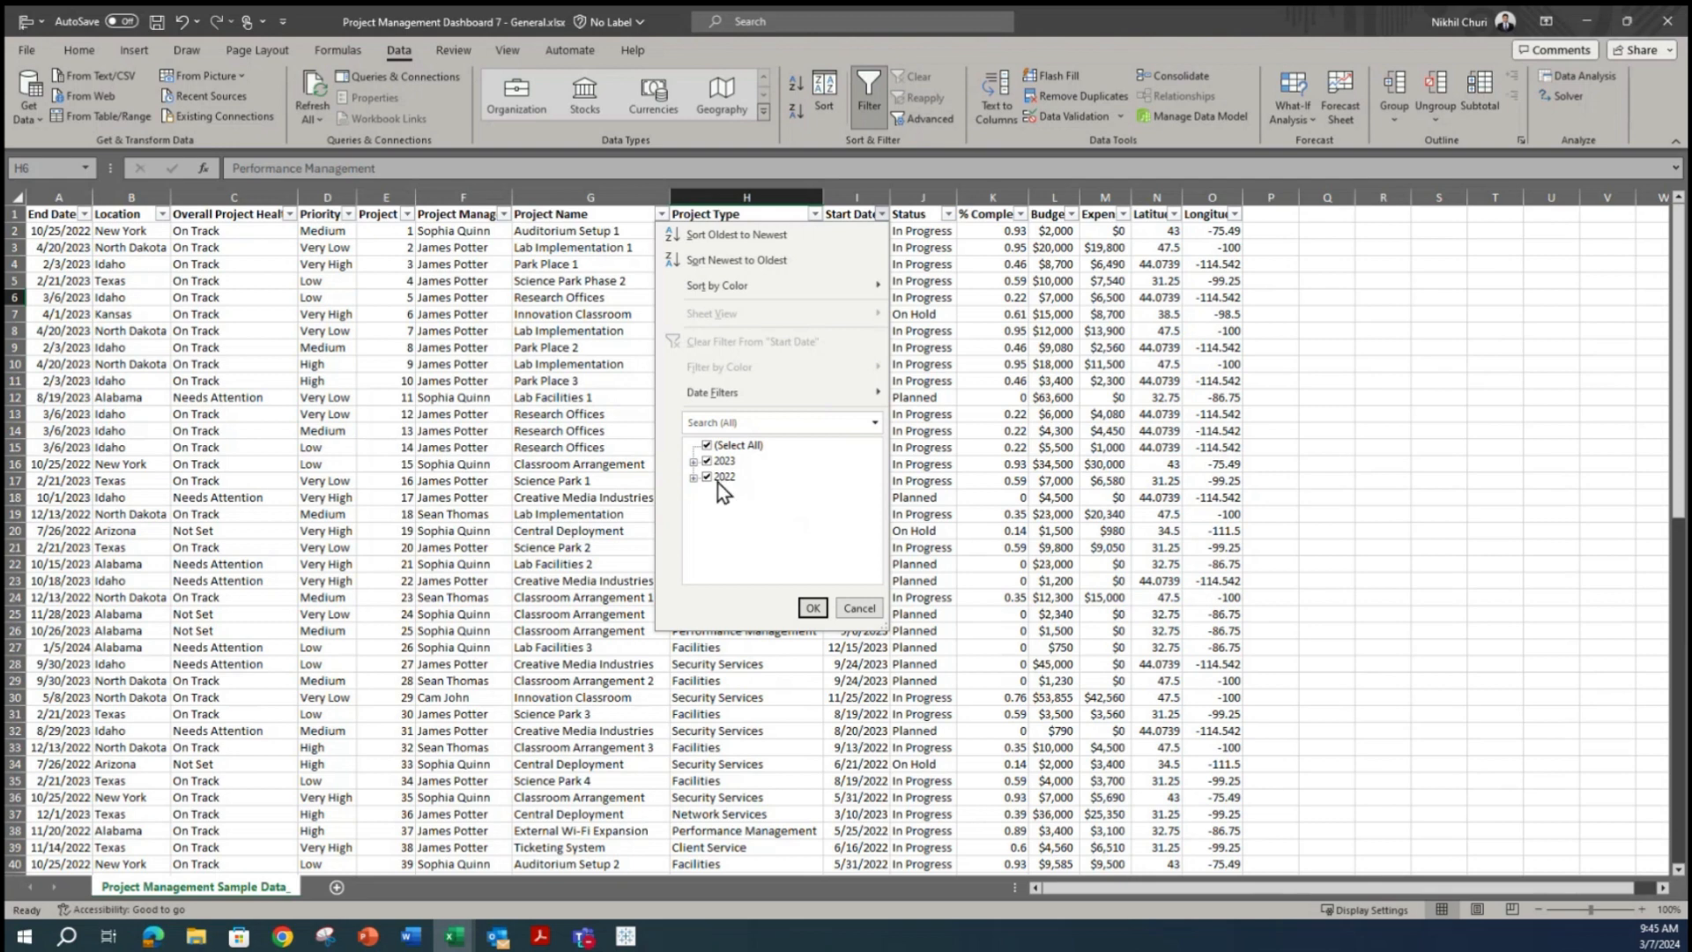
{"action": "left_click", "coordinate": [818, 608]}
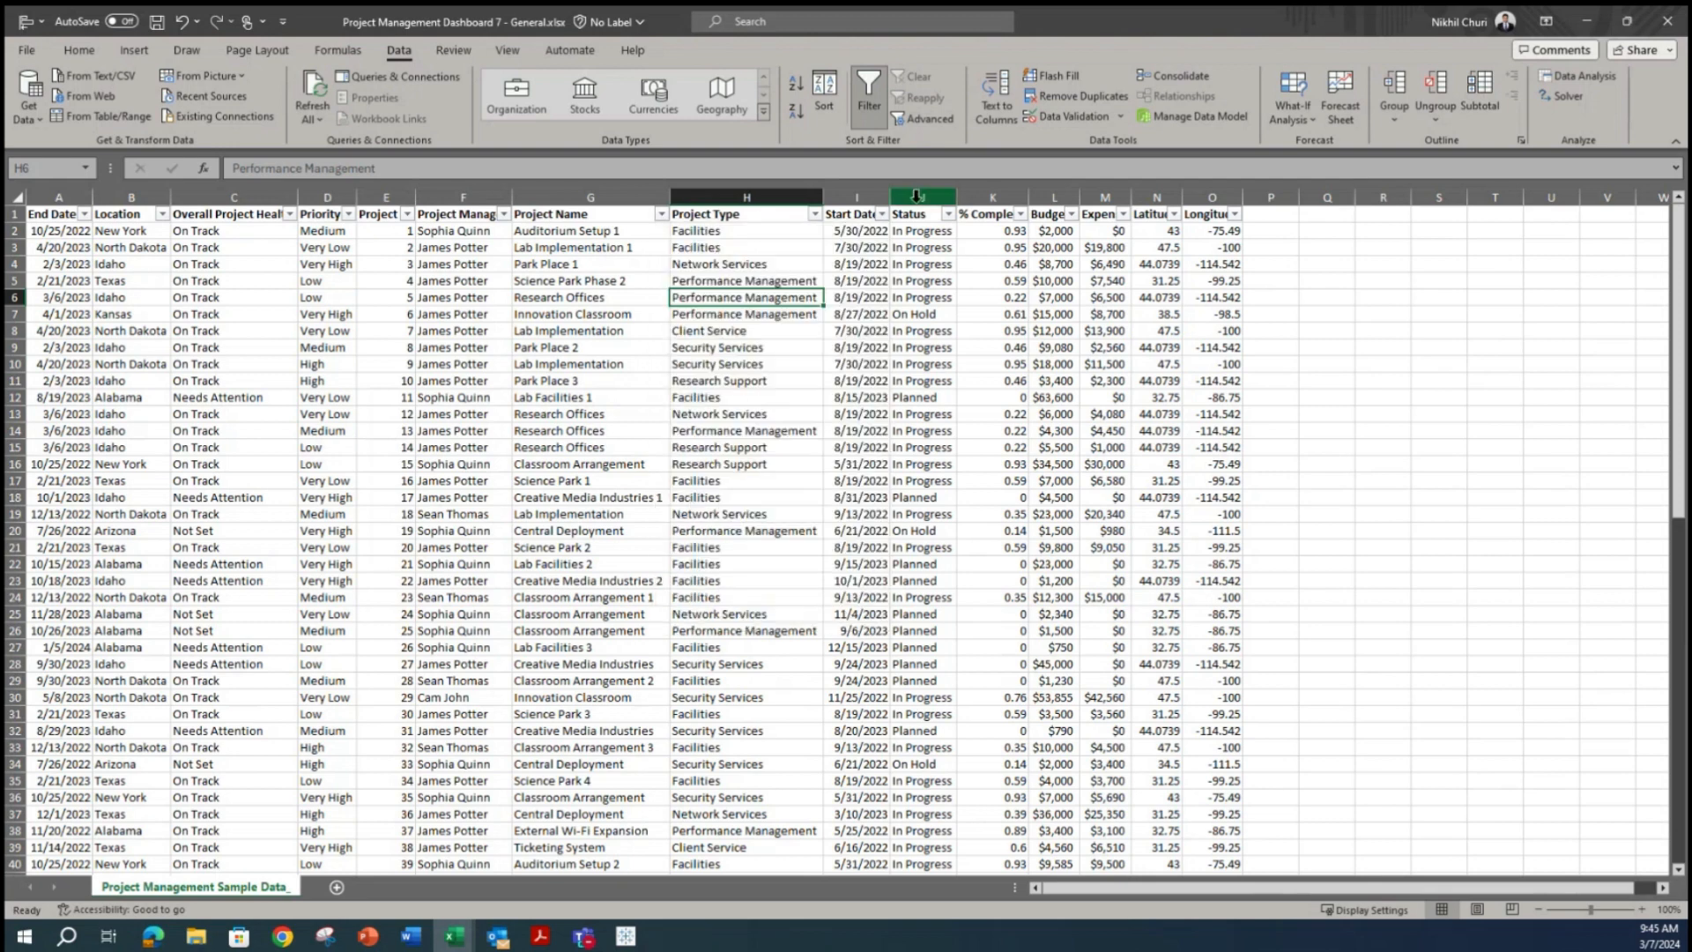
Review the Status filter options and the full range of % Complete filter values, keeping all of them selected.
{"action": "left_click", "coordinate": [947, 231]}
{"action": "left_click", "coordinate": [947, 215]}
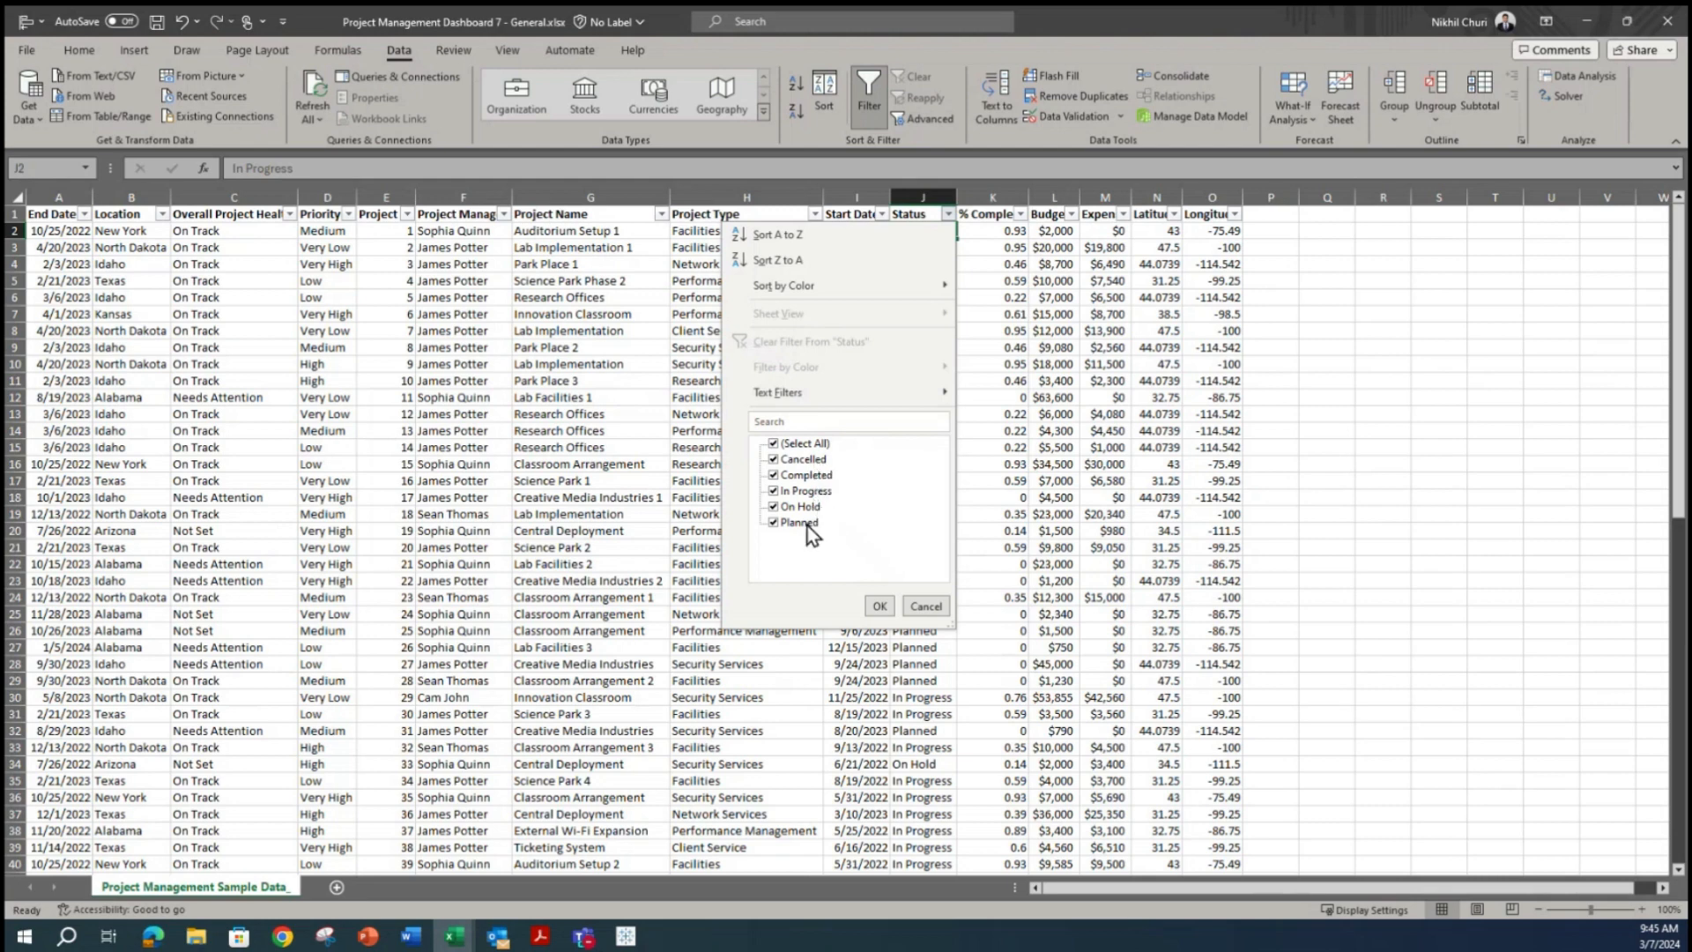
{"action": "left_click", "coordinate": [878, 605]}
{"action": "left_click", "coordinate": [1021, 214]}
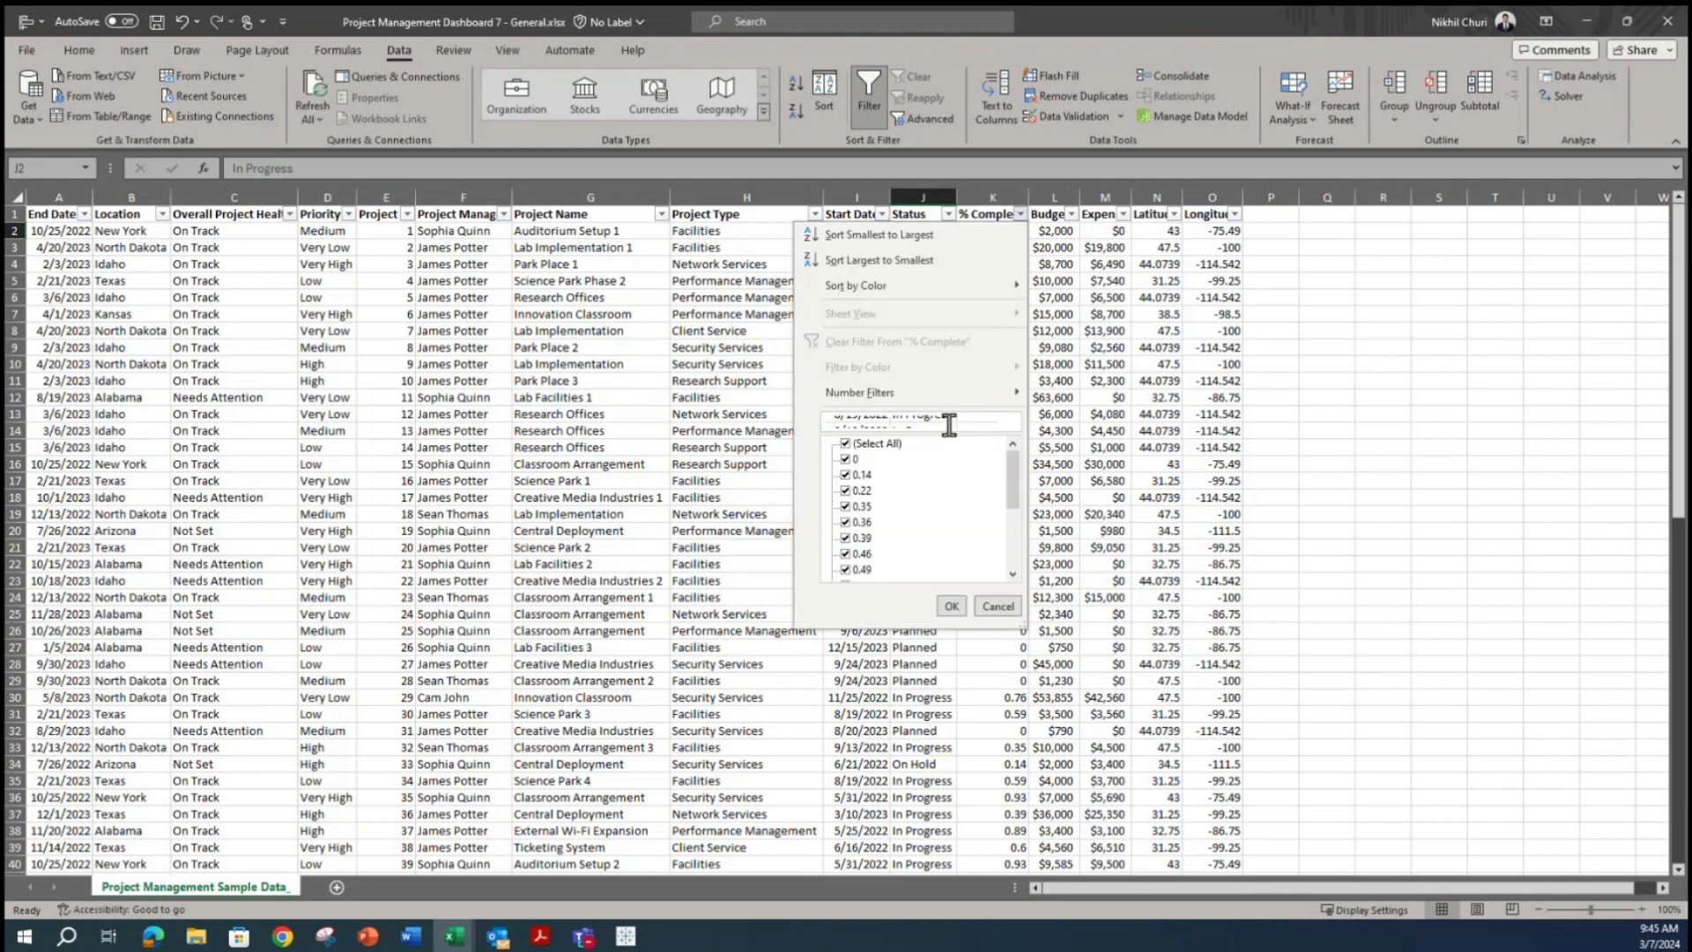
{"action": "left_click_drag", "start_coordinate": [1015, 469], "coordinate": [1017, 594]}
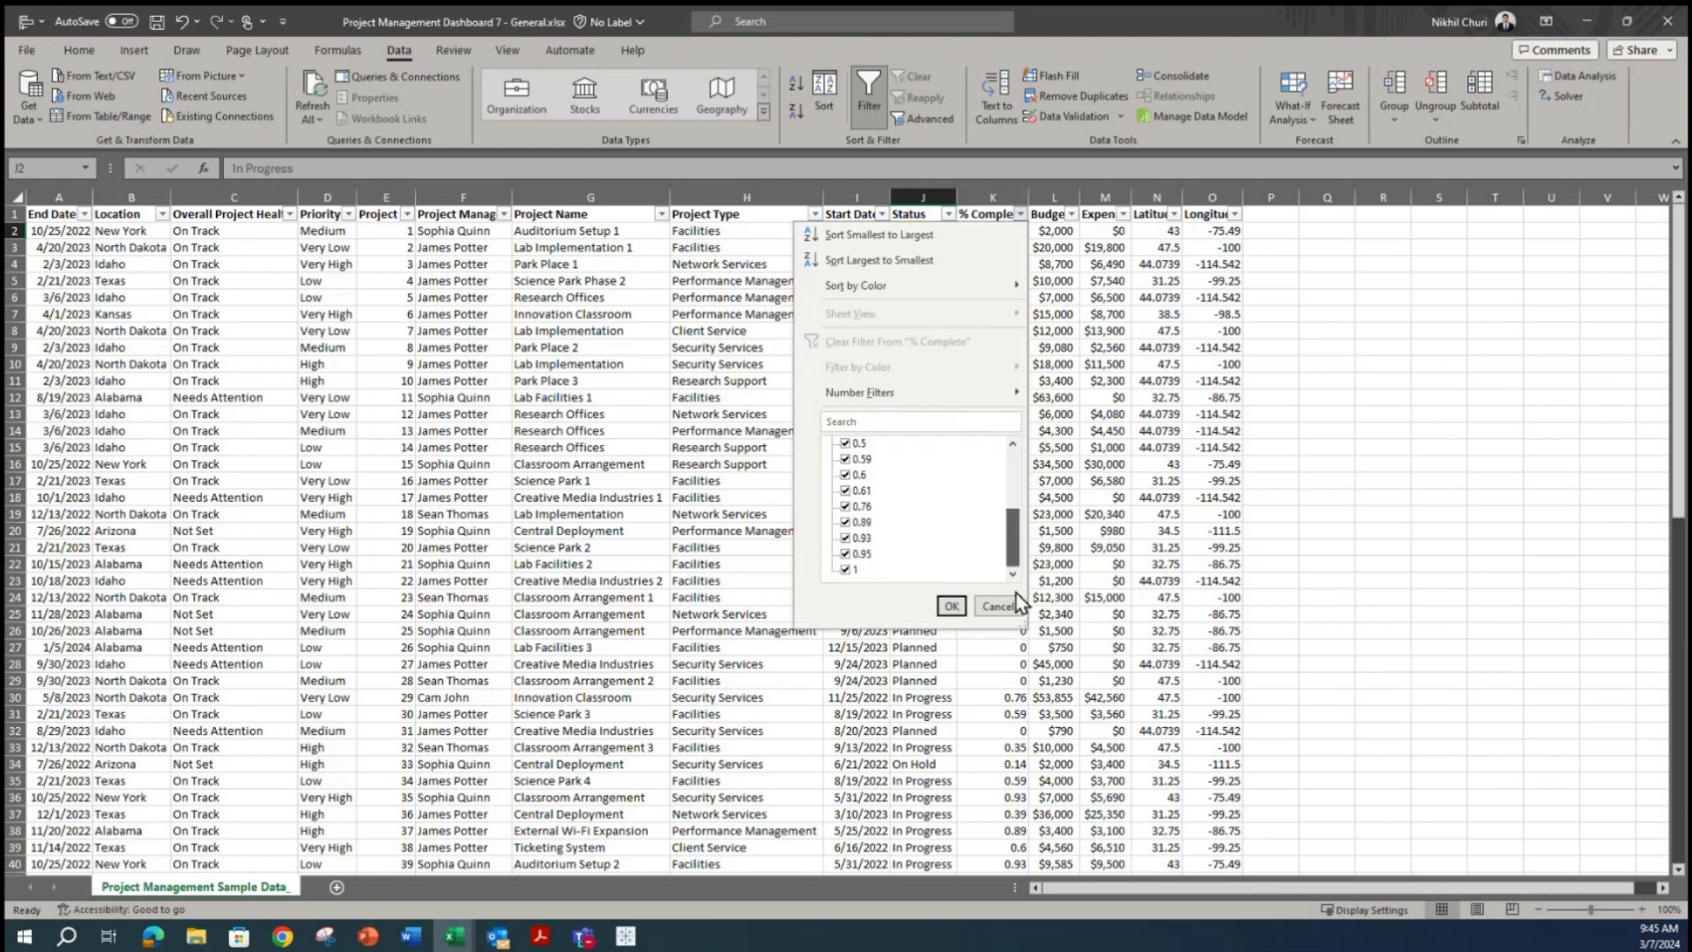
{"action": "left_click_drag", "start_coordinate": [1020, 550], "coordinate": [1019, 462]}
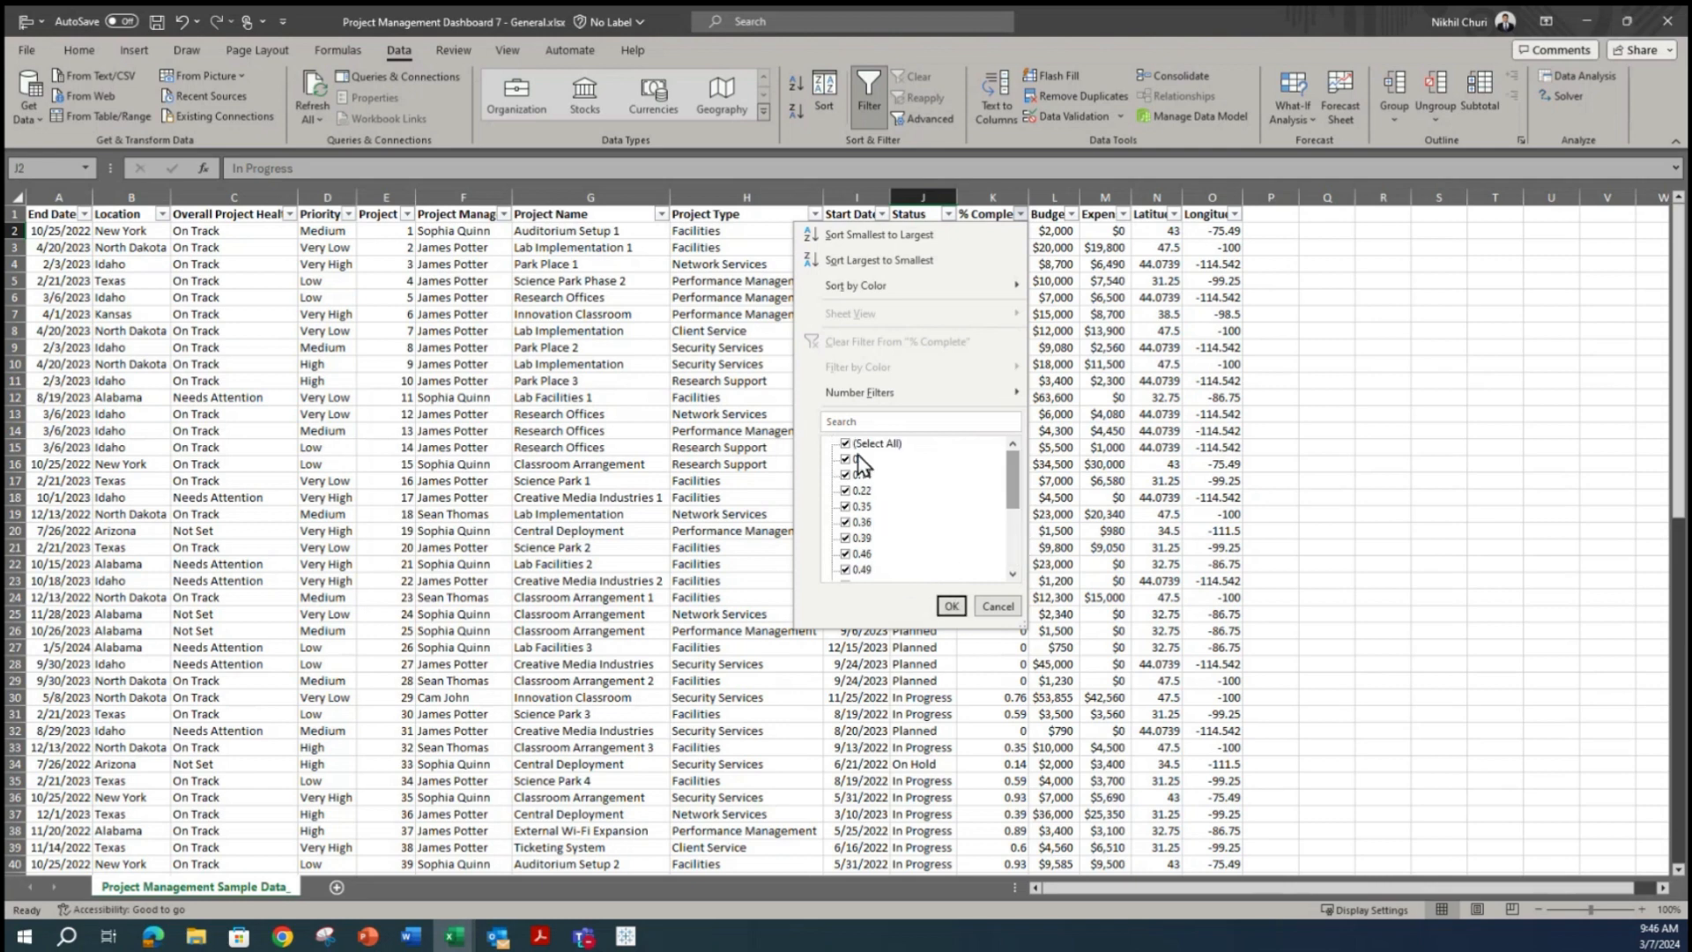
{"action": "left_click", "coordinate": [953, 608]}
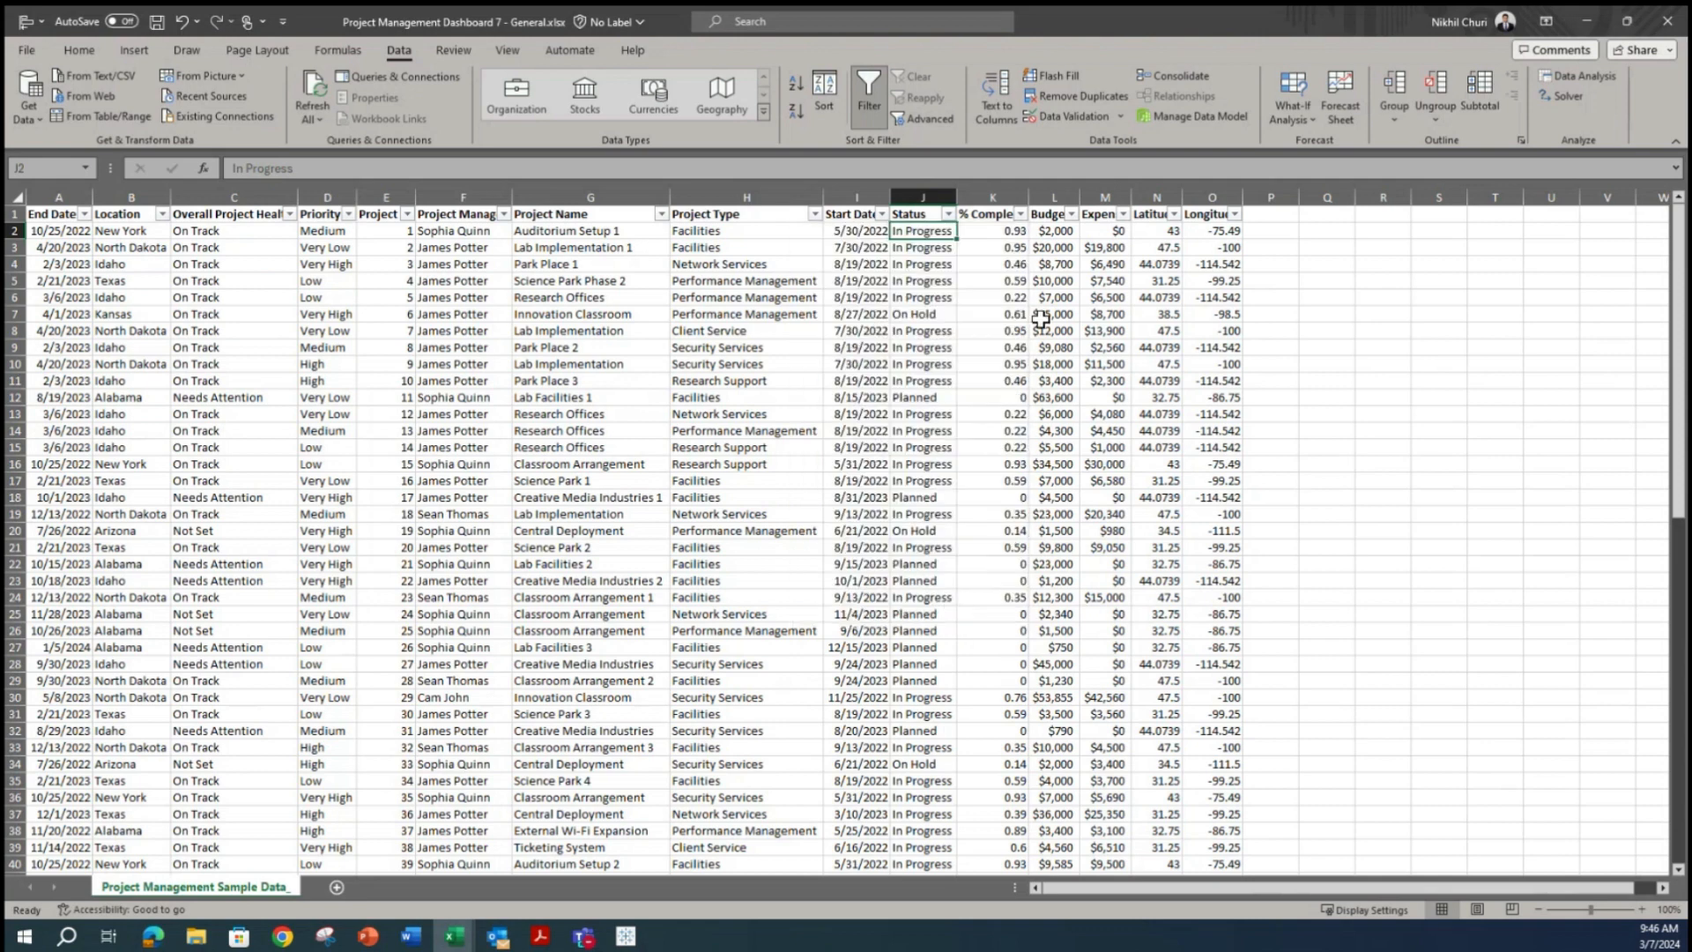
Review the Budget filter's amounts from smallest to largest, keeping every value selected.
{"action": "left_click", "coordinate": [1040, 319]}
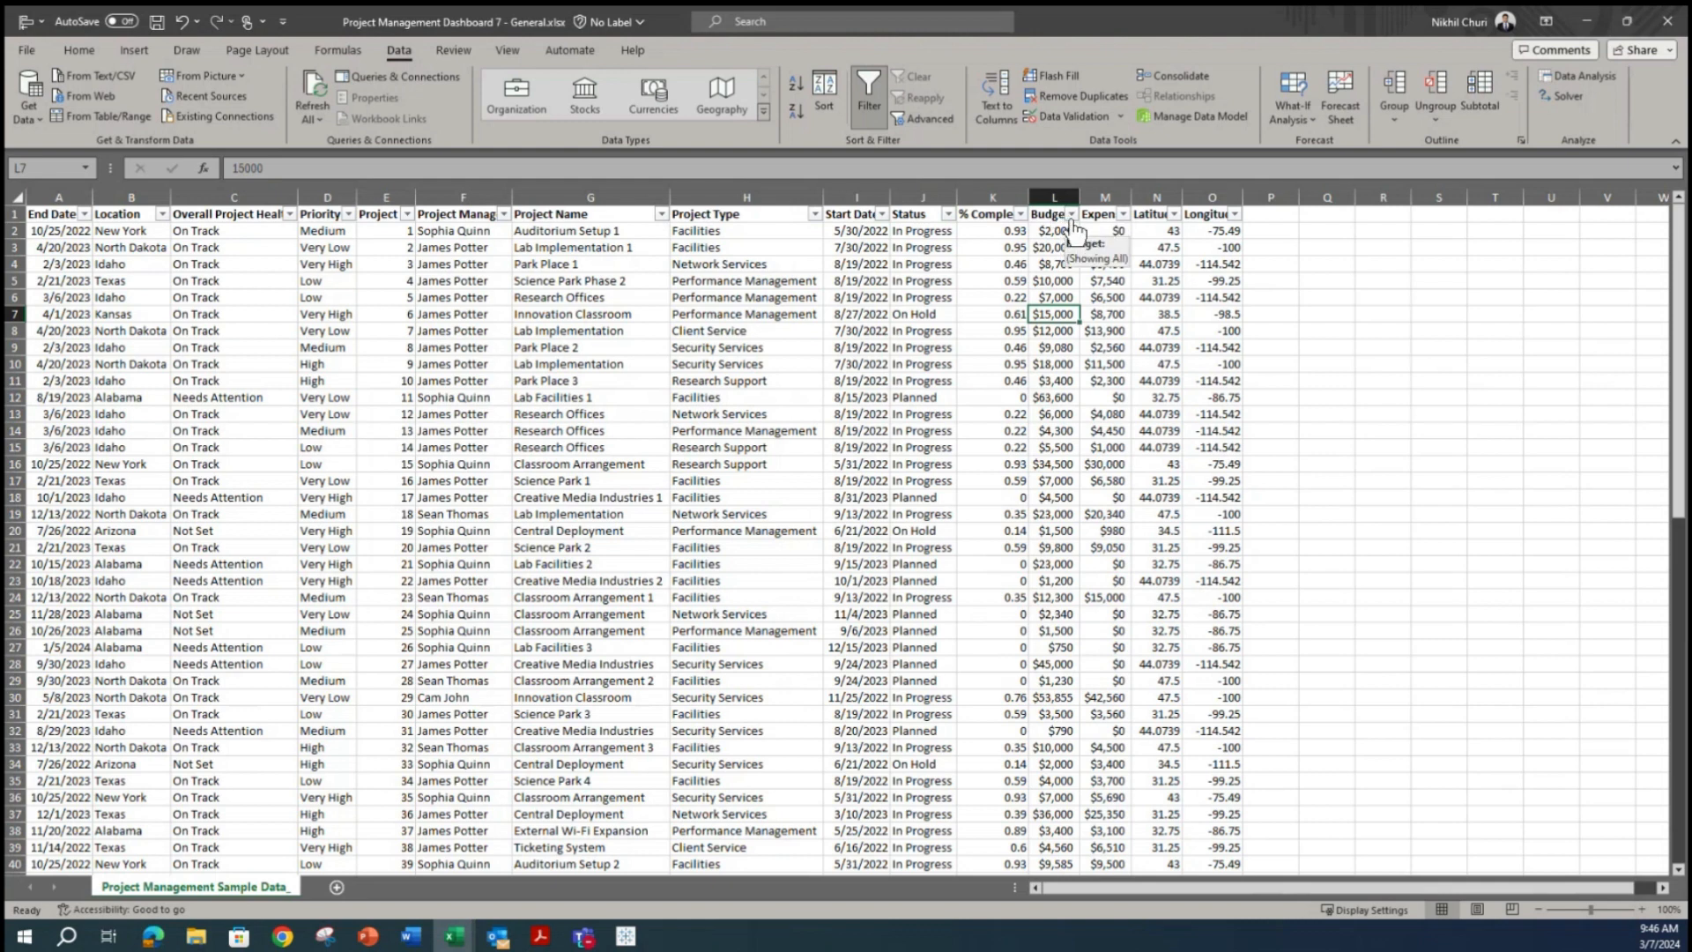
{"action": "left_click", "coordinate": [1070, 215]}
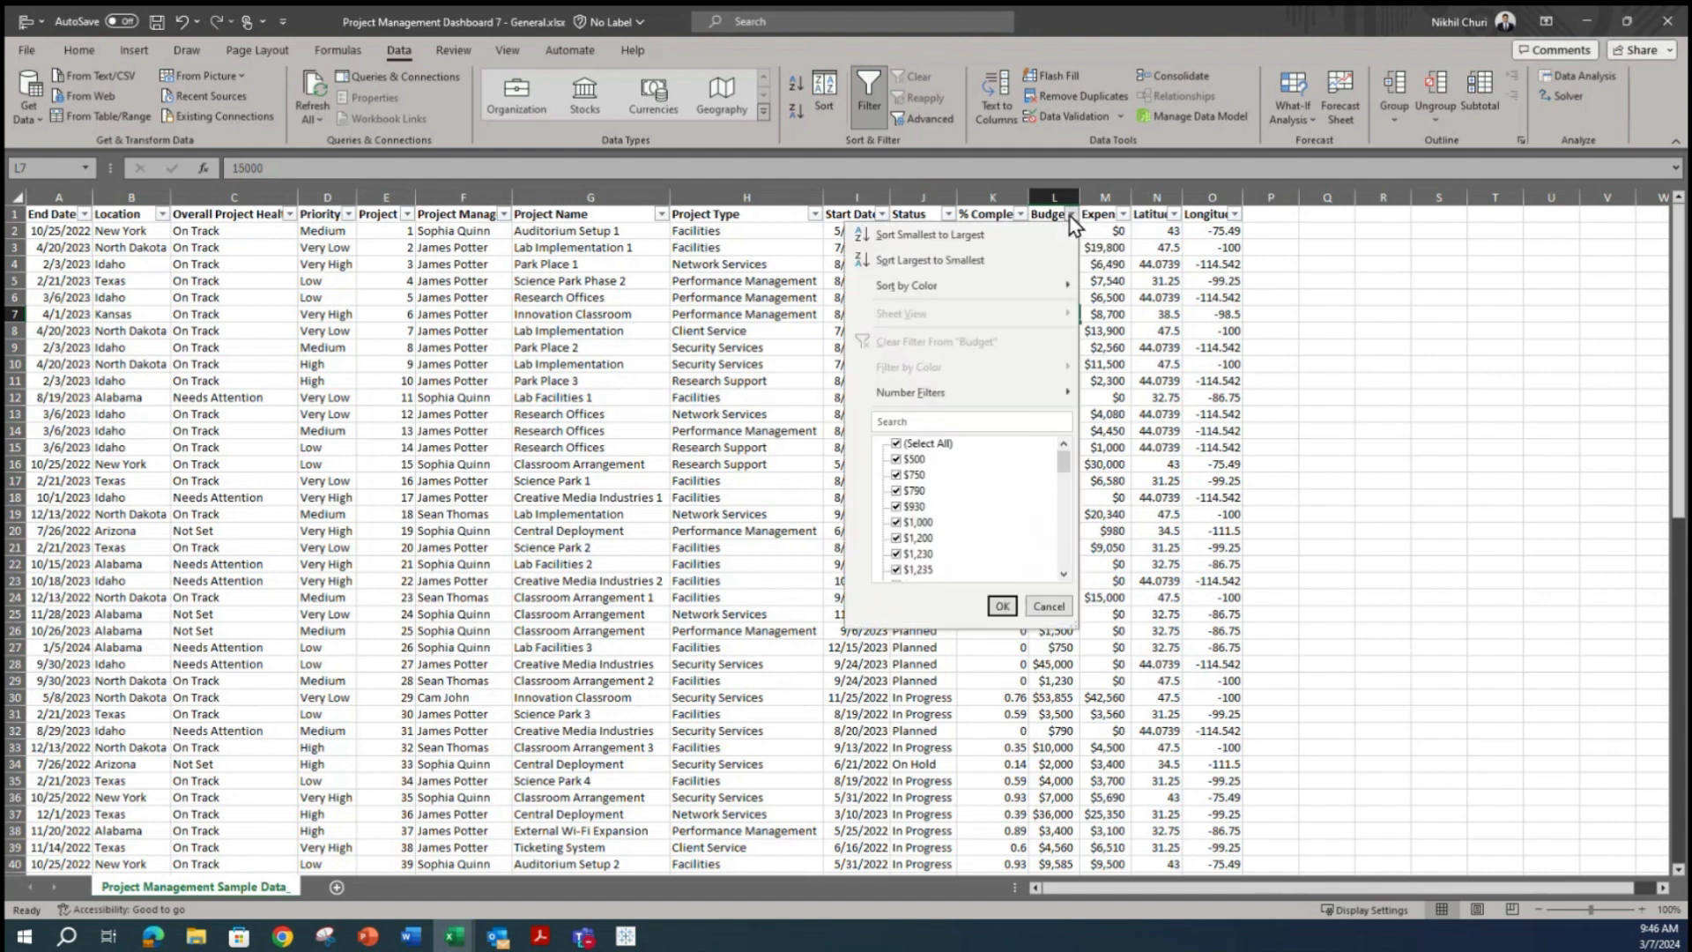
{"action": "left_click_drag", "start_coordinate": [1064, 454], "coordinate": [1073, 614]}
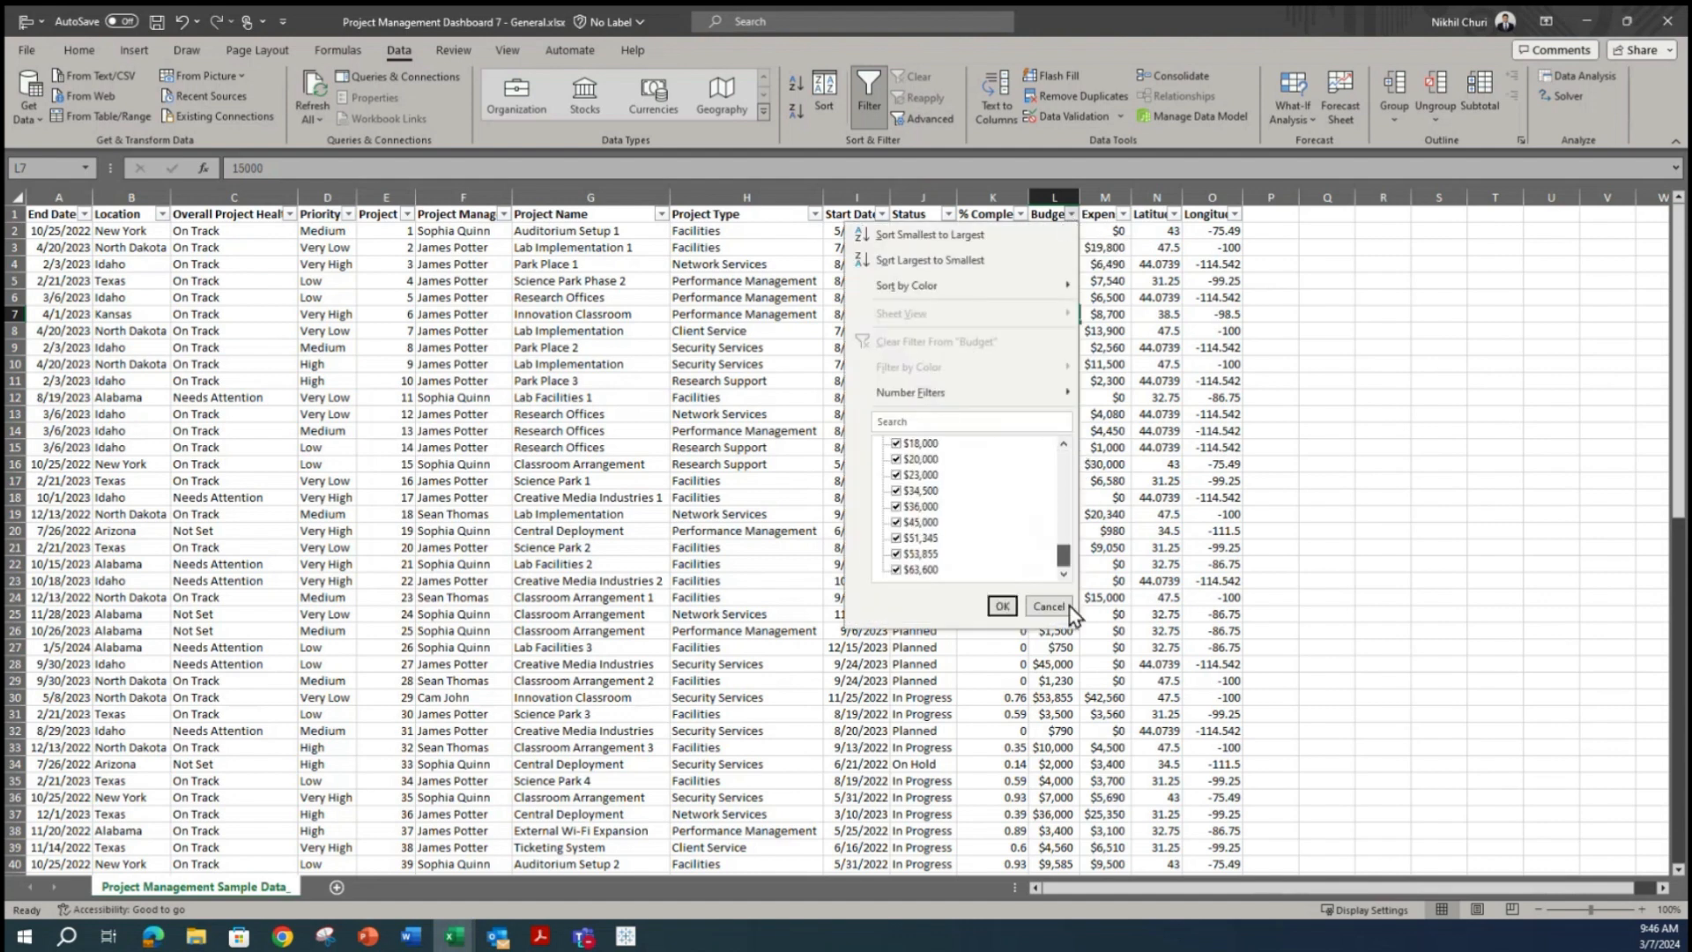
{"action": "left_click_drag", "start_coordinate": [1064, 557], "coordinate": [1068, 543]}
{"action": "scroll", "coordinate": [1084, 458], "scroll_direction": "down", "scroll_amount": 3}
{"action": "left_click", "coordinate": [1002, 607]}
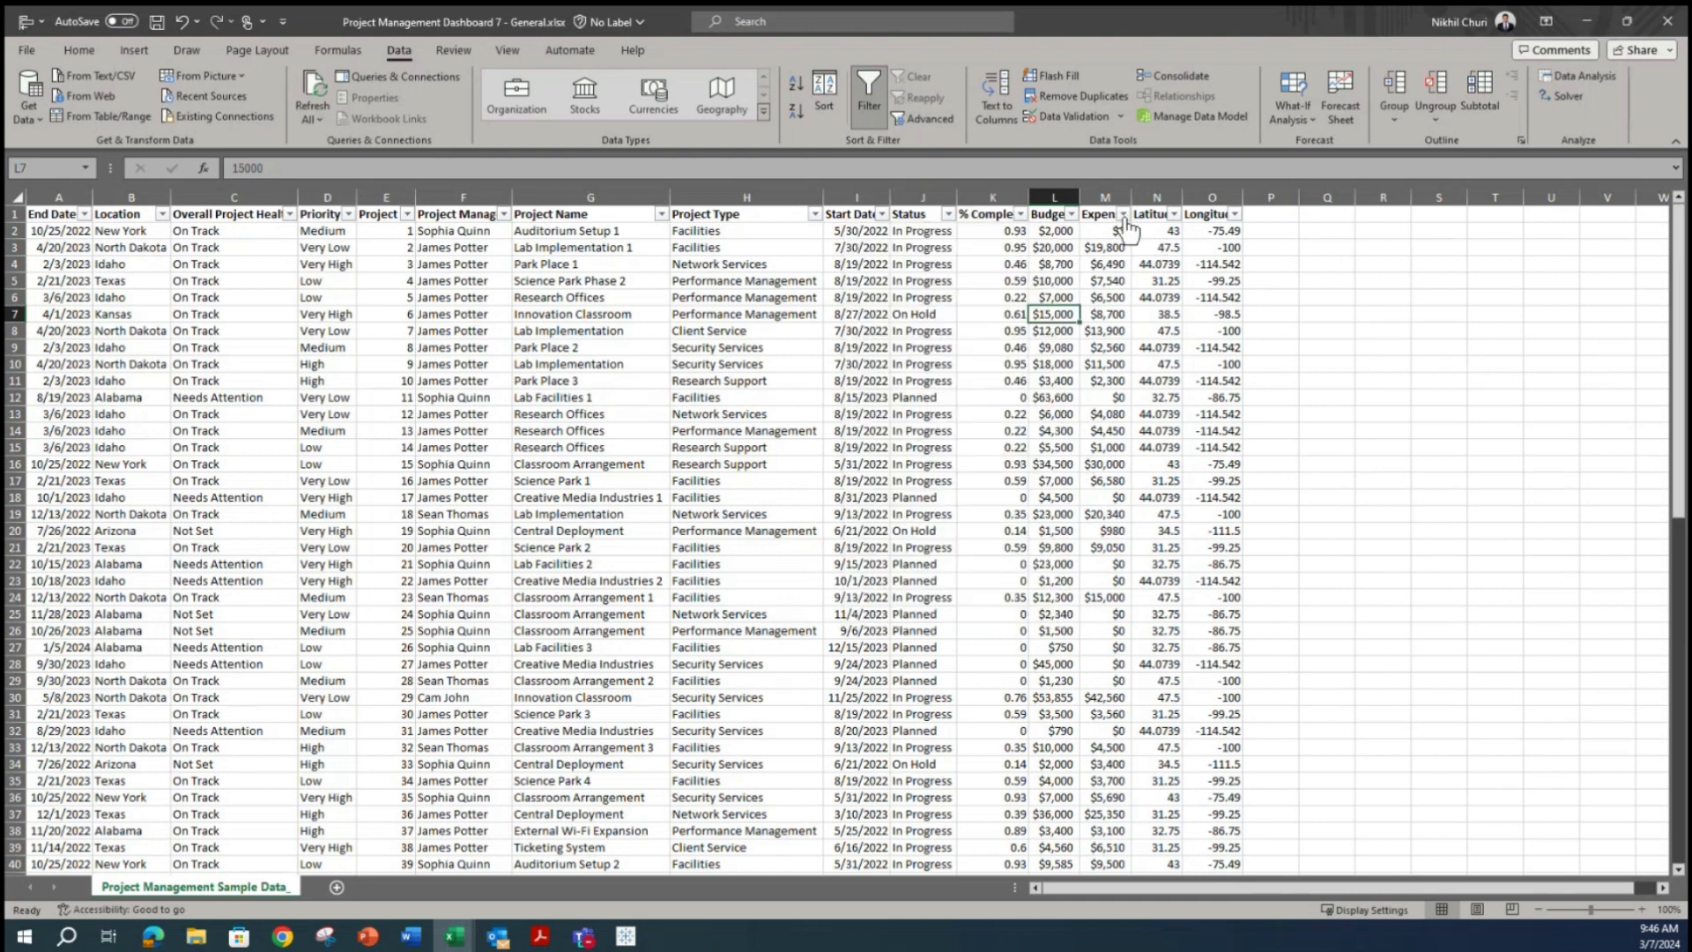
Review the Expense filter's amounts through to the largest and the values in the Latitude filter, keeping all selected.
{"action": "left_click", "coordinate": [1123, 214]}
{"action": "left_click_drag", "start_coordinate": [1117, 460], "coordinate": [1117, 564]}
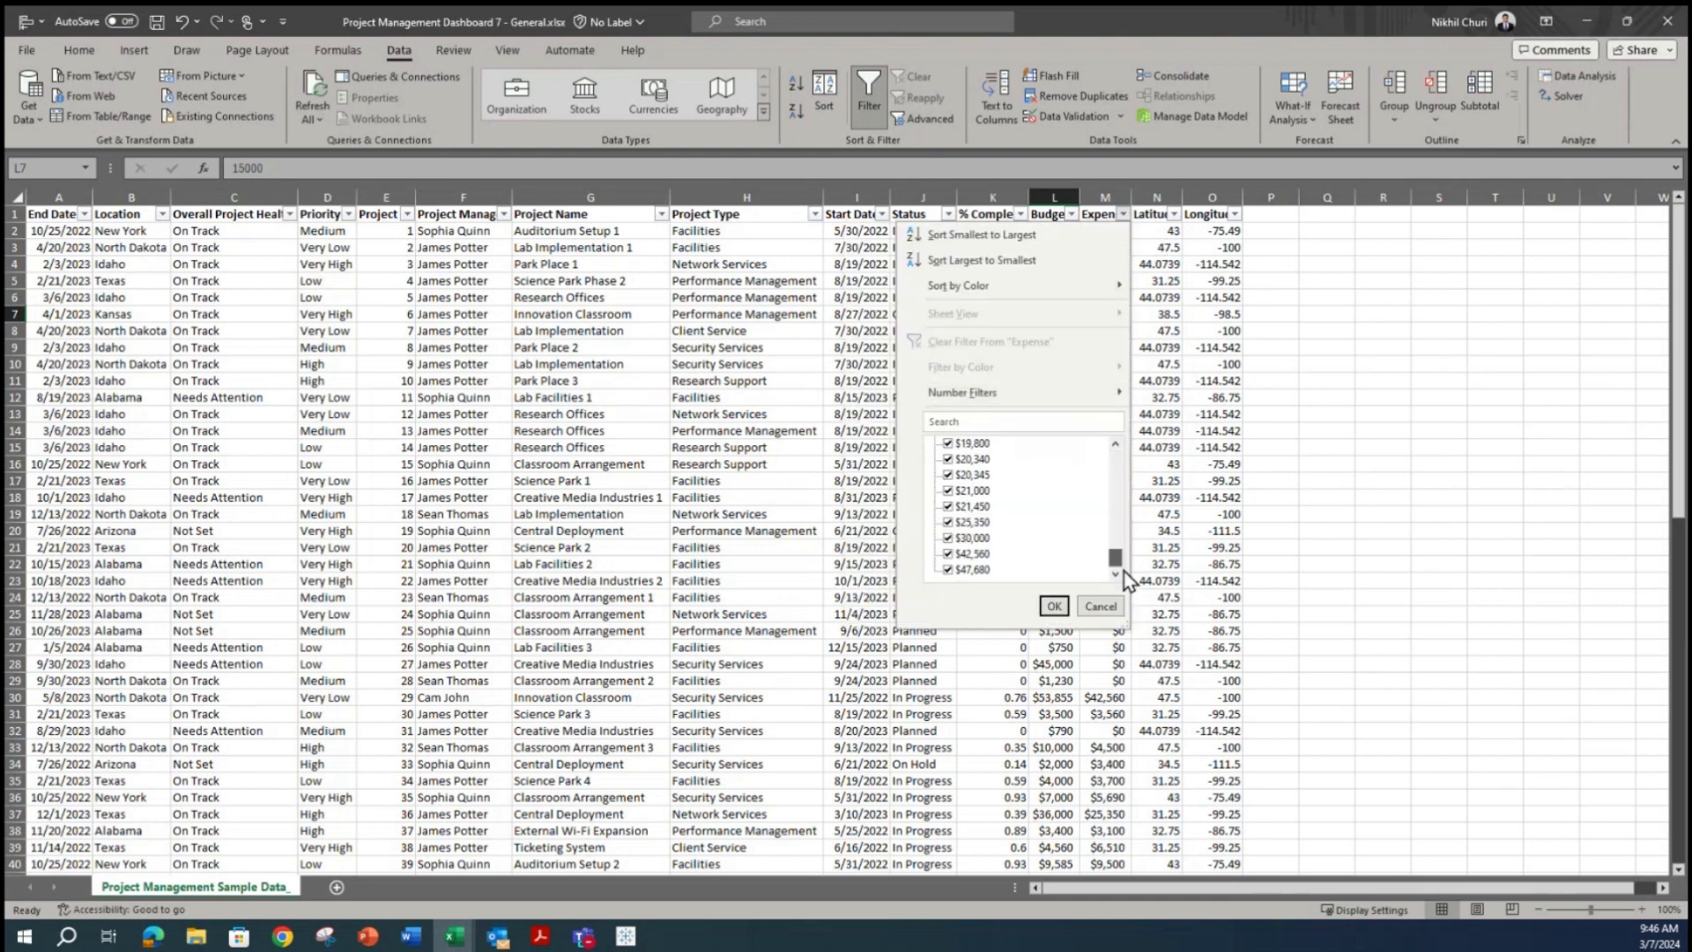
{"action": "left_click", "coordinate": [1054, 606]}
{"action": "left_click", "coordinate": [1173, 214]}
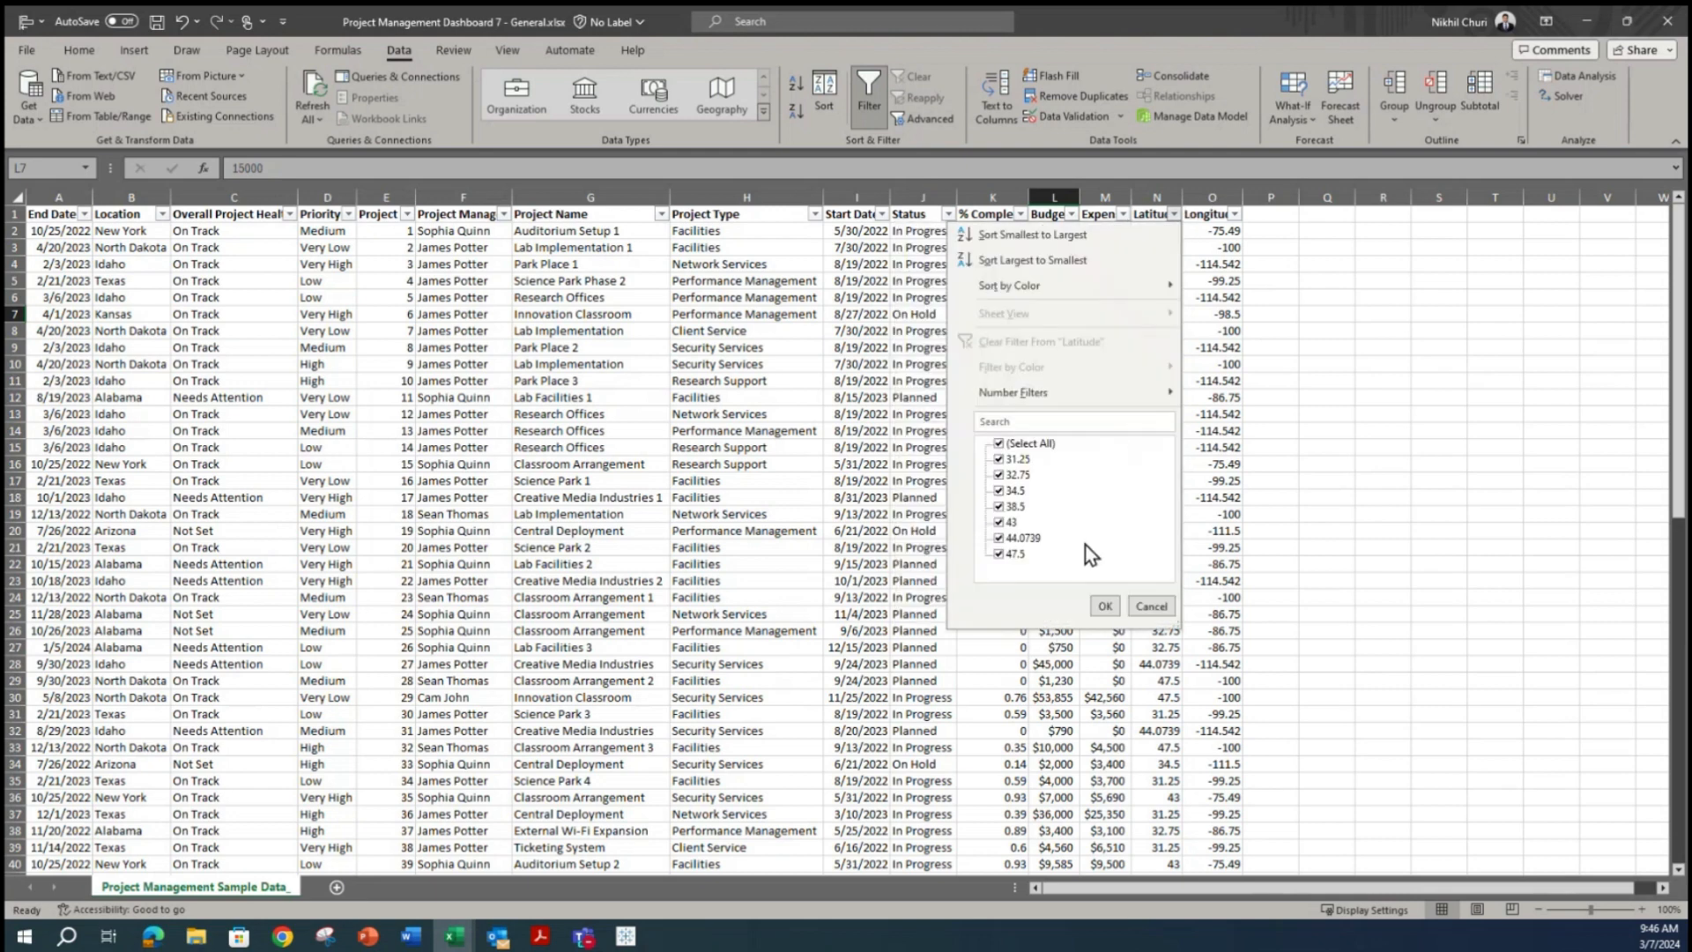
{"action": "left_click", "coordinate": [1104, 606]}
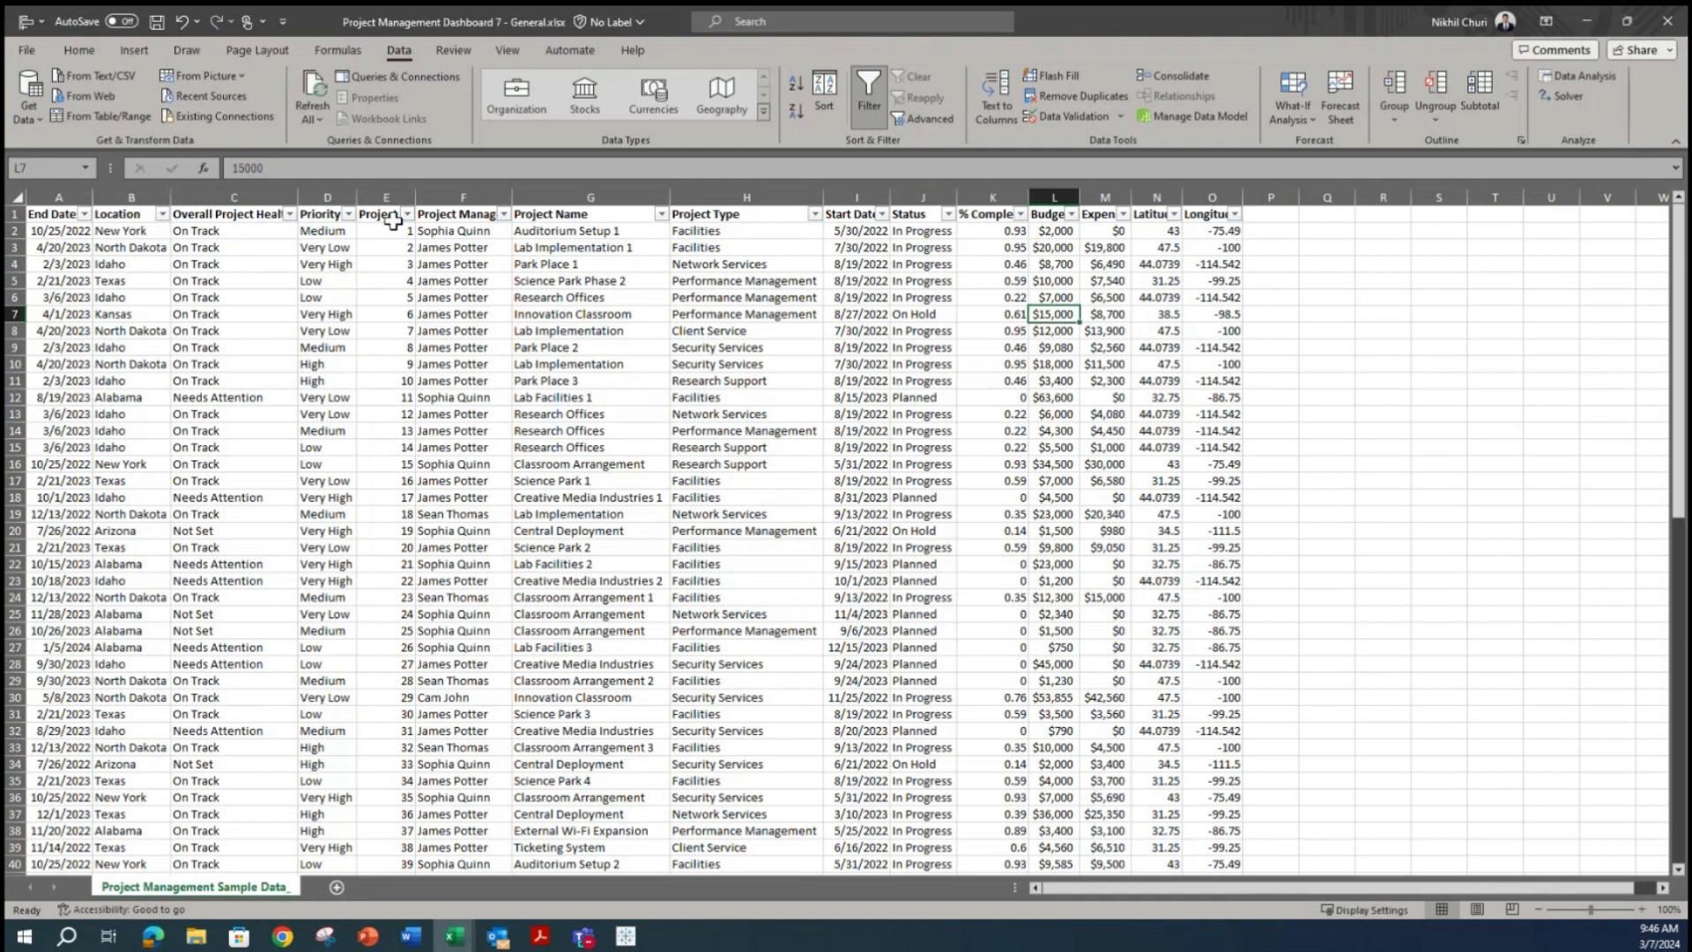
Examine the Project Name and Budget columns and recheck the states in the Location filter, keeping all selected.
{"action": "left_click", "coordinate": [520, 268]}
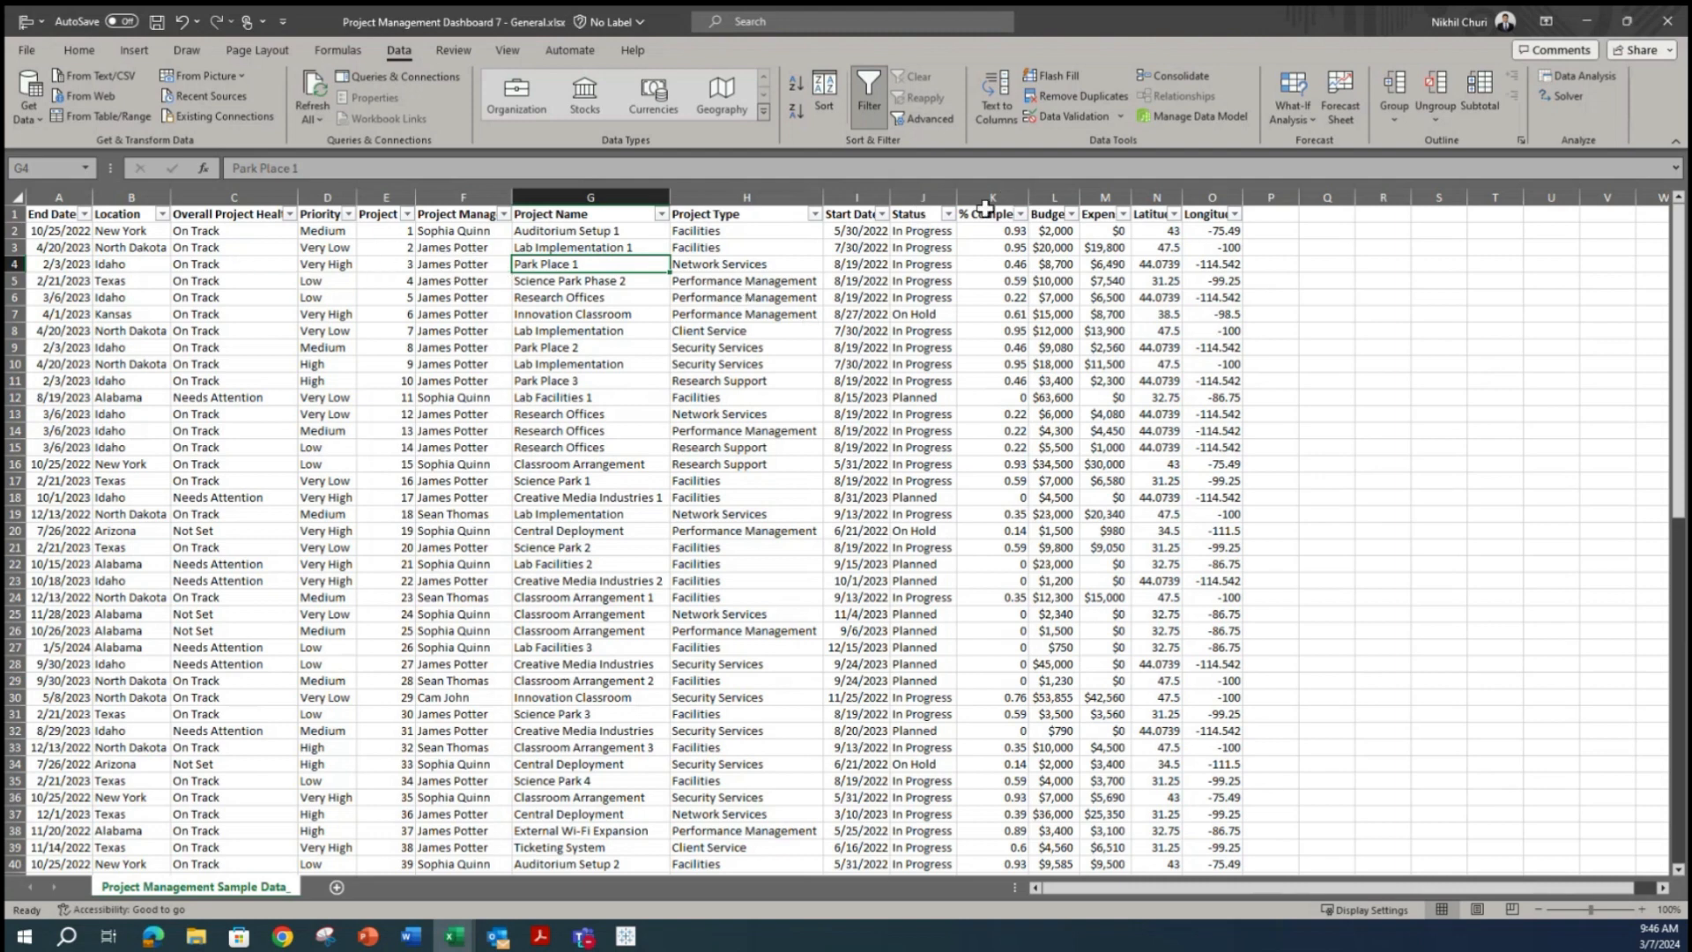
{"action": "left_click", "coordinate": [1050, 196]}
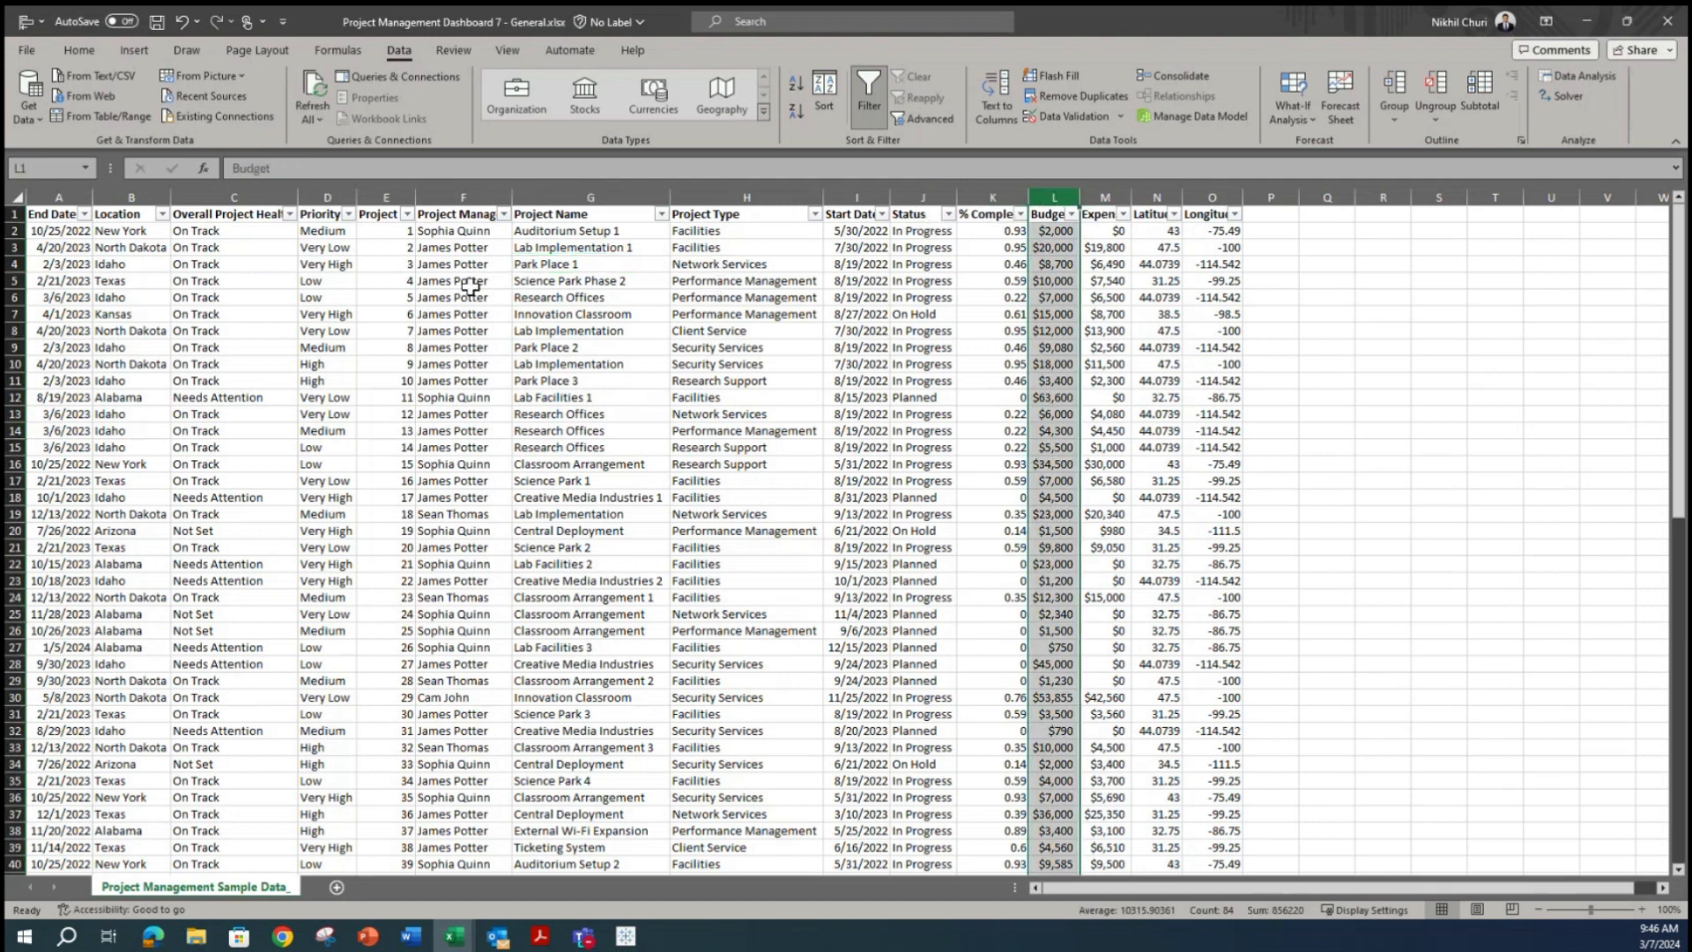
{"action": "left_click", "coordinate": [558, 267]}
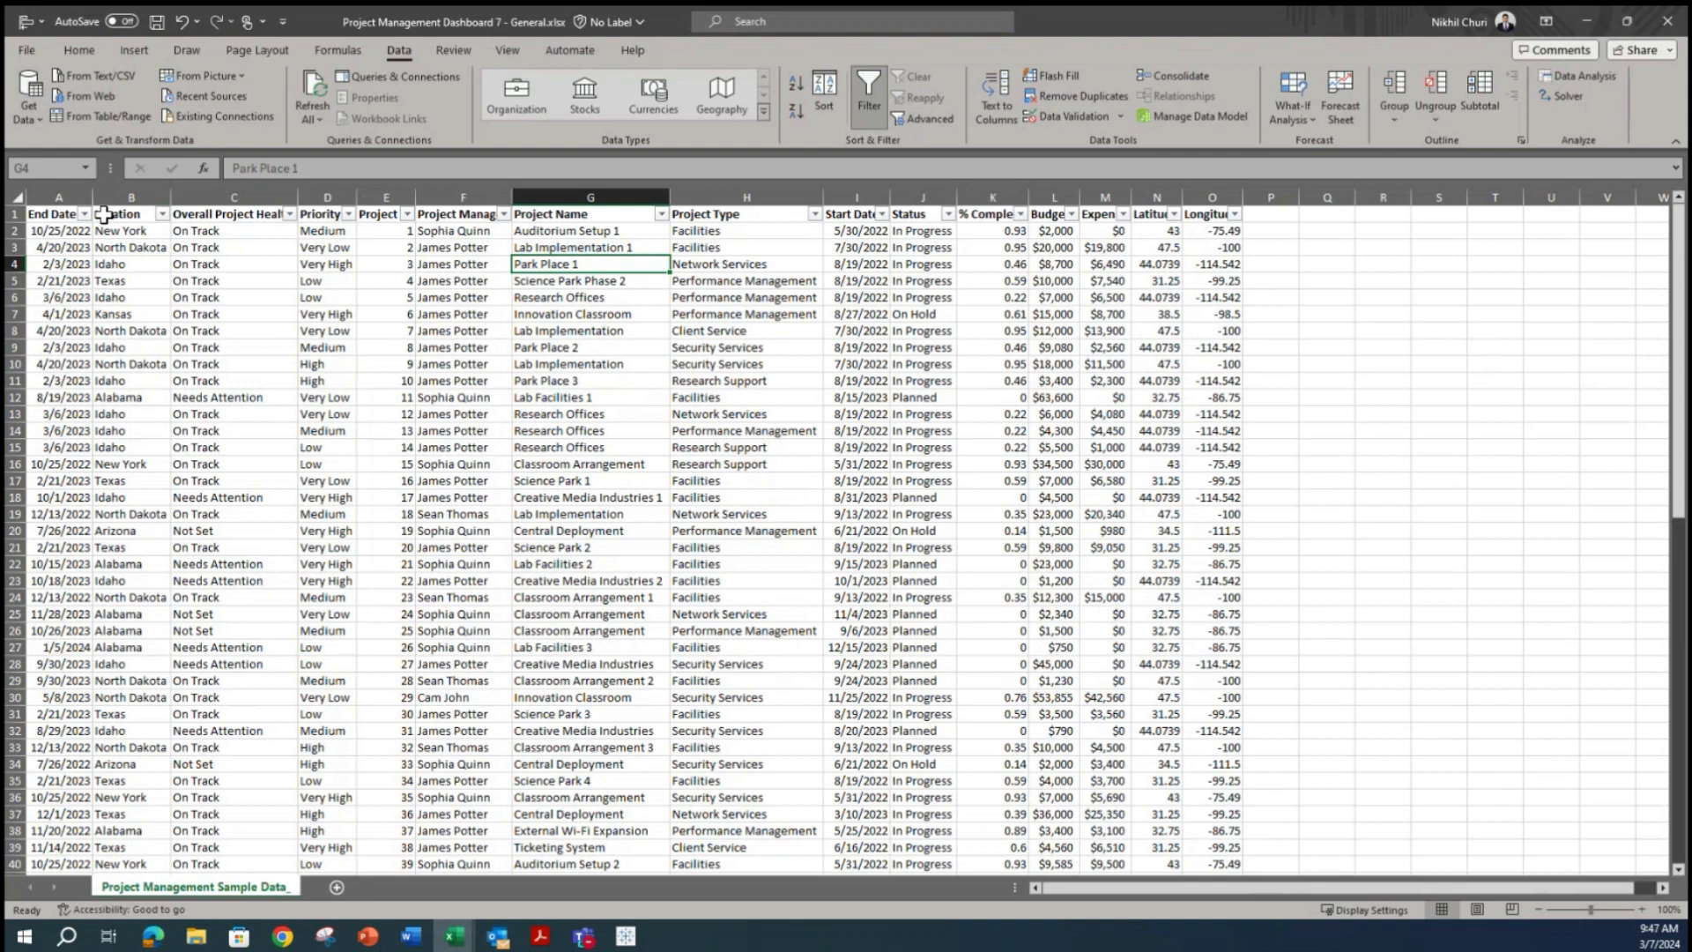
{"action": "left_click", "coordinate": [161, 215]}
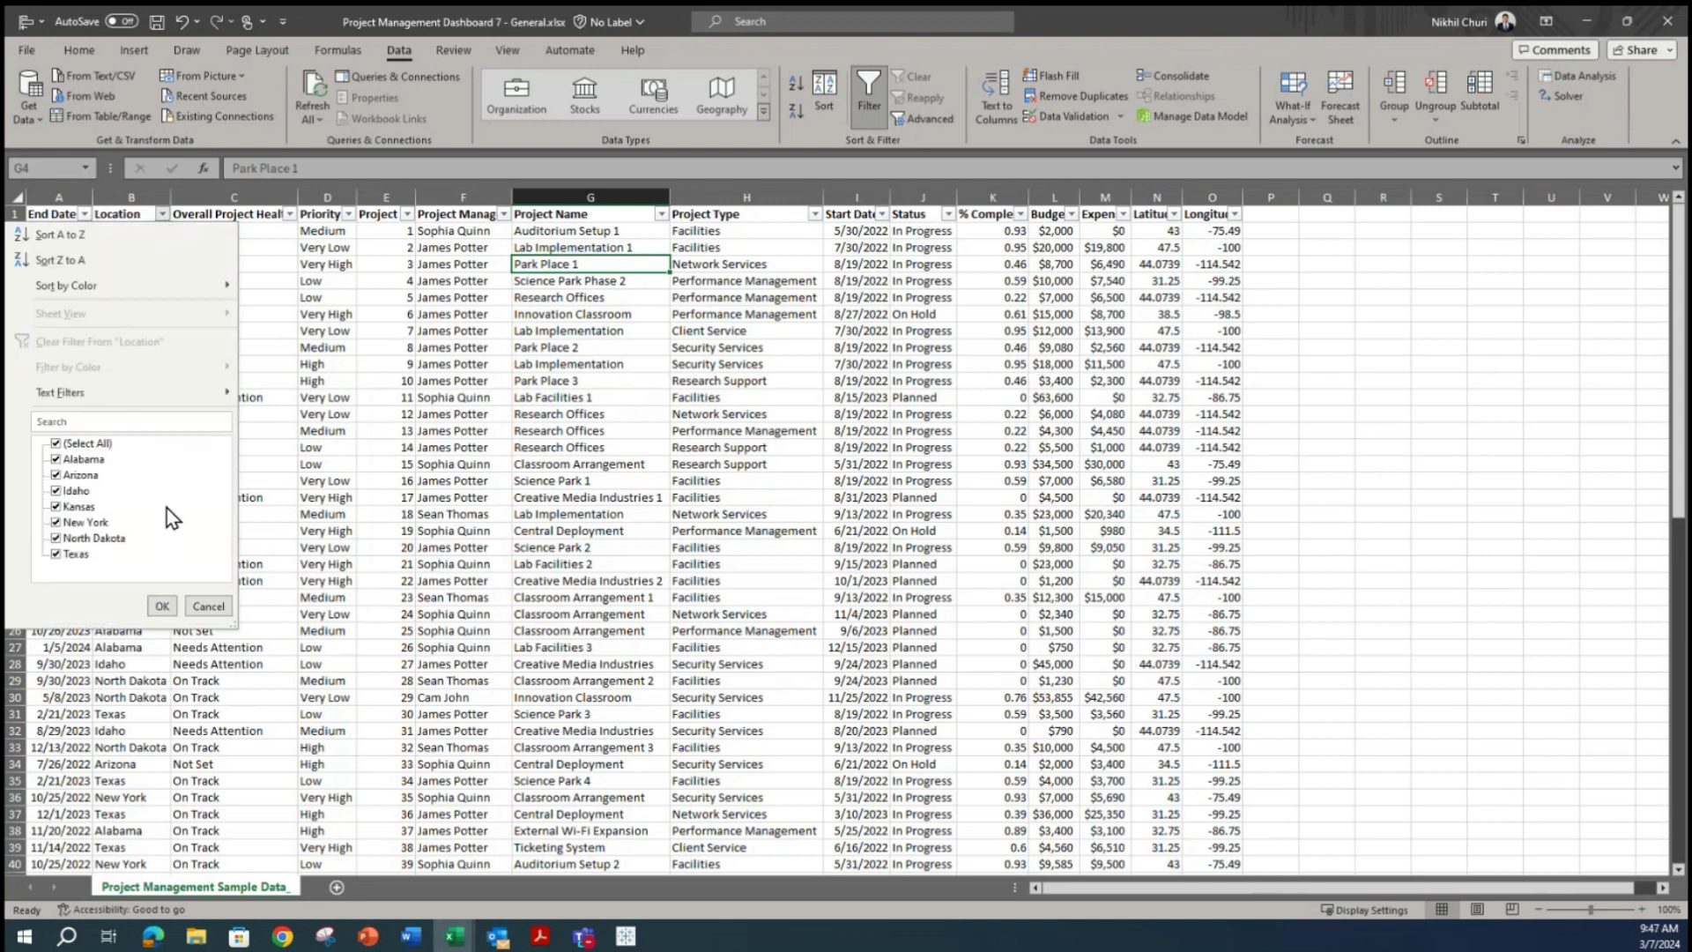
{"action": "left_click", "coordinate": [161, 607]}
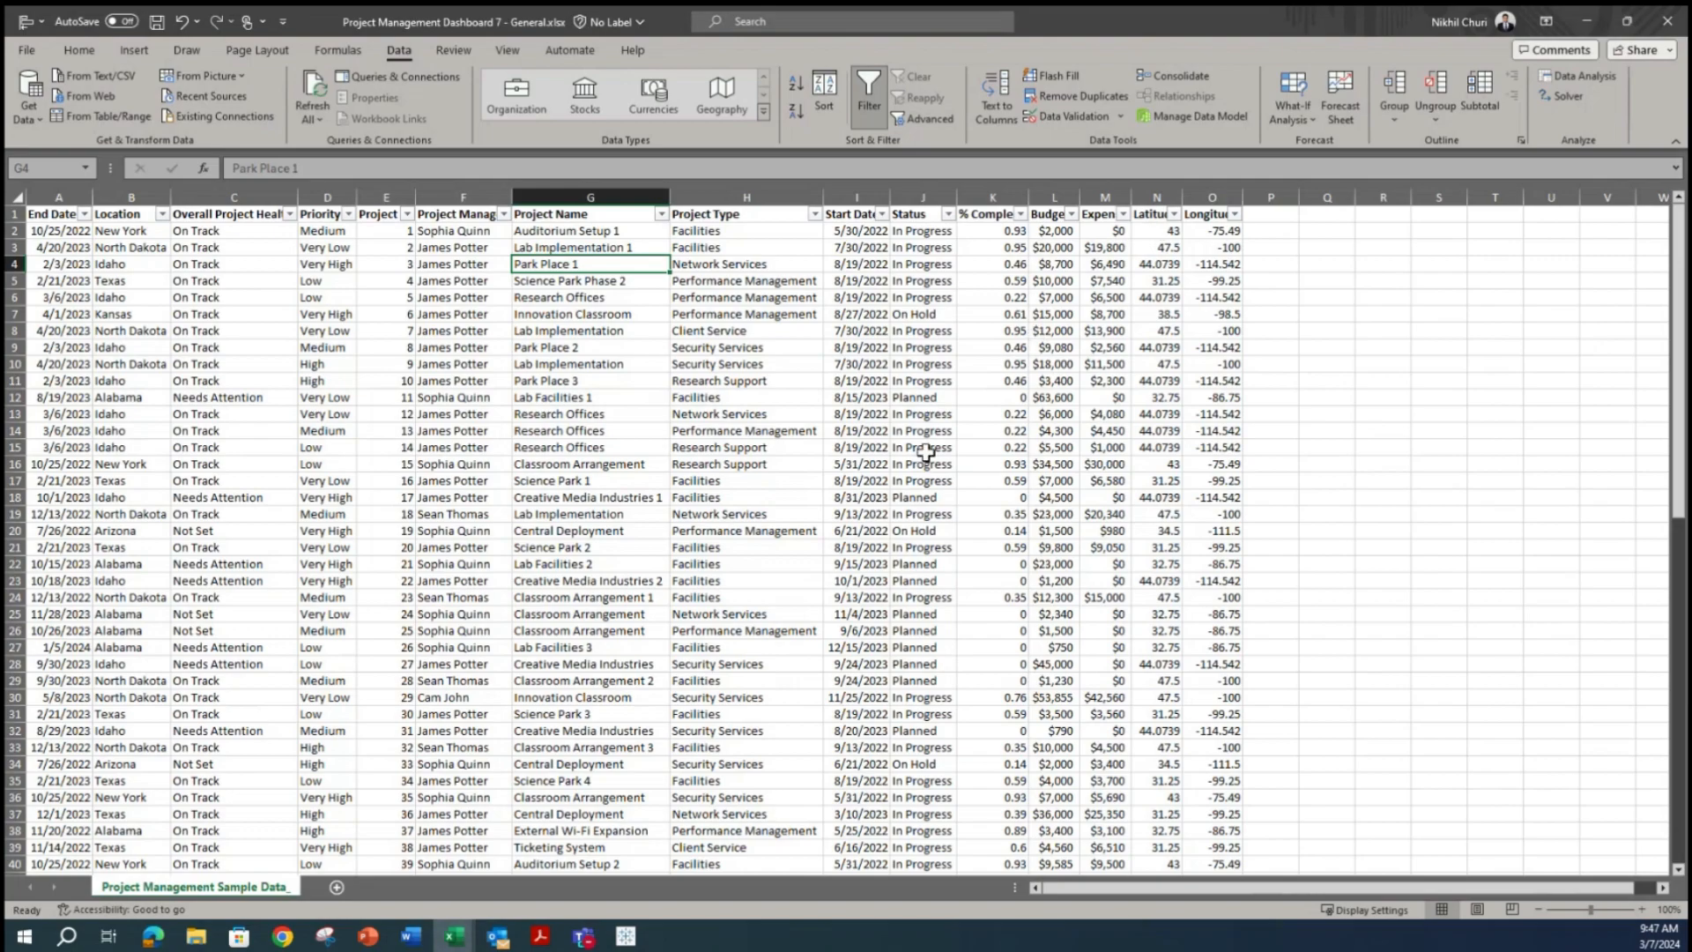
Switch to Tableau, launch a second, maximized Tableau 2023.2 window, and clear the recent workbooks from its start page.
{"action": "left_click", "coordinate": [625, 936]}
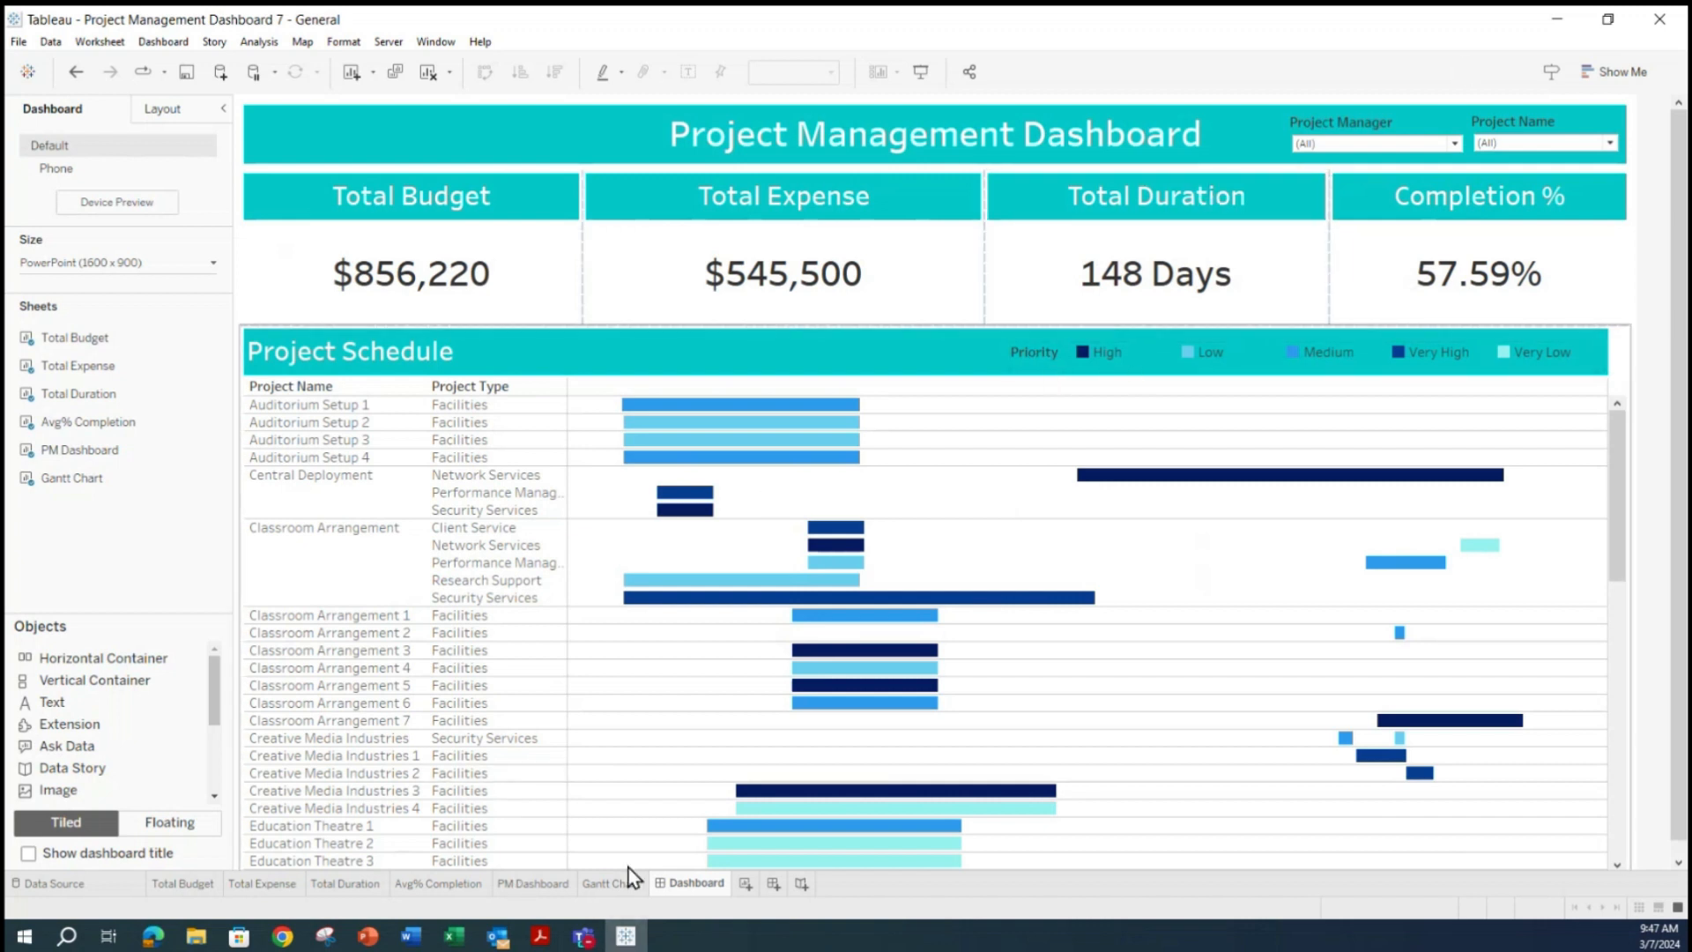
{"action": "right_click", "coordinate": [626, 940]}
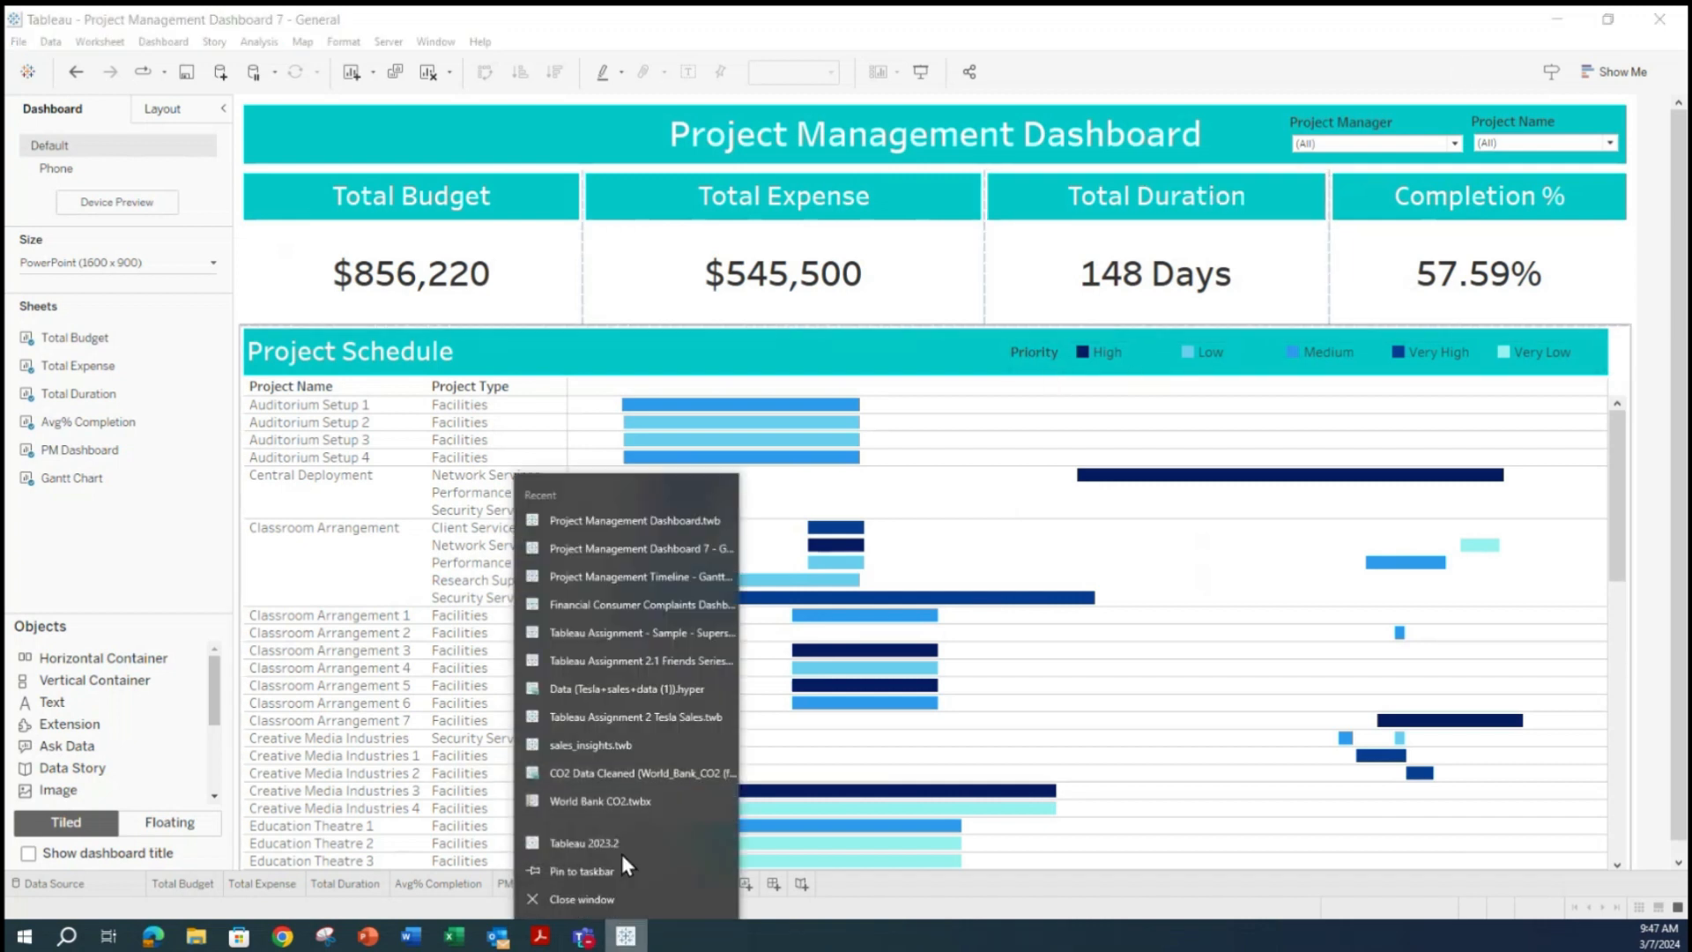
{"action": "left_click", "coordinate": [598, 843]}
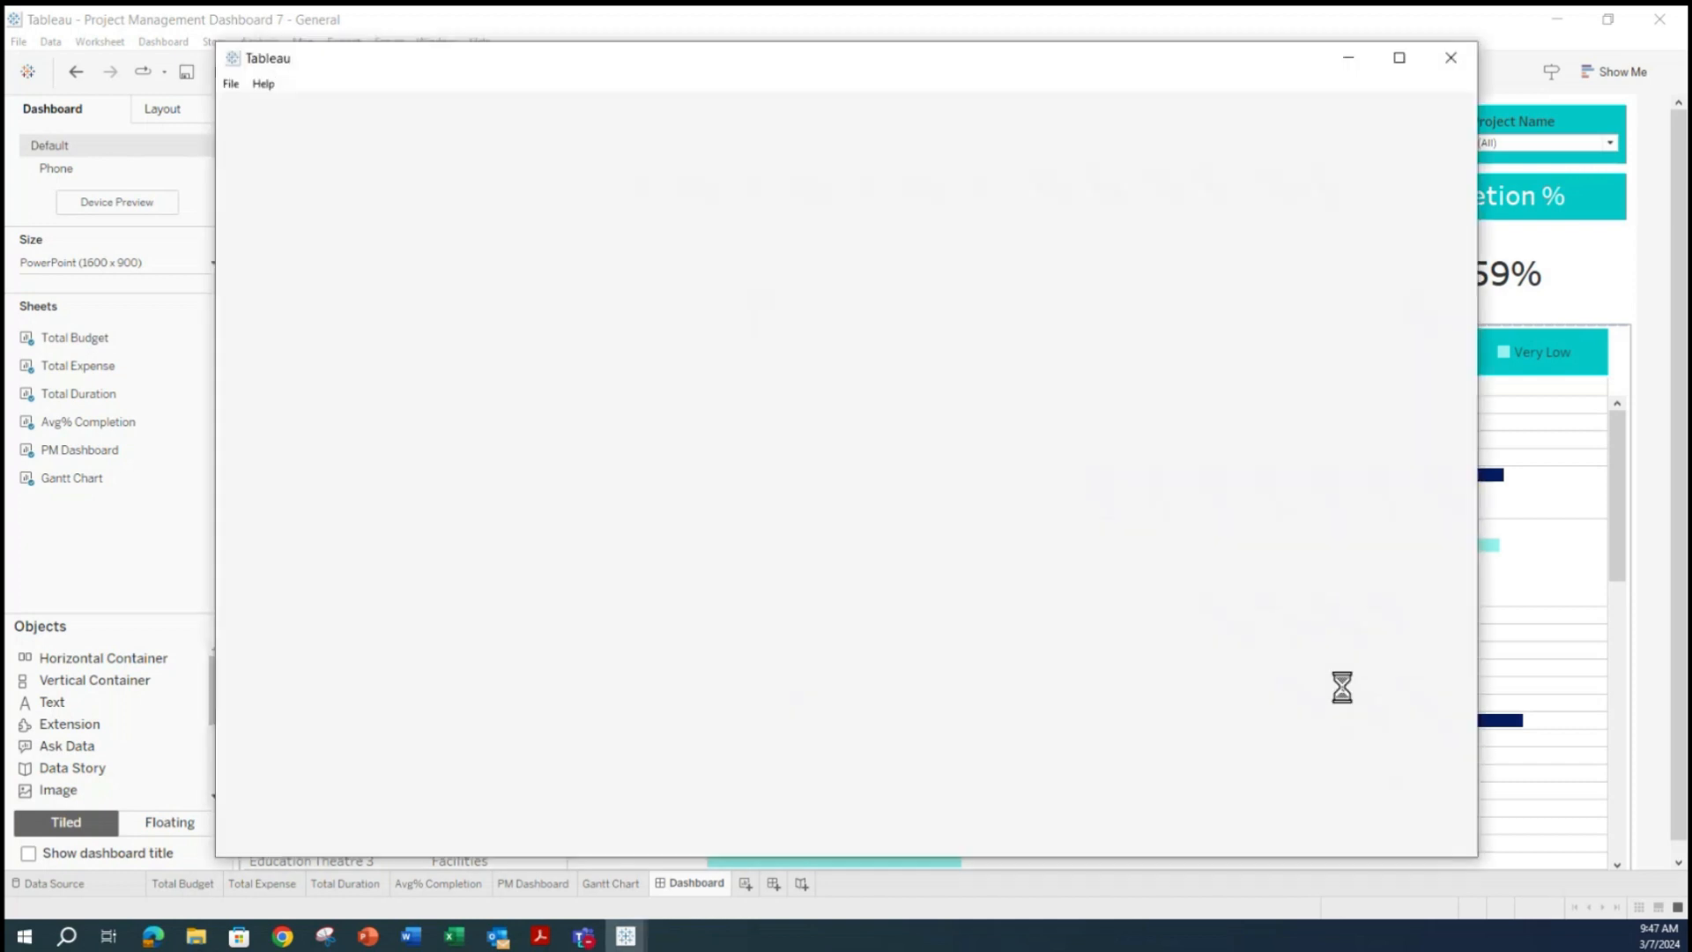
{"action": "left_click", "coordinate": [1398, 58]}
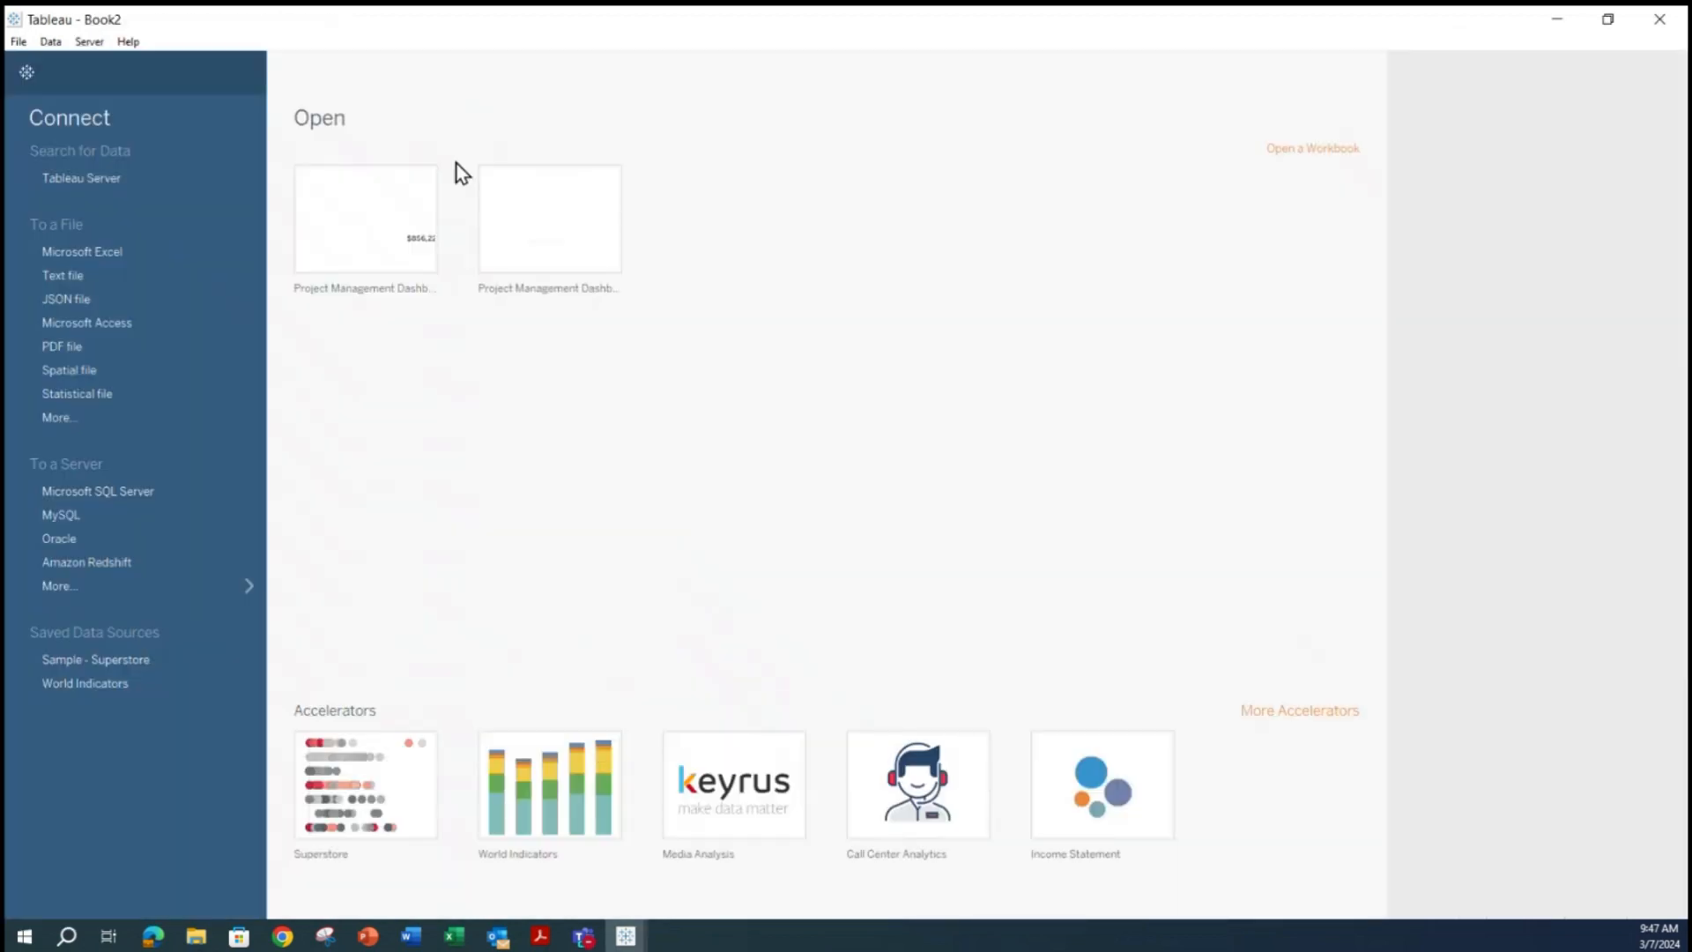
{"action": "left_click", "coordinate": [426, 175]}
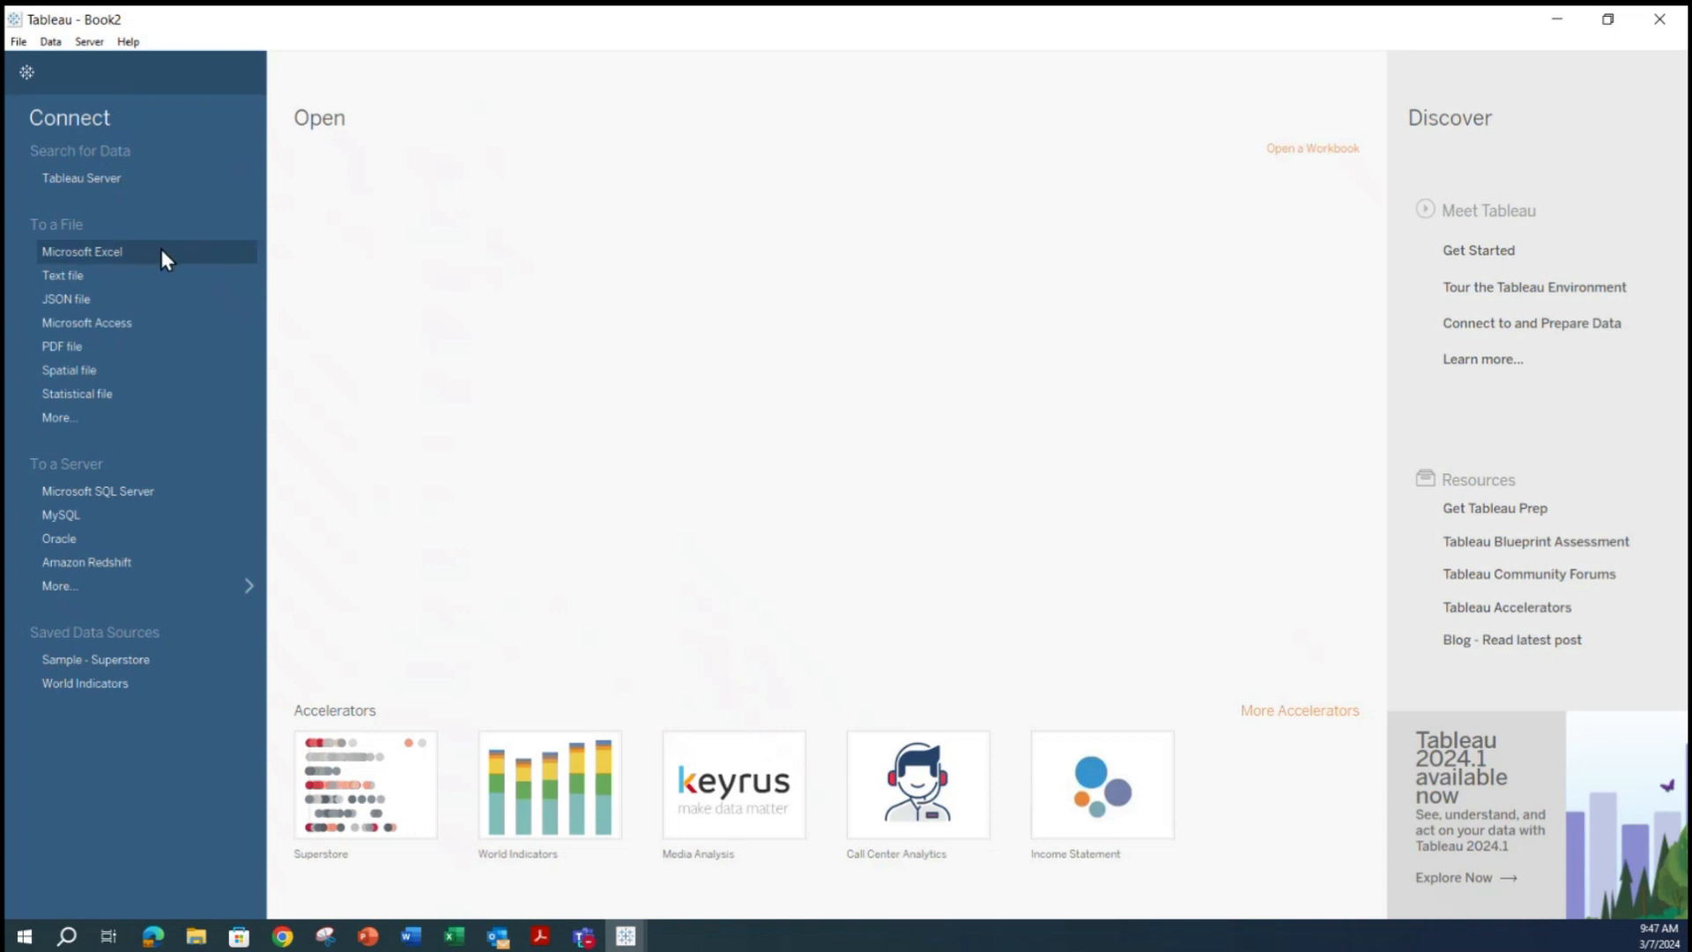
Connect to the Excel file Project Management Dashboard 7 - General.xlsx and collapse the table details beside the data preview.
{"action": "left_click", "coordinate": [88, 252]}
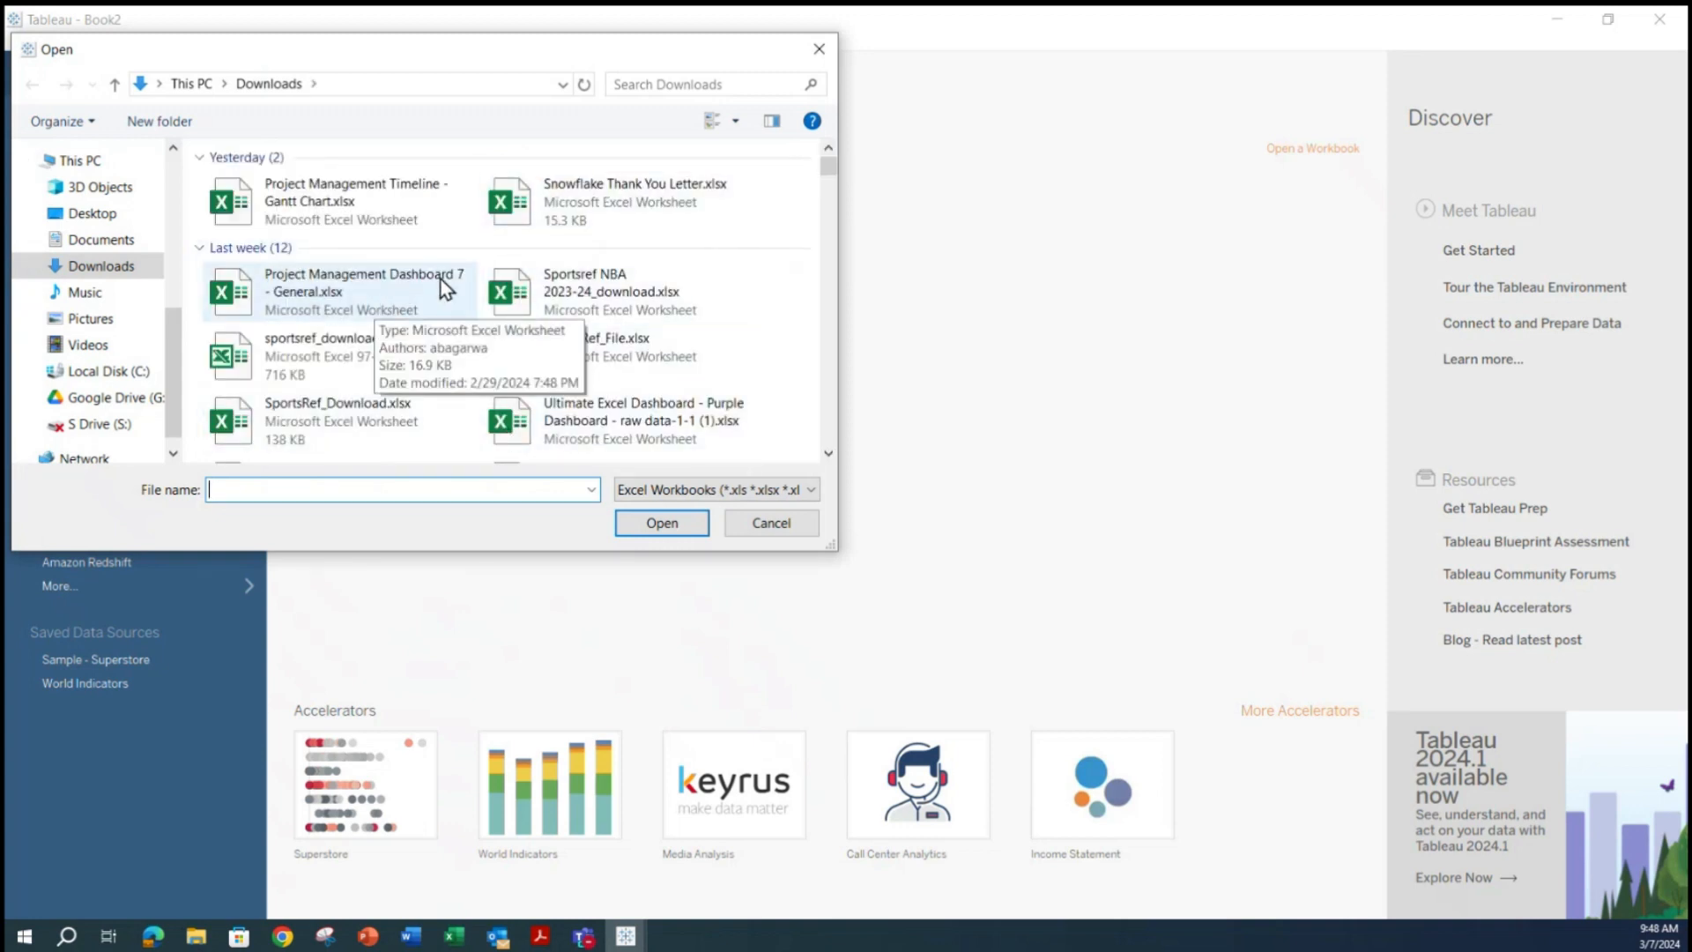
{"action": "left_click", "coordinate": [363, 287]}
{"action": "left_click", "coordinate": [666, 523]}
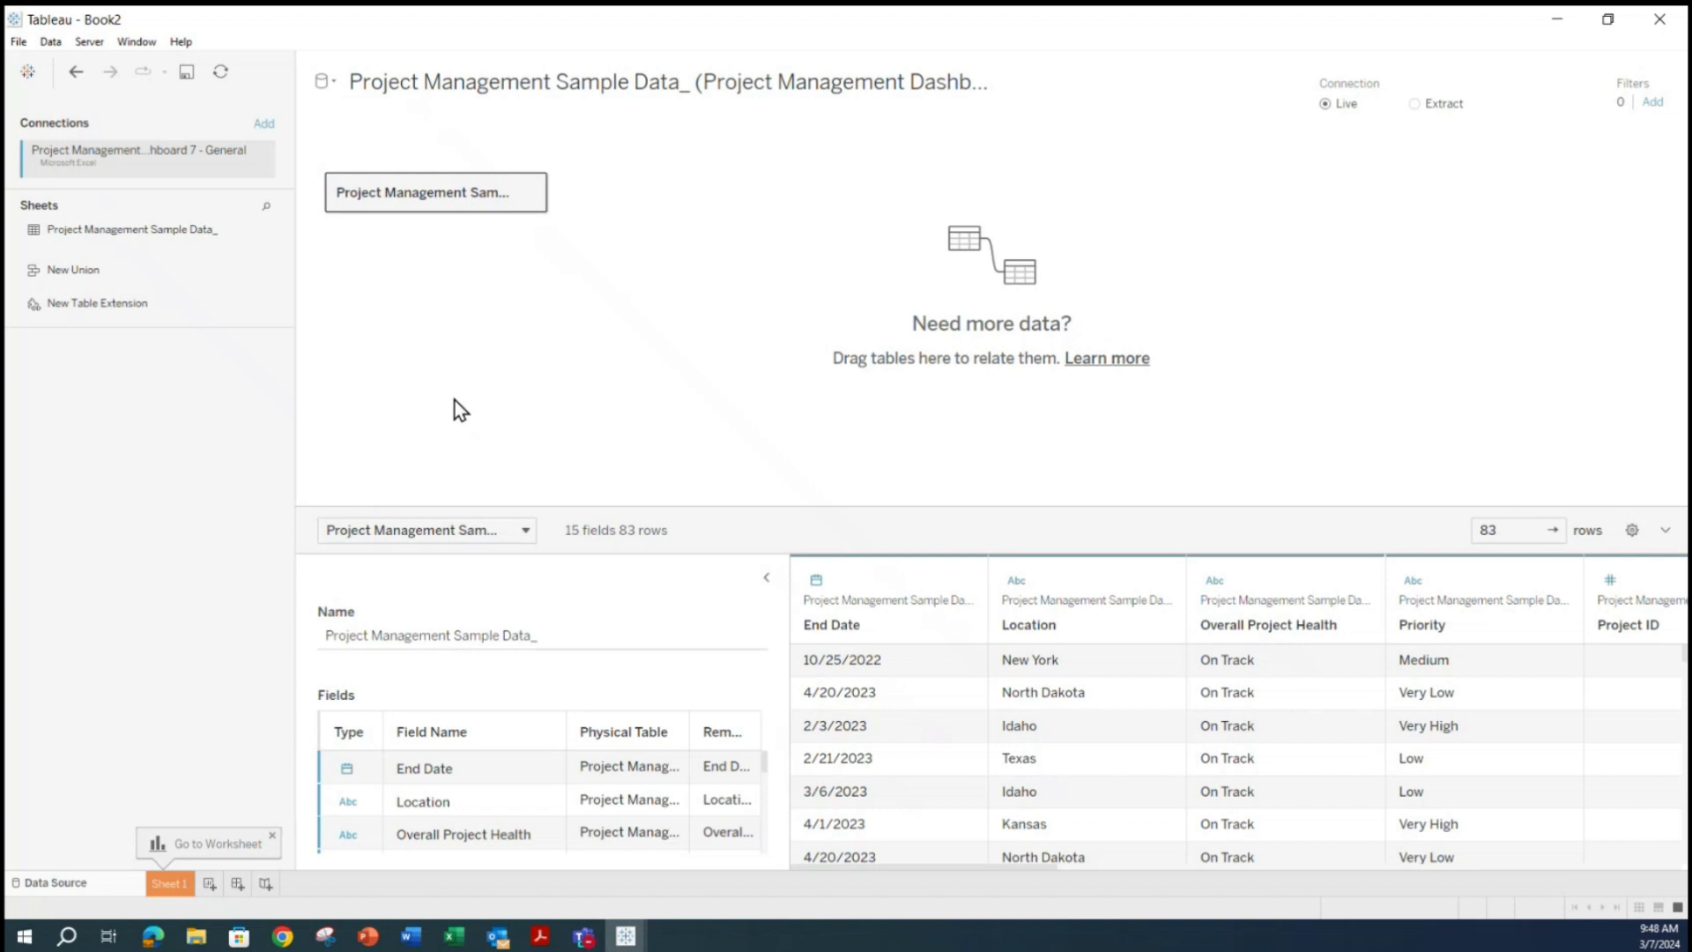
{"action": "left_click", "coordinate": [766, 576]}
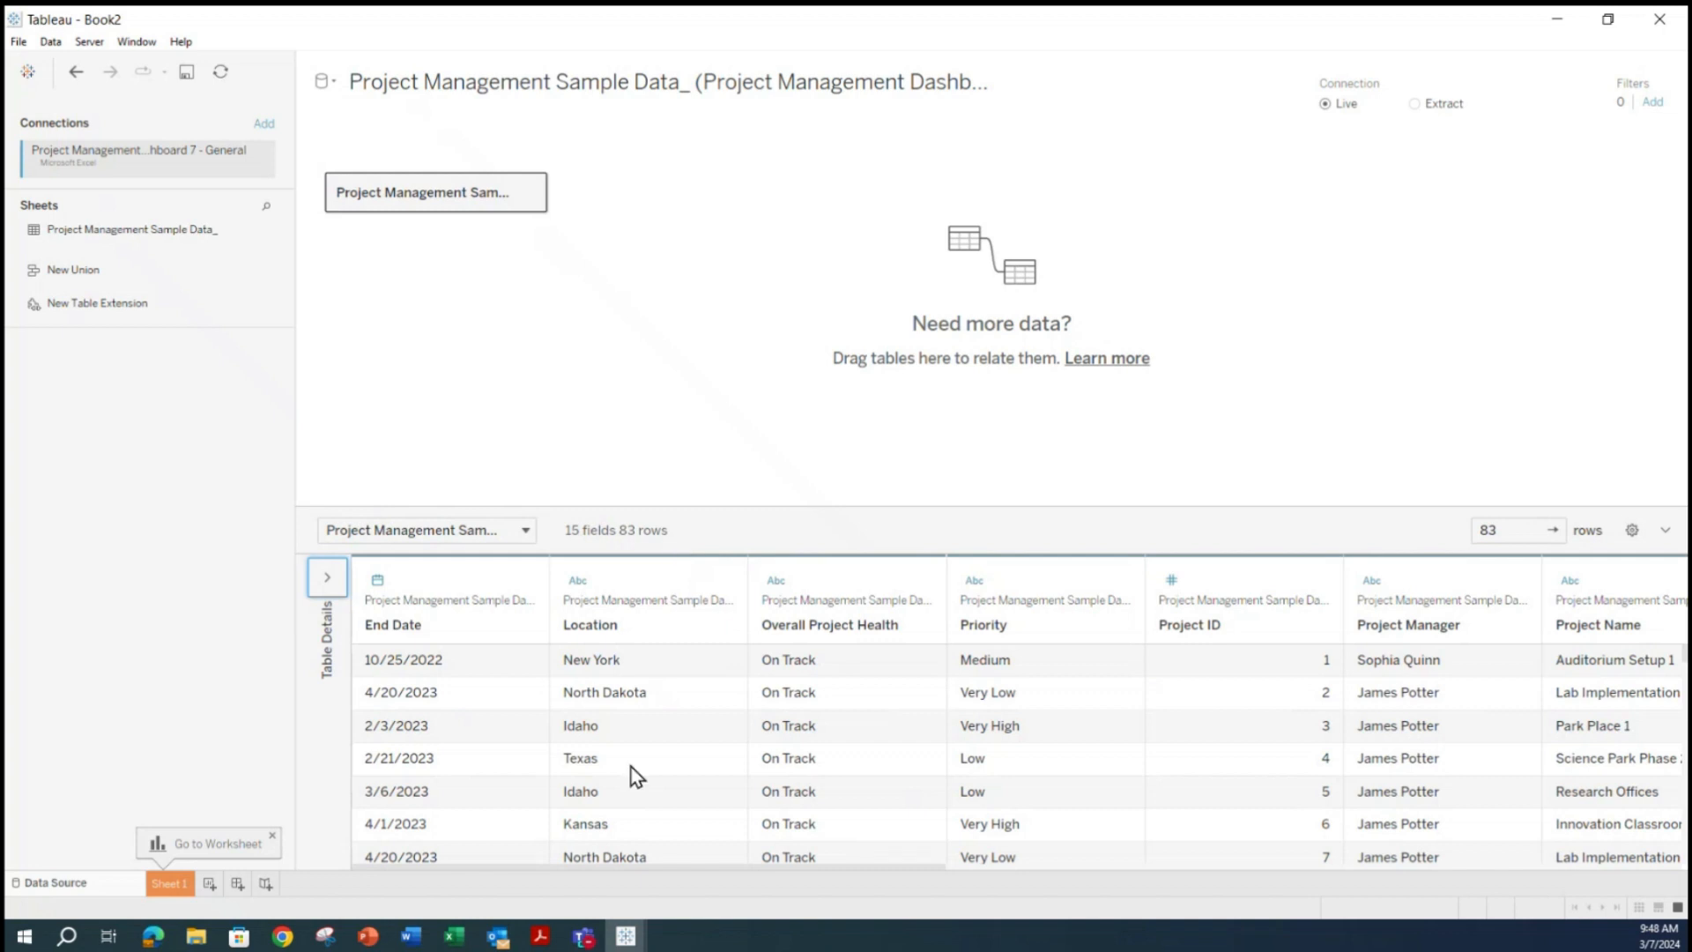
Bring up the finished Project Management Dashboard 7 - General workbook window and move it out of the new workbook's way.
{"action": "left_click", "coordinate": [625, 936]}
{"action": "left_click", "coordinate": [598, 860]}
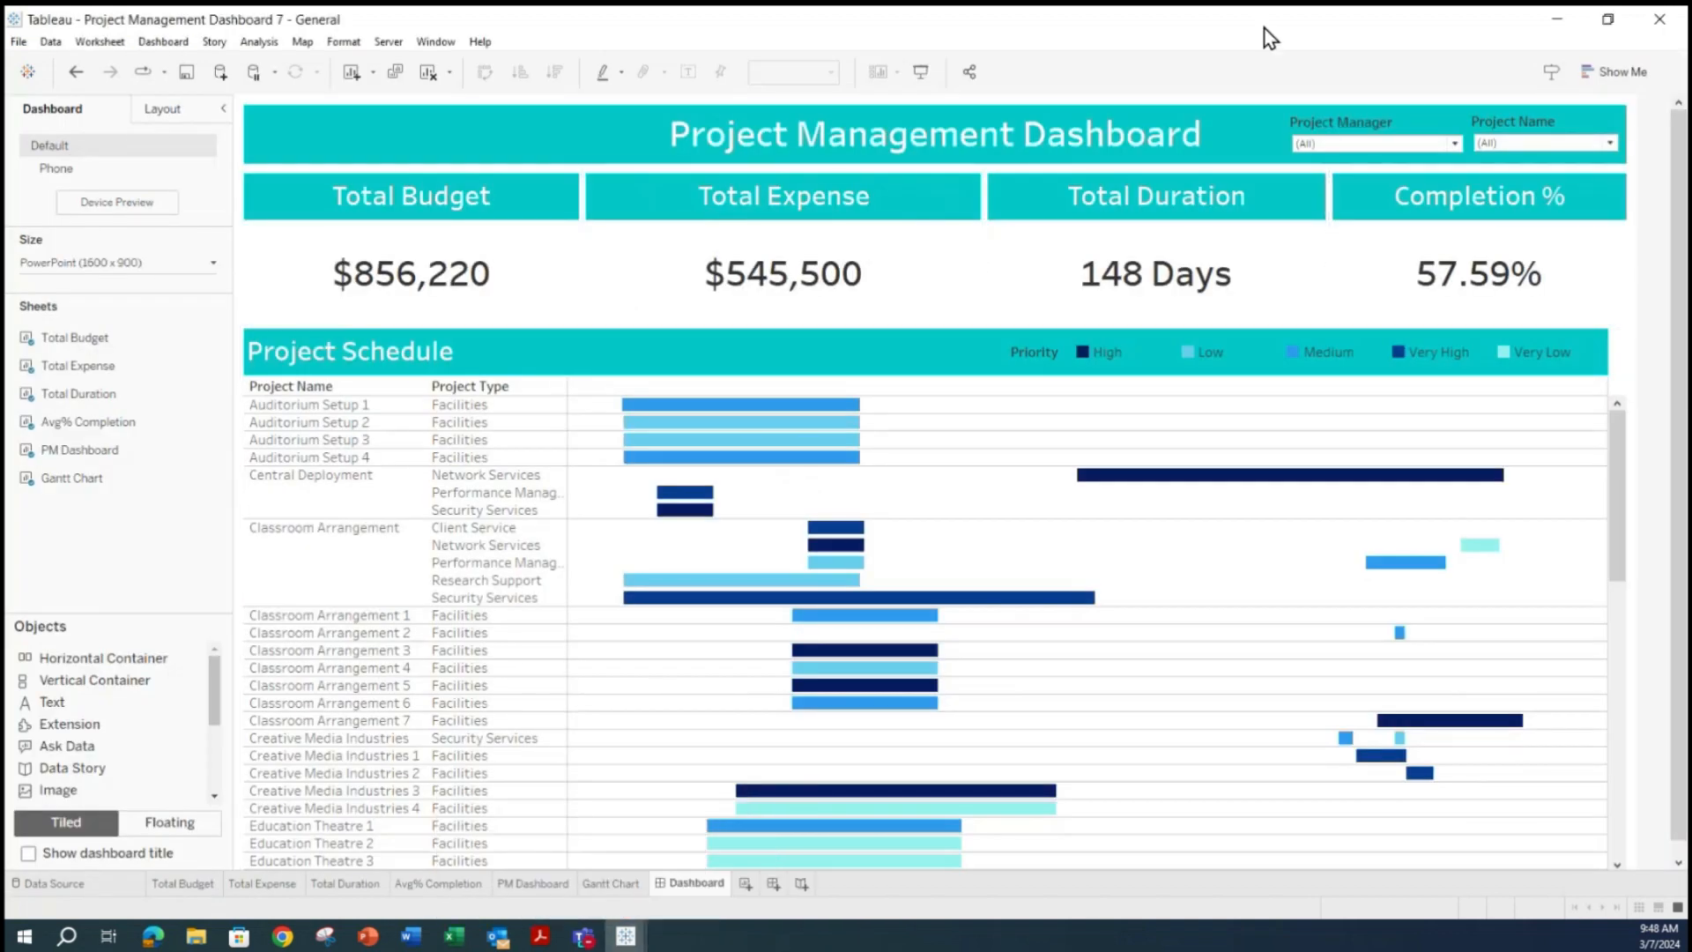
{"action": "left_click_drag", "start_coordinate": [1186, 25], "coordinate": [1691, 0]}
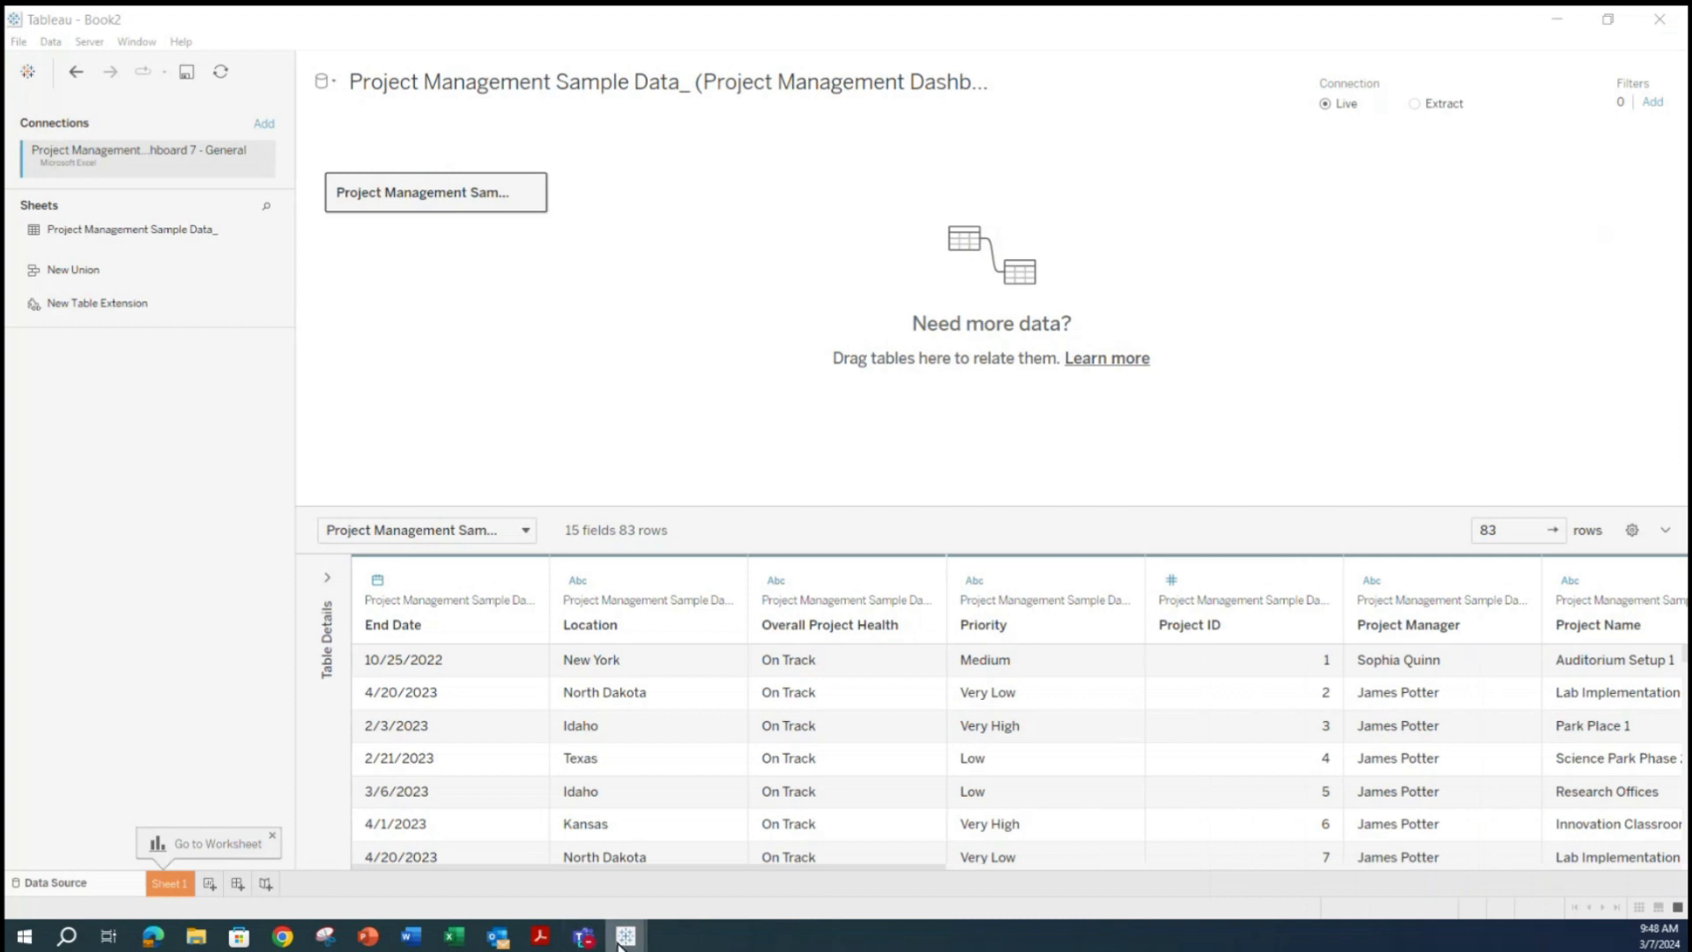
Enlarge the data preview pane on the data source page upward to show more rows.
{"action": "mouse_move", "coordinate": [153, 935]}
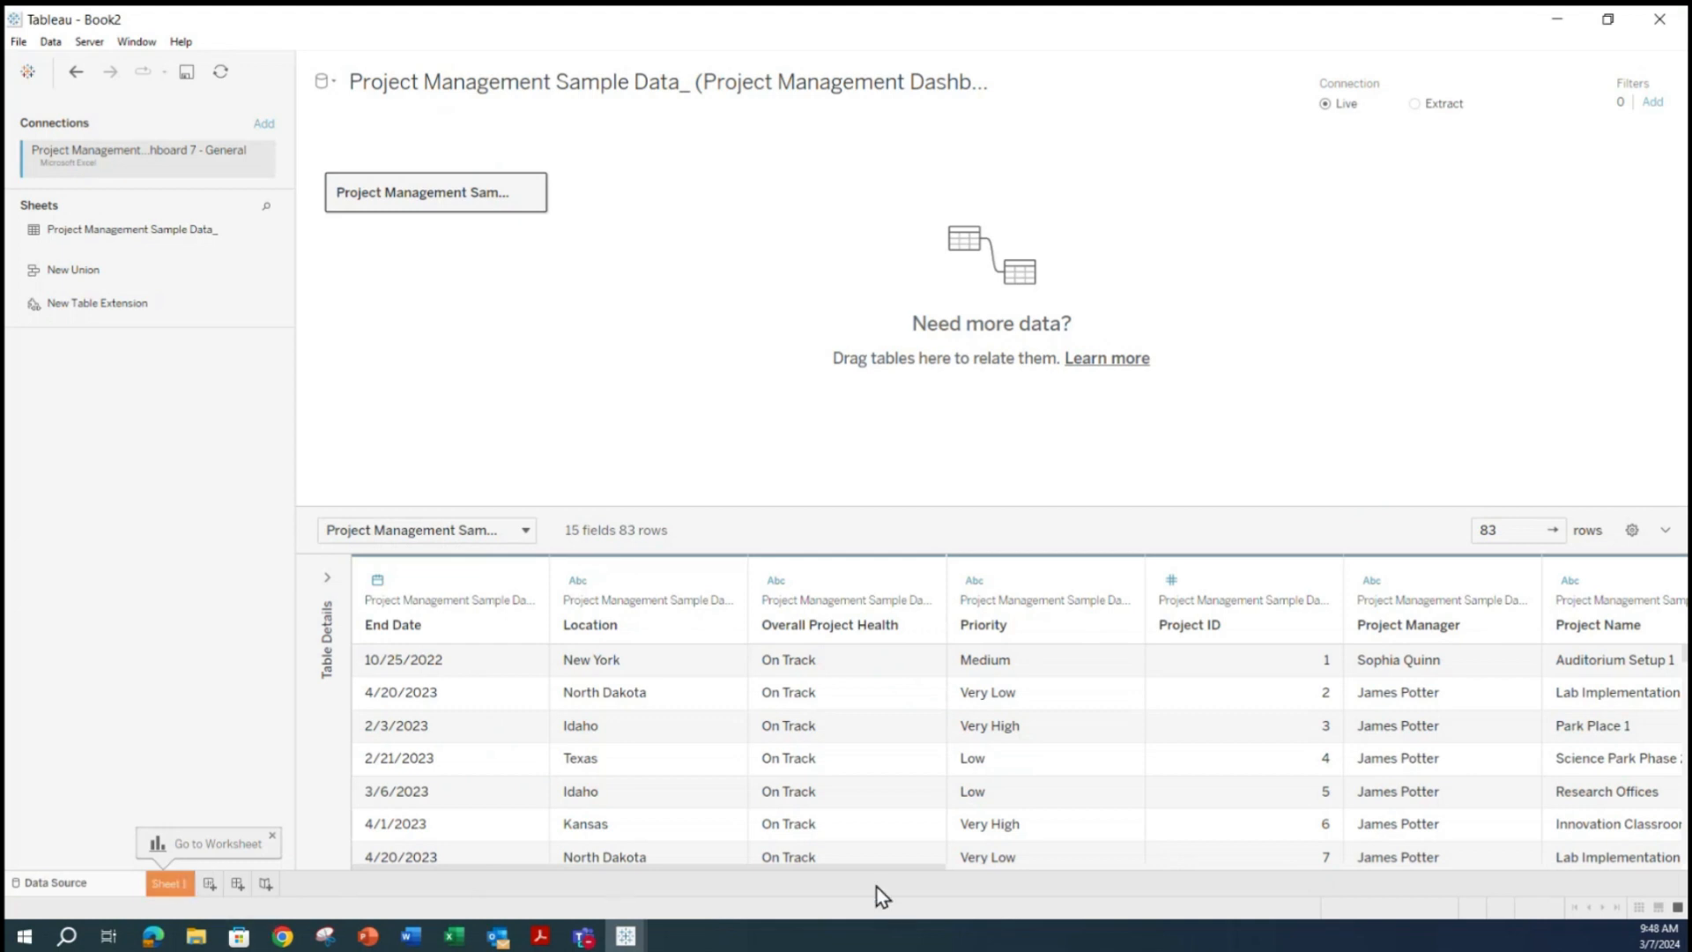
{"action": "left_click_drag", "start_coordinate": [902, 869], "coordinate": [518, 905]}
{"action": "left_click_drag", "start_coordinate": [873, 491], "coordinate": [925, 273]}
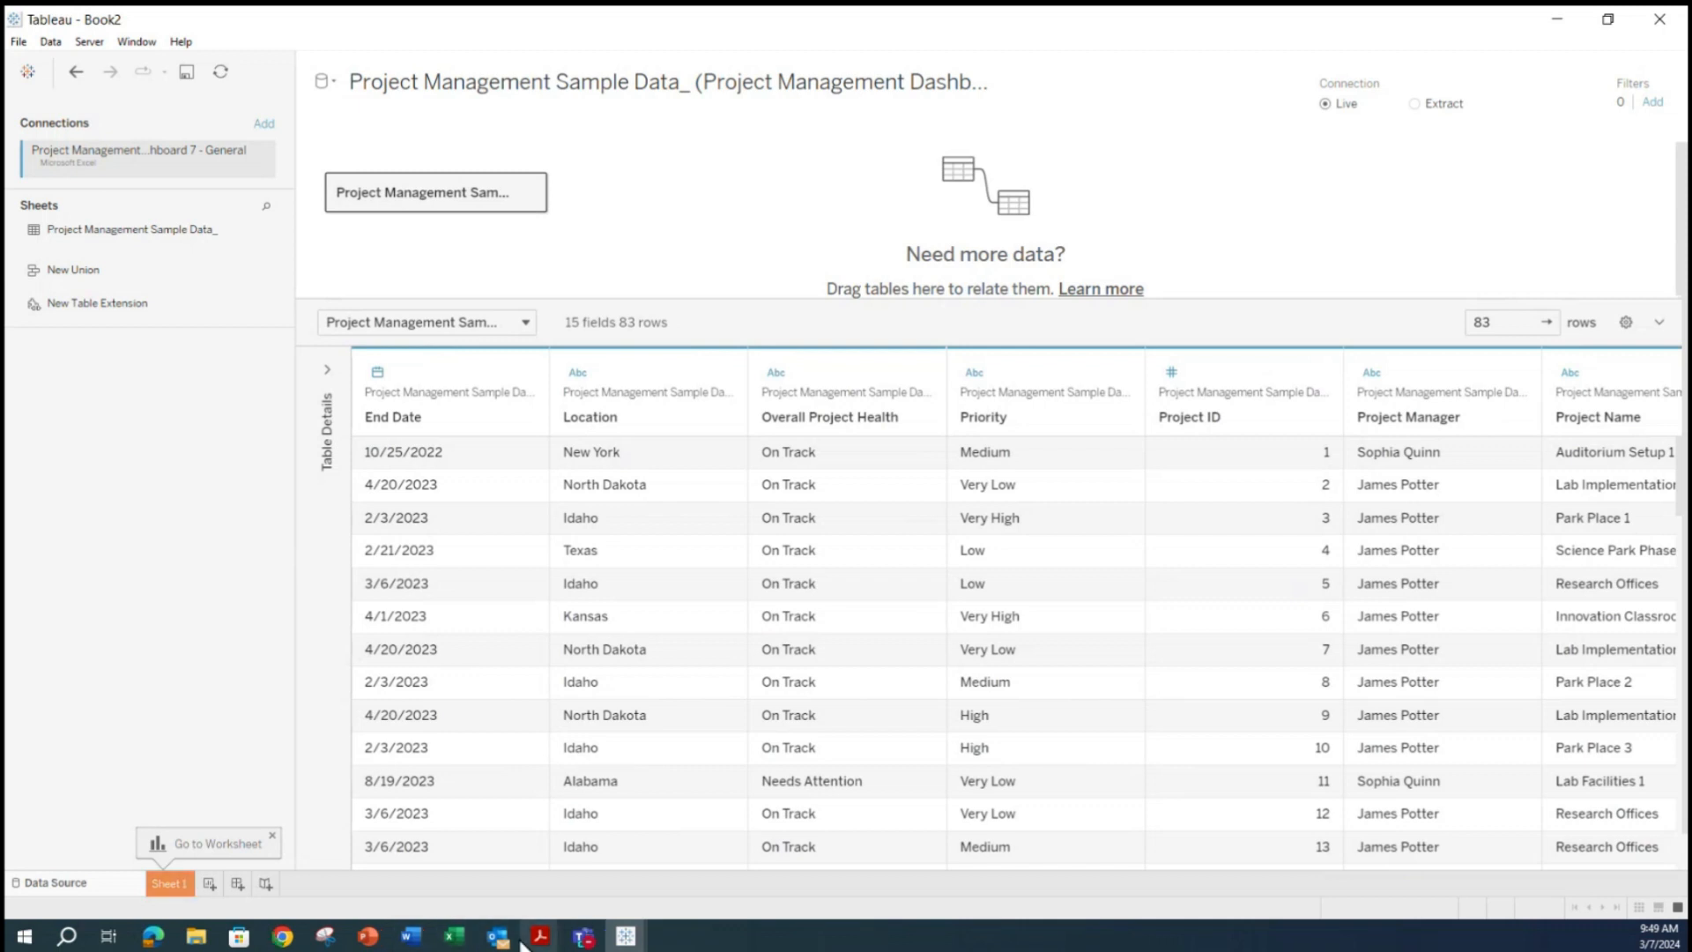
Switch to the Tableau #7 assignment page in Microsoft Edge and examine the dashboard snapshot.
{"action": "left_click", "coordinate": [626, 938]}
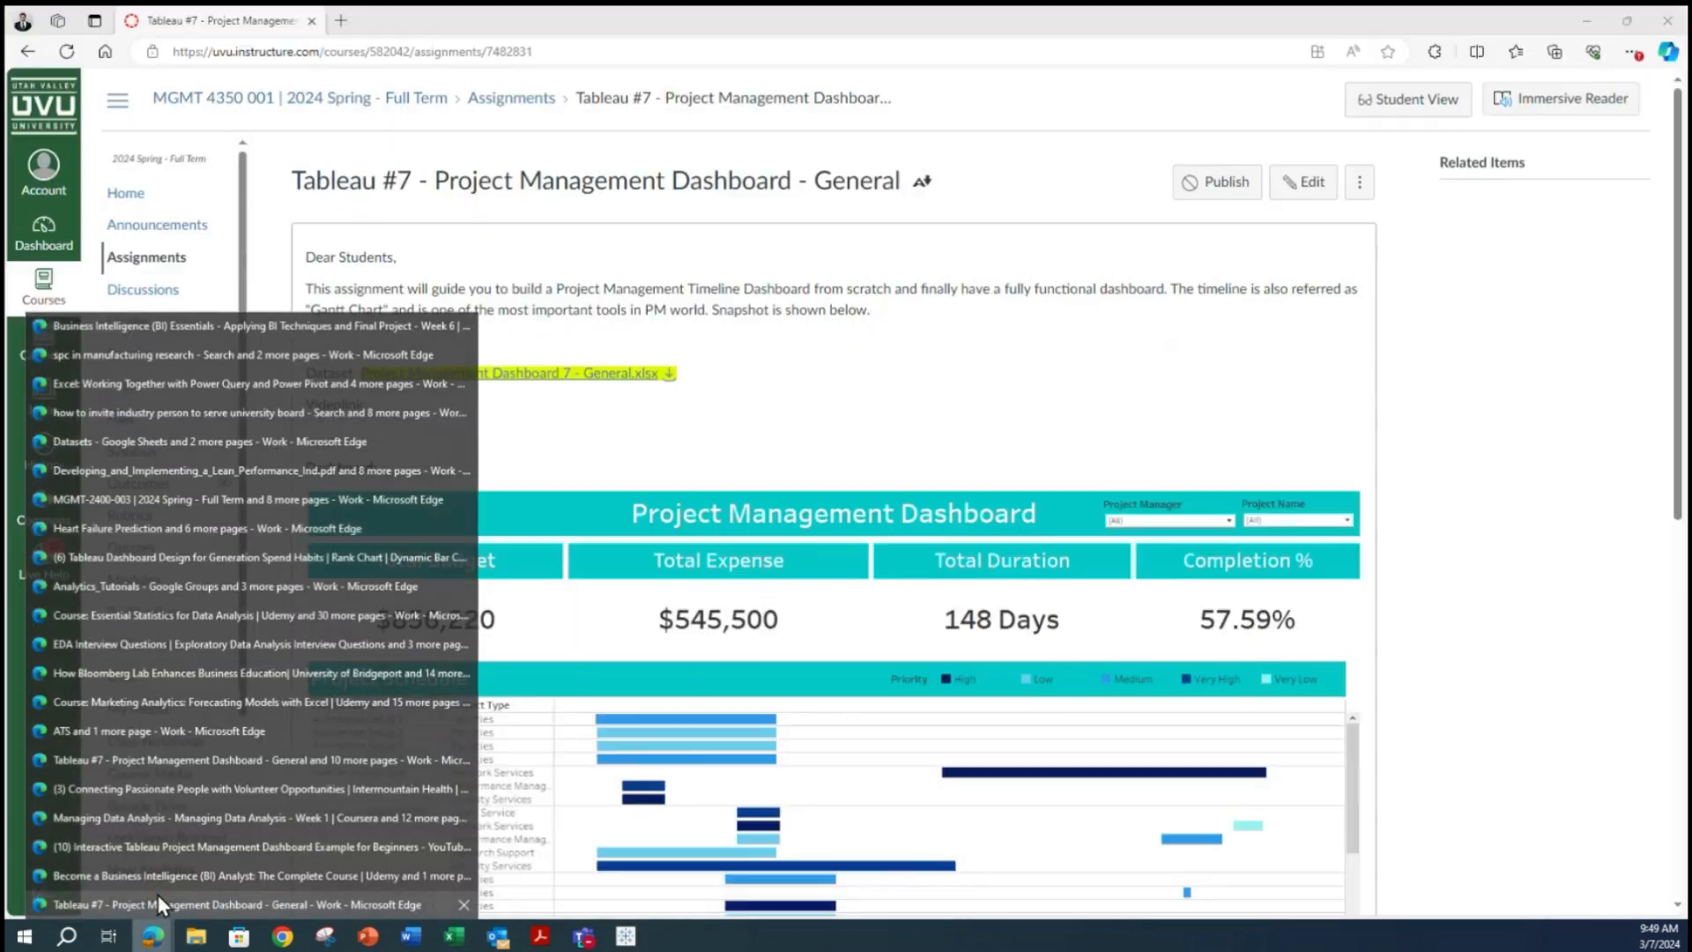
{"action": "left_click", "coordinate": [157, 897]}
{"action": "scroll", "coordinate": [1101, 495], "scroll_direction": "down", "scroll_amount": 3}
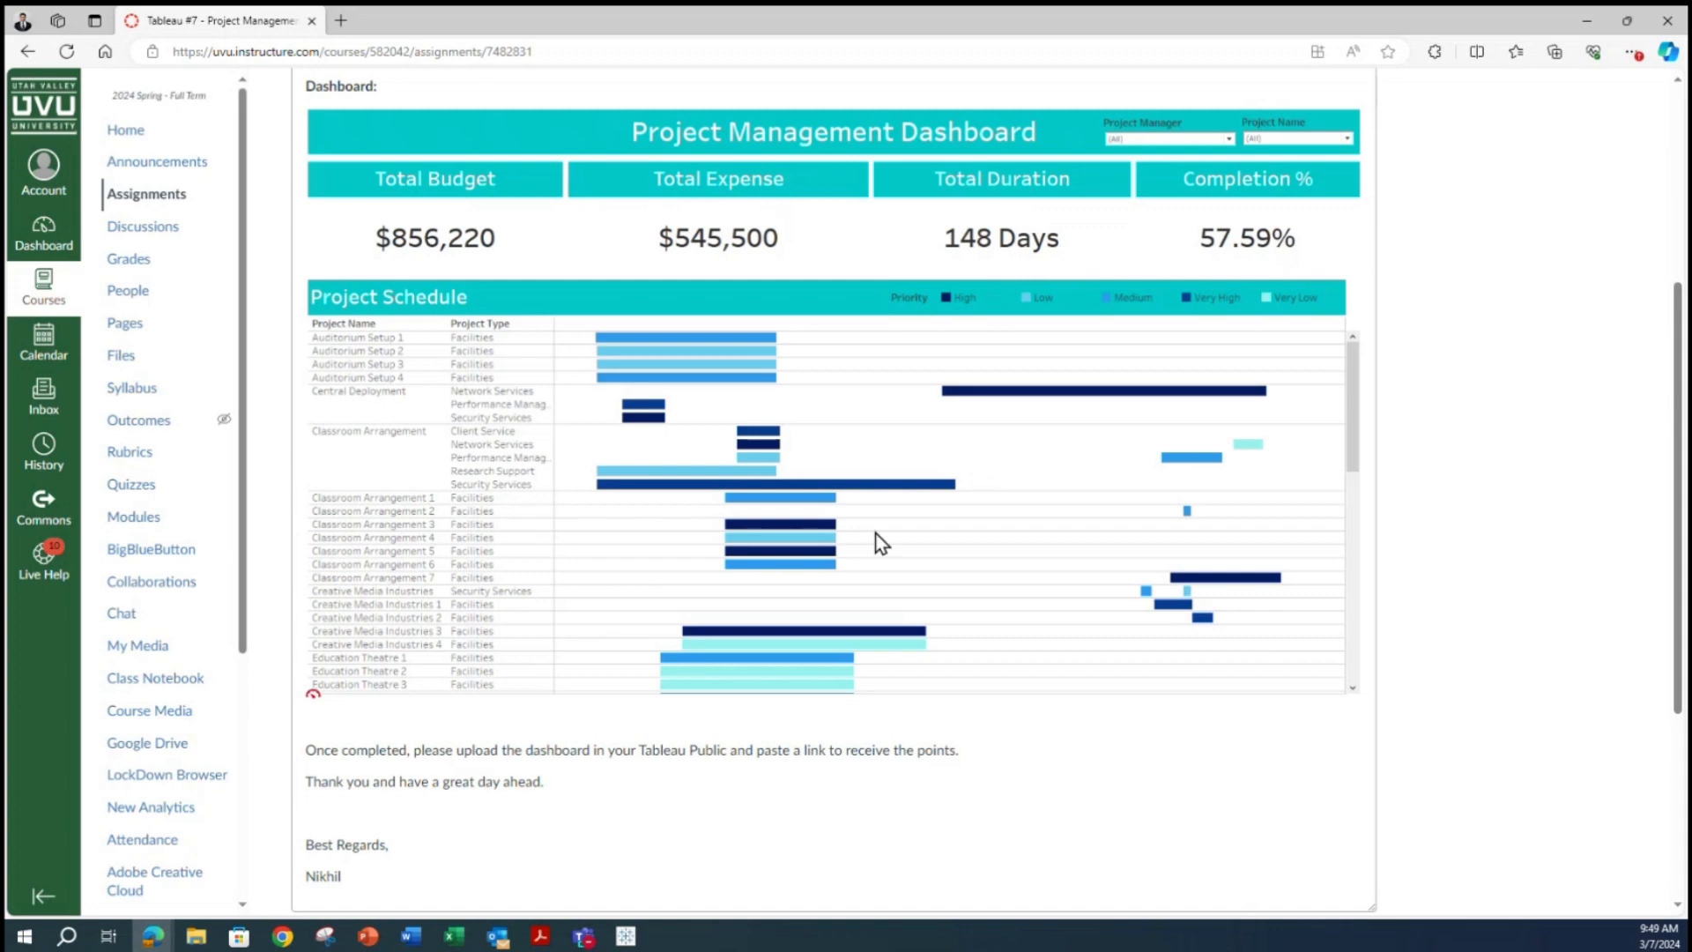
Review the assignment page's instructions and dashboard snapshot, and return to the new Tableau workbook.
{"action": "scroll", "coordinate": [875, 532], "scroll_direction": "up", "scroll_amount": 4}
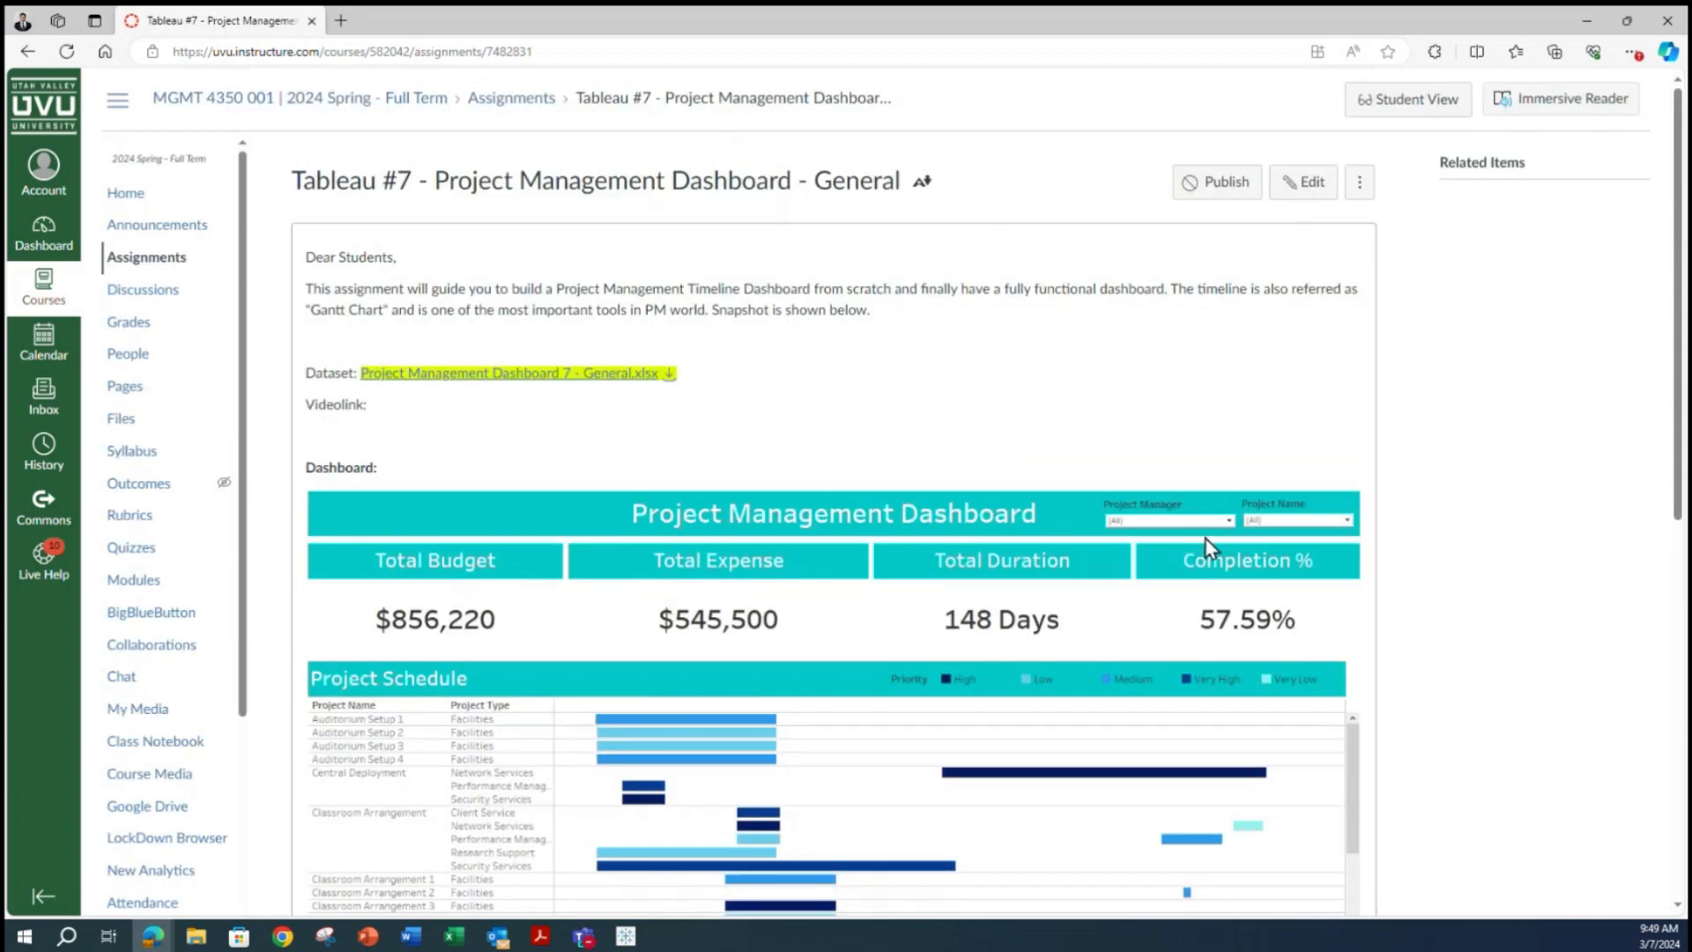
{"action": "scroll", "coordinate": [1204, 538], "scroll_direction": "down", "scroll_amount": 3}
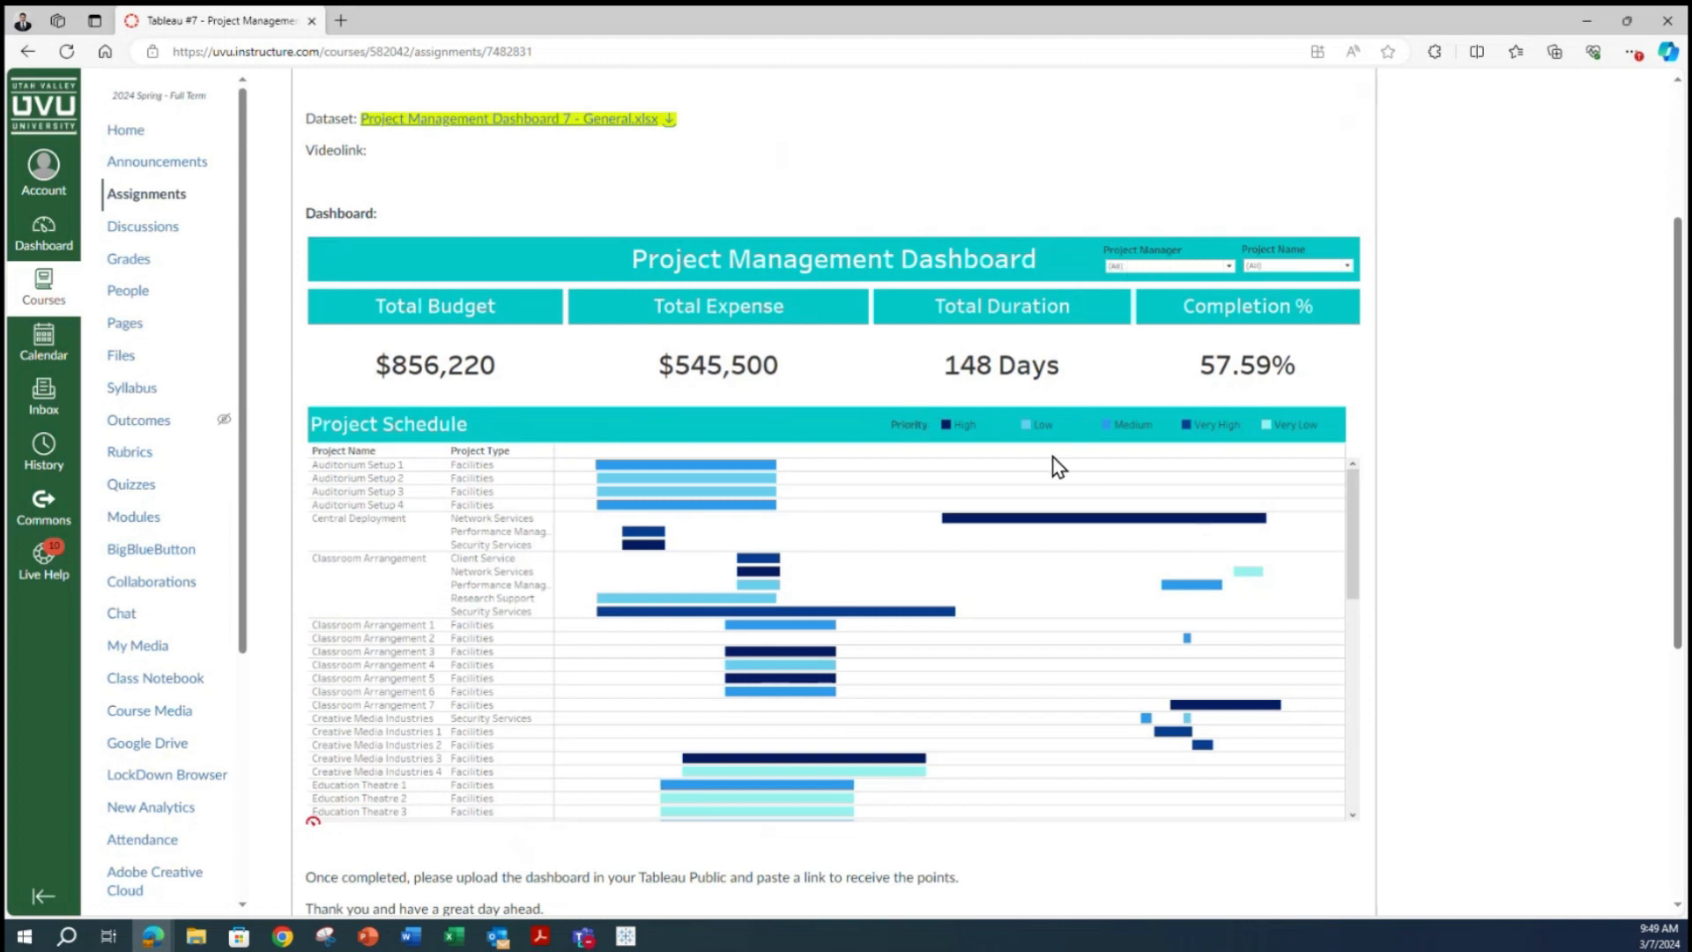
{"action": "scroll", "coordinate": [1054, 457], "scroll_direction": "up", "scroll_amount": 3}
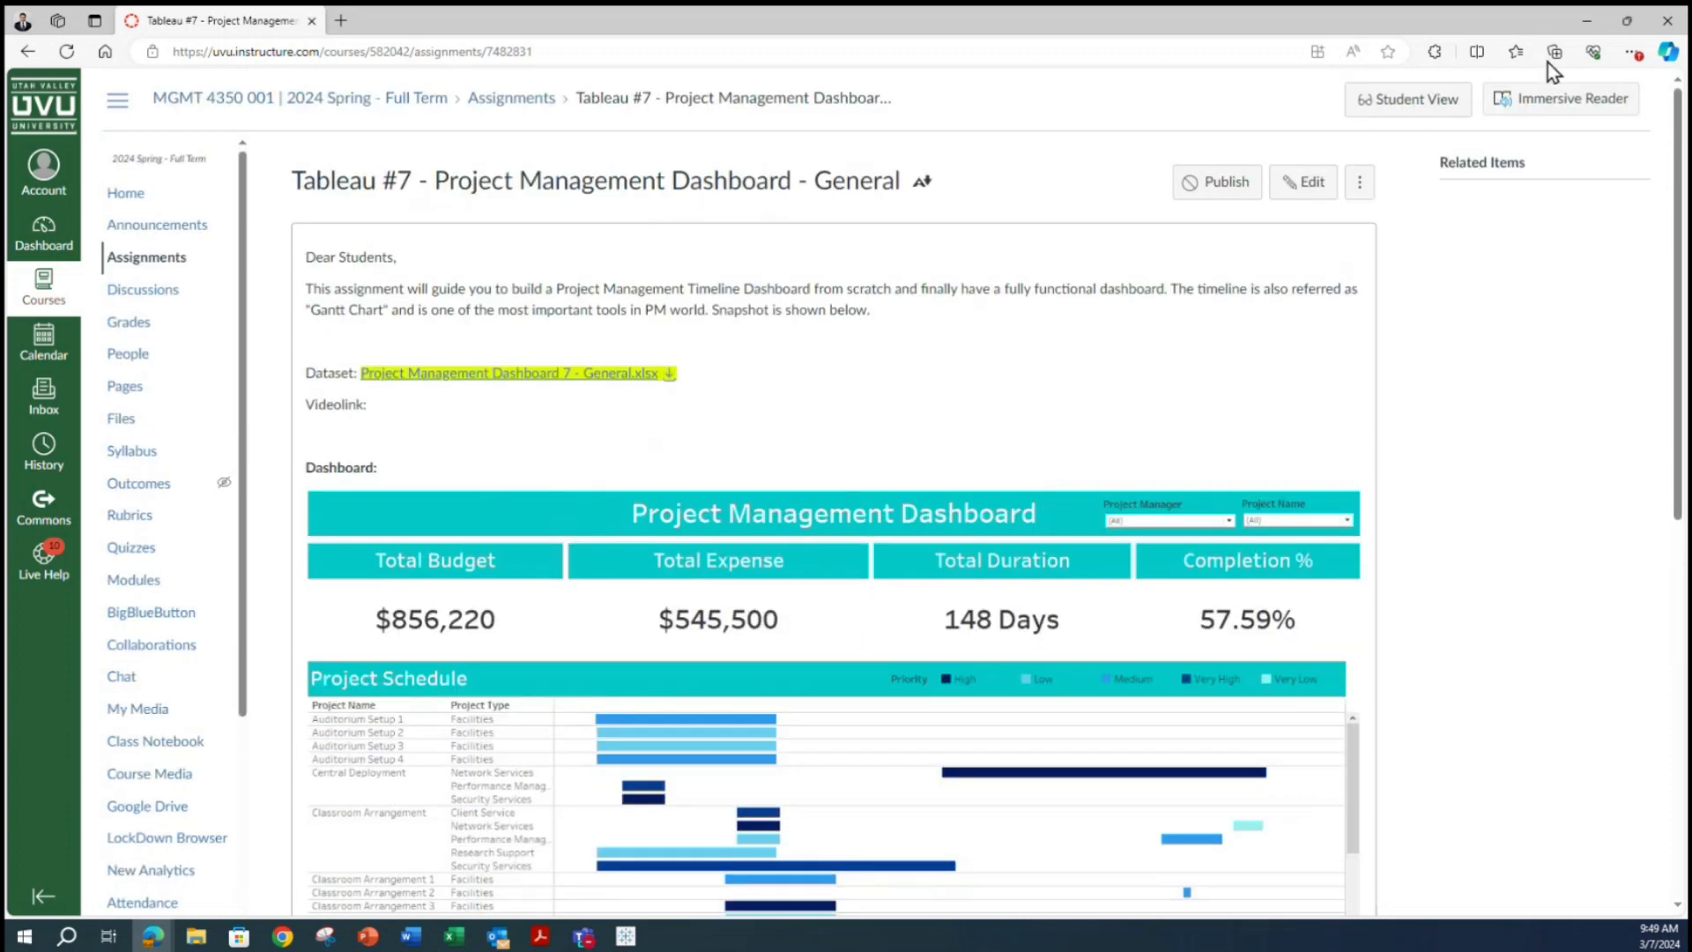
{"action": "left_click", "coordinate": [1583, 24]}
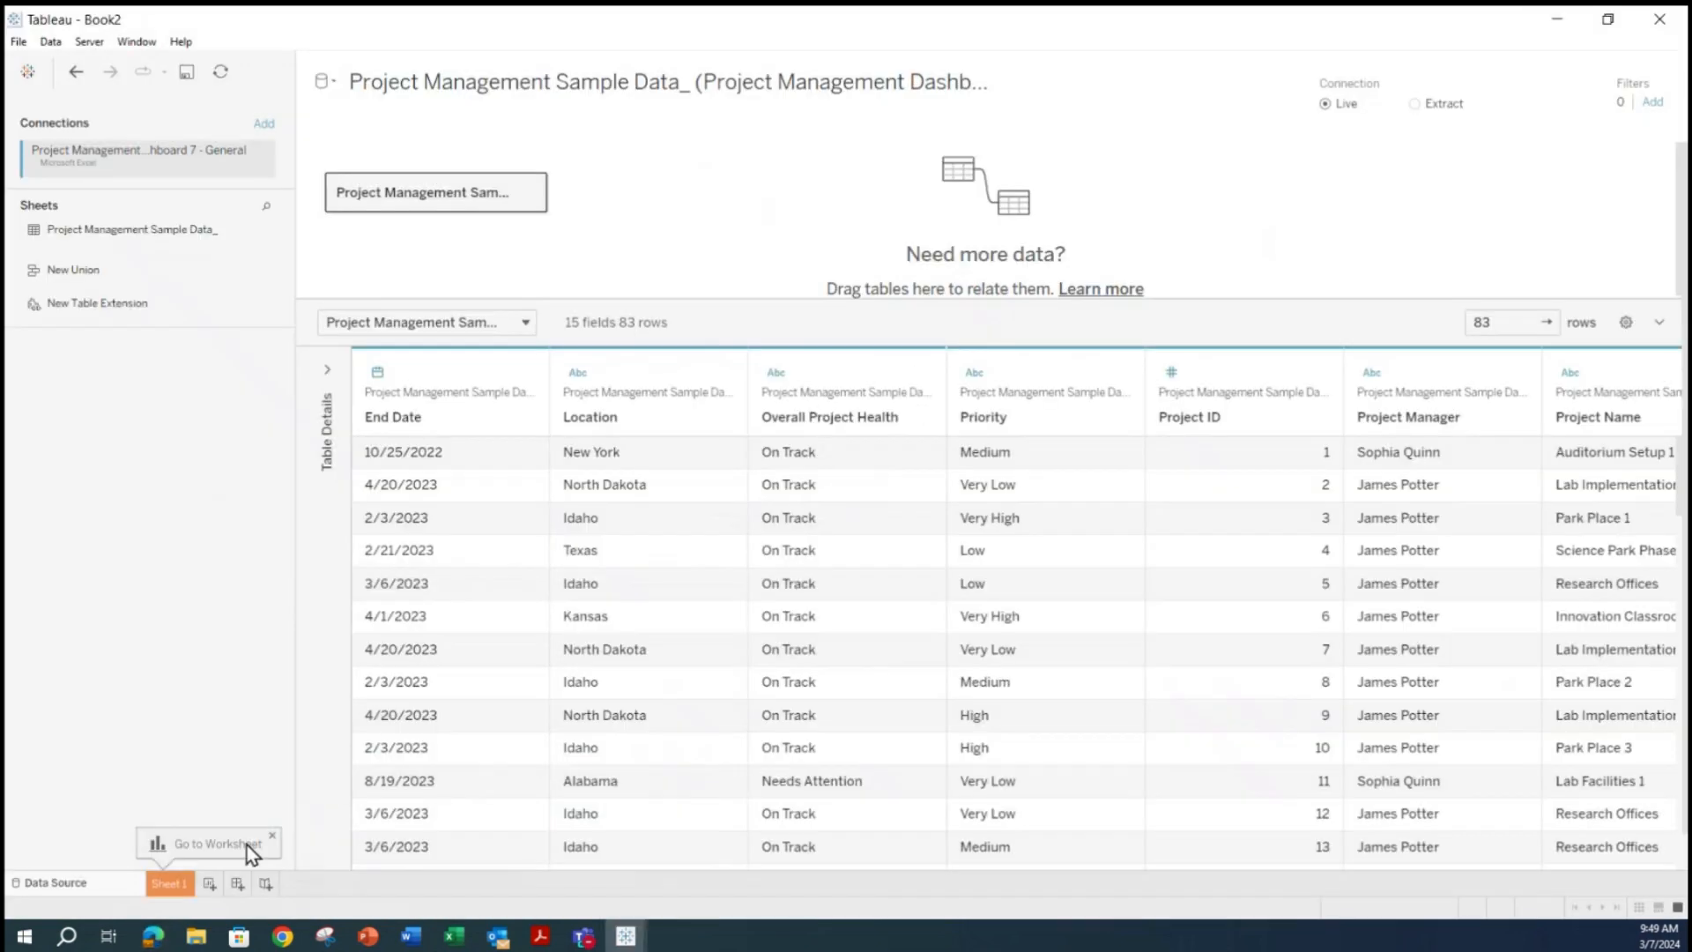
Open the first worksheet, Sheet 1, and rename it Total Budget.
{"action": "left_click", "coordinate": [167, 884]}
{"action": "double_click", "coordinate": [174, 890]}
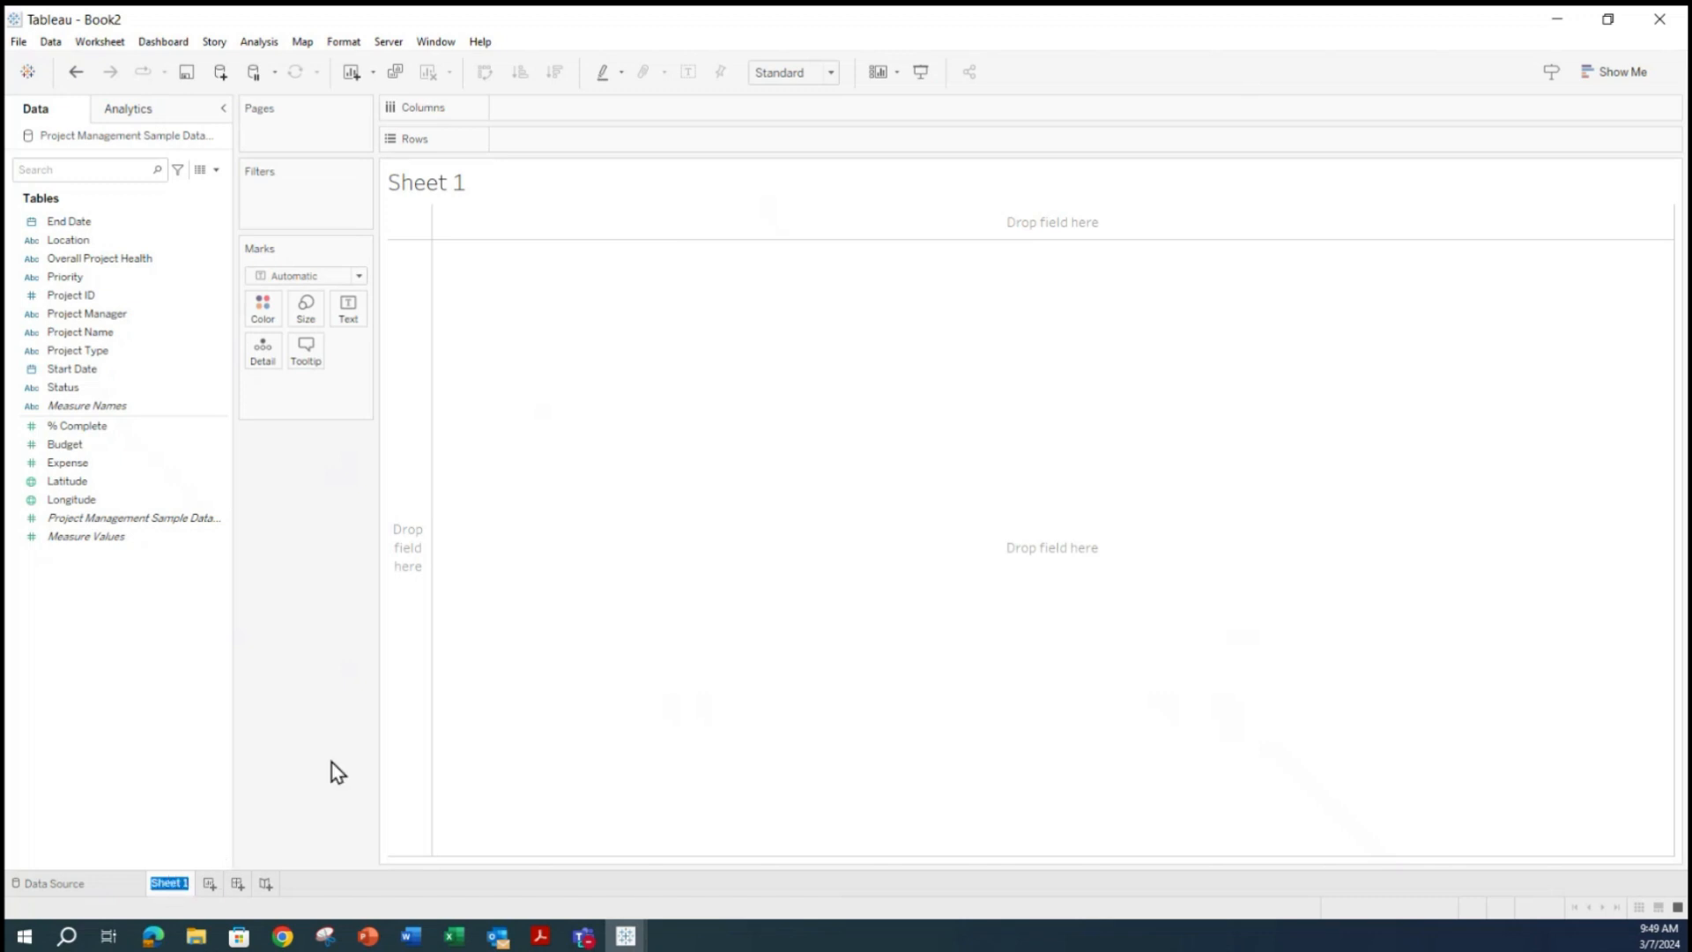
{"action": "type", "text": "Total Budget"}
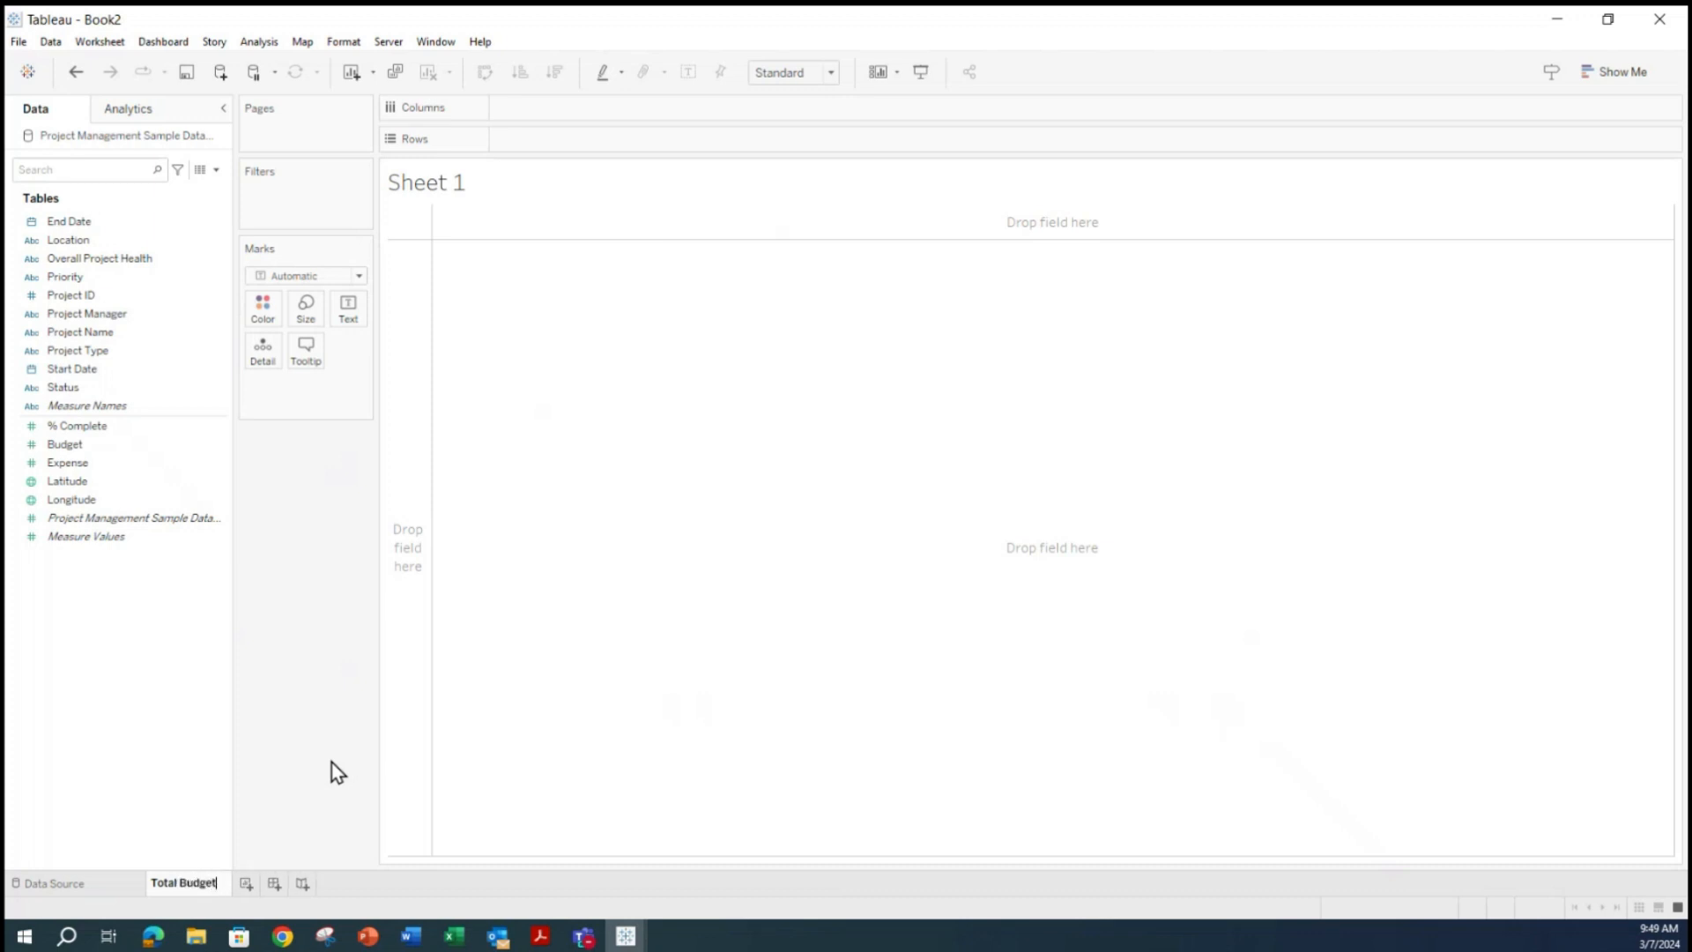
{"action": "left_click", "coordinate": [586, 789]}
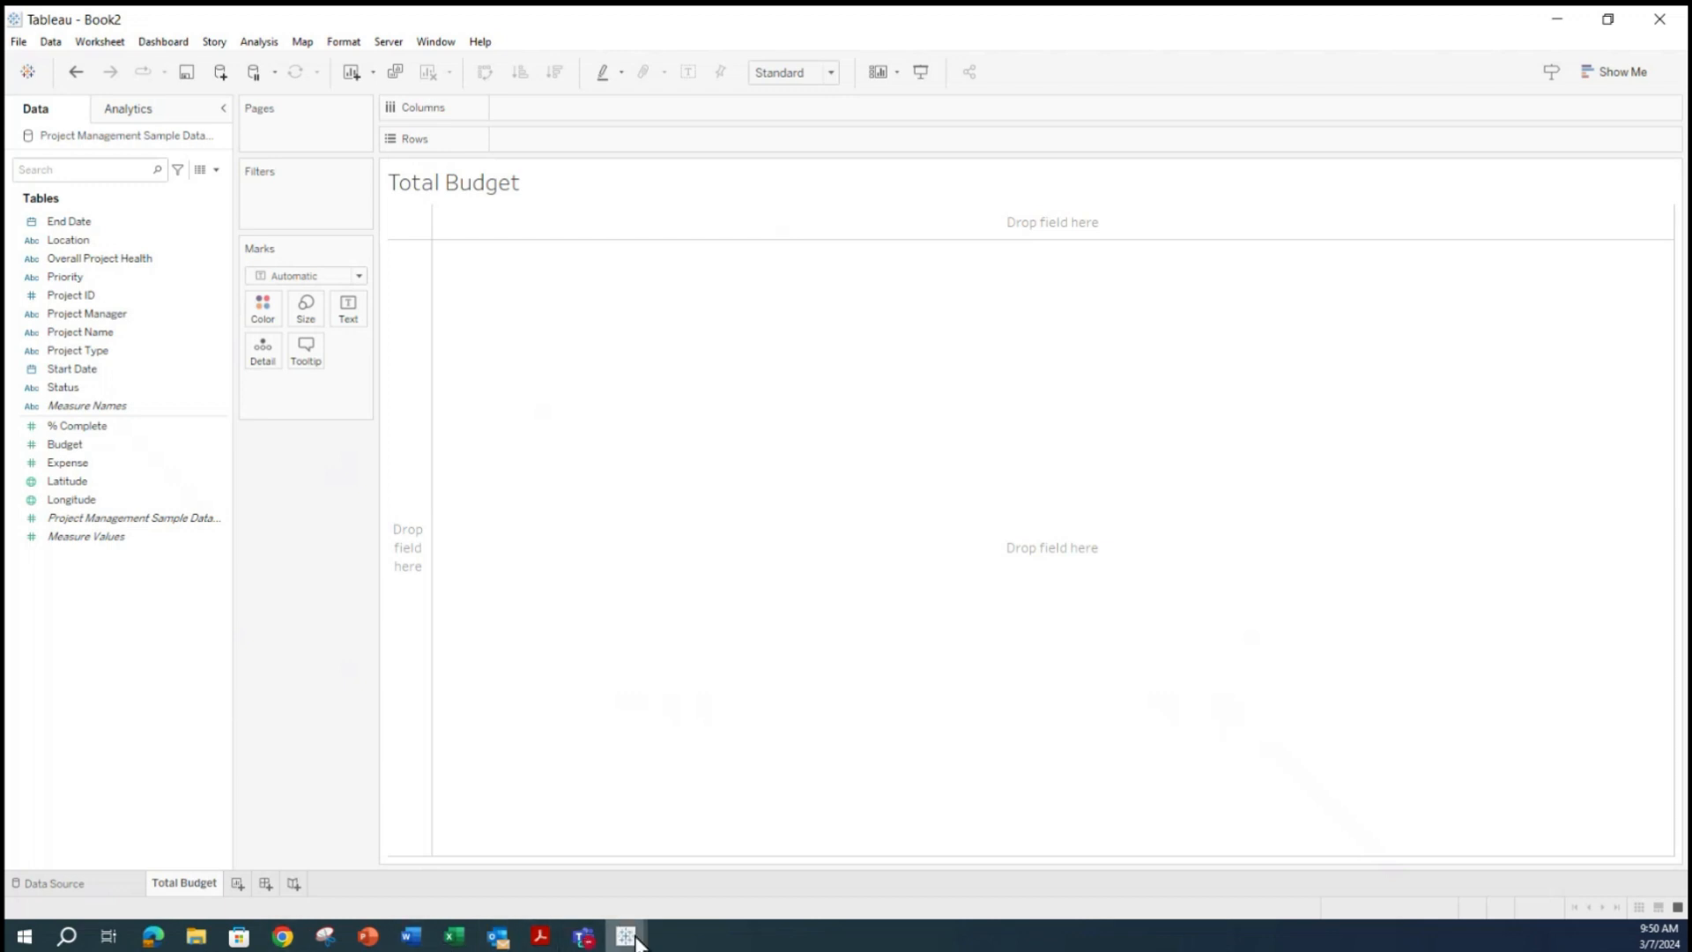
{"action": "mouse_move", "coordinate": [650, 932]}
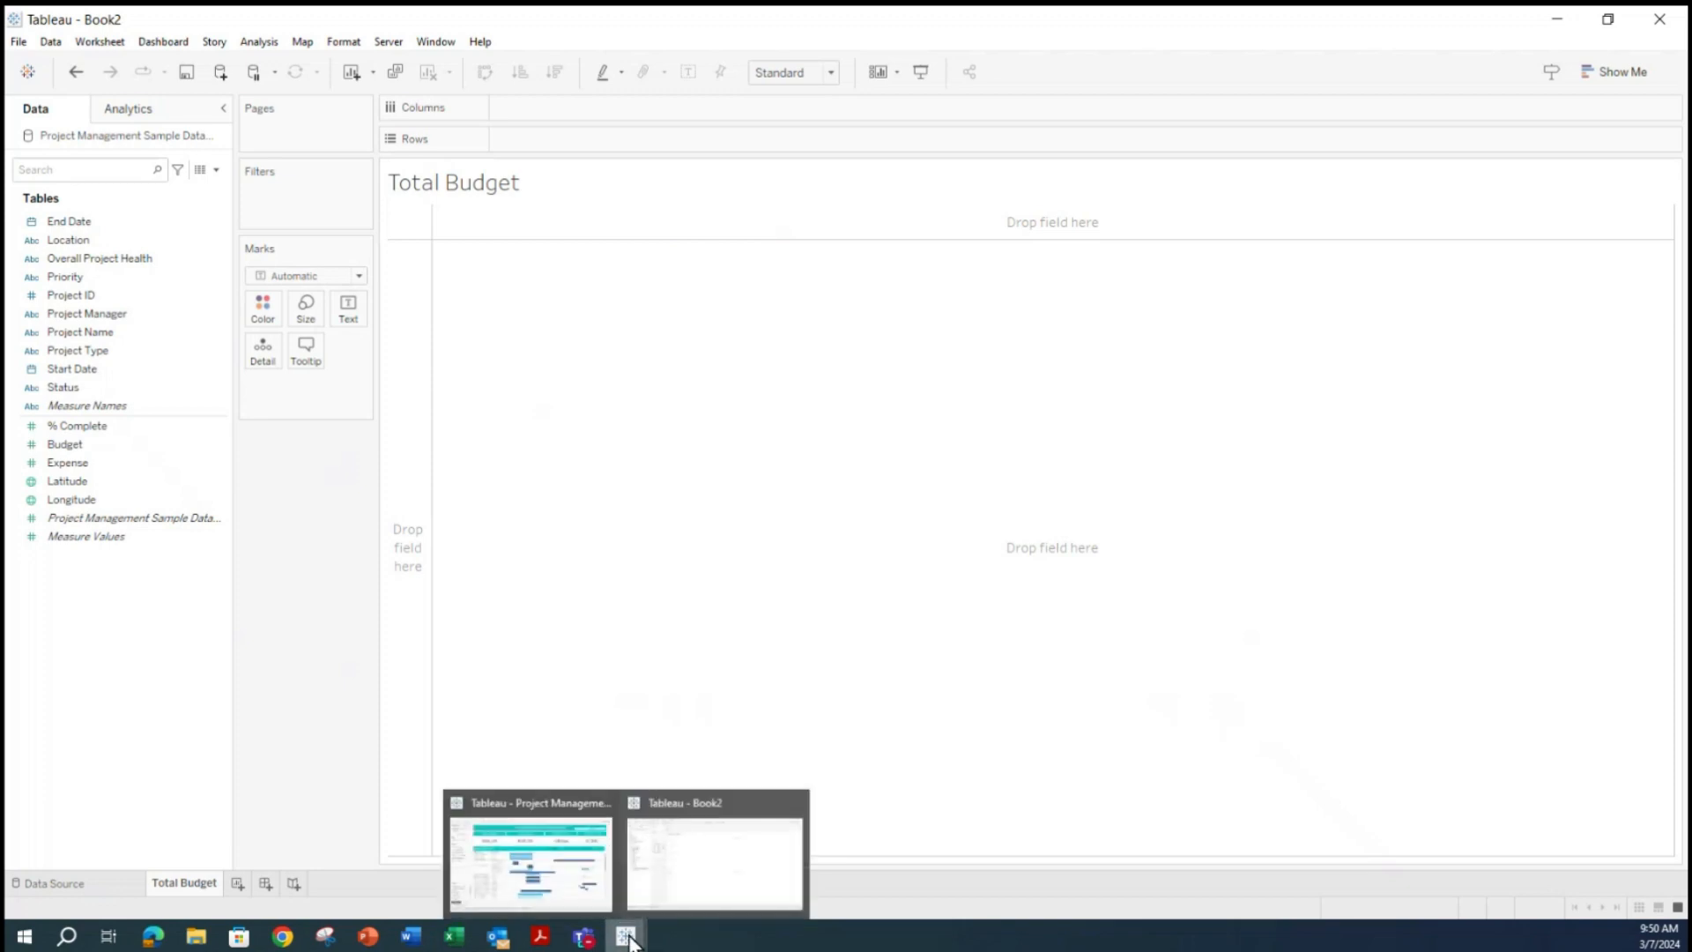
{"action": "mouse_move", "coordinate": [579, 872]}
{"action": "left_click", "coordinate": [758, 846]}
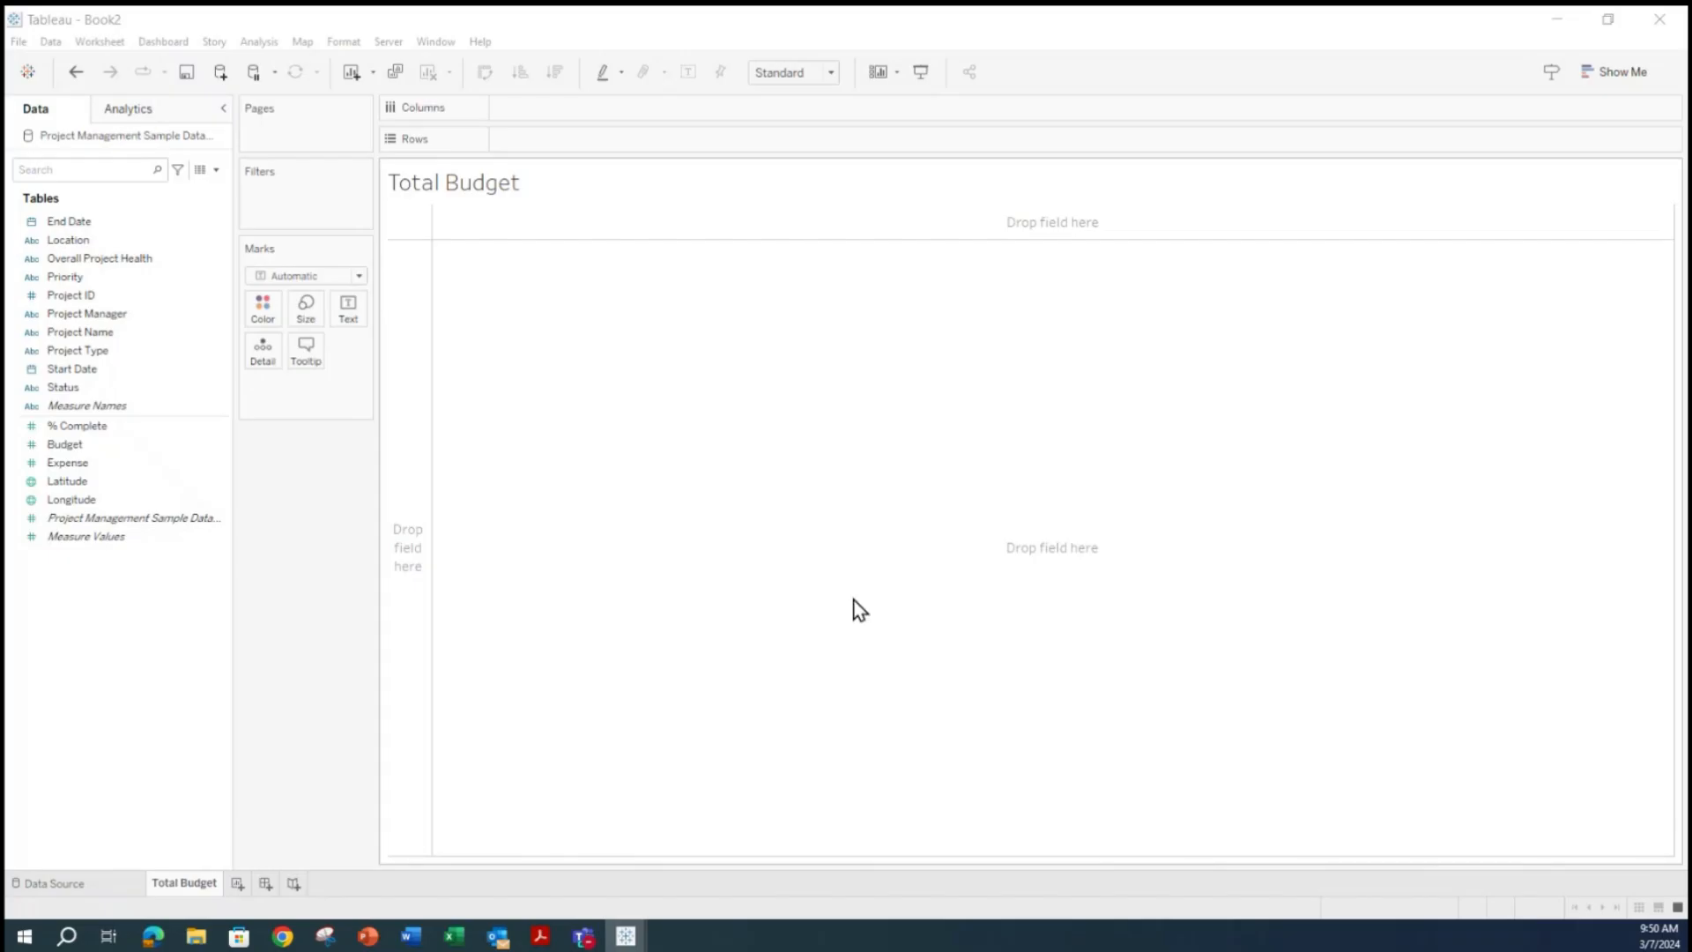
{"action": "double_click", "coordinate": [203, 885]}
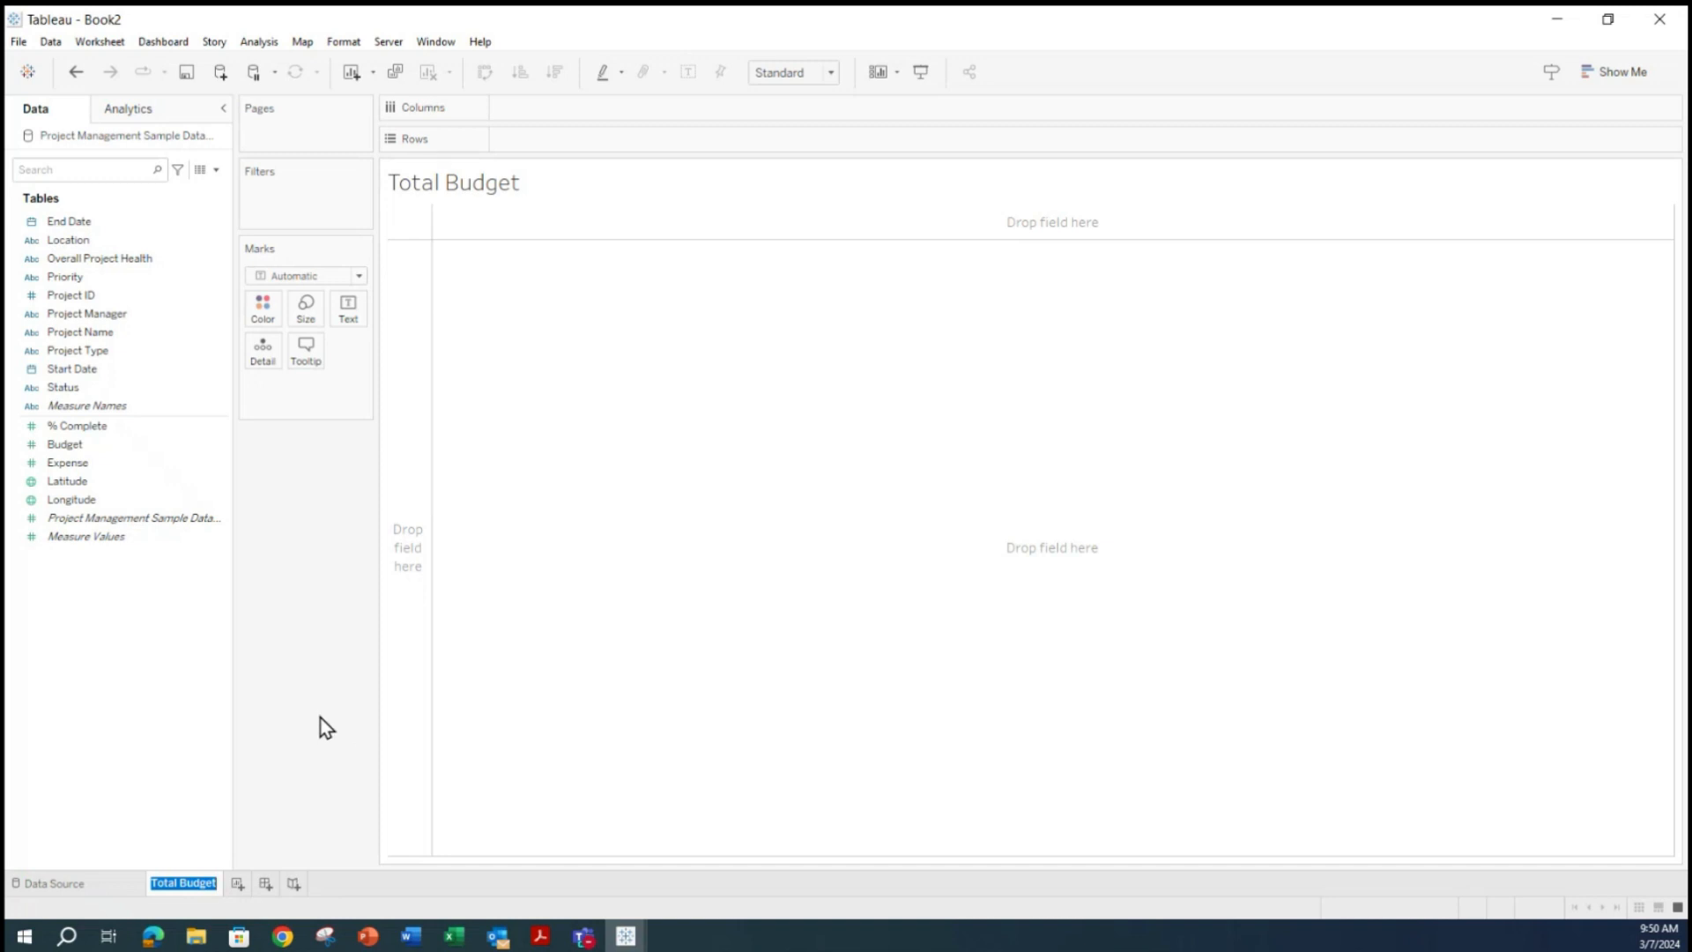
{"action": "left_click", "coordinate": [521, 794]}
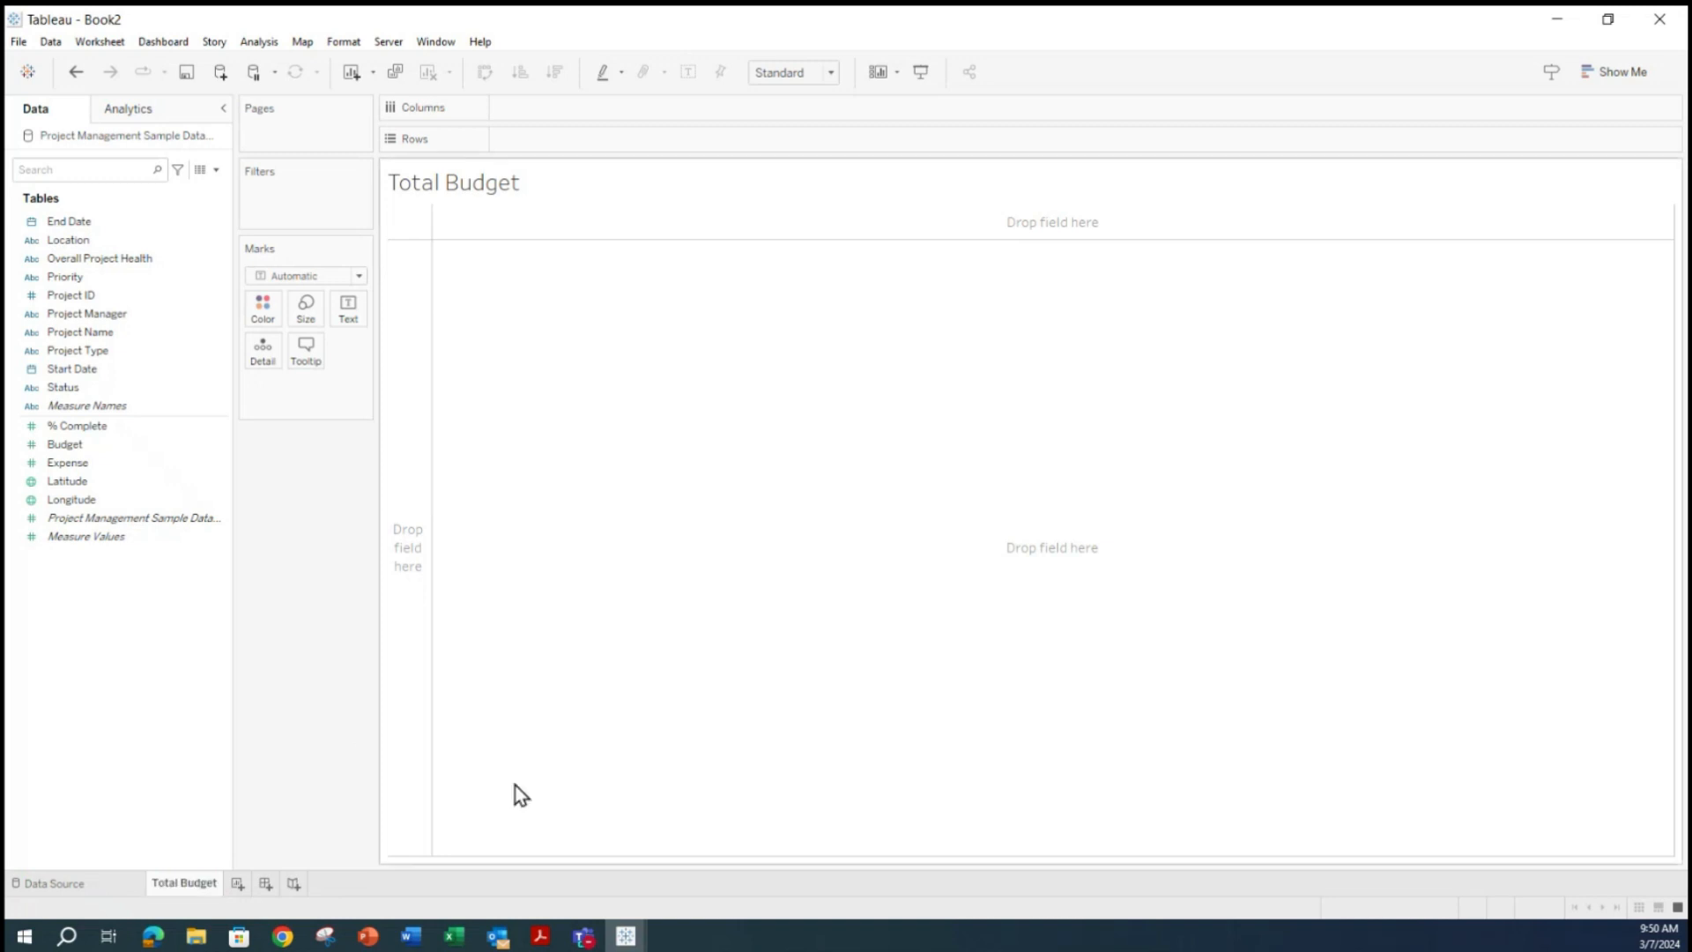
{"action": "left_click", "coordinate": [625, 936]}
Switch to the Tableau #7 assignment page in Microsoft Edge, examine the dashboard's KPI layout, and return to the Tableau workbook.
{"action": "left_click", "coordinate": [148, 936]}
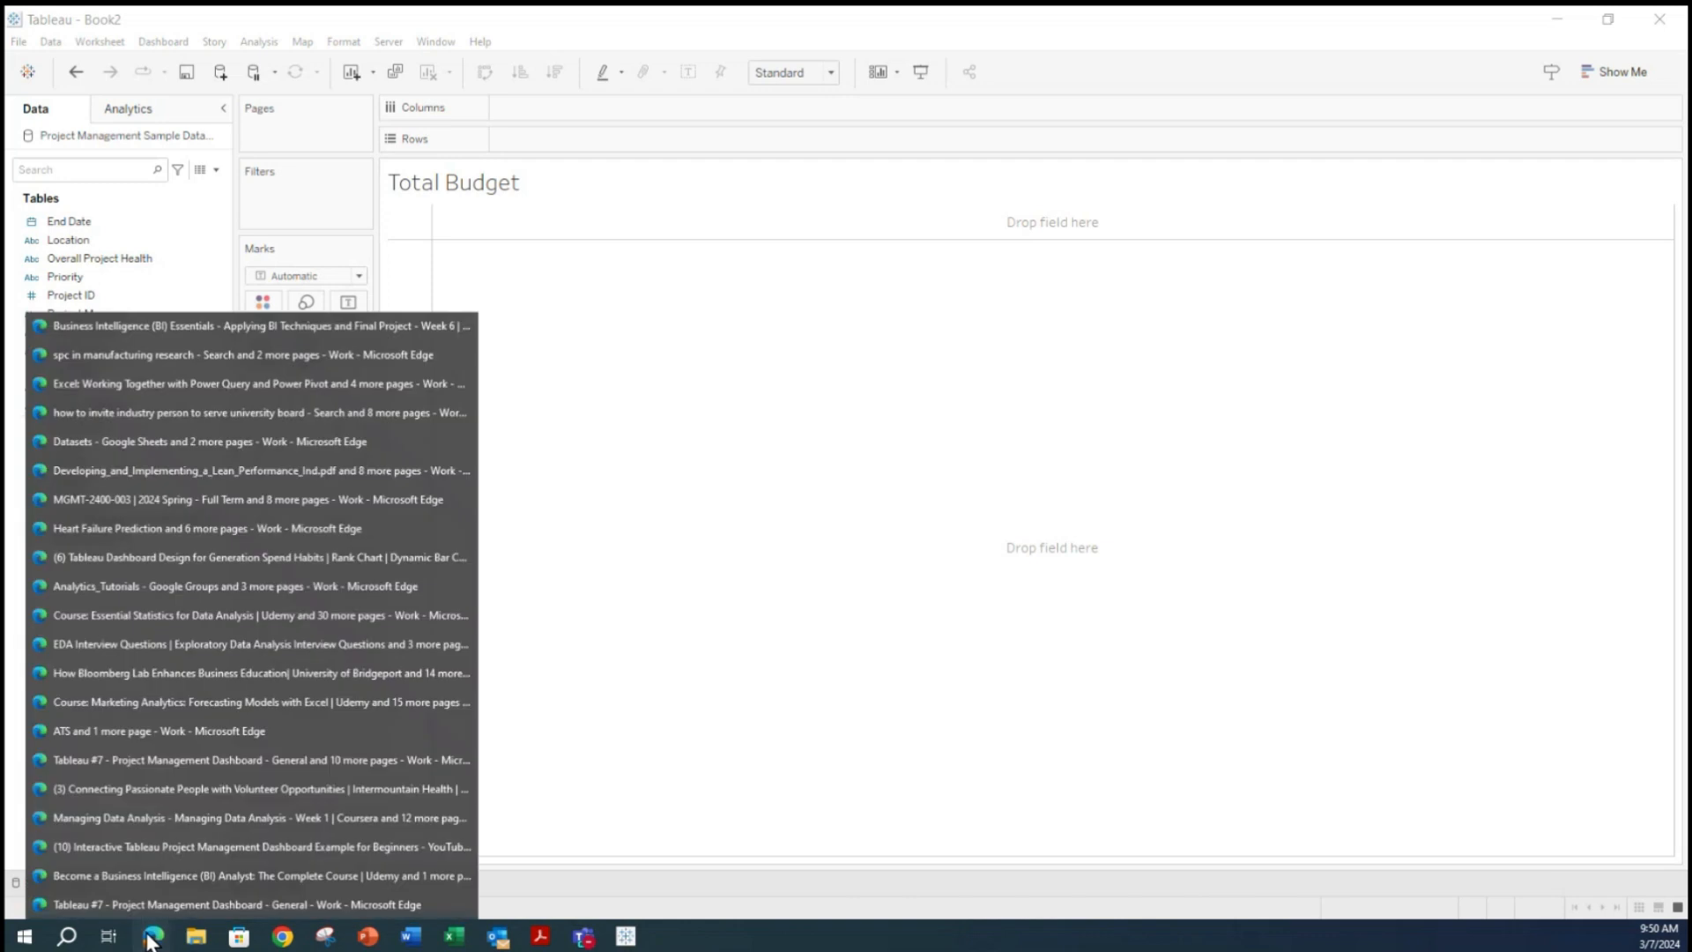
{"action": "left_click", "coordinate": [221, 904]}
{"action": "scroll", "coordinate": [773, 585], "scroll_direction": "down", "scroll_amount": 5}
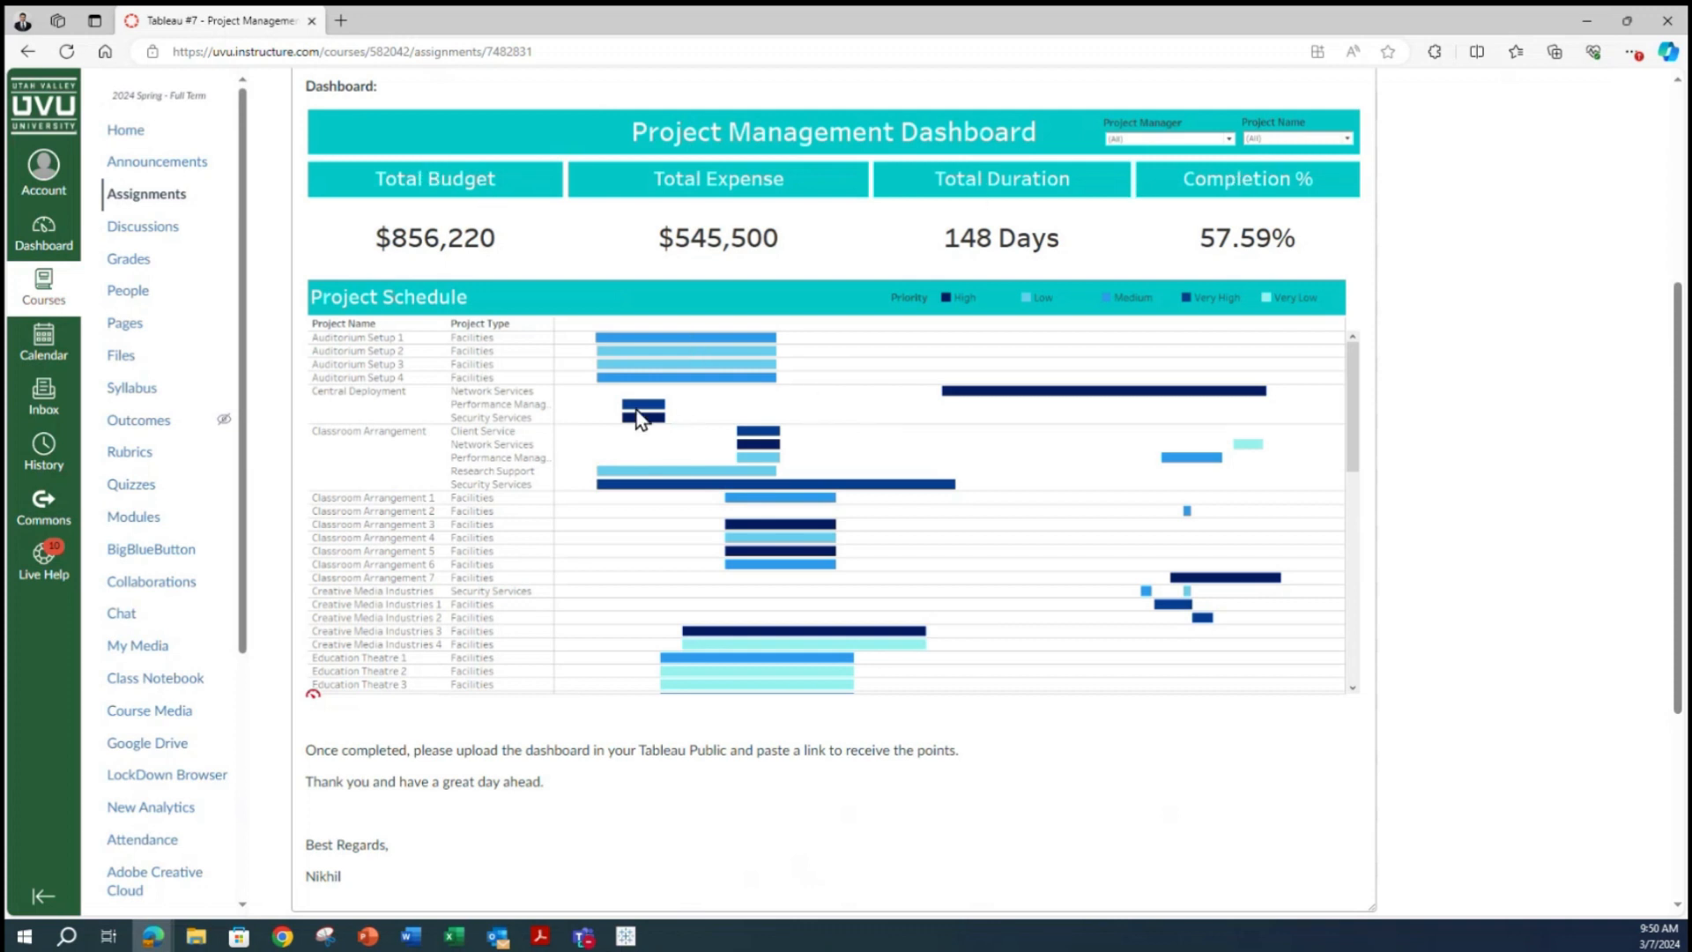
{"action": "left_click", "coordinate": [1580, 23]}
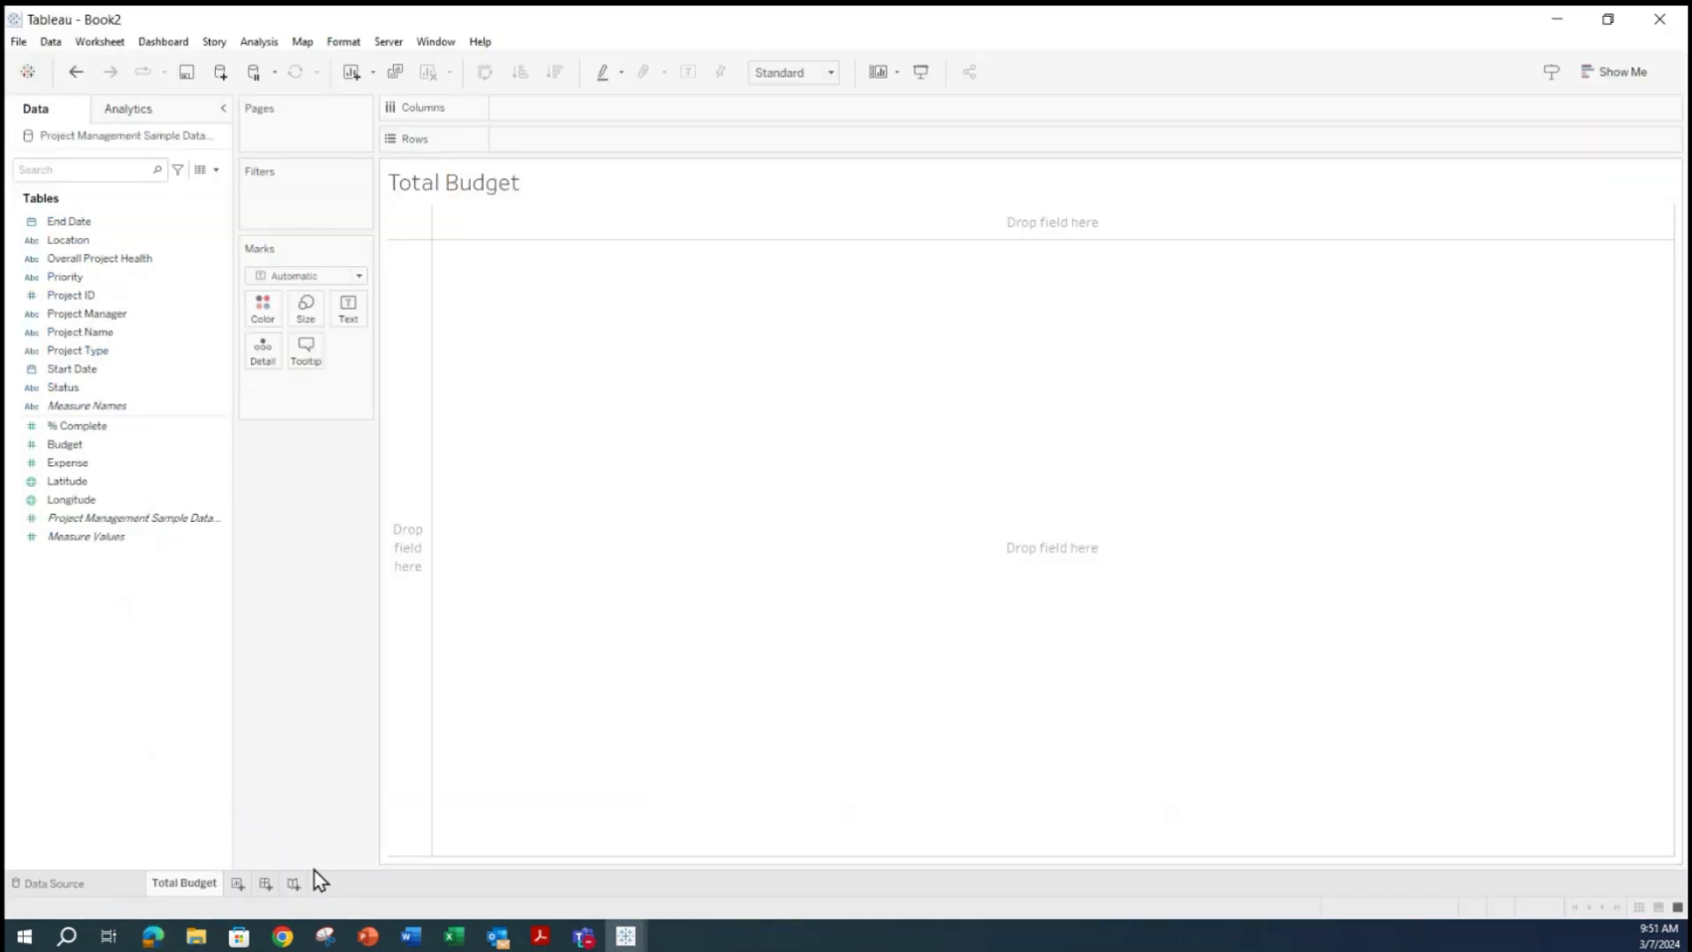
Rename the Total Budget worksheet as KPI 1.
{"action": "double_click", "coordinate": [188, 888]}
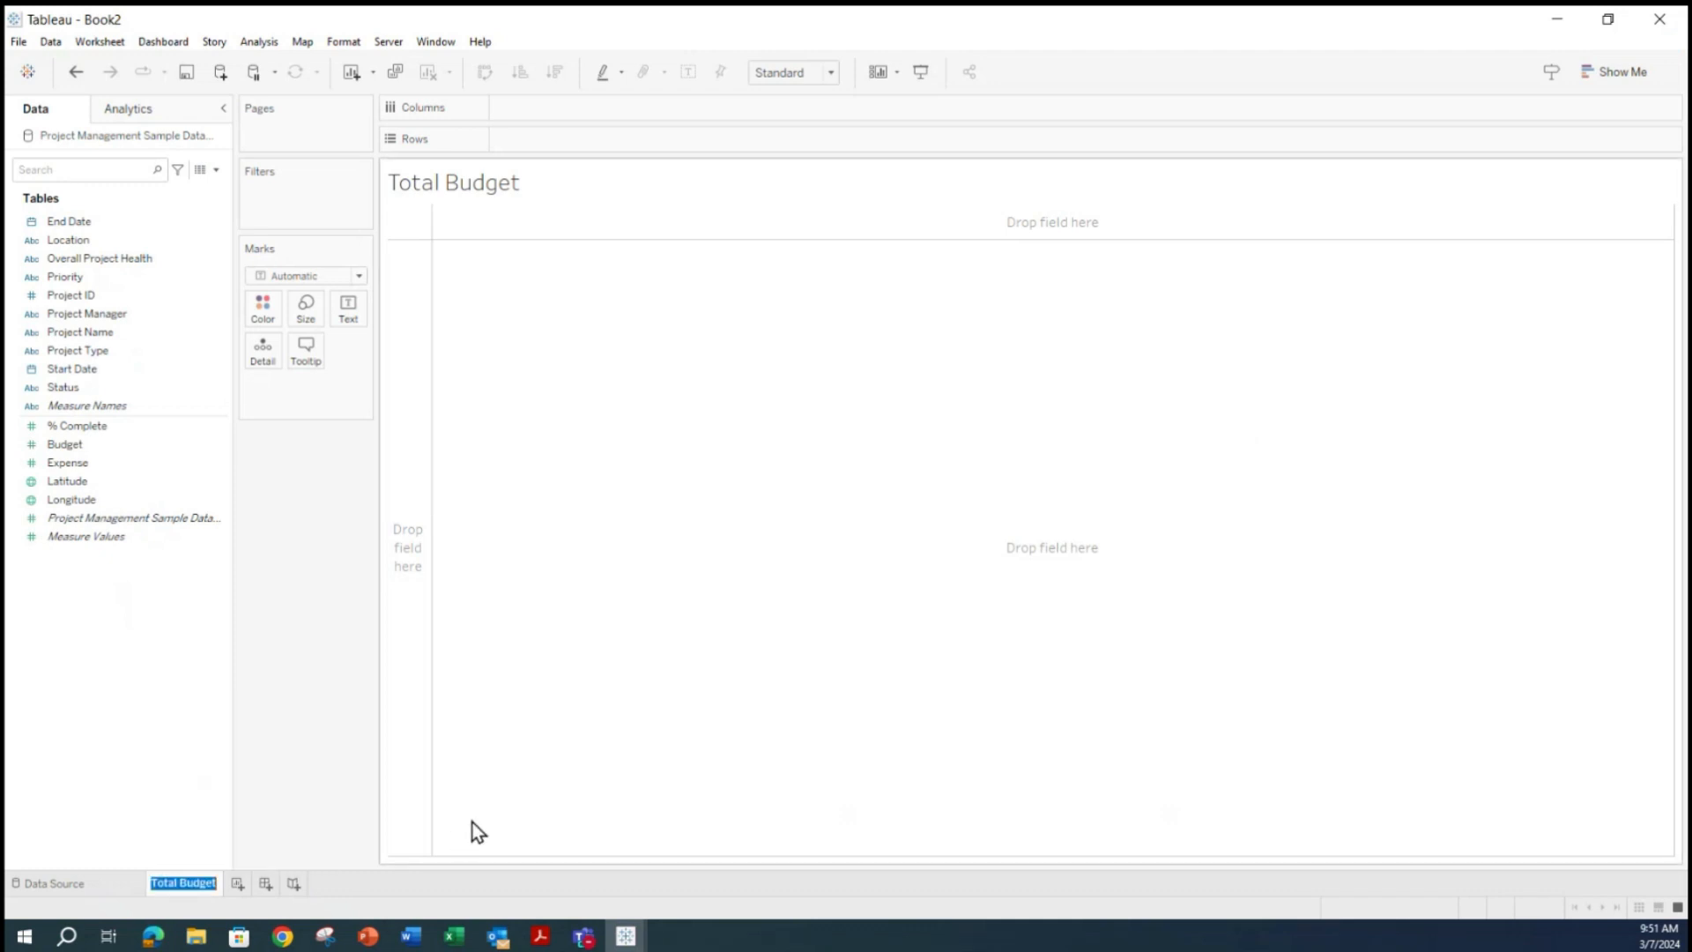
{"action": "type", "text": "KPI 1"}
{"action": "left_click", "coordinate": [838, 551]}
Replace the sheet-name placeholder in the KPI 1 worksheet's title with the text Total Budget.
{"action": "double_click", "coordinate": [409, 185]}
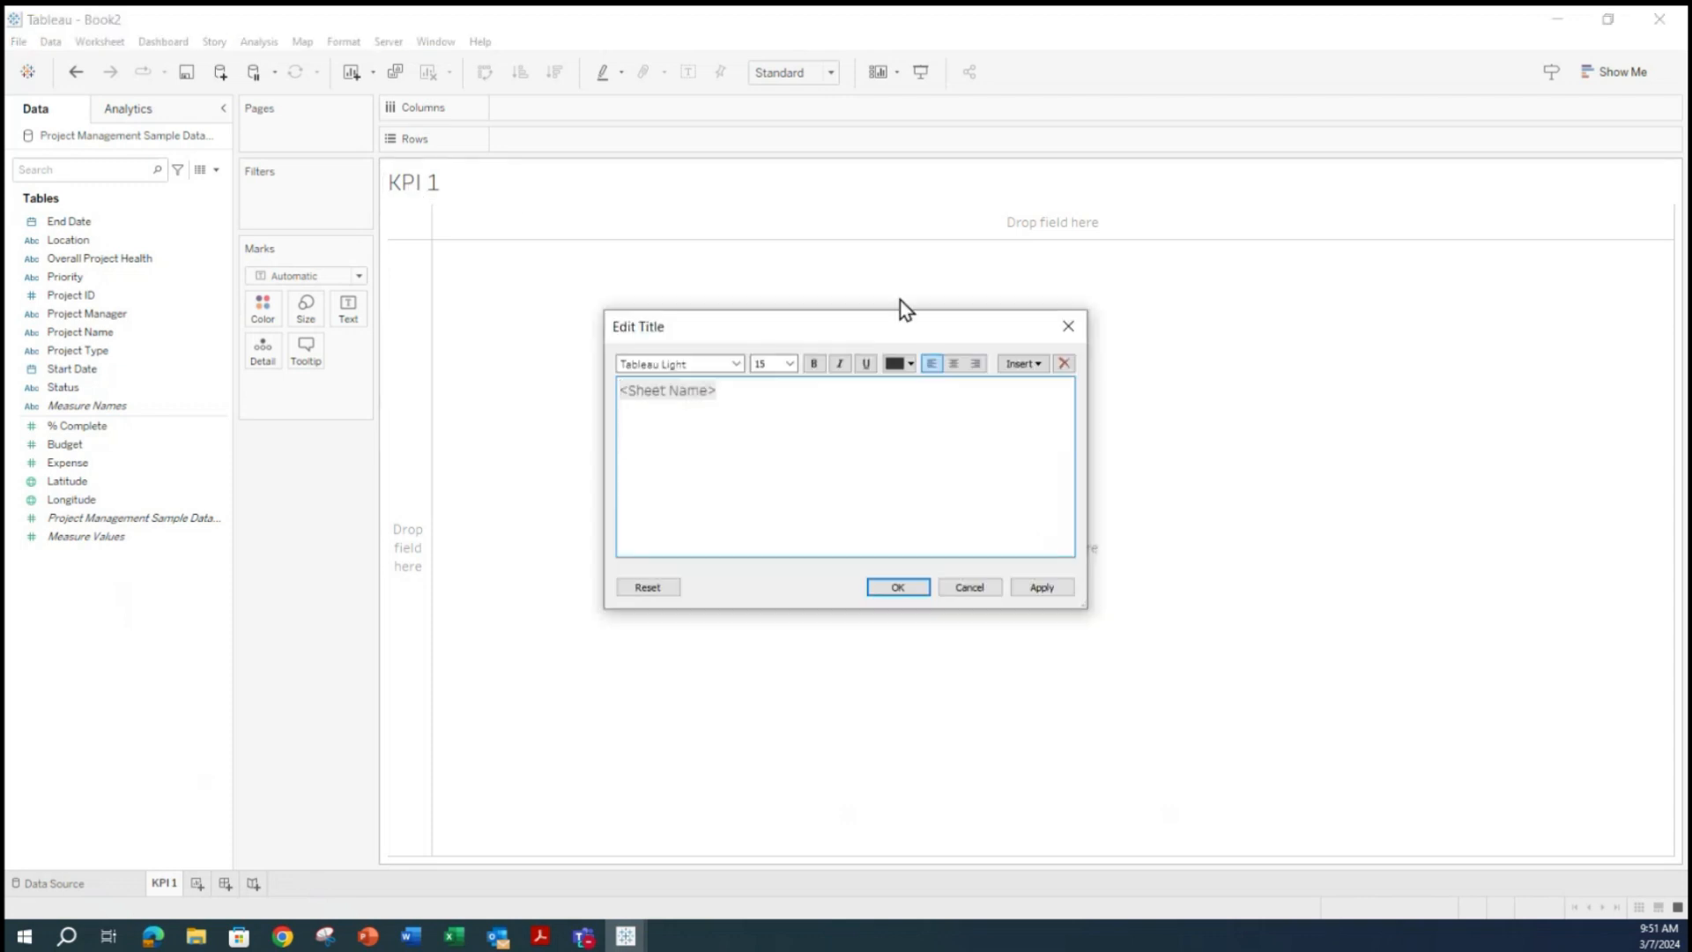
{"action": "left_click_drag", "start_coordinate": [770, 388], "coordinate": [570, 385]}
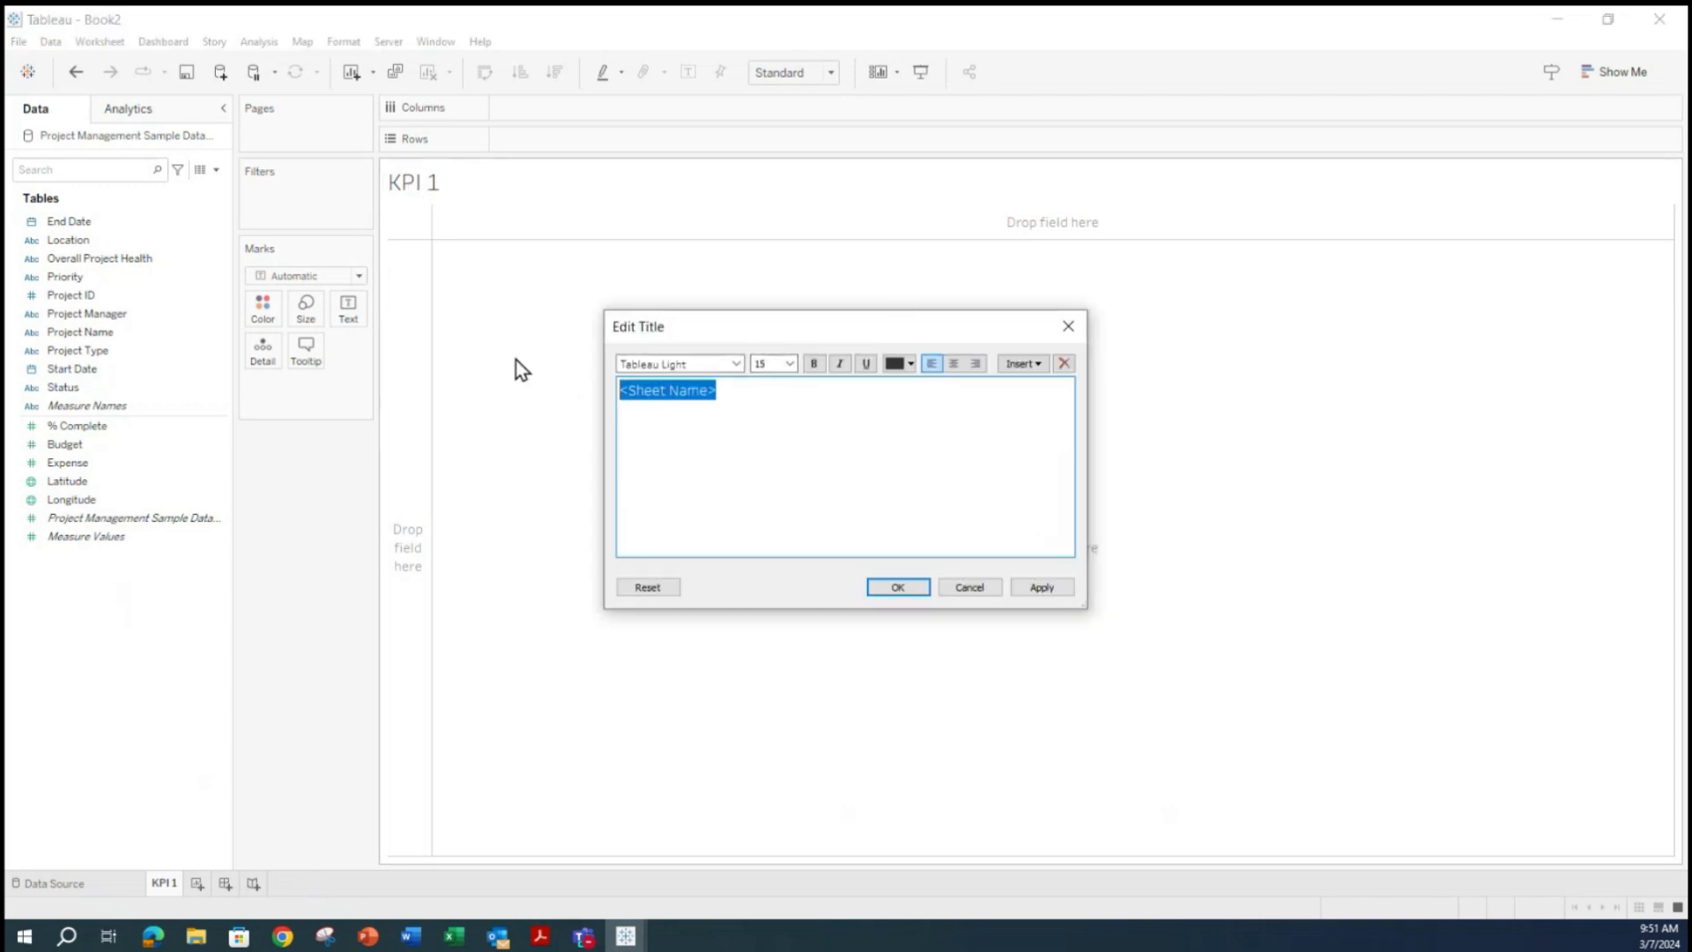
{"action": "type", "text": "Tota"}
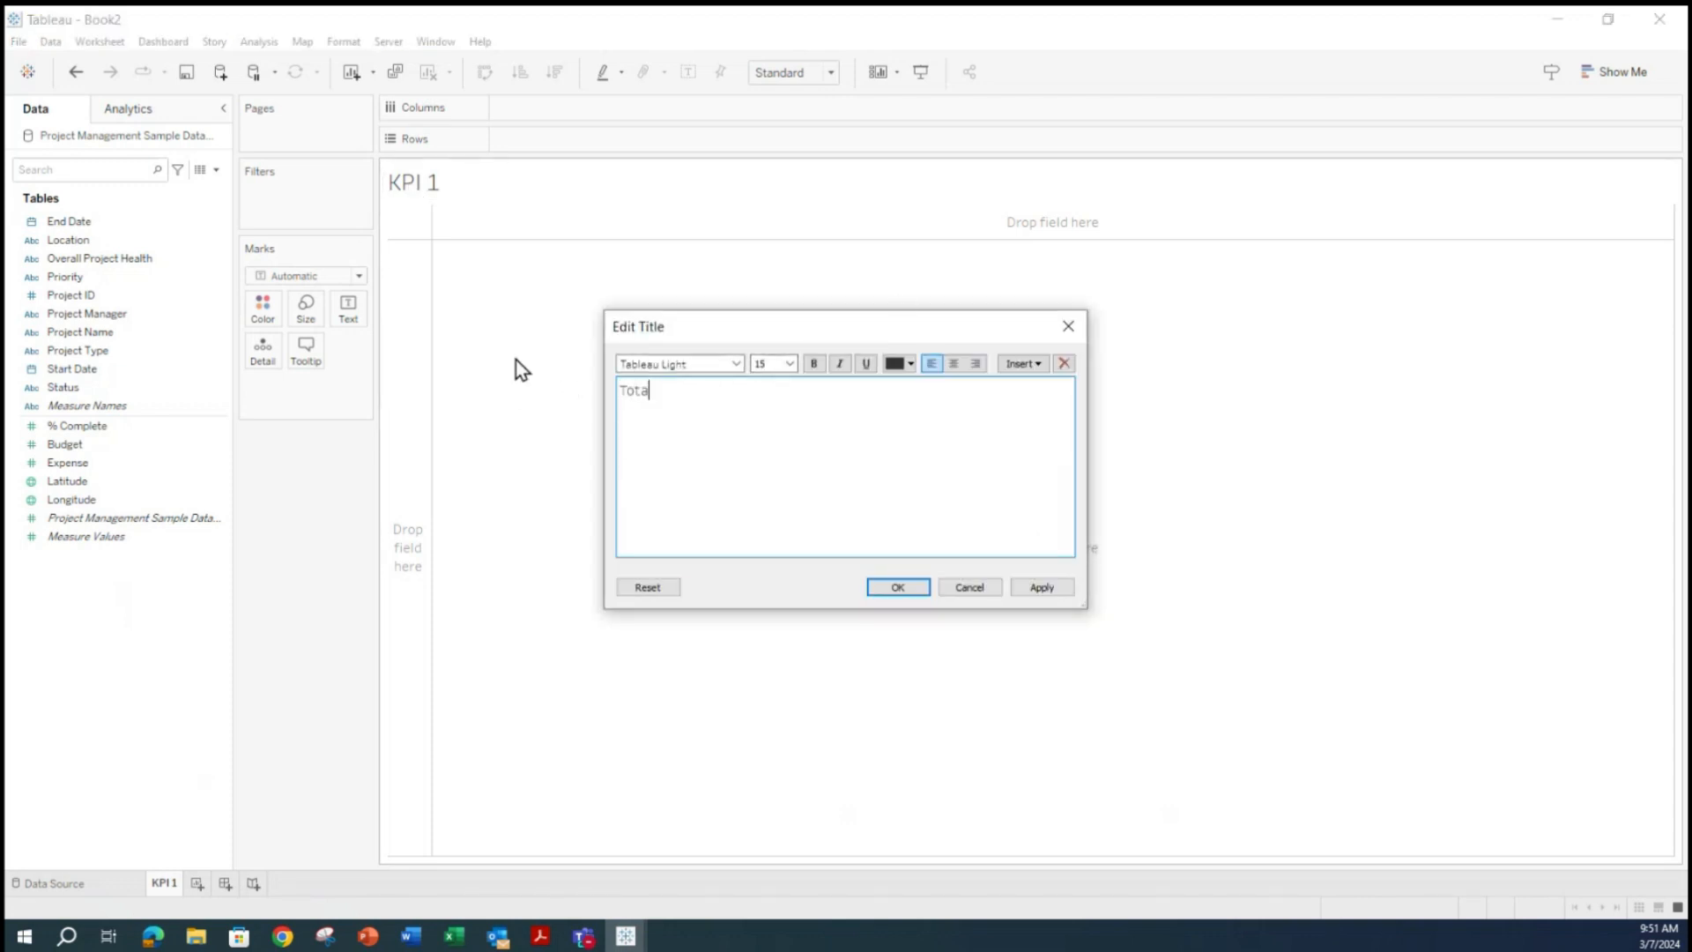
{"action": "type", "text": "l Budget"}
Centre the Total Budget title, make it bold at size 15, and apply the formatting.
{"action": "left_click_drag", "start_coordinate": [691, 388], "coordinate": [532, 388]}
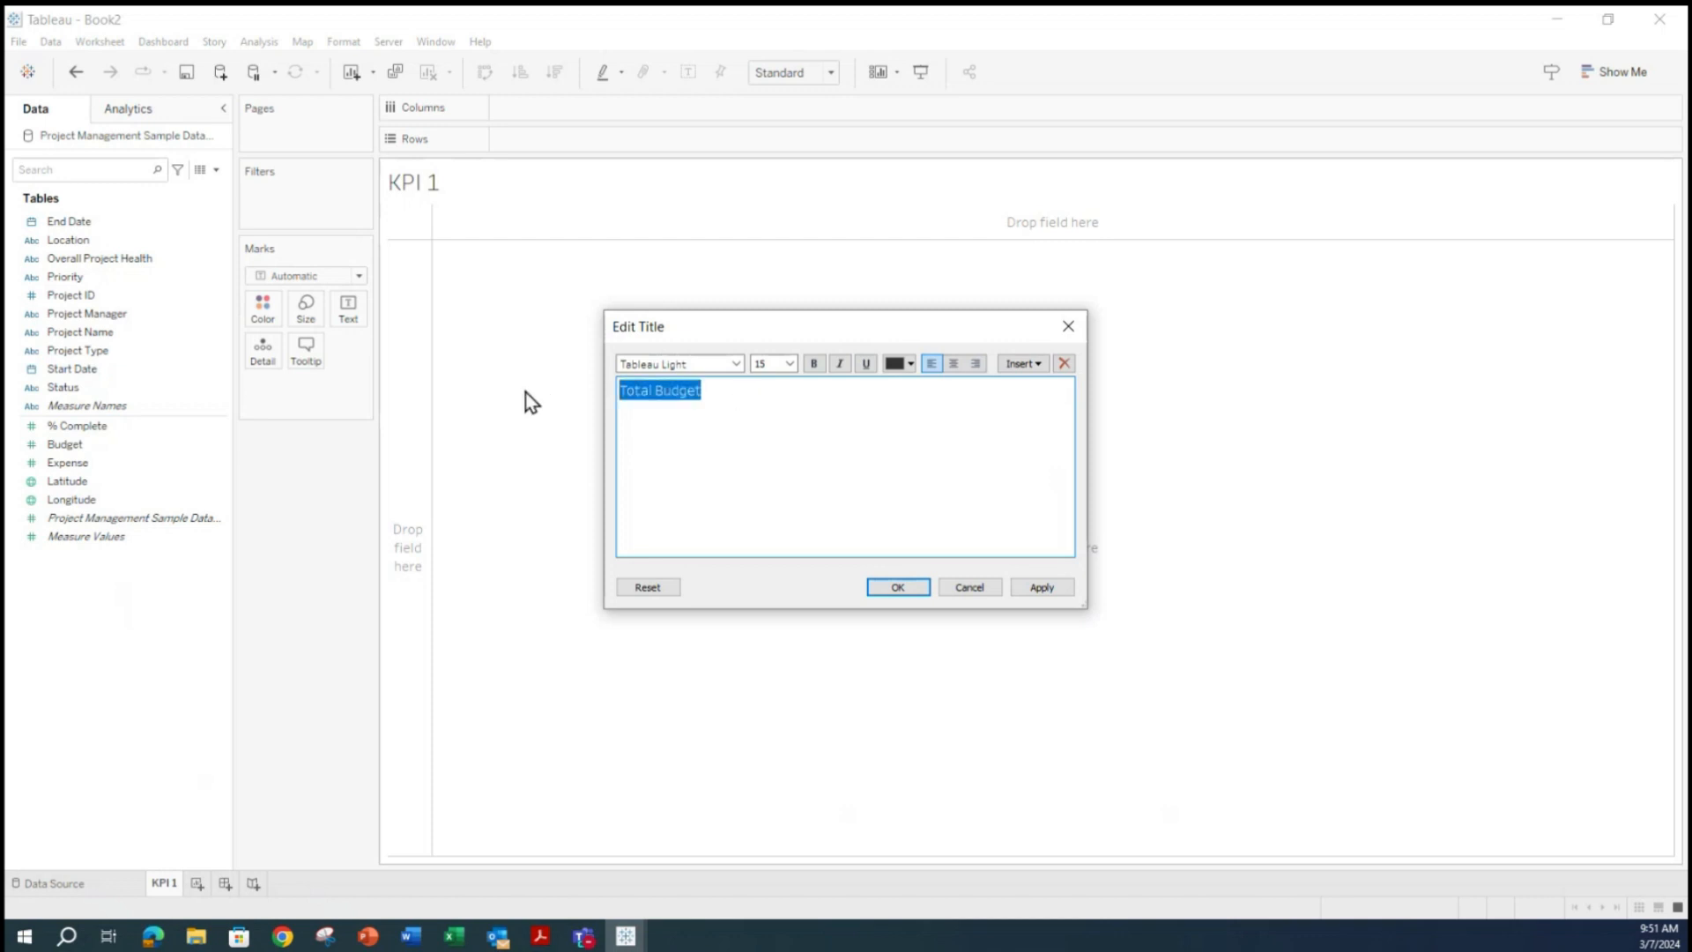
{"action": "left_click", "coordinate": [952, 367]}
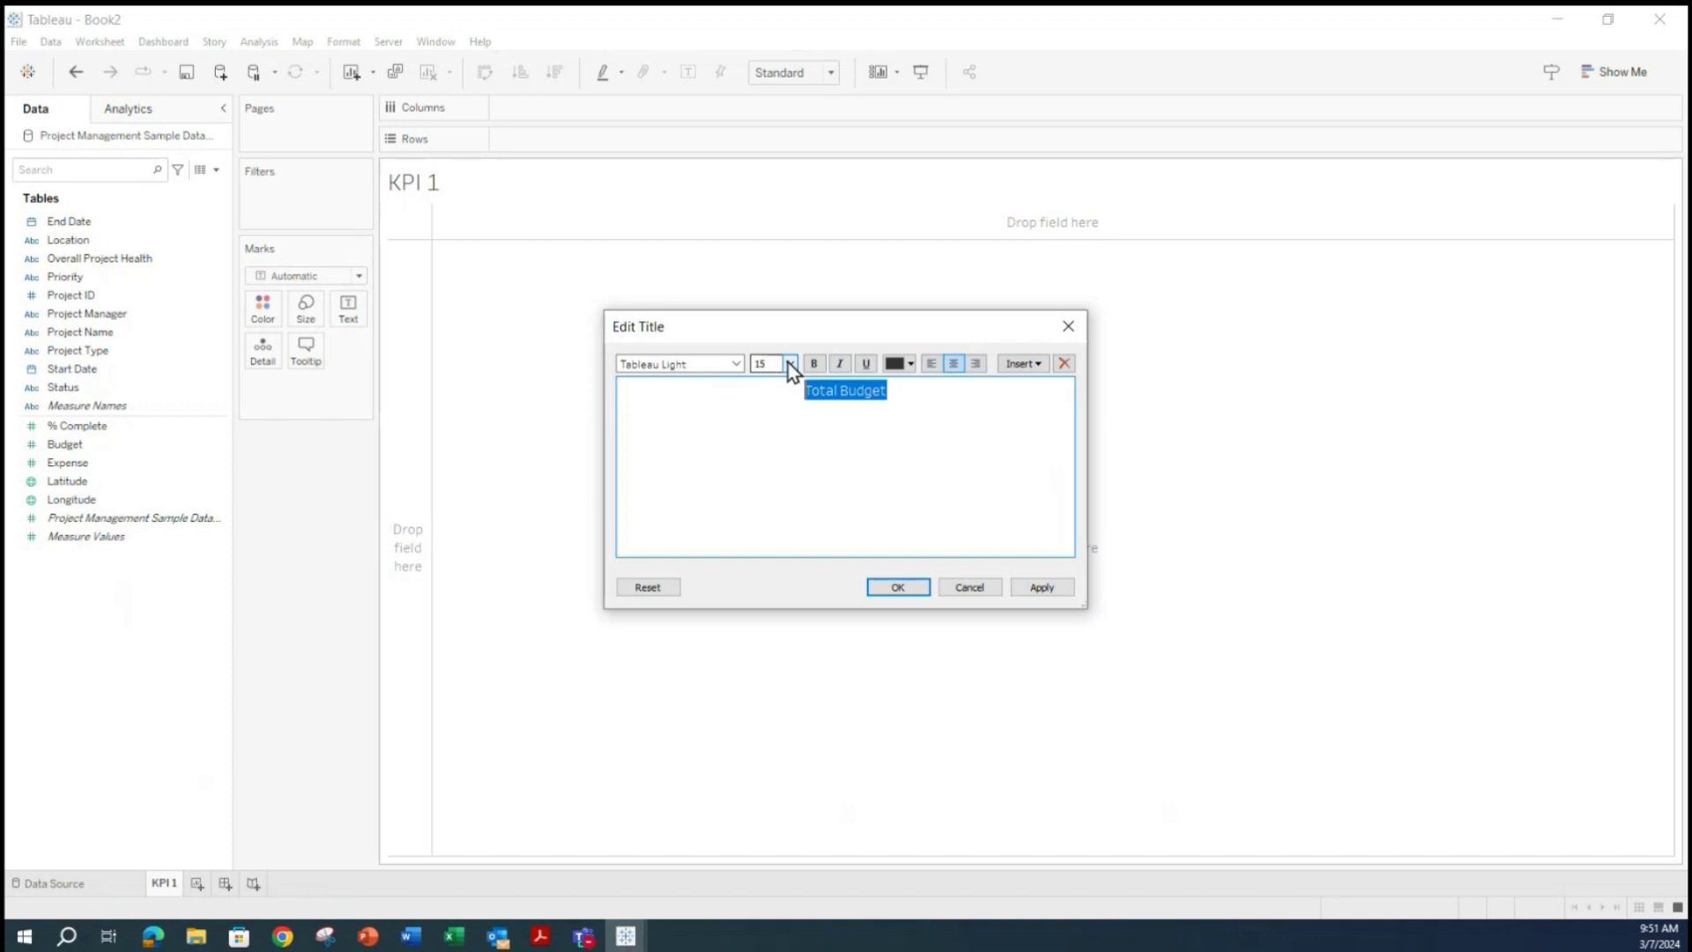
{"action": "left_click", "coordinate": [788, 363]}
{"action": "left_click", "coordinate": [765, 452]}
{"action": "left_click", "coordinate": [815, 365]}
{"action": "left_click", "coordinate": [1039, 587]}
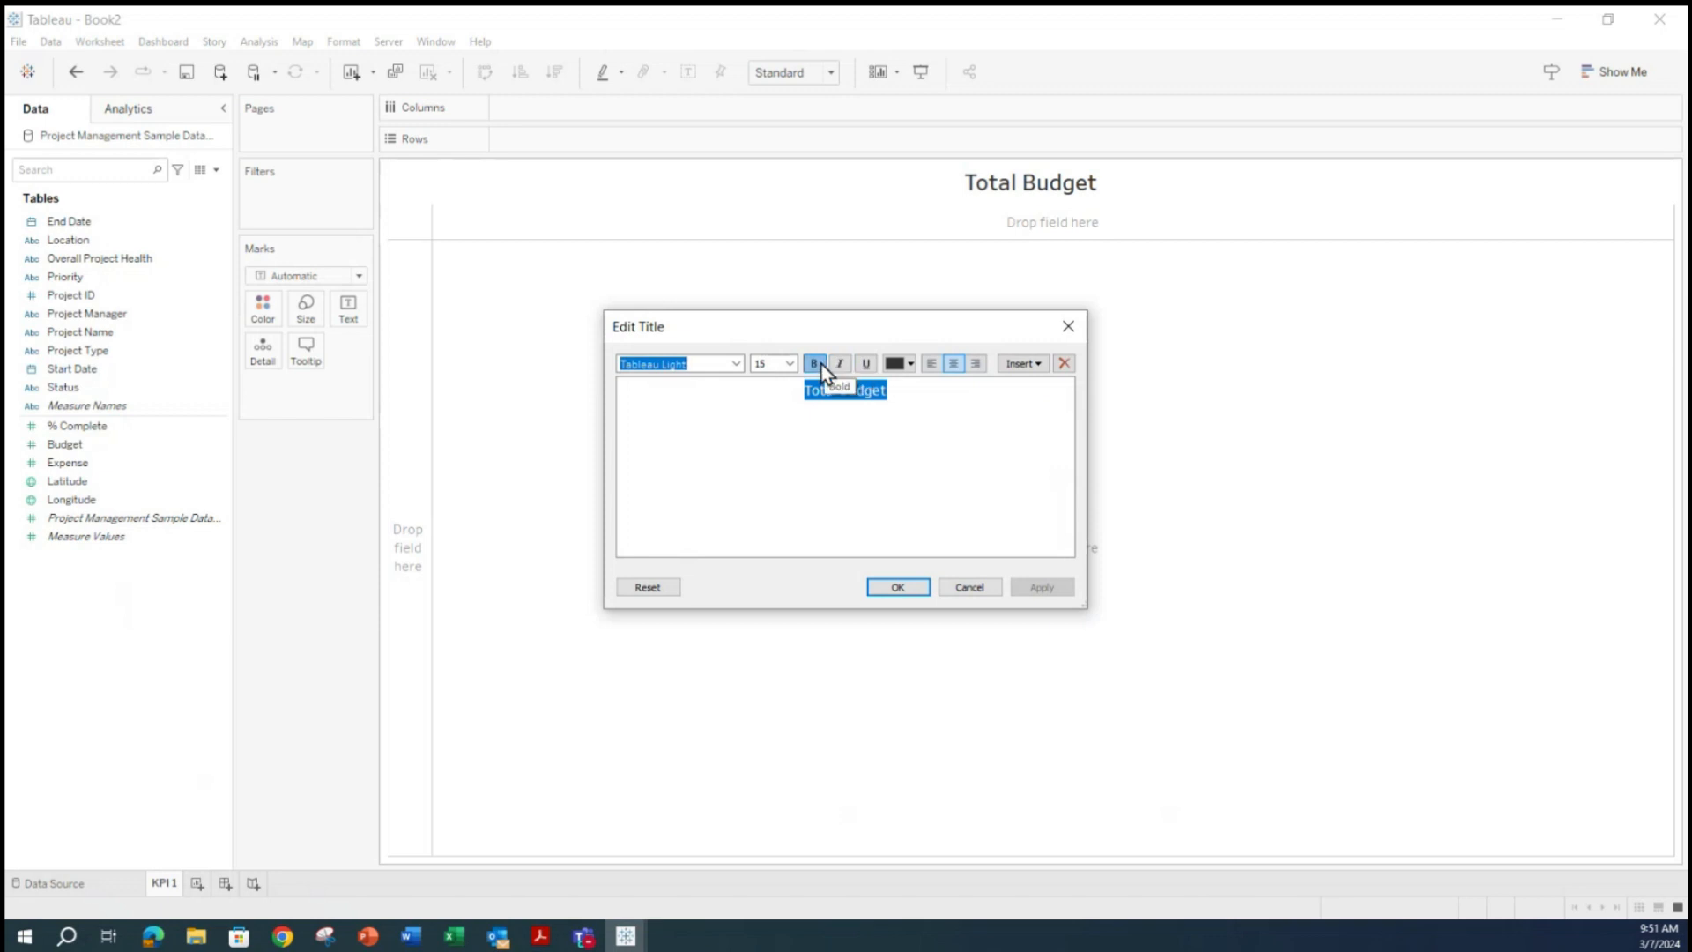
{"action": "left_click", "coordinate": [909, 364]}
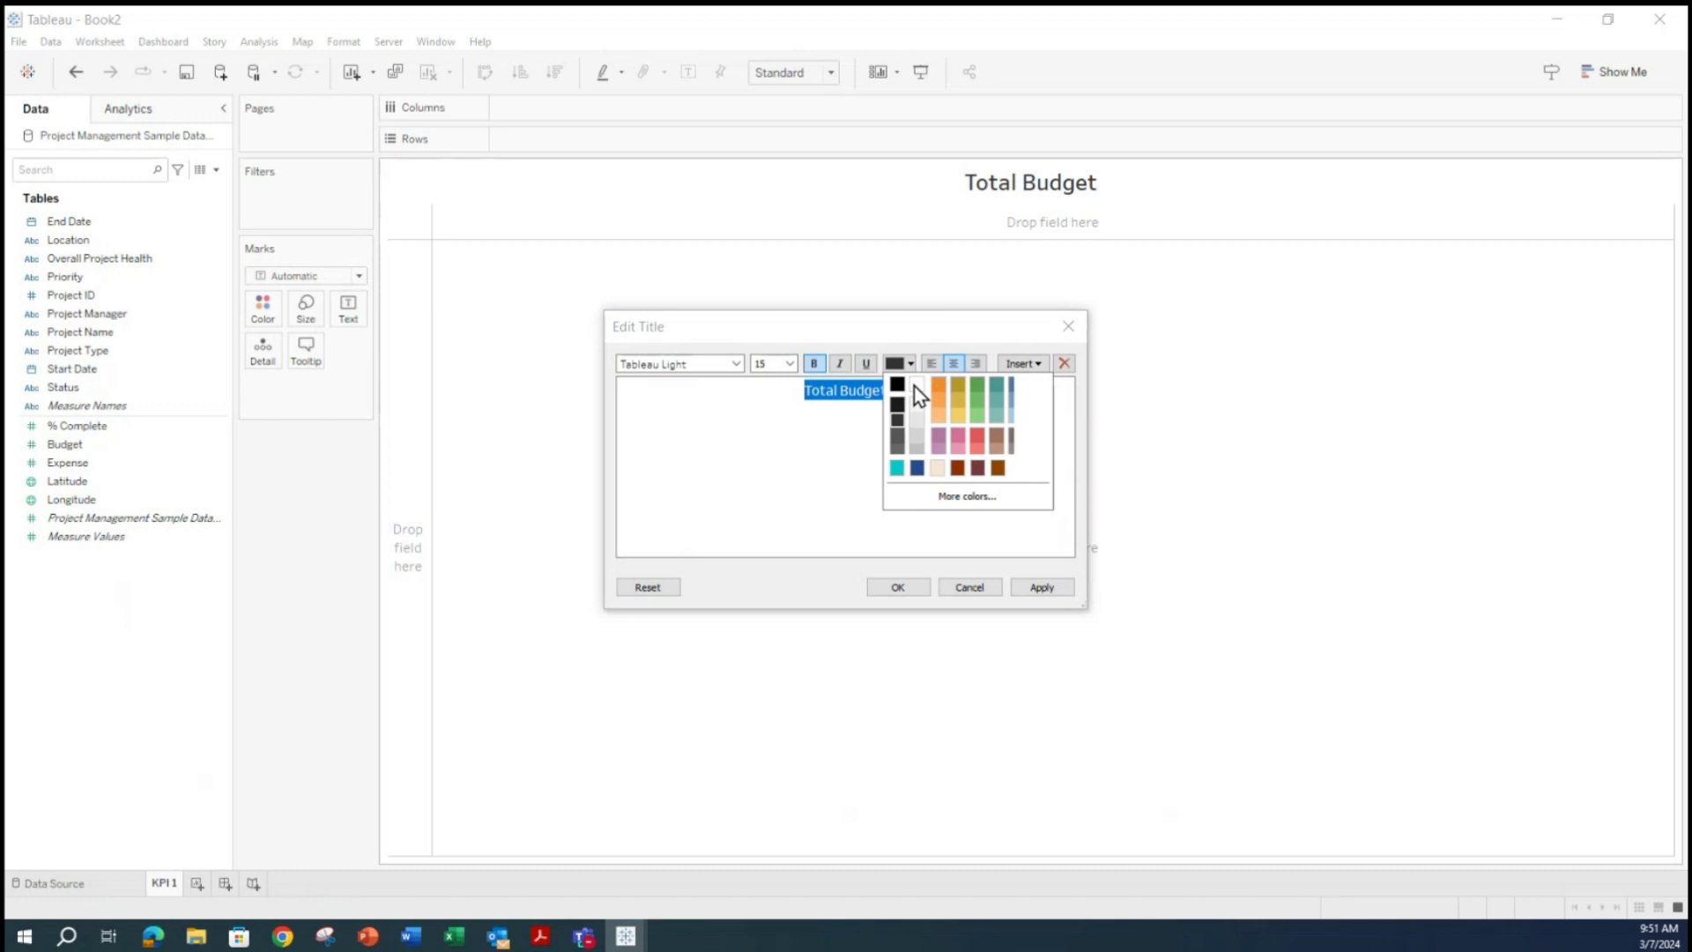
{"action": "left_click", "coordinate": [969, 587]}
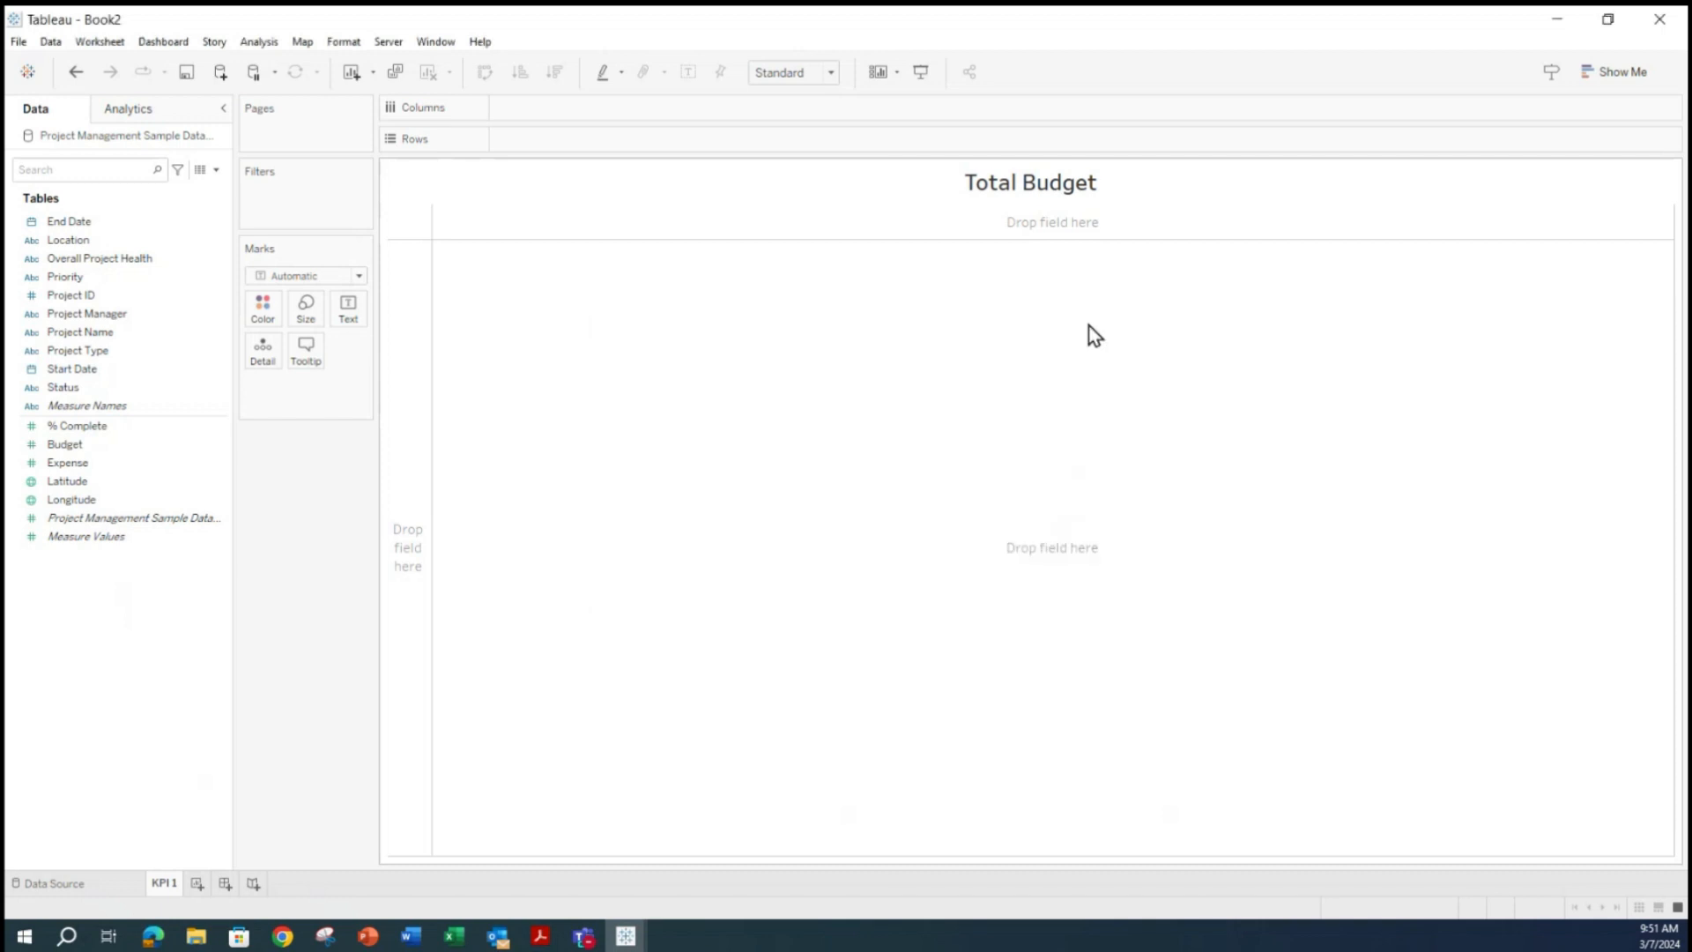
{"action": "double_click", "coordinate": [1089, 188]}
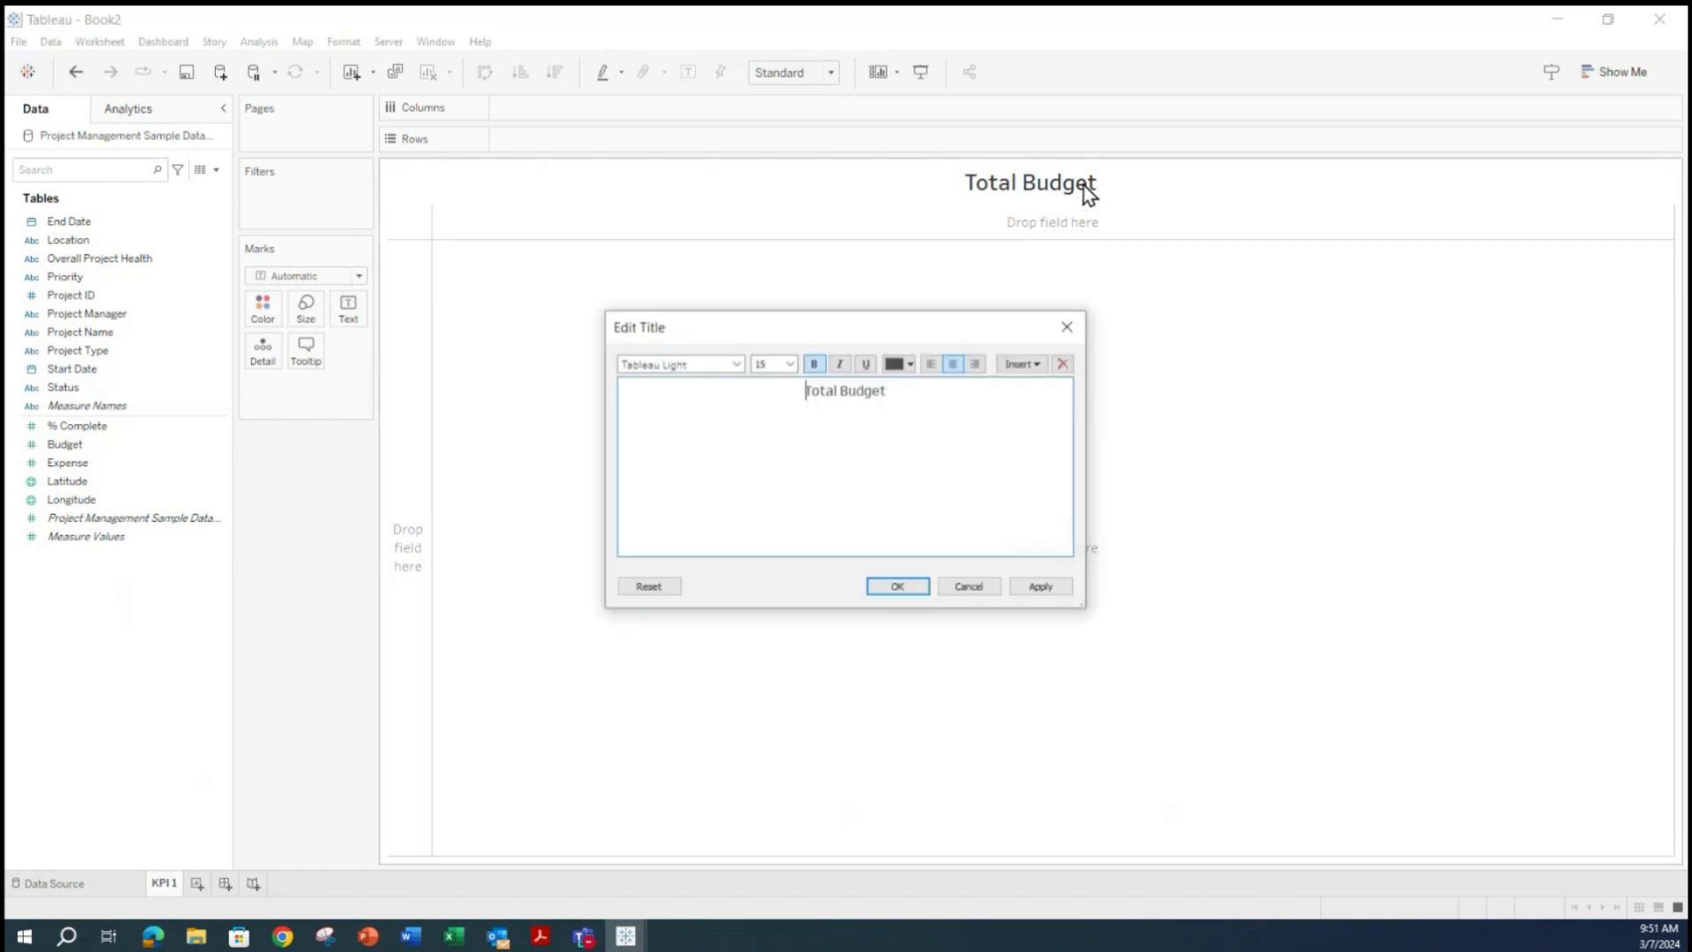
{"action": "left_click_drag", "start_coordinate": [921, 395], "coordinate": [746, 394]}
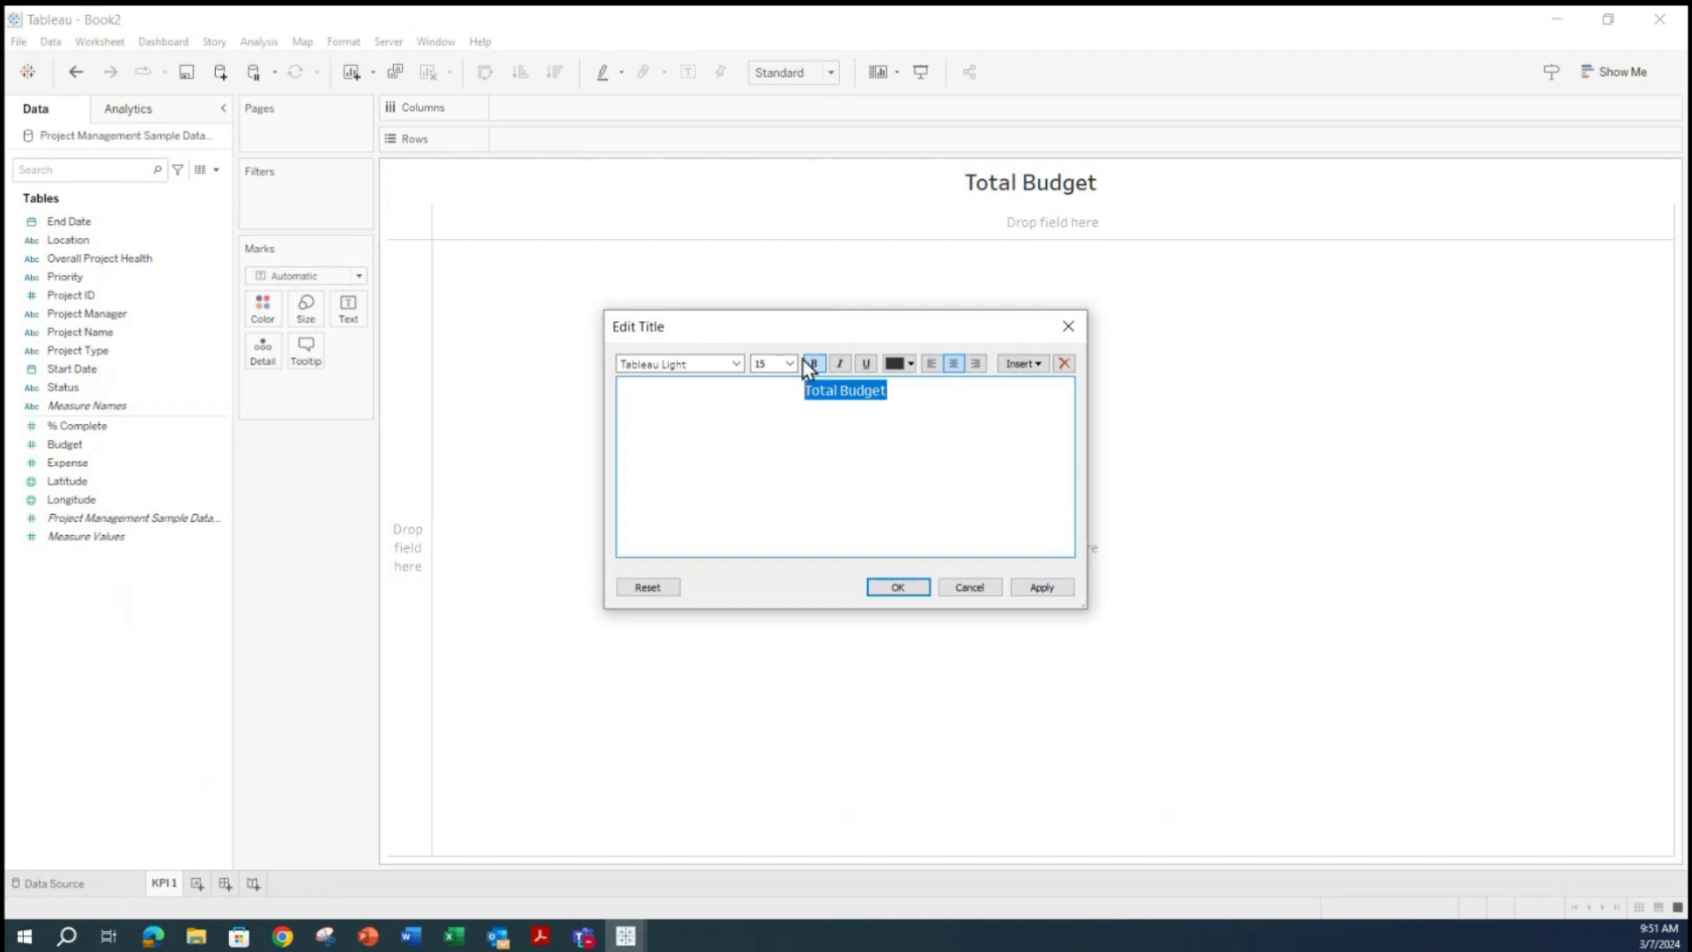
{"action": "left_click", "coordinate": [898, 587]}
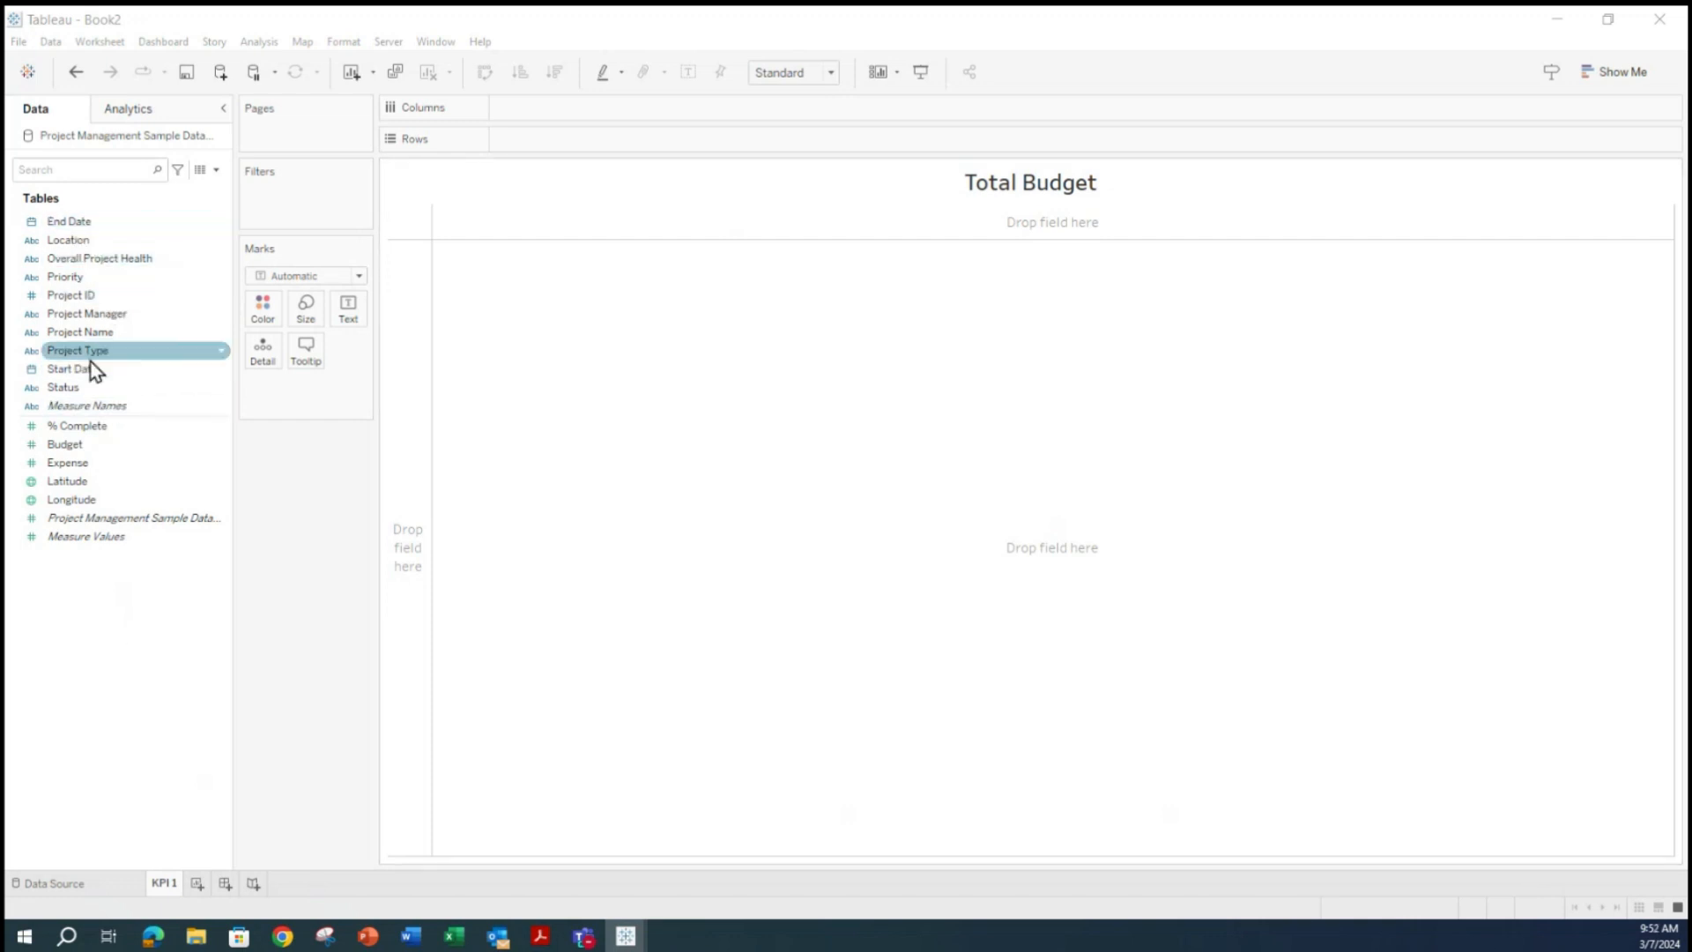
{"action": "left_click", "coordinate": [73, 446]}
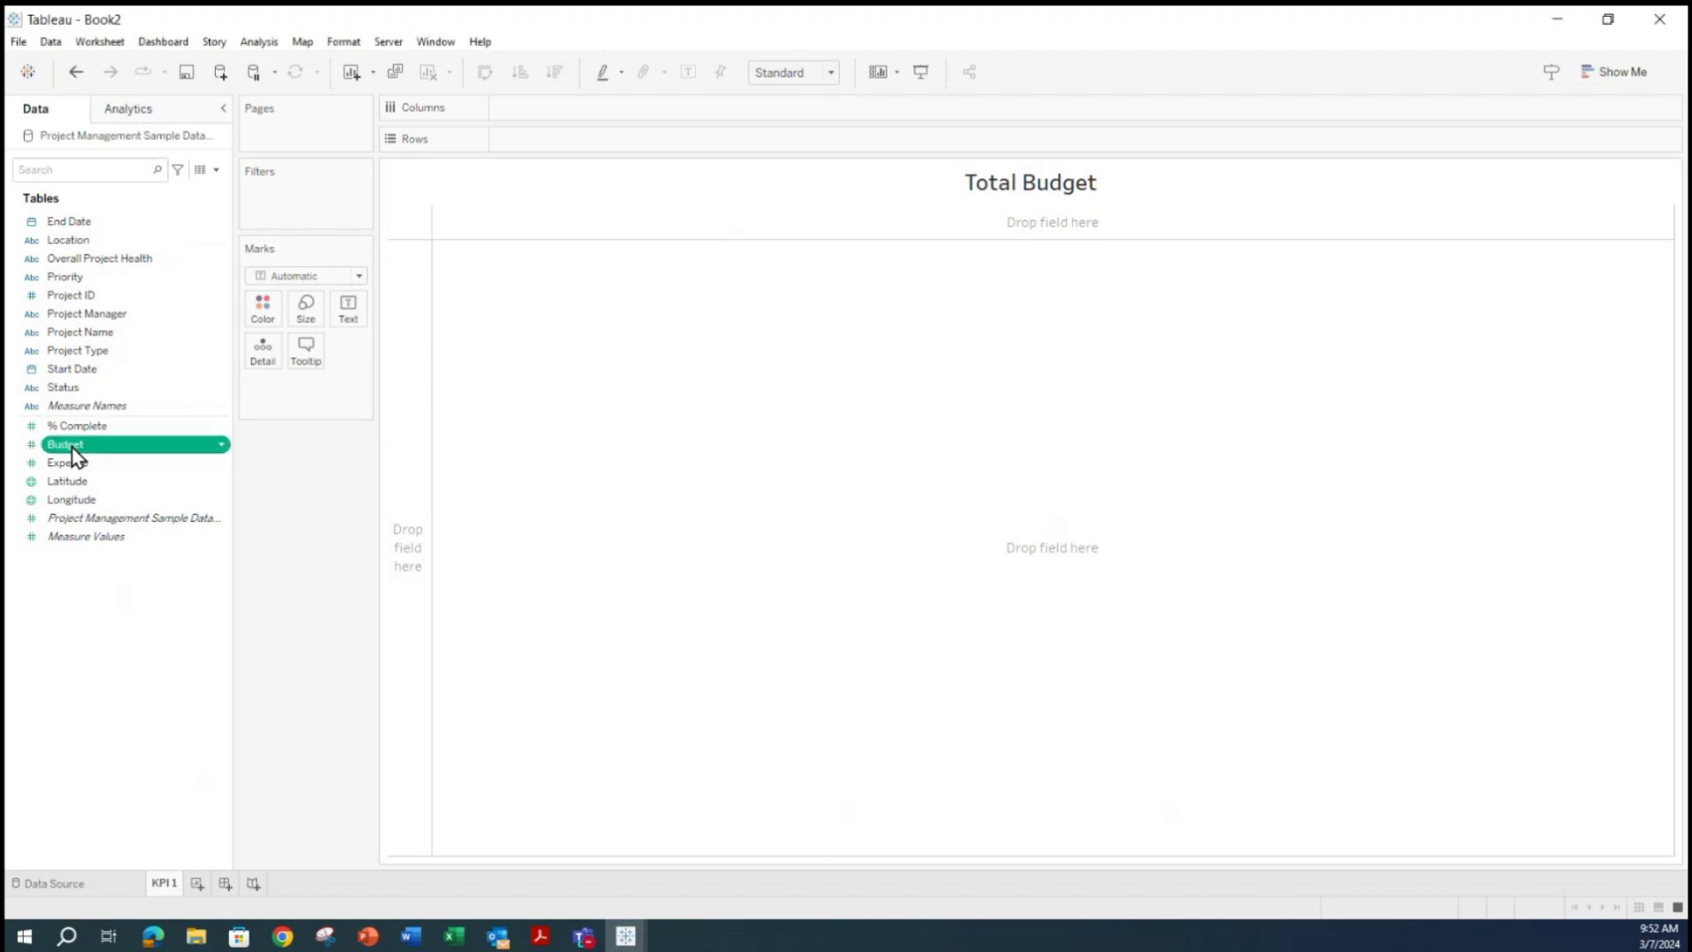
{"action": "left_click", "coordinate": [73, 446]}
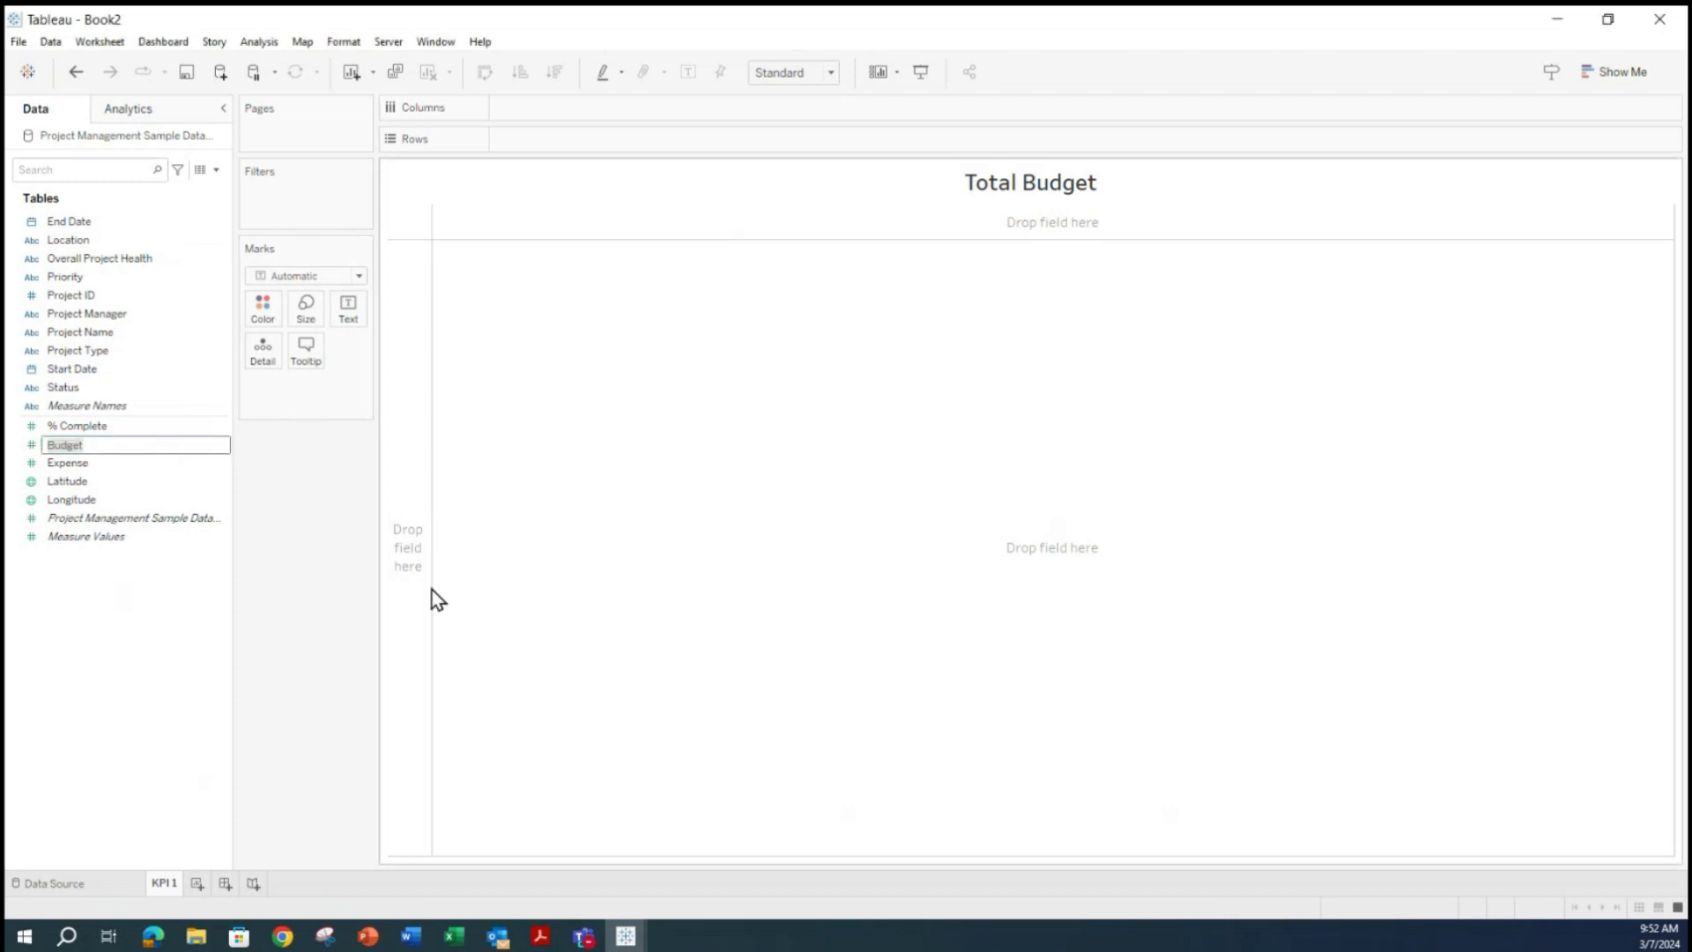
{"action": "key", "text": "Return"}
Add the sum of Budget to the KPI 1 worksheet and show it as a text mark.
{"action": "mouse_move", "coordinate": [127, 445]}
{"action": "left_mouse_down"}
{"action": "mouse_move", "coordinate": [392, 377]}
{"action": "mouse_move", "coordinate": [400, 317]}
{"action": "left_mouse_up"}
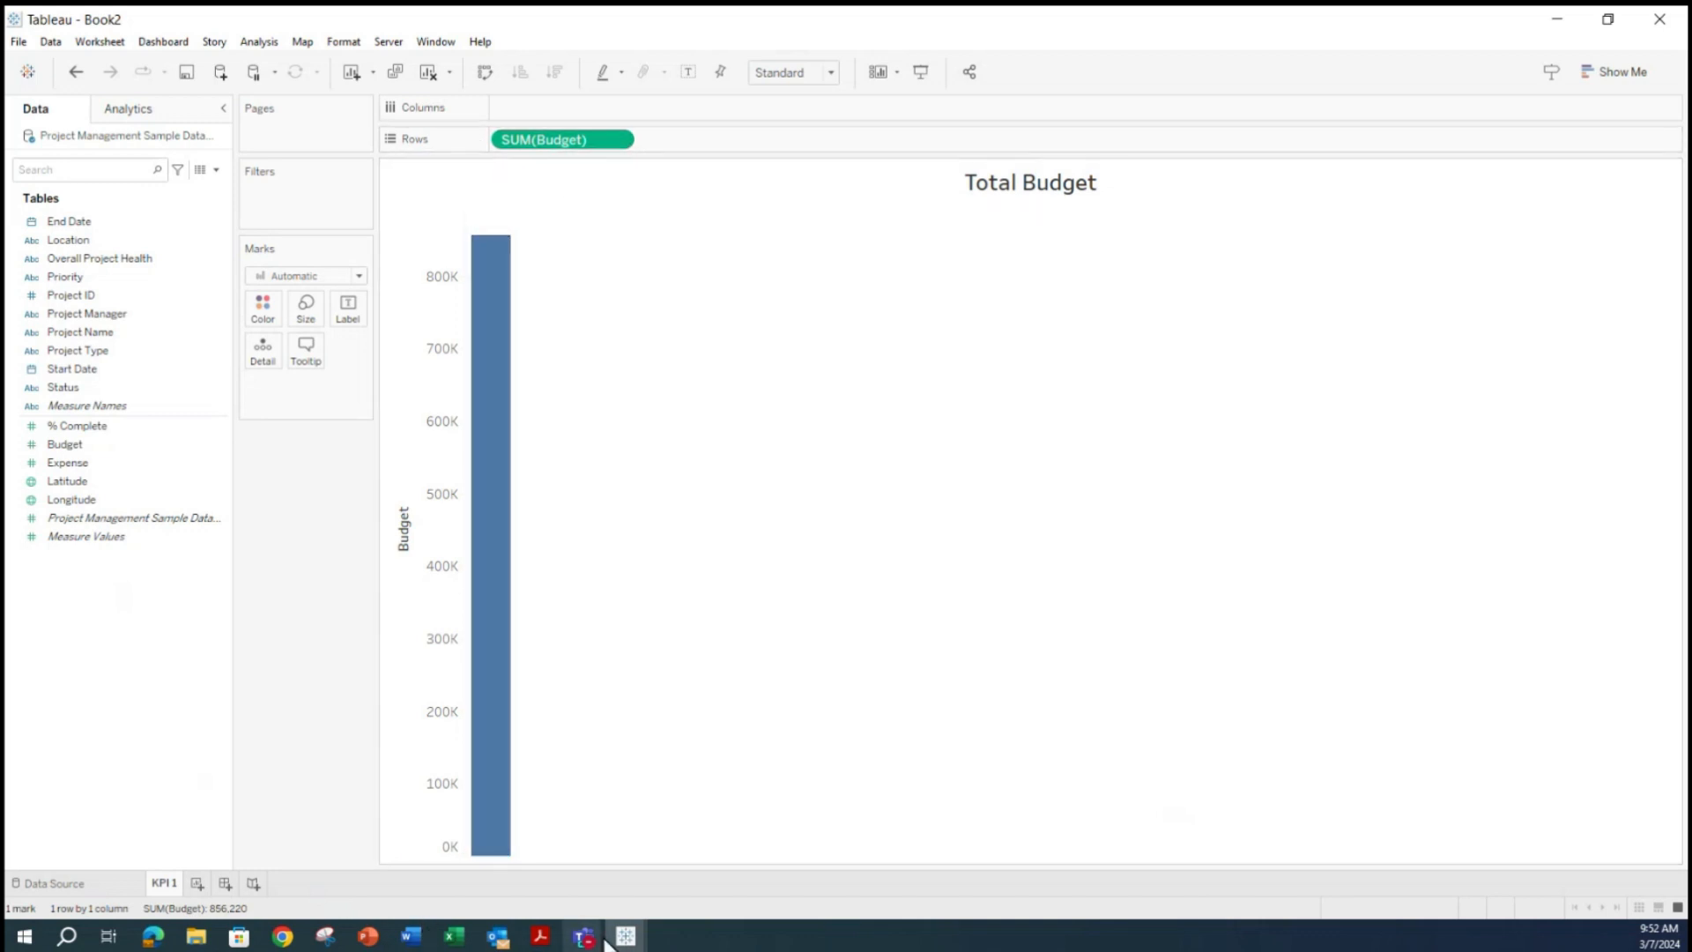
{"action": "left_click_drag", "start_coordinate": [546, 146], "coordinate": [351, 316]}
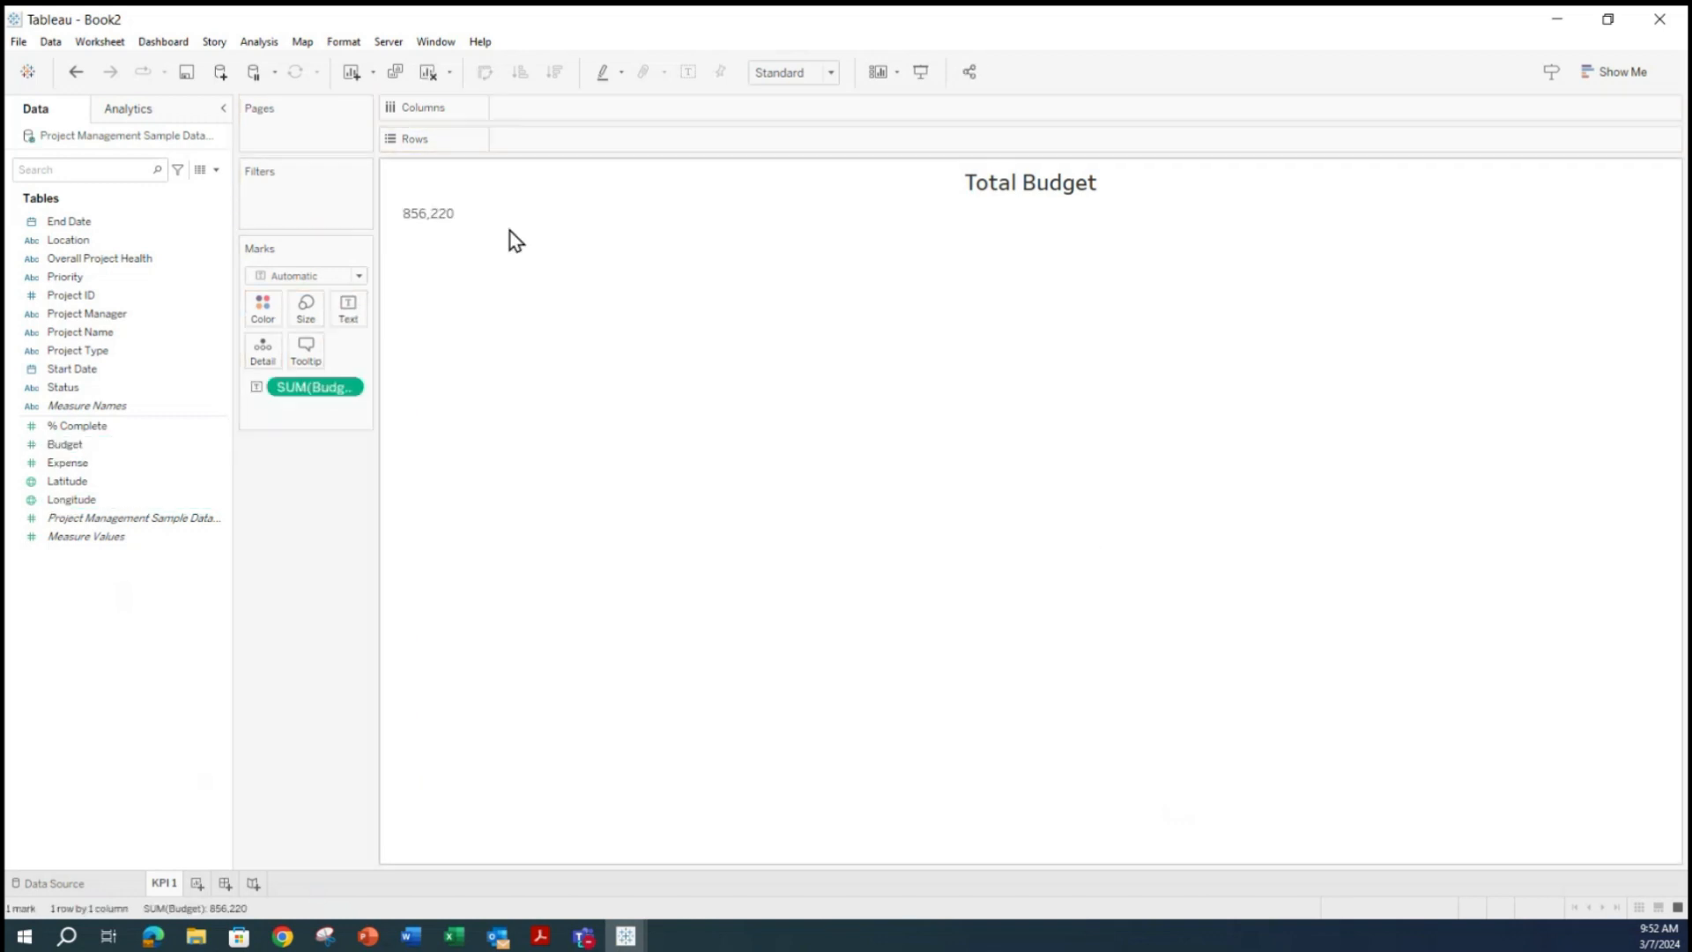
{"action": "mouse_move", "coordinate": [435, 222]}
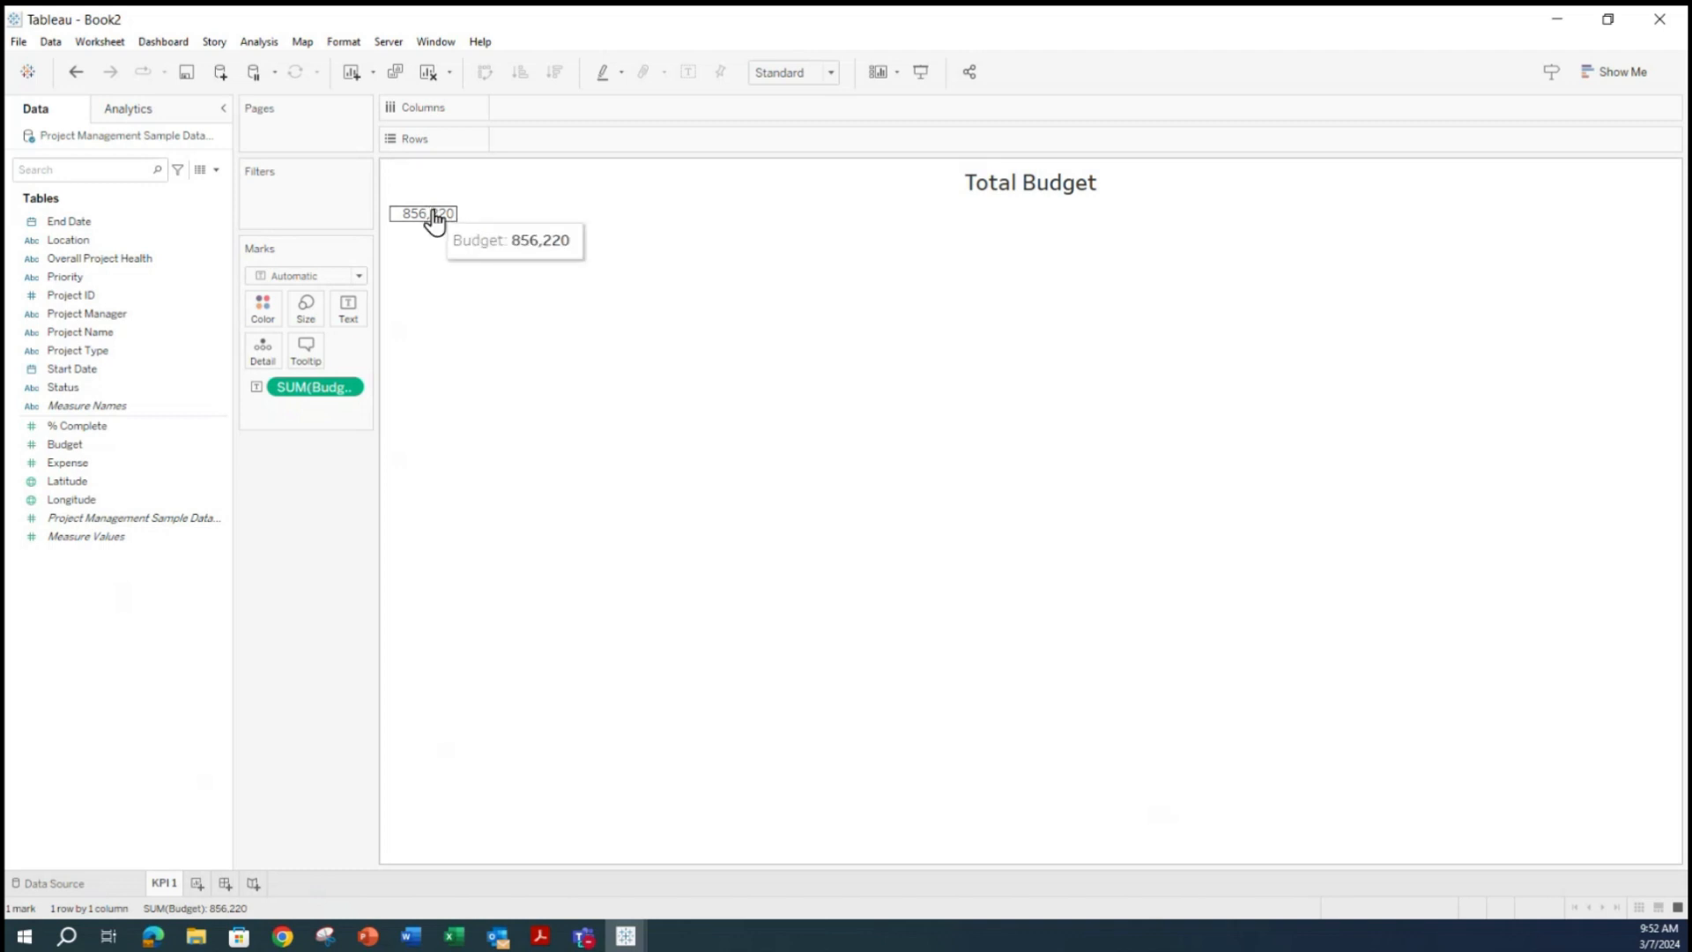
{"action": "left_click", "coordinate": [431, 218]}
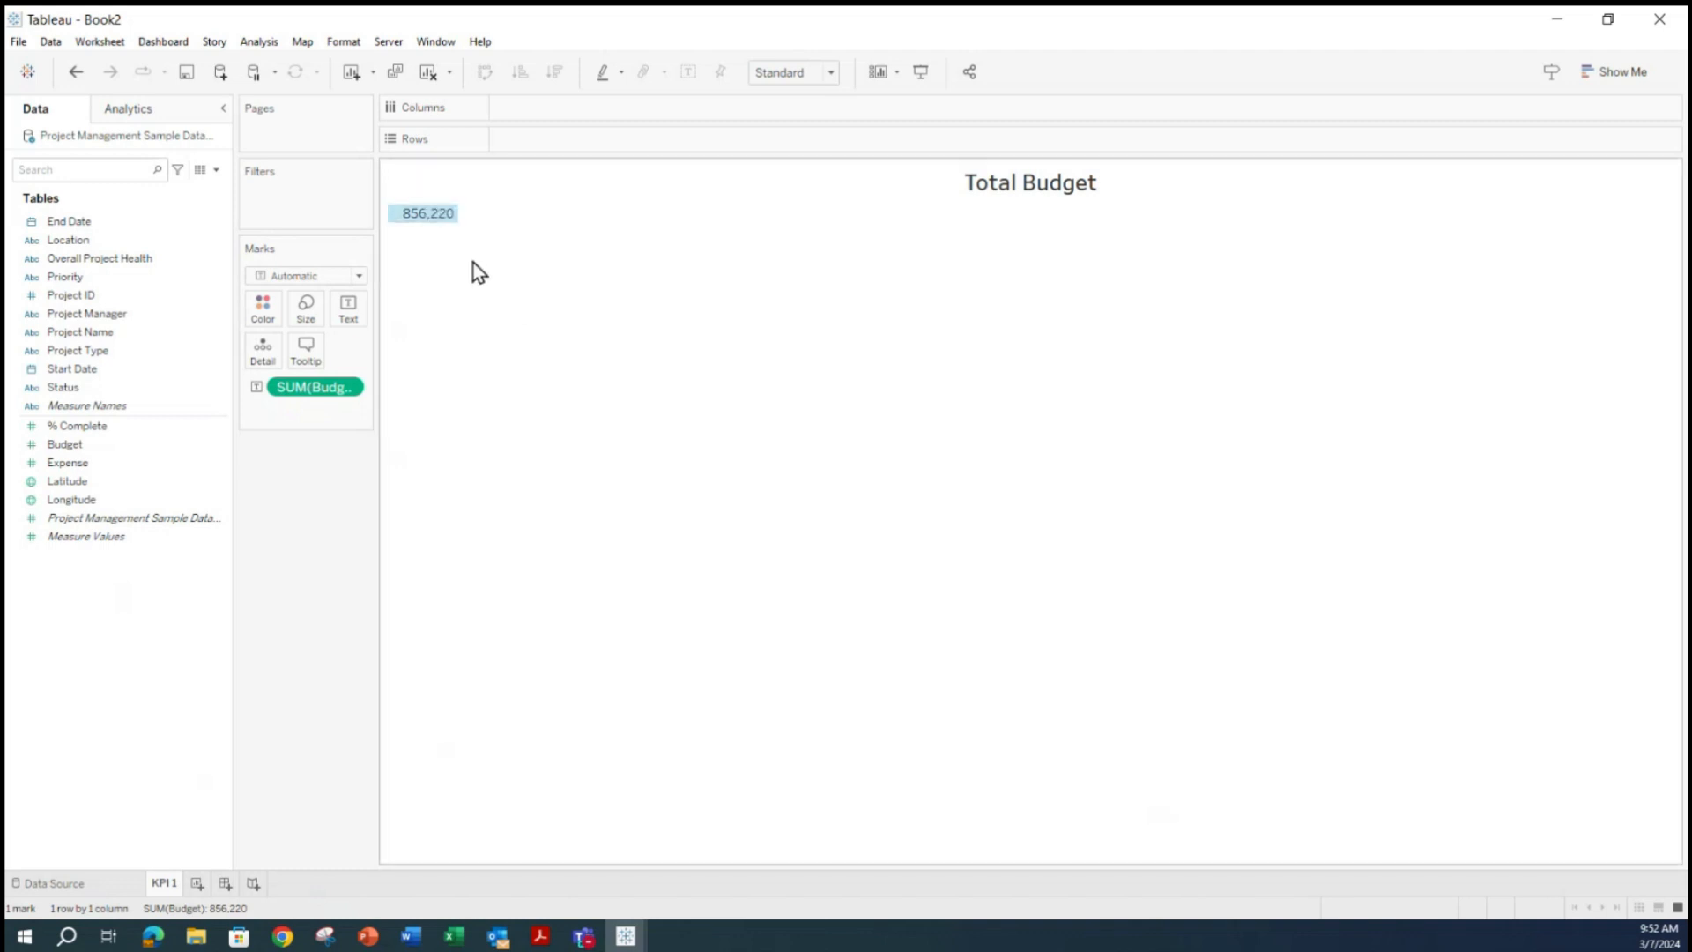
Format the Budget sum's default numbers as Currency (Custom) with 0 decimal places.
{"action": "right_click", "coordinate": [348, 390]}
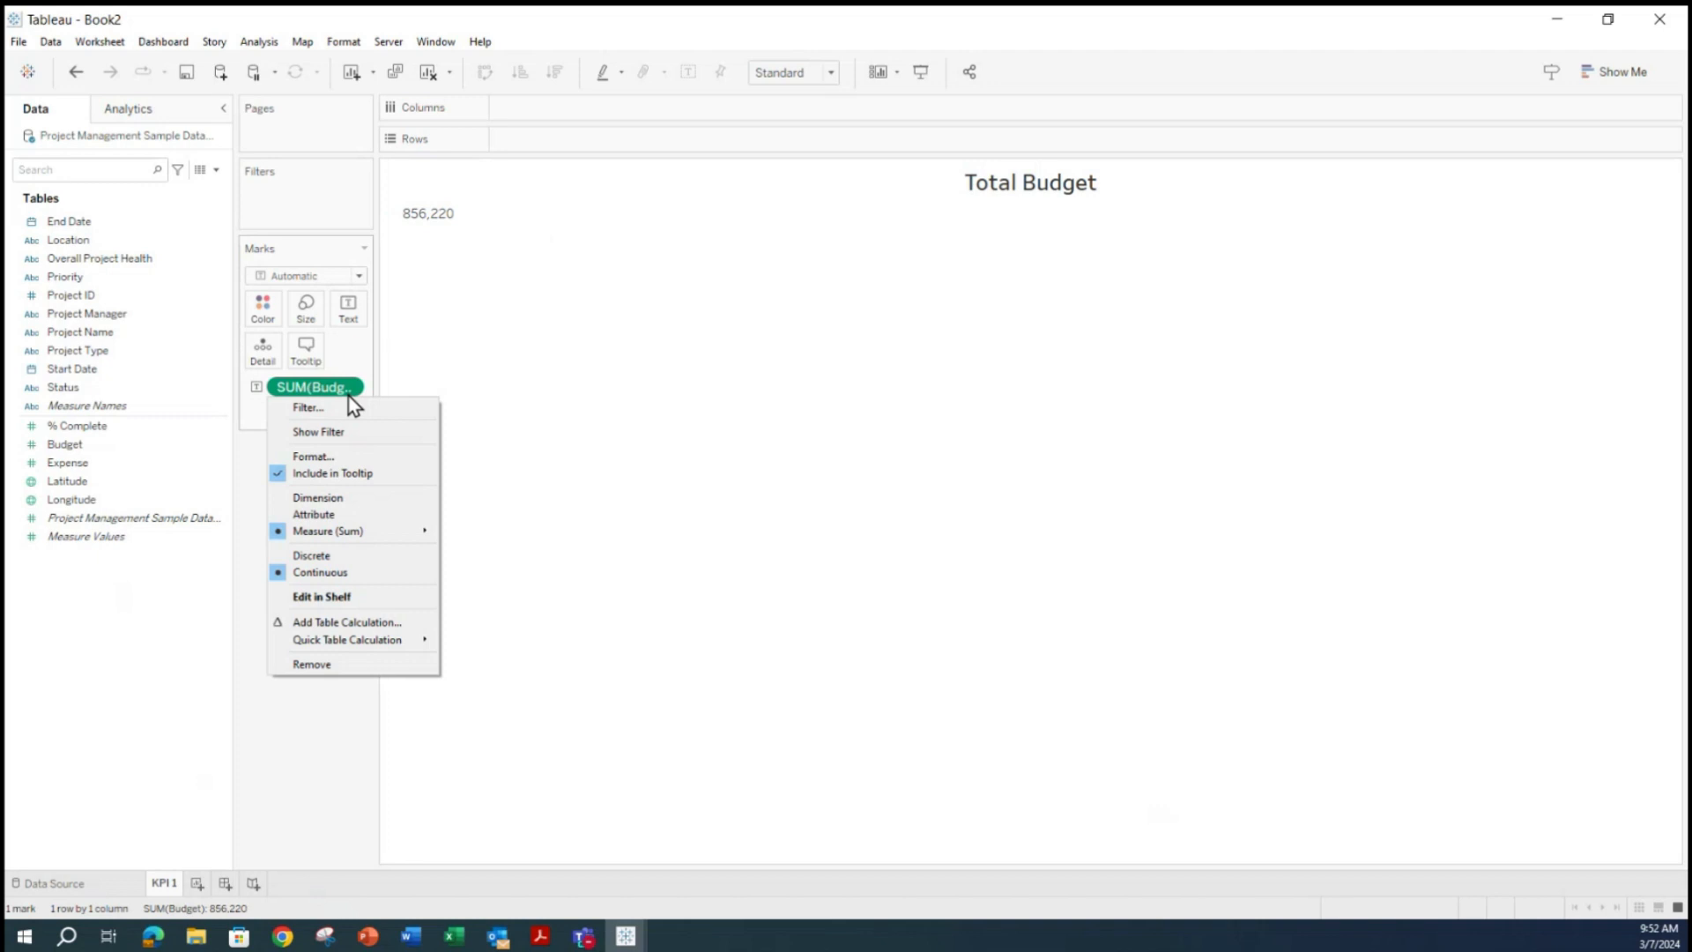
{"action": "left_click", "coordinate": [331, 459]}
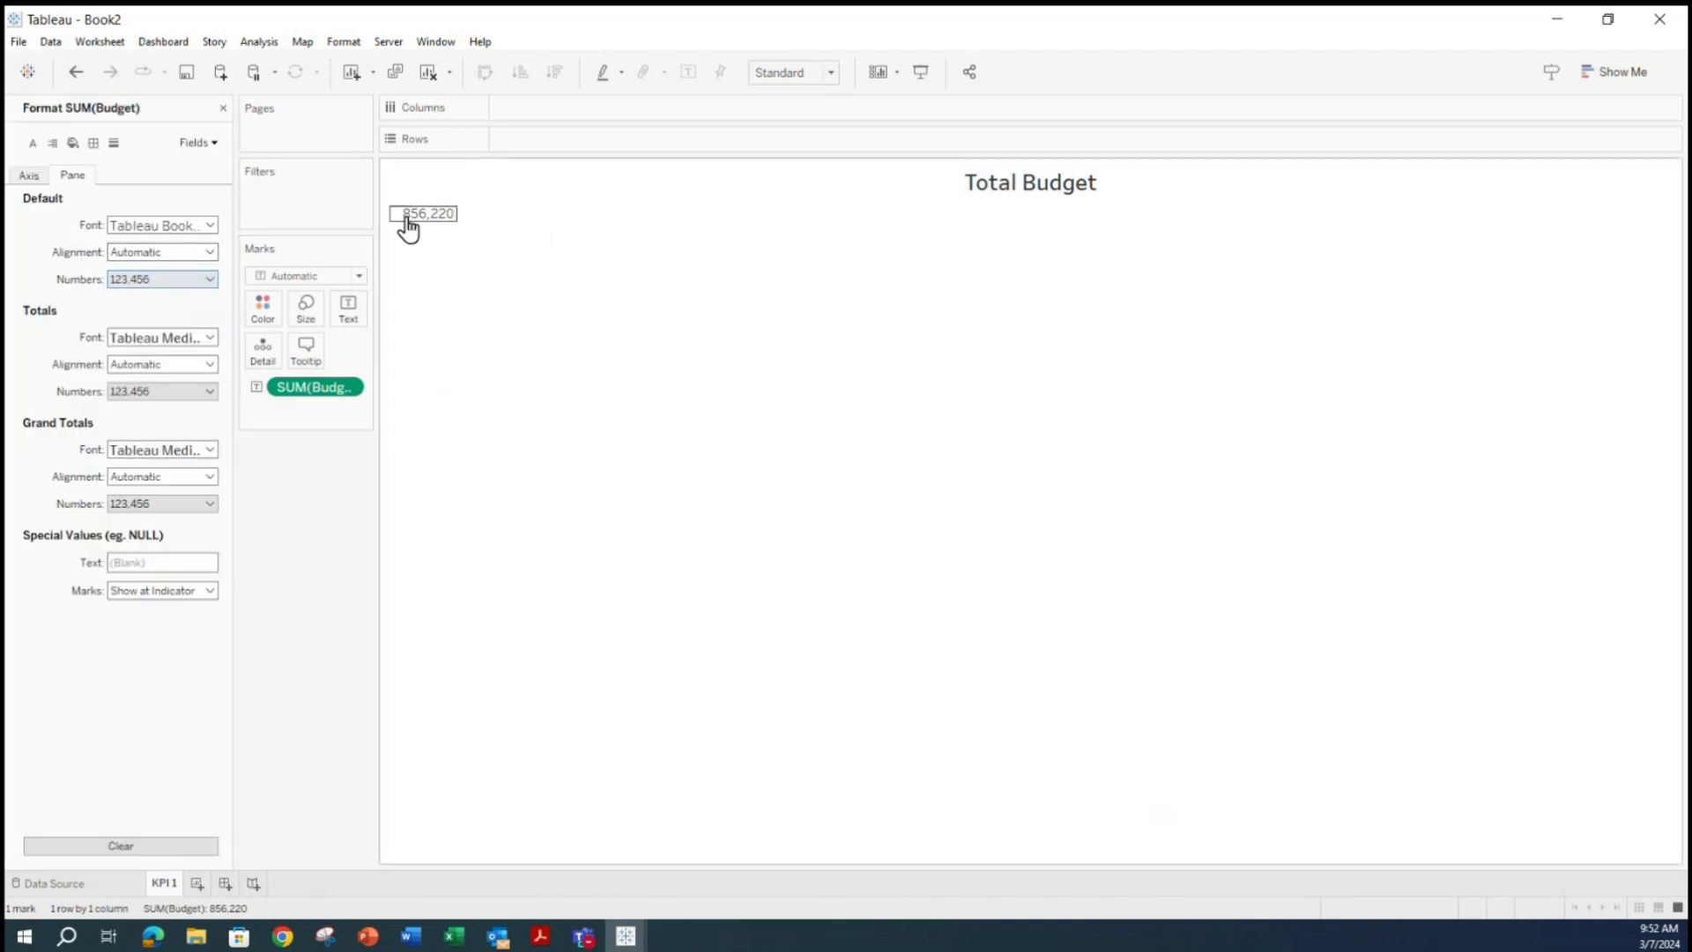
{"action": "left_click", "coordinate": [210, 279]}
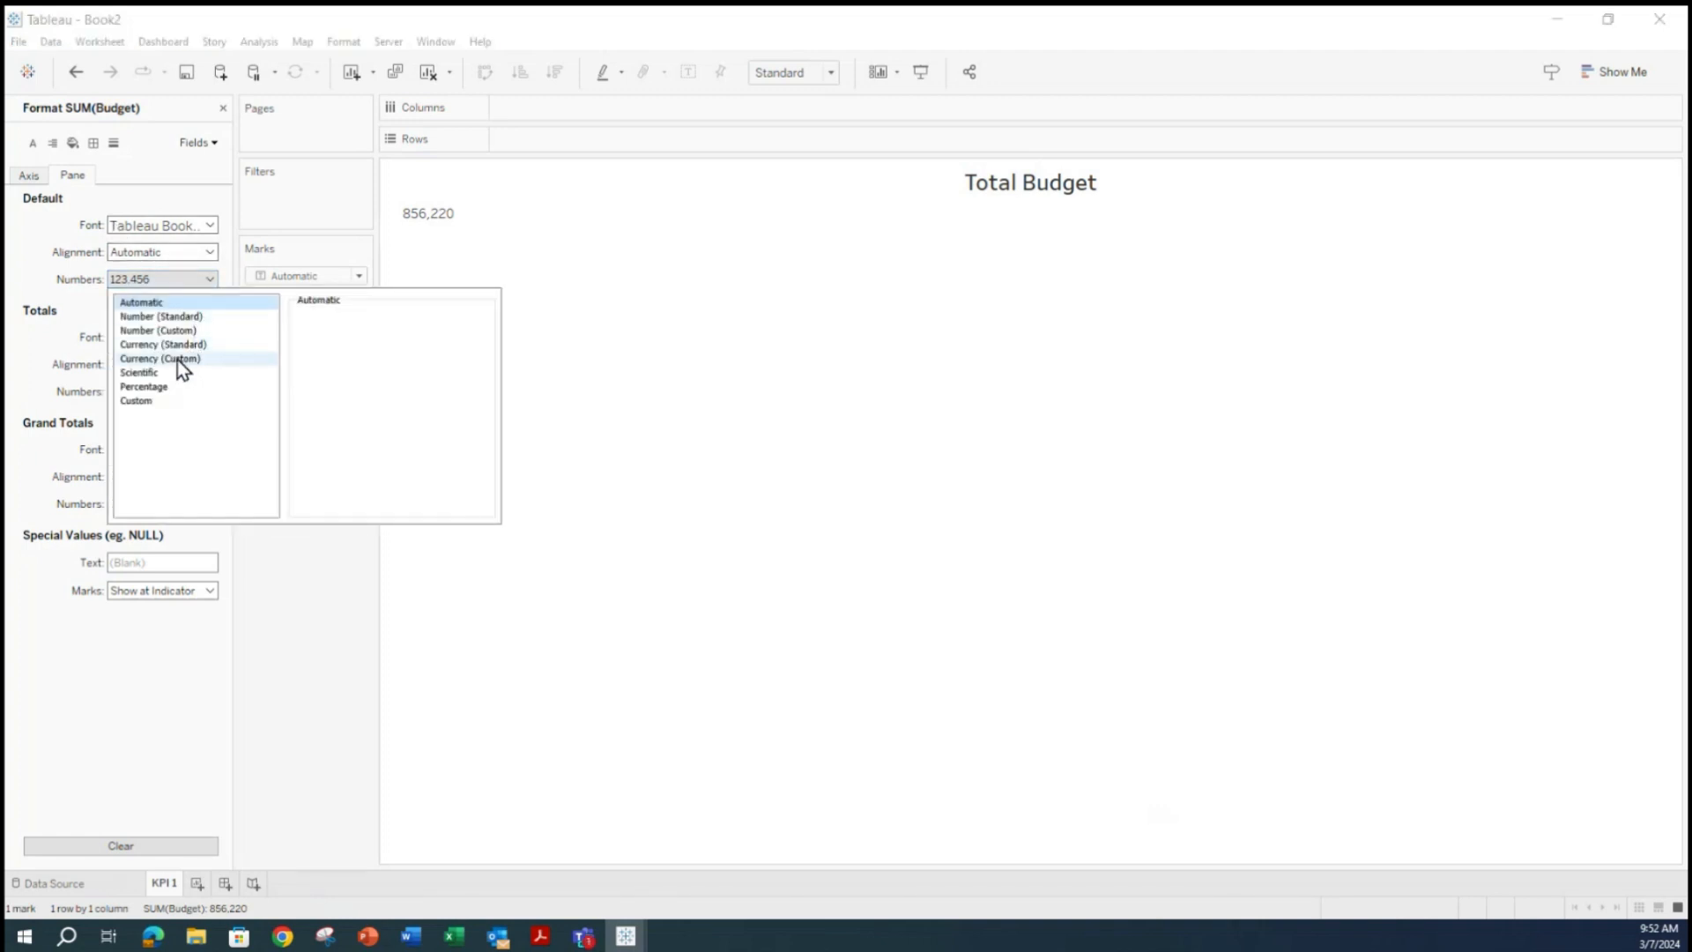
{"action": "left_click", "coordinate": [177, 360]}
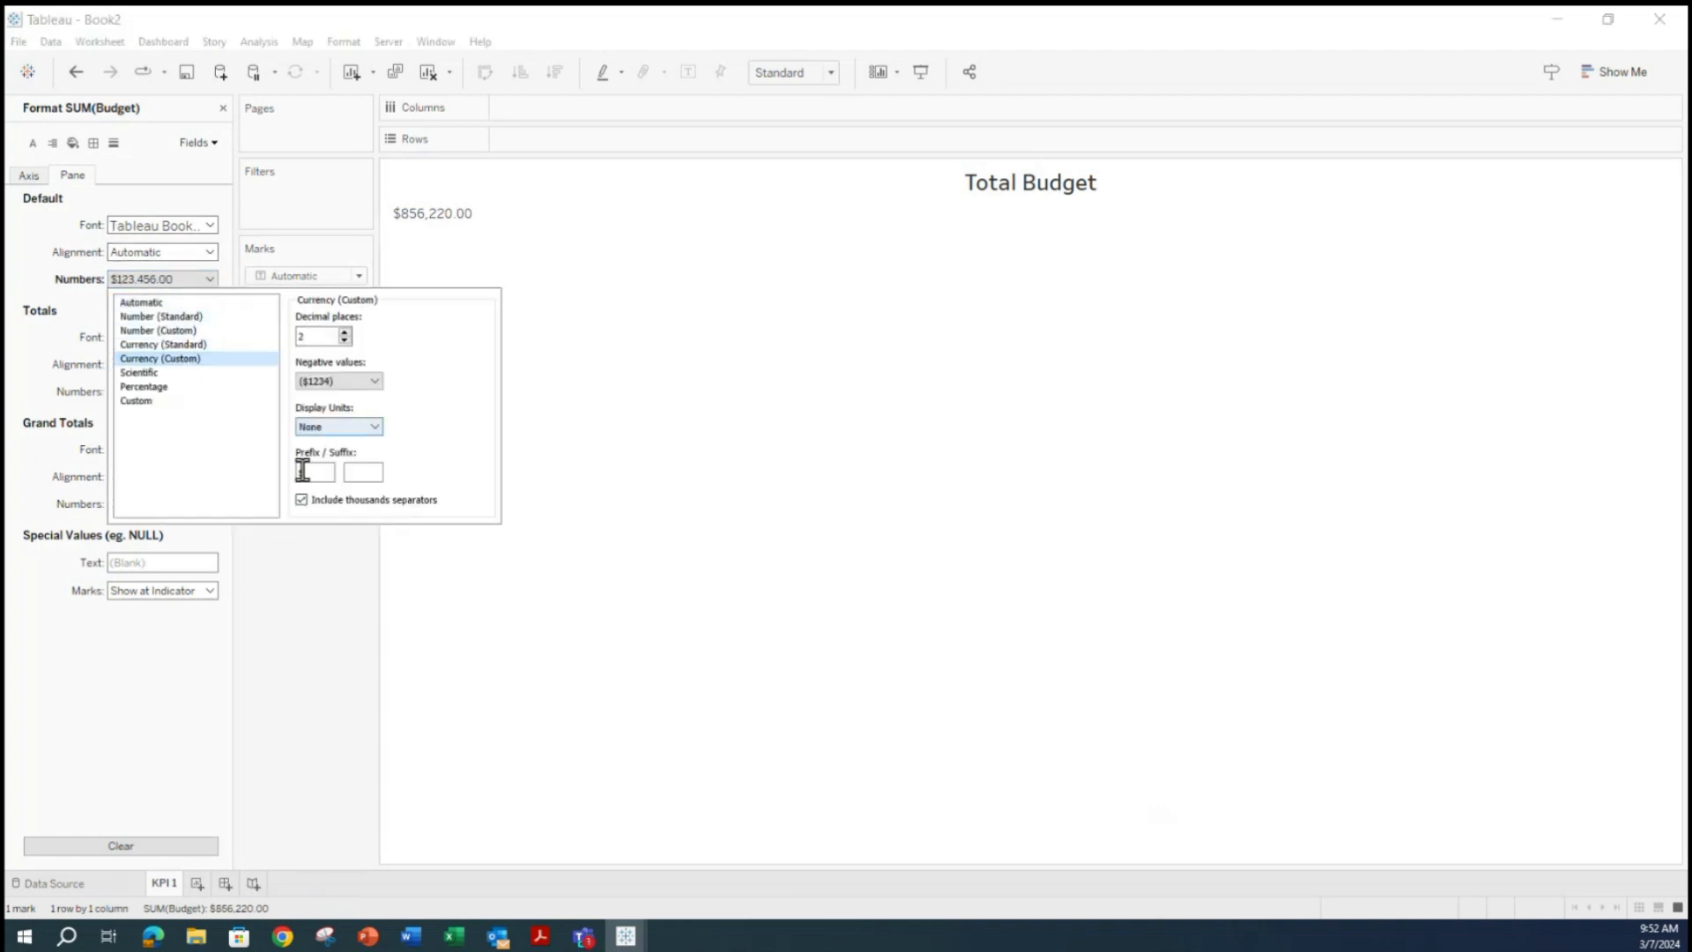
{"action": "mouse_move", "coordinate": [465, 226]}
{"action": "double_click", "coordinate": [346, 340]}
{"action": "left_click", "coordinate": [284, 698]}
{"action": "mouse_move", "coordinate": [414, 211]}
Set the Budget sum's default font to bold at size 24.
{"action": "right_click", "coordinate": [347, 391]}
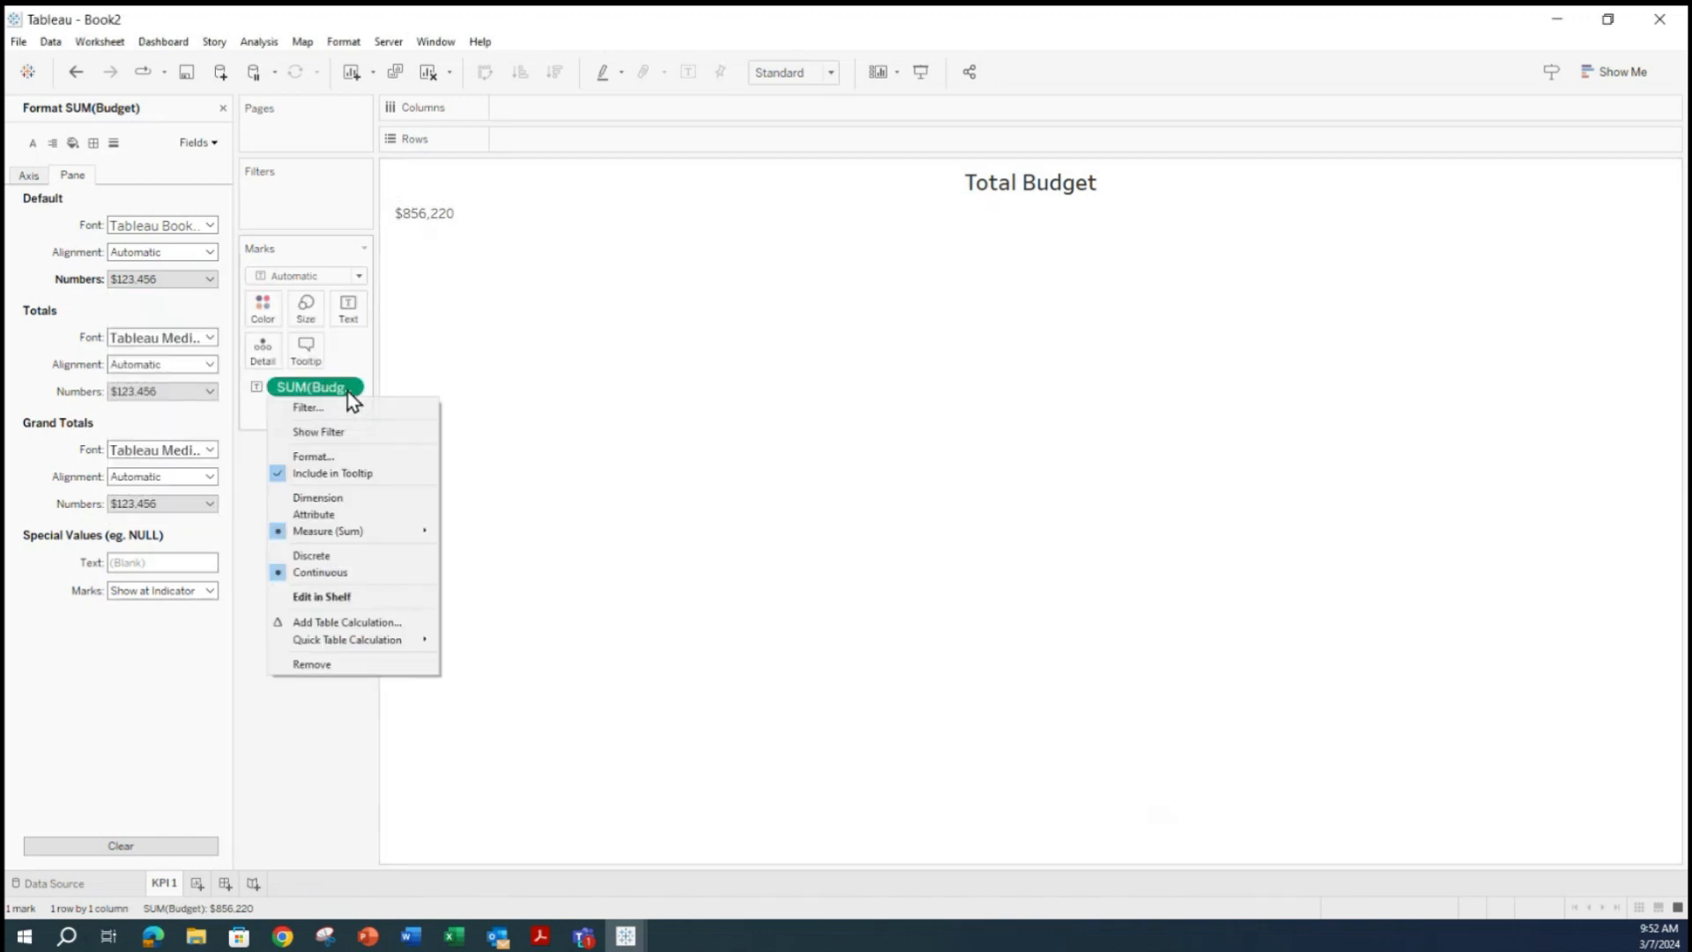
{"action": "left_click", "coordinate": [340, 456]}
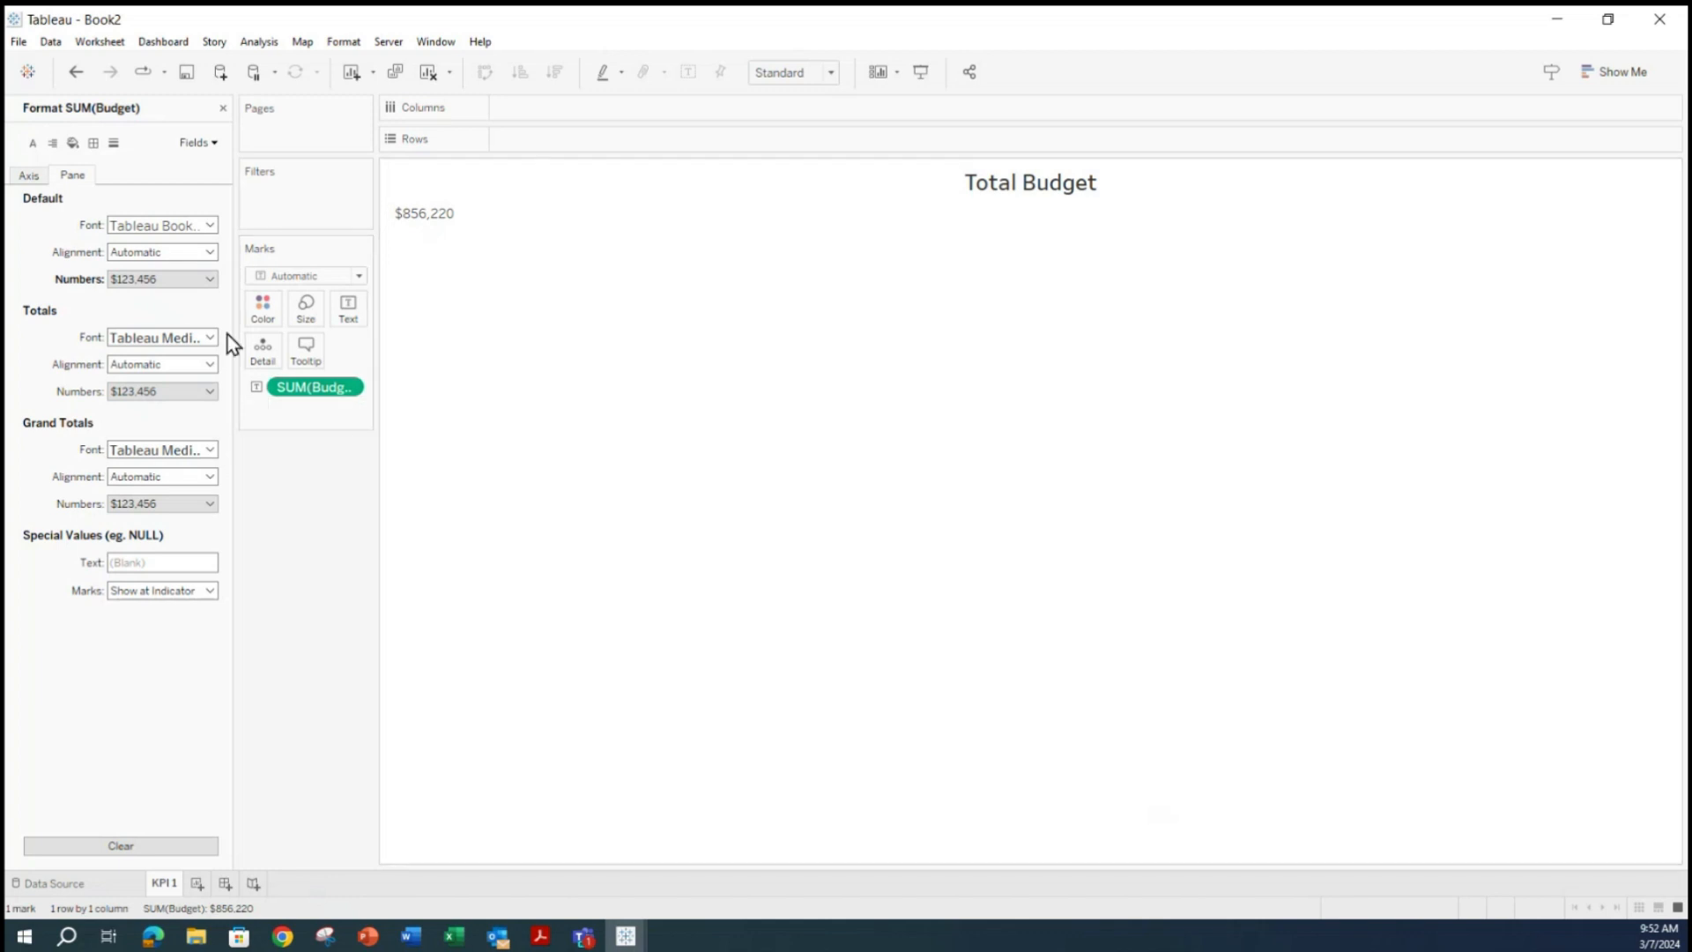
{"action": "left_click", "coordinate": [206, 229]}
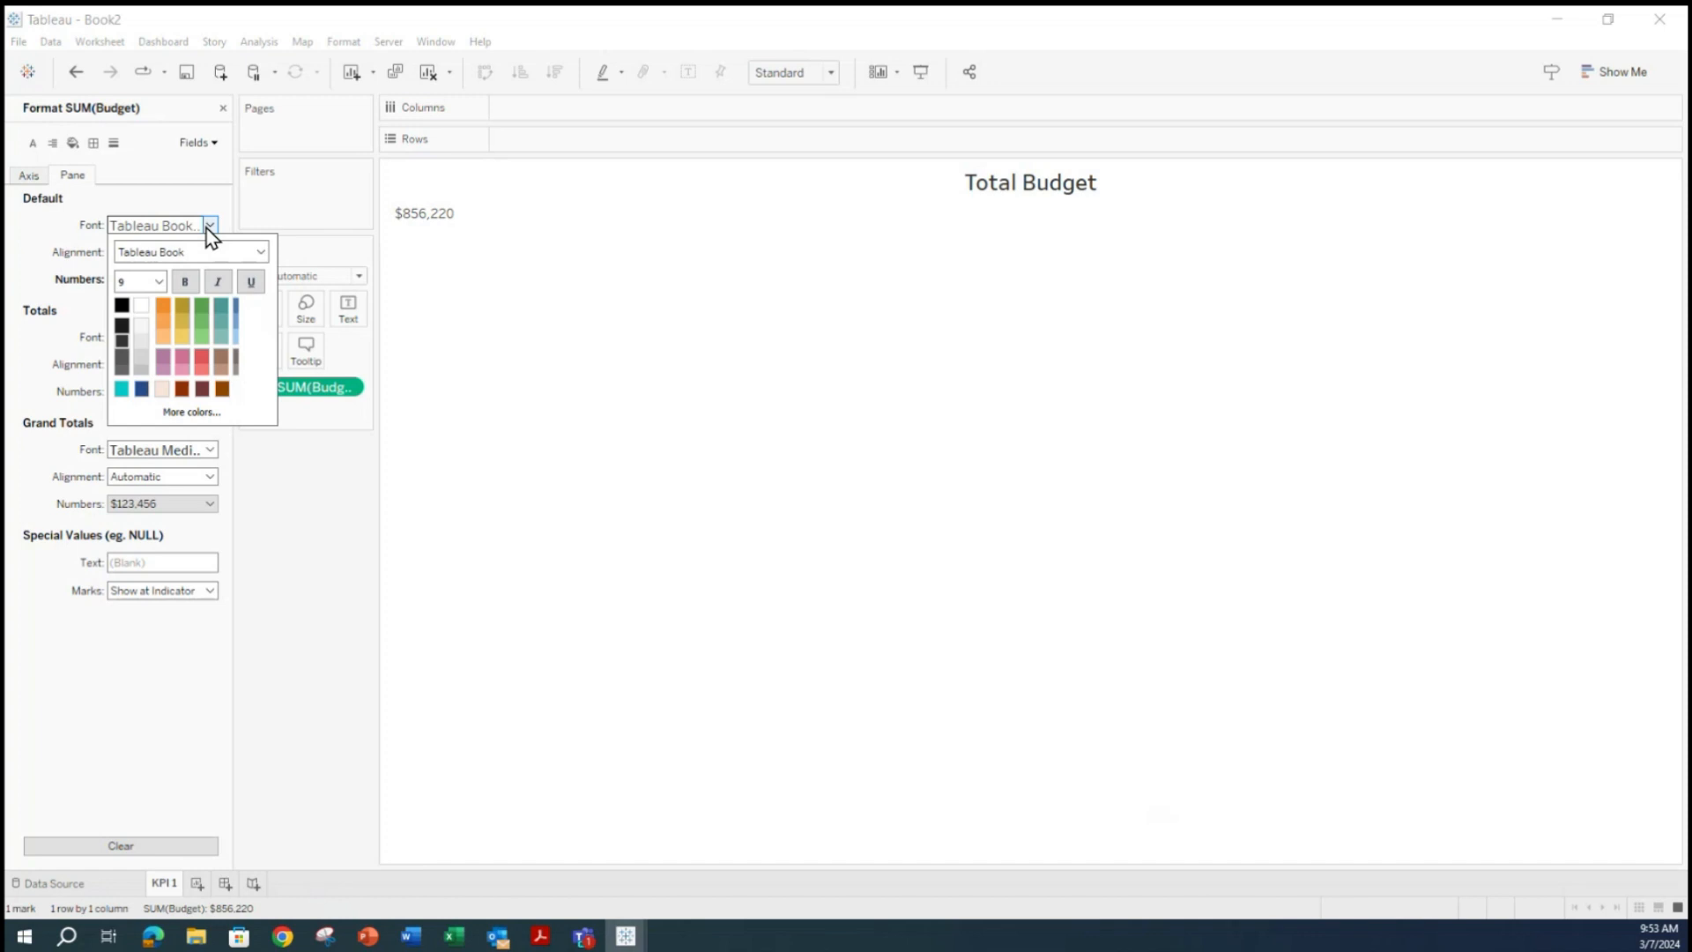
{"action": "left_click", "coordinate": [159, 281]}
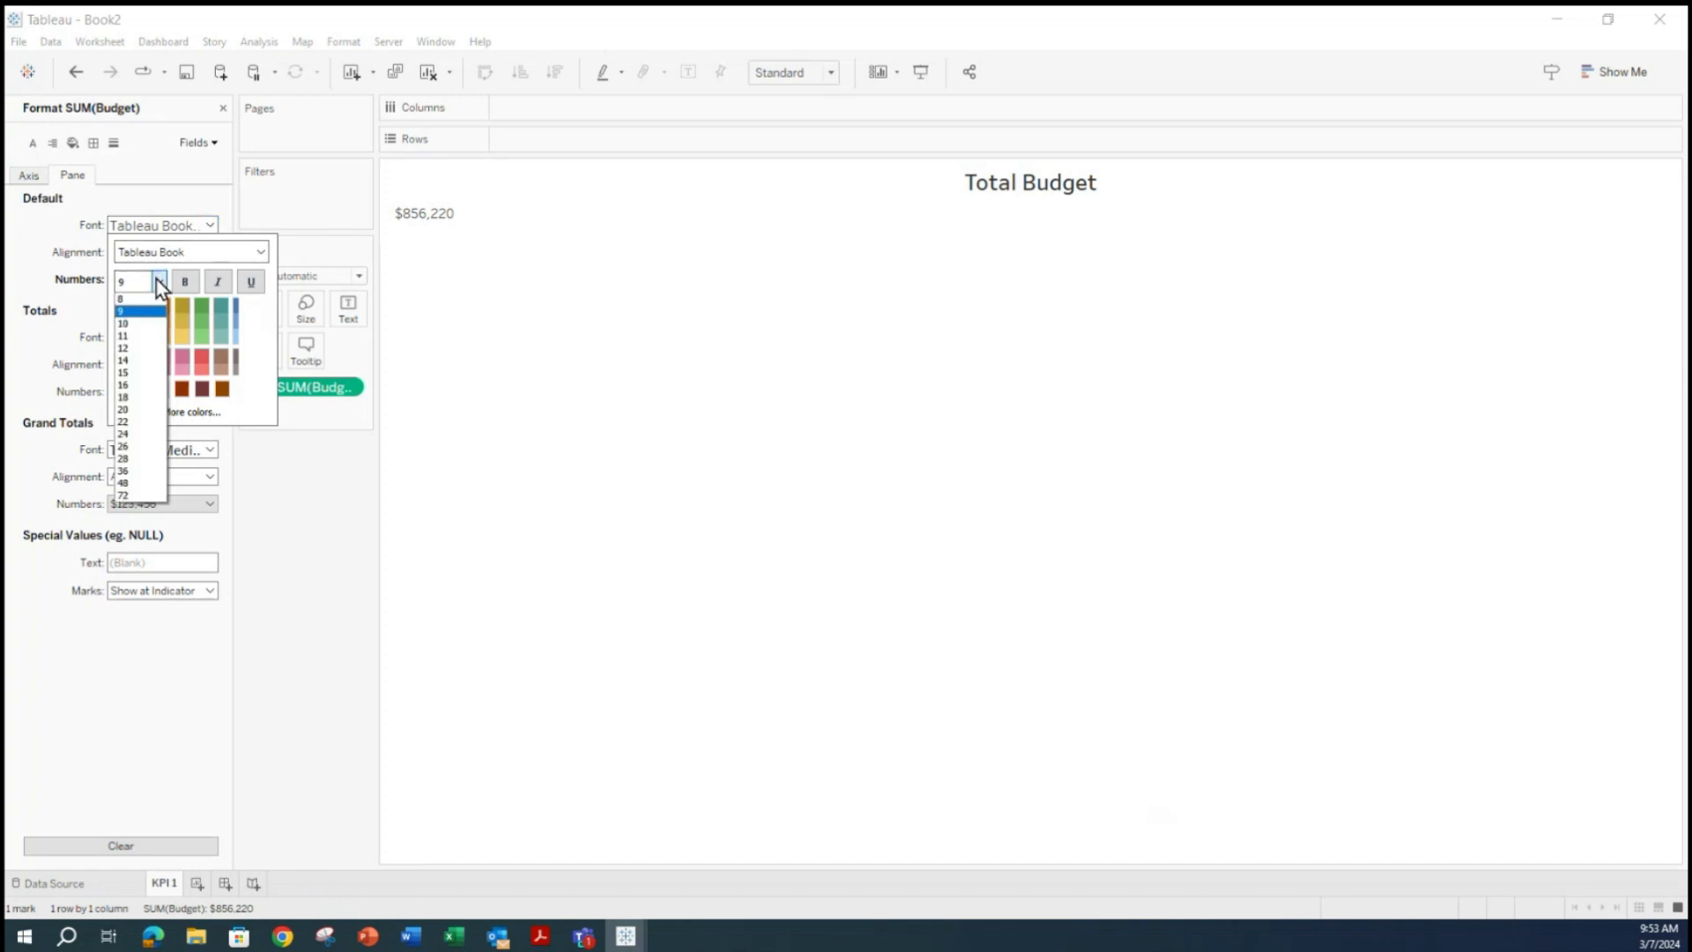
{"action": "left_click", "coordinate": [146, 410]}
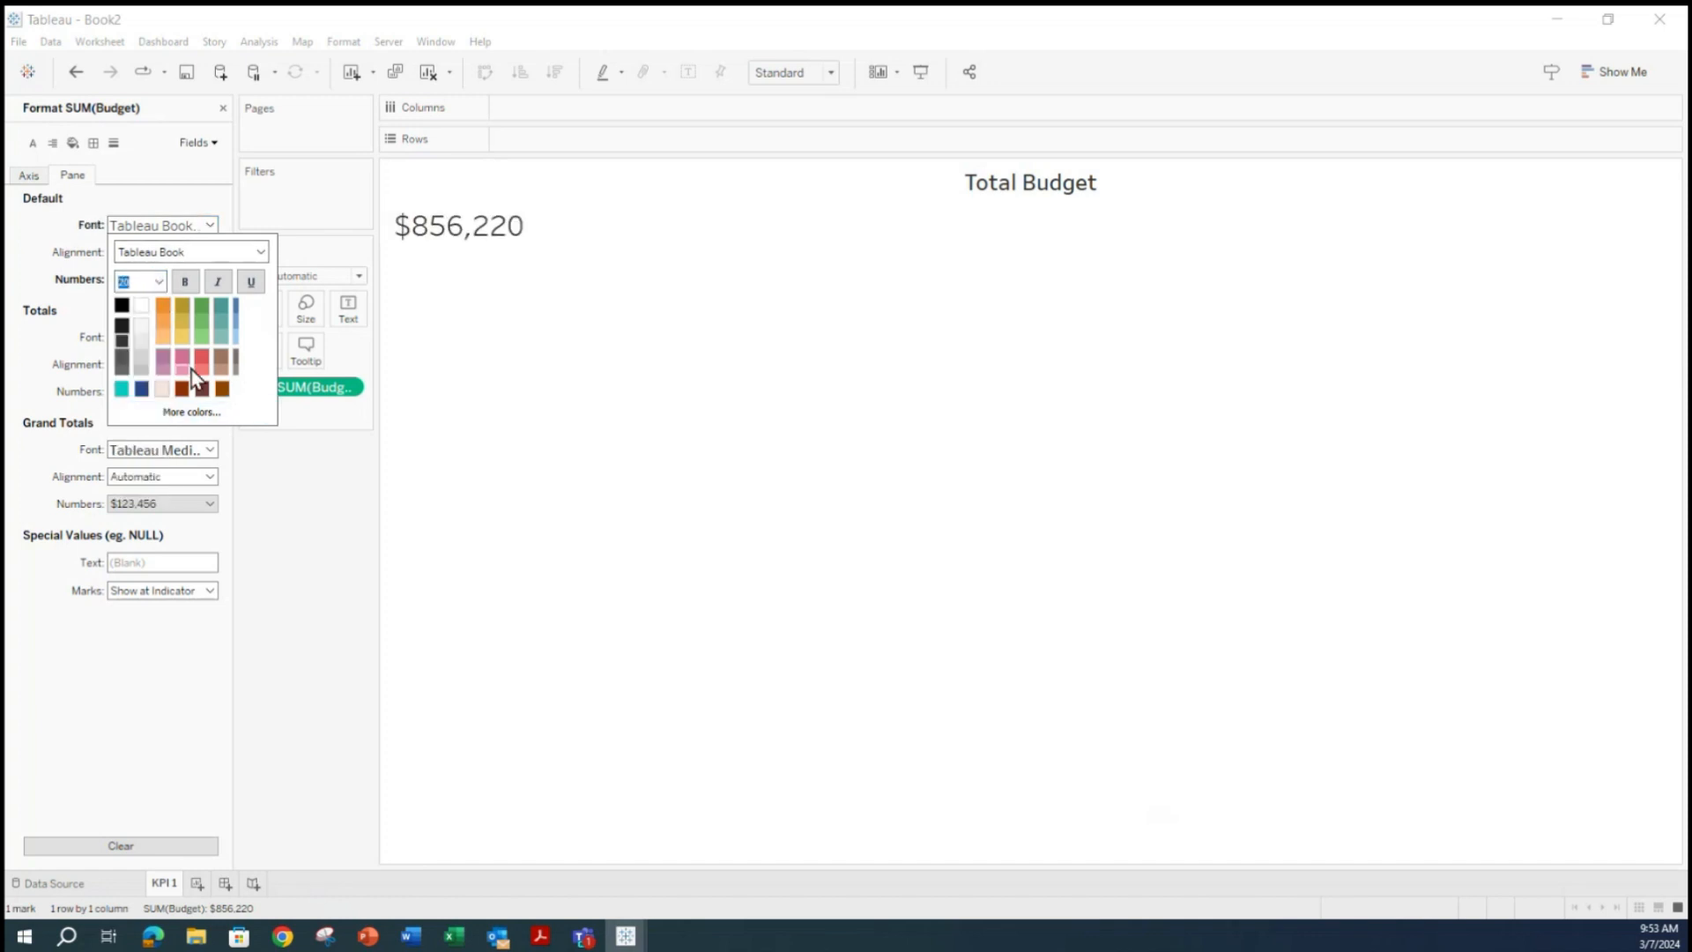
{"action": "left_click", "coordinate": [188, 279]}
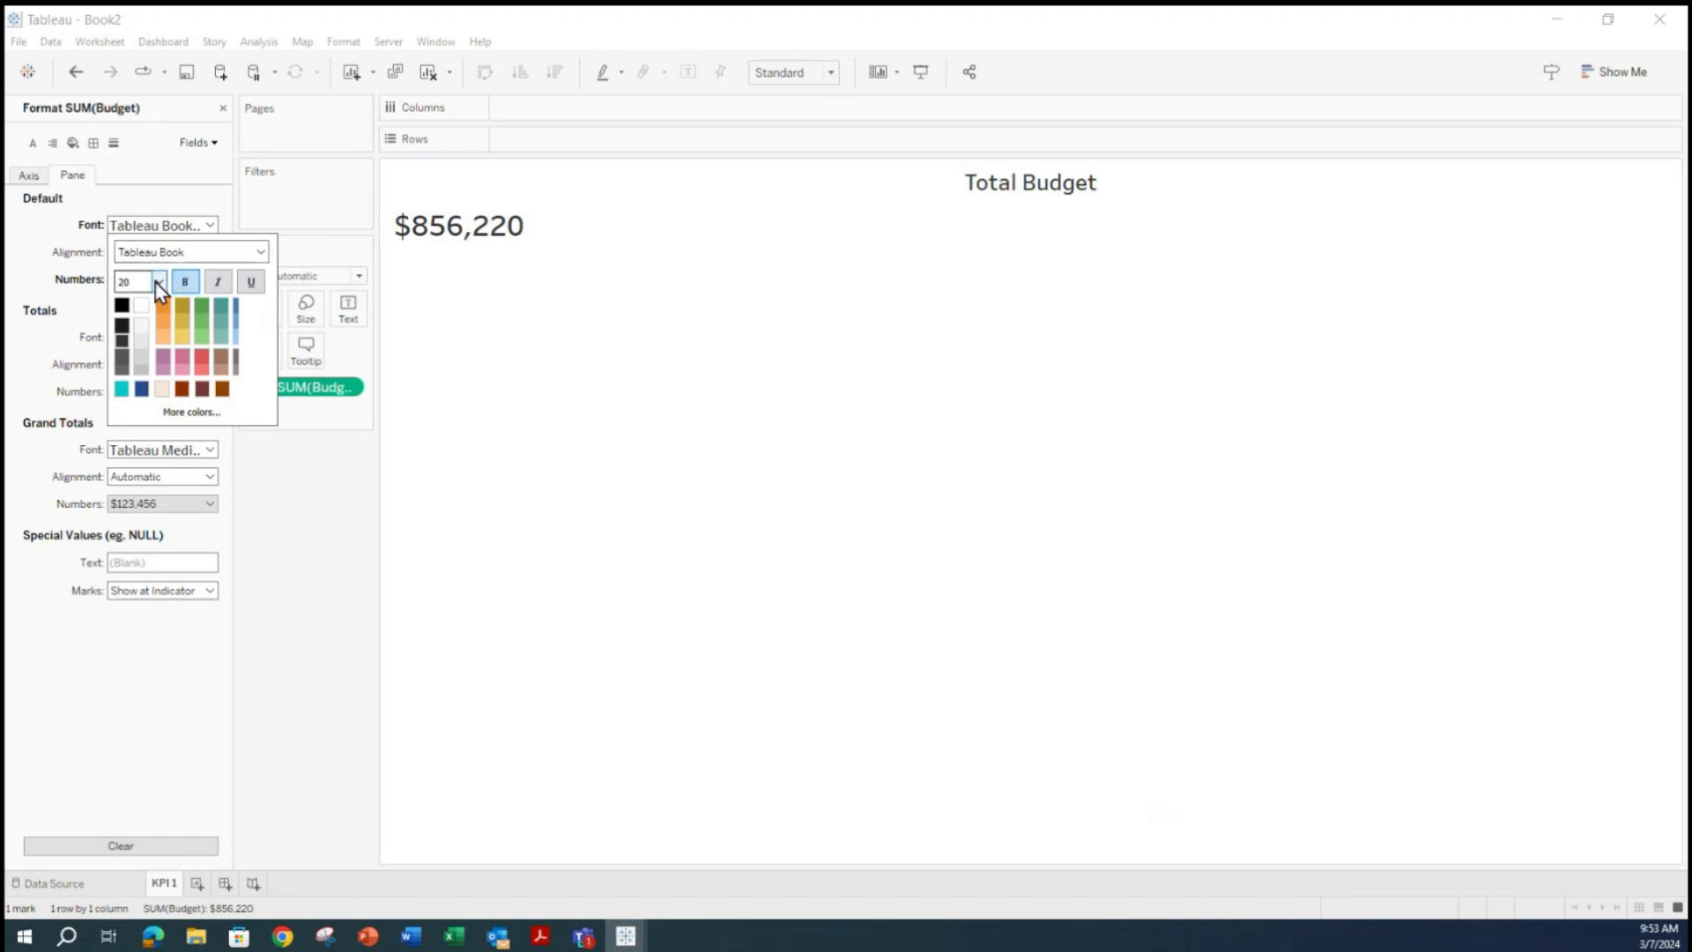
{"action": "left_click", "coordinate": [158, 282]}
{"action": "left_click", "coordinate": [139, 434]}
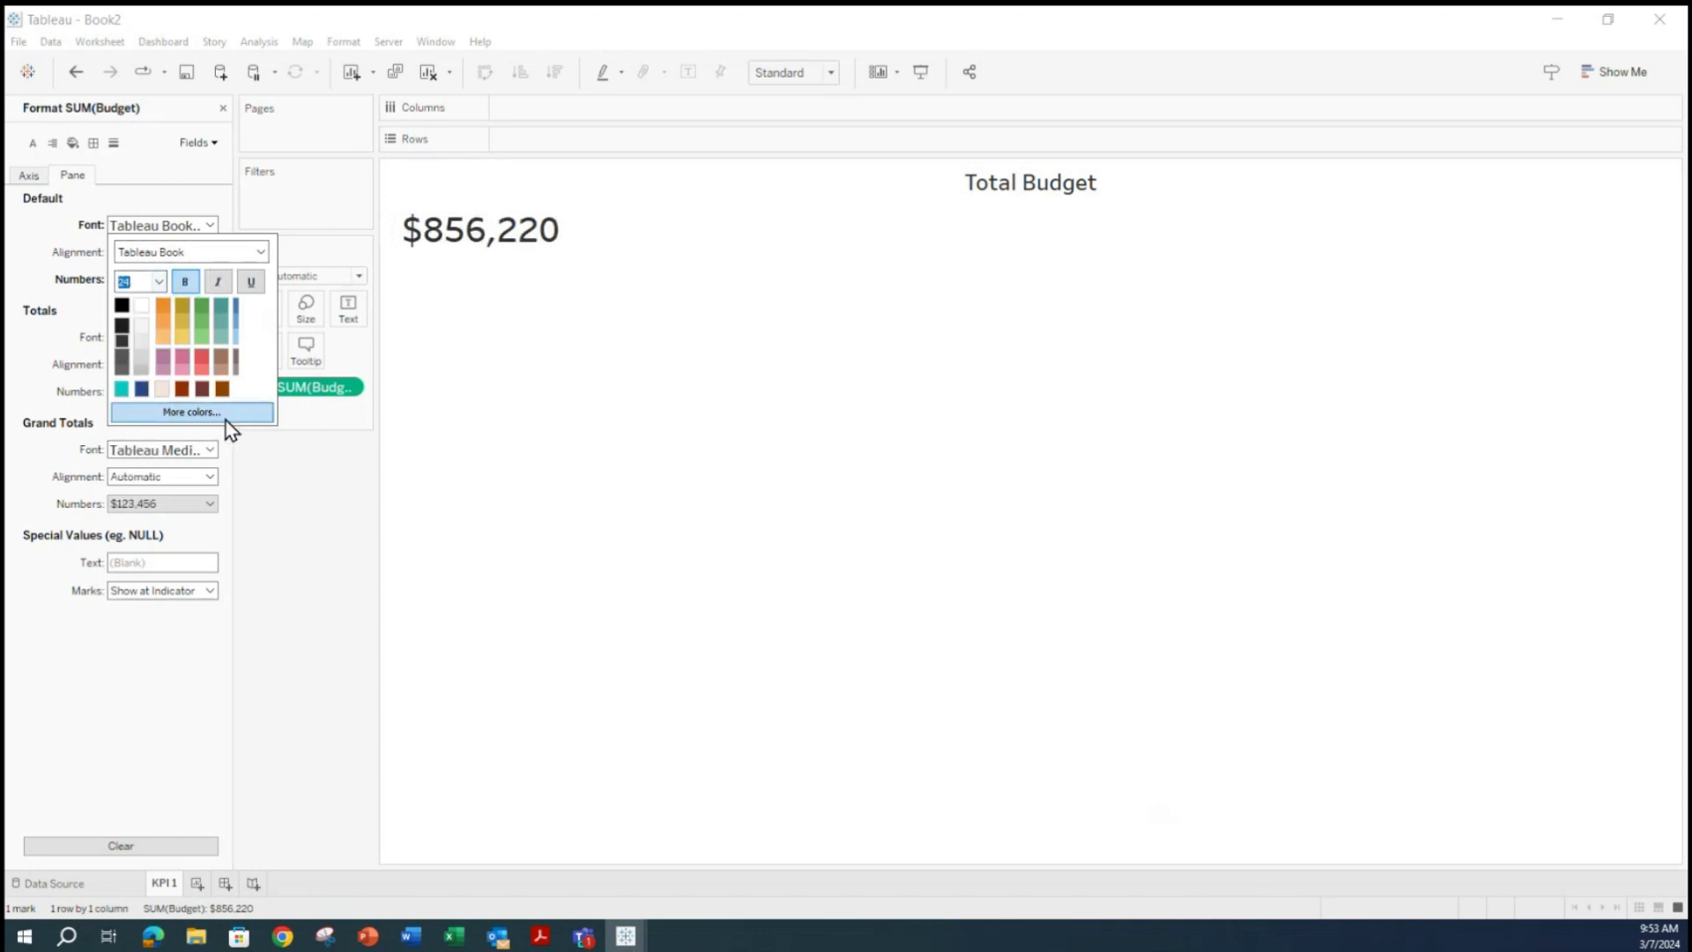
{"action": "left_click", "coordinate": [261, 468]}
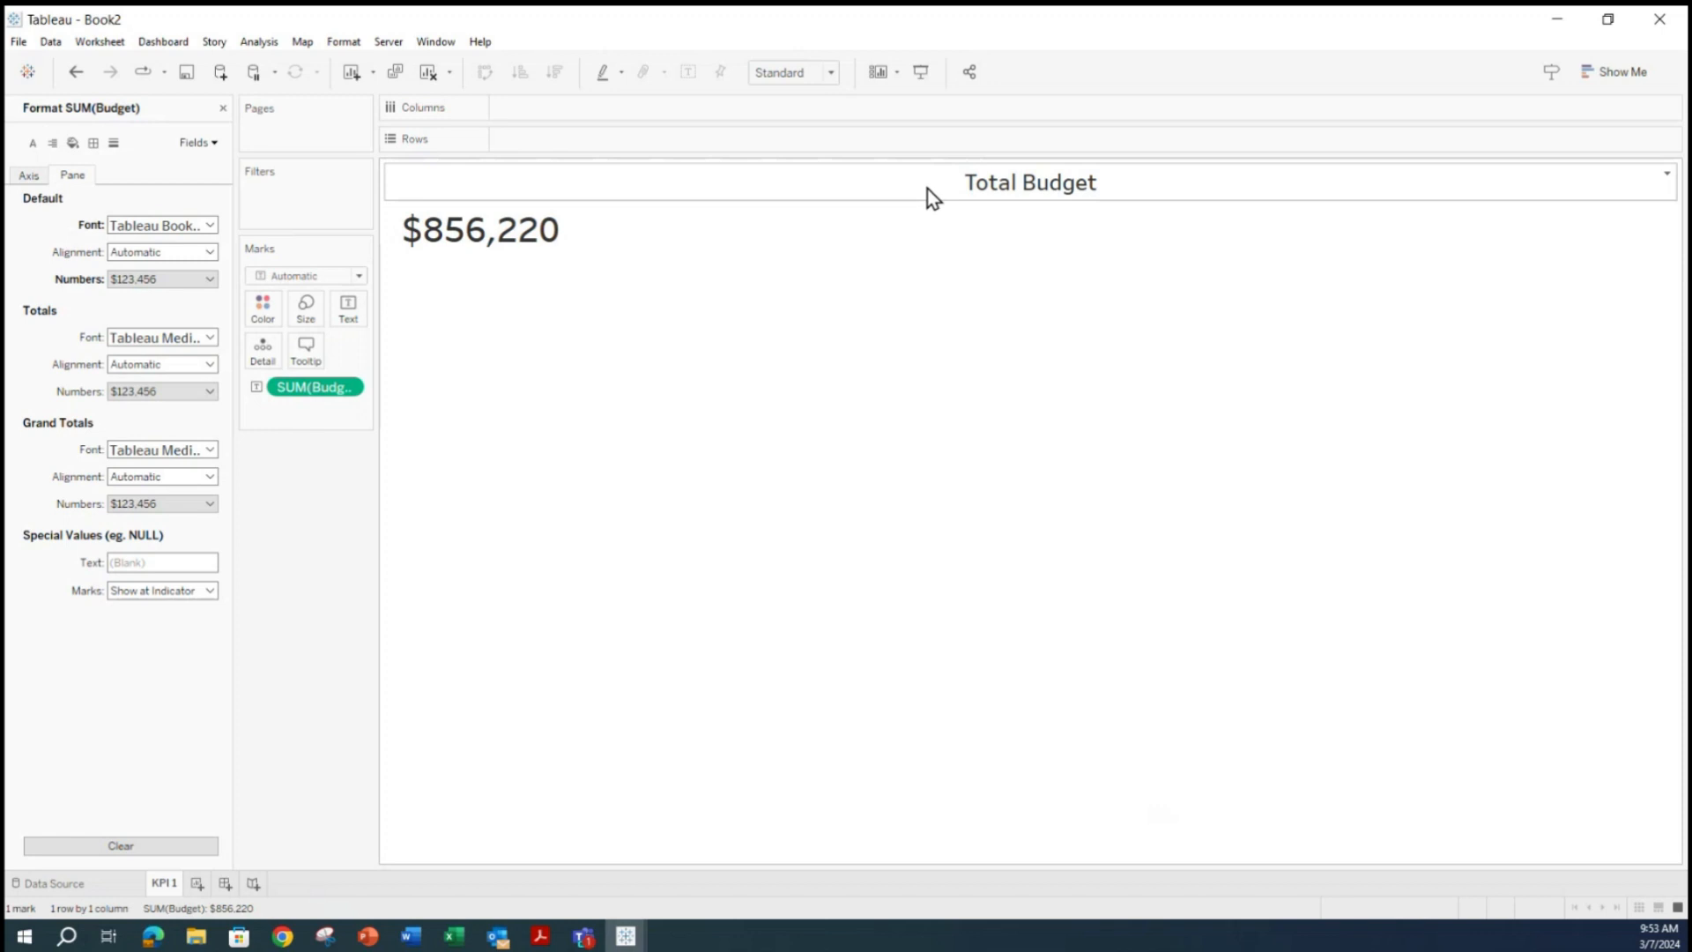
Switch to Microsoft Edge to check the KPI title shading in the assignment's sample Project Management Dashboard, and return to Tableau.
{"action": "right_click", "coordinate": [967, 187]}
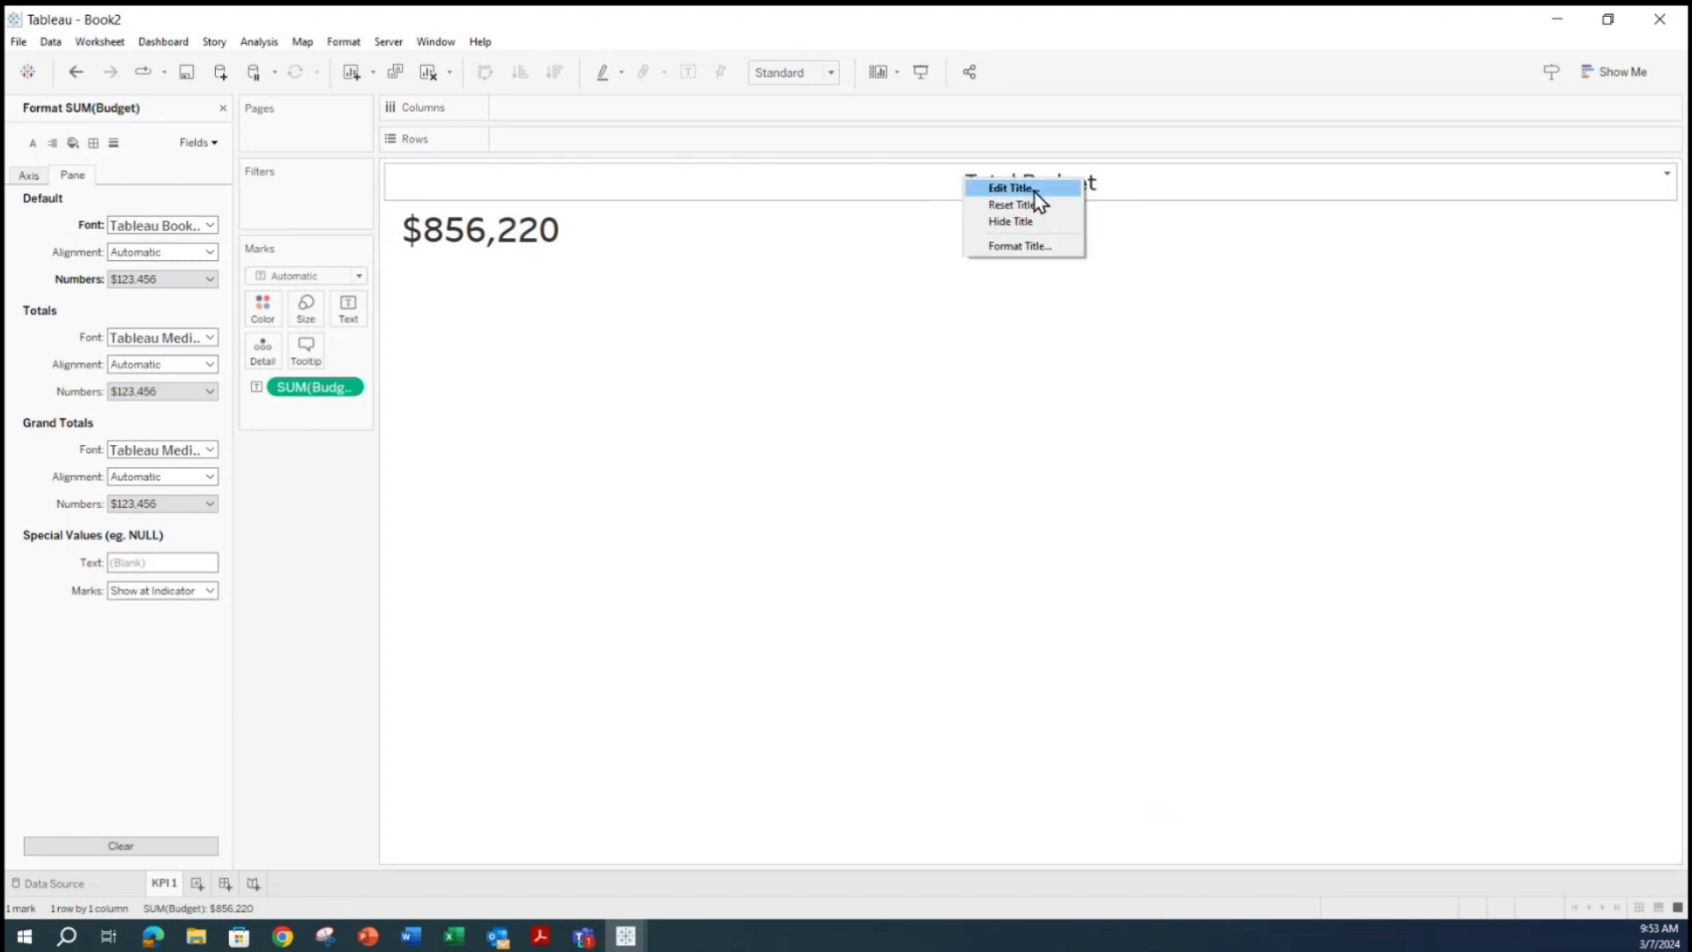
{"action": "left_click", "coordinate": [1013, 246]}
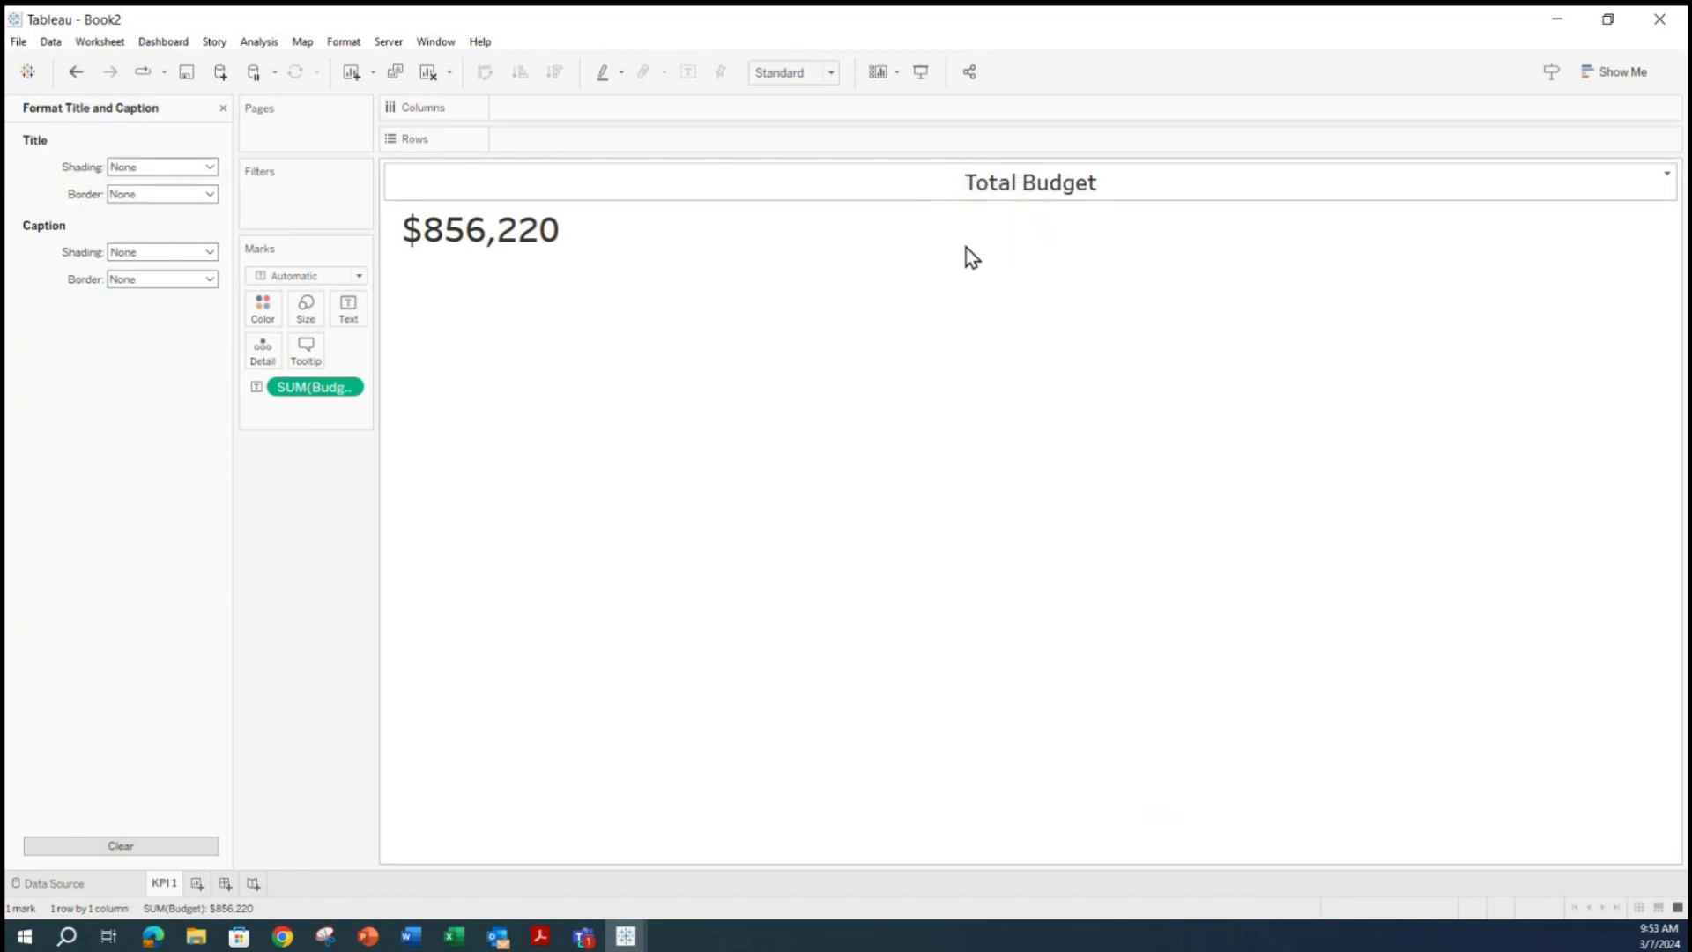
{"action": "left_click", "coordinate": [209, 167]}
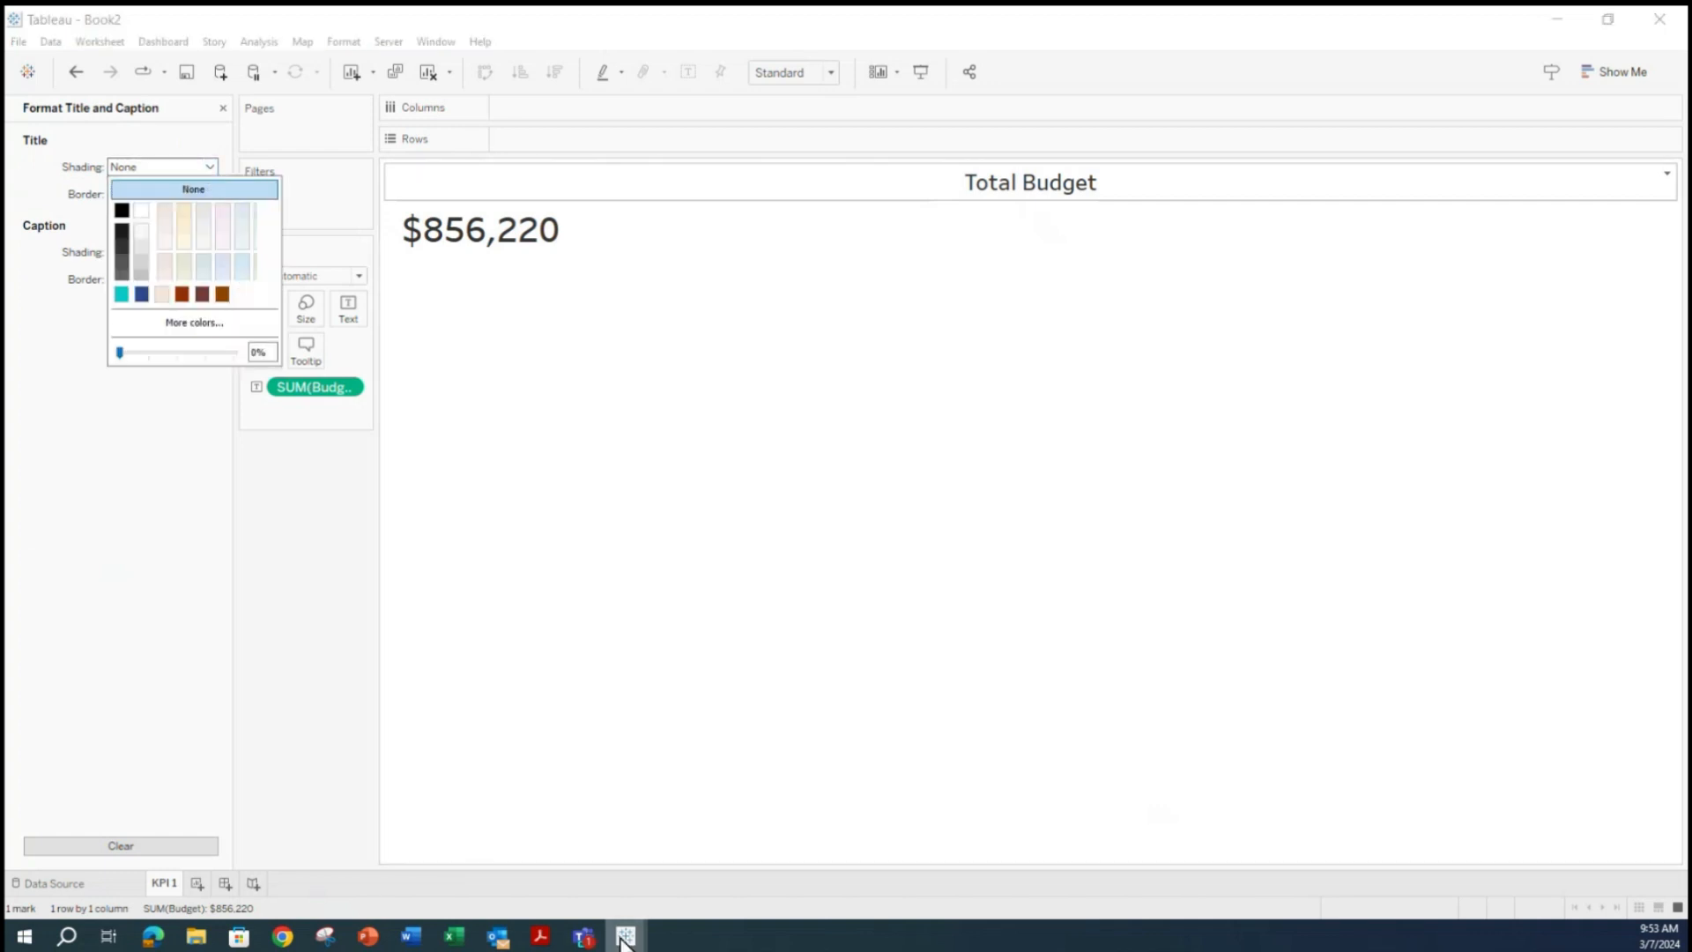
{"action": "left_click", "coordinate": [152, 943]}
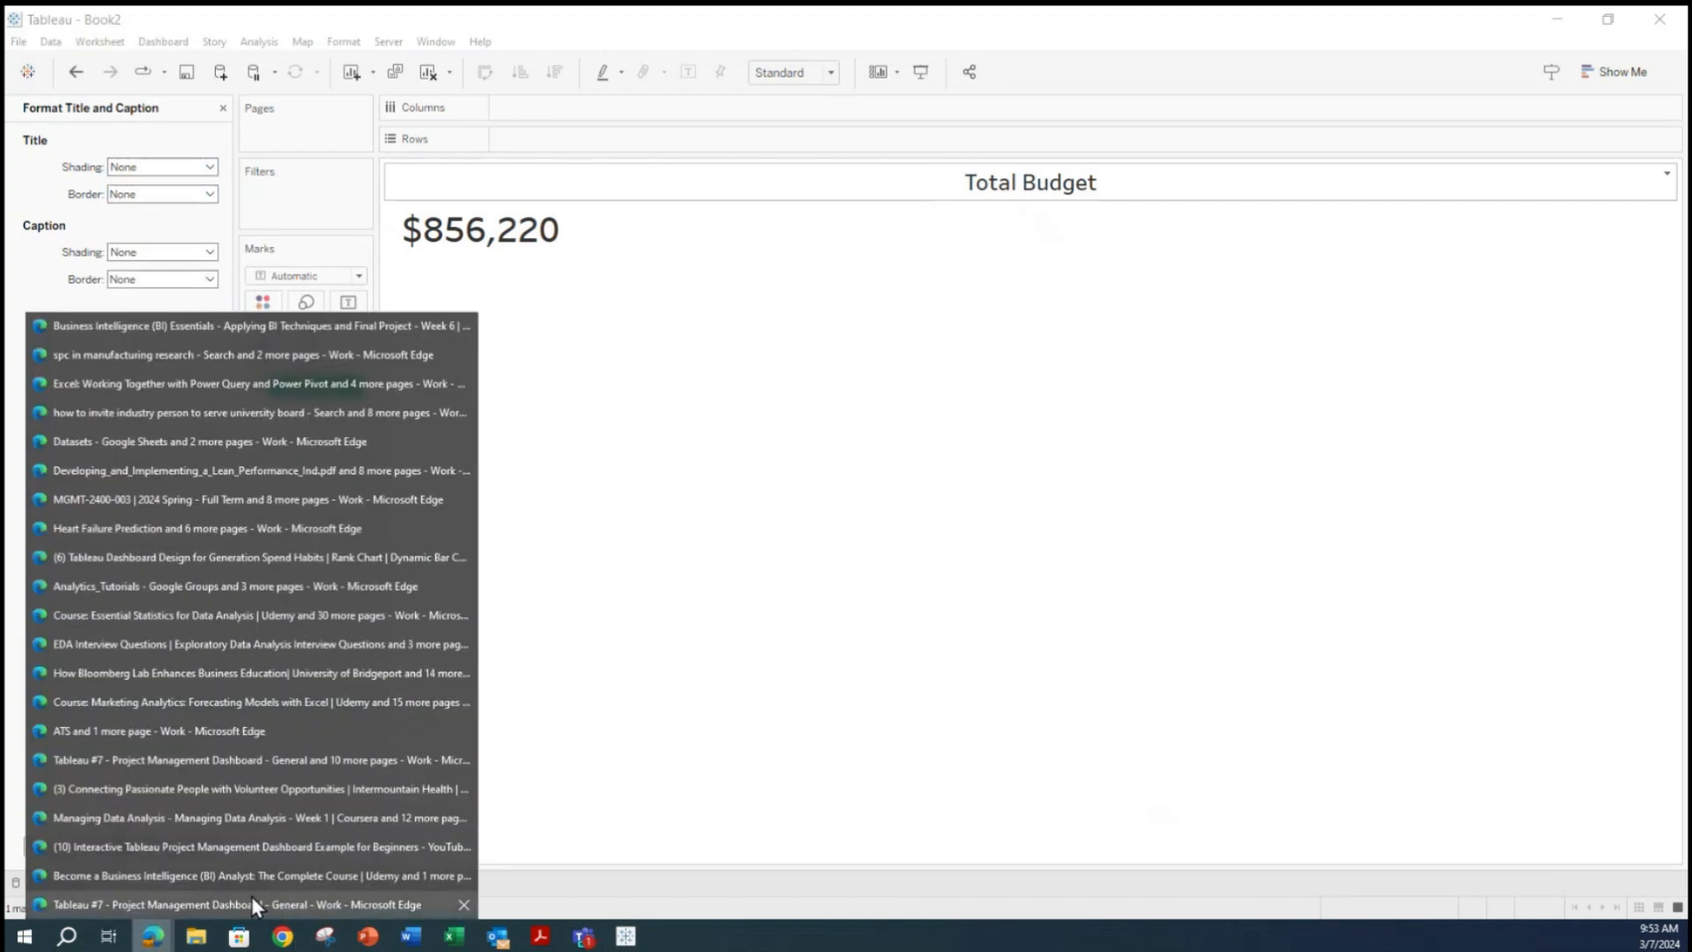
{"action": "left_click", "coordinate": [251, 896]}
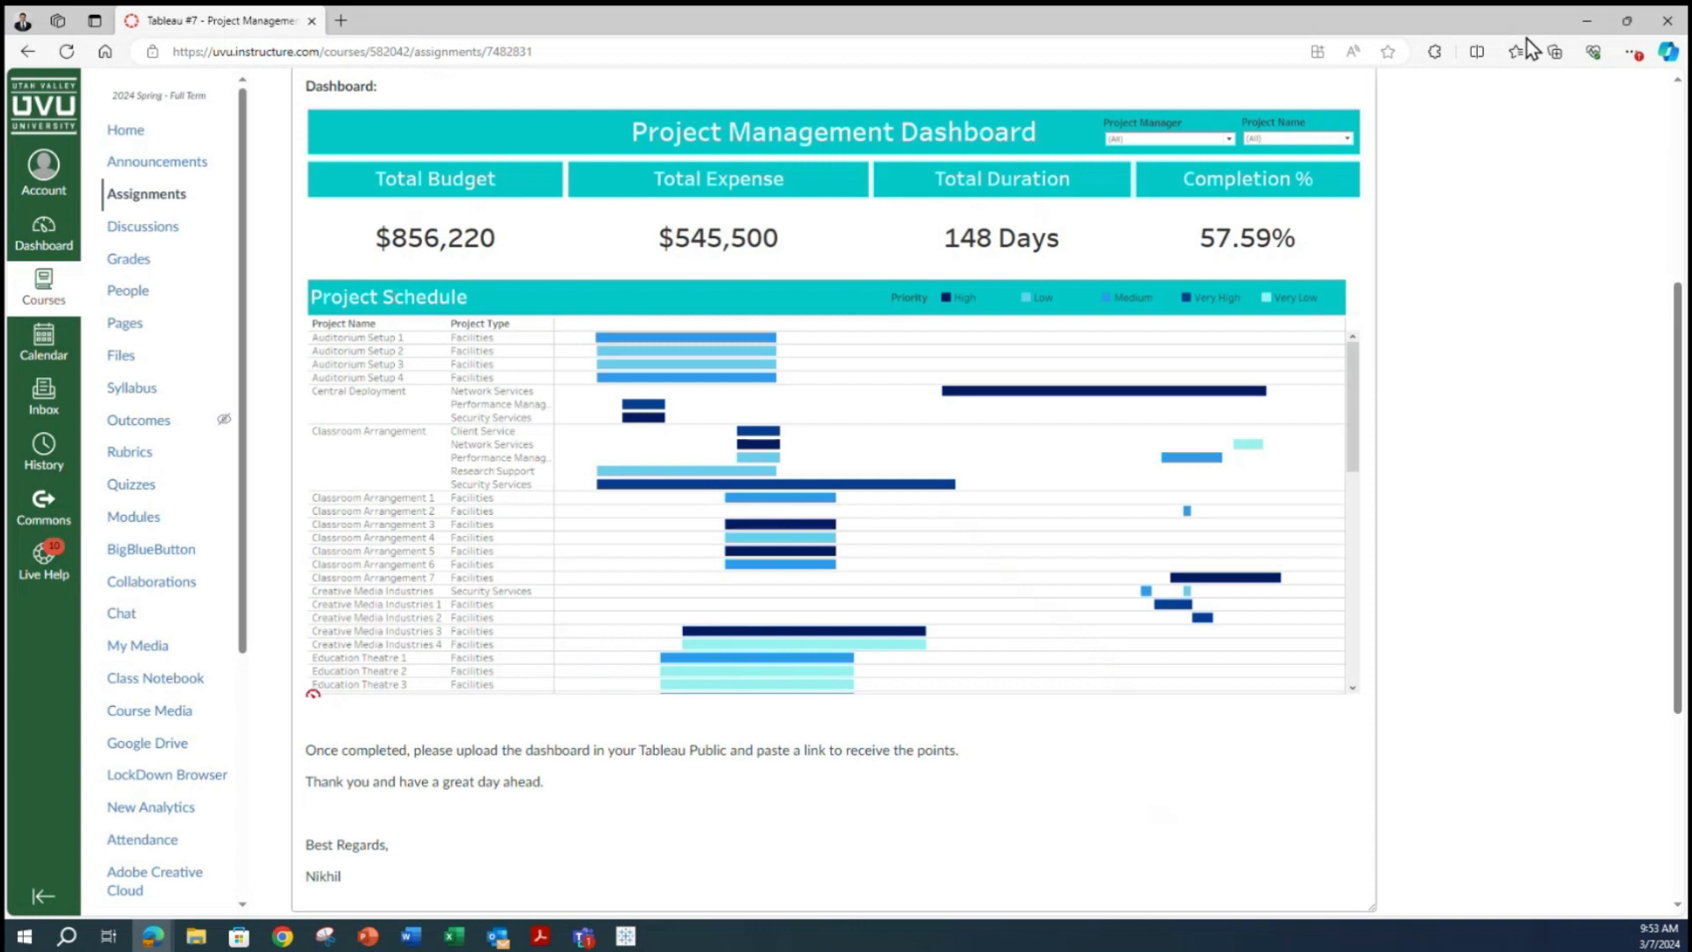
{"action": "left_click", "coordinate": [1586, 25]}
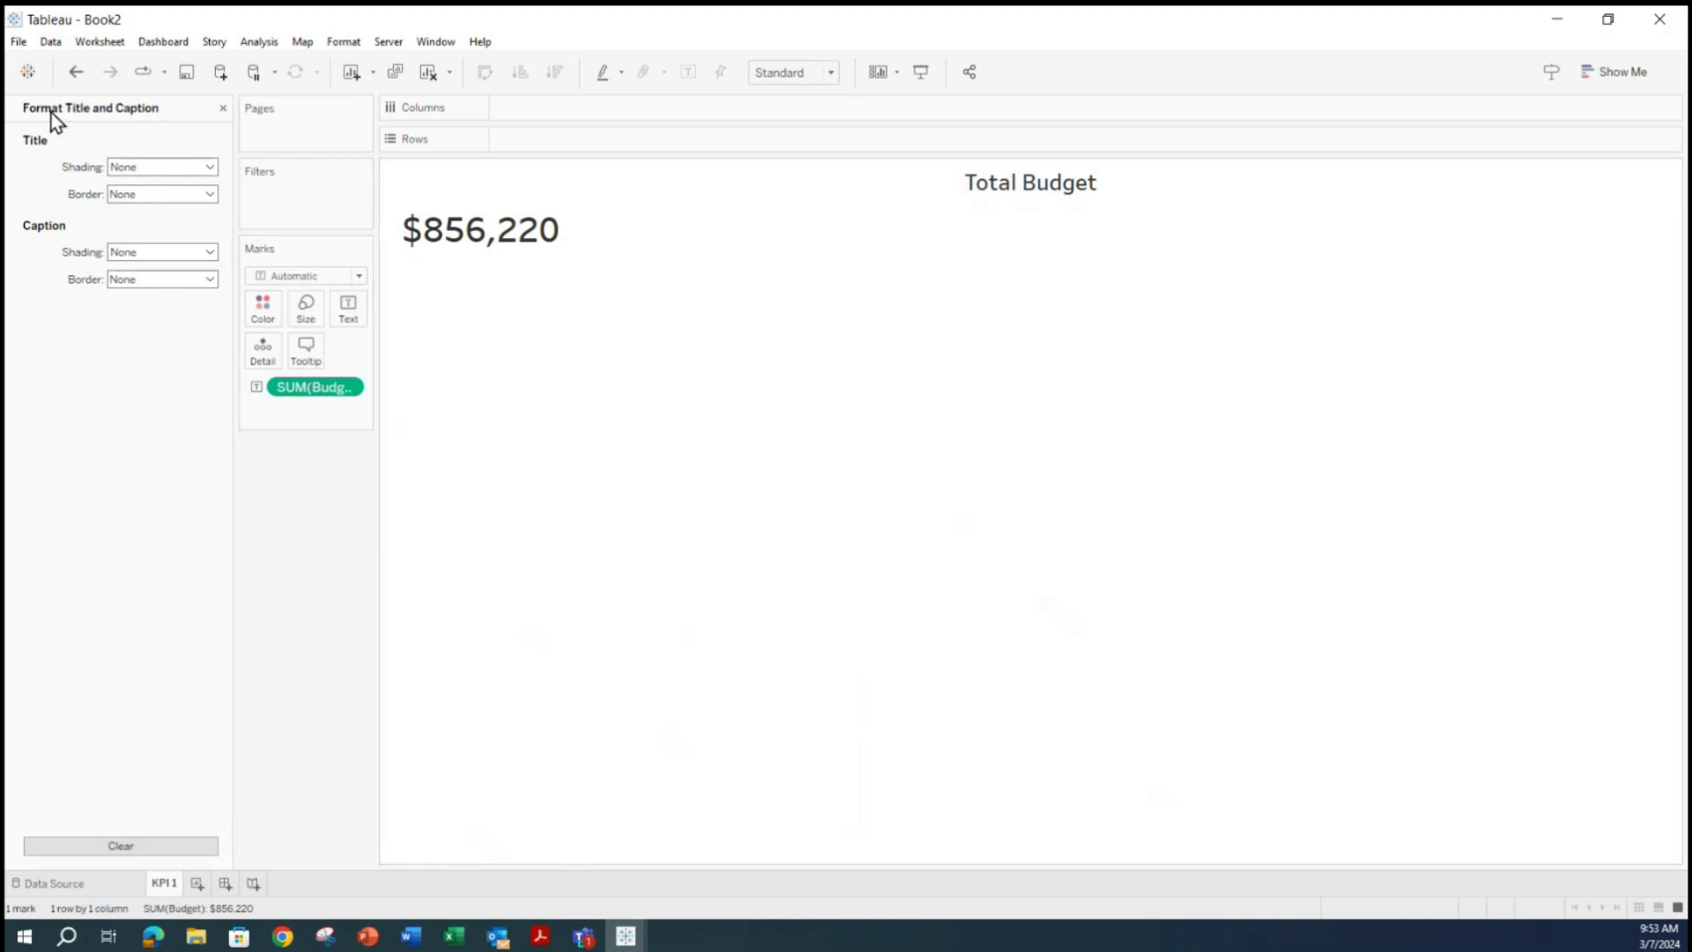
{"action": "left_click", "coordinate": [221, 109]}
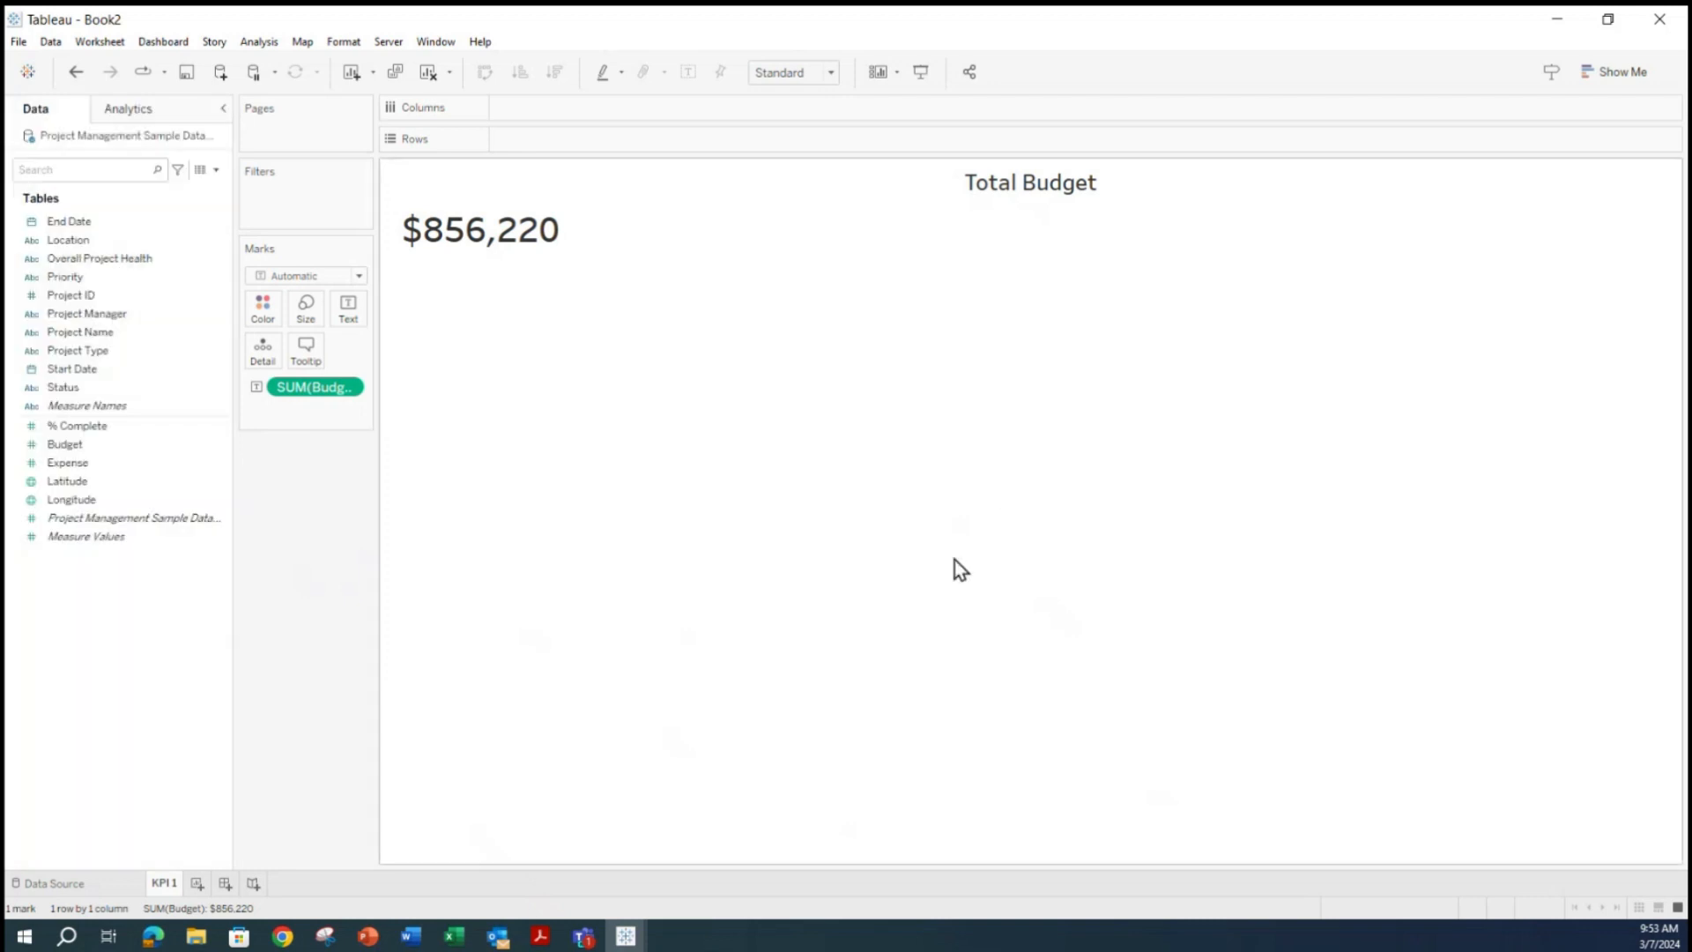
Shade the Total Budget title's background in teal, colour #03c8c8.
{"action": "right_click", "coordinate": [988, 182]}
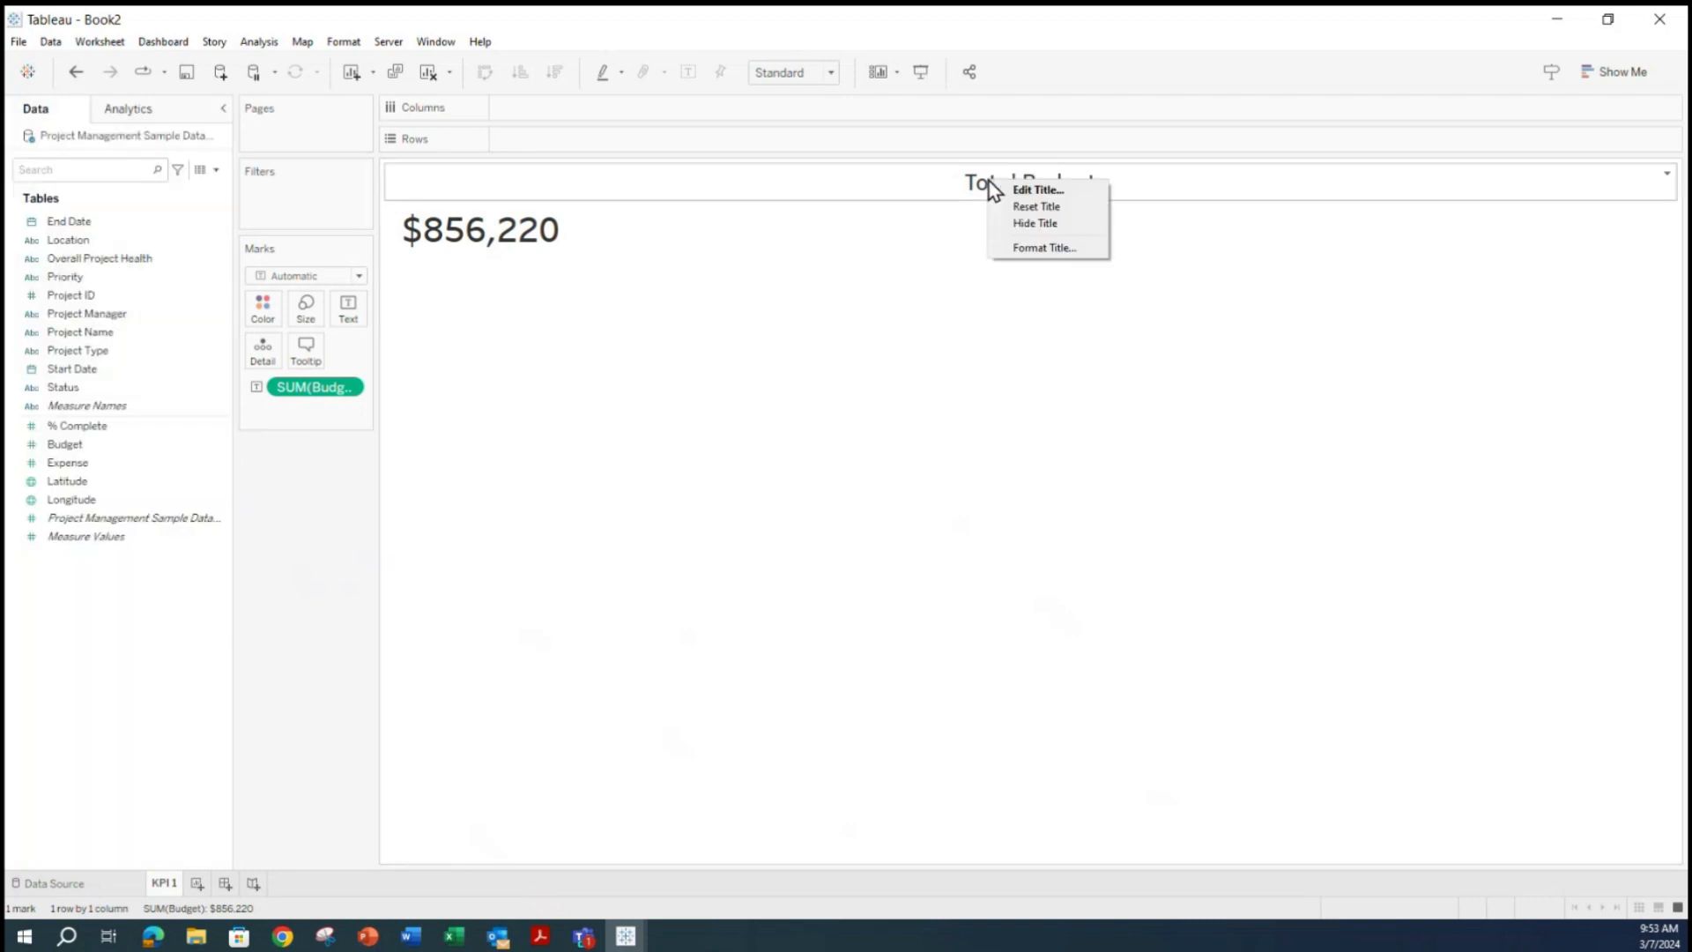
{"action": "left_click", "coordinate": [1032, 249]}
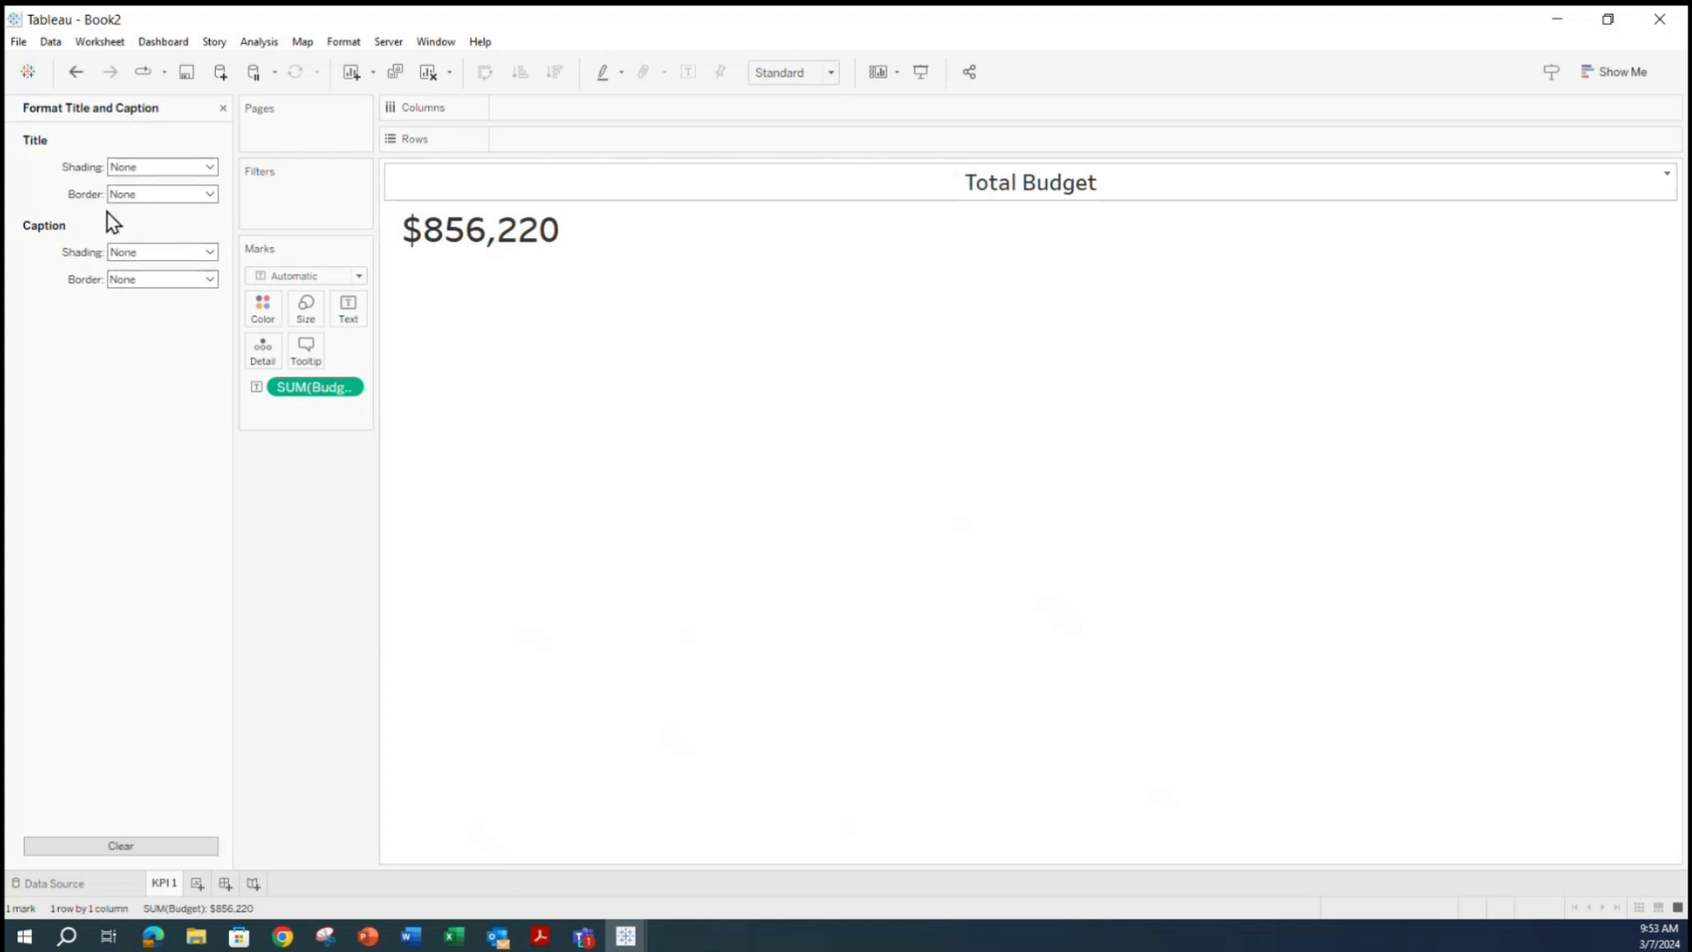
{"action": "left_click", "coordinate": [209, 169]}
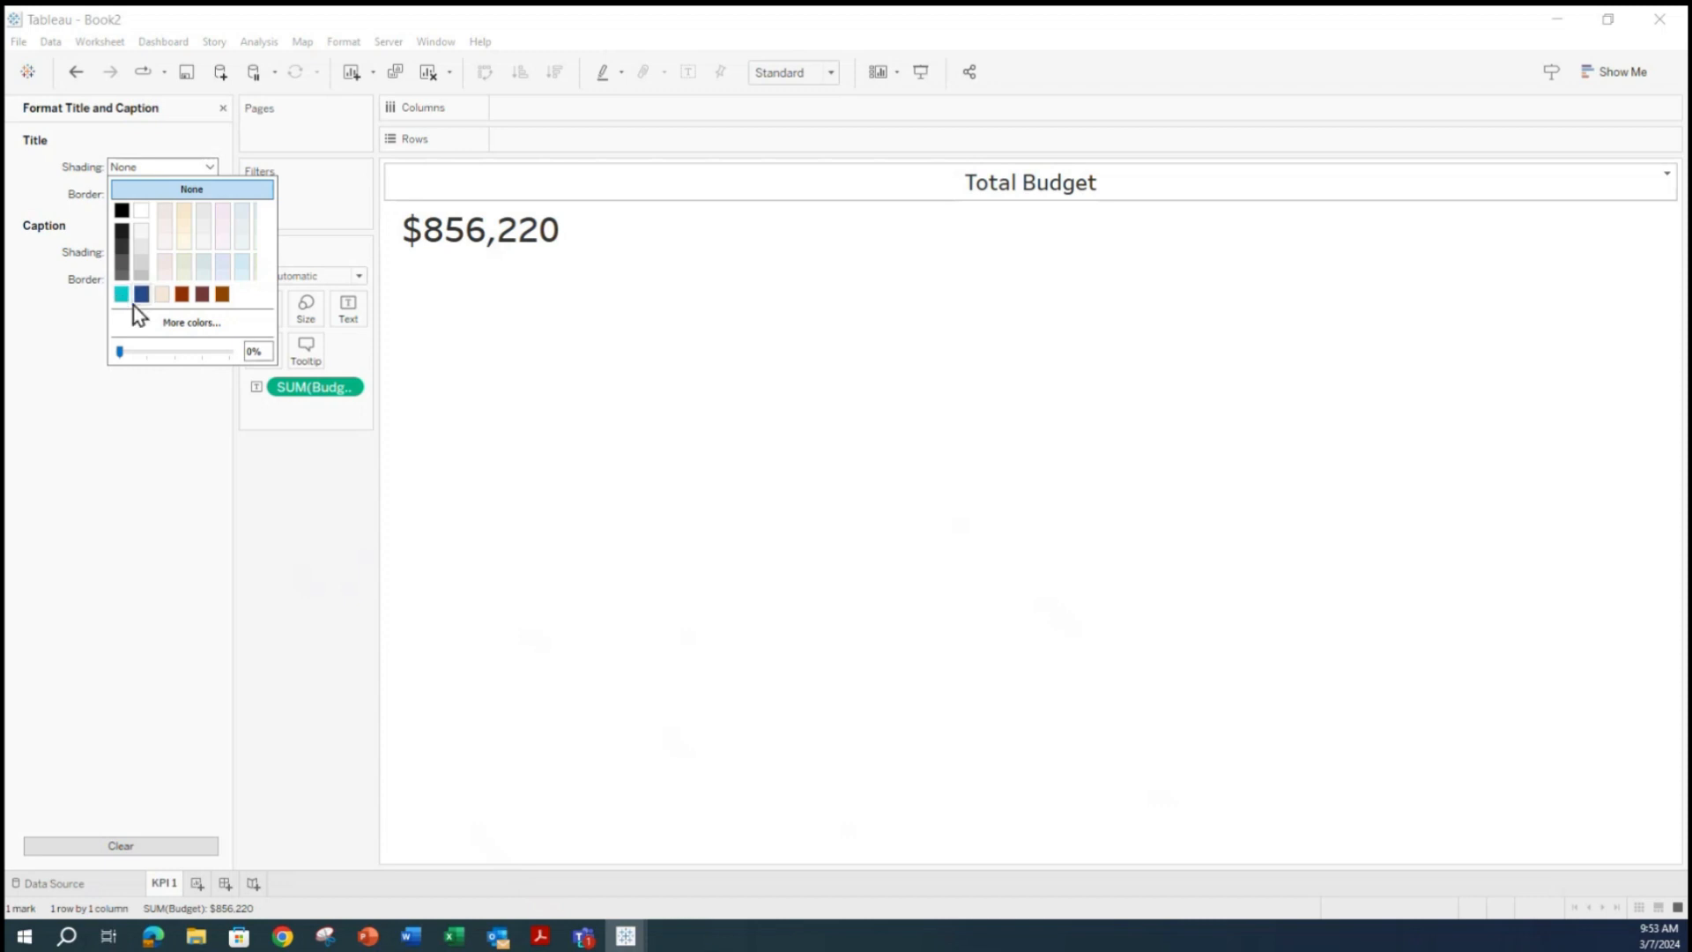
{"action": "left_click", "coordinate": [170, 324]}
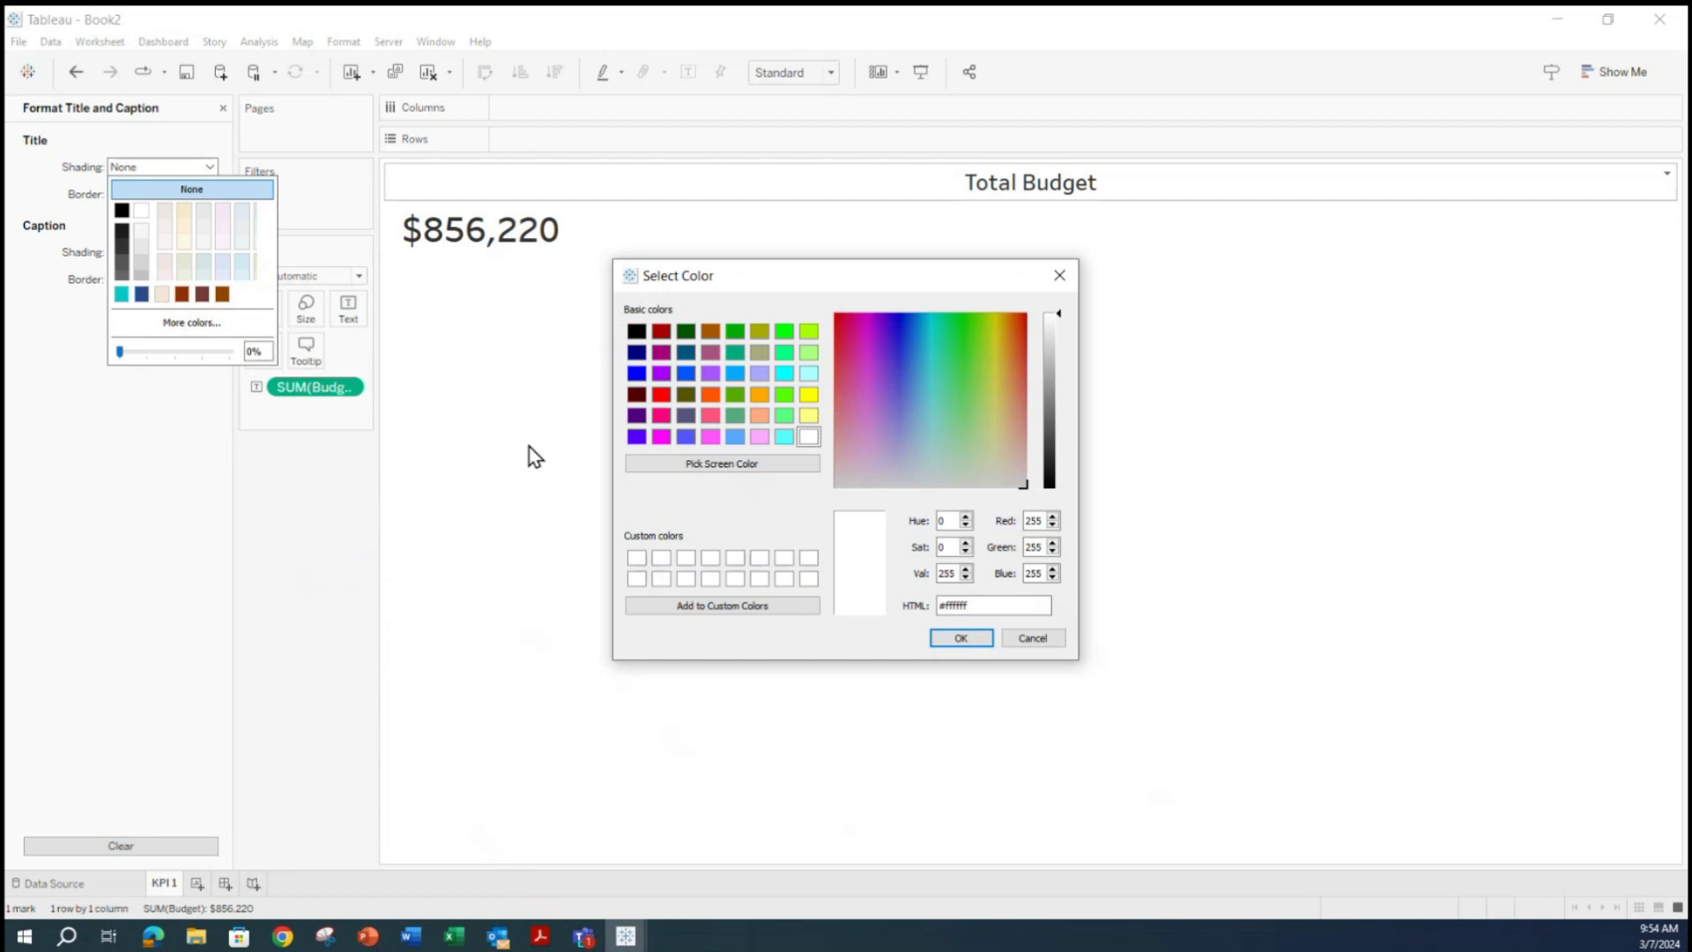
{"action": "left_click", "coordinate": [1028, 636]}
{"action": "left_click", "coordinate": [121, 293]}
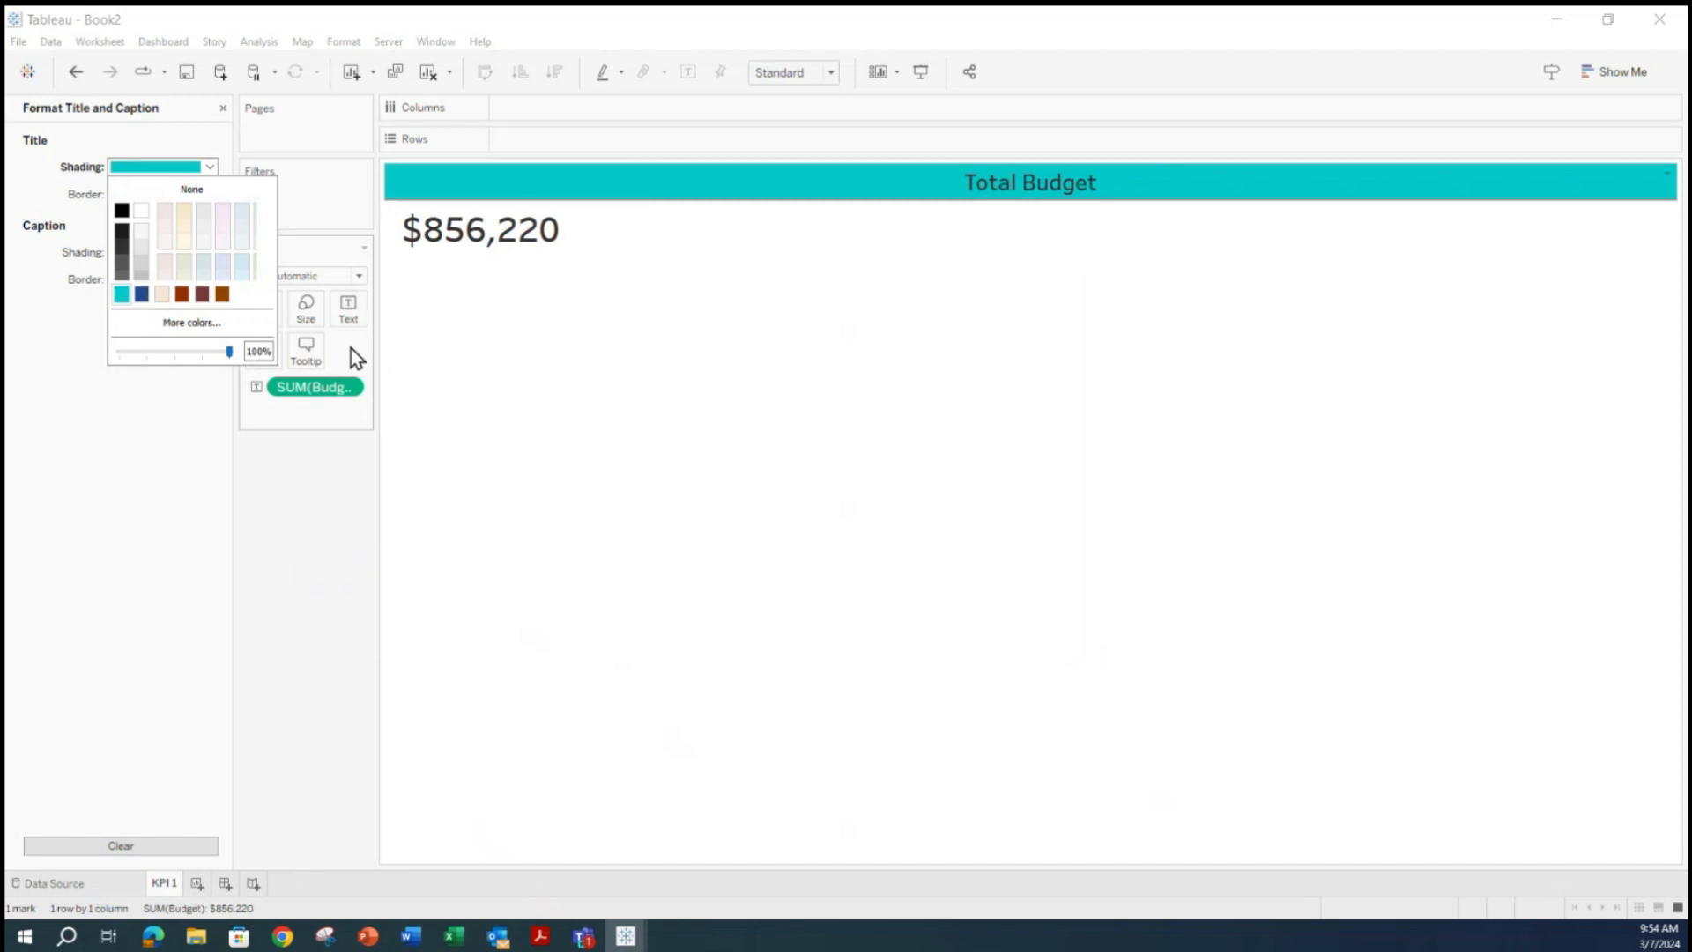
{"action": "left_click", "coordinate": [199, 322]}
{"action": "left_click", "coordinate": [996, 605]}
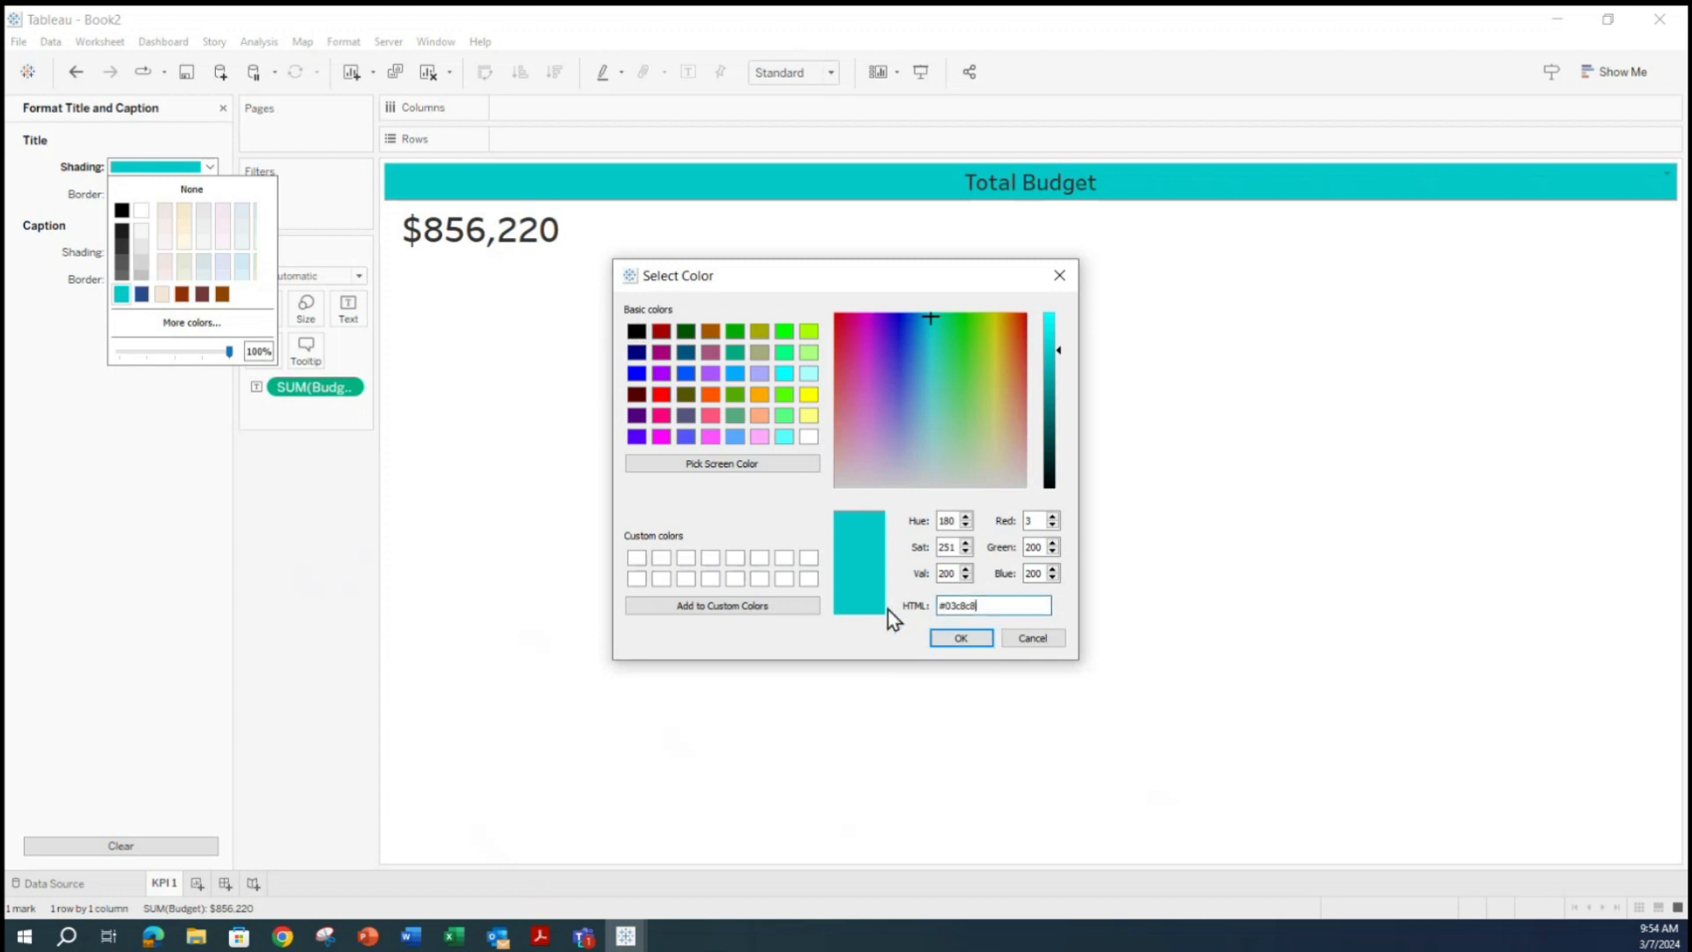
{"action": "left_click", "coordinate": [1004, 608]}
{"action": "left_click", "coordinate": [974, 640]}
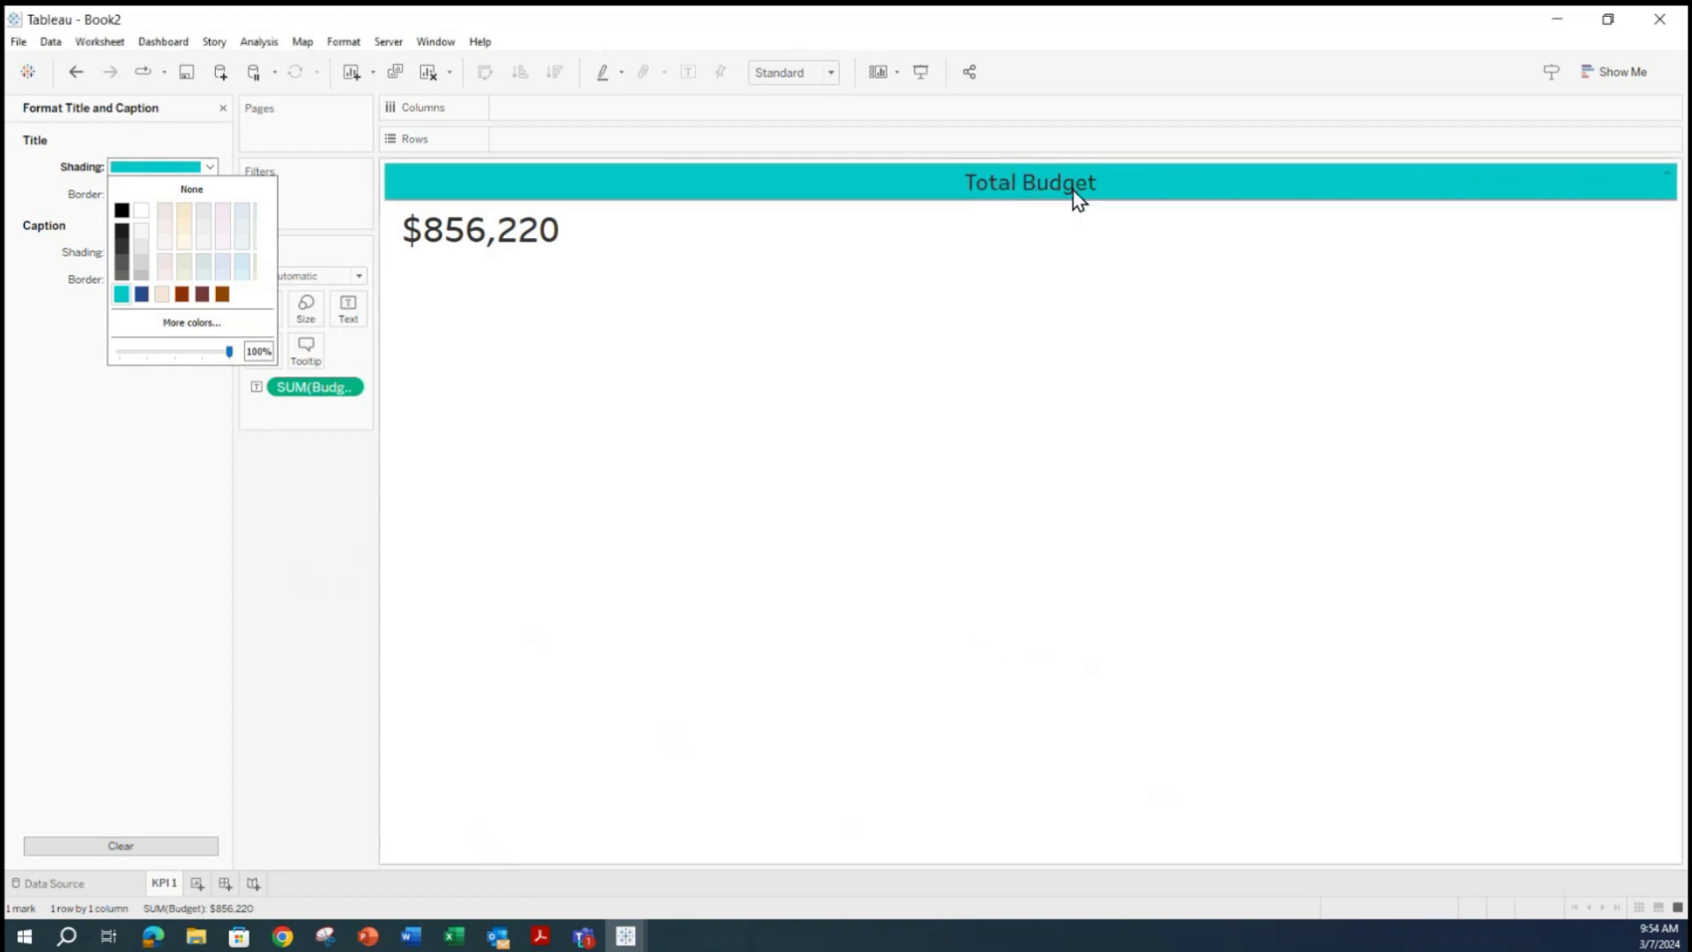
Change the Total Budget title's text colour to white and apply it.
{"action": "left_click", "coordinate": [1046, 197]}
{"action": "double_click", "coordinate": [1046, 196]}
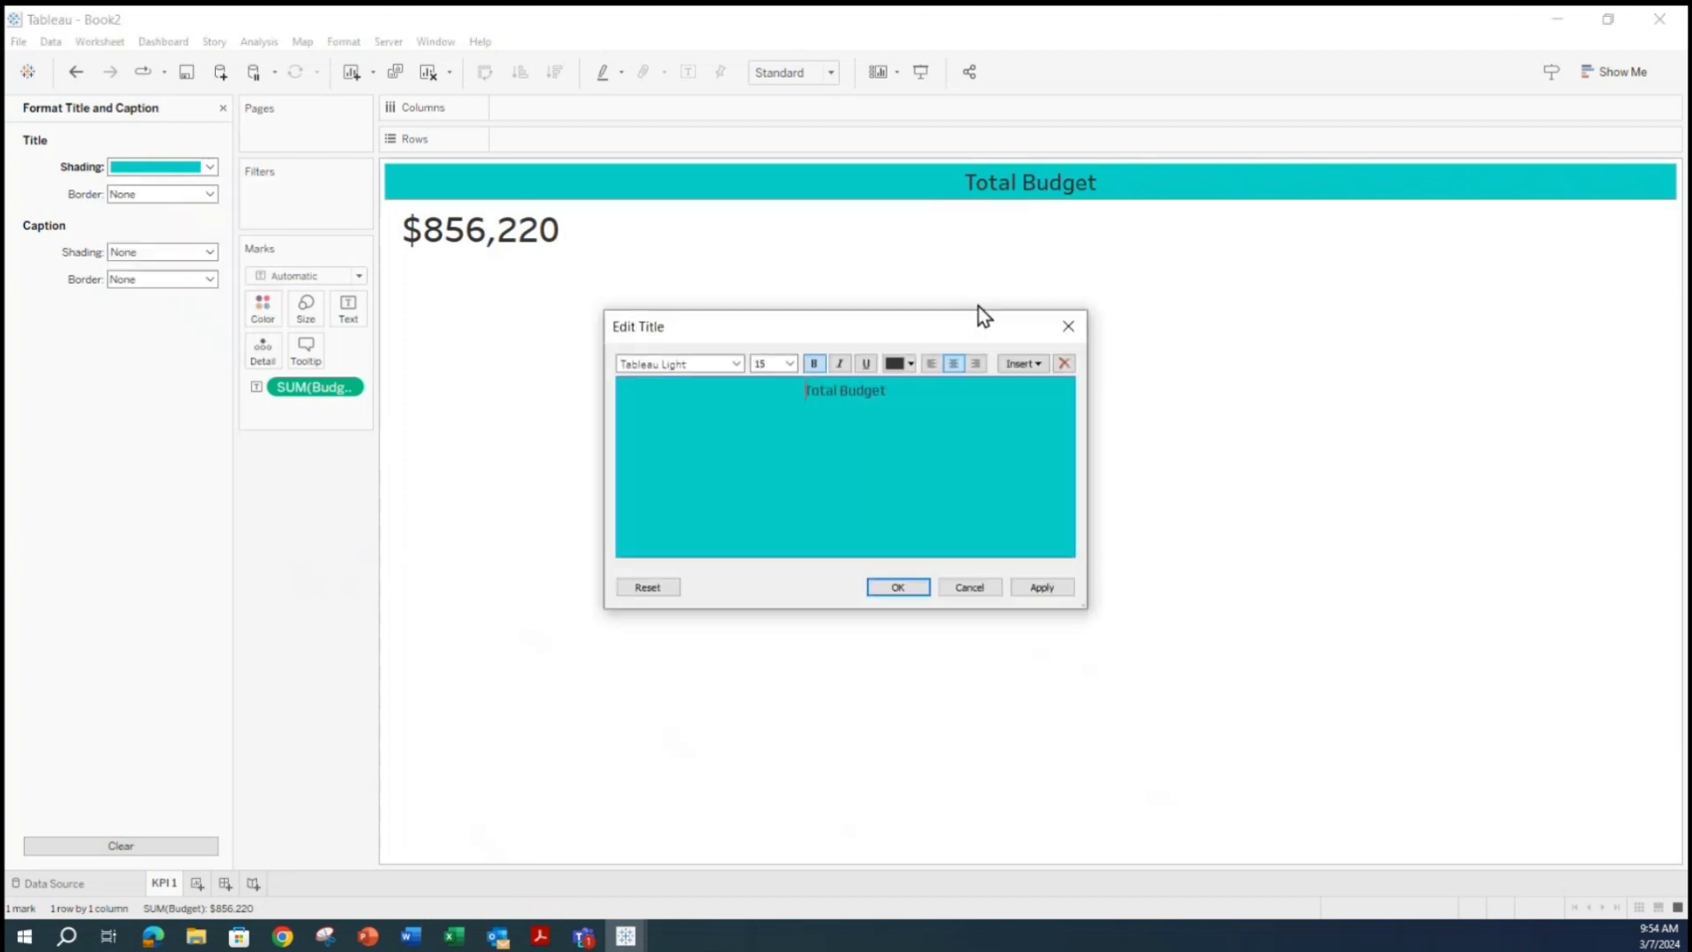
{"action": "left_click_drag", "start_coordinate": [934, 396], "coordinate": [766, 384]}
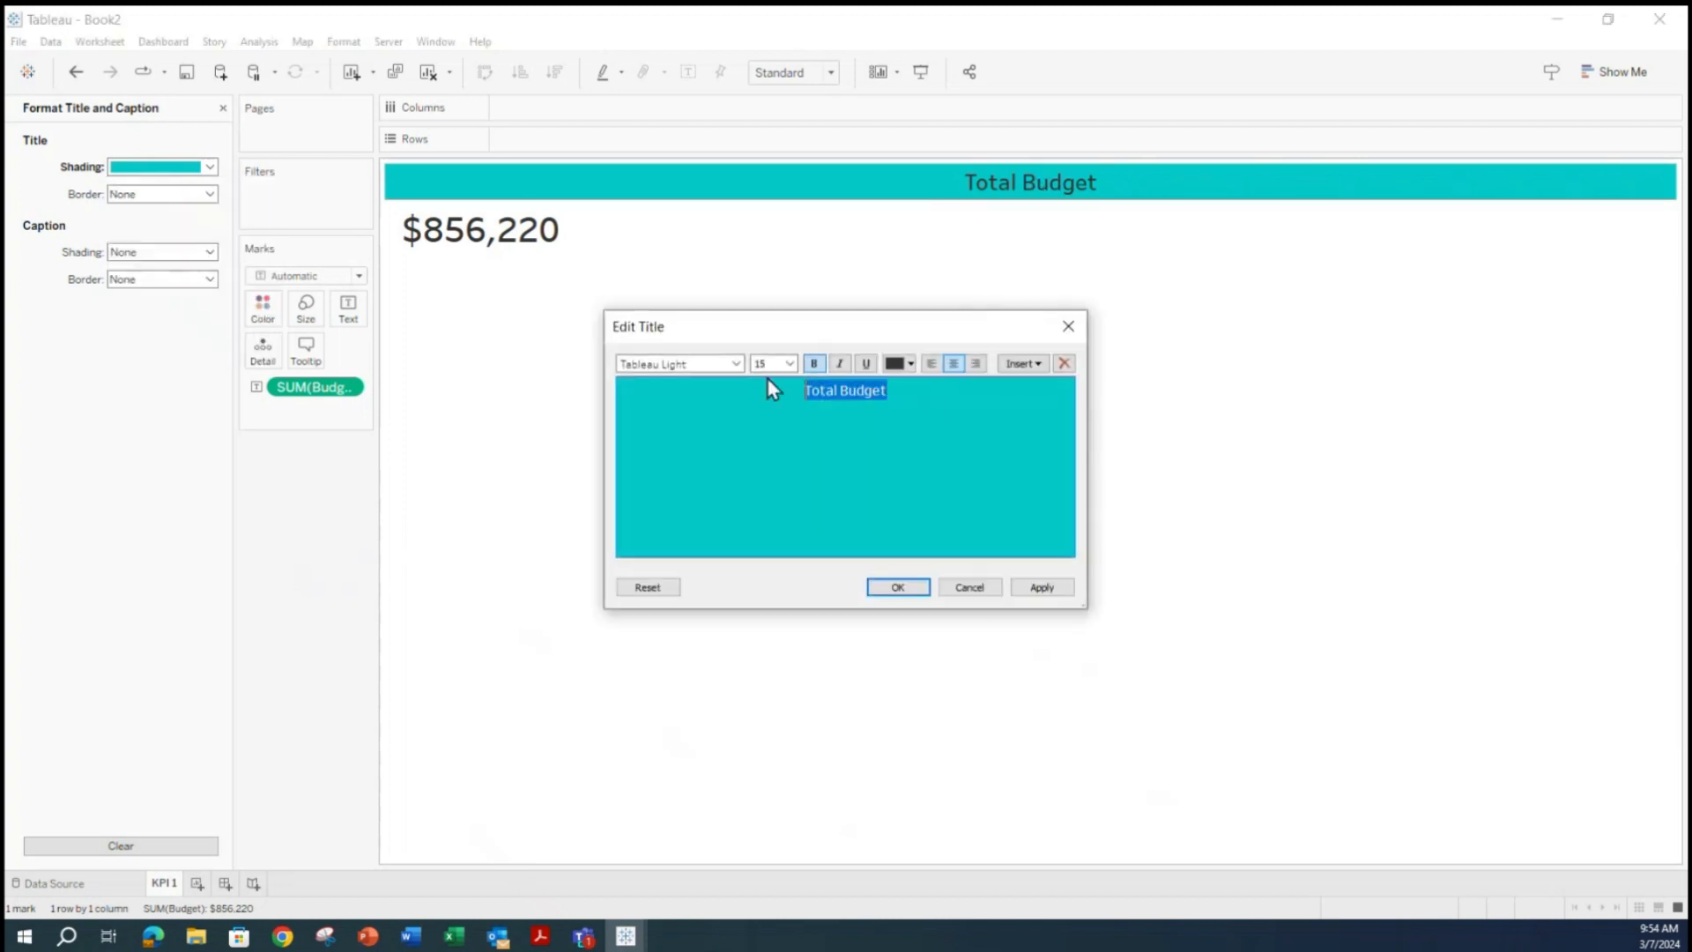
{"action": "left_click", "coordinate": [912, 363]}
{"action": "left_click", "coordinate": [915, 393]}
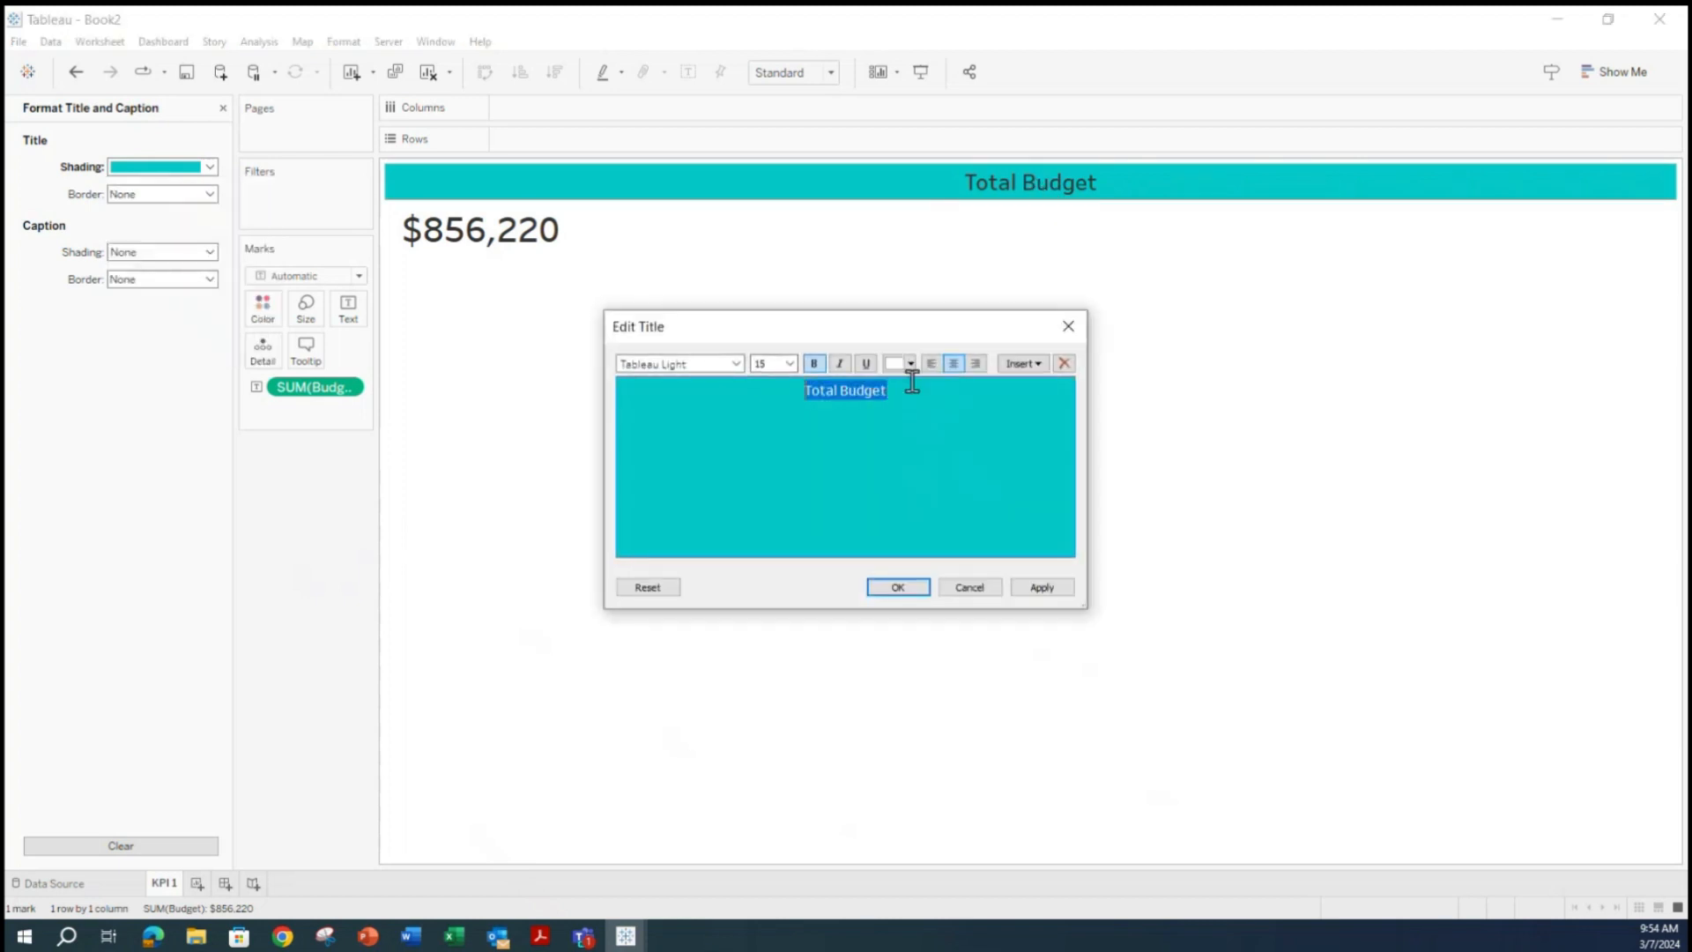
{"action": "left_click", "coordinate": [1033, 590]}
{"action": "left_click", "coordinate": [896, 587]}
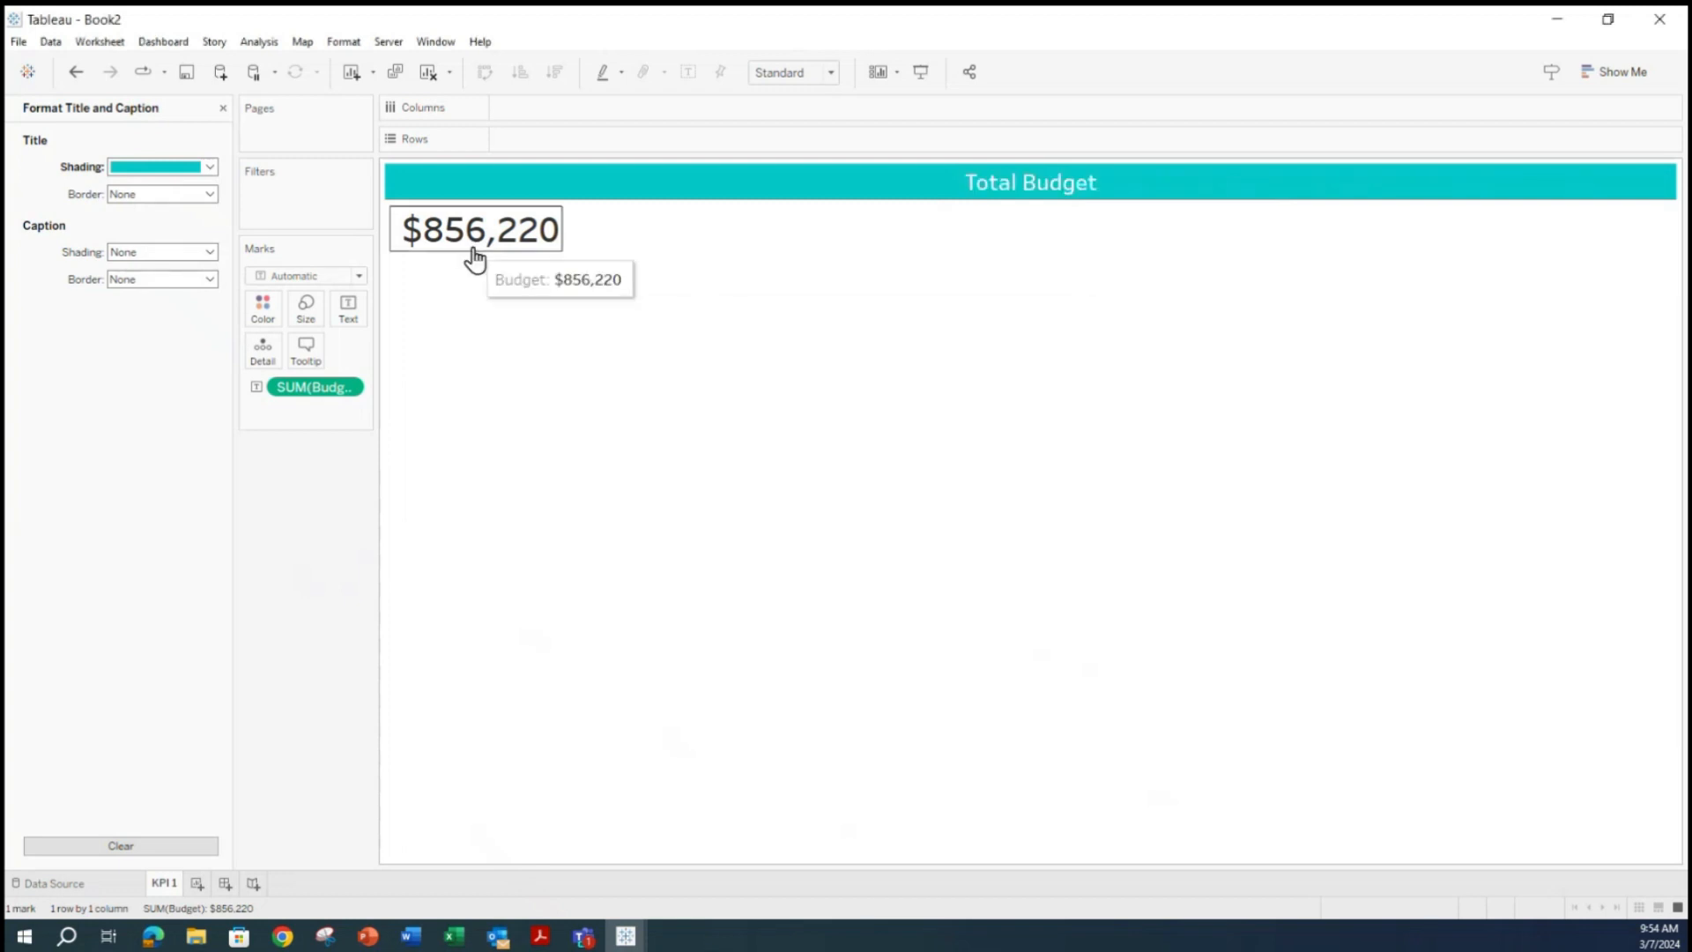
Stretch the Budget text mark's cell to fill the full width and height of the KPI 1 worksheet.
{"action": "mouse_move", "coordinate": [526, 249]}
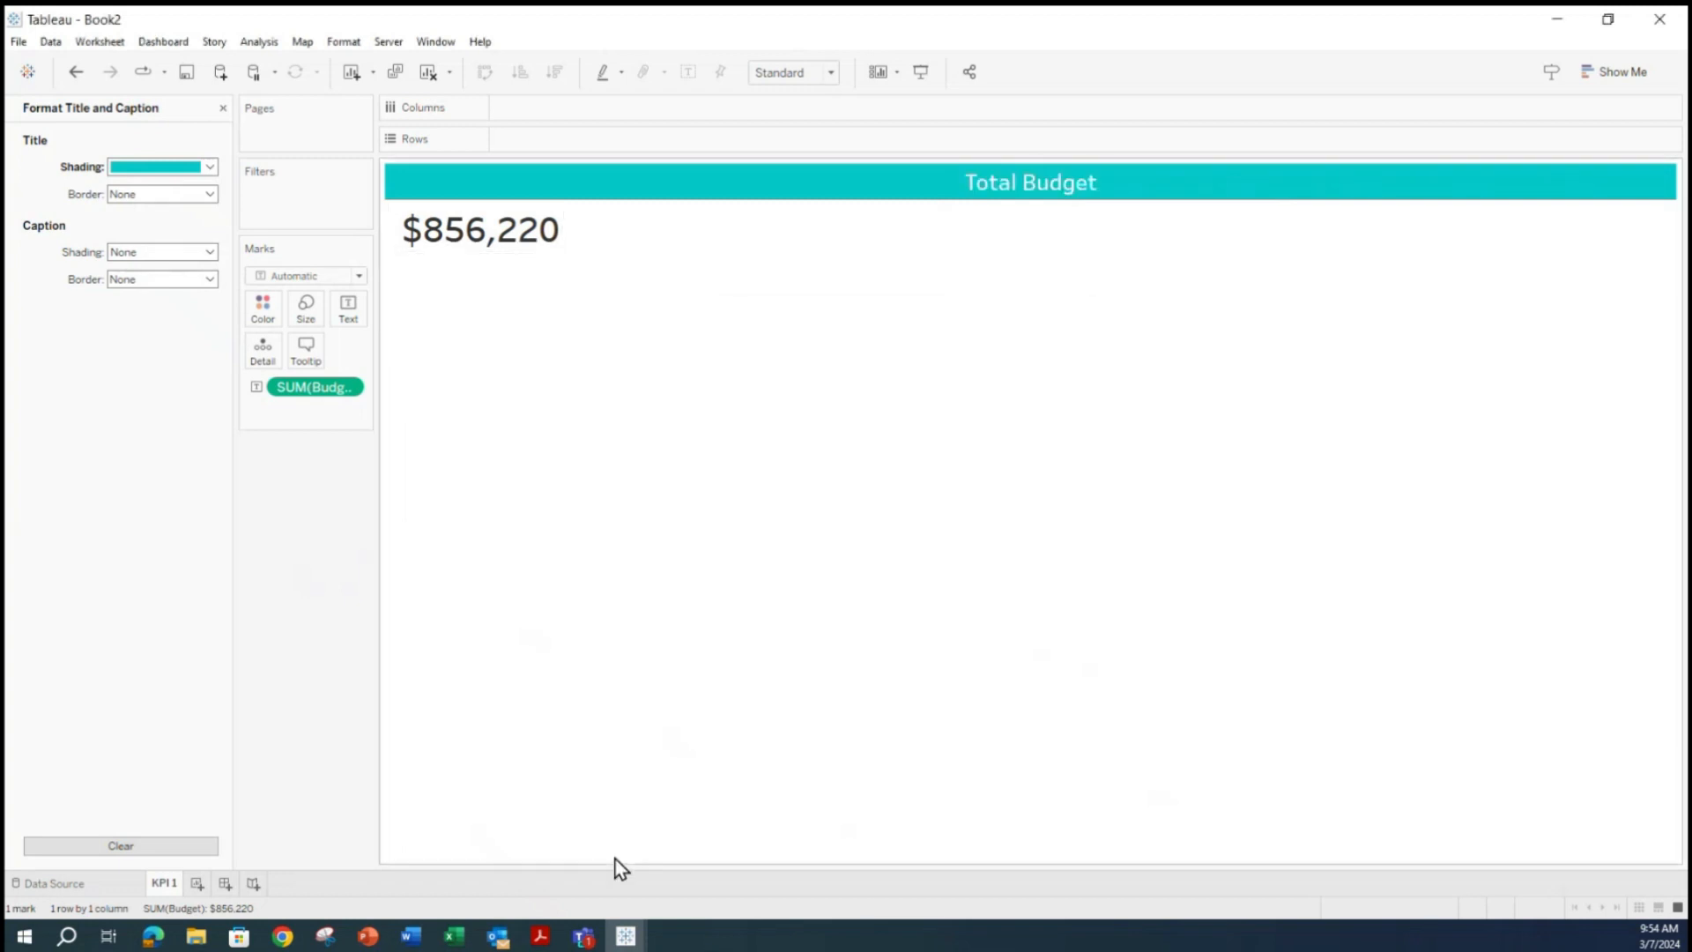
{"action": "left_click", "coordinate": [548, 256]}
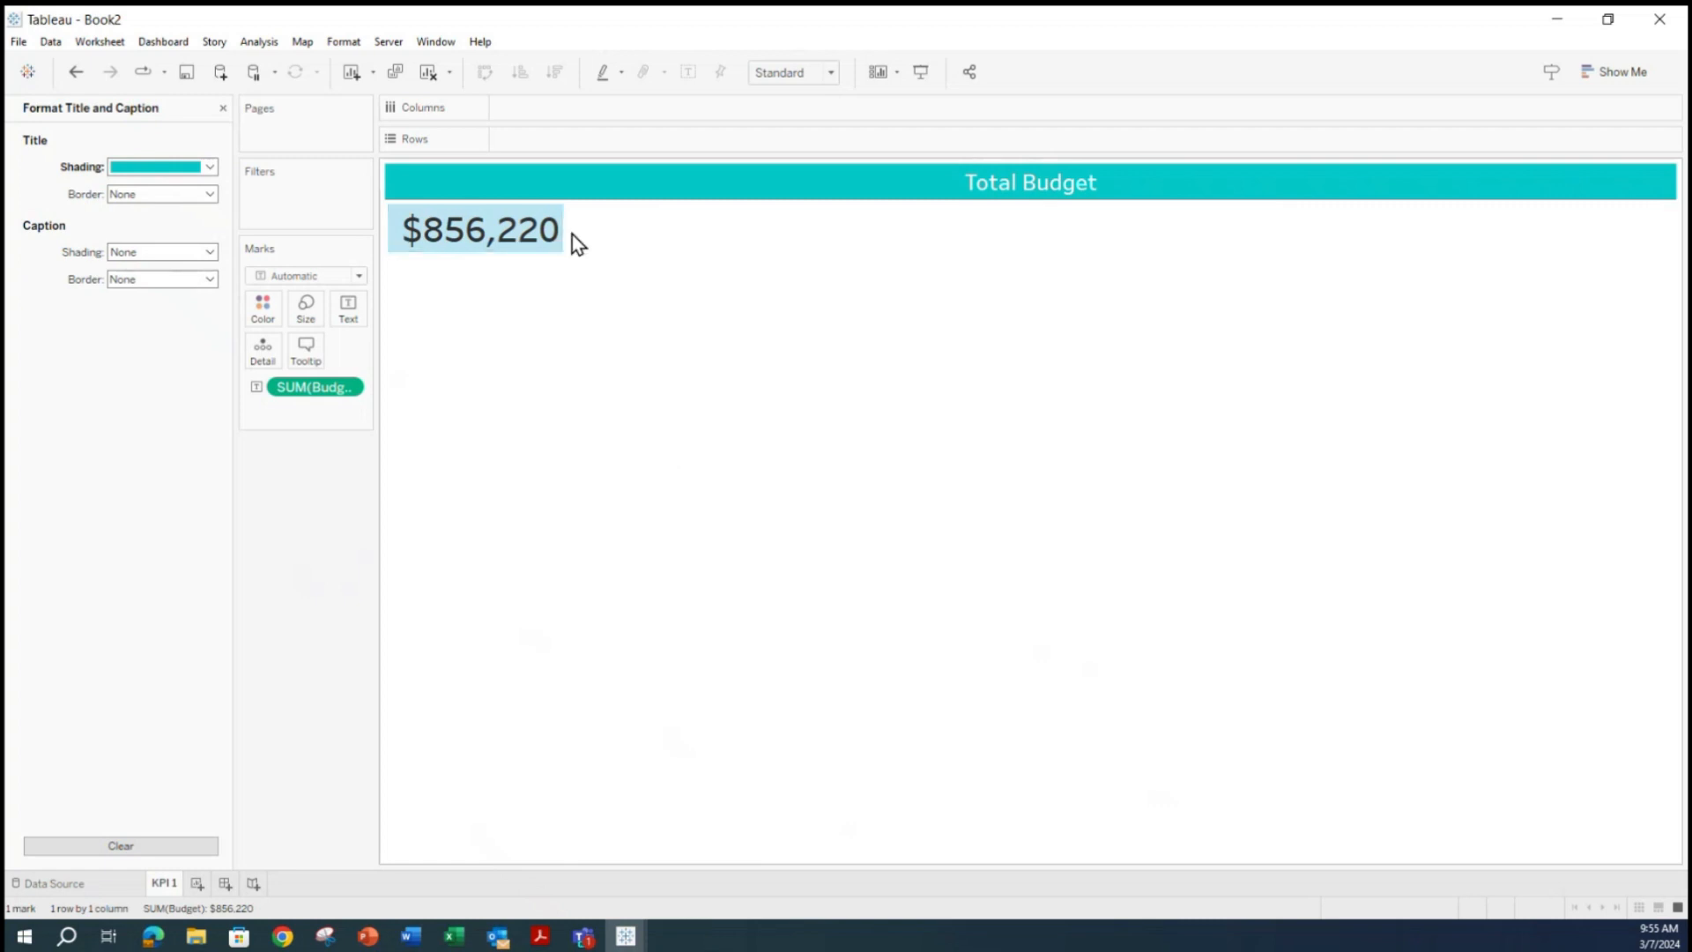
{"action": "left_click_drag", "start_coordinate": [736, 231], "coordinate": [1660, 222]}
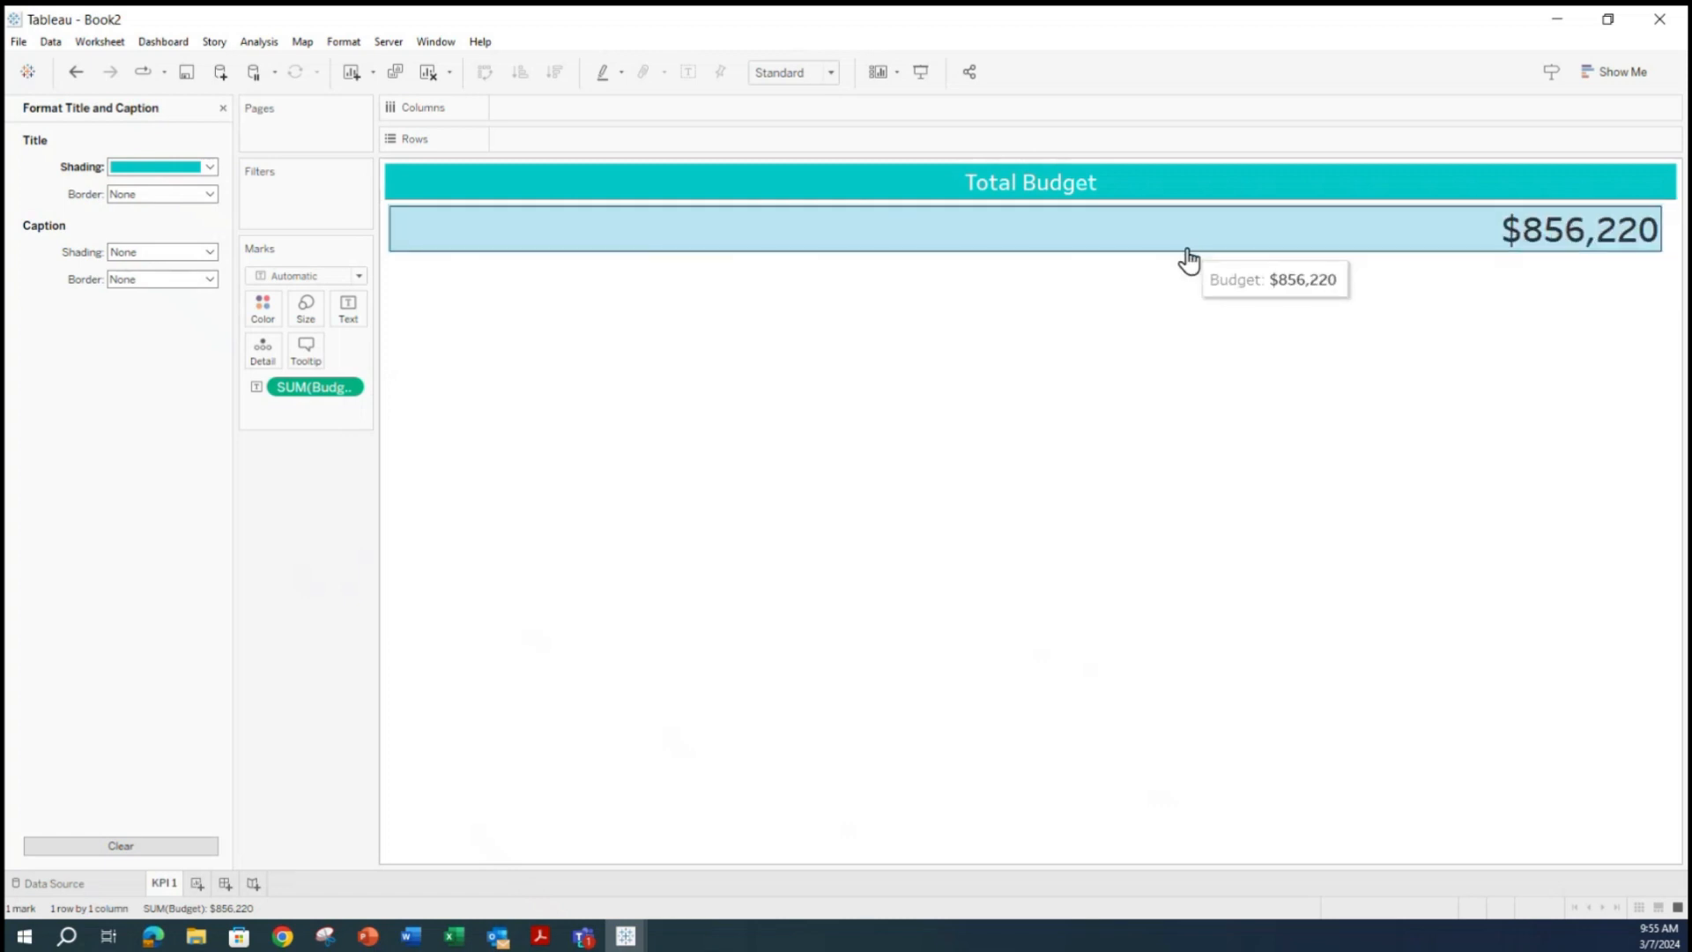
{"action": "left_click", "coordinate": [1182, 251]}
{"action": "left_click_drag", "start_coordinate": [1144, 718], "coordinate": [1165, 863]}
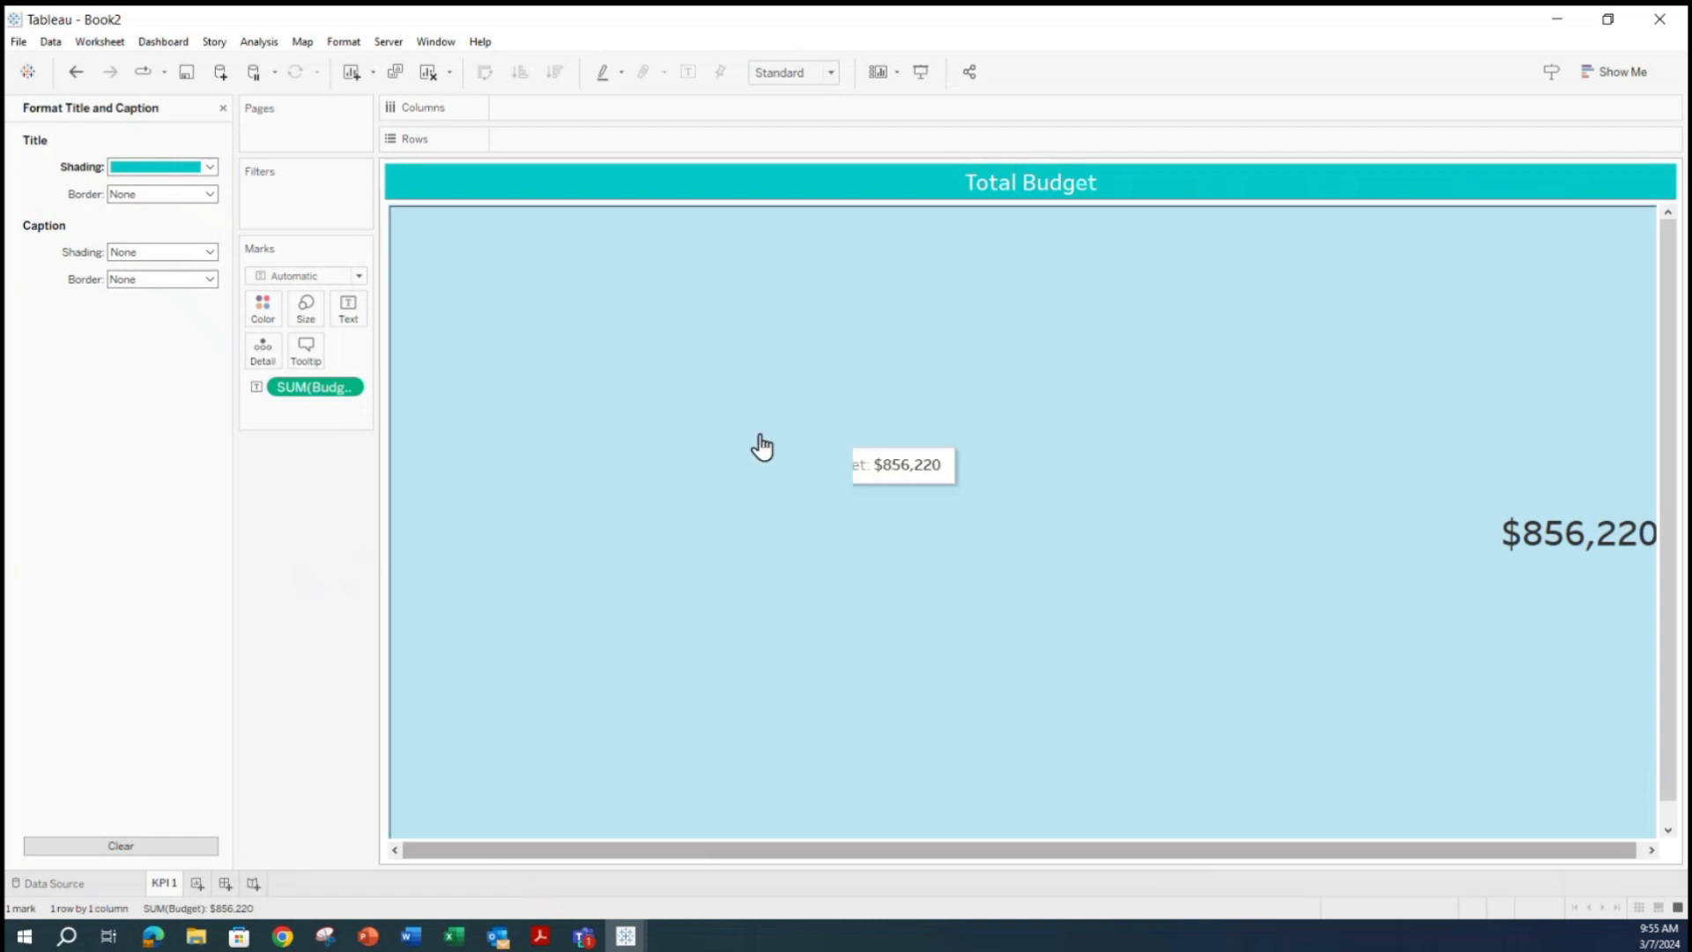
Centre the Budget value in the KPI 1 worksheet both horizontally and vertically through the field's default pane alignment.
{"action": "left_click", "coordinate": [354, 389]}
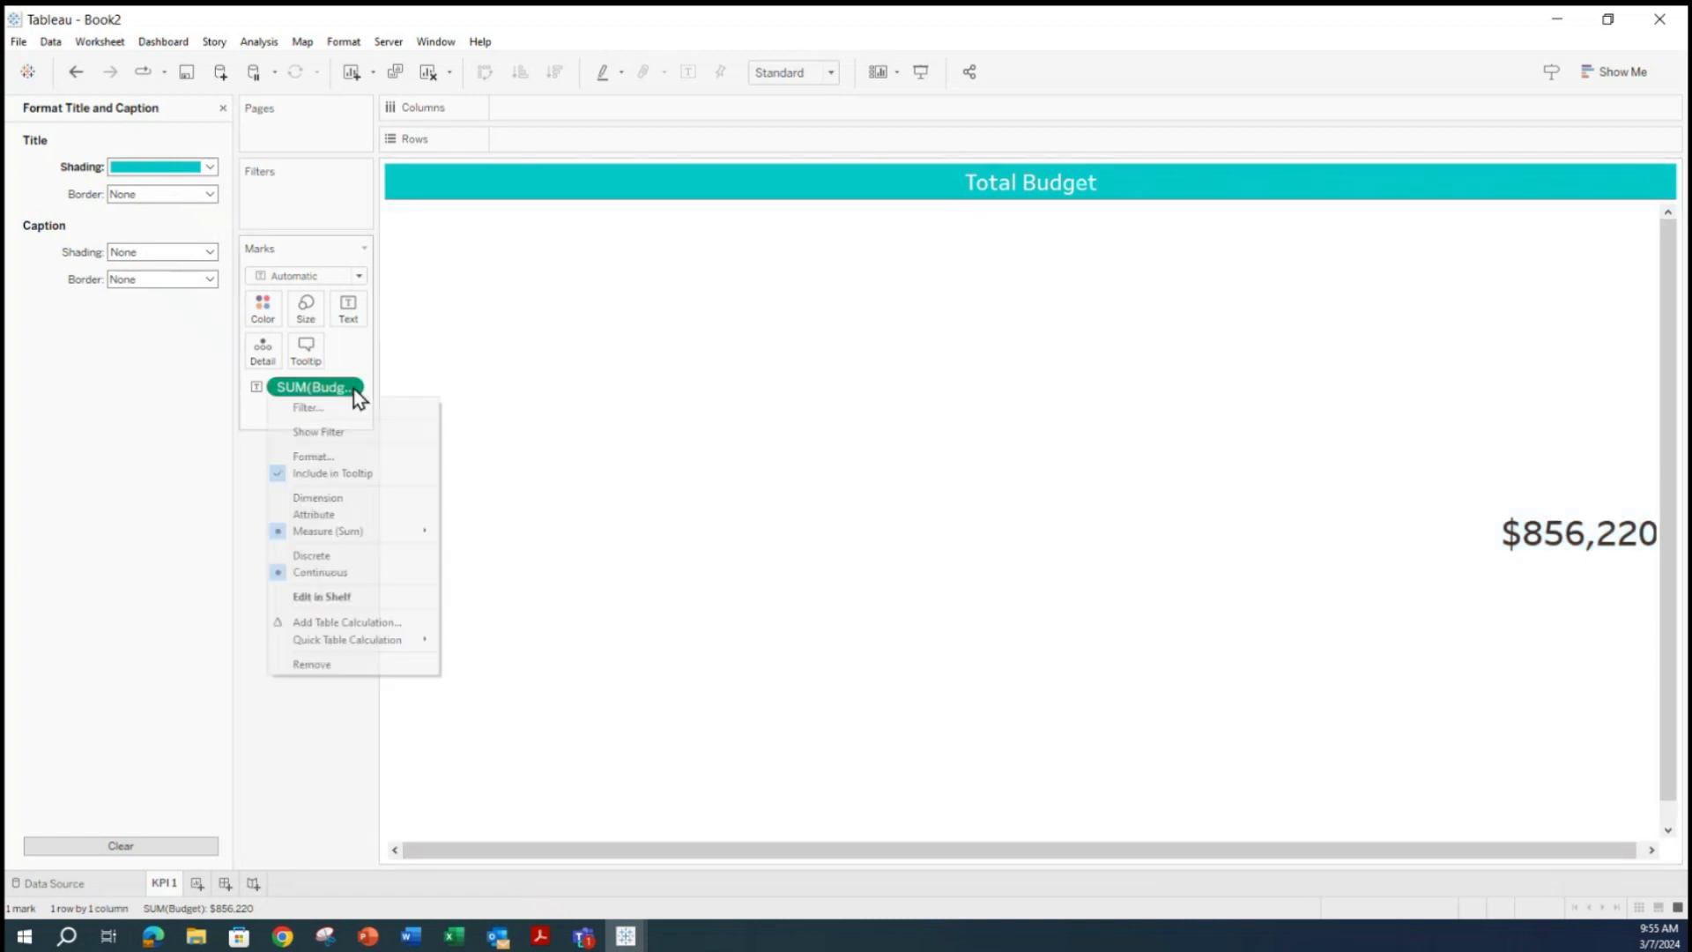
{"action": "left_click", "coordinate": [338, 457]}
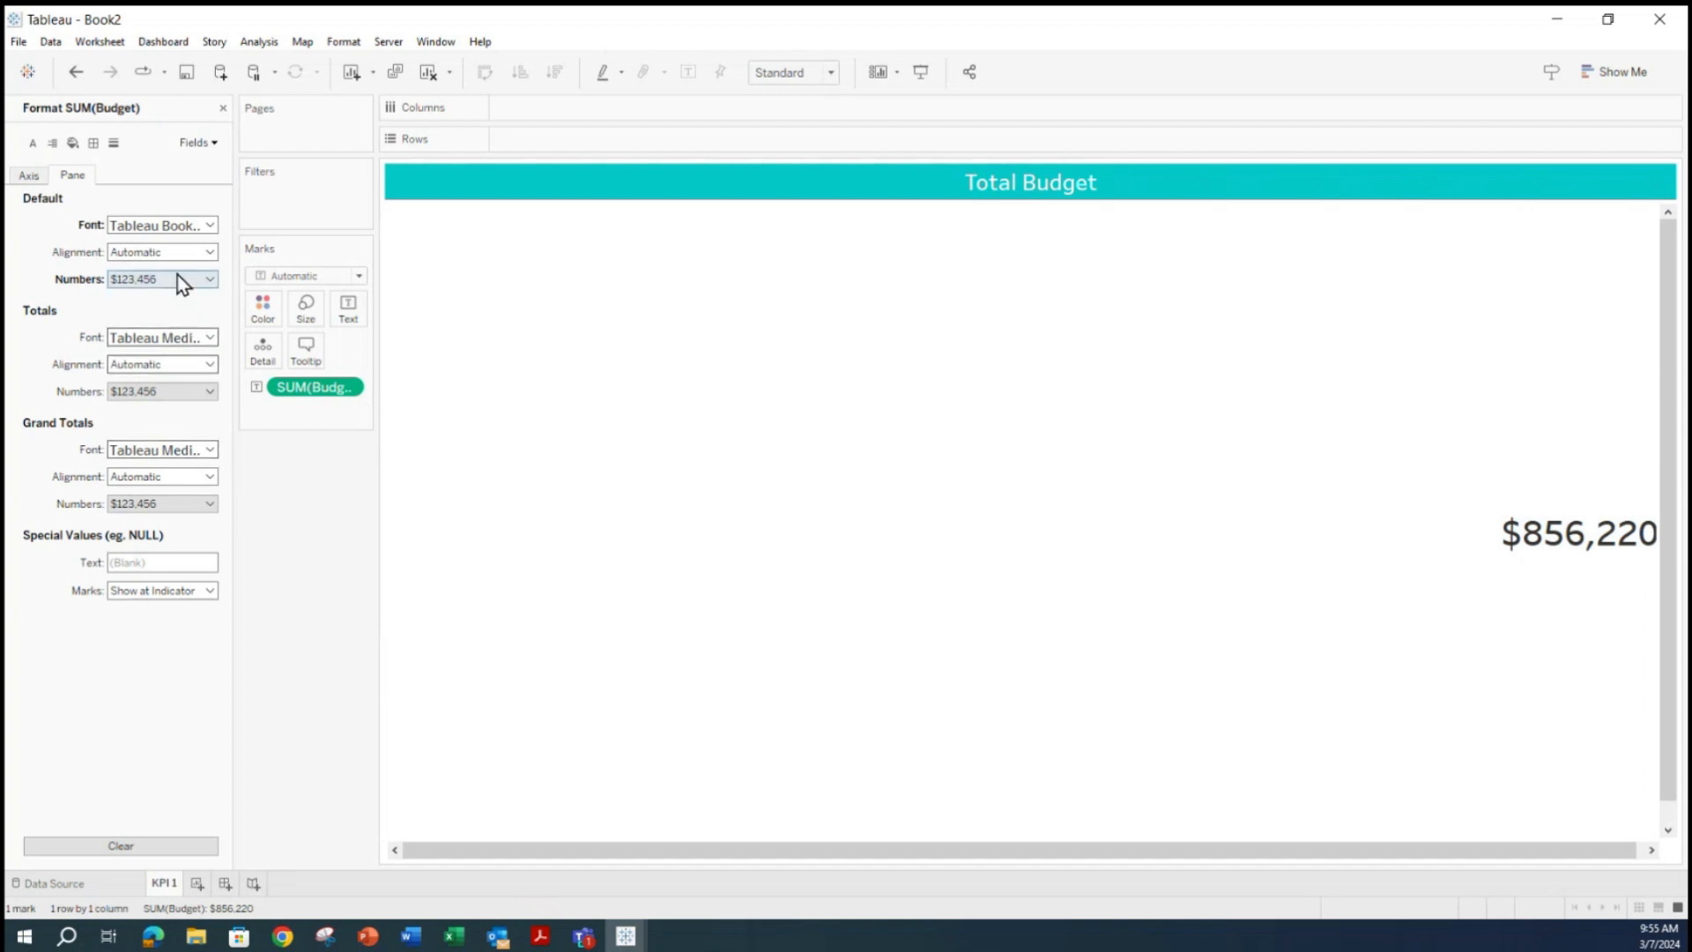
{"action": "left_click", "coordinate": [204, 252]}
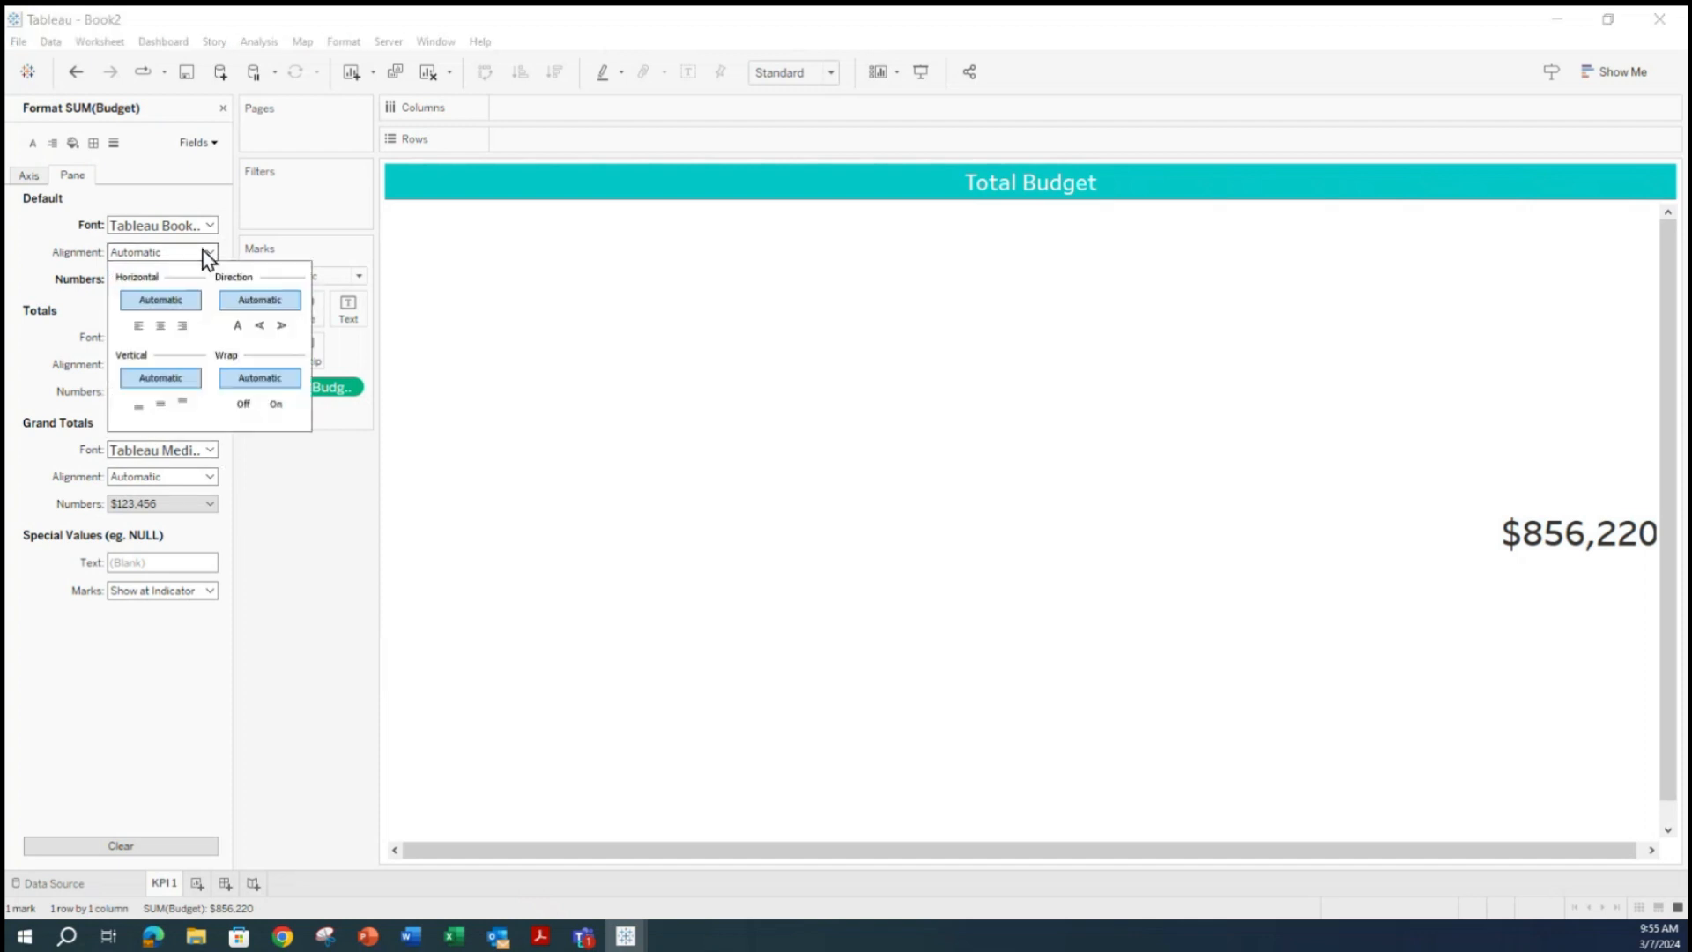
{"action": "left_click", "coordinate": [161, 326]}
{"action": "left_click", "coordinate": [164, 407]}
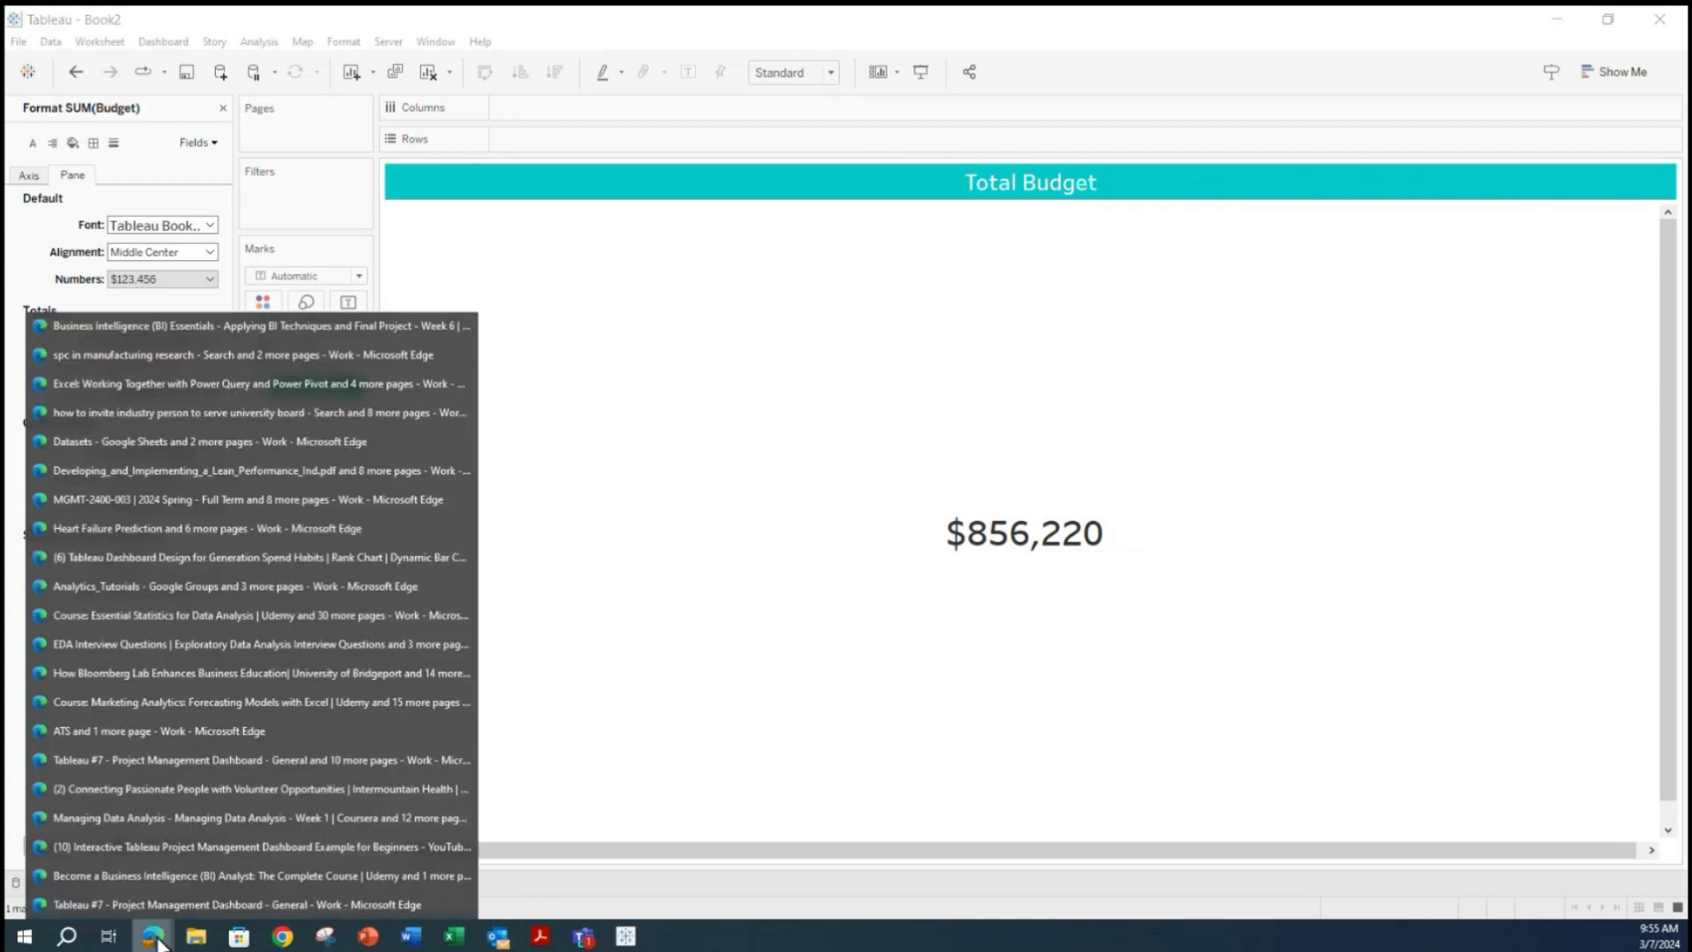
Switch to Microsoft Edge to check which filters the assignment's sample Project Management Dashboard uses, and return to Tableau.
{"action": "left_click", "coordinate": [151, 911]}
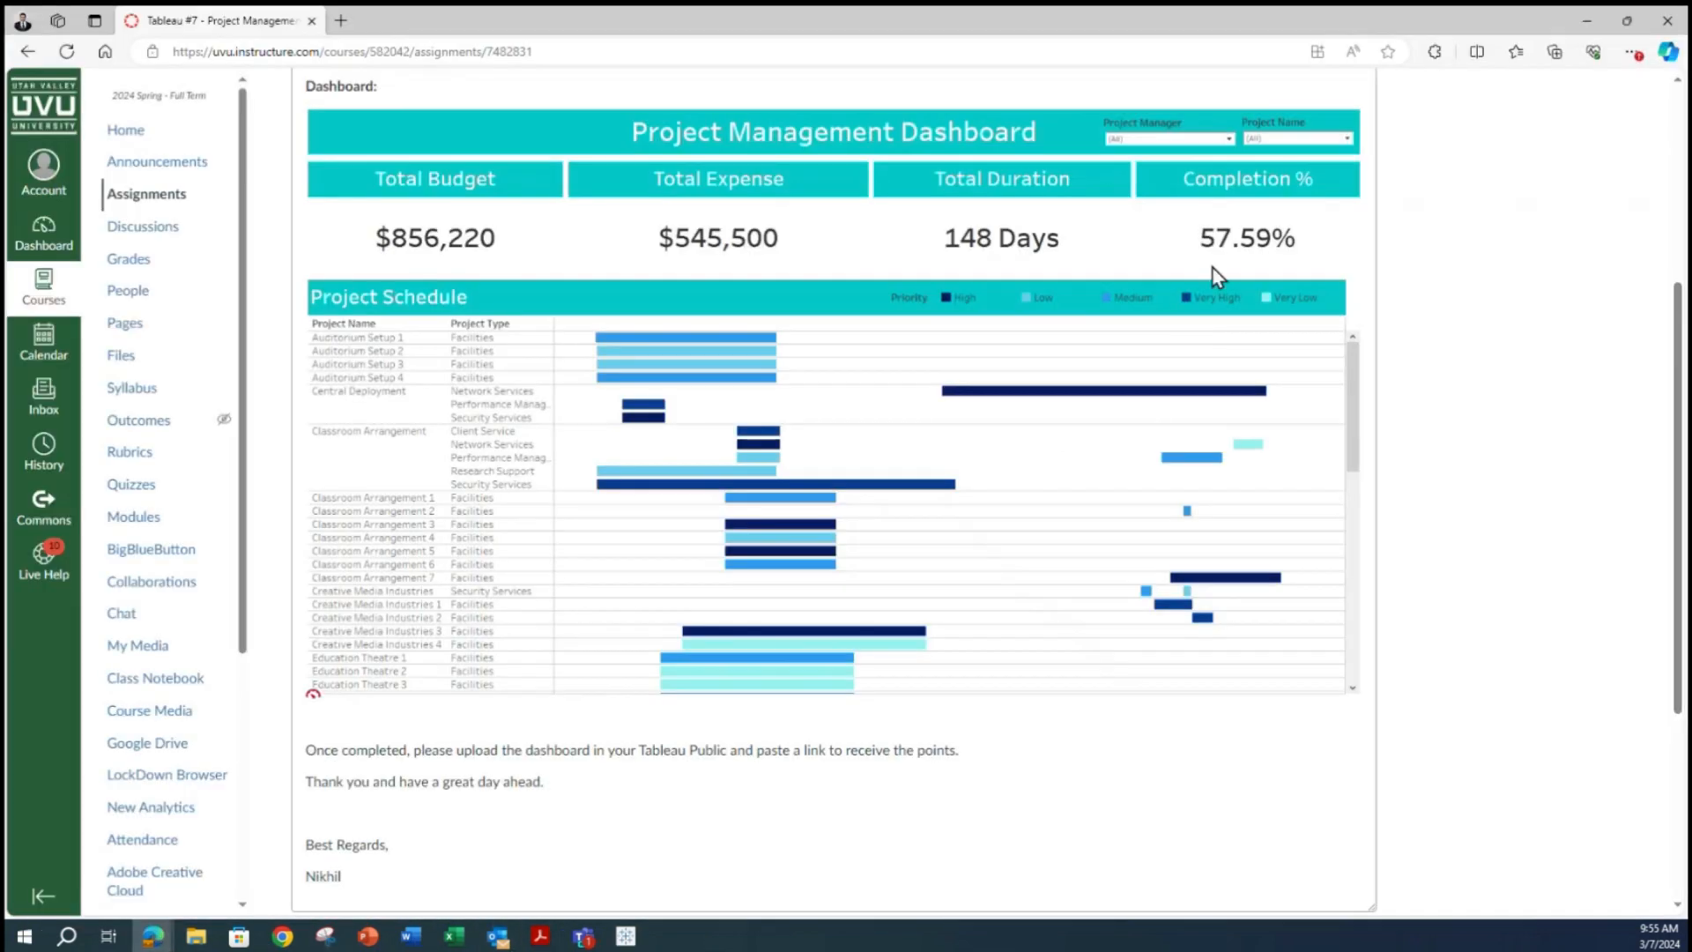
{"action": "scroll", "coordinate": [1260, 266], "scroll_direction": "up", "scroll_amount": 2}
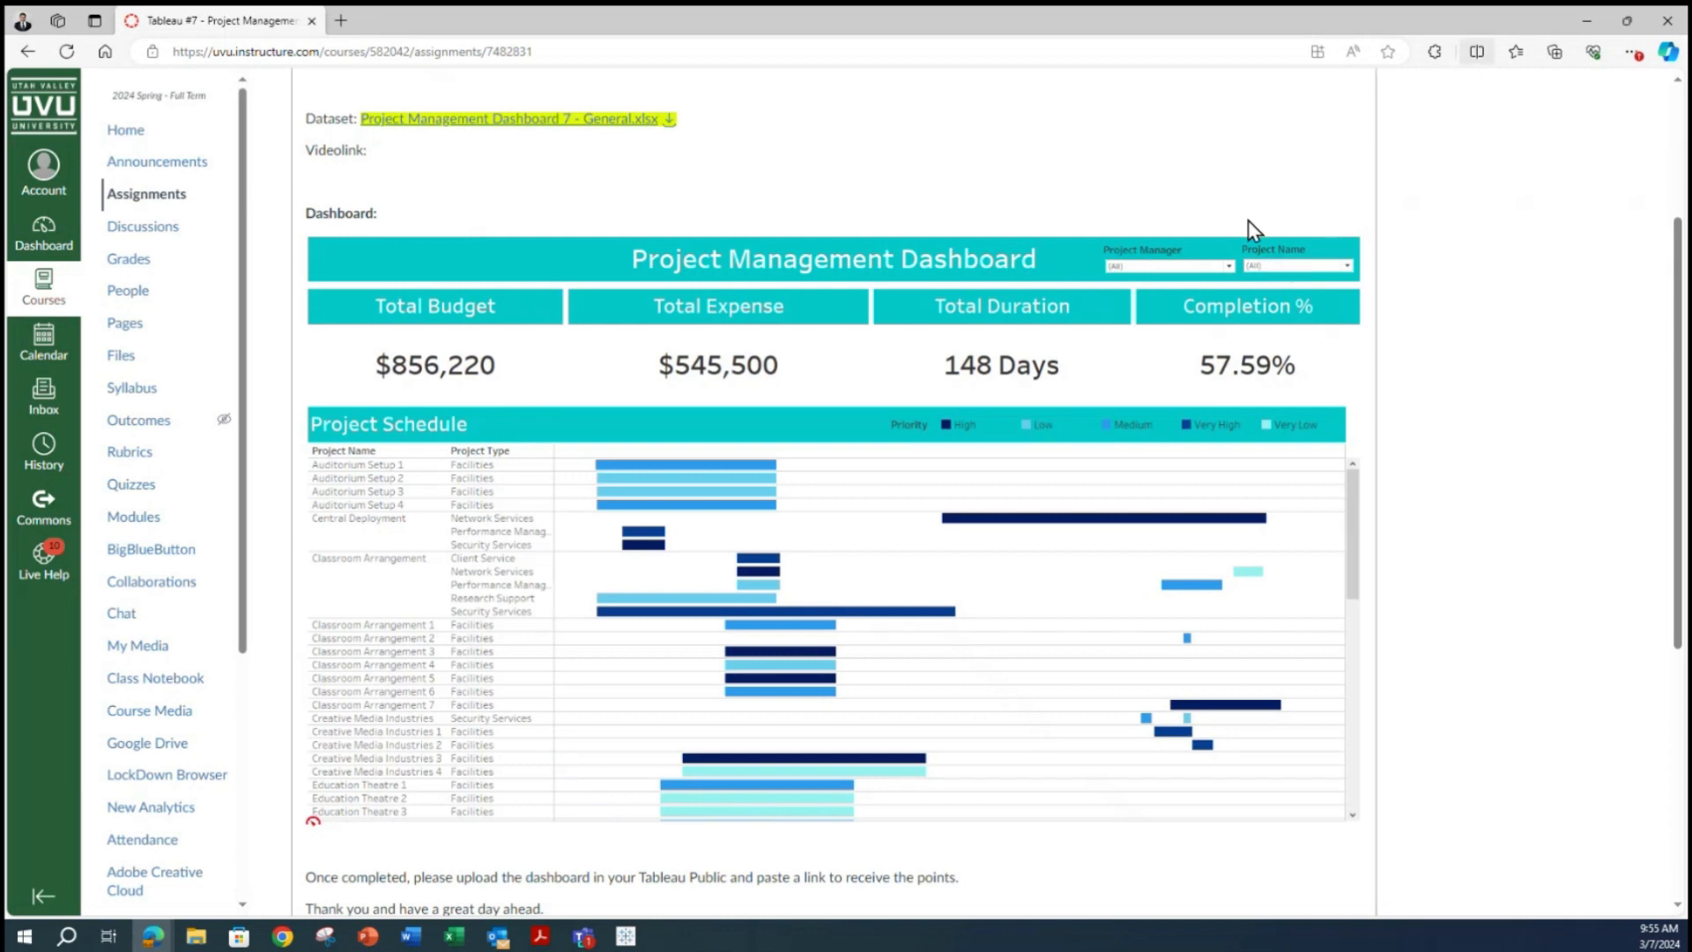
{"action": "left_click", "coordinate": [1583, 20]}
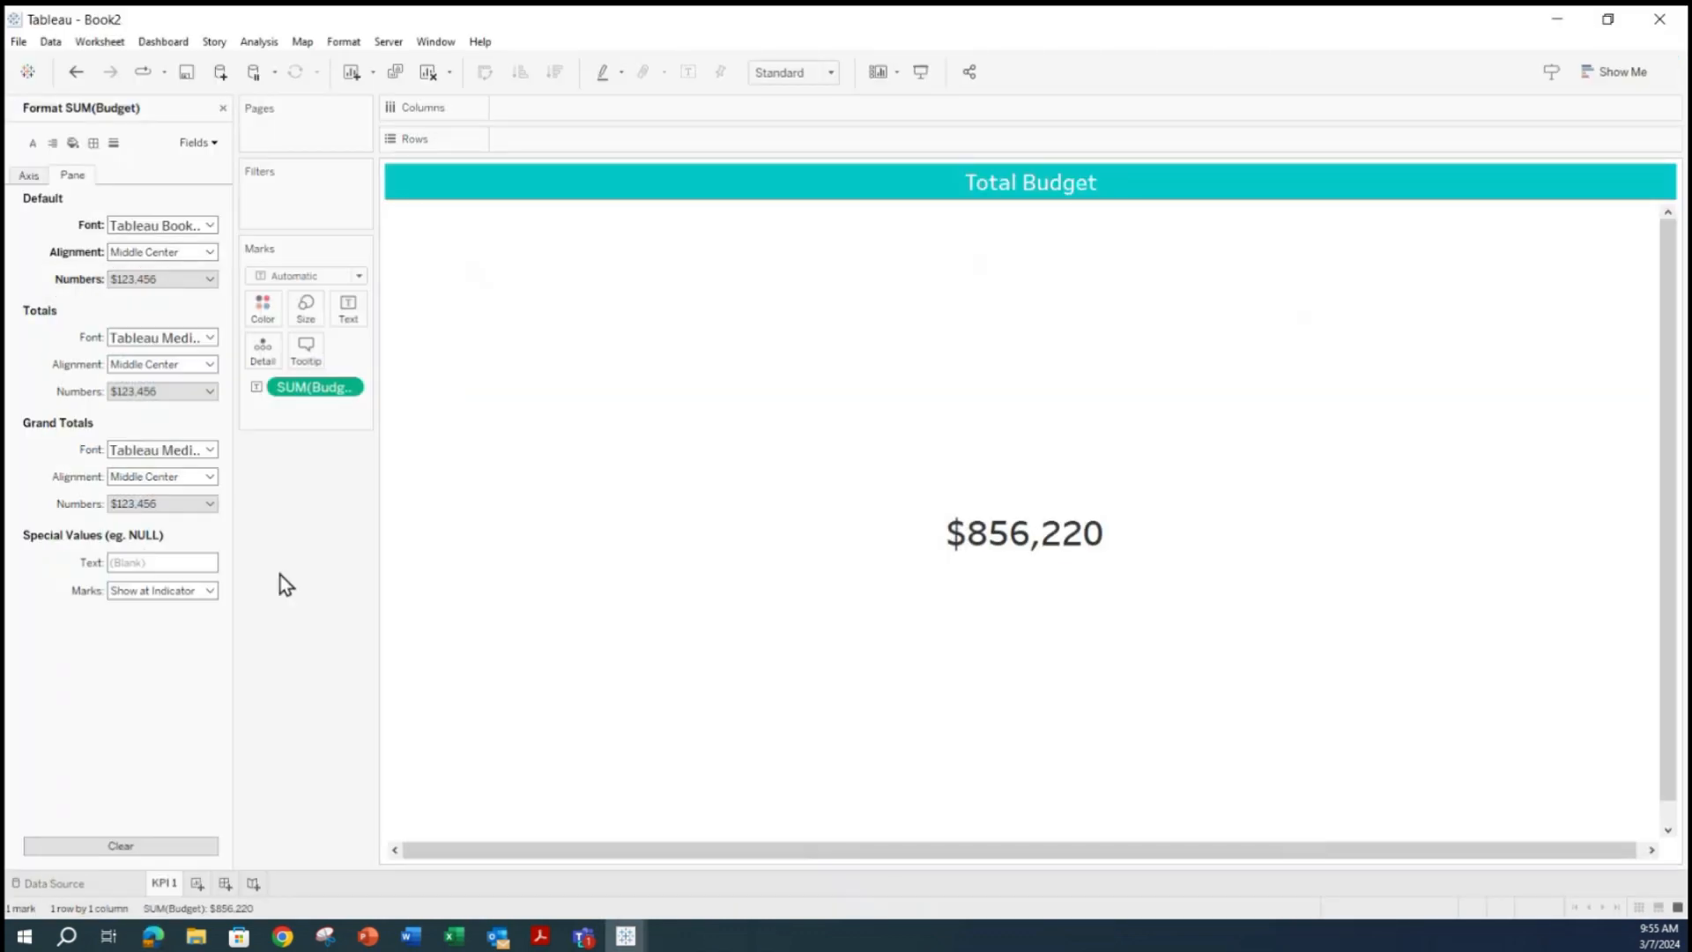
Close the Budget formatting pane and add a Project Manager filter to the worksheet with all managers selected.
{"action": "left_click", "coordinate": [223, 108]}
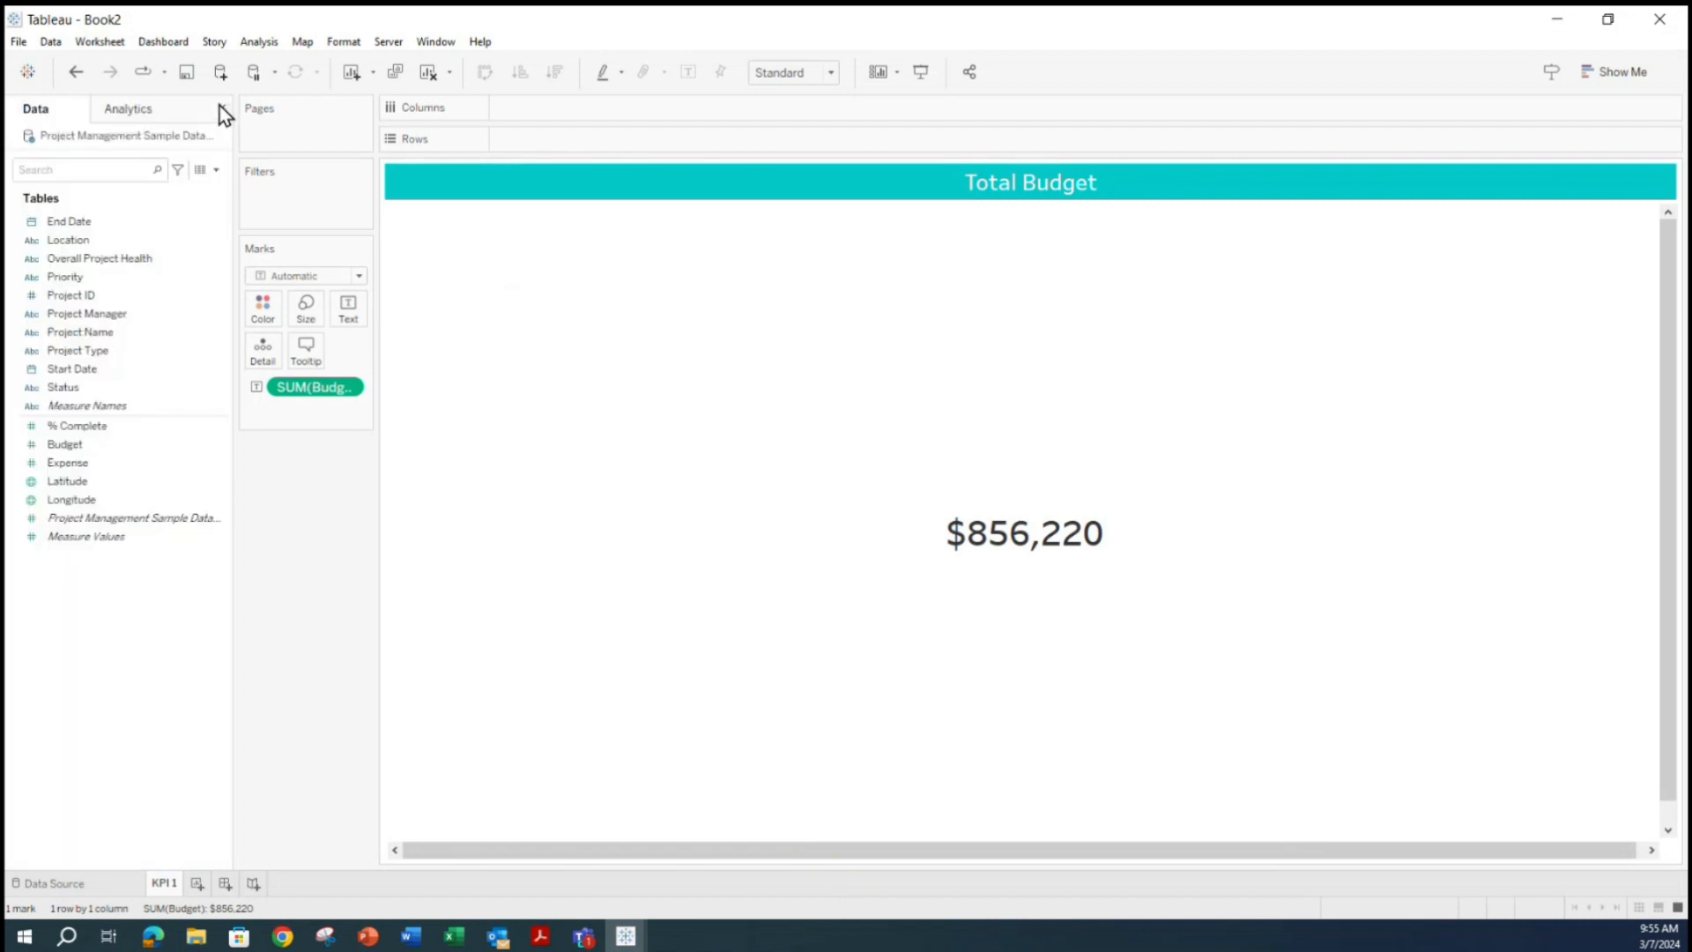
{"action": "left_click_drag", "start_coordinate": [110, 315], "coordinate": [305, 193]}
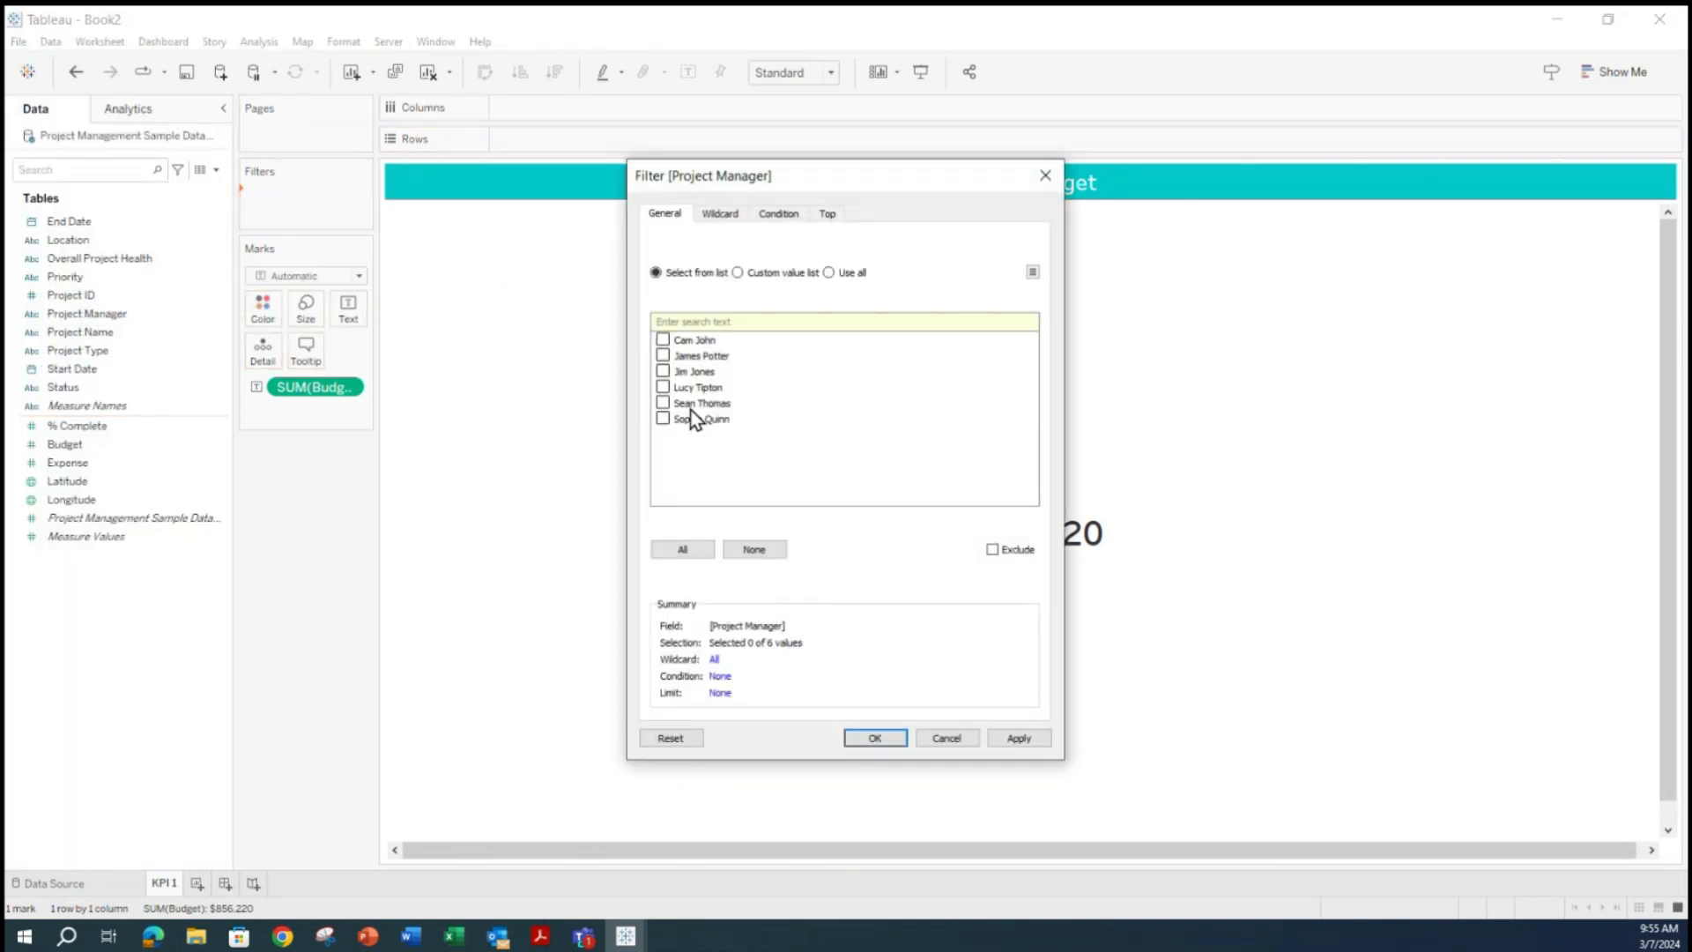
{"action": "left_click", "coordinate": [681, 555]}
{"action": "left_click", "coordinate": [1007, 738]}
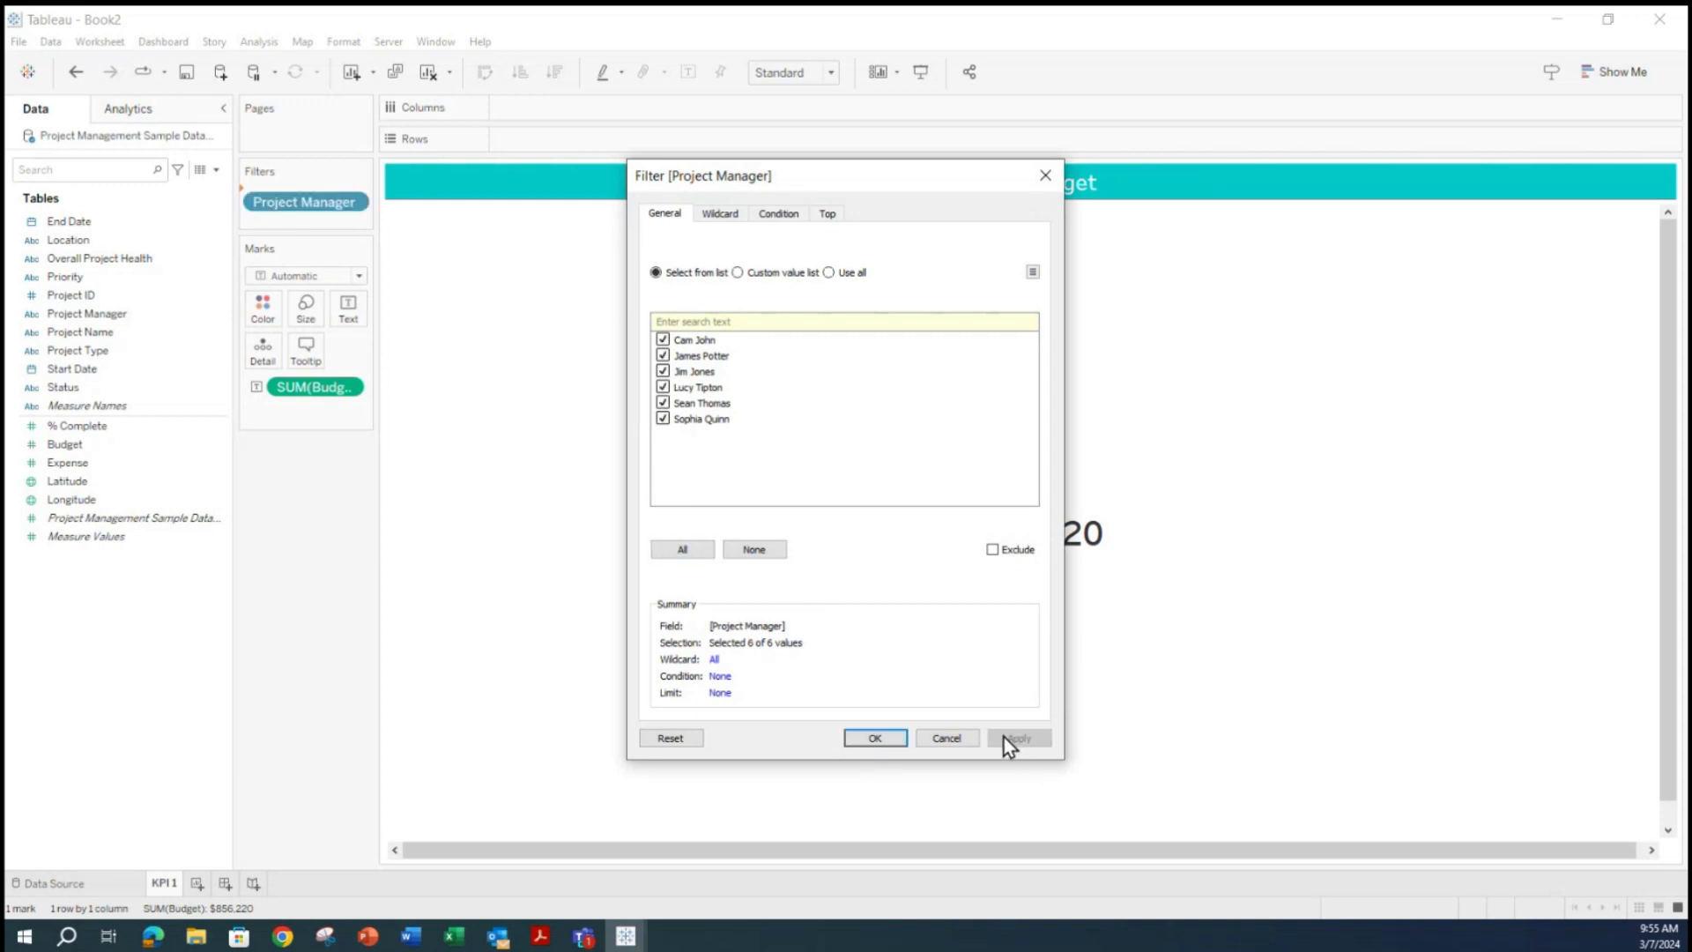
{"action": "left_click", "coordinate": [1047, 180]}
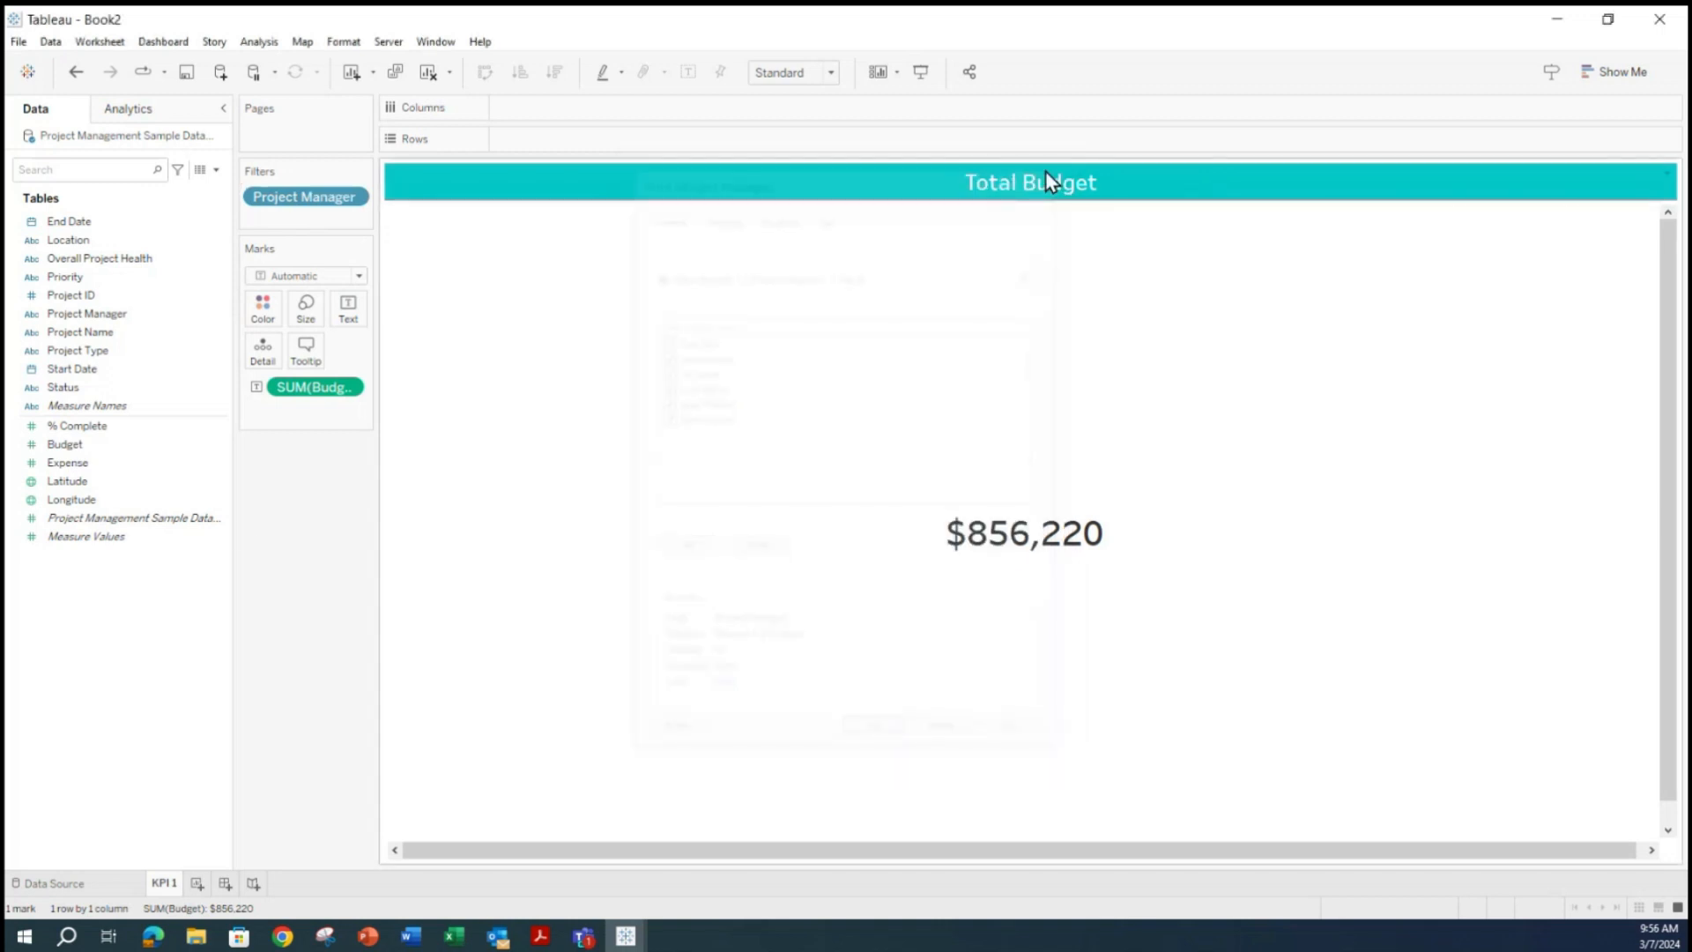
Add a Project Name filter to the KPI 1 worksheet with all project names selected.
{"action": "left_click_drag", "start_coordinate": [88, 337], "coordinate": [296, 217]}
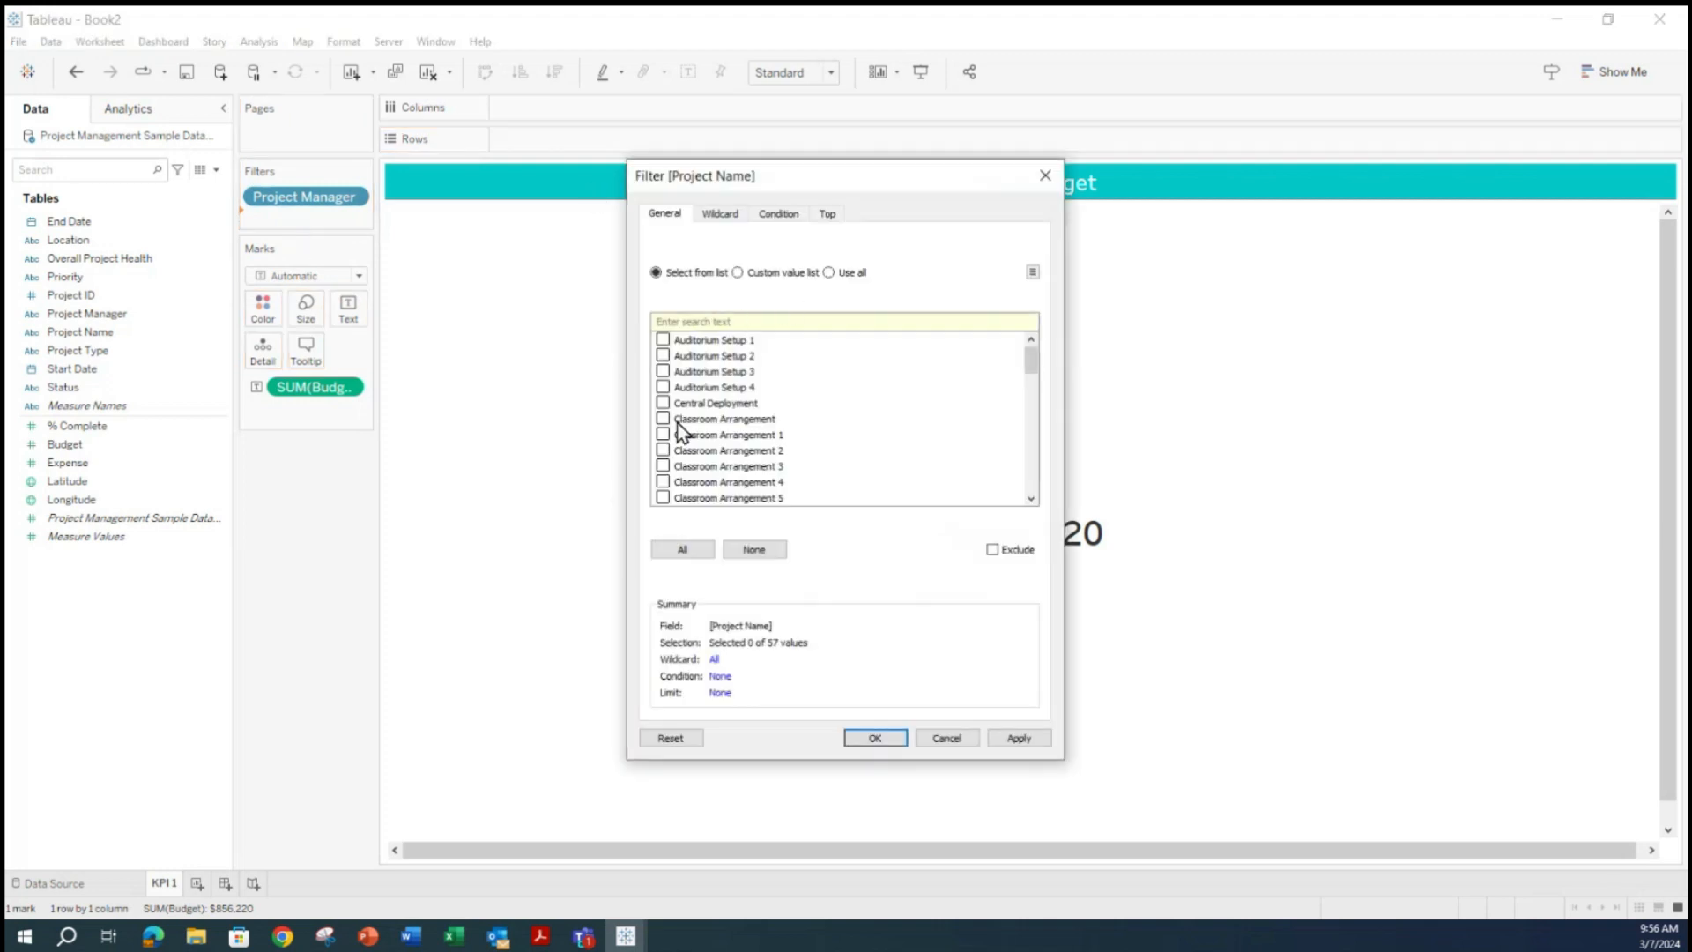
{"action": "left_click", "coordinate": [682, 549]}
{"action": "left_click", "coordinate": [1019, 738]}
{"action": "left_click", "coordinate": [875, 738]}
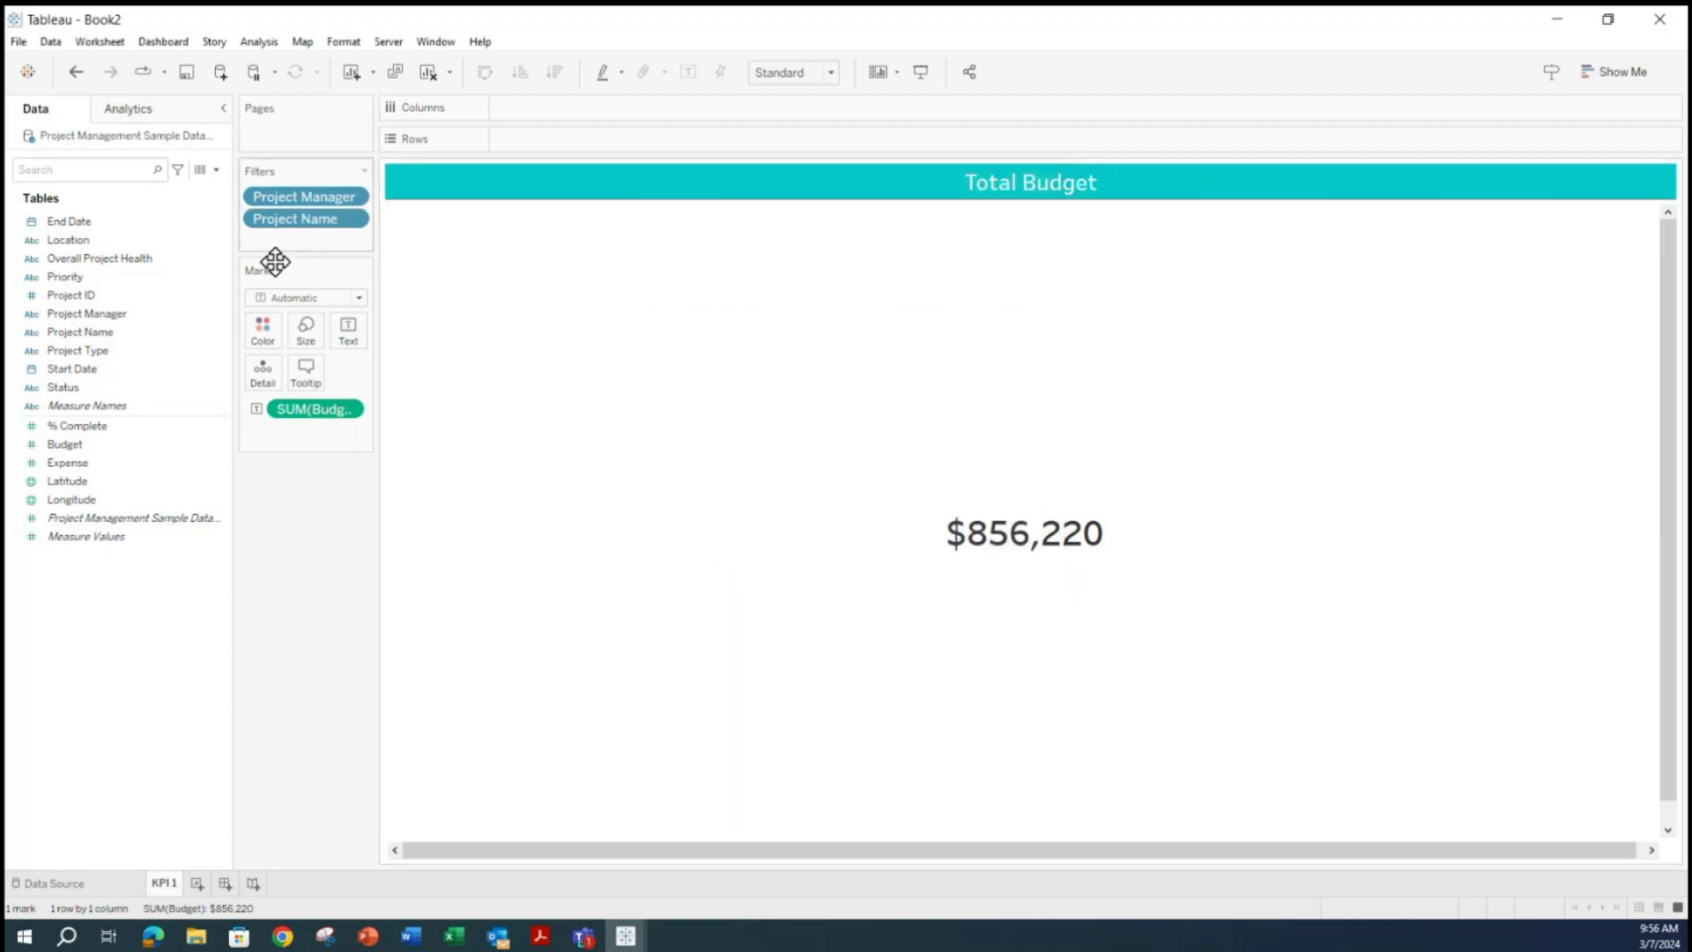
Duplicate the KPI 1 worksheet as the base for the expense KPI.
{"action": "right_click", "coordinate": [166, 892]}
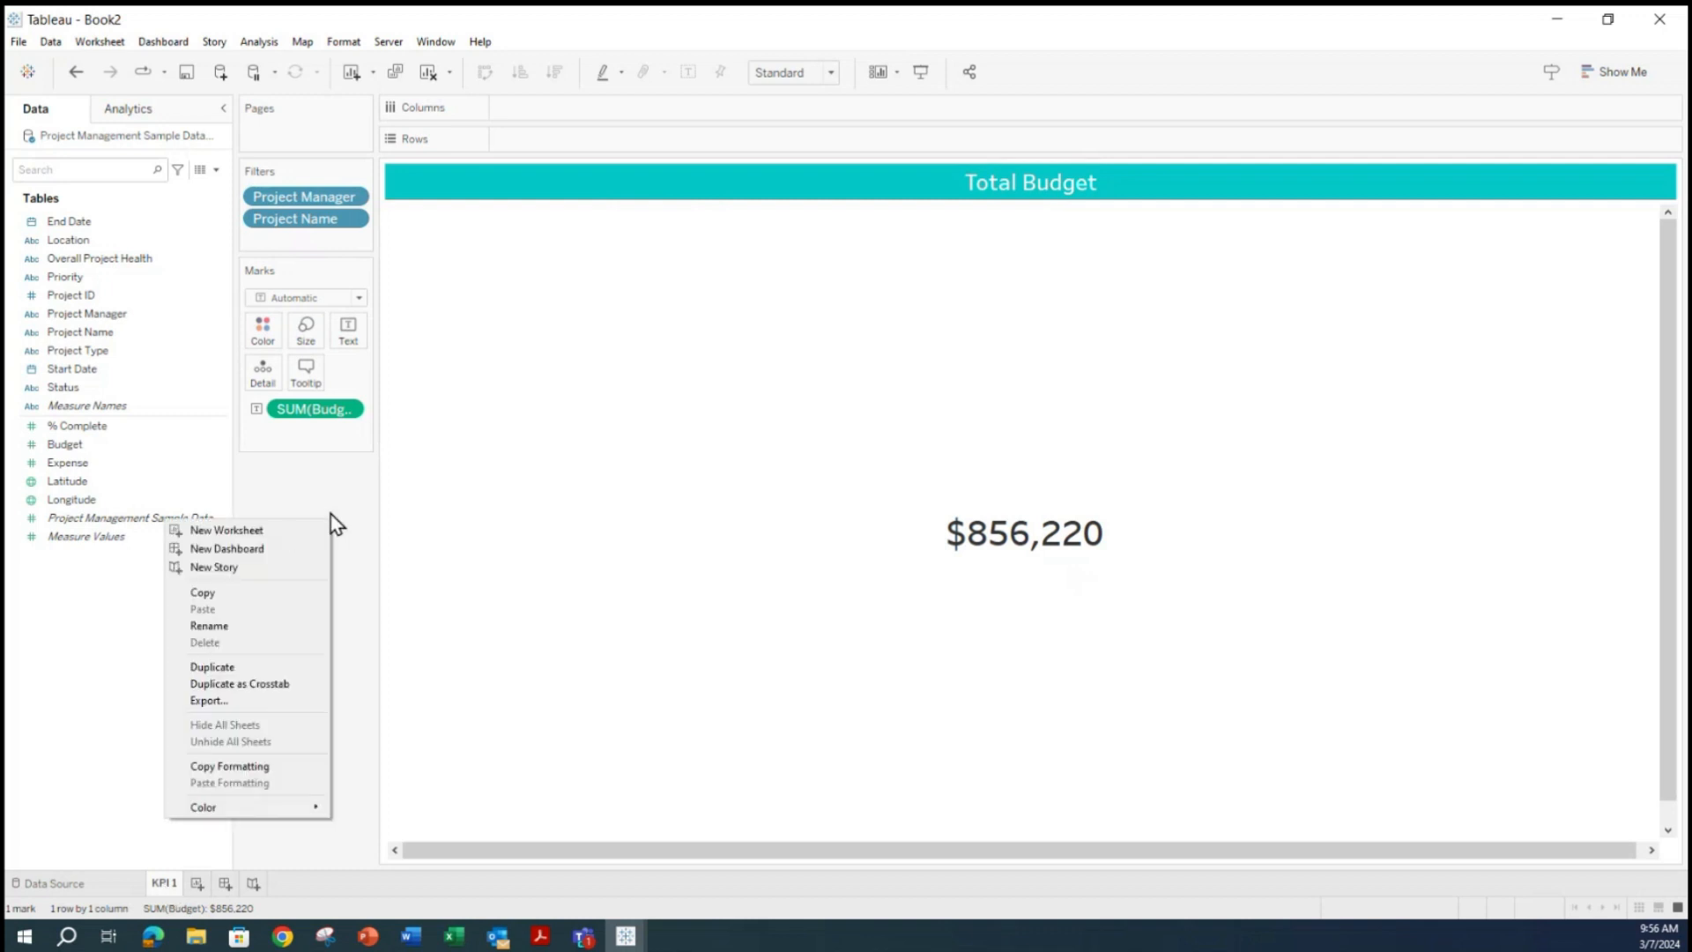
{"action": "left_click", "coordinate": [340, 490]}
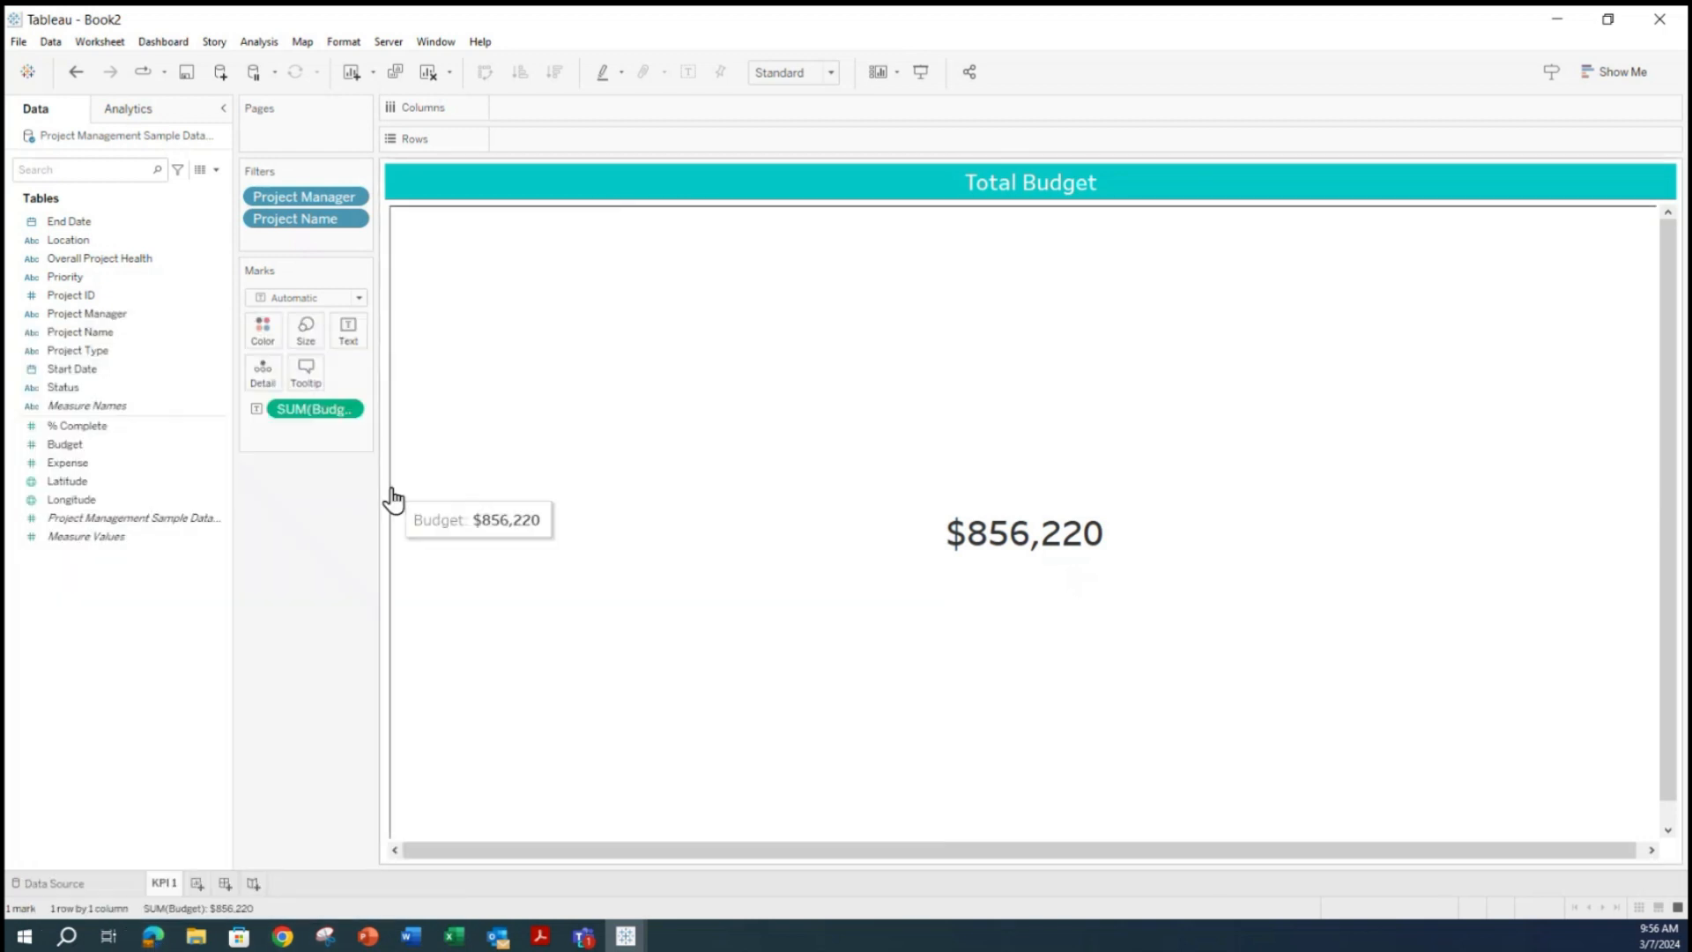
{"action": "right_click", "coordinate": [165, 886]}
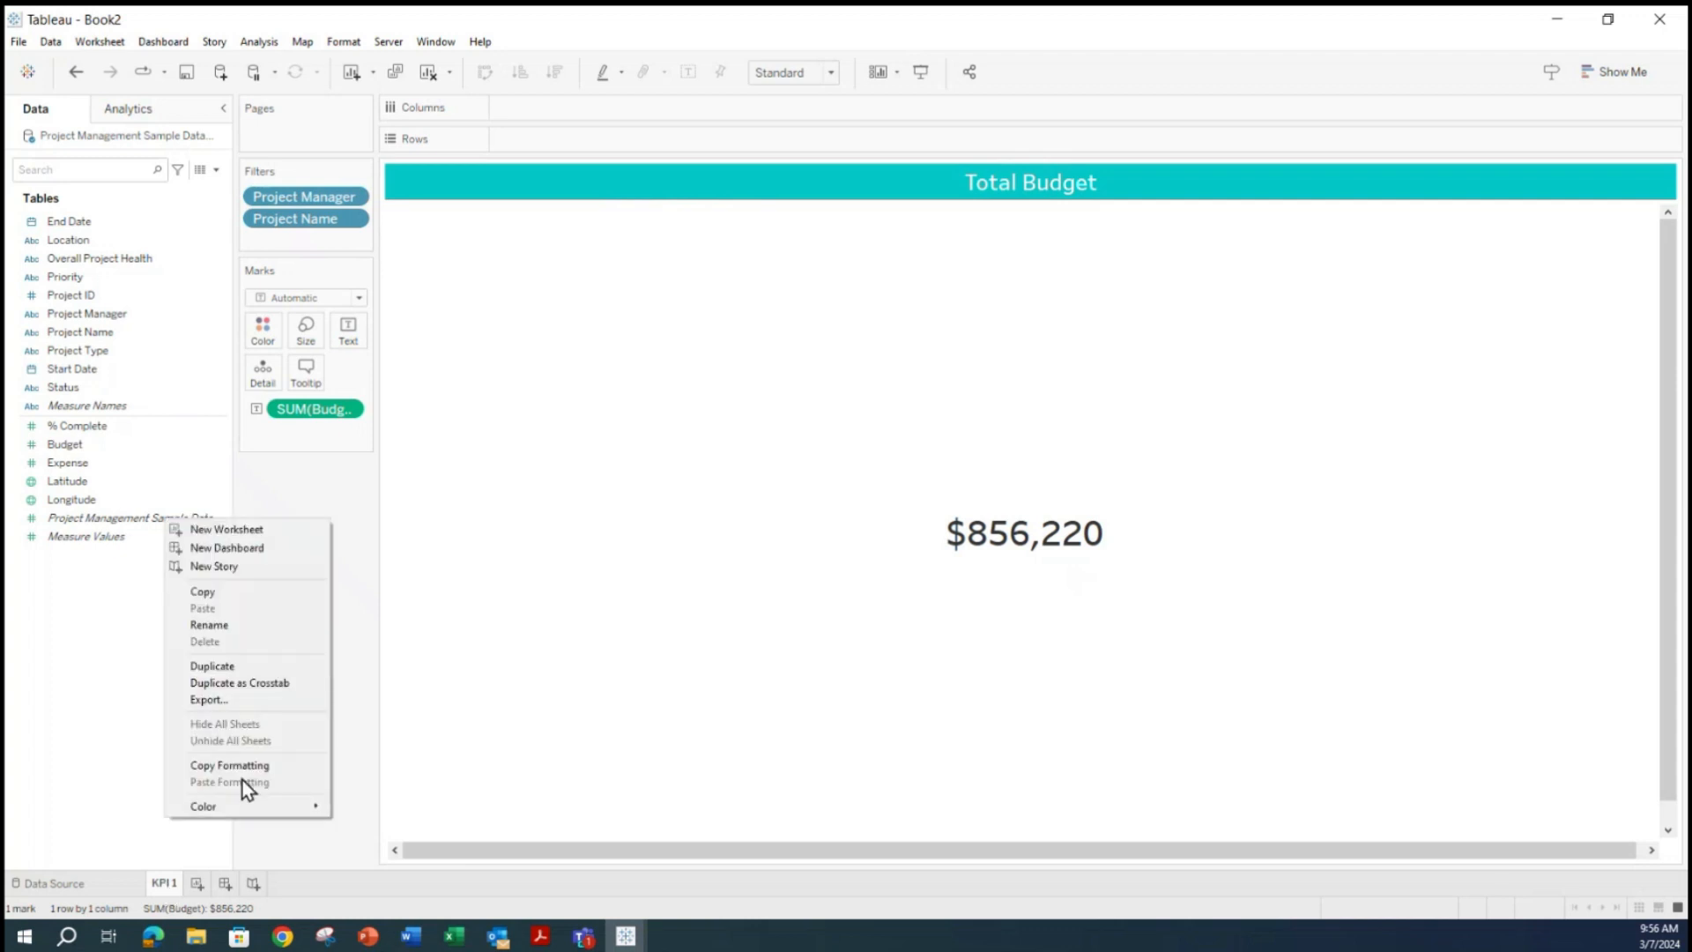
{"action": "left_click", "coordinate": [258, 669]}
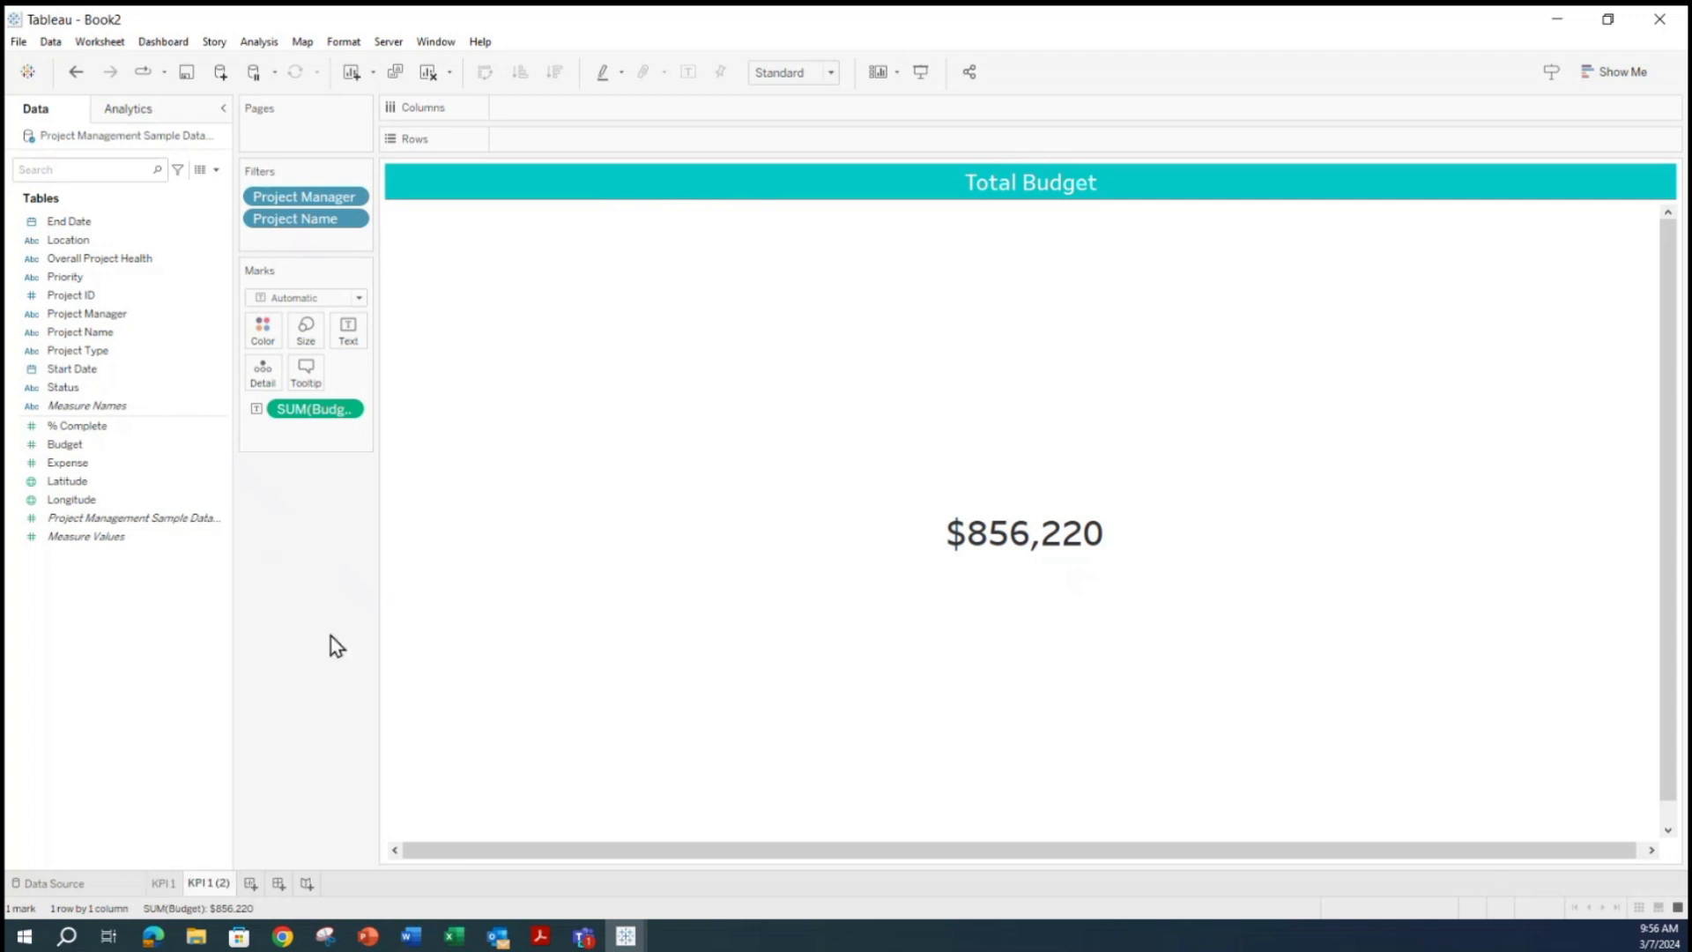
Replace the Budget text mark on the duplicated worksheet with the Expense measure.
{"action": "left_click_drag", "start_coordinate": [312, 409], "coordinate": [291, 585]}
{"action": "left_click", "coordinate": [71, 463]}
{"action": "left_click_drag", "start_coordinate": [53, 467], "coordinate": [347, 336]}
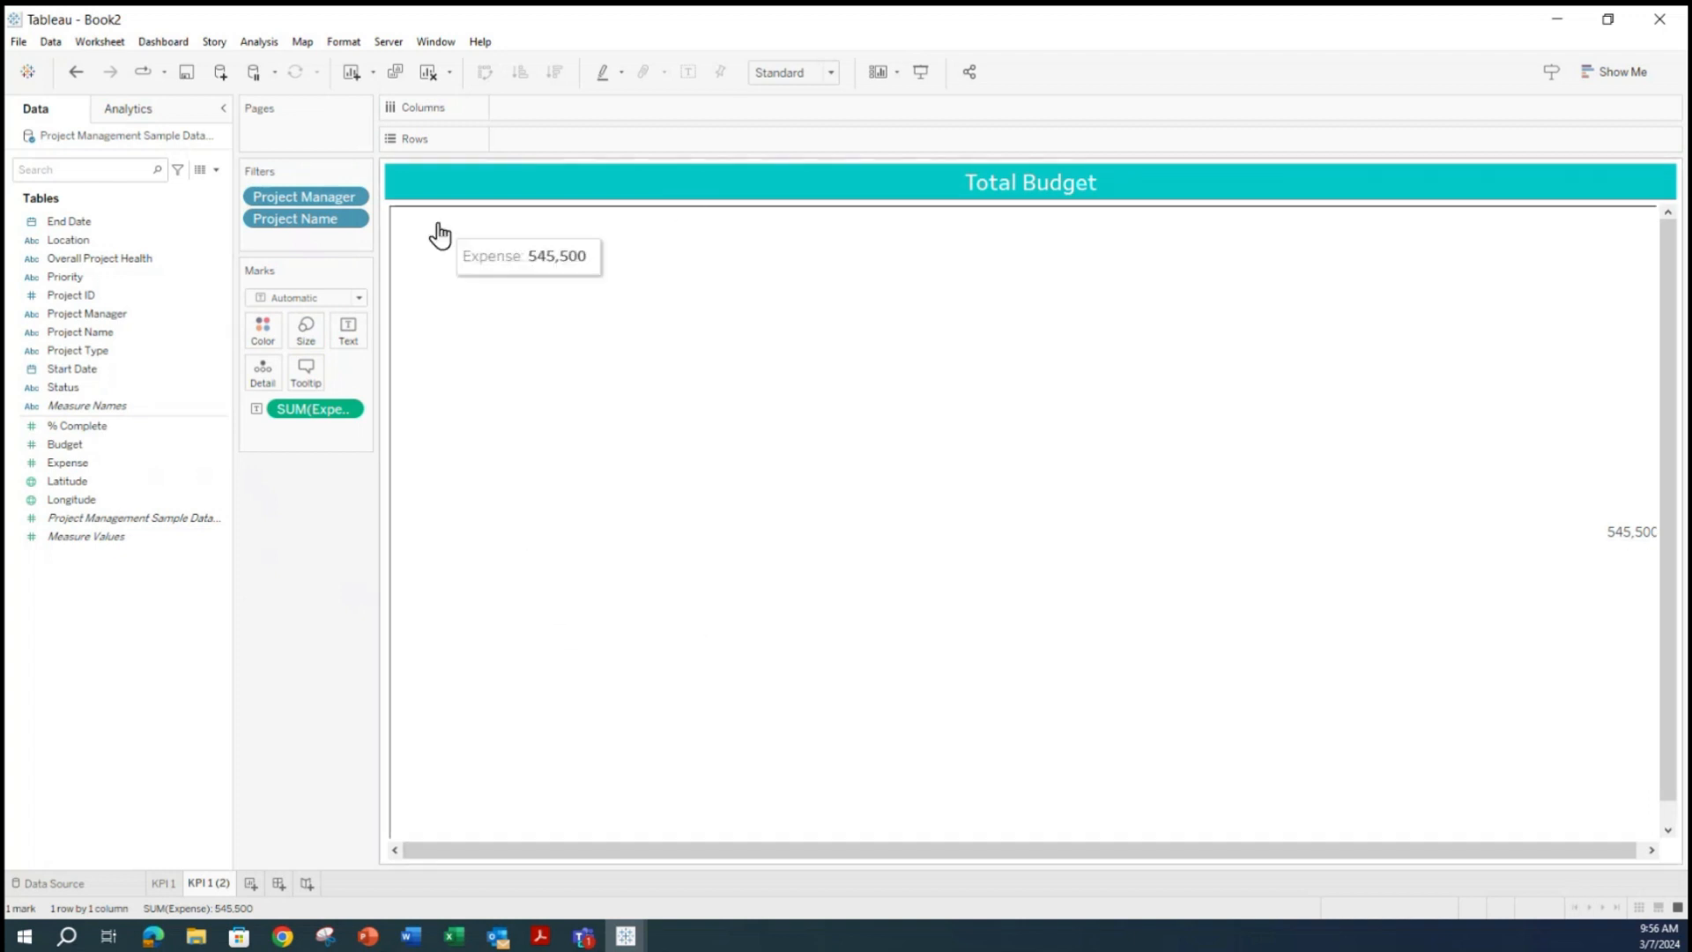
Change the duplicated worksheet's title to "Total Expense" and apply it.
{"action": "double_click", "coordinate": [1032, 181]}
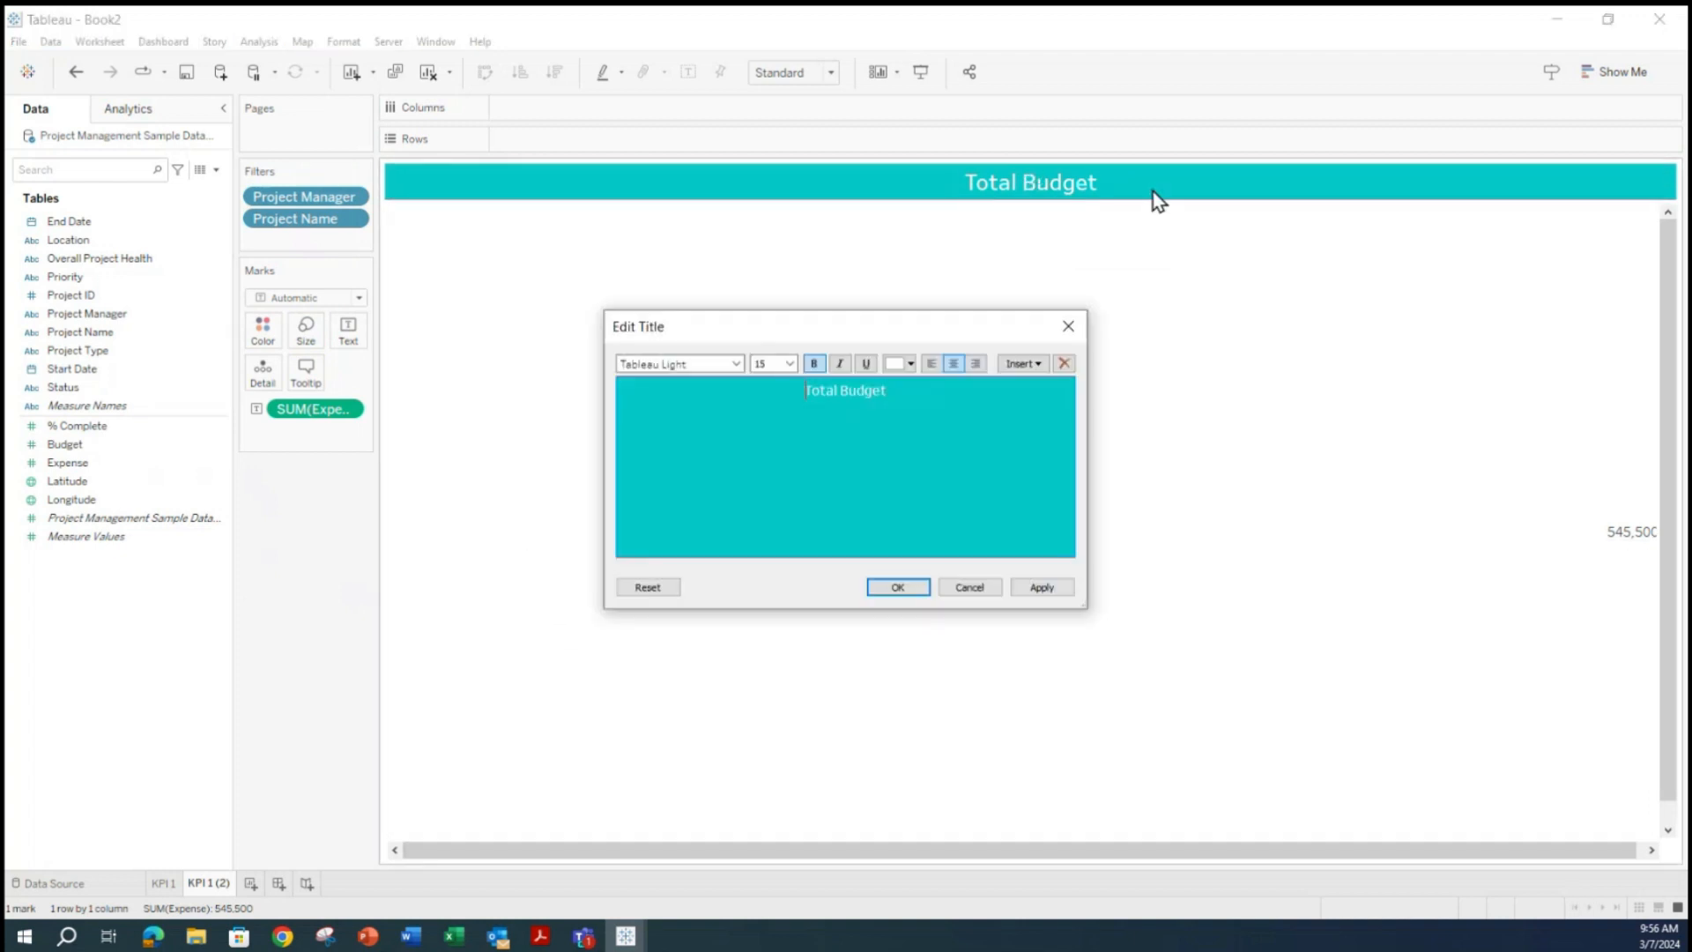
{"action": "double_click", "coordinate": [862, 391]}
{"action": "type", "text": "Expense"}
{"action": "left_click", "coordinate": [1044, 586]}
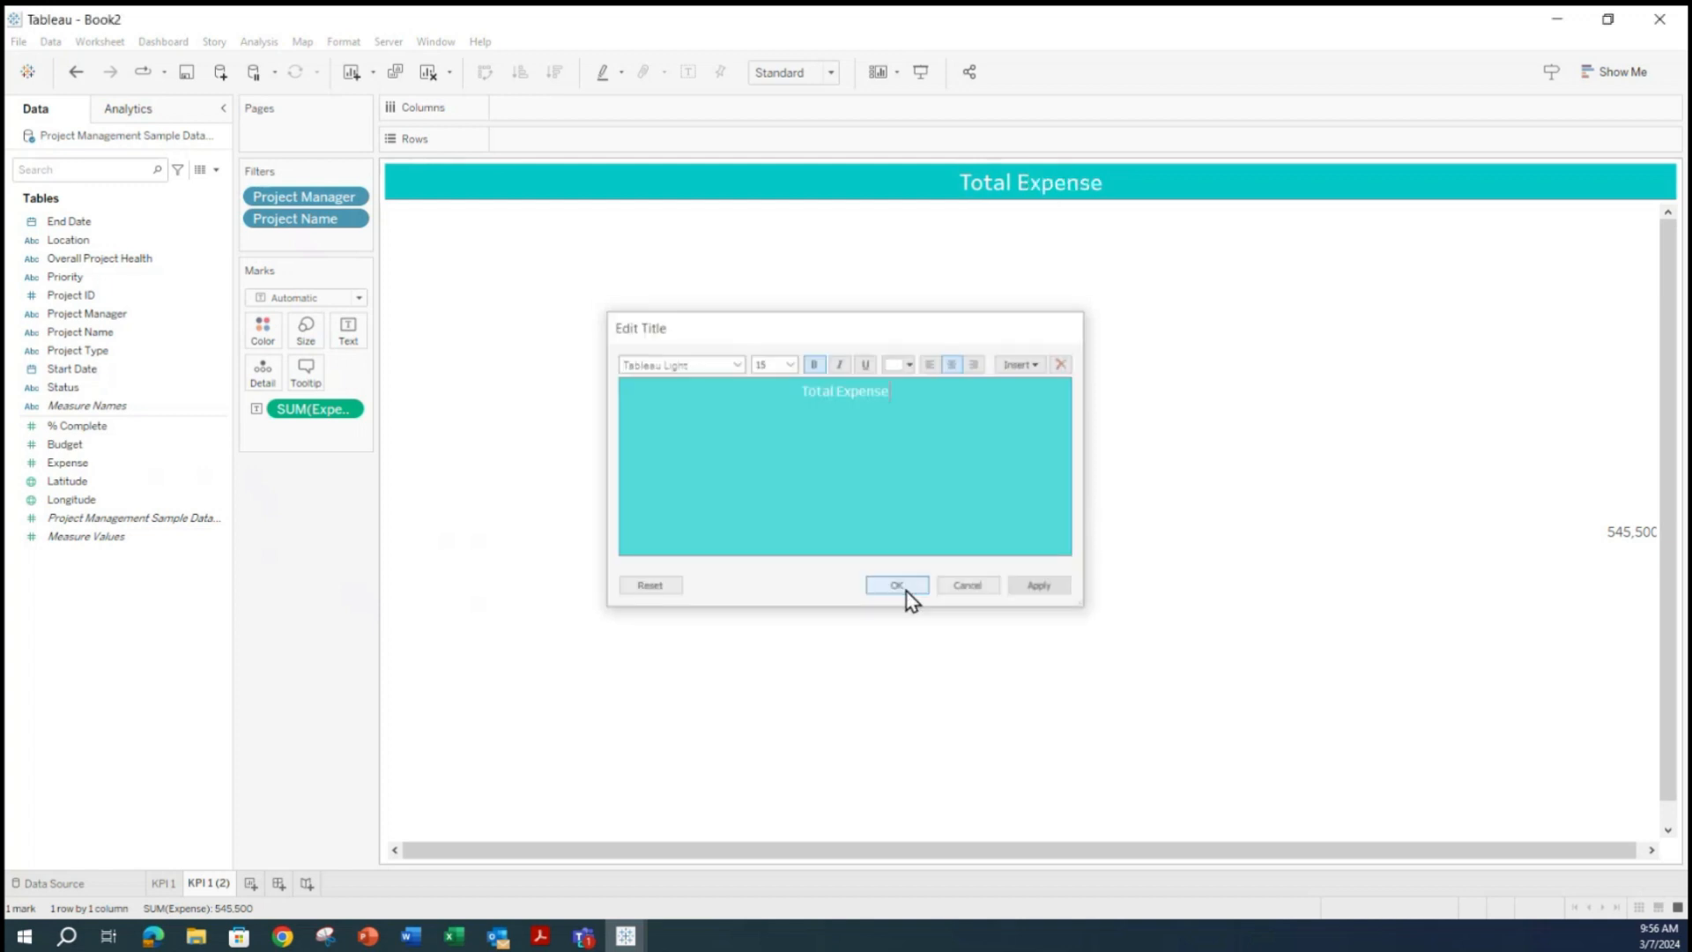
{"action": "left_click", "coordinate": [906, 590]}
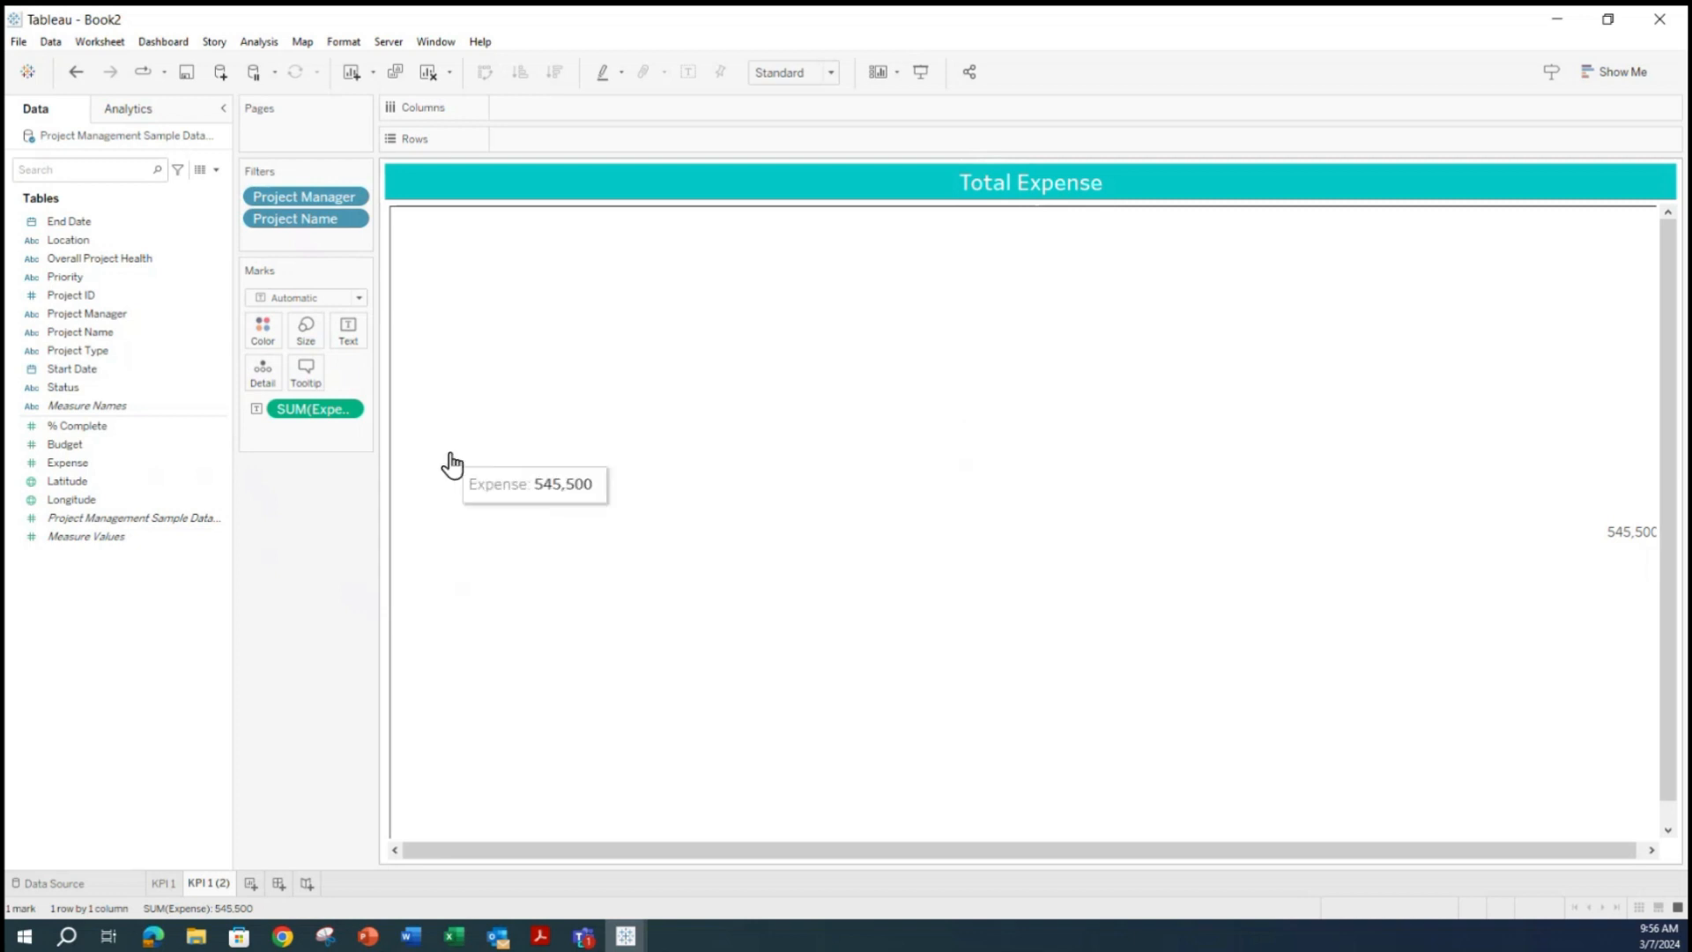
Format the Expense value as Currency (Custom) with 0 decimal places.
{"action": "left_click", "coordinate": [352, 413]}
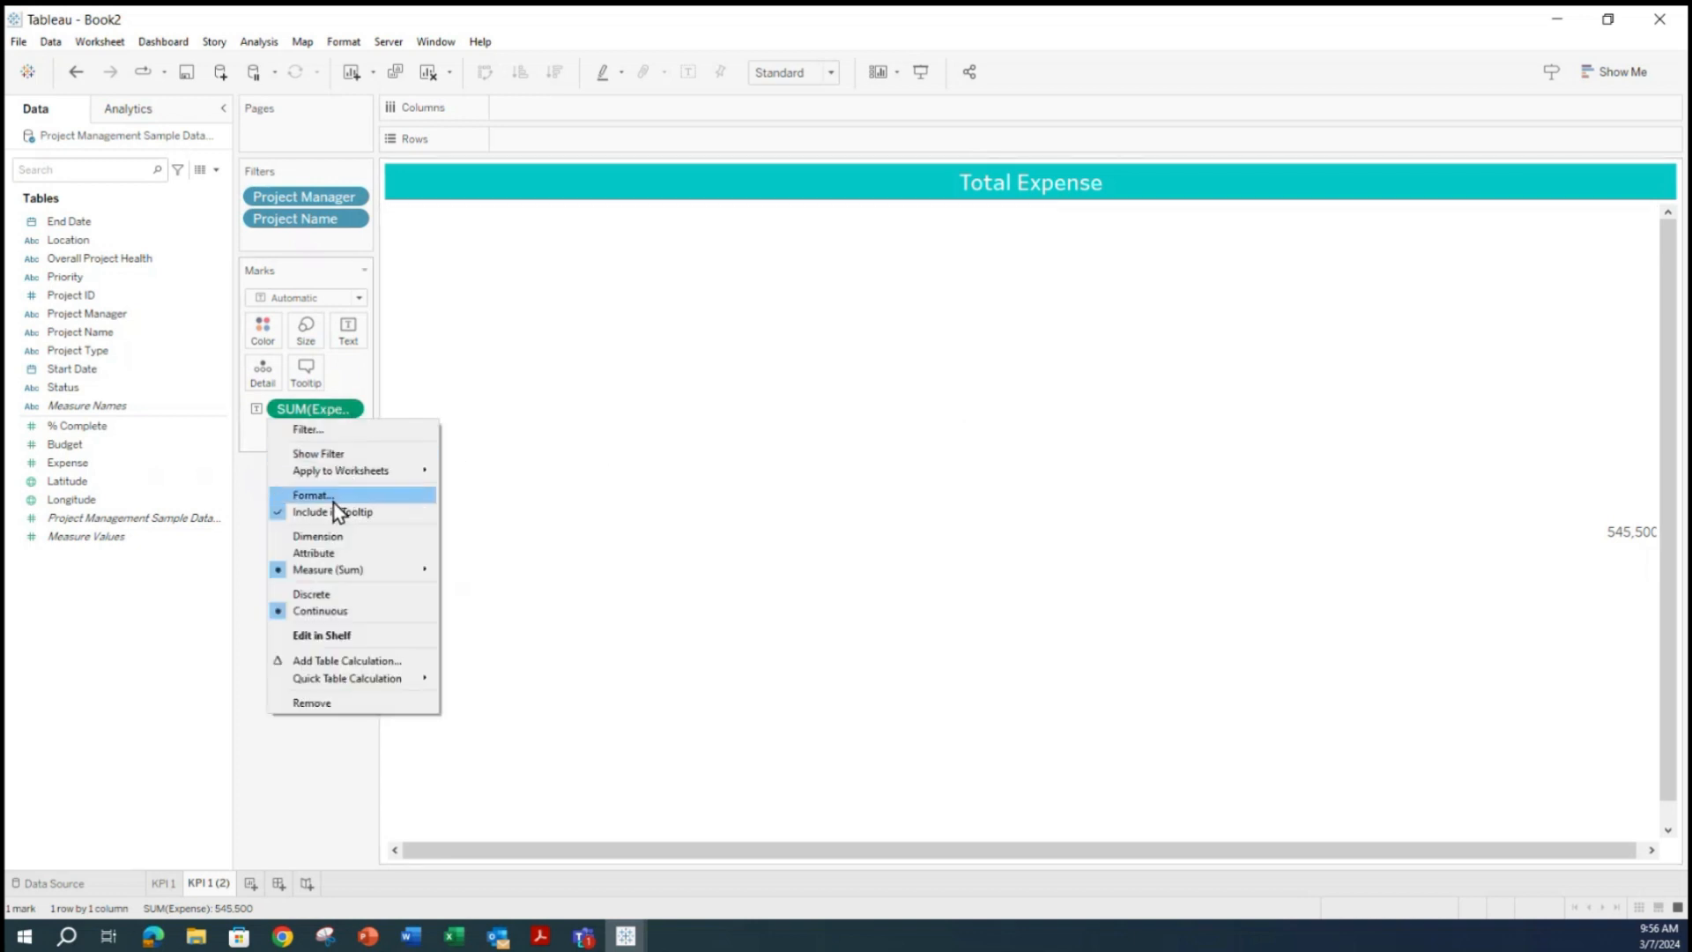
{"action": "left_click", "coordinate": [330, 495]}
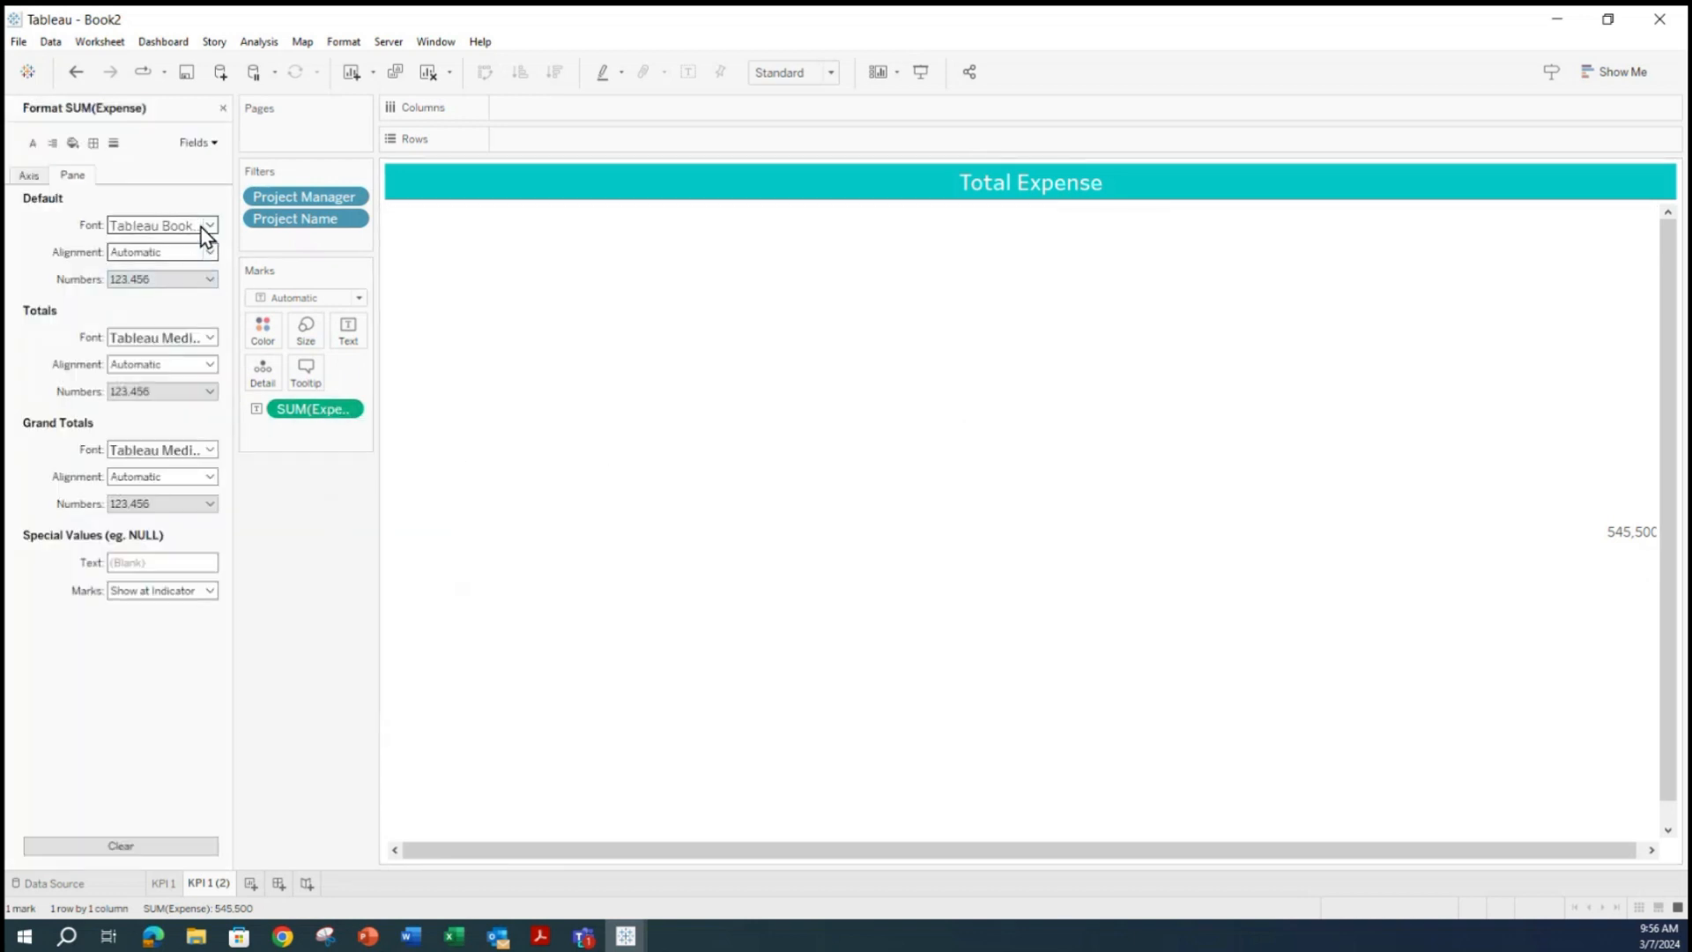
{"action": "left_click", "coordinate": [203, 280]}
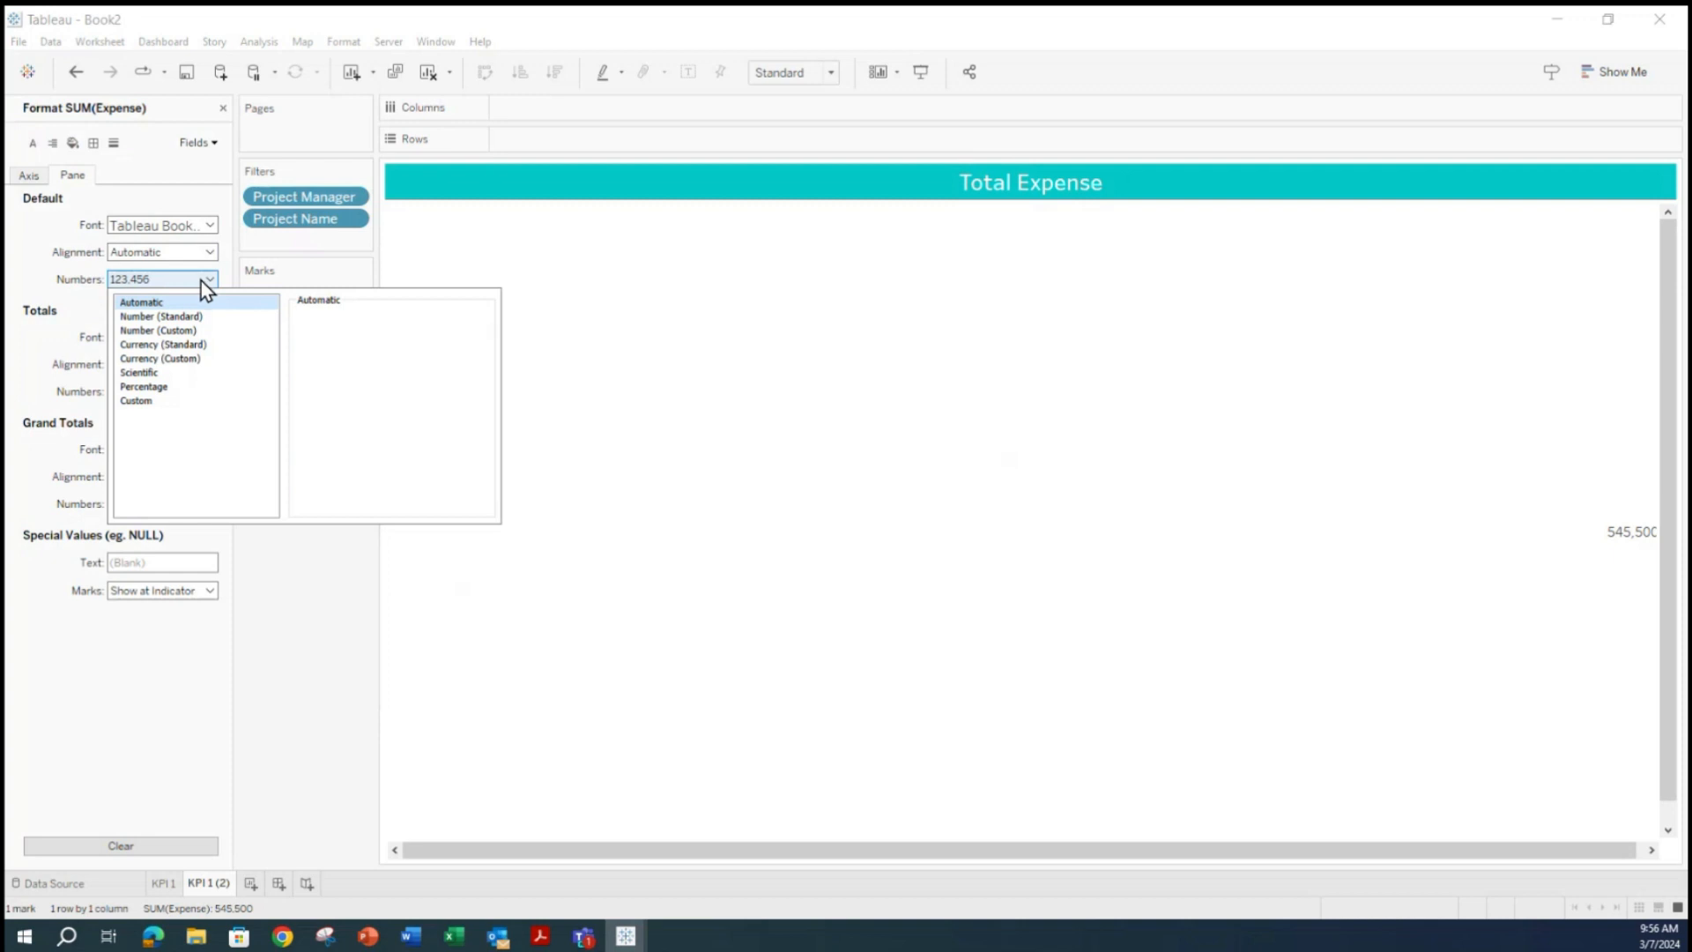
{"action": "left_click", "coordinate": [187, 358]}
{"action": "left_click", "coordinate": [345, 341]}
{"action": "left_click", "coordinate": [344, 341]}
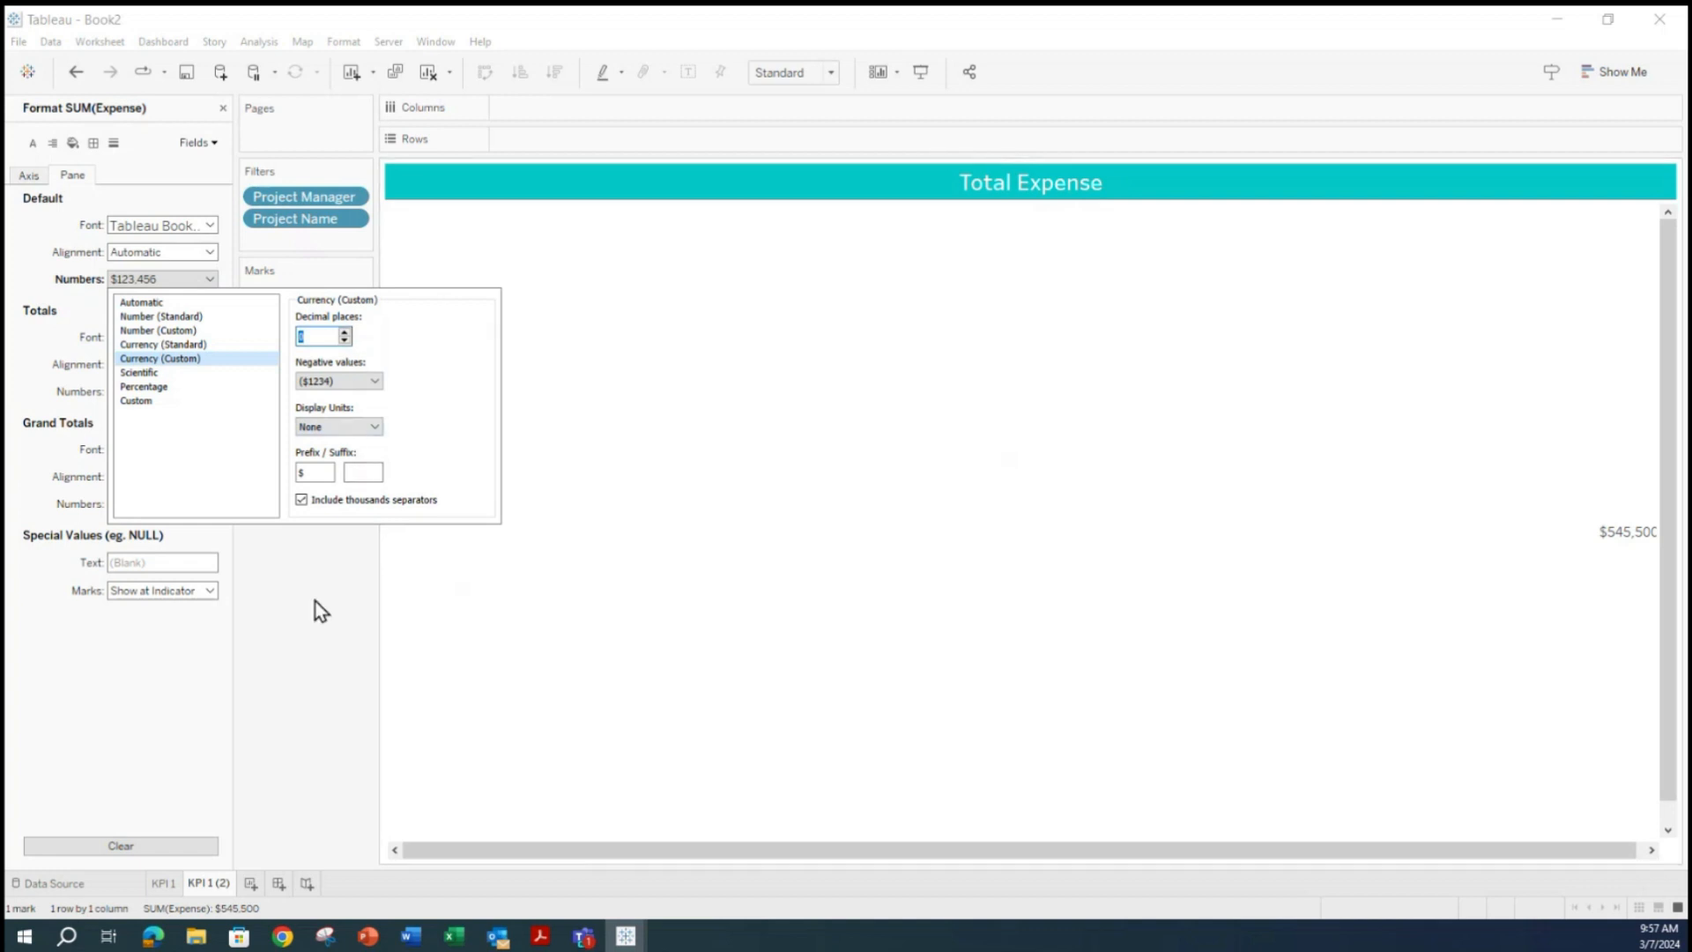
{"action": "left_click", "coordinate": [266, 622]}
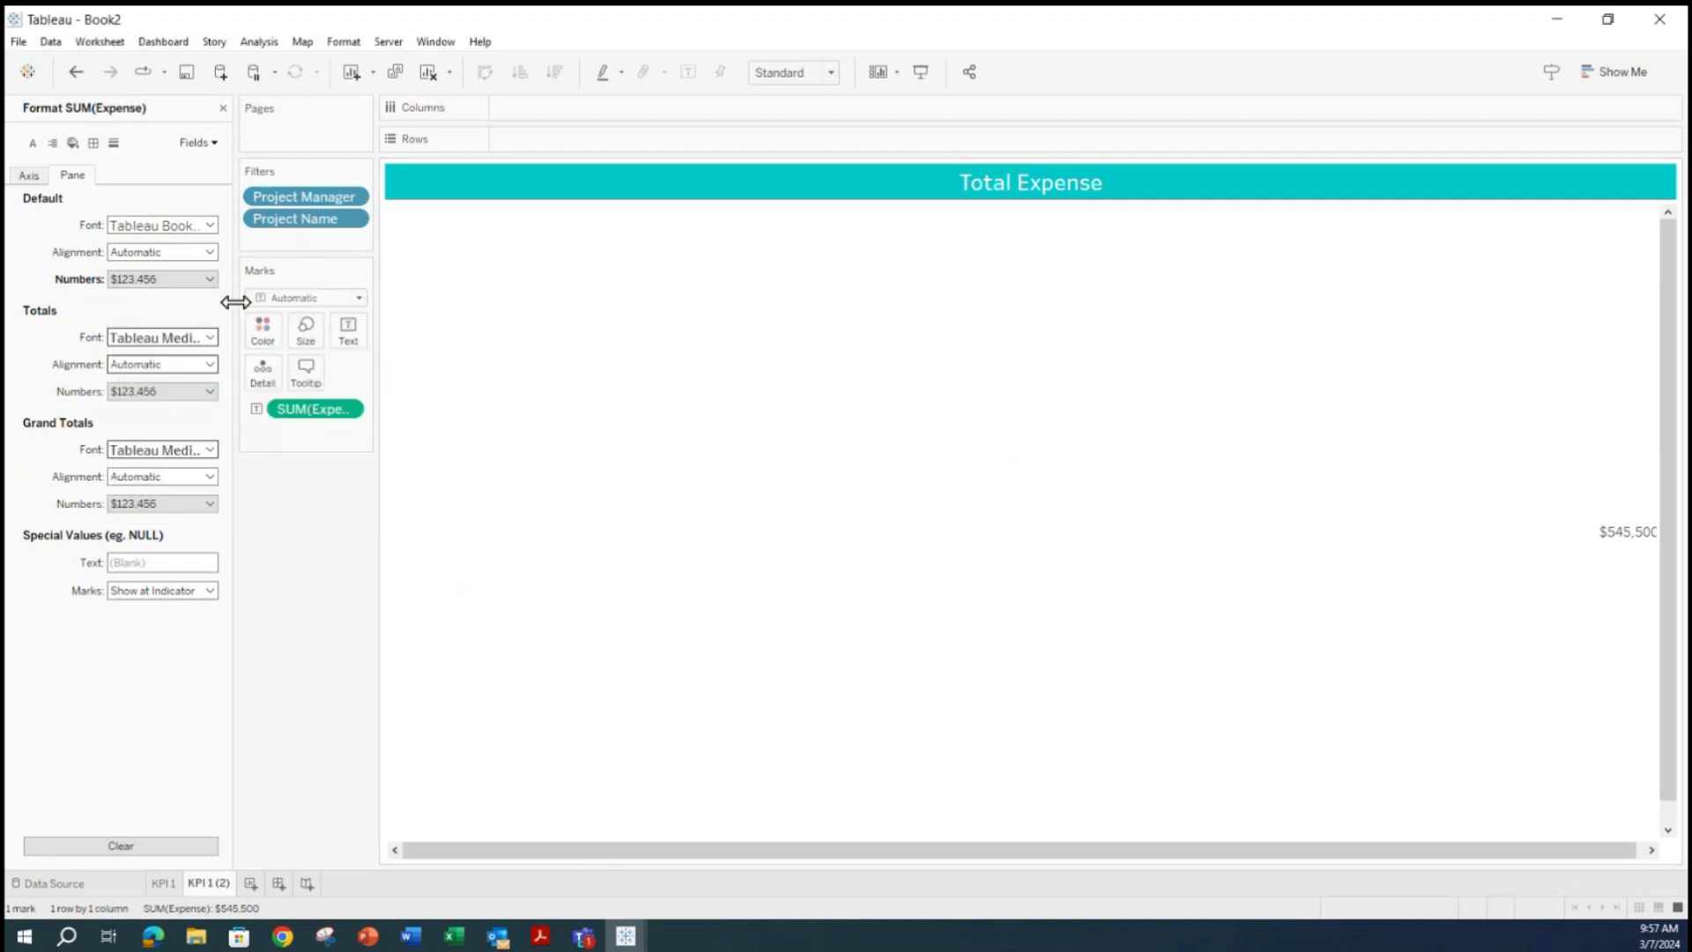
Set the Expense value's alignment to centre horizontally and middle vertically.
{"action": "left_click", "coordinate": [209, 254]}
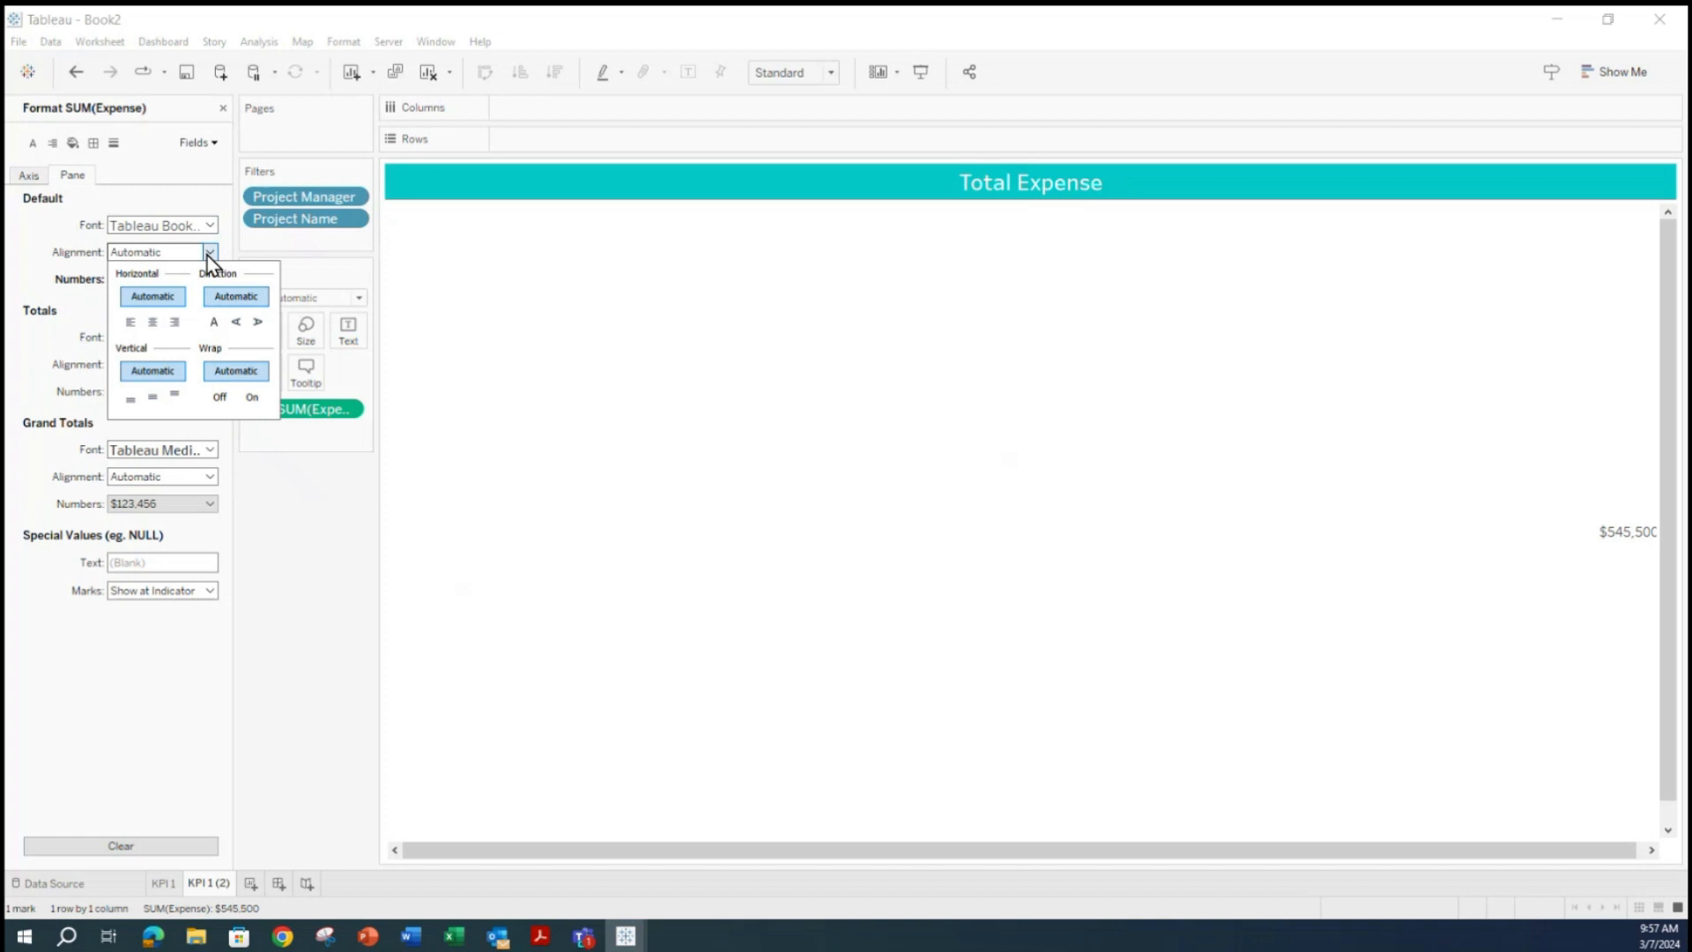
{"action": "left_click", "coordinate": [153, 322]}
{"action": "left_click", "coordinate": [153, 397]}
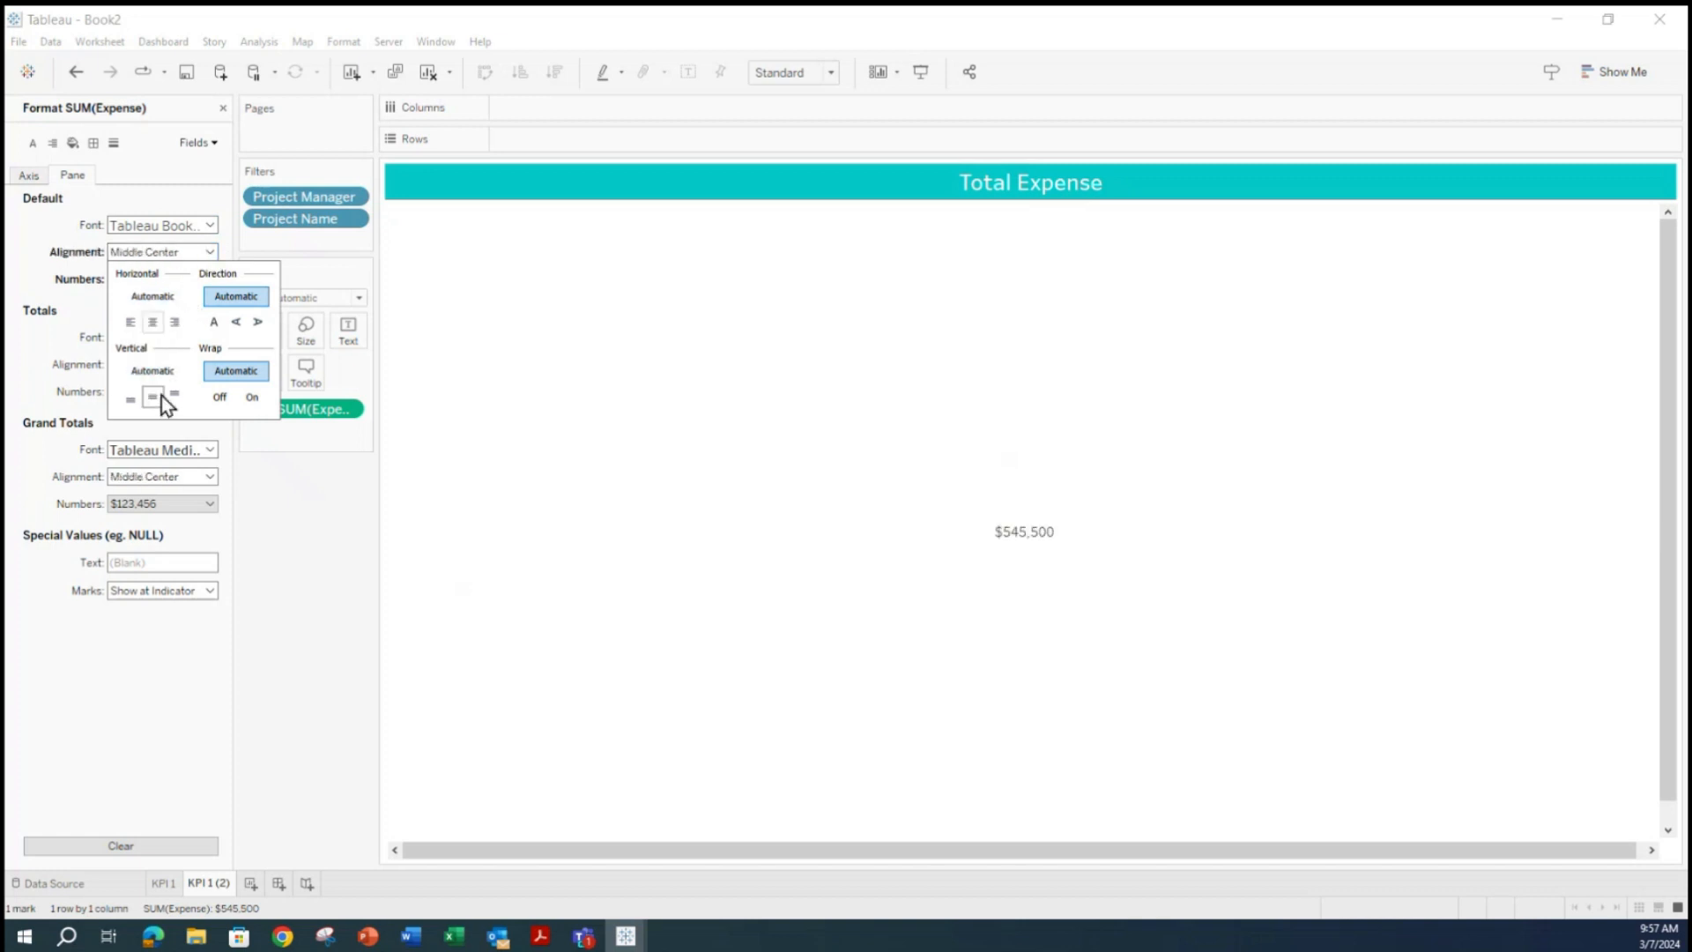
{"action": "left_click", "coordinate": [318, 502]}
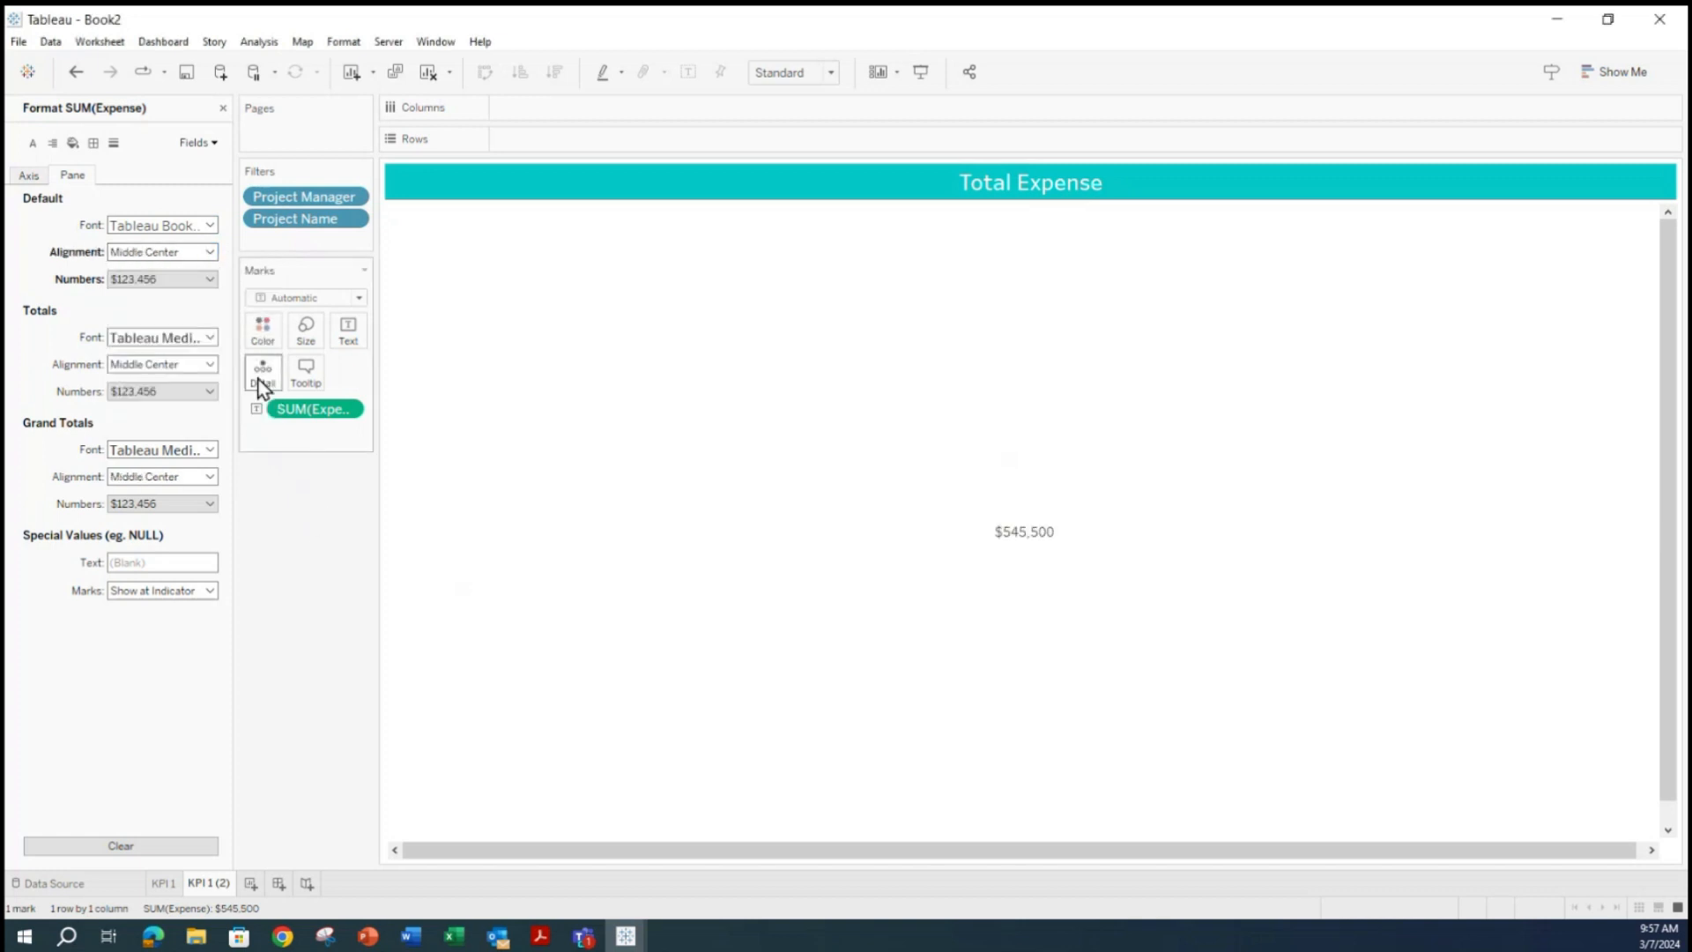
Format the Expense label text as bold at font size 20 and apply it.
{"action": "left_click", "coordinate": [348, 333]}
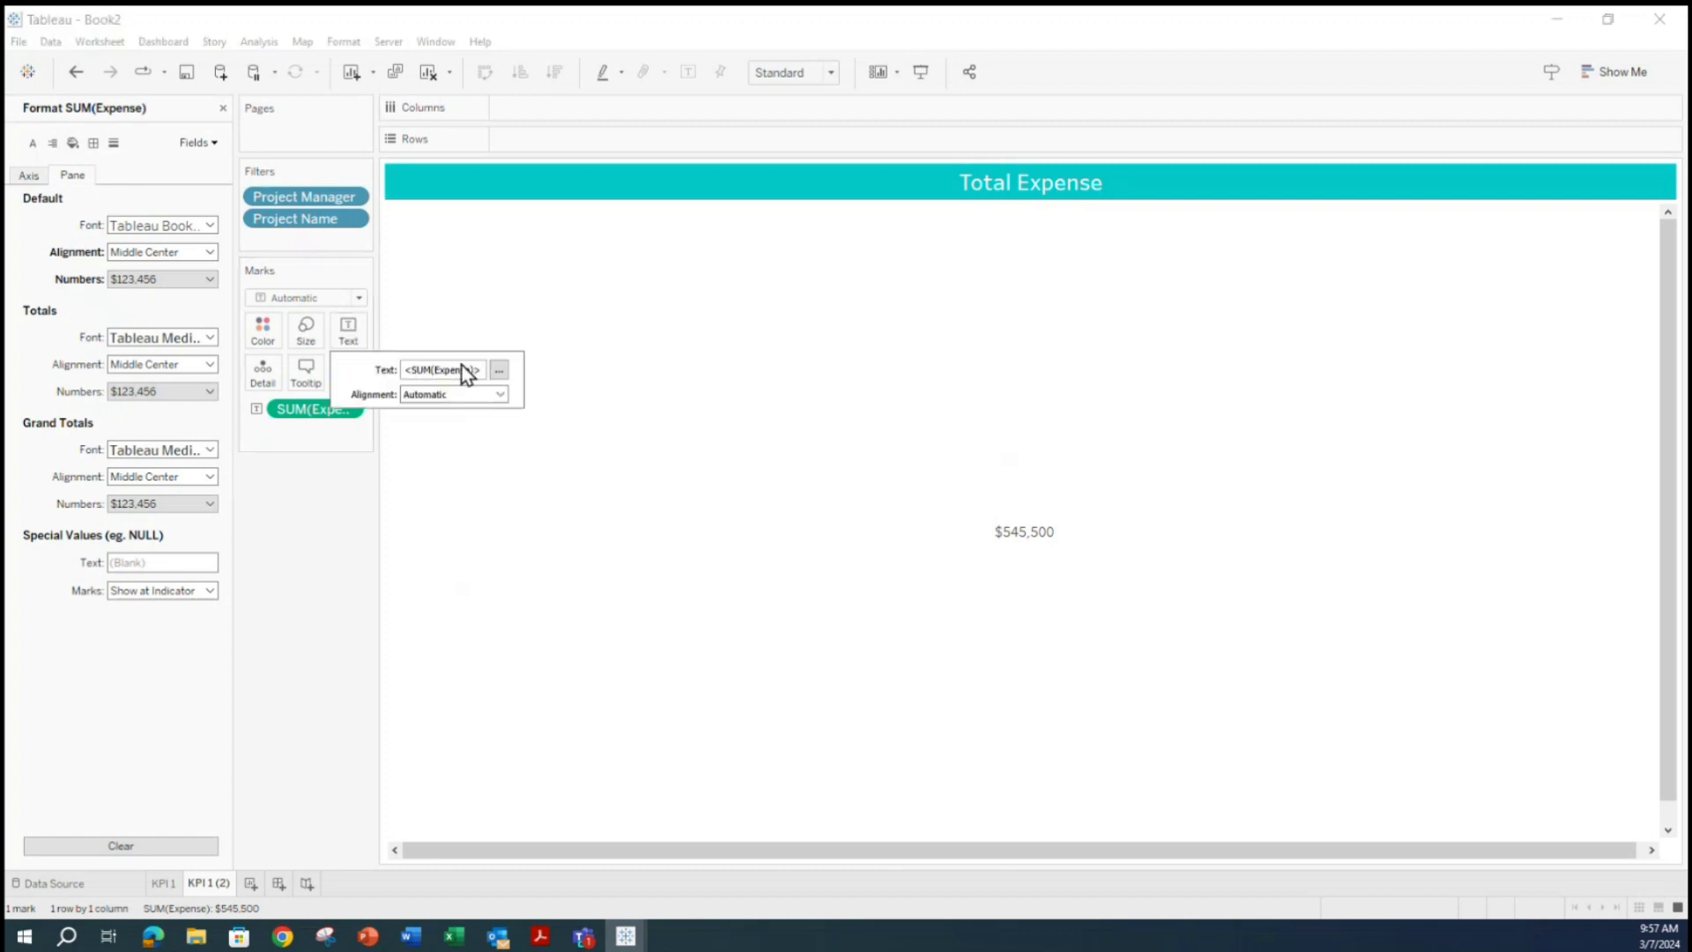
{"action": "left_click", "coordinate": [498, 371]}
{"action": "left_click_drag", "start_coordinate": [1214, 484], "coordinate": [955, 465]}
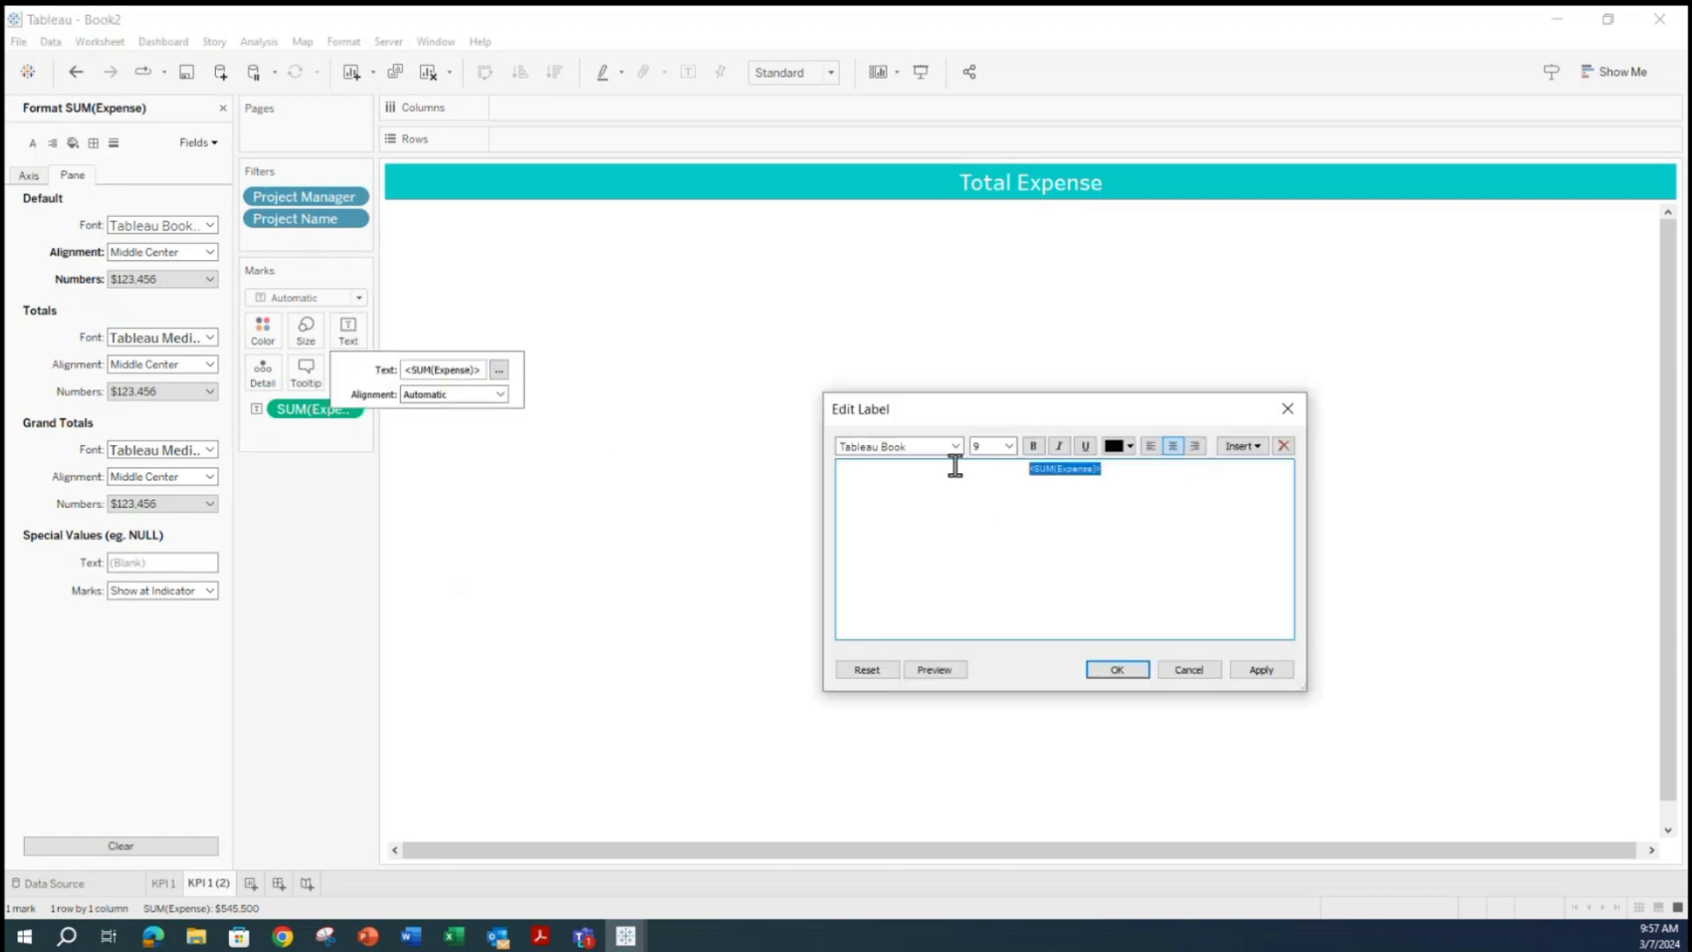
{"action": "left_click", "coordinate": [1009, 447]}
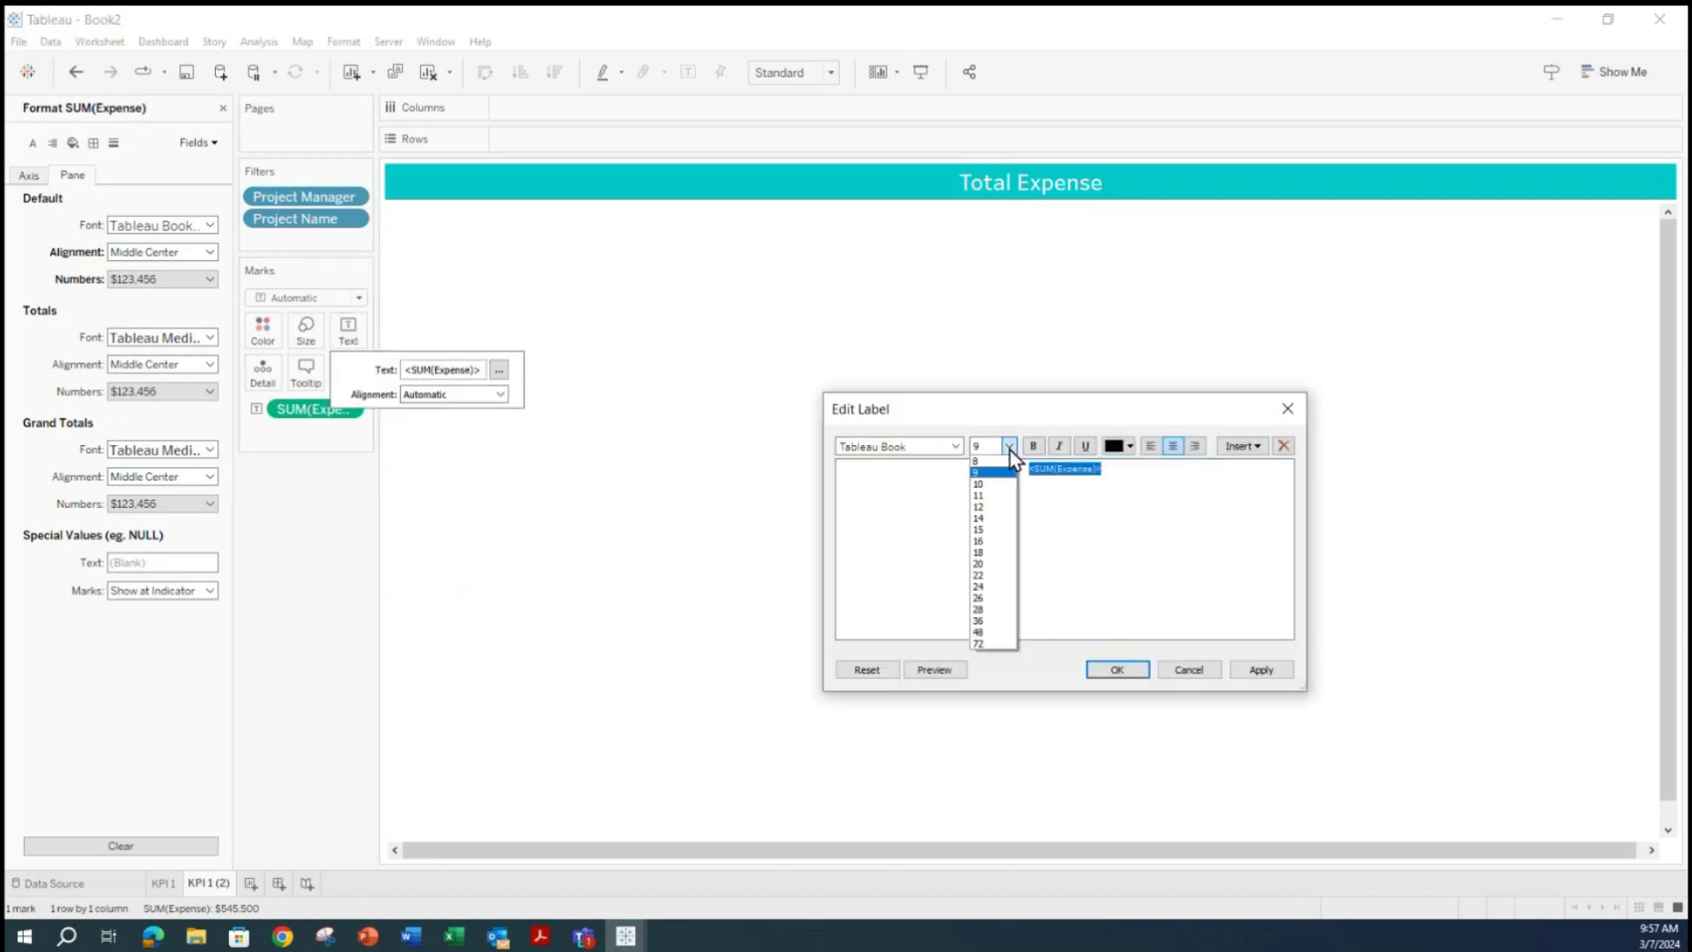
{"action": "left_click", "coordinate": [980, 530]}
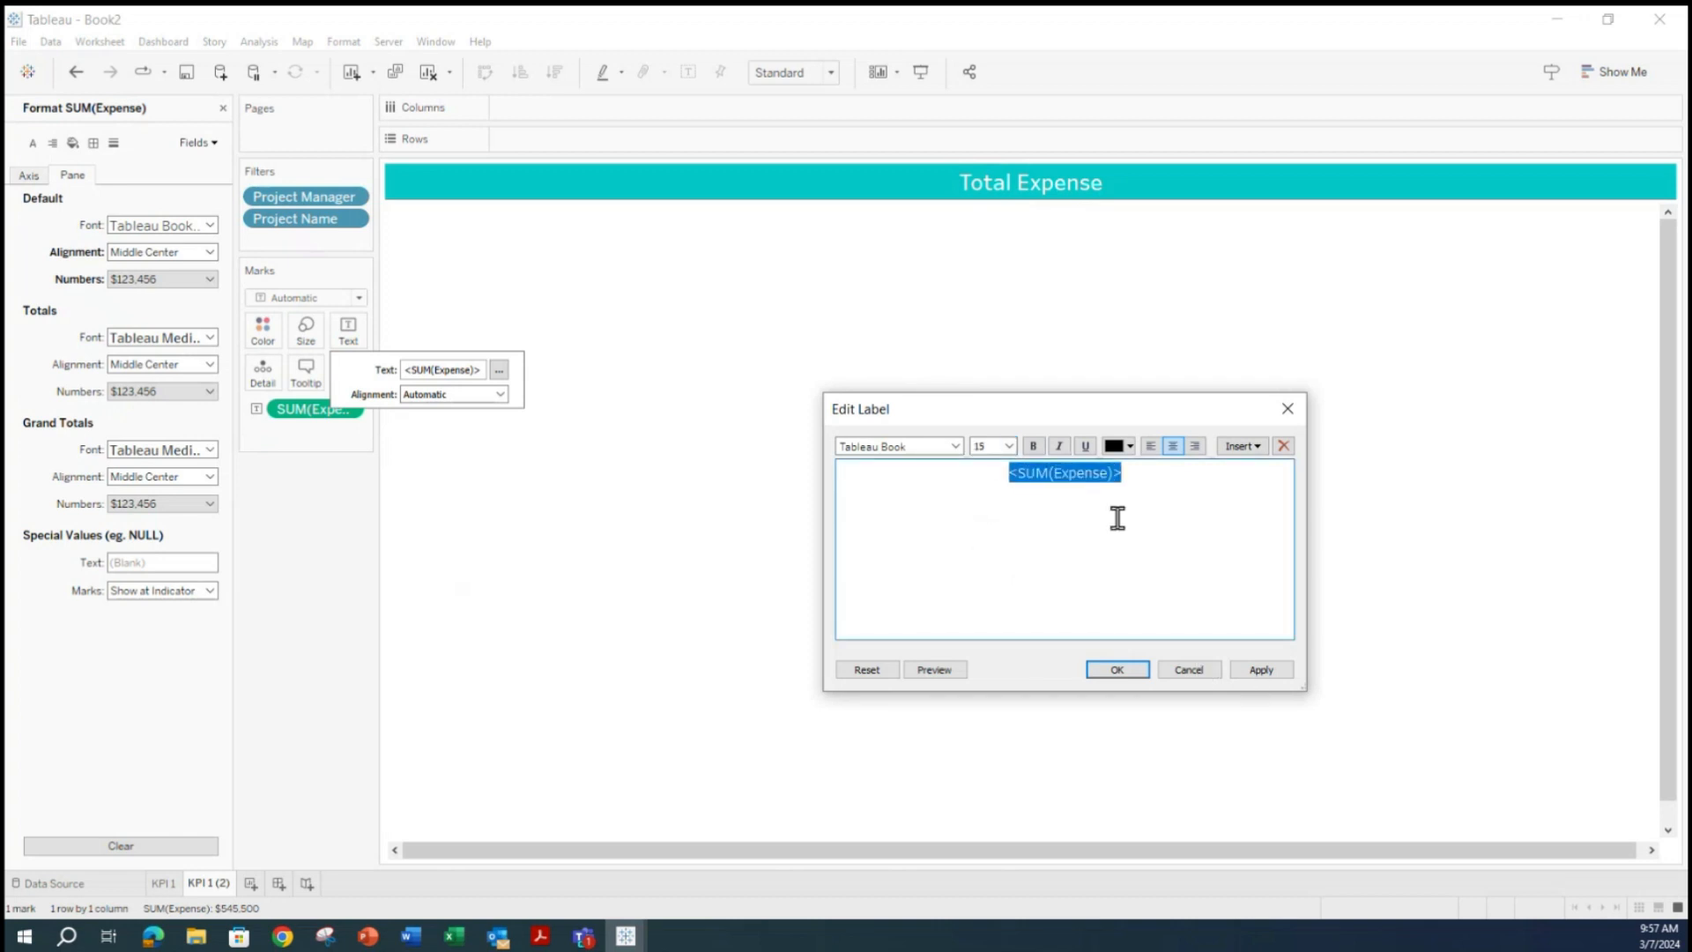
{"action": "left_click", "coordinate": [1009, 447]}
{"action": "left_click", "coordinate": [985, 565]}
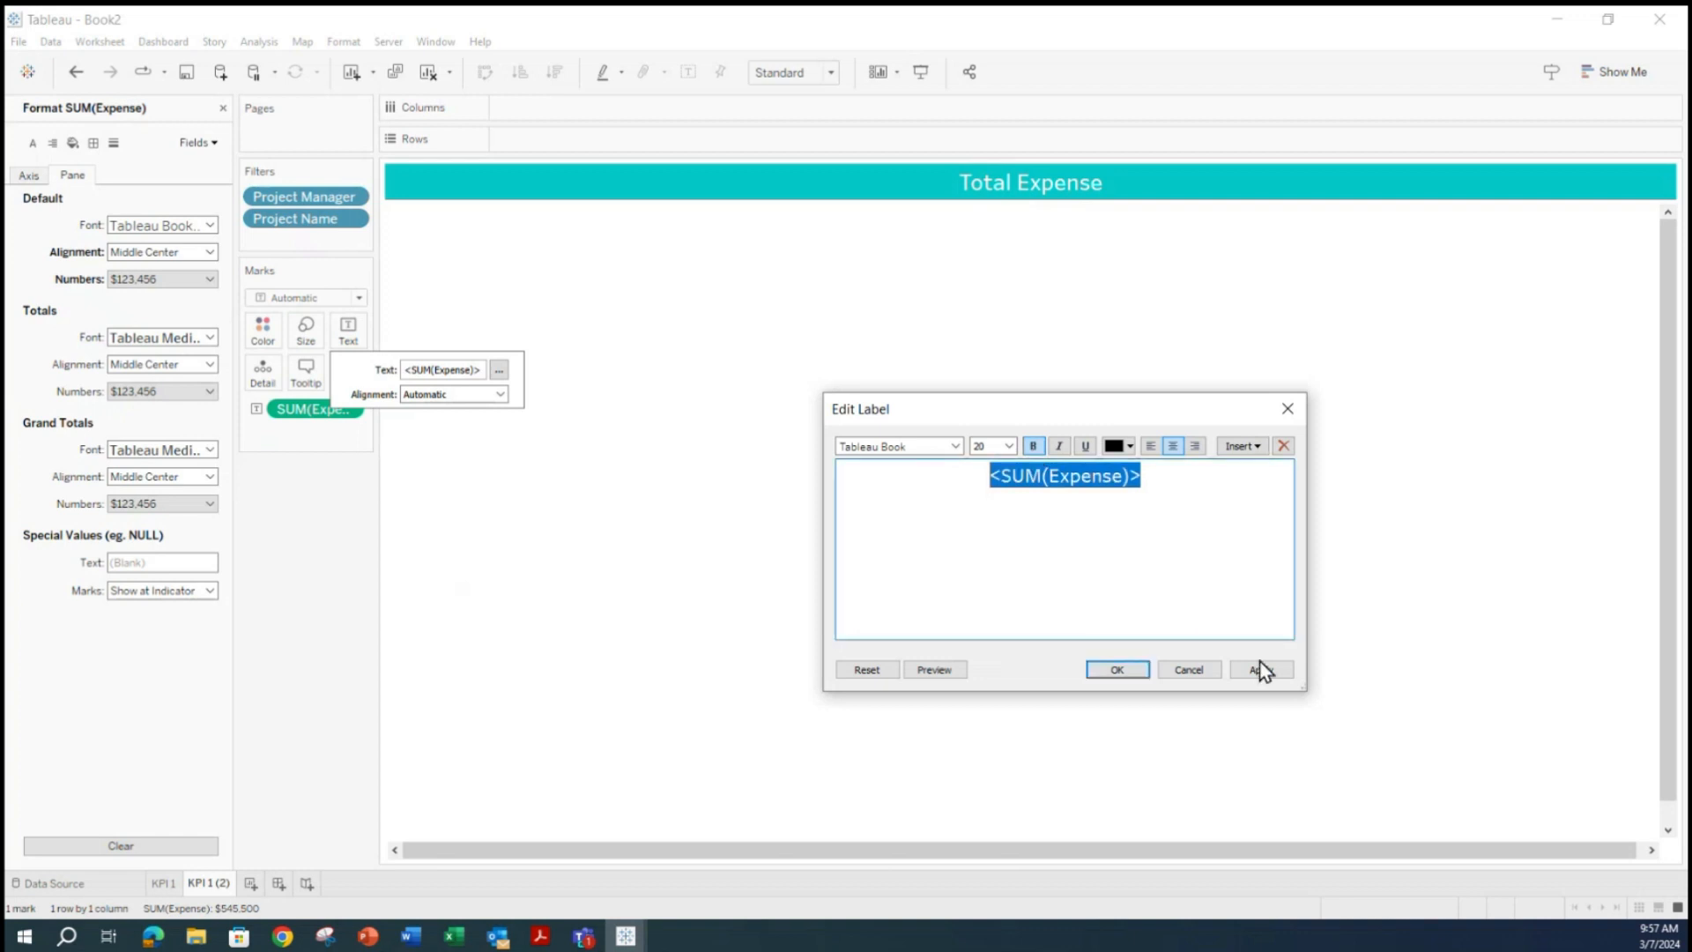
{"action": "left_click", "coordinate": [1130, 671]}
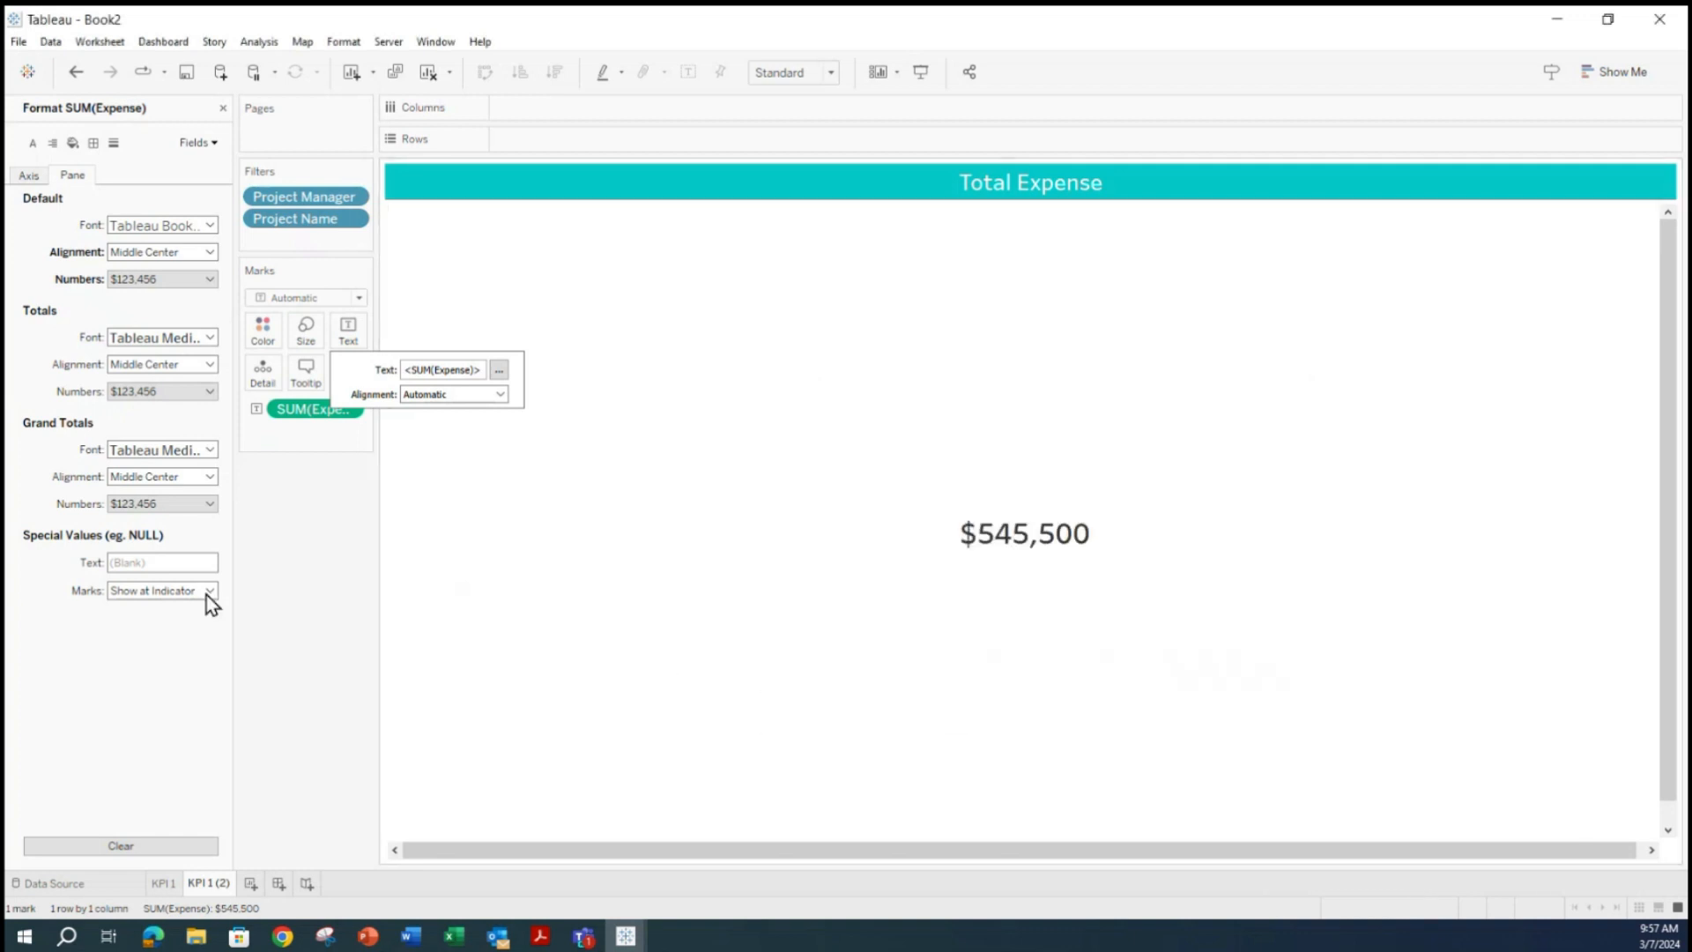
Close the Expense formatting pane and check the KPI tiles in the reference dashboard on the browser's assignment page.
{"action": "left_click", "coordinate": [268, 559]}
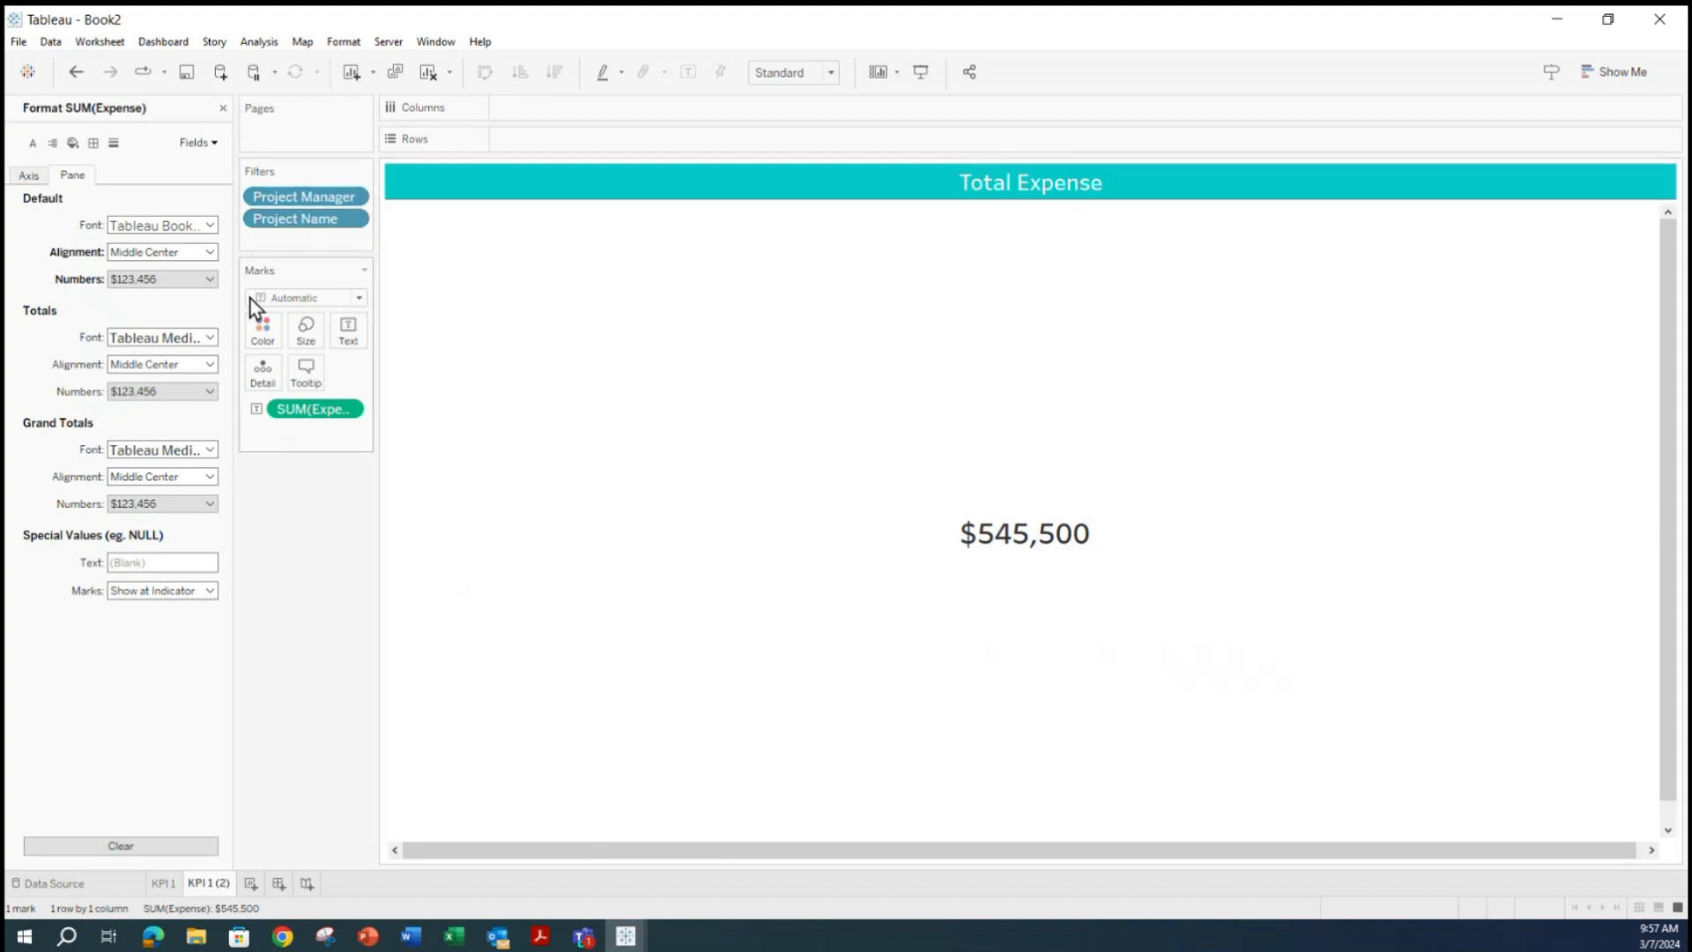
{"action": "left_click", "coordinate": [222, 108]}
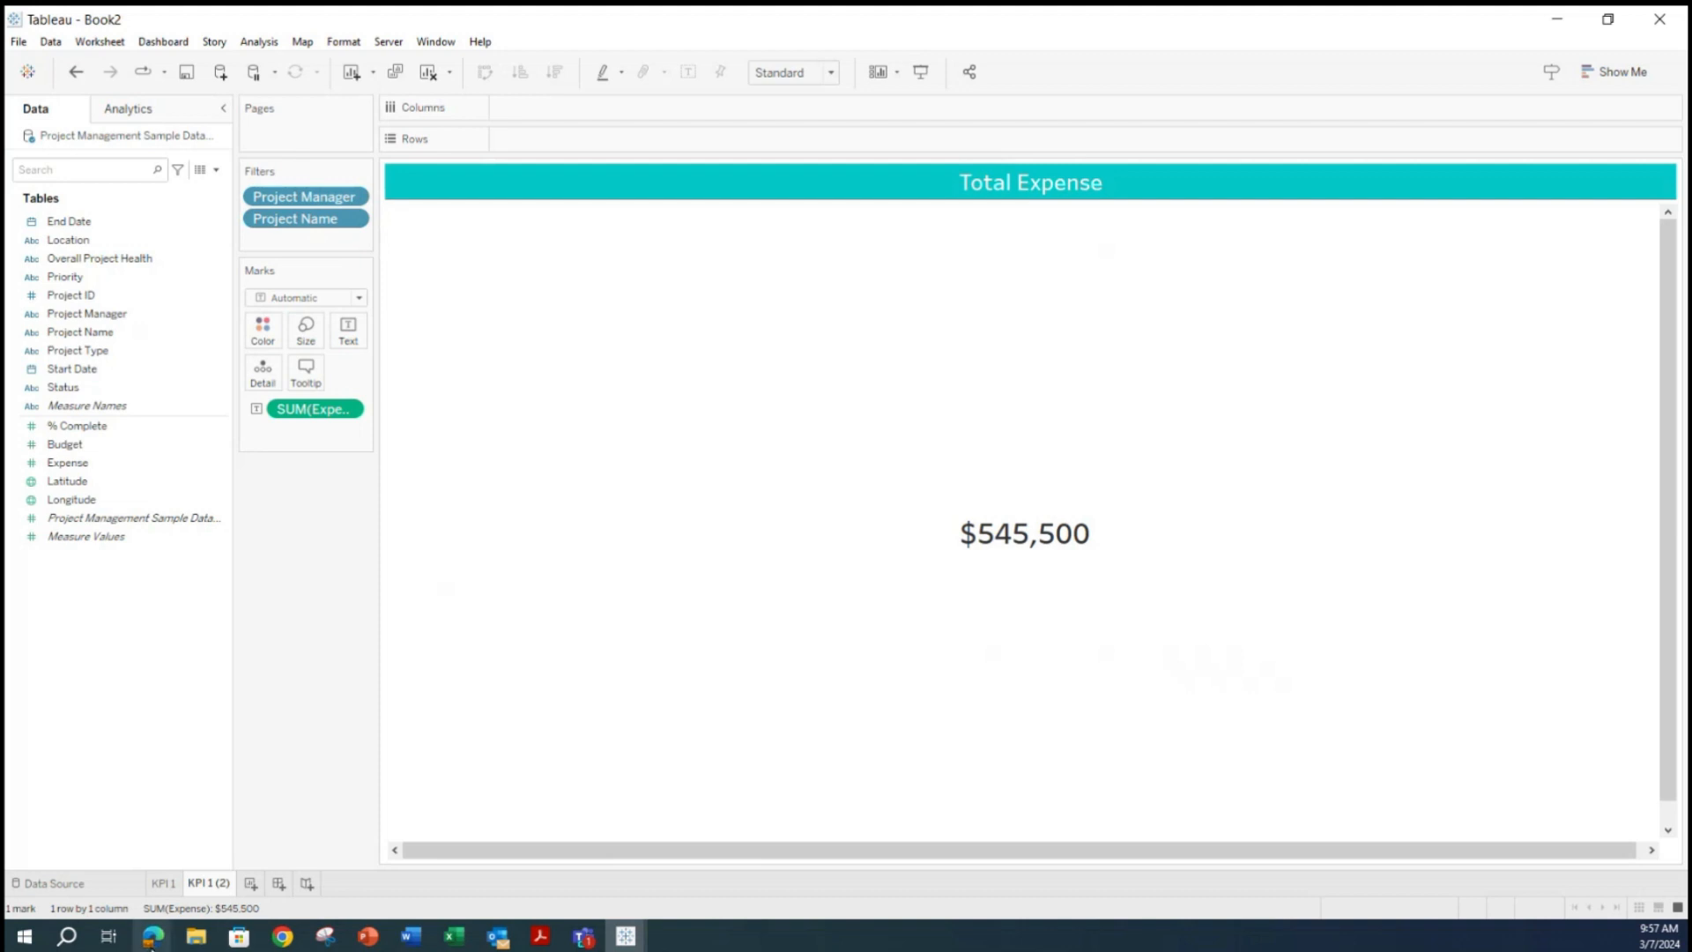
{"action": "mouse_move", "coordinate": [153, 936]}
{"action": "left_click", "coordinate": [198, 904]}
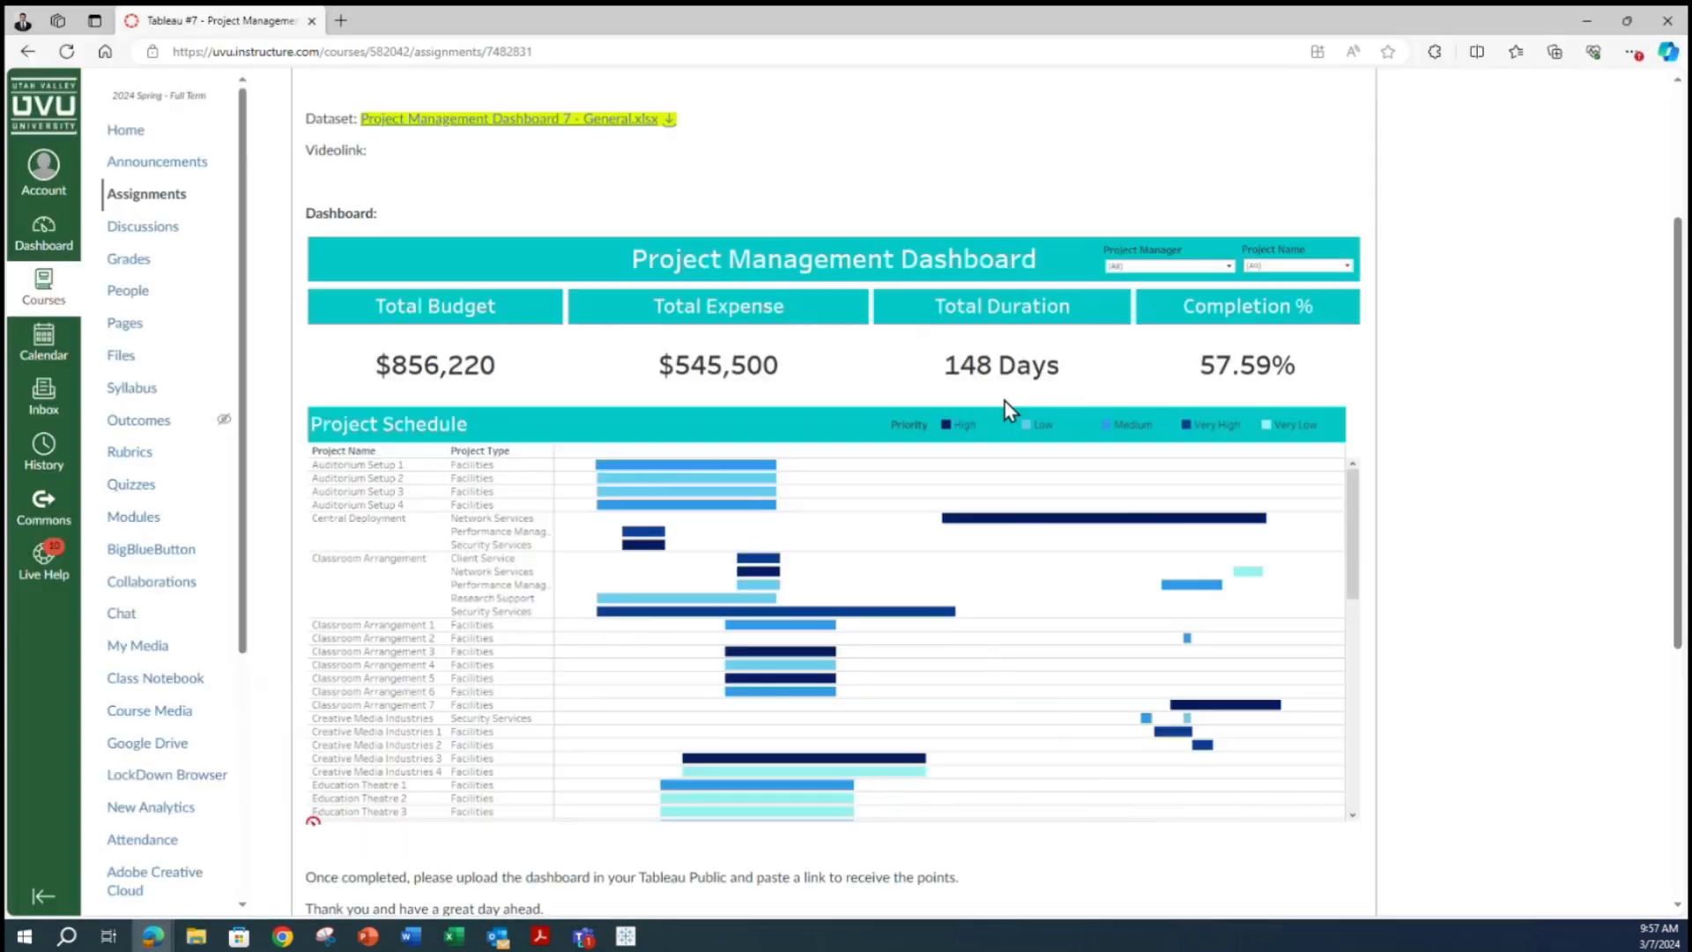
{"action": "left_click", "coordinate": [1586, 22]}
Rename the Total Expense worksheet as KPI 2 and compare it with the KPI 1 worksheet.
{"action": "double_click", "coordinate": [219, 886]}
{"action": "left_click_drag", "start_coordinate": [208, 882], "coordinate": [238, 882]}
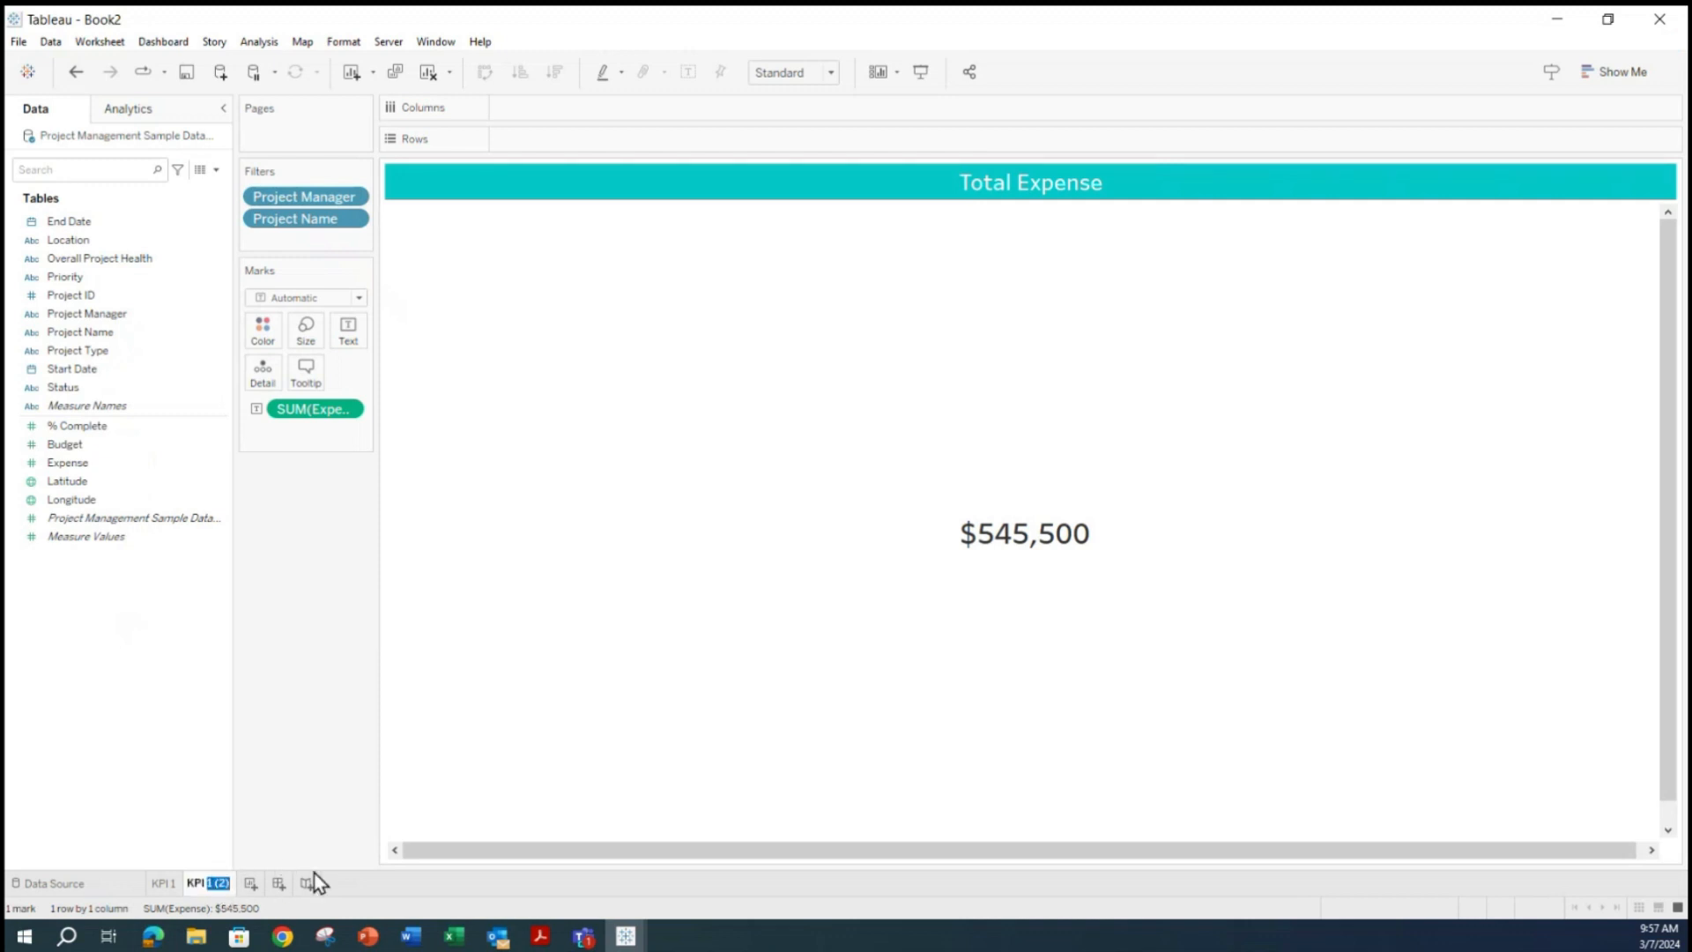
{"action": "type", "text": "2"}
{"action": "left_click", "coordinate": [351, 592]}
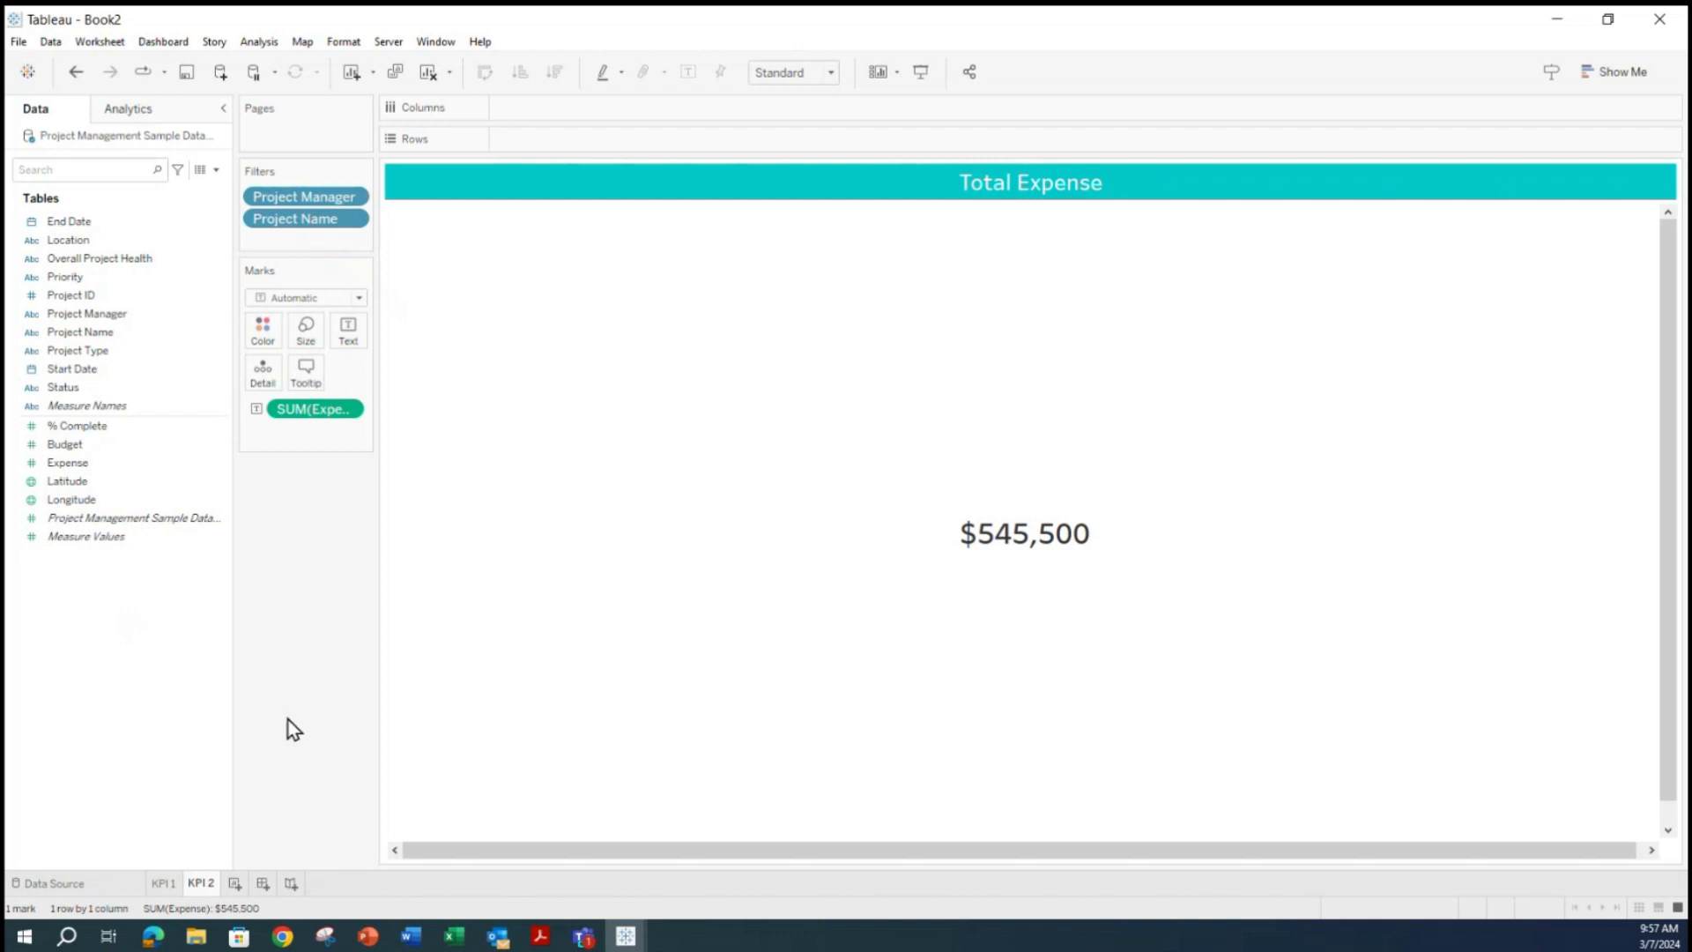
{"action": "left_click", "coordinate": [167, 883]}
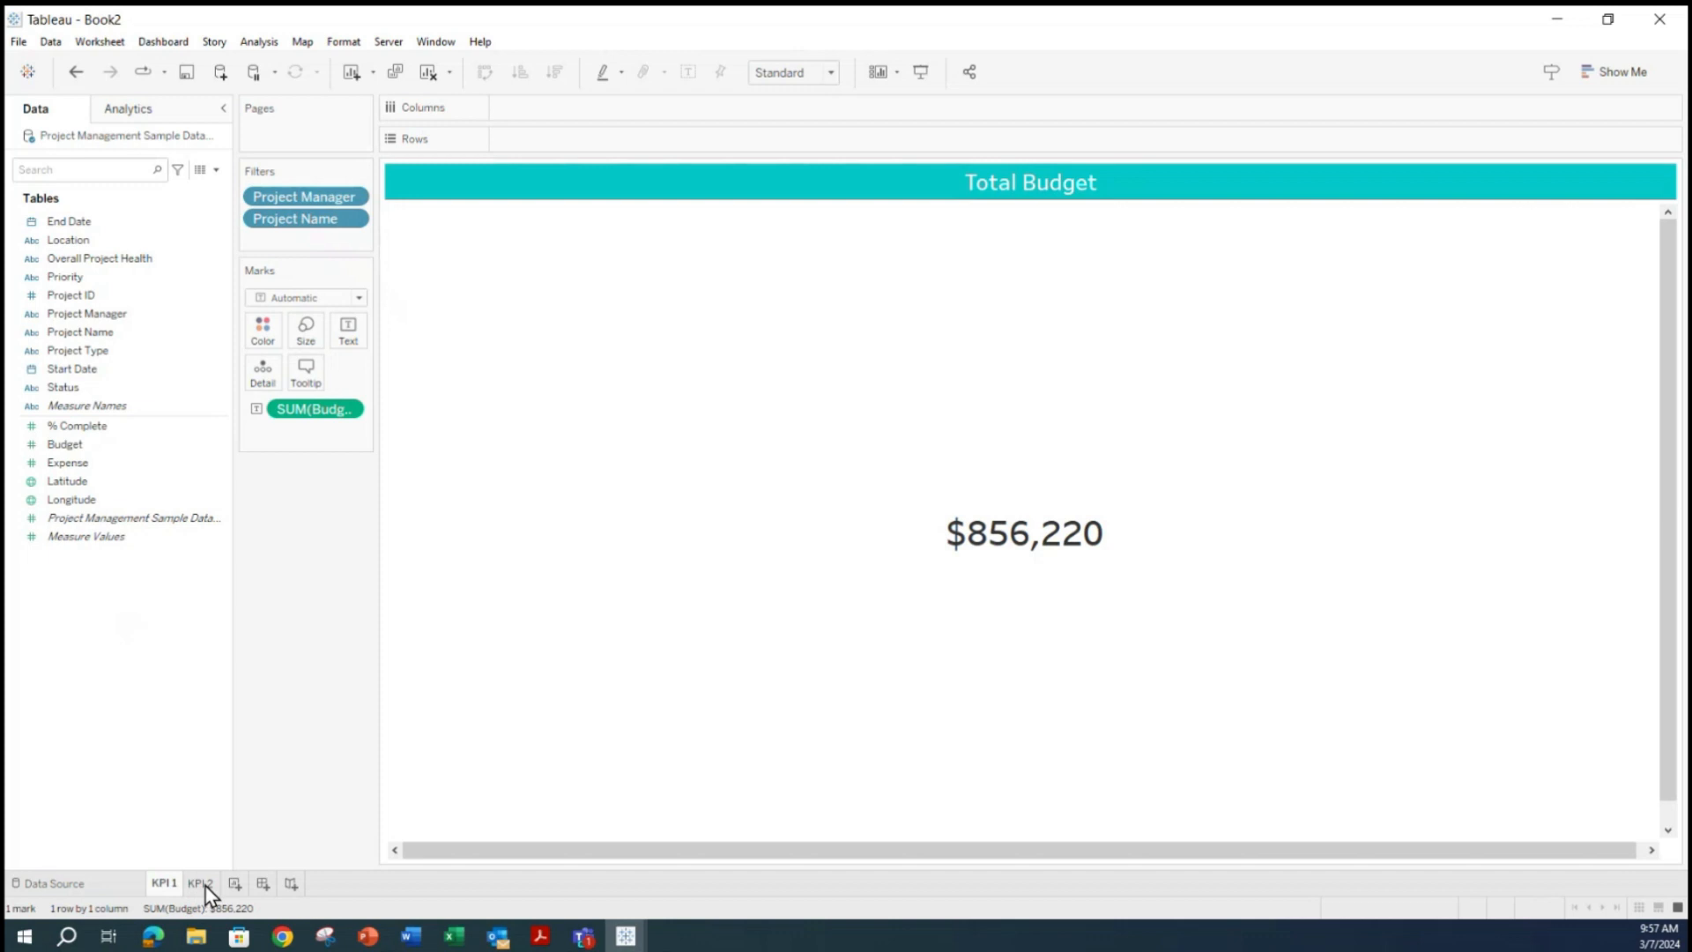
{"action": "left_click", "coordinate": [202, 884]}
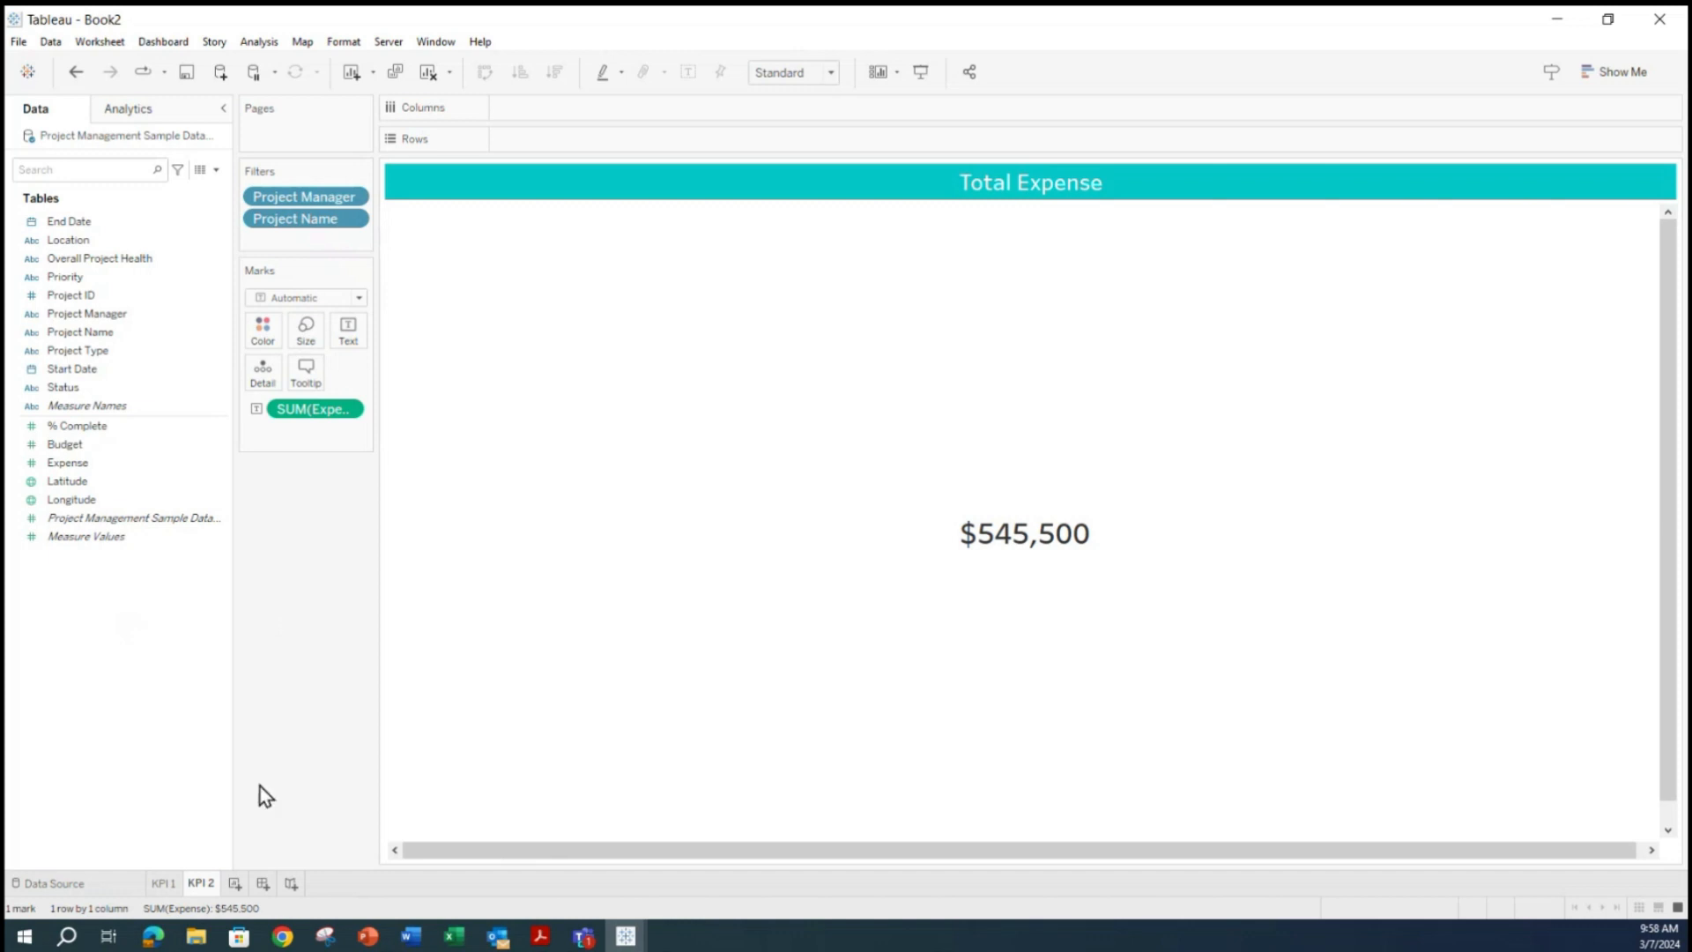
Duplicate the KPI 2 worksheet and rename the copy as KPI 3.
{"action": "right_click", "coordinate": [203, 892]}
{"action": "left_click", "coordinate": [295, 487]}
{"action": "right_click", "coordinate": [200, 884]}
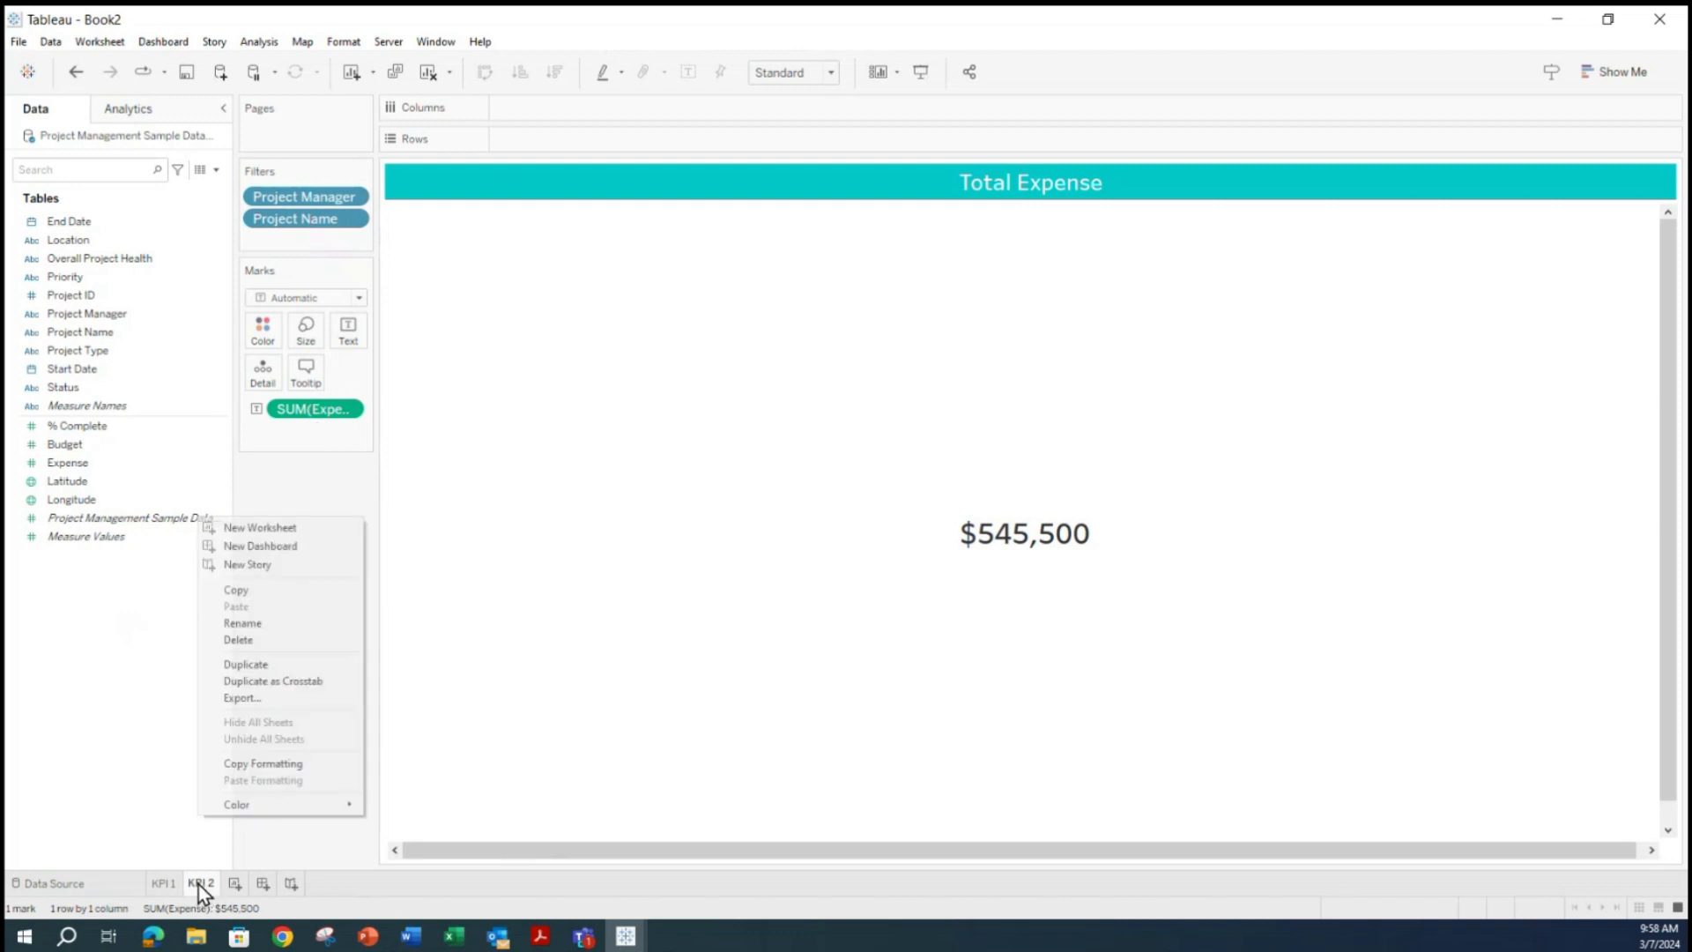
{"action": "left_click", "coordinate": [255, 665]}
{"action": "double_click", "coordinate": [259, 883]}
{"action": "left_click_drag", "start_coordinate": [264, 883], "coordinate": [244, 883]}
{"action": "type", "text": "3"}
{"action": "key", "text": "Return"}
Check the third KPI's name in the browser's reference dashboard and change the KPI 3 title to "Total Duration".
{"action": "double_click", "coordinate": [1037, 185]}
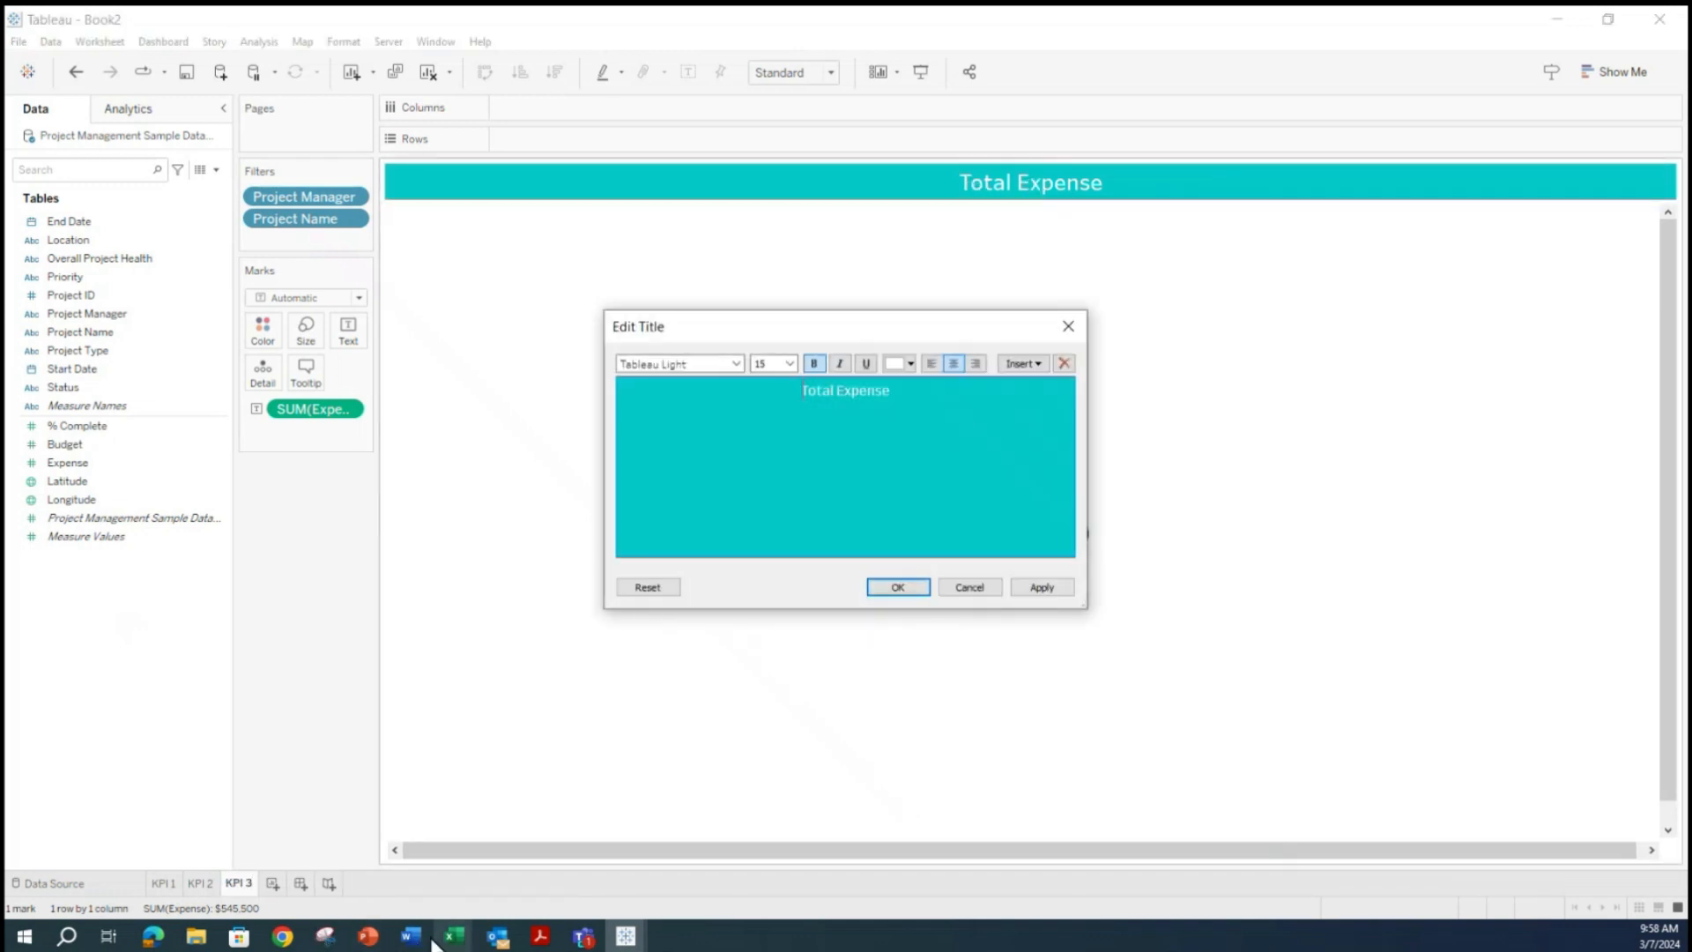
{"action": "mouse_move", "coordinate": [153, 936]}
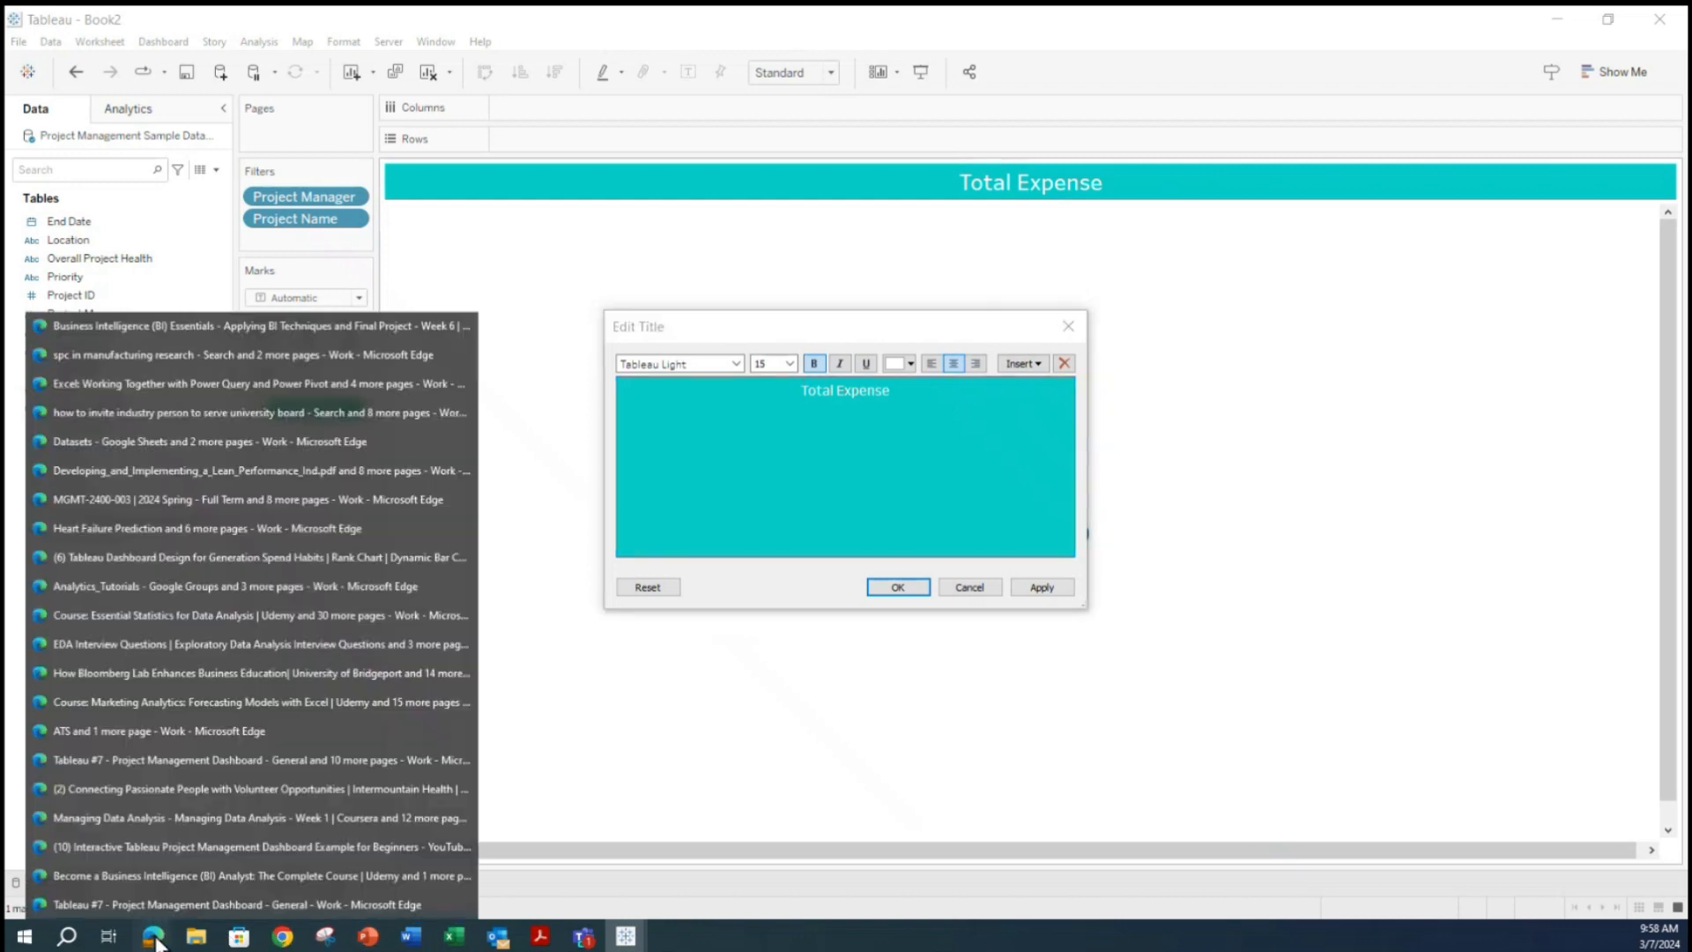
{"action": "left_click", "coordinate": [237, 903]}
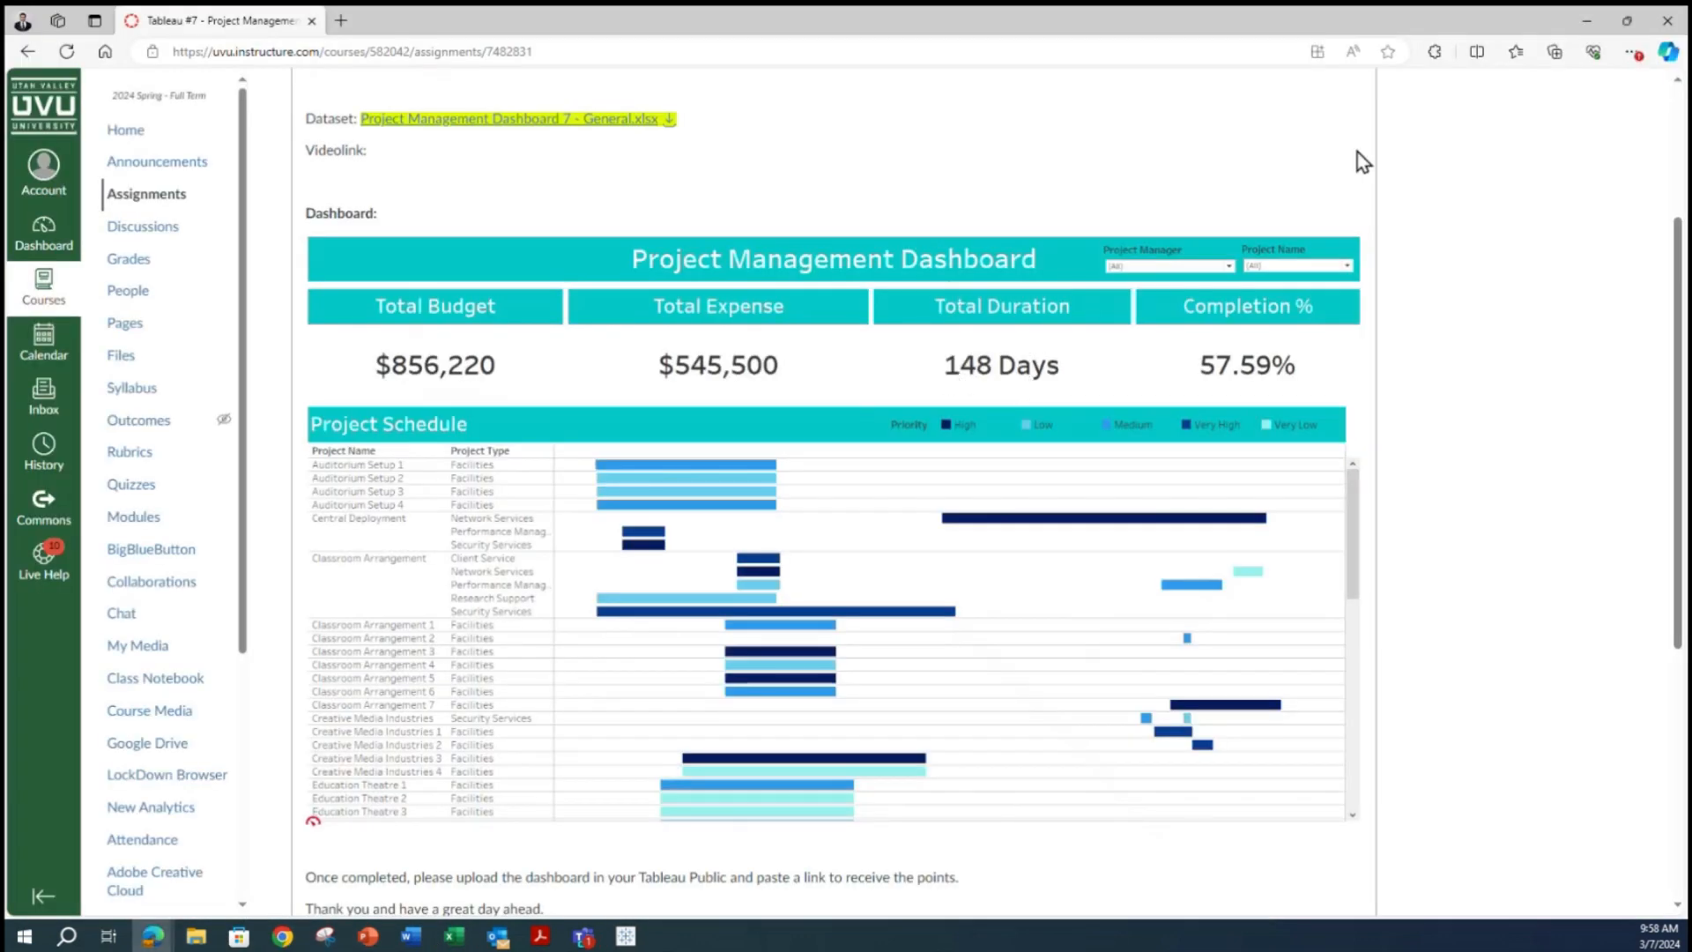
{"action": "left_click", "coordinate": [1586, 20]}
{"action": "left_click_drag", "start_coordinate": [891, 391], "coordinate": [835, 391]}
{"action": "type", "text": "Duration"}
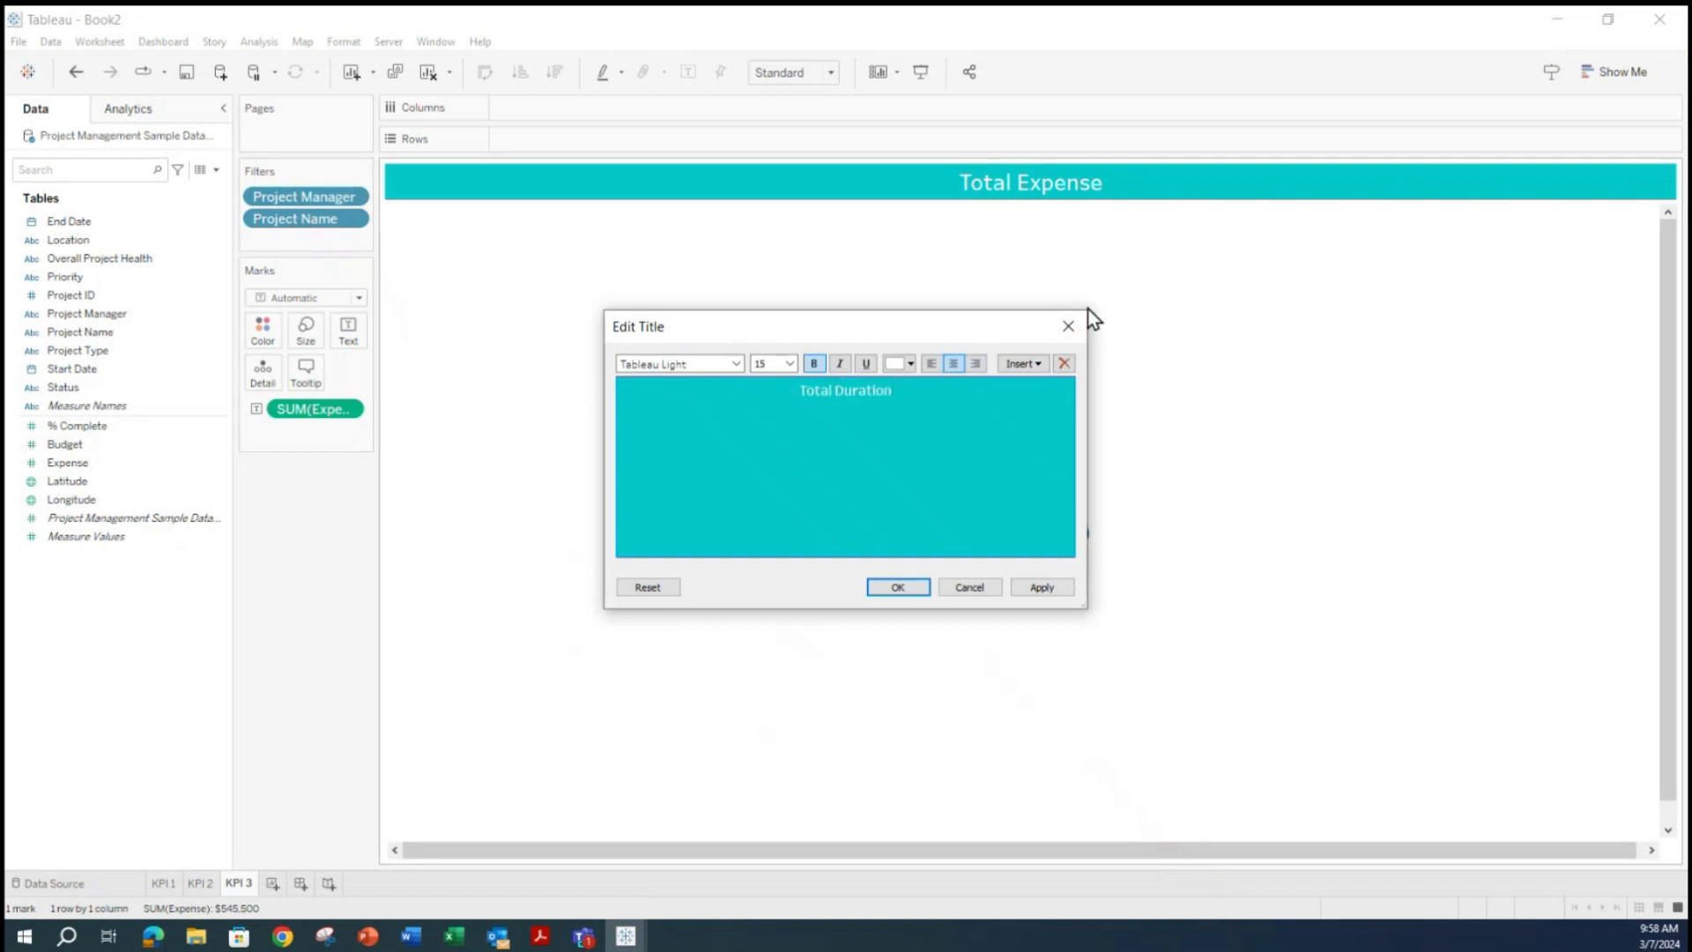
{"action": "left_click", "coordinate": [1042, 586]}
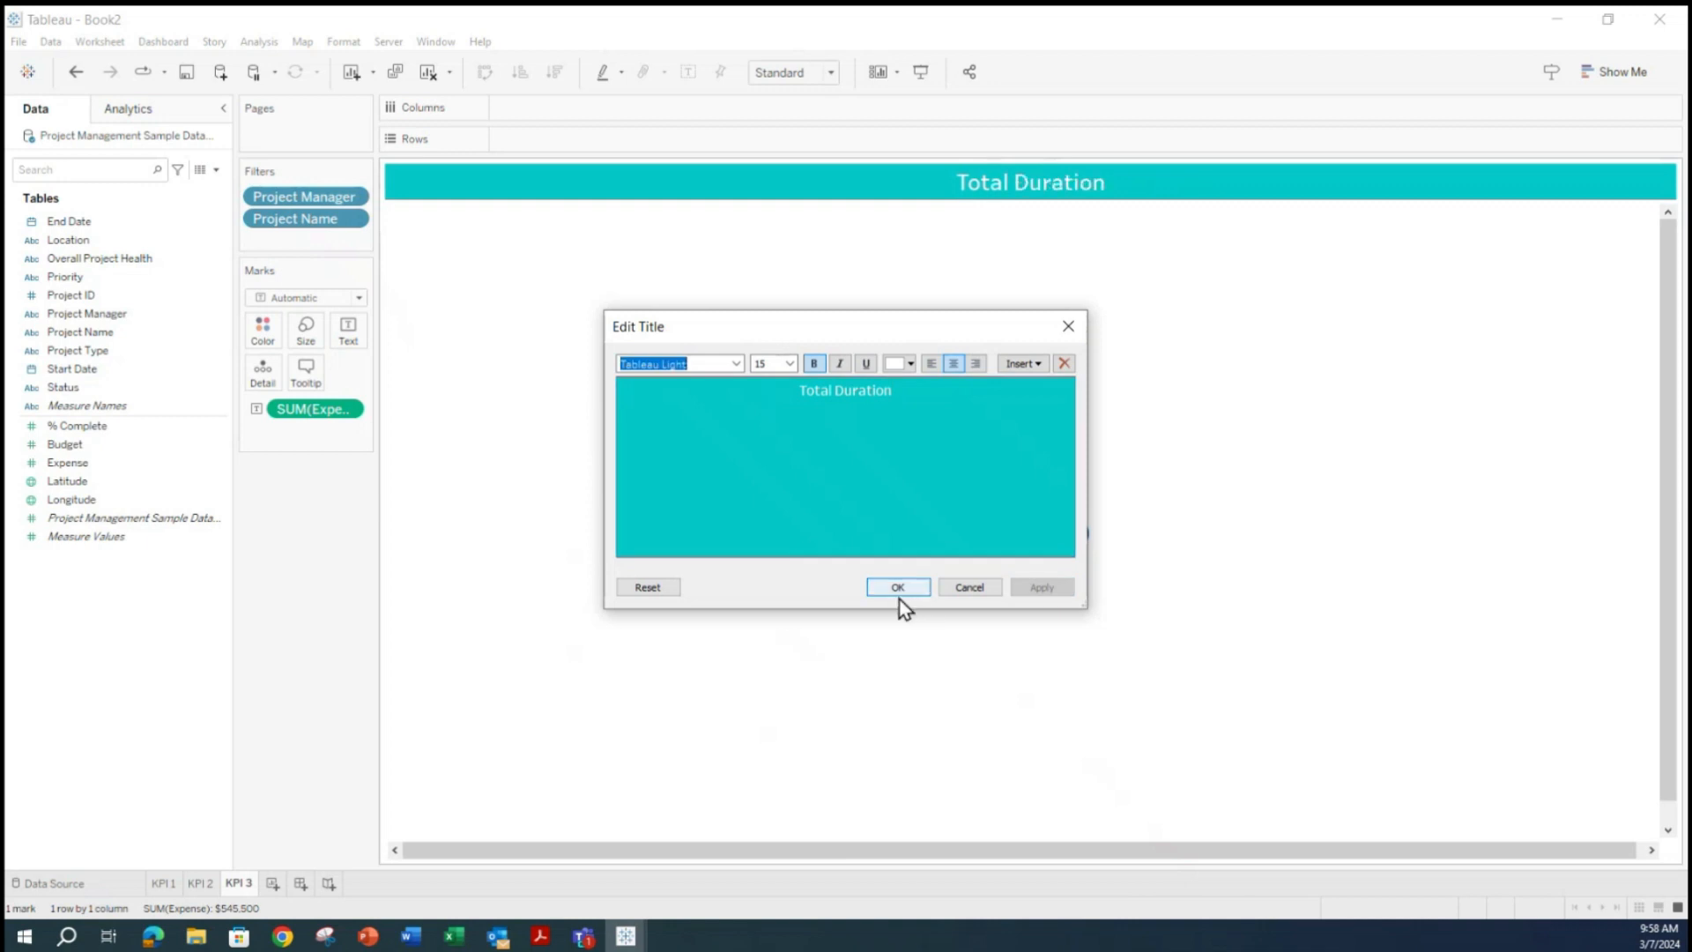
{"action": "left_click", "coordinate": [898, 590]}
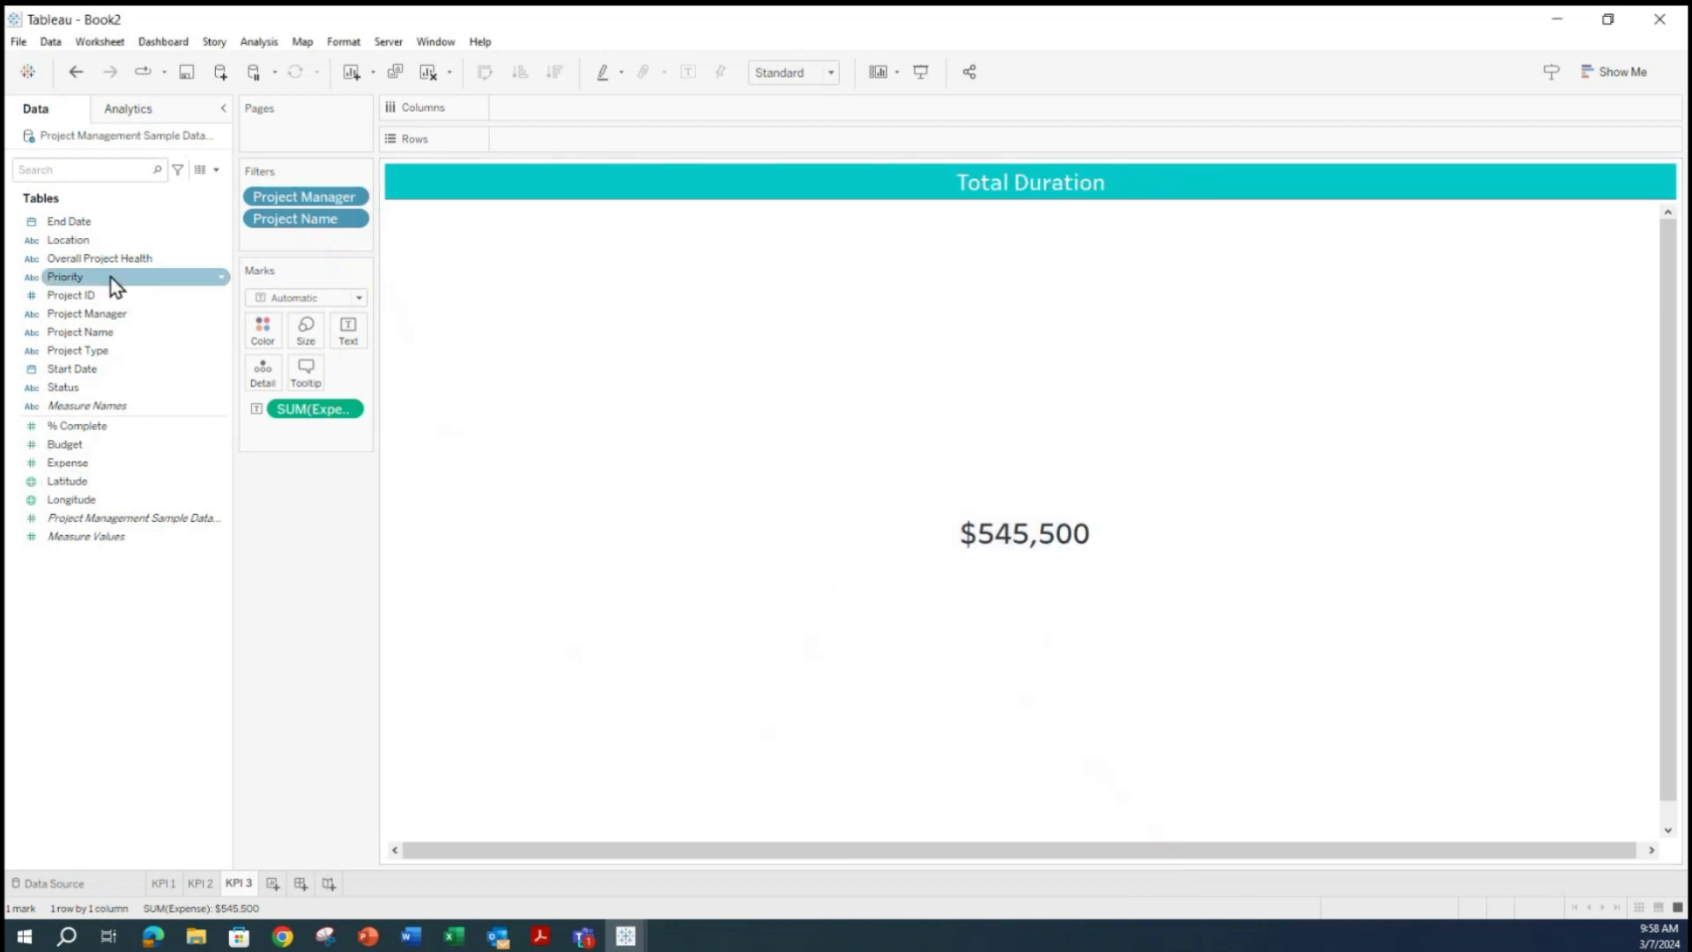
Review the project table's columns in the data source and return to the KPI 3 worksheet.
{"action": "left_click", "coordinate": [76, 880]}
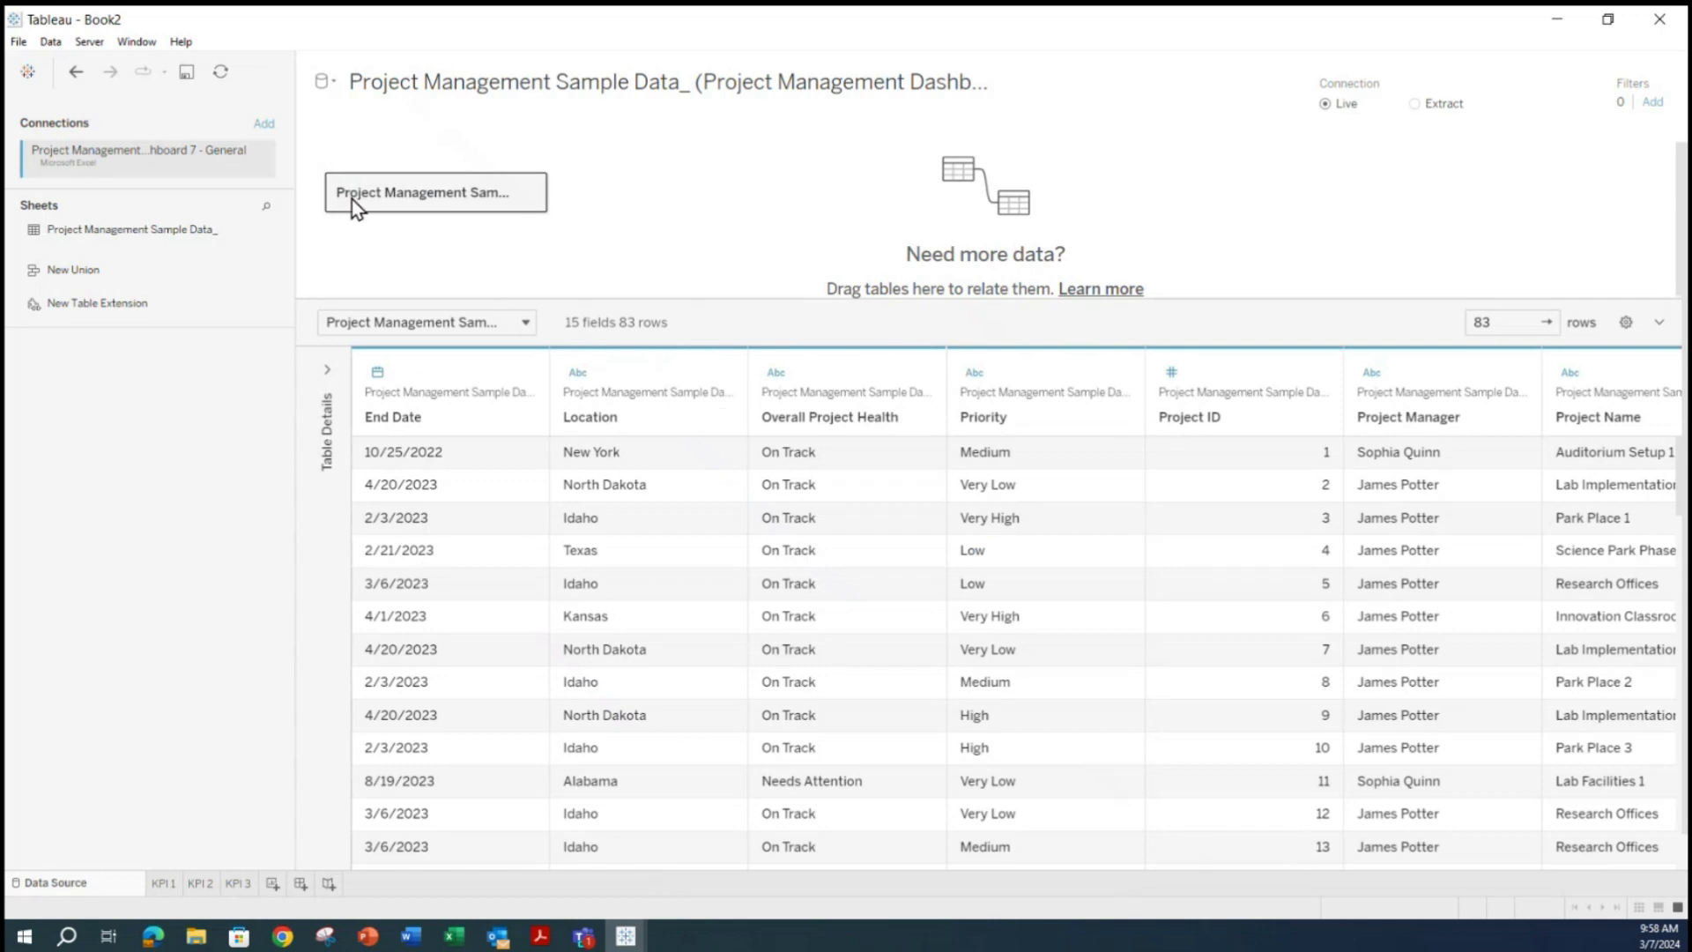
{"action": "left_click", "coordinate": [247, 884]}
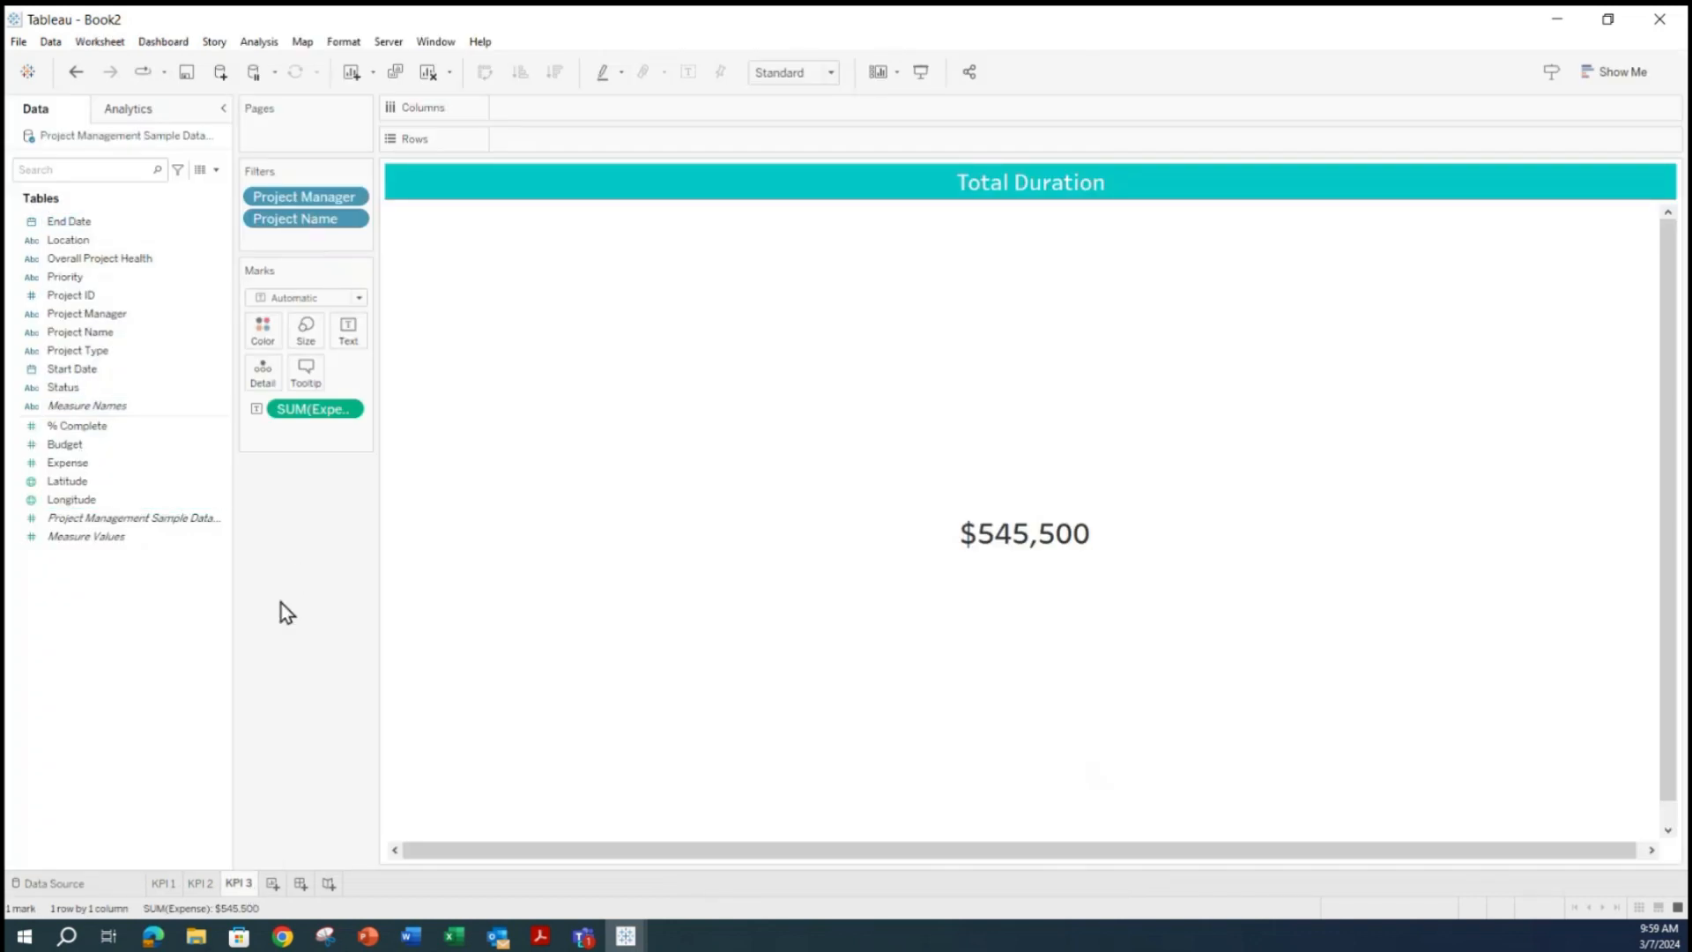
Start a new calculated field and name it Duration.
{"action": "left_click", "coordinate": [216, 170]}
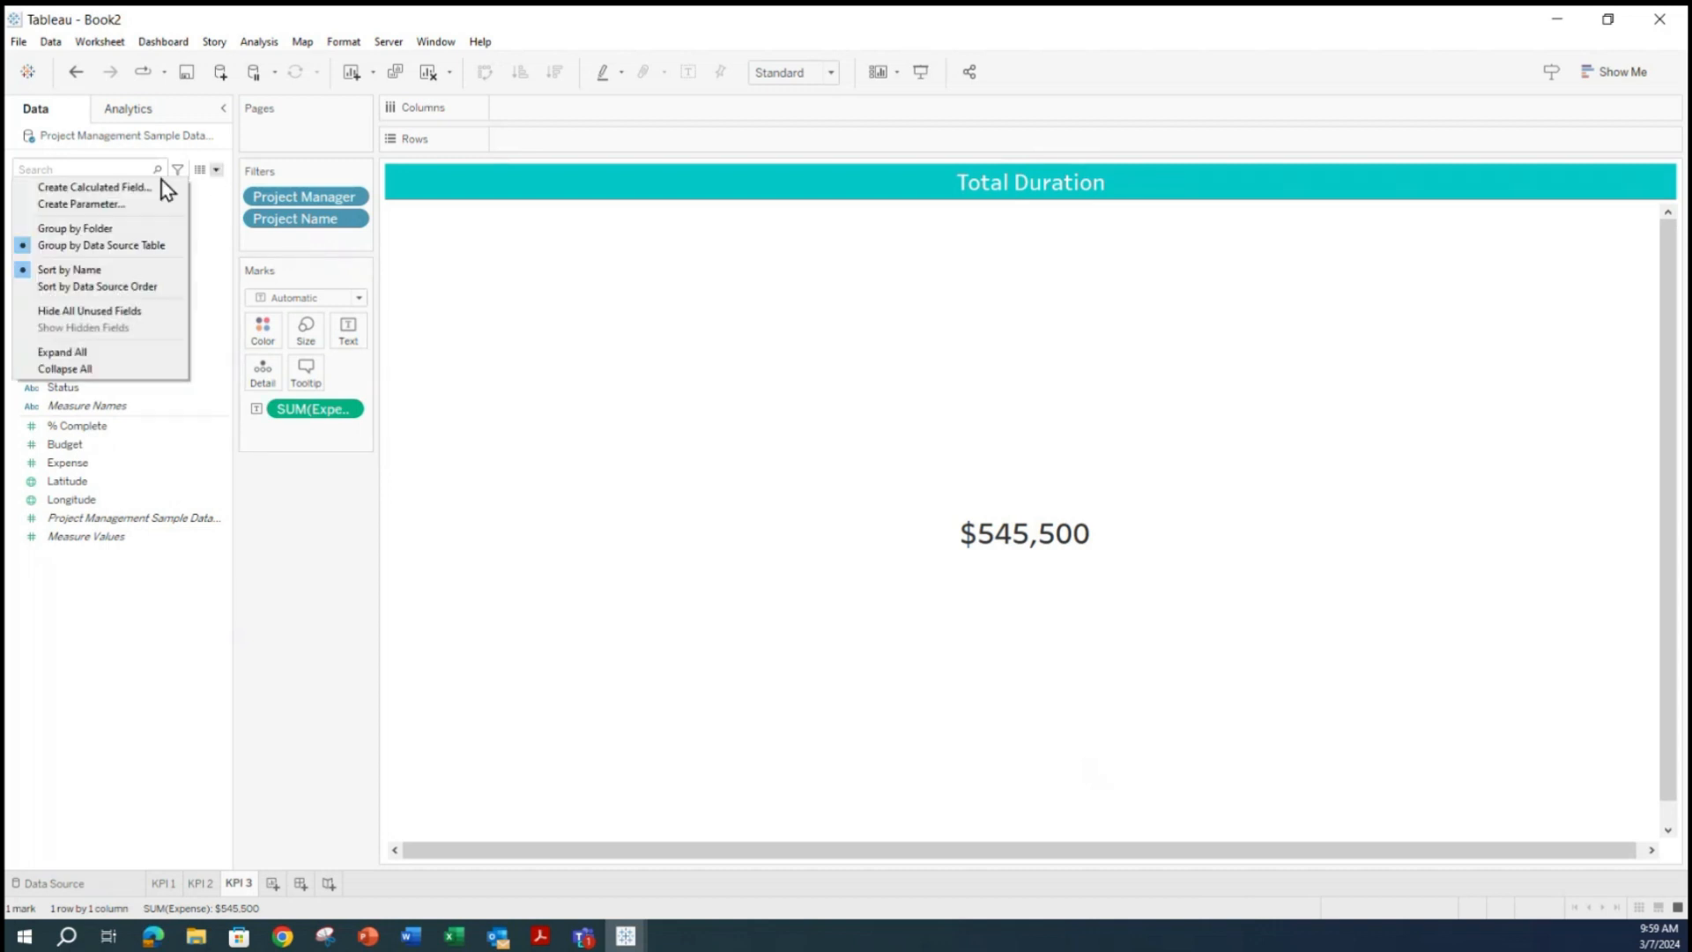
{"action": "left_click", "coordinate": [102, 188]}
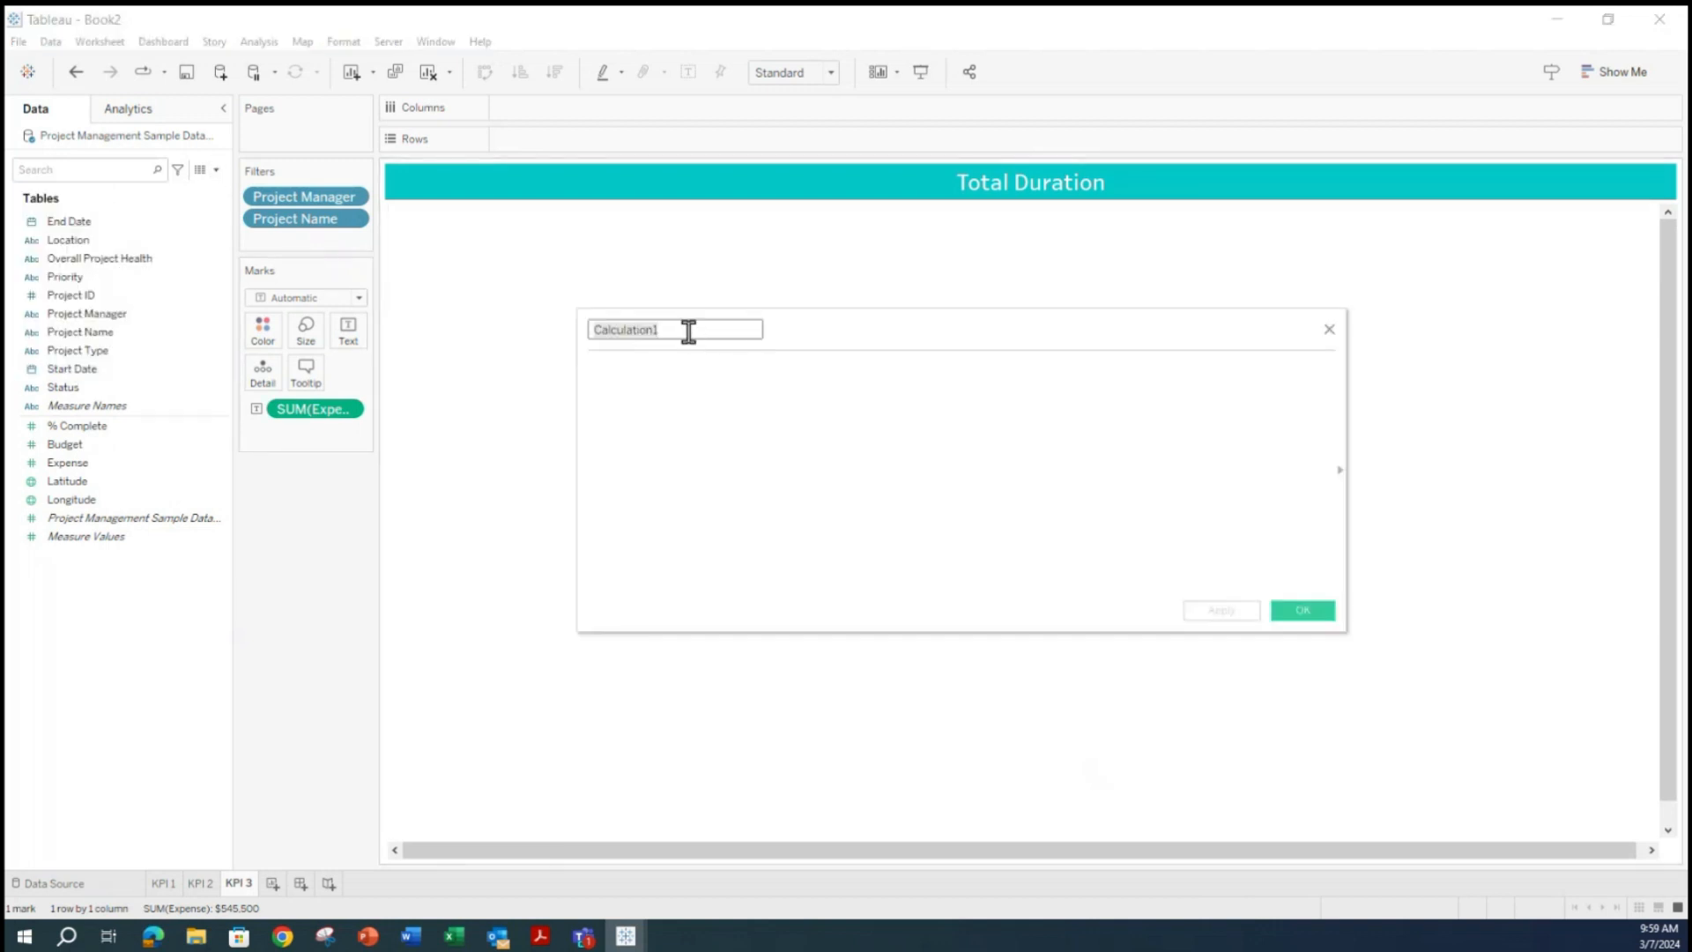
{"action": "type", "text": "T"}
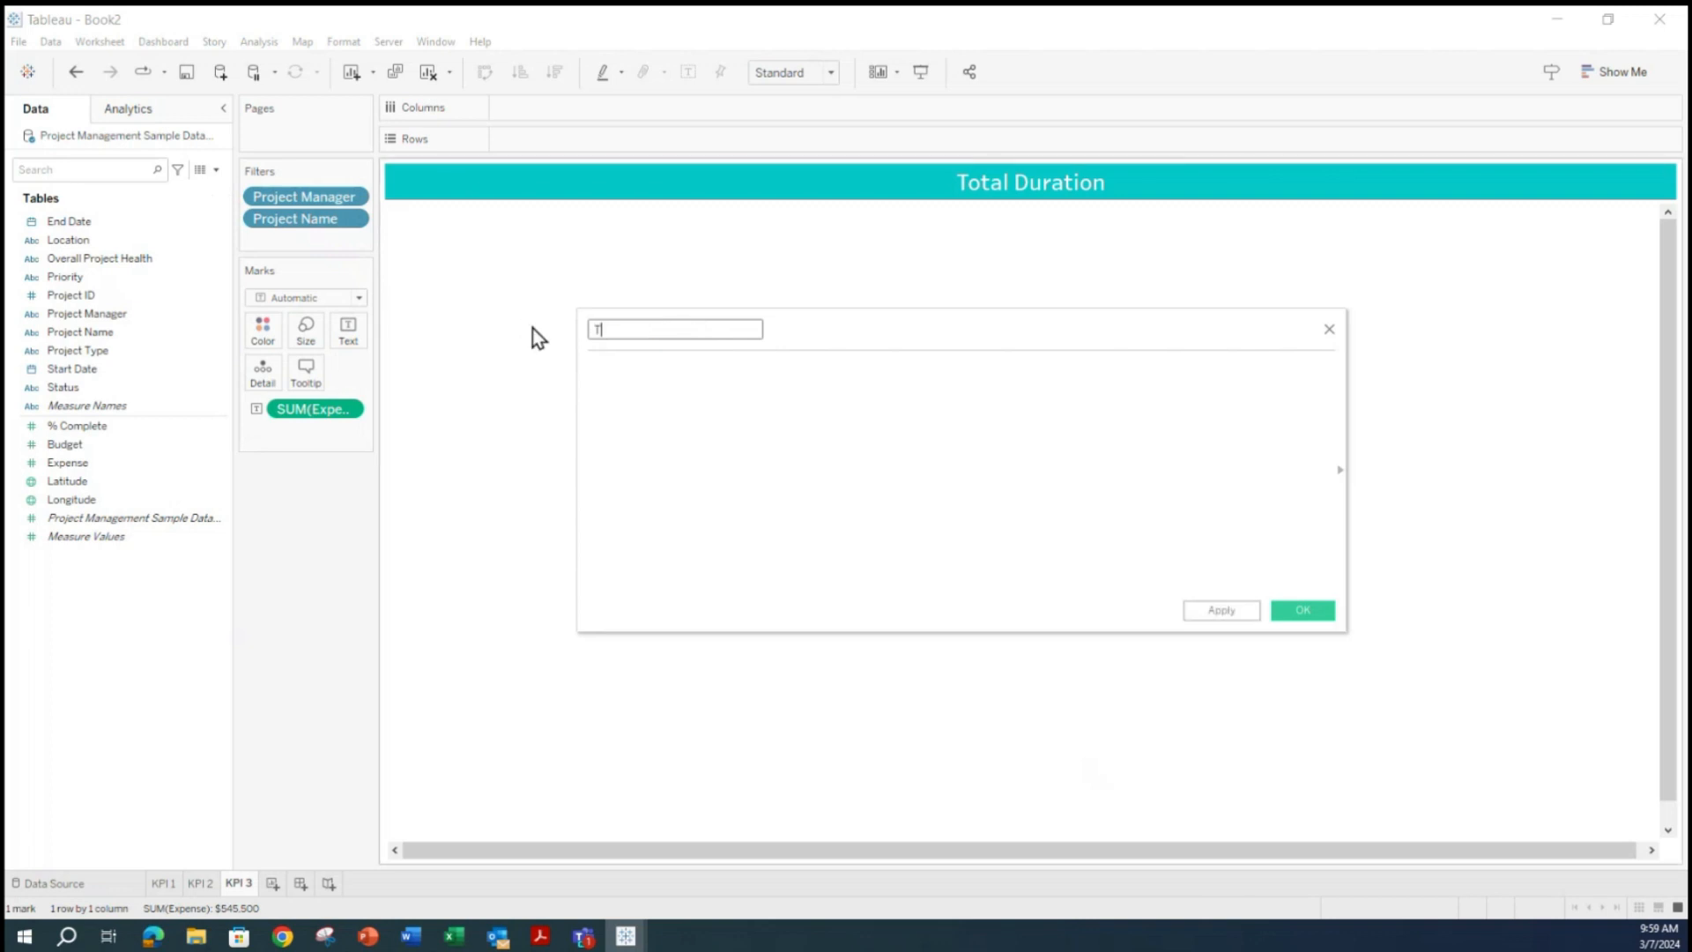
{"action": "type", "text": "otal Duration"}
{"action": "key", "text": "ctrl+Left"}
{"action": "key", "text": "BackSpace"}
{"action": "key", "text": "BackSpace"}
{"action": "key", "text": "BackSpace"}
{"action": "key", "text": "BackSpace"}
{"action": "key", "text": "BackSpace"}
{"action": "key", "text": "BackSpace"}
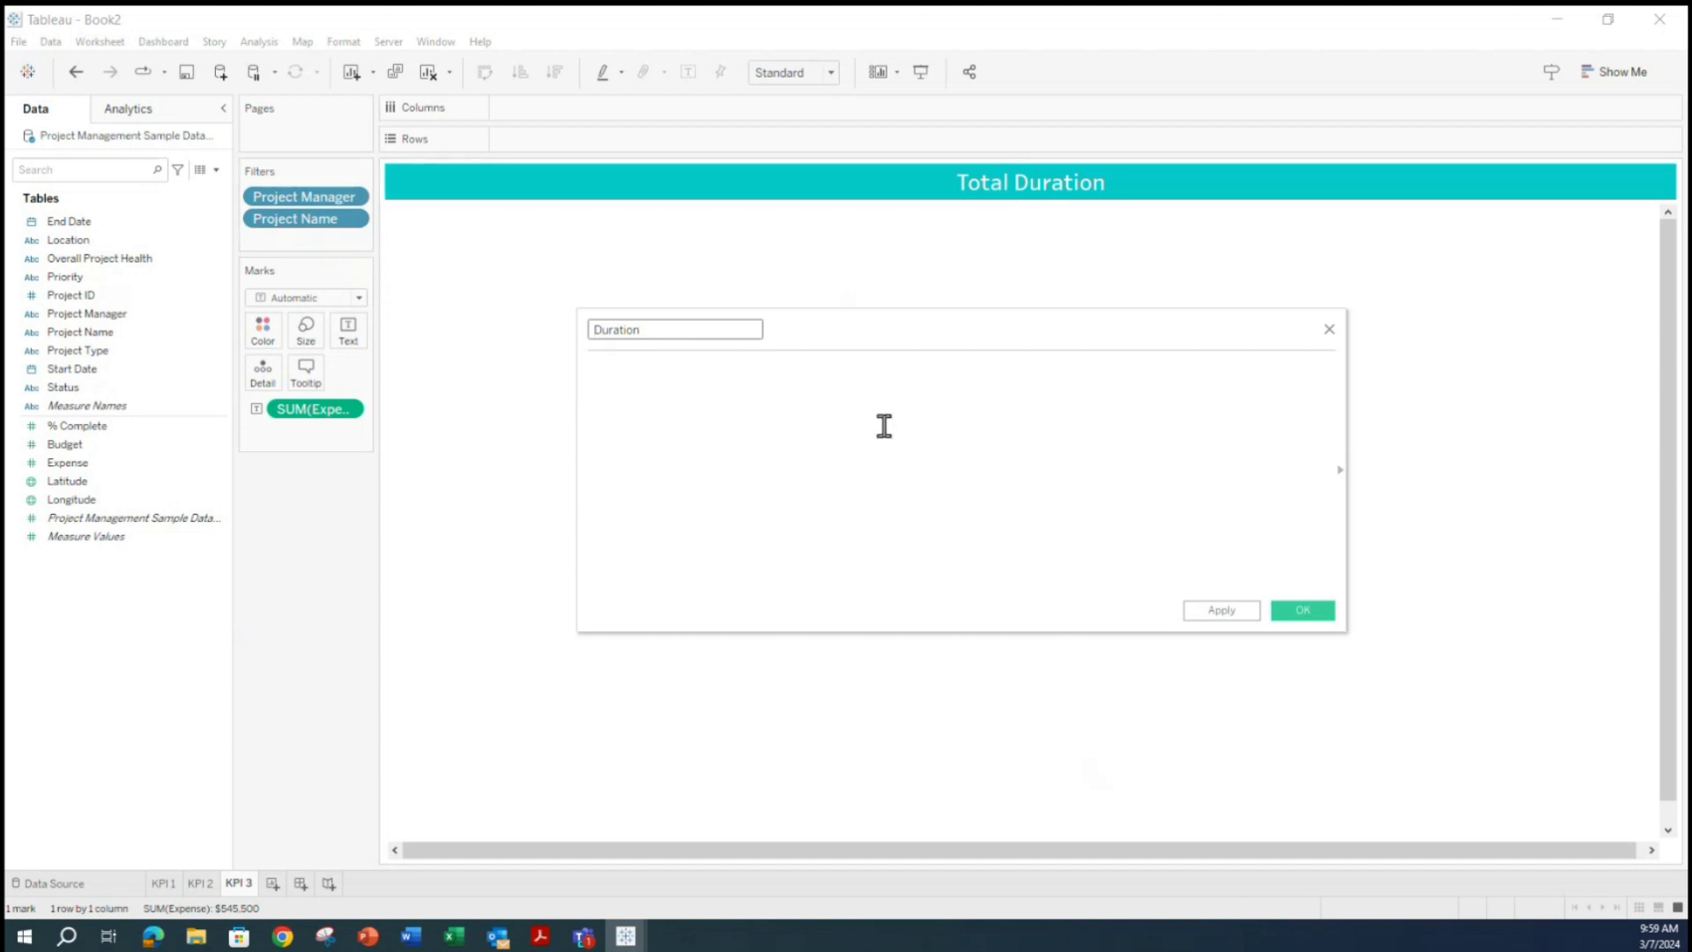
Try to define Duration as End Date minus Start Date, and delete the incomplete calculated field.
{"action": "left_click", "coordinate": [683, 370]}
{"action": "type", "text": "nd"}
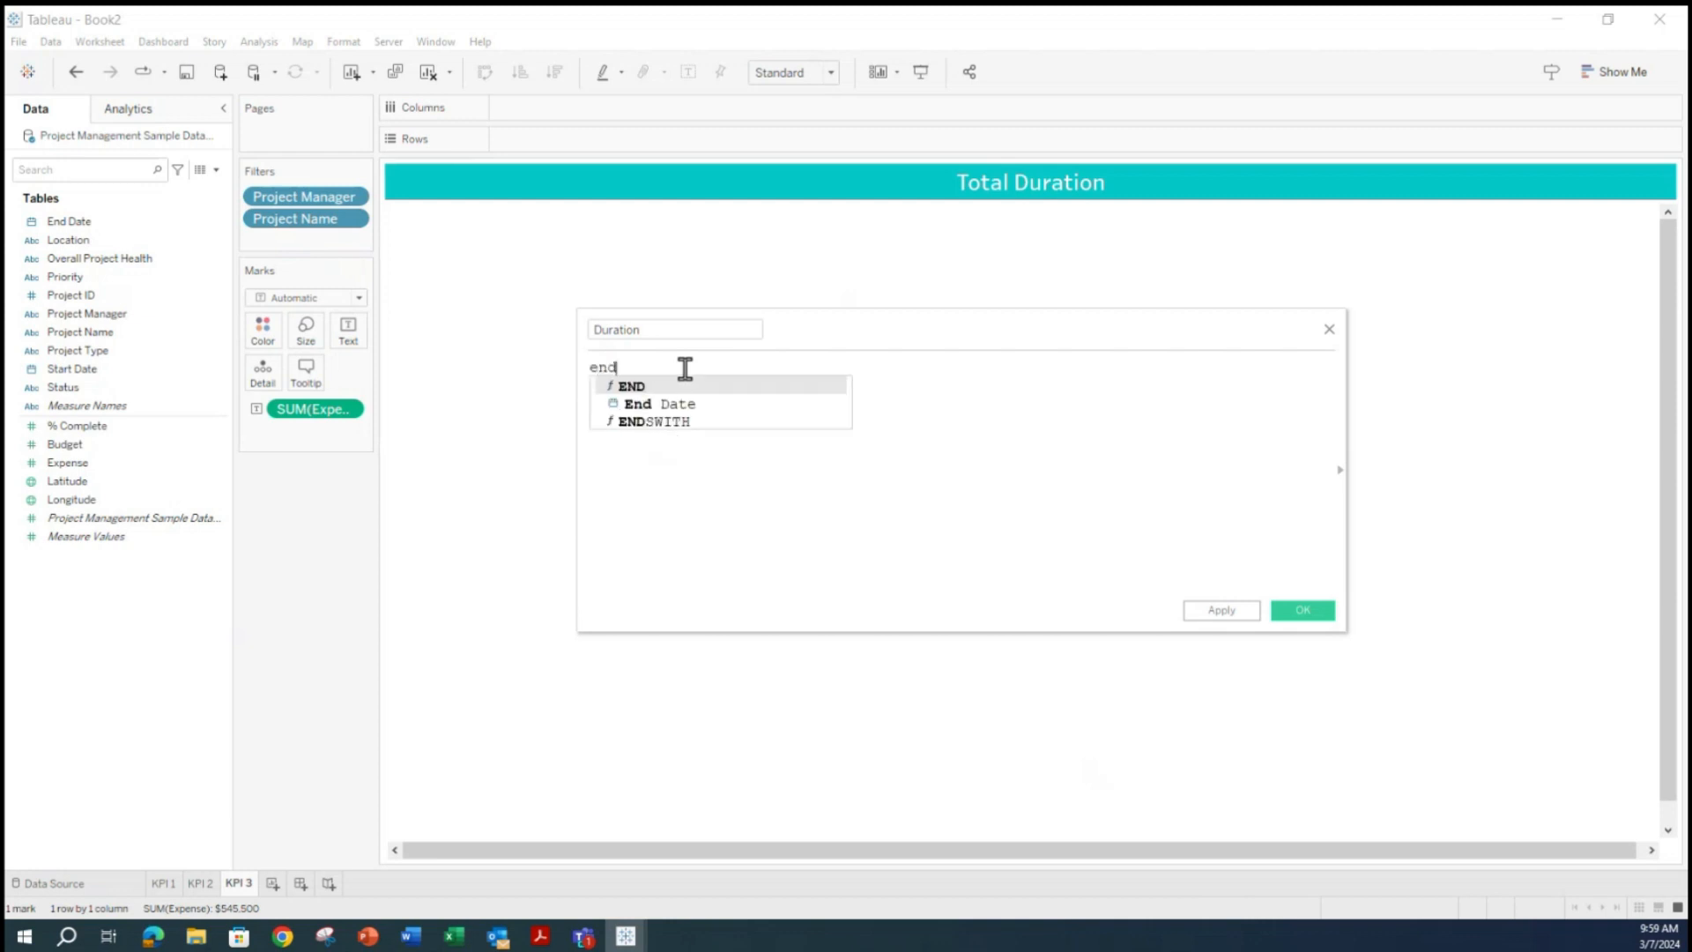
{"action": "double_click", "coordinate": [633, 407]}
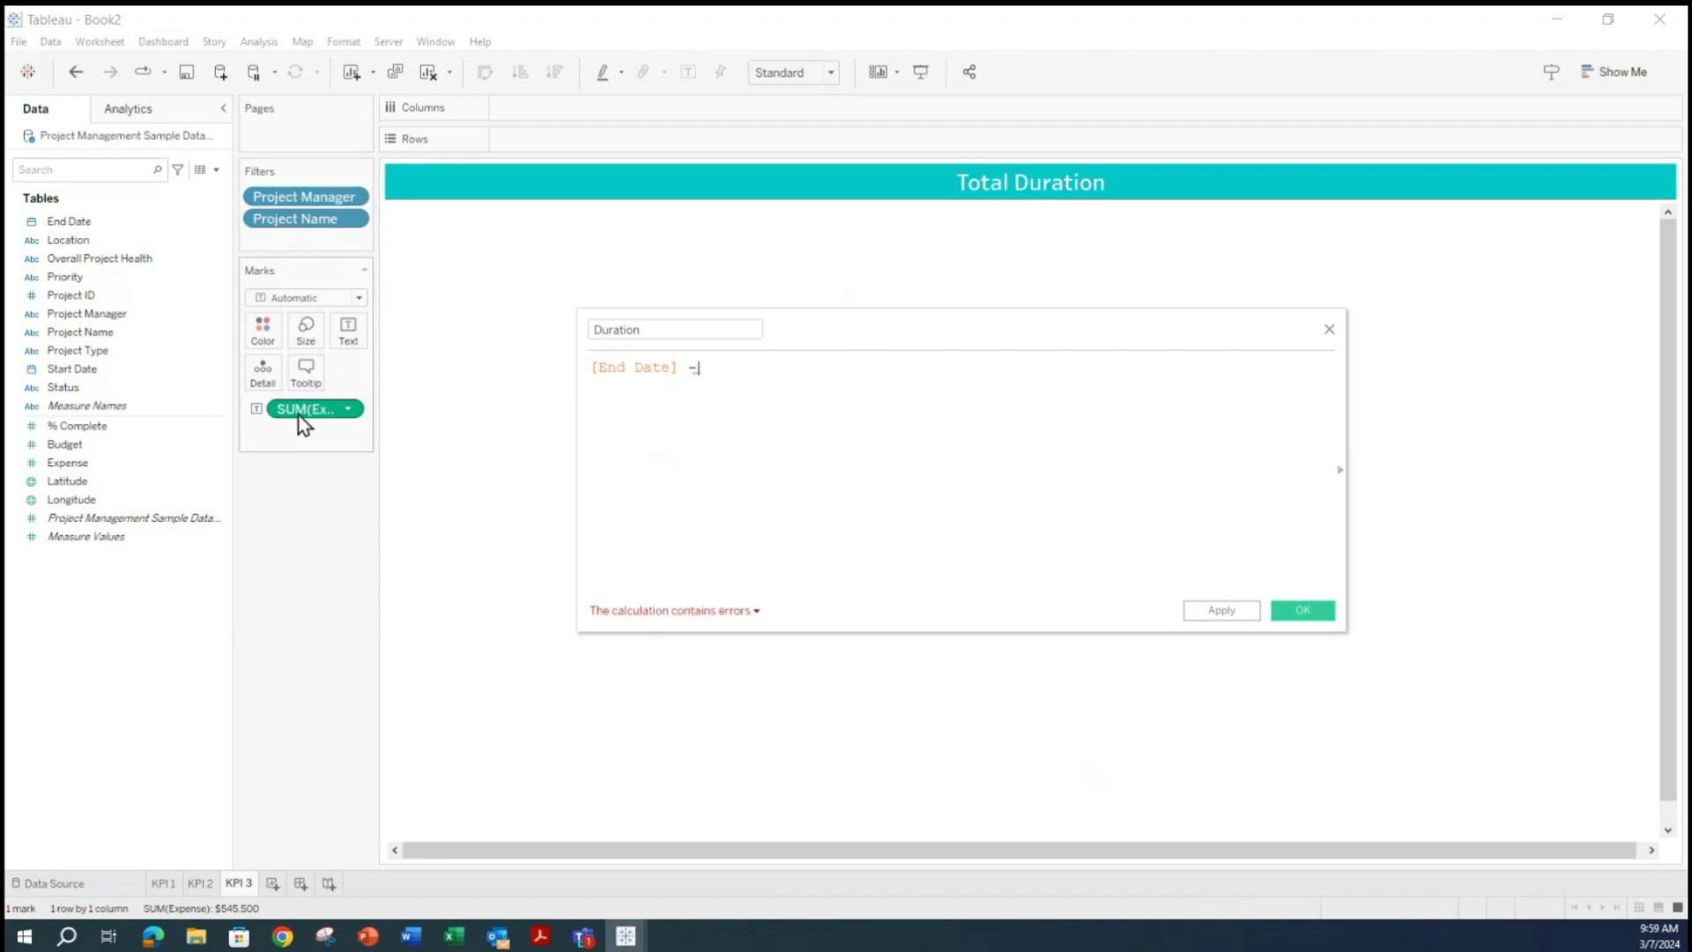
{"action": "double_click", "coordinate": [79, 370]}
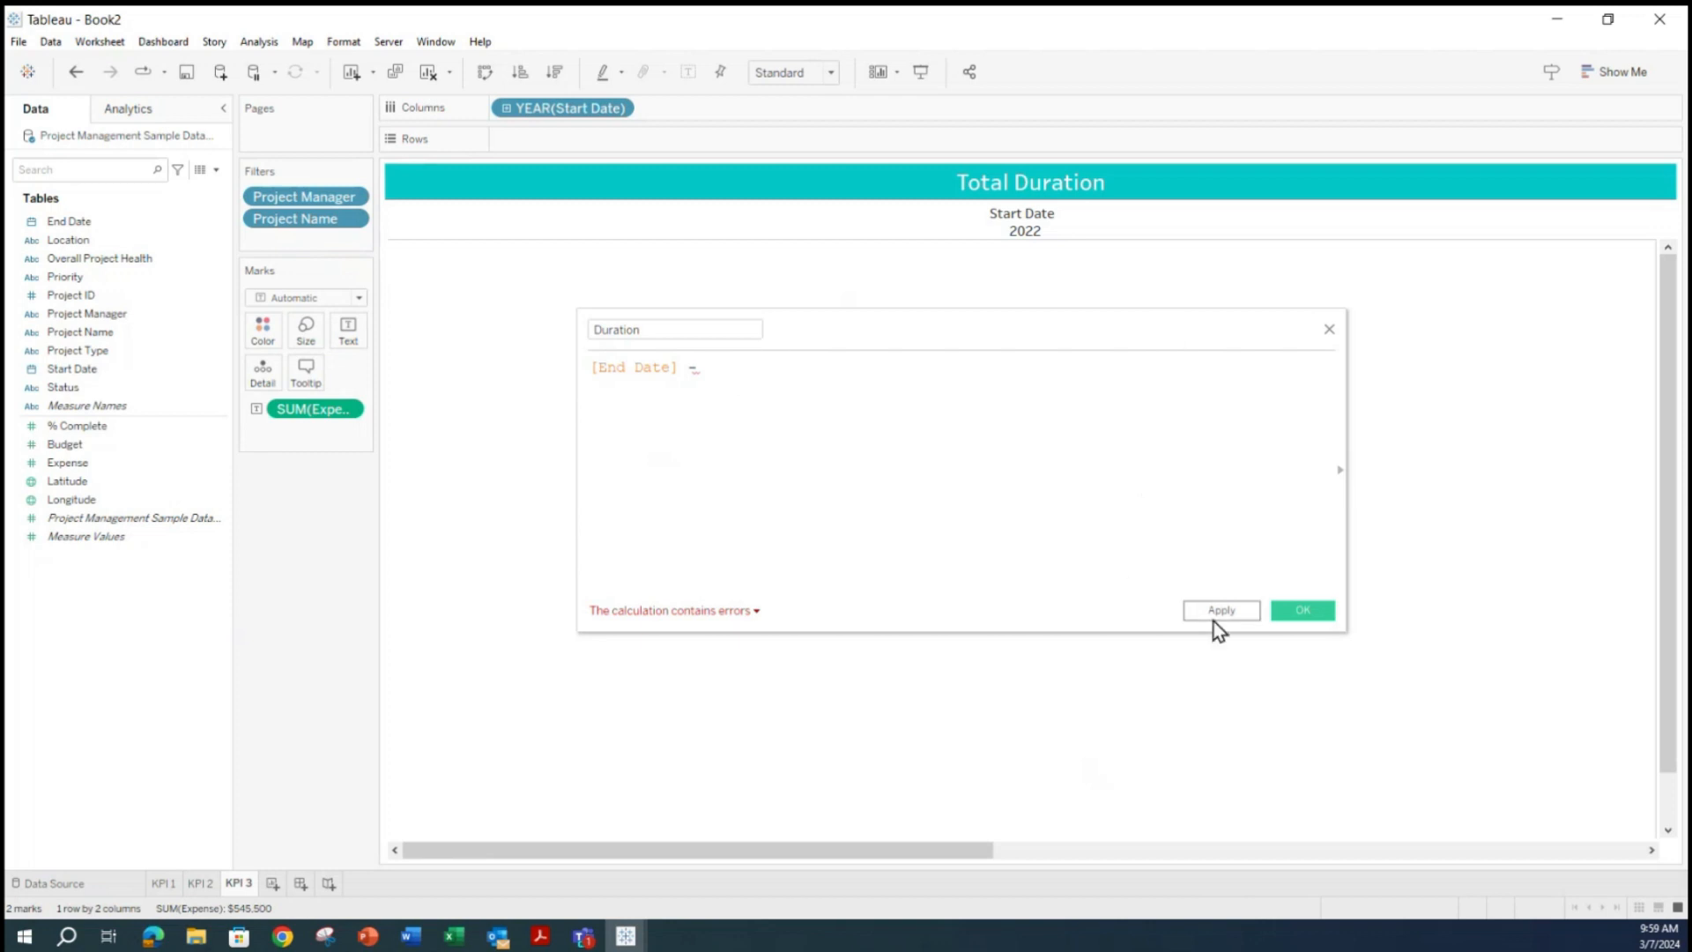
{"action": "left_click", "coordinate": [1302, 611]}
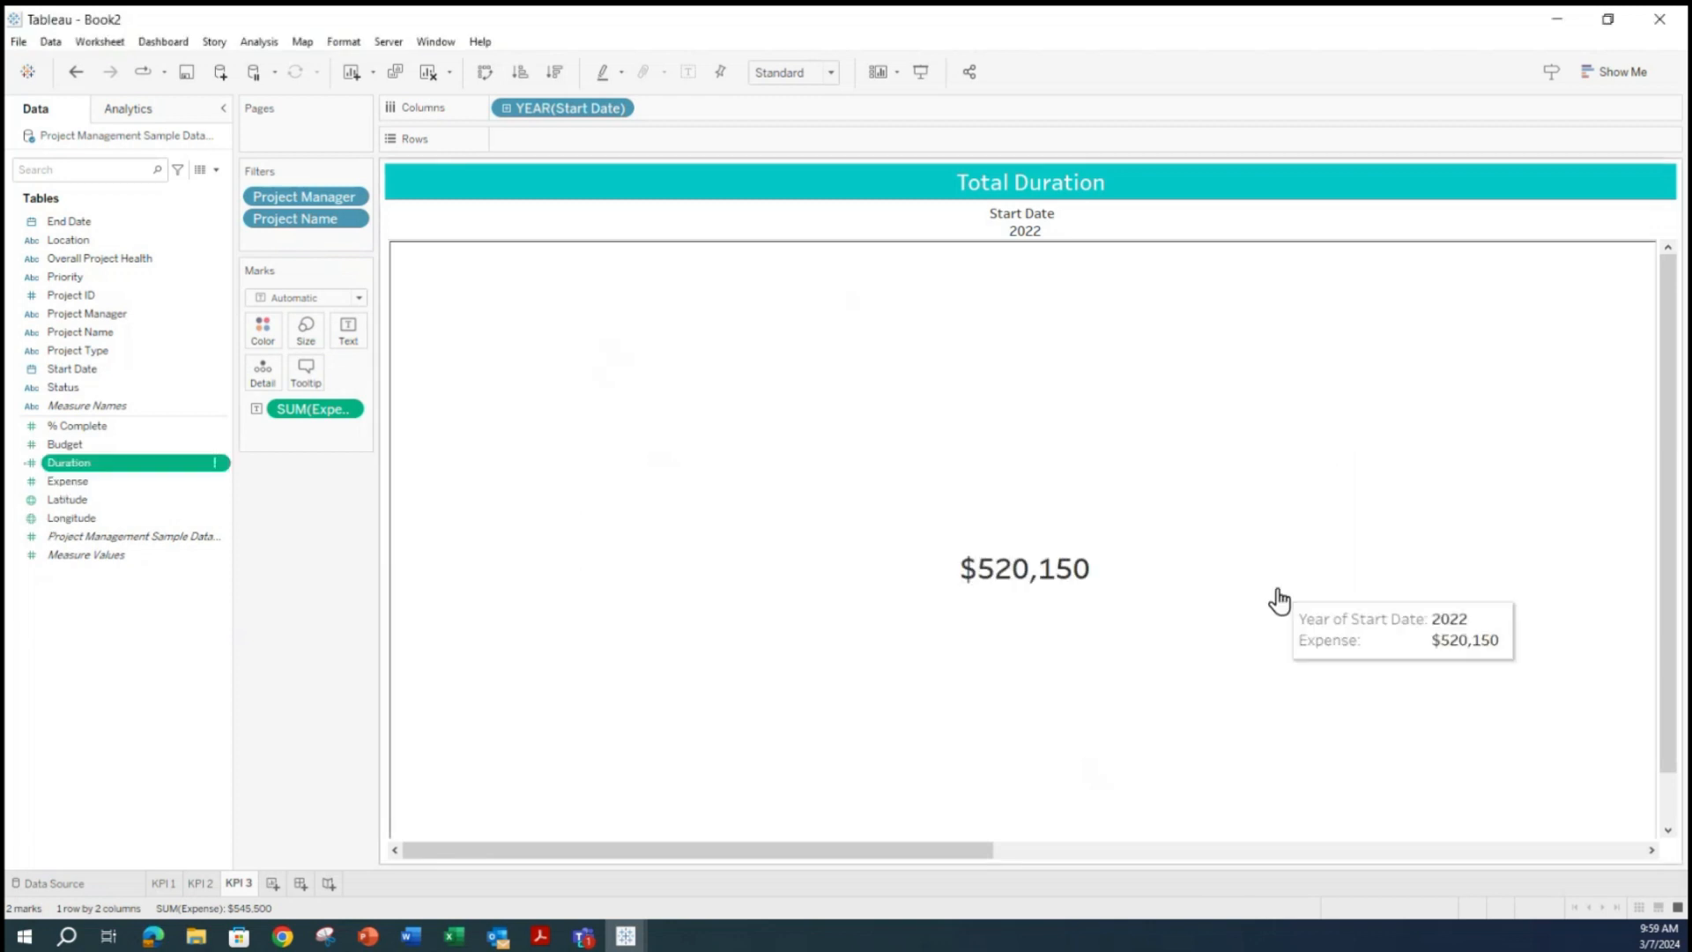
{"action": "right_click", "coordinate": [92, 467]}
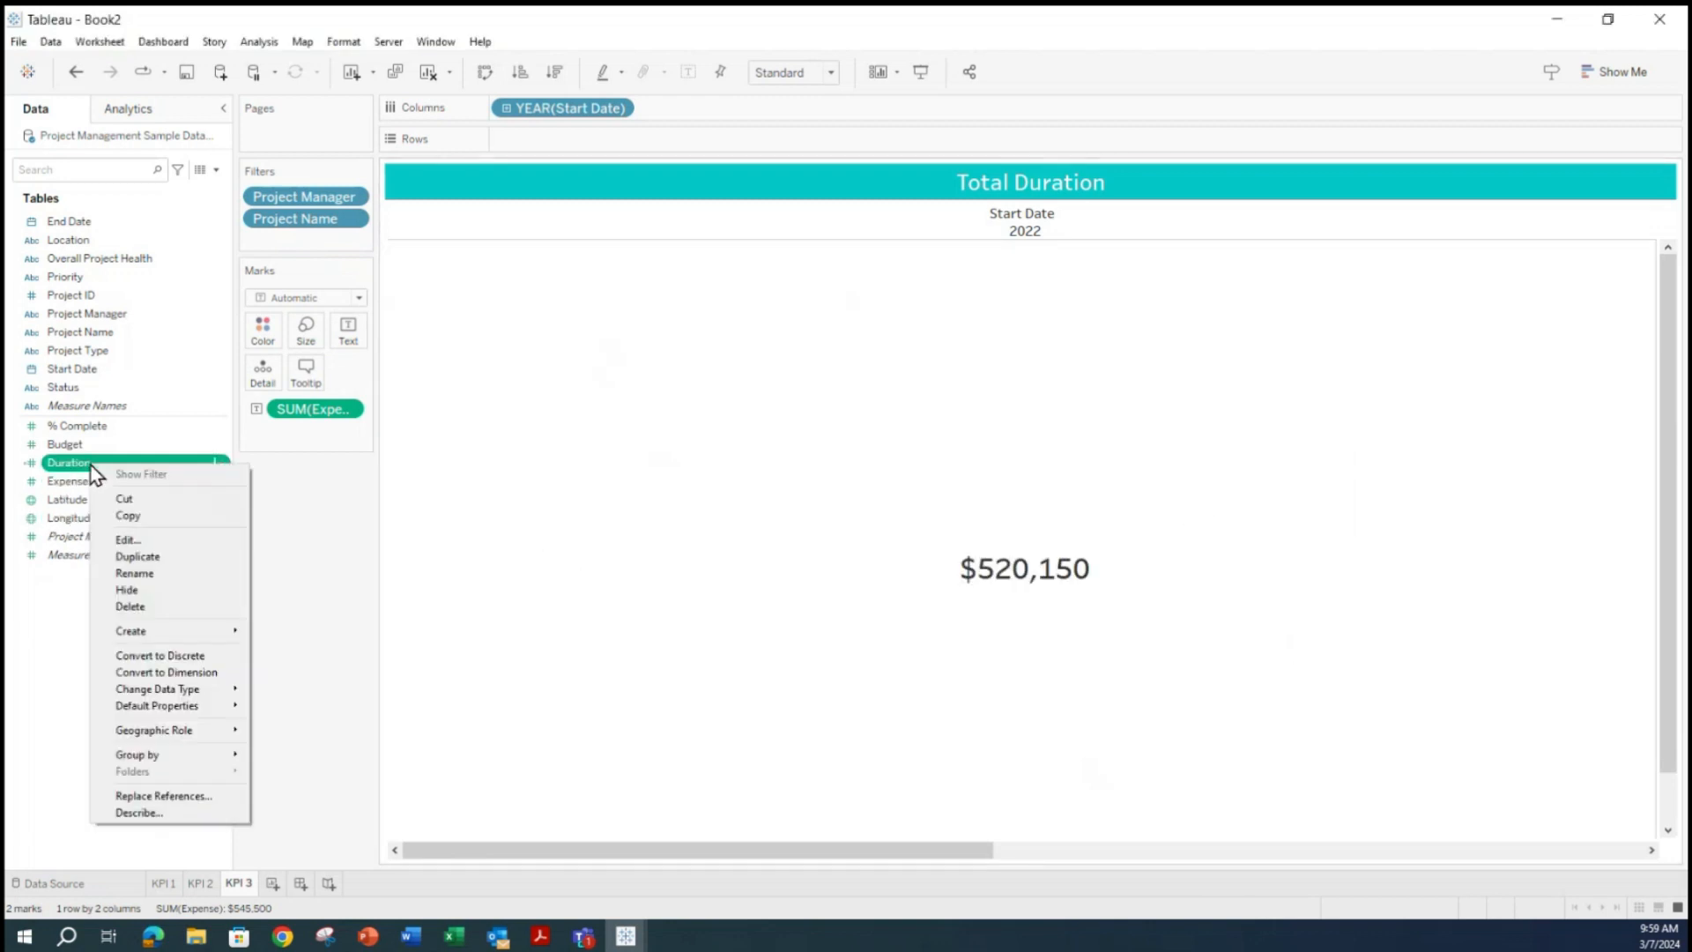
{"action": "left_click", "coordinate": [169, 606]}
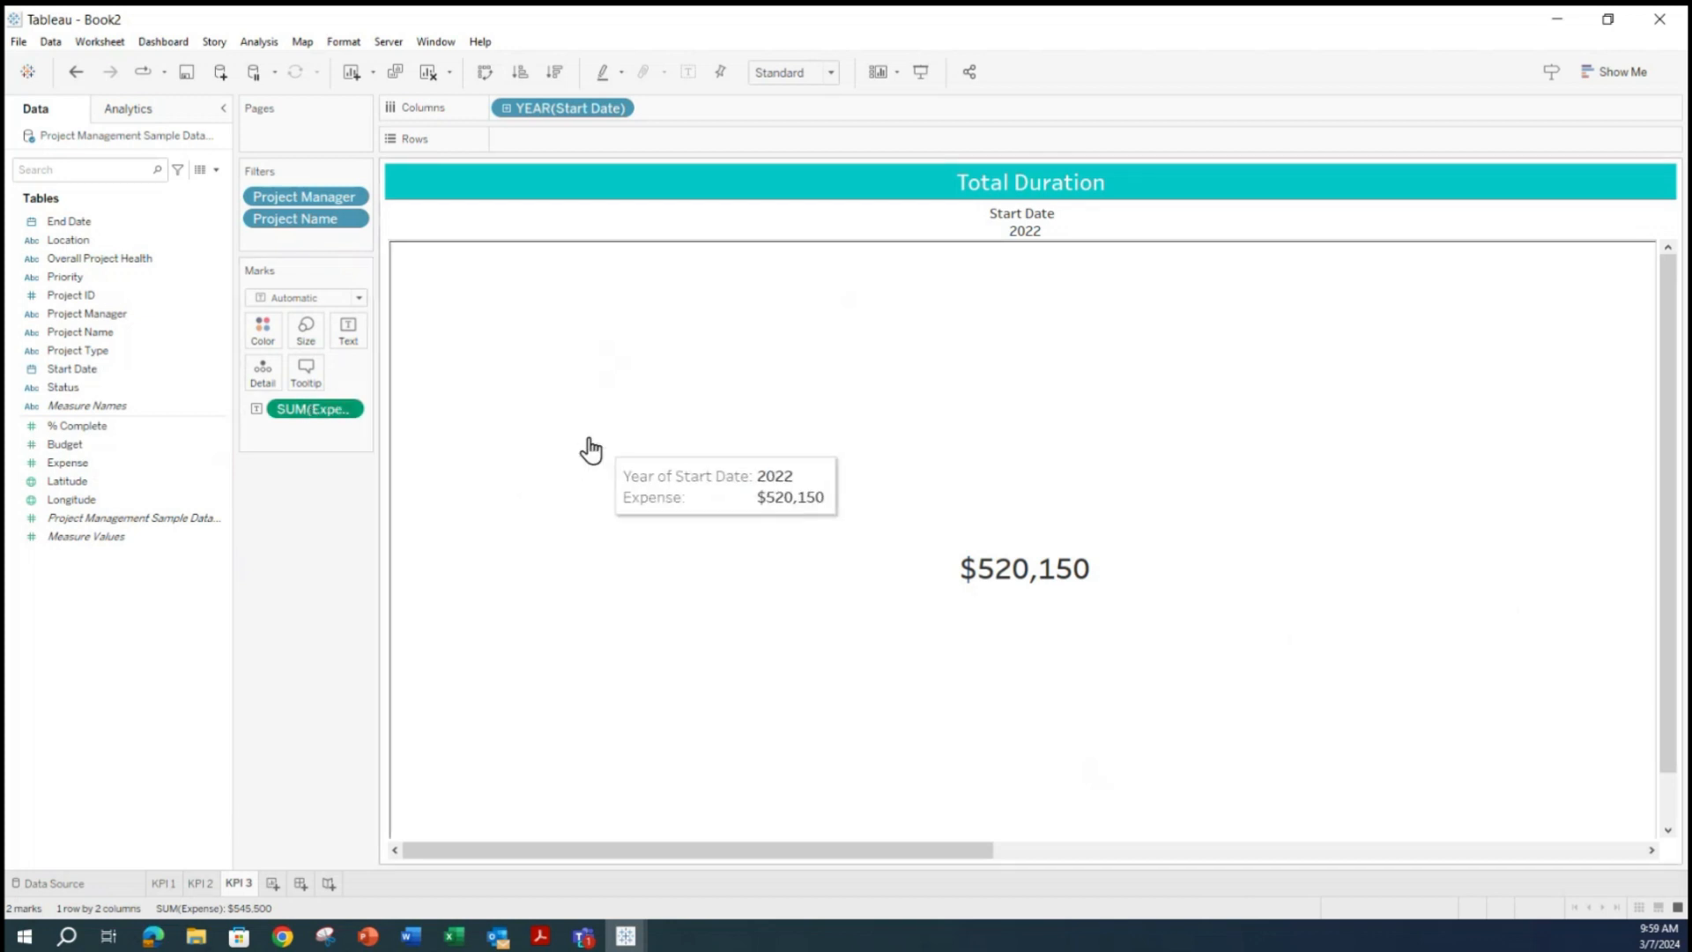
Remove the Expense measure from the KPI 3 marks and start a new calculated field named Duration.
{"action": "left_click_drag", "start_coordinate": [312, 410], "coordinate": [296, 601]}
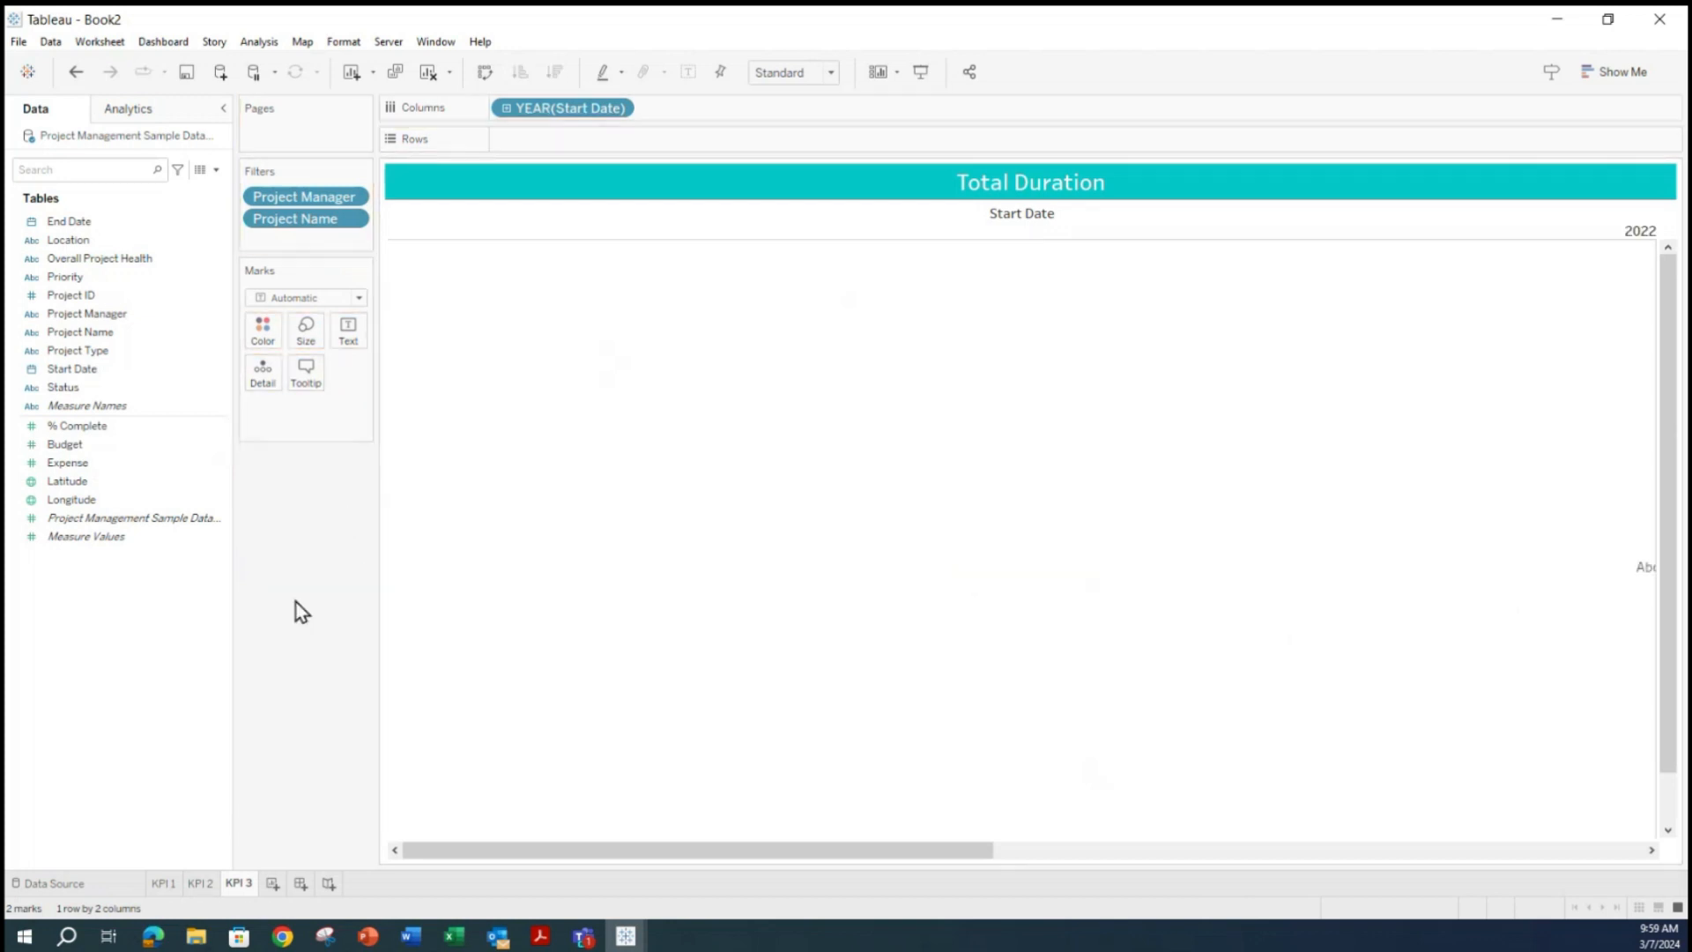
{"action": "left_click", "coordinate": [218, 172]}
{"action": "left_click", "coordinate": [115, 188]}
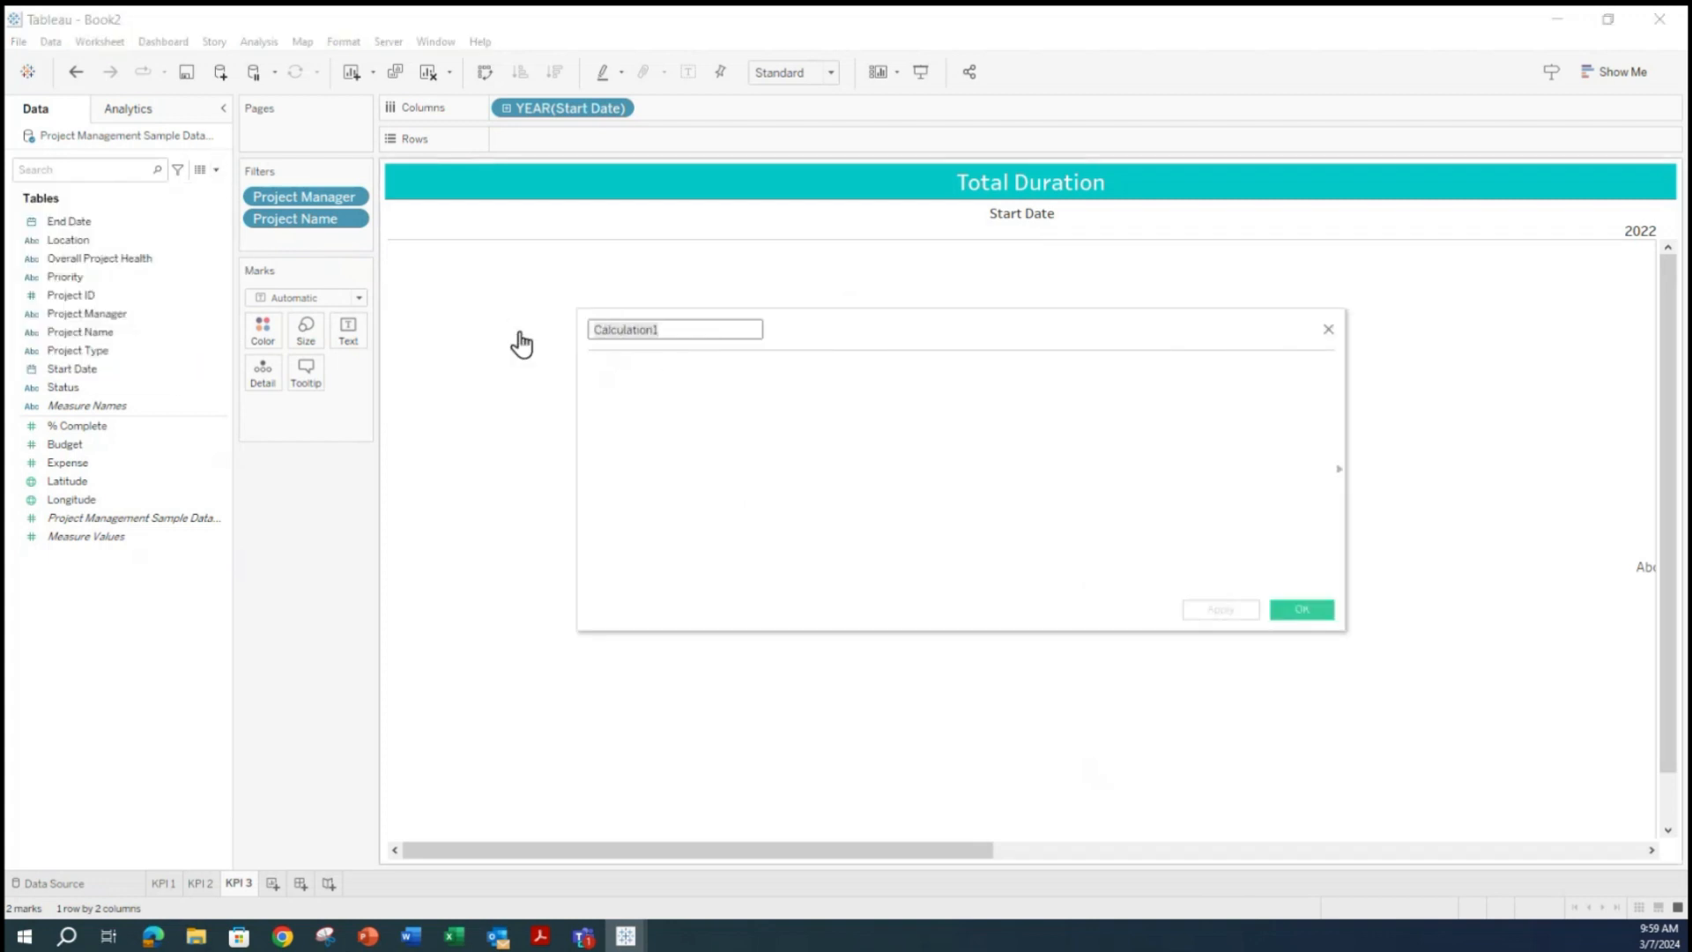
{"action": "type", "text": "Duration"}
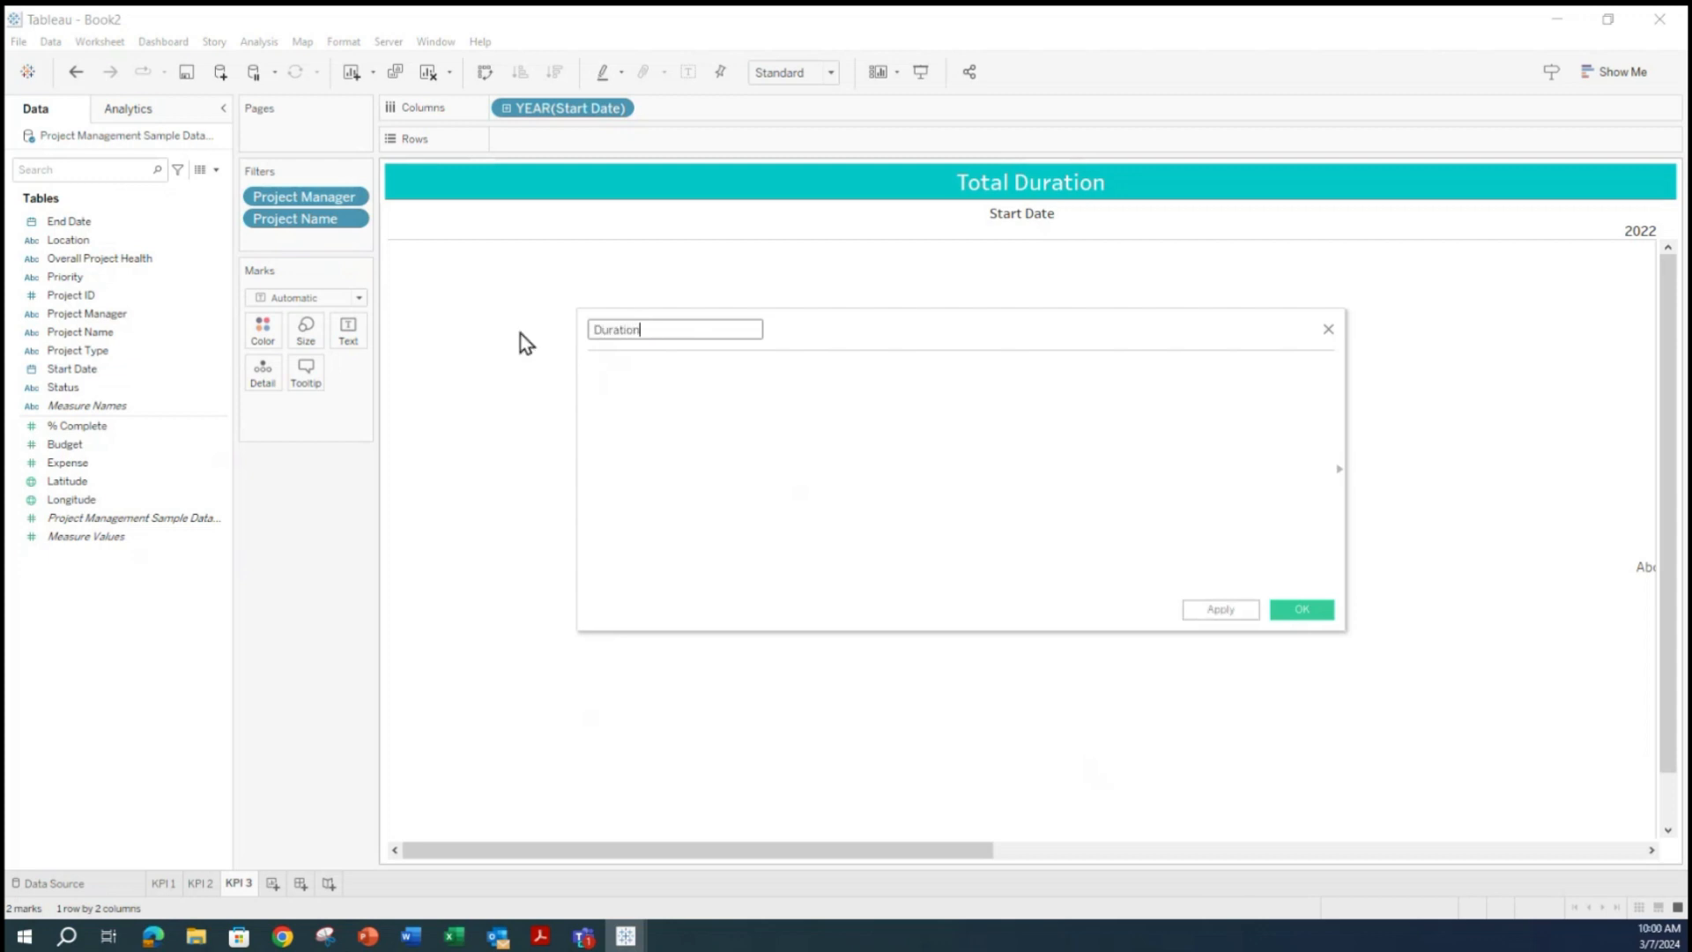
Define the Duration calculation as [End Date] - [Start Date] and save it.
{"action": "left_click", "coordinate": [687, 393]}
{"action": "type", "text": "End"}
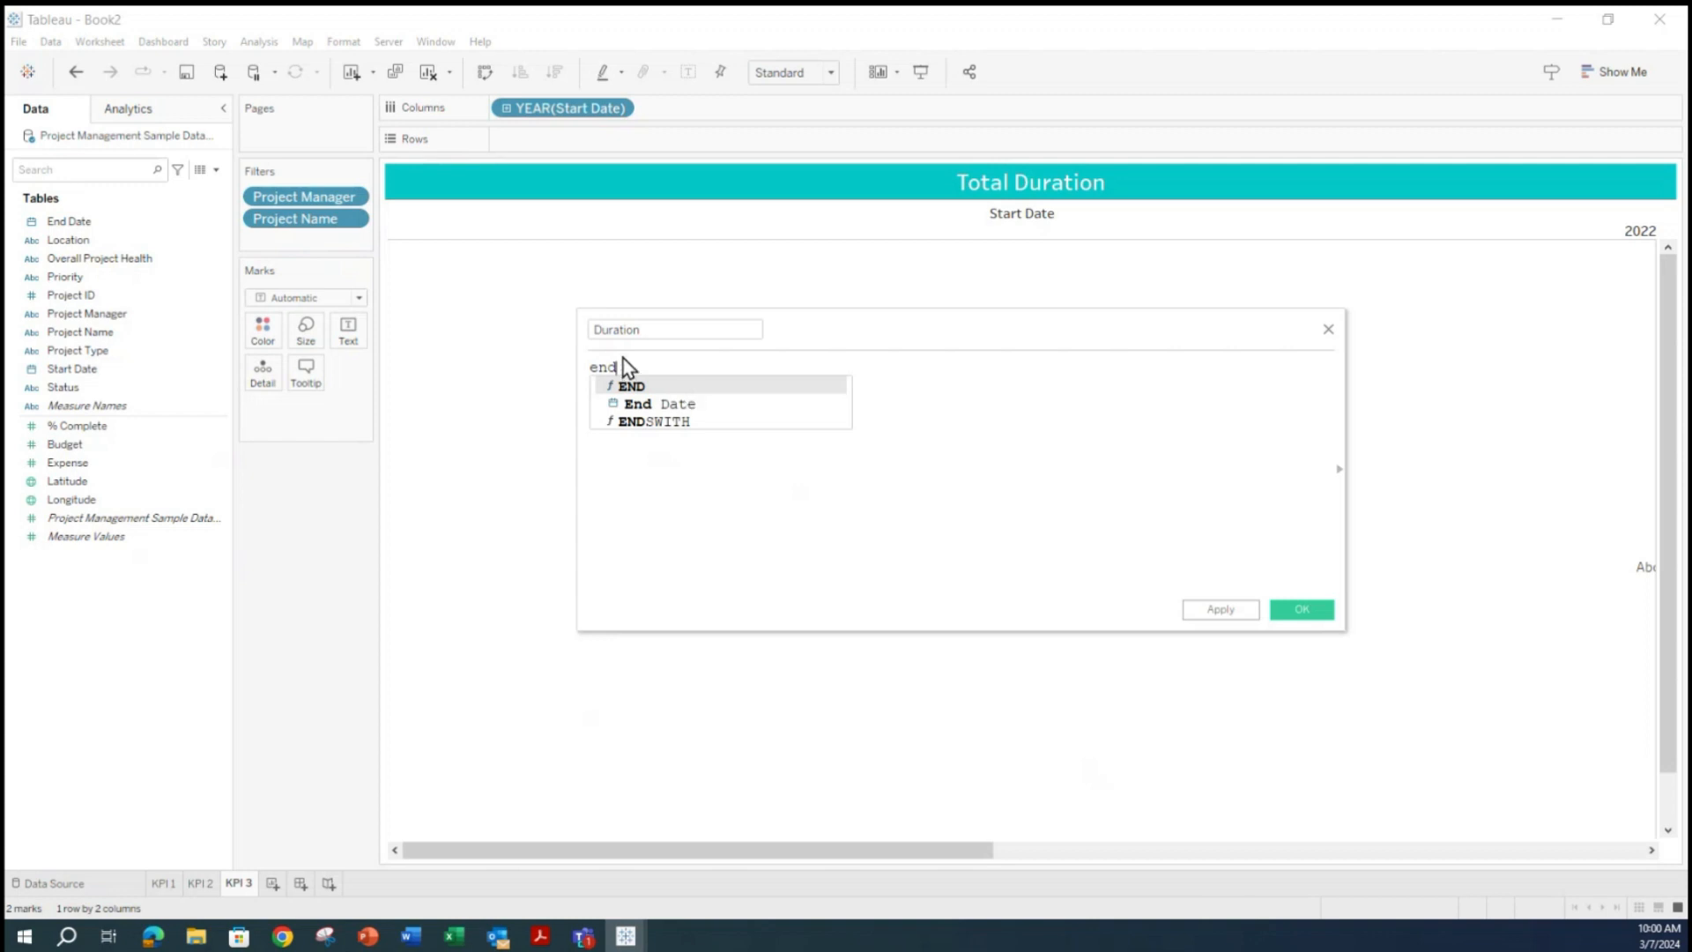
{"action": "double_click", "coordinate": [662, 401]}
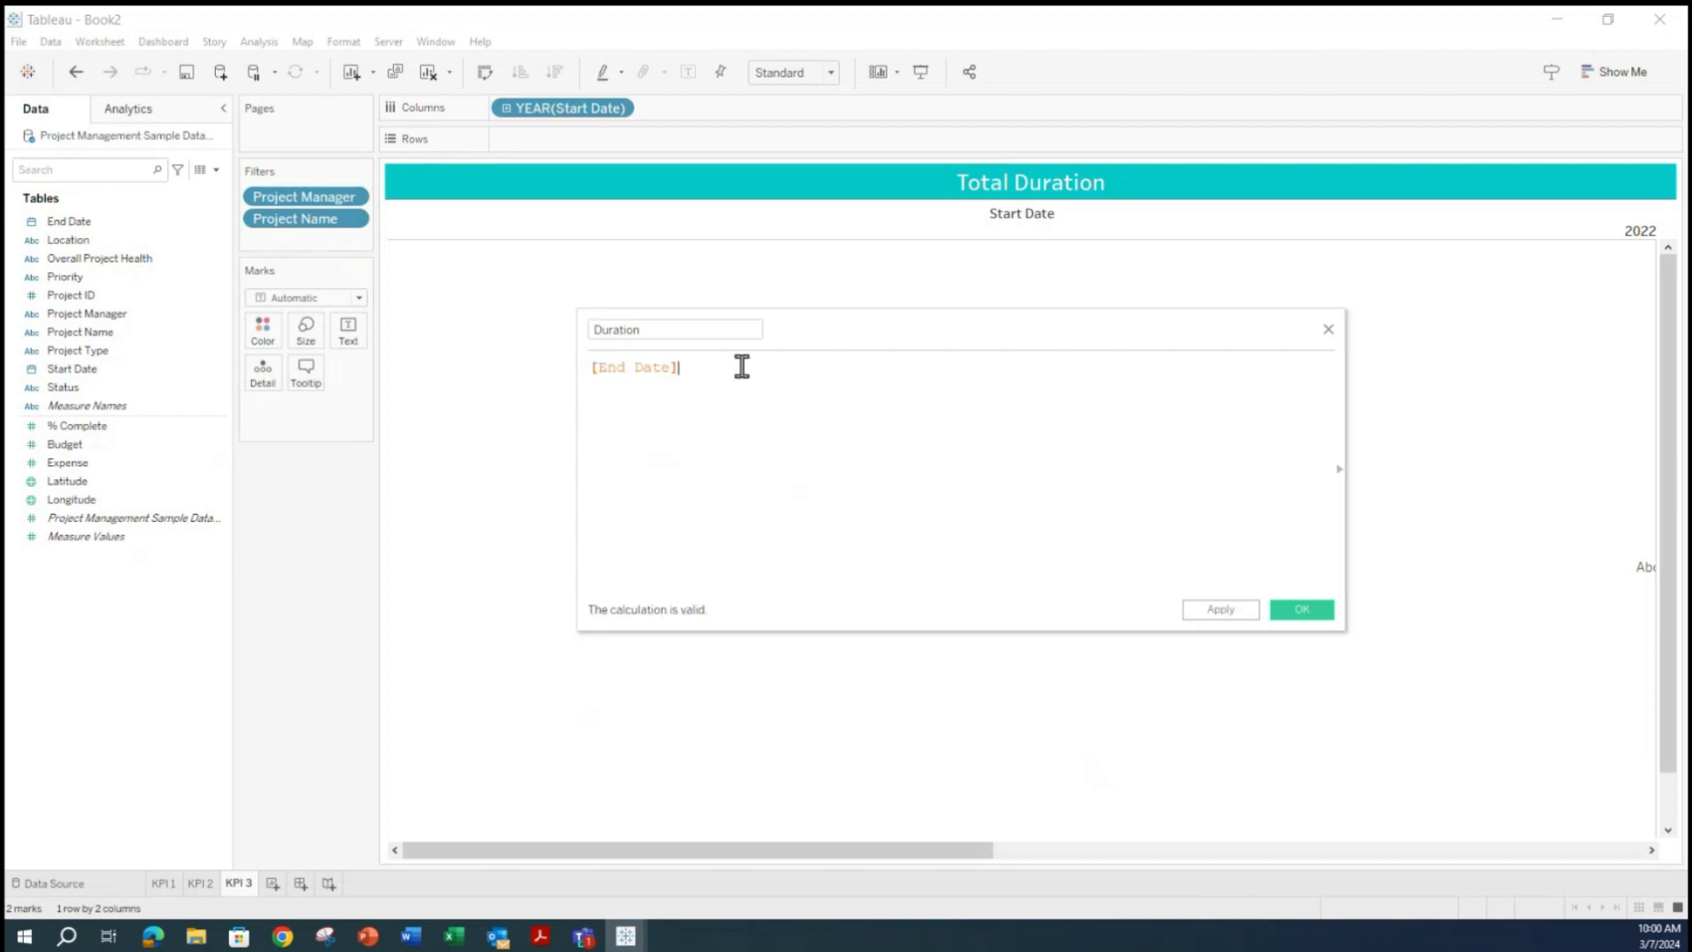
{"action": "type", "text": "- st"}
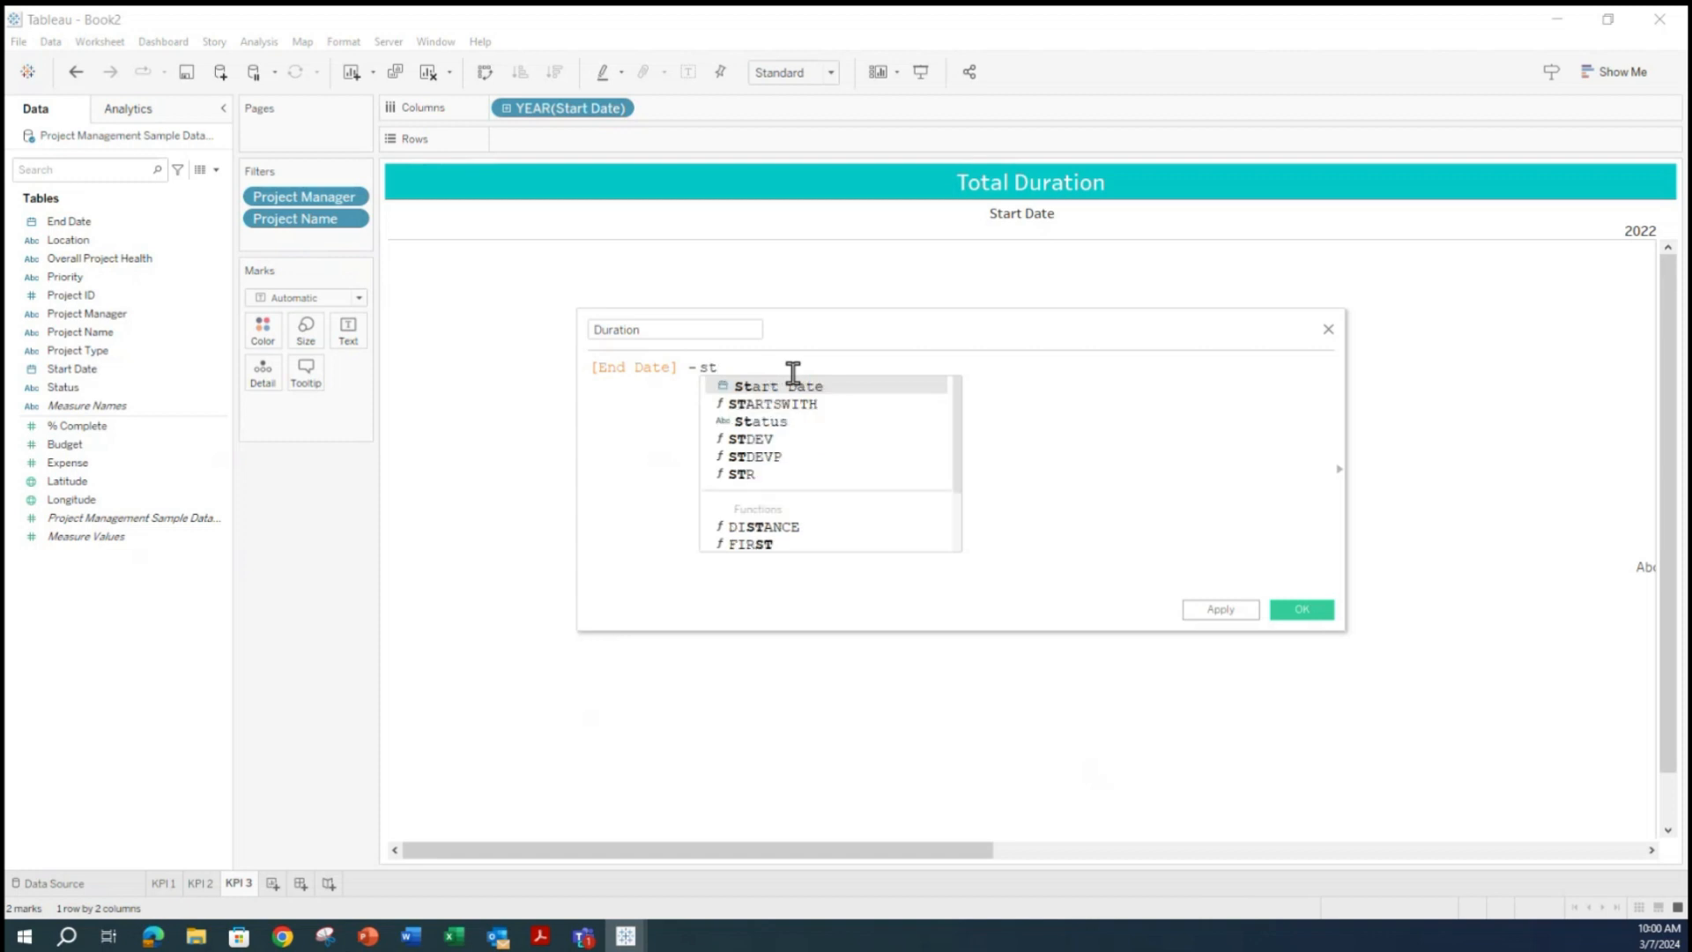
{"action": "type", "text": "art"}
{"action": "left_click", "coordinate": [814, 391]}
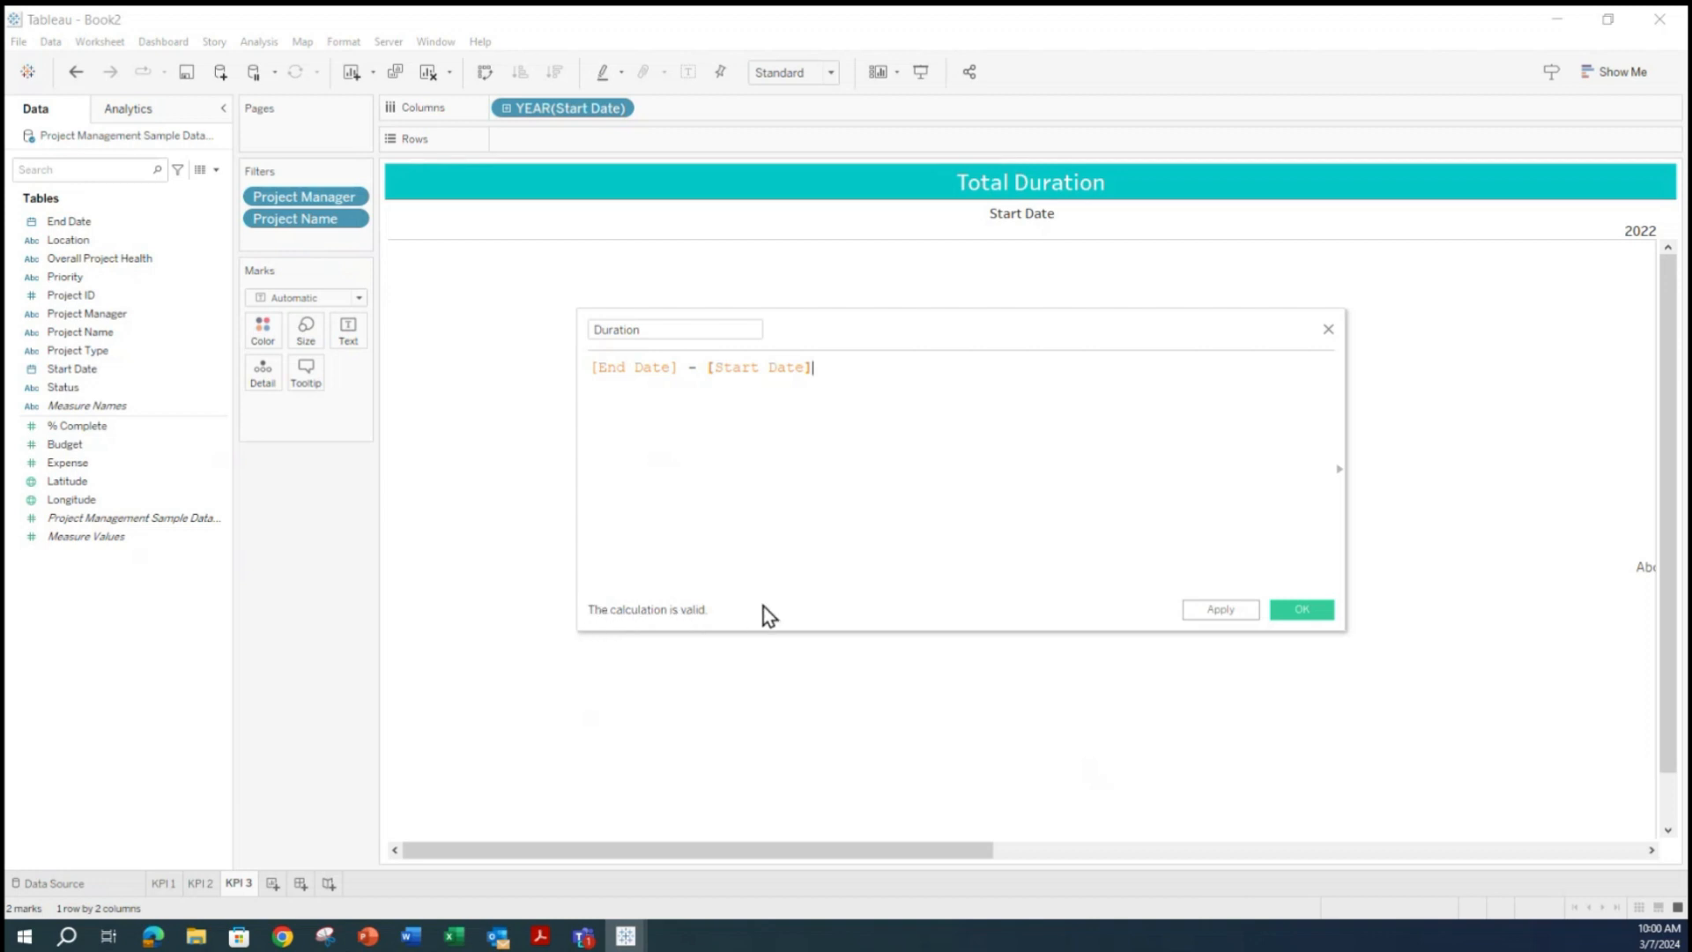
{"action": "left_click", "coordinate": [1220, 610]}
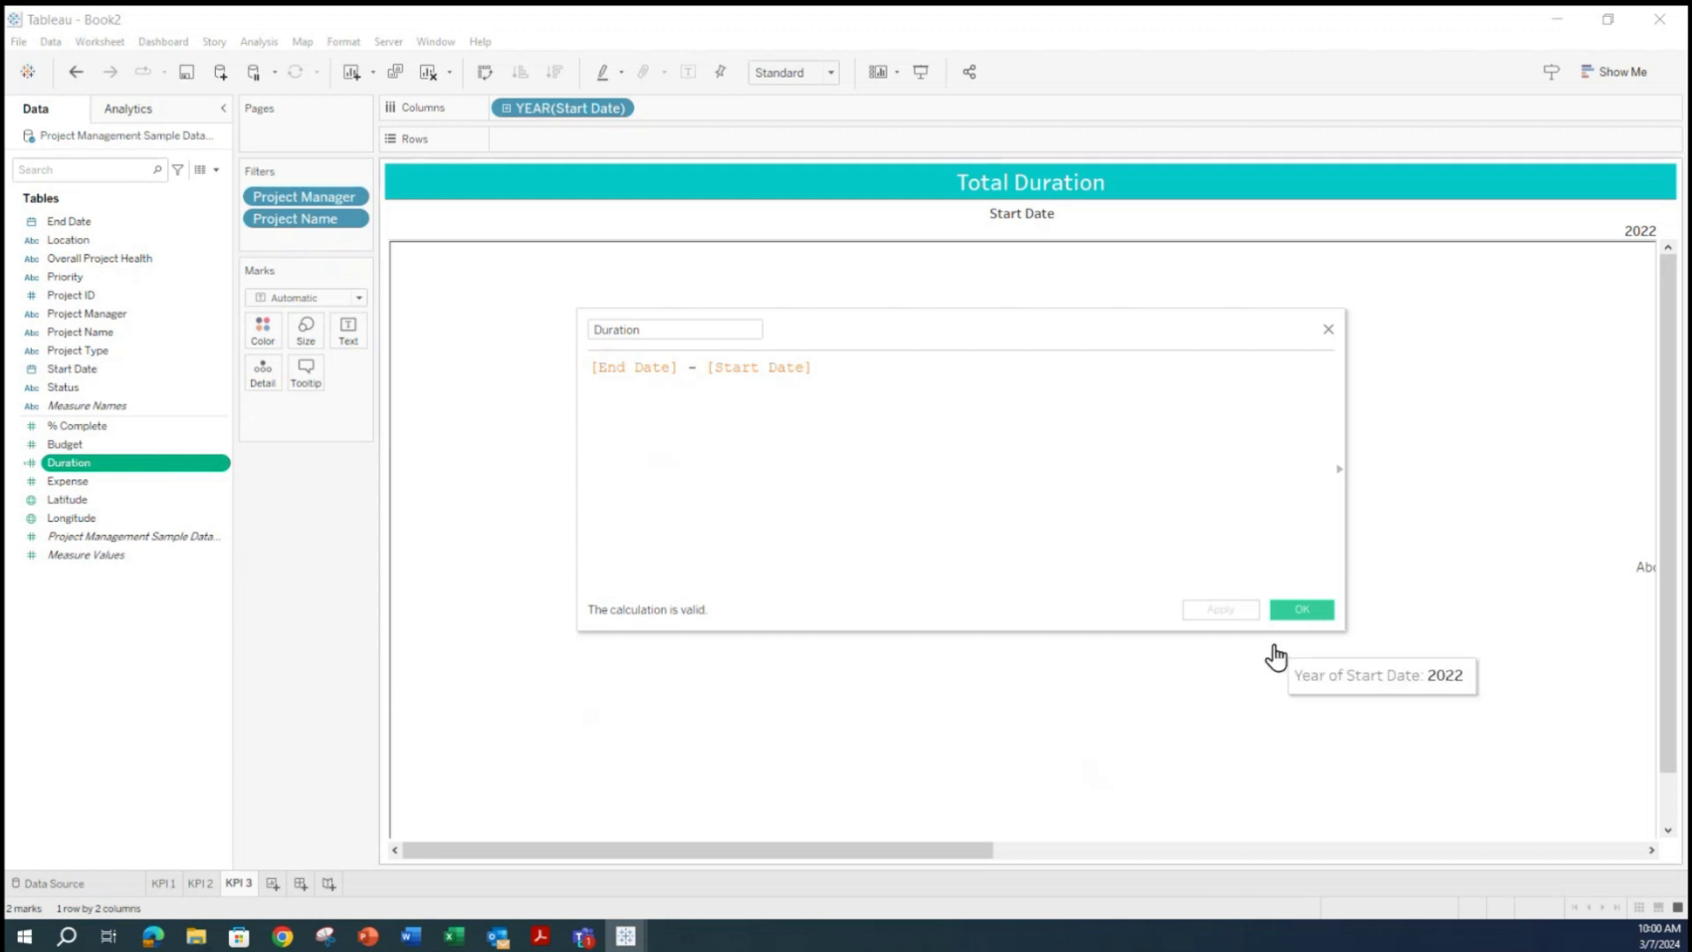
{"action": "left_click", "coordinate": [1284, 607]}
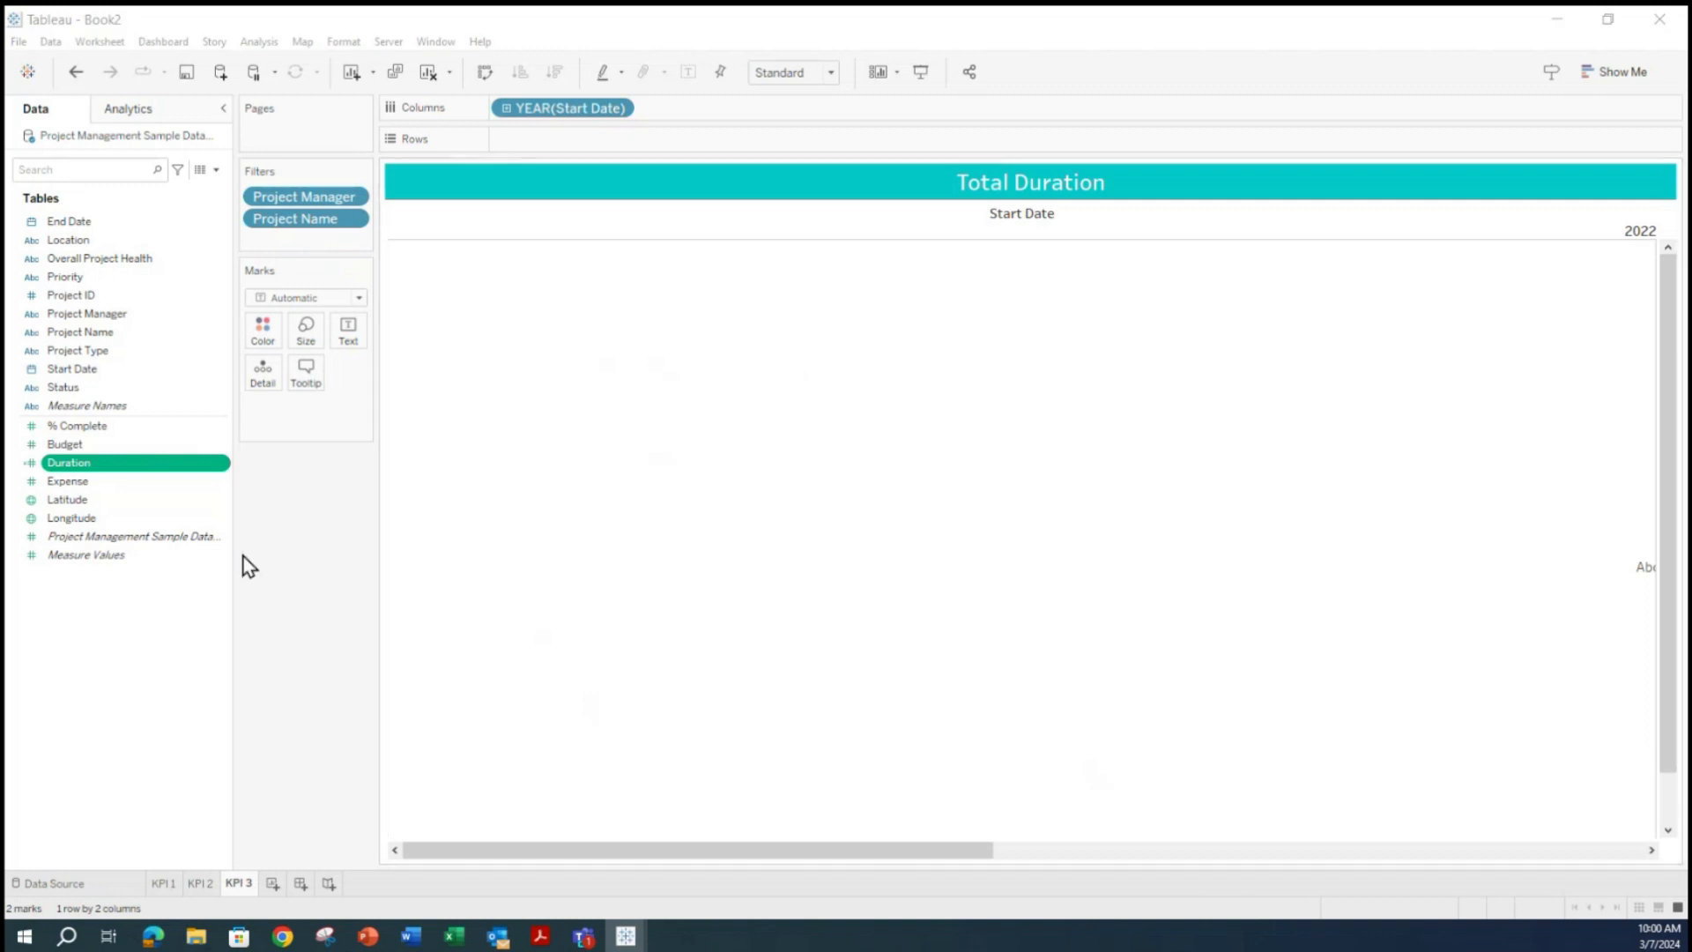
Display the Duration measure as text on the KPI 3 sheet and remove YEAR(Start Date) from the columns.
{"action": "left_click_drag", "start_coordinate": [82, 469], "coordinate": [357, 347]}
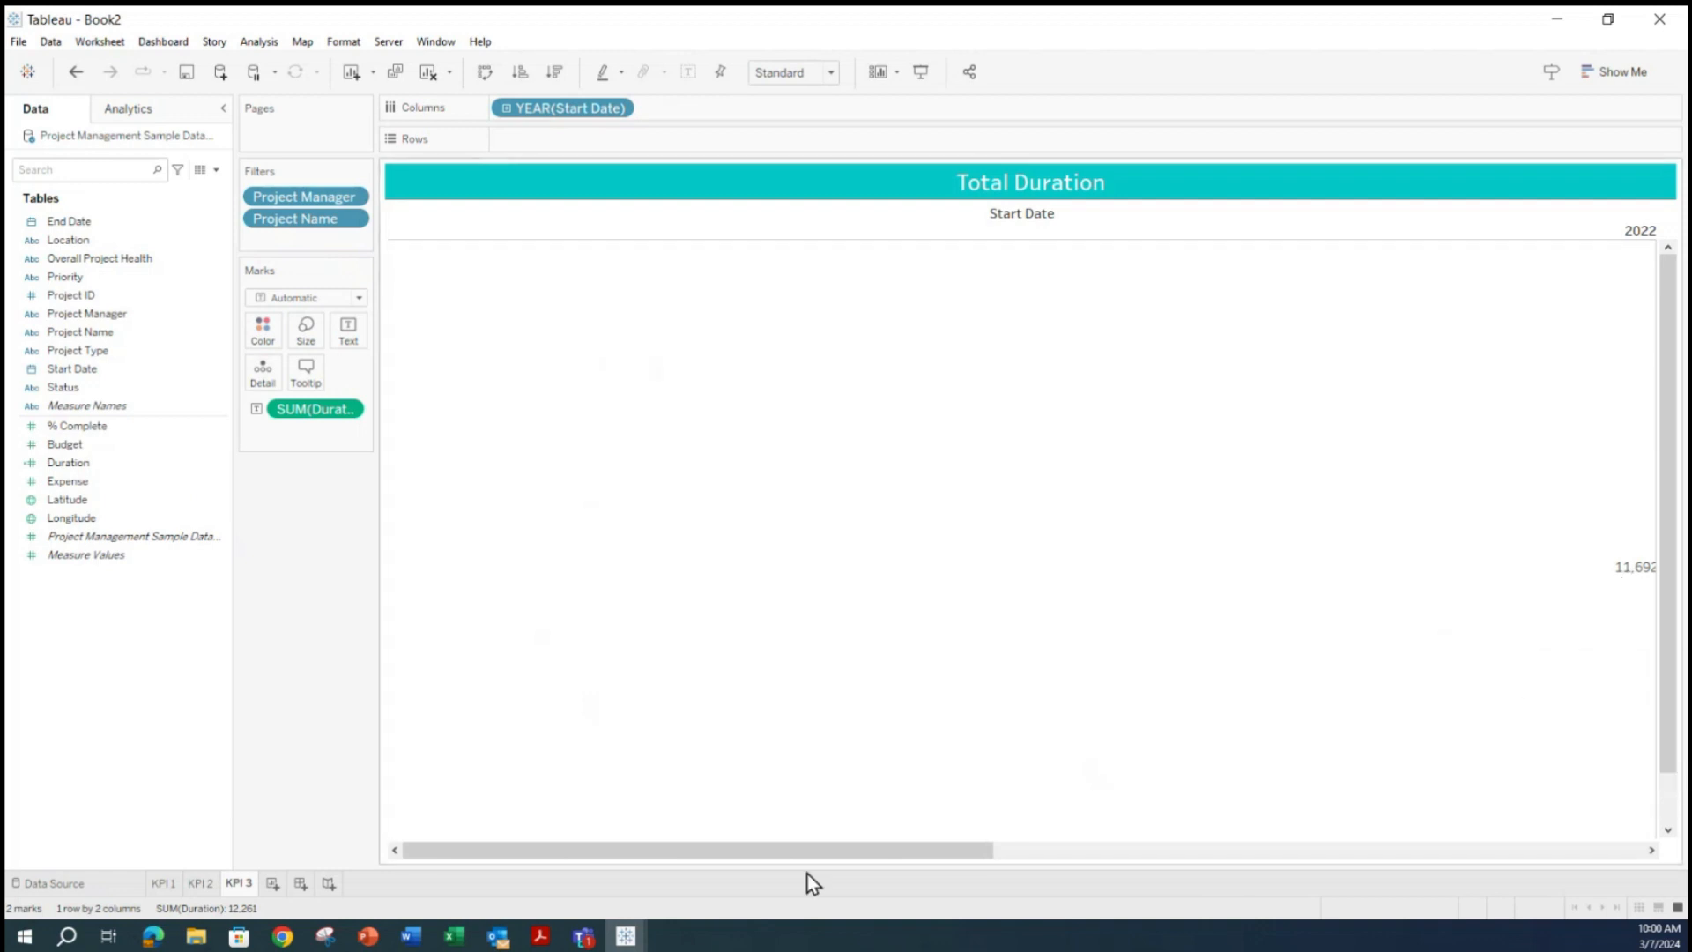
{"action": "left_click_drag", "start_coordinate": [909, 850], "coordinate": [807, 881]}
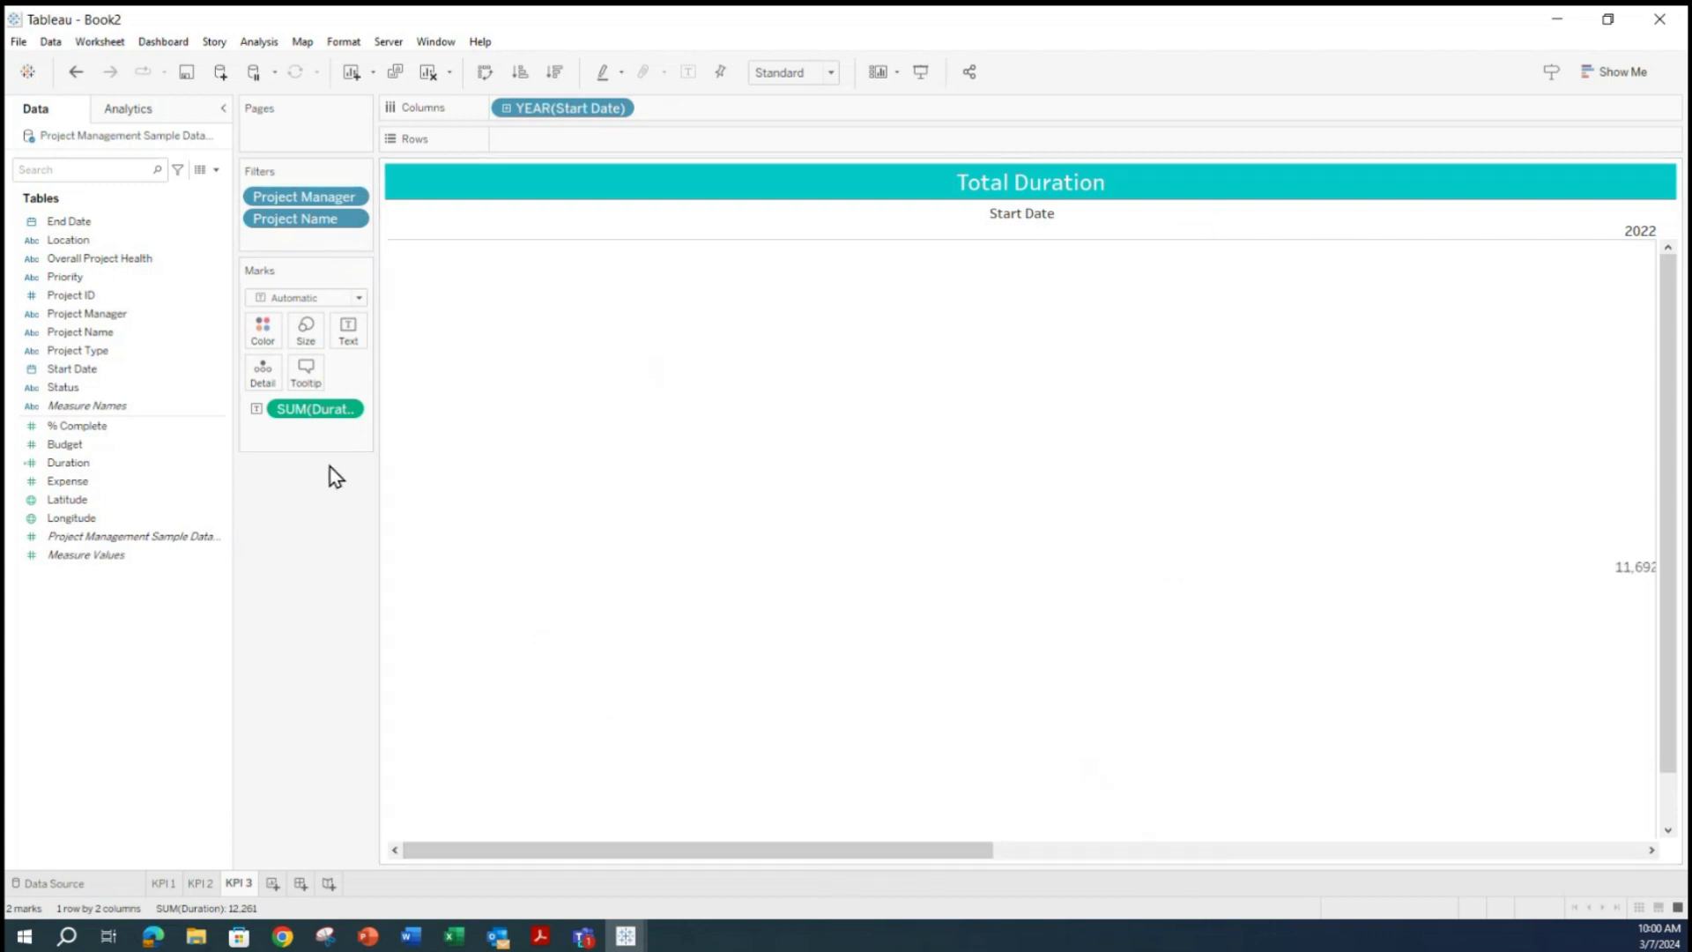
{"action": "left_click_drag", "start_coordinate": [894, 859], "coordinate": [784, 871]}
{"action": "left_click_drag", "start_coordinate": [563, 108], "coordinate": [308, 580]}
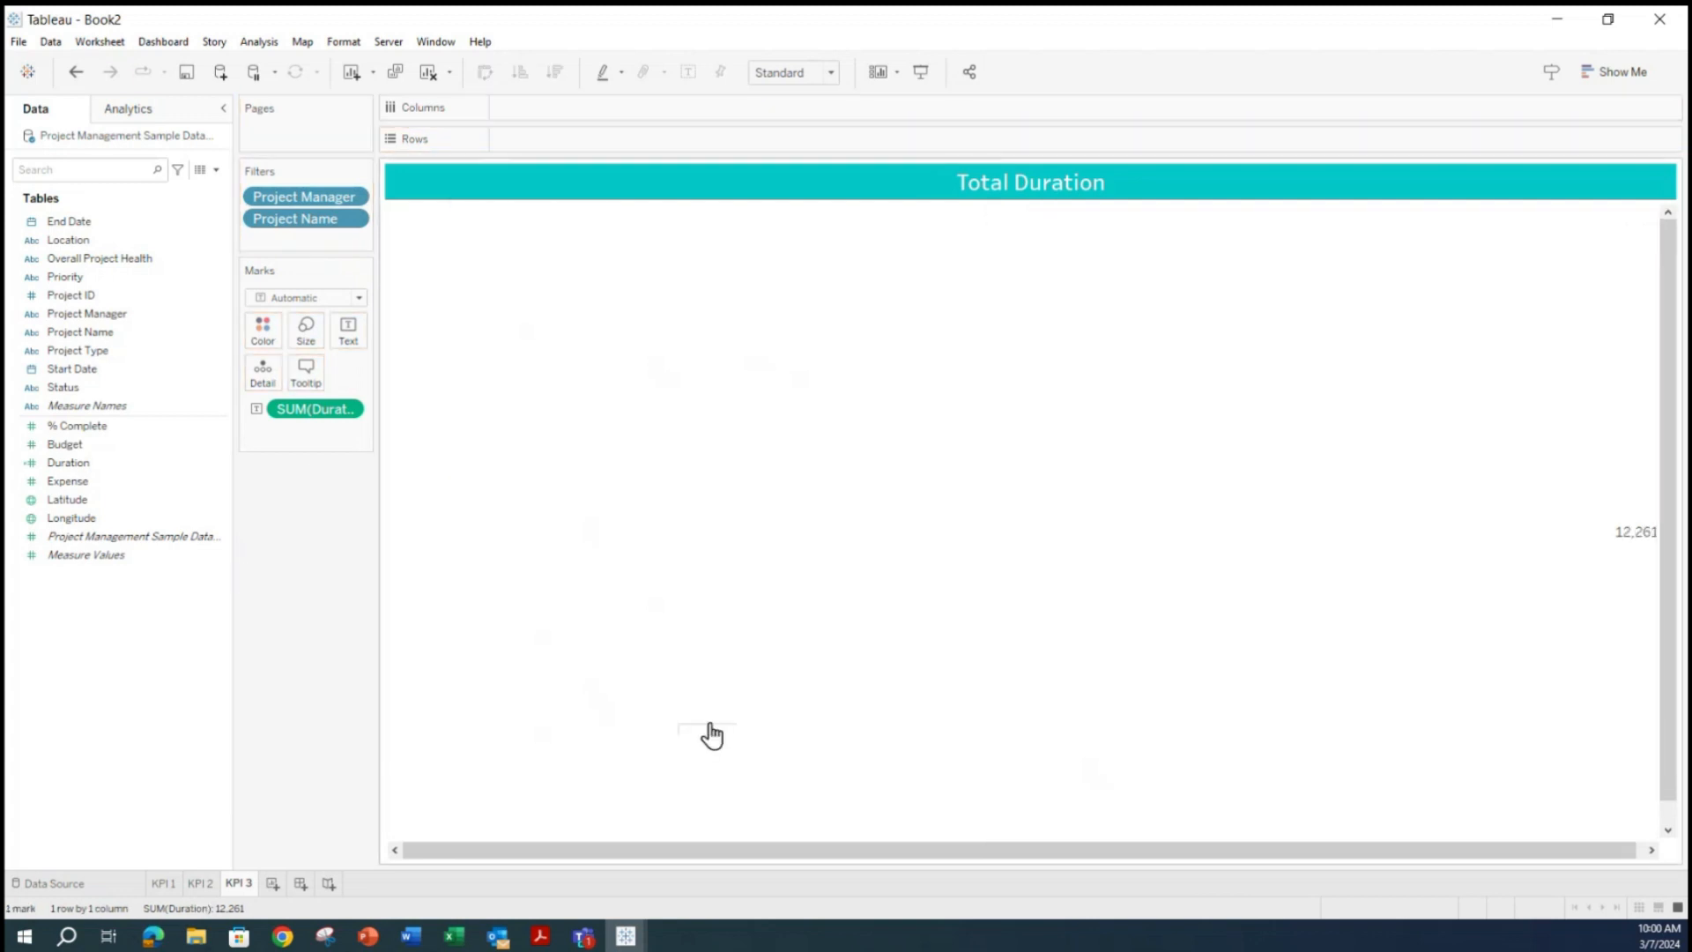
{"action": "left_click_drag", "start_coordinate": [1246, 855], "coordinate": [1473, 845]}
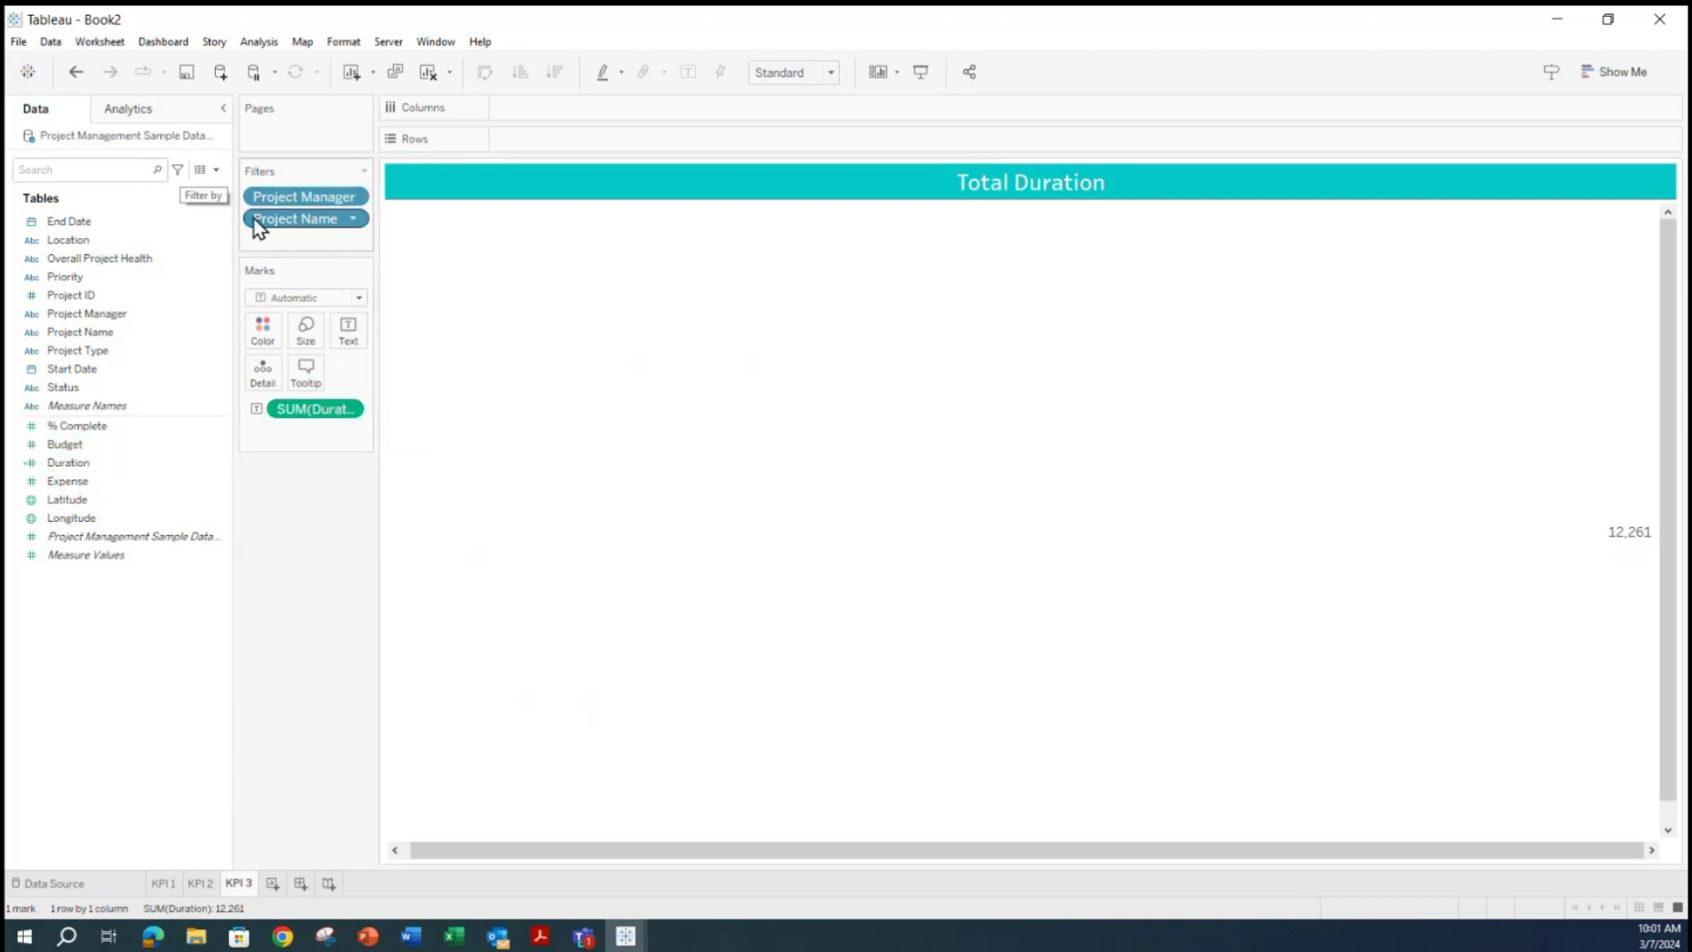
Change the aggregation of the Duration measure in the marks to Average.
{"action": "left_click", "coordinate": [349, 409]}
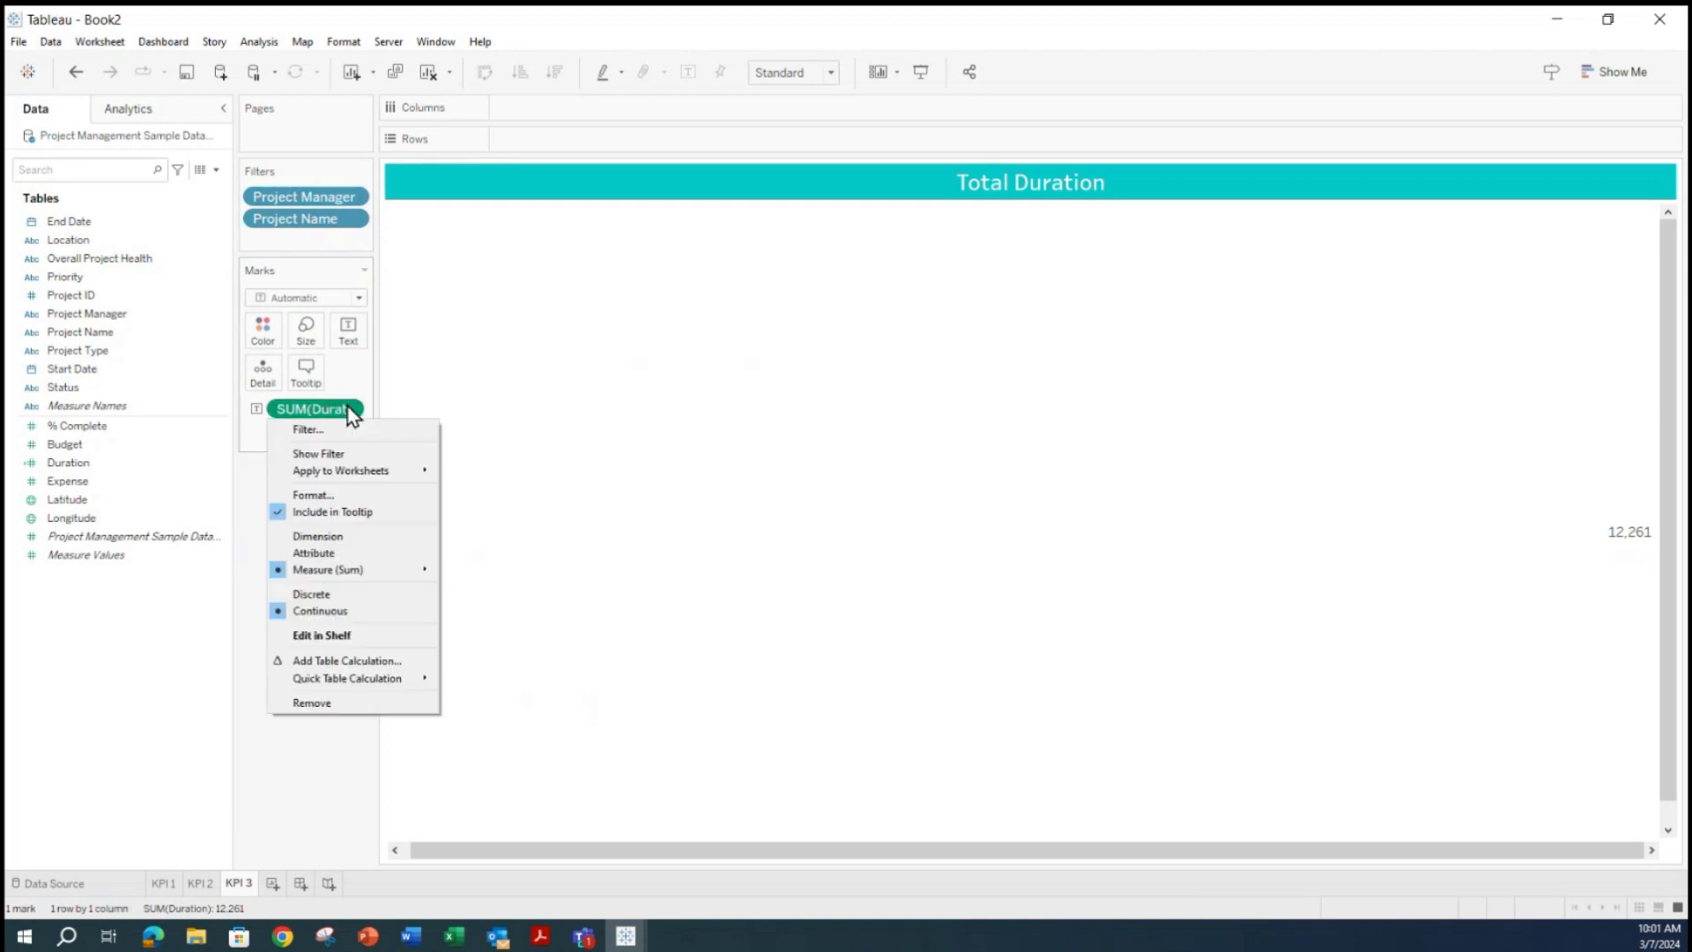
{"action": "mouse_move", "coordinate": [398, 569]}
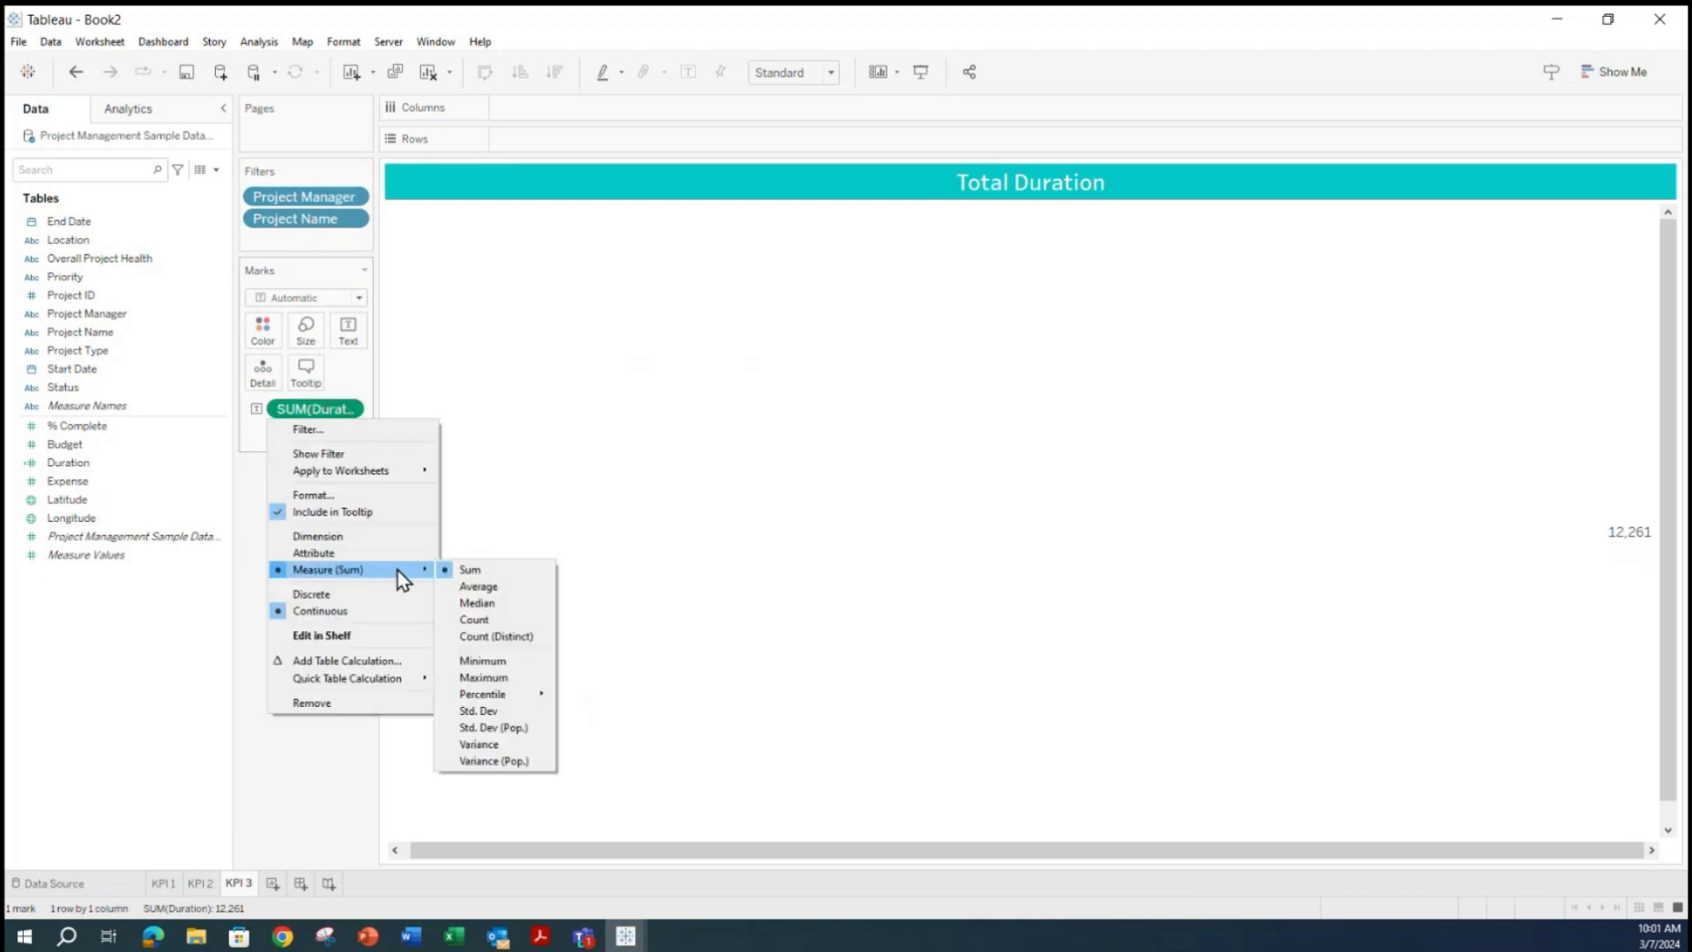
{"action": "left_click", "coordinate": [480, 587]}
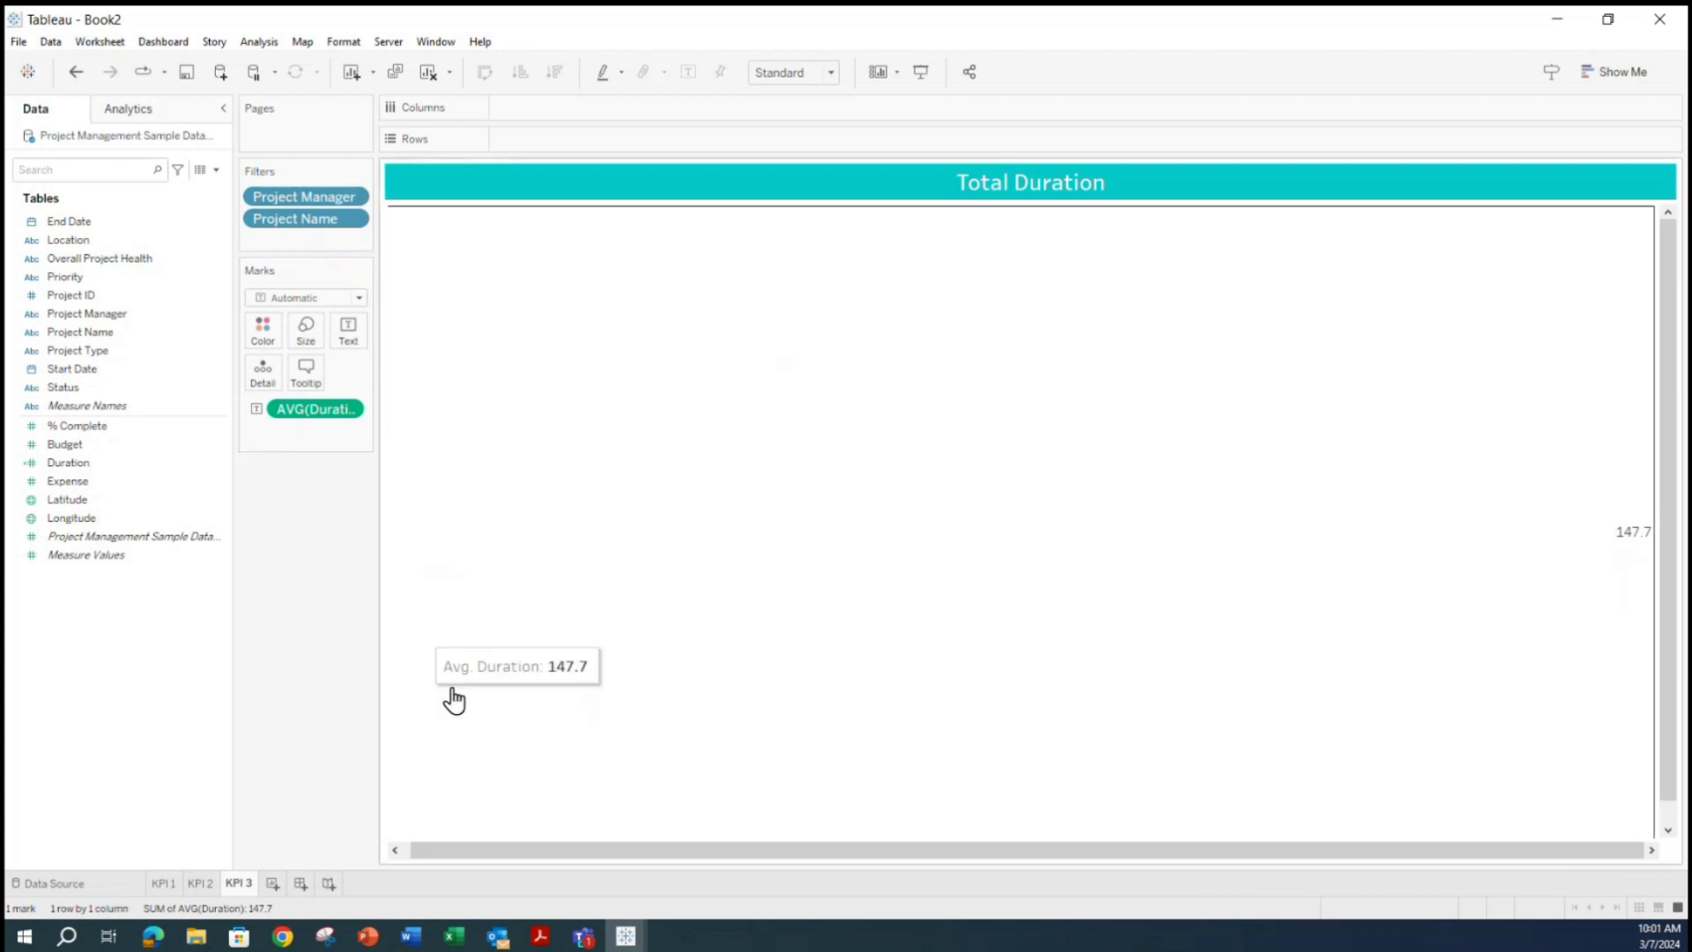
{"action": "mouse_move", "coordinate": [1614, 544]}
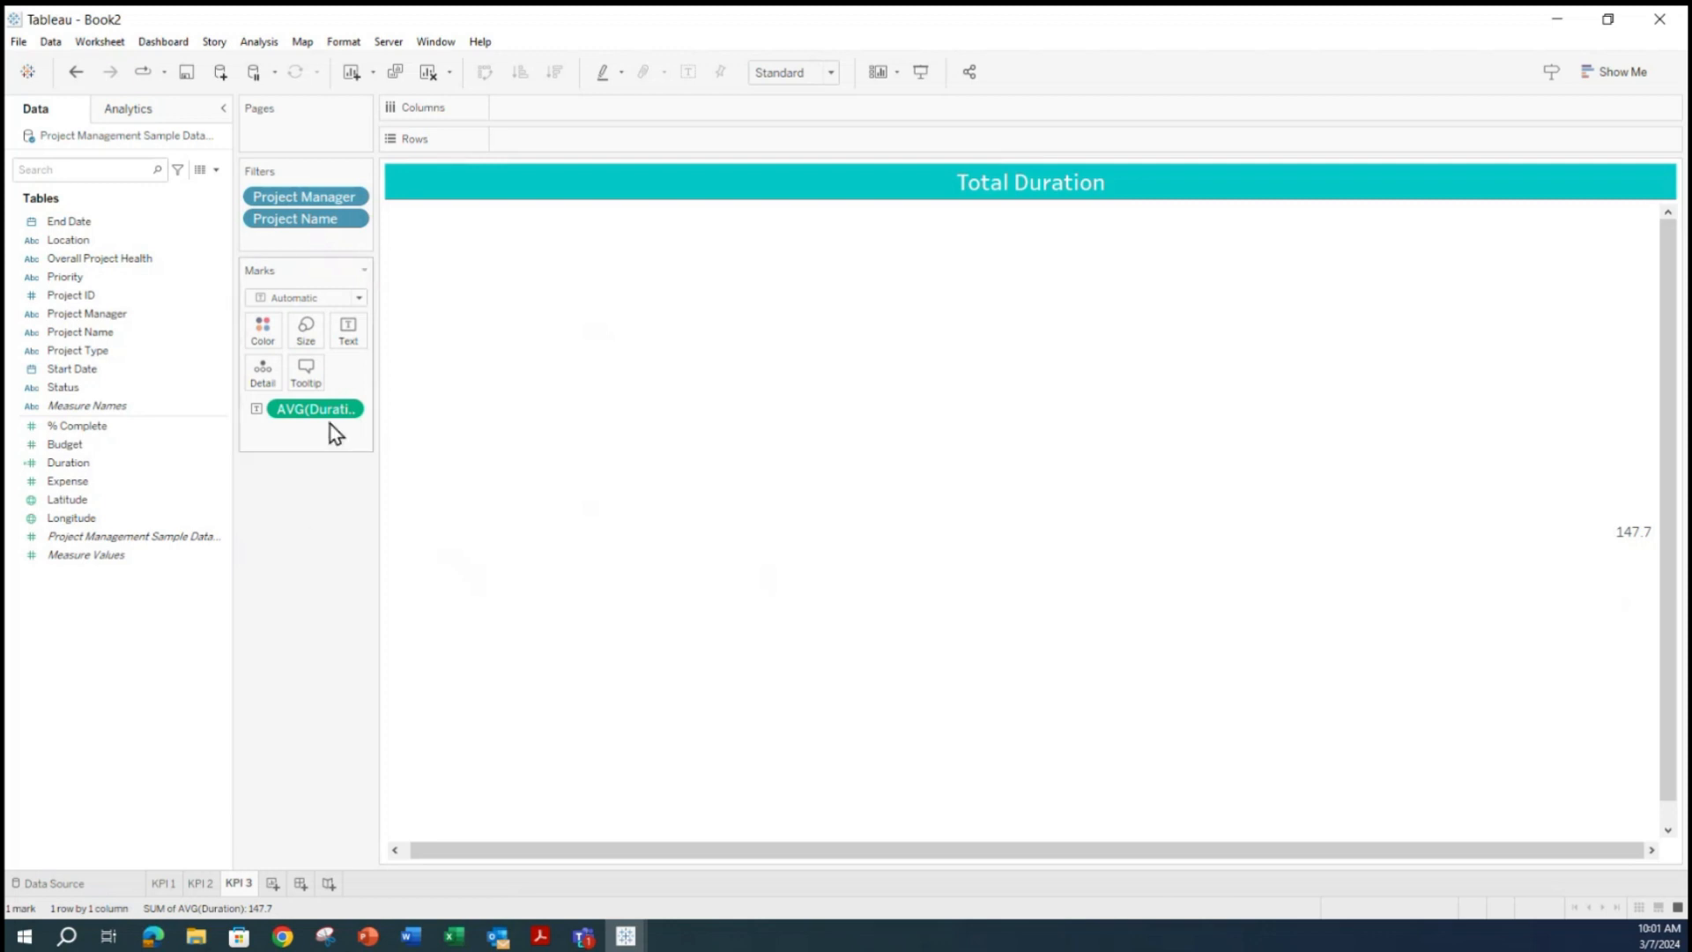
{"action": "right_click", "coordinate": [351, 413]}
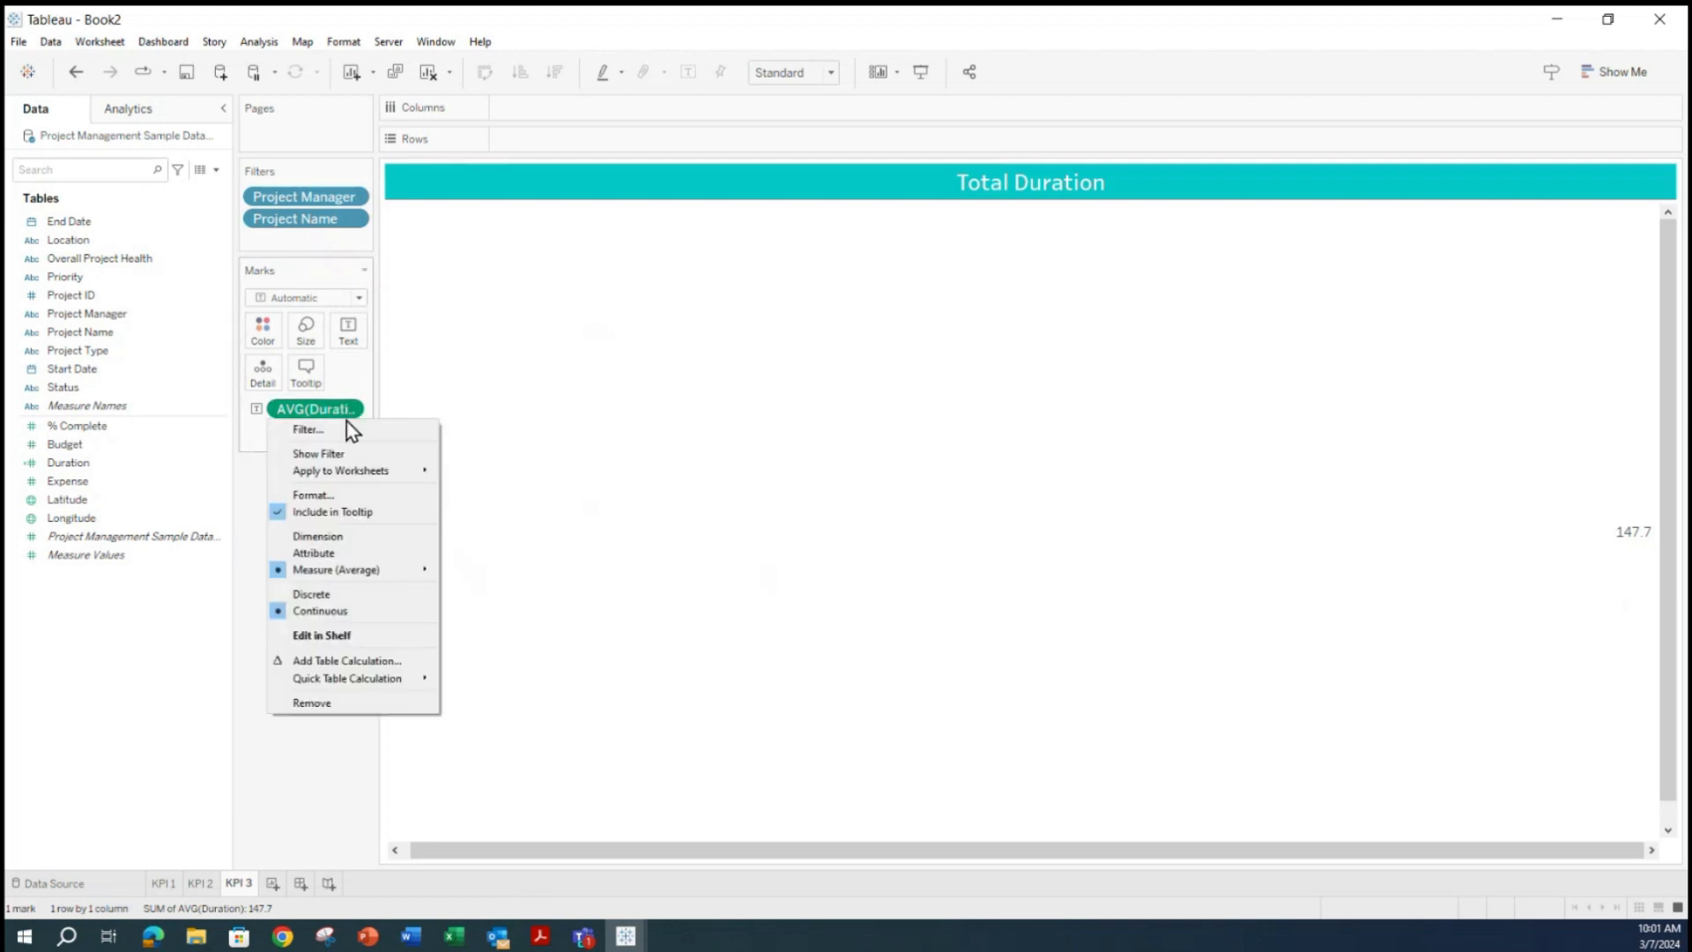
{"action": "left_click", "coordinate": [328, 495]}
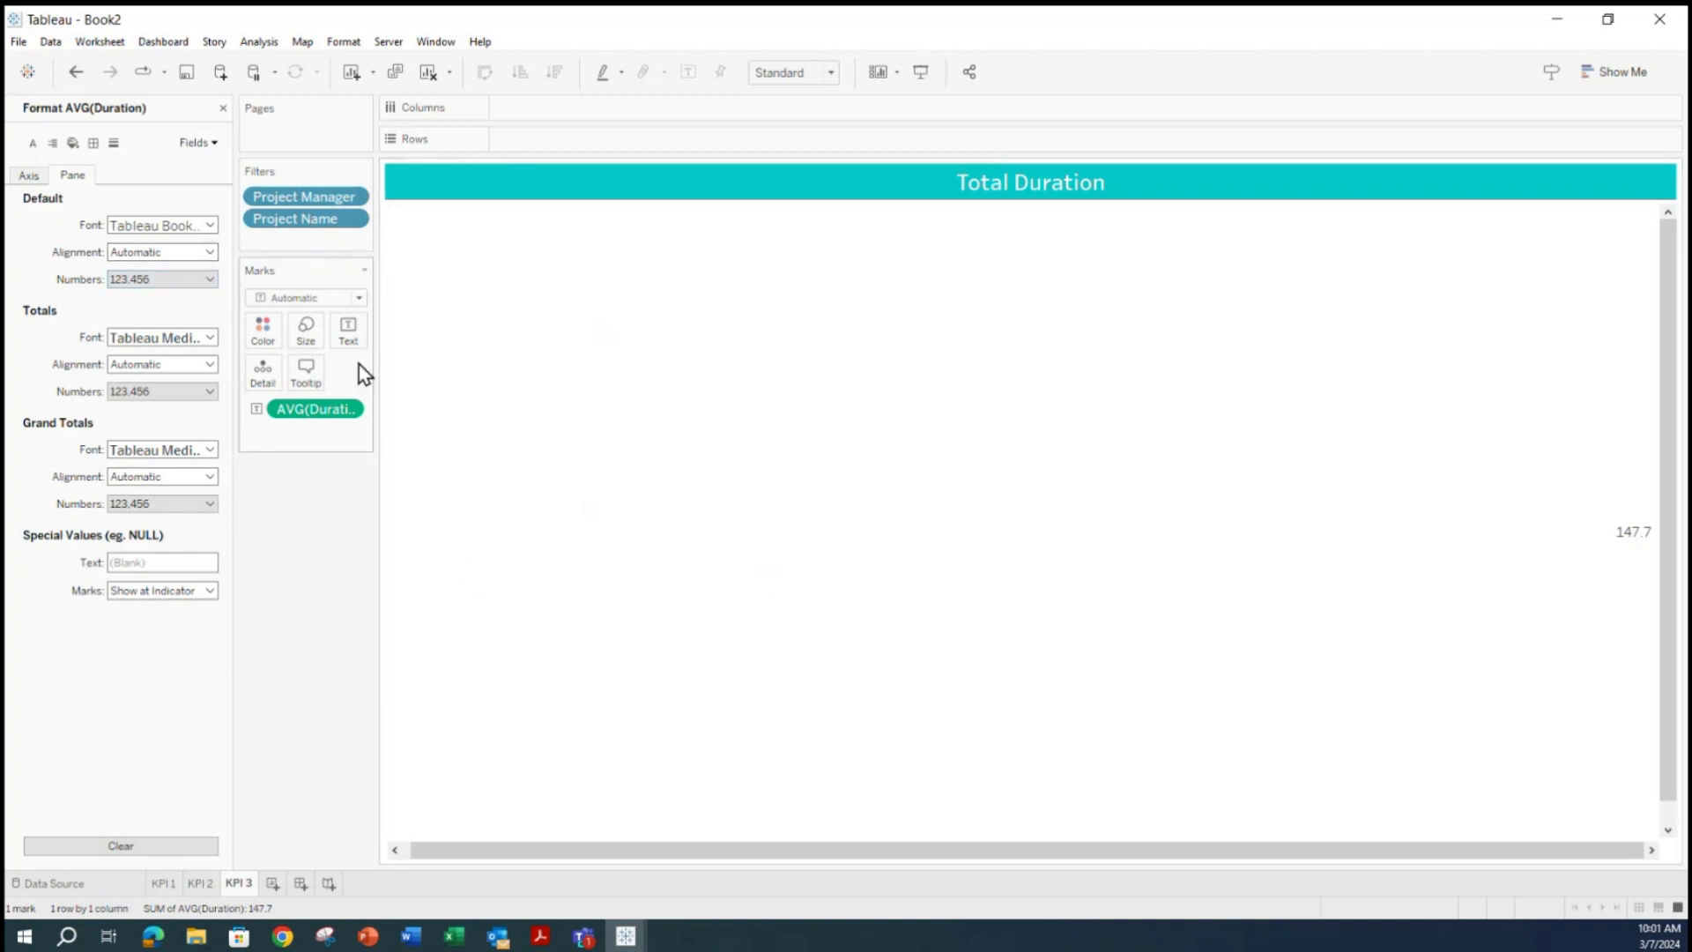
{"action": "left_click", "coordinate": [208, 281]}
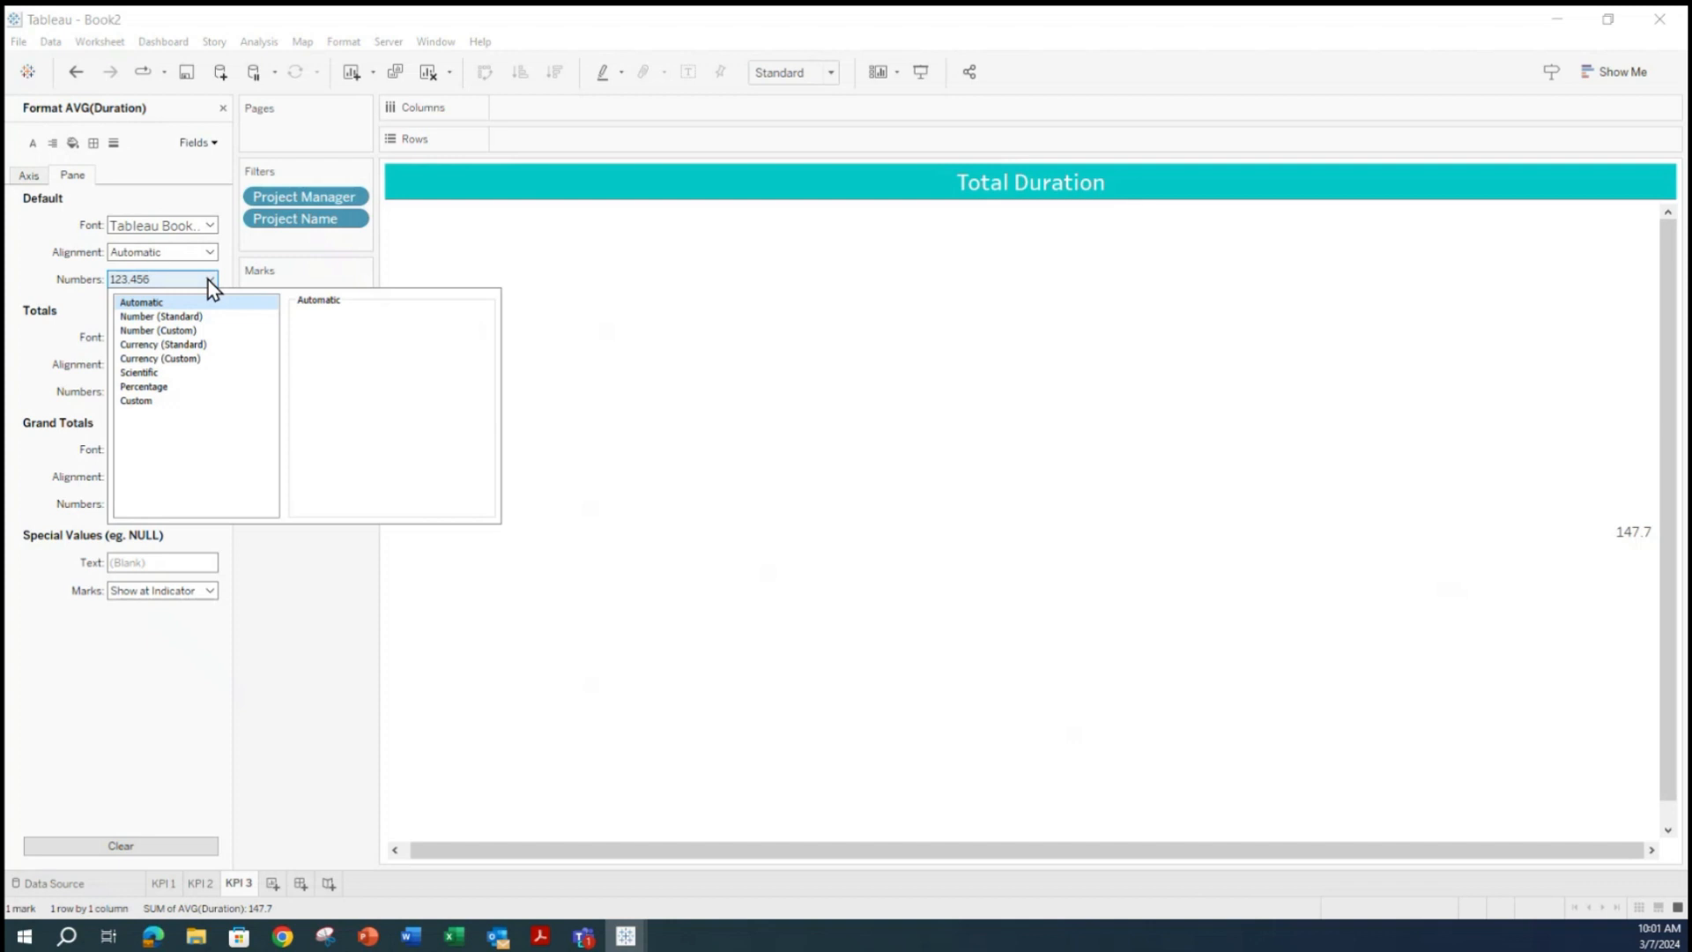
{"action": "left_click", "coordinate": [247, 638]}
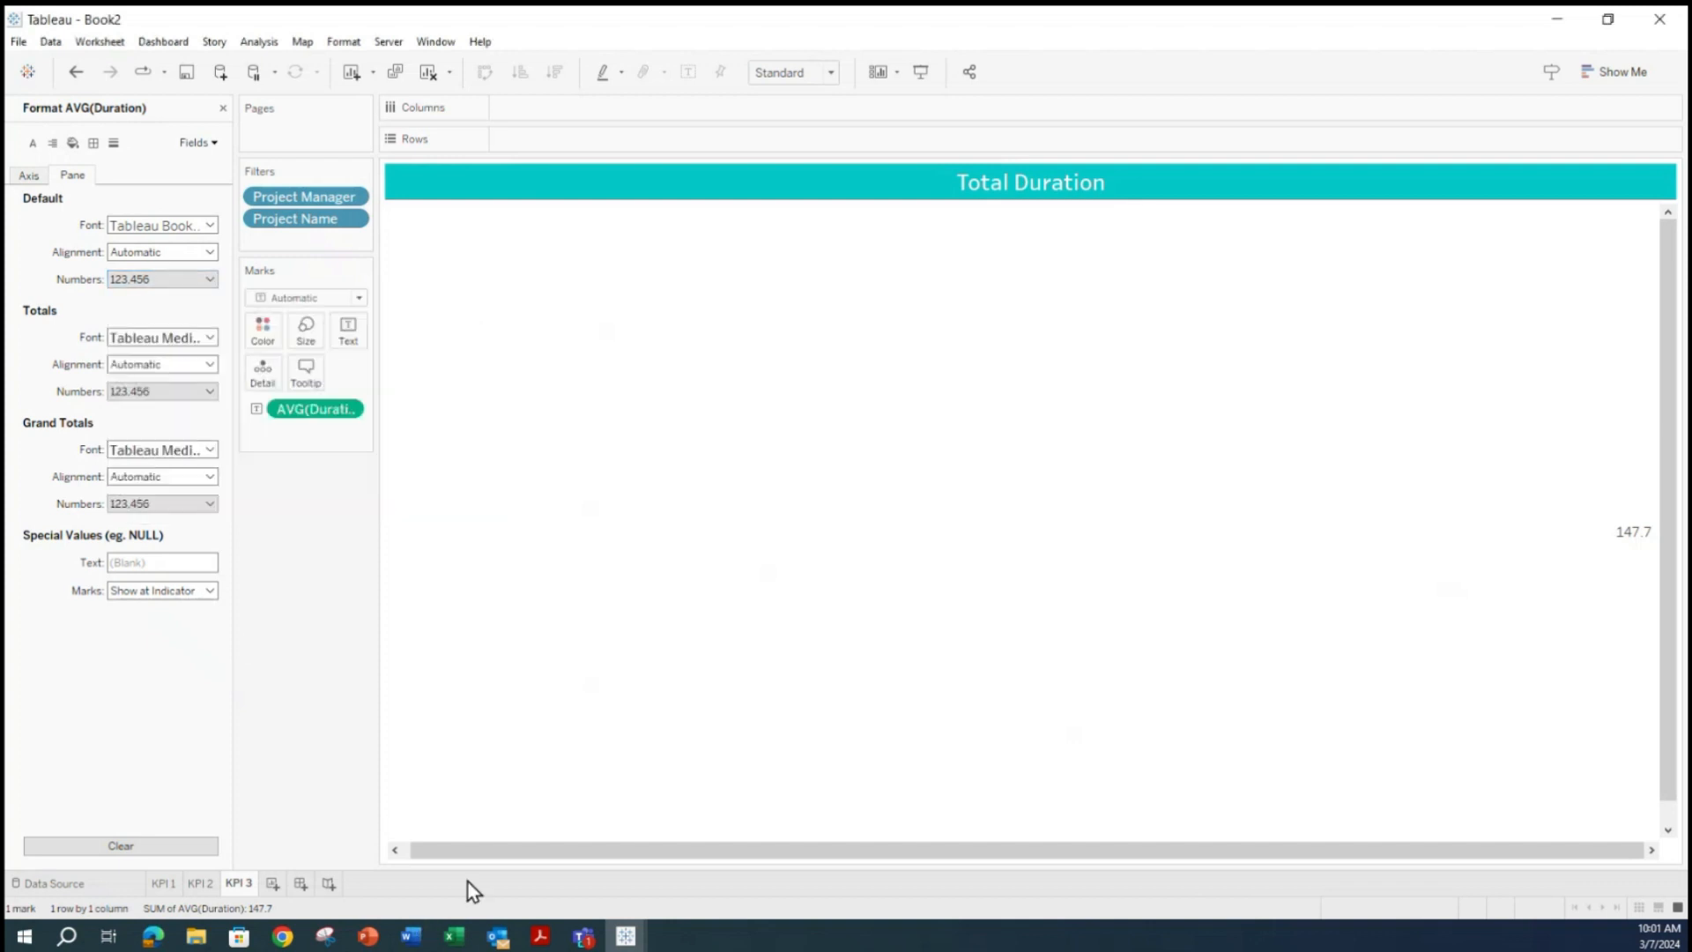
Switch to Edge to check how the assignment's reference dashboard formats the Total Duration KPI, and return to Tableau.
{"action": "left_click", "coordinate": [152, 936]}
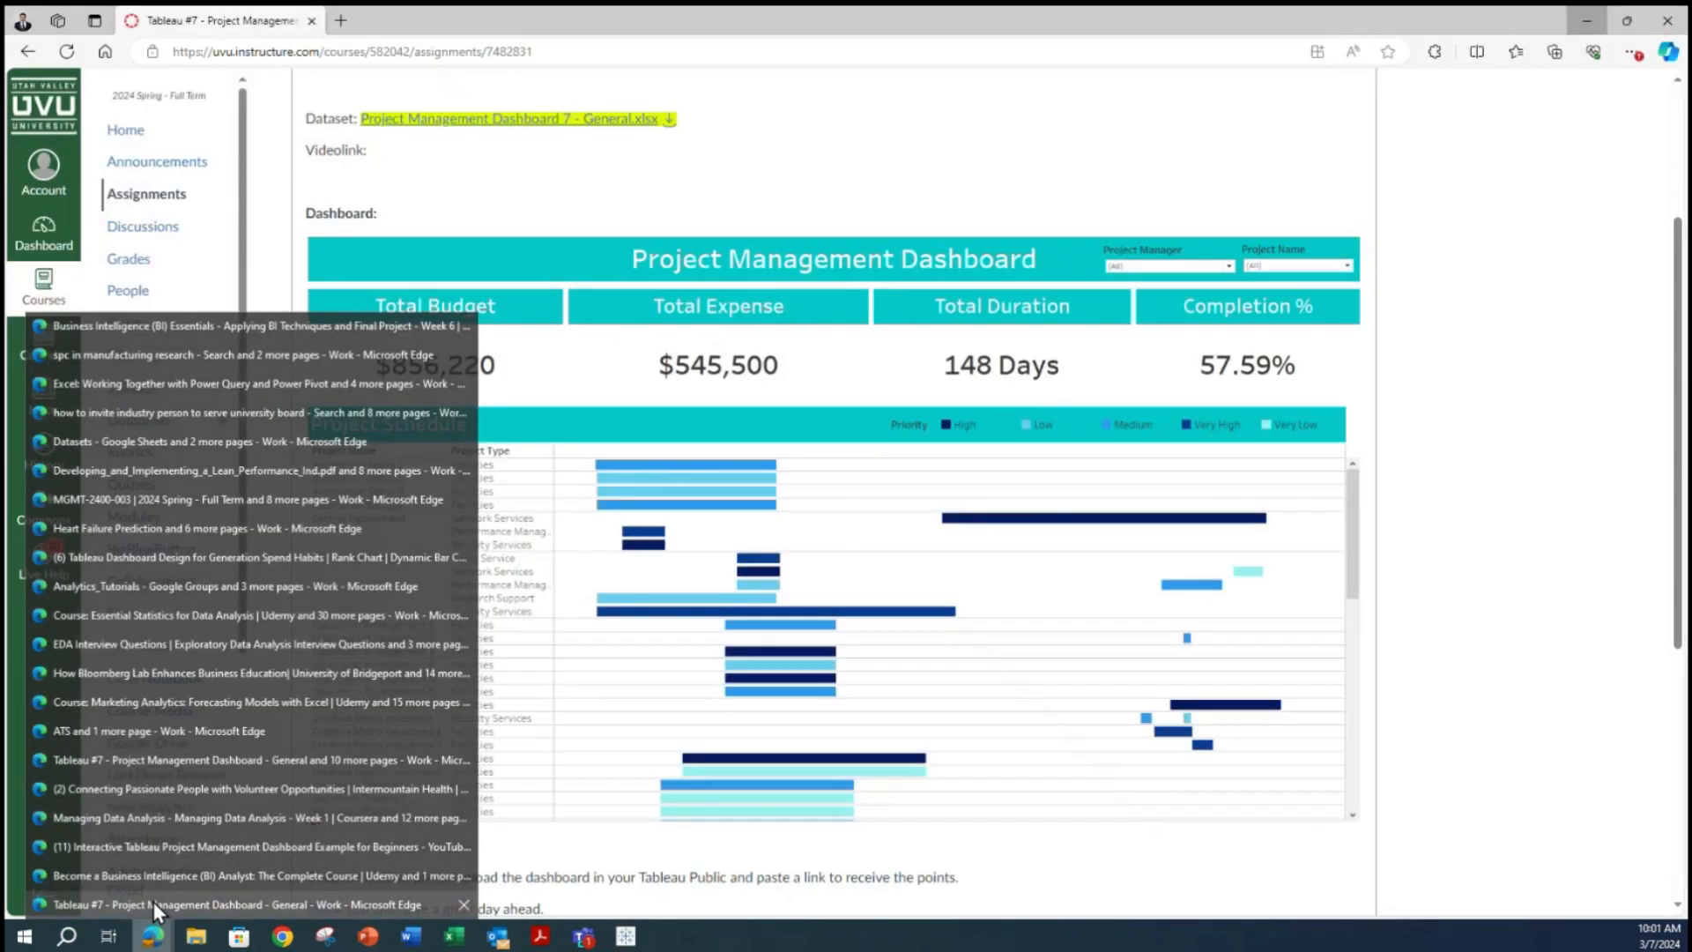
{"action": "left_click", "coordinate": [154, 904]}
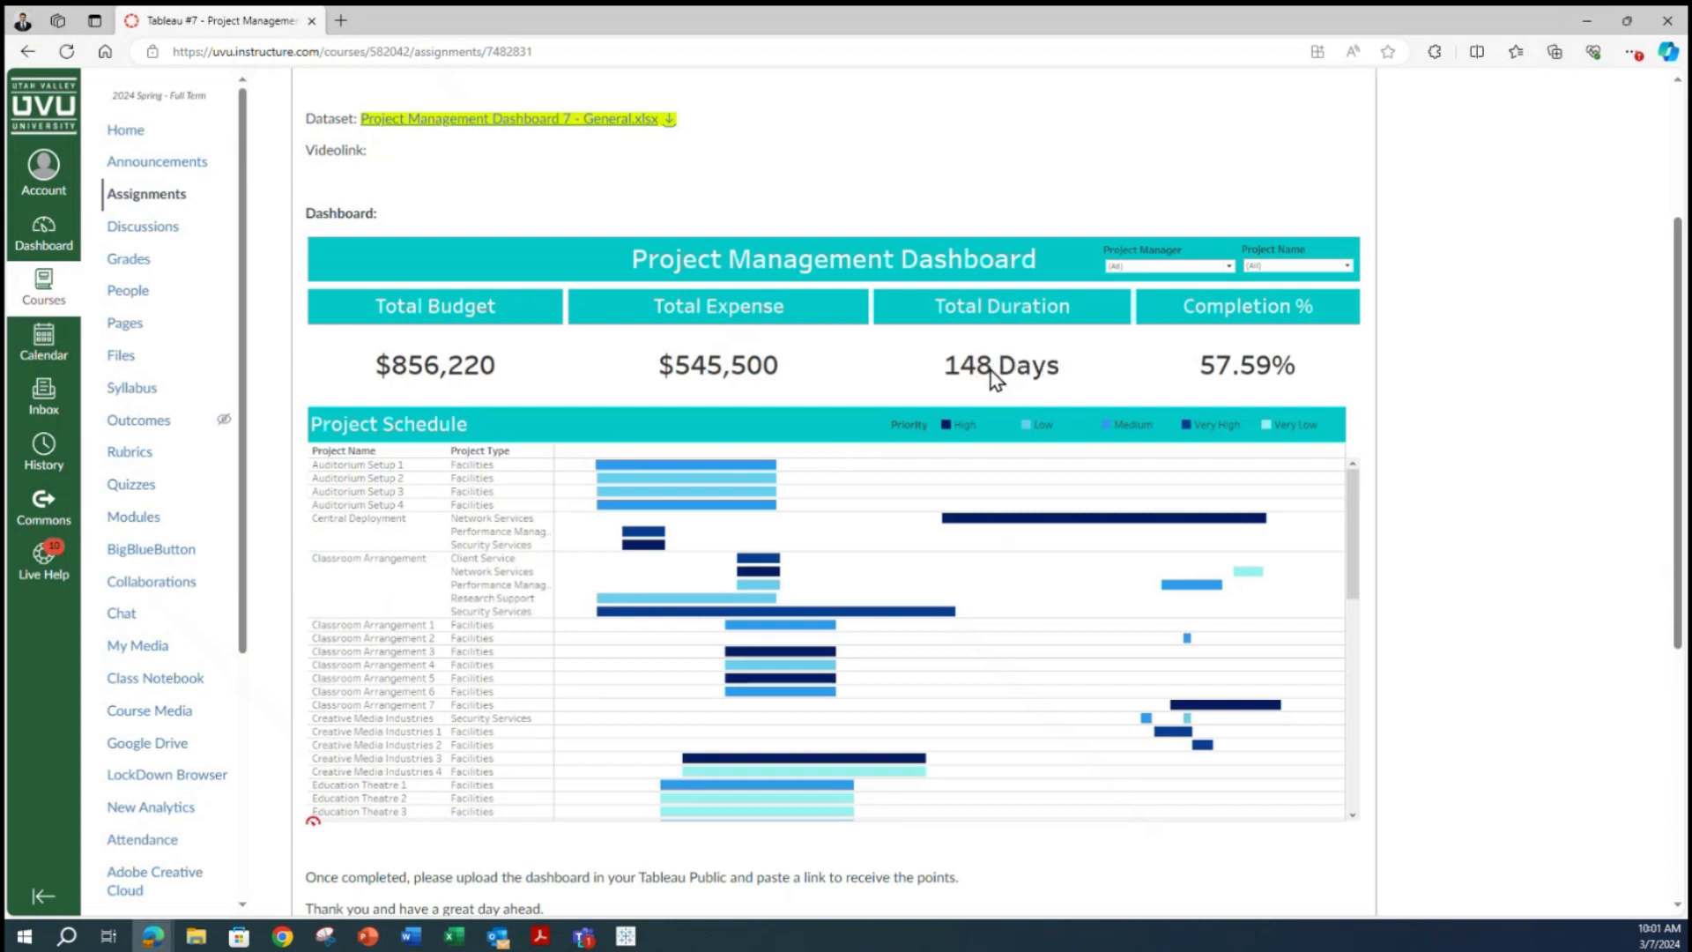
{"action": "left_click", "coordinate": [1587, 27]}
{"action": "mouse_move", "coordinate": [1519, 551]}
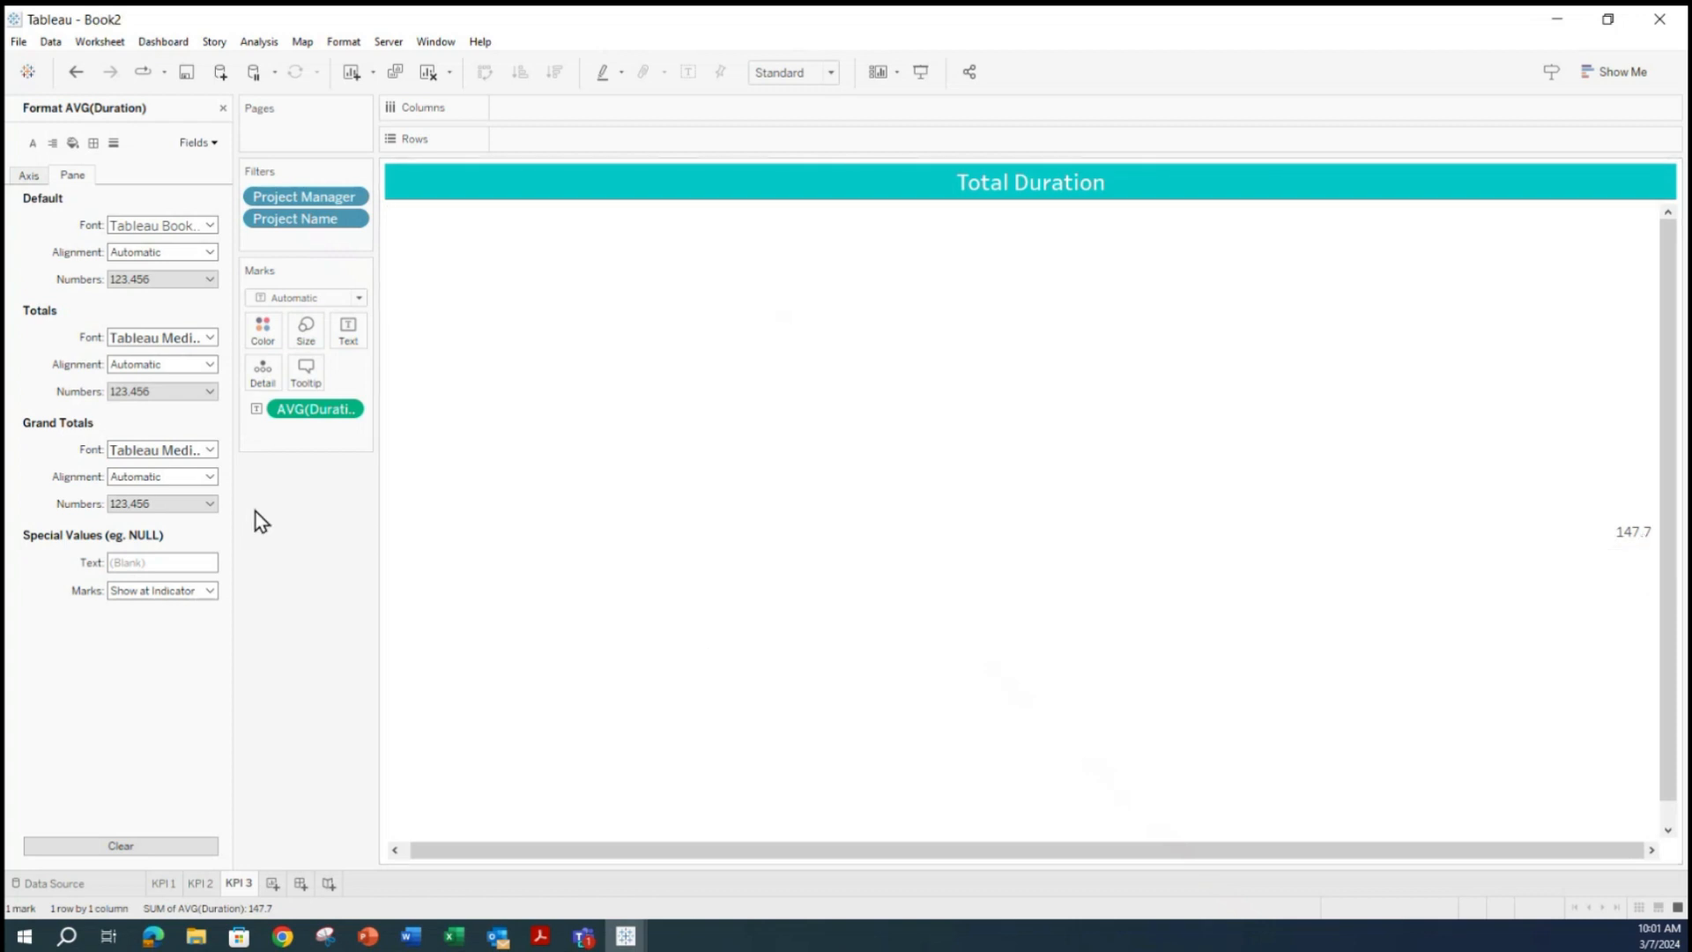
Format the average Duration's default numbers as Number (Custom) with 0 decimal places.
{"action": "right_click", "coordinate": [352, 409]}
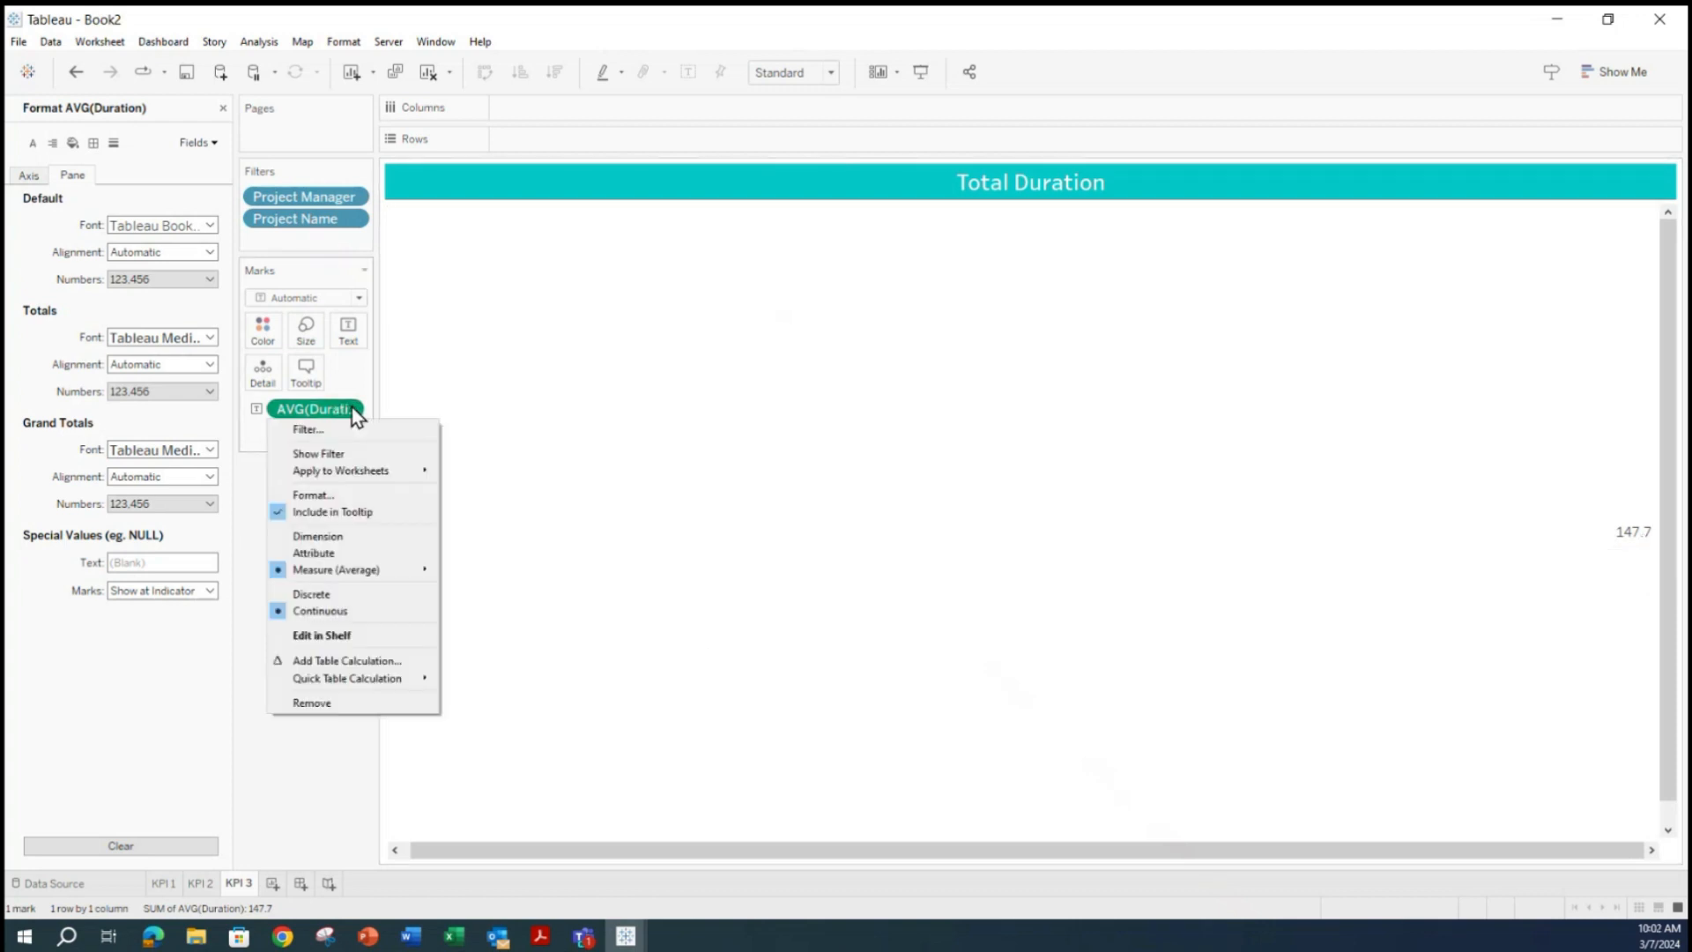
{"action": "left_click", "coordinate": [332, 495]}
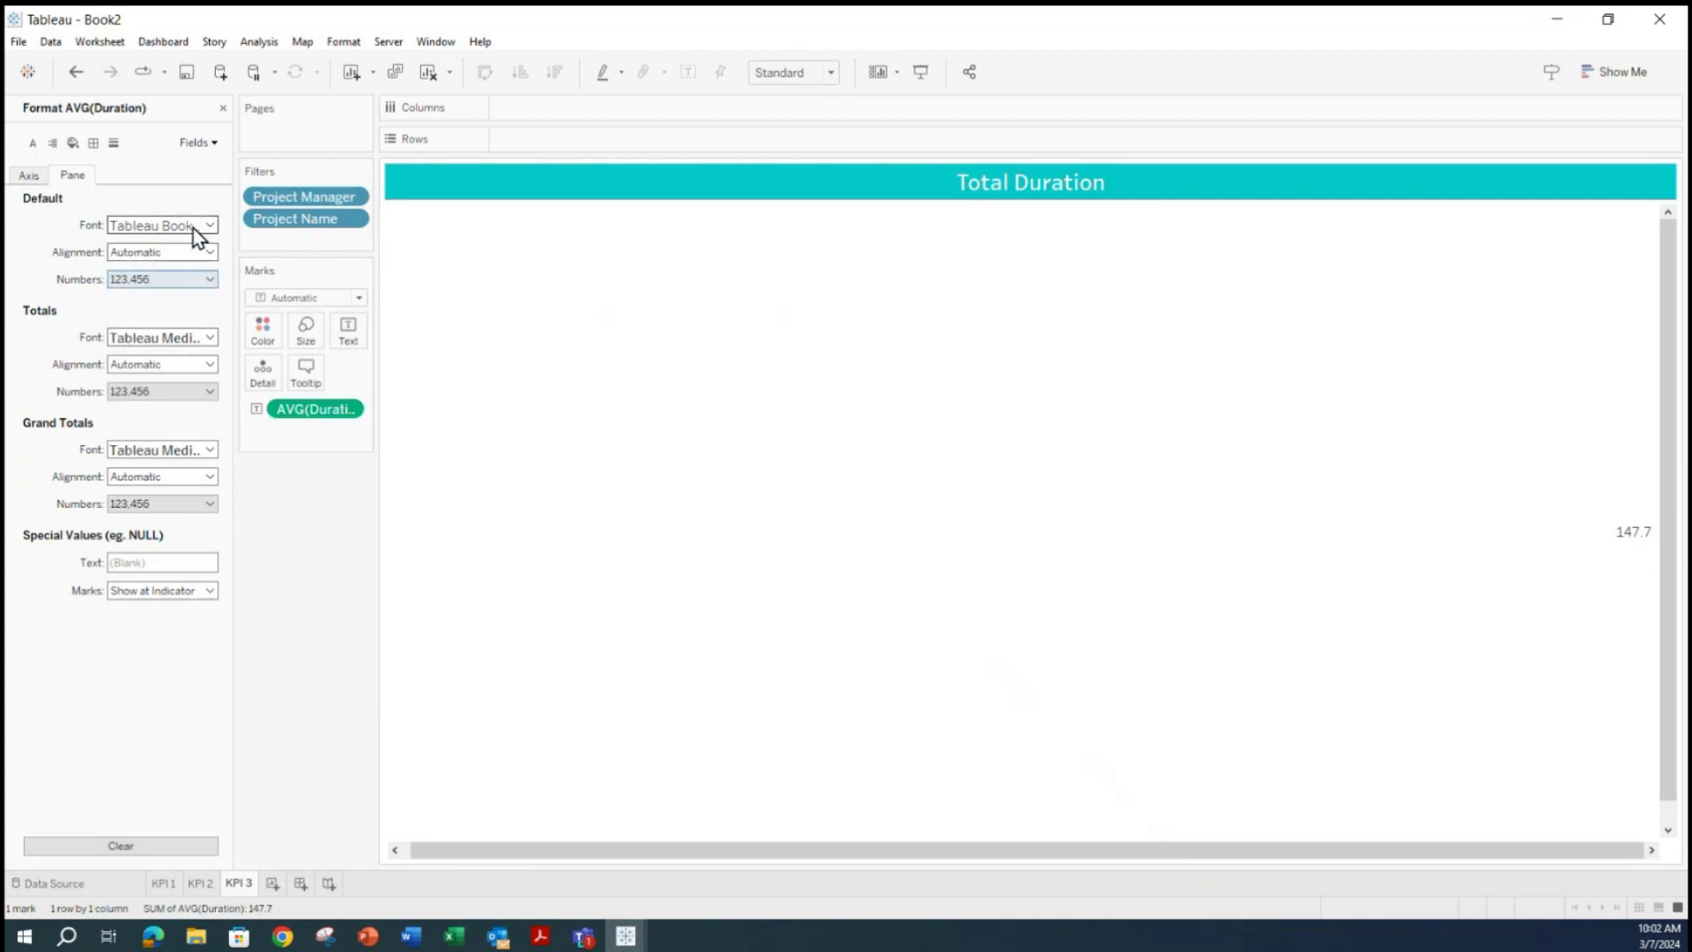
{"action": "left_click", "coordinate": [208, 278]}
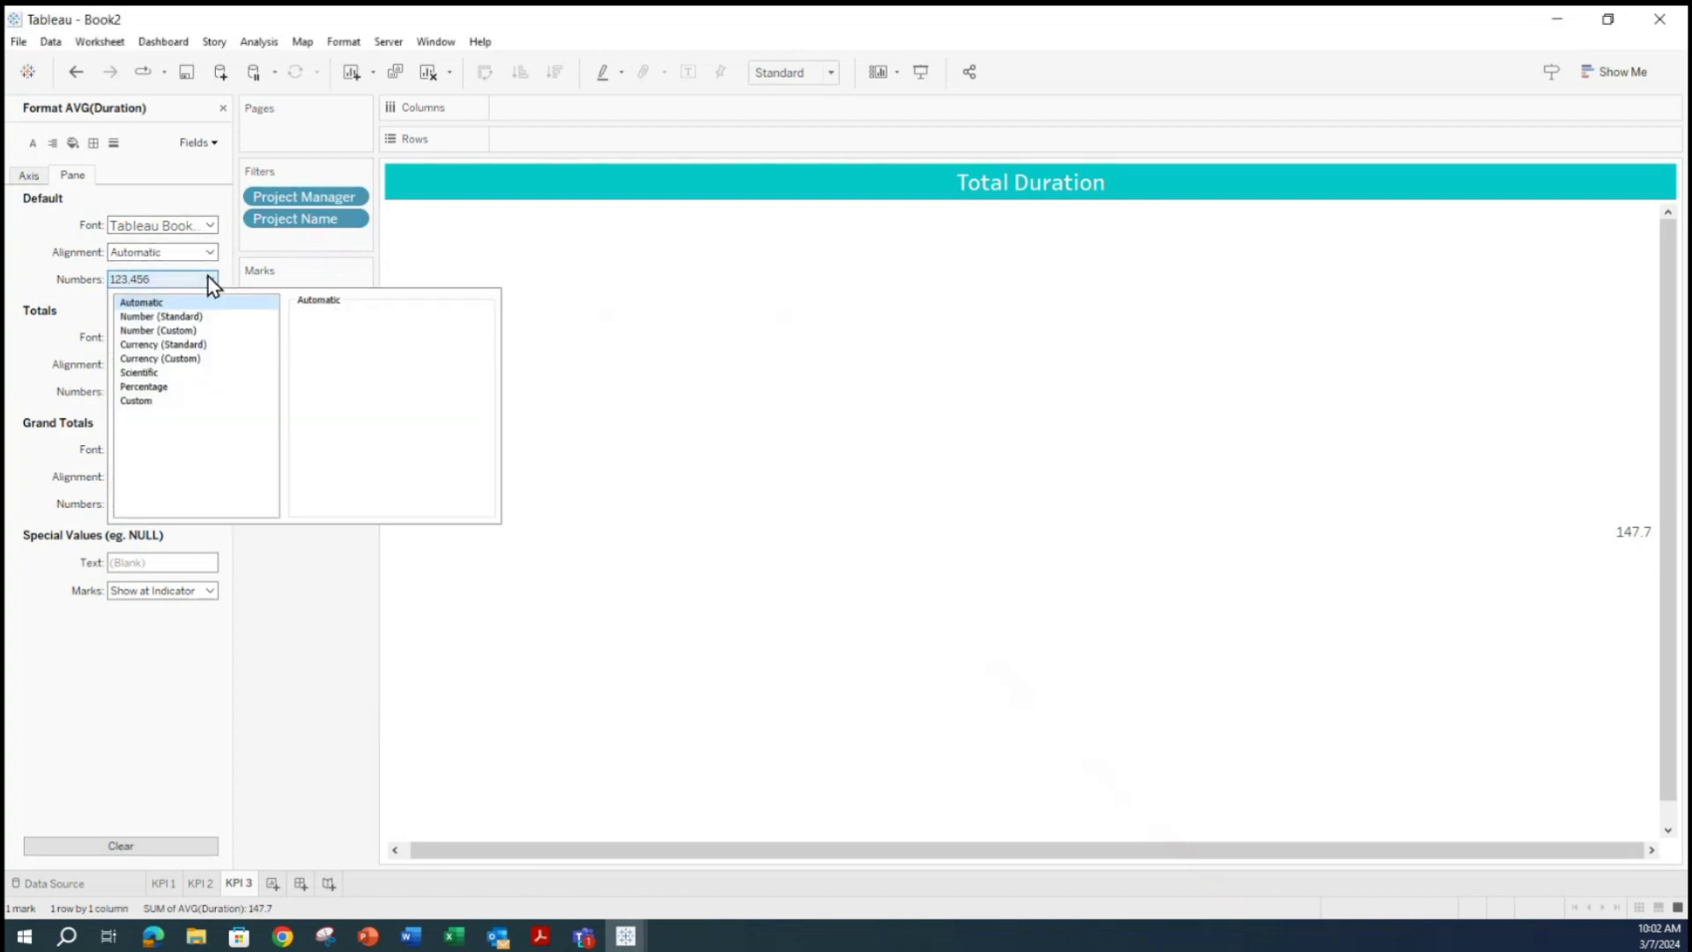
{"action": "left_click", "coordinate": [150, 402]}
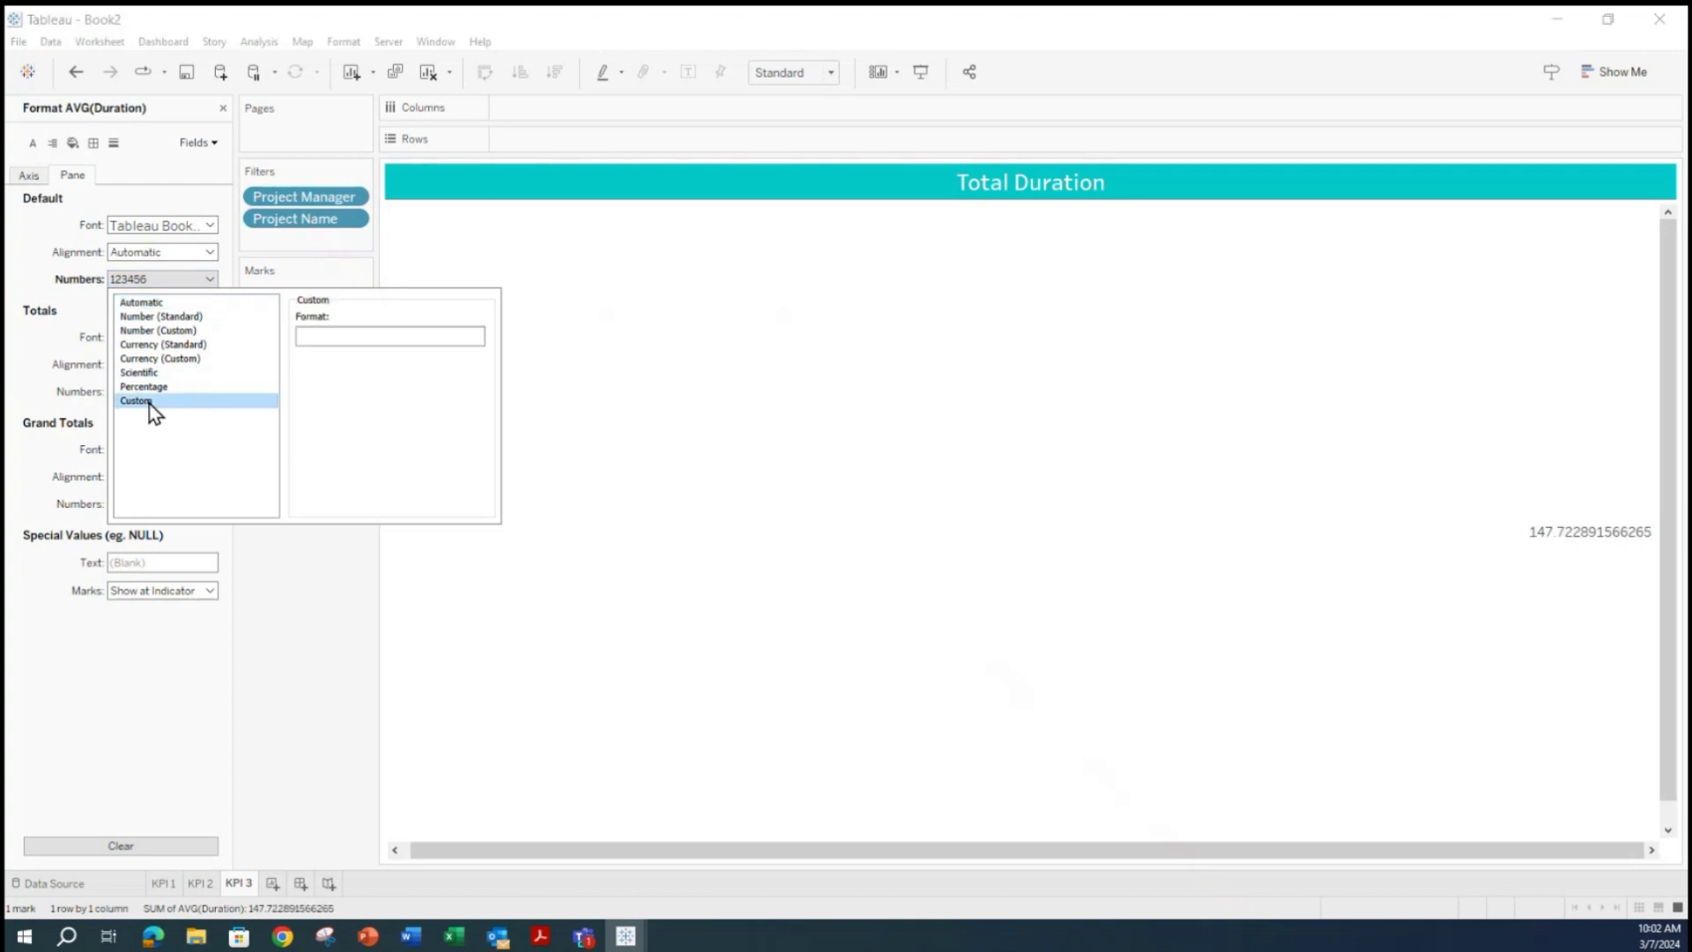
{"action": "left_click", "coordinate": [352, 337]}
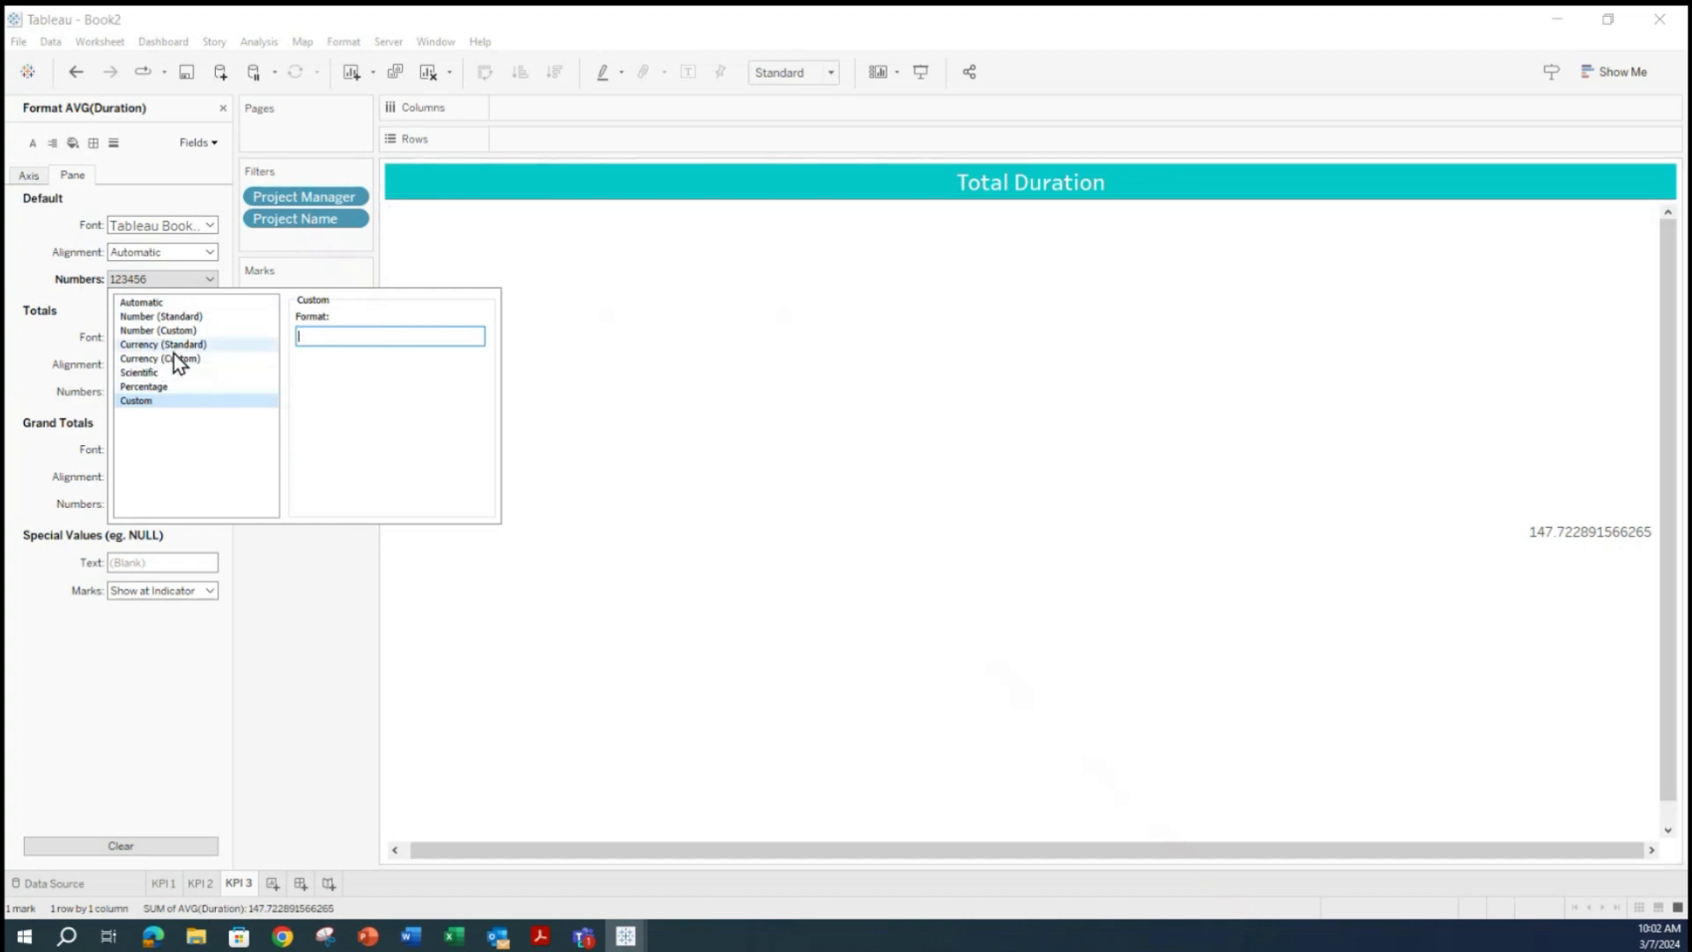
{"action": "left_click", "coordinate": [188, 329]}
{"action": "double_click", "coordinate": [311, 336]}
{"action": "left_click", "coordinate": [344, 342]}
{"action": "left_click", "coordinate": [345, 342]}
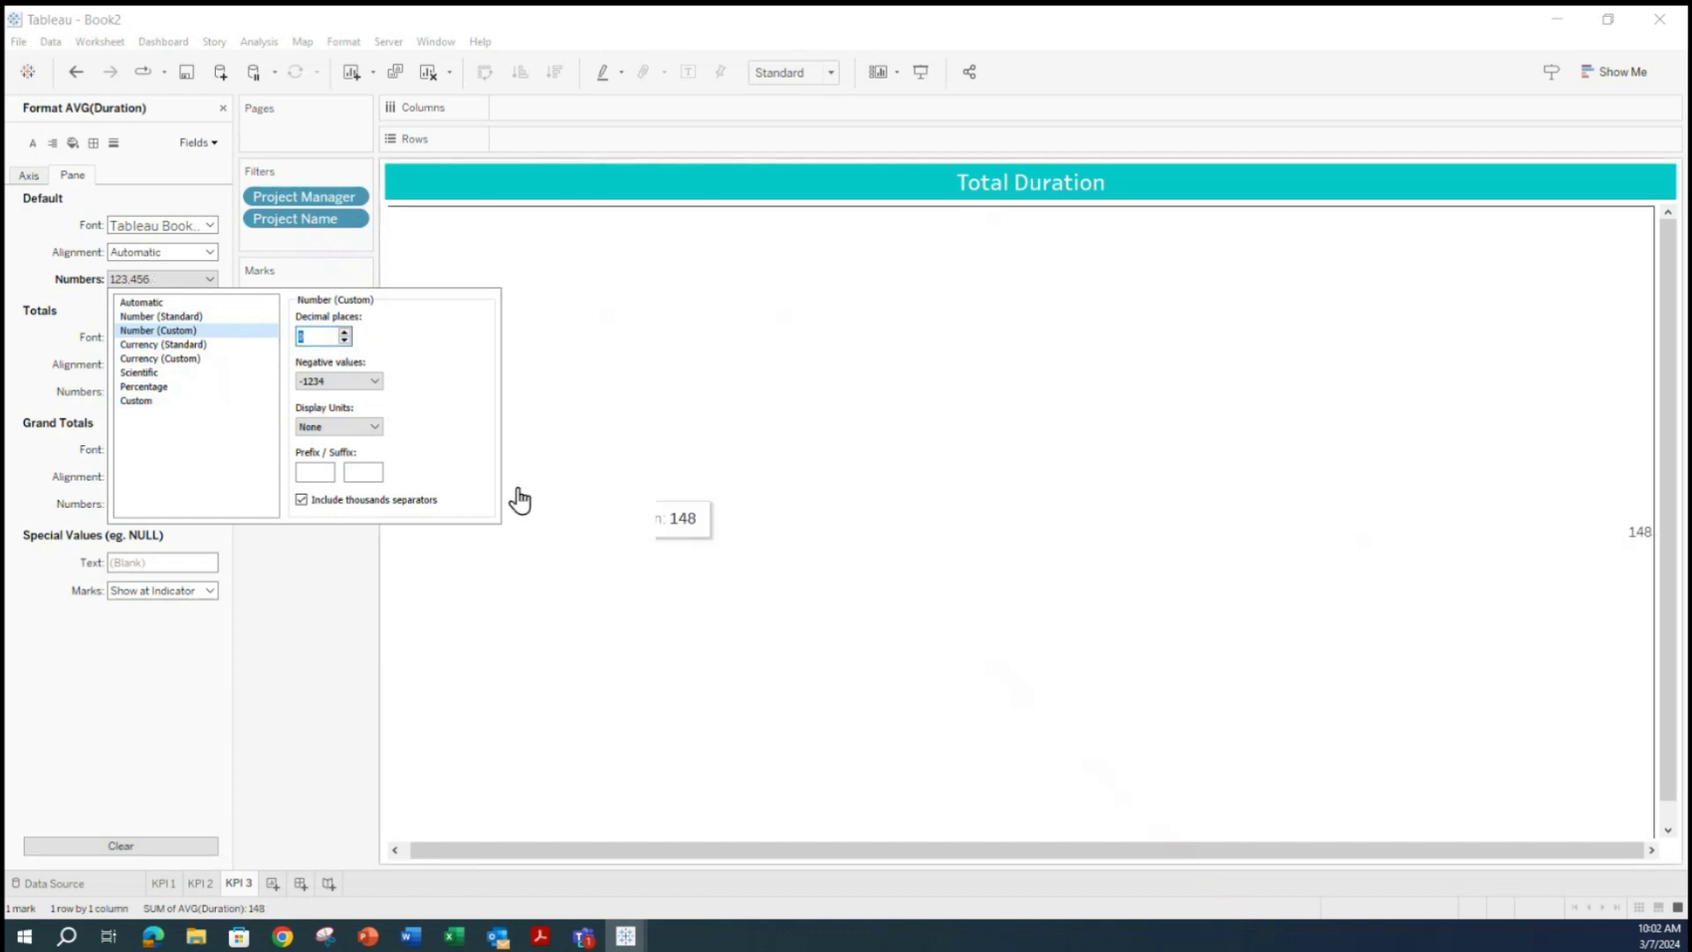
{"action": "mouse_move", "coordinate": [1591, 491]}
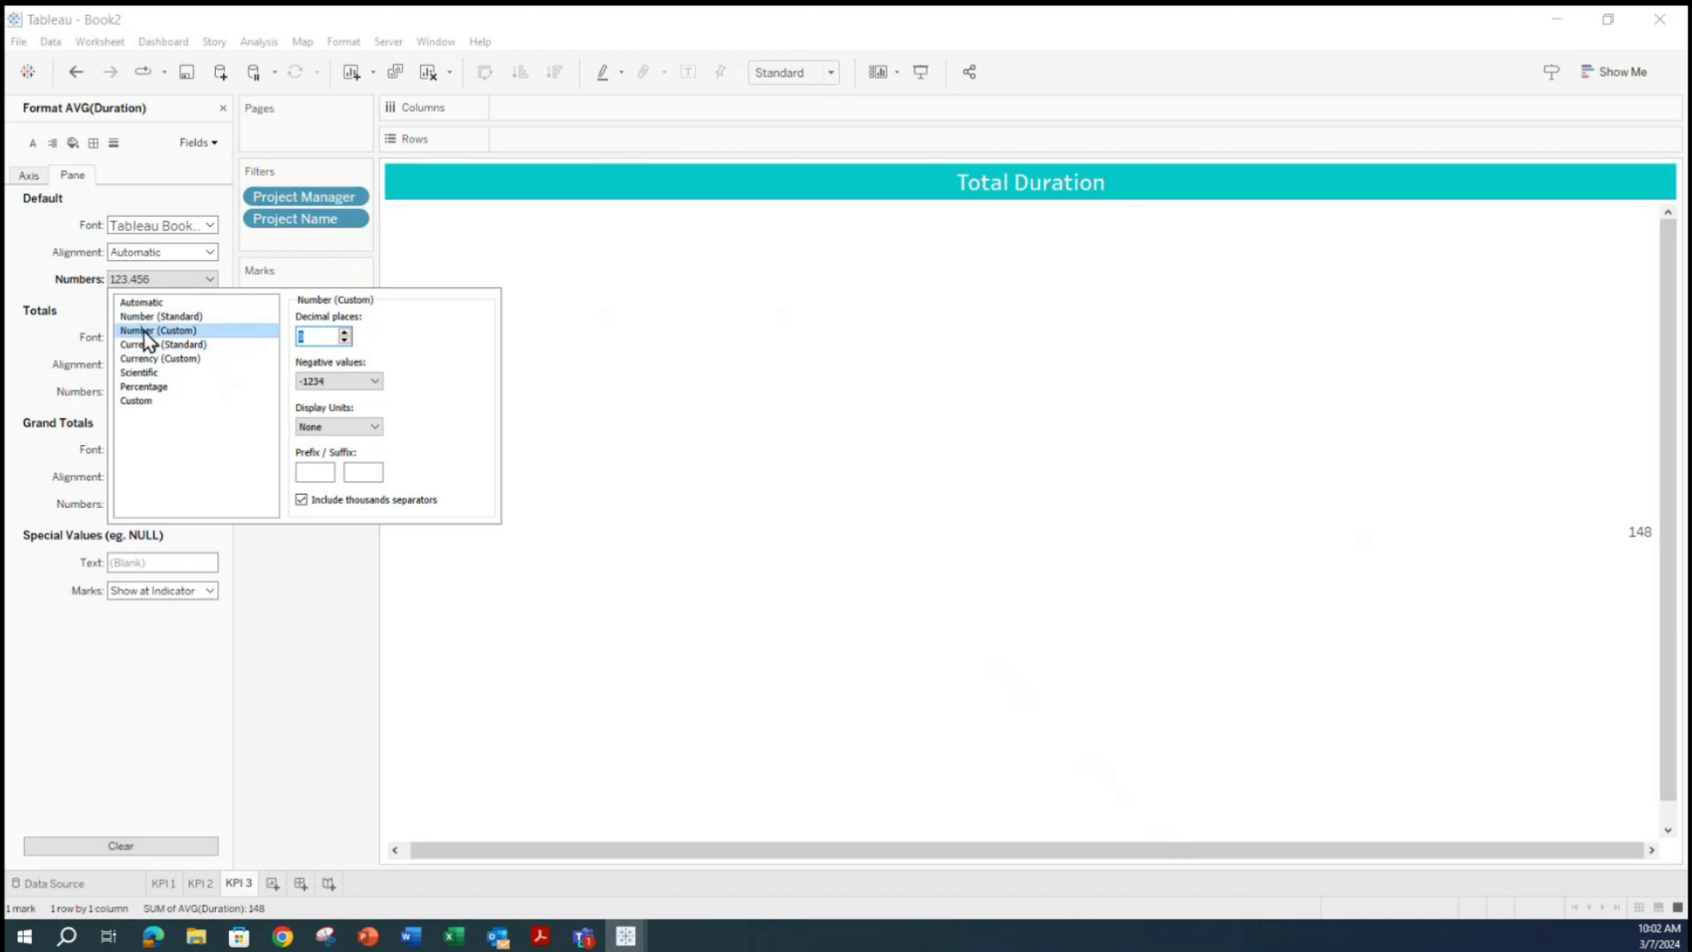
Try to add a days suffix to the average Duration with the custom number format "#,##0;-#,##0 days".
{"action": "left_click", "coordinate": [141, 402]}
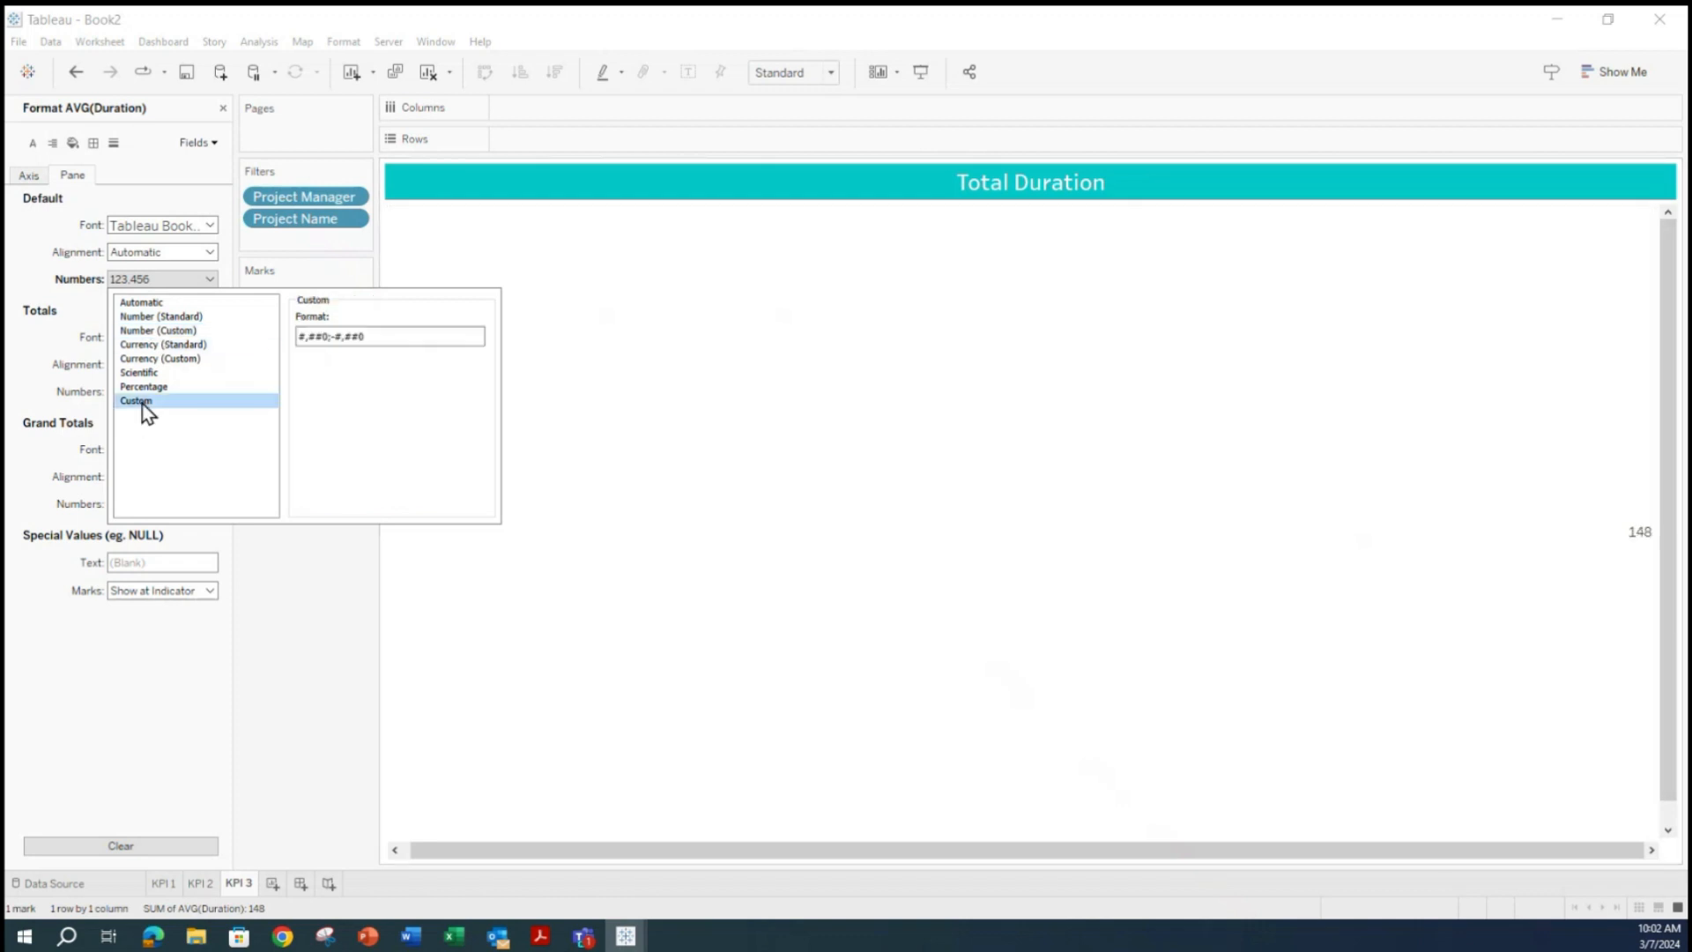
{"action": "left_click", "coordinate": [403, 341]}
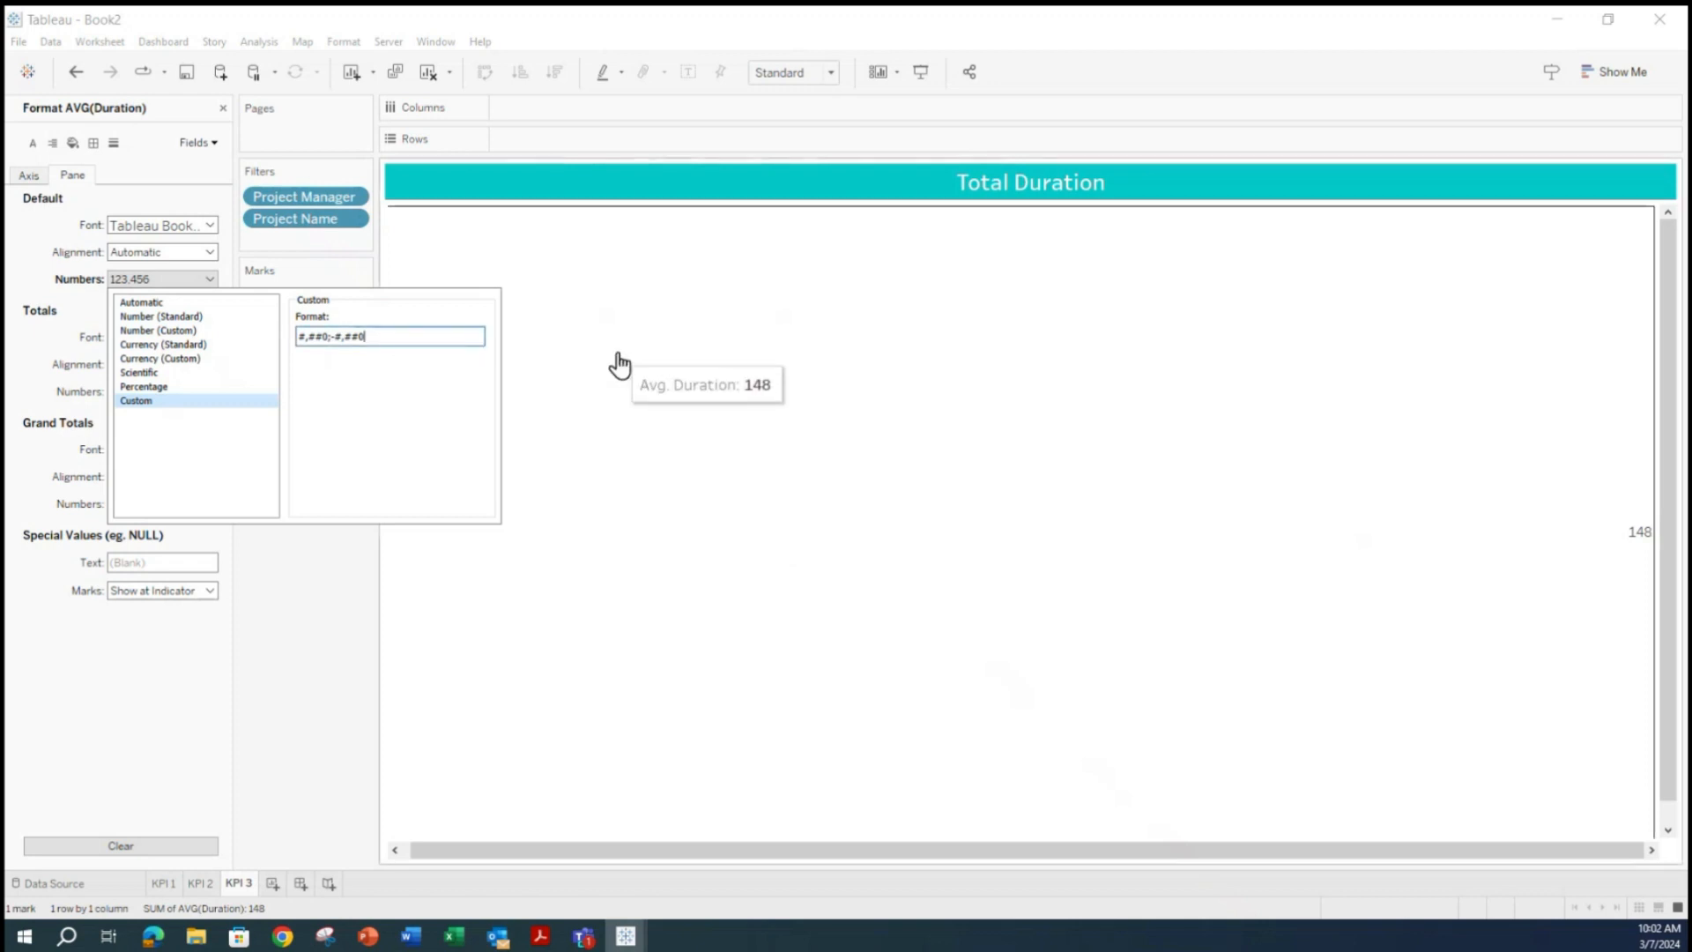
{"action": "type", "text": "days"}
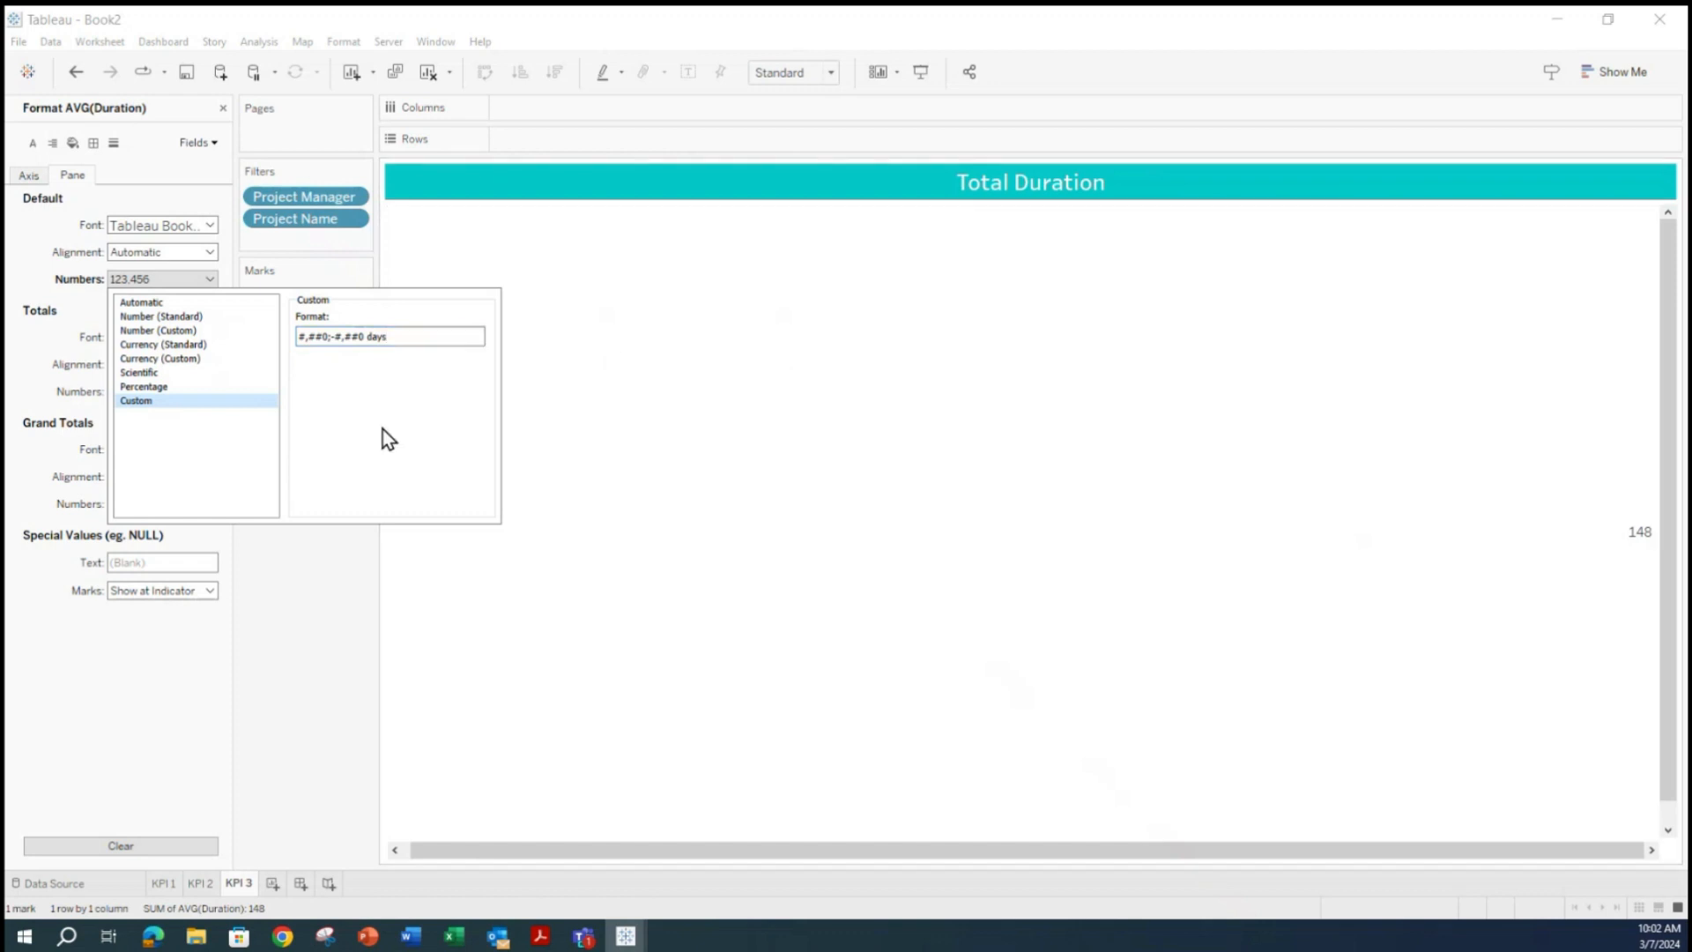
{"action": "left_click", "coordinate": [1635, 850]}
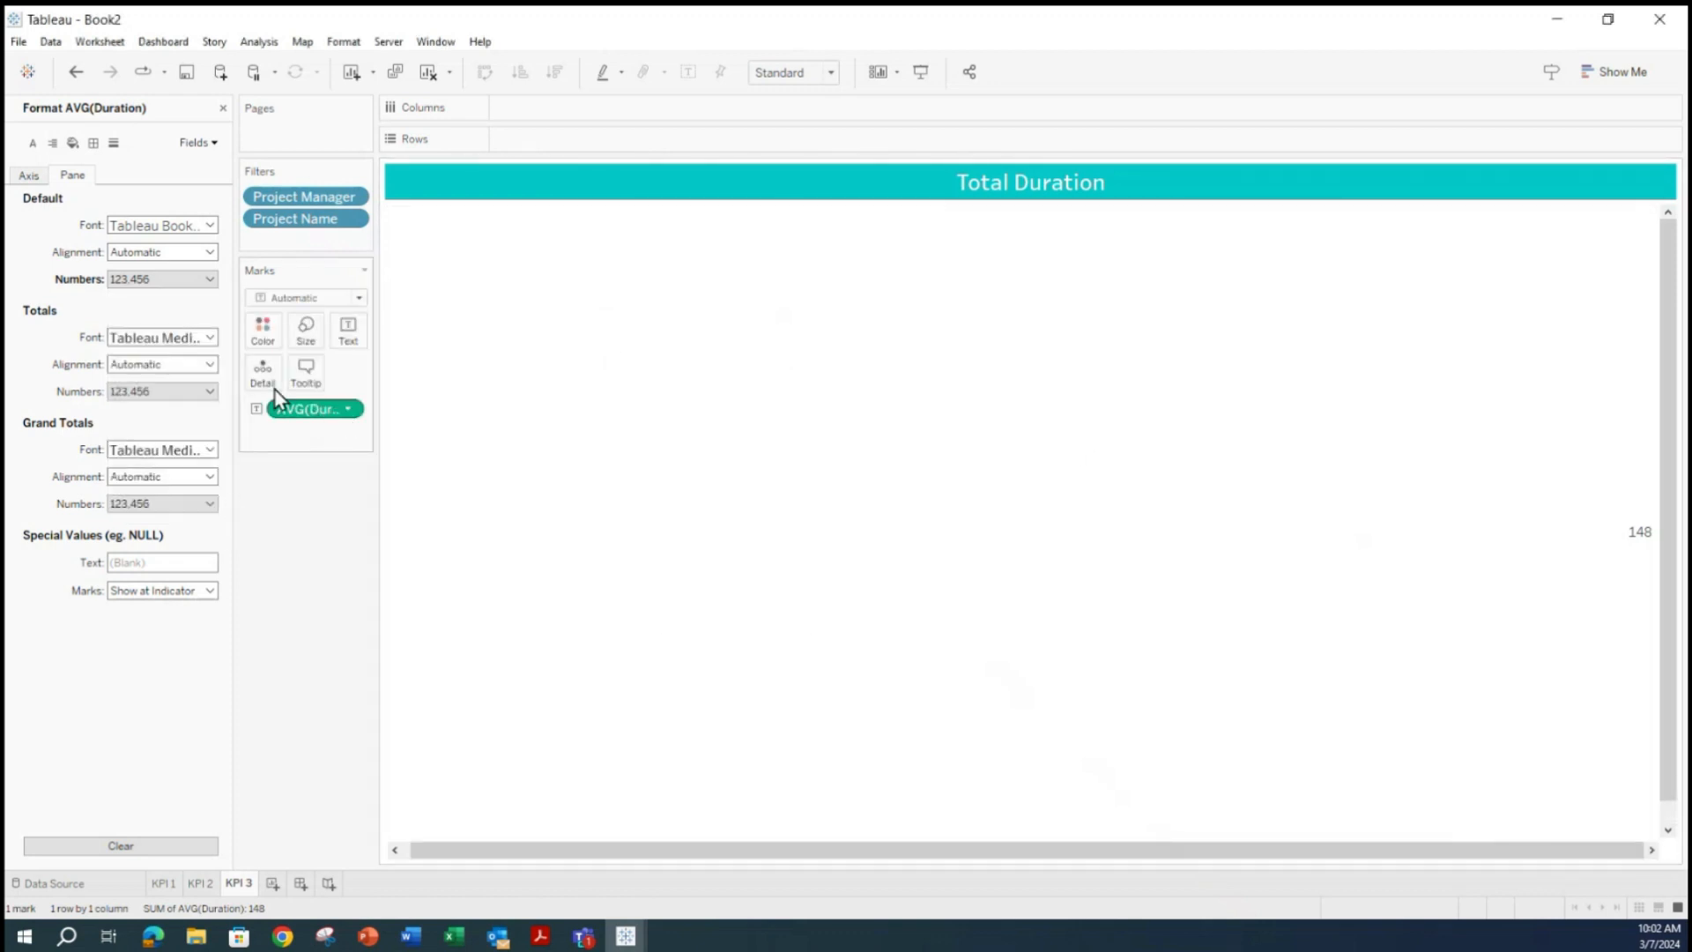
Reset the average Duration's default number format to Number (Custom) with 0 decimal places.
{"action": "left_click", "coordinate": [344, 409]}
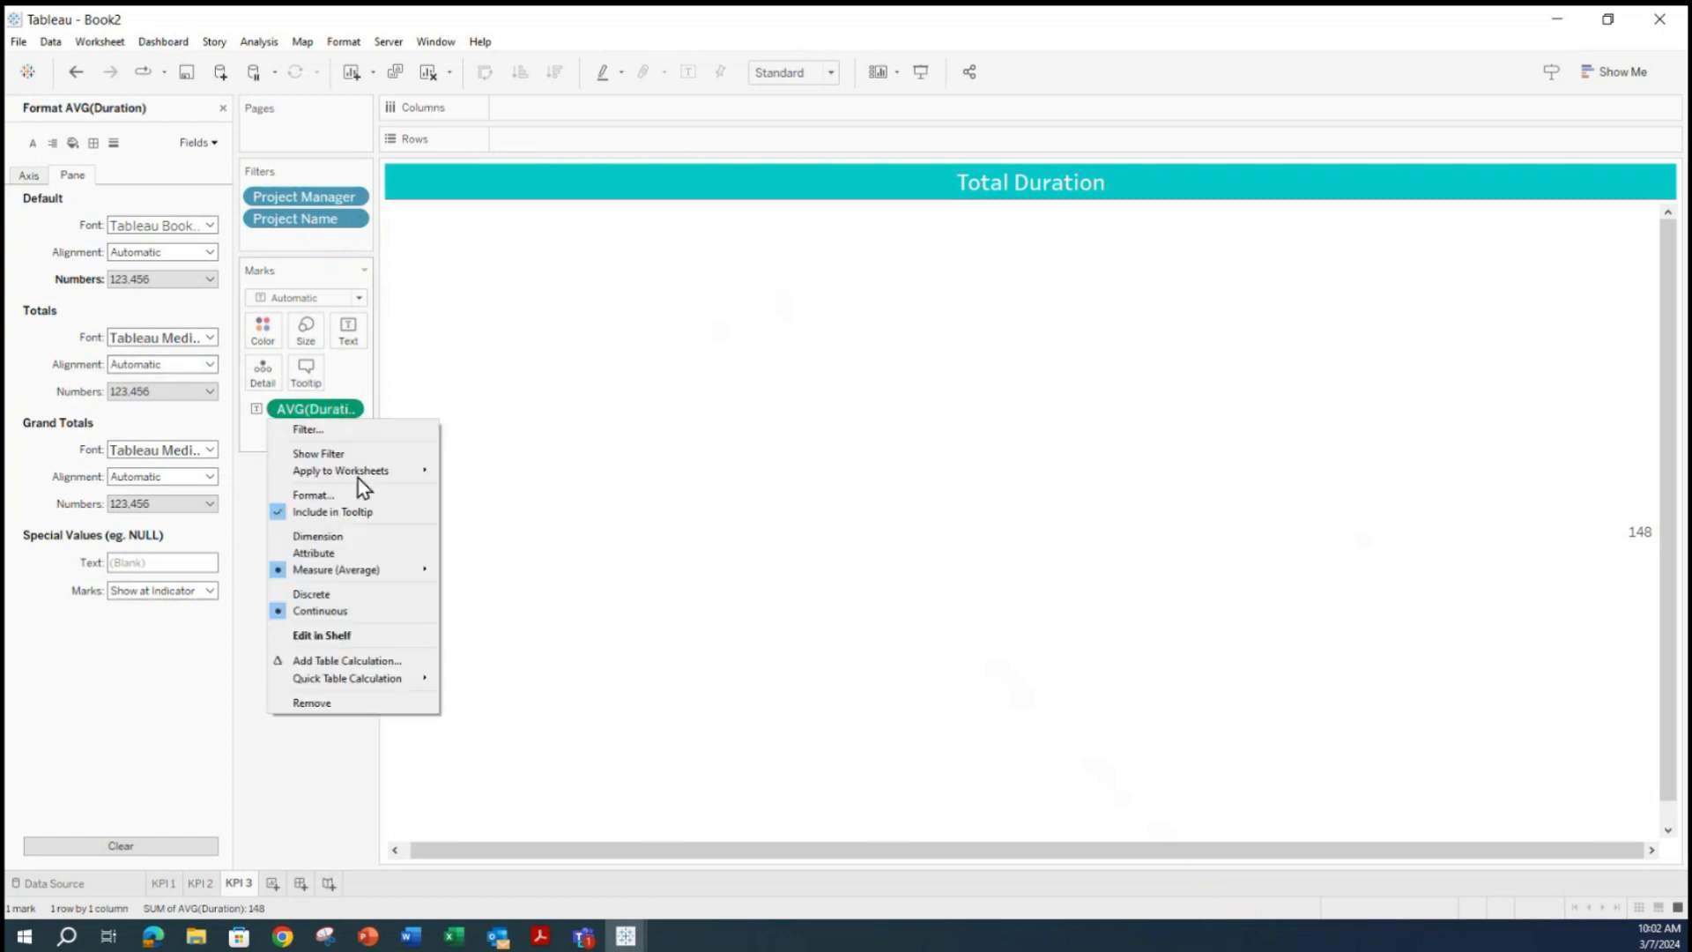
{"action": "left_click", "coordinate": [325, 495]}
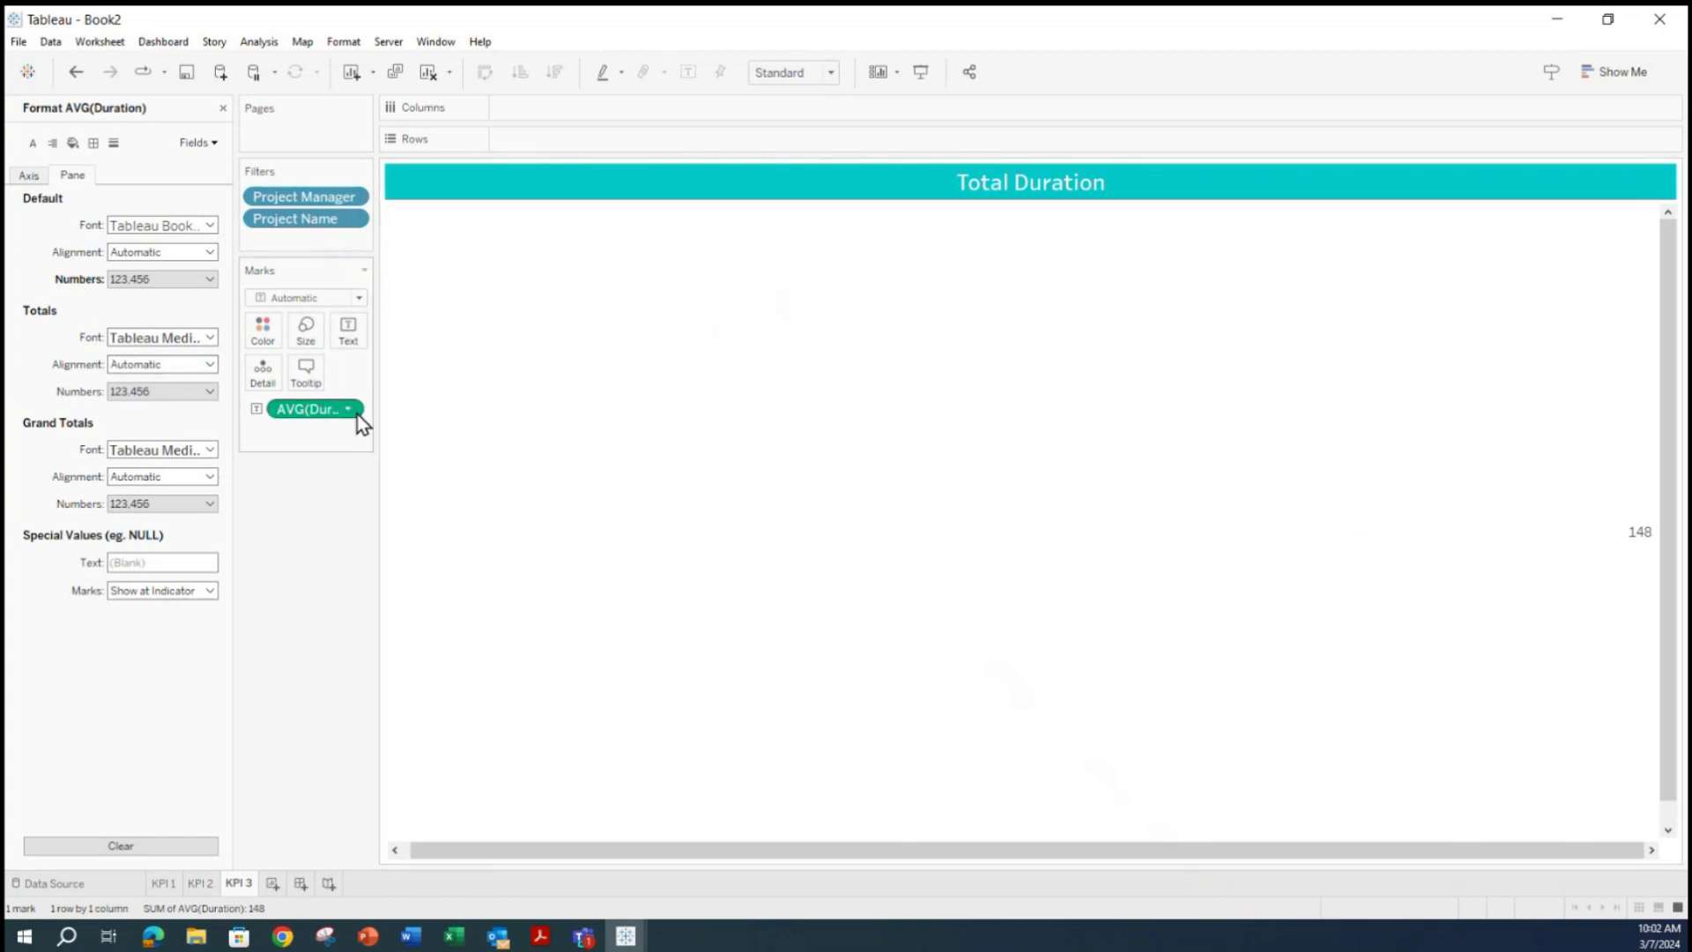
{"action": "left_click", "coordinate": [205, 279]}
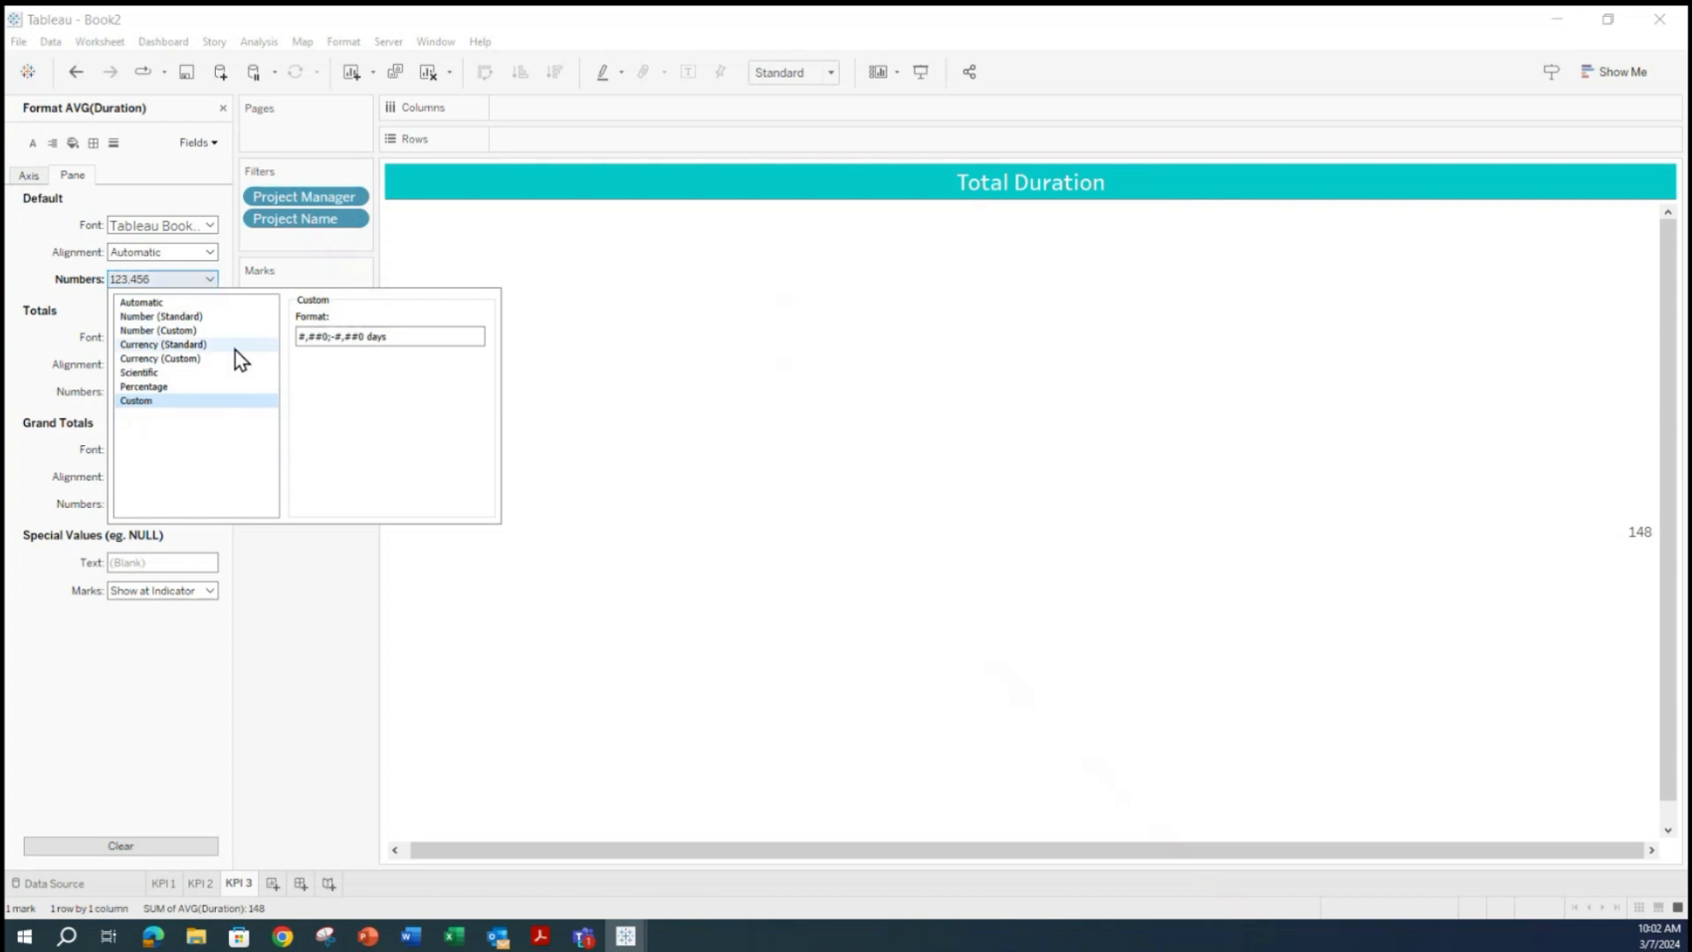
{"action": "left_click", "coordinate": [183, 333]}
{"action": "double_click", "coordinate": [345, 341]}
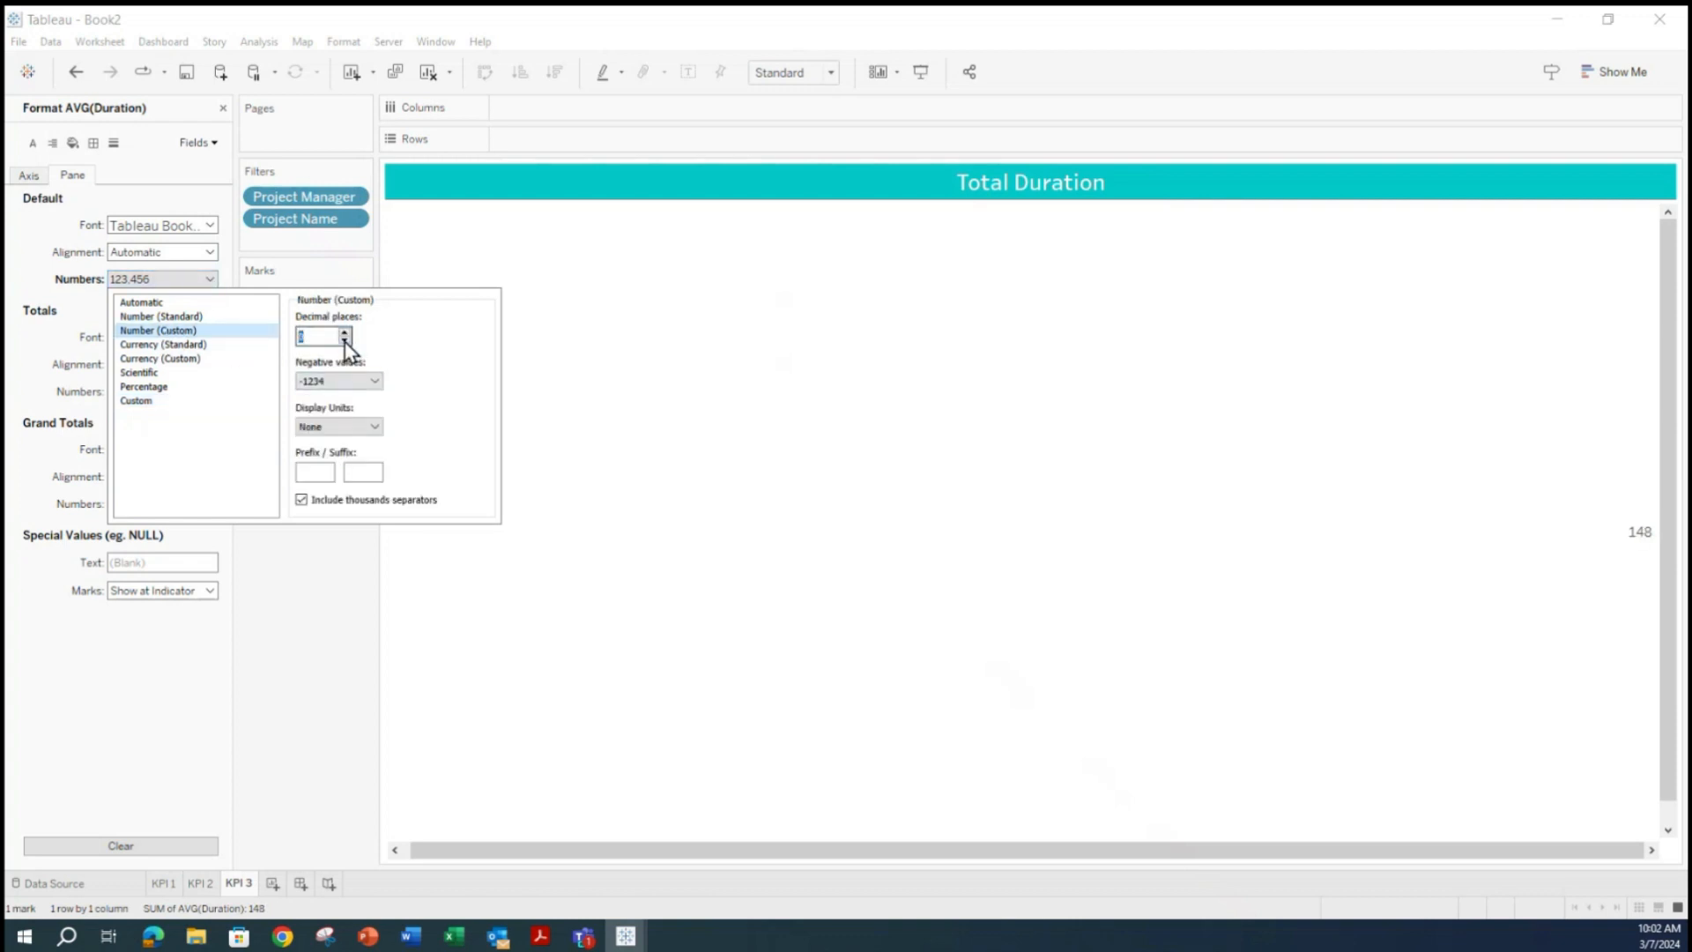
{"action": "left_click", "coordinate": [295, 584]}
Try the custom number format "000 days" on the average Duration's totals.
{"action": "left_click", "coordinate": [203, 393]}
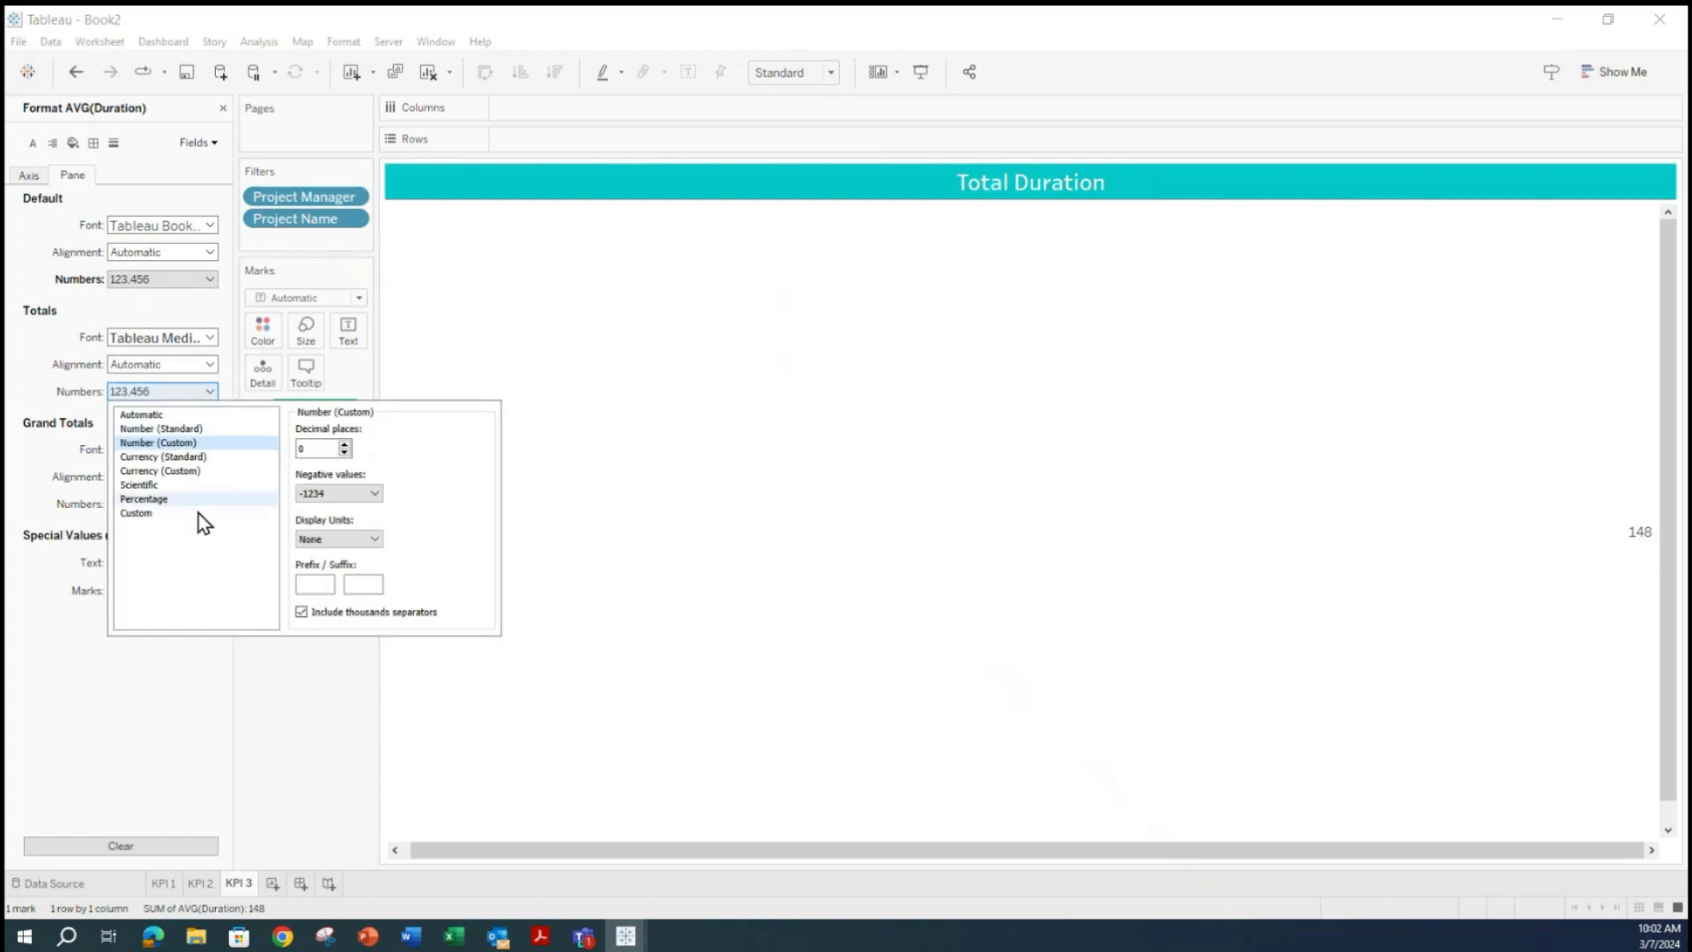
{"action": "left_click", "coordinate": [157, 517]}
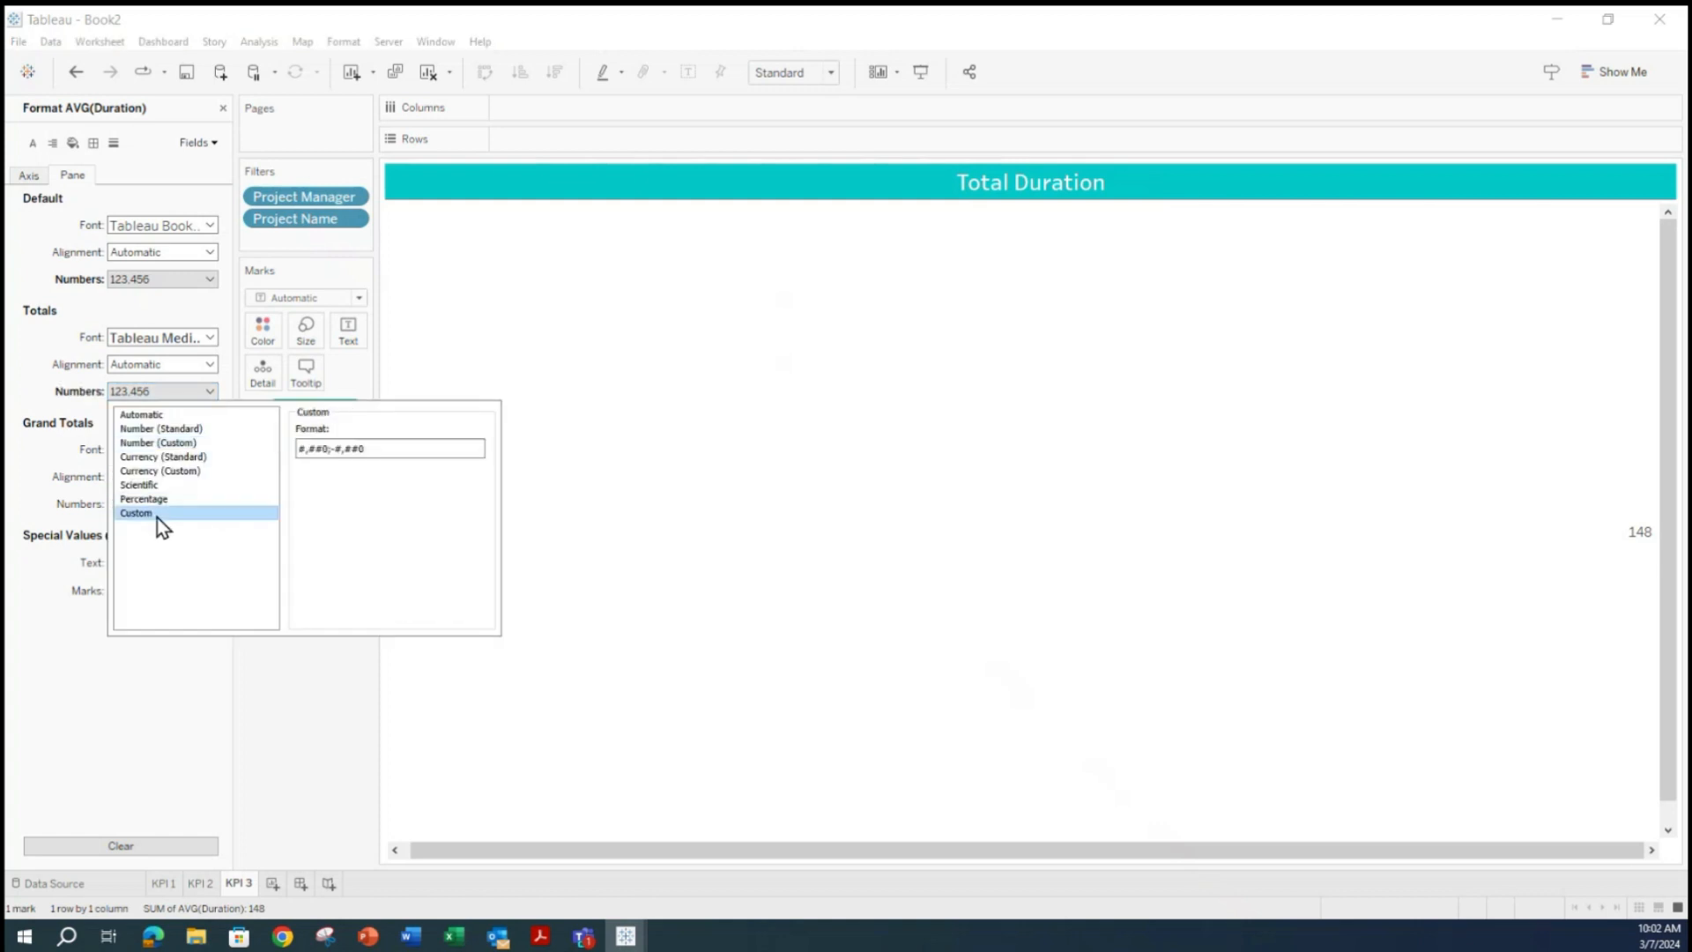
{"action": "left_click", "coordinate": [166, 444]}
{"action": "left_click", "coordinate": [344, 453]}
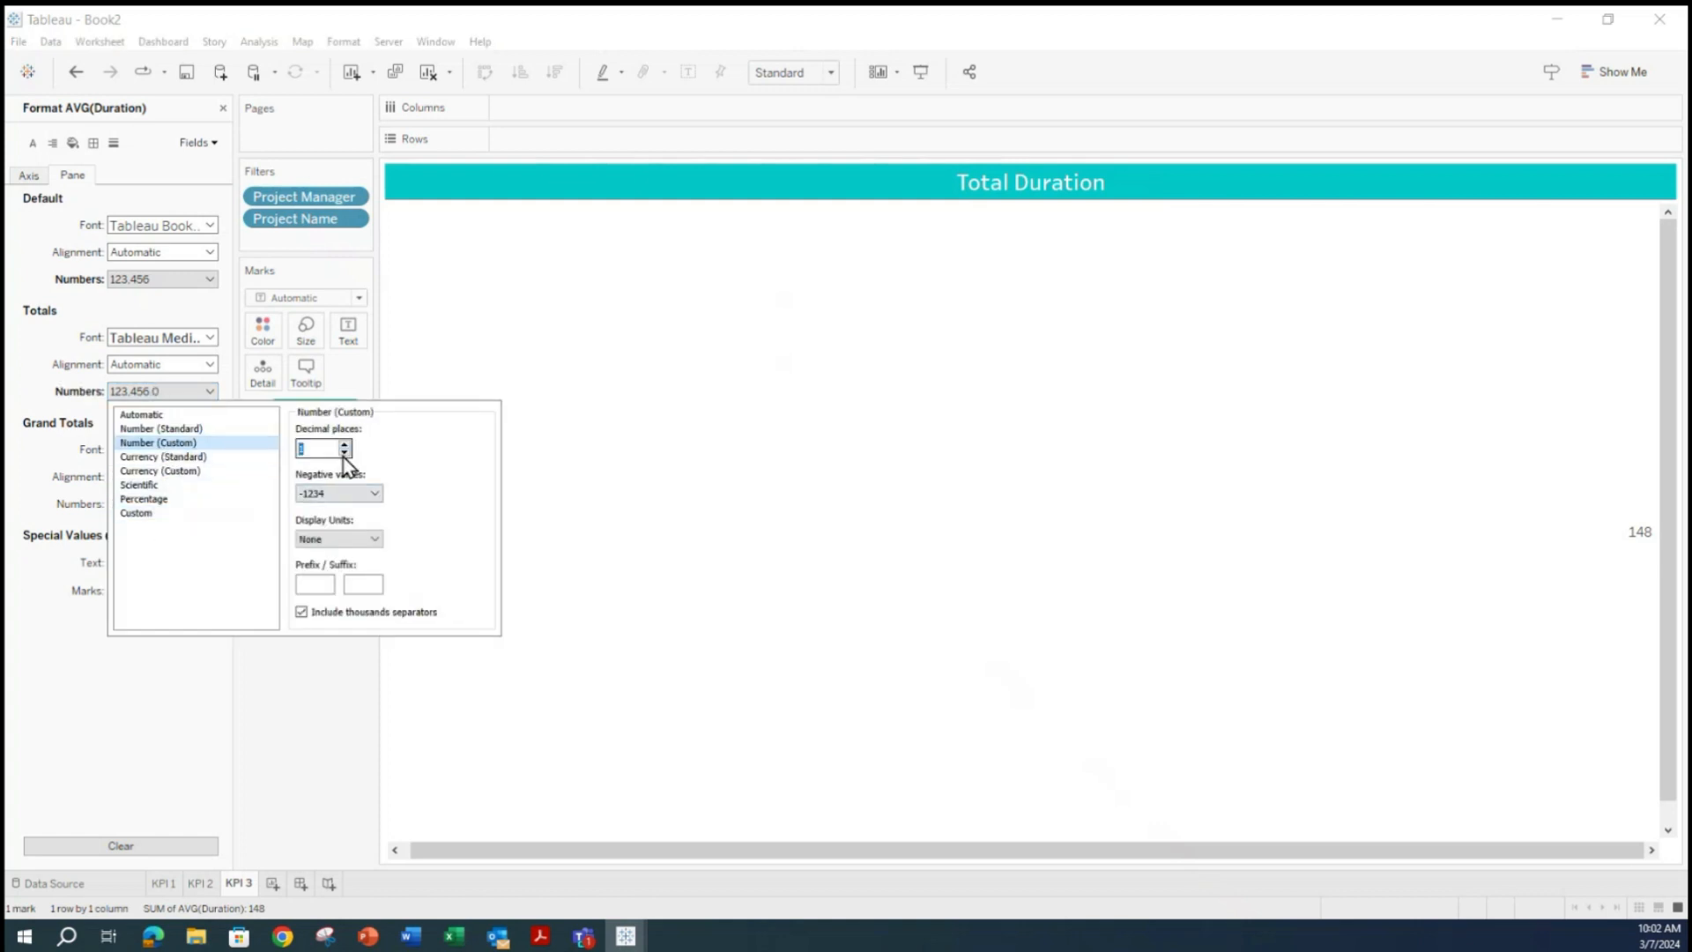
{"action": "left_click", "coordinate": [143, 485]}
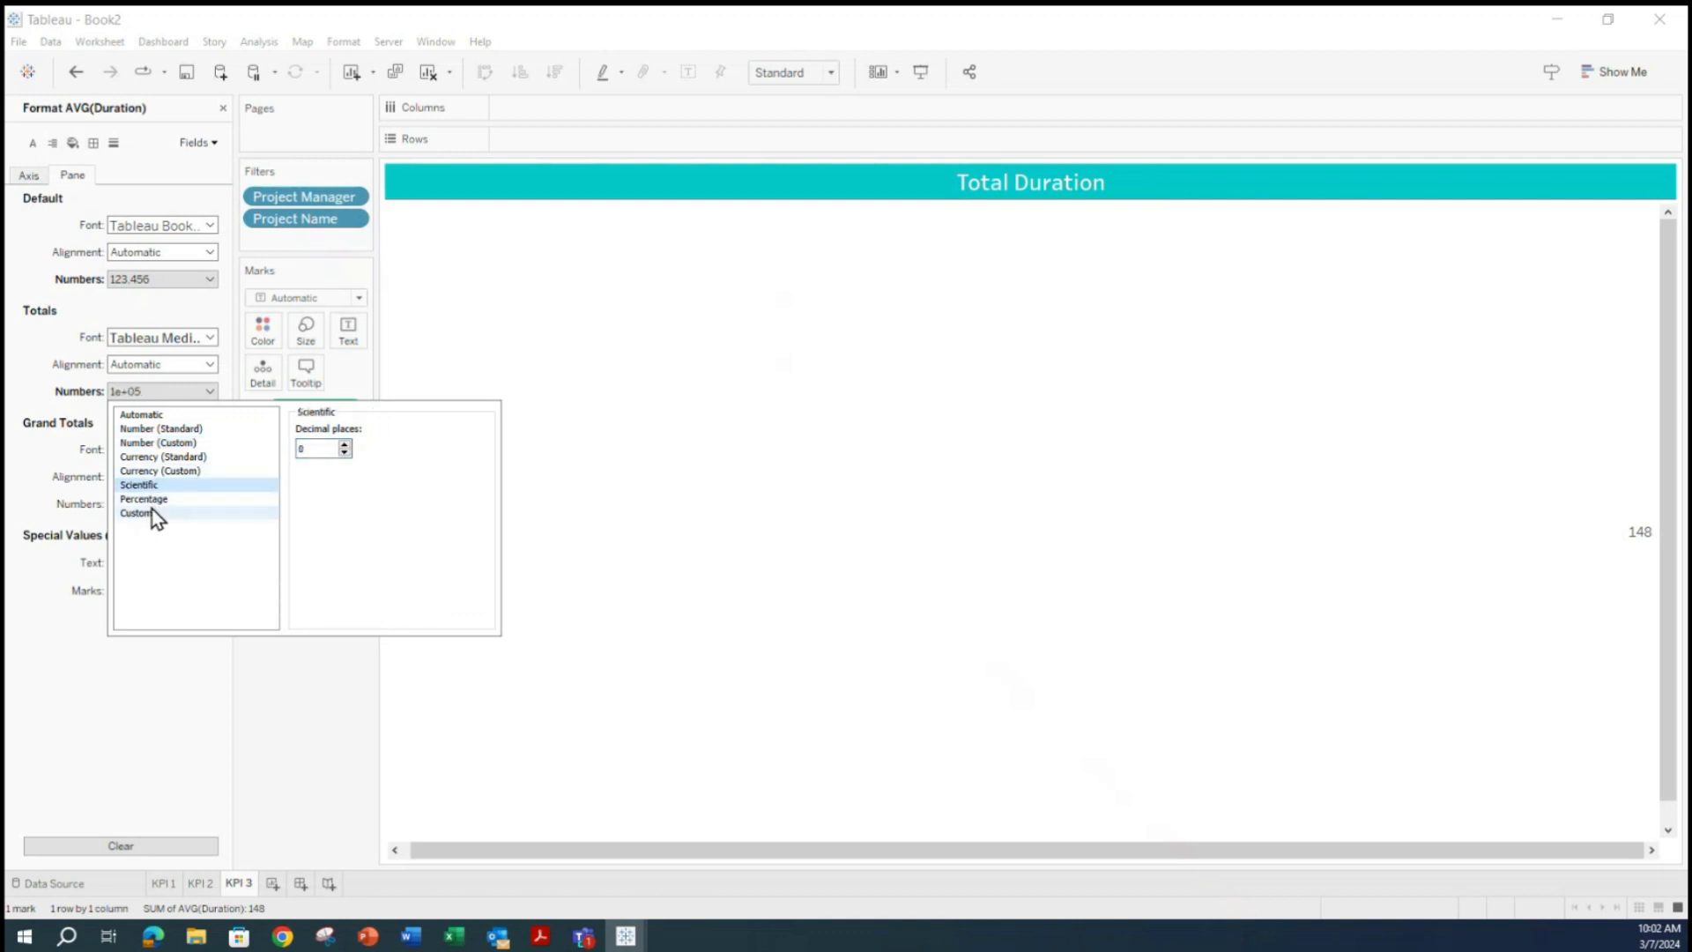
{"action": "left_click", "coordinate": [141, 513]}
{"action": "left_click", "coordinate": [367, 448]}
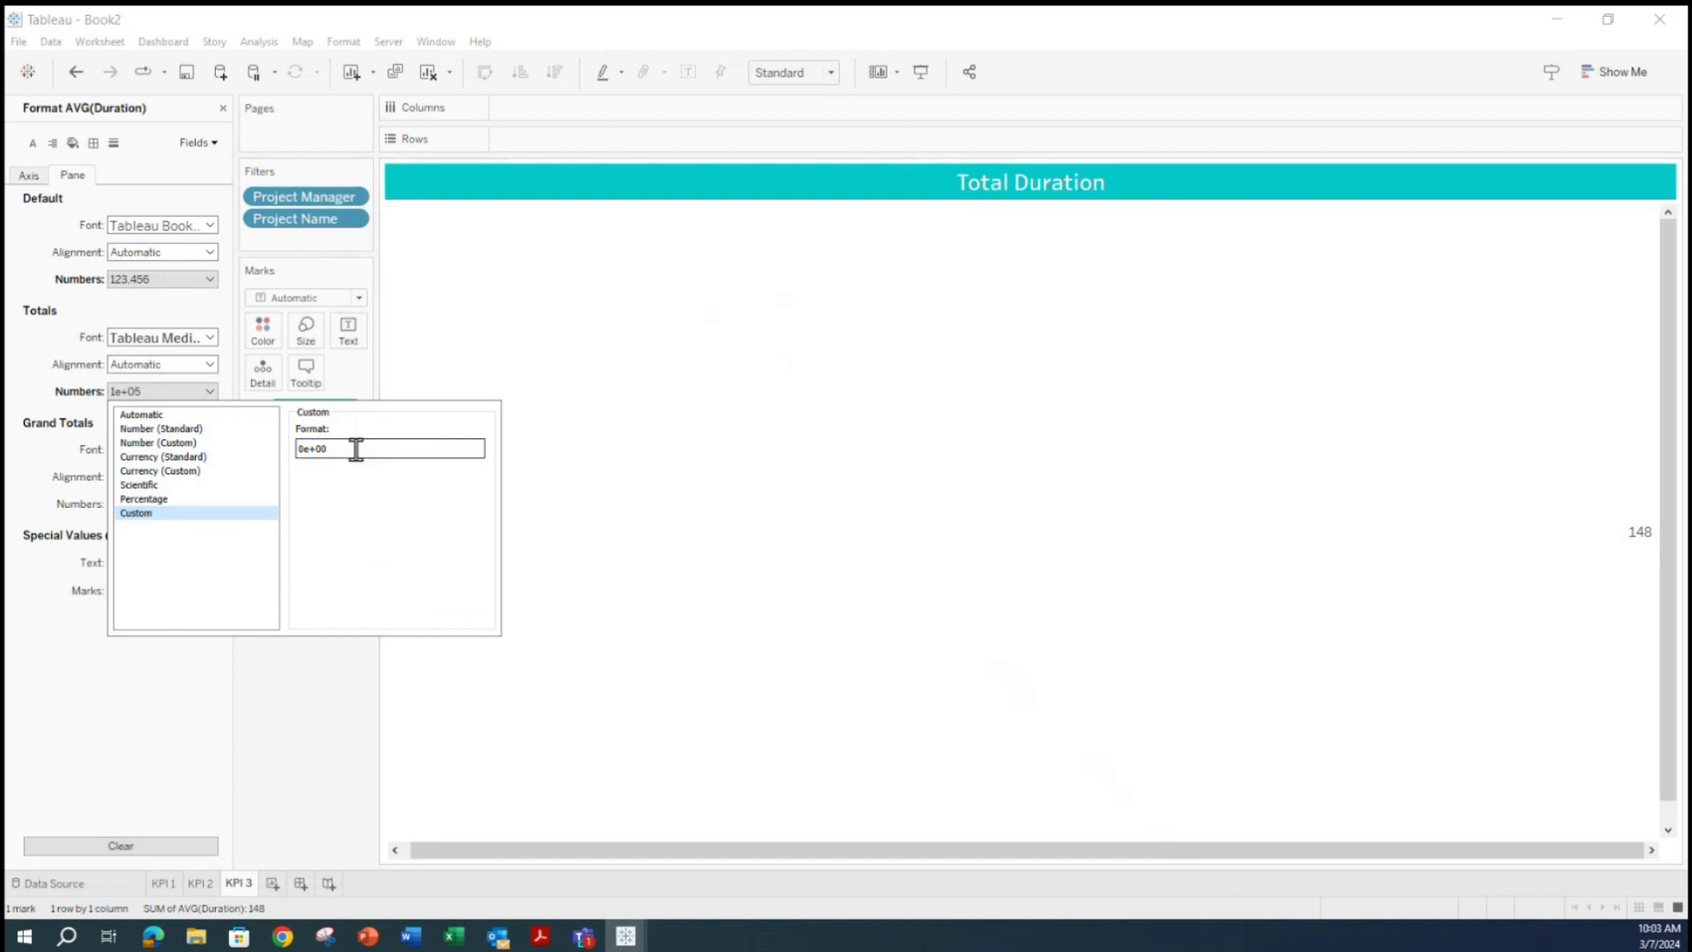
{"action": "left_click_drag", "start_coordinate": [351, 449], "coordinate": [234, 454]}
{"action": "type", "text": "000 da"}
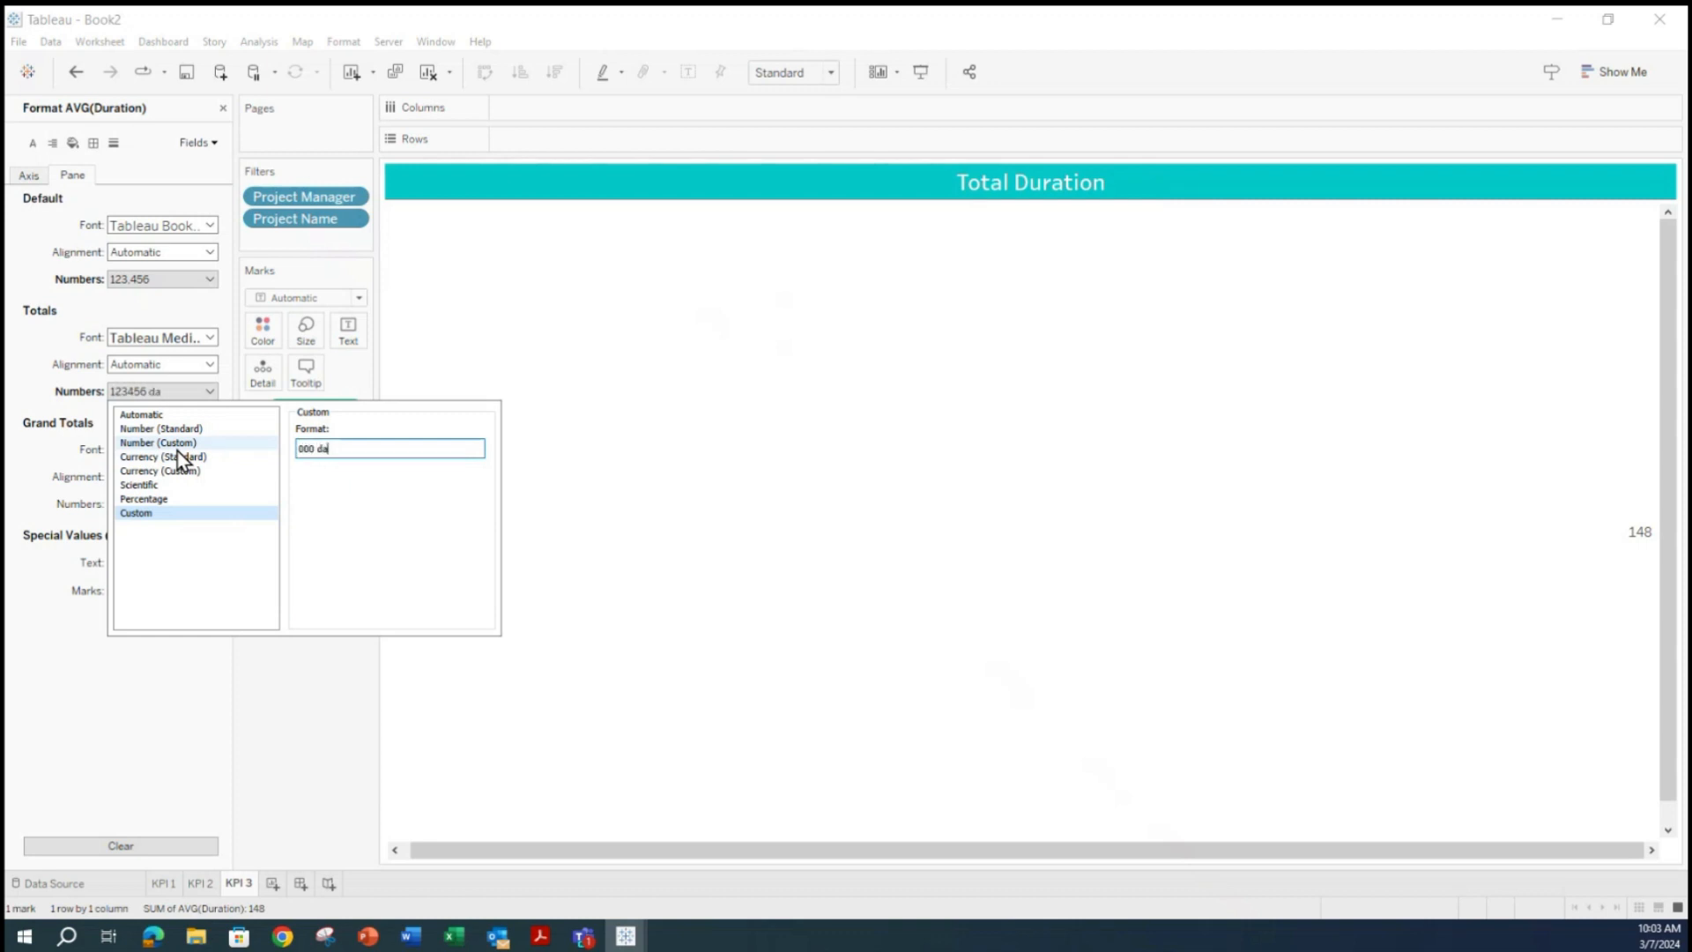
{"action": "type", "text": "ys"}
{"action": "left_click", "coordinate": [309, 708]}
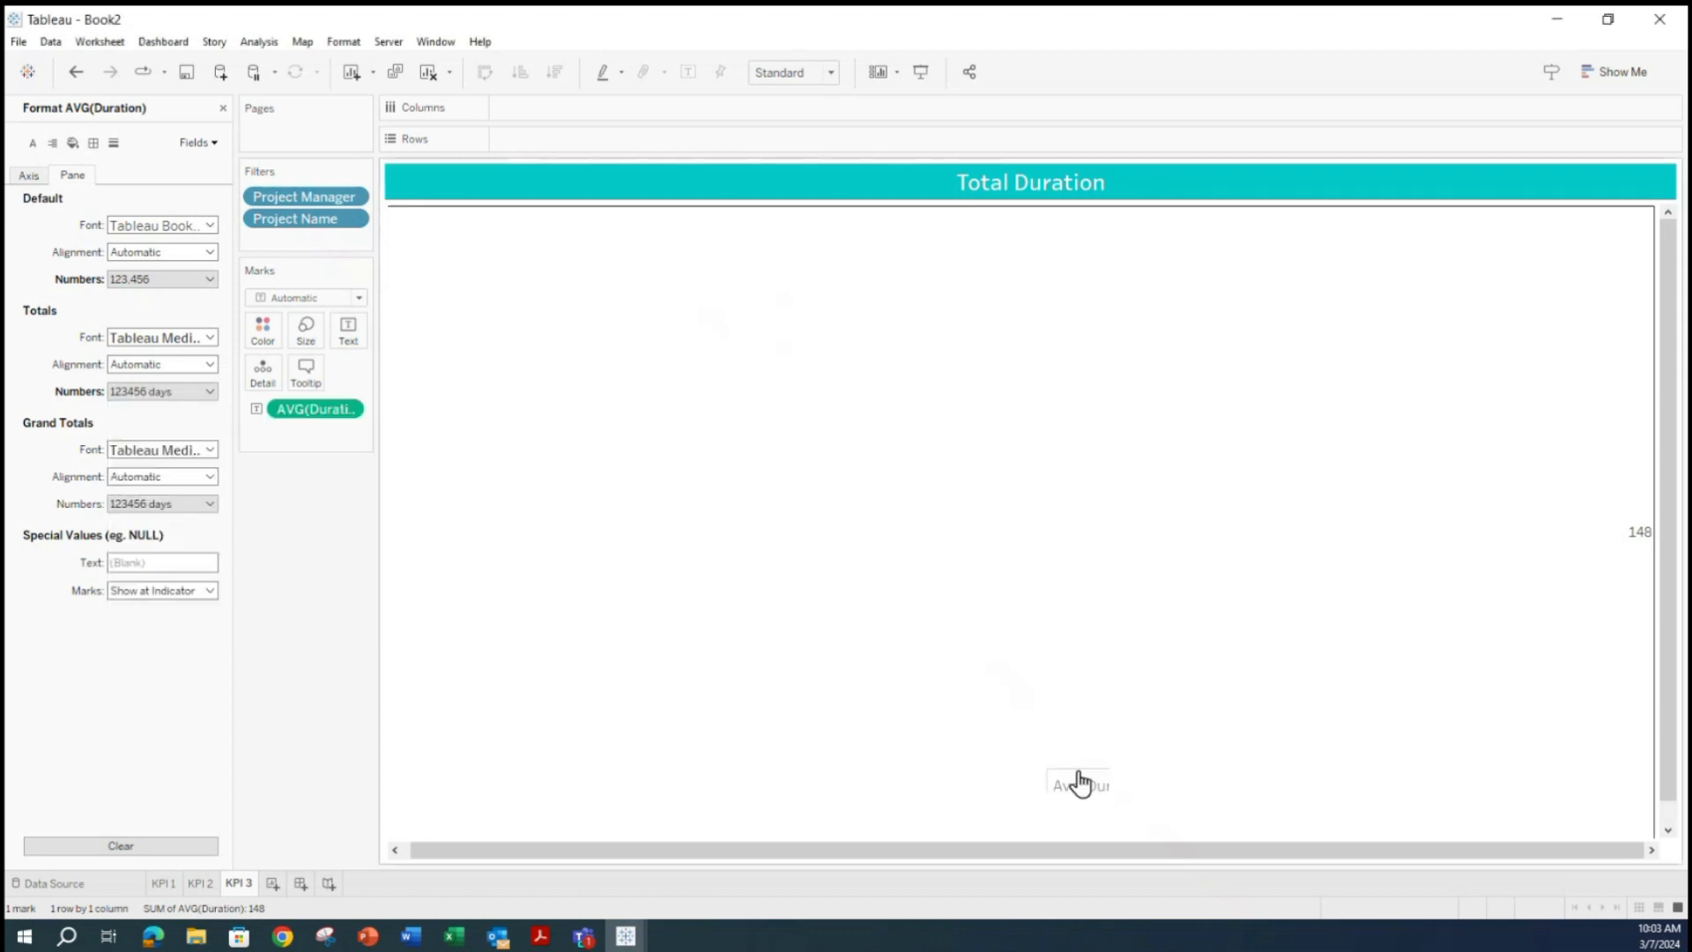
Check the custom number formats set for the average Duration's totals and grand totals.
{"action": "left_click", "coordinate": [210, 391]}
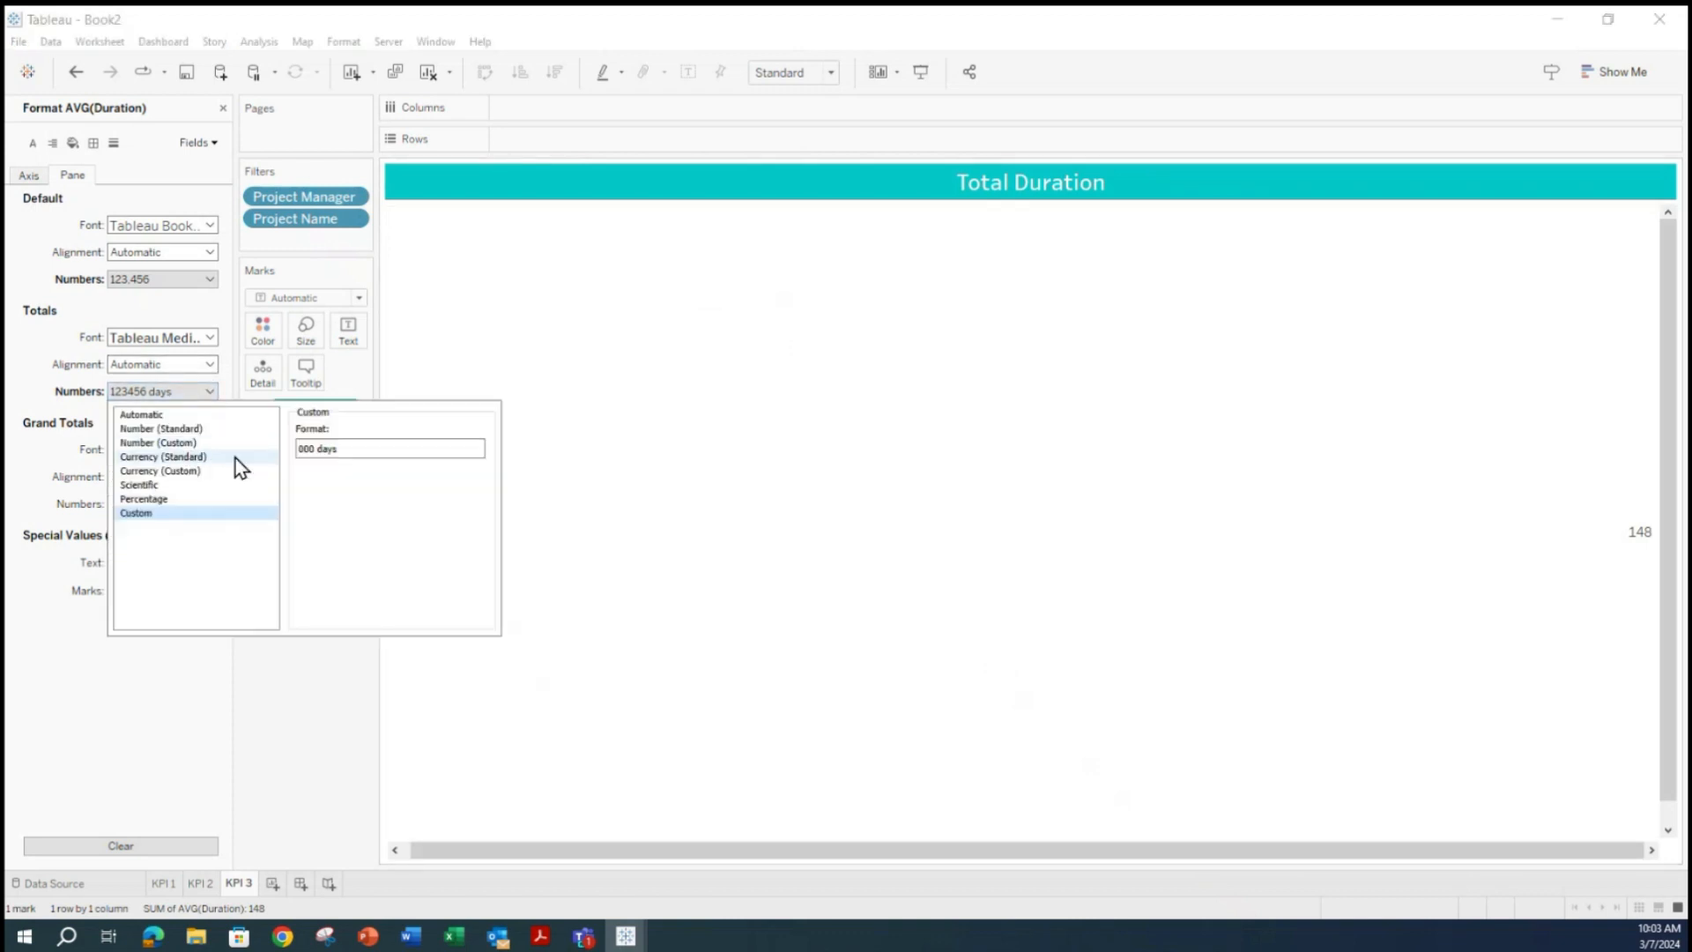
{"action": "left_click", "coordinate": [324, 747]}
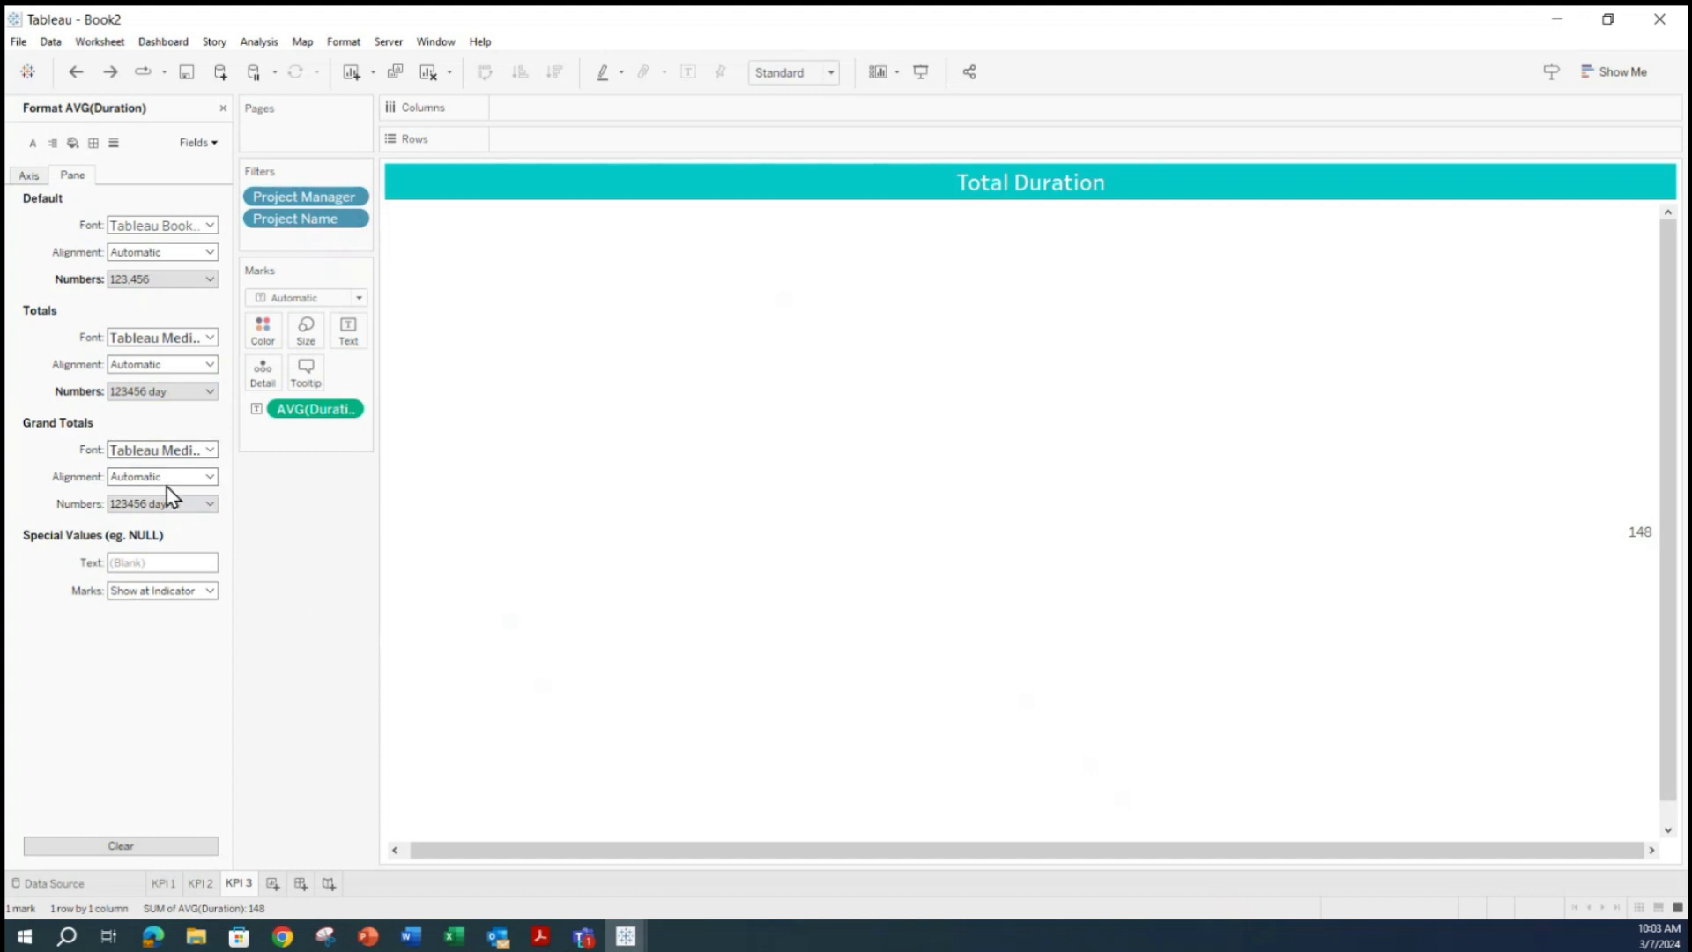
{"action": "left_click", "coordinate": [210, 504]}
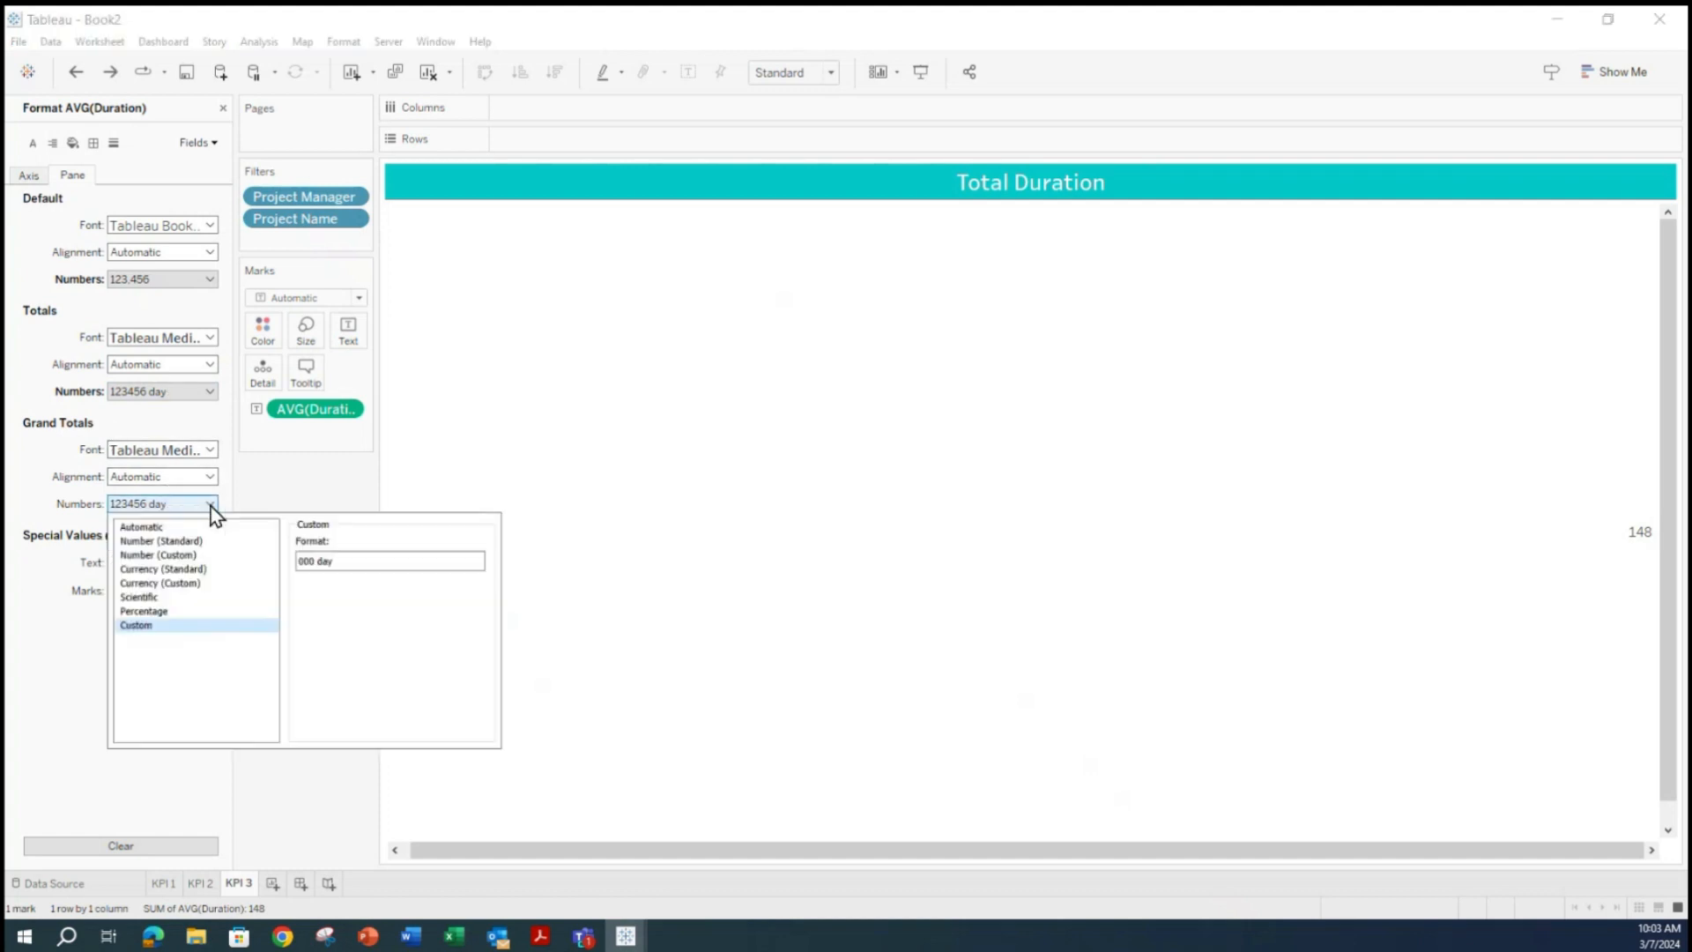
{"action": "left_click", "coordinate": [344, 560]}
{"action": "left_click", "coordinate": [309, 789]}
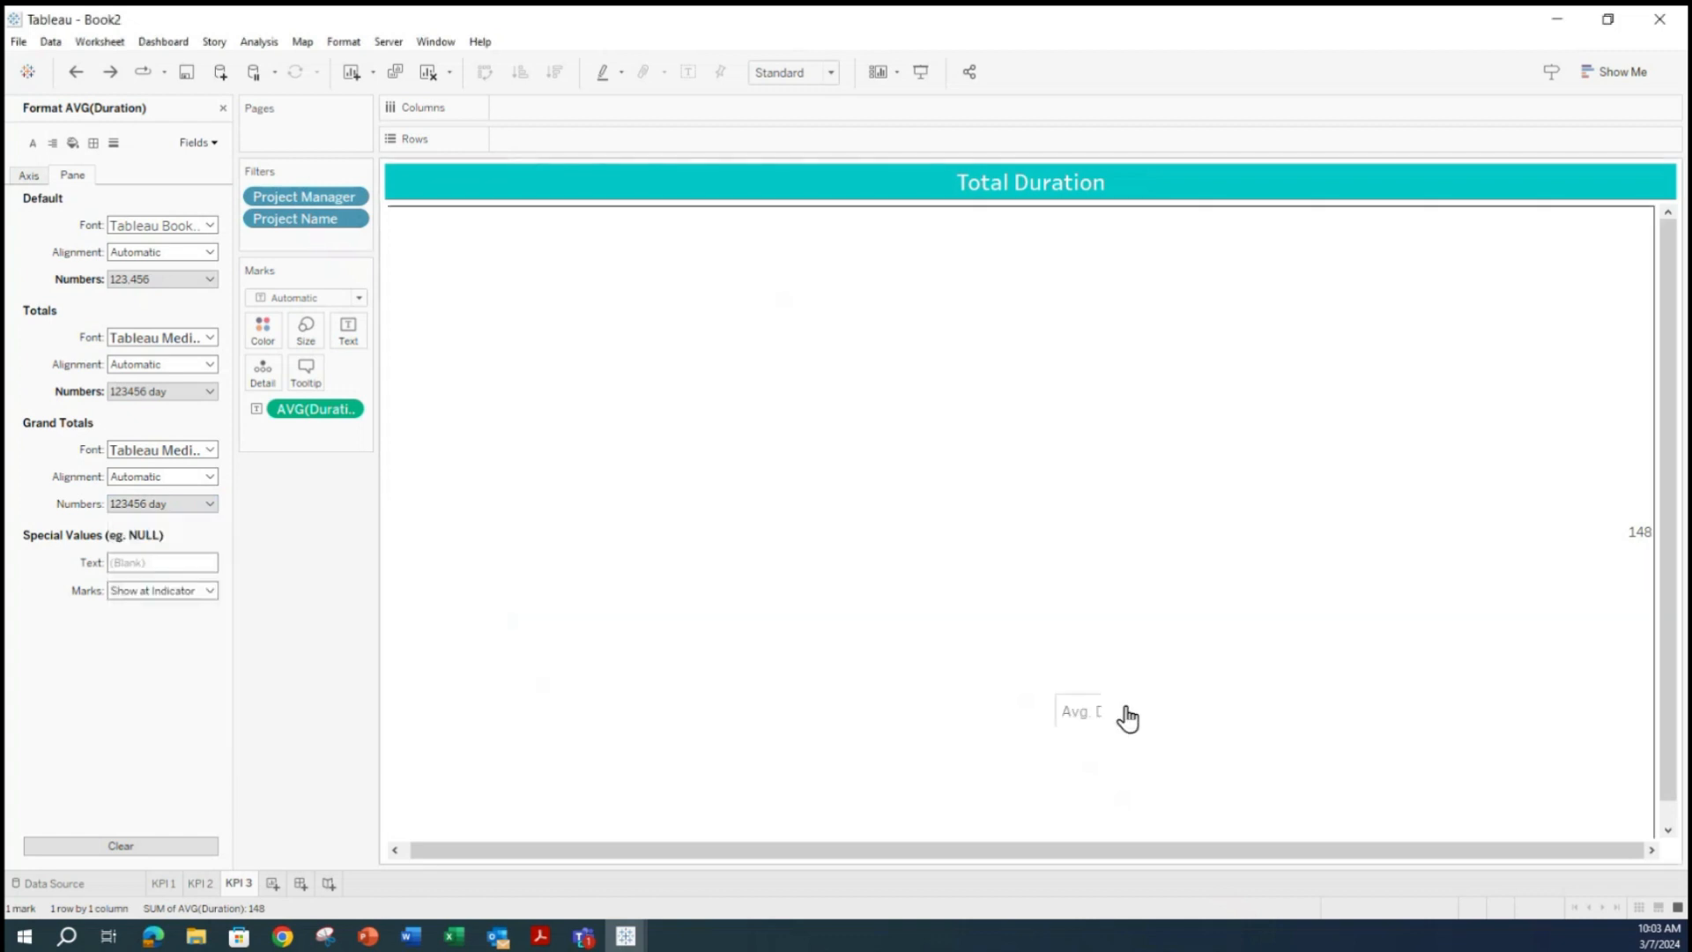
Set the average Duration's default numbers to the custom format "000 days".
{"action": "left_click", "coordinate": [209, 280]}
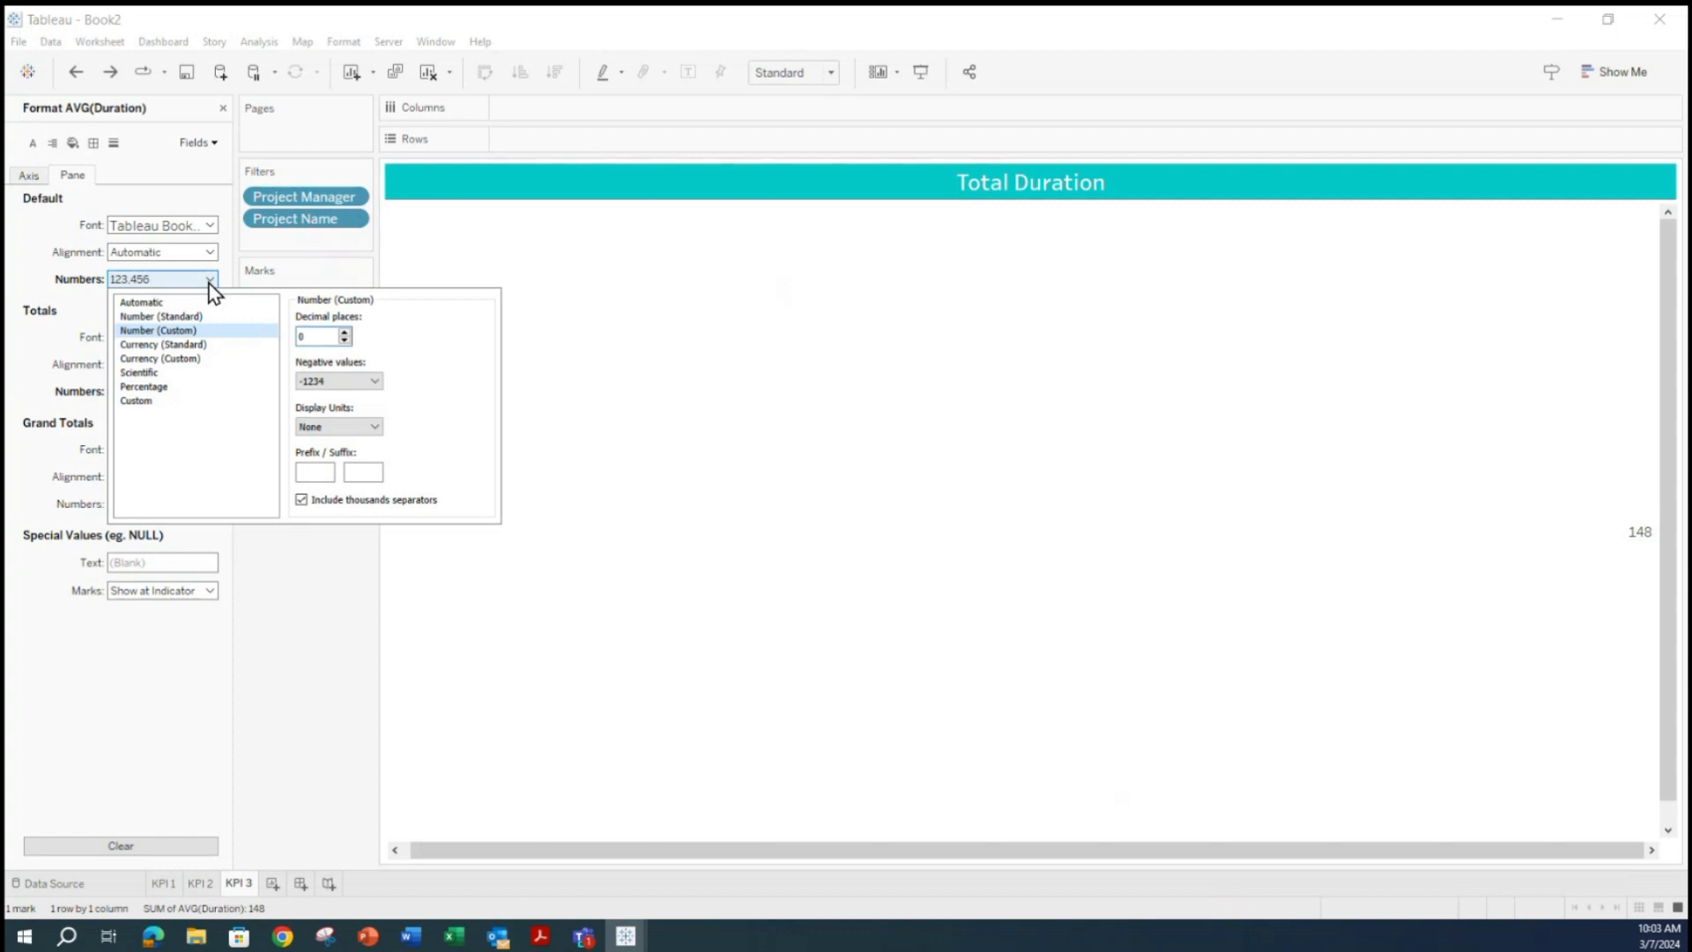
{"action": "left_click", "coordinate": [147, 398]}
{"action": "left_click_drag", "start_coordinate": [400, 335], "coordinate": [104, 331]}
{"action": "type", "text": "0"}
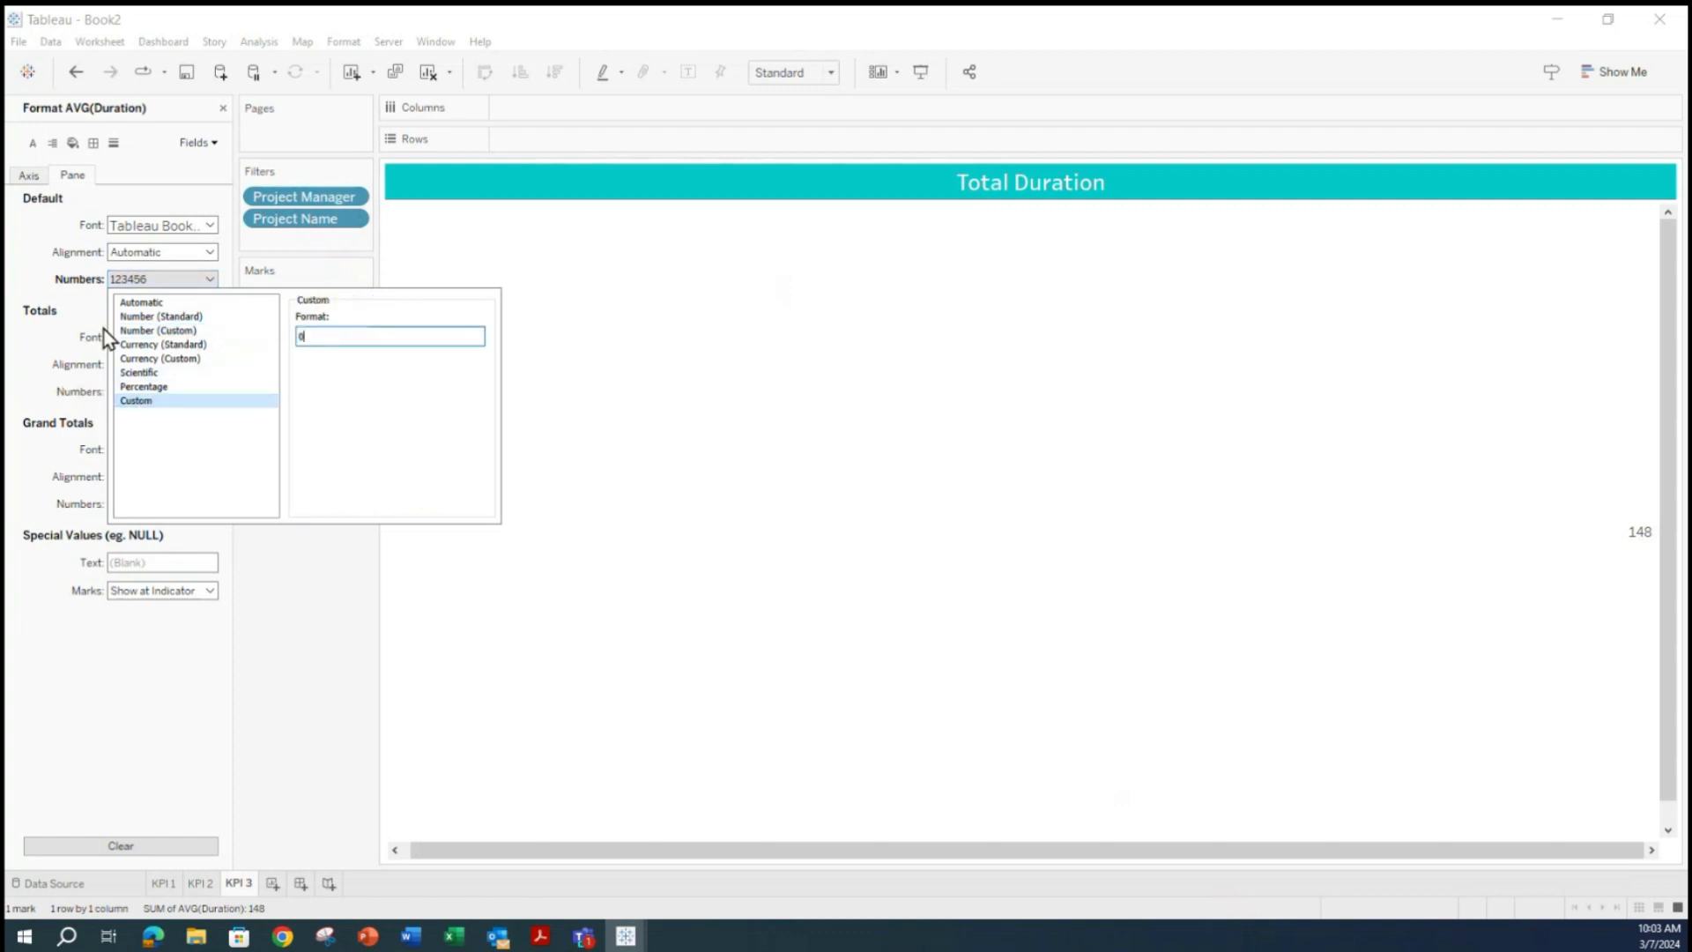
{"action": "type", "text": "00 days"}
{"action": "left_click", "coordinate": [308, 599]}
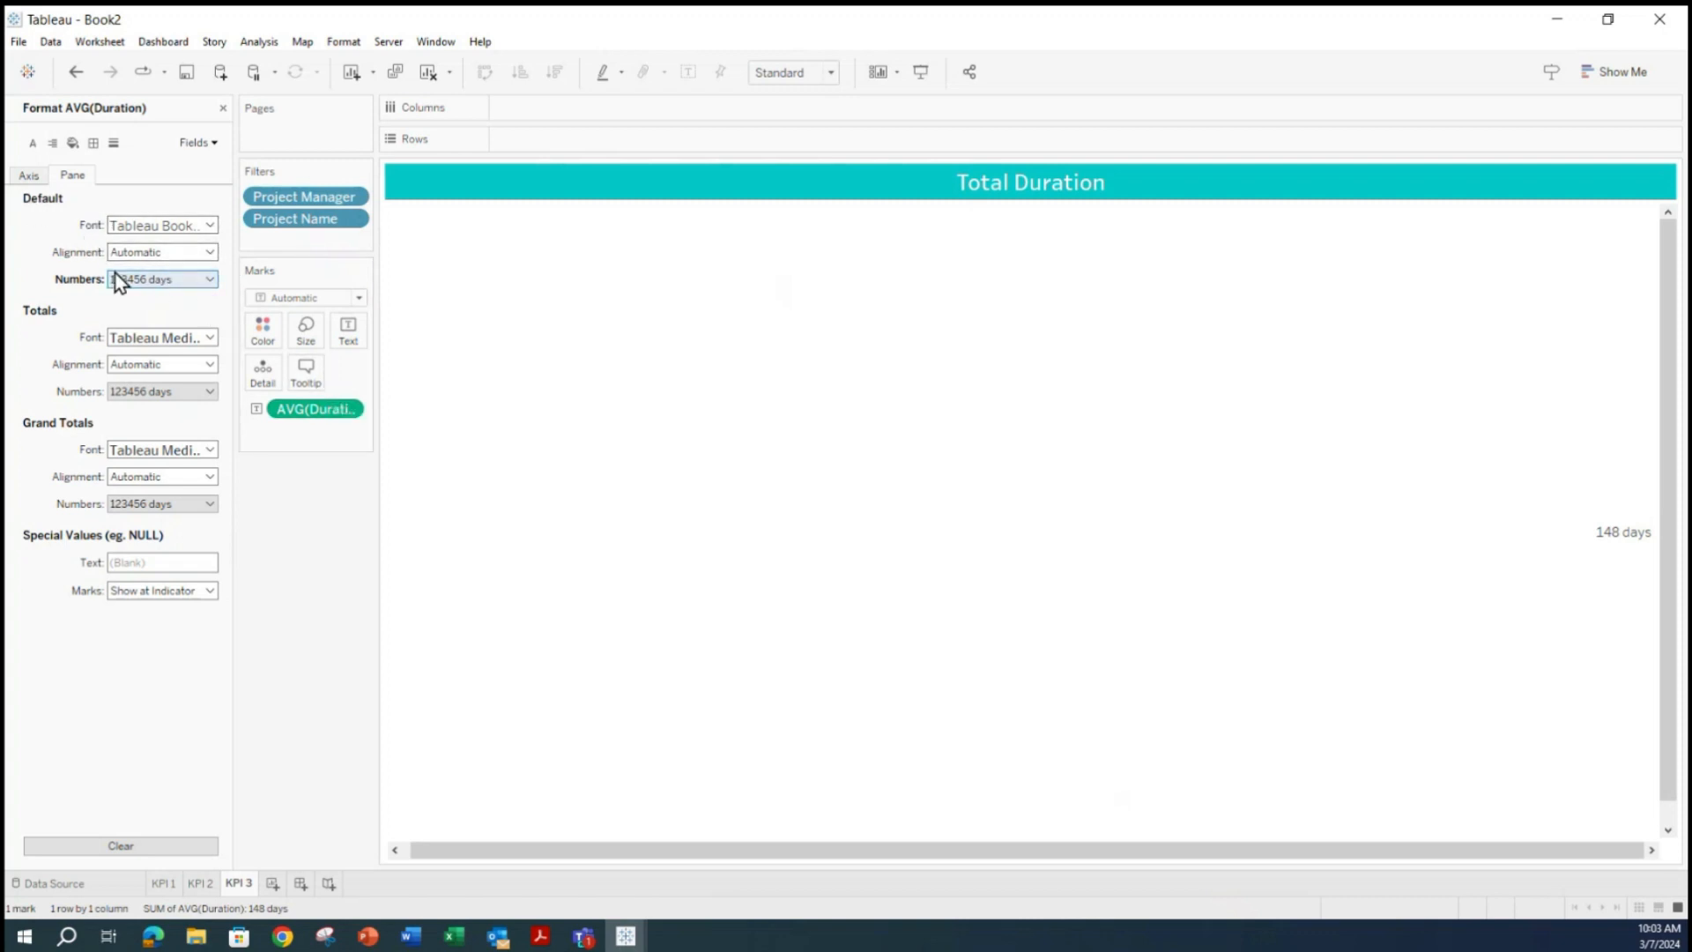
Switch the average Duration's default numbers to Number (Custom) with 0 decimal places.
{"action": "left_click", "coordinate": [209, 278]}
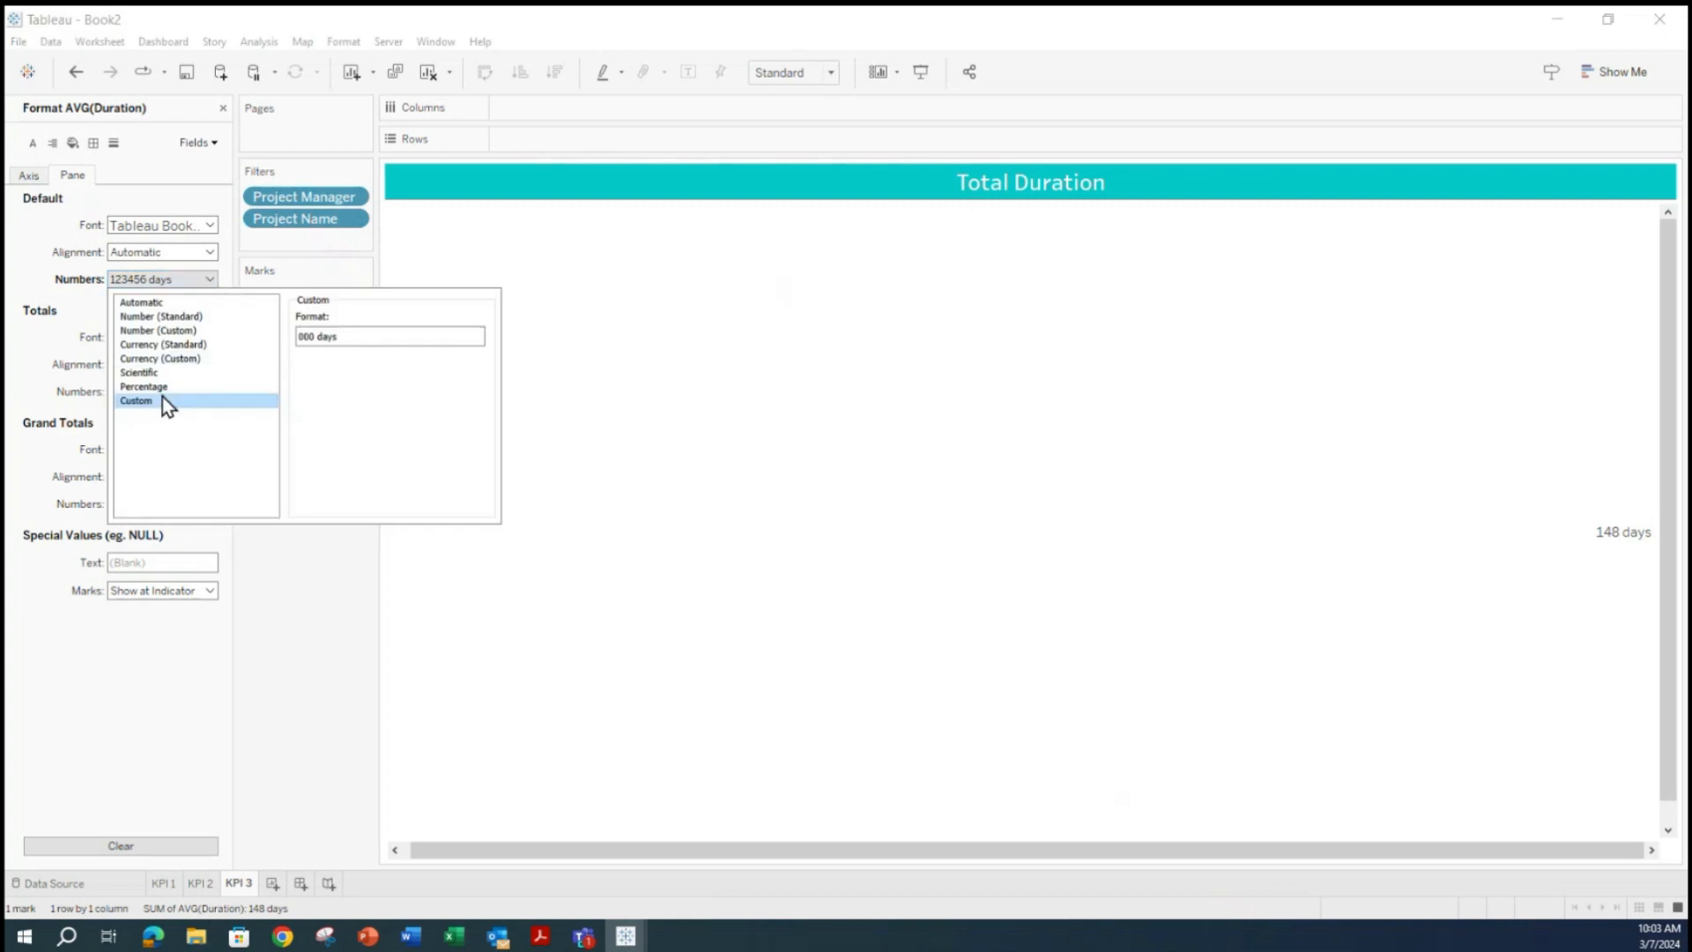
{"action": "left_click", "coordinate": [153, 331]}
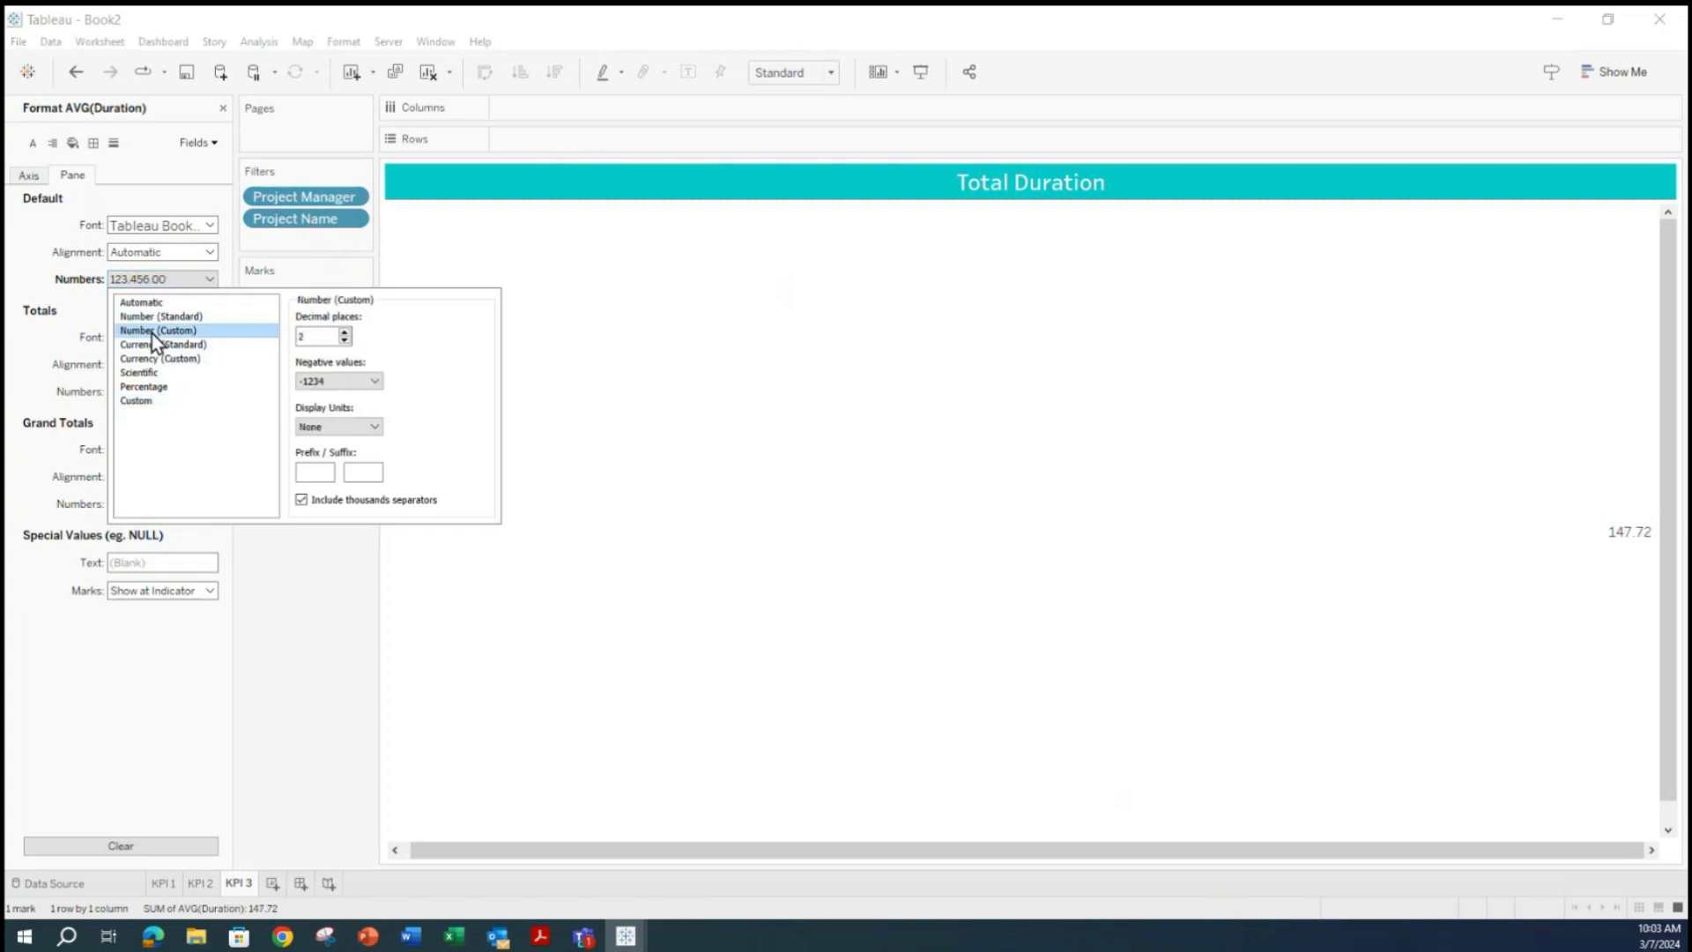
{"action": "left_click", "coordinate": [345, 340]}
{"action": "left_click", "coordinate": [345, 340]}
Reapply the custom format "000 days" to the average Duration's default numbers.
{"action": "left_click", "coordinate": [157, 400]}
{"action": "left_click", "coordinate": [407, 339]}
{"action": "key", "text": "ctrl+a"}
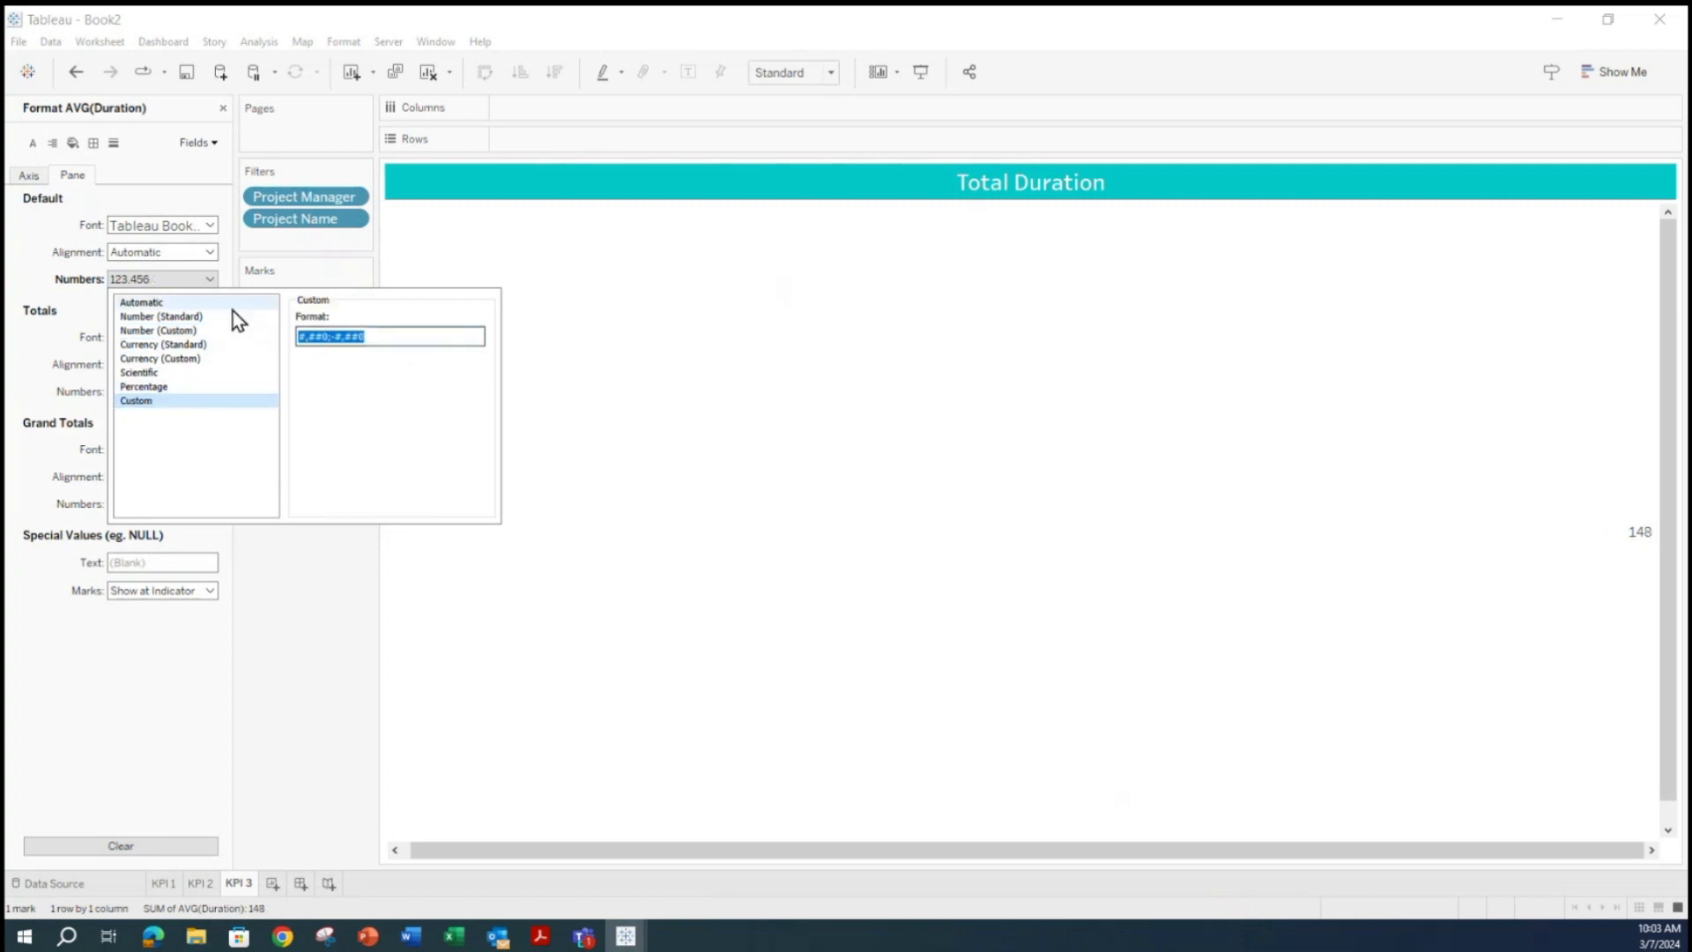
{"action": "type", "text": "000"}
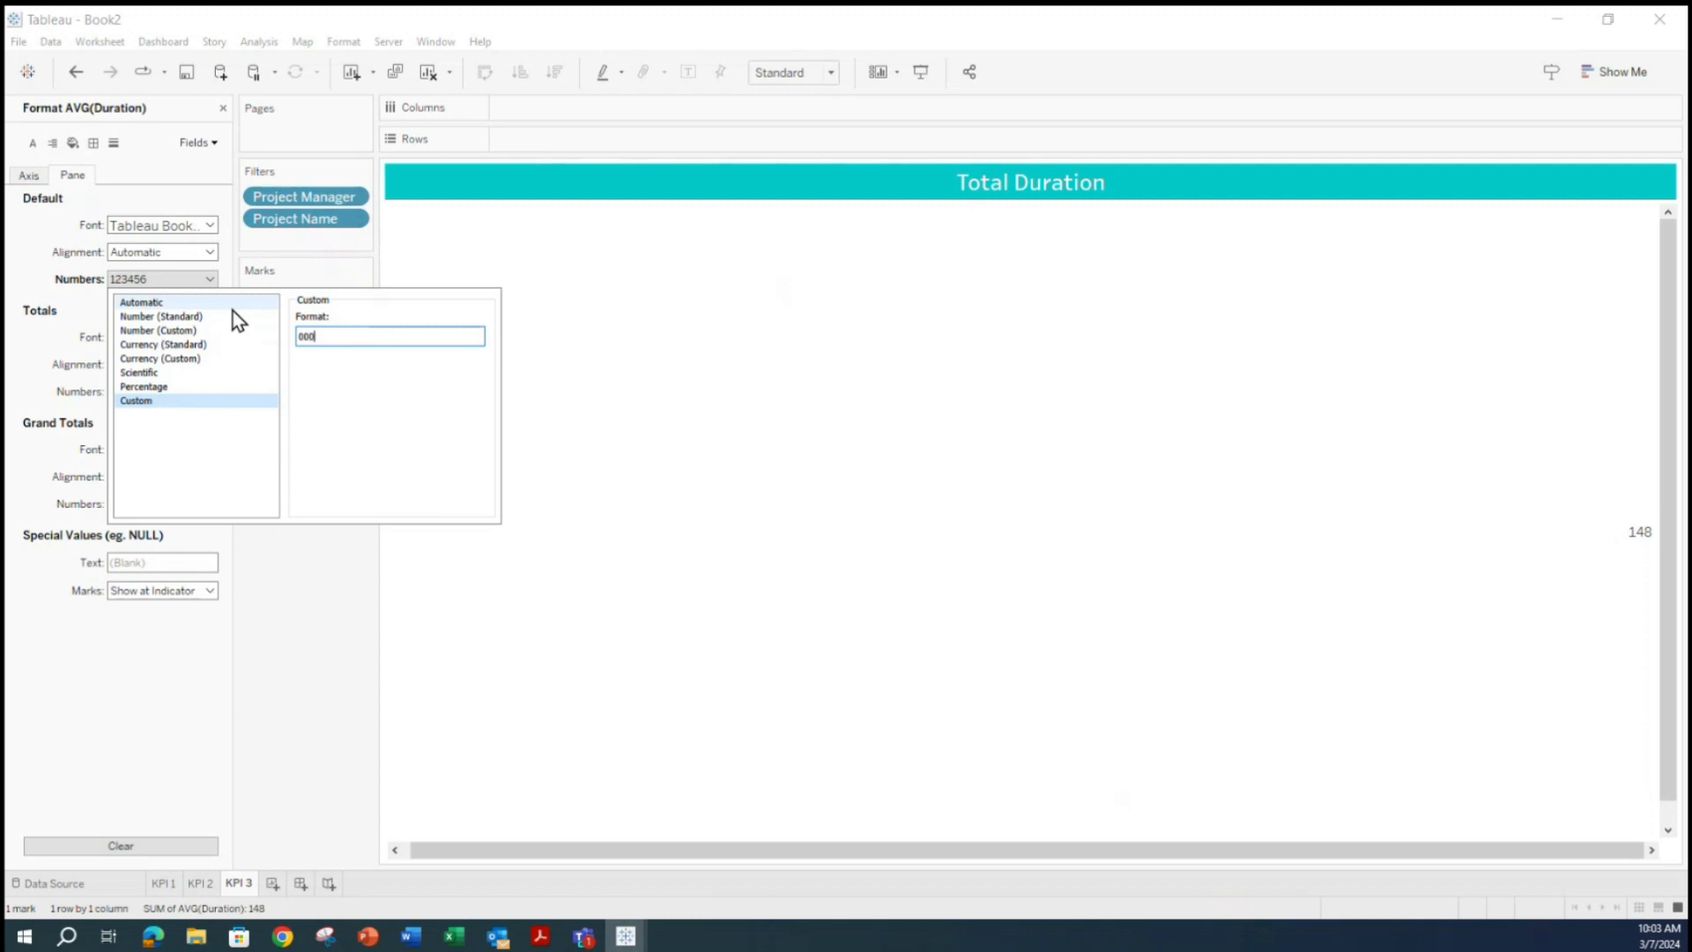
{"action": "type", "text": " days"}
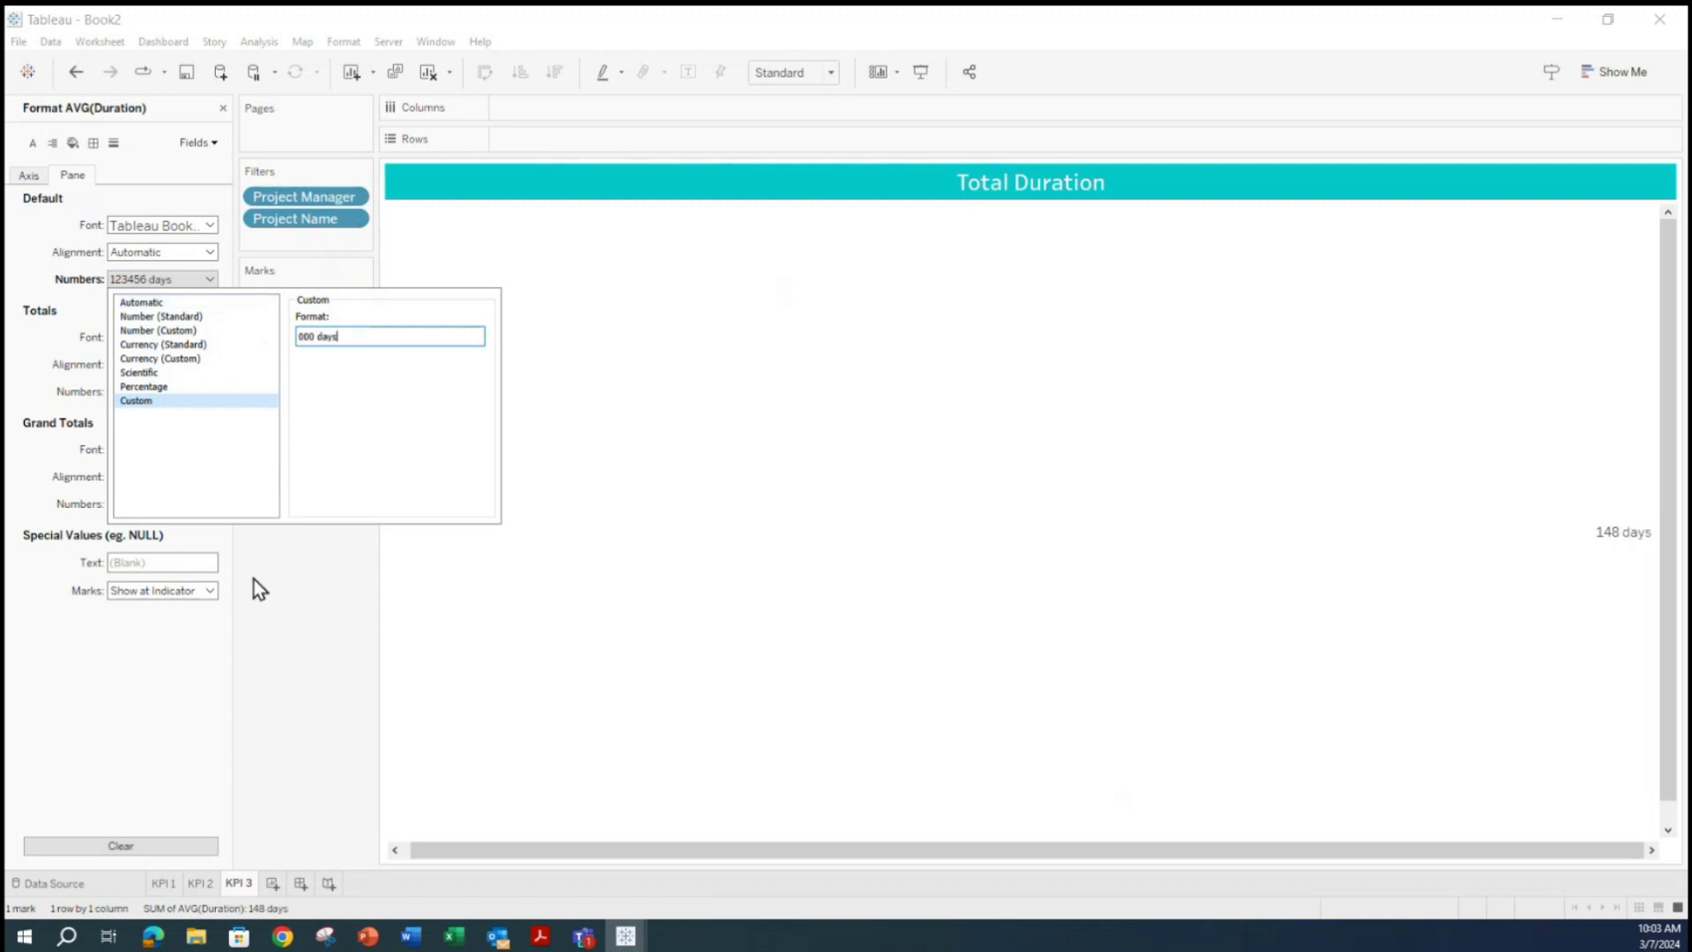
{"action": "left_click", "coordinate": [299, 596]}
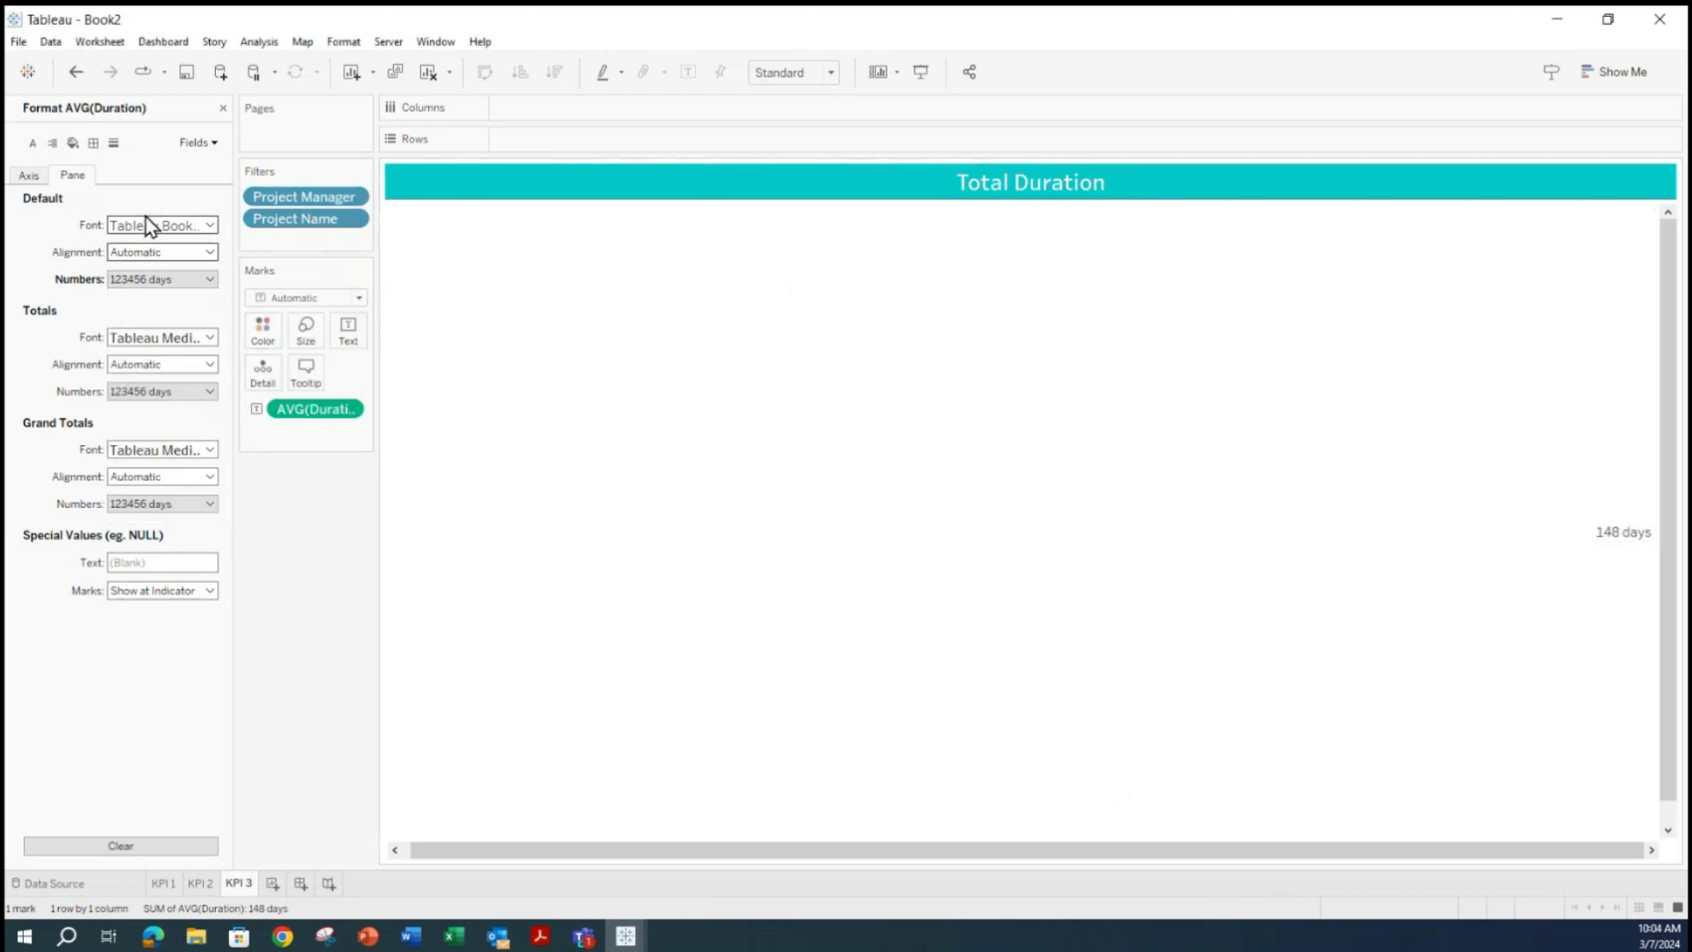
Look through the average Duration's axis settings and the font settings for the sheet, rows and columns.
{"action": "left_click", "coordinate": [48, 174]}
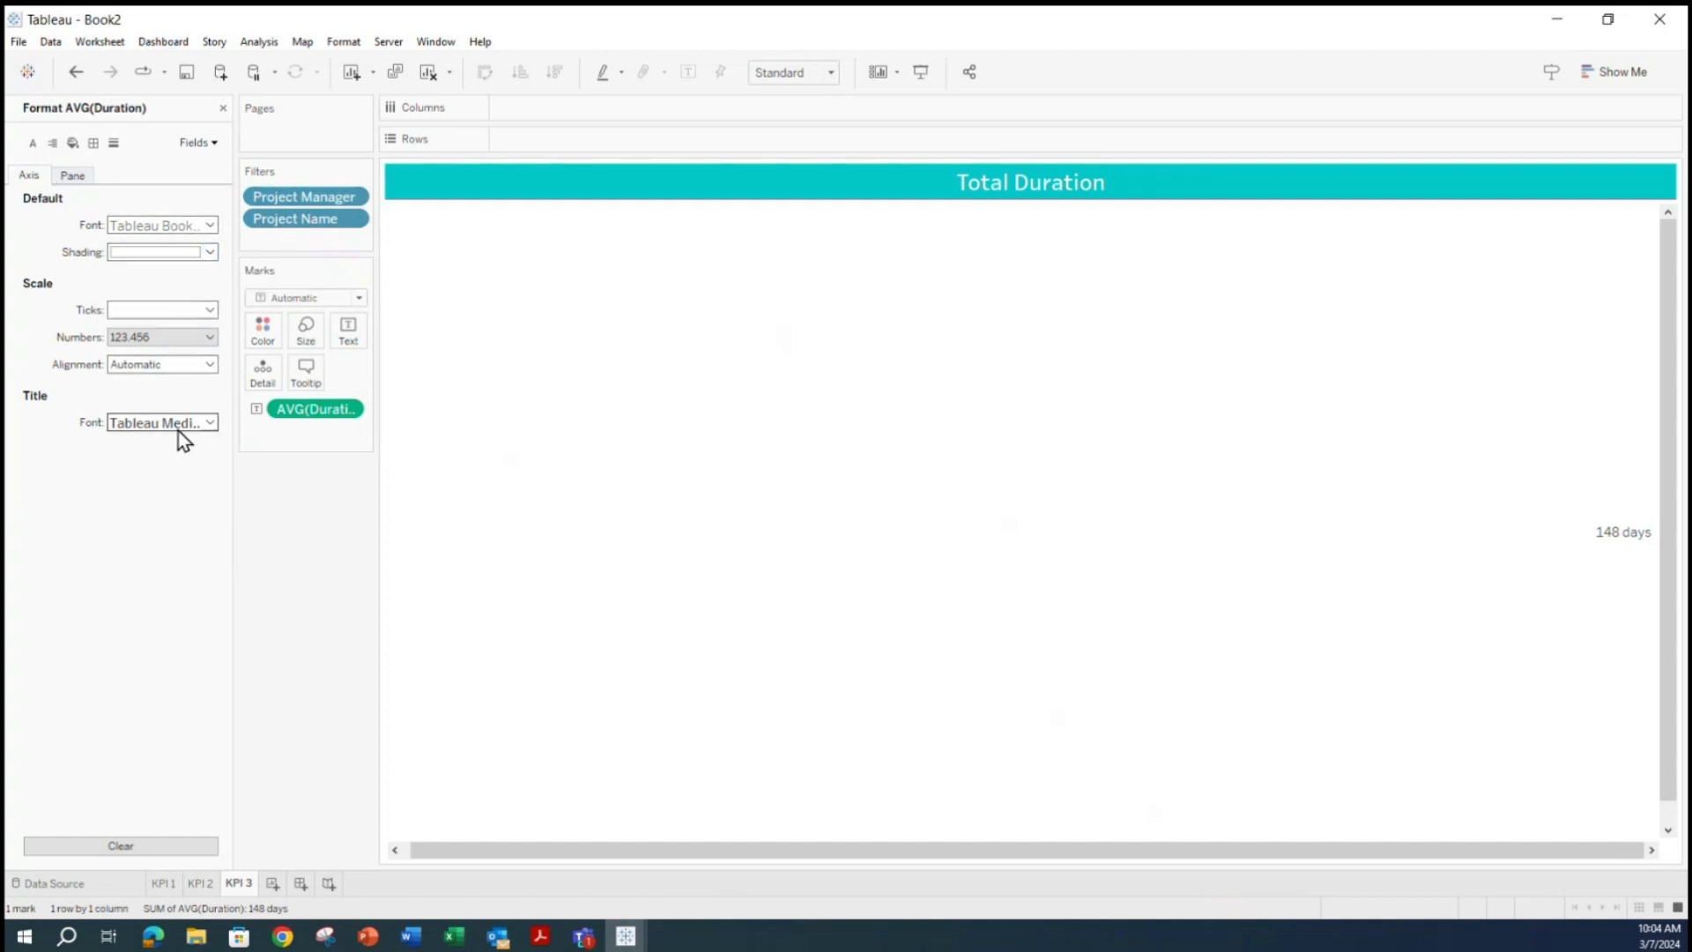
{"action": "right_click", "coordinate": [352, 409]}
{"action": "left_click", "coordinate": [328, 494]}
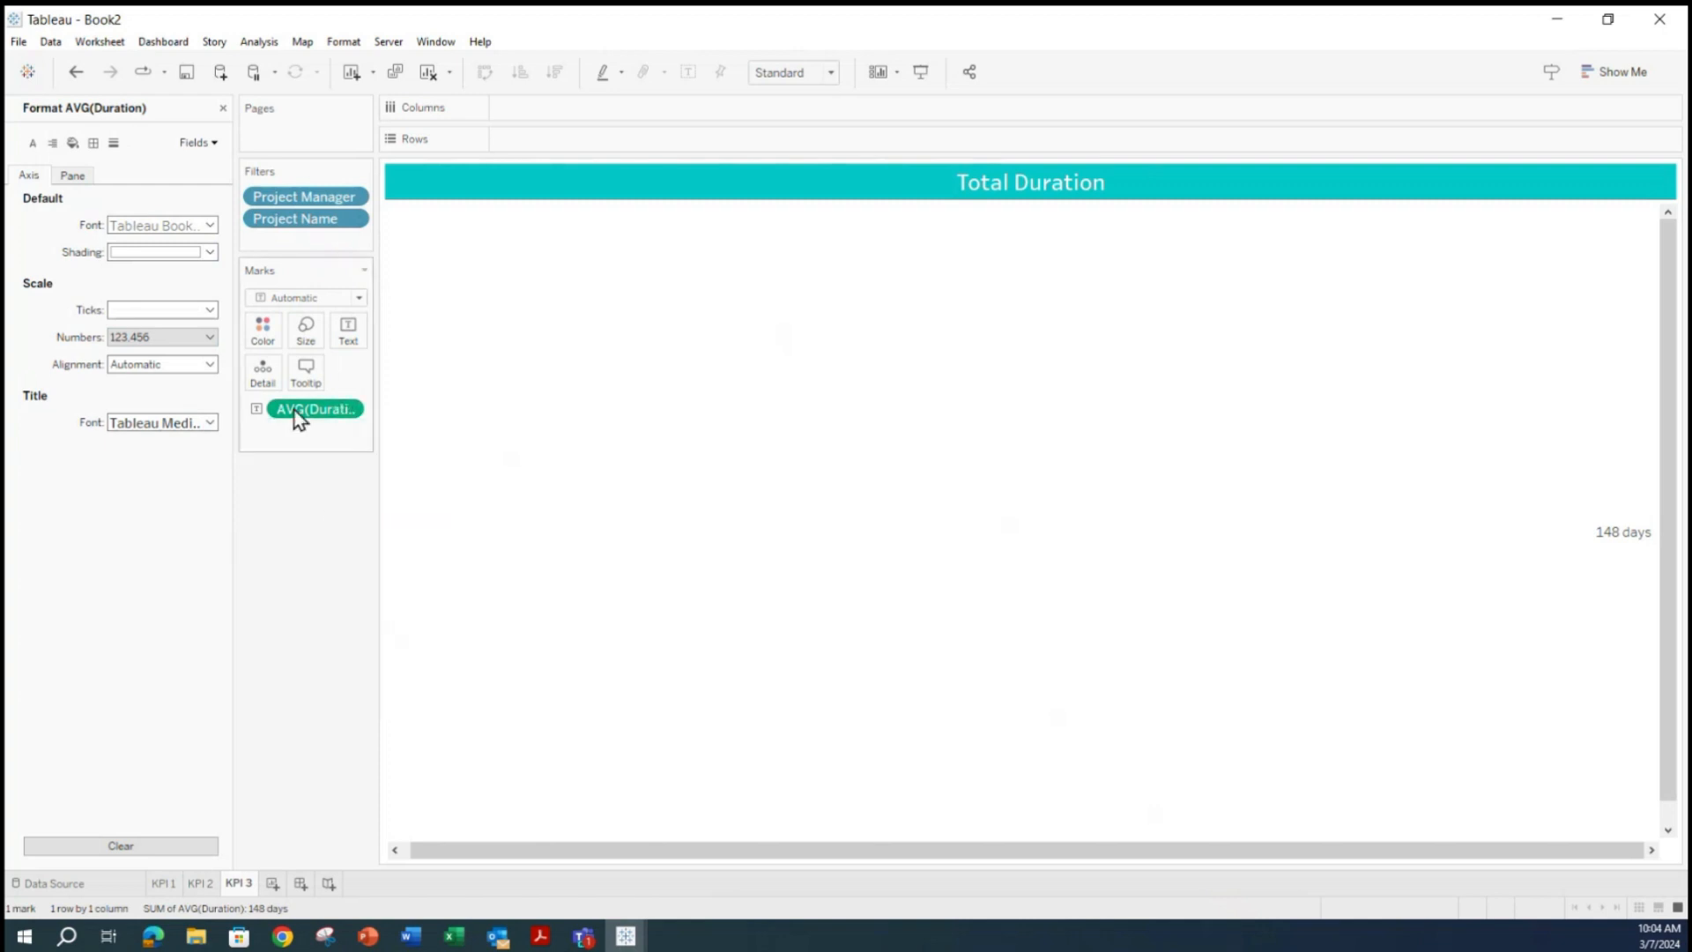
{"action": "left_click", "coordinate": [33, 143]}
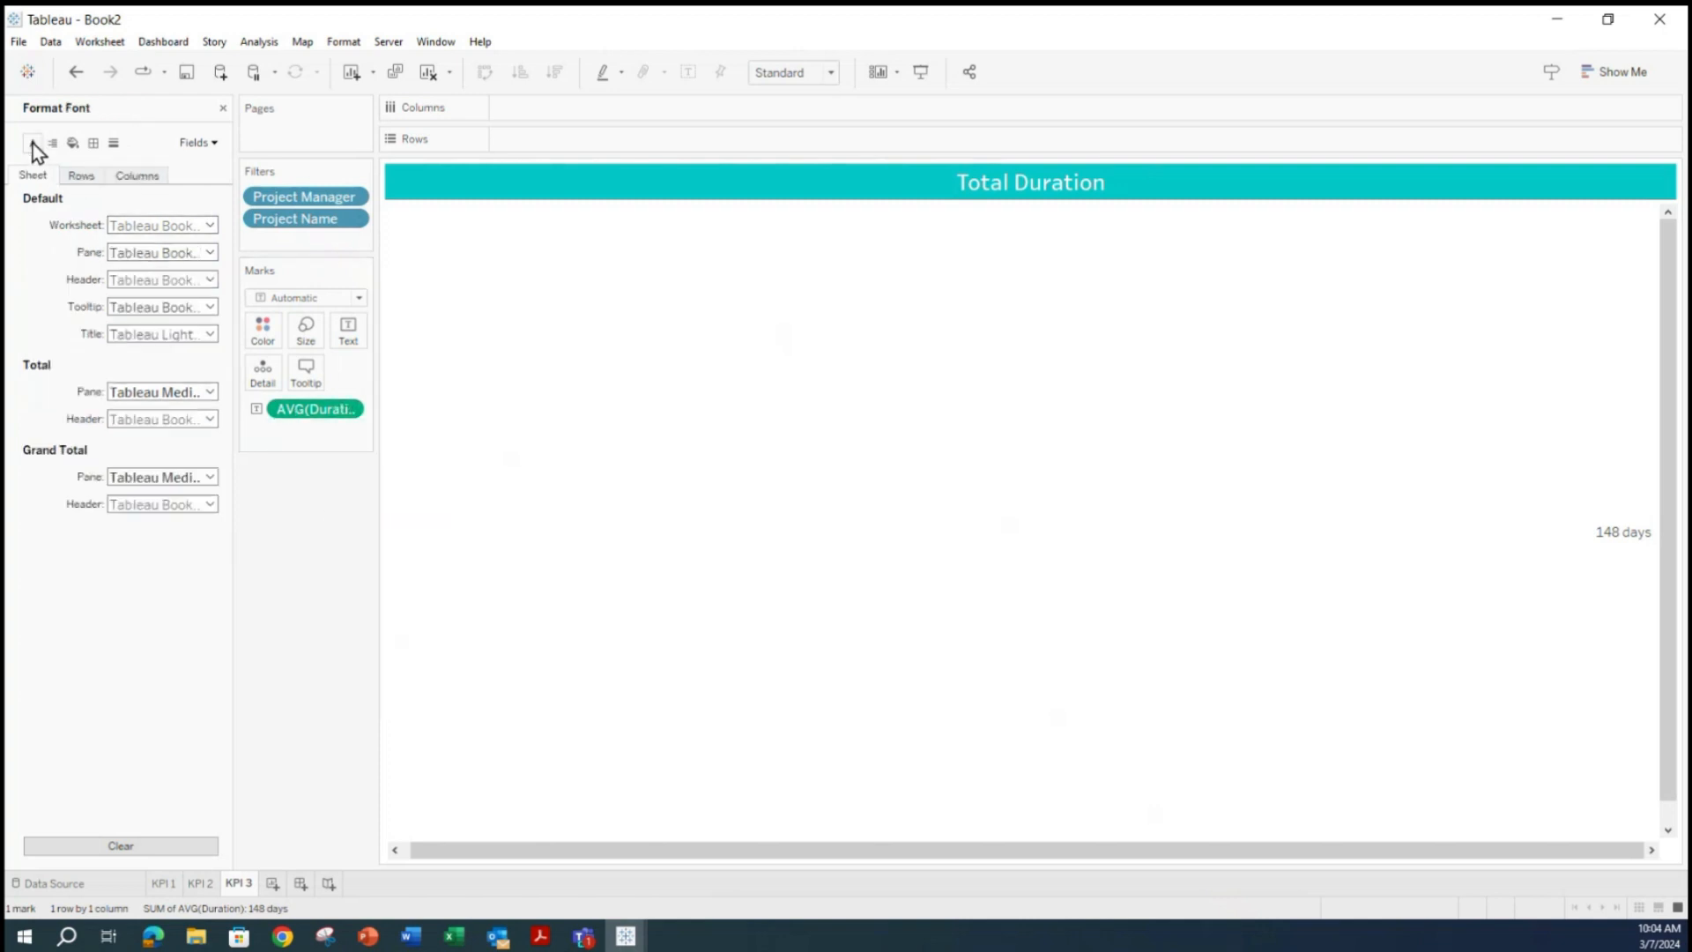
{"action": "left_click", "coordinate": [188, 256]}
{"action": "left_click", "coordinate": [192, 254]}
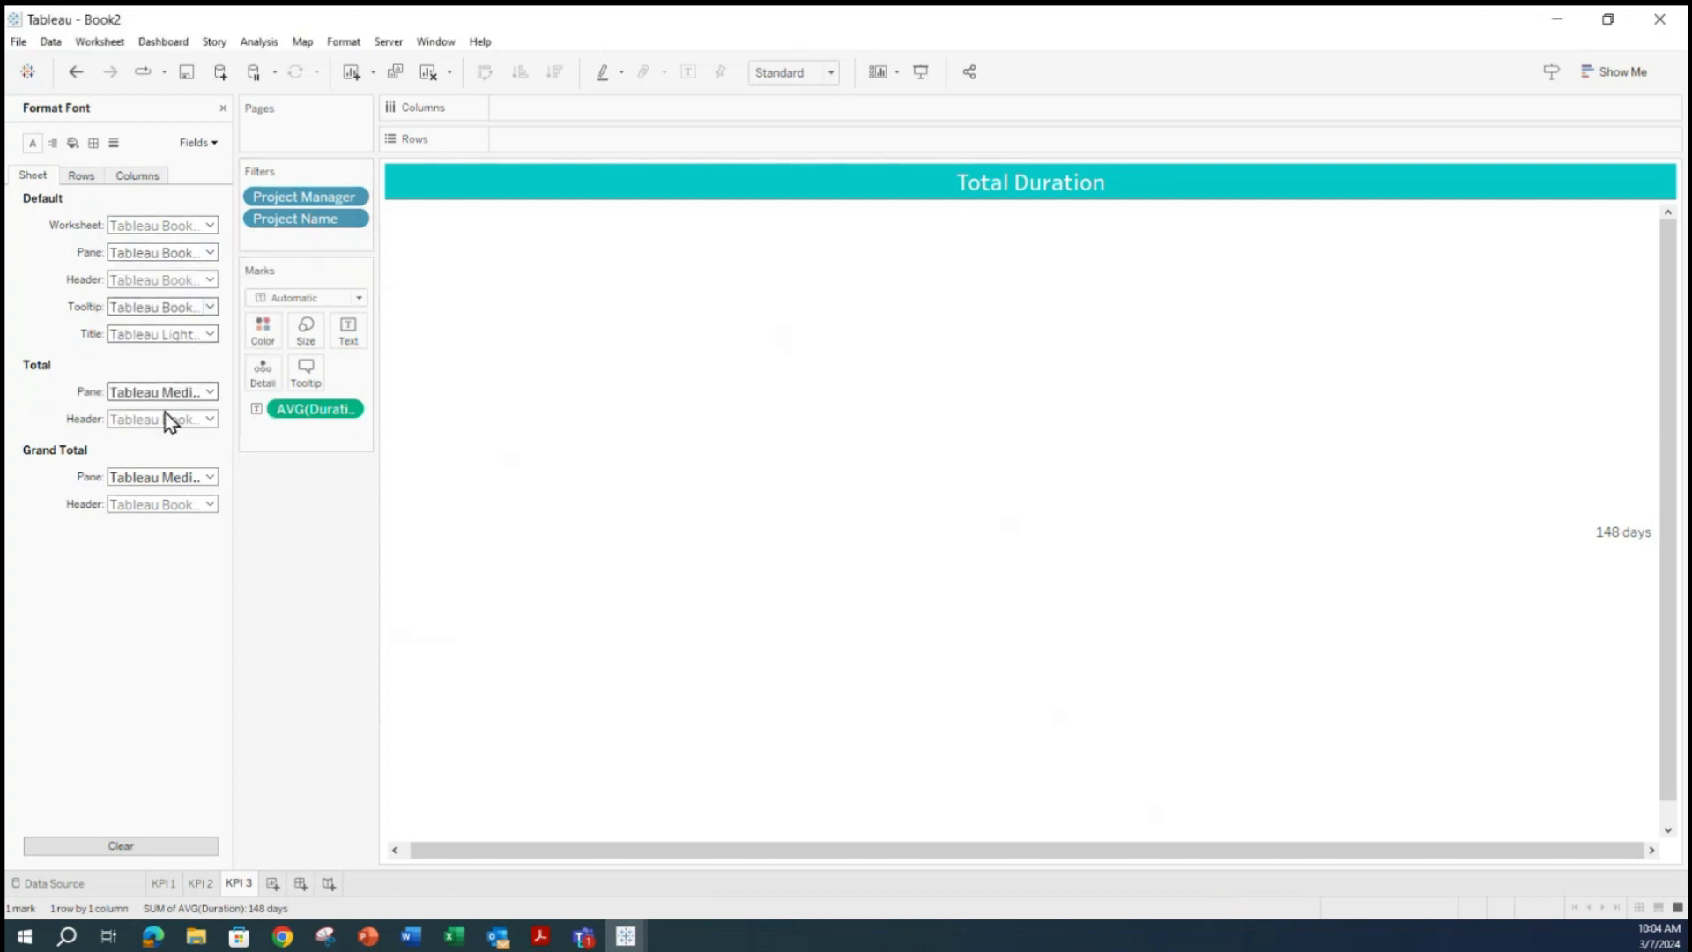
{"action": "left_click", "coordinate": [82, 176]}
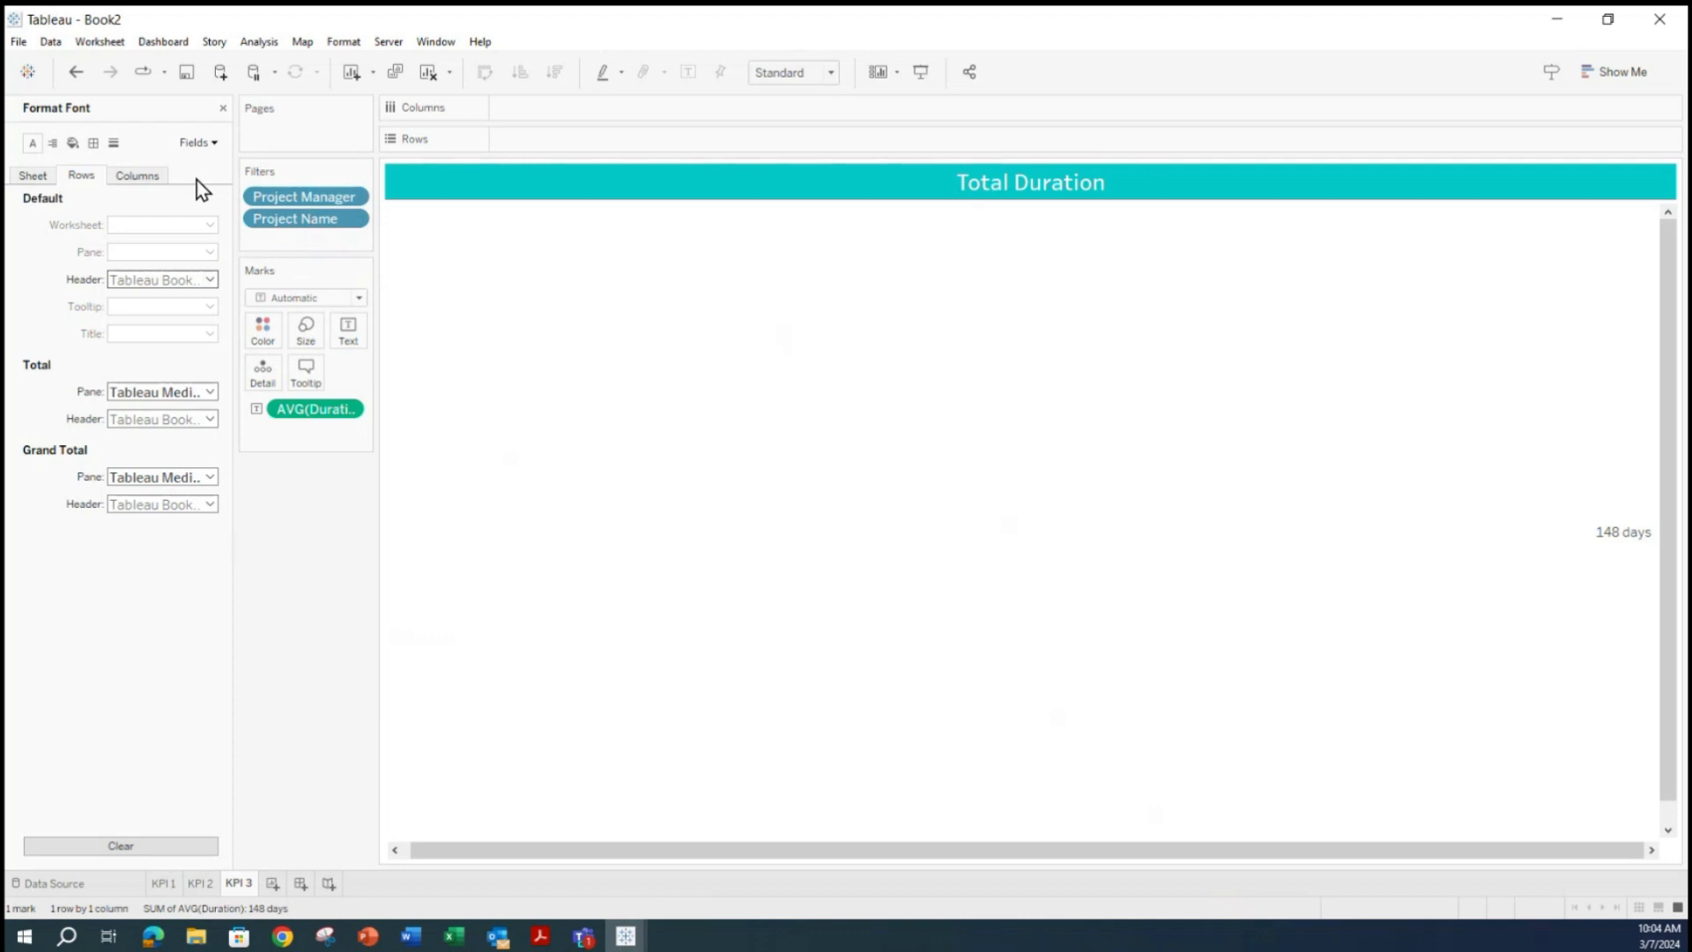
{"action": "left_click", "coordinate": [141, 176]}
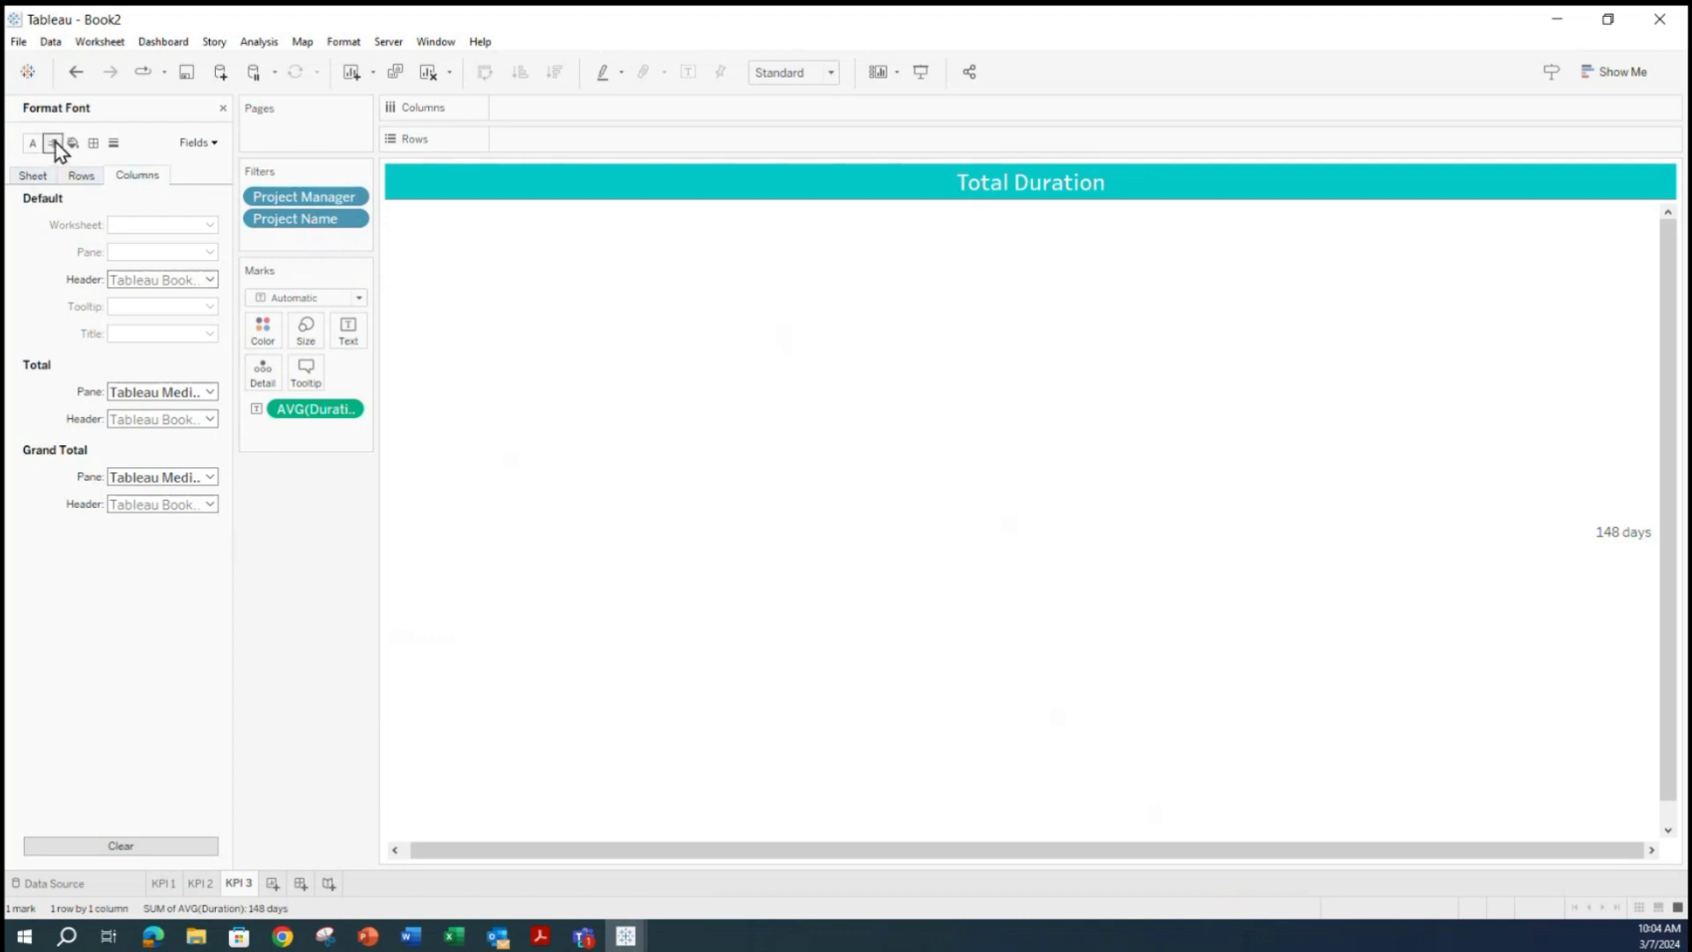
Align the columns' default header and grand total pane to Middle Center.
{"action": "left_click", "coordinate": [53, 143]}
{"action": "left_click", "coordinate": [208, 254]}
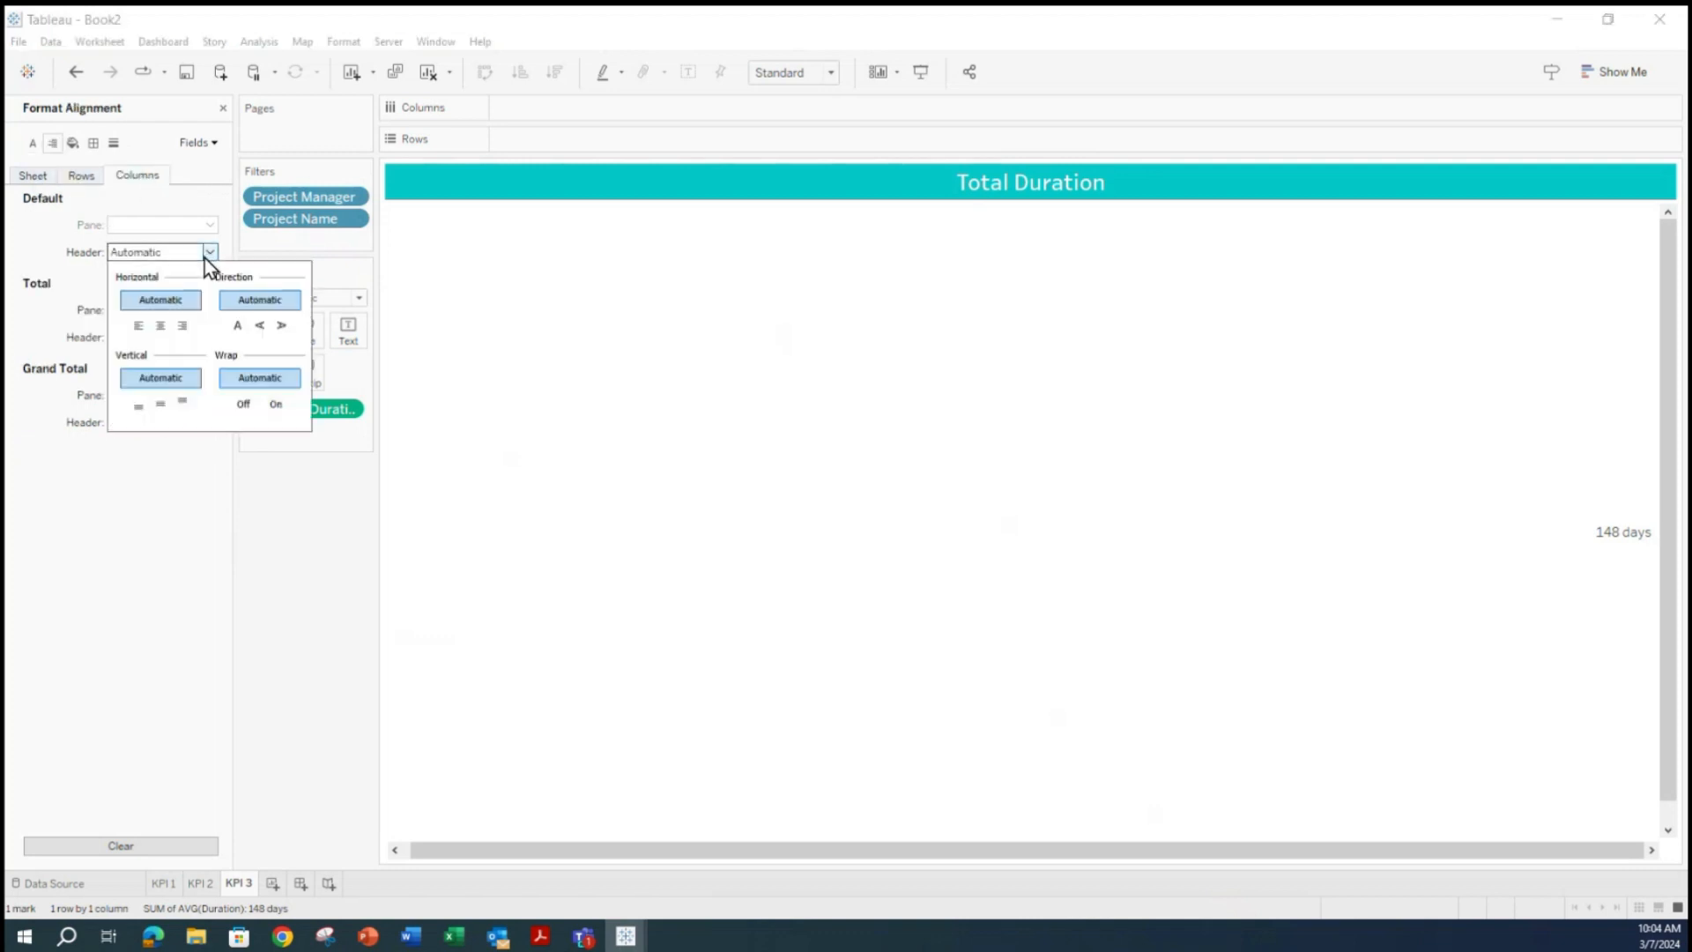
{"action": "left_click", "coordinate": [161, 326]}
{"action": "left_click", "coordinate": [160, 402]}
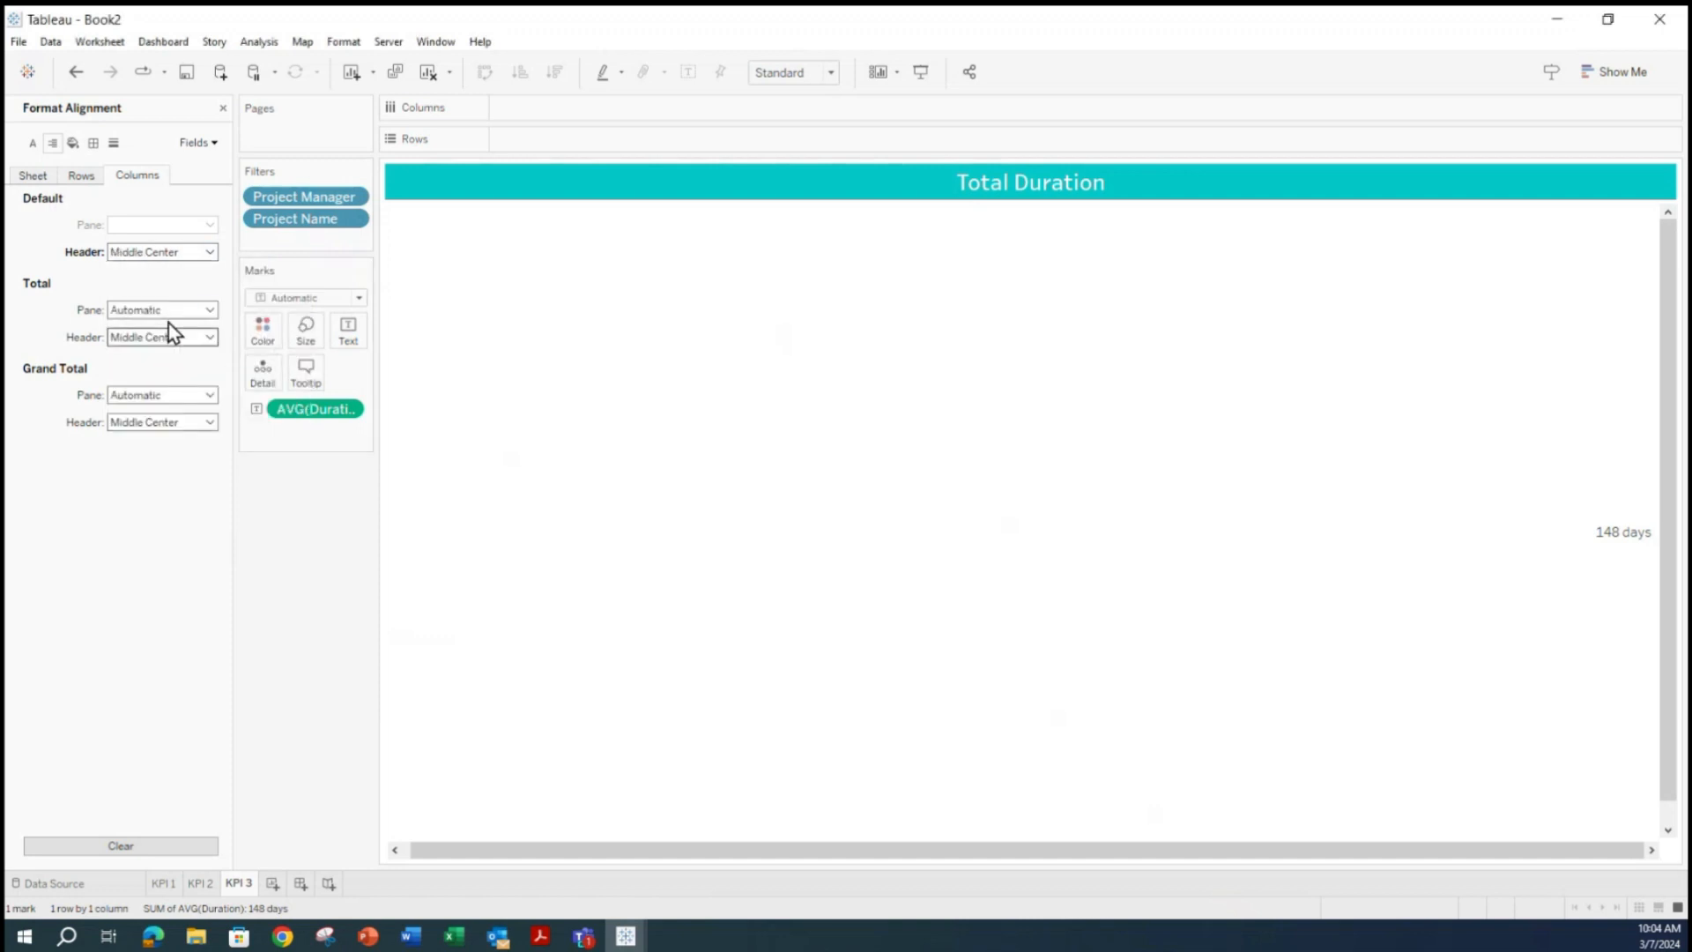
{"action": "left_click", "coordinate": [208, 394]}
{"action": "left_click", "coordinate": [153, 464]}
{"action": "left_click", "coordinate": [155, 535]}
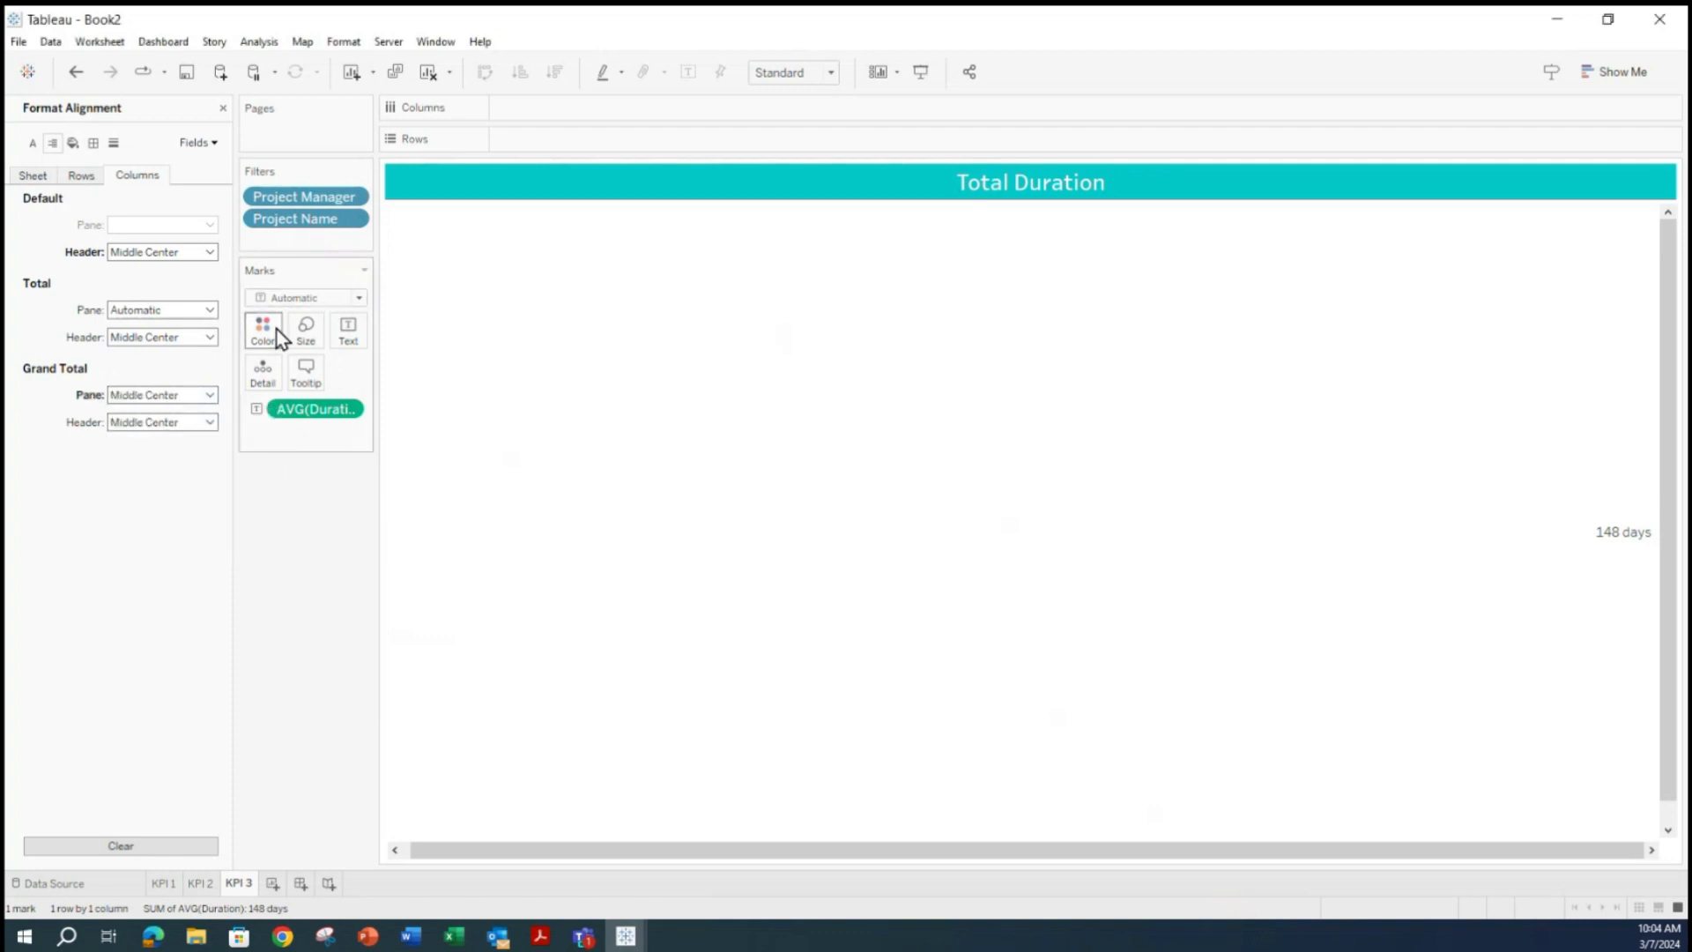
Format the AVG(Duration) label text in bold at font size 20 and apply it to the KPI.
{"action": "left_click", "coordinate": [348, 333]}
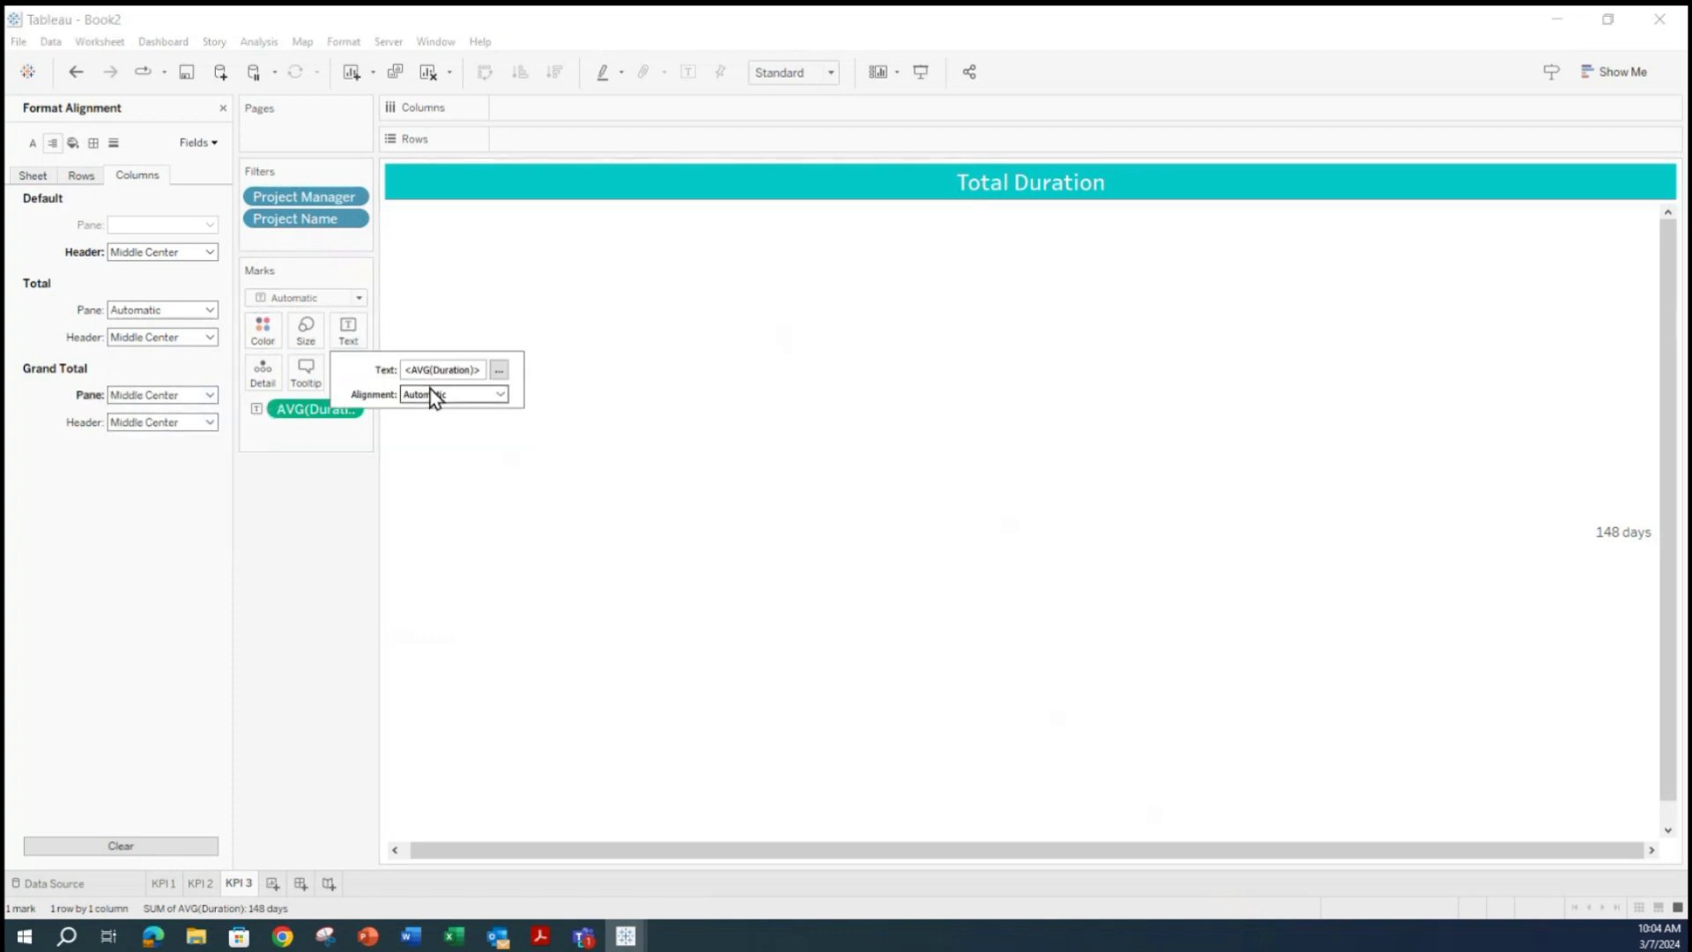
{"action": "left_click", "coordinate": [498, 371]}
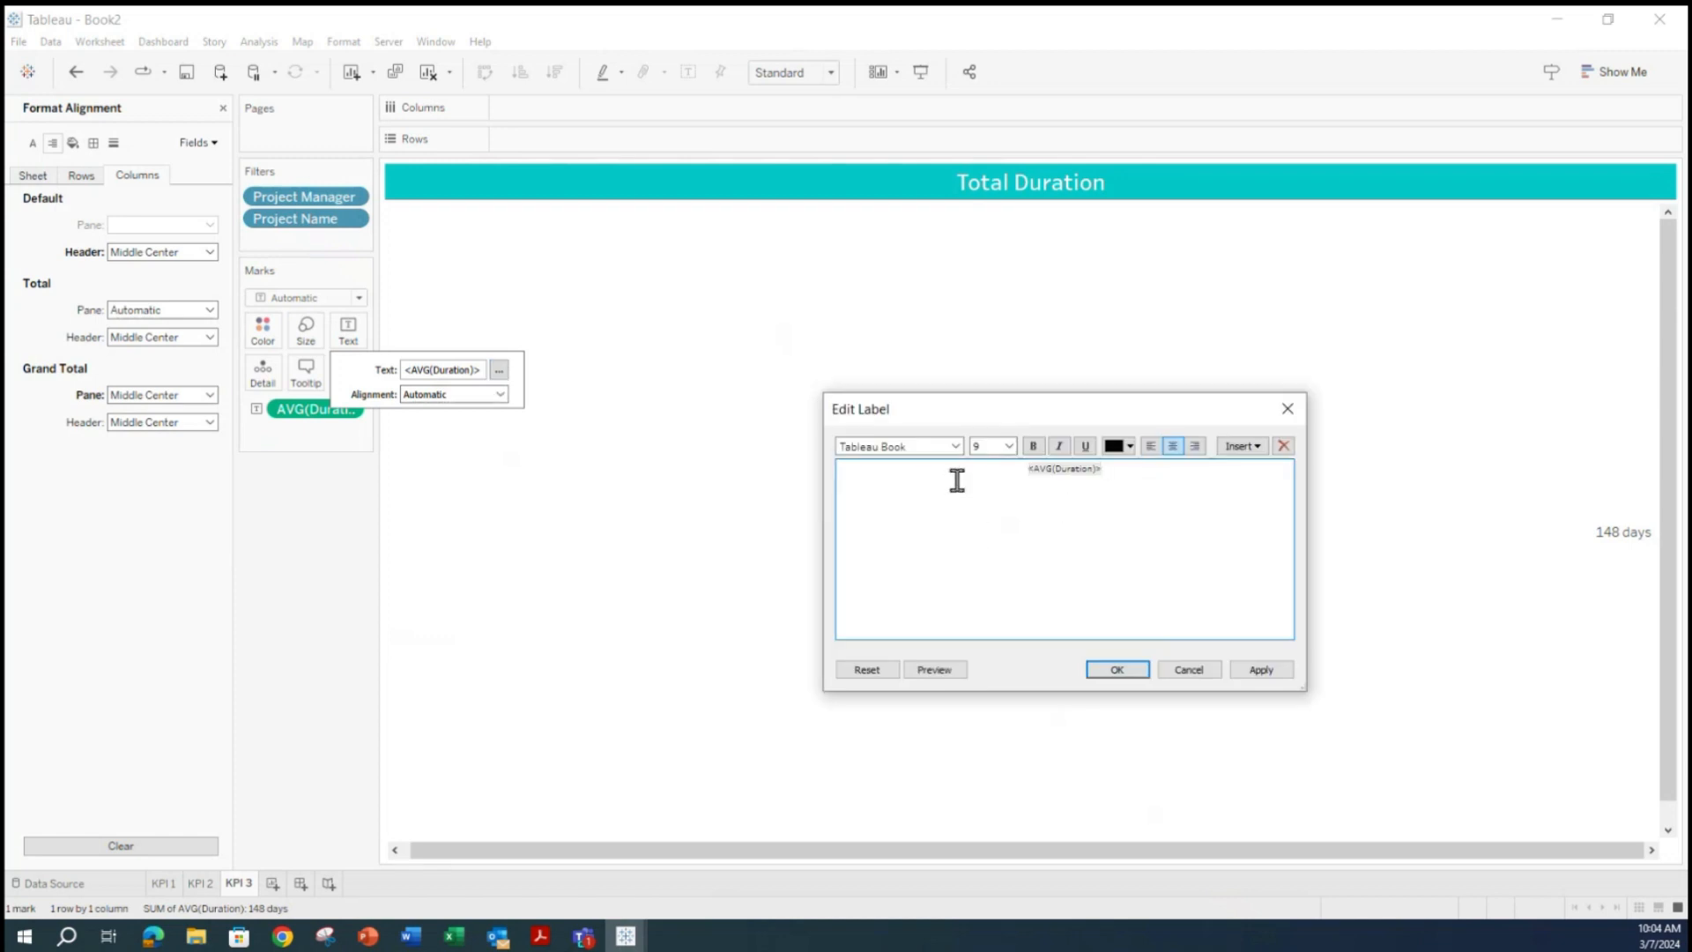
{"action": "left_click_drag", "start_coordinate": [1112, 467], "coordinate": [974, 458]}
{"action": "left_click", "coordinate": [1009, 447]}
{"action": "left_click", "coordinate": [994, 564]}
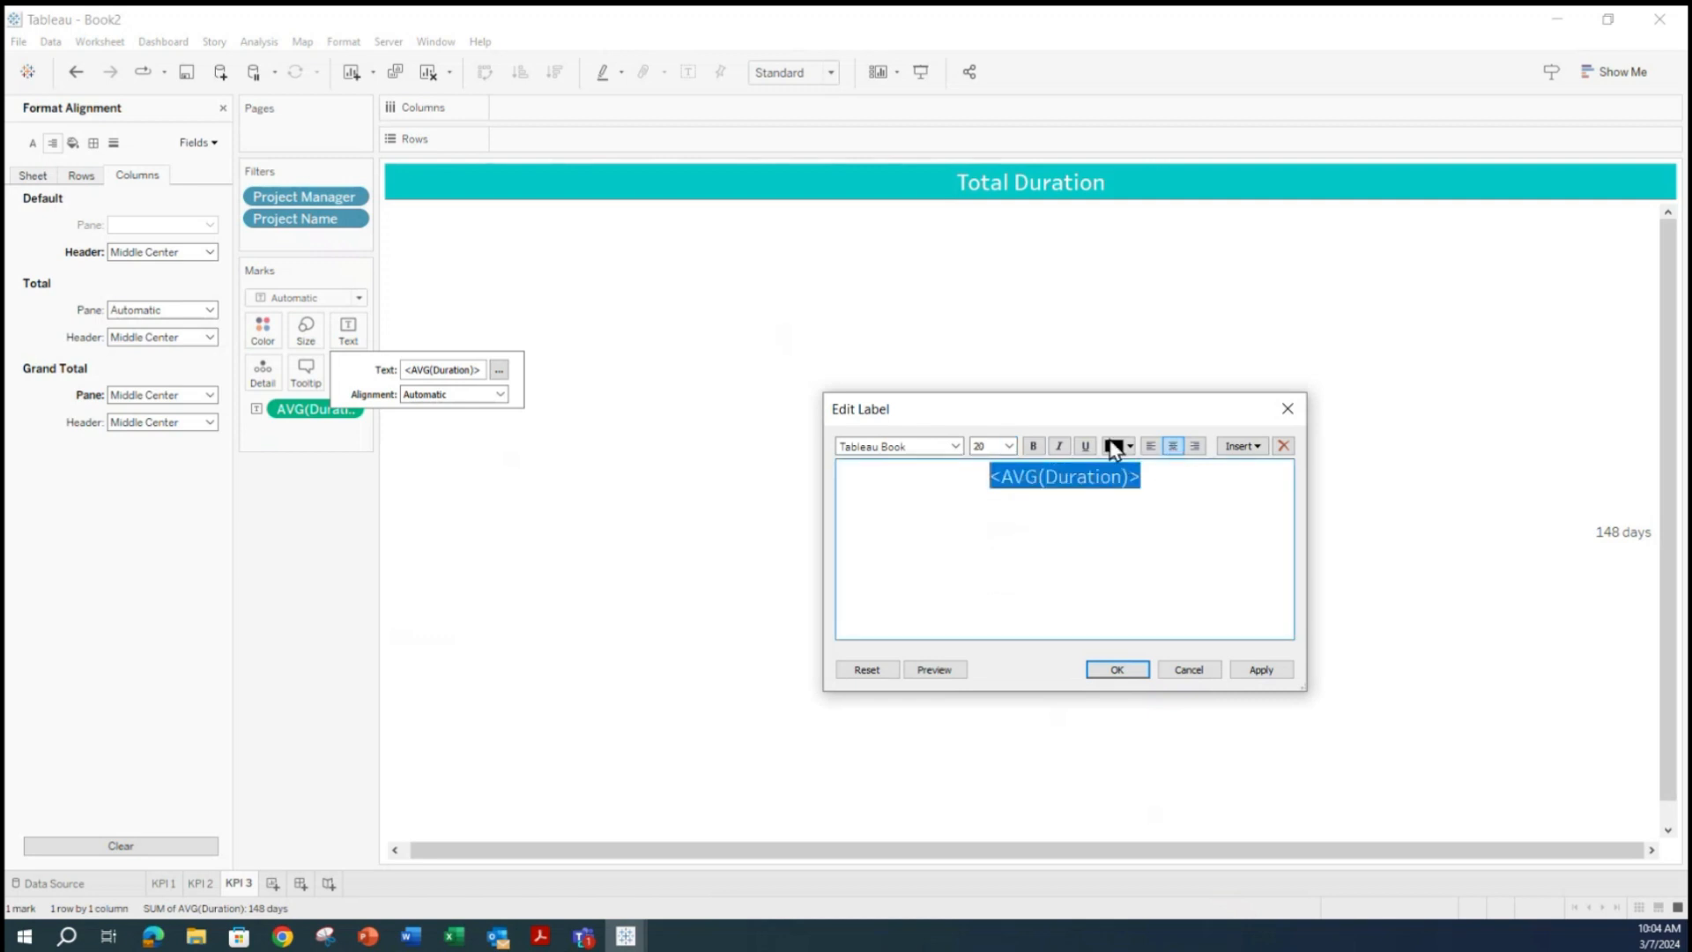
{"action": "left_click", "coordinate": [1260, 670]}
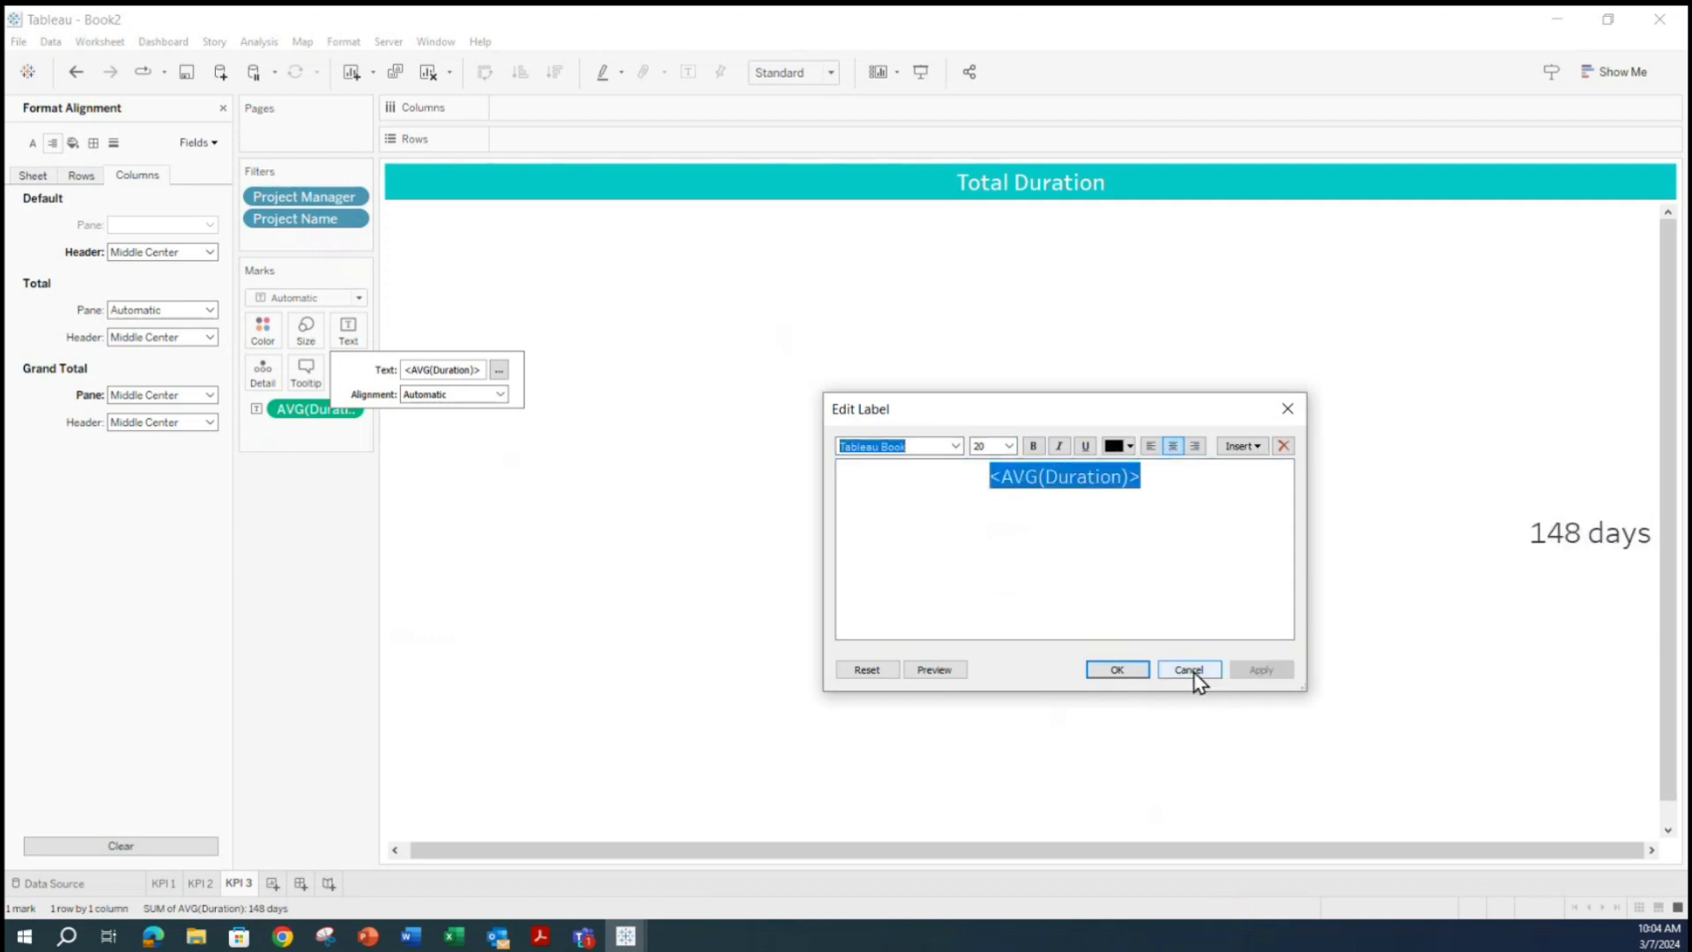
{"action": "left_click", "coordinate": [1034, 447]}
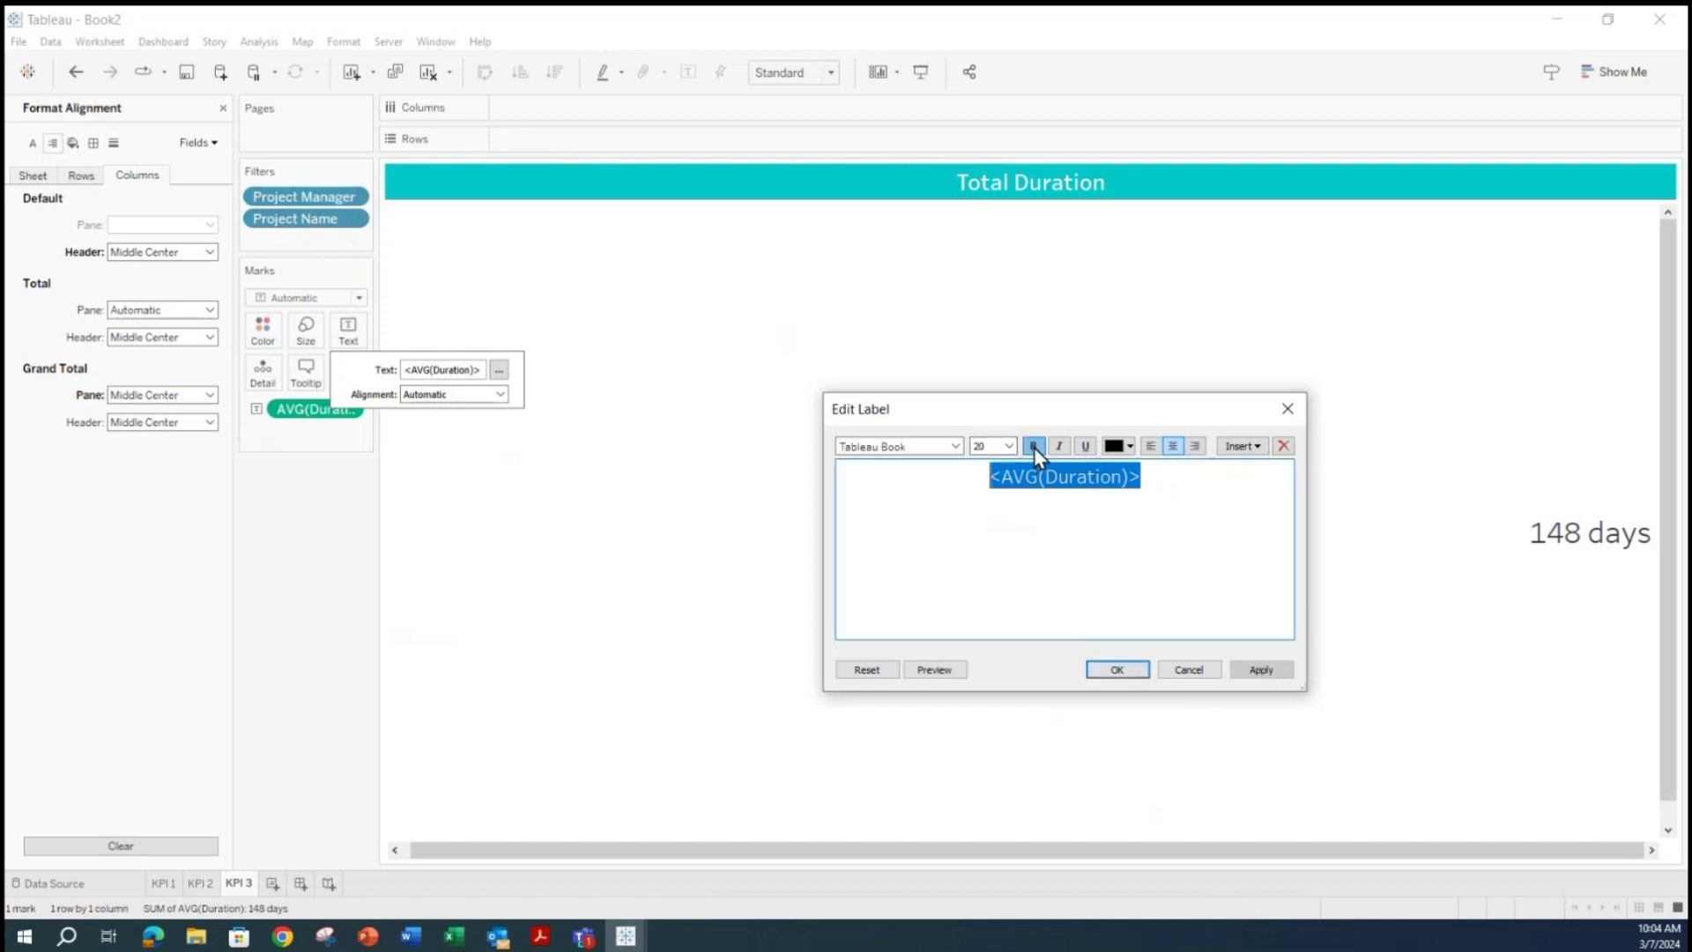
{"action": "left_click", "coordinate": [1262, 670]}
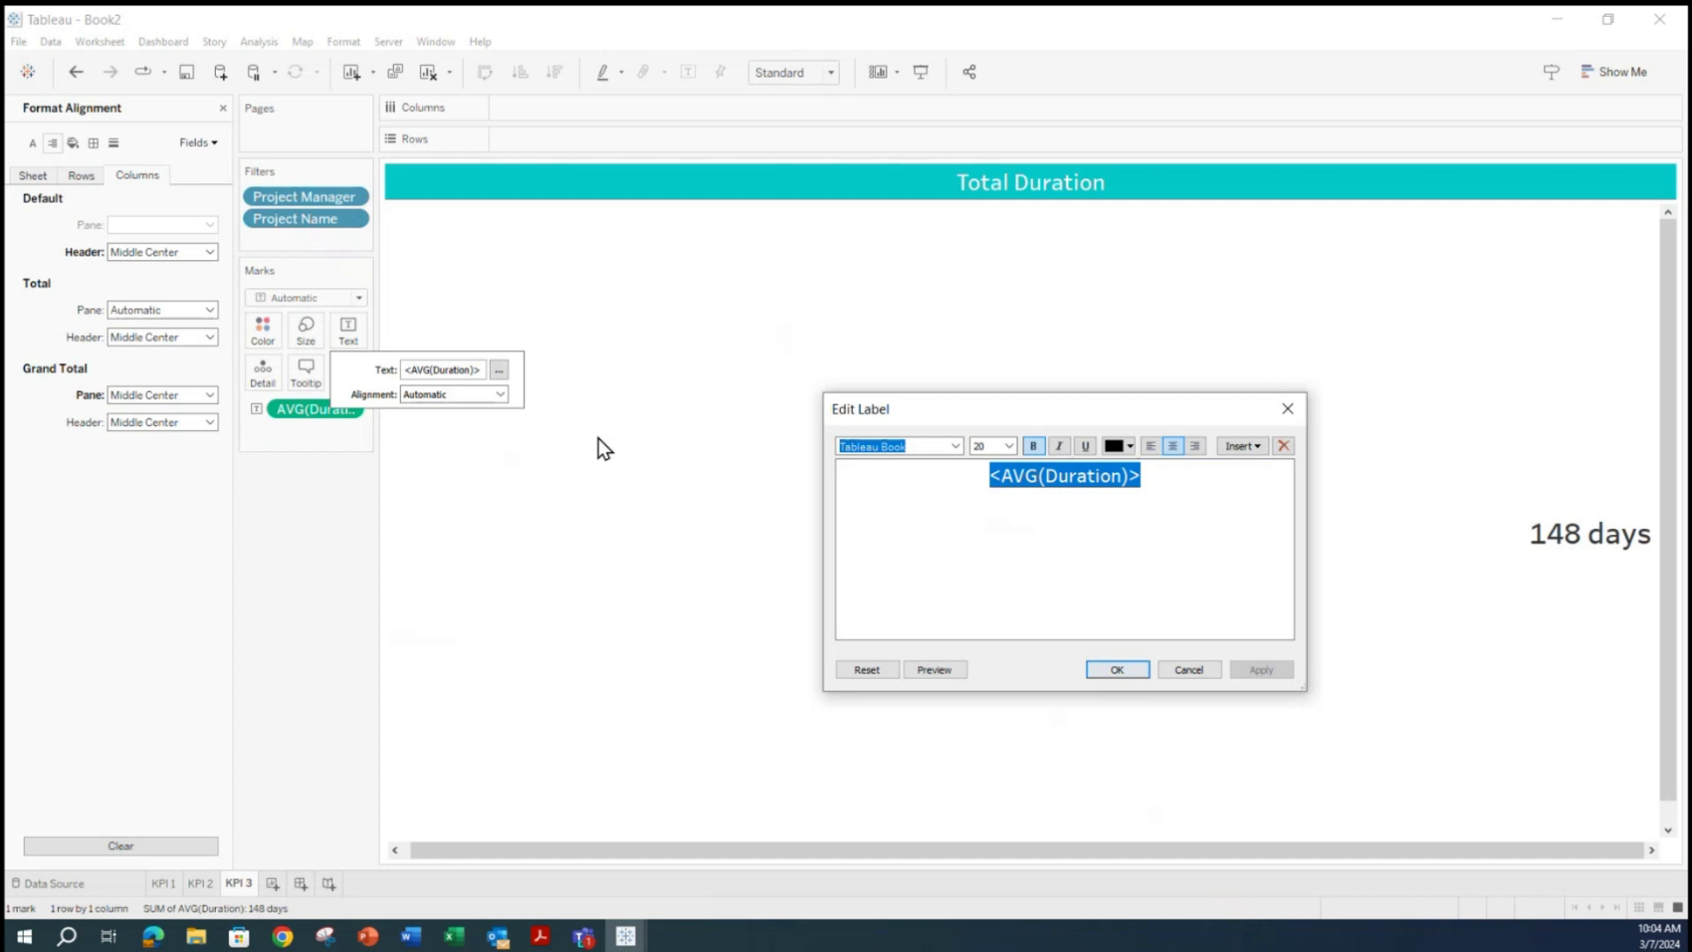
Confirm the AVG(Duration) label formatting and align the KPI text to the horizontal center and vertical middle.
{"action": "left_click", "coordinate": [1119, 671]}
{"action": "left_click", "coordinate": [467, 395]}
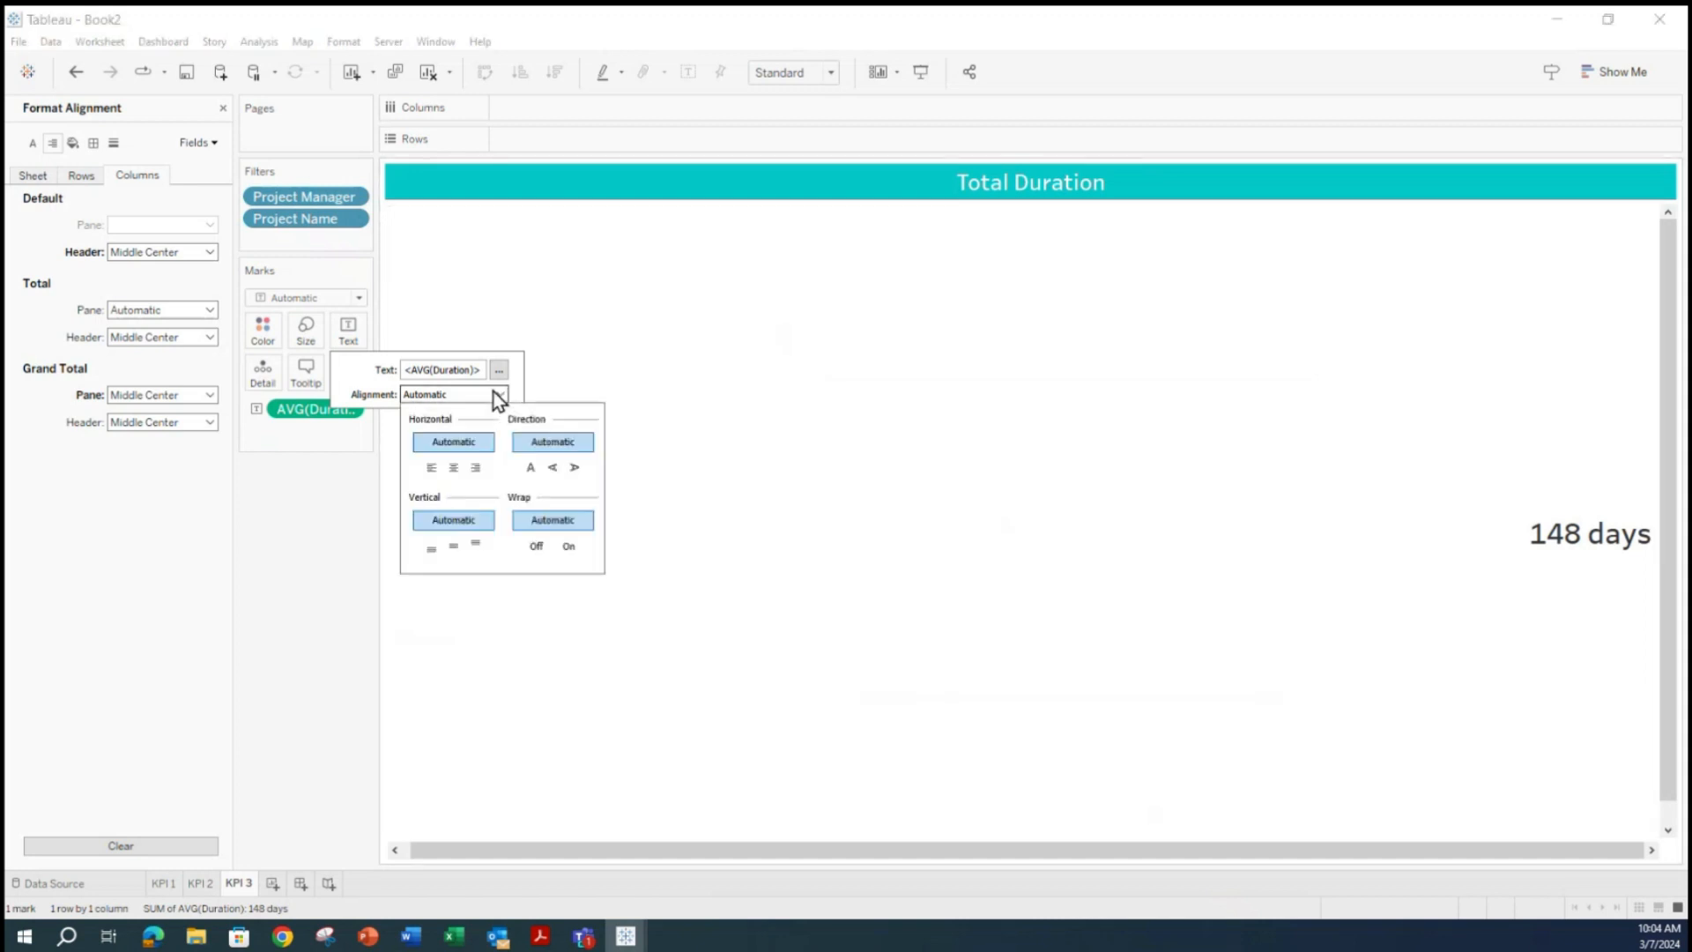
{"action": "left_click", "coordinate": [454, 471]}
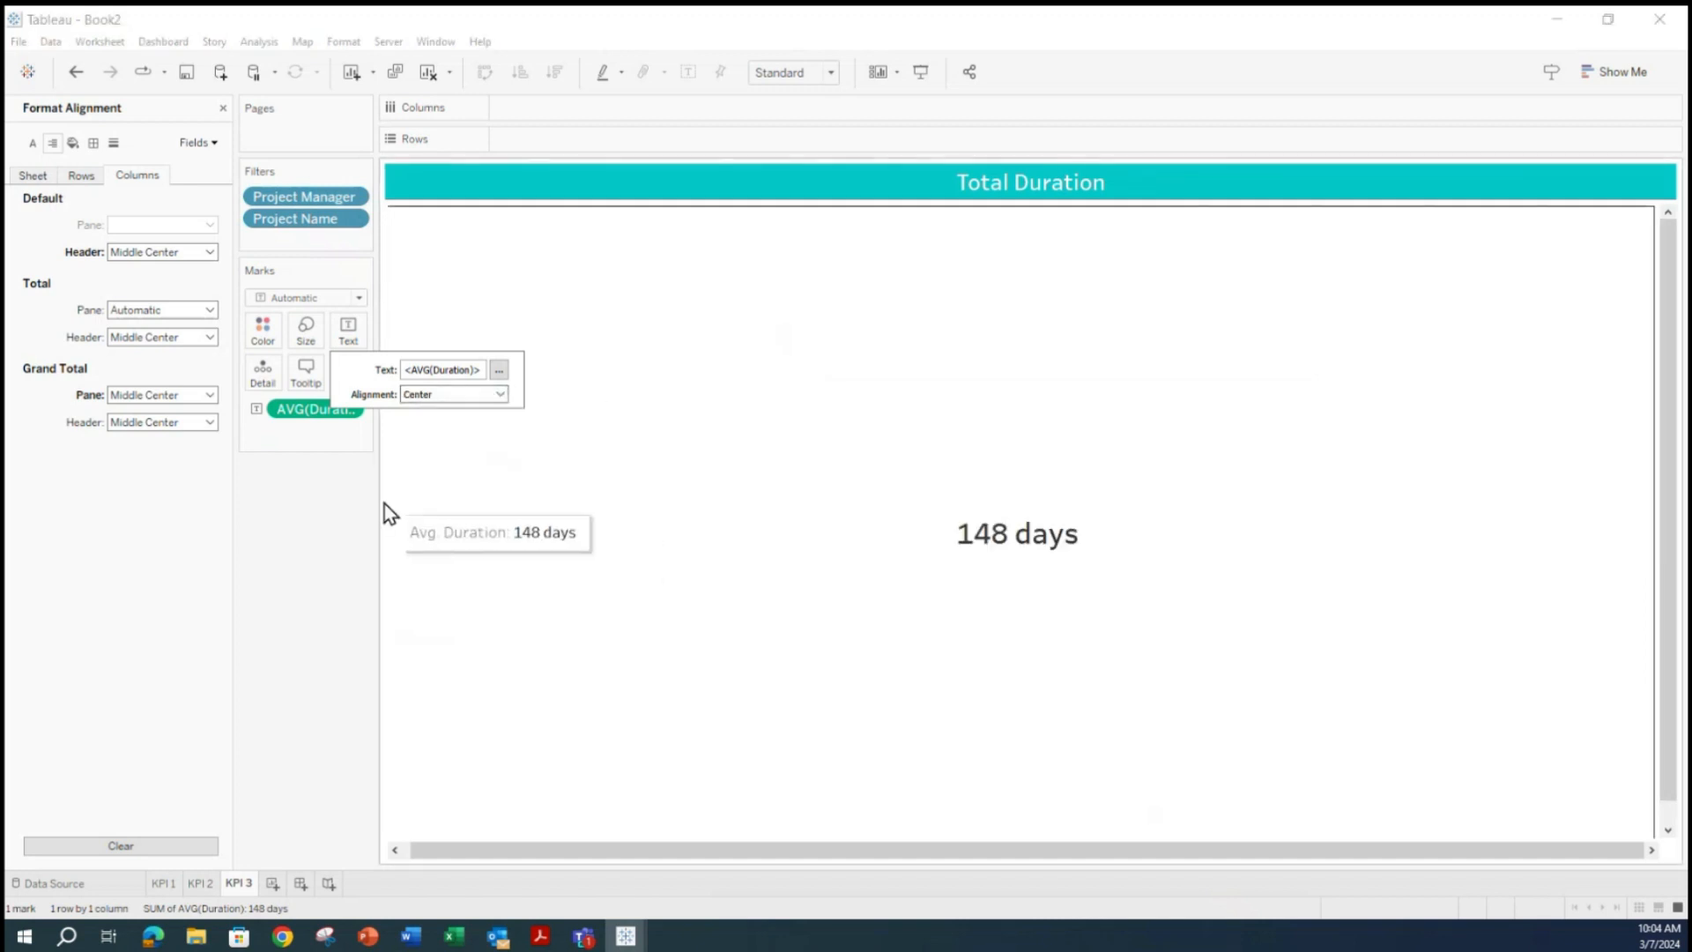
{"action": "left_click", "coordinate": [498, 395]}
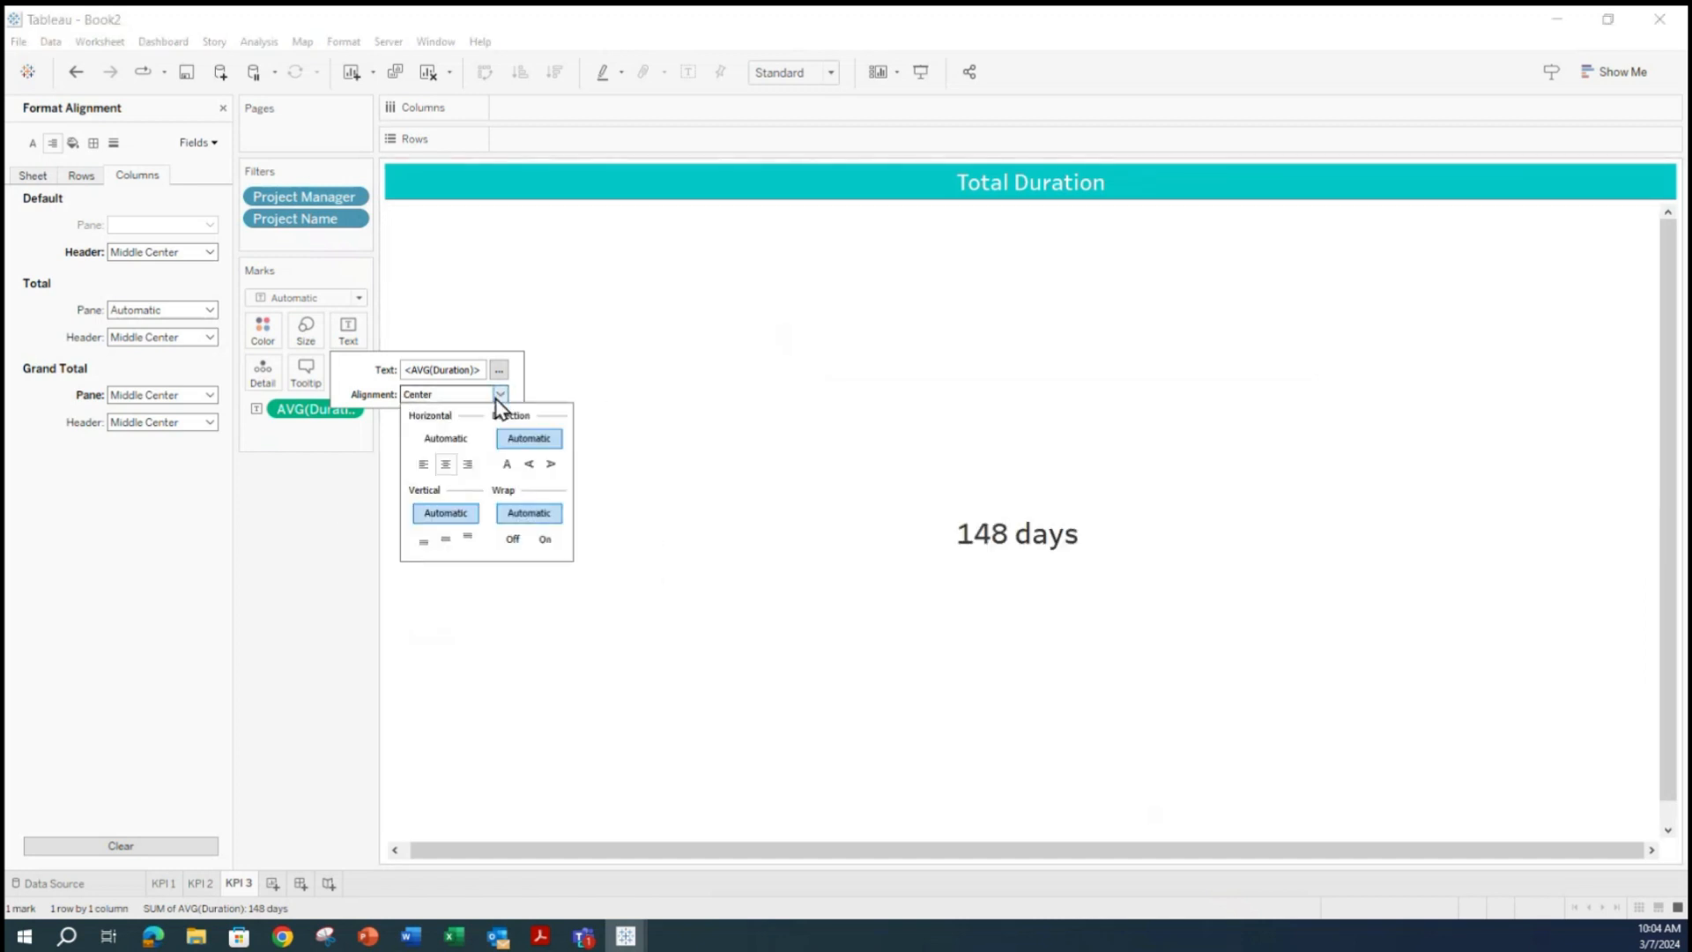
{"action": "left_click", "coordinate": [445, 540]}
{"action": "left_click", "coordinate": [357, 529]}
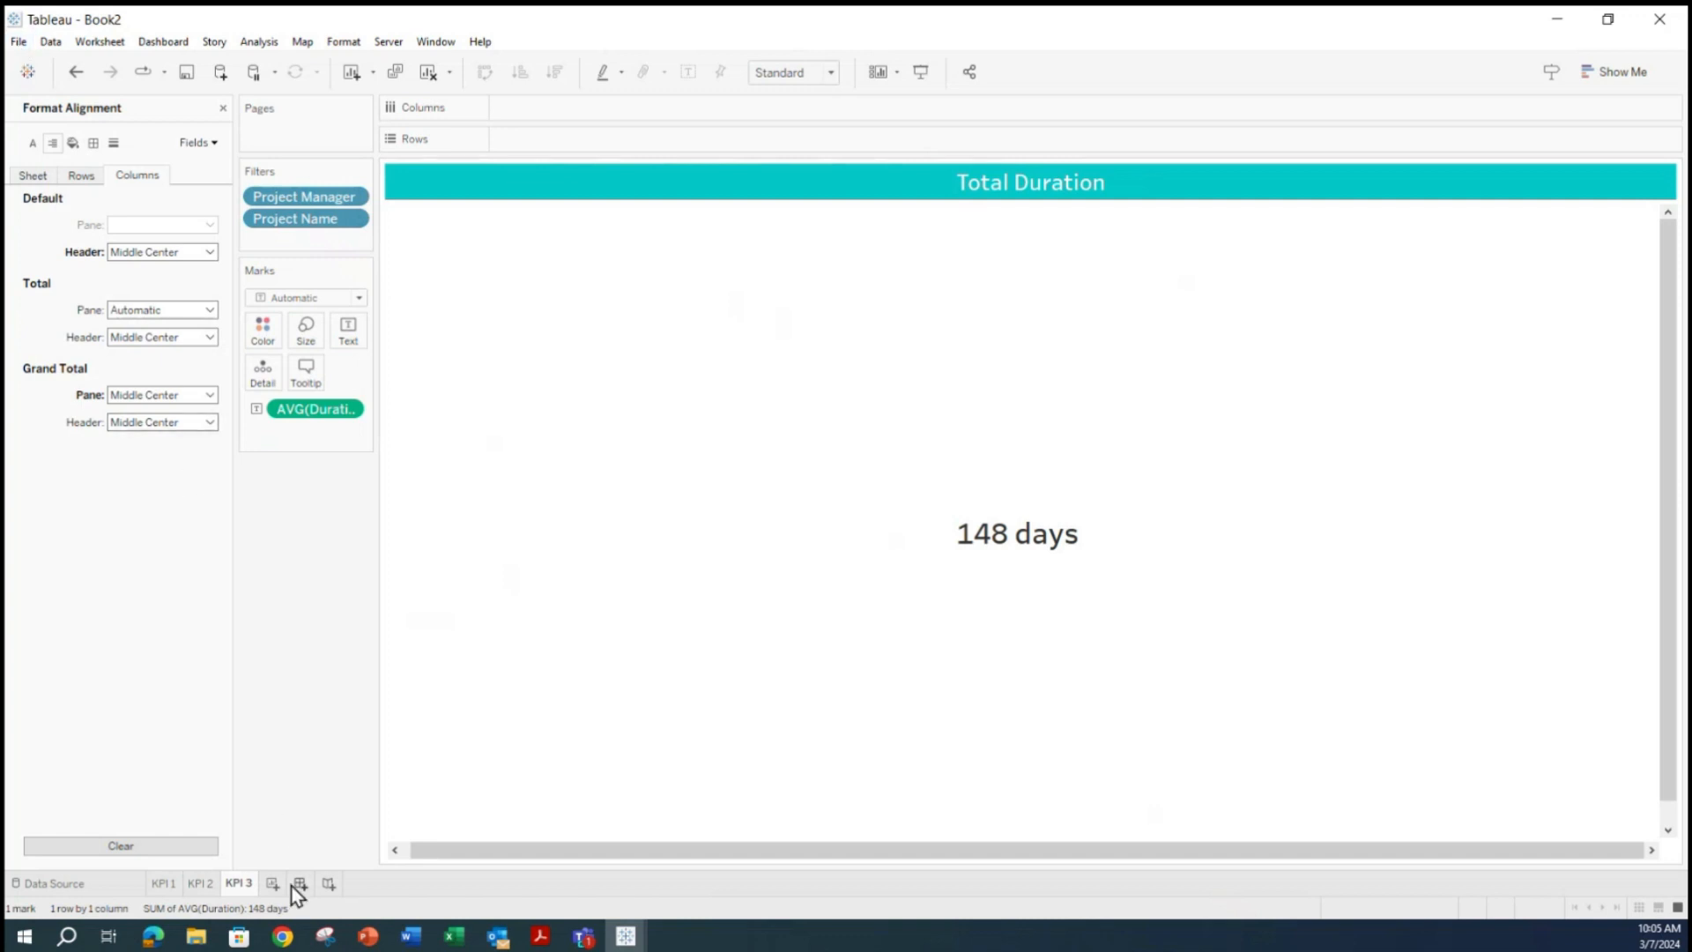
Save the workbook in Downloads under the new name "Project Management Dashboard 7_1 - General.twb".
{"action": "left_click", "coordinate": [18, 44]}
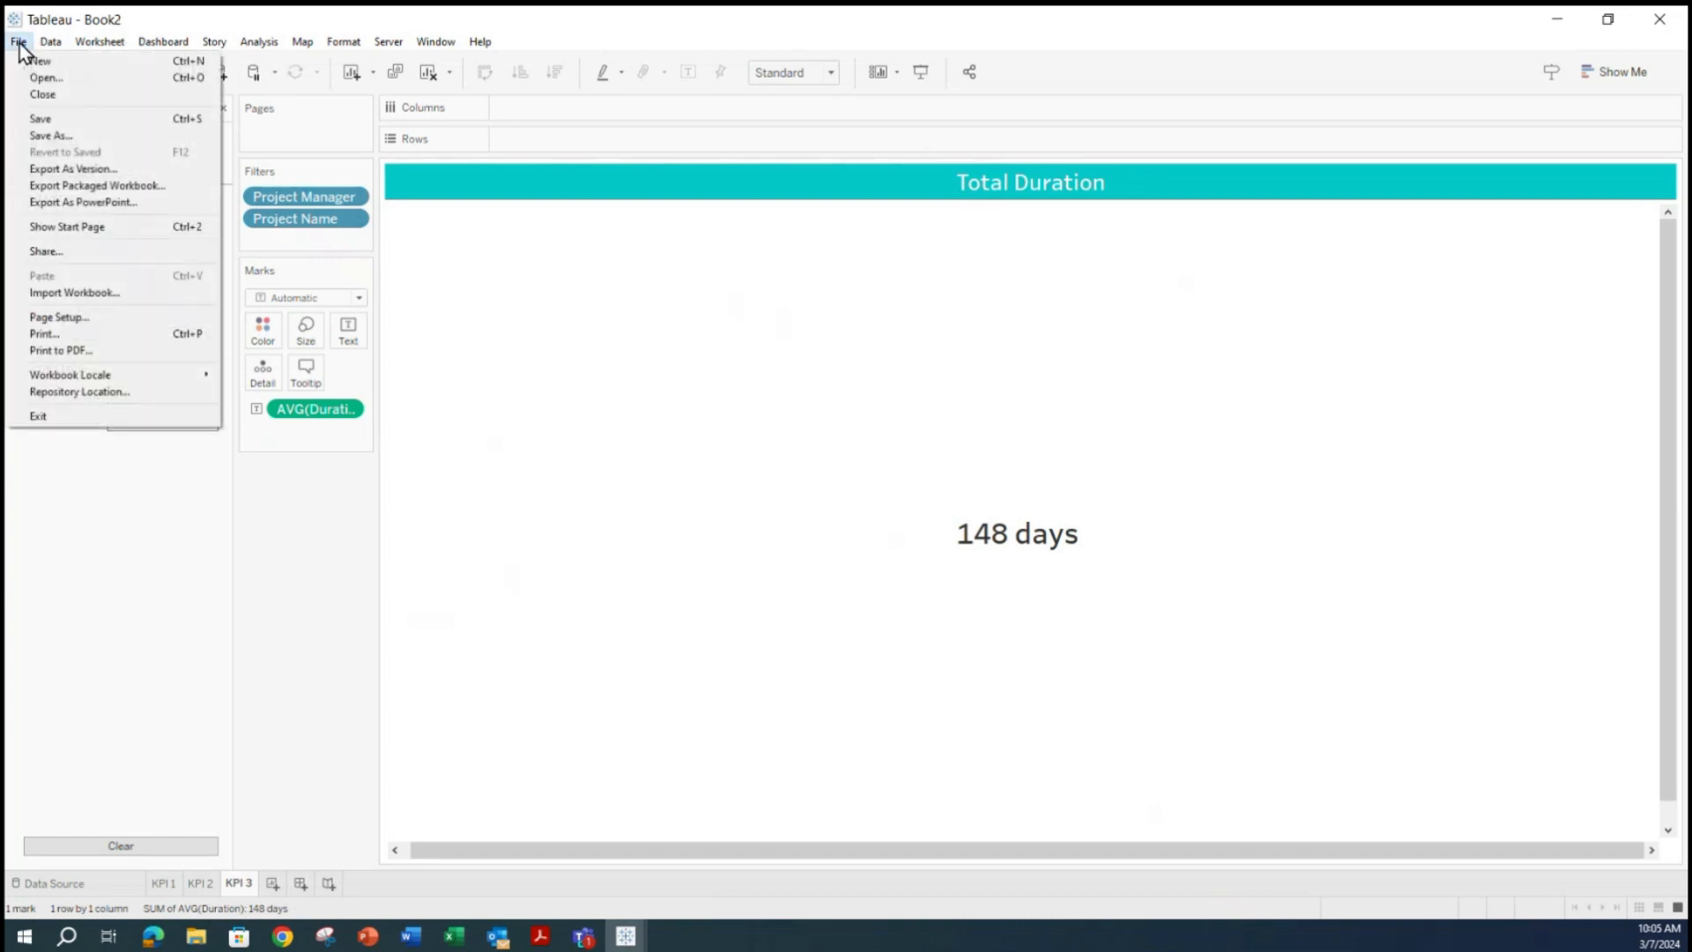
{"action": "left_click", "coordinate": [66, 138]}
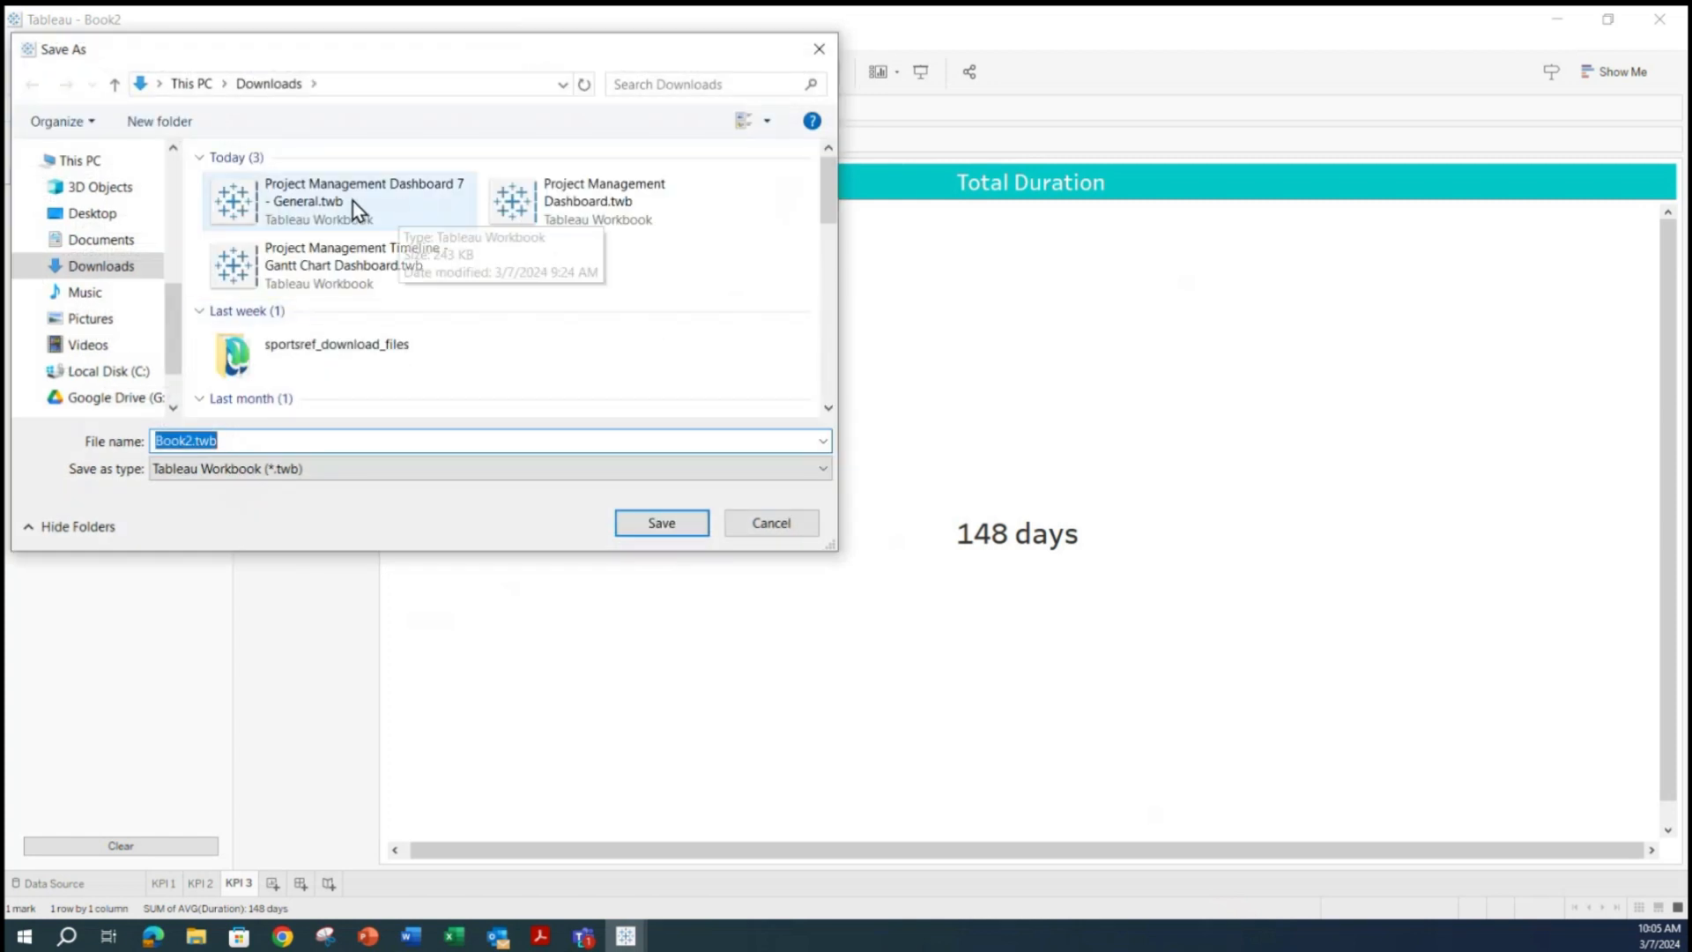
{"action": "left_click", "coordinate": [437, 189]}
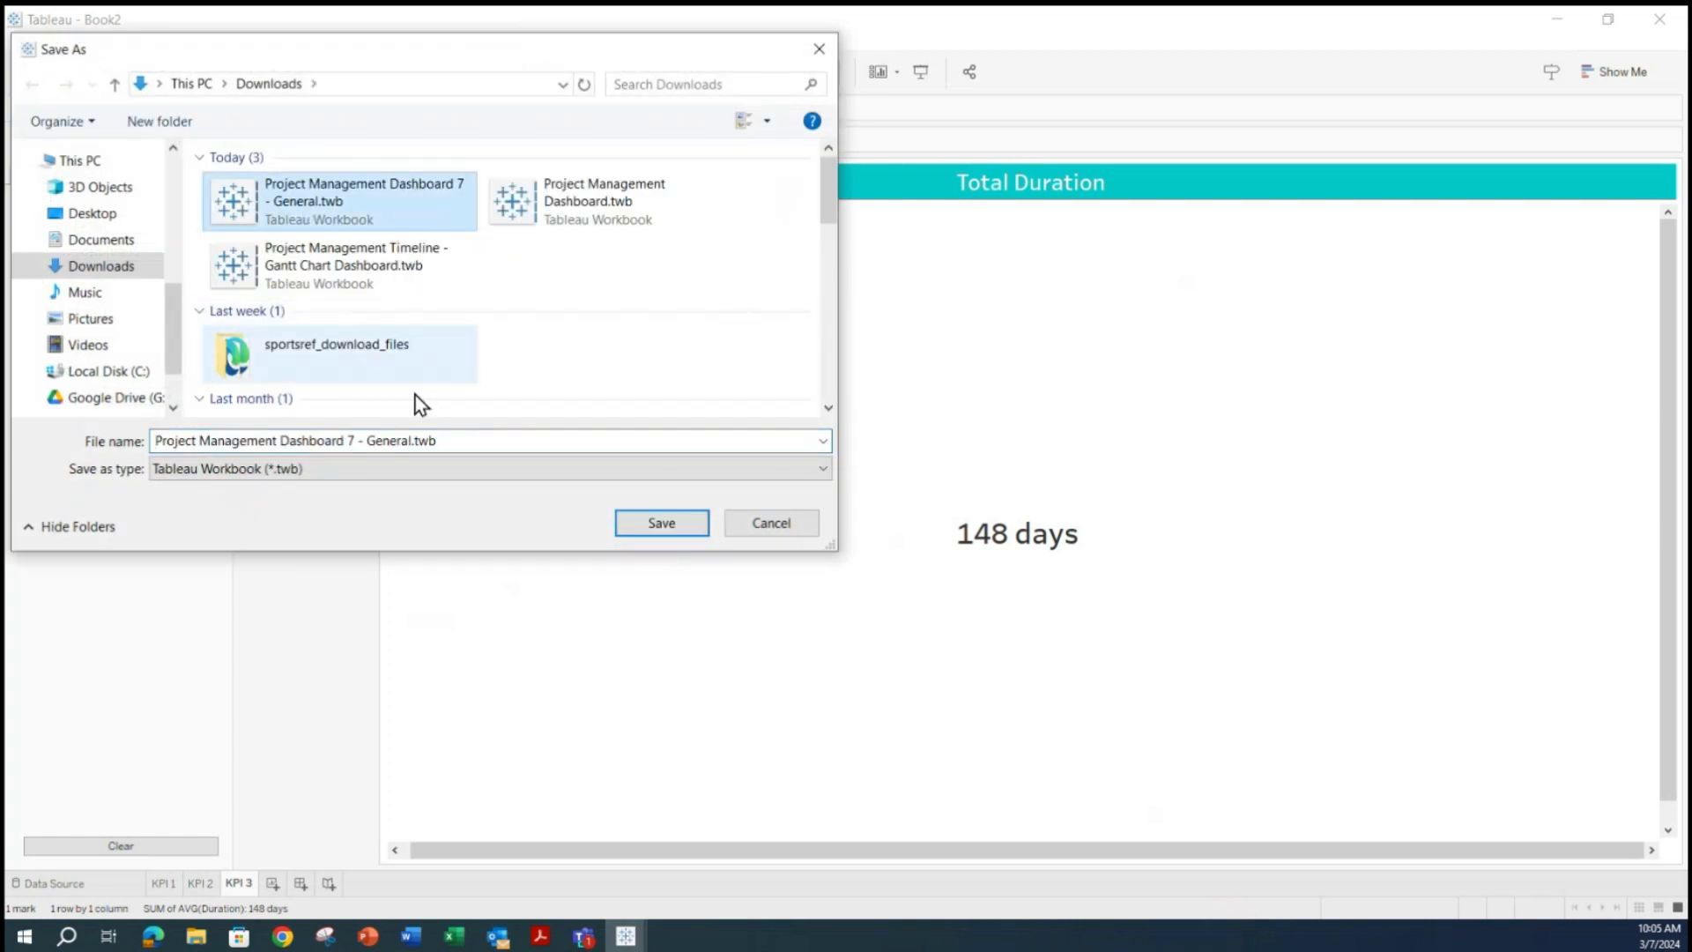
{"action": "left_click", "coordinate": [356, 440]}
{"action": "left_click", "coordinate": [355, 439]}
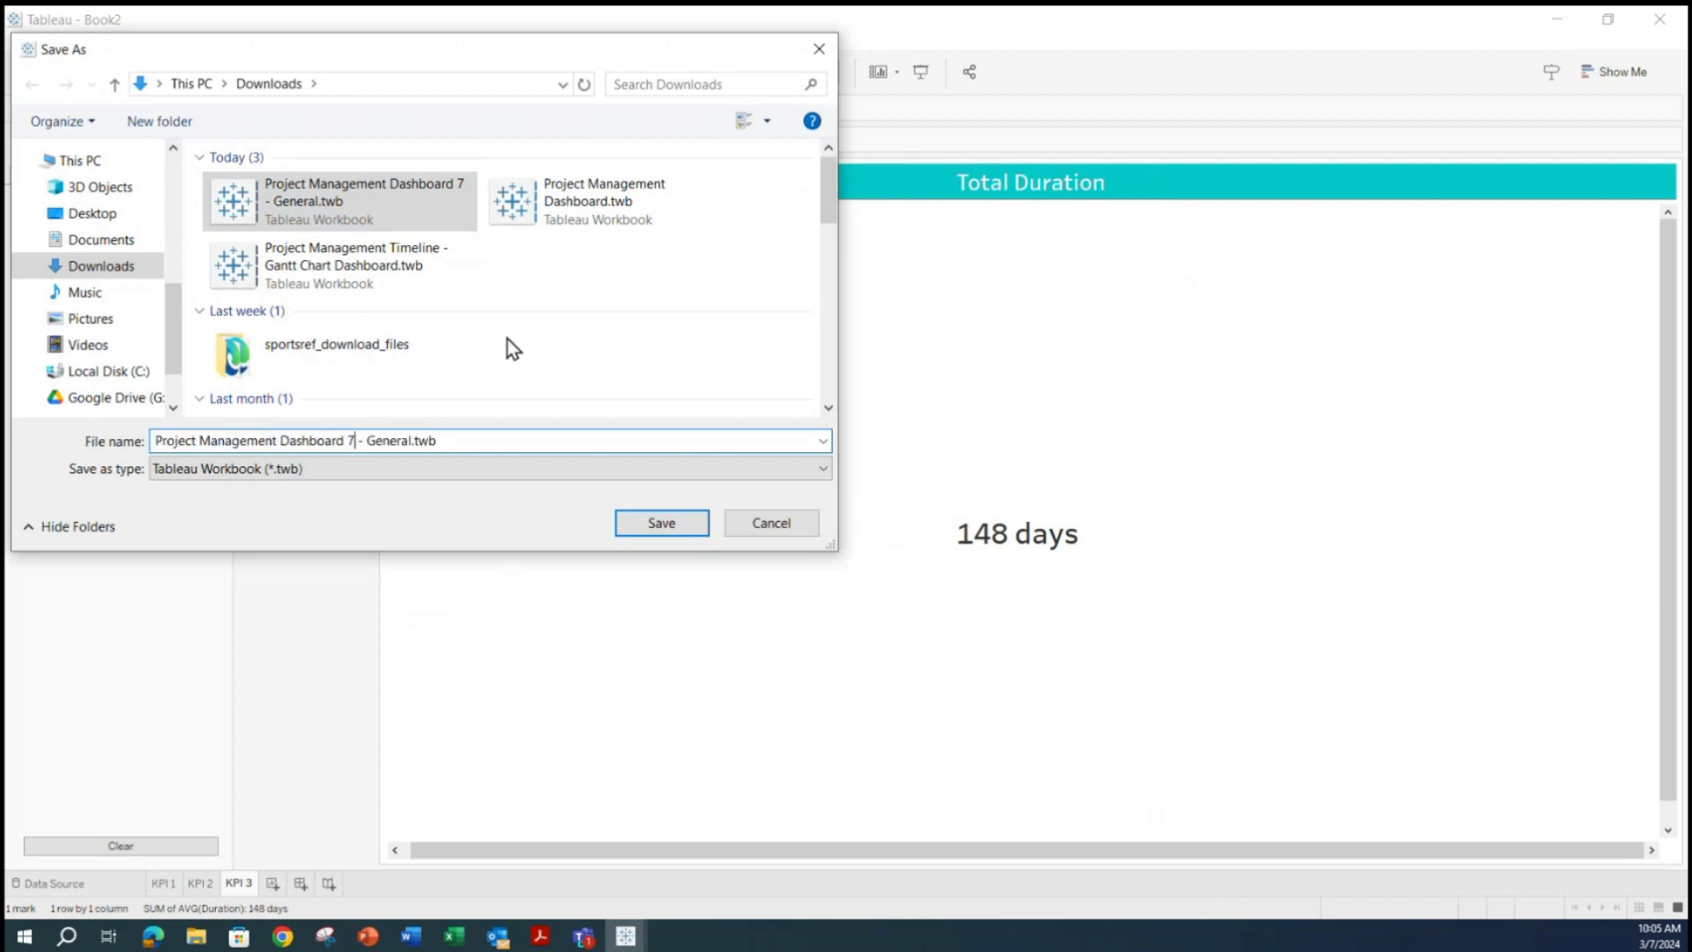
{"action": "type", "text": "_1"}
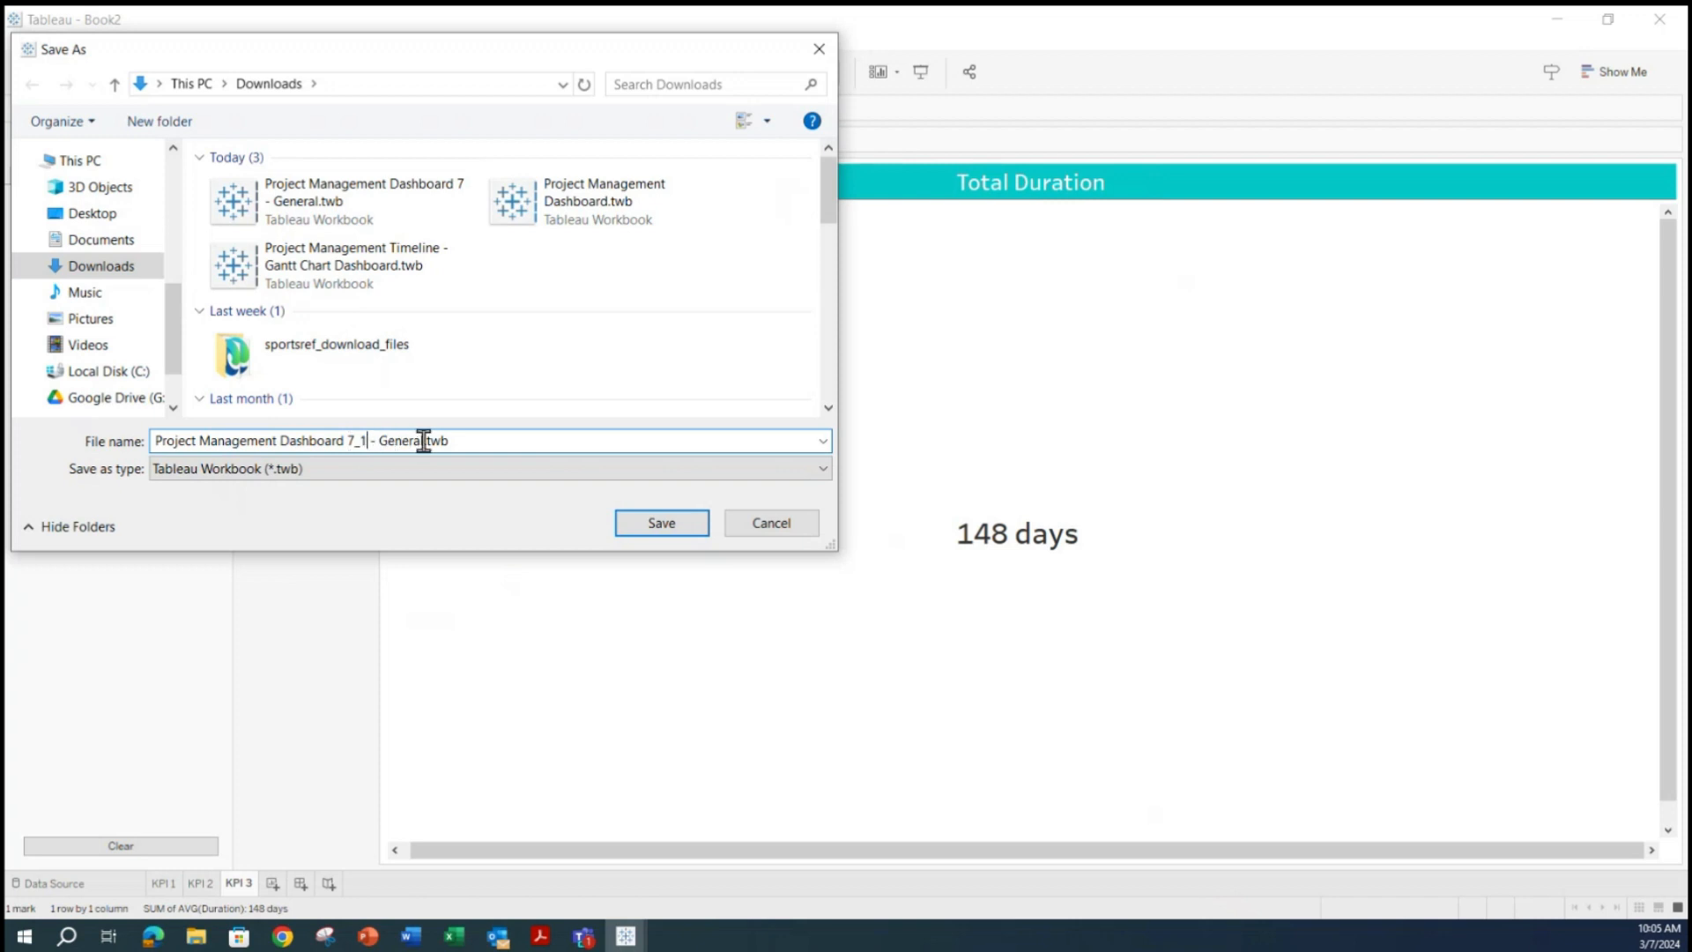
{"action": "left_click", "coordinate": [661, 524]}
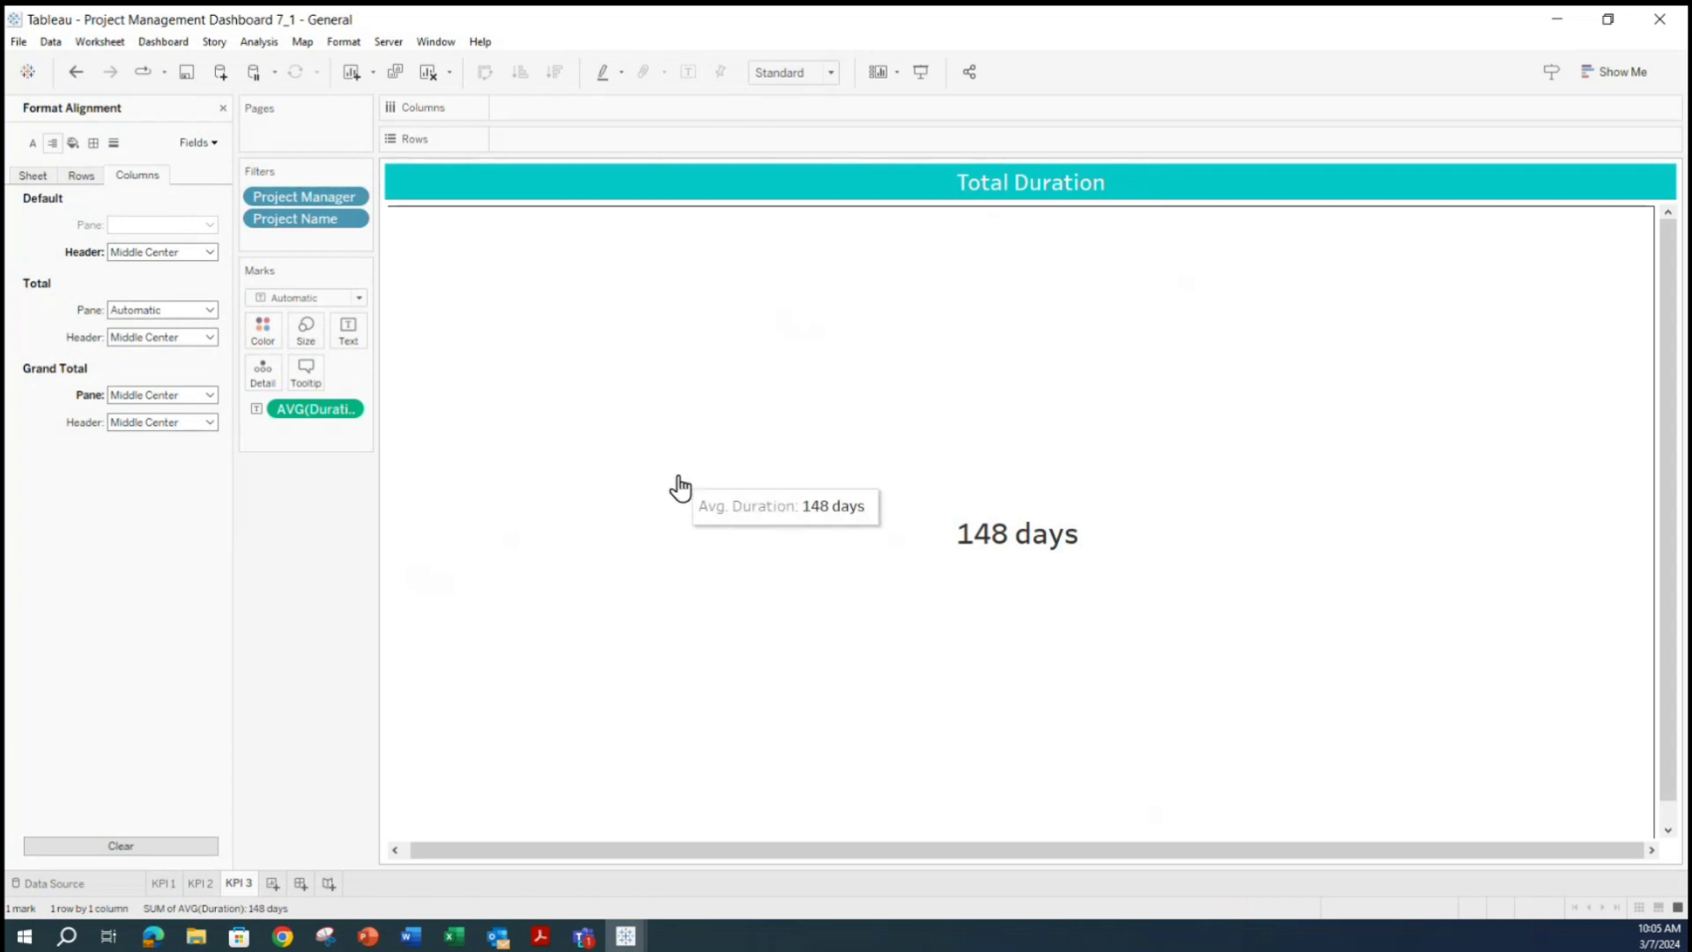
Check the next KPI on the assignment's sample dashboard in the browser, and duplicate the Tableau sheet KPI 3 as KPI 4.
{"action": "left_click", "coordinate": [222, 109]}
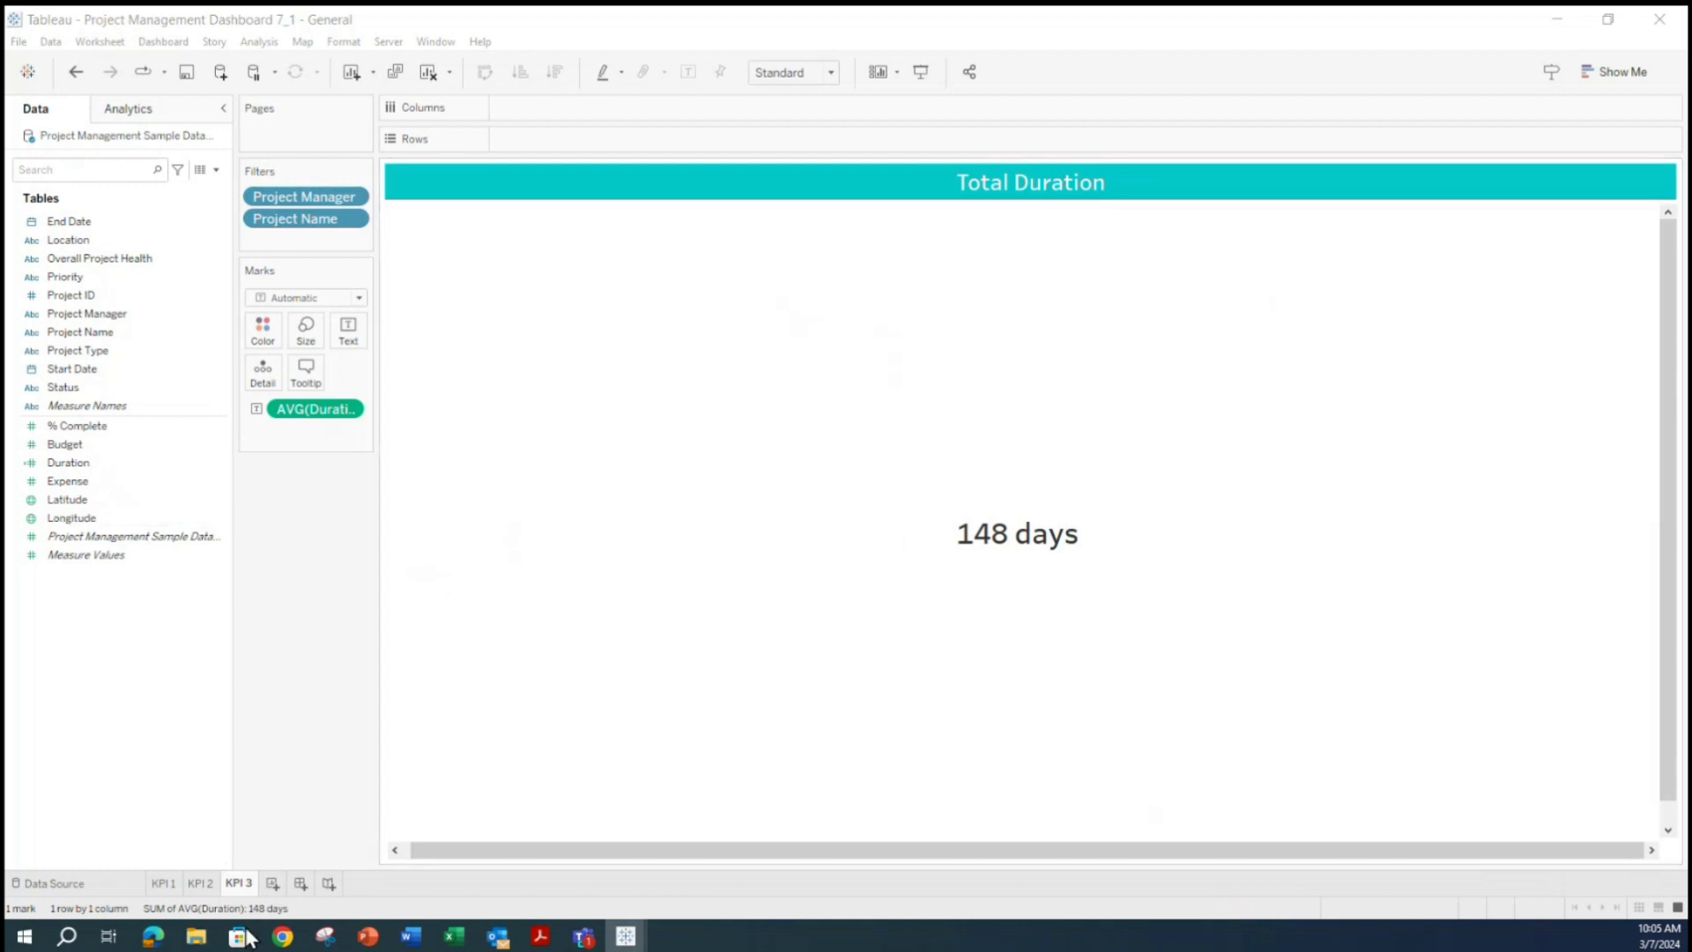
{"action": "mouse_move", "coordinate": [155, 942]}
{"action": "left_click", "coordinate": [173, 909]}
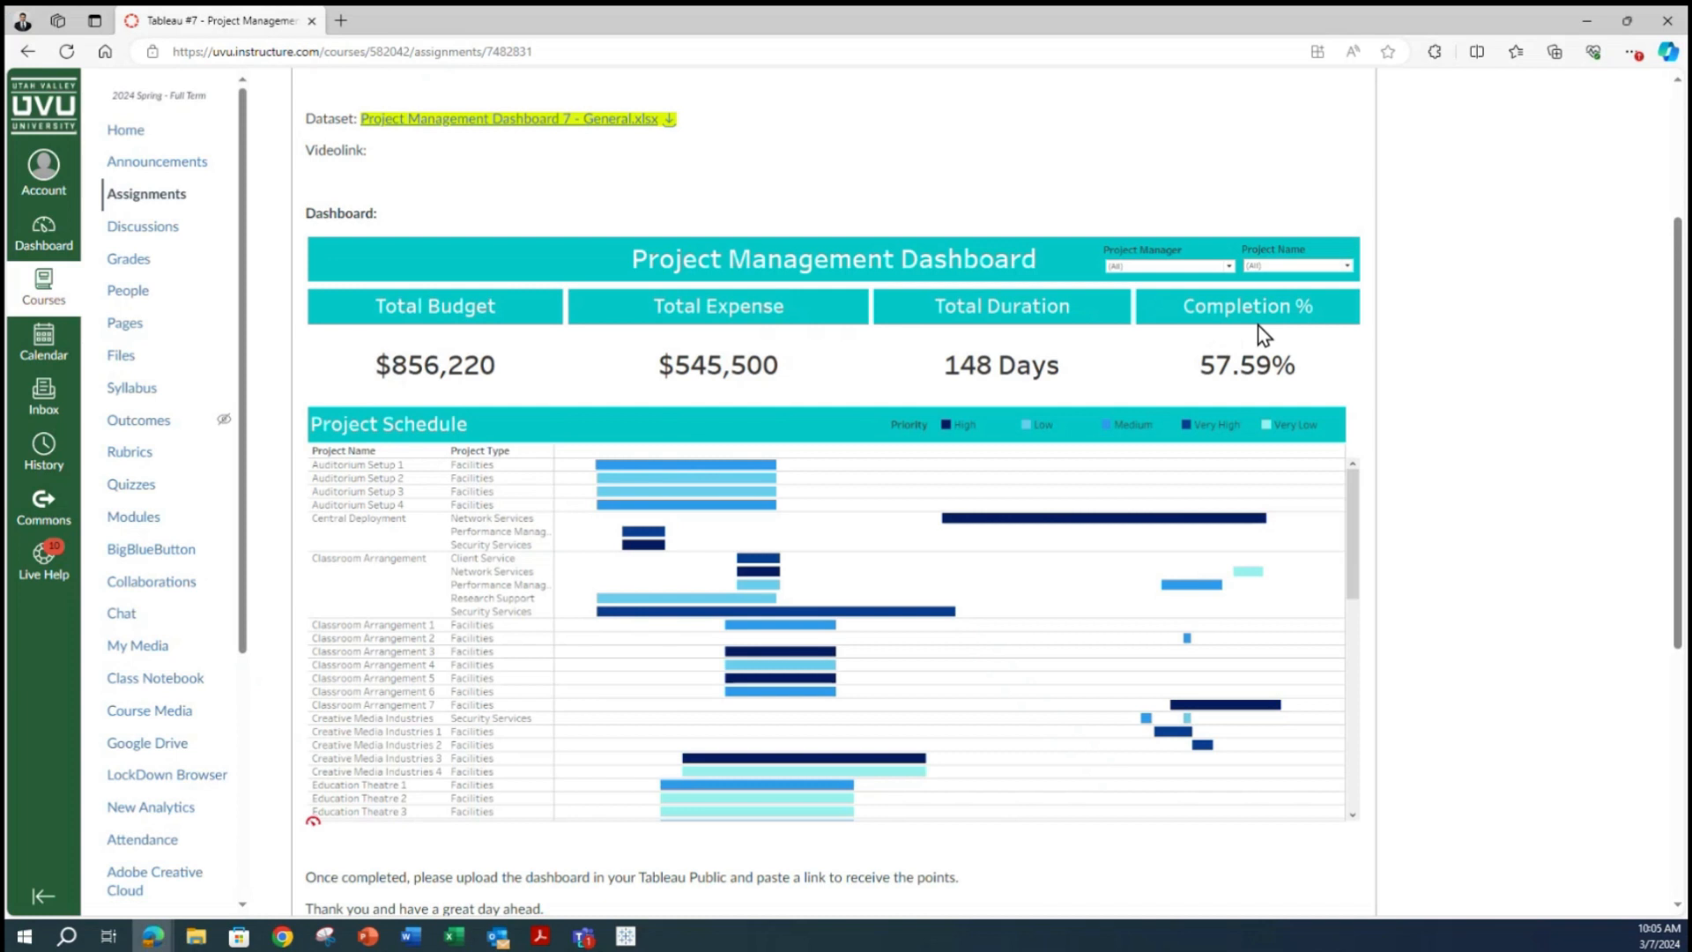
{"action": "left_click", "coordinate": [1587, 20]}
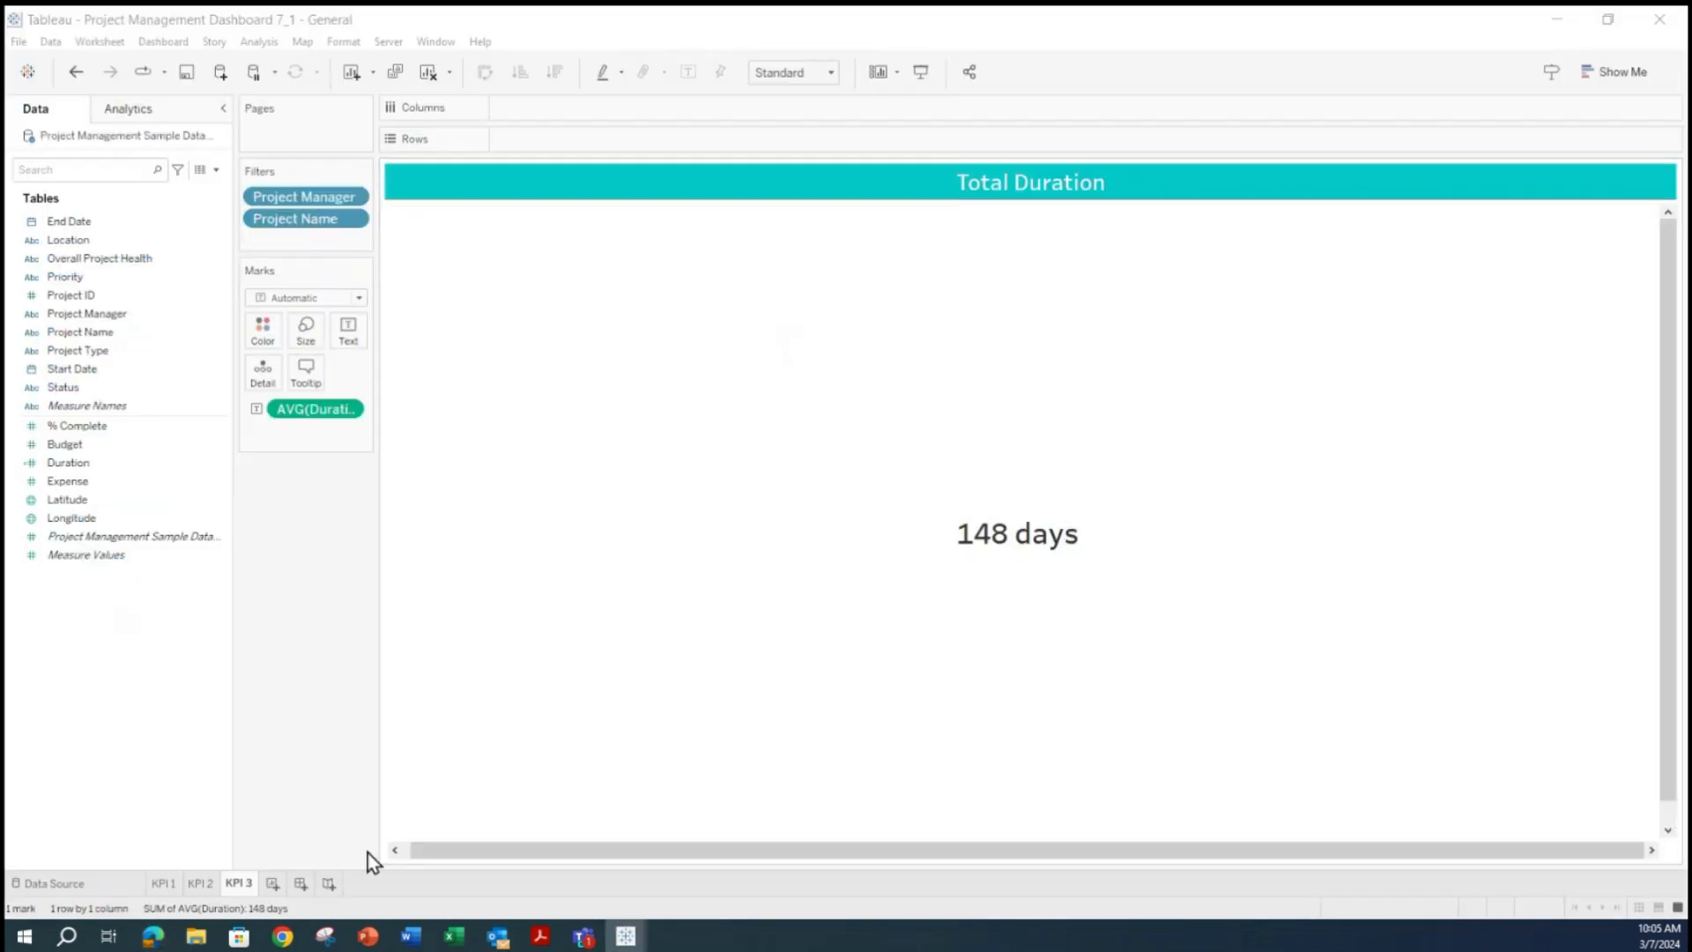
{"action": "right_click", "coordinate": [239, 884]}
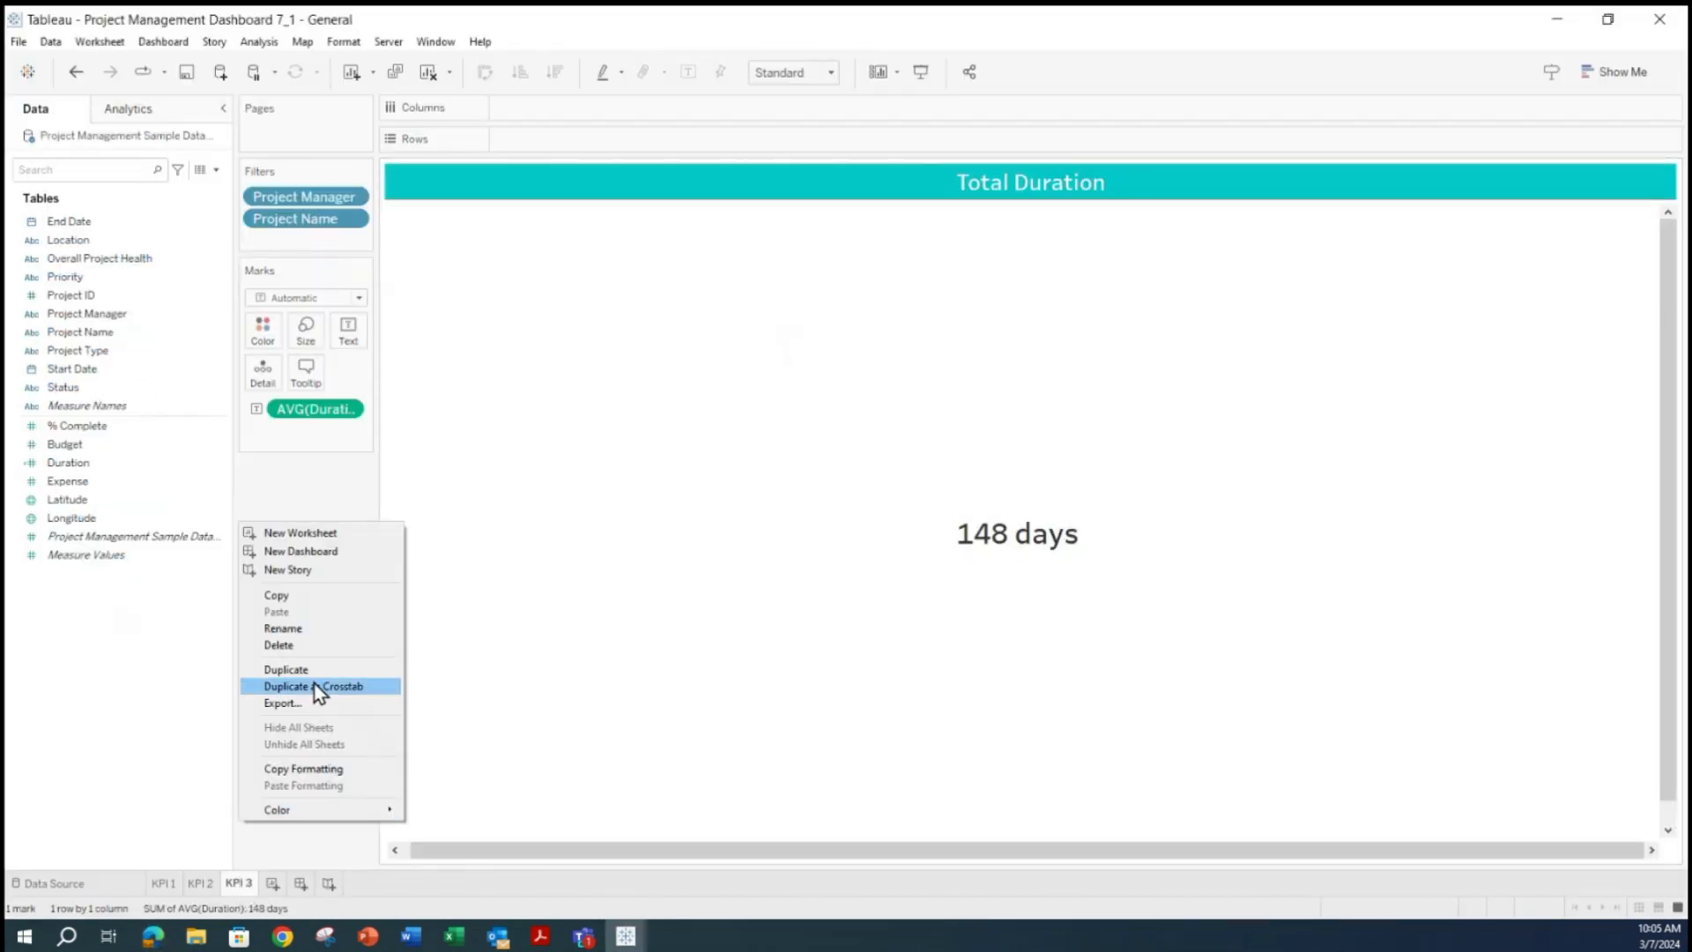
{"action": "left_click", "coordinate": [286, 670]}
{"action": "double_click", "coordinate": [293, 883]}
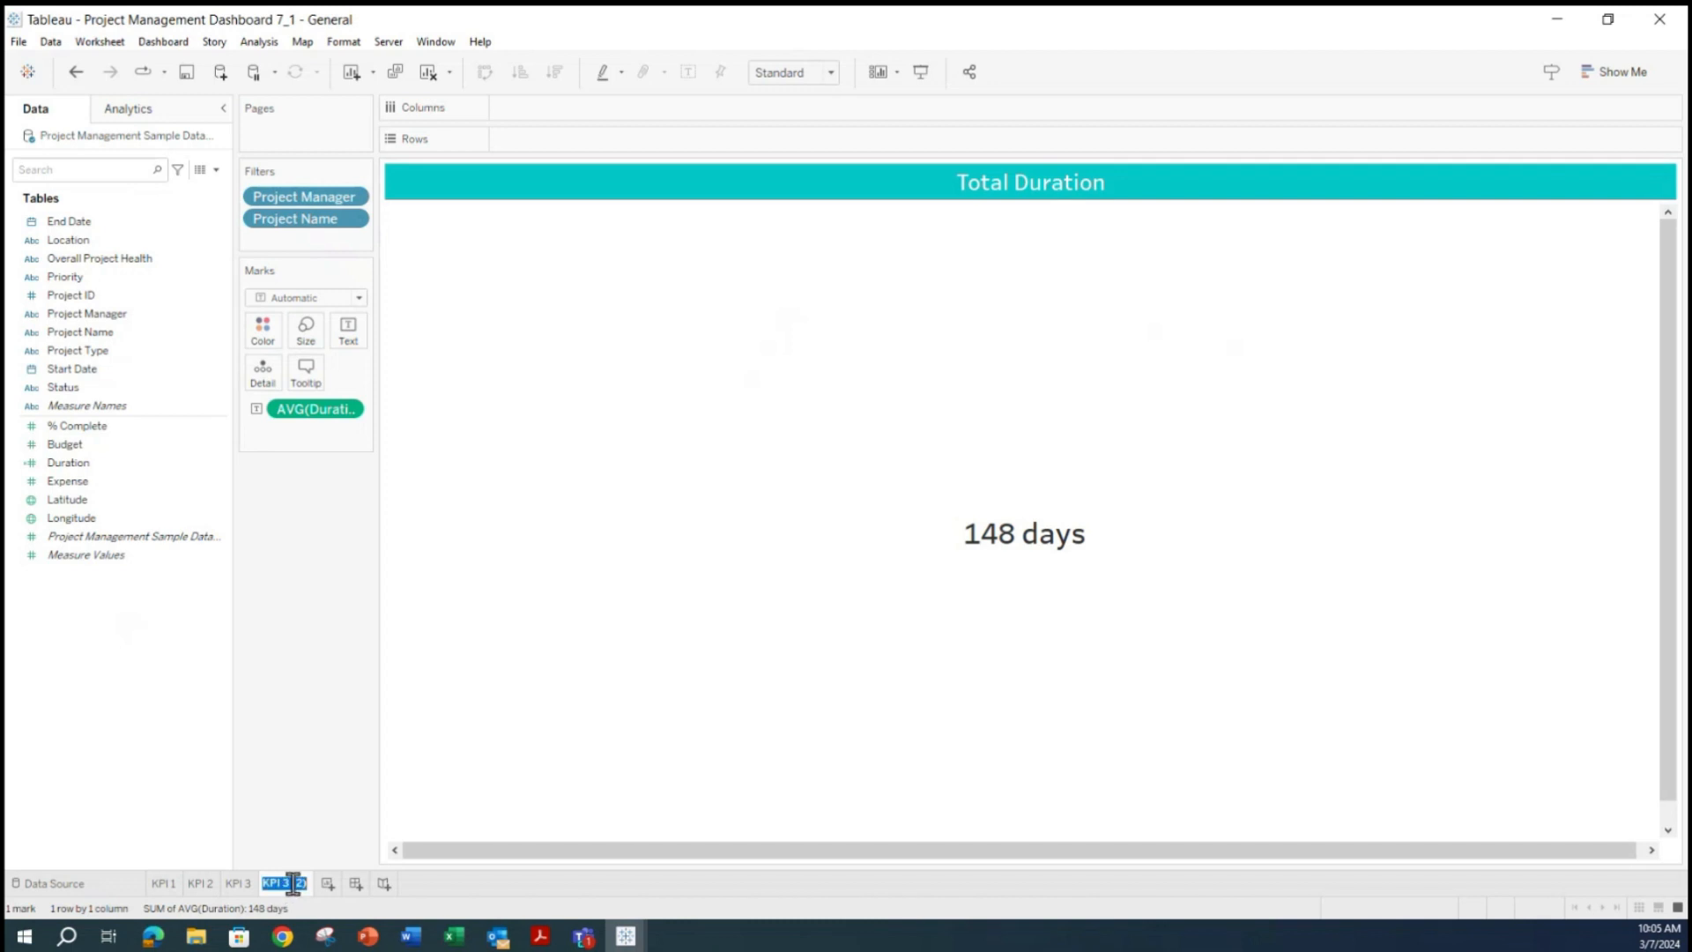
{"action": "left_click_drag", "start_coordinate": [283, 883], "coordinate": [322, 883]}
{"action": "key", "text": "BackSpace"}
{"action": "key", "text": "BackSpace"}
{"action": "type", "text": "4"}
{"action": "left_click", "coordinate": [309, 662]}
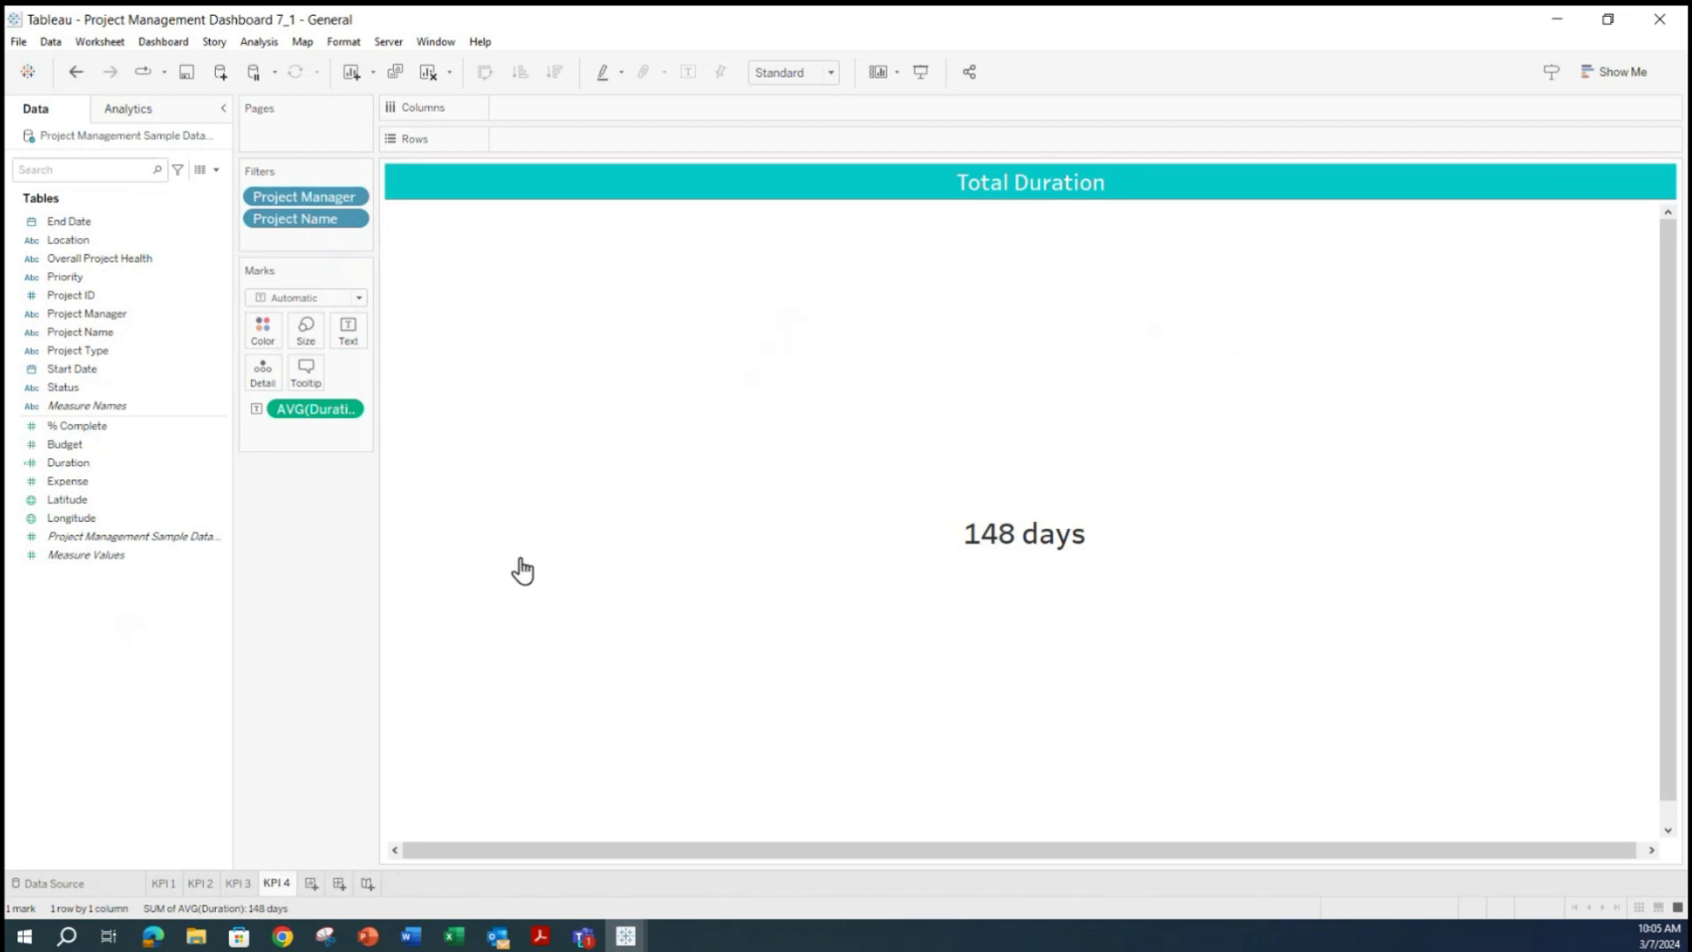
Open the title of the KPI 4 sheet for editing.
{"action": "double_click", "coordinate": [1048, 189]}
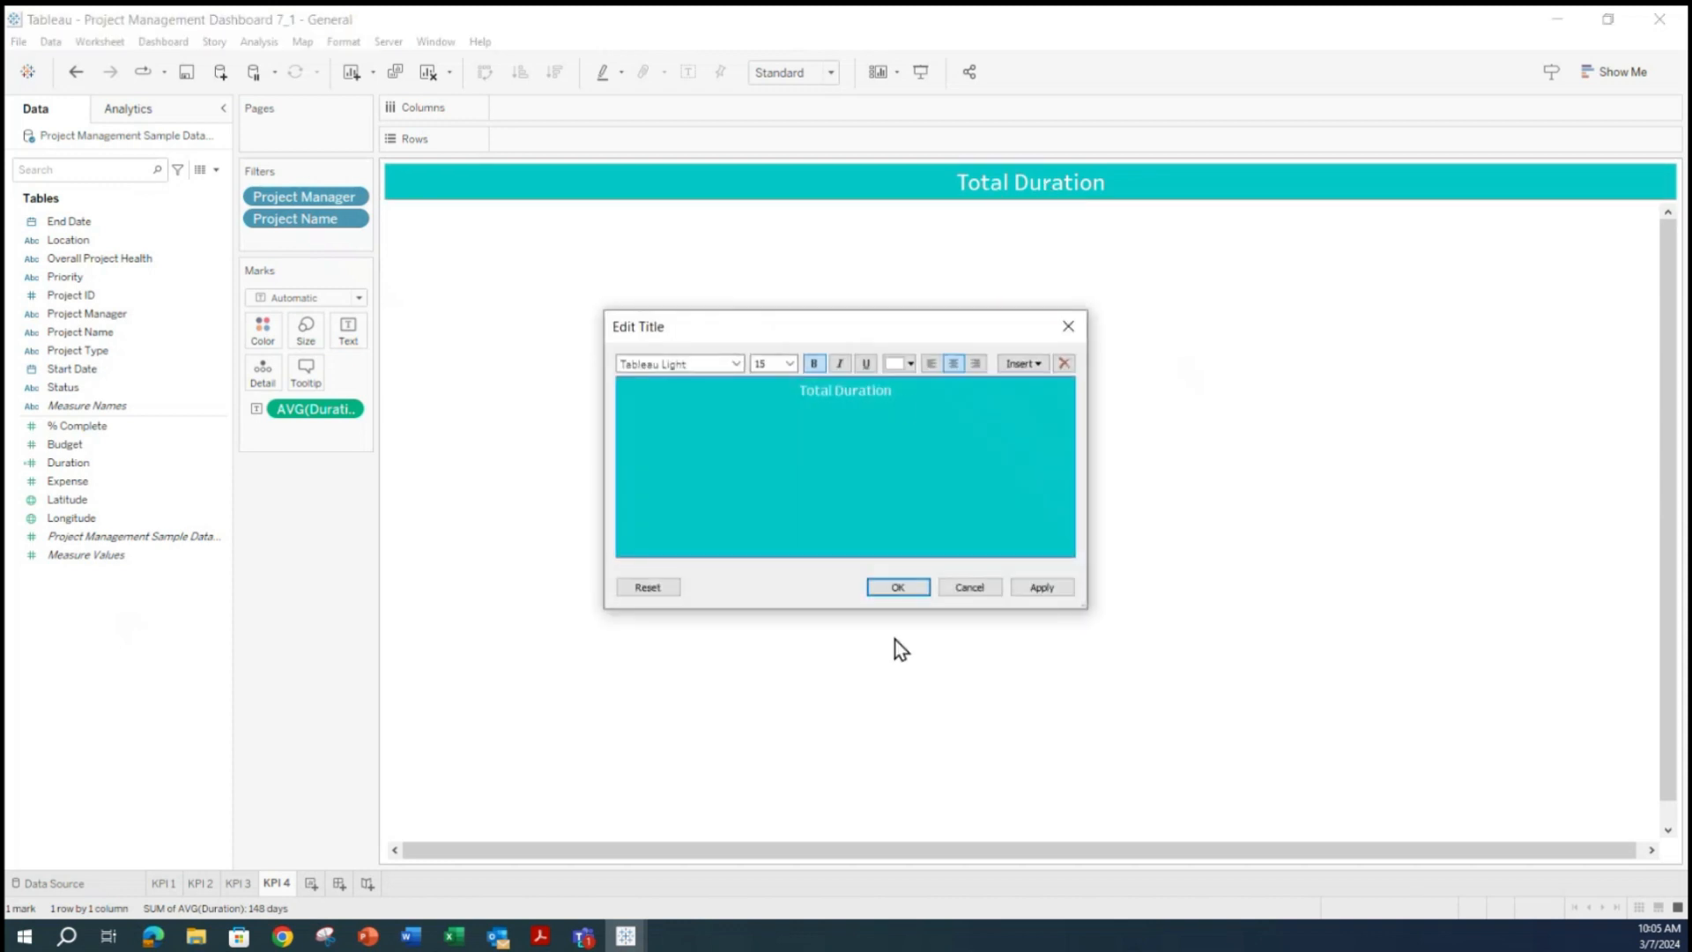
Change the KPI 4 sheet title to "Completion %".
{"action": "left_click_drag", "start_coordinate": [906, 398], "coordinate": [734, 381]}
{"action": "type", "text": "Completion %"}
{"action": "left_click", "coordinate": [1041, 589]}
{"action": "left_click", "coordinate": [901, 589]}
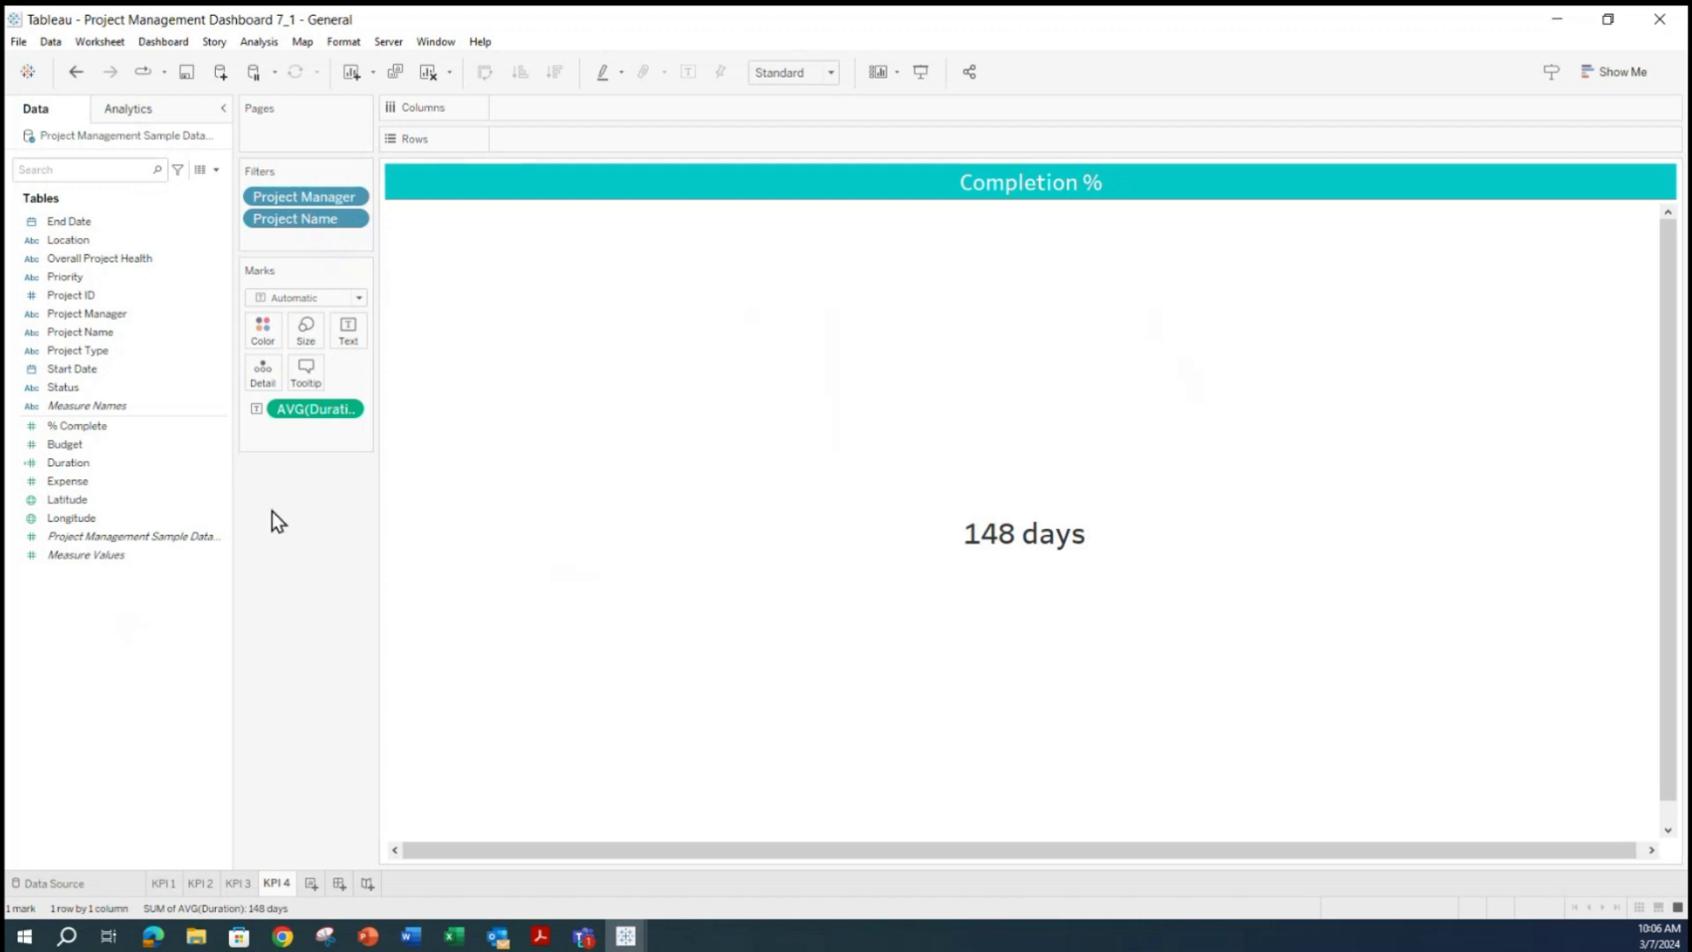
Examine the data source's columns through to Duration, including the % Complete values, and return to the KPI 4 sheet.
{"action": "left_click", "coordinate": [88, 888]}
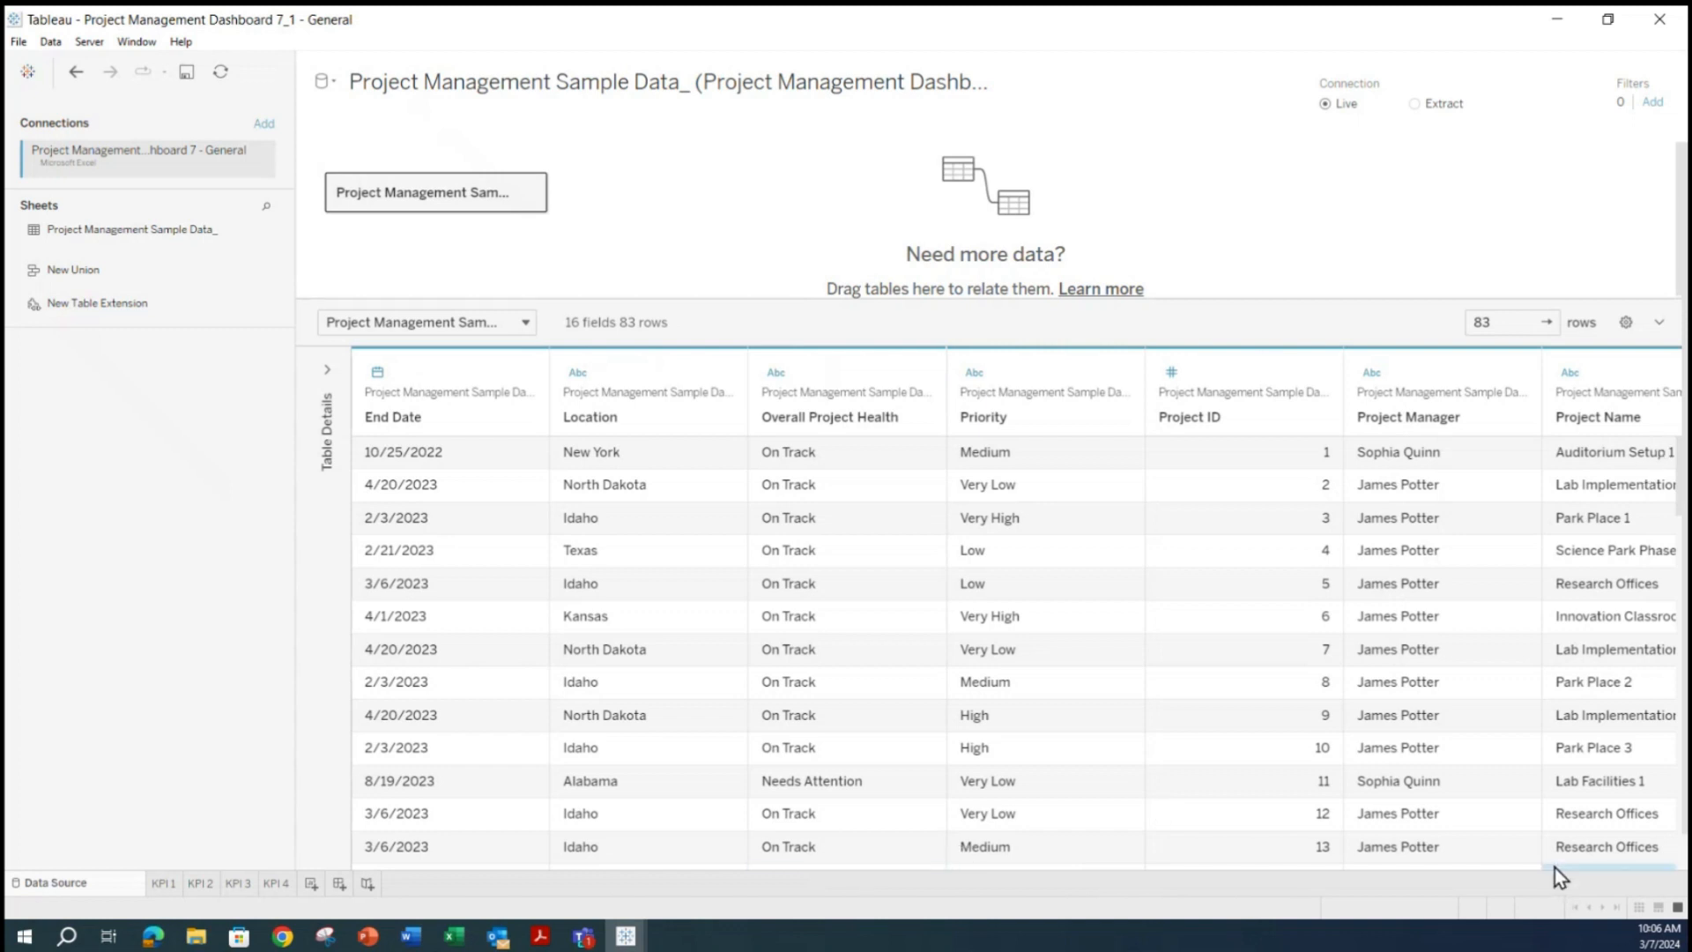
{"action": "left_click", "coordinate": [862, 717]}
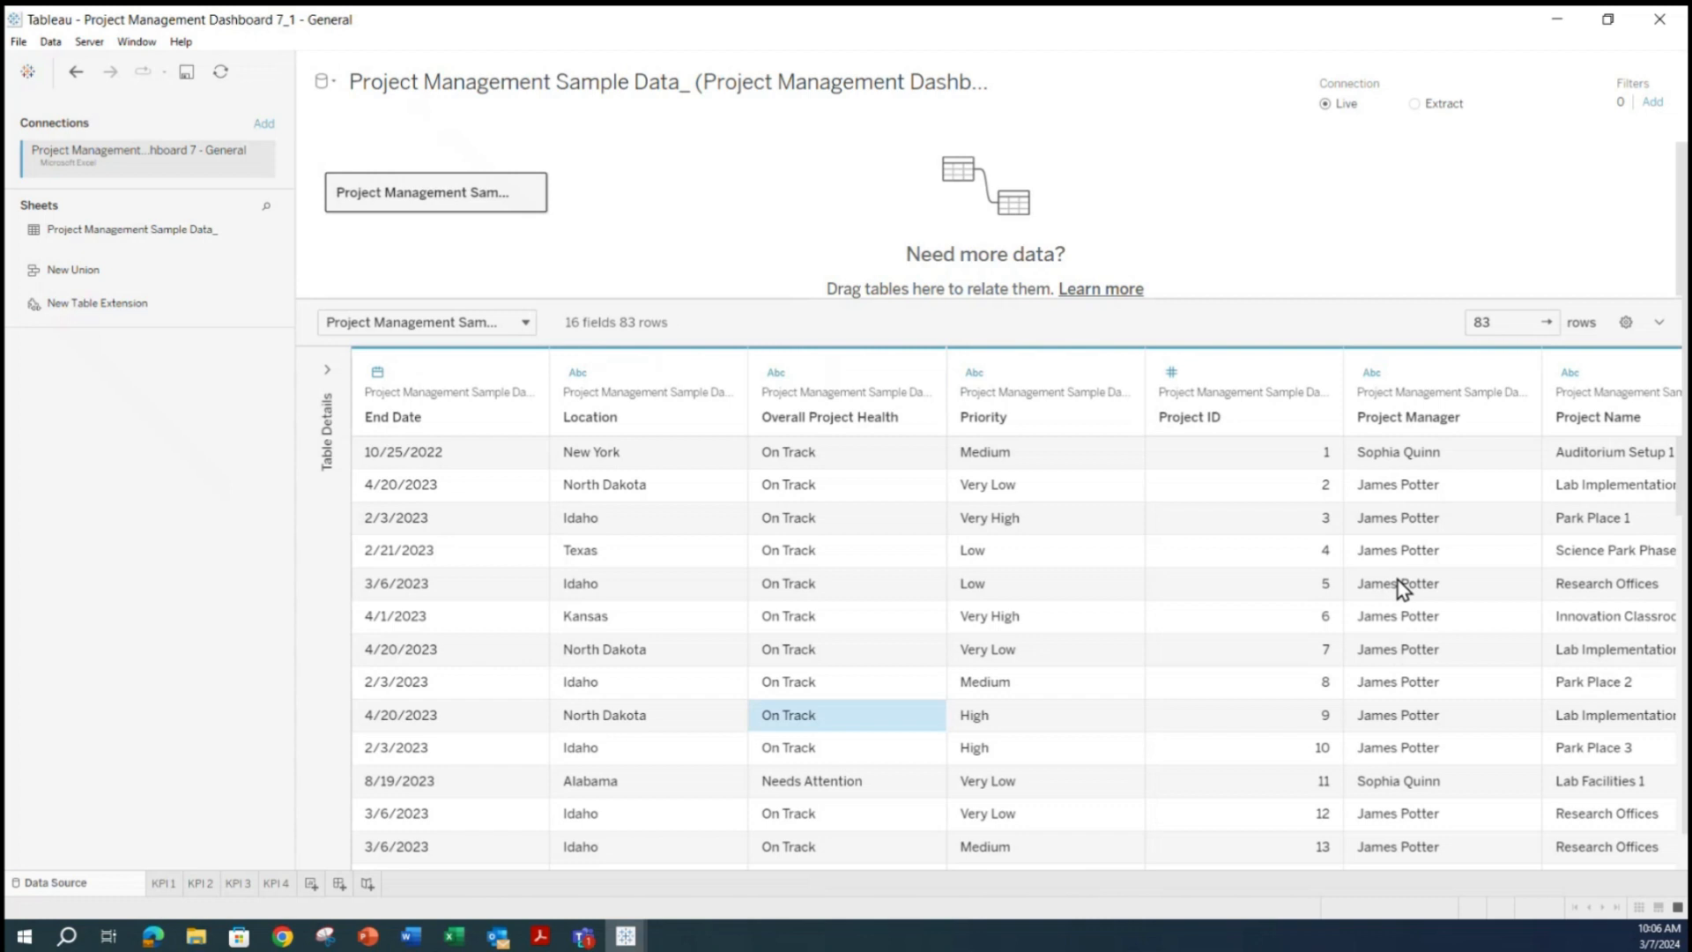
{"action": "key", "text": "Right"}
{"action": "key", "text": "Right"}
{"action": "key", "text": "Right"}
{"action": "key", "text": "Right"}
{"action": "key", "text": "Right"}
{"action": "key", "text": "Right"}
{"action": "key", "text": "Right"}
{"action": "key", "text": "Right"}
{"action": "key", "text": "Right"}
{"action": "key", "text": "Right"}
{"action": "key", "text": "Right"}
{"action": "key", "text": "Right"}
{"action": "key", "text": "Right"}
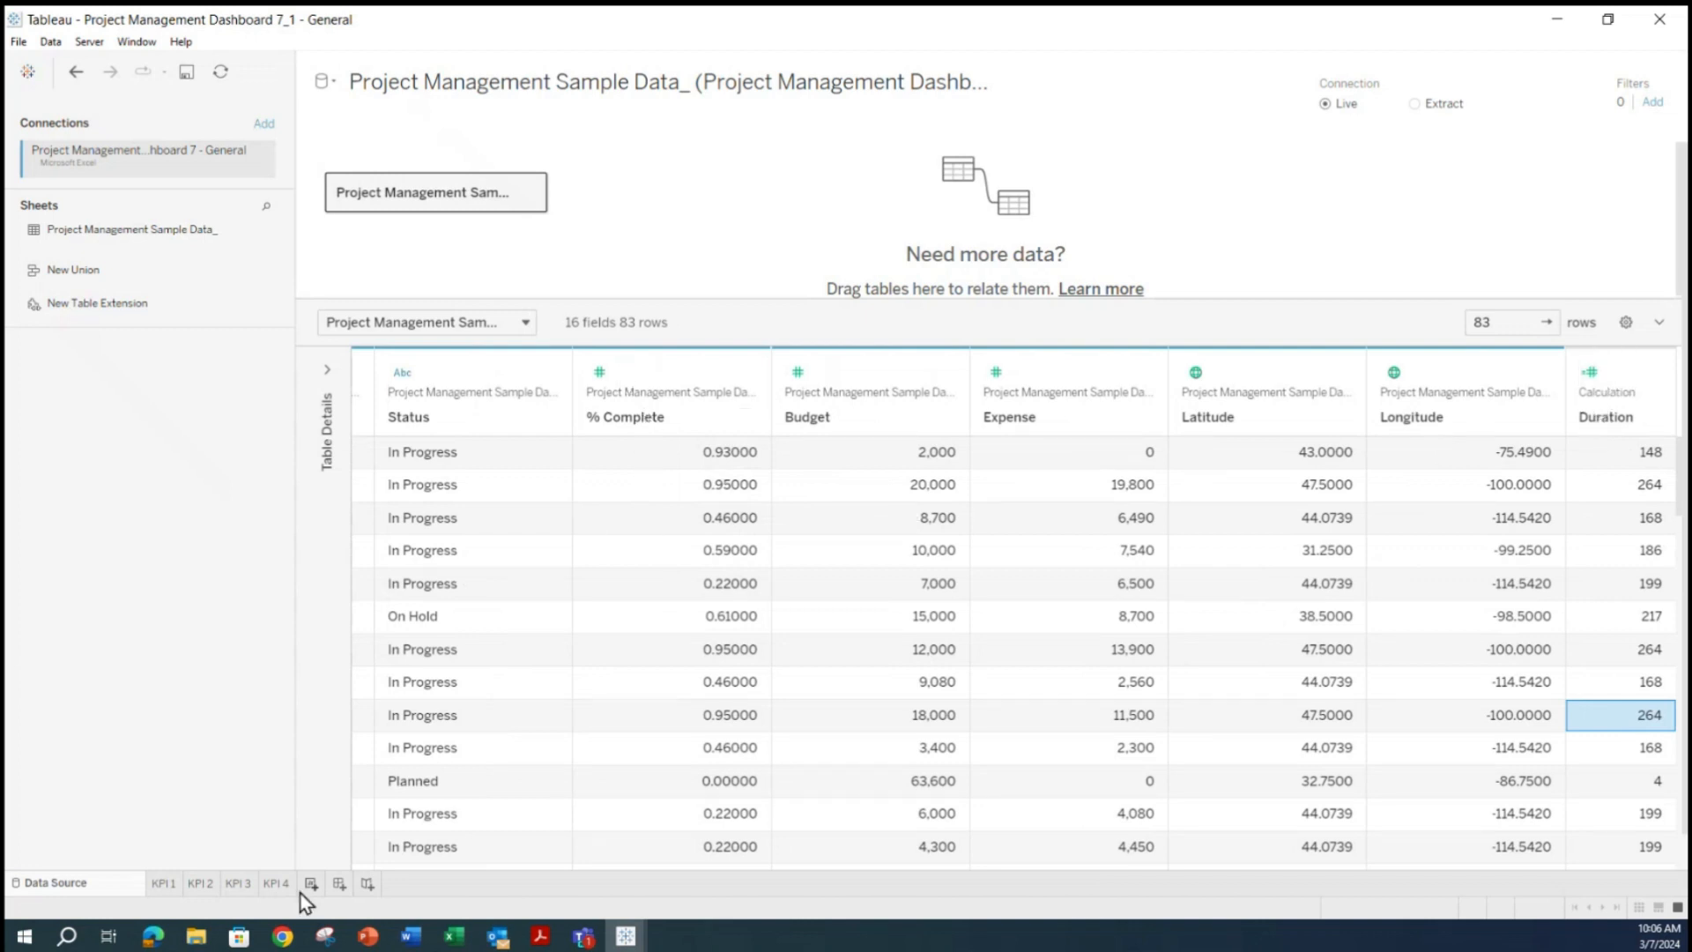
{"action": "left_click", "coordinate": [275, 883]}
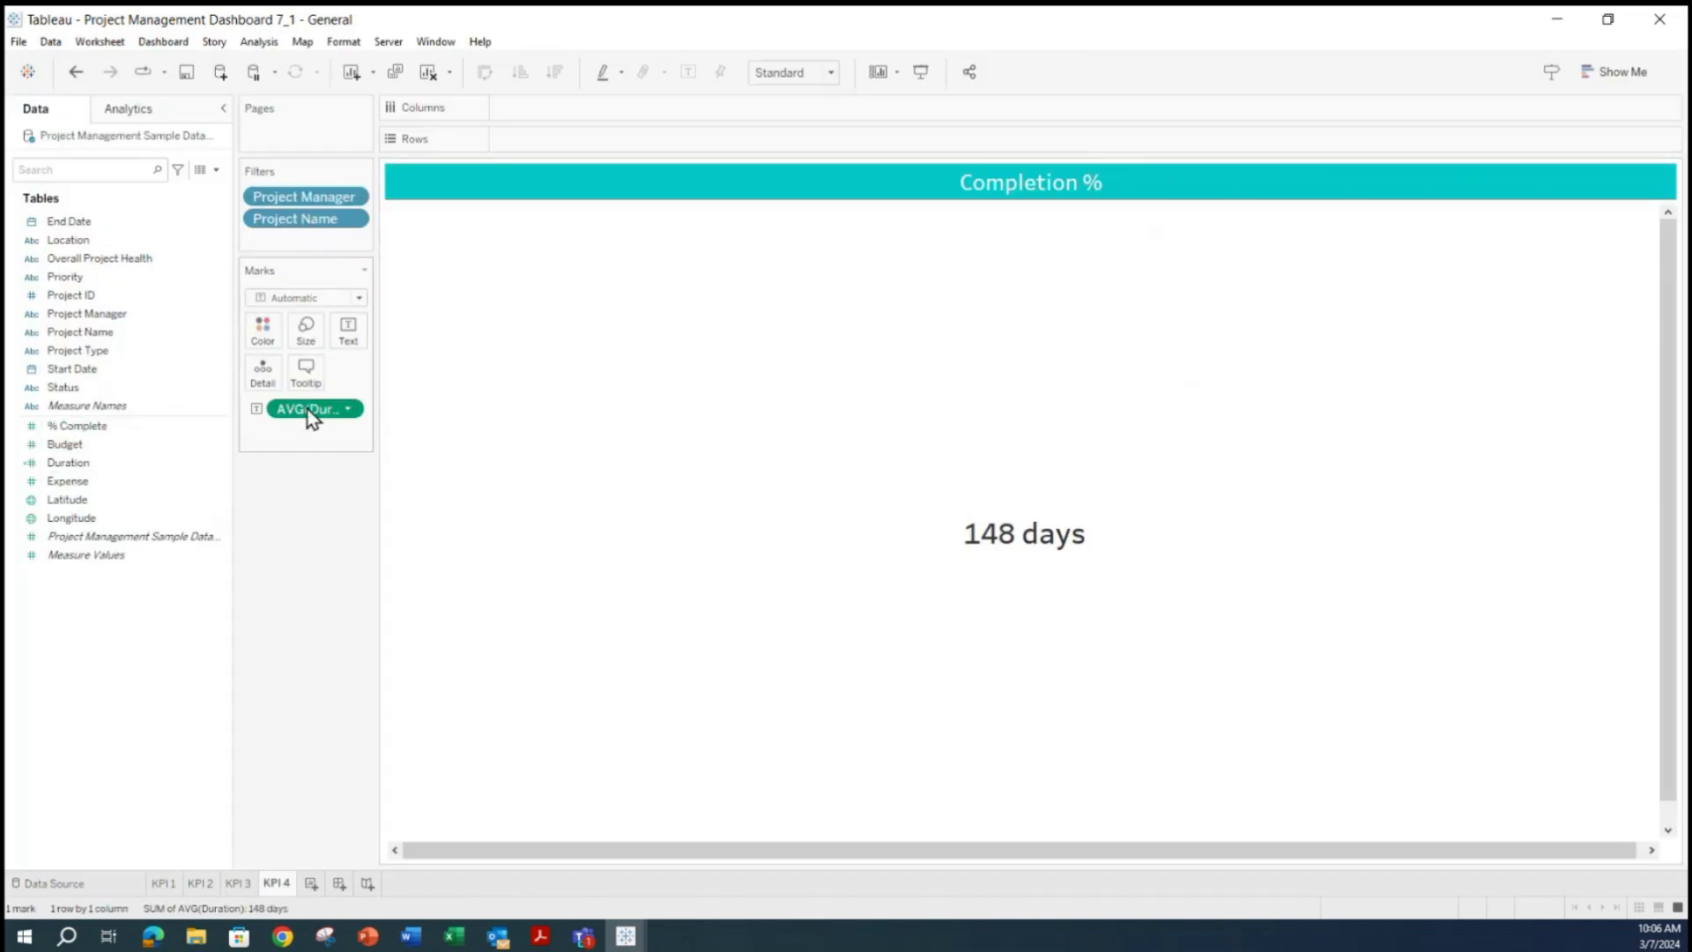
Replace the average Duration text mark on KPI 4 with % Complete, aggregated as Average.
{"action": "left_click_drag", "start_coordinate": [310, 416], "coordinate": [295, 603]}
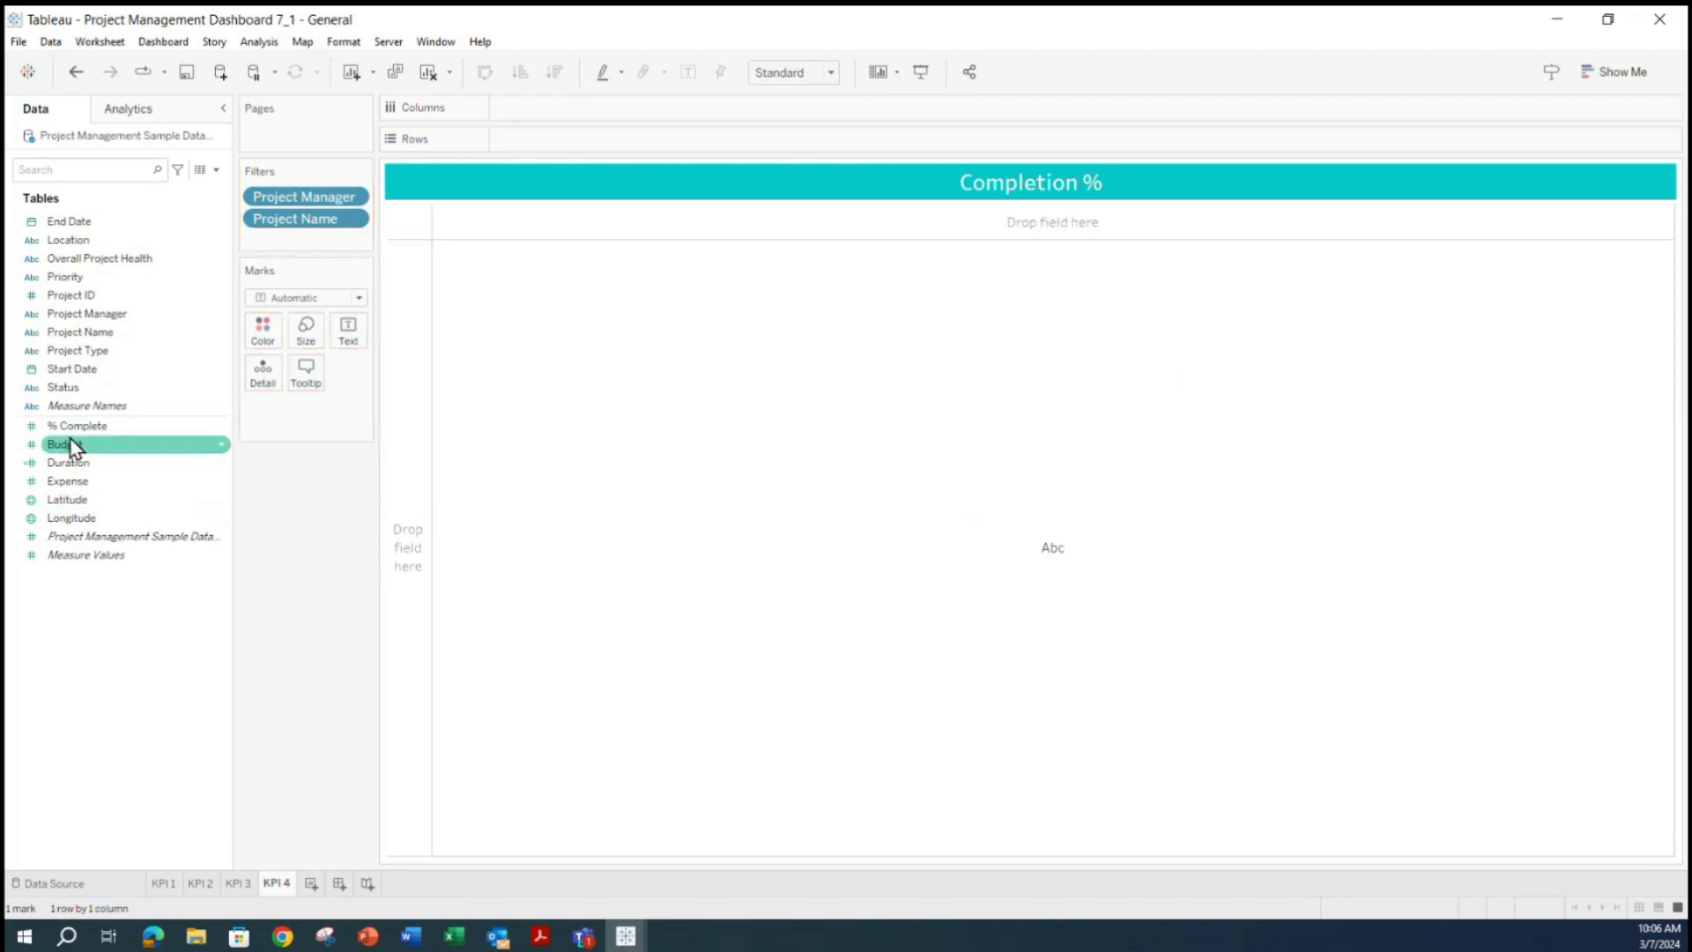
{"action": "left_click_drag", "start_coordinate": [67, 430], "coordinate": [358, 331]}
{"action": "mouse_move", "coordinate": [1049, 560]}
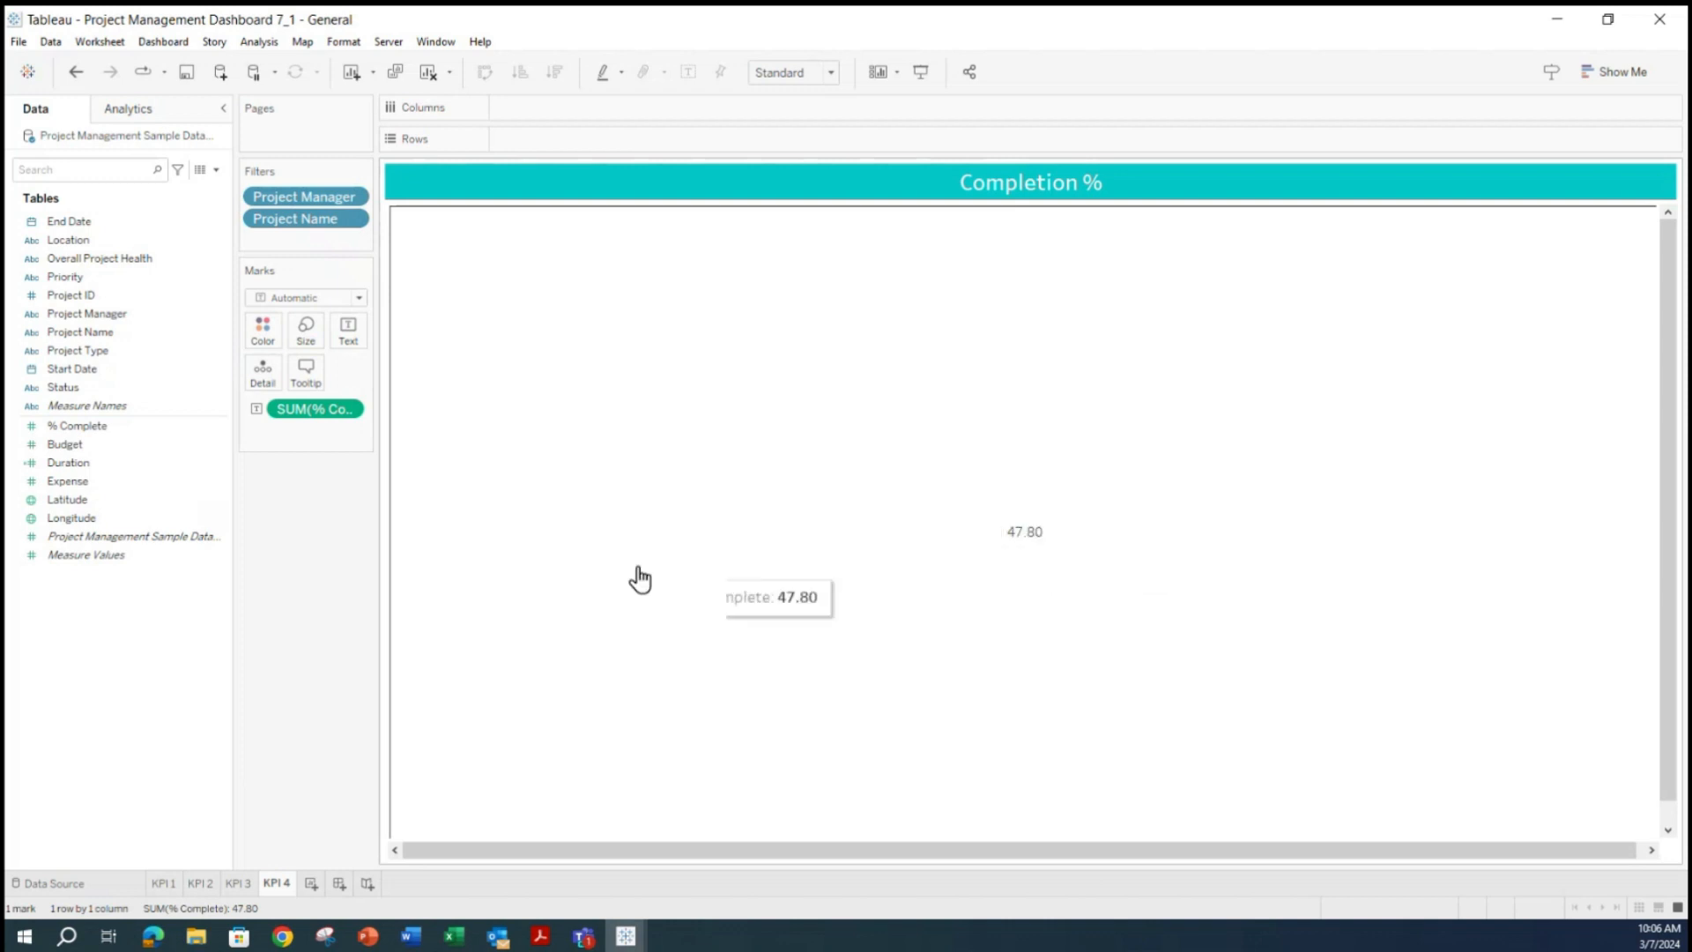
{"action": "left_click", "coordinate": [352, 410]}
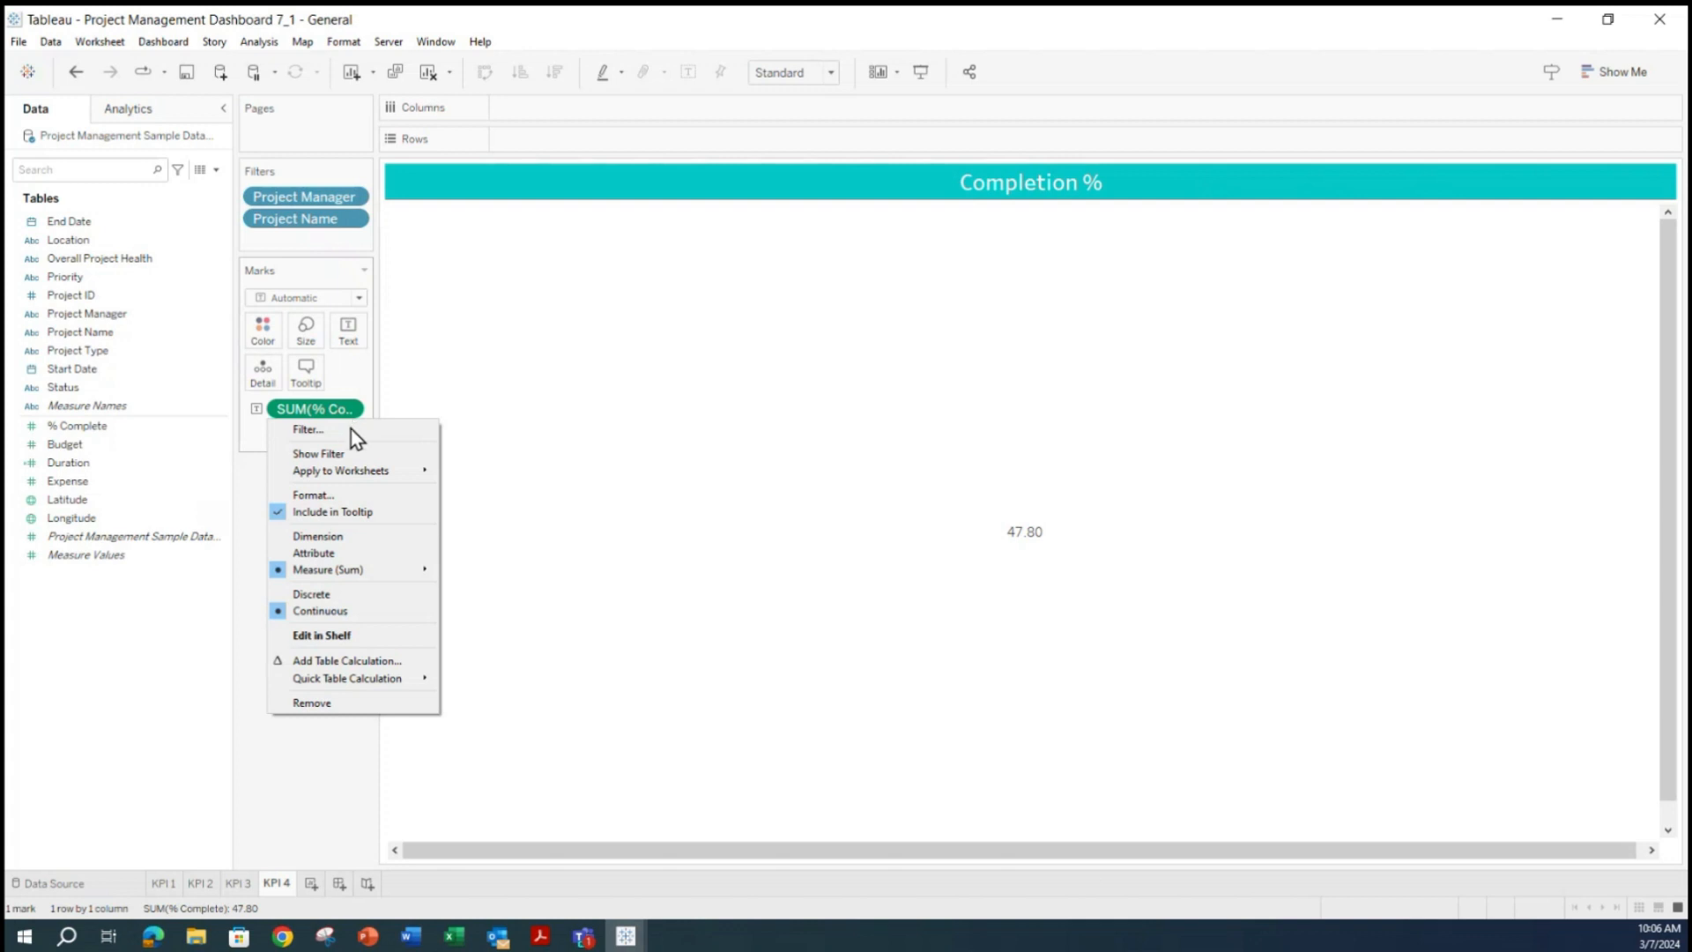
{"action": "mouse_move", "coordinate": [372, 569]}
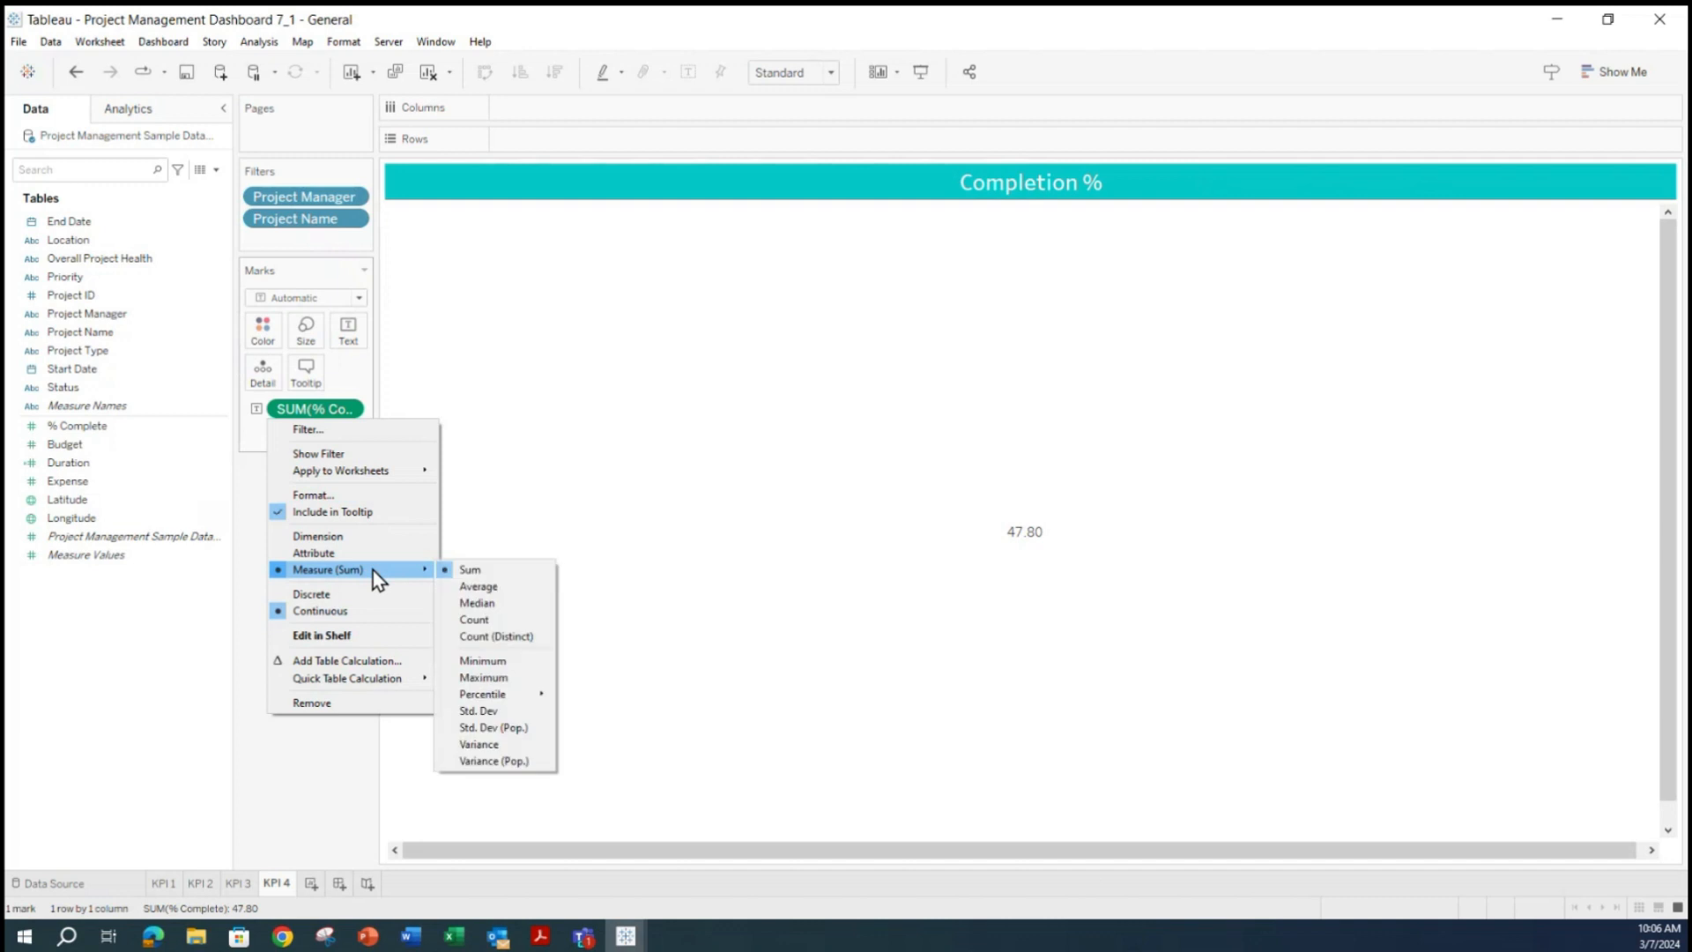
{"action": "left_click", "coordinate": [482, 587]}
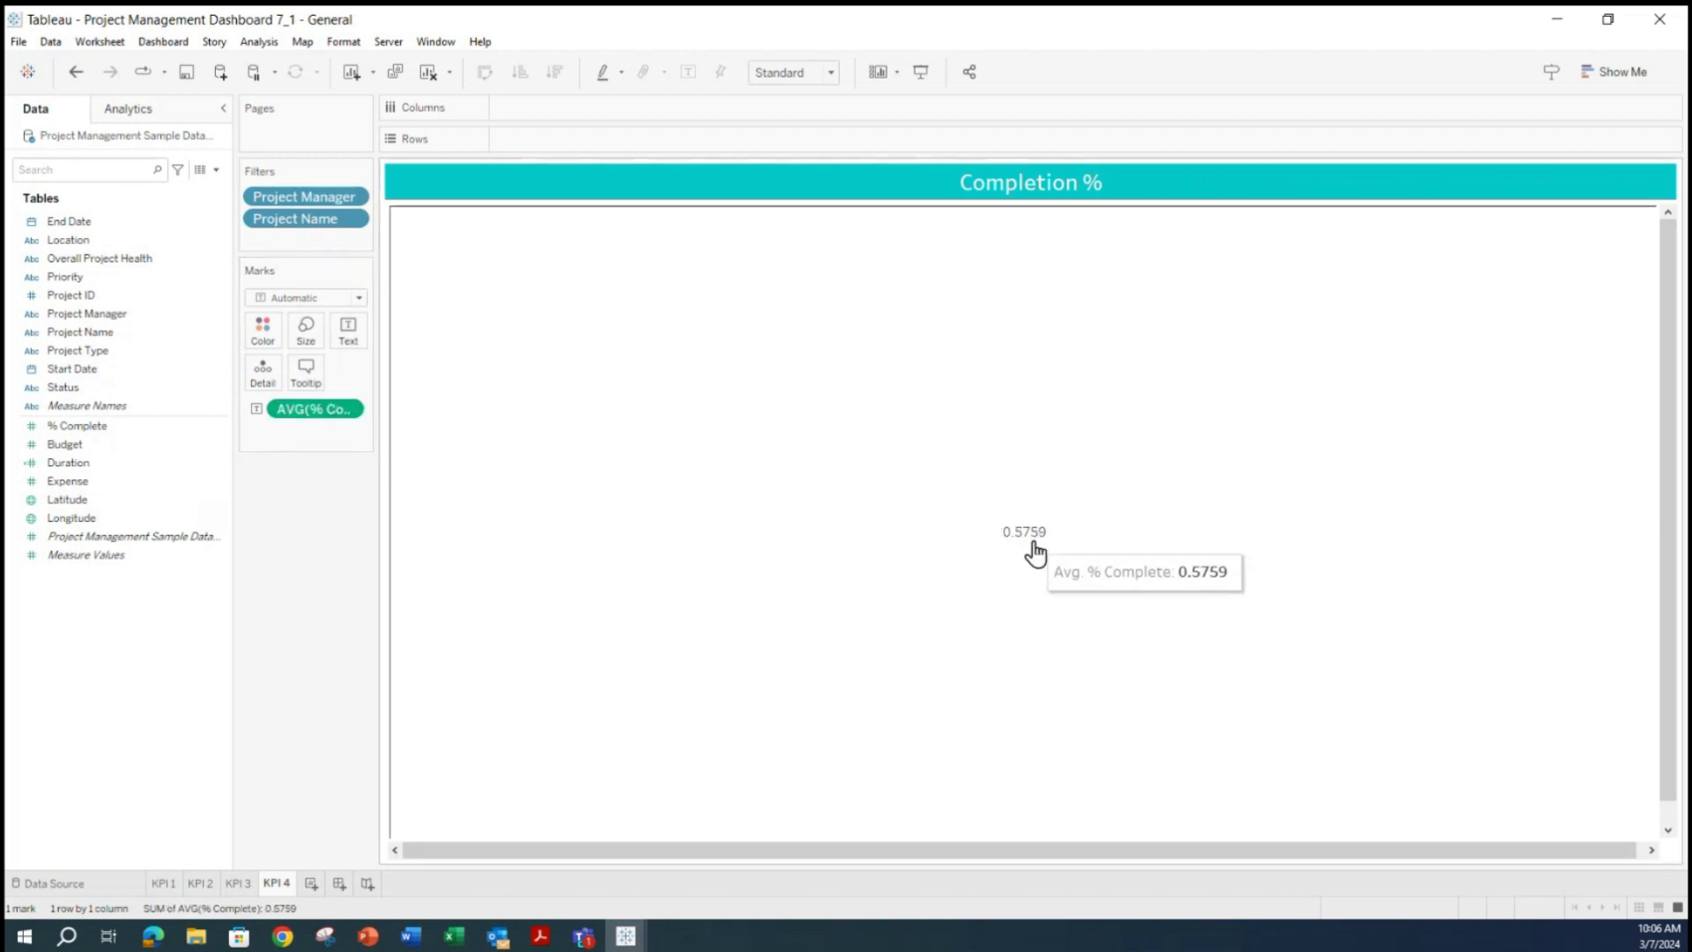
Format the average % Complete value in the pane as a percentage with 2 decimal places.
{"action": "left_click", "coordinate": [352, 410]}
{"action": "left_click", "coordinate": [346, 496]}
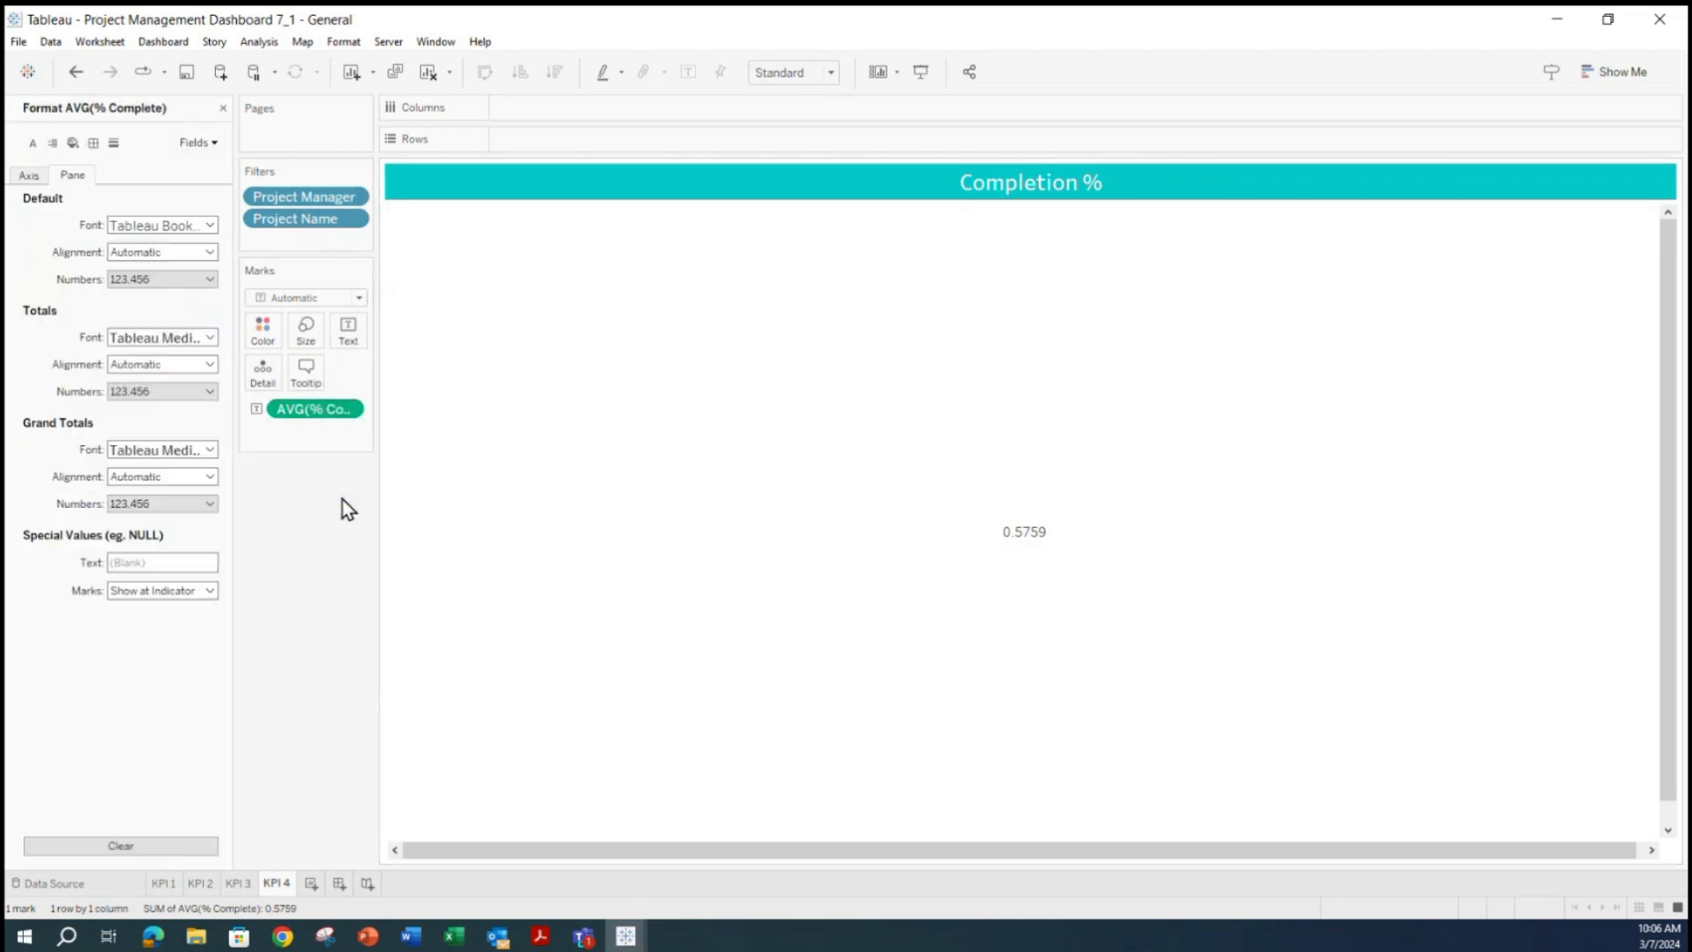
{"action": "left_click", "coordinate": [209, 279]}
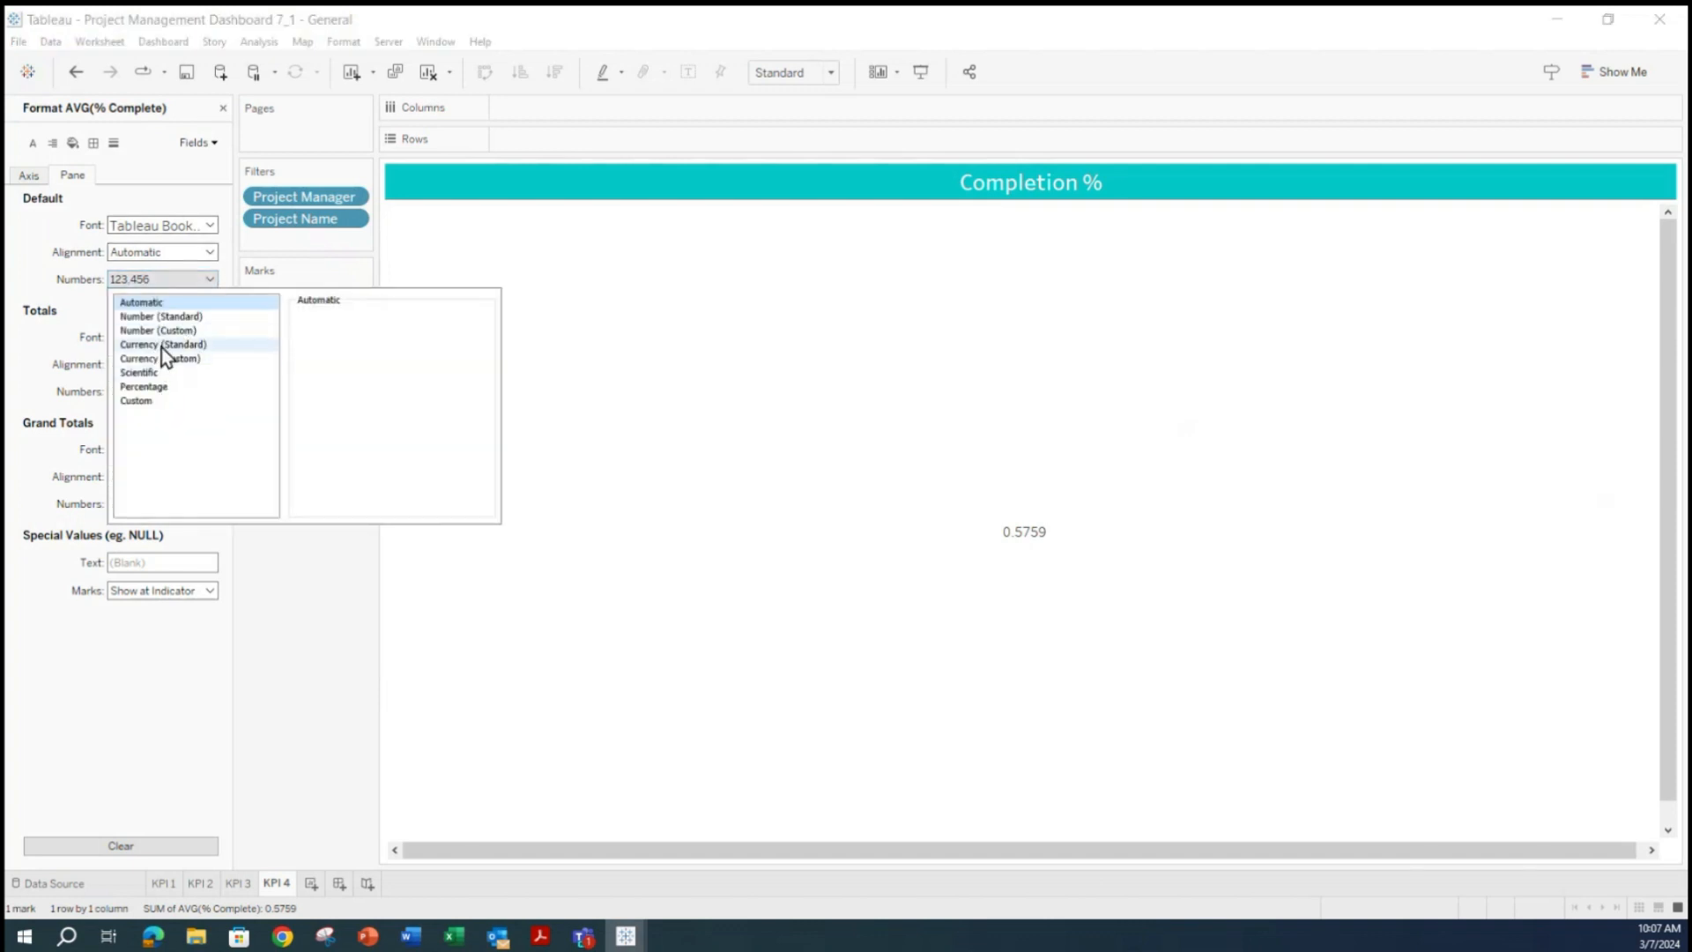
{"action": "left_click", "coordinate": [161, 386]}
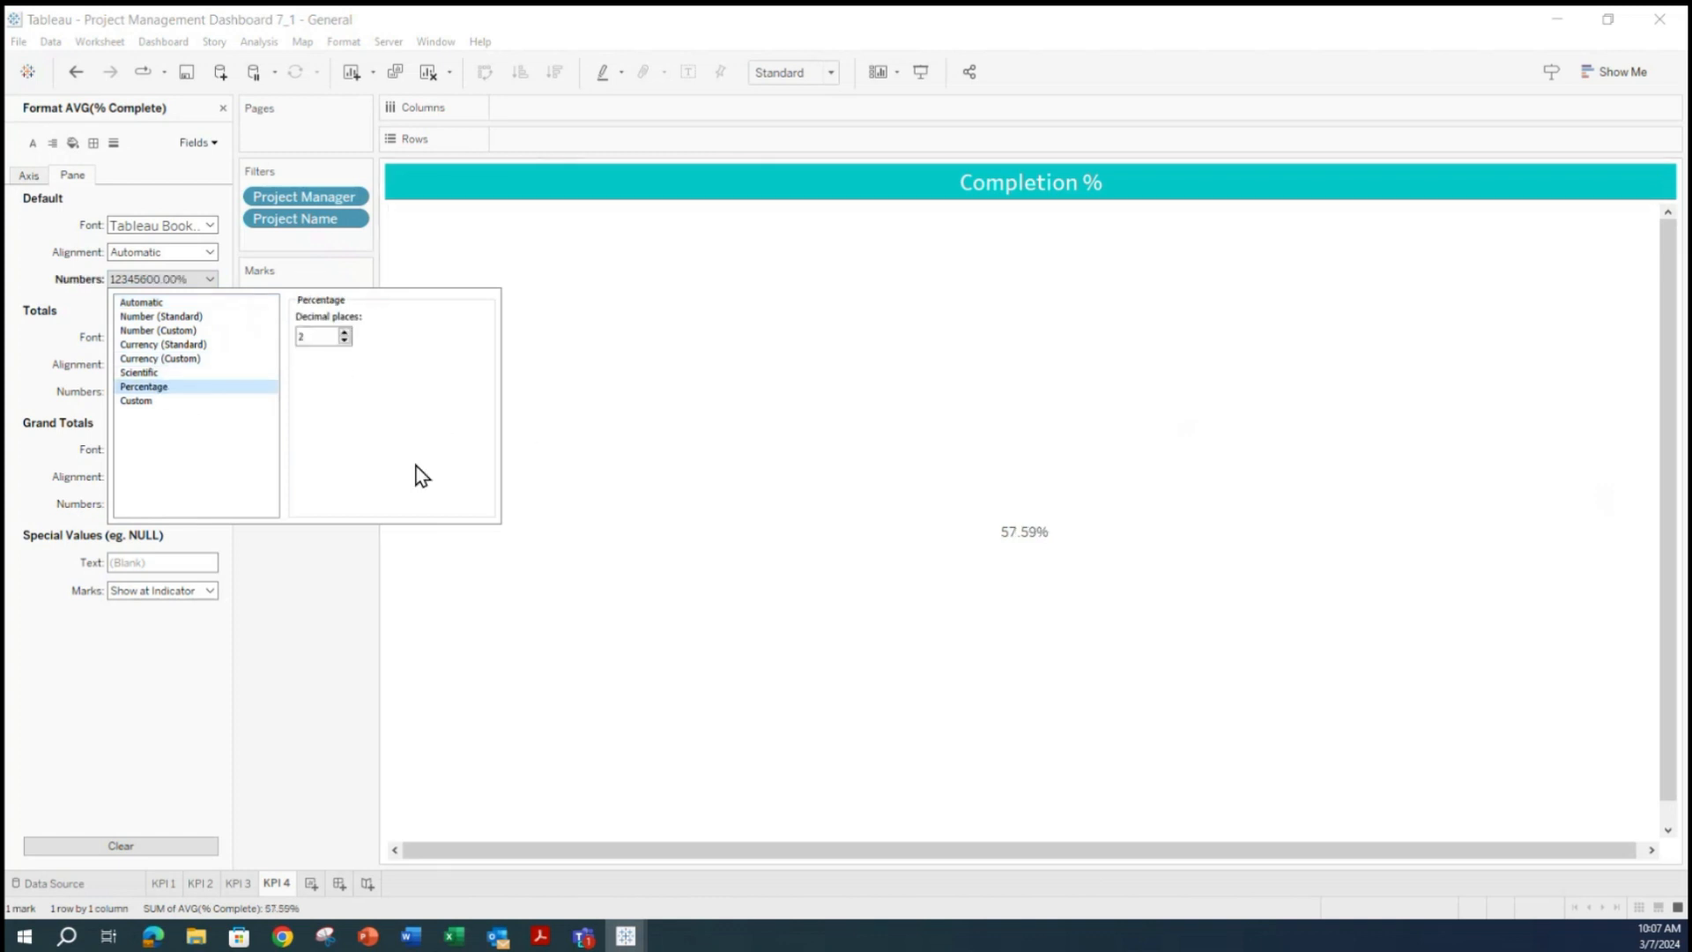
{"action": "left_click", "coordinate": [288, 605]}
{"action": "left_click", "coordinate": [35, 177]}
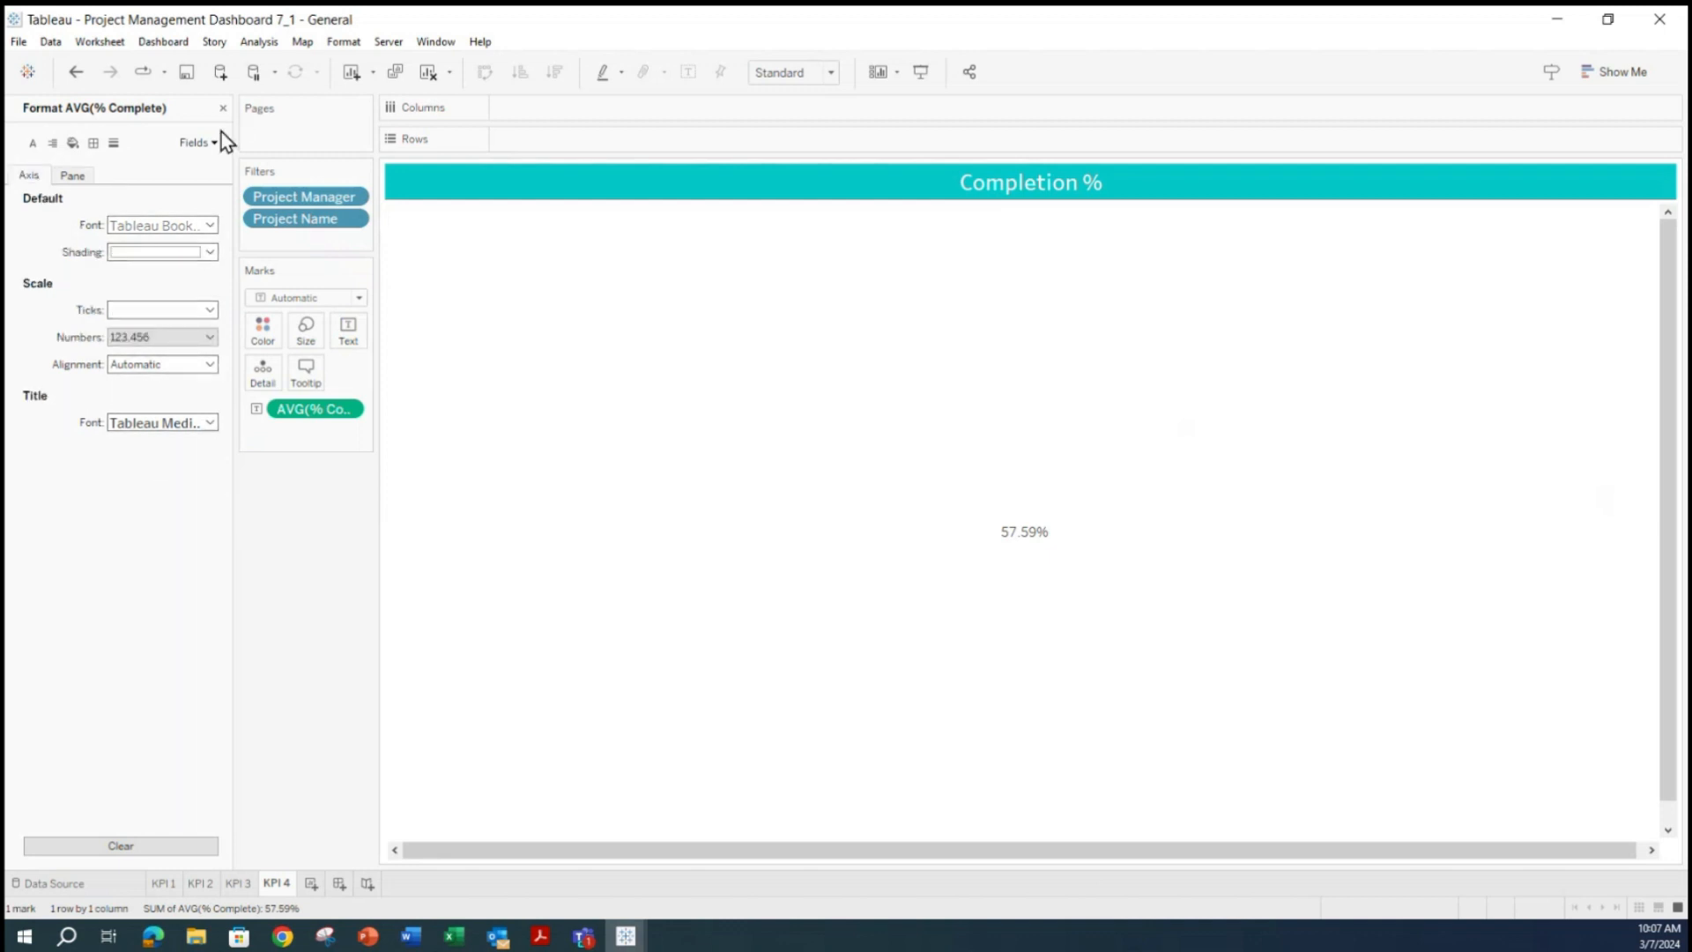
{"action": "left_click", "coordinate": [223, 108]}
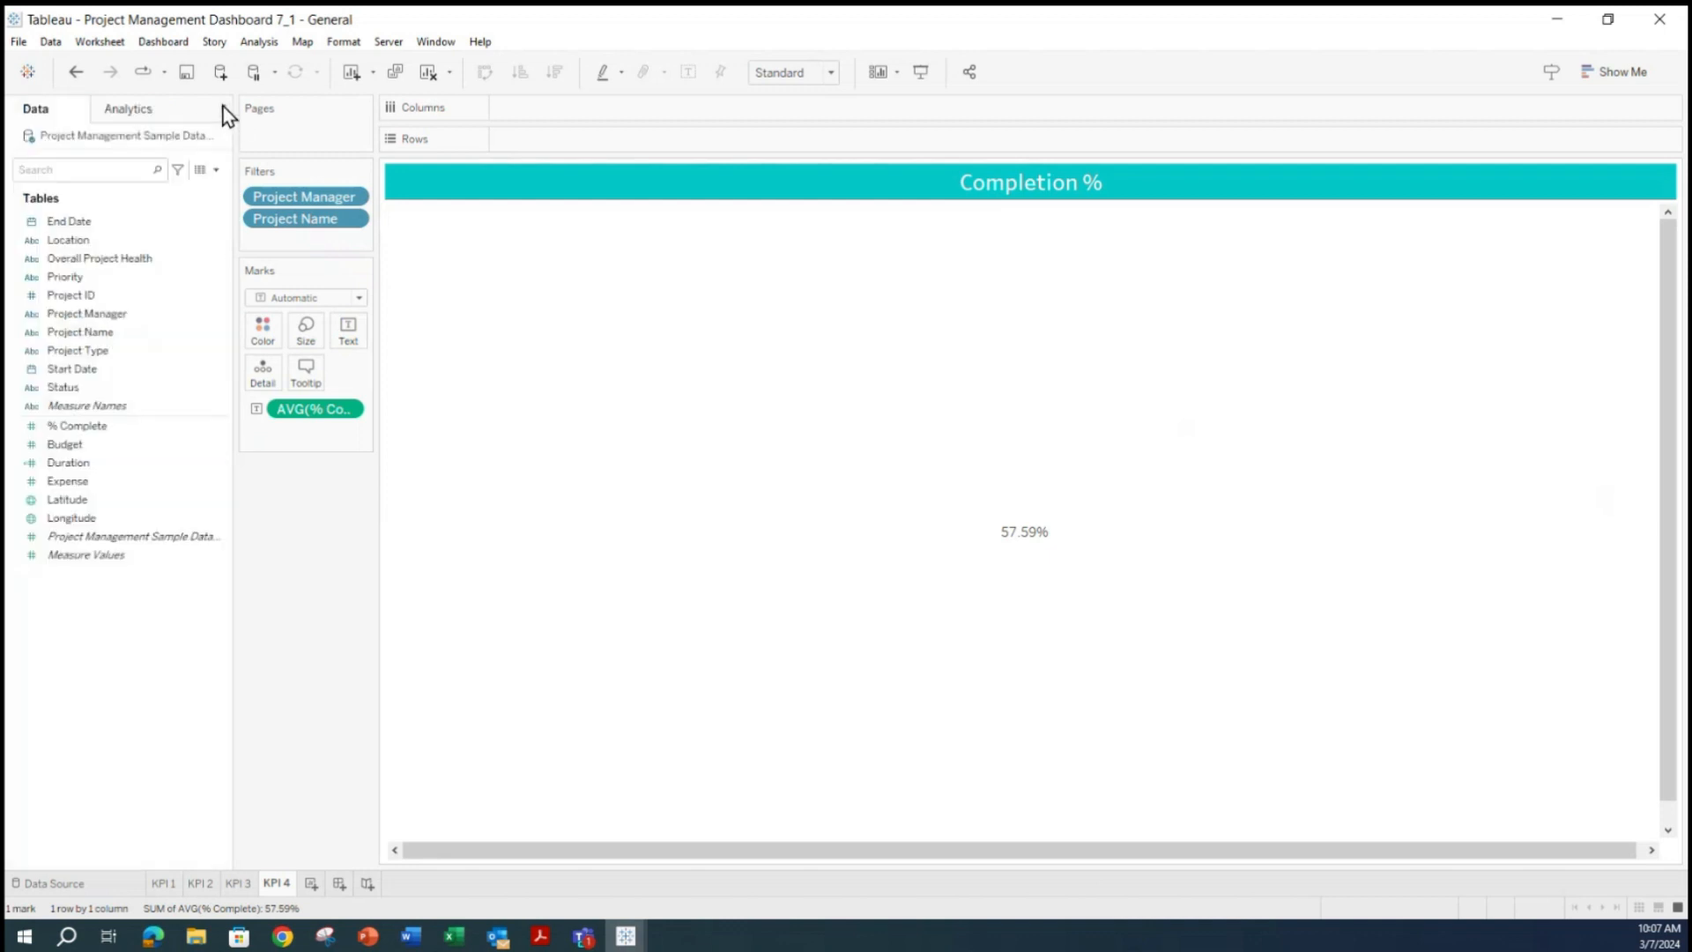
Make the <AVG(% Complete)> label bold with a font size of 20.
{"action": "left_click", "coordinate": [351, 331]}
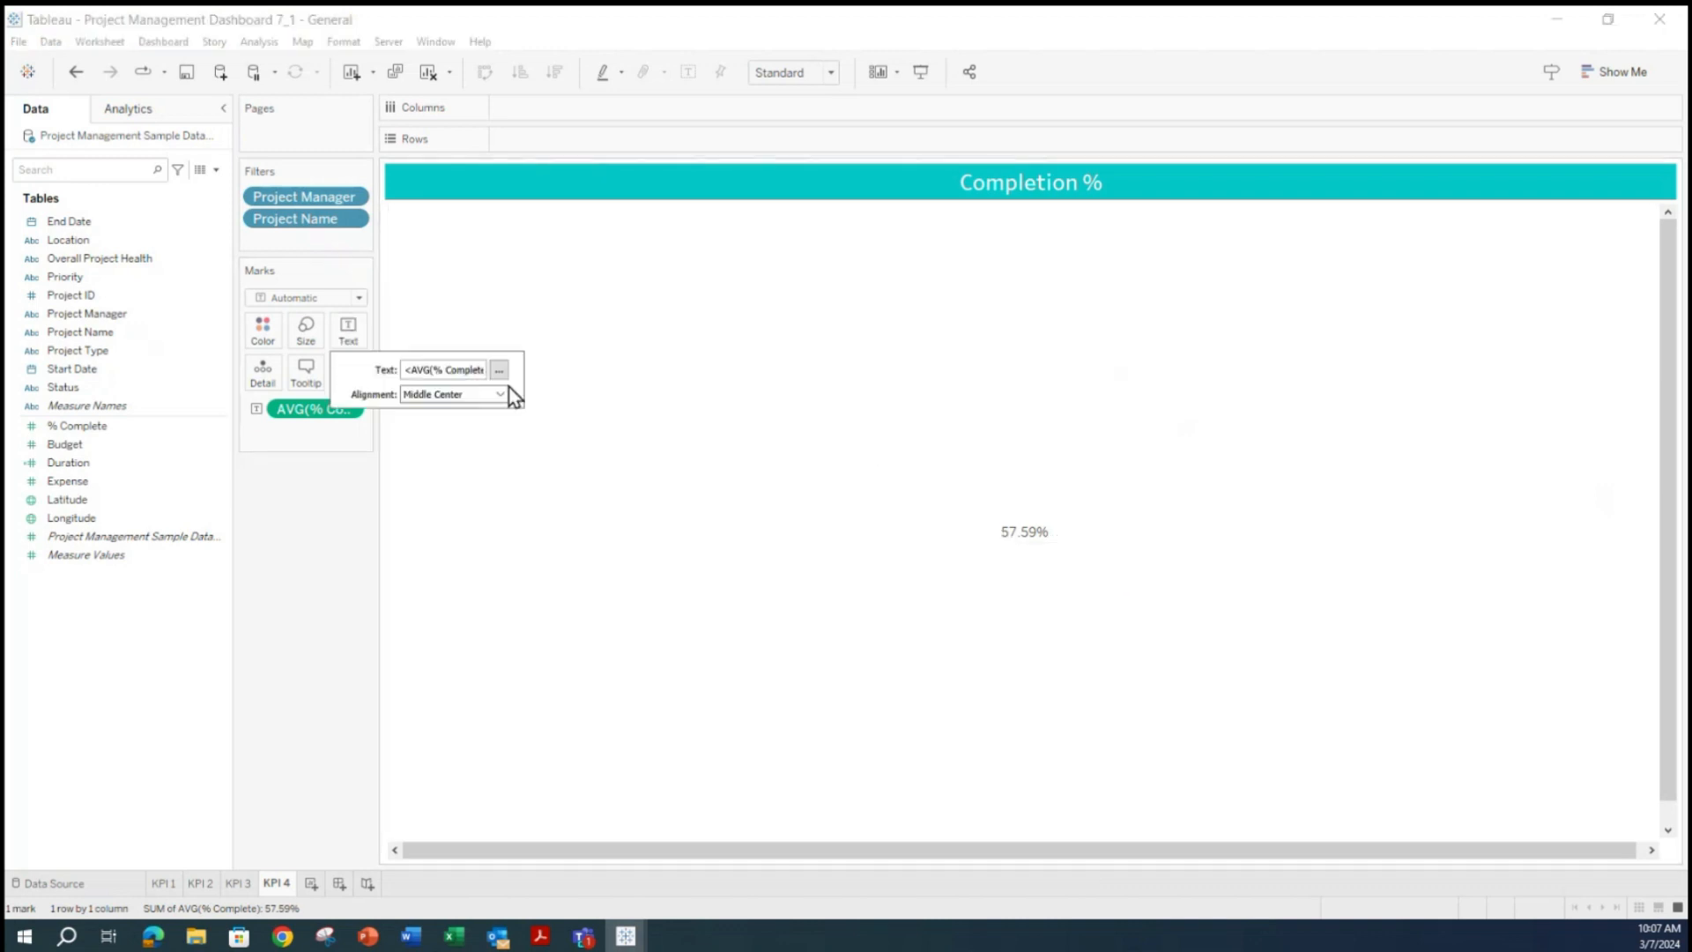
{"action": "left_click", "coordinate": [499, 370]}
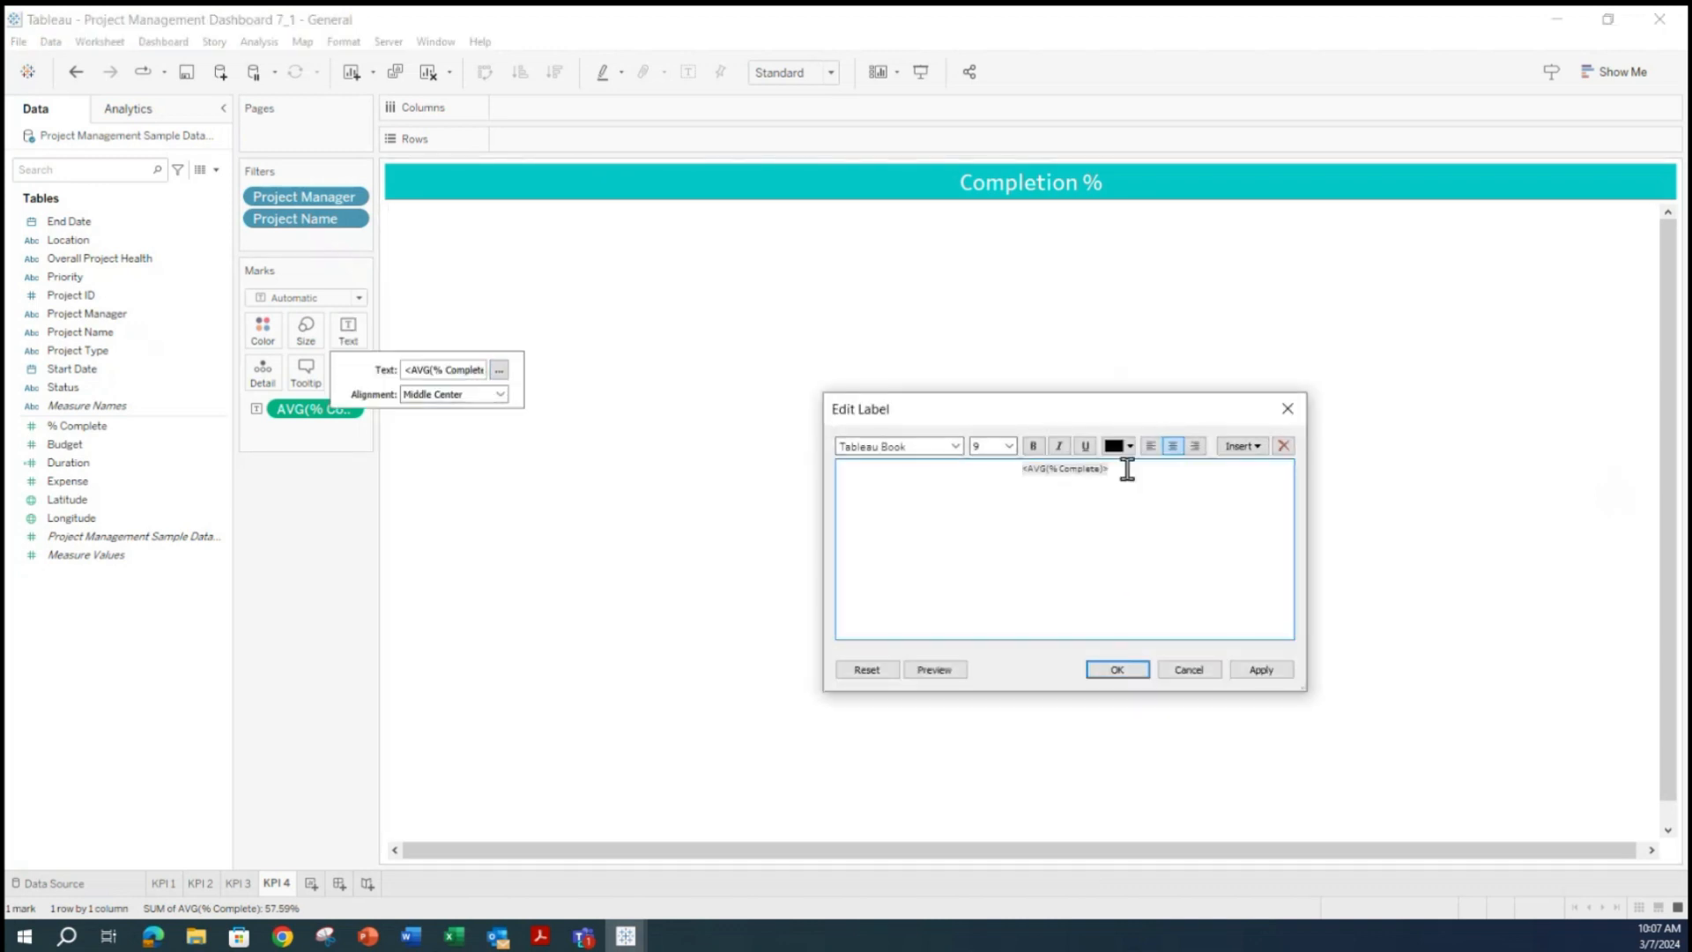
{"action": "left_click_drag", "start_coordinate": [1125, 468], "coordinate": [941, 464]}
{"action": "left_click", "coordinate": [1009, 446]}
{"action": "left_click", "coordinate": [992, 562]}
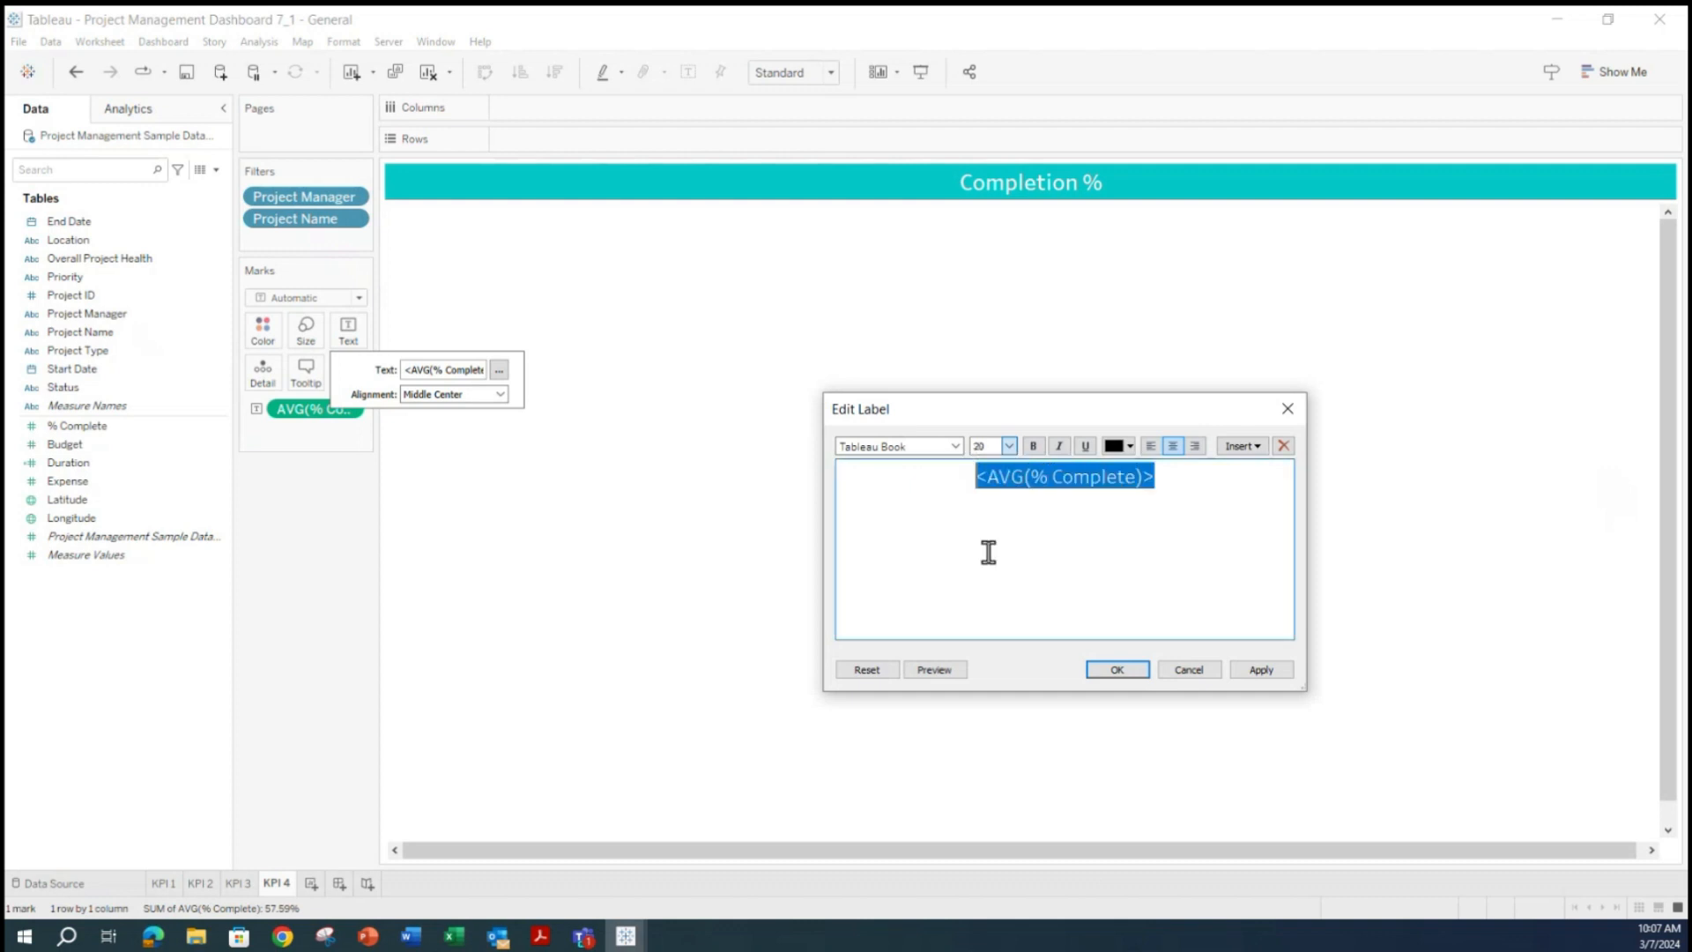
{"action": "left_click", "coordinate": [1032, 446]}
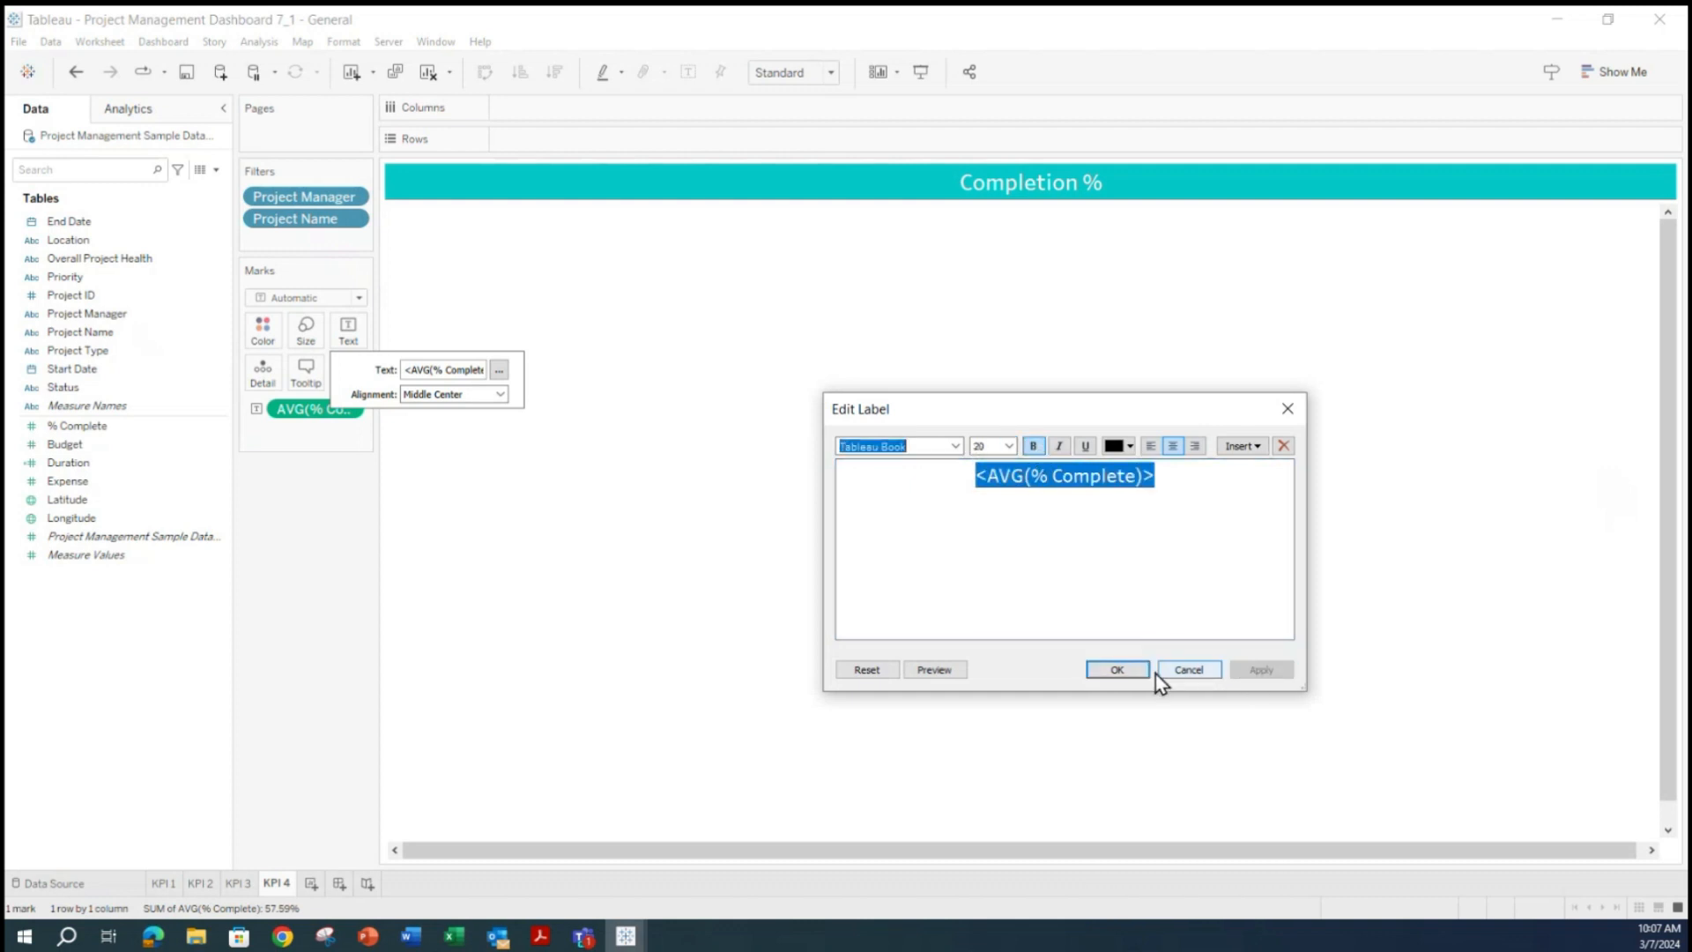
{"action": "left_click", "coordinate": [1115, 671]}
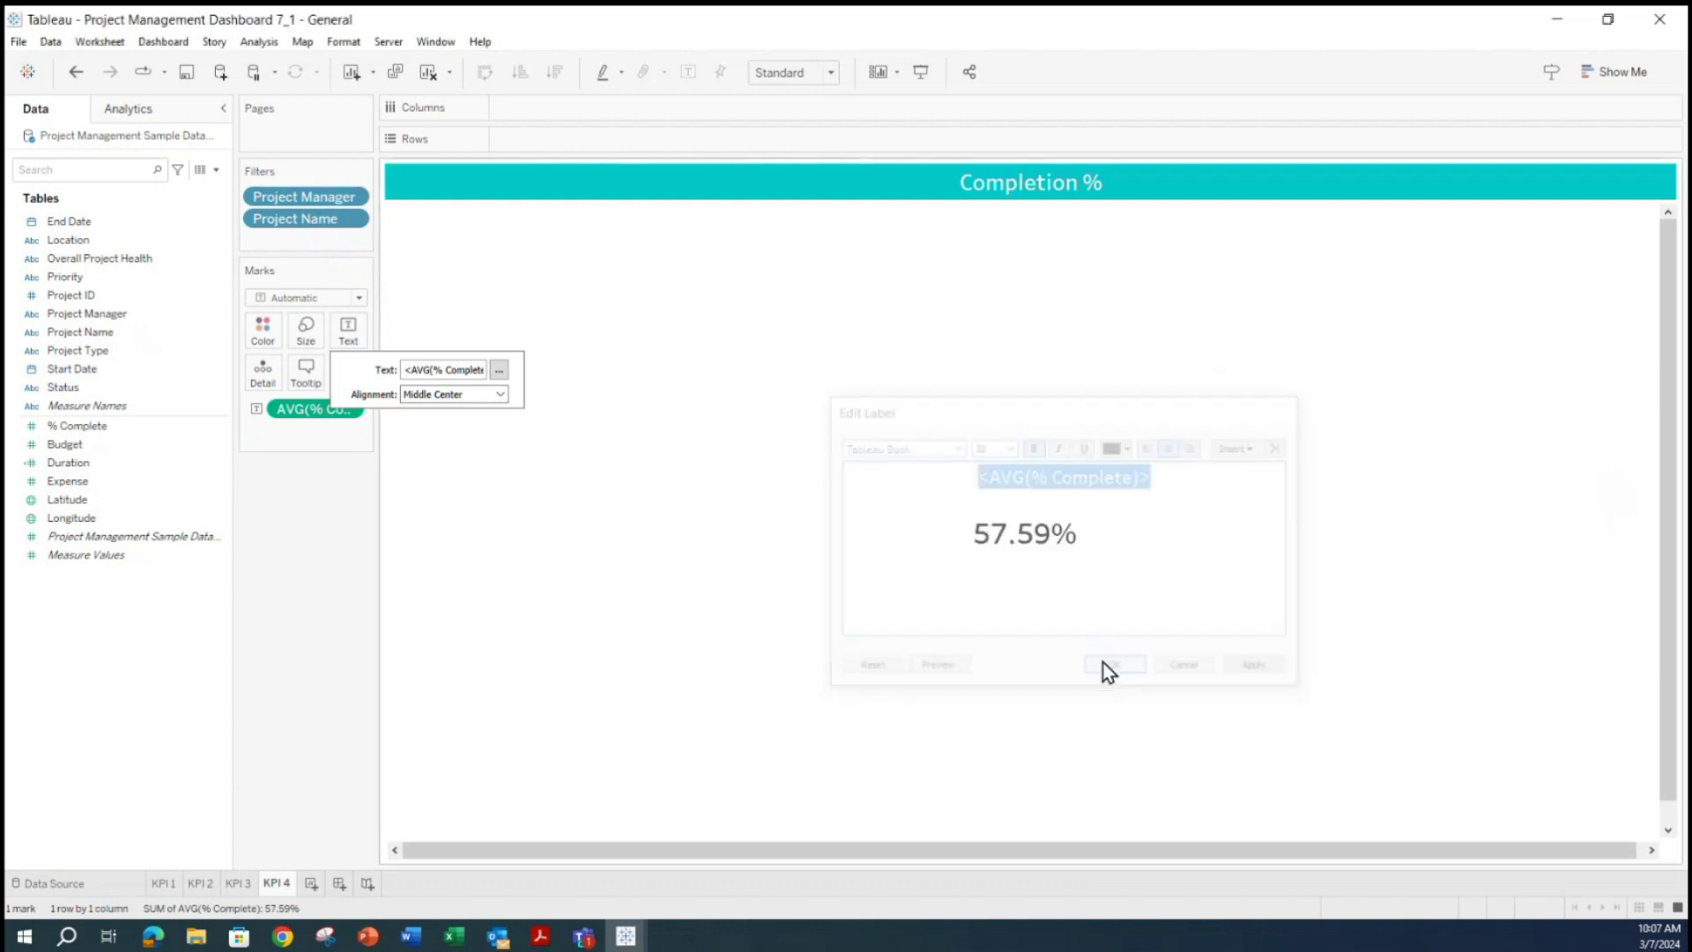
{"action": "left_click", "coordinate": [312, 560]}
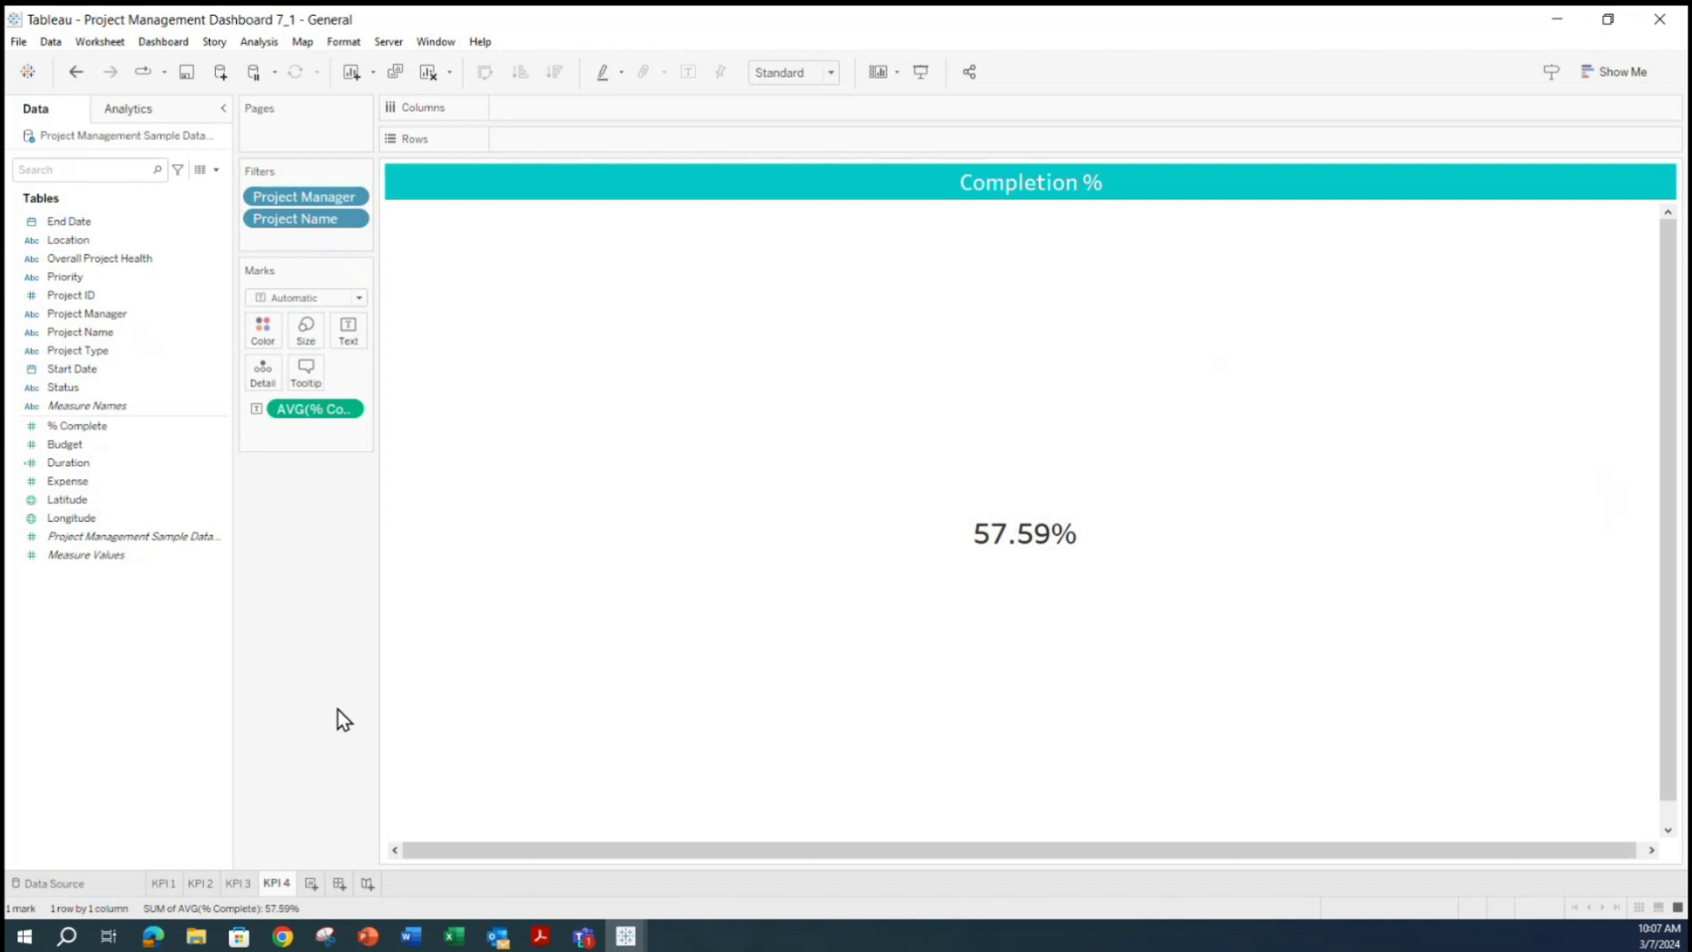
Switch to Microsoft Edge to check the reference Project Management Dashboard on the assignment page, and return to Tableau.
{"action": "left_click", "coordinate": [154, 940]}
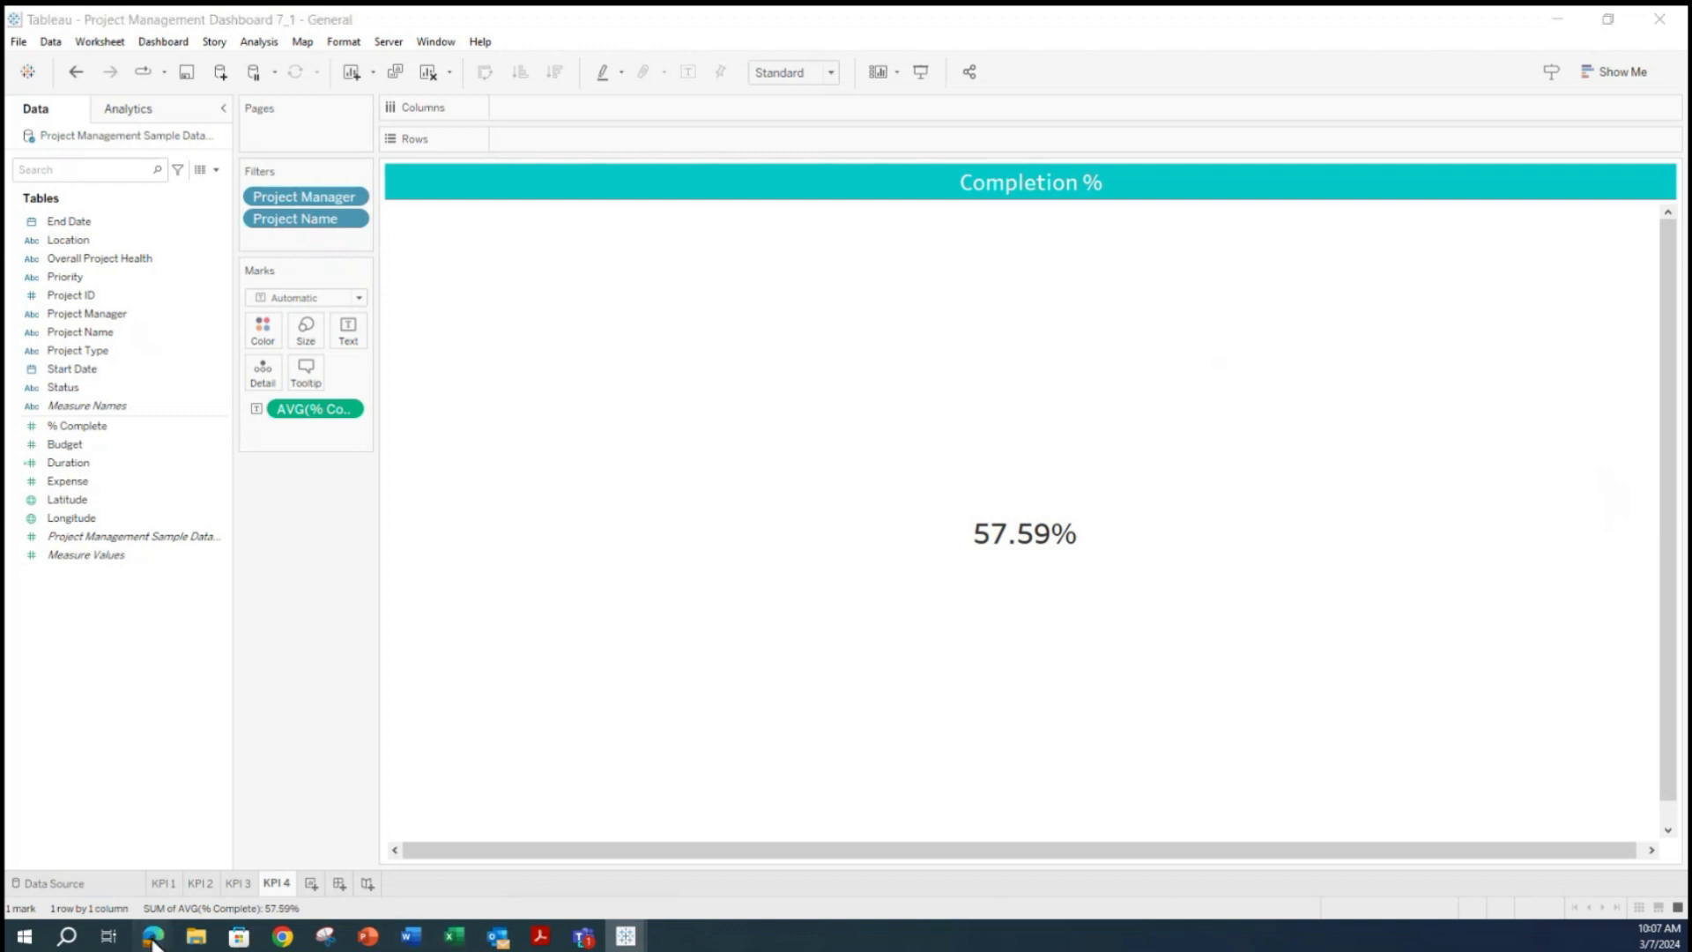
{"action": "left_click", "coordinate": [176, 908]}
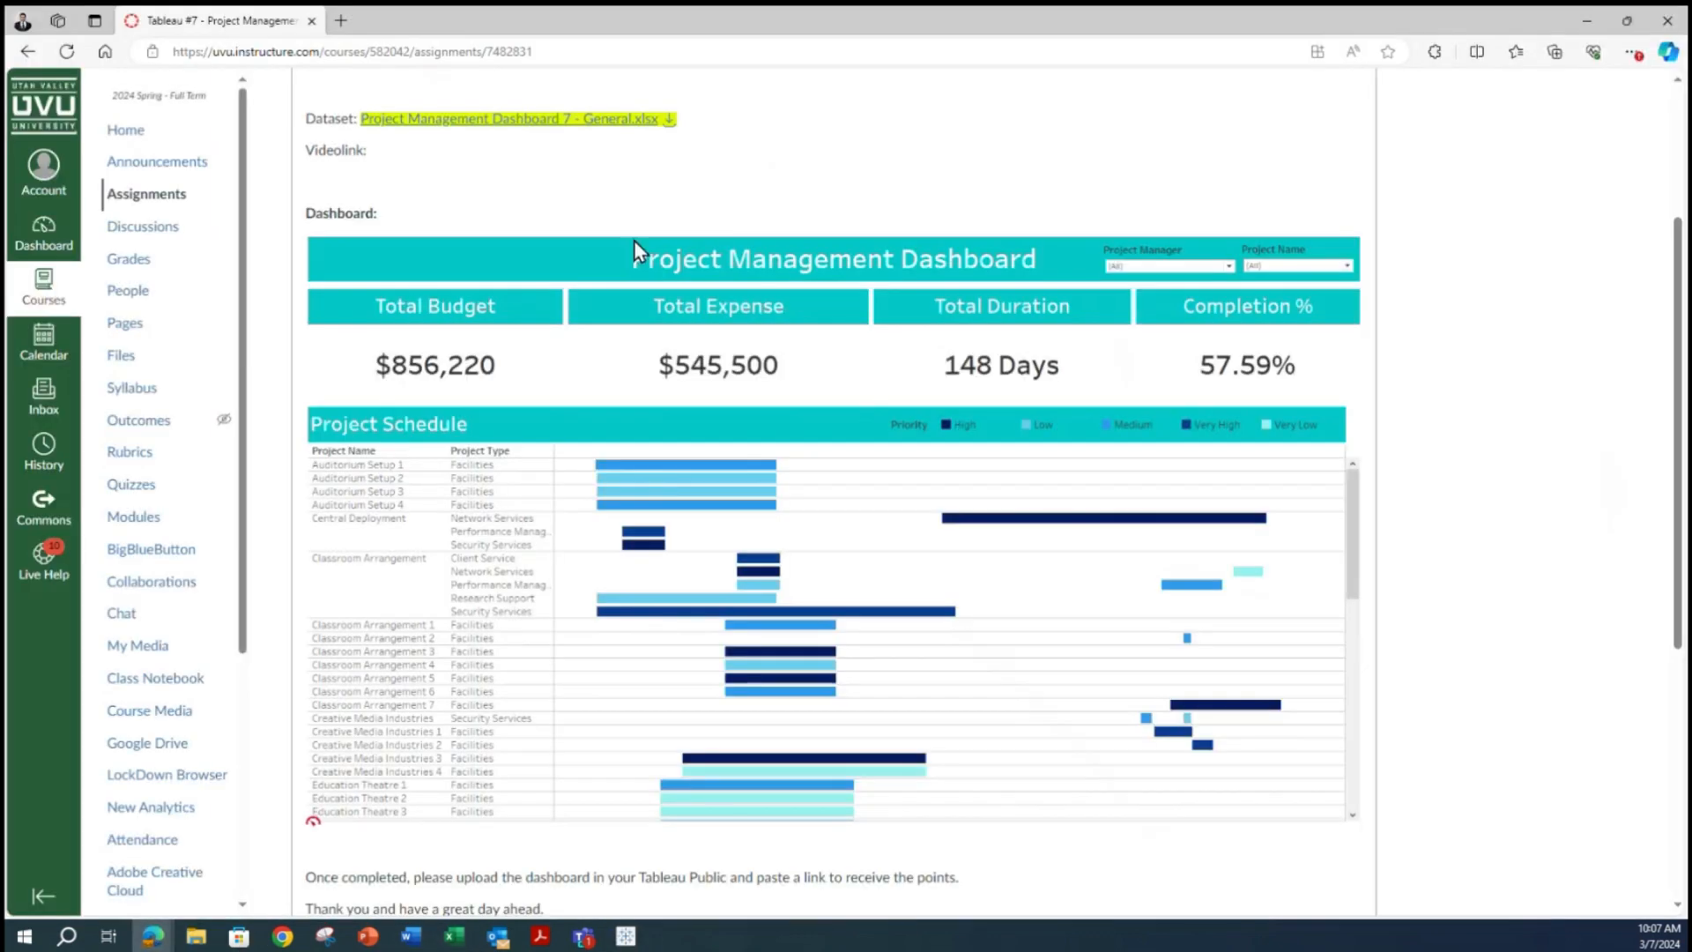
{"action": "left_click", "coordinate": [1589, 19]}
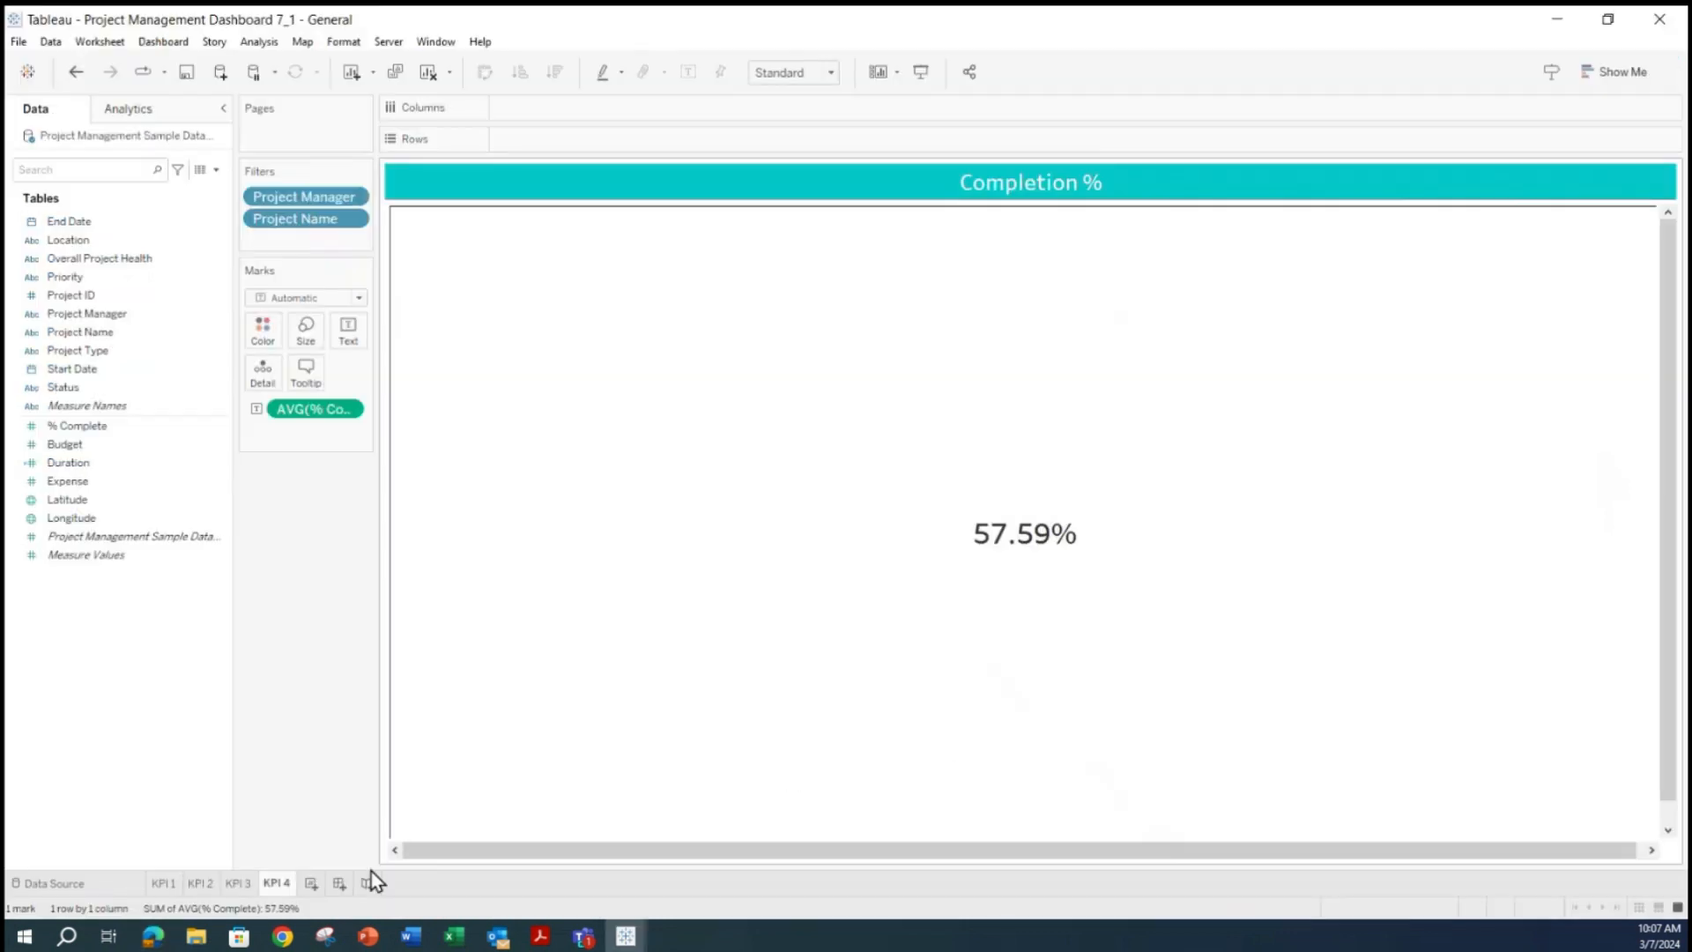
Duplicate the KPI 4 sheet and remove the average % Complete measure from the copy's marks.
{"action": "right_click", "coordinate": [277, 884]}
{"action": "left_click", "coordinate": [326, 661]}
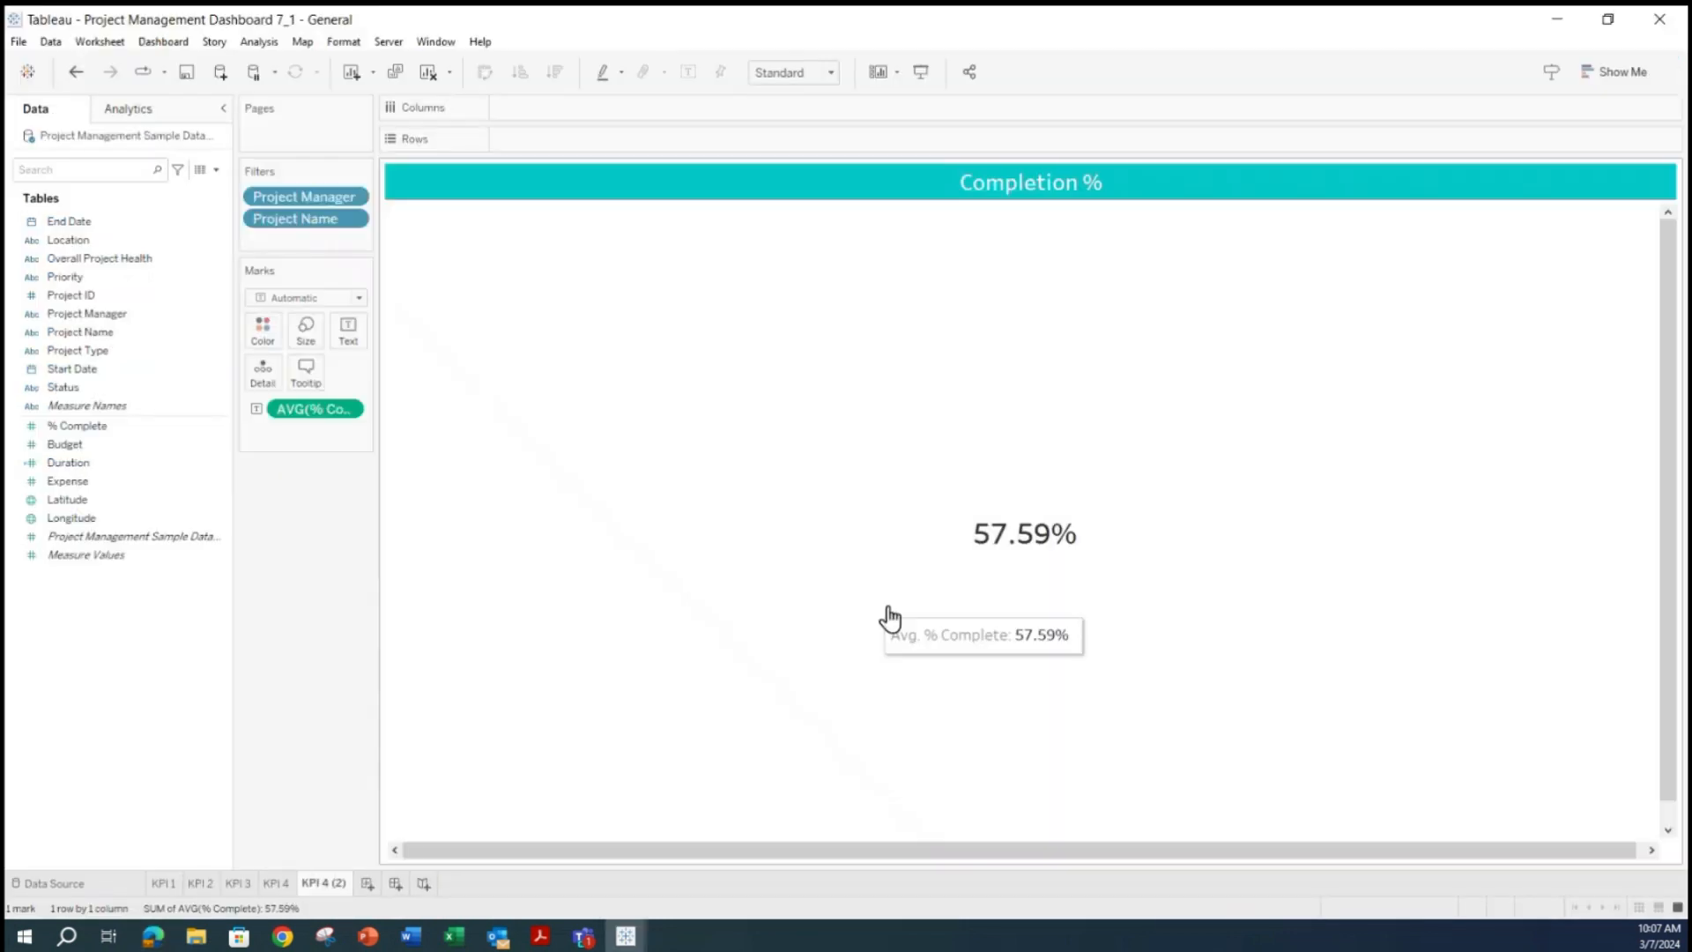
{"action": "left_click_drag", "start_coordinate": [306, 412], "coordinate": [782, 155]}
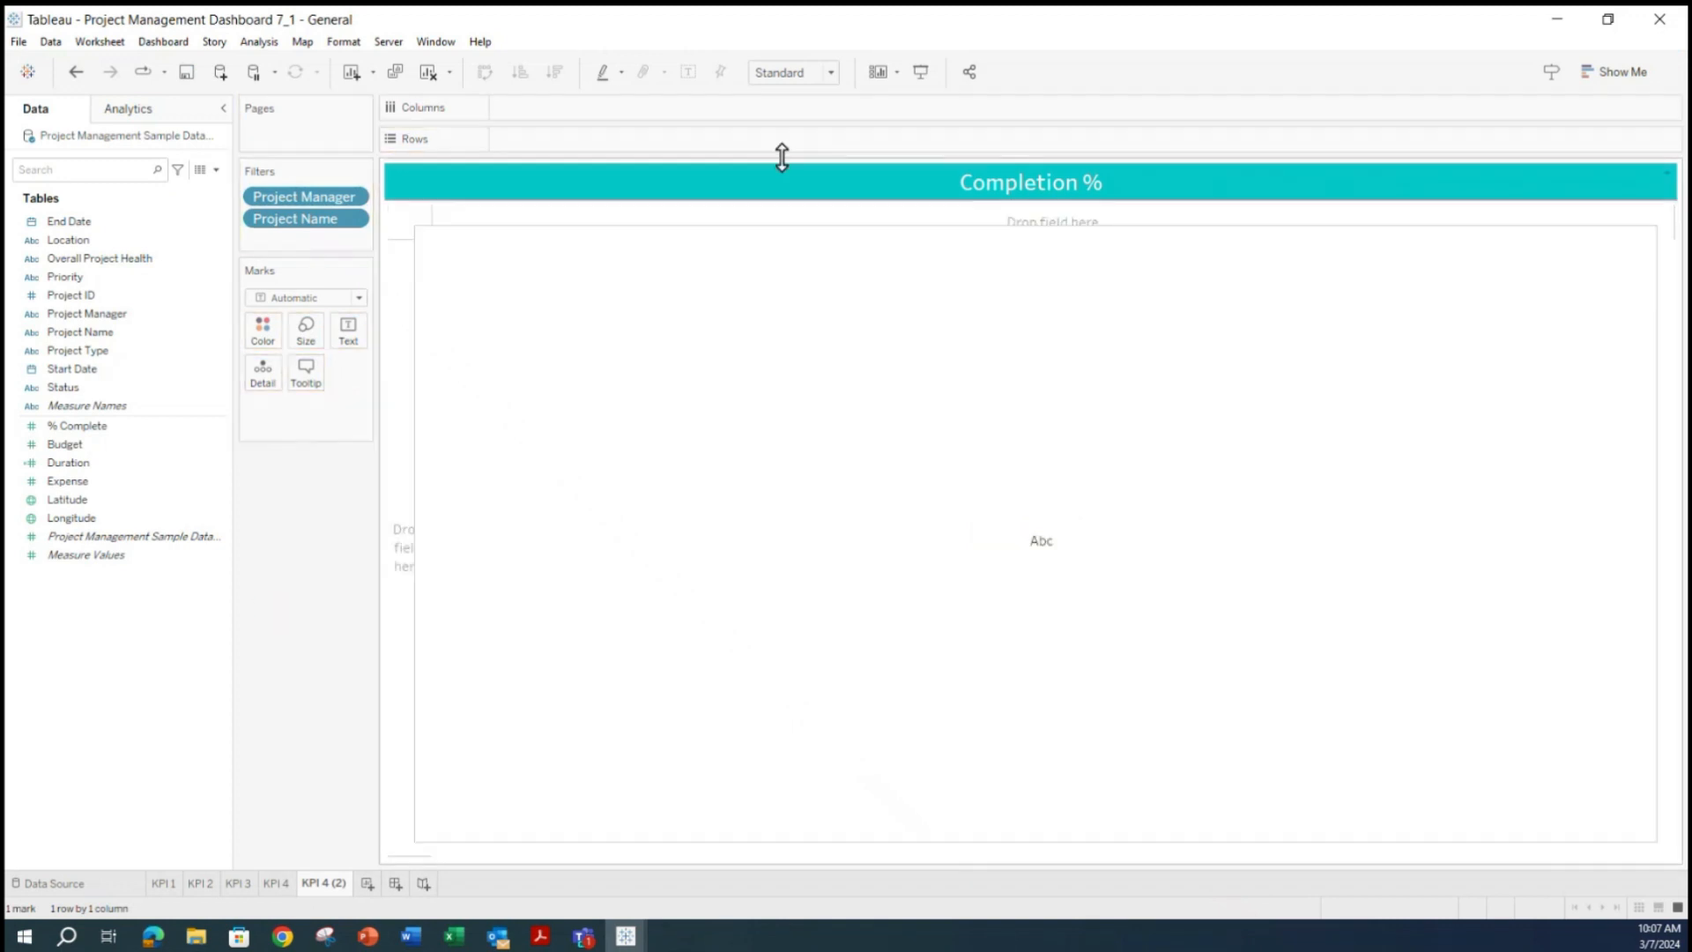
Change the duplicated sheet's title to "Project Management Dashboard" and set its font size to 20.
{"action": "double_click", "coordinate": [1040, 185]}
{"action": "left_click_drag", "start_coordinate": [943, 395], "coordinate": [635, 387]}
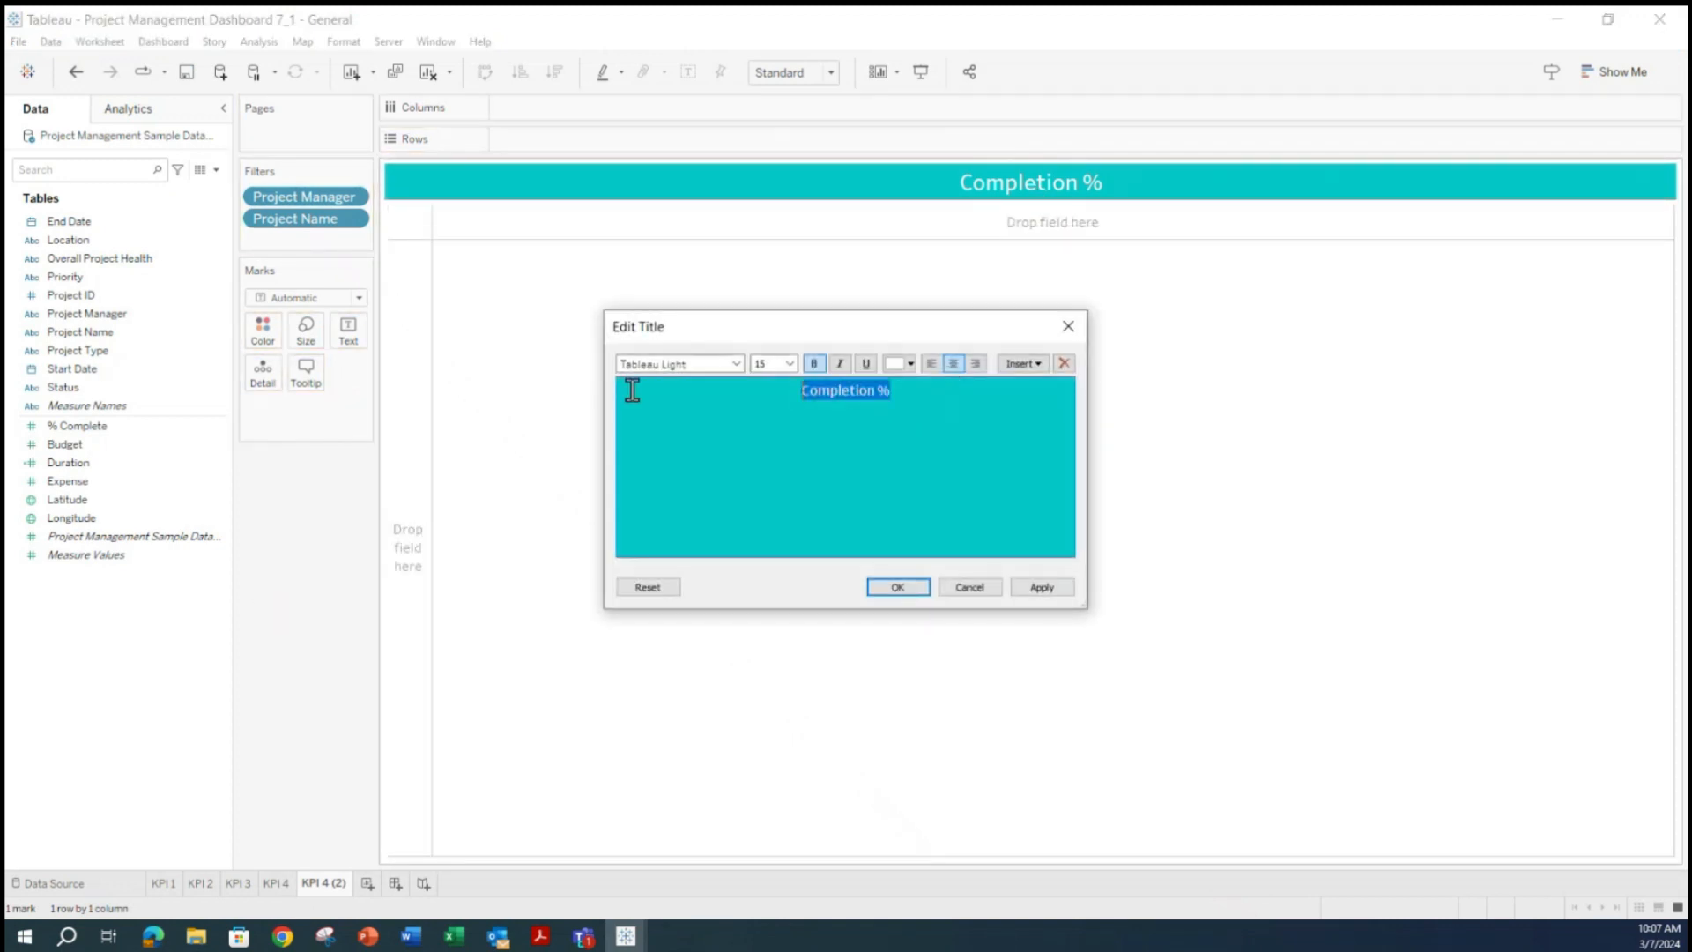
{"action": "type", "text": "Project Management Dashboard"}
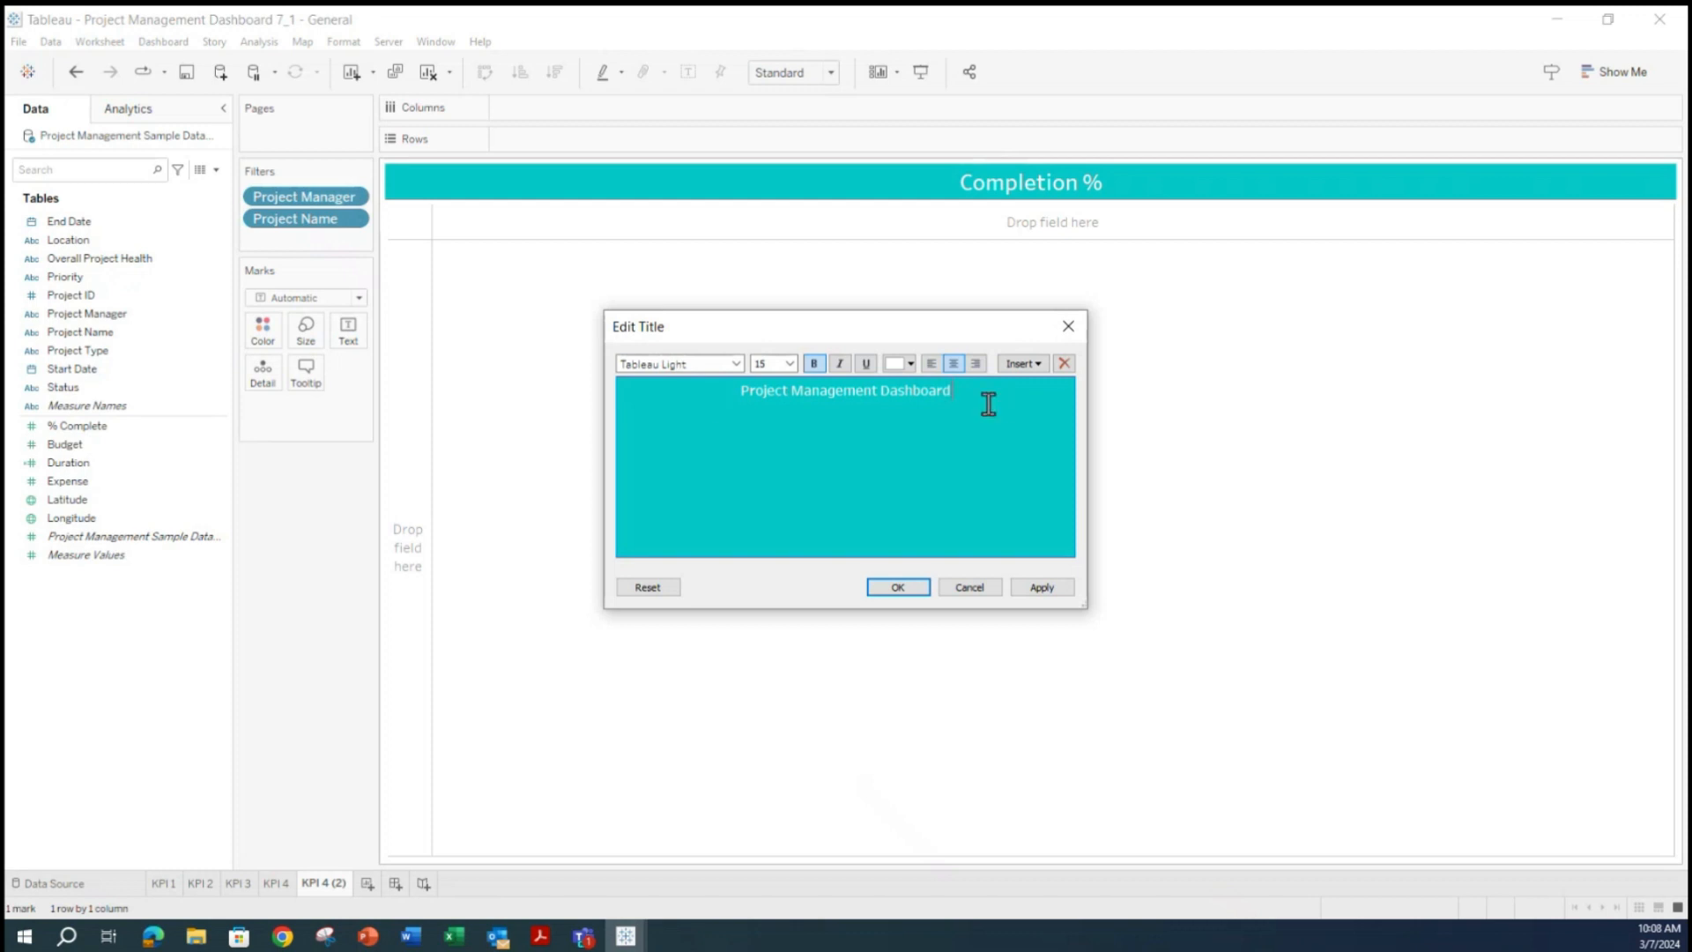
{"action": "left_click_drag", "start_coordinate": [988, 403], "coordinate": [737, 397]}
{"action": "left_click", "coordinate": [789, 363]}
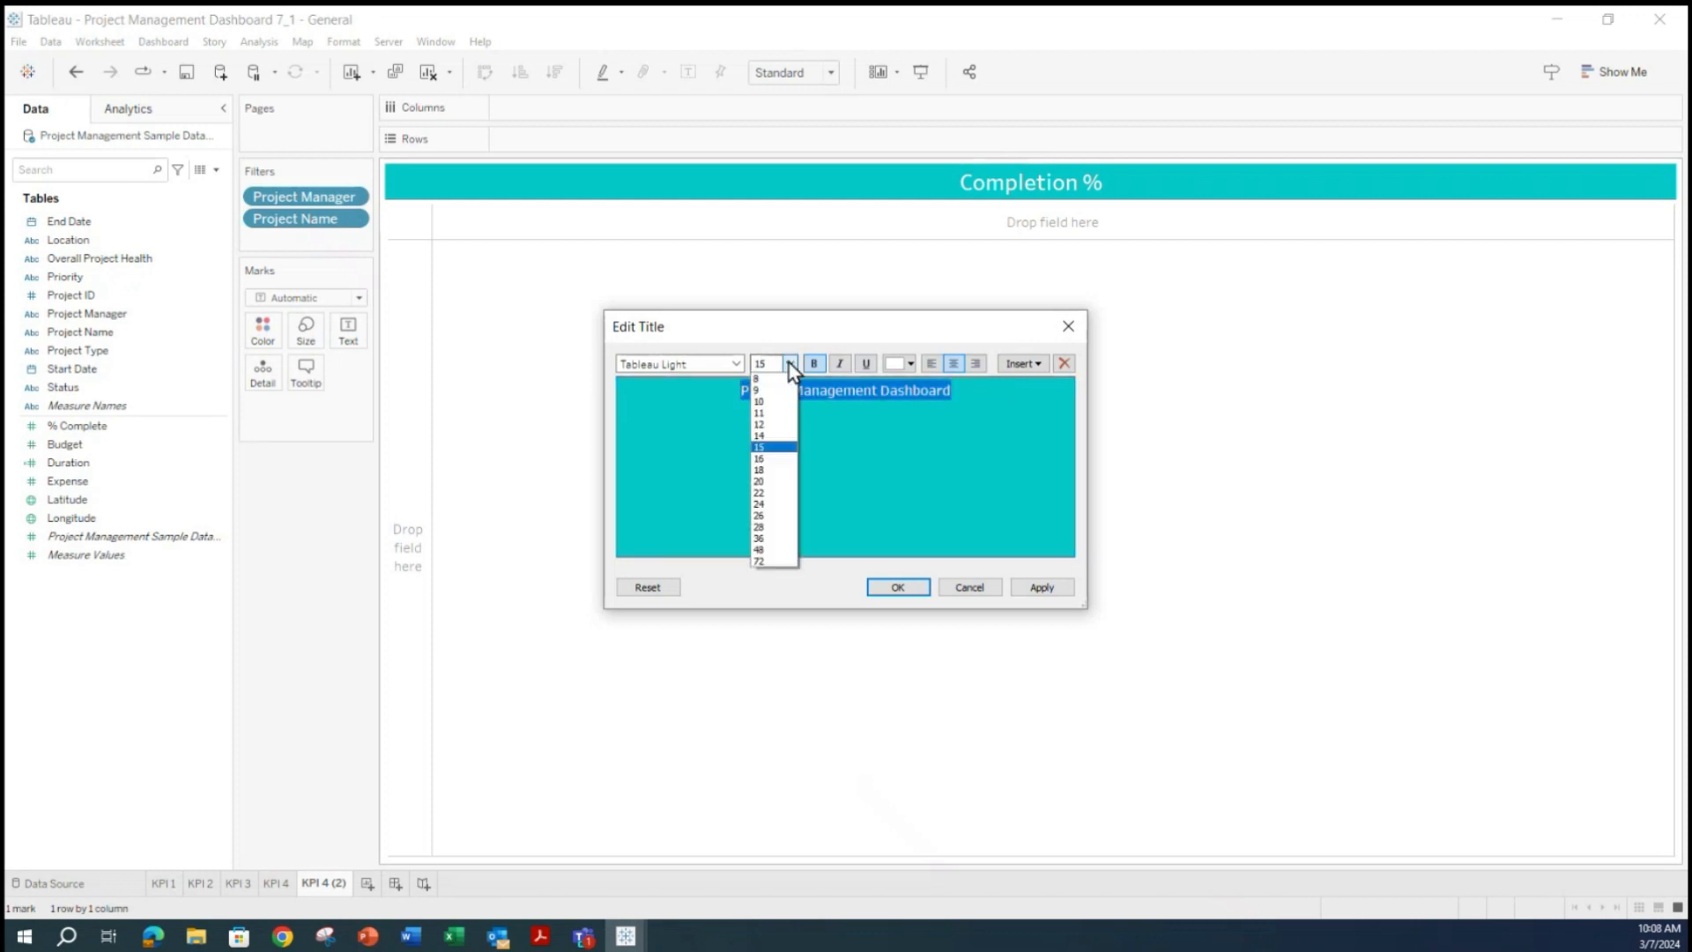
{"action": "left_click", "coordinate": [760, 481]}
{"action": "left_click", "coordinate": [1040, 588]}
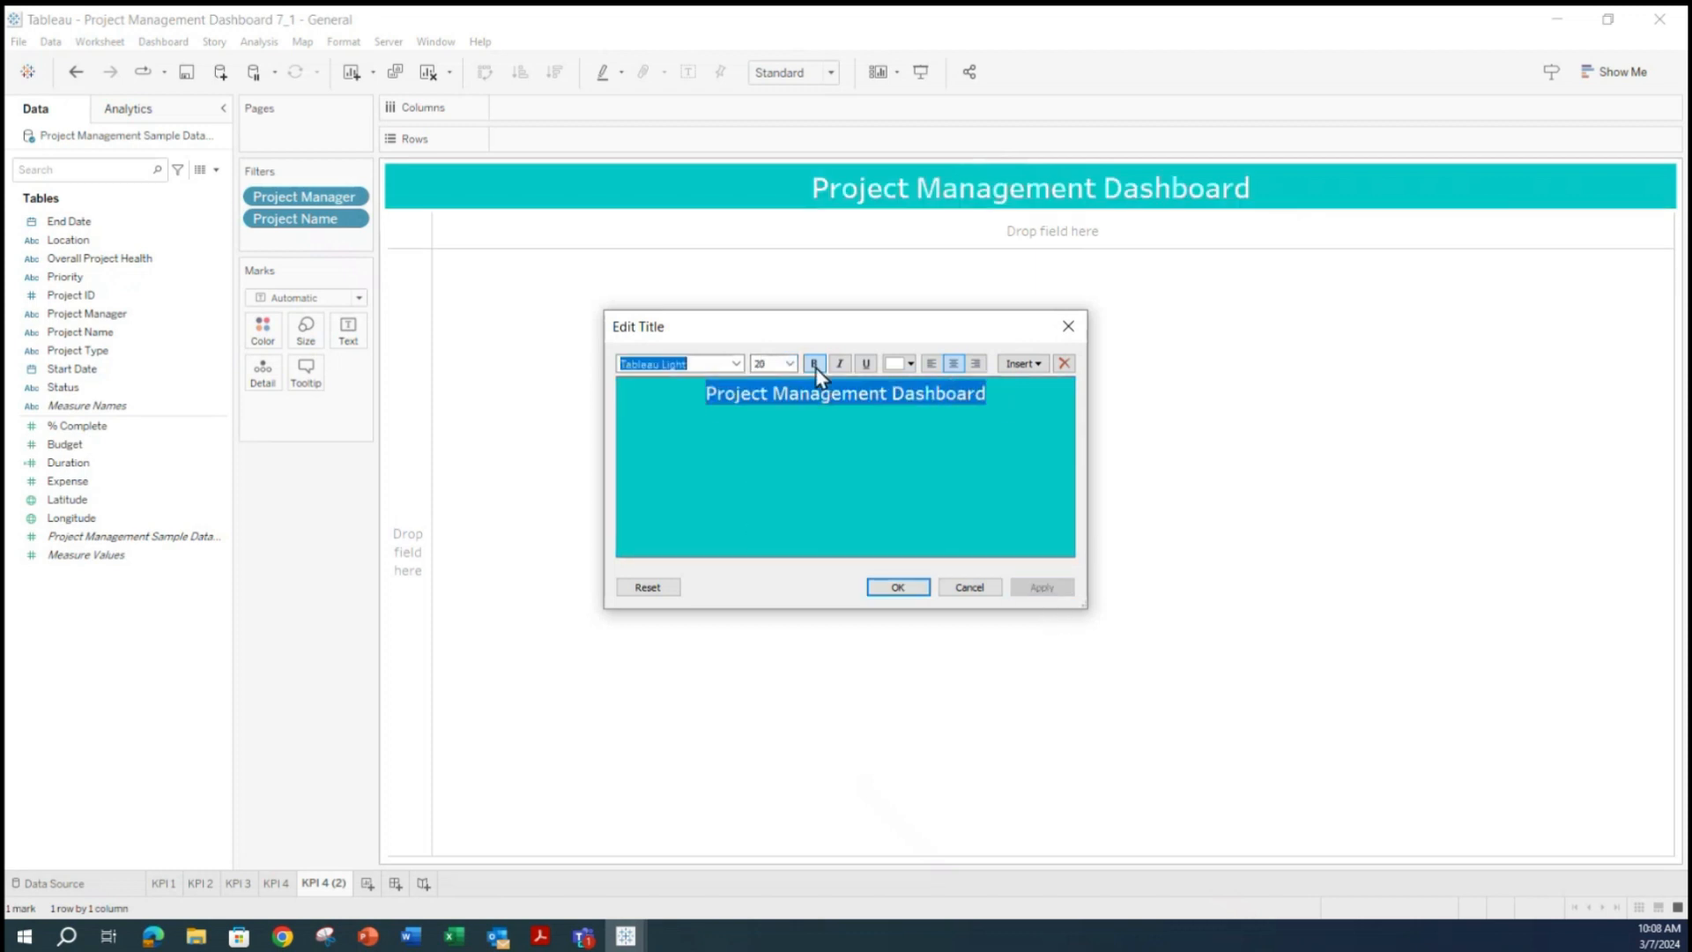
{"action": "left_click", "coordinate": [917, 585]}
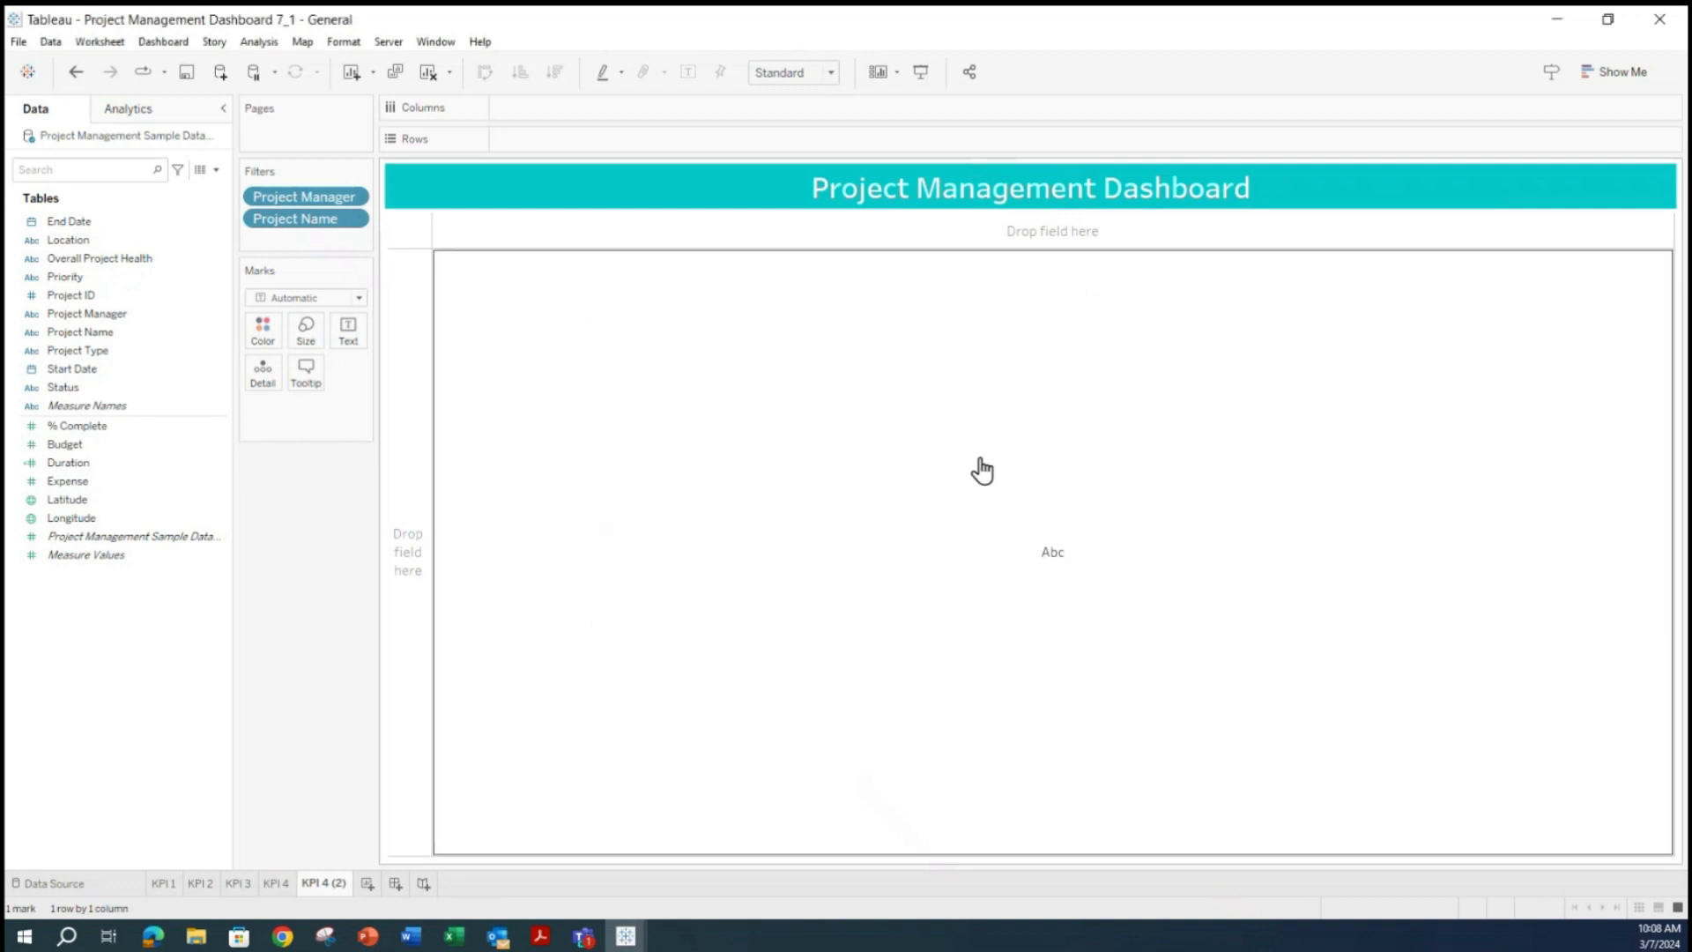
Rename the duplicated sheet "KPI 5 Title".
{"action": "double_click", "coordinate": [327, 881]}
{"action": "left_click_drag", "start_coordinate": [333, 881], "coordinate": [468, 881]}
{"action": "key", "text": "BackSpace"}
{"action": "key", "text": "BackSpace"}
{"action": "key", "text": "BackSpace"}
{"action": "key", "text": "BackSpace"}
{"action": "type", "text": "5 Title"}
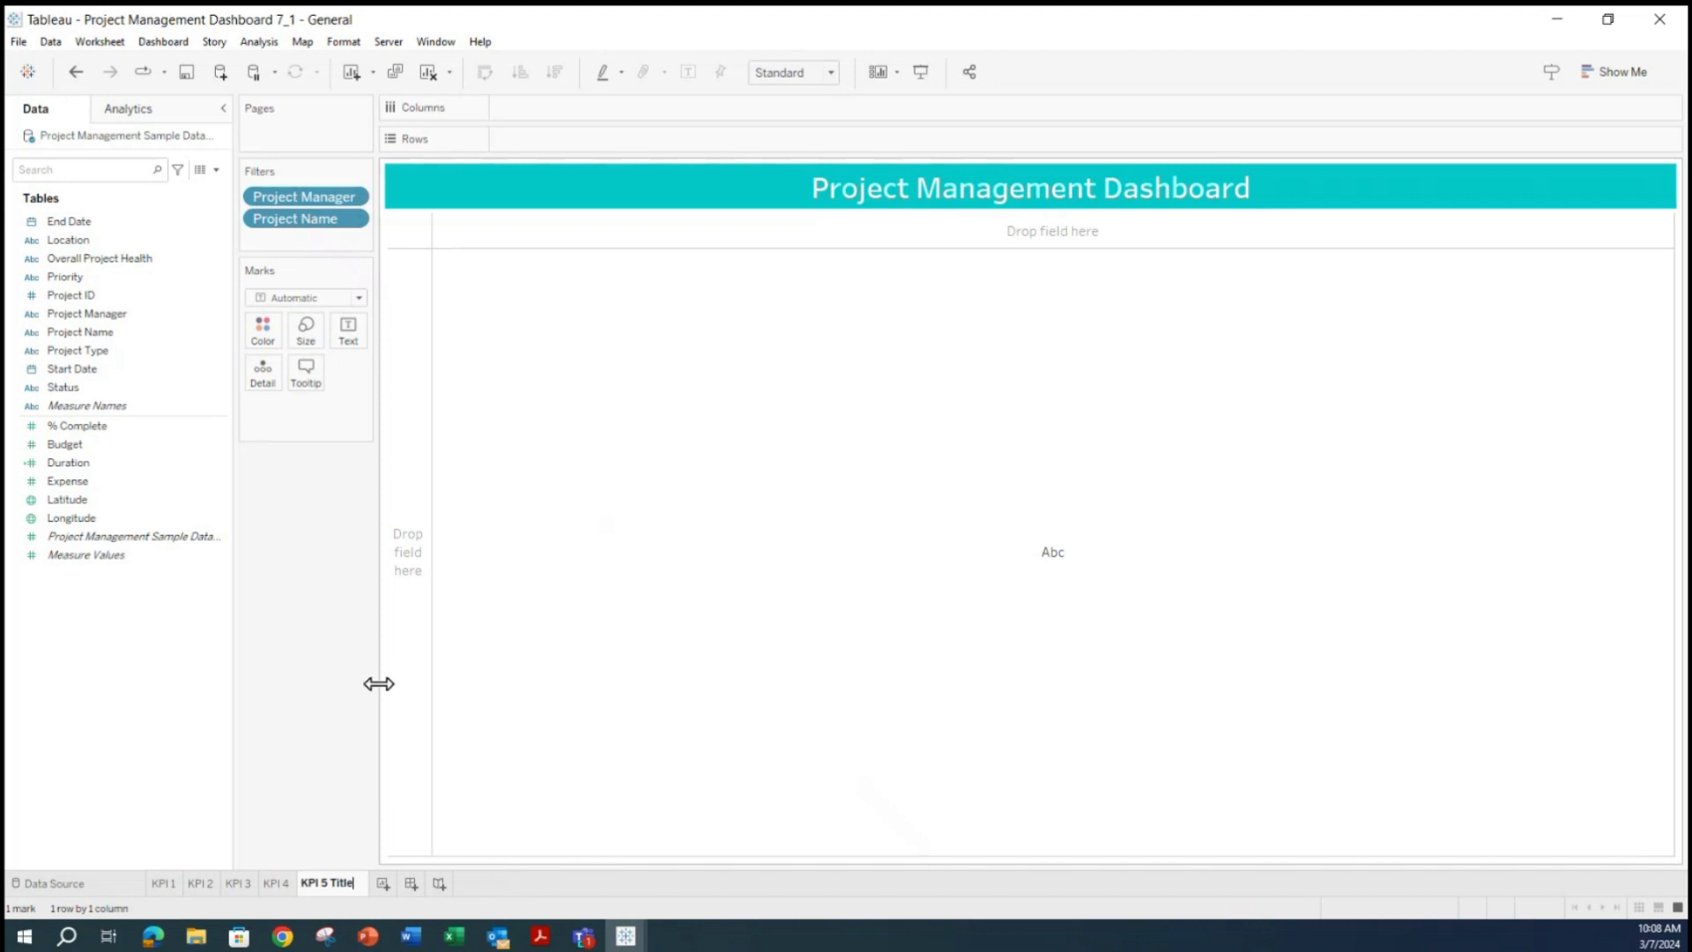
{"action": "key", "text": "Return"}
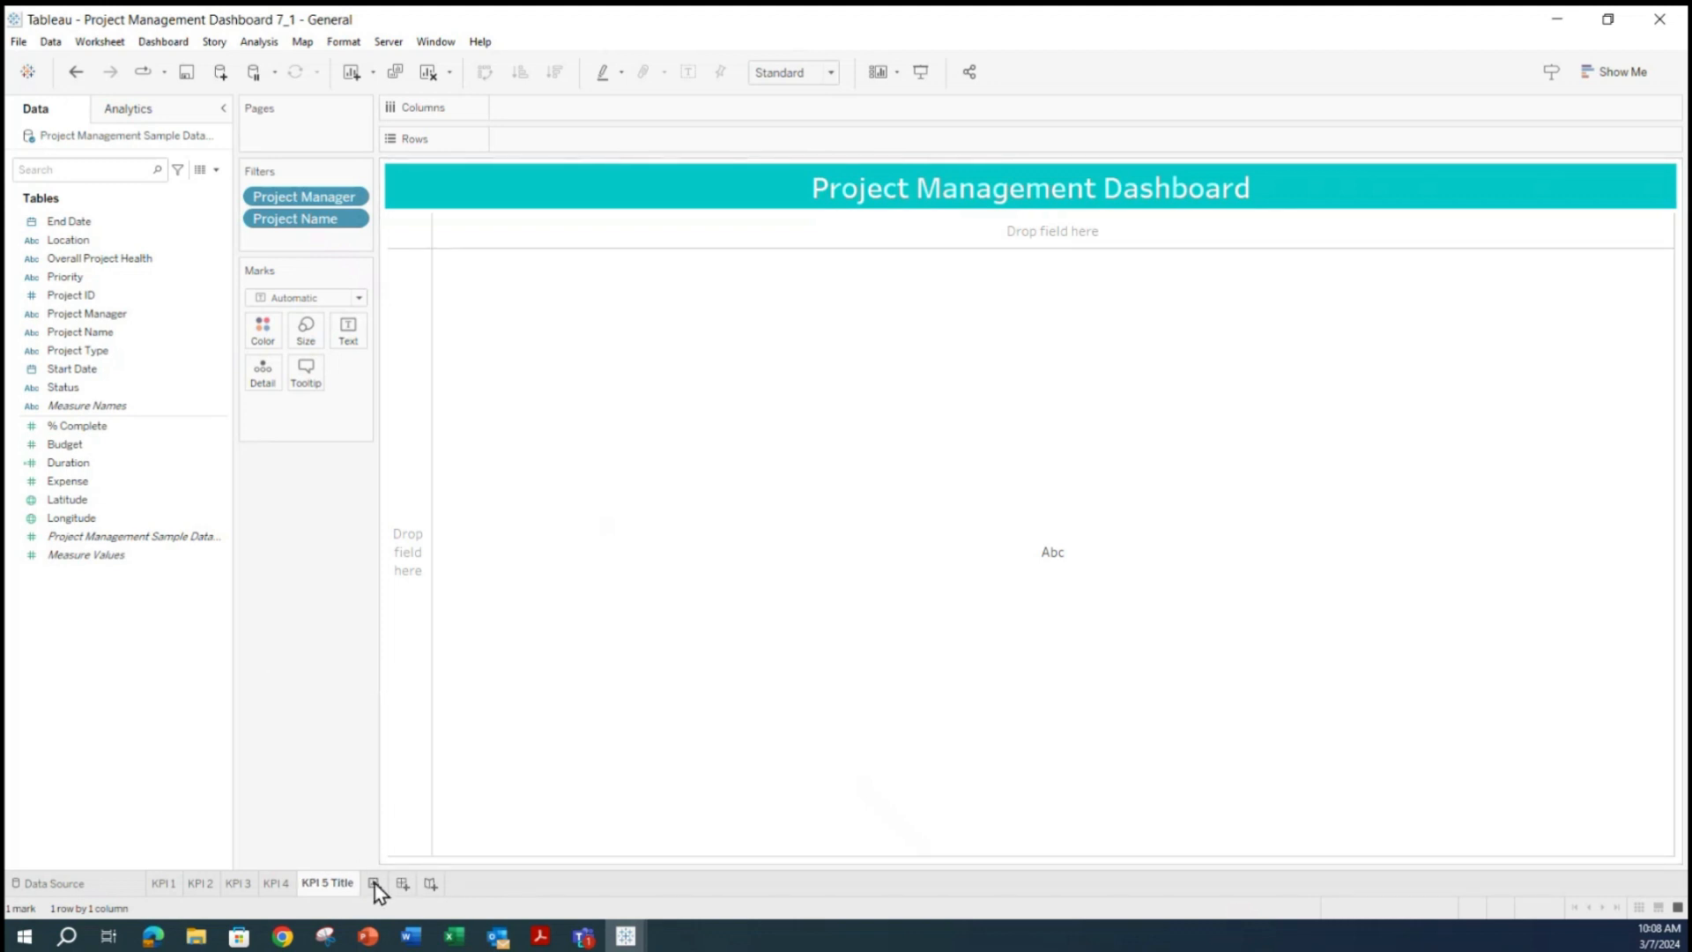
Switch to the Tableau #7 assignment page in Microsoft Edge to view the example dashboard's Project Schedule layout.
{"action": "left_click", "coordinate": [153, 936]}
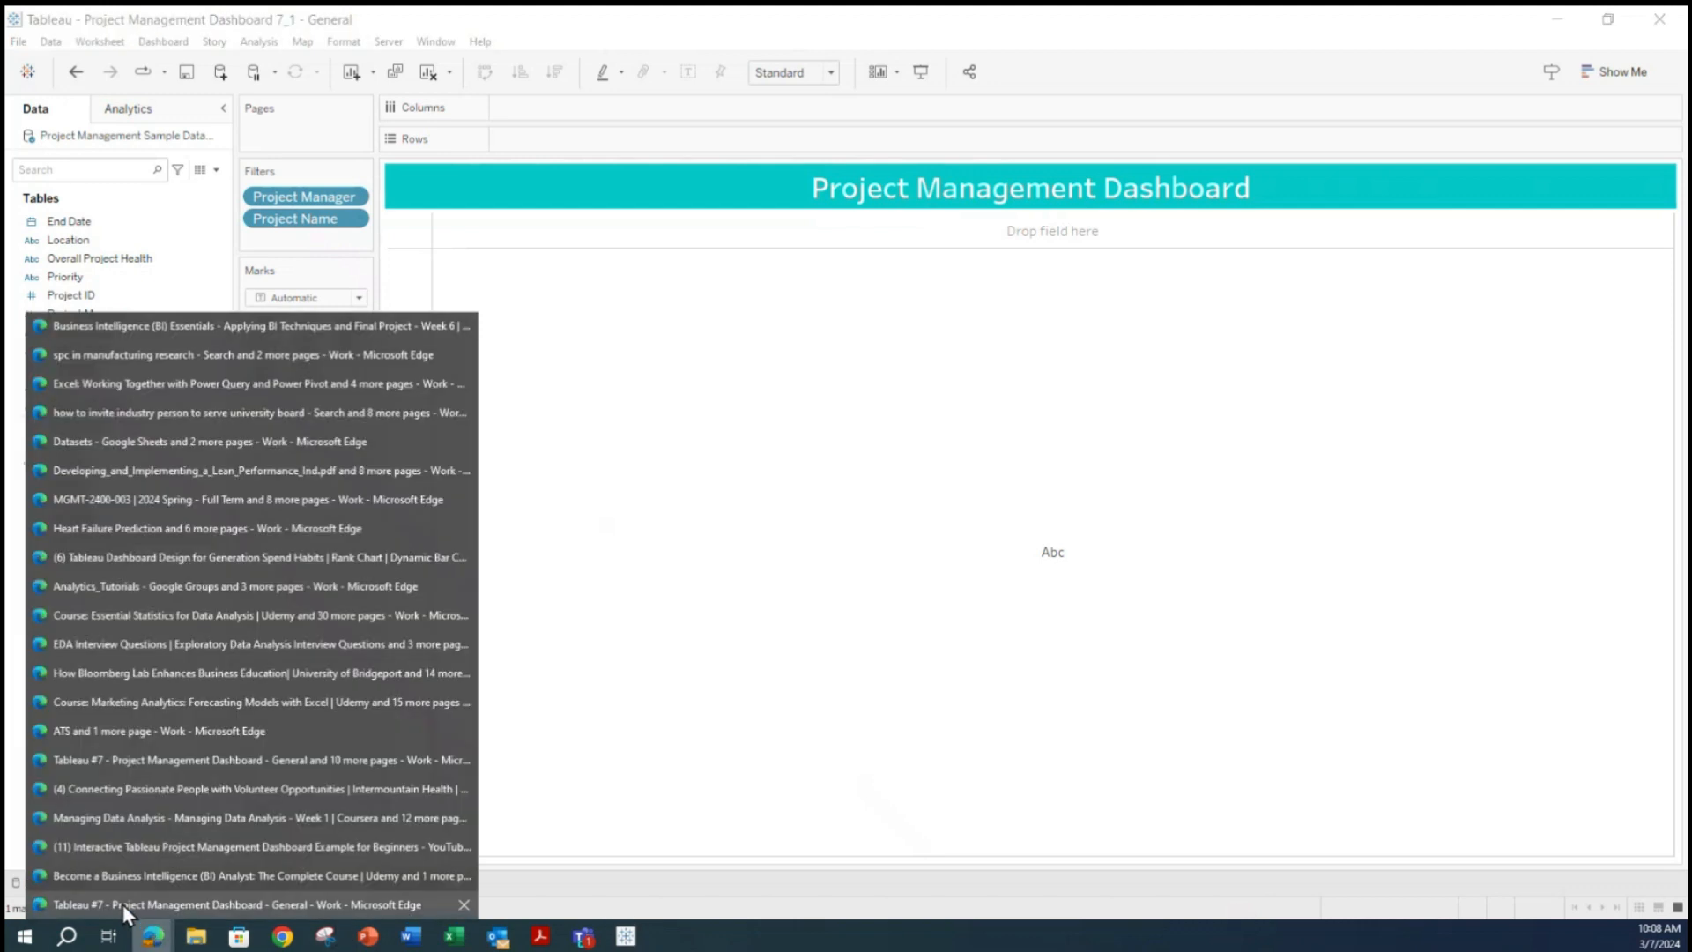
{"action": "left_click", "coordinate": [123, 904]}
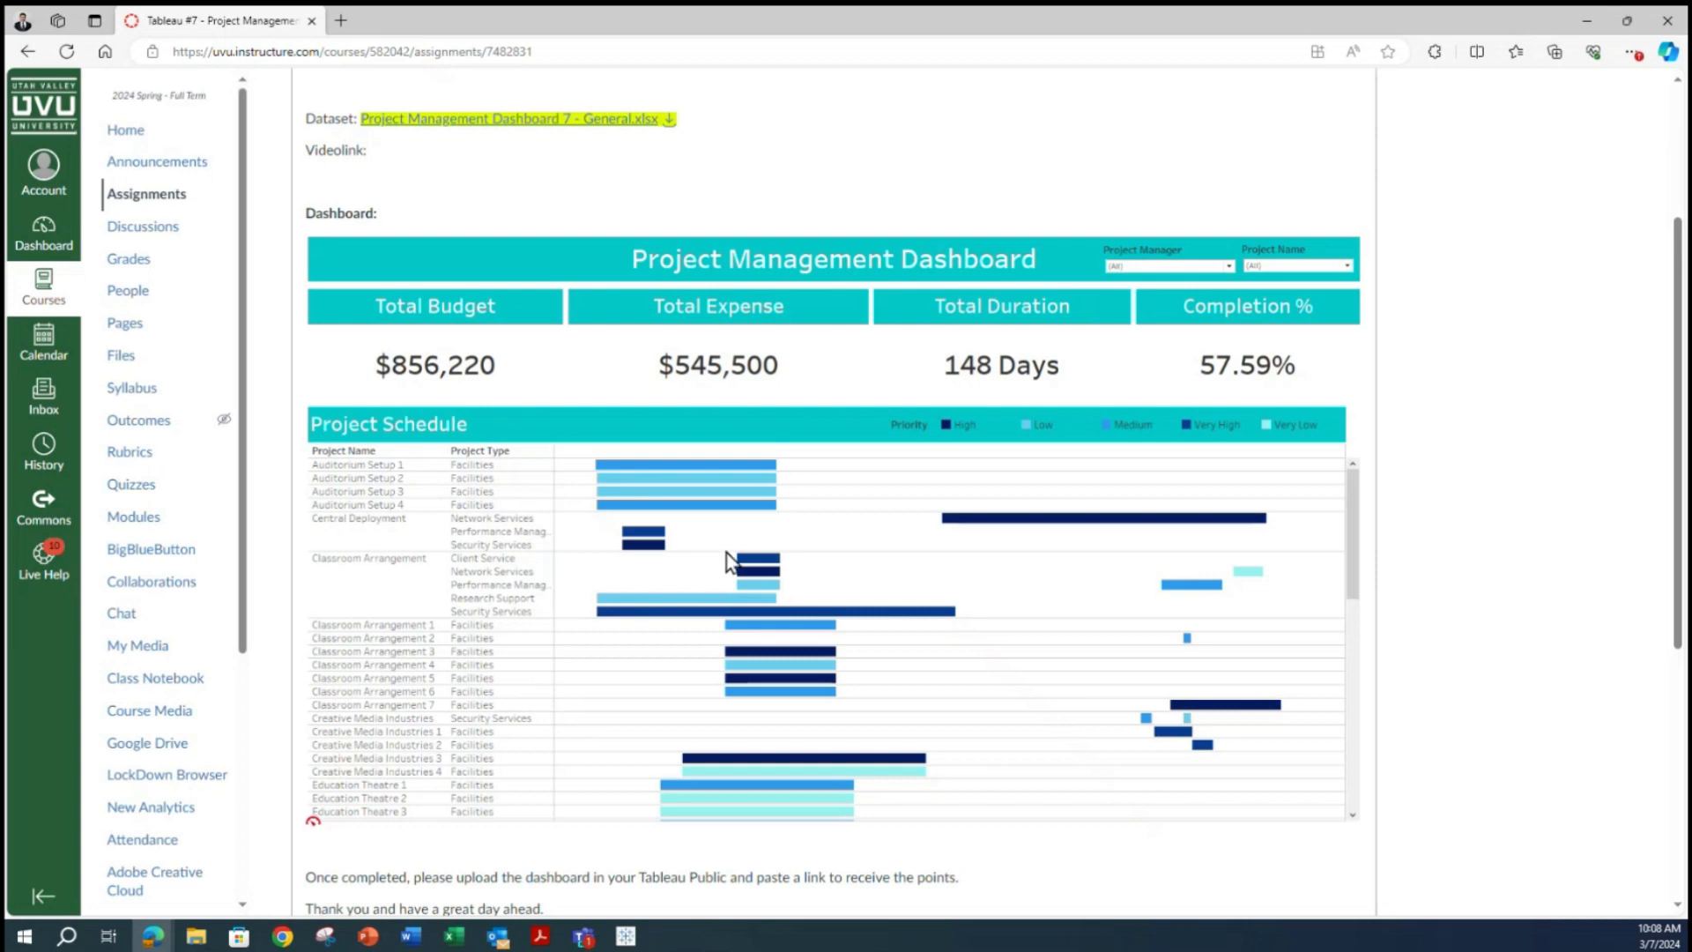
Review the example dashboard's KPI headers and Project Schedule chart on the assignment page, and return to Tableau.
{"action": "scroll", "coordinate": [726, 552], "scroll_direction": "down", "scroll_amount": 4}
{"action": "scroll", "coordinate": [747, 564], "scroll_direction": "up", "scroll_amount": 3}
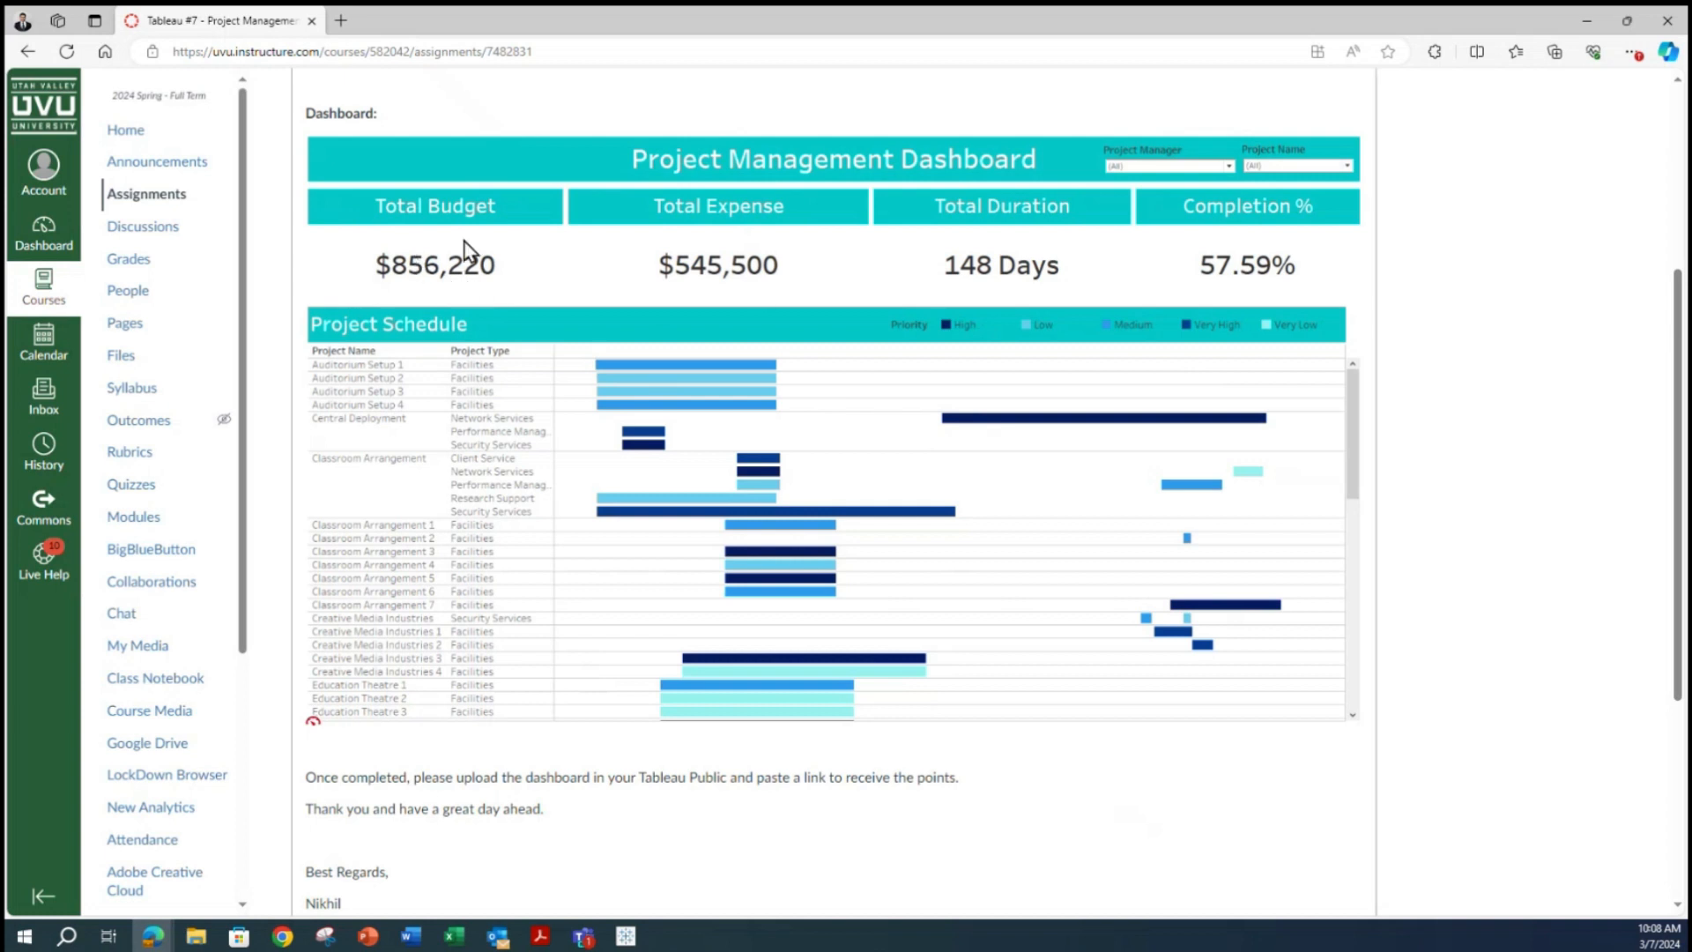
{"action": "left_click", "coordinate": [1591, 23]}
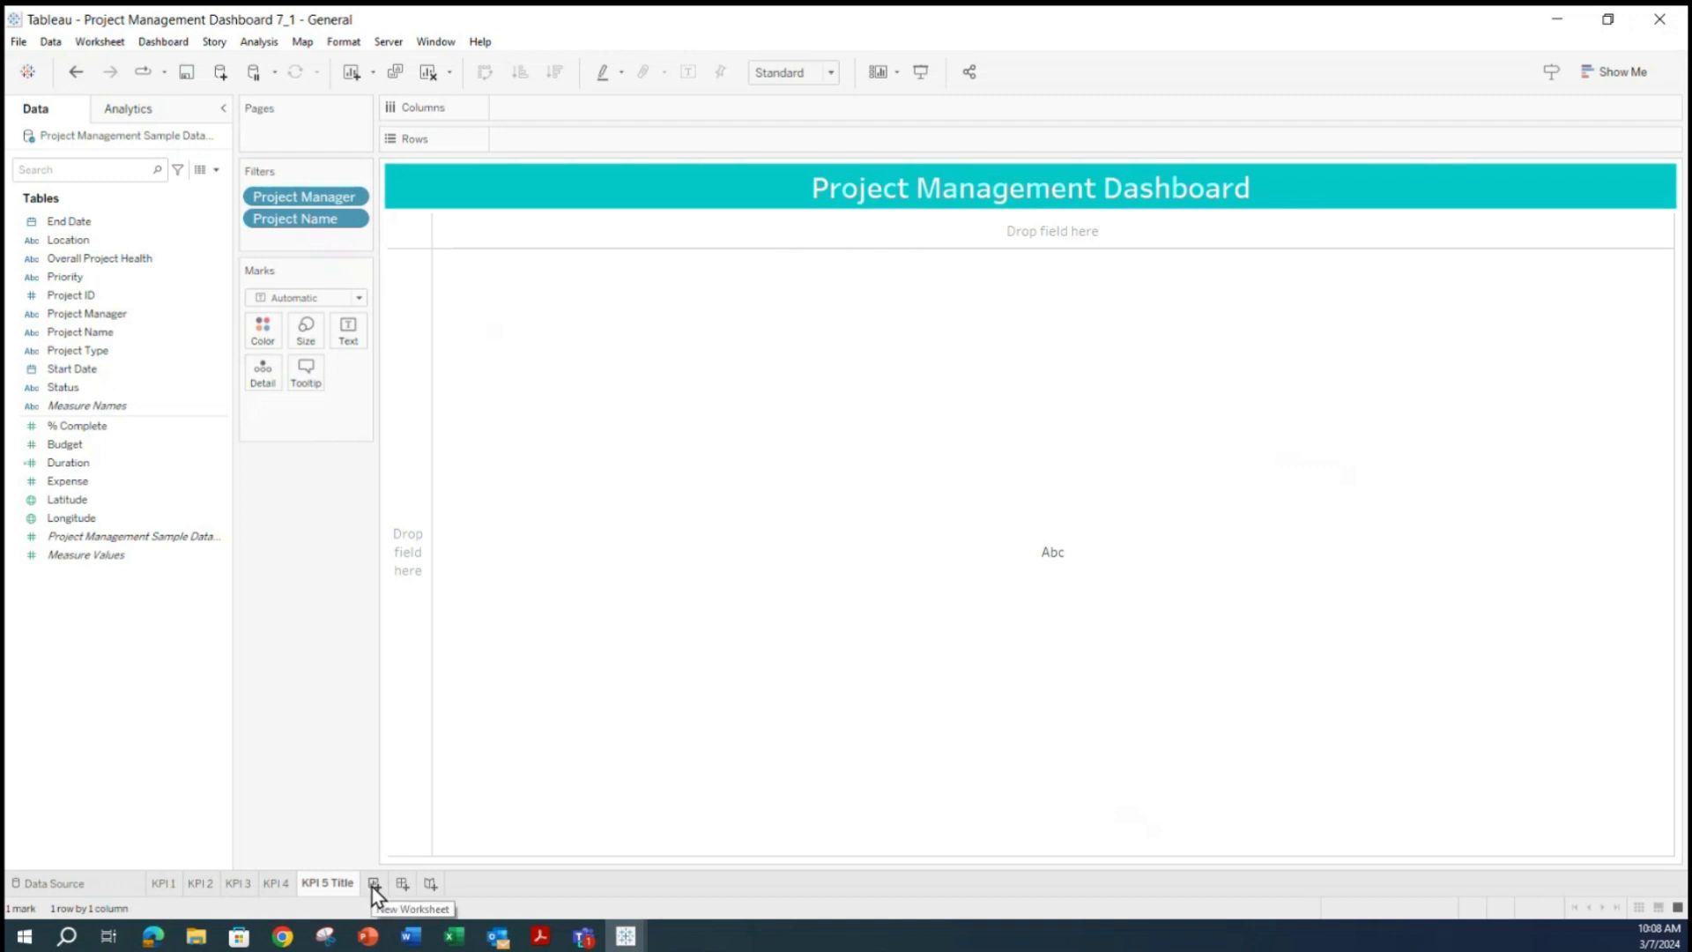
Duplicate the KPI 4 sheet and place the copy after the KPI 5 Title sheet.
{"action": "left_click", "coordinate": [277, 883]}
{"action": "right_click", "coordinate": [280, 889]}
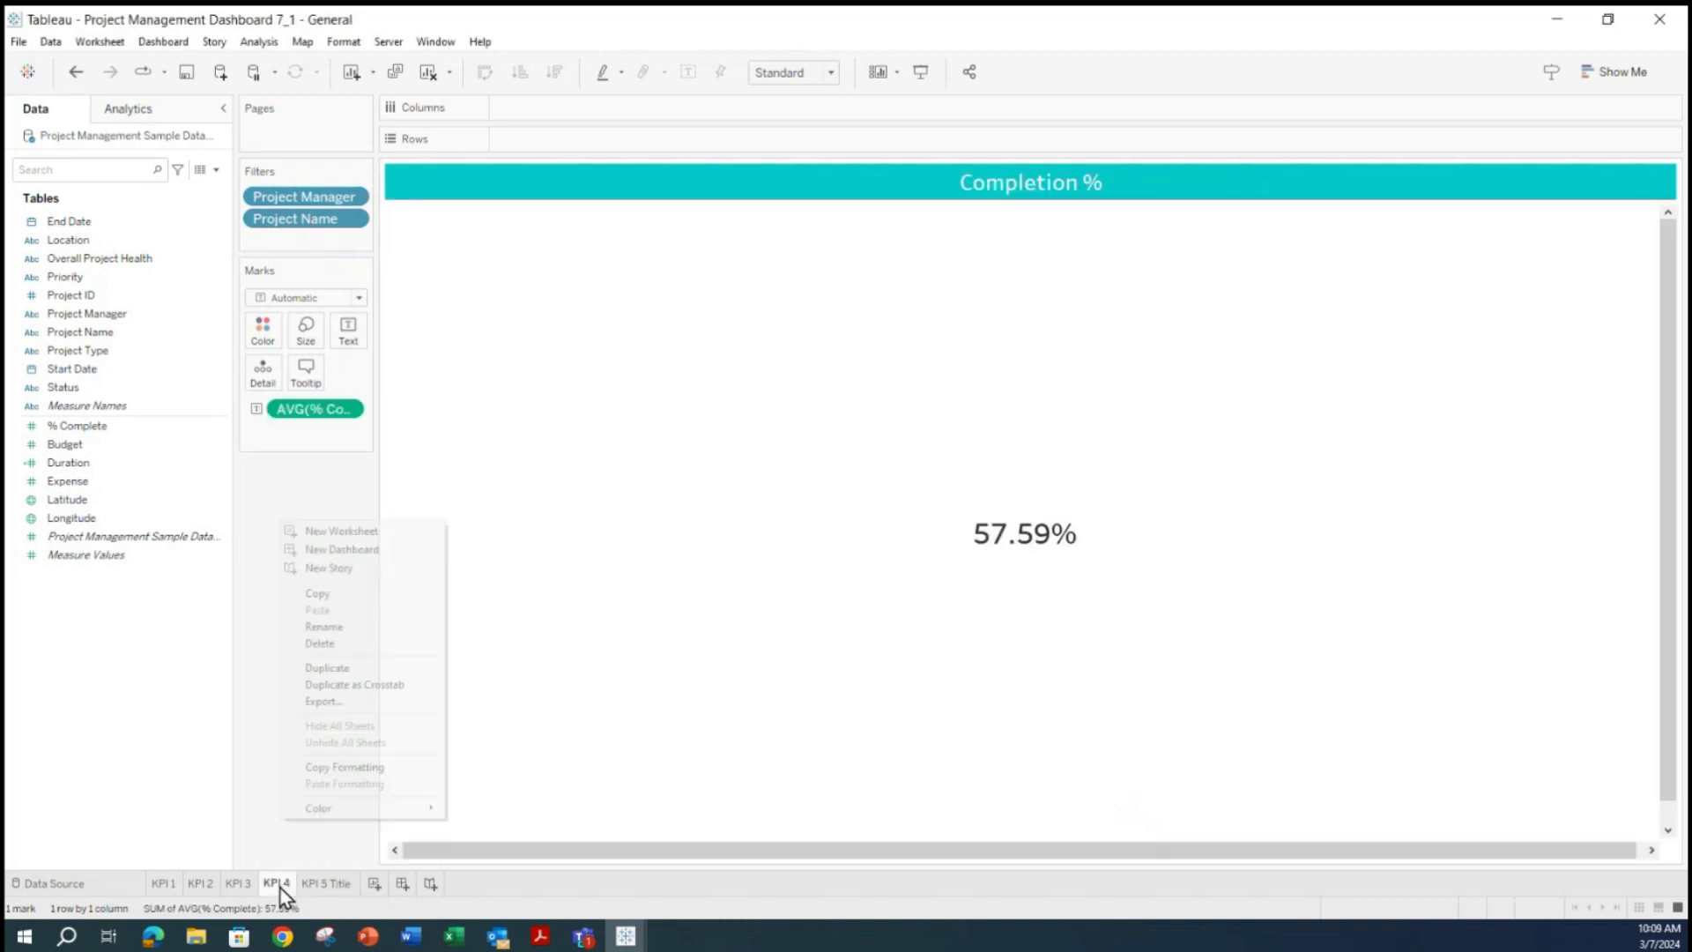
{"action": "left_click", "coordinate": [345, 667]}
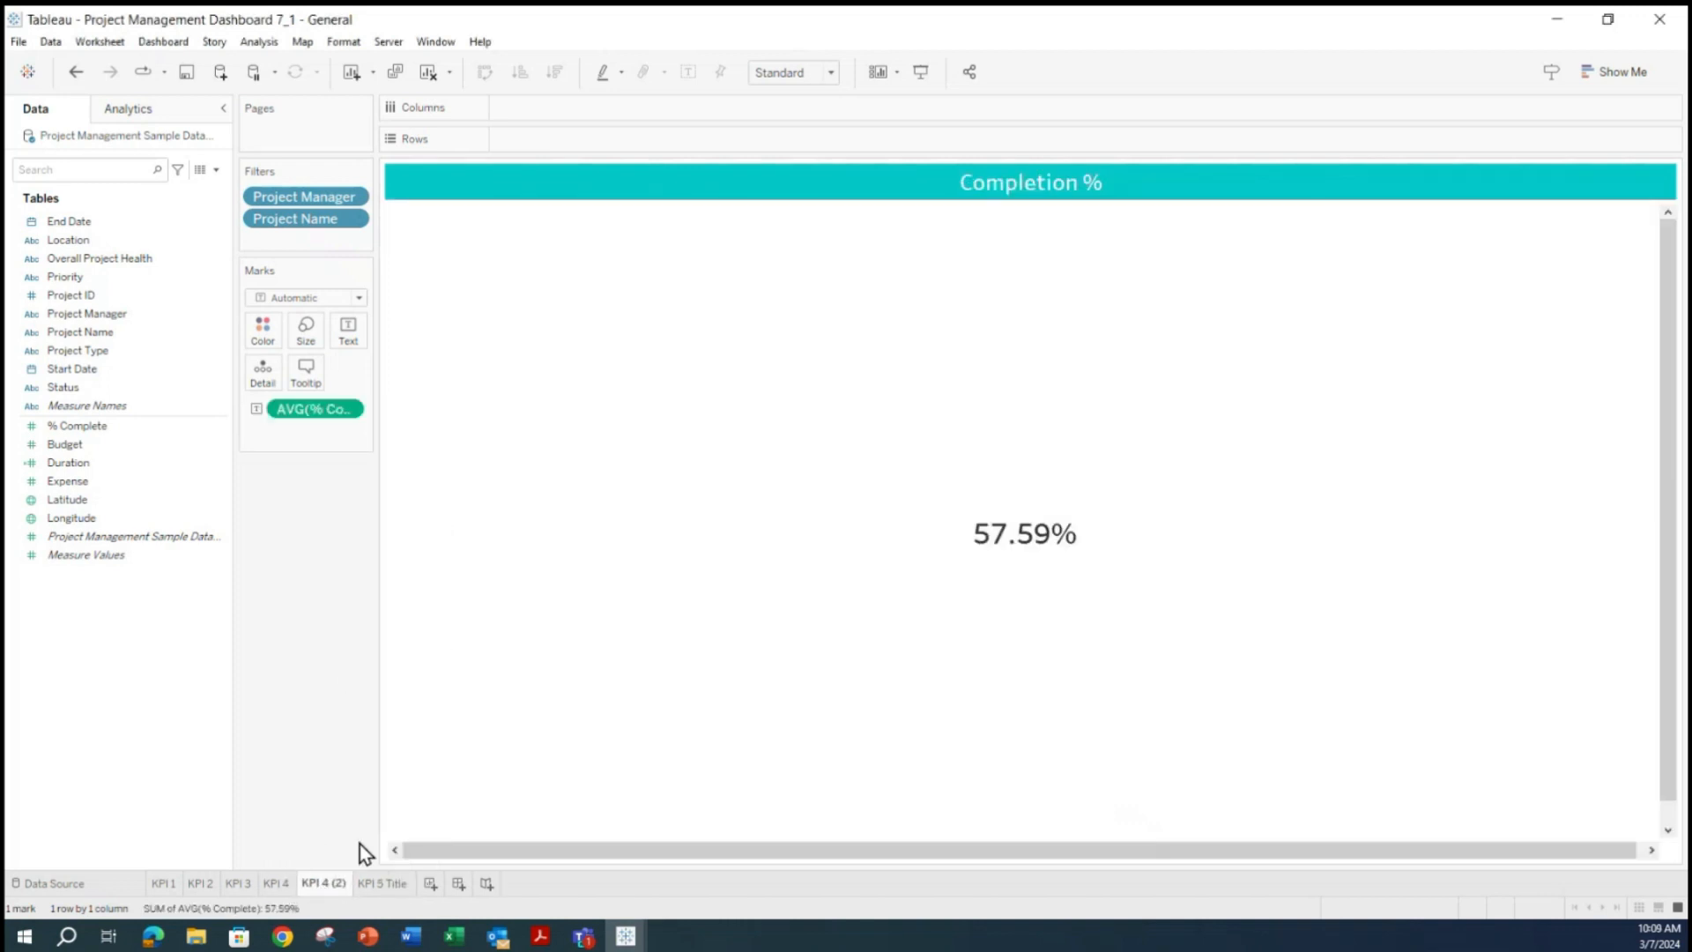
{"action": "left_click", "coordinate": [381, 883]}
{"action": "left_click_drag", "start_coordinate": [334, 884], "coordinate": [401, 884]}
Rename the duplicated sheet "KPI 6".
{"action": "double_click", "coordinate": [394, 884]}
{"action": "left_click_drag", "start_coordinate": [385, 883], "coordinate": [447, 877]}
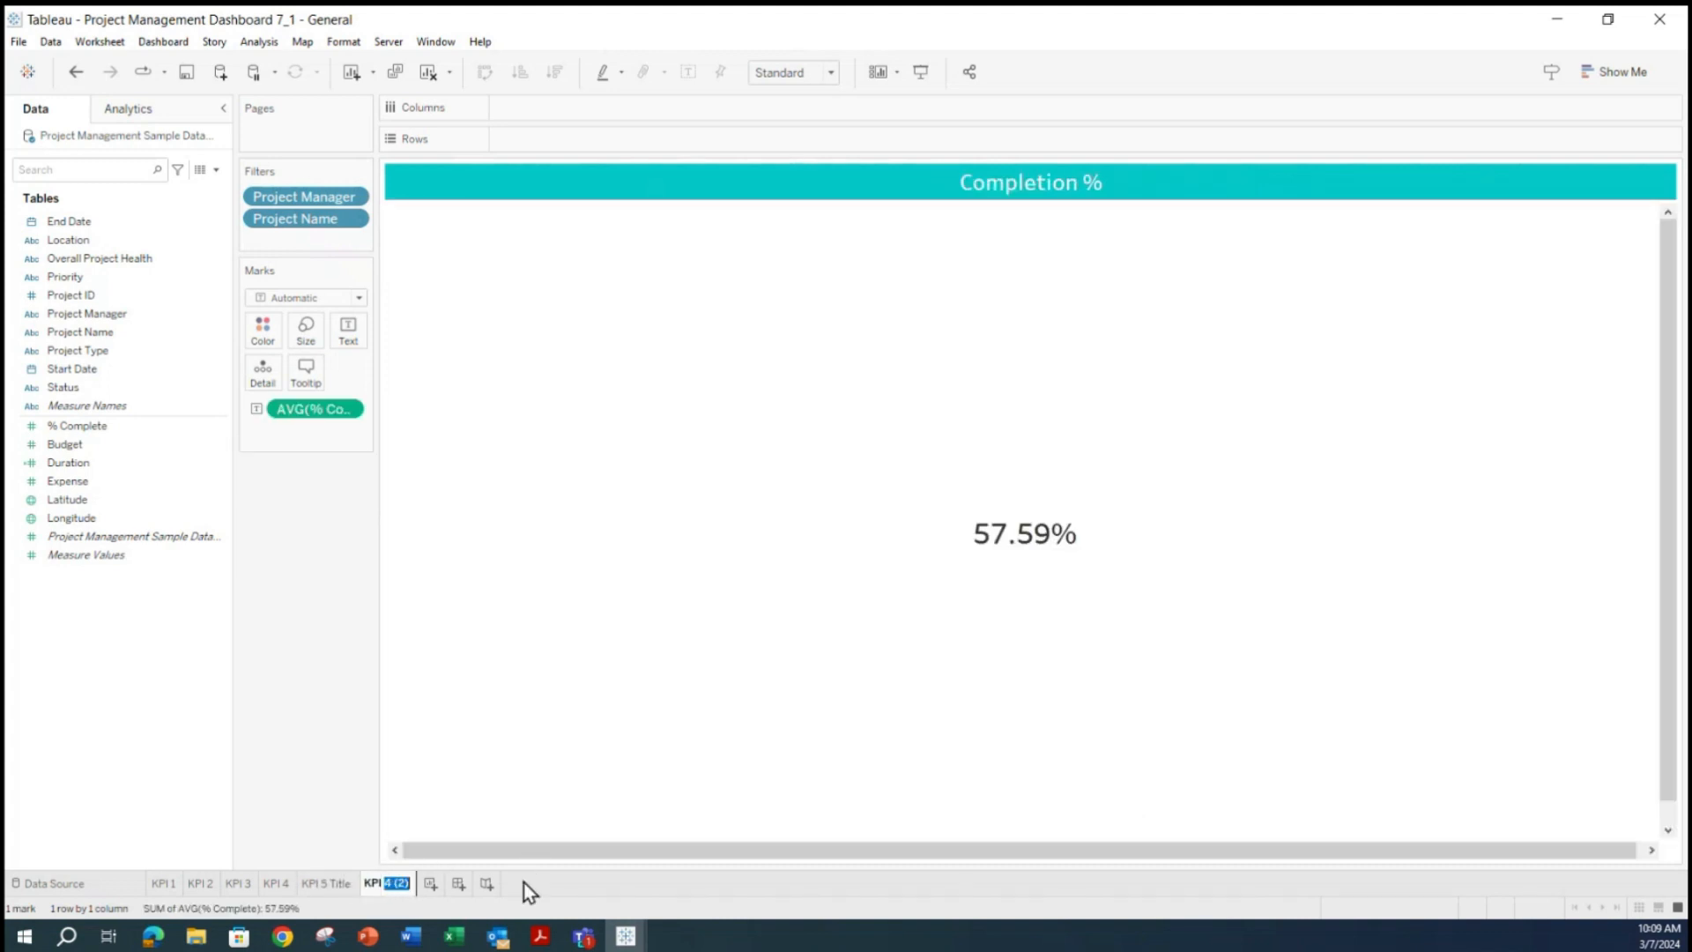
{"action": "type", "text": "6"}
Replace the "Completion %" title on the duplicated sheet with "Project Schedule".
{"action": "mouse_move", "coordinate": [873, 399]}
{"action": "double_click", "coordinate": [1051, 185]}
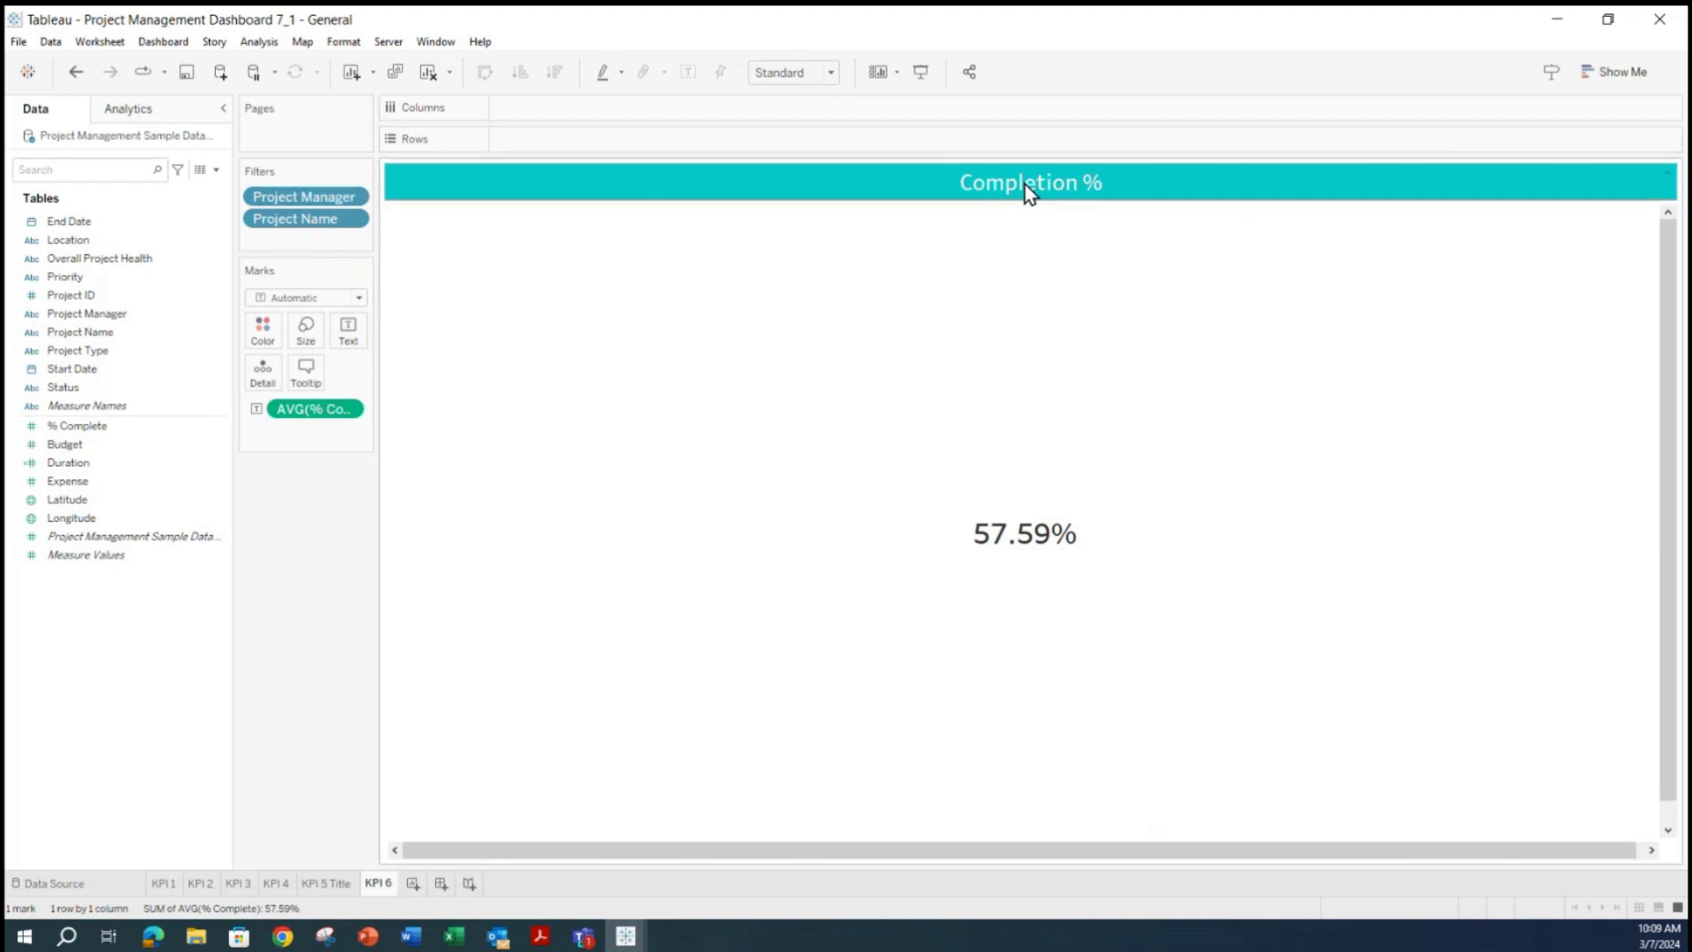
{"action": "key", "text": "shift+Right"}
{"action": "key", "text": "shift+Right"}
{"action": "key", "text": "shift+Right"}
{"action": "key", "text": "shift+Right"}
{"action": "key", "text": "shift+Right"}
{"action": "key", "text": "shift+Right"}
{"action": "key", "text": "shift+Right"}
{"action": "key", "text": "shift+Right"}
{"action": "key", "text": "shift+Right"}
{"action": "key", "text": "shift+Right"}
{"action": "key", "text": "shift+Right"}
{"action": "key", "text": "shift+Right"}
{"action": "type", "text": "Project Schedule"}
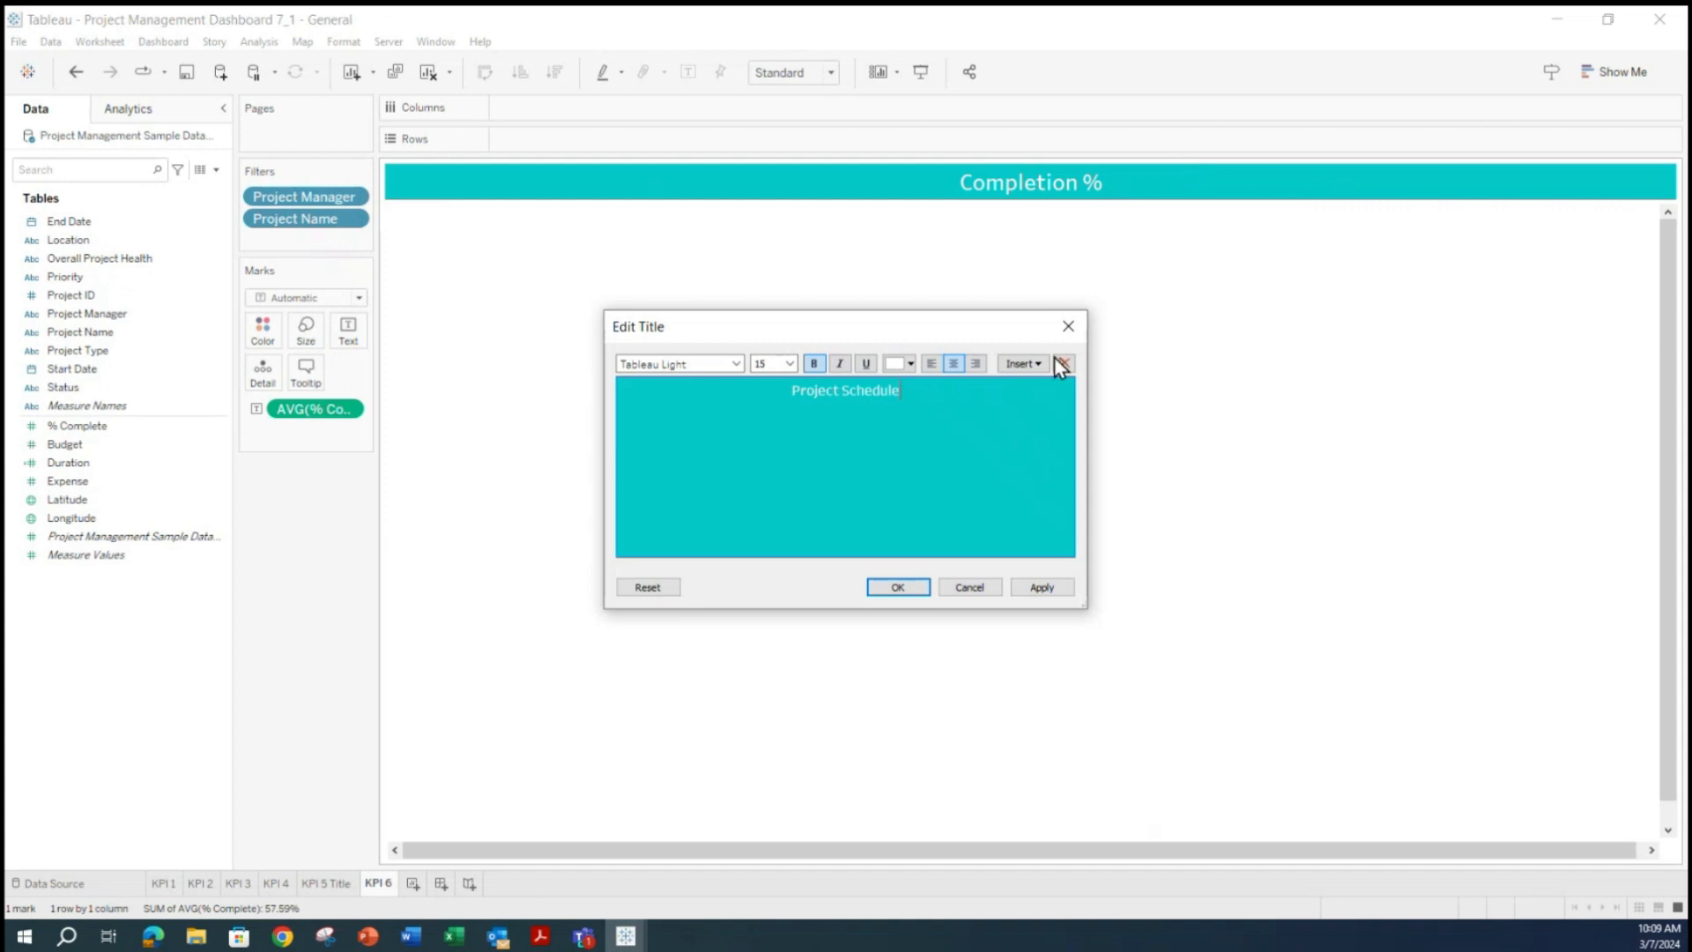
{"action": "left_click", "coordinate": [1035, 588]}
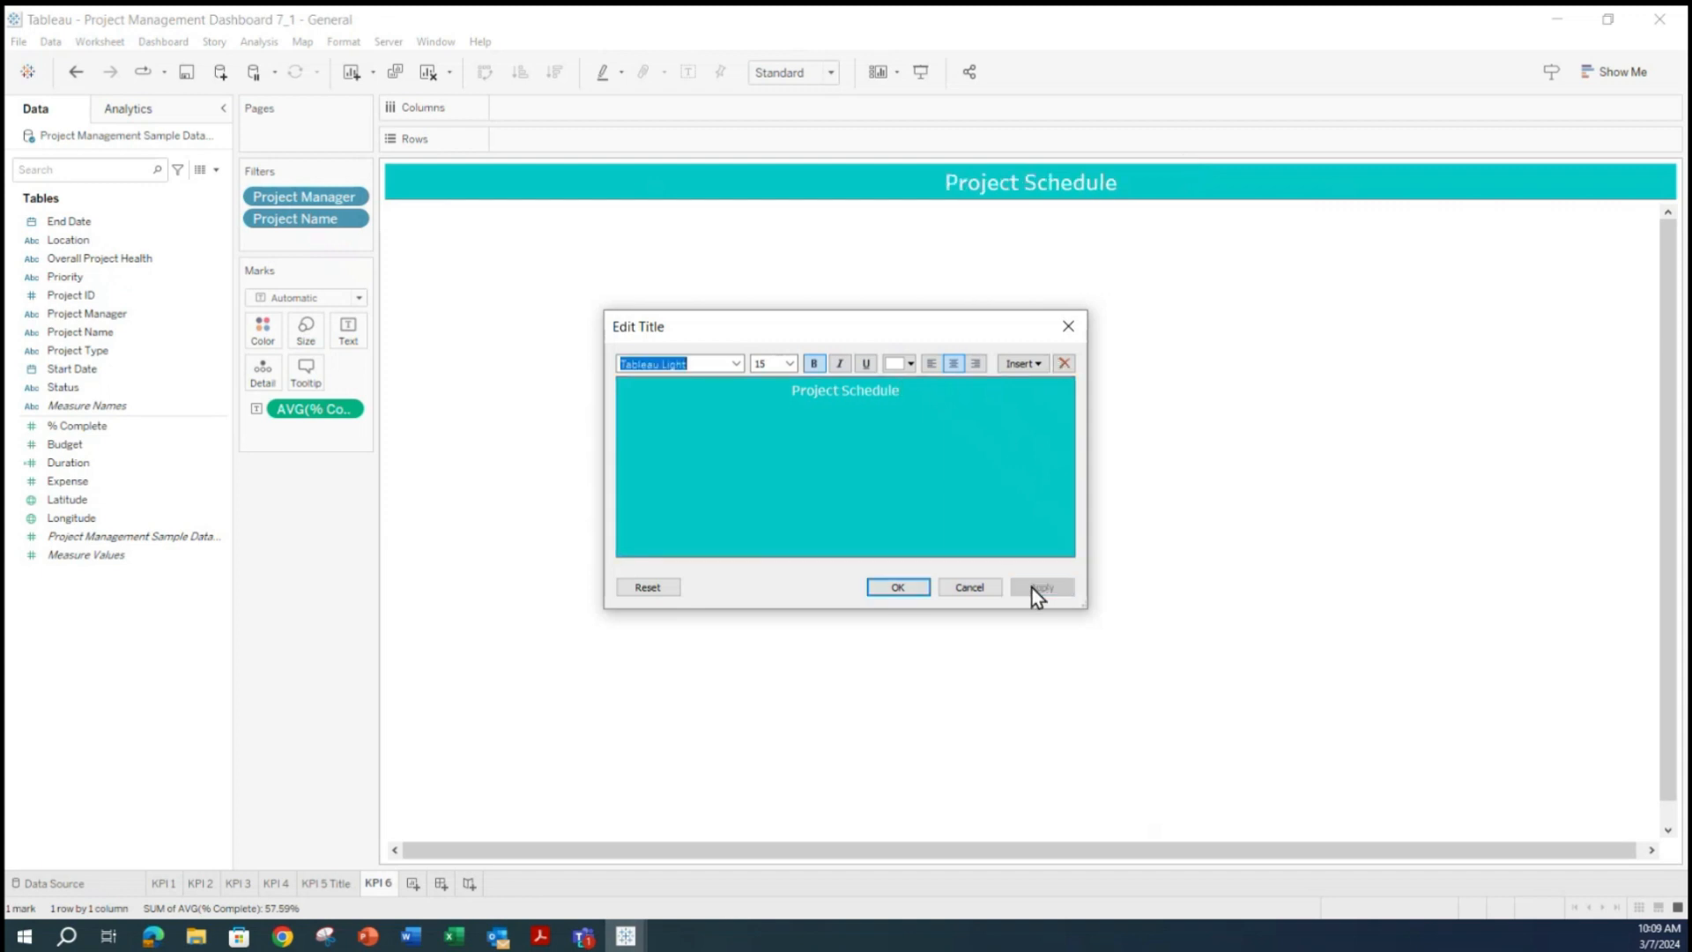
{"action": "left_click", "coordinate": [898, 587]}
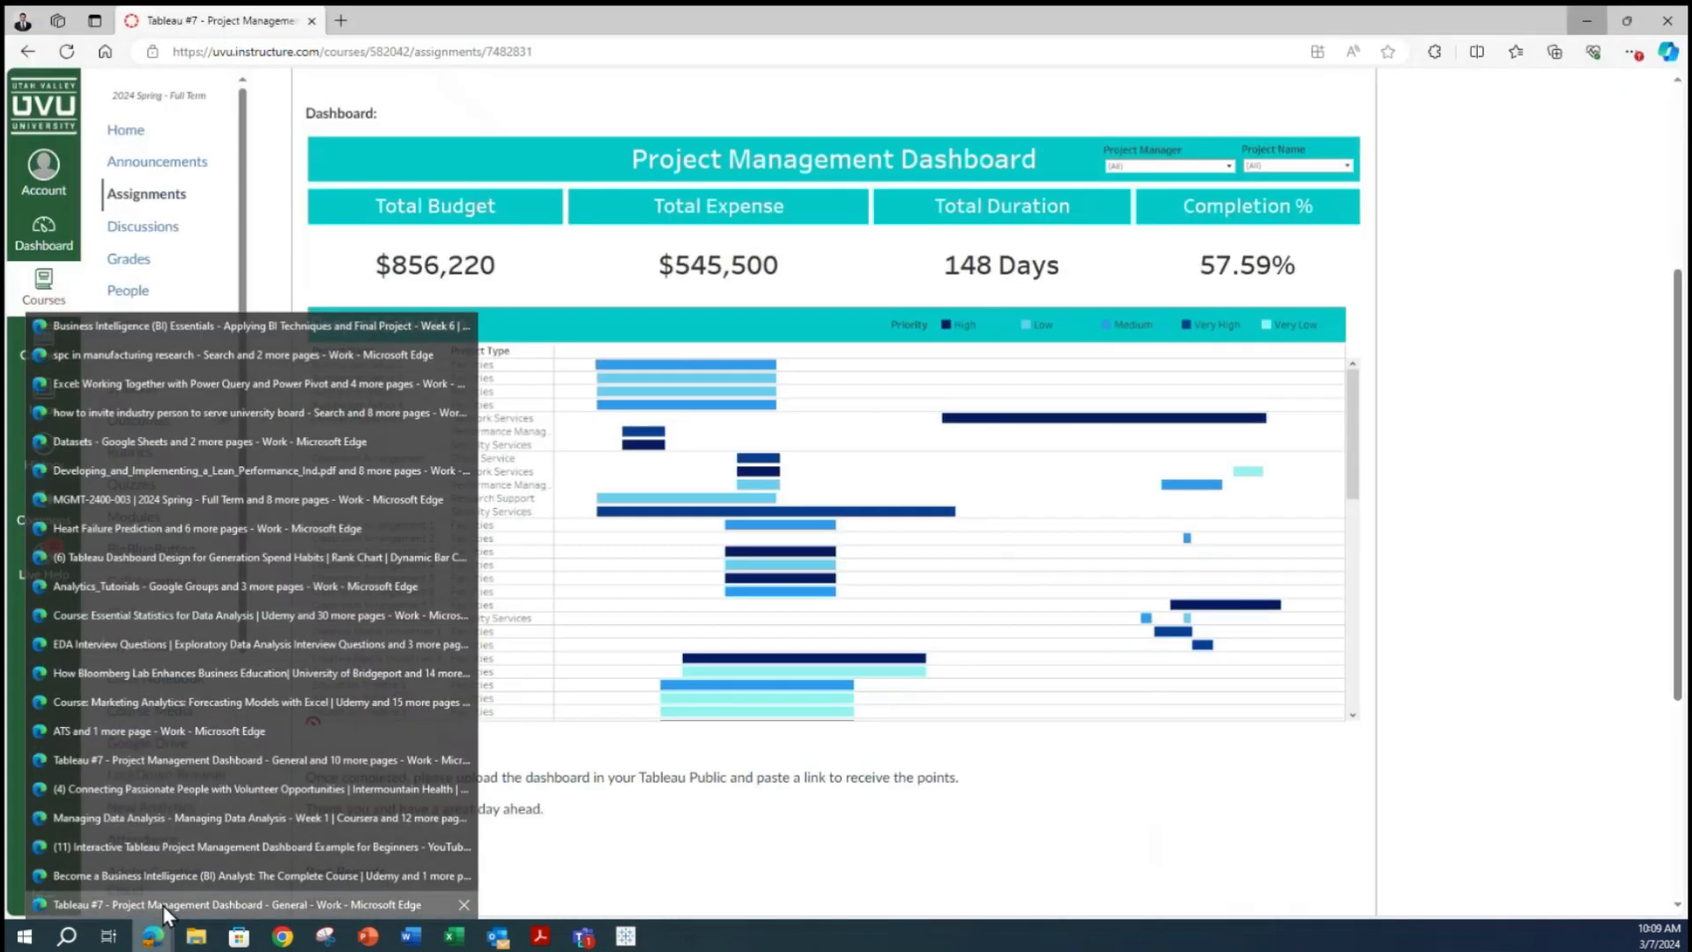
Check the Project Schedule example in Microsoft Edge and remove the average % Complete measure from the KPI 6 marks in Tableau.
{"action": "left_click", "coordinate": [164, 908]}
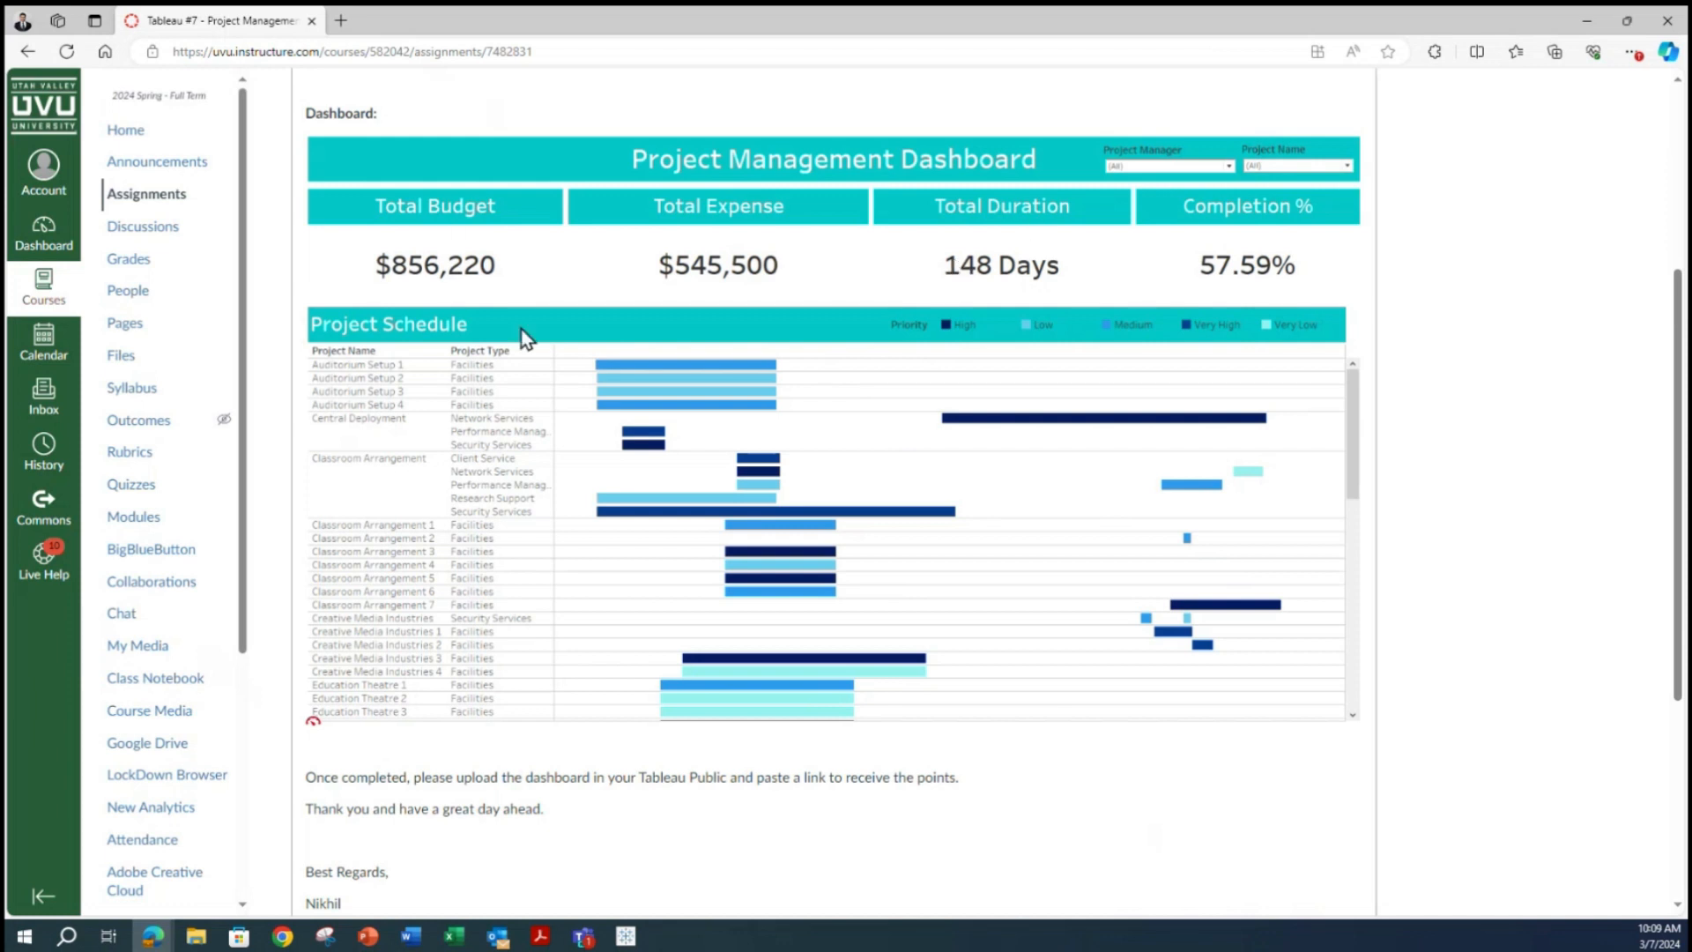
{"action": "left_click", "coordinate": [1587, 23]}
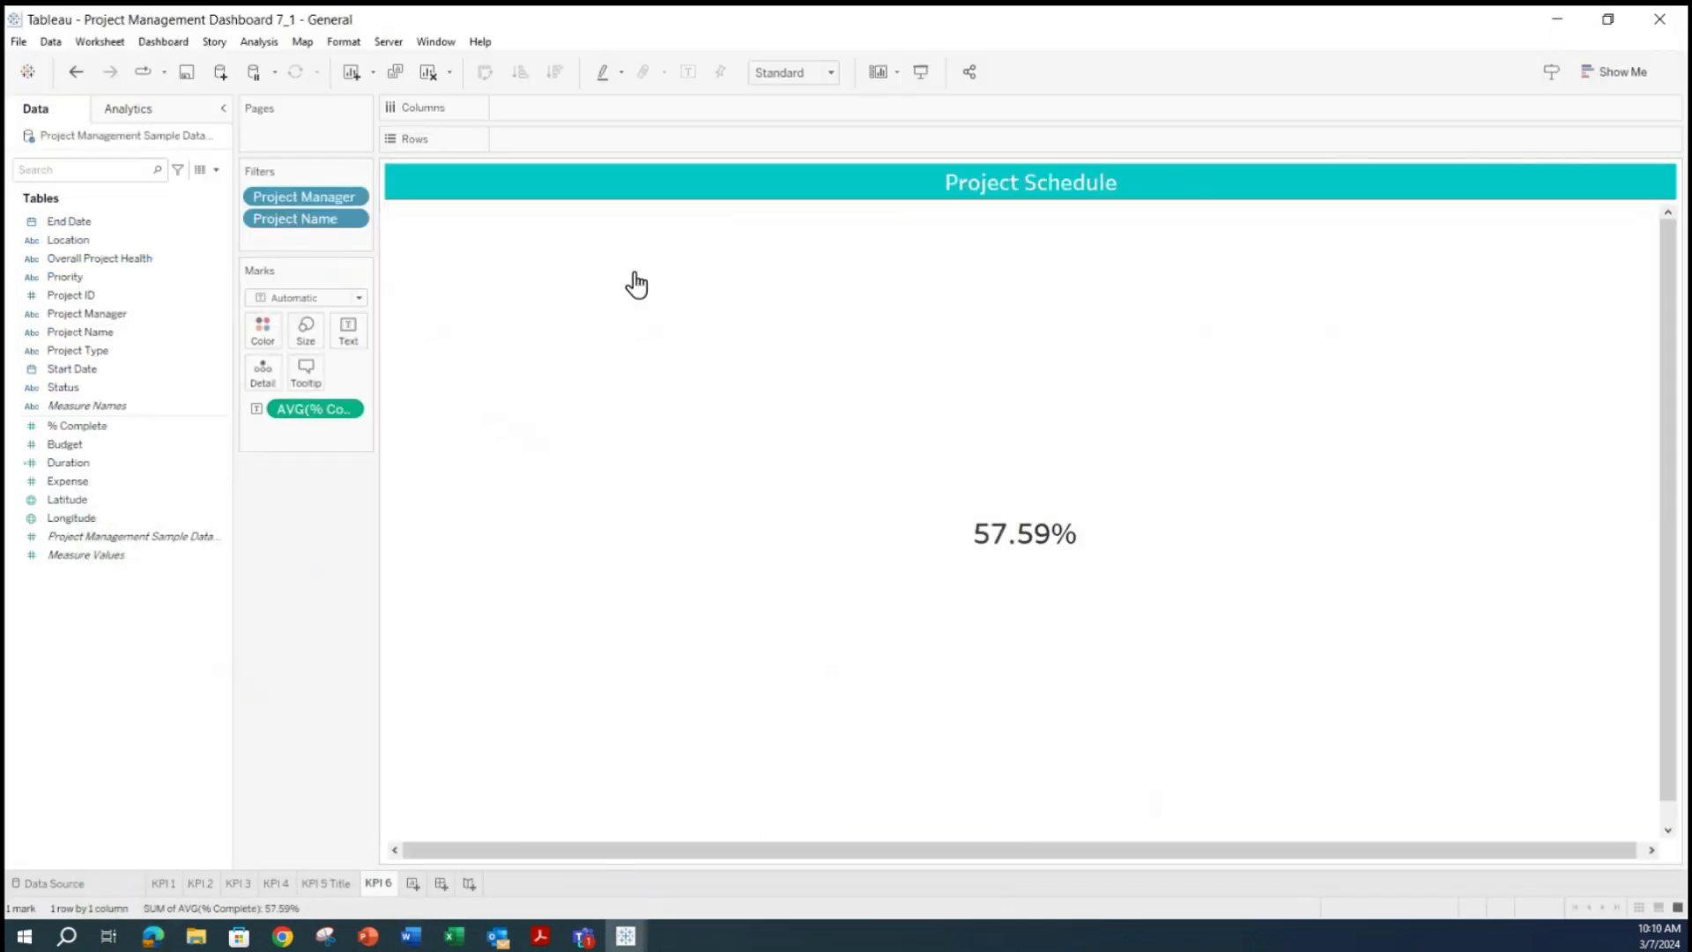
{"action": "left_click_drag", "start_coordinate": [323, 411], "coordinate": [345, 650]}
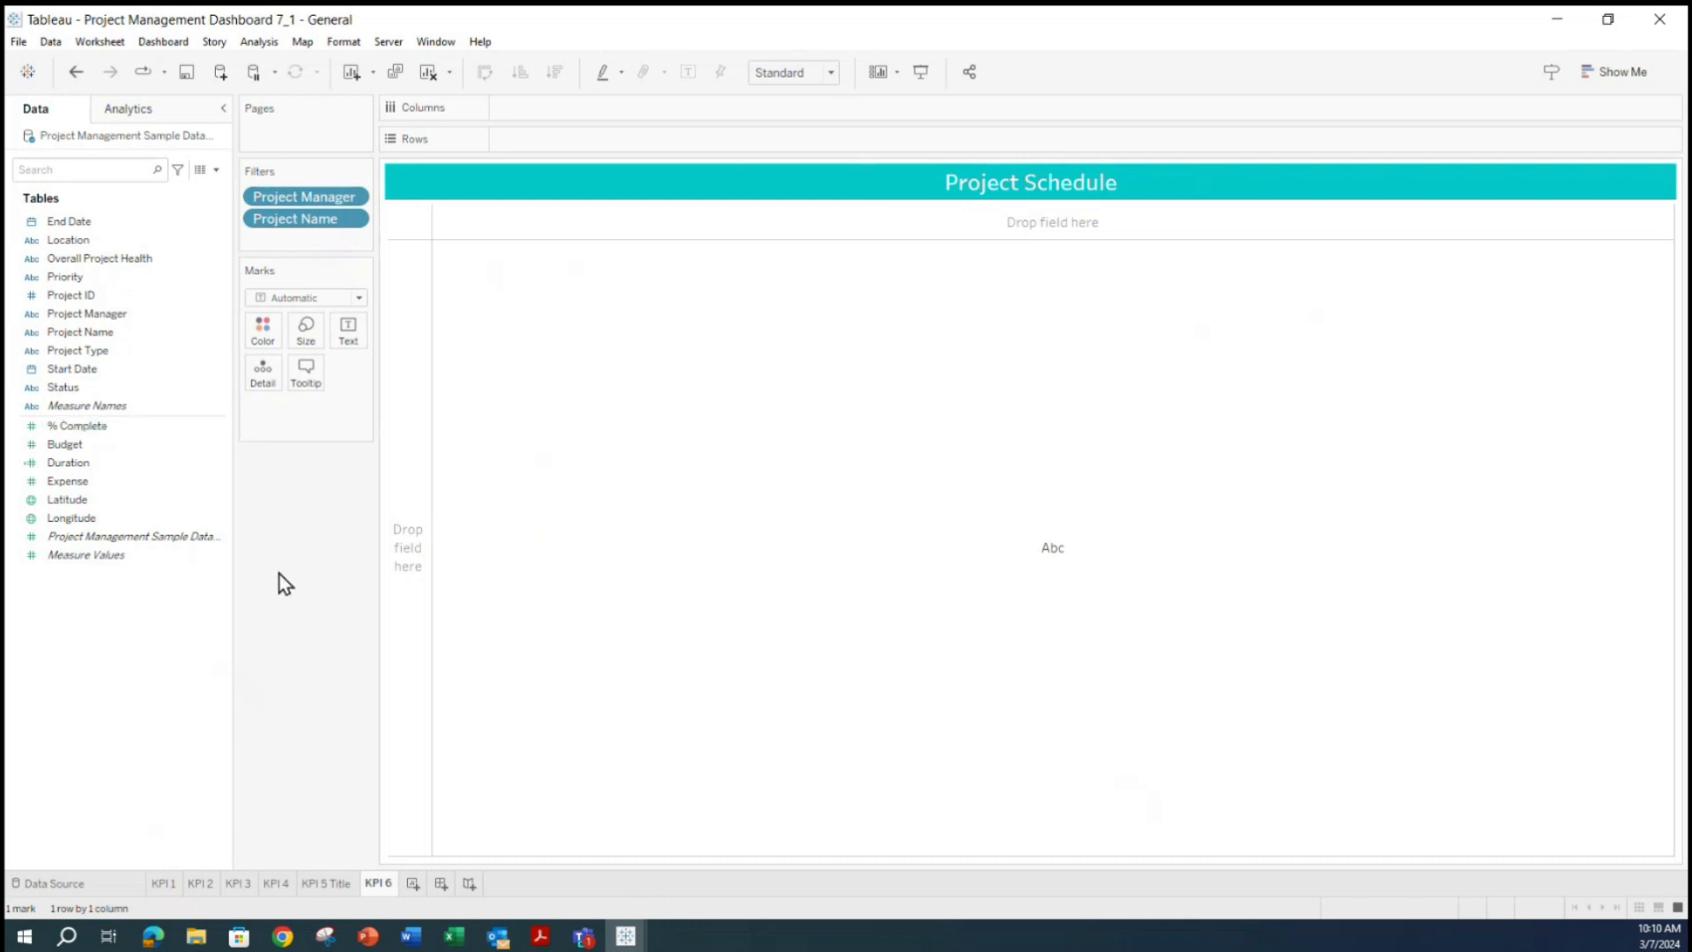
Add Project Name and Project Type to the rows and Start Date by year to the columns.
{"action": "left_click_drag", "start_coordinate": [79, 313], "coordinate": [541, 147]}
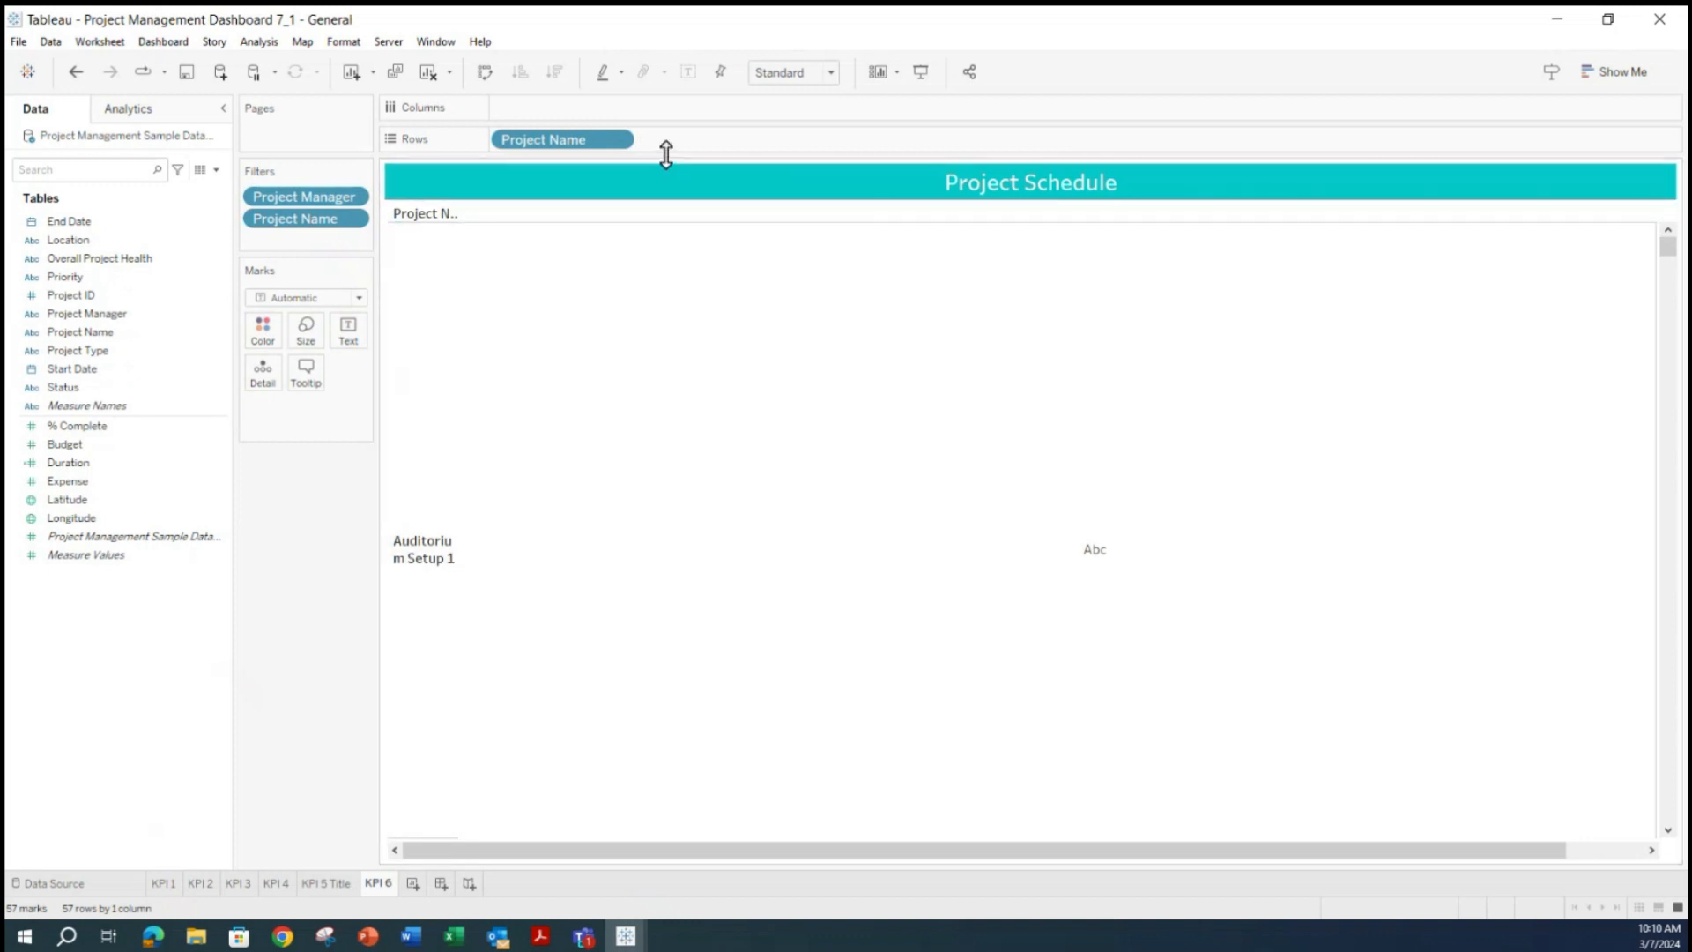
{"action": "left_click_drag", "start_coordinate": [62, 354], "coordinate": [684, 146]}
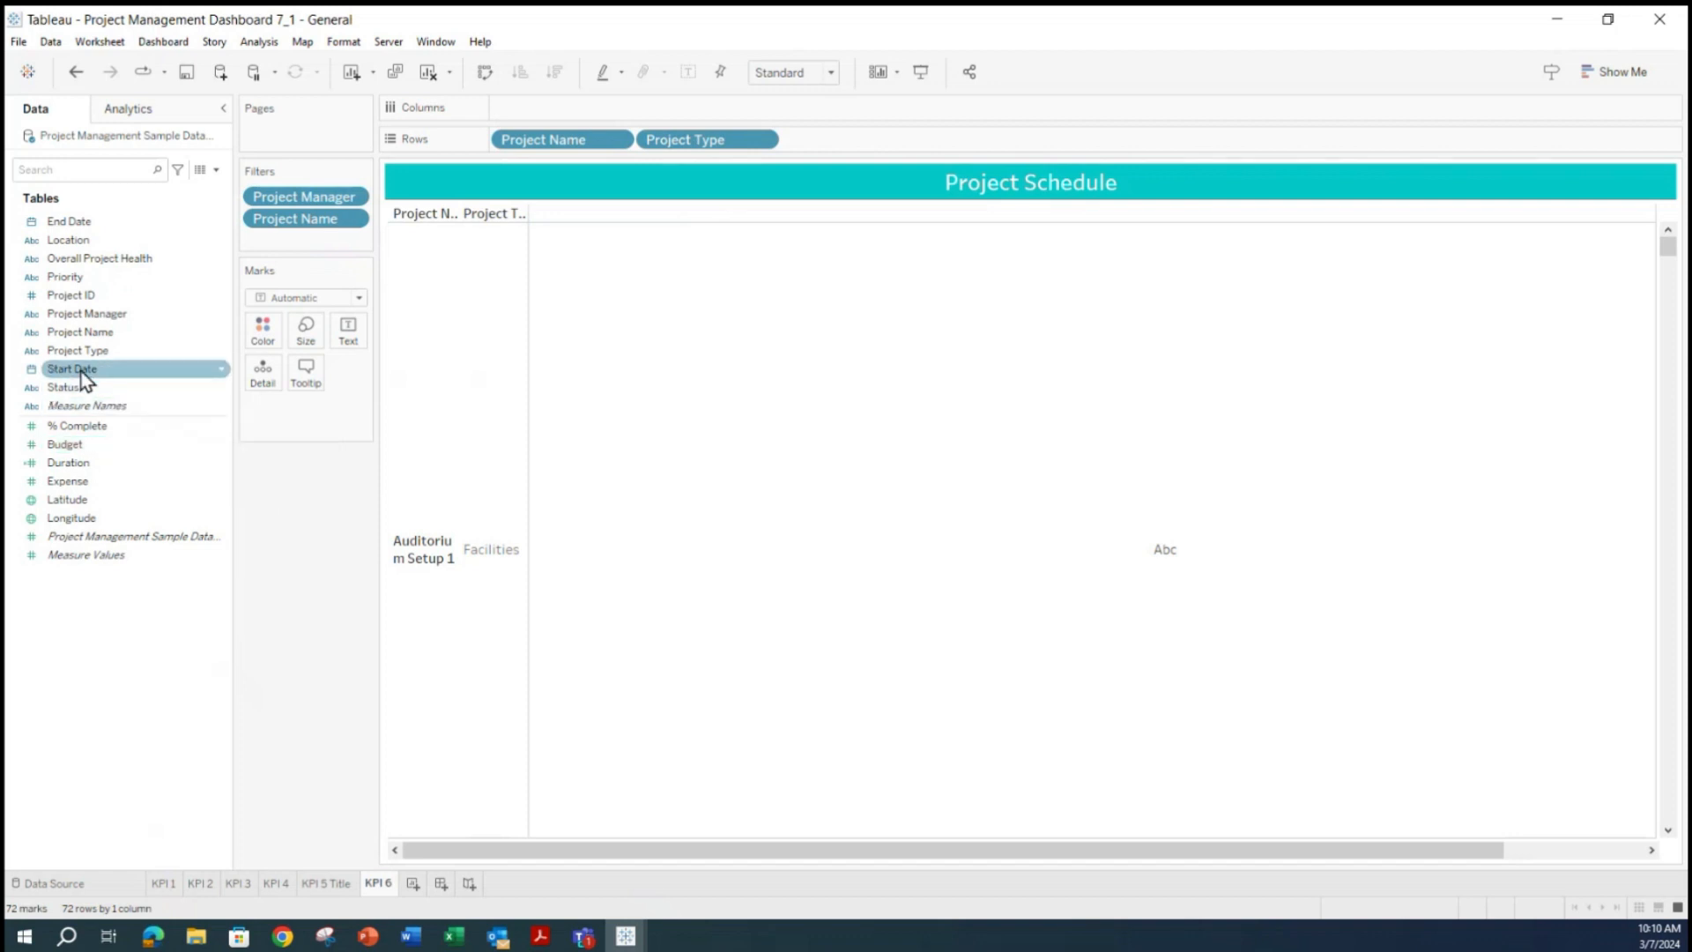
{"action": "left_click_drag", "start_coordinate": [81, 371], "coordinate": [548, 109]}
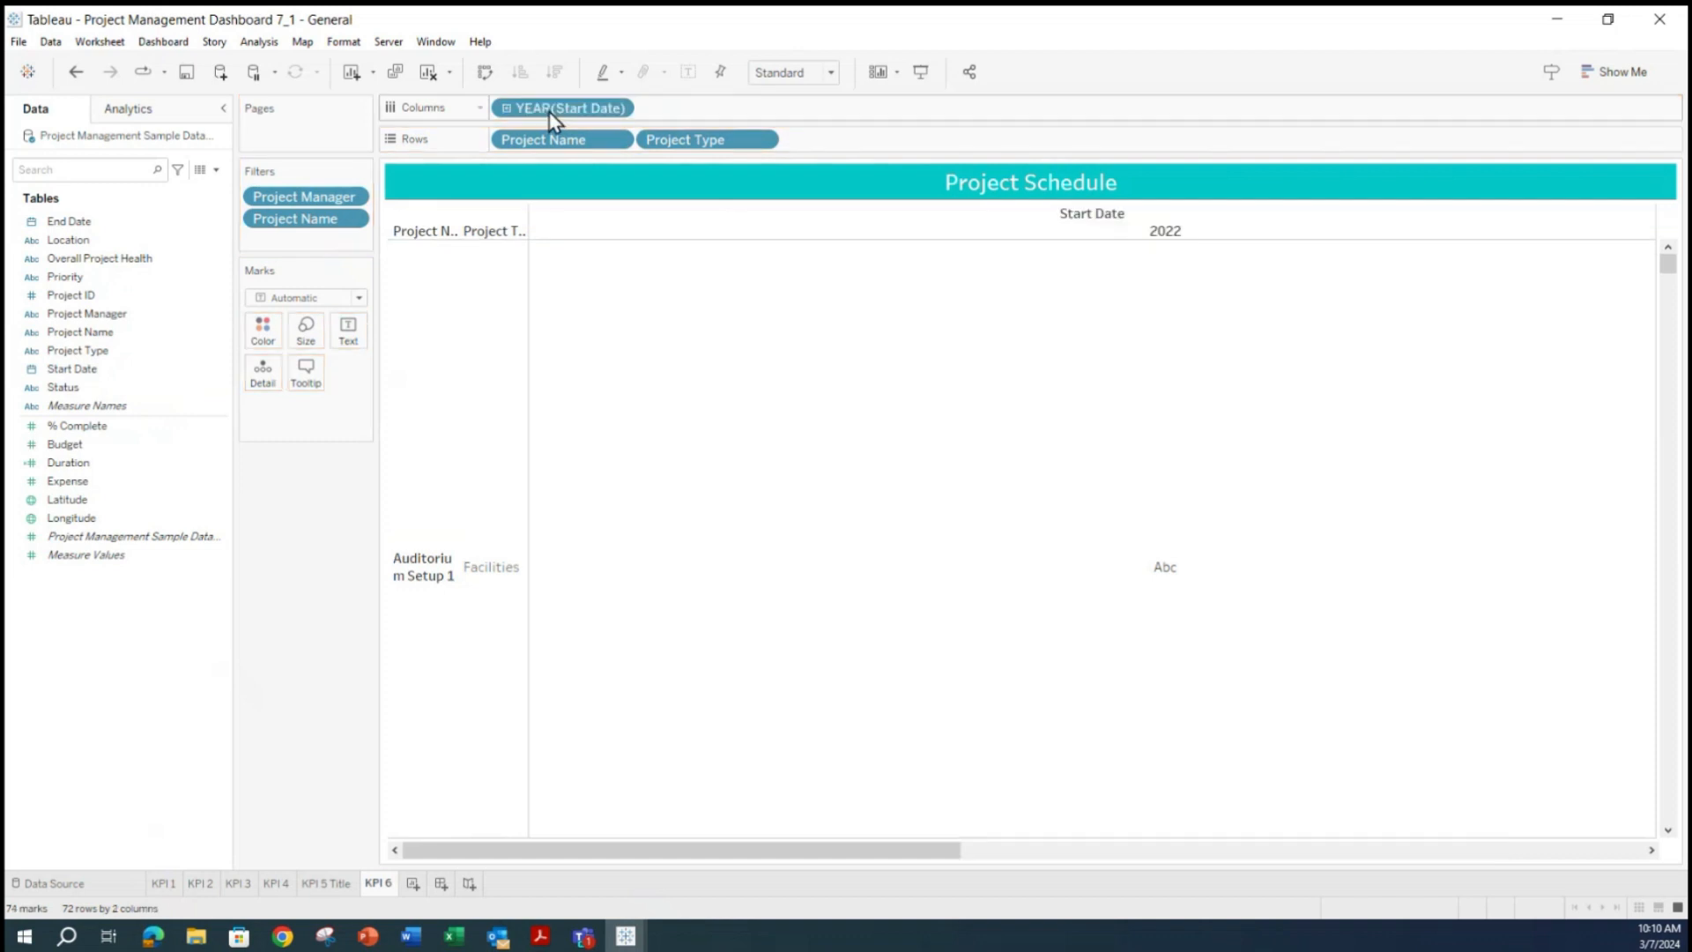
Examine the KPI 6 schedule table's row layout and compare it with the KPI 4, KPI 1 and KPI 2 sheets.
{"action": "left_click_drag", "start_coordinate": [914, 853], "coordinate": [800, 872]}
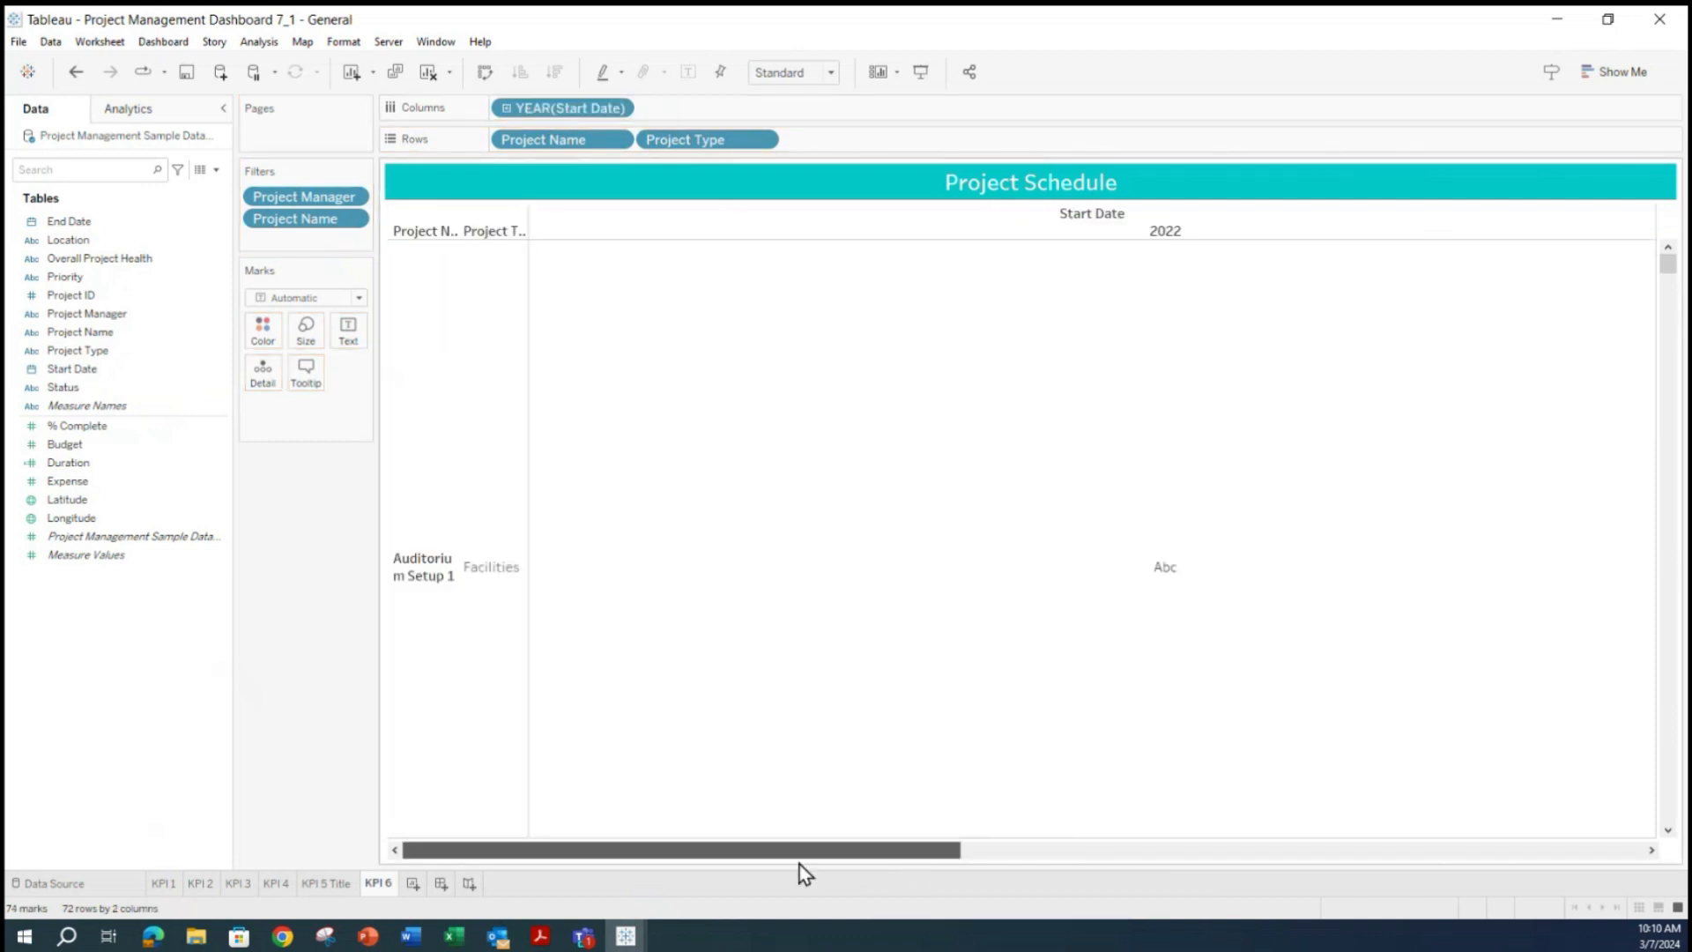
{"action": "left_click_drag", "start_coordinate": [689, 879], "coordinate": [801, 859]}
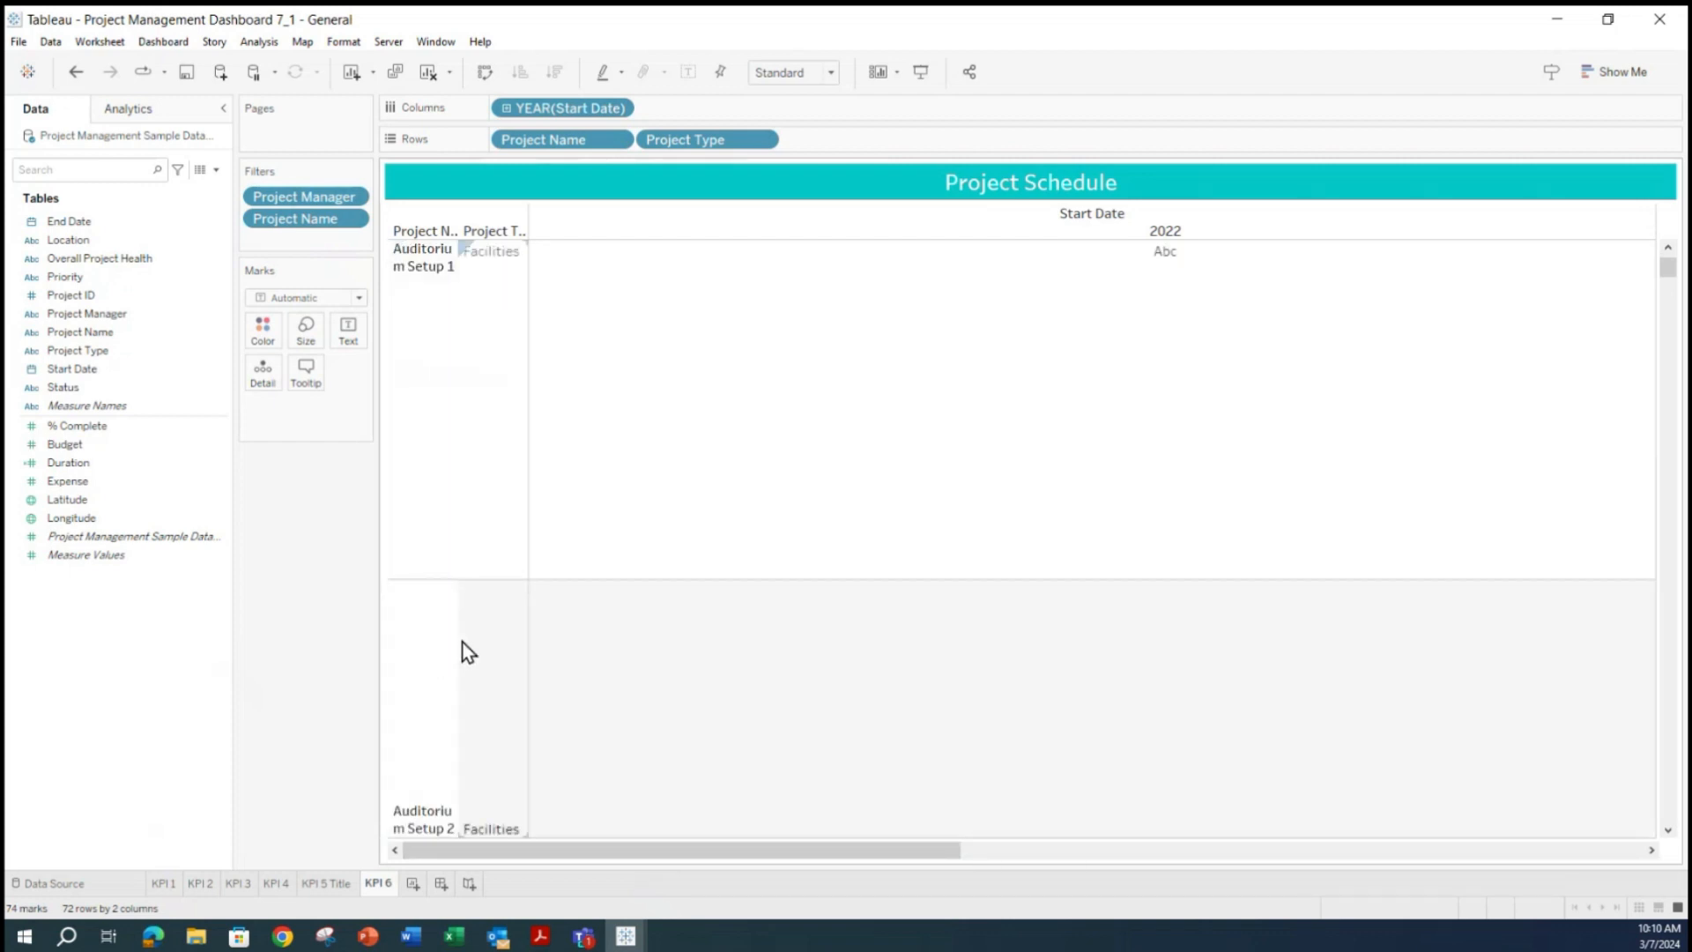
{"action": "right_click", "coordinate": [382, 885]}
{"action": "left_click", "coordinate": [333, 724]}
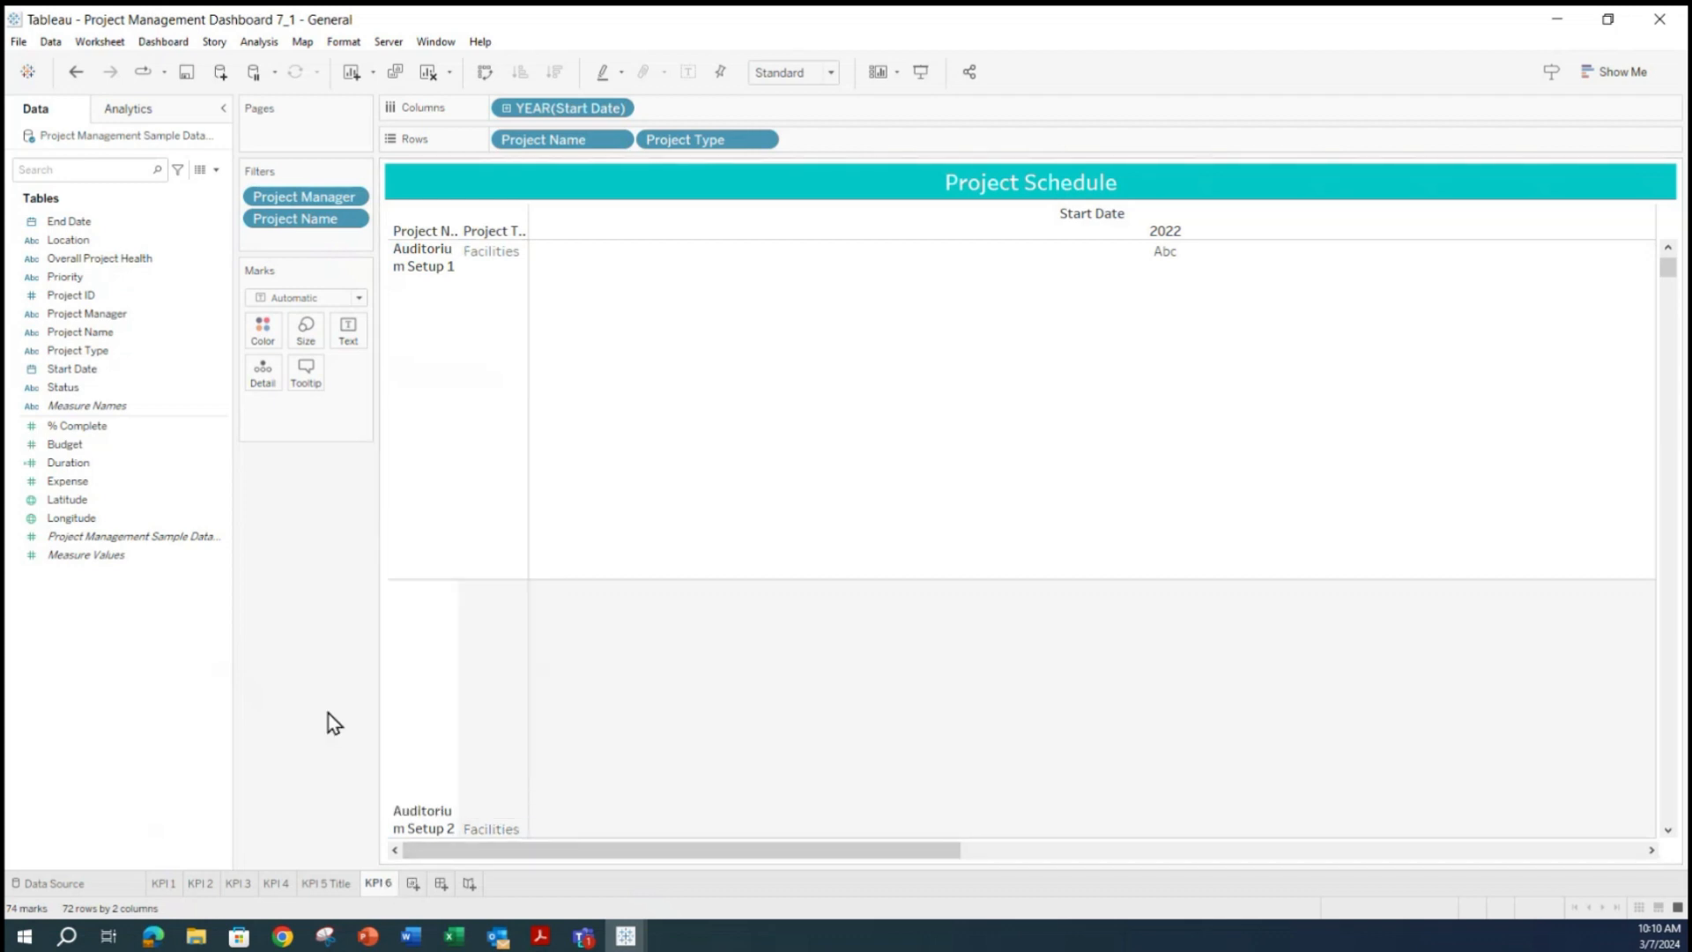
{"action": "left_click", "coordinate": [277, 885]}
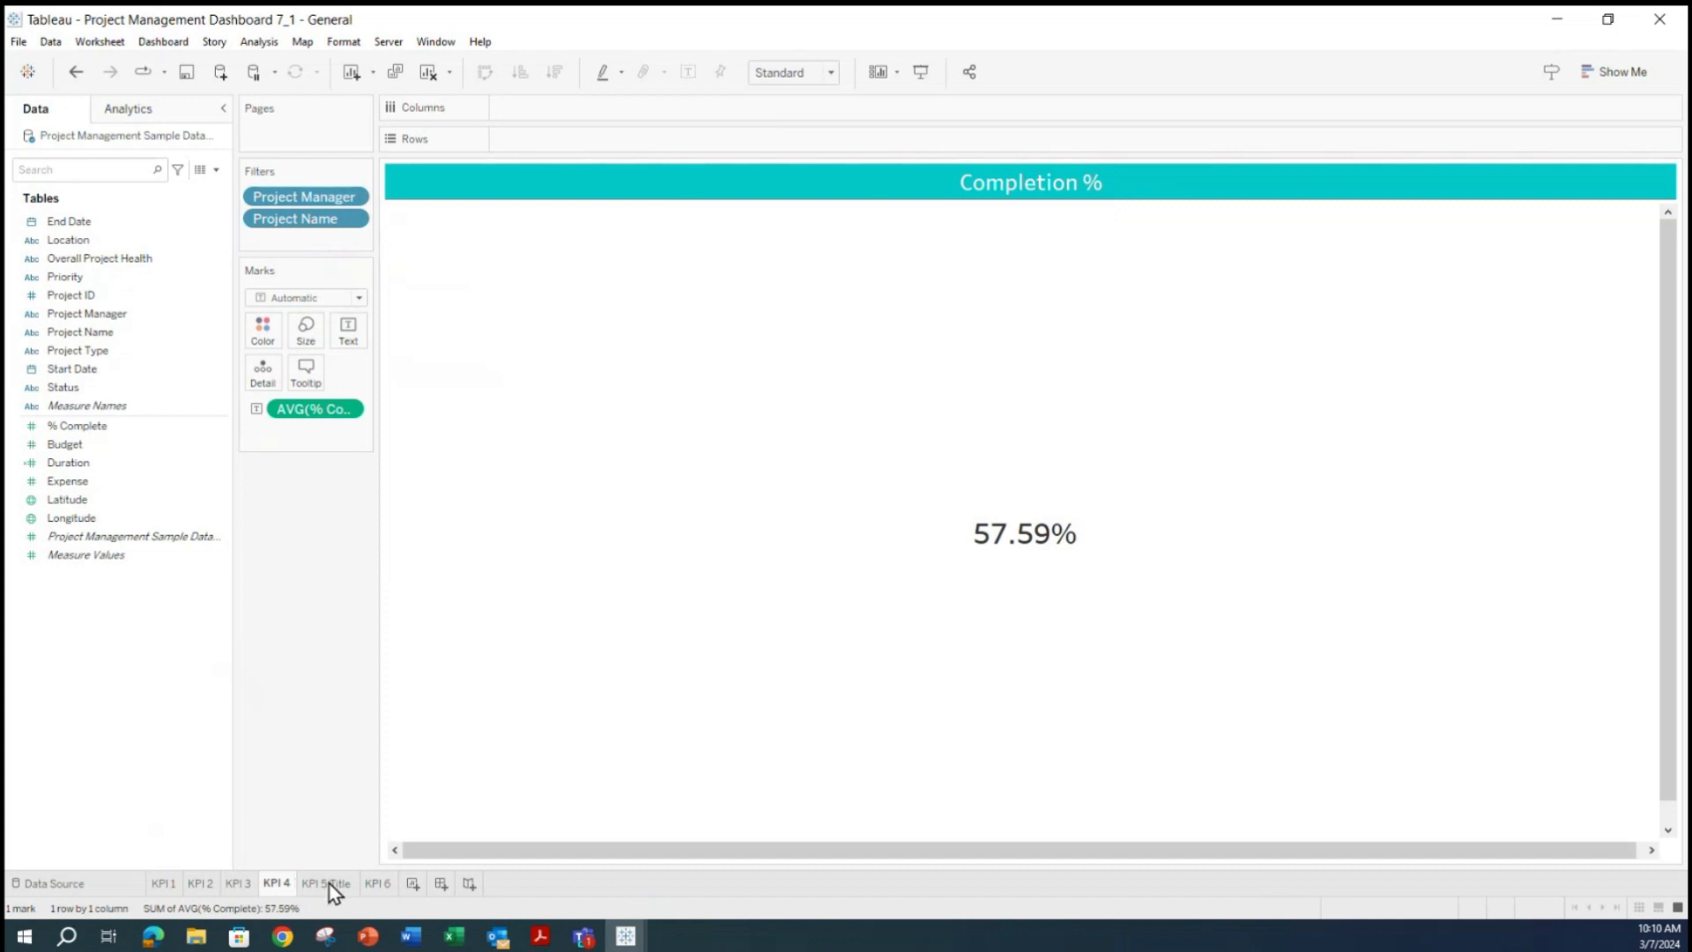
{"action": "mouse_move", "coordinate": [1001, 483]}
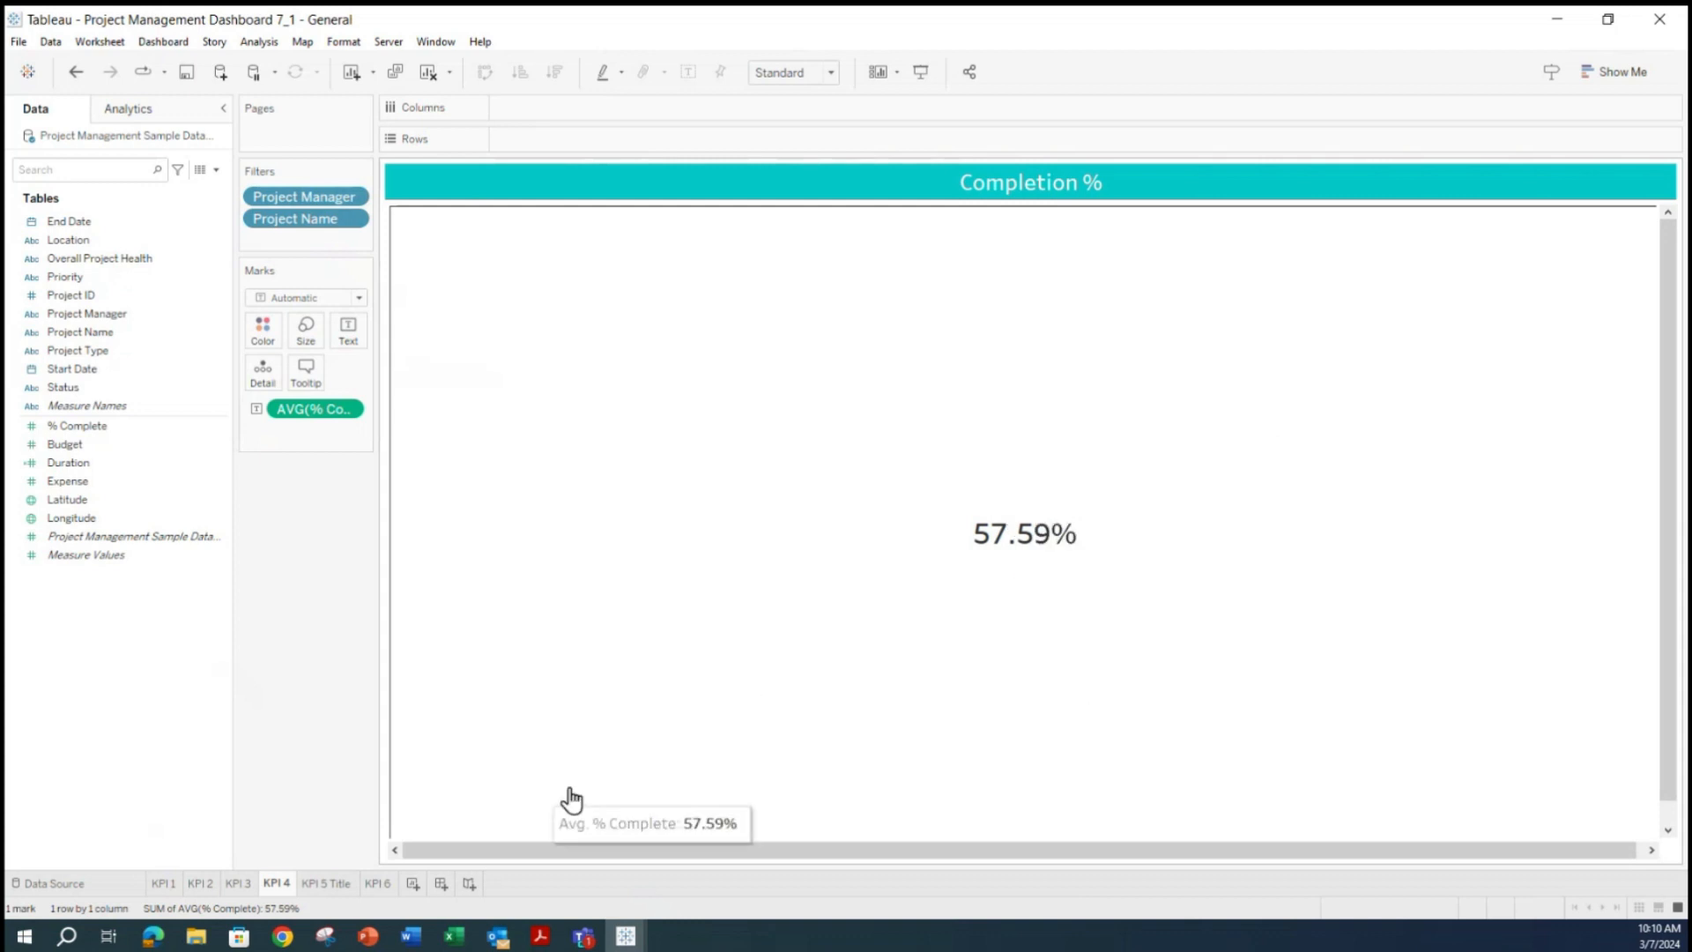
{"action": "left_click", "coordinate": [163, 884]}
{"action": "left_click", "coordinate": [199, 885]}
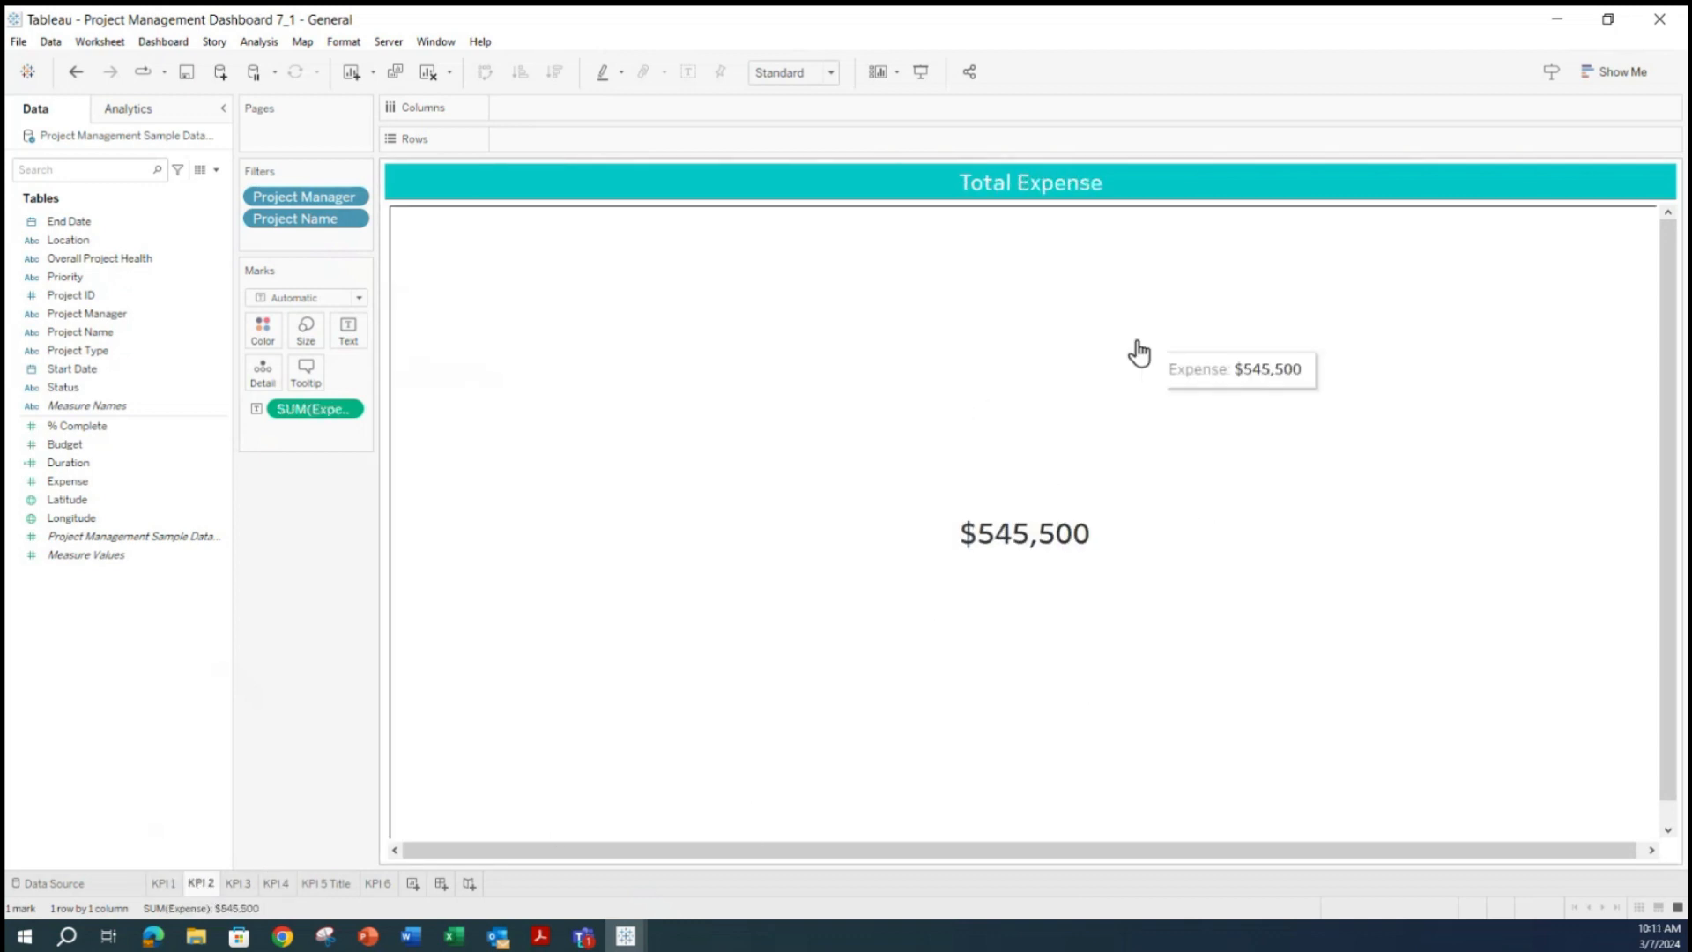
{"action": "left_click", "coordinate": [370, 888]}
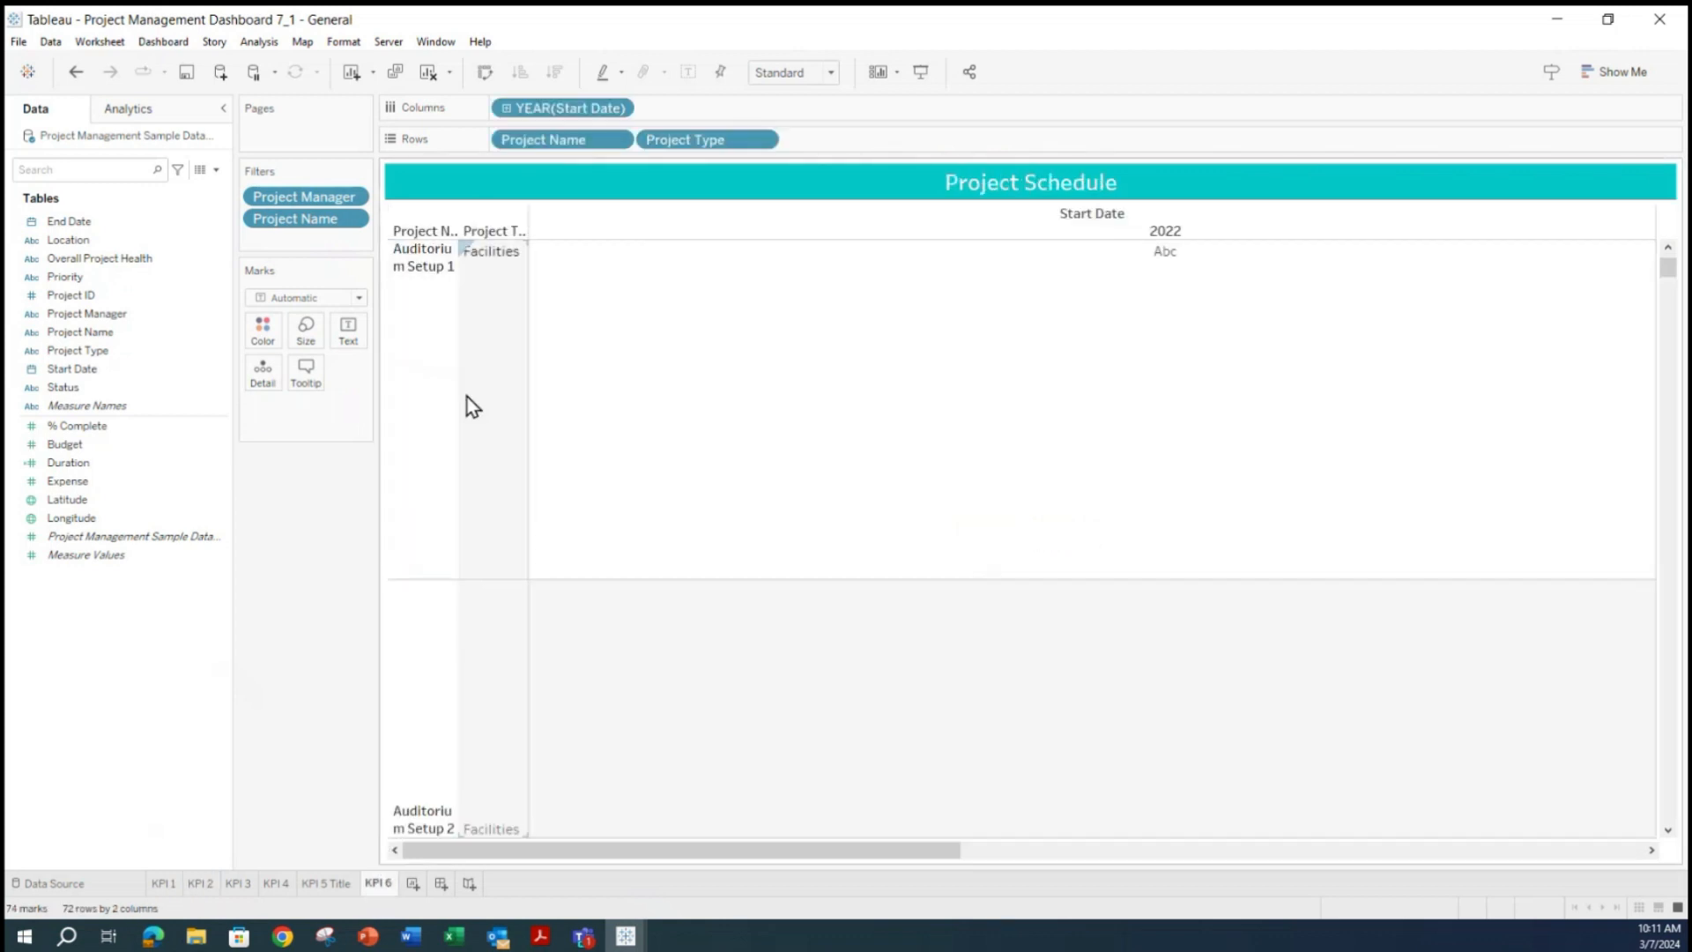
{"action": "scroll", "coordinate": [467, 396], "scroll_direction": "down", "scroll_amount": 3}
{"action": "left_click_drag", "start_coordinate": [1670, 274], "coordinate": [1683, 170]}
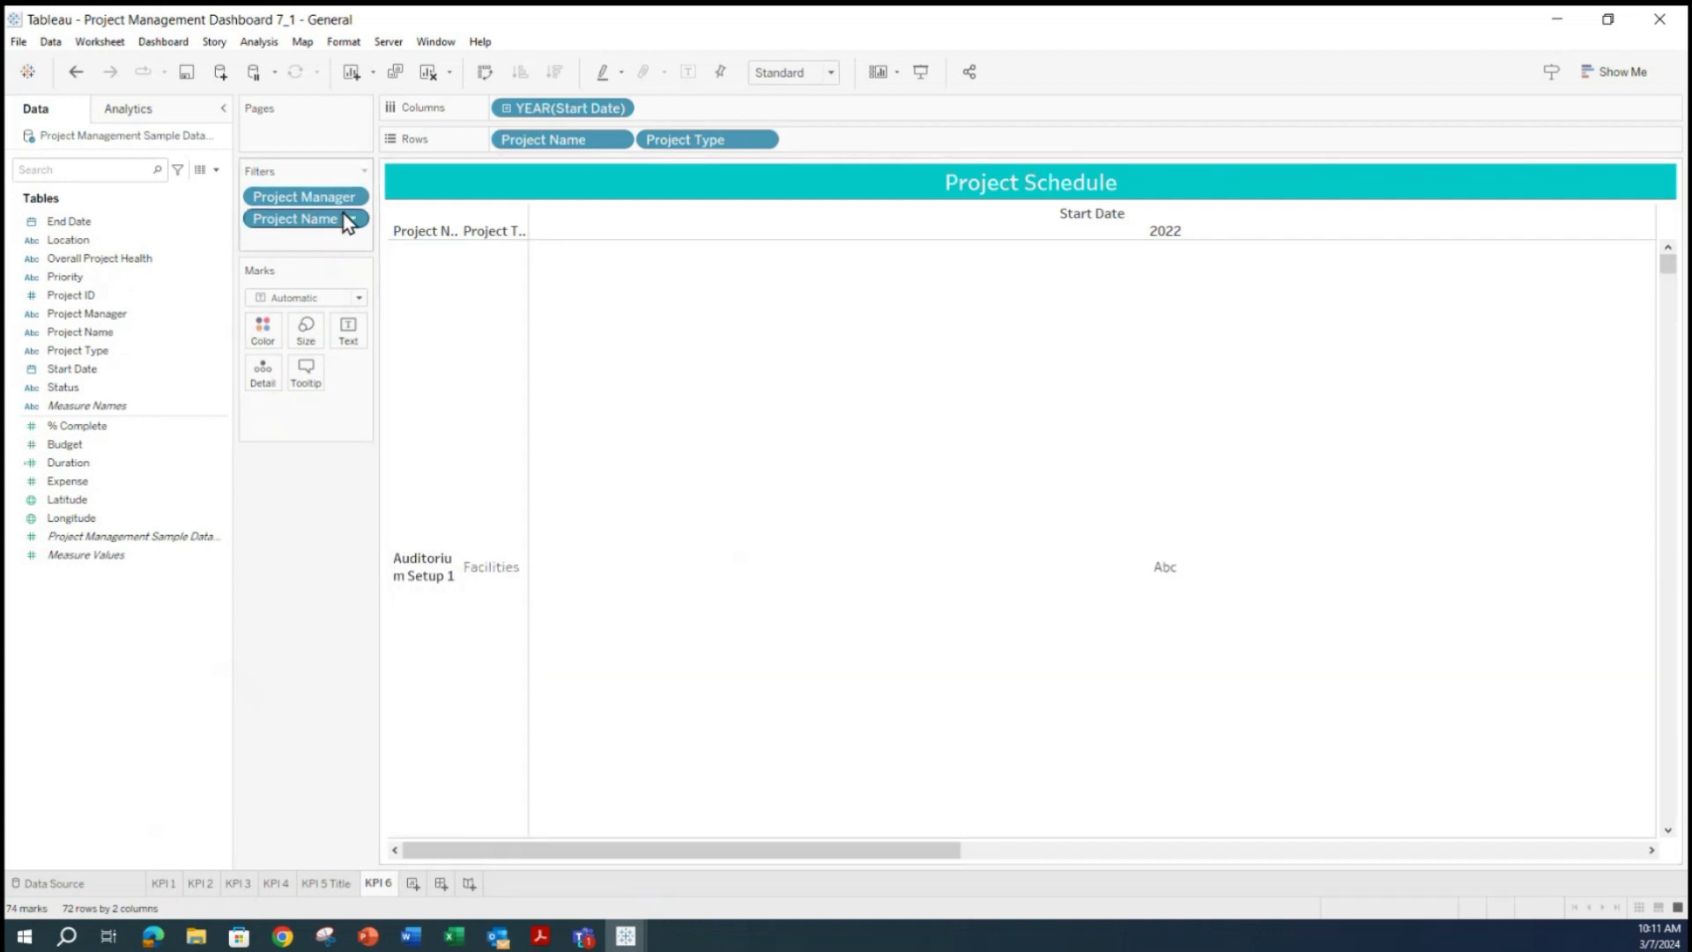
{"action": "left_click", "coordinate": [618, 139]}
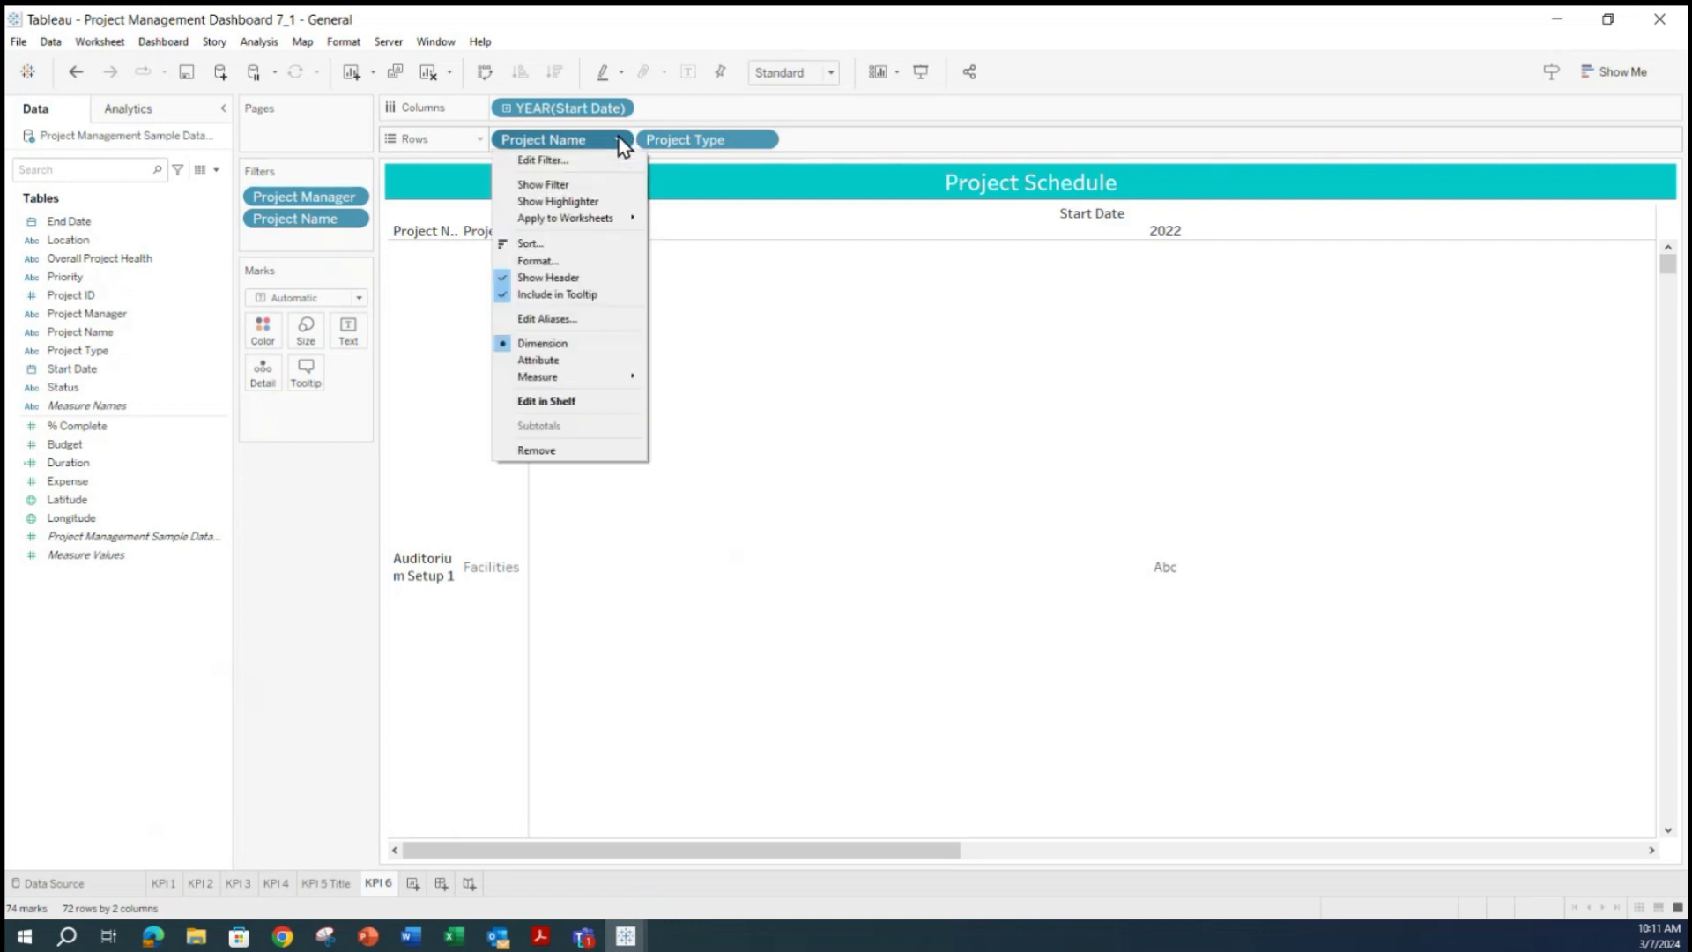
{"action": "left_click", "coordinate": [554, 261]}
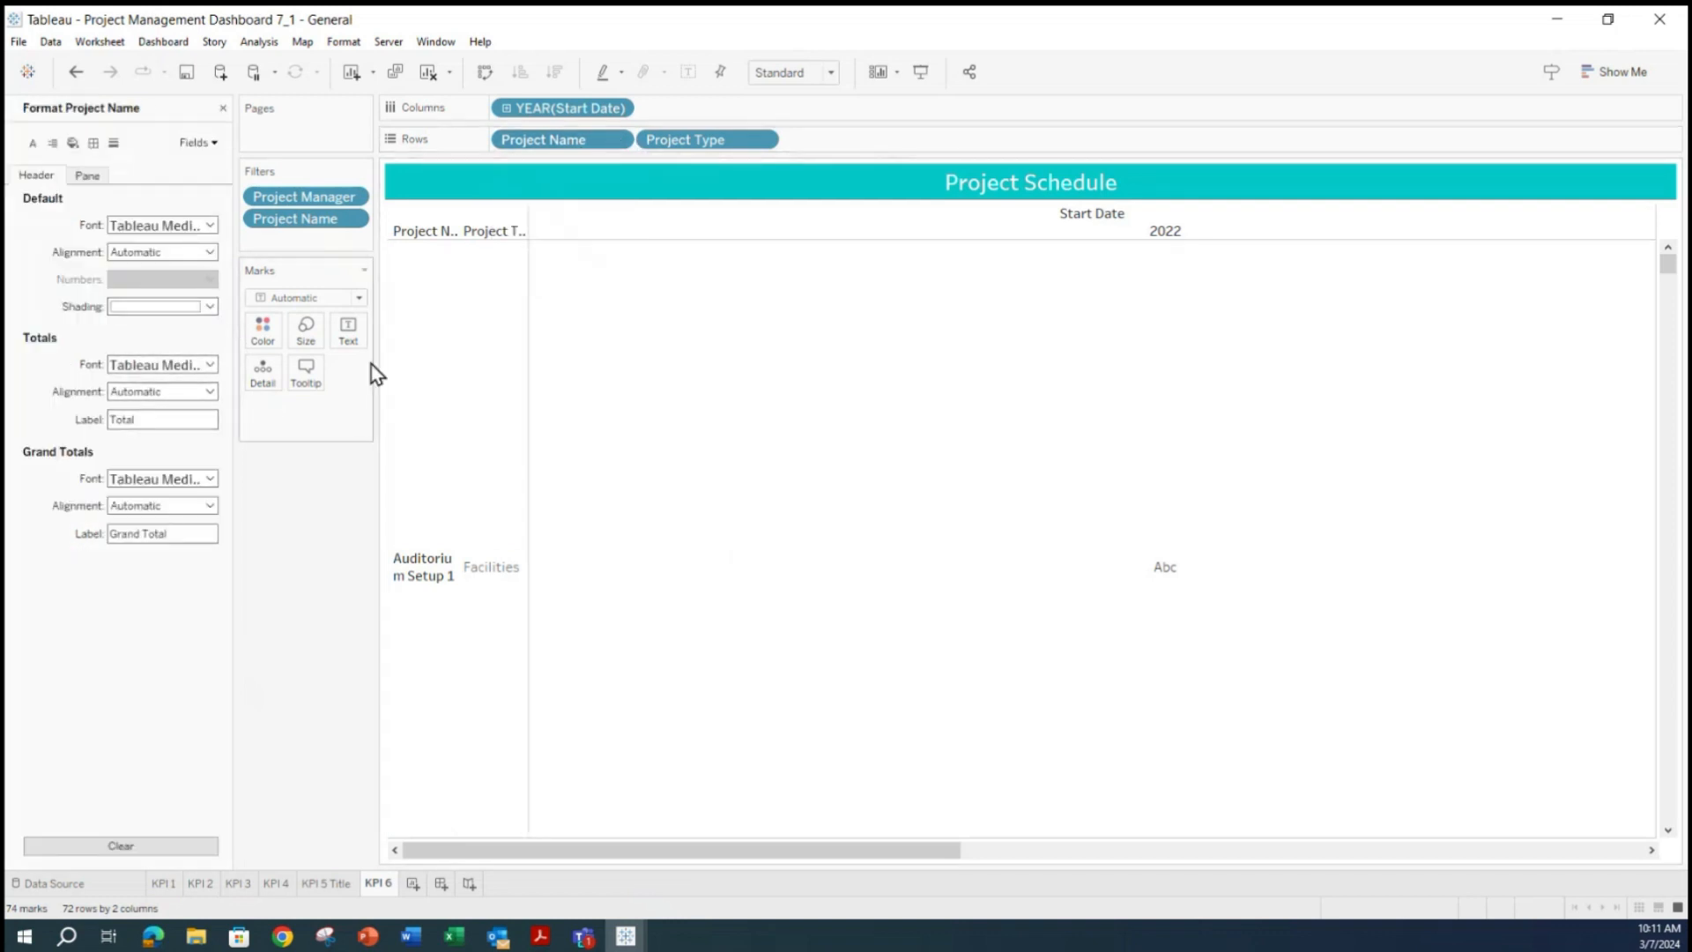
{"action": "left_click", "coordinate": [223, 108]}
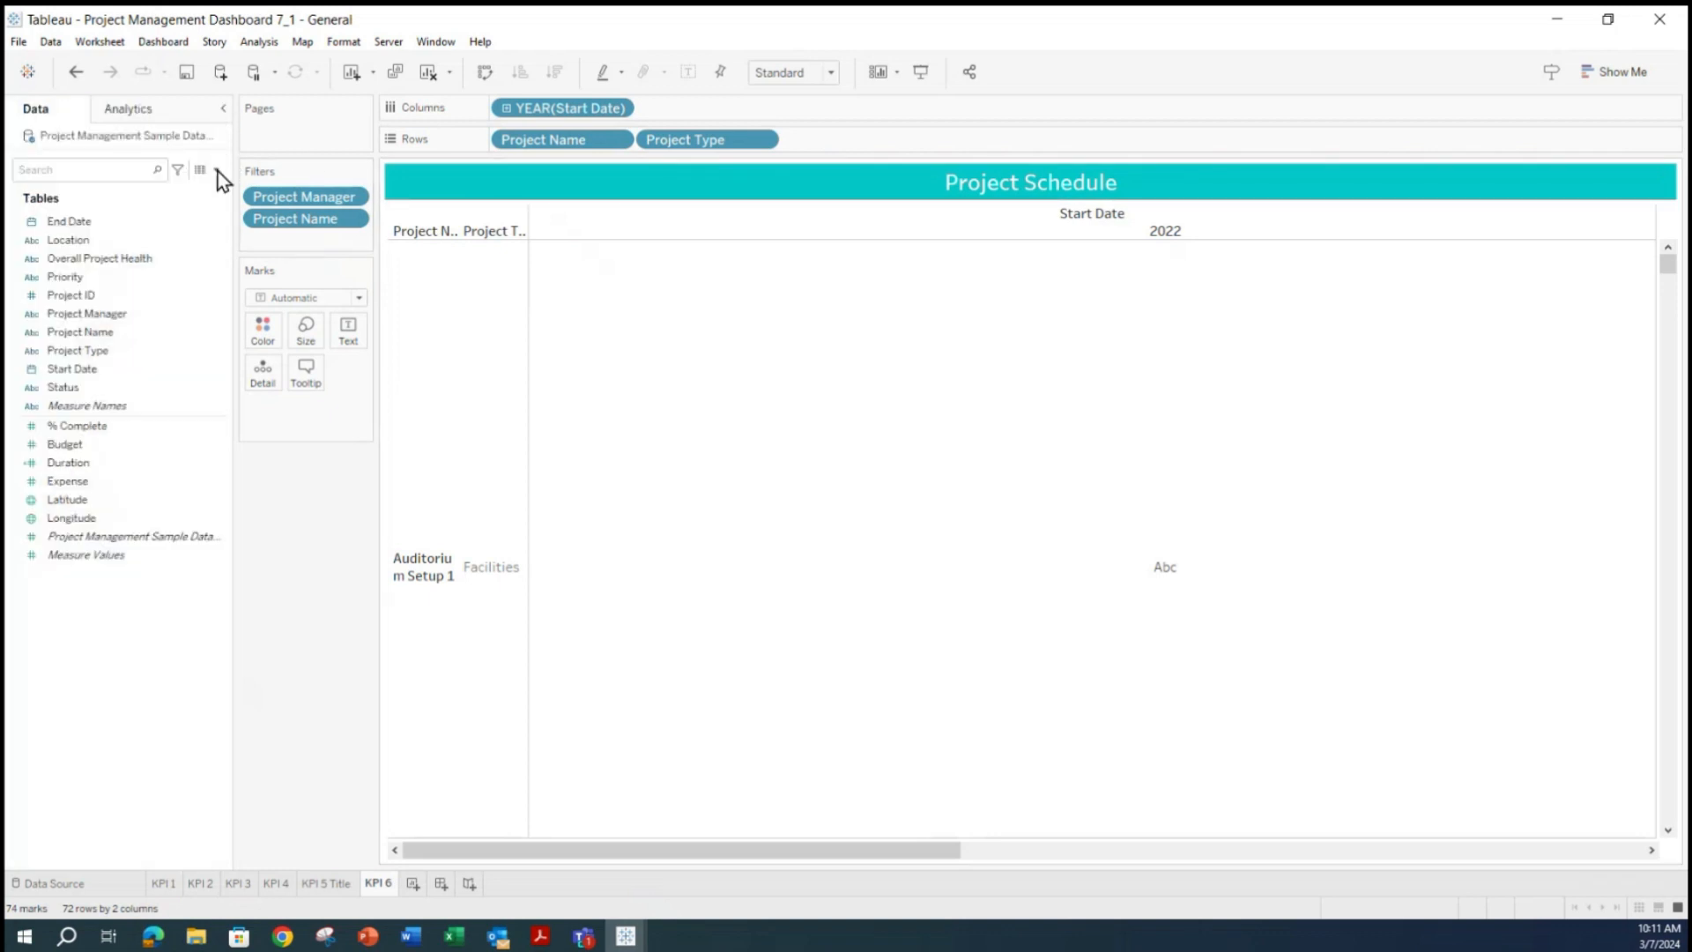
Delete the duplicated KPI 6 sheet and replace it with a new blank worksheet named "KPI 6".
{"action": "right_click", "coordinate": [377, 883]}
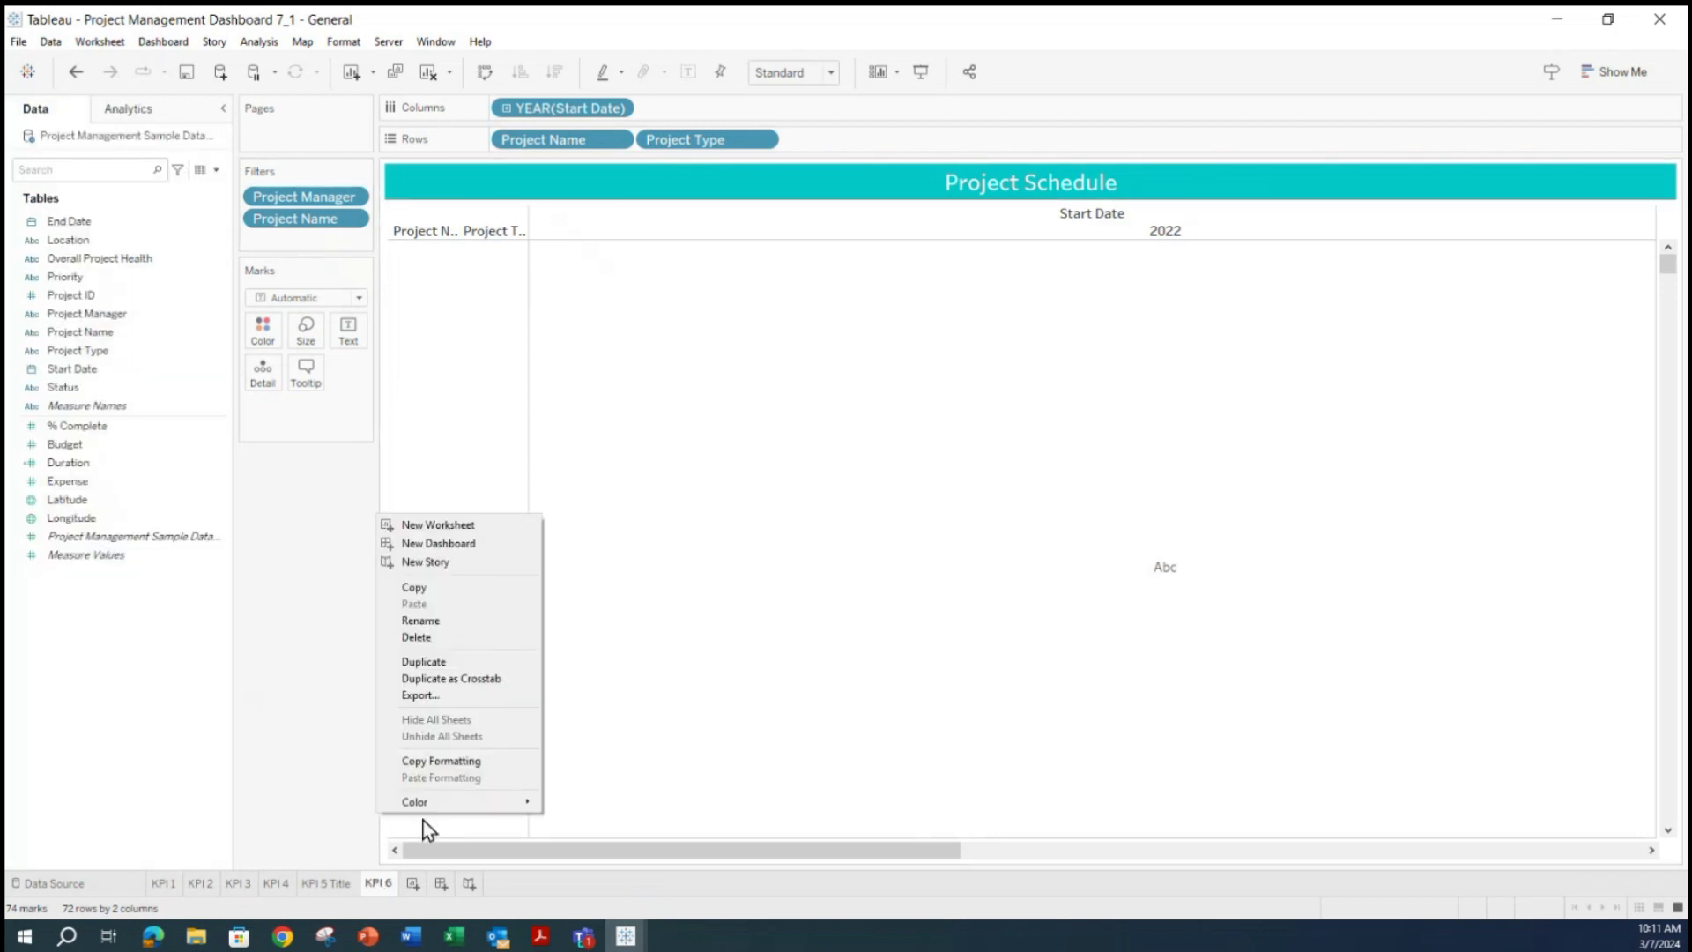
{"action": "left_click", "coordinate": [433, 639]}
{"action": "left_click", "coordinate": [374, 884]}
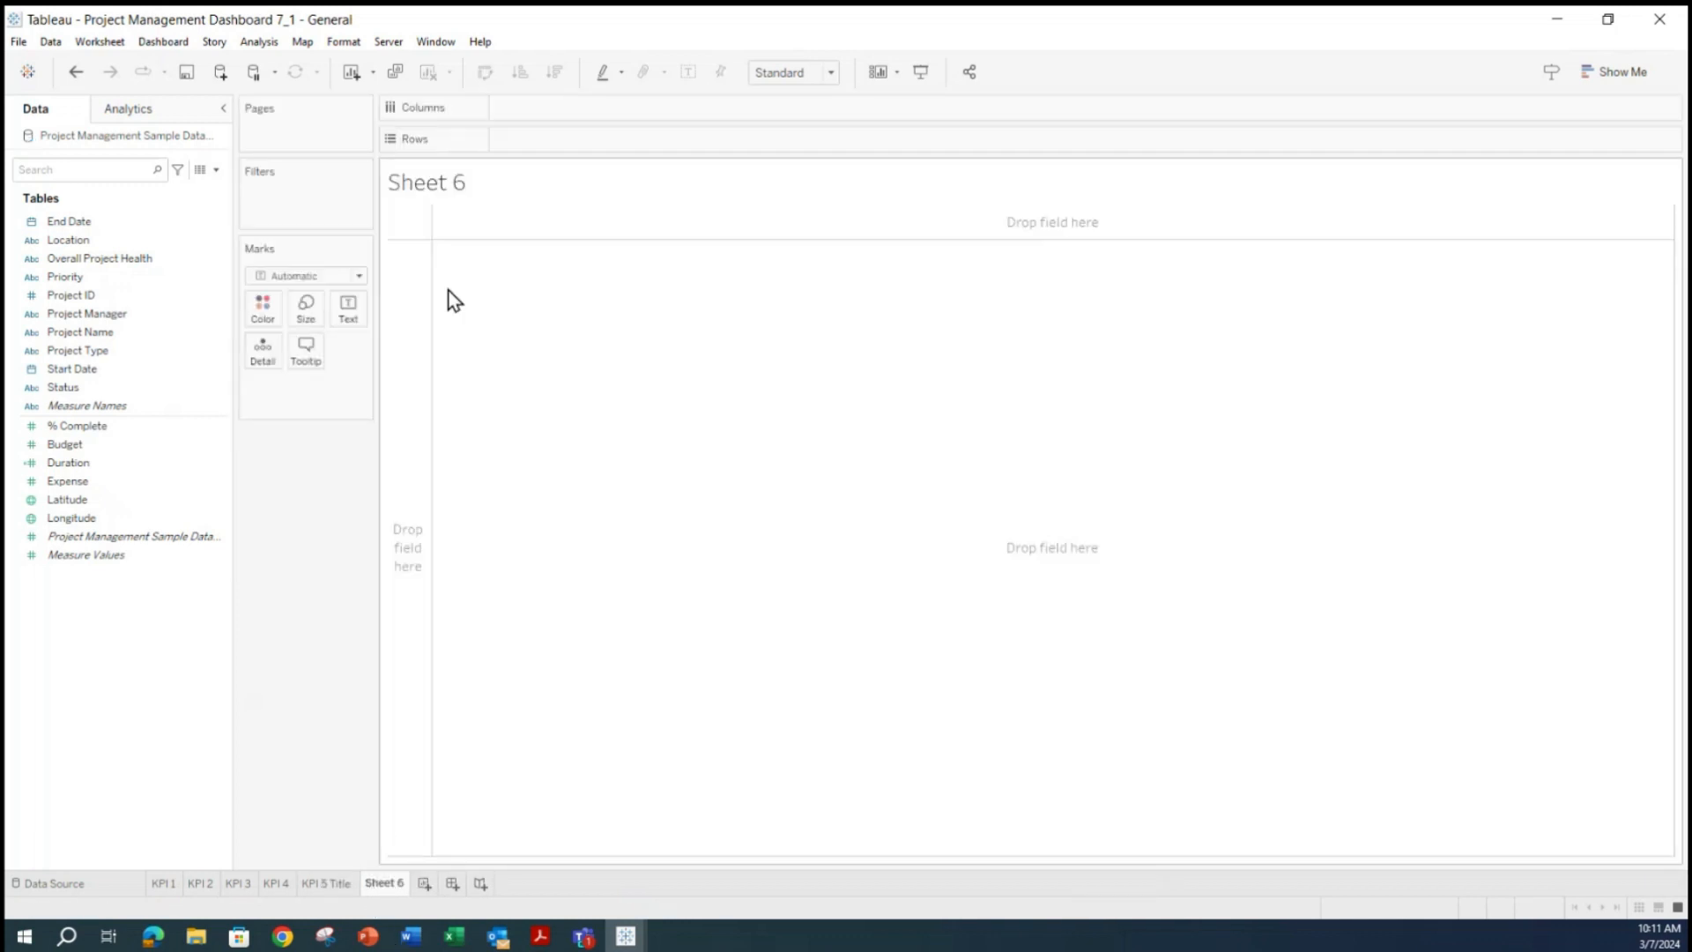
{"action": "double_click", "coordinate": [397, 881]}
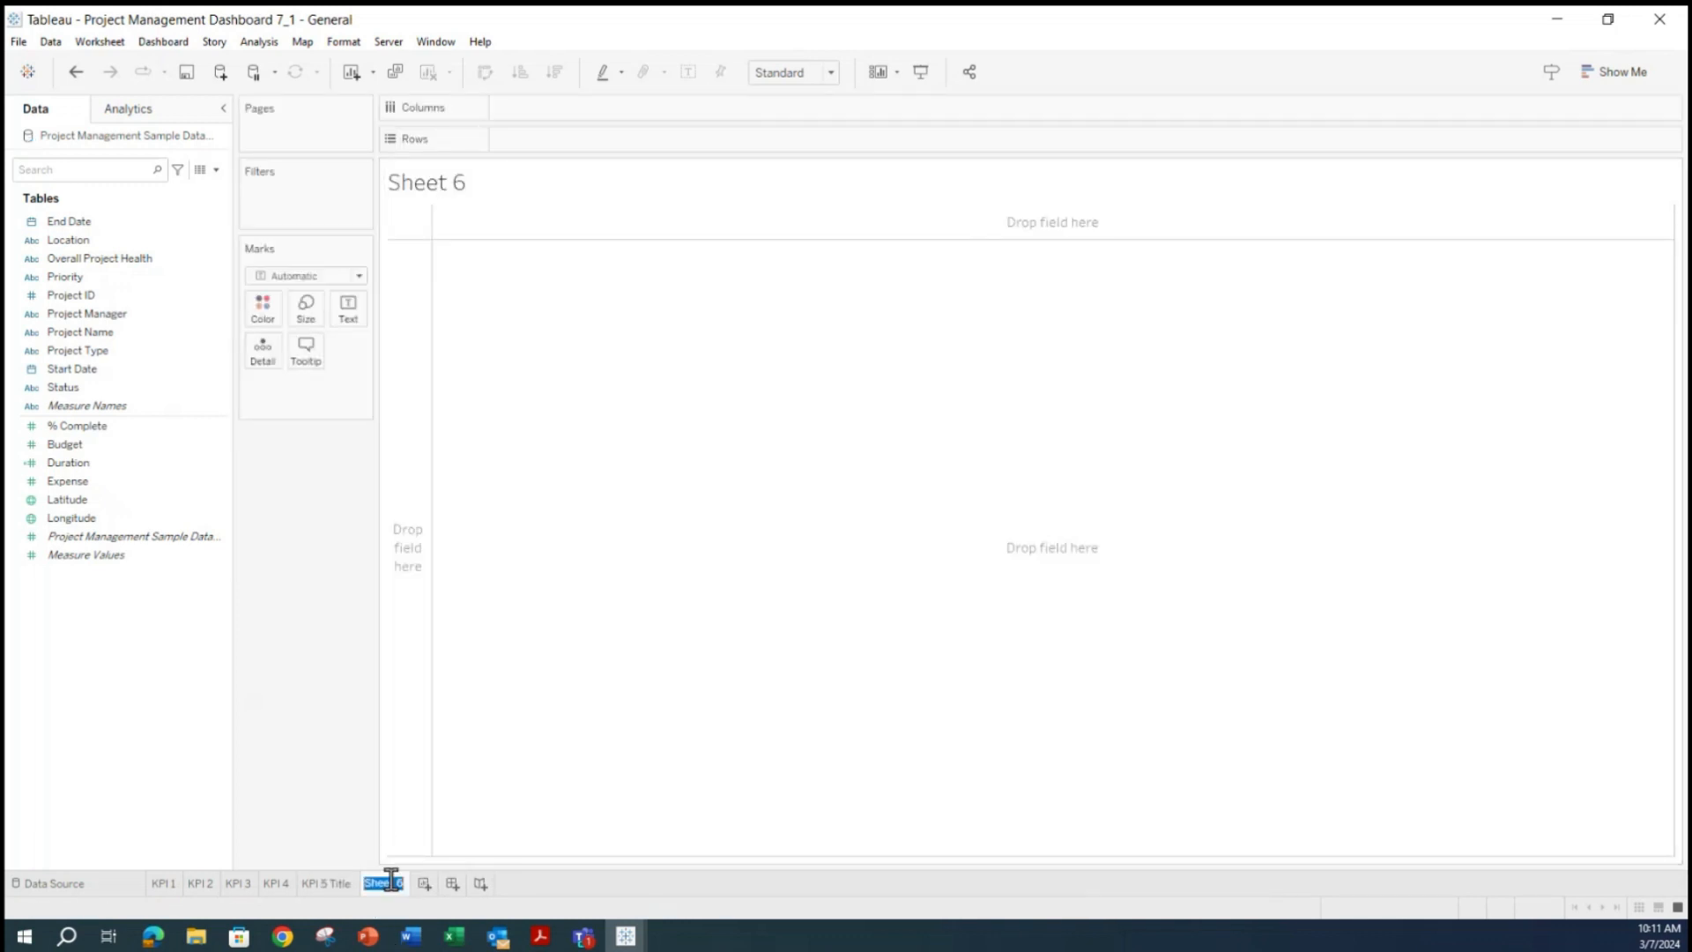
{"action": "type", "text": "KPI"}
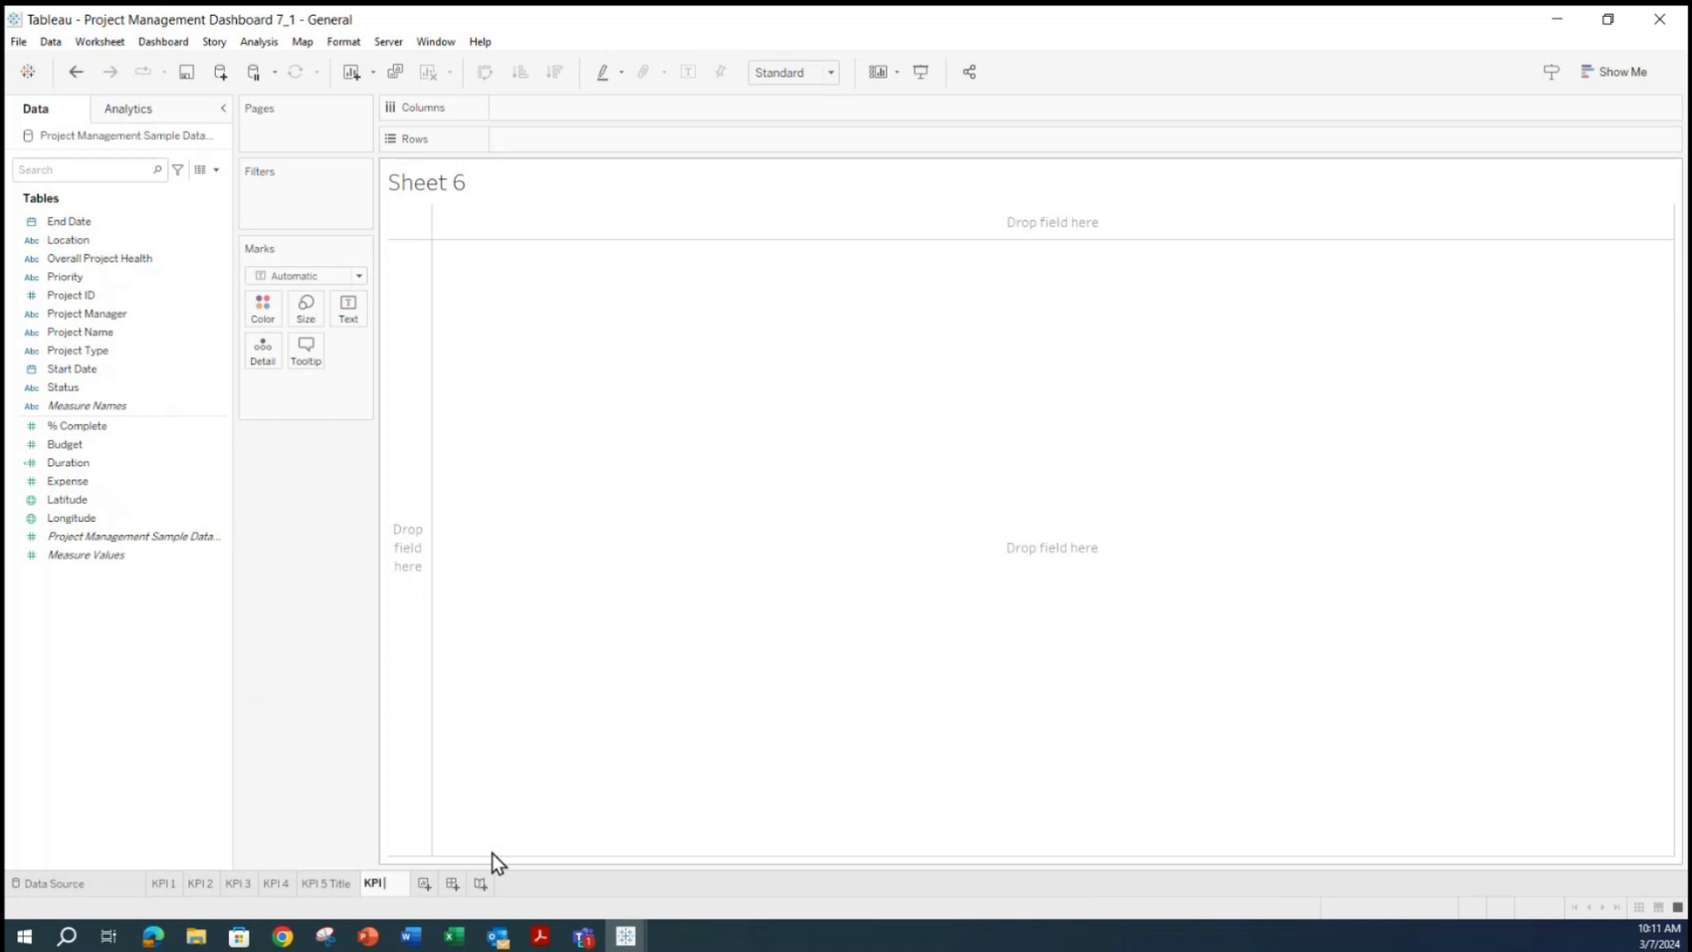
{"action": "type", "text": " 6"}
{"action": "left_click", "coordinate": [337, 709]}
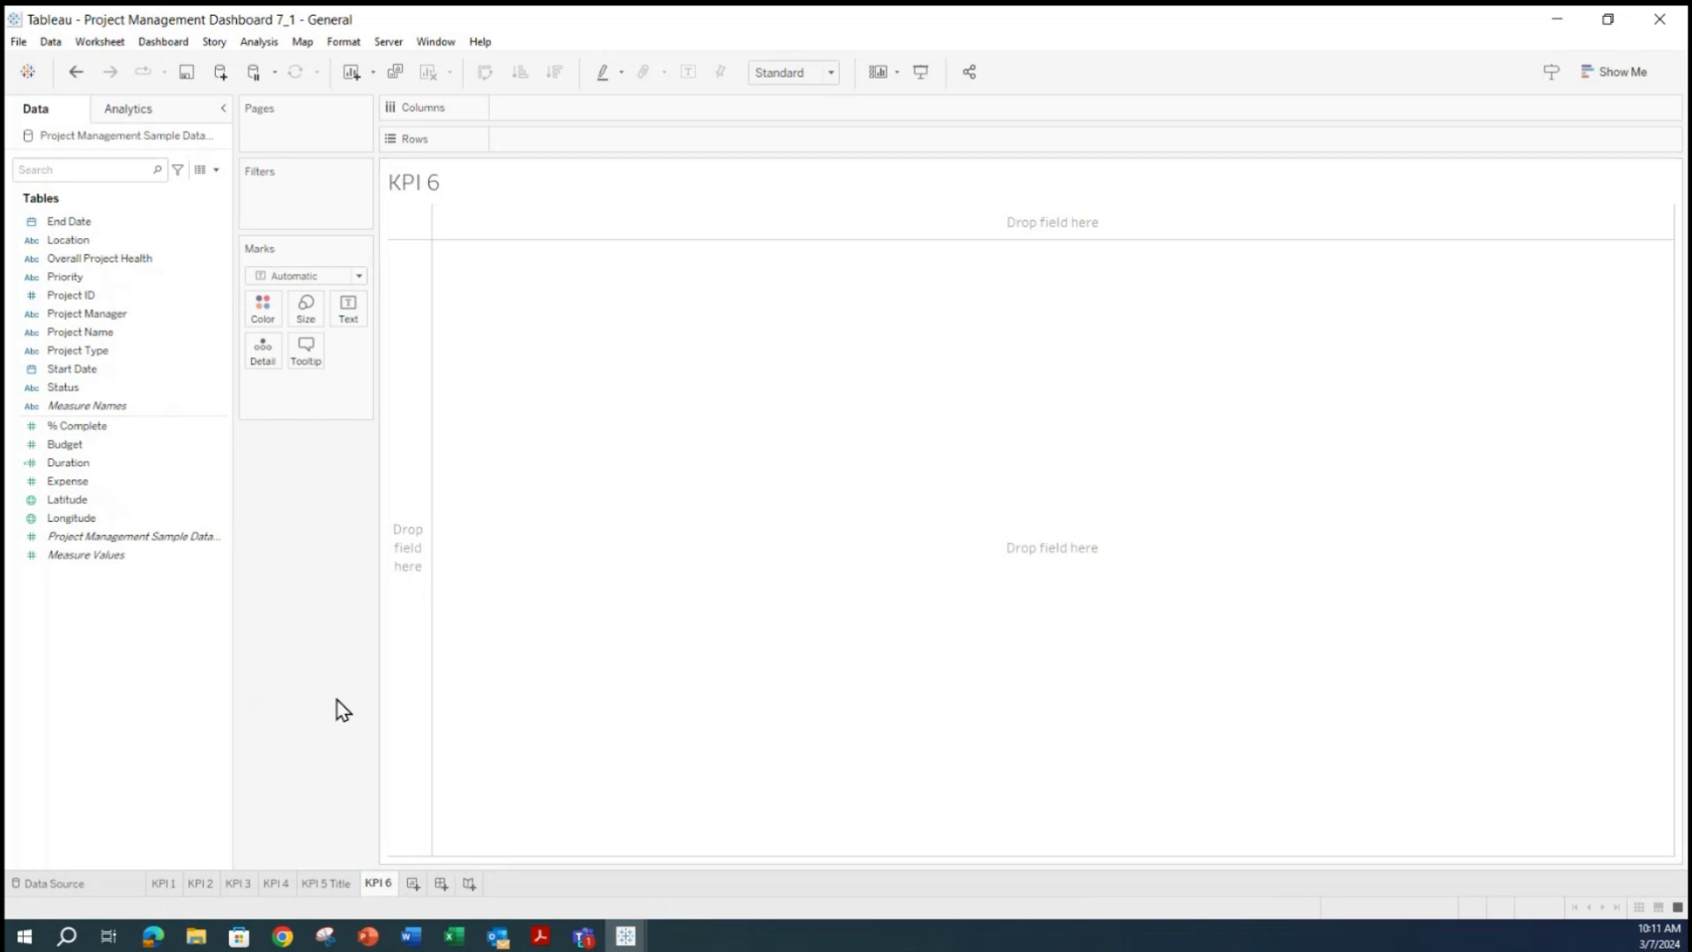
Replace the KPI 6 sheet's title text with "Project Schedule".
{"action": "double_click", "coordinate": [419, 187]}
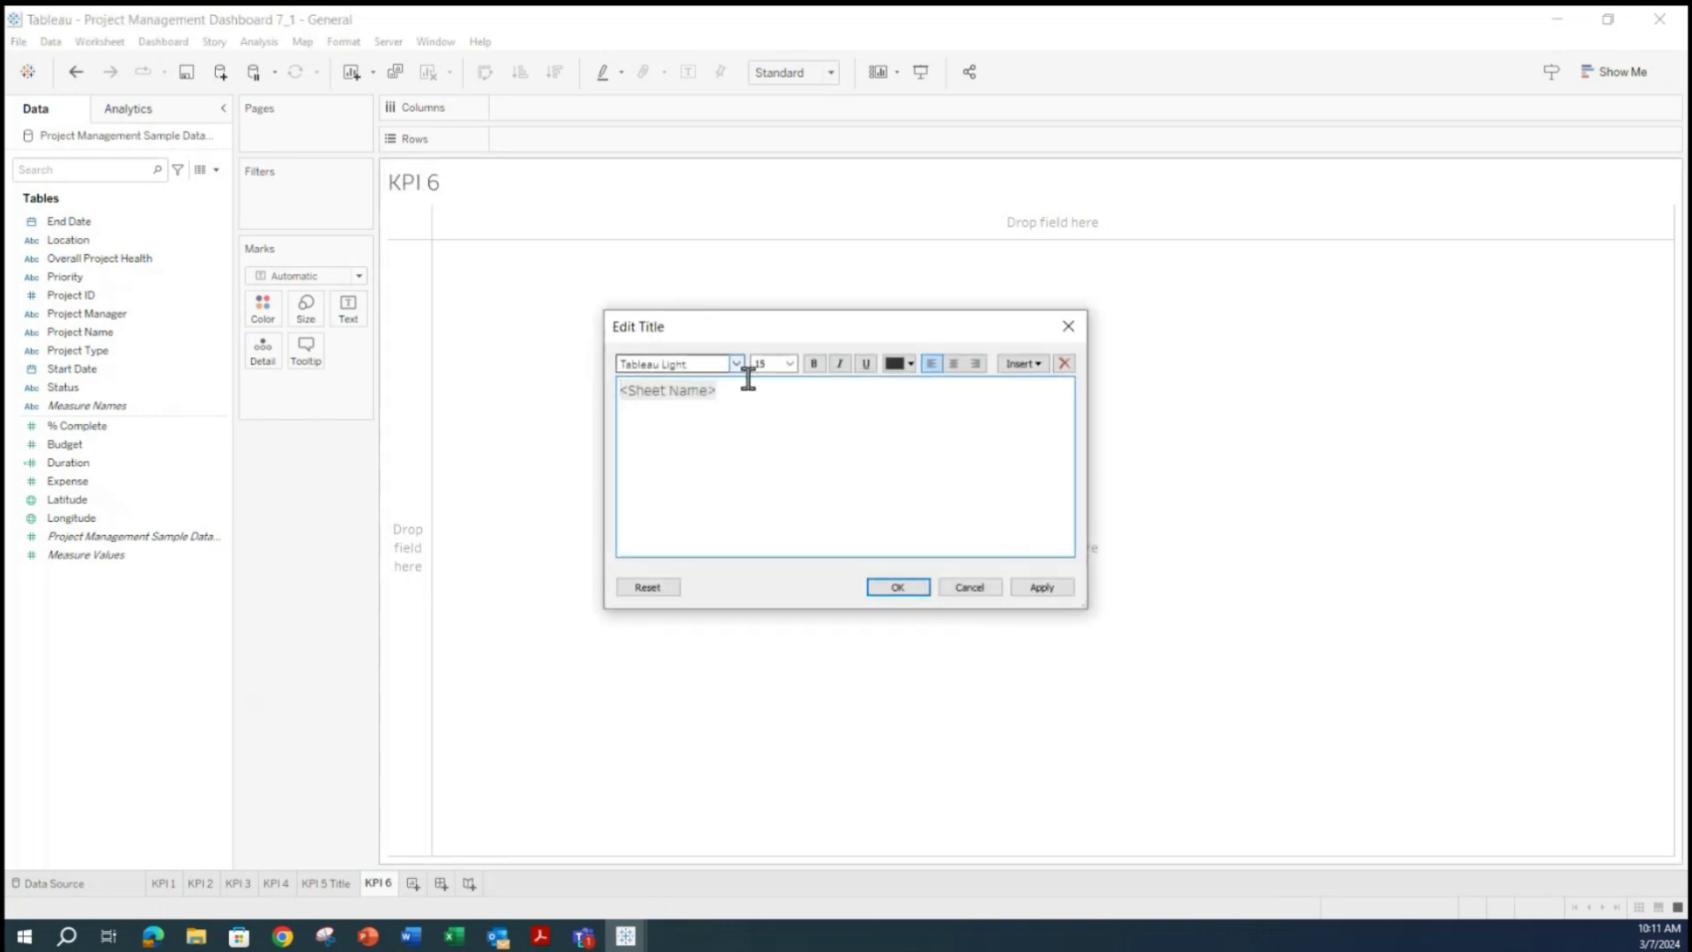
{"action": "left_click_drag", "start_coordinate": [747, 386], "coordinate": [472, 382]}
{"action": "type", "text": "Pr"}
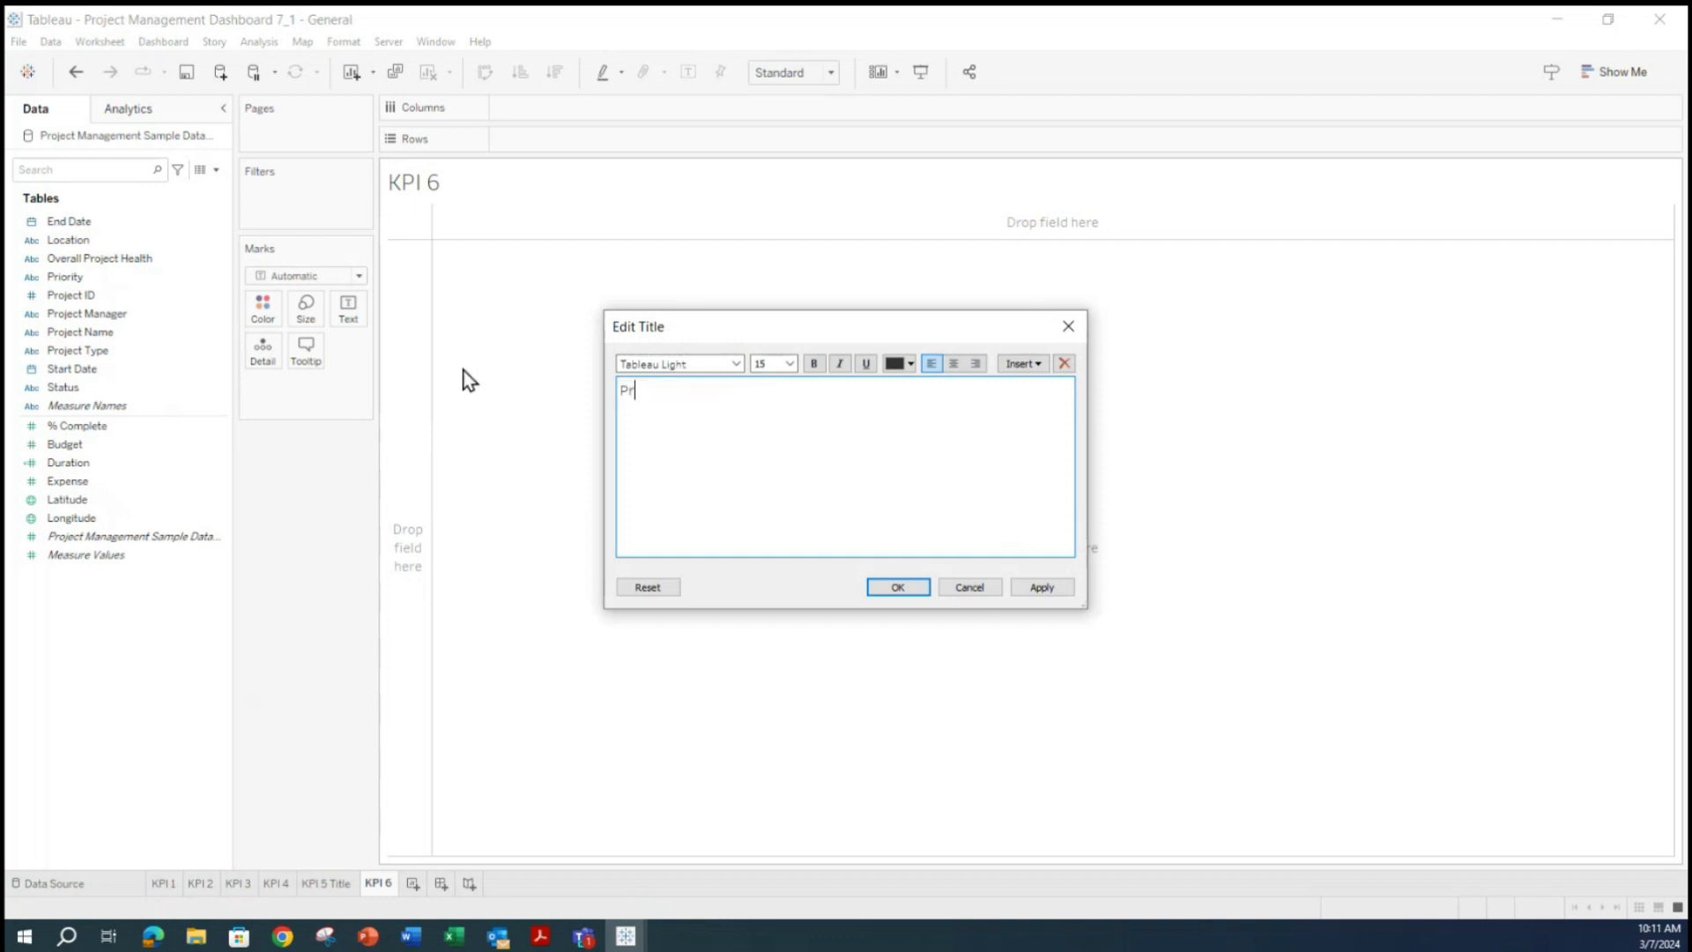
{"action": "type", "text": "oject Schedule"}
Format the Project Schedule title as bold, size 20 and centred, and apply it to the sheet.
{"action": "left_click_drag", "start_coordinate": [788, 389], "coordinate": [560, 385]}
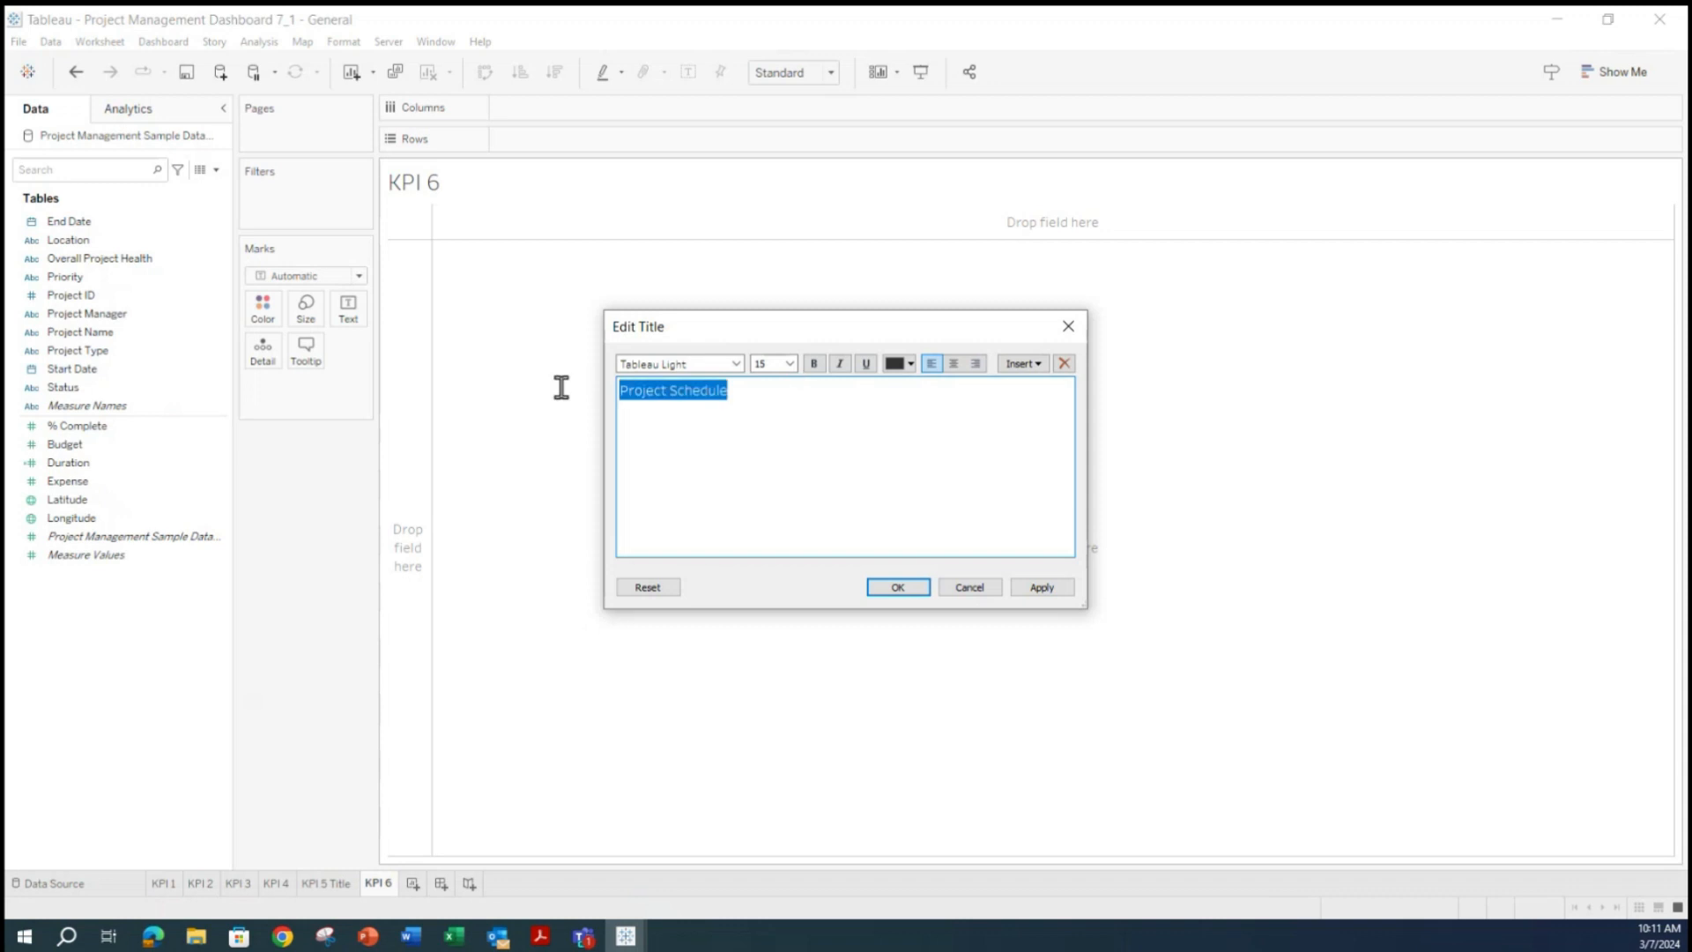
{"action": "left_click", "coordinate": [812, 363]}
{"action": "left_click", "coordinate": [790, 363]}
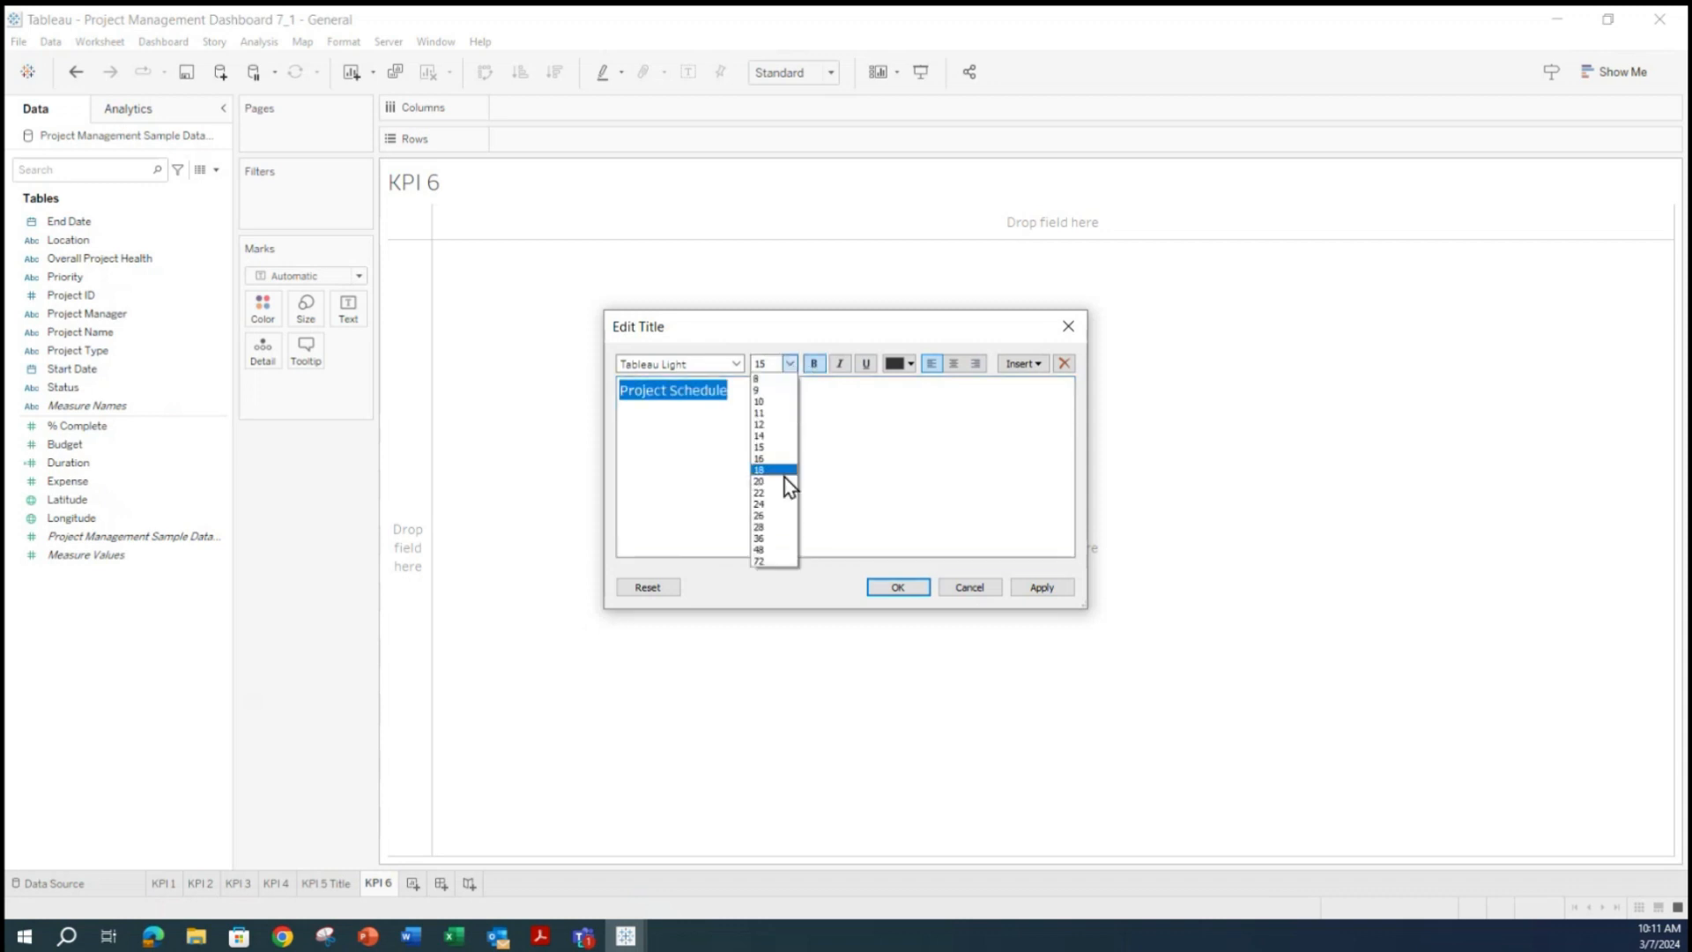
{"action": "left_click", "coordinate": [772, 482]}
{"action": "left_click", "coordinate": [1044, 583]}
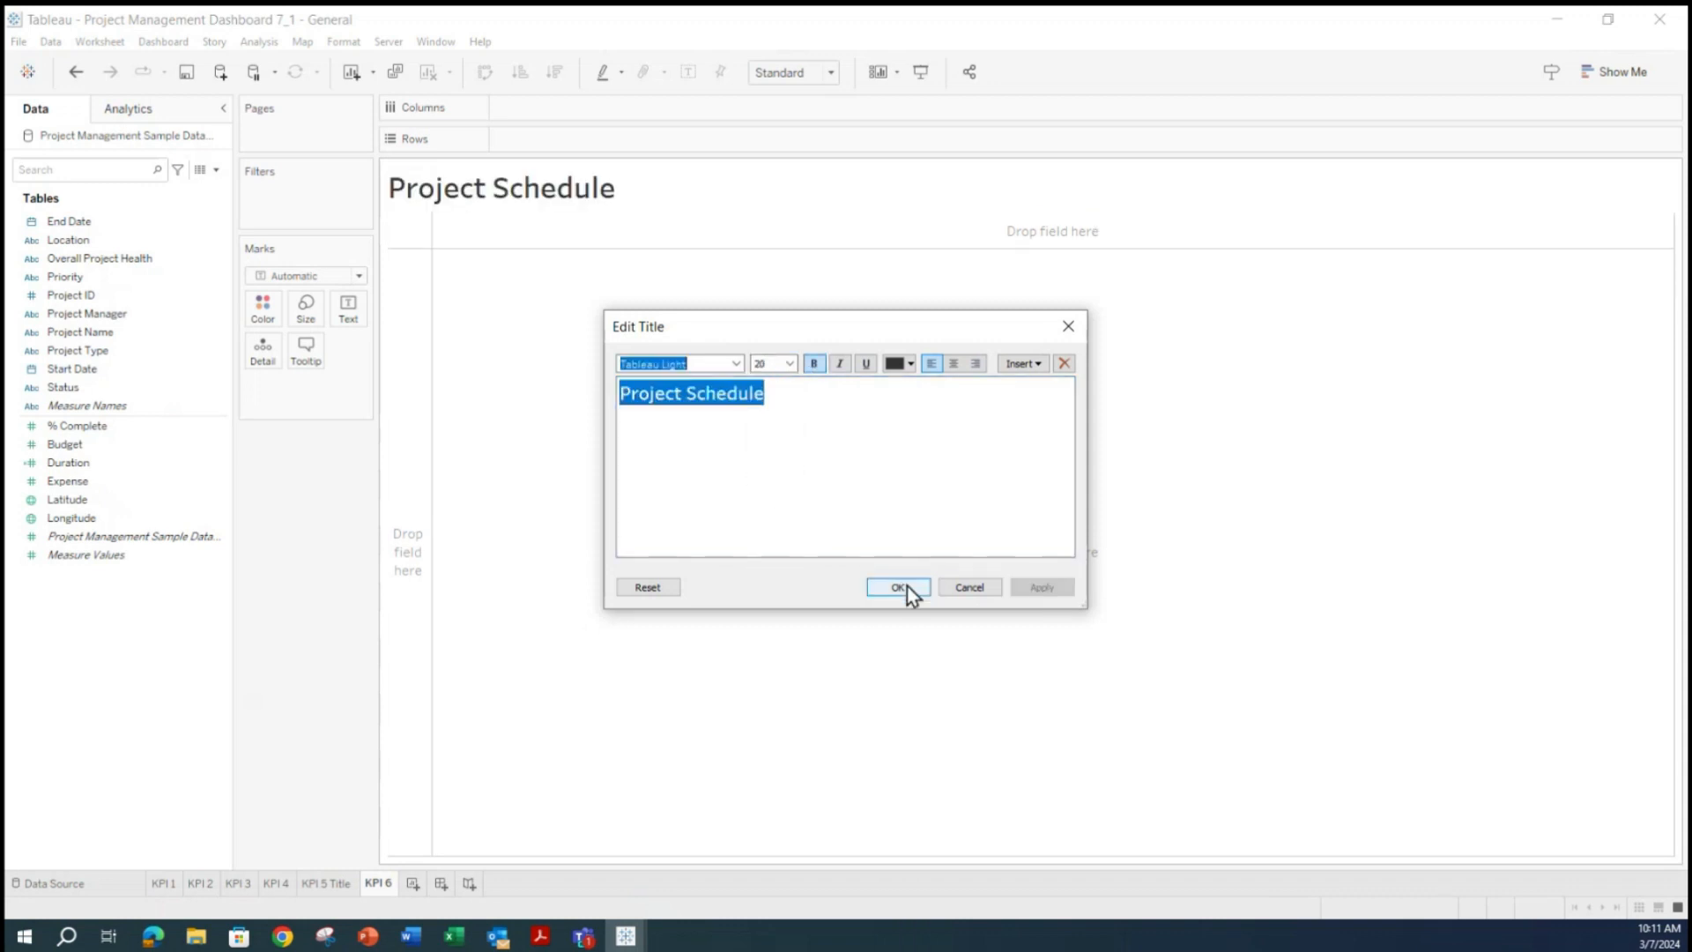
{"action": "left_click", "coordinate": [954, 364]}
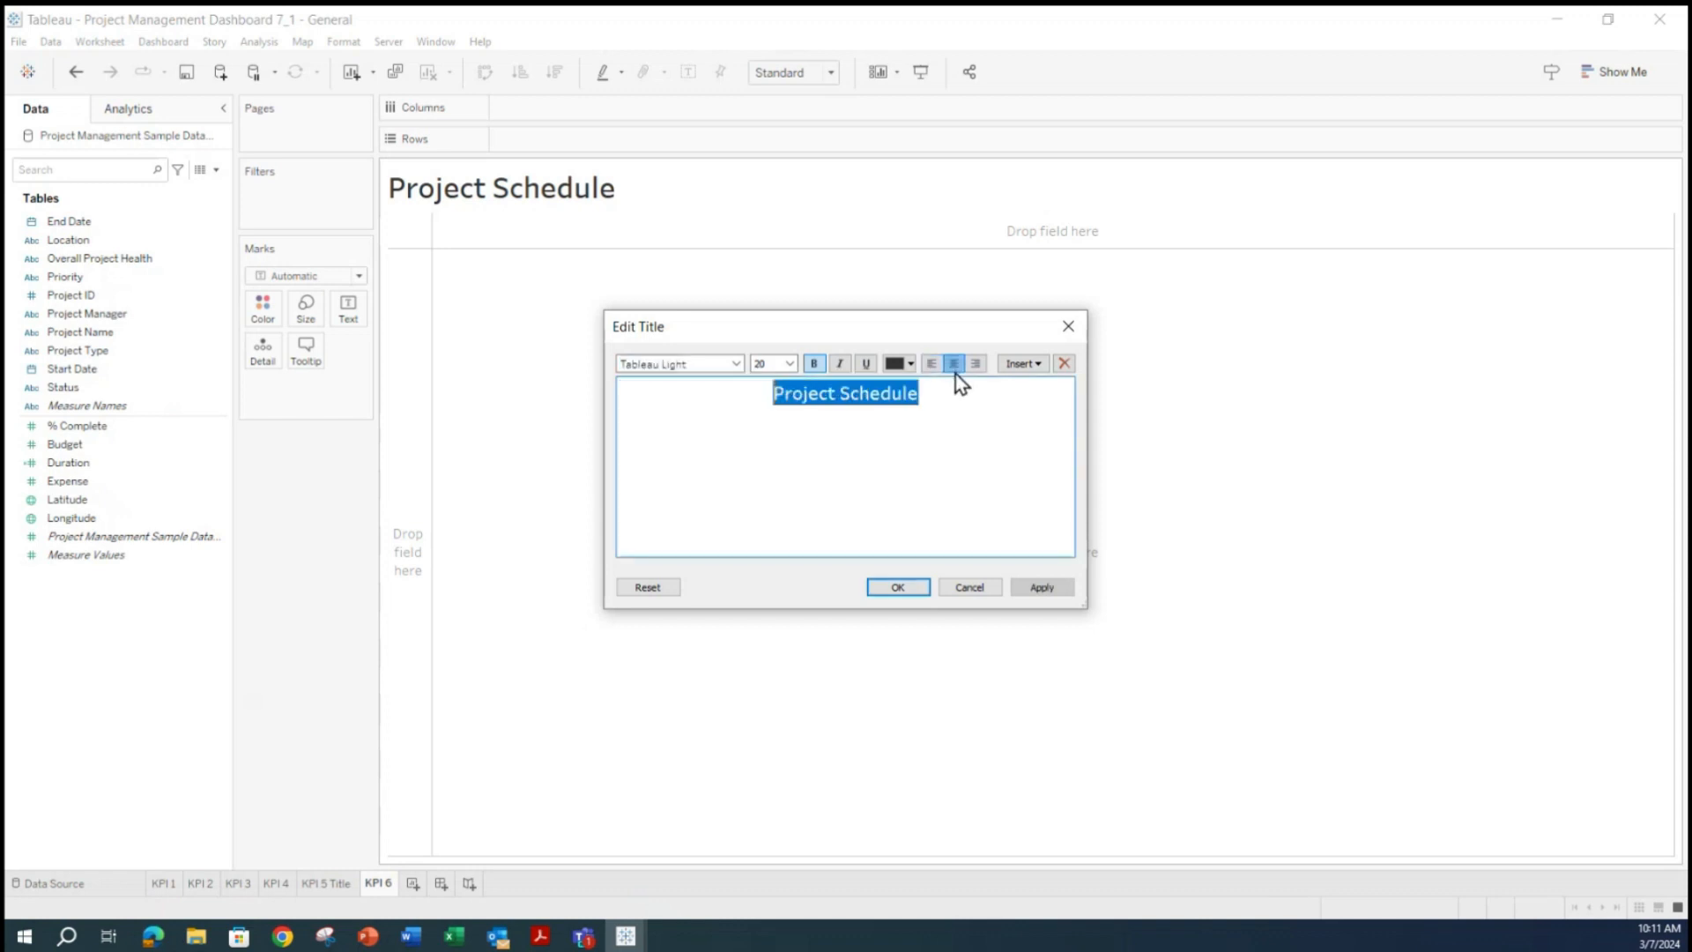
{"action": "left_click", "coordinate": [1040, 588]}
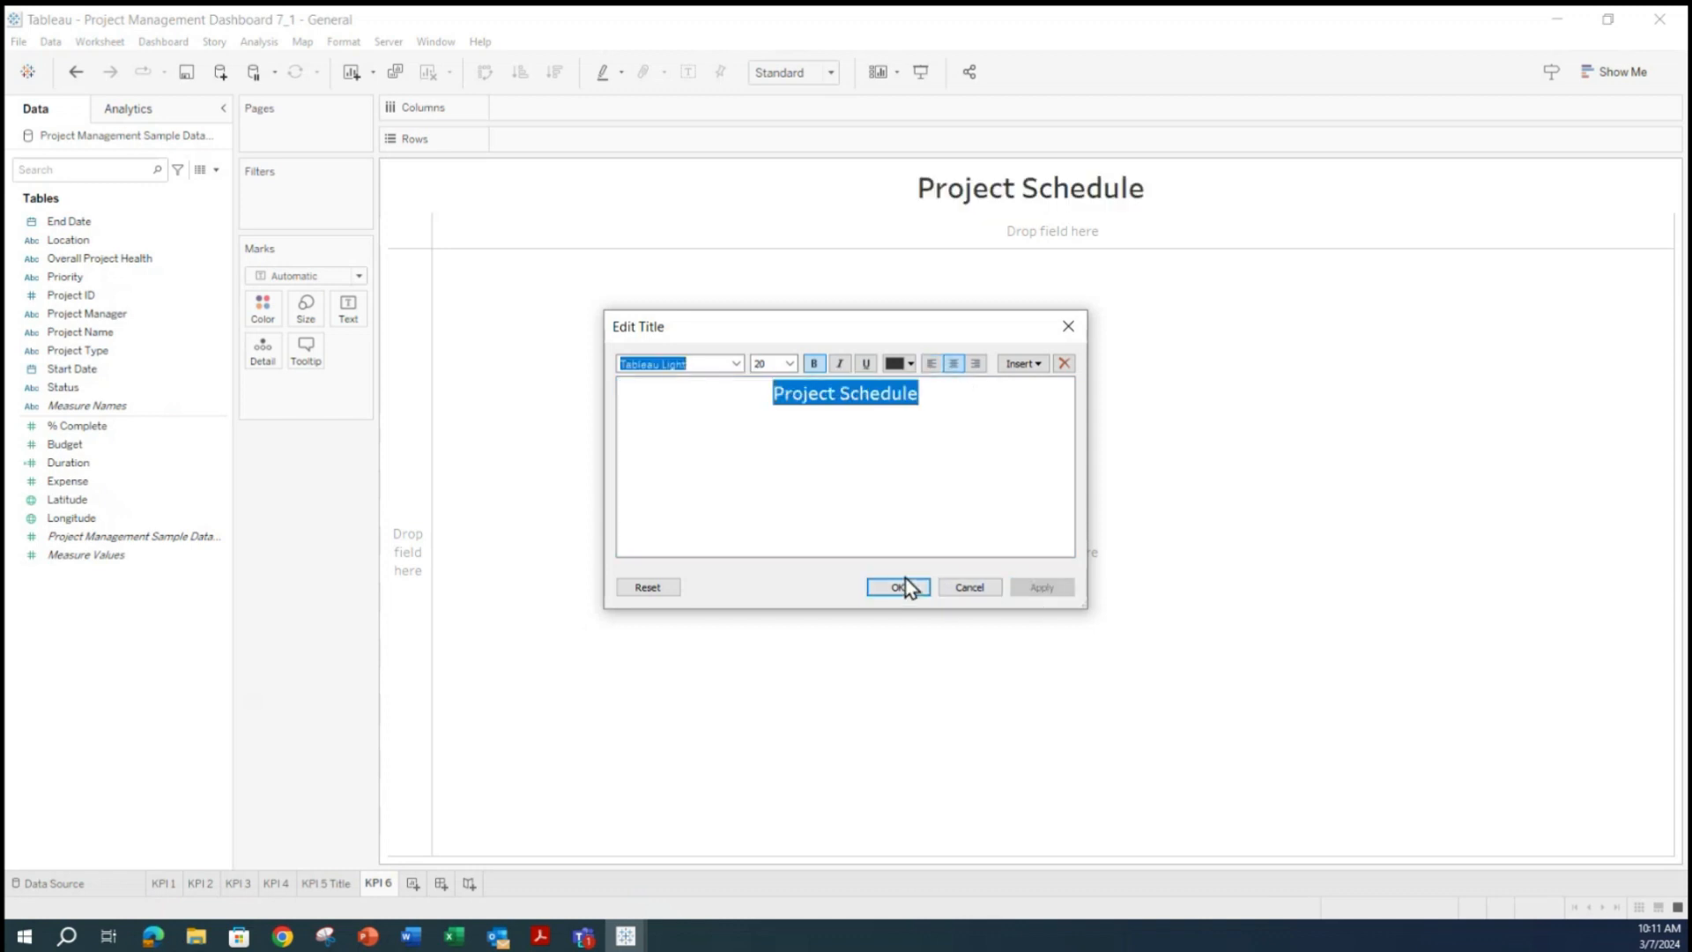
{"action": "left_click", "coordinate": [900, 588]}
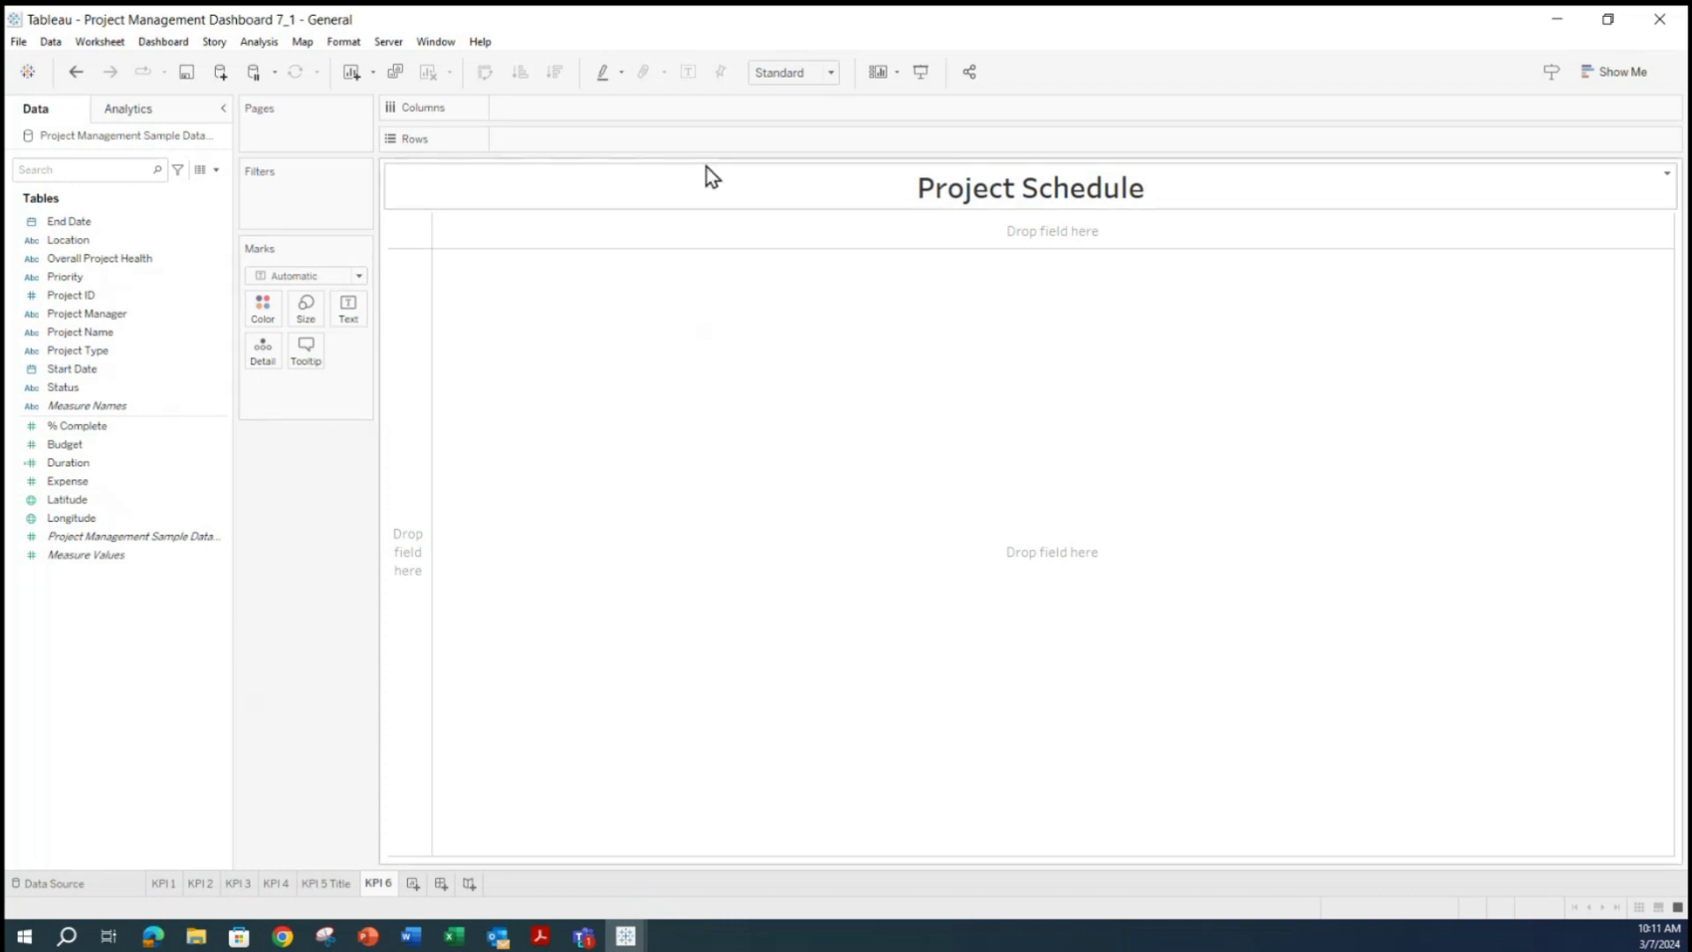
Shade the Project Schedule title's background with the custom turquoise colour.
{"action": "right_click", "coordinate": [754, 184]}
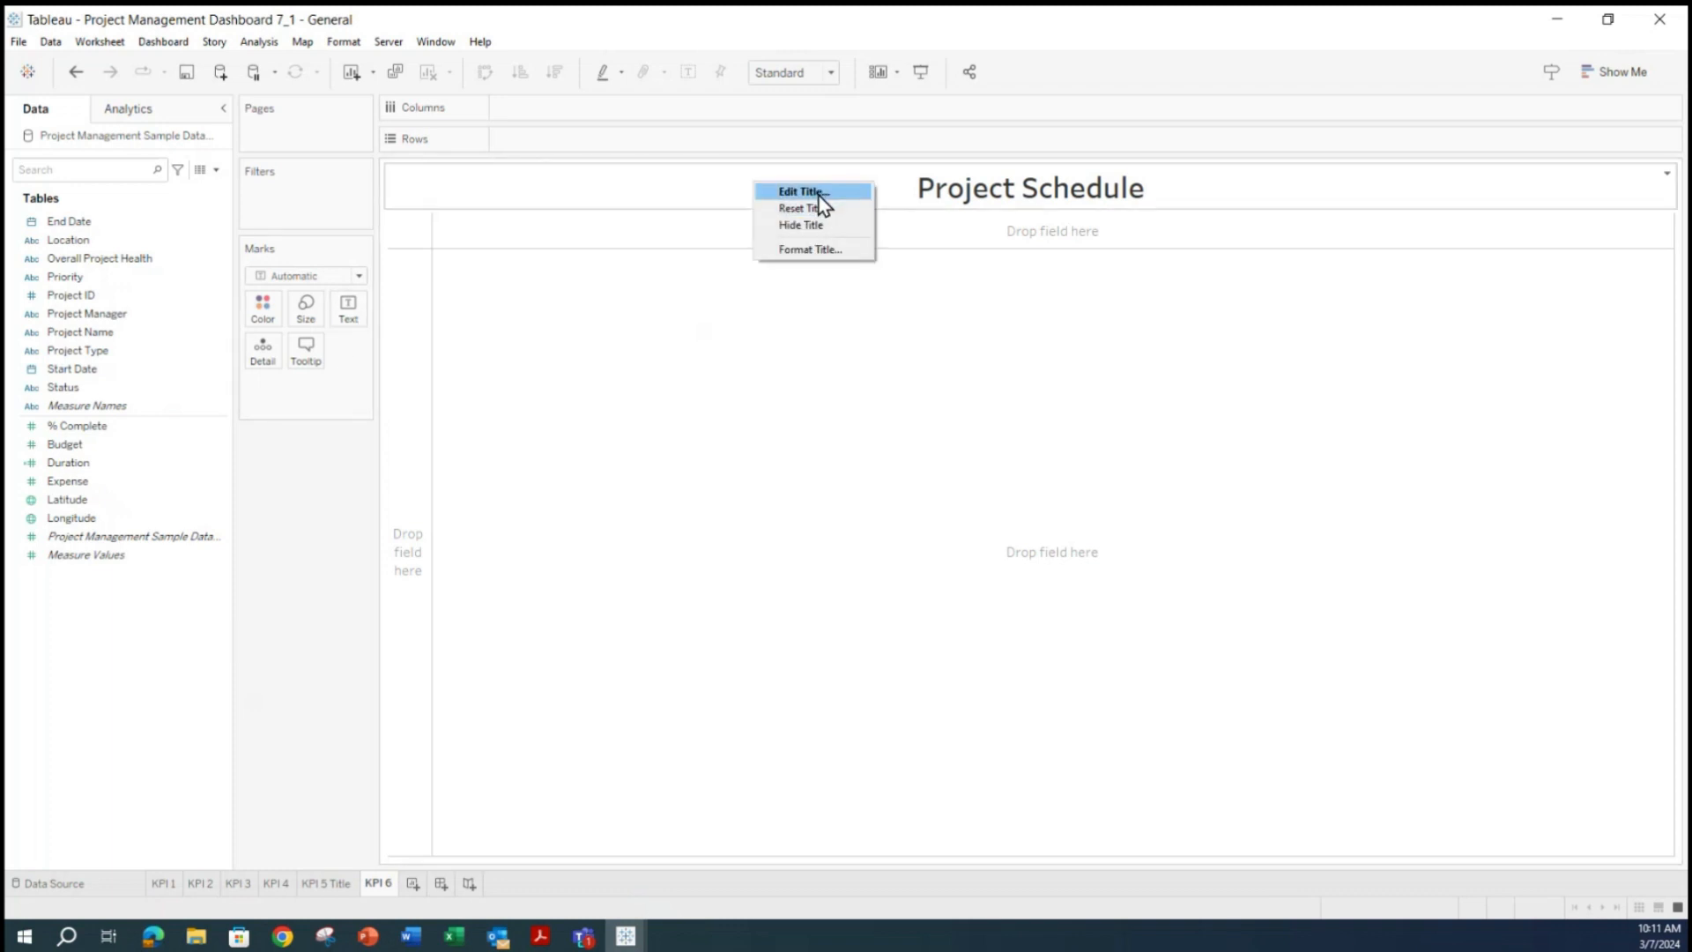
{"action": "left_click", "coordinate": [811, 248]}
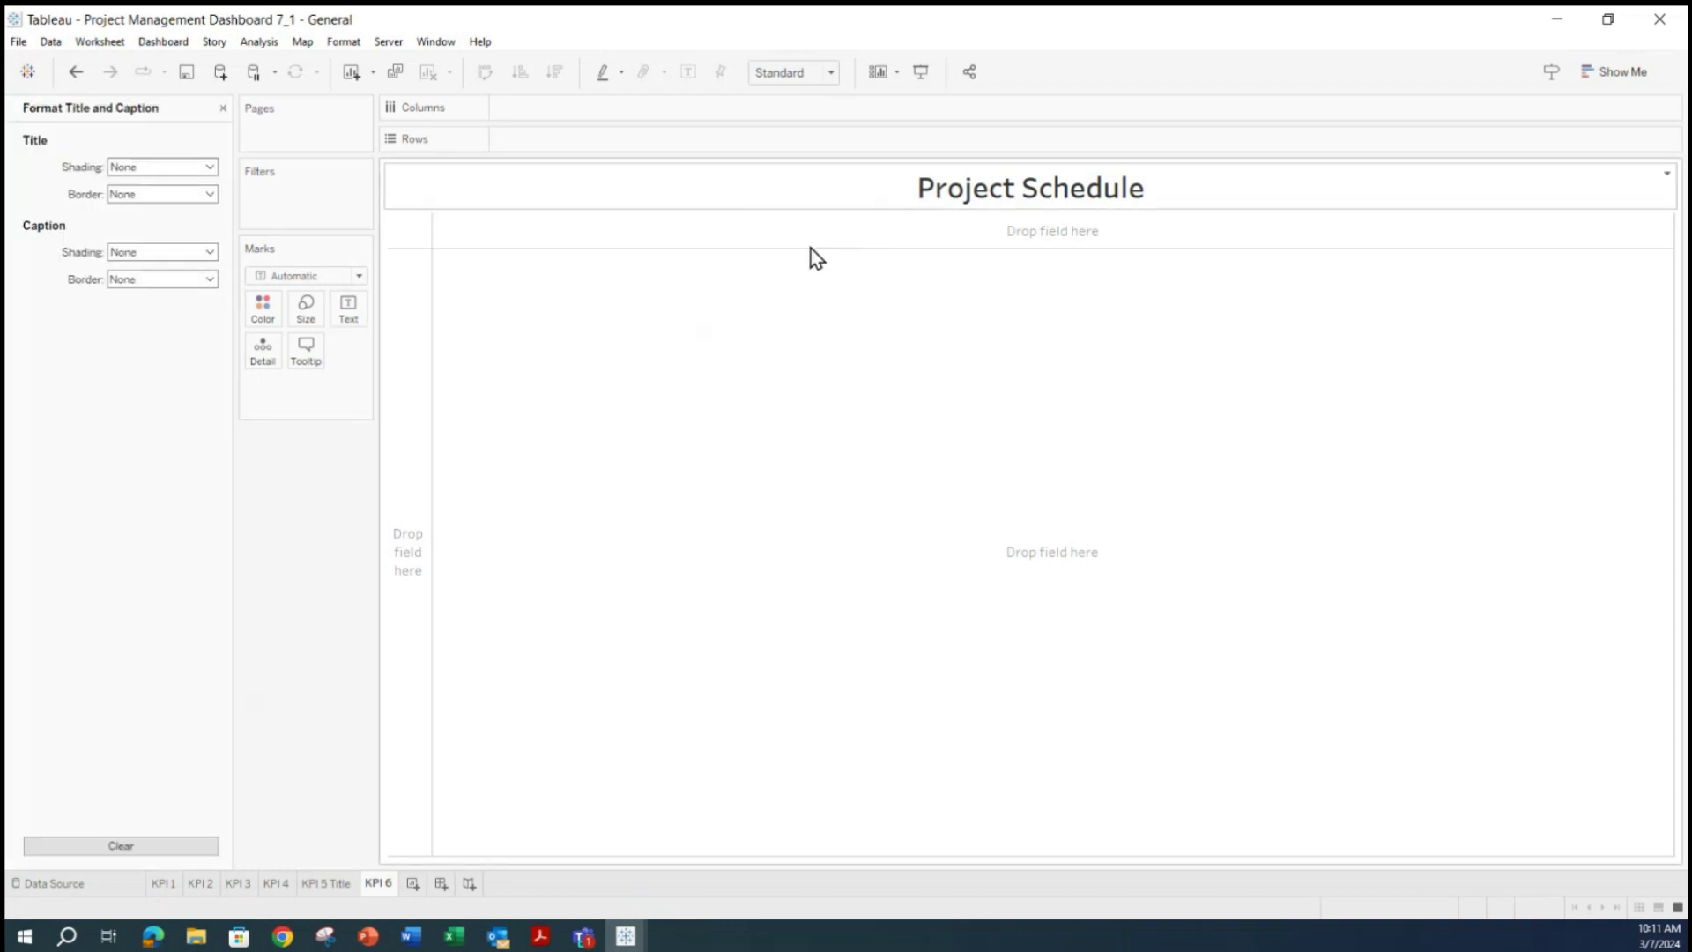
{"action": "left_click", "coordinate": [211, 168]}
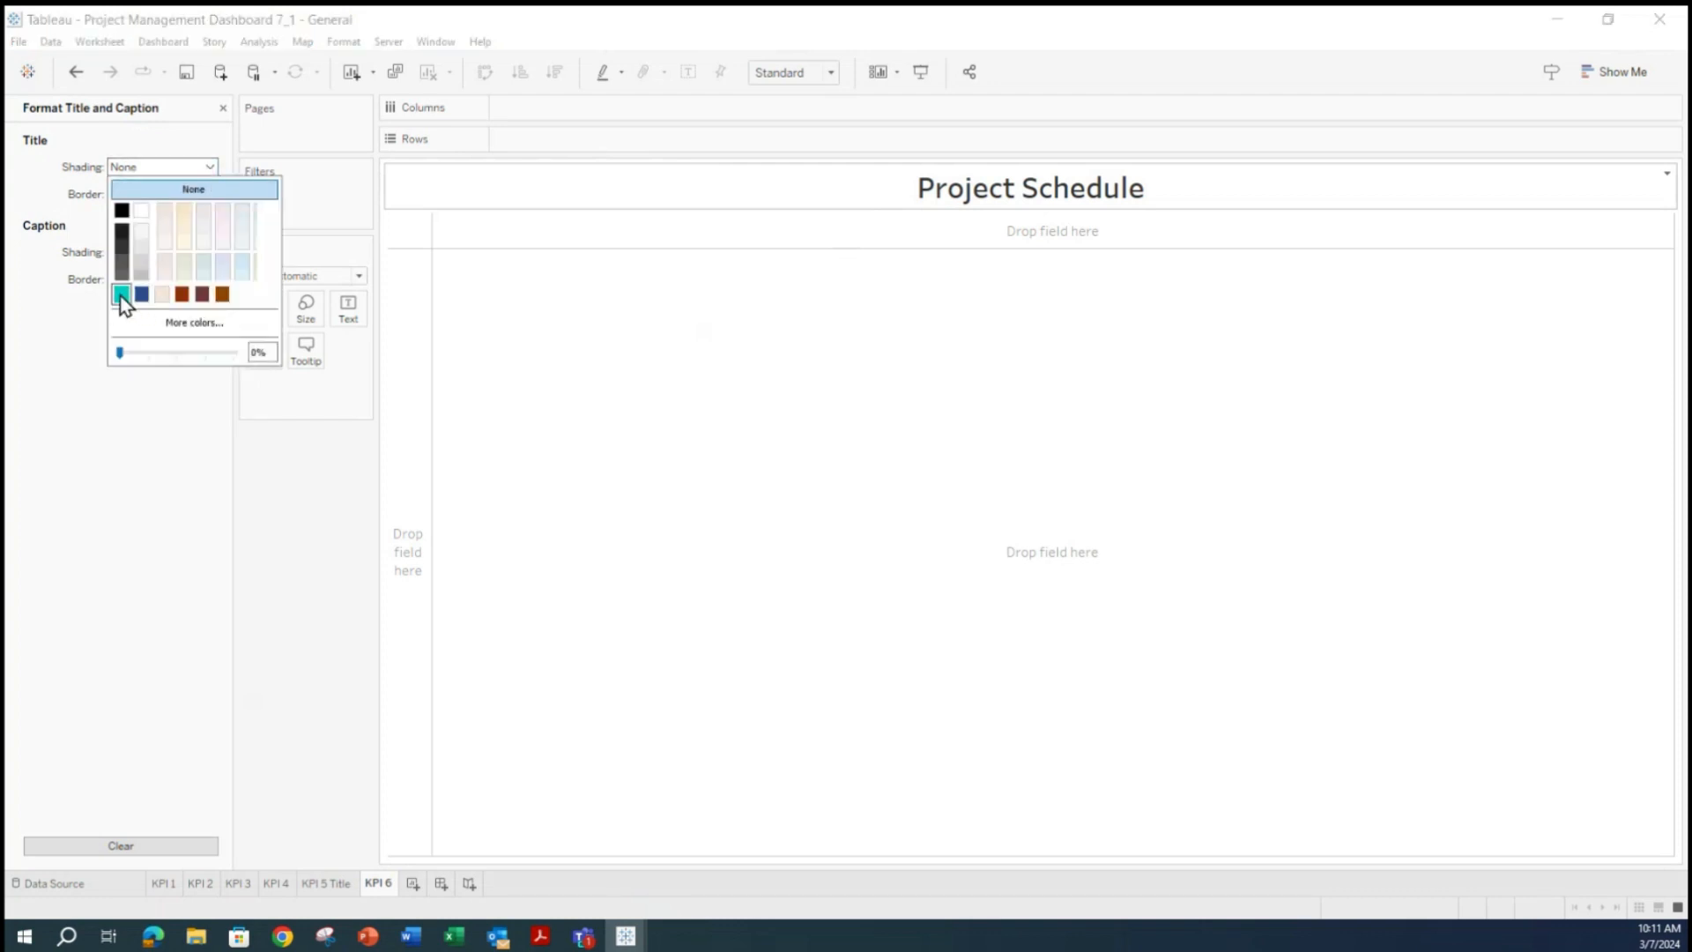
{"action": "left_click", "coordinate": [122, 295]}
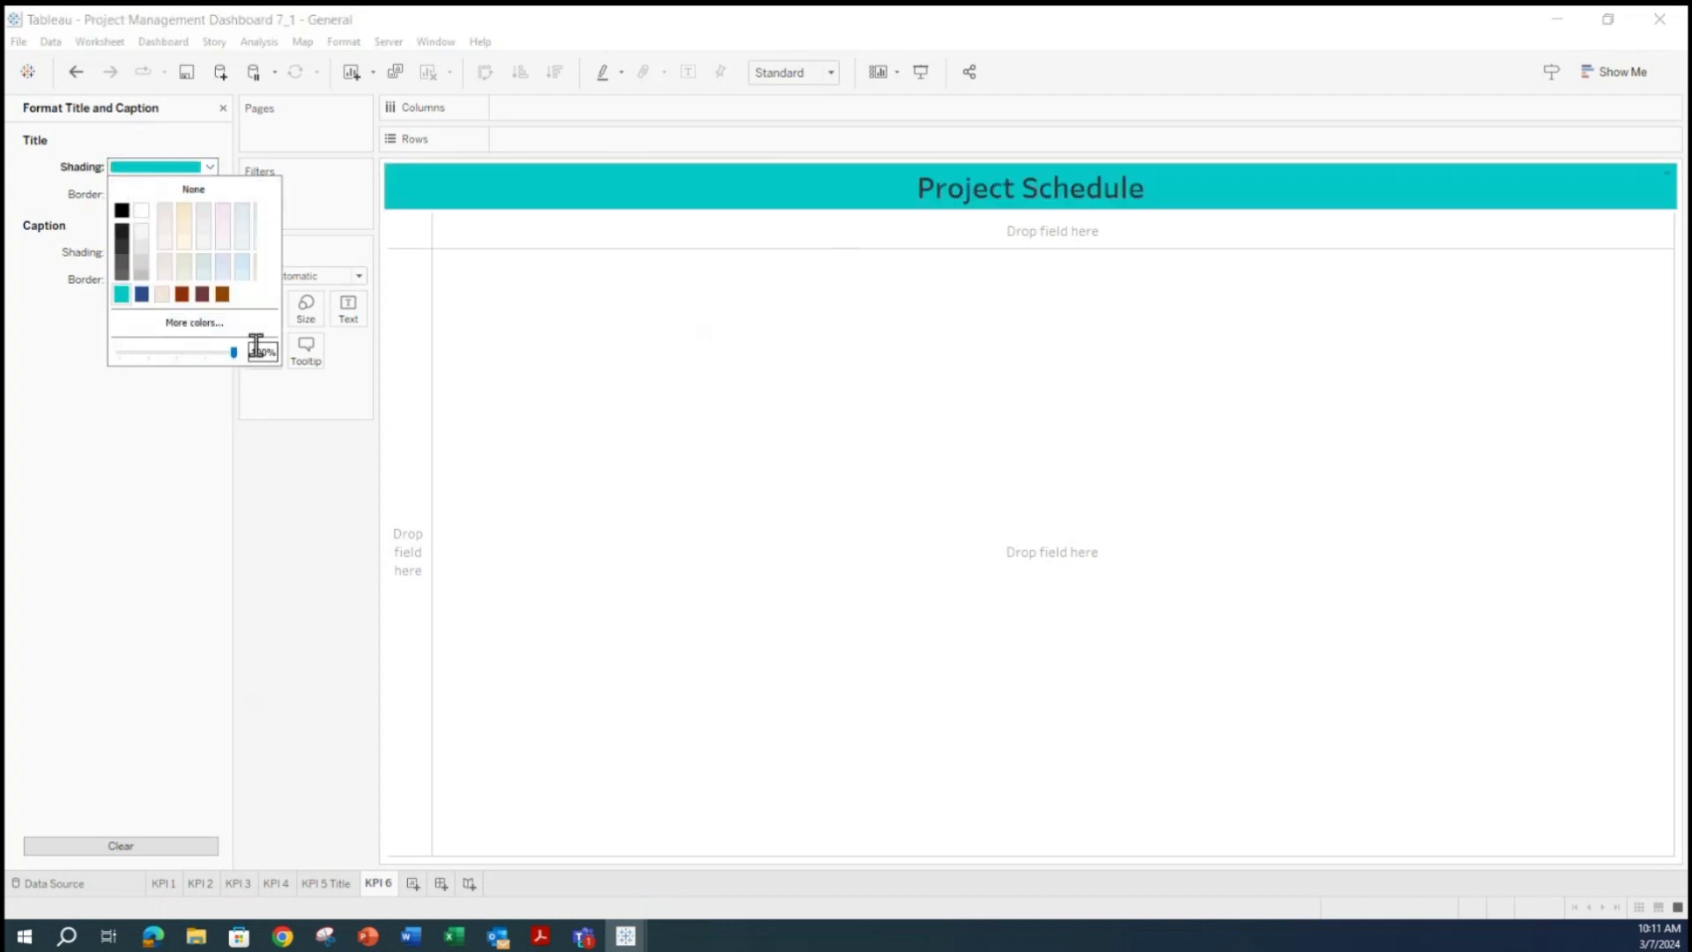
{"action": "left_click", "coordinate": [293, 512]}
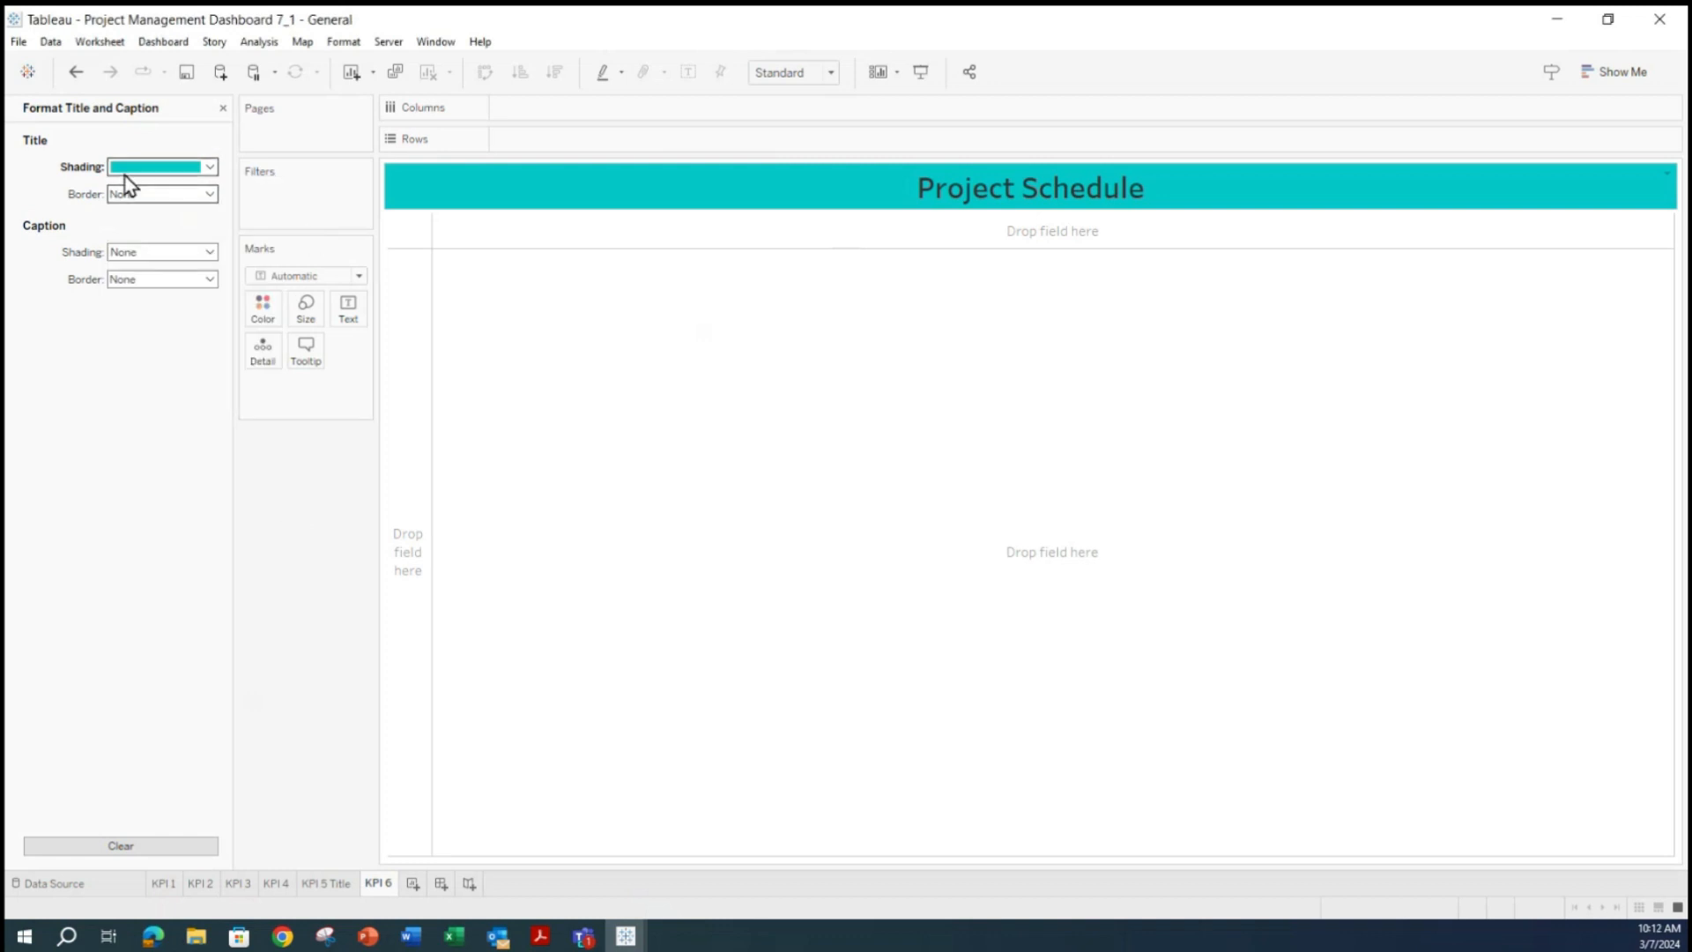
Change the Project Schedule title's font colour to white.
{"action": "double_click", "coordinate": [993, 200]}
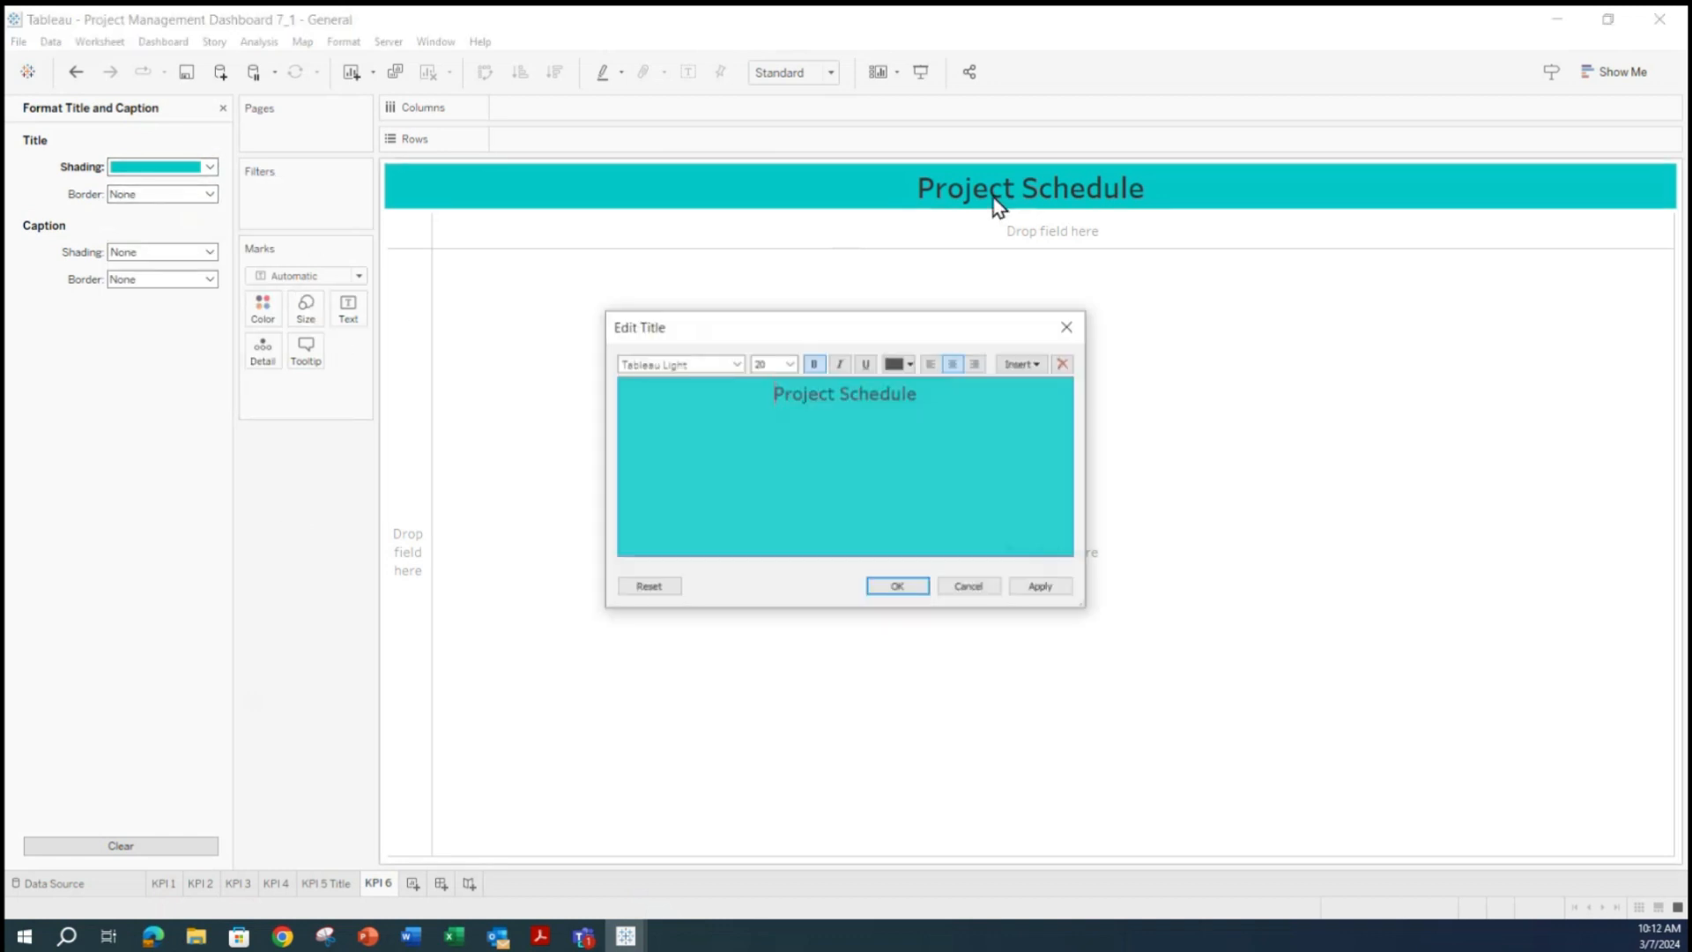
{"action": "left_click_drag", "start_coordinate": [930, 394], "coordinate": [701, 379]}
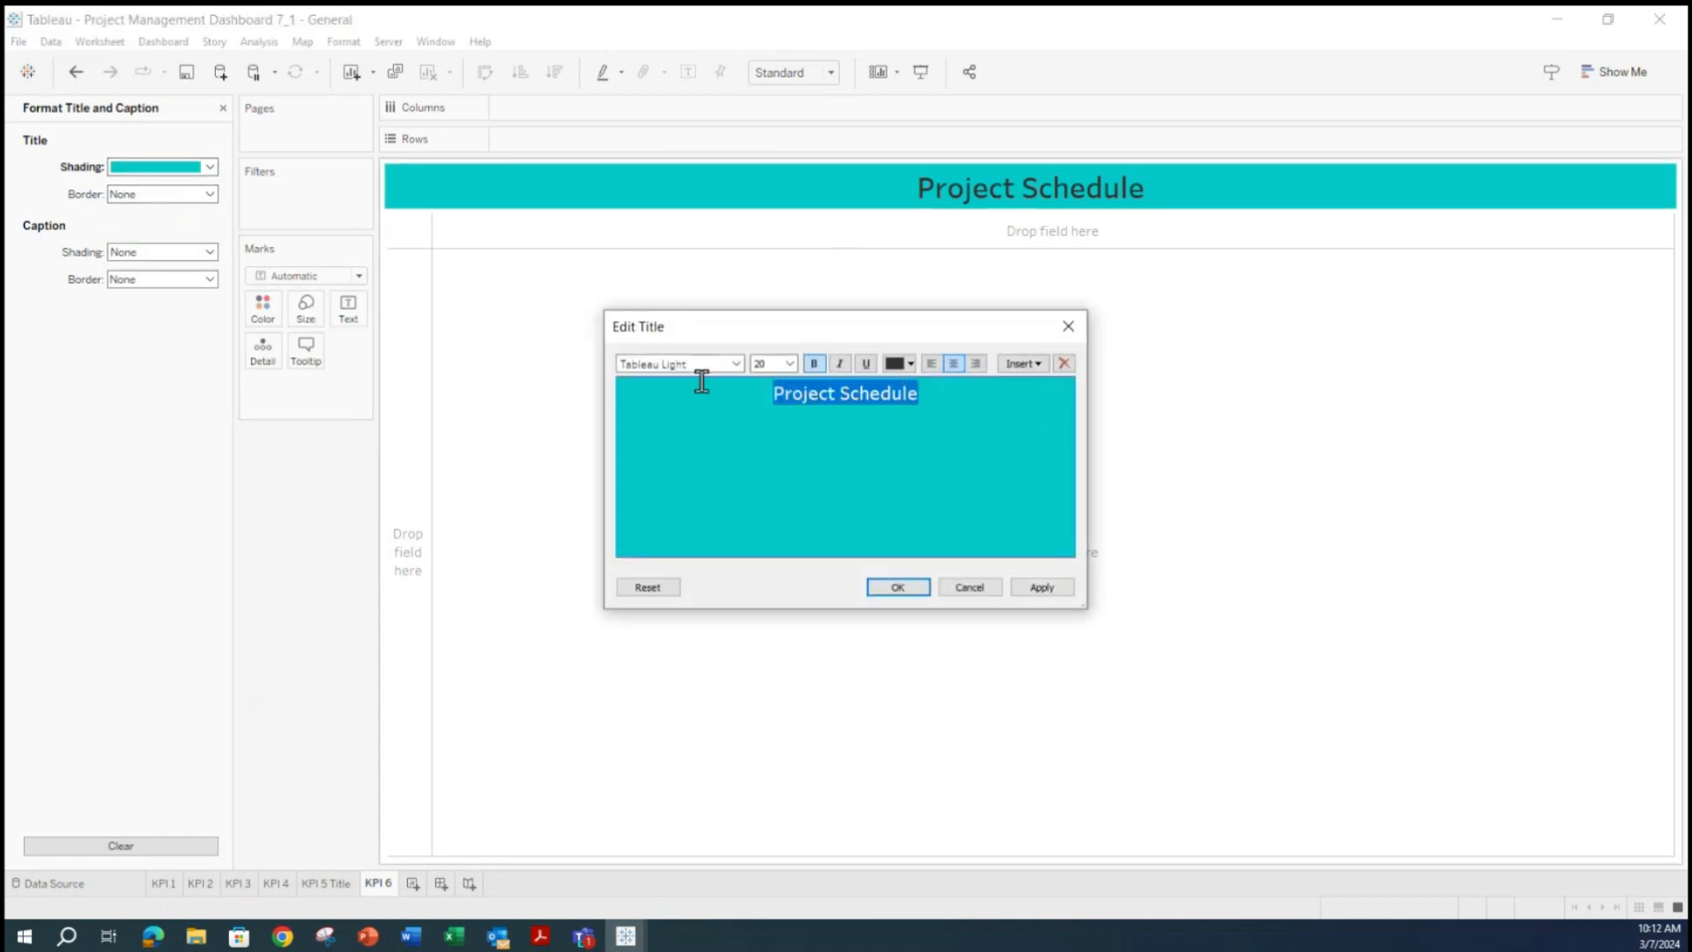
{"action": "left_click", "coordinate": [911, 363]}
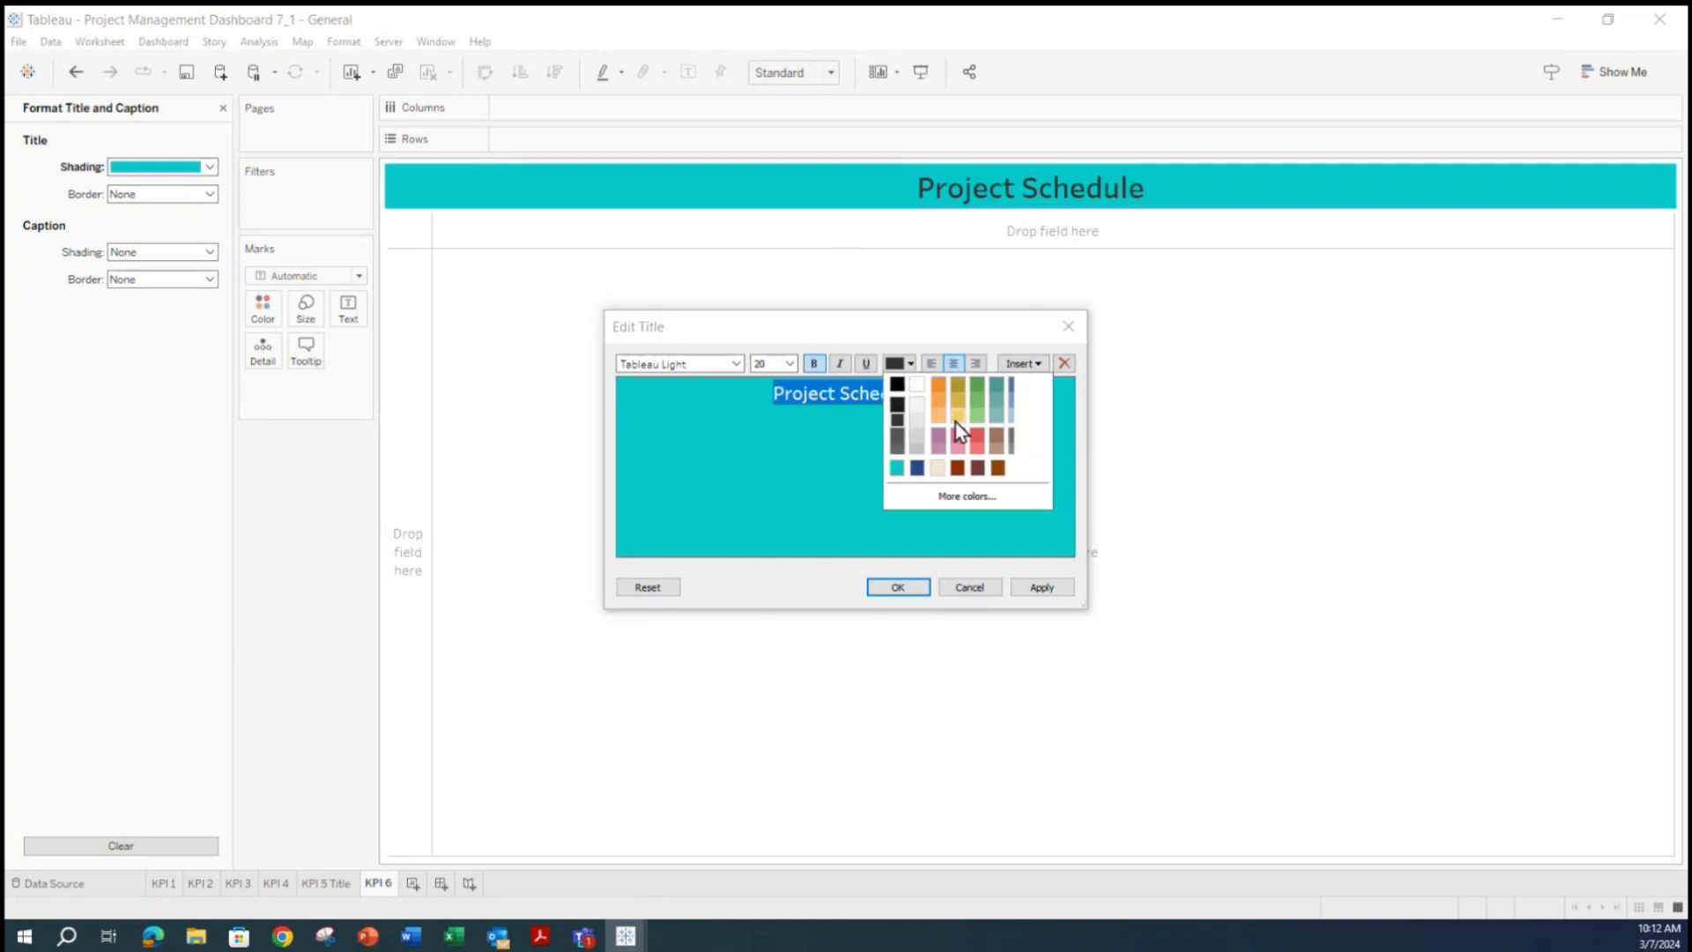
{"action": "left_click", "coordinate": [916, 384]}
{"action": "left_click", "coordinate": [1040, 587]}
{"action": "left_click", "coordinate": [898, 587]}
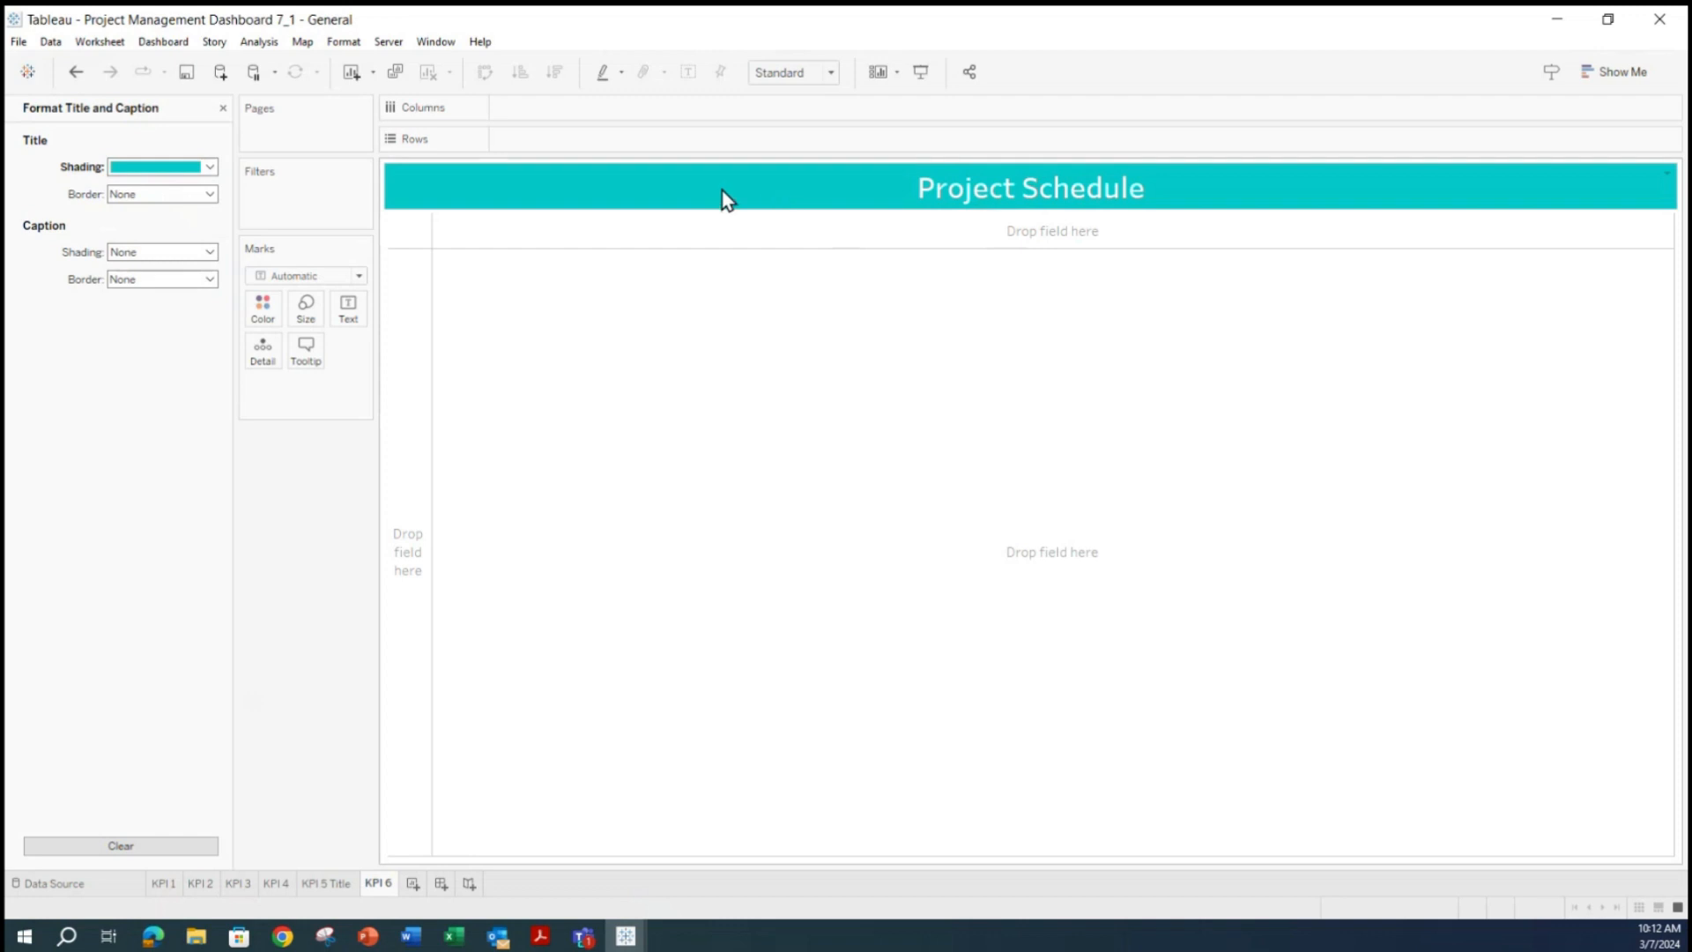
Align the KPI 6 mark text to the left horizontally and the middle vertically, and close the title formatting options.
{"action": "left_click", "coordinate": [352, 318]}
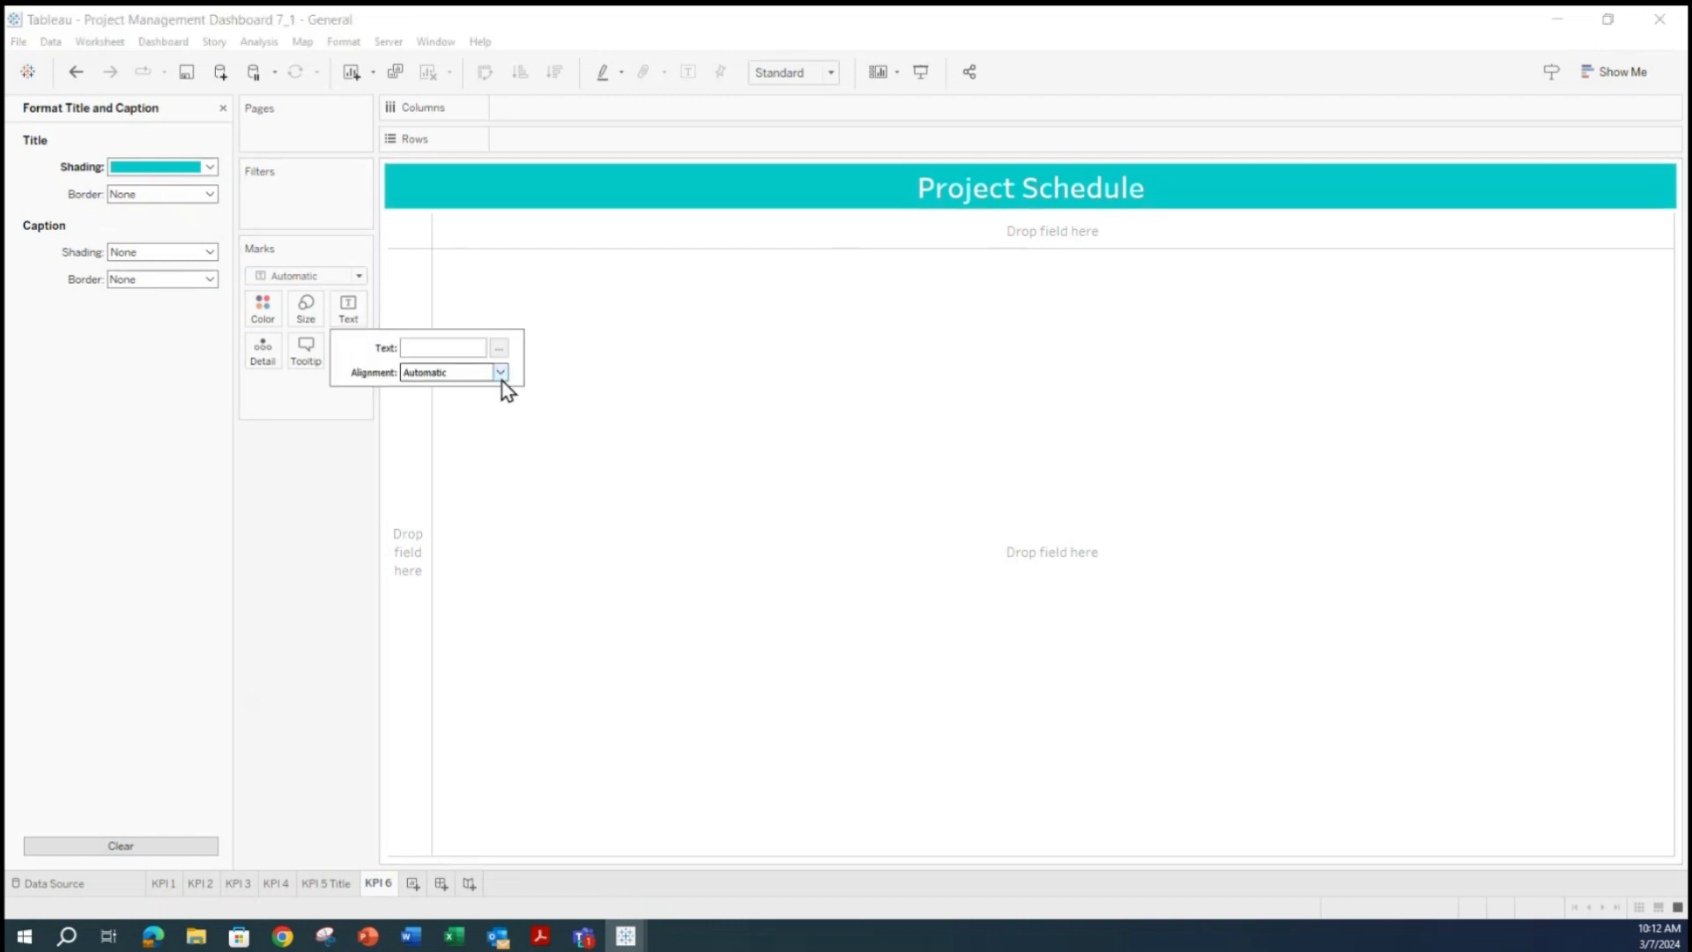
{"action": "left_click", "coordinate": [501, 372]}
{"action": "left_click", "coordinate": [431, 446]}
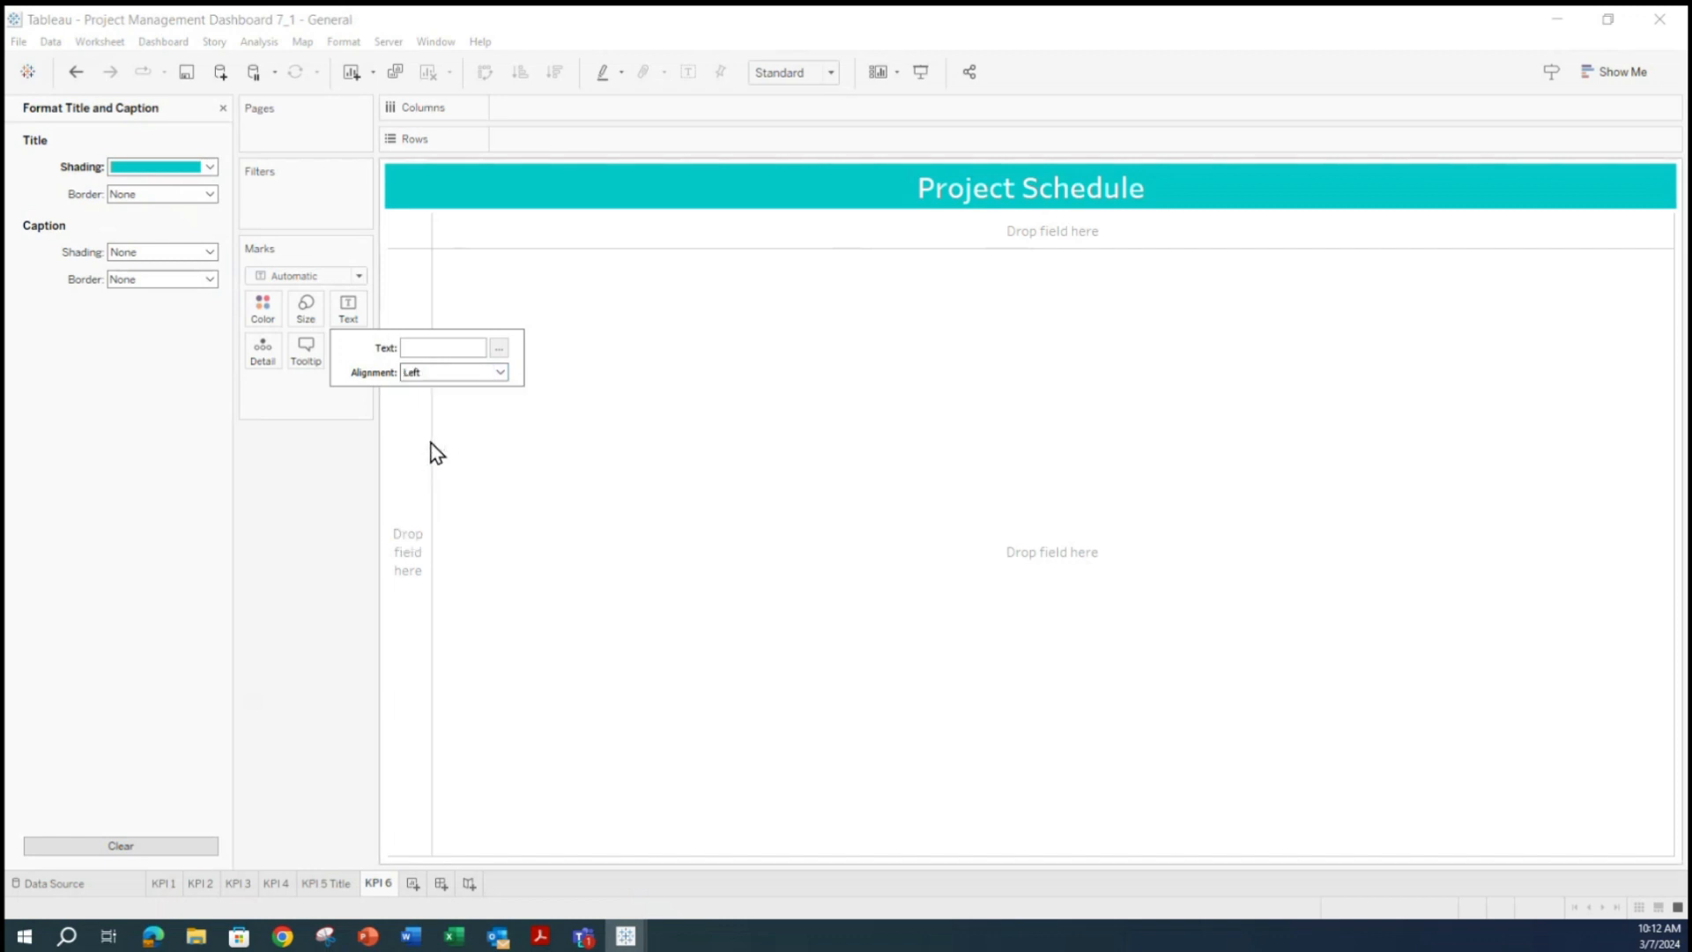
{"action": "left_click", "coordinate": [500, 372]}
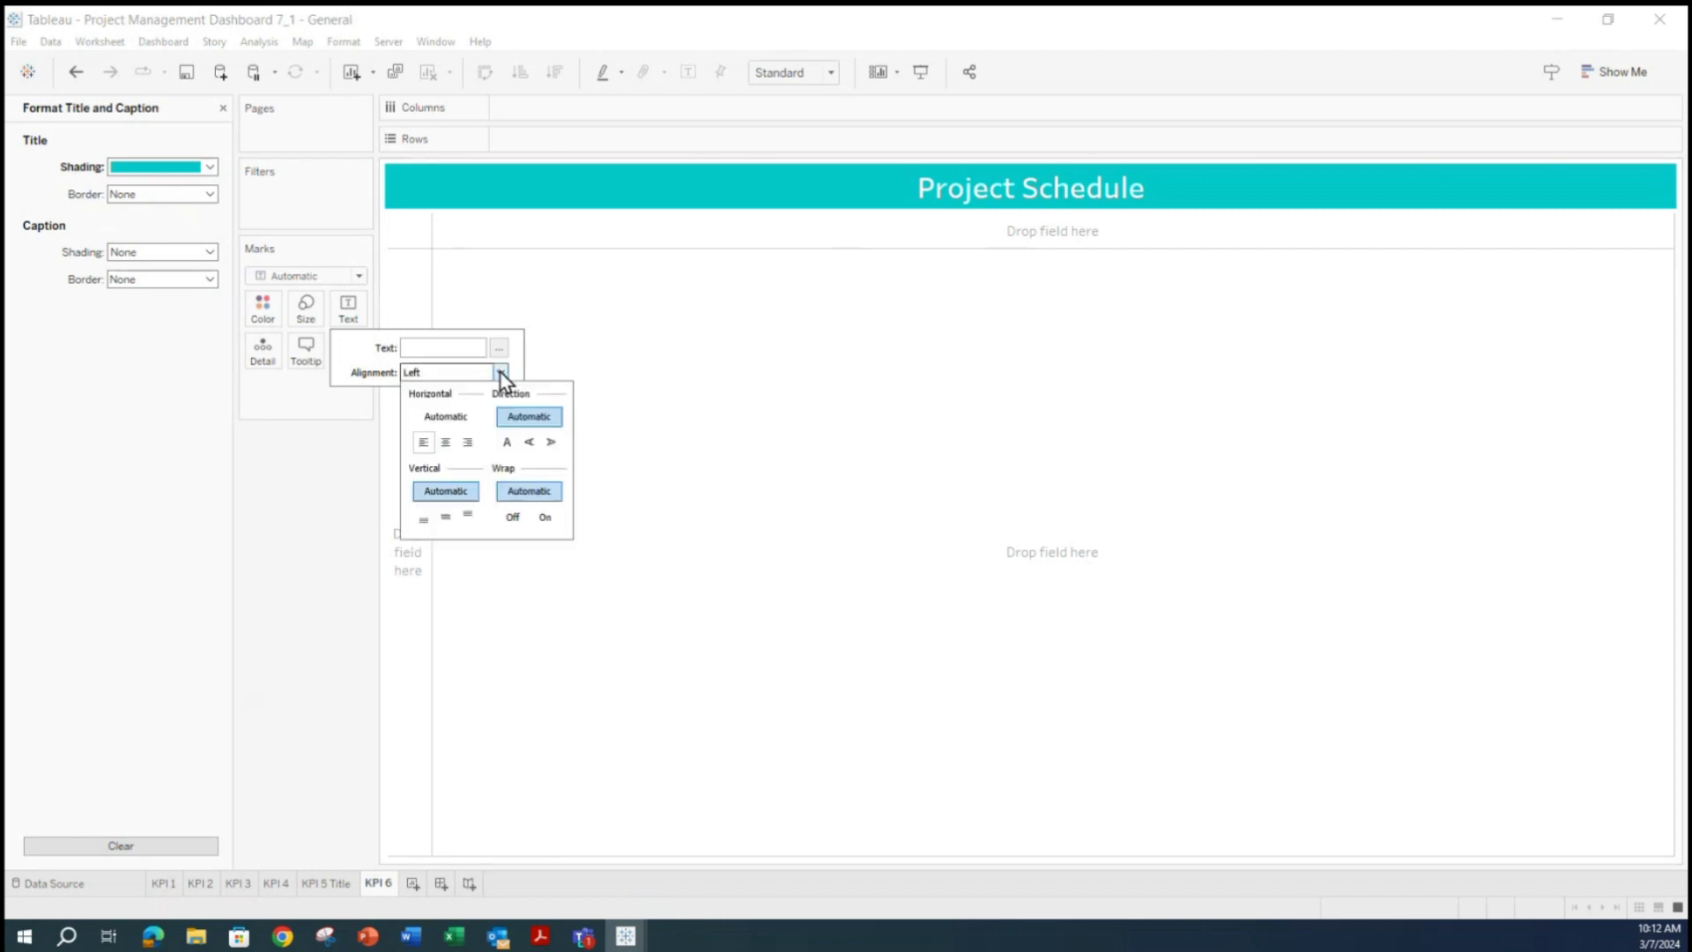
{"action": "left_click", "coordinate": [446, 518]}
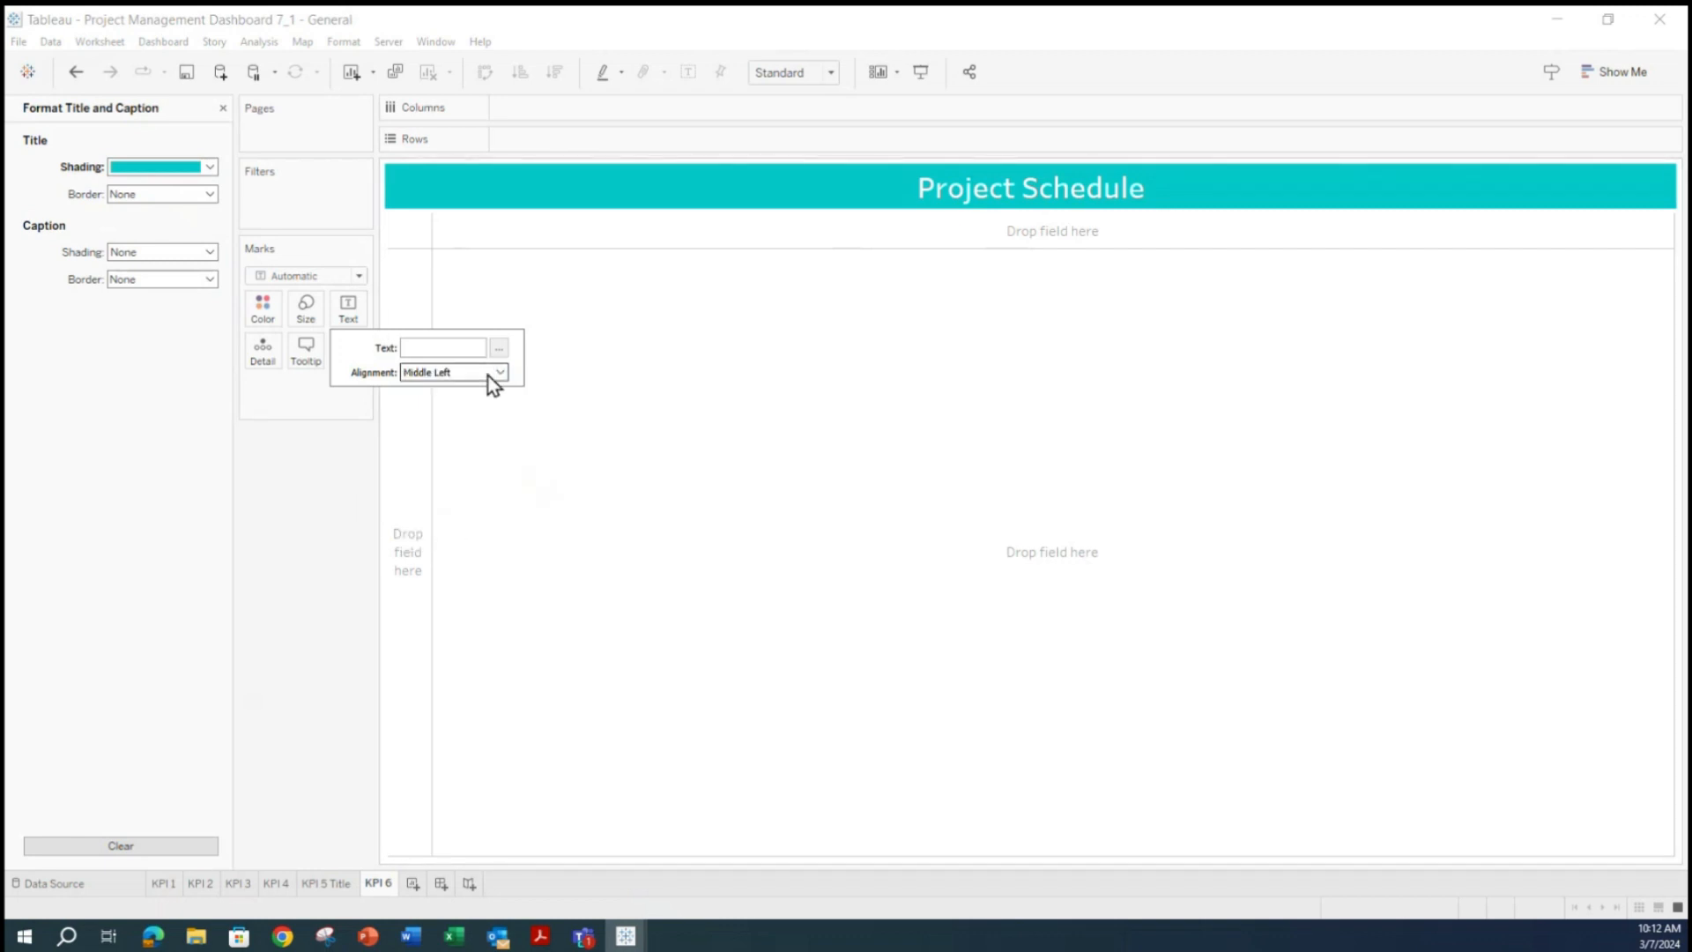
{"action": "left_click", "coordinate": [489, 376]}
{"action": "left_click", "coordinate": [425, 520]}
{"action": "left_click", "coordinate": [500, 373]}
{"action": "left_click", "coordinate": [446, 520]}
{"action": "left_click", "coordinate": [316, 530]}
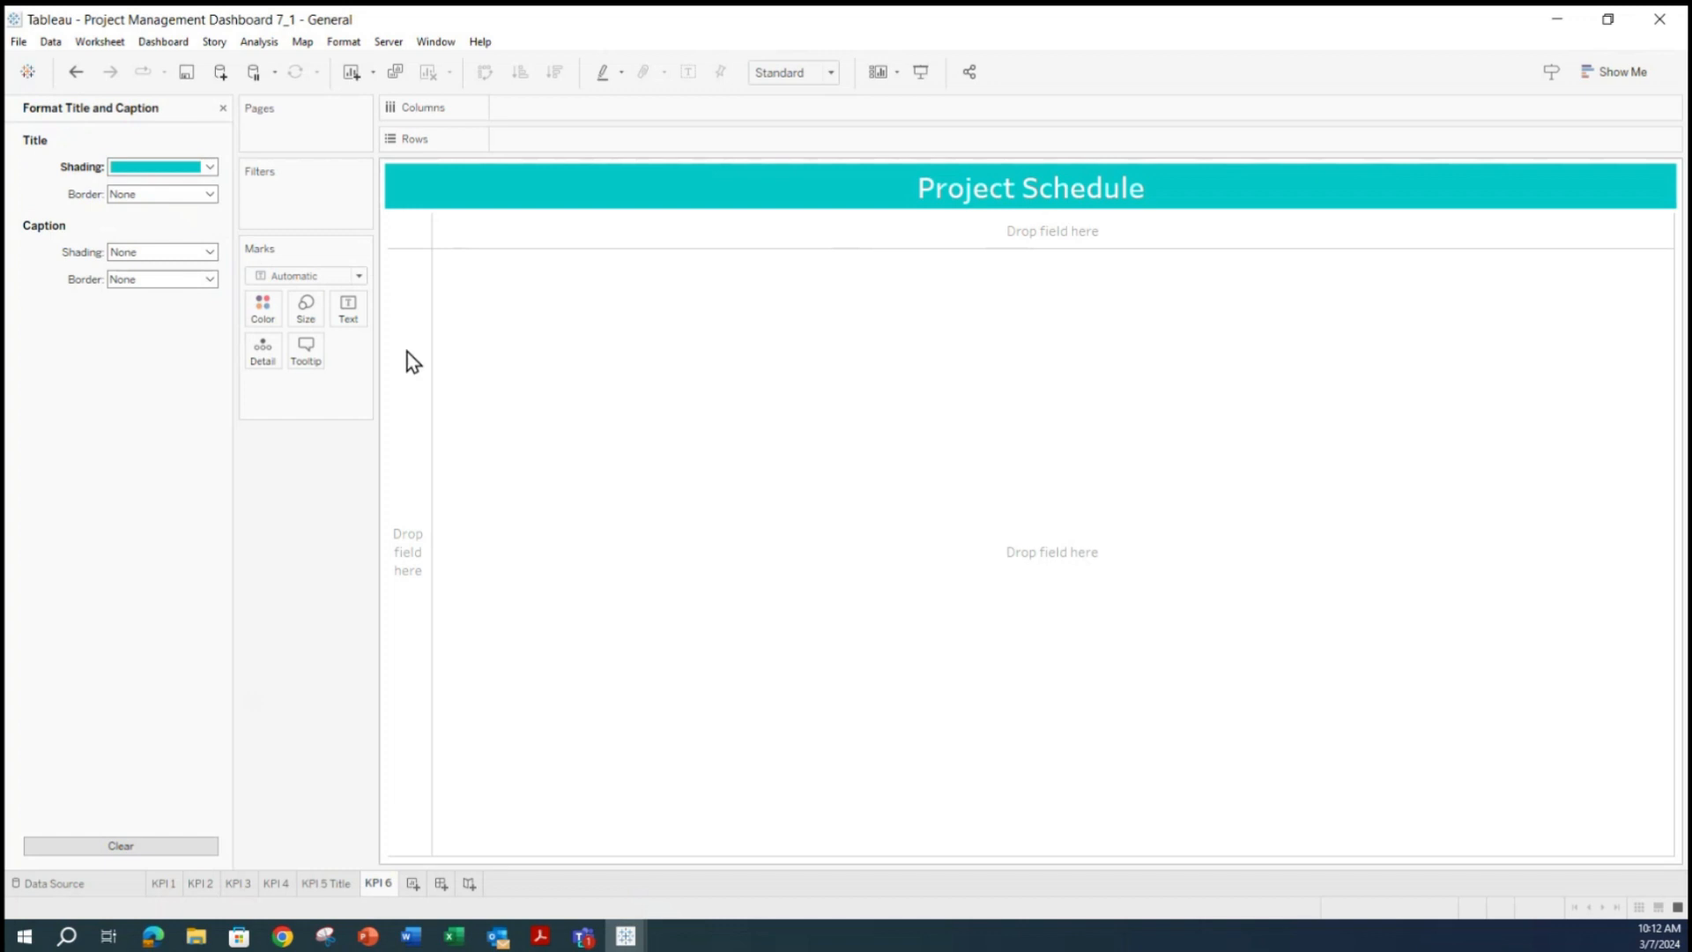
{"action": "left_click", "coordinate": [224, 108]}
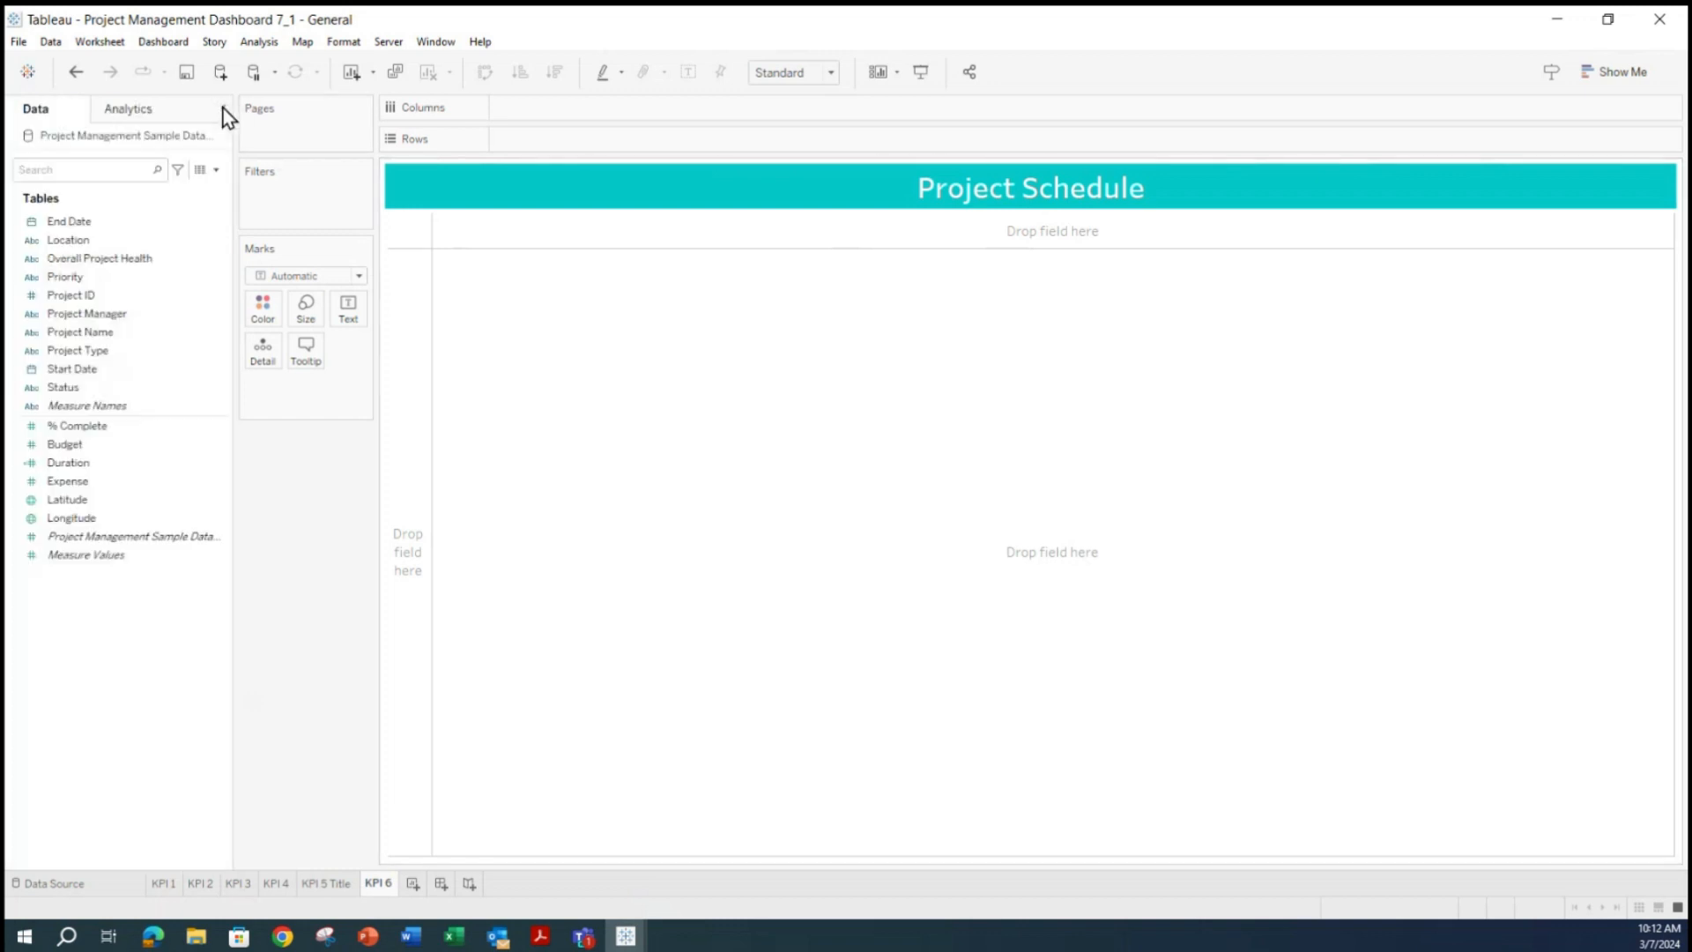
Place Project Name and Project Type on the rows and Start Date by year on the columns of the new KPI 6 sheet.
{"action": "left_click_drag", "start_coordinate": [135, 331], "coordinate": [526, 153]}
{"action": "scroll", "coordinate": [550, 414], "scroll_direction": "down", "scroll_amount": 5}
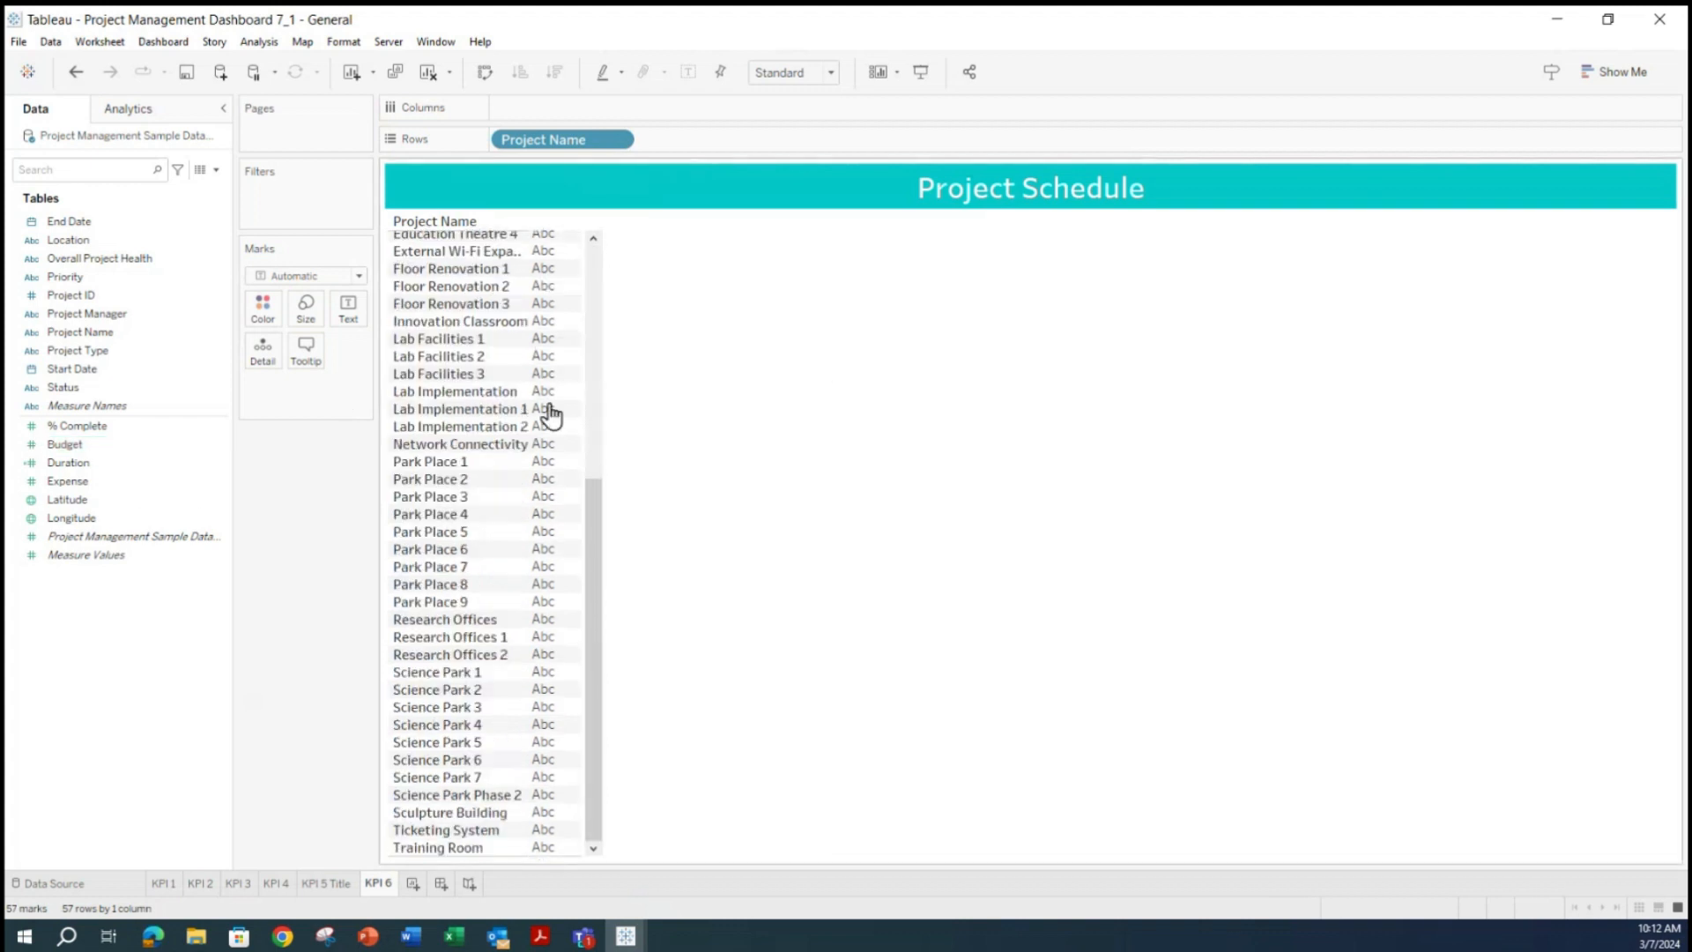
{"action": "scroll", "coordinate": [551, 414], "scroll_direction": "up", "scroll_amount": 5}
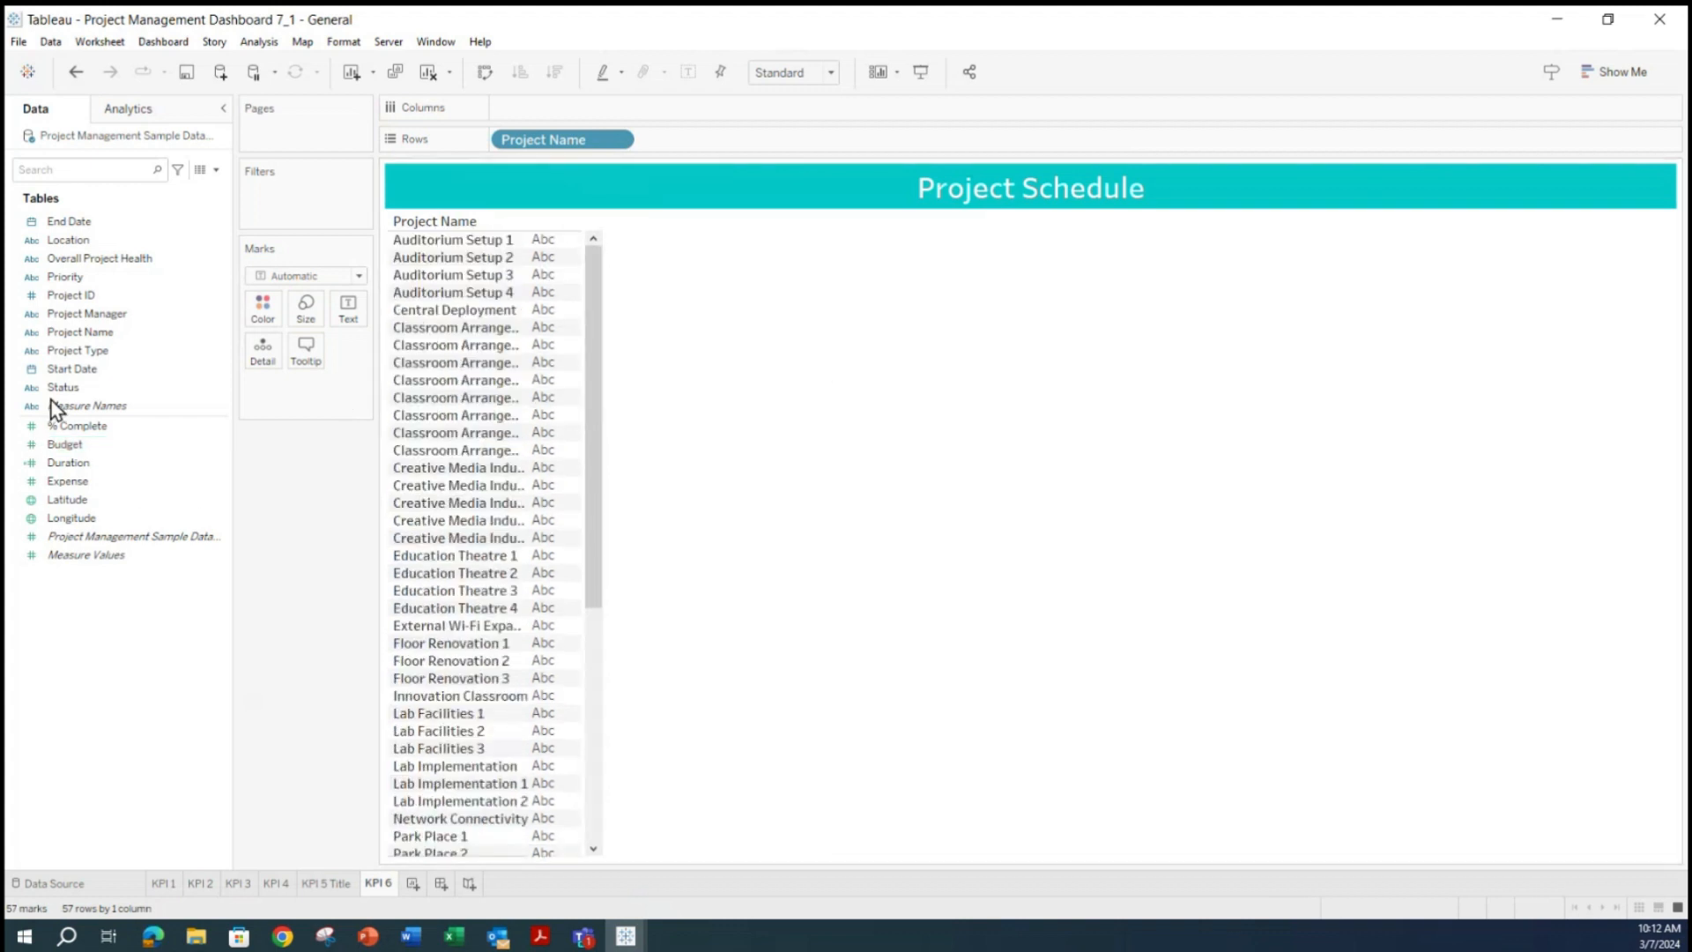
{"action": "left_click", "coordinate": [81, 350]}
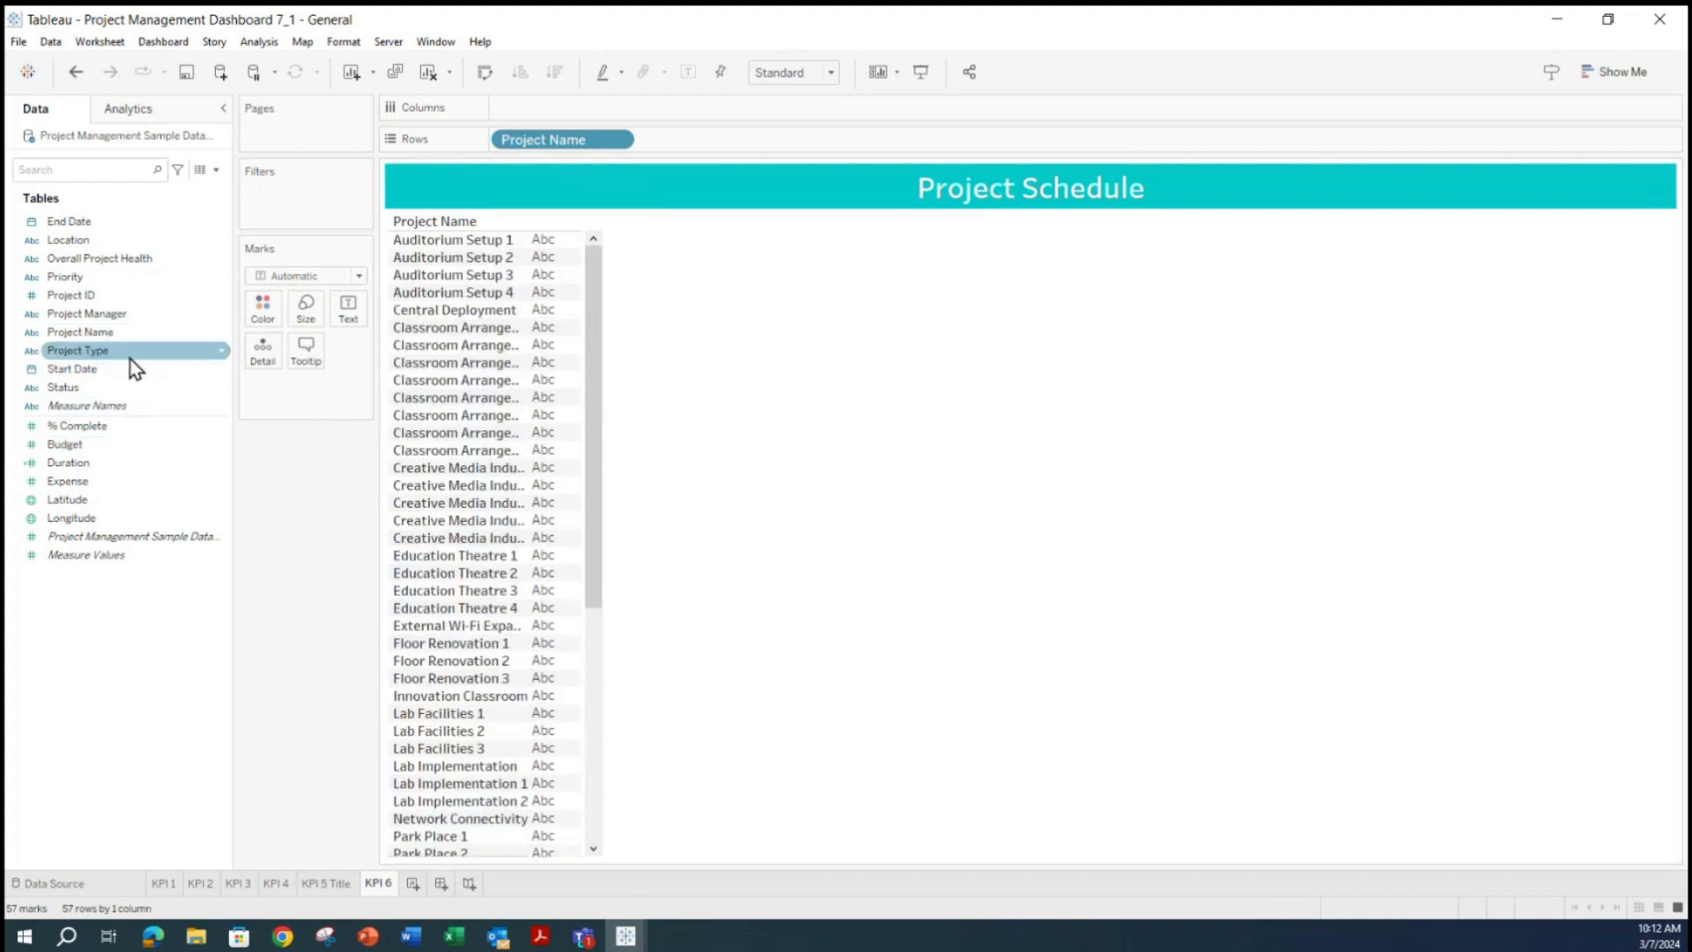
{"action": "left_click_drag", "start_coordinate": [83, 356], "coordinate": [690, 148]}
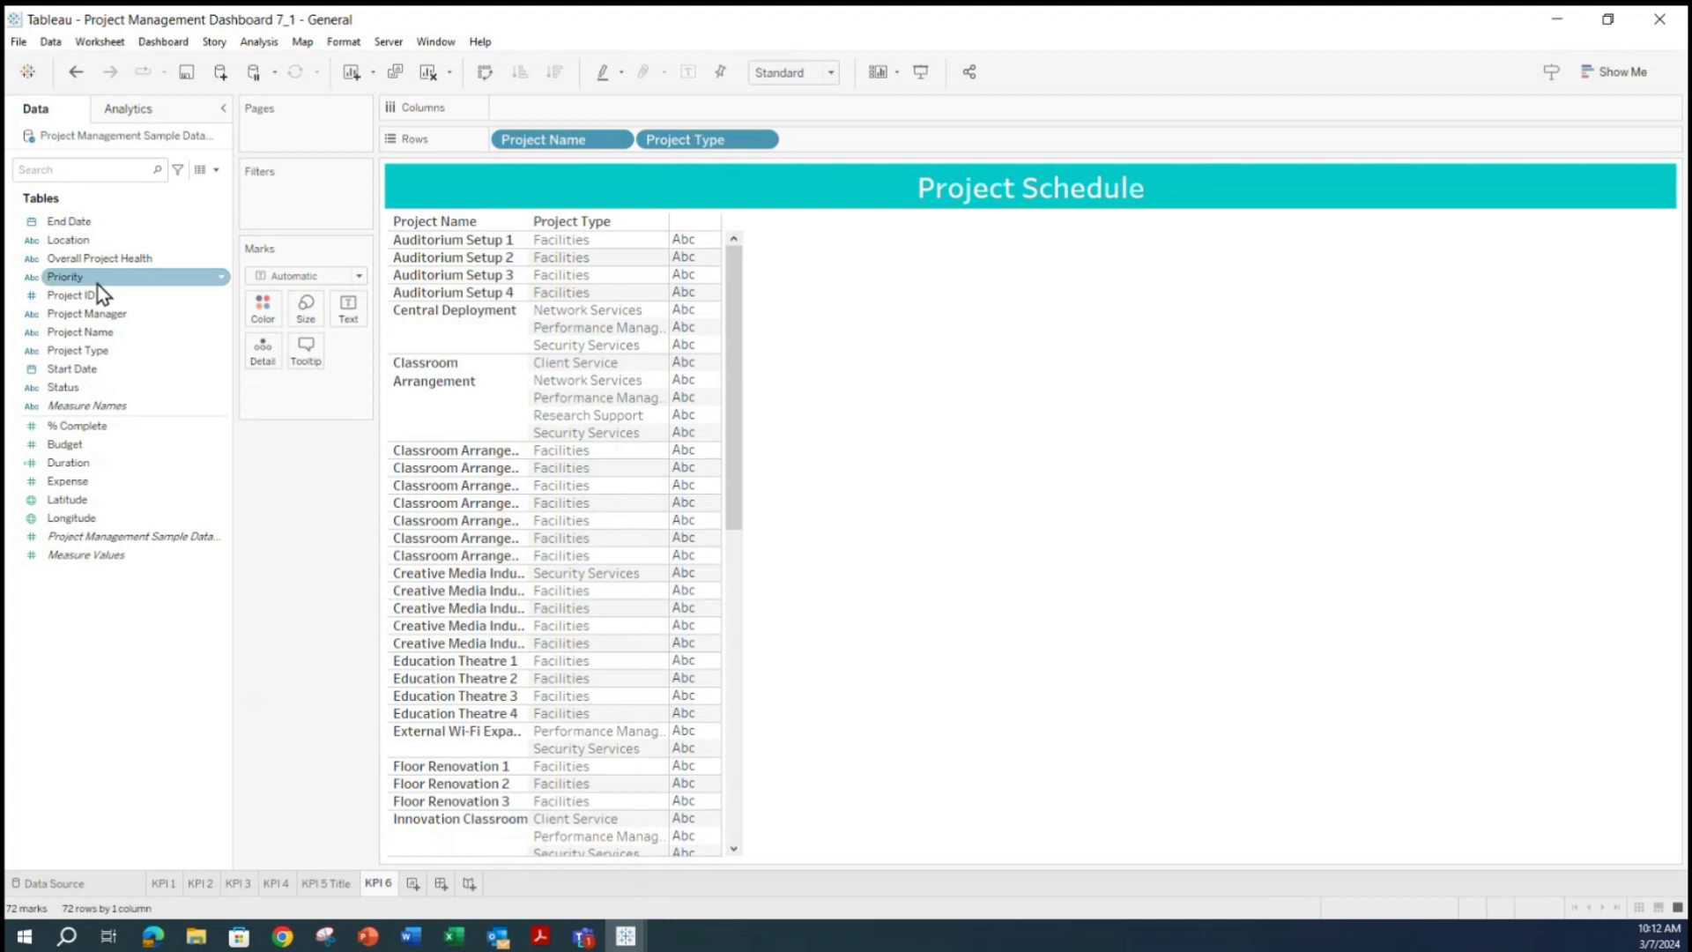
{"action": "left_click_drag", "start_coordinate": [78, 370], "coordinate": [548, 117]}
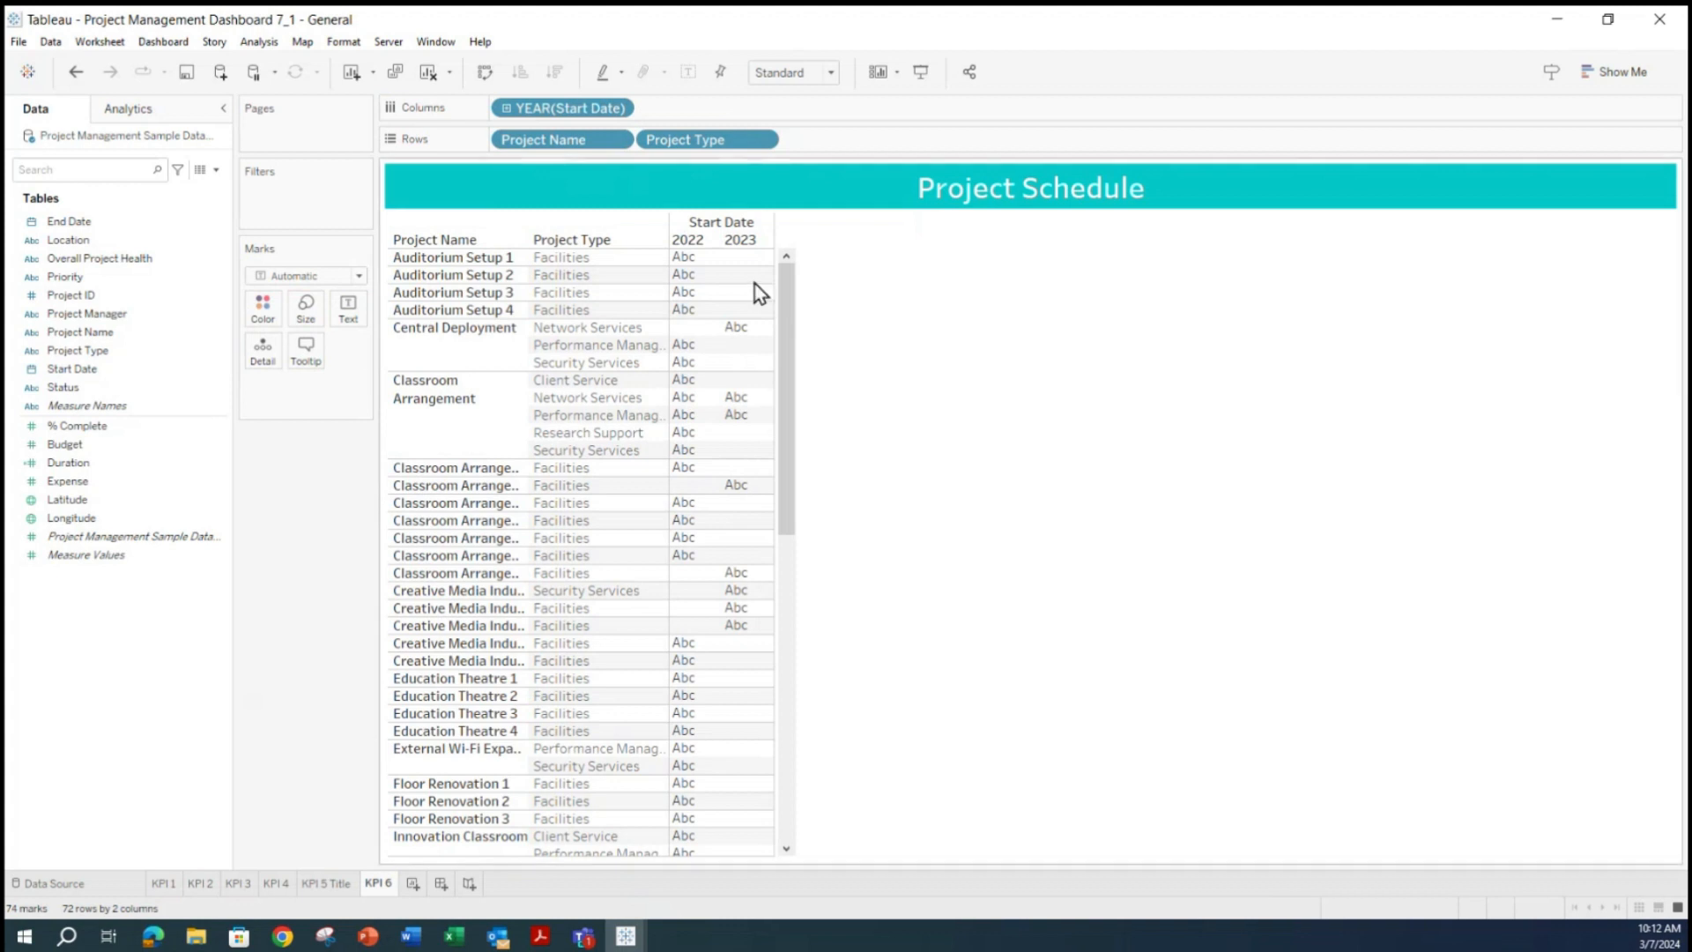
Change the KPI 6 mark type to Gantt Bar.
{"action": "left_click", "coordinate": [361, 278]}
{"action": "left_click", "coordinate": [360, 278]}
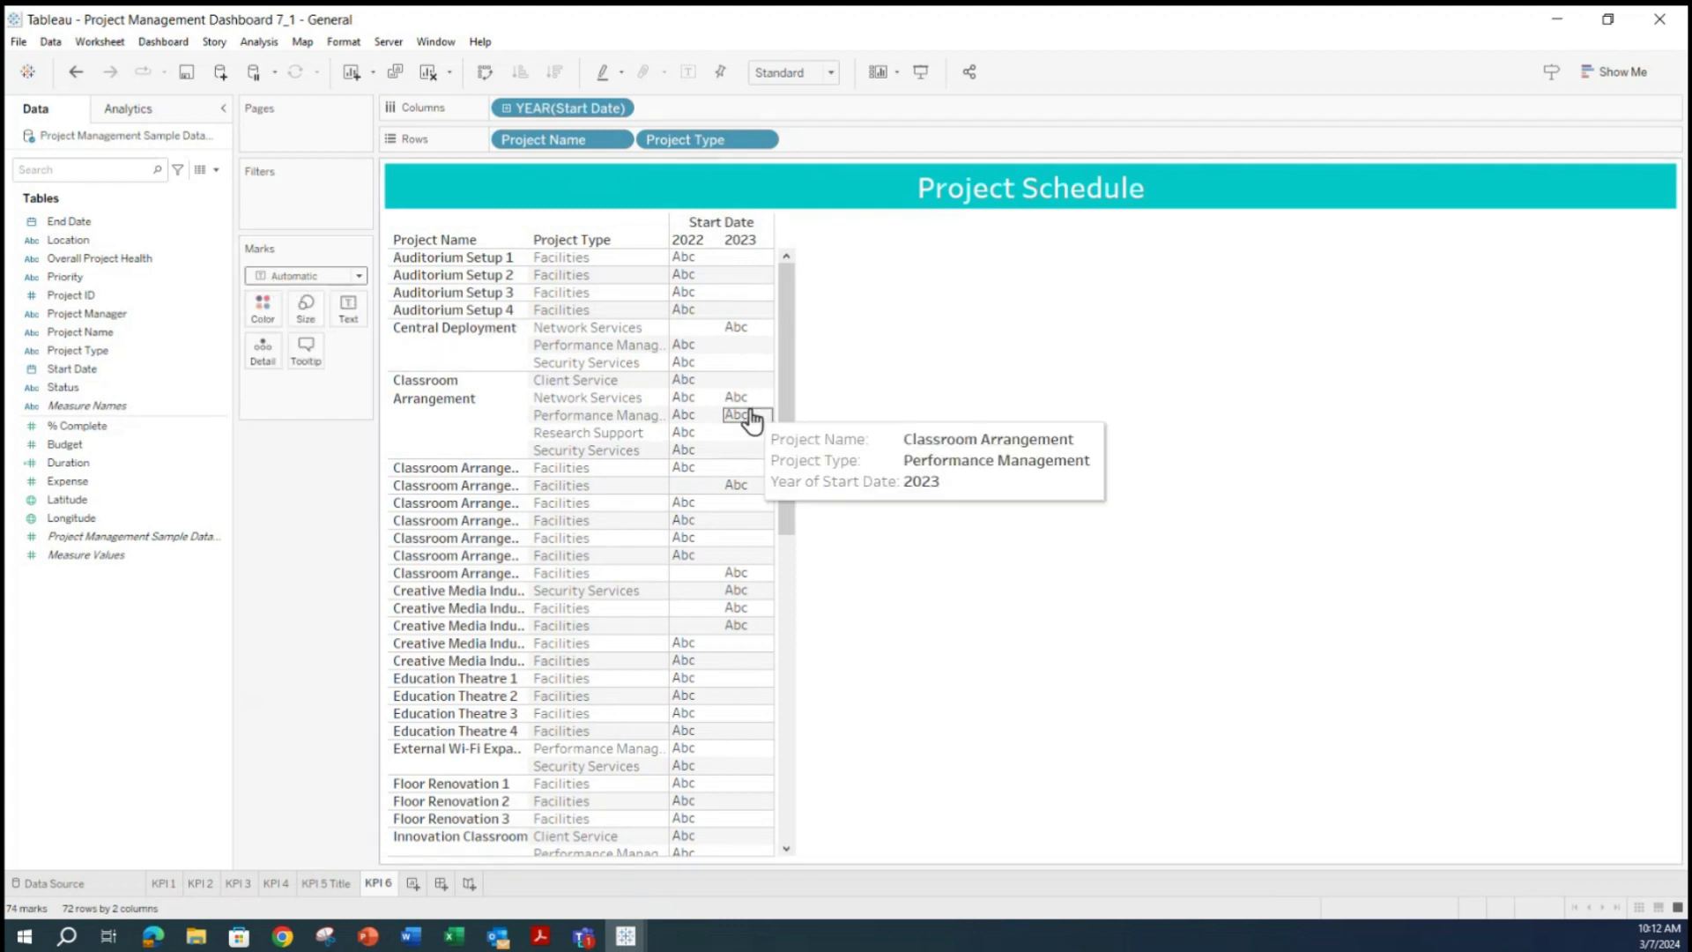
{"action": "scroll", "coordinate": [755, 400], "scroll_direction": "down", "scroll_amount": 5}
{"action": "scroll", "coordinate": [759, 325], "scroll_direction": "up", "scroll_amount": 5}
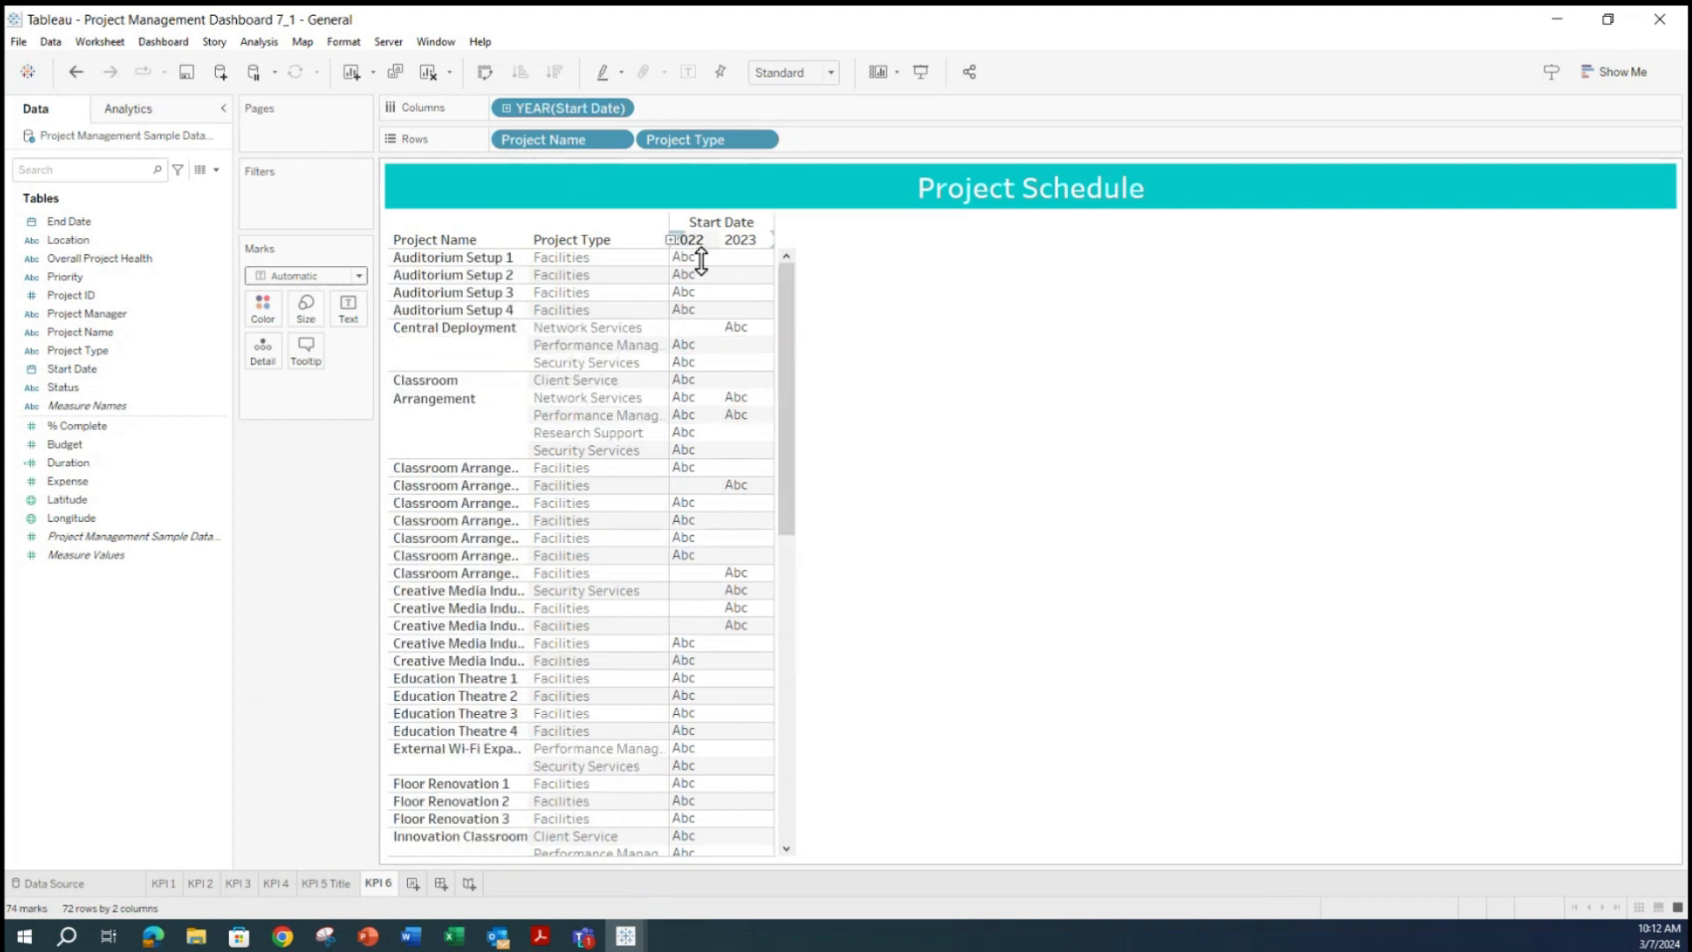
{"action": "left_click", "coordinate": [359, 276]}
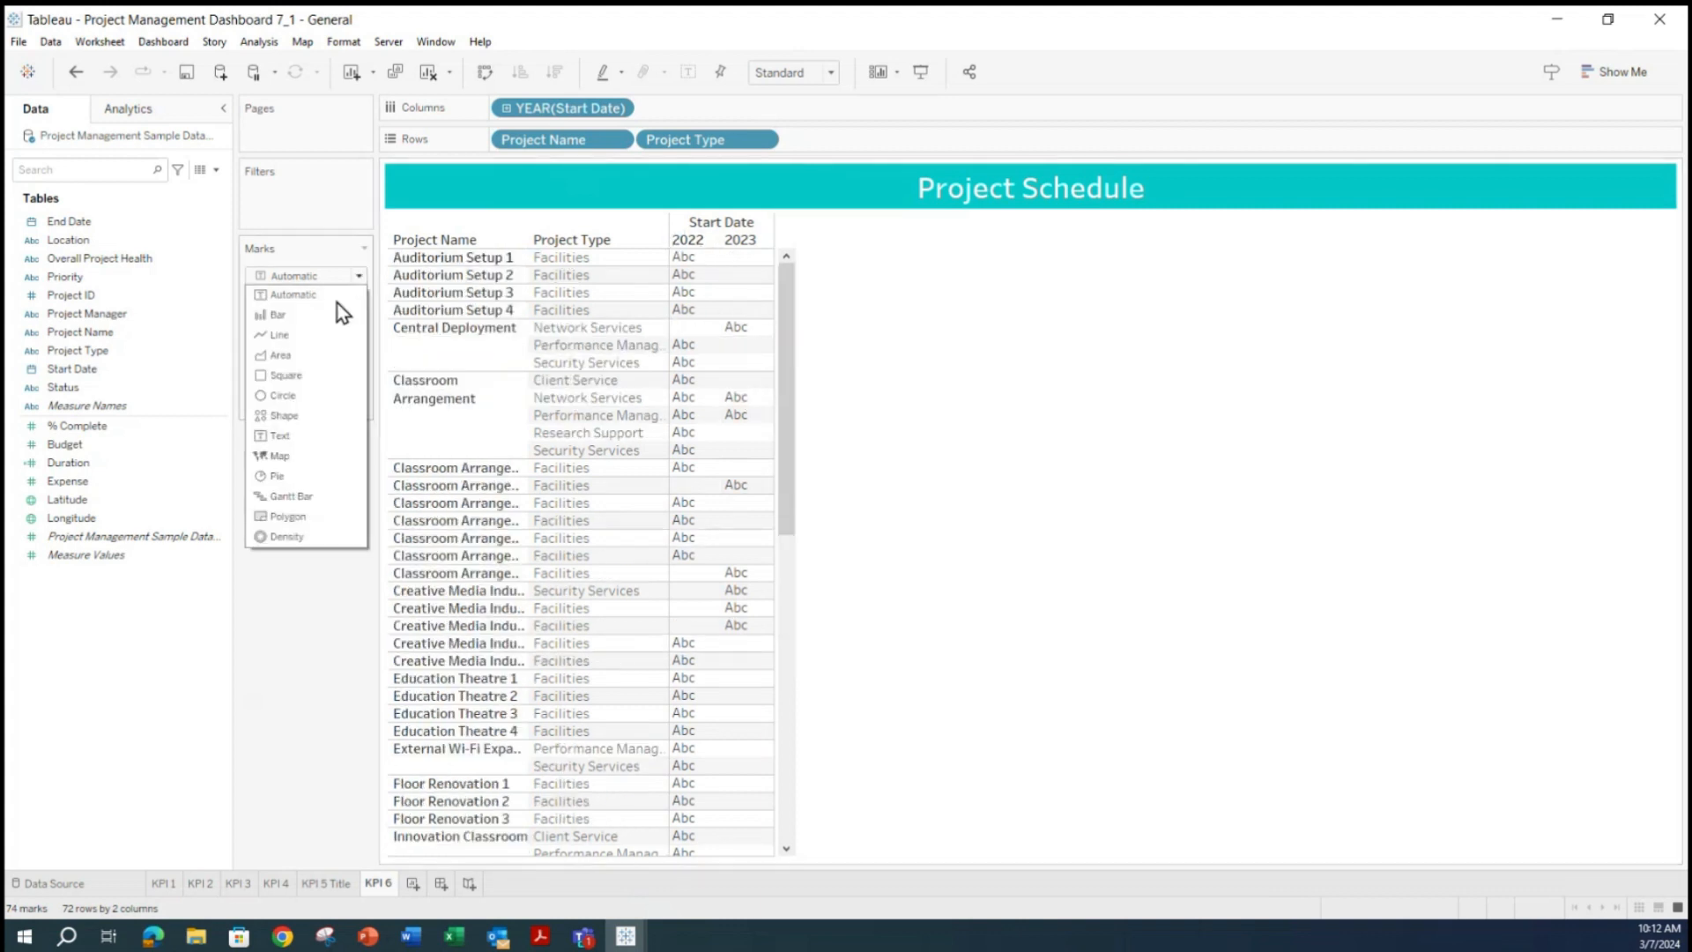
{"action": "left_click", "coordinate": [292, 496]}
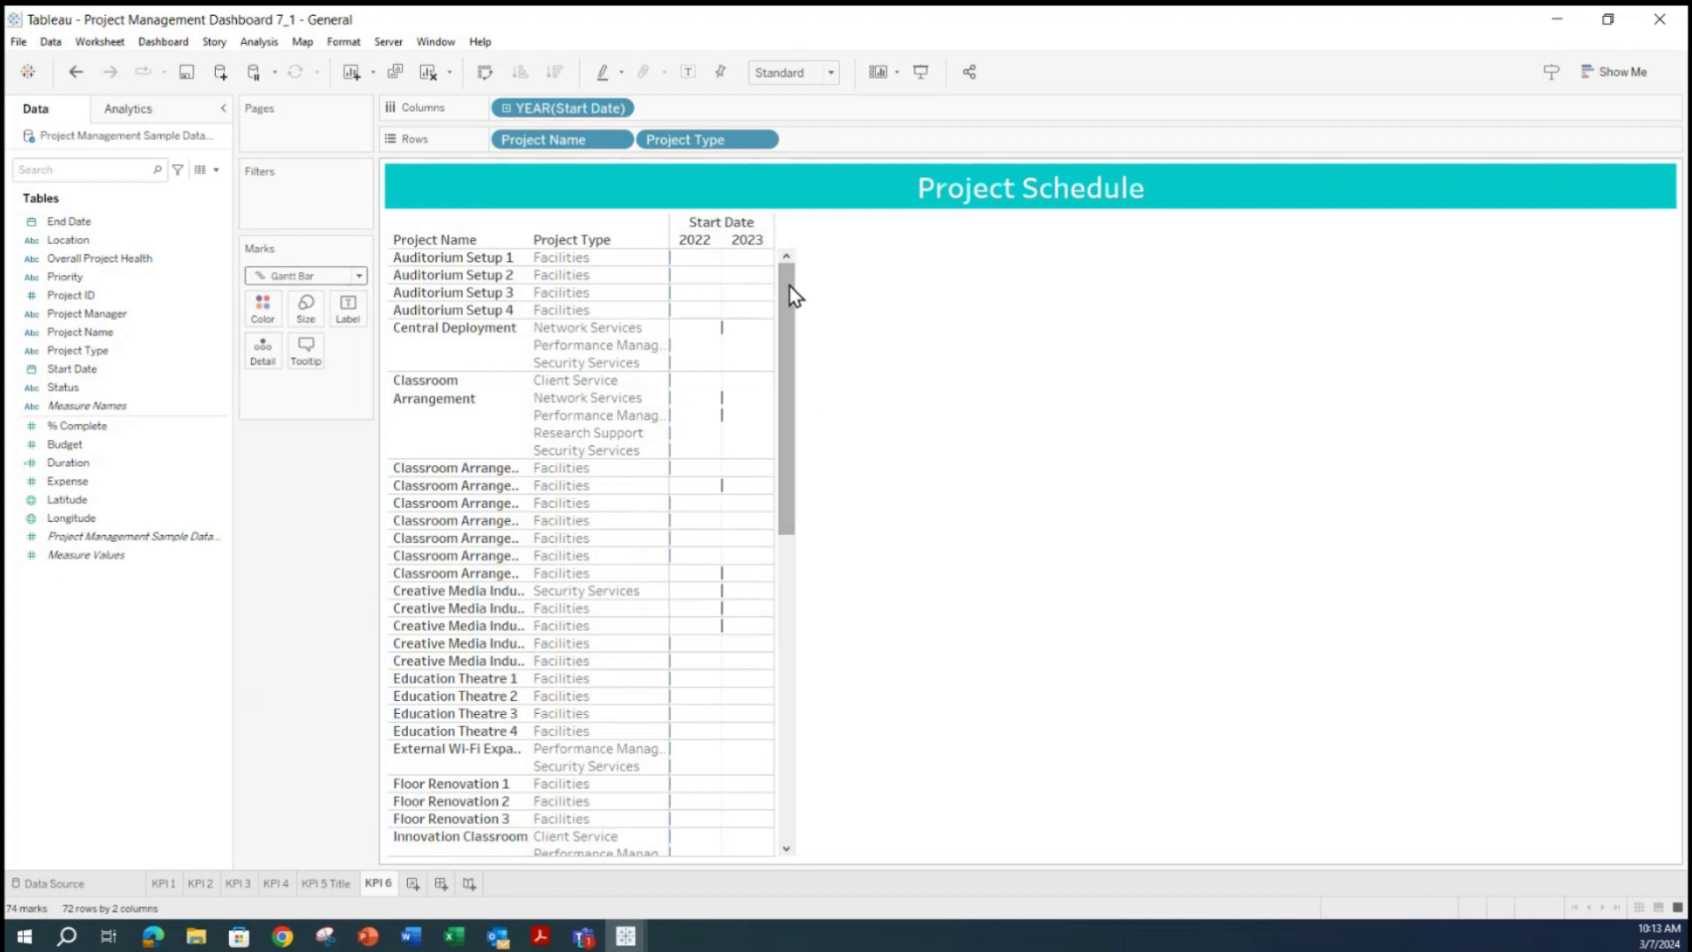
Widen the year columns slightly and fit the Project Schedule chart to Entire View.
{"action": "left_click_drag", "start_coordinate": [1207, 280], "coordinate": [791, 278]}
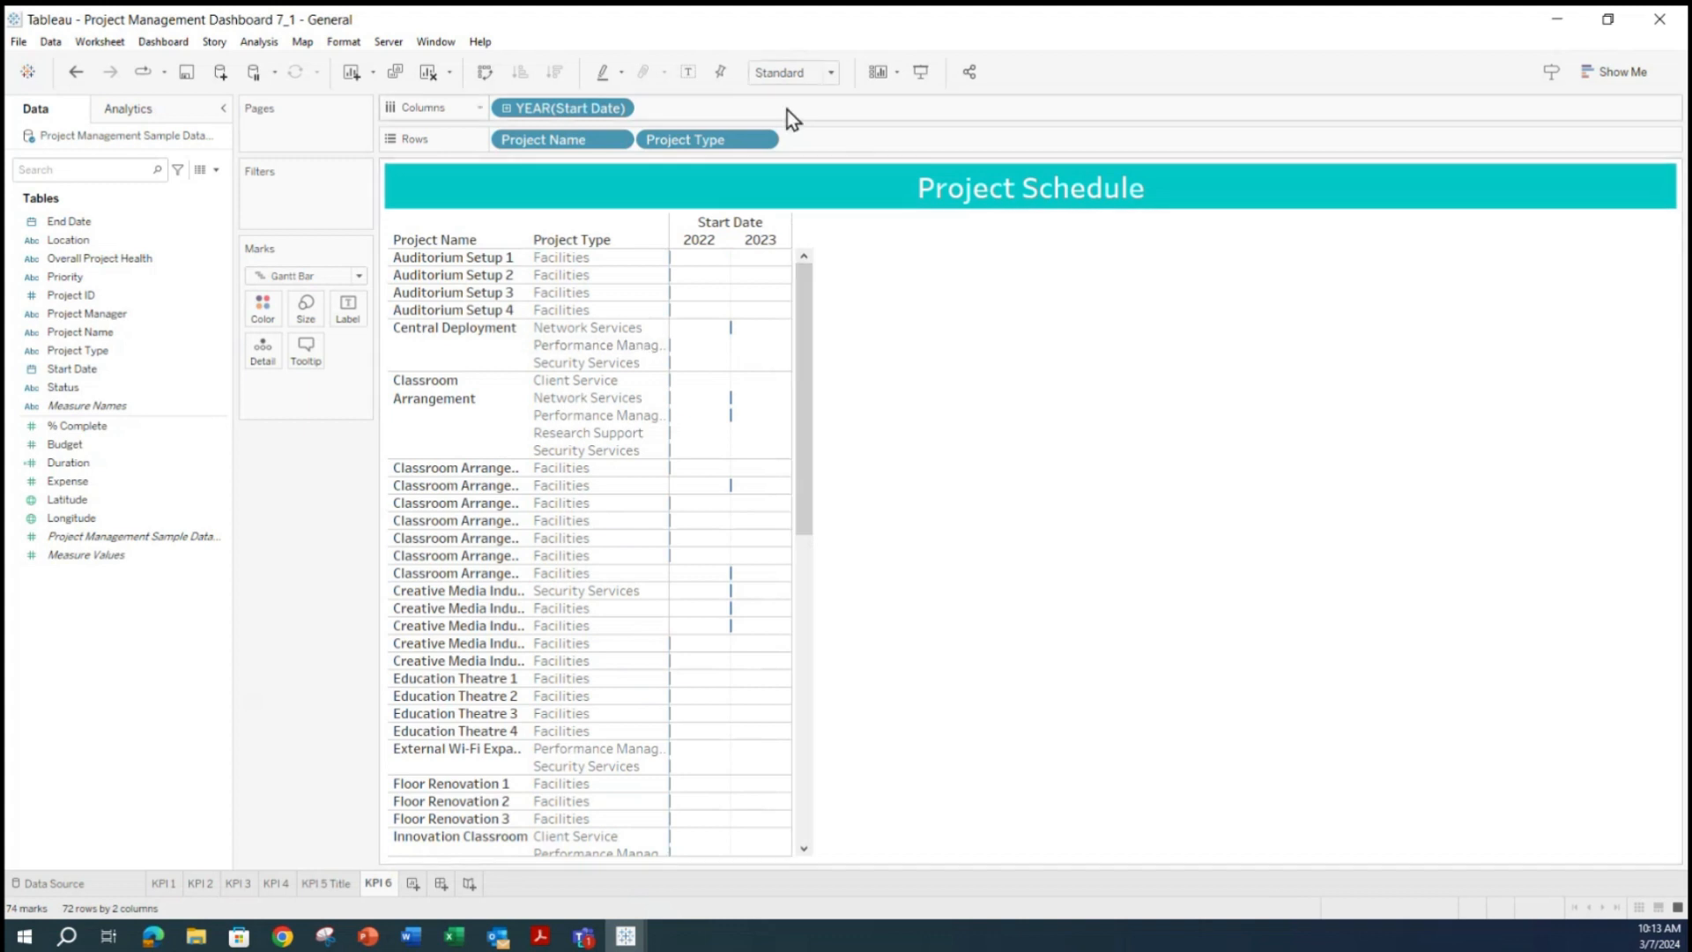
{"action": "left_click", "coordinate": [828, 74]}
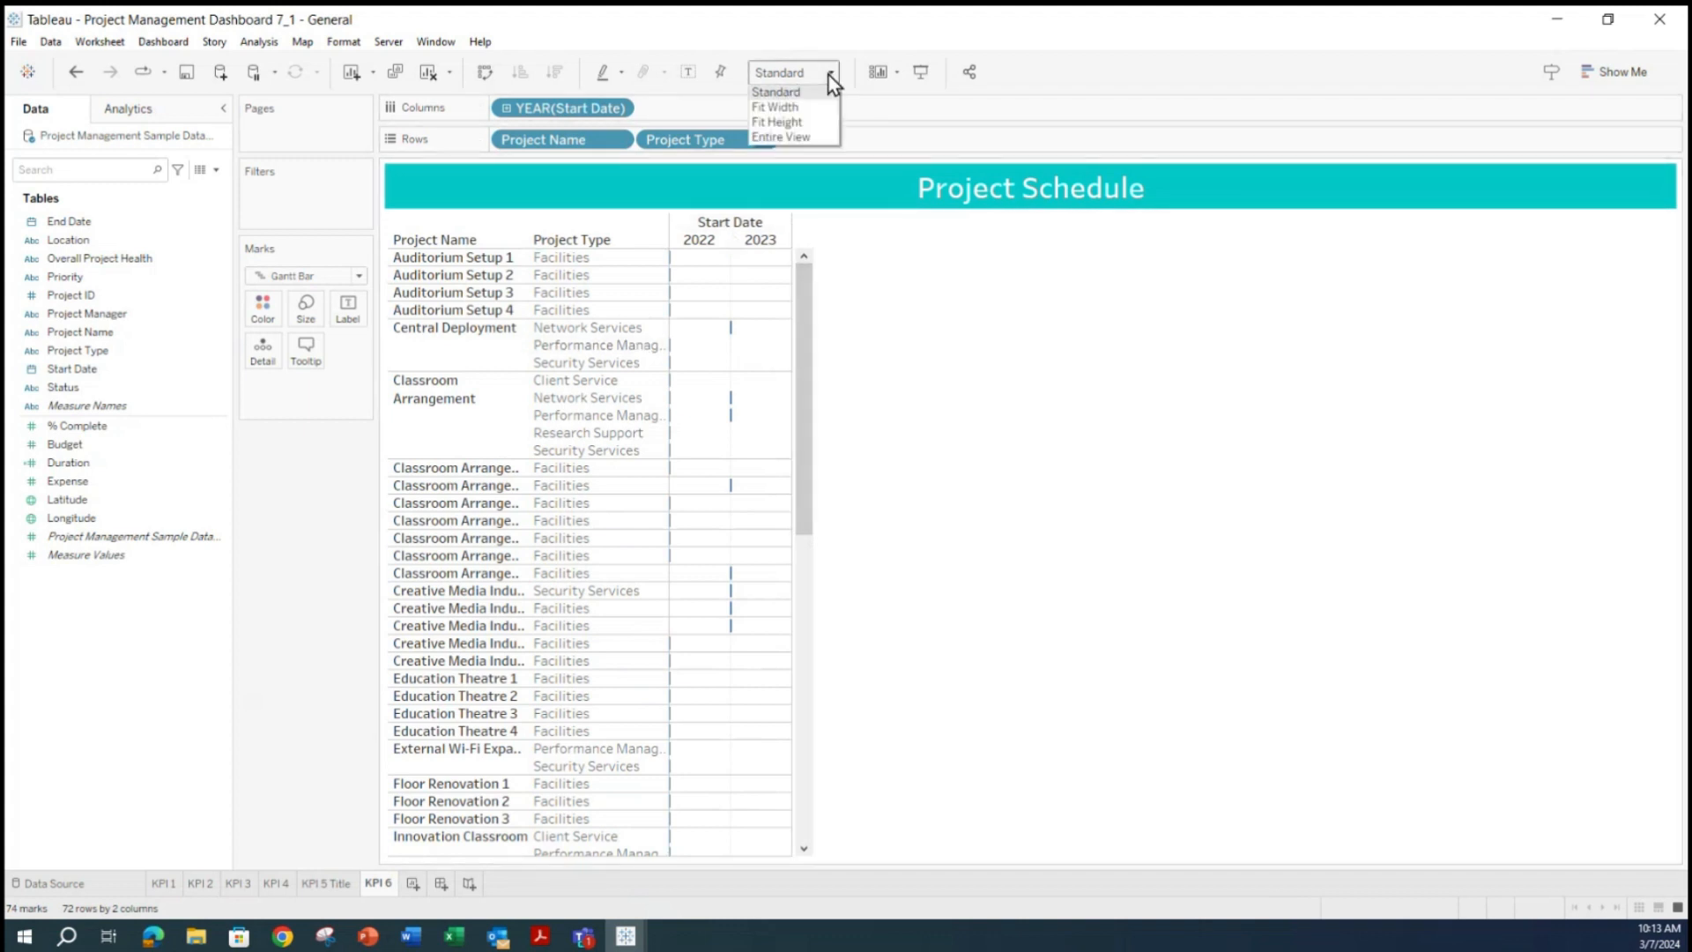
{"action": "left_click", "coordinate": [778, 138]}
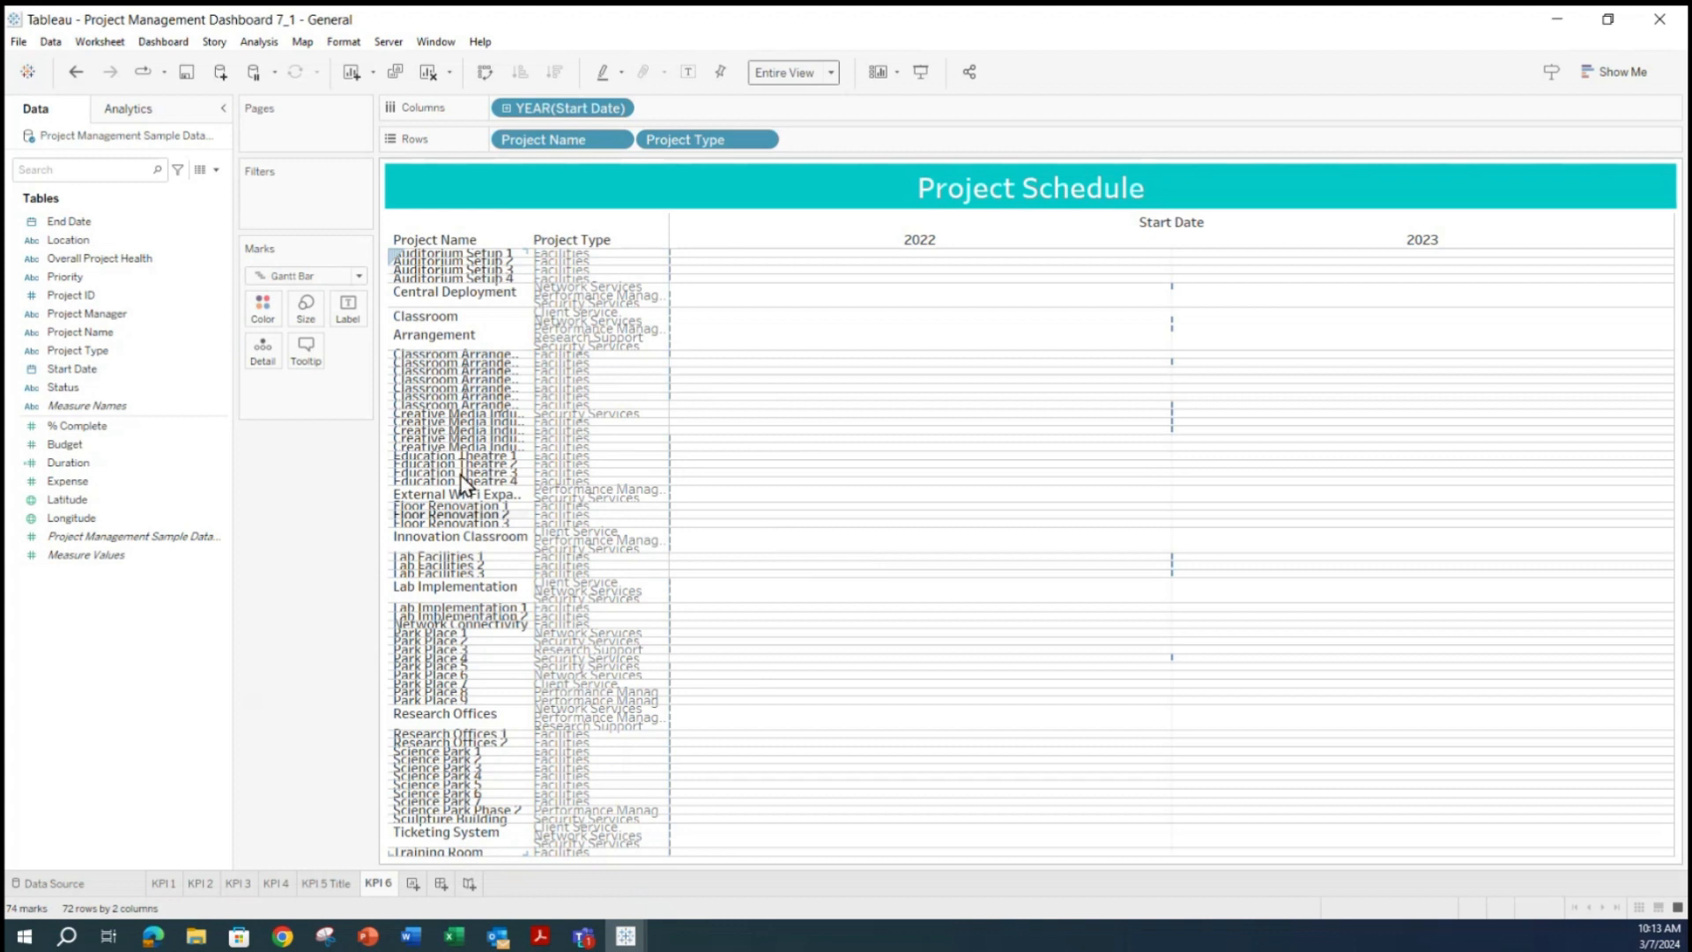
Try the Standard fit on the Project Schedule chart and set it to Fit Width.
{"action": "left_click", "coordinate": [830, 73]}
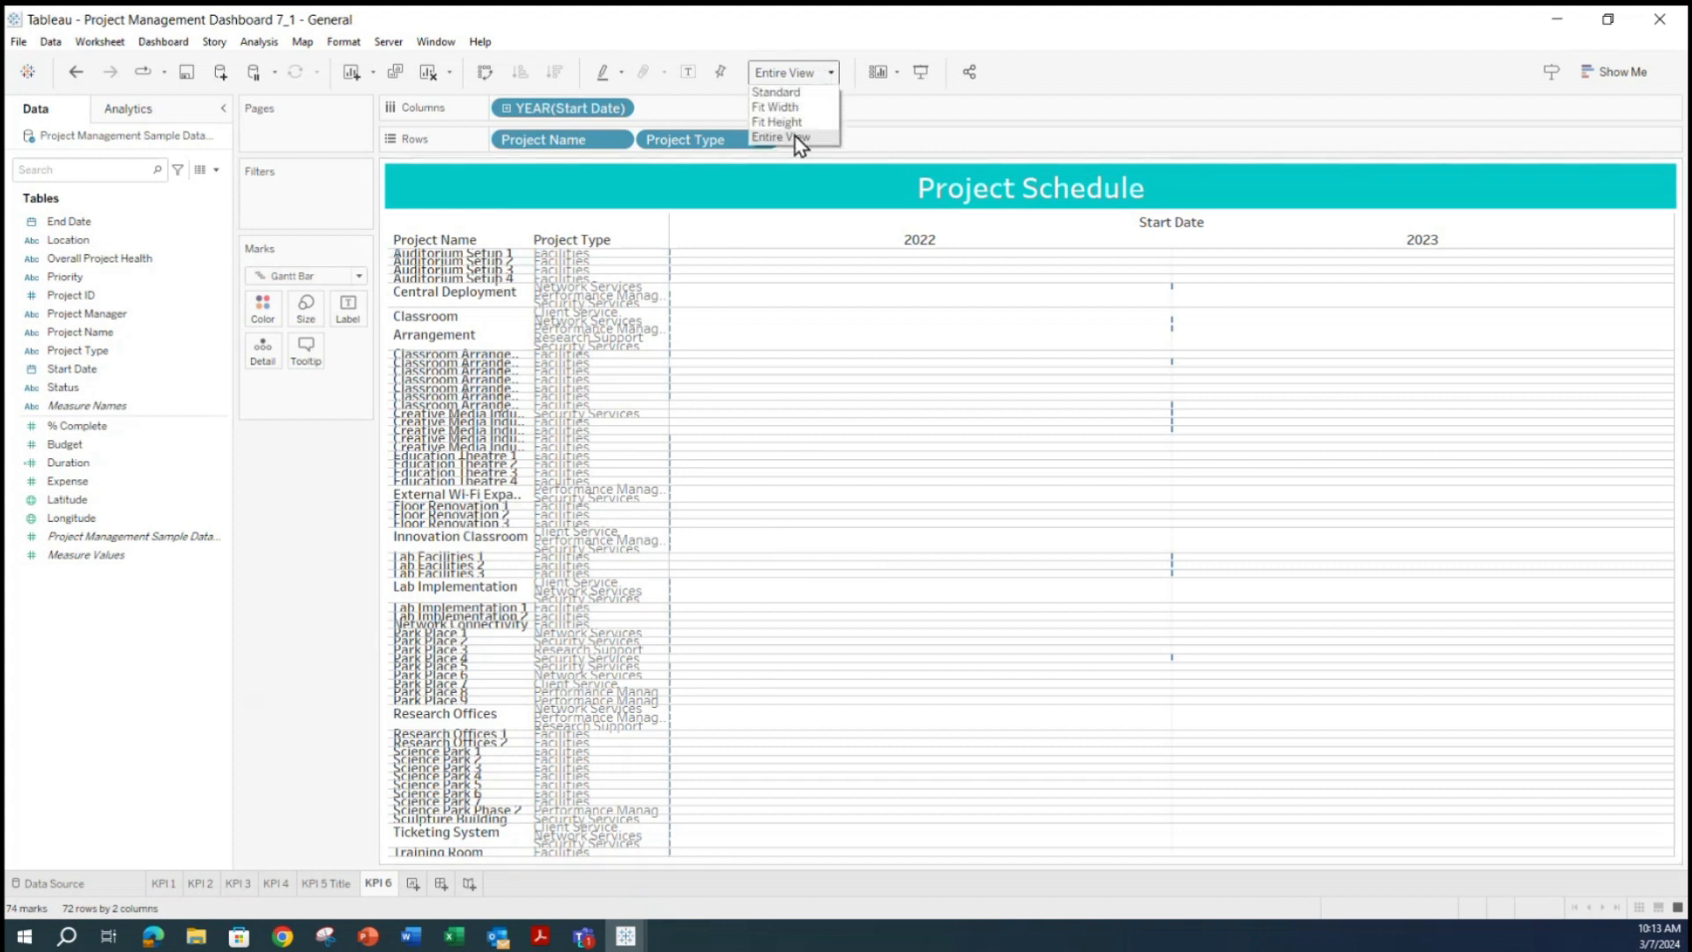
{"action": "left_click", "coordinate": [791, 92]}
{"action": "left_click", "coordinate": [828, 76]}
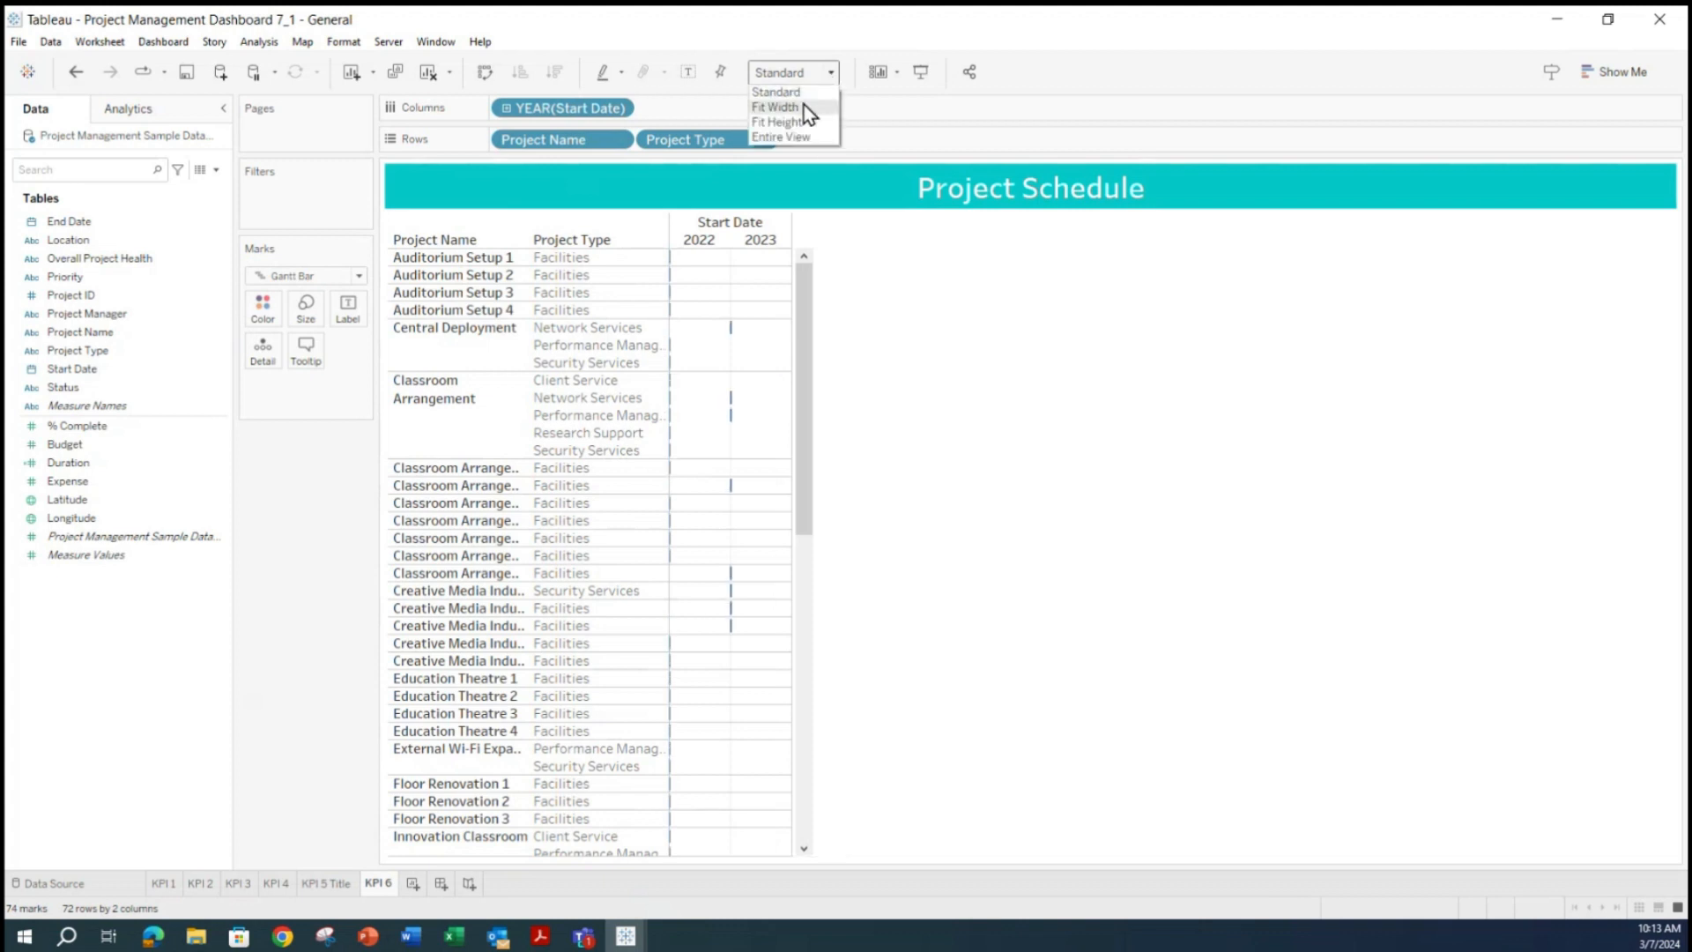
{"action": "left_click", "coordinate": [804, 104]}
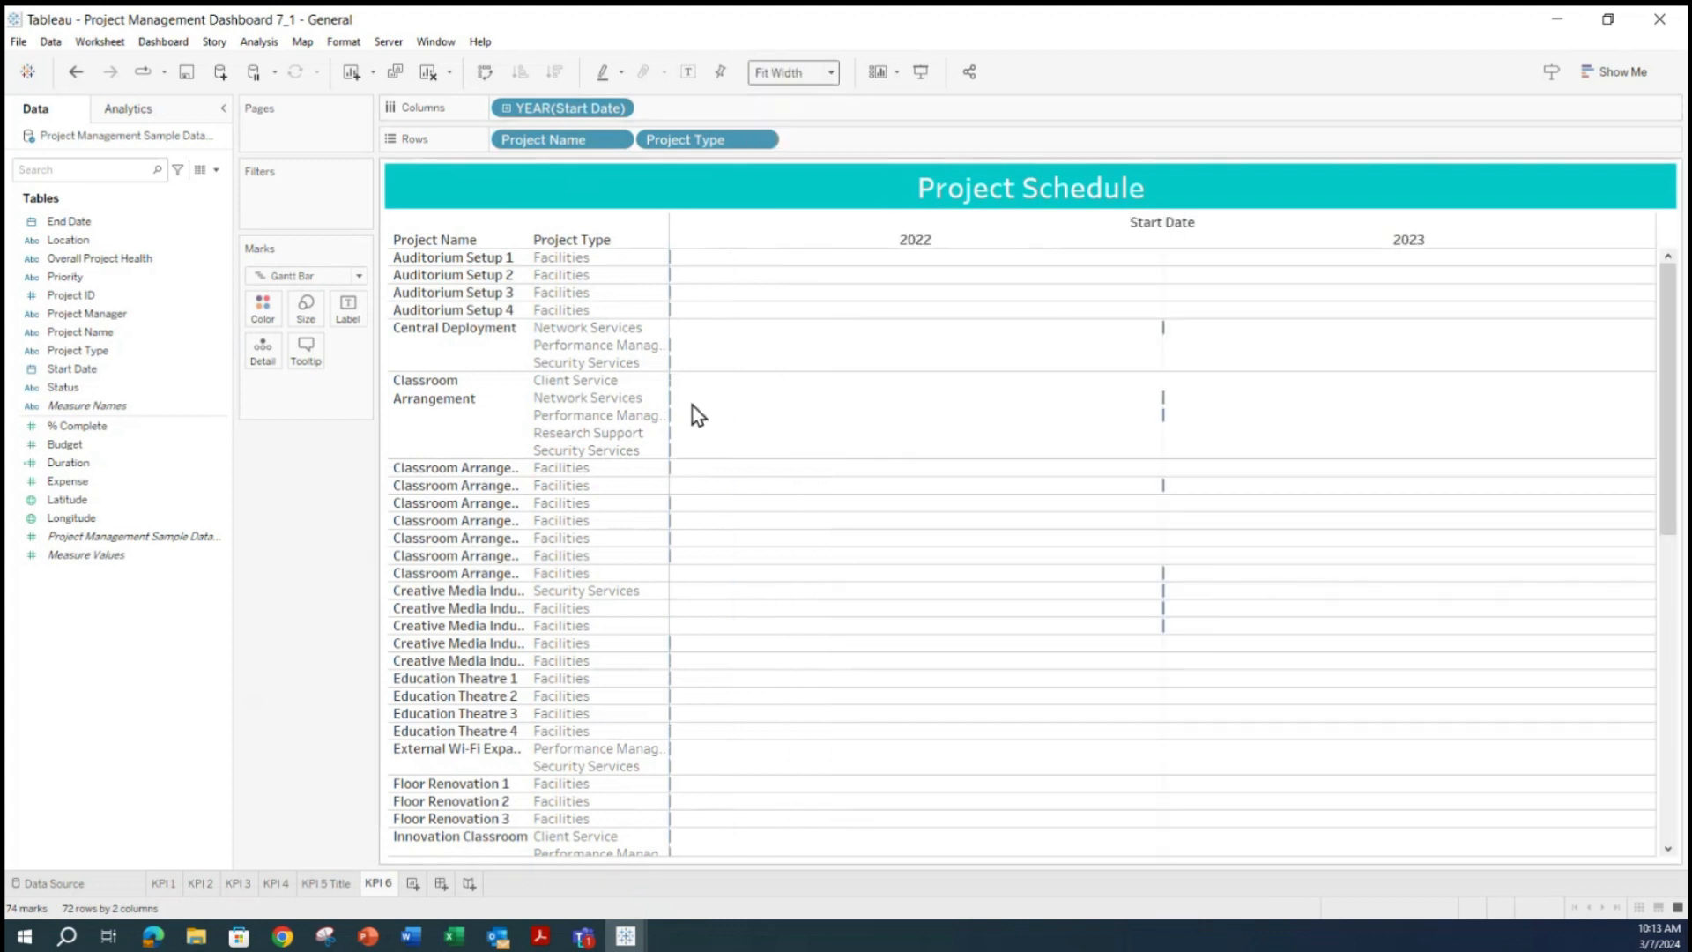
{"action": "scroll", "coordinate": [1280, 443], "scroll_direction": "down", "scroll_amount": 5}
{"action": "scroll", "coordinate": [1243, 517], "scroll_direction": "up", "scroll_amount": 5}
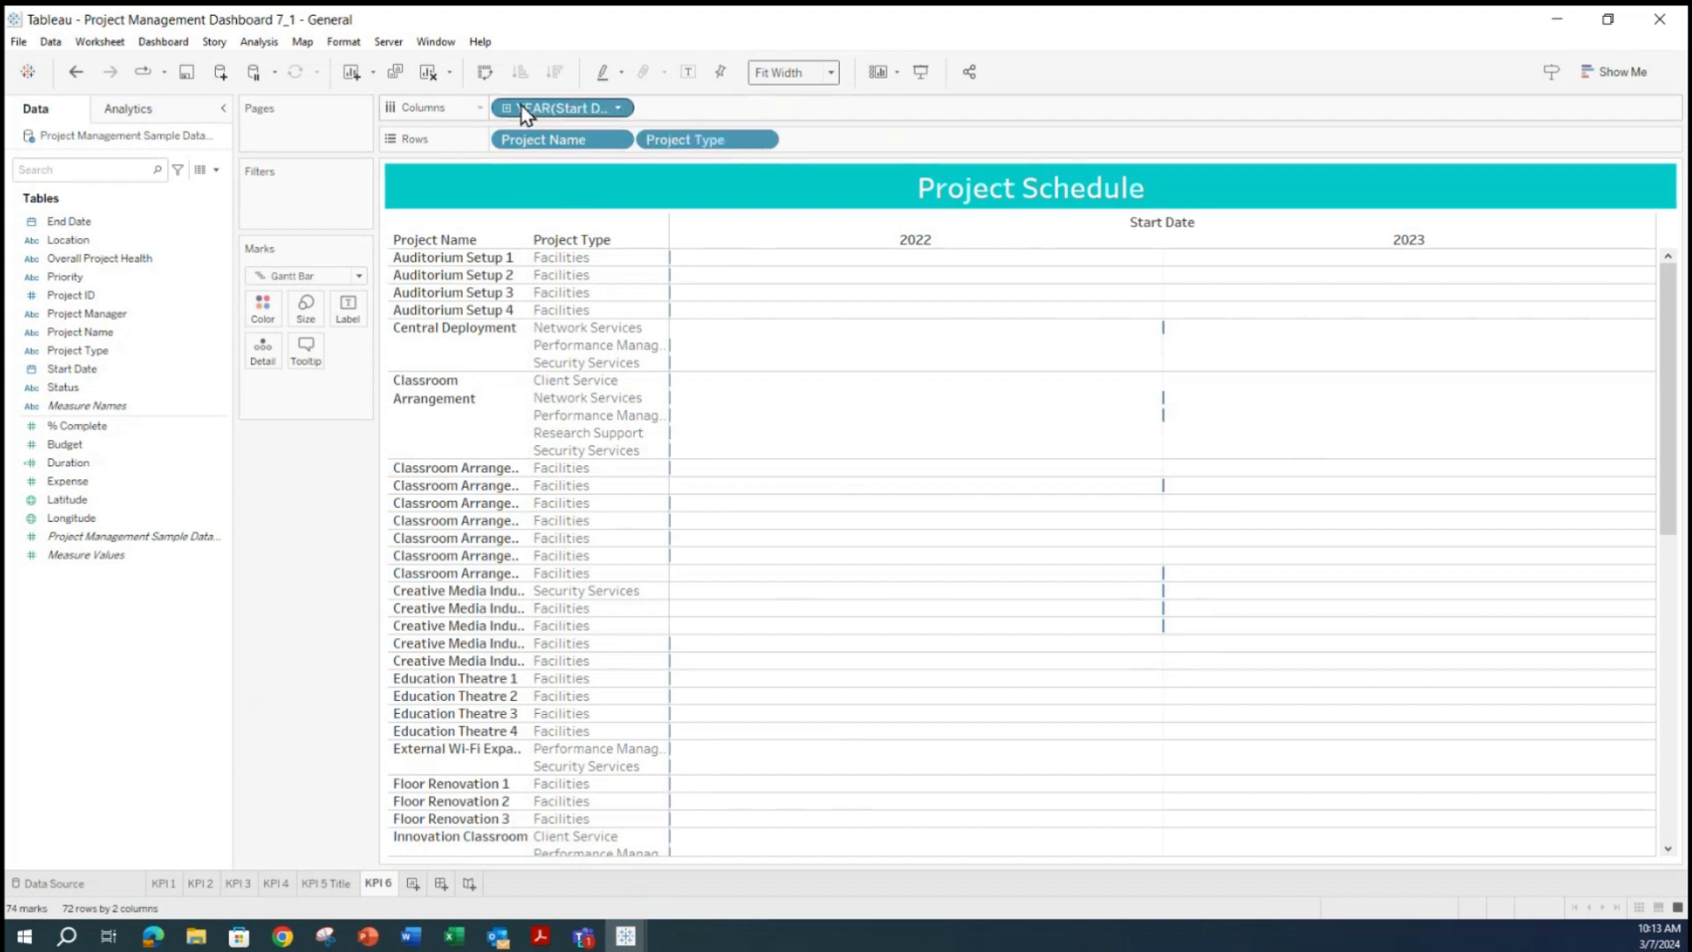
Change Start Date on the columns to the continuous Day level, with full month, day and year dates.
{"action": "left_click", "coordinate": [620, 110]}
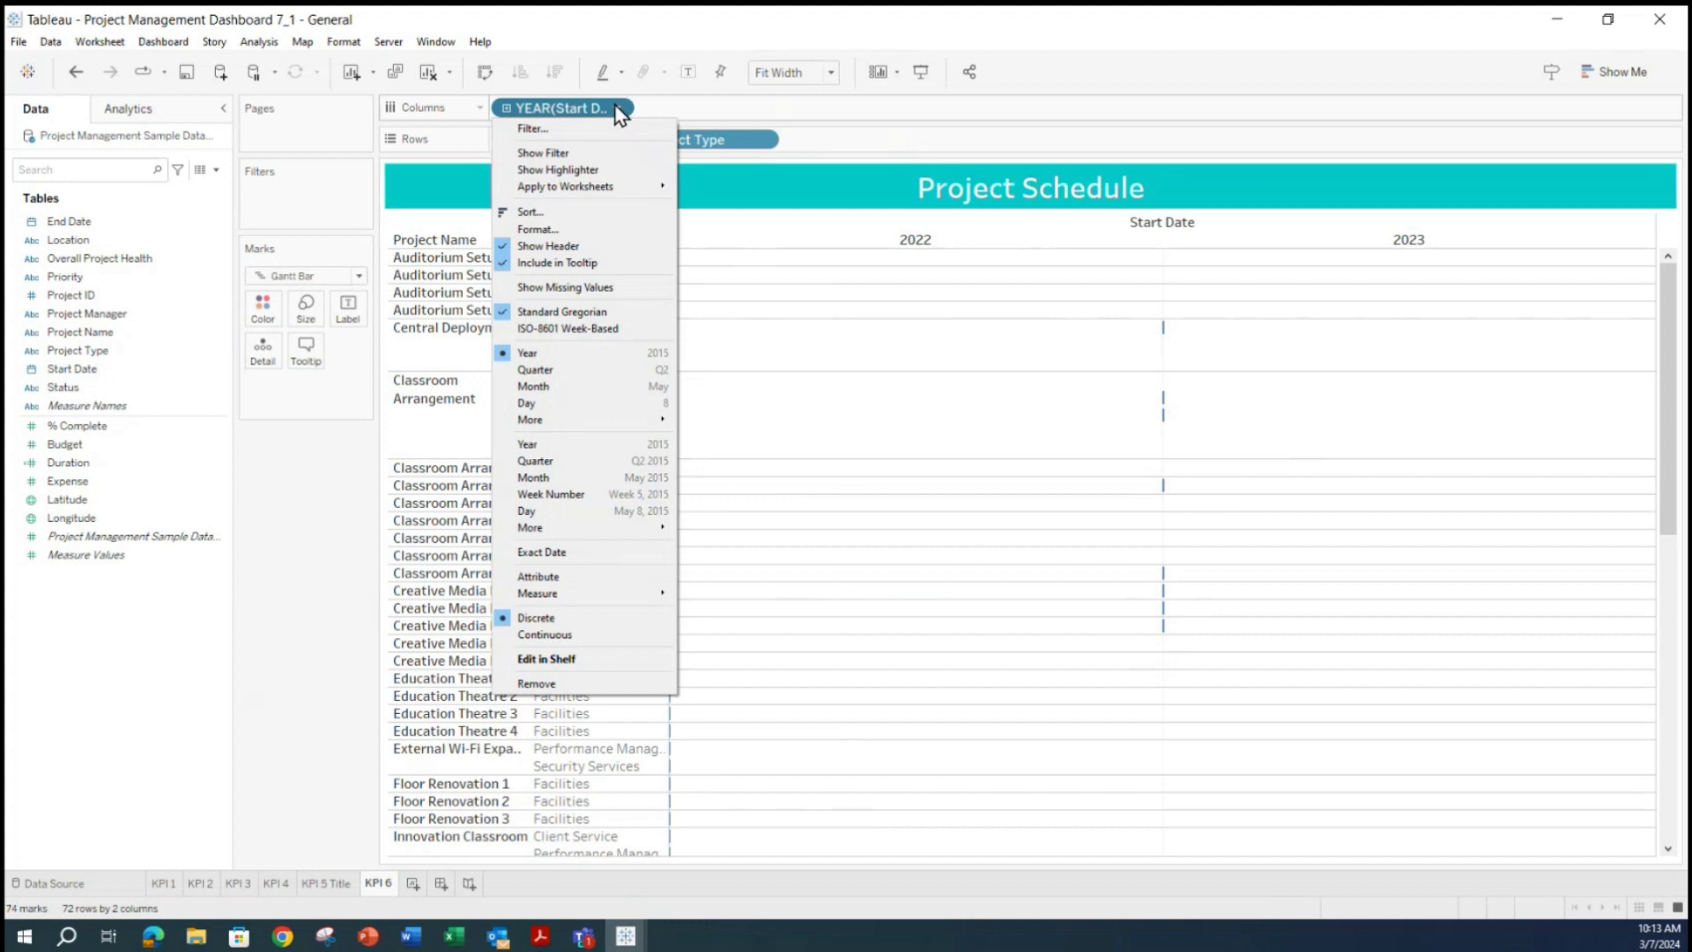
{"action": "left_click", "coordinate": [558, 403]}
{"action": "left_click", "coordinate": [616, 108]}
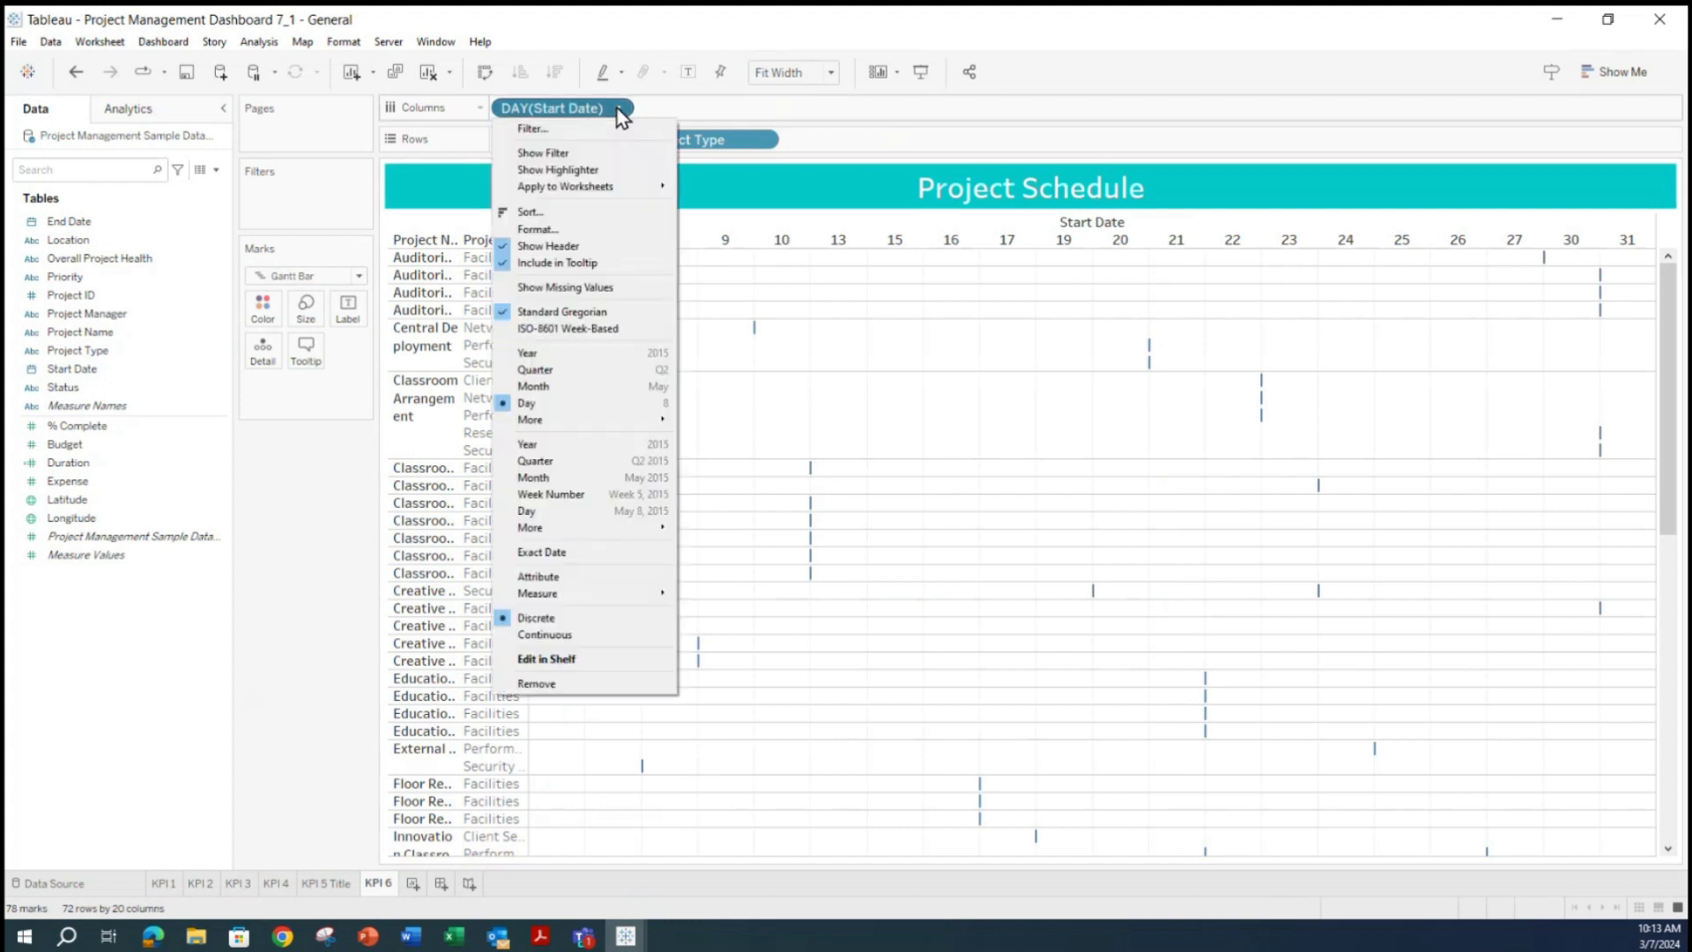
{"action": "left_click", "coordinate": [527, 511]}
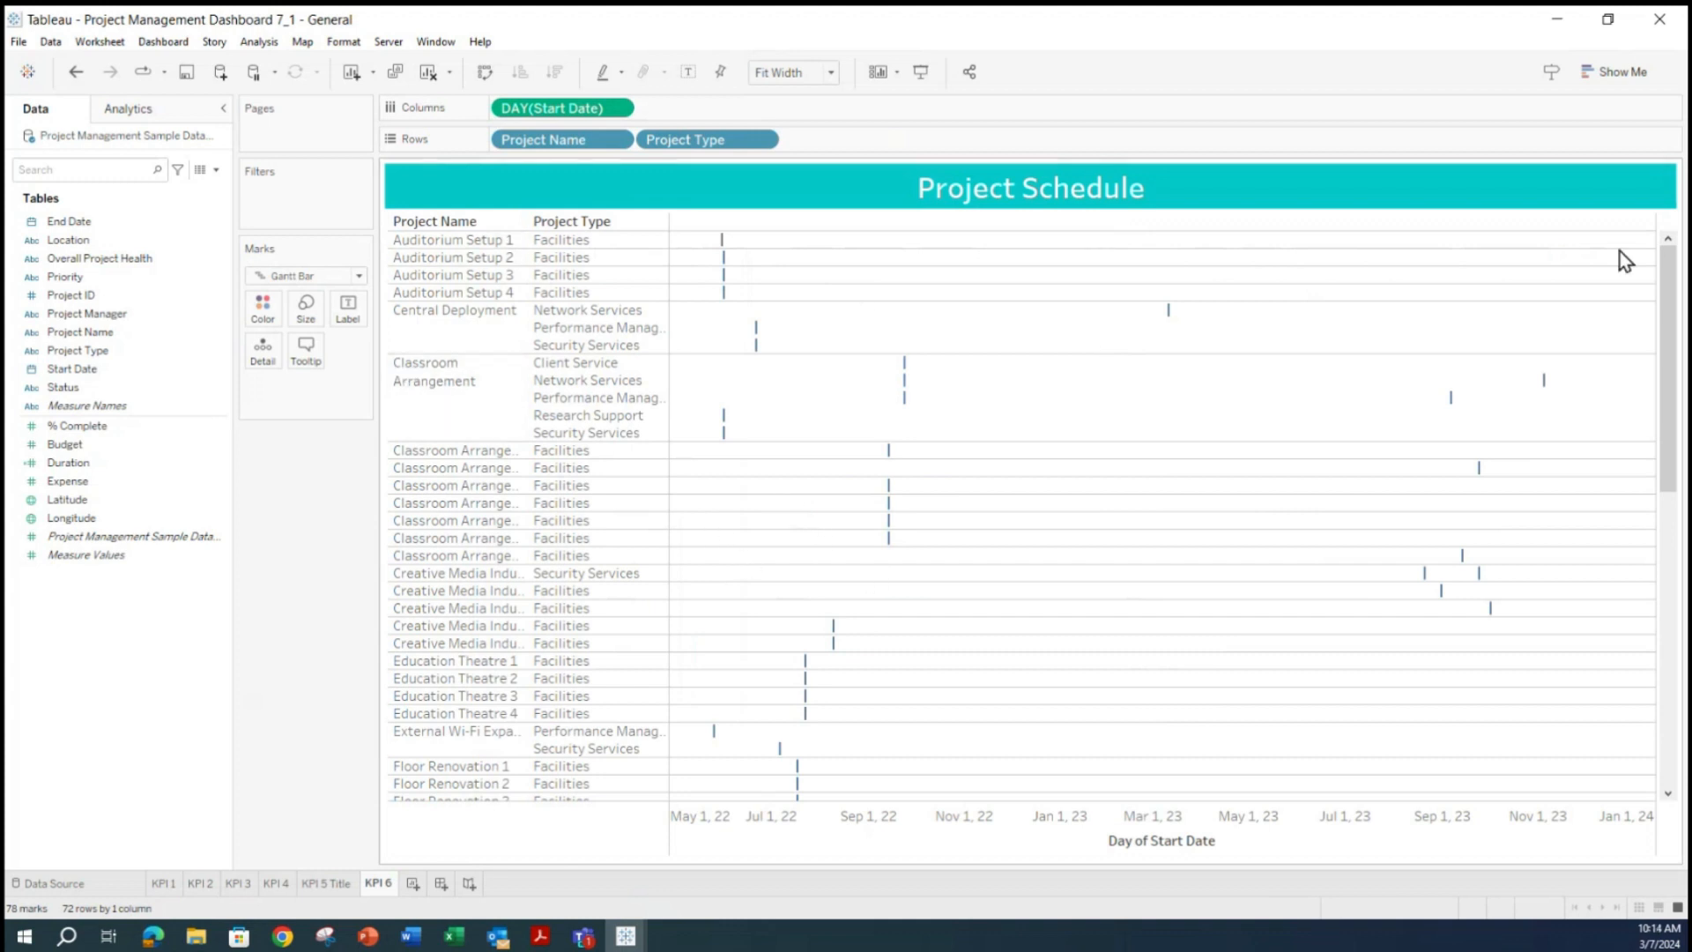
{"action": "scroll", "coordinate": [1172, 458], "scroll_direction": "down", "scroll_amount": 5}
{"action": "scroll", "coordinate": [1497, 370], "scroll_direction": "up", "scroll_amount": 5}
{"action": "left_click_drag", "start_coordinate": [1685, 296], "coordinate": [1634, 266]}
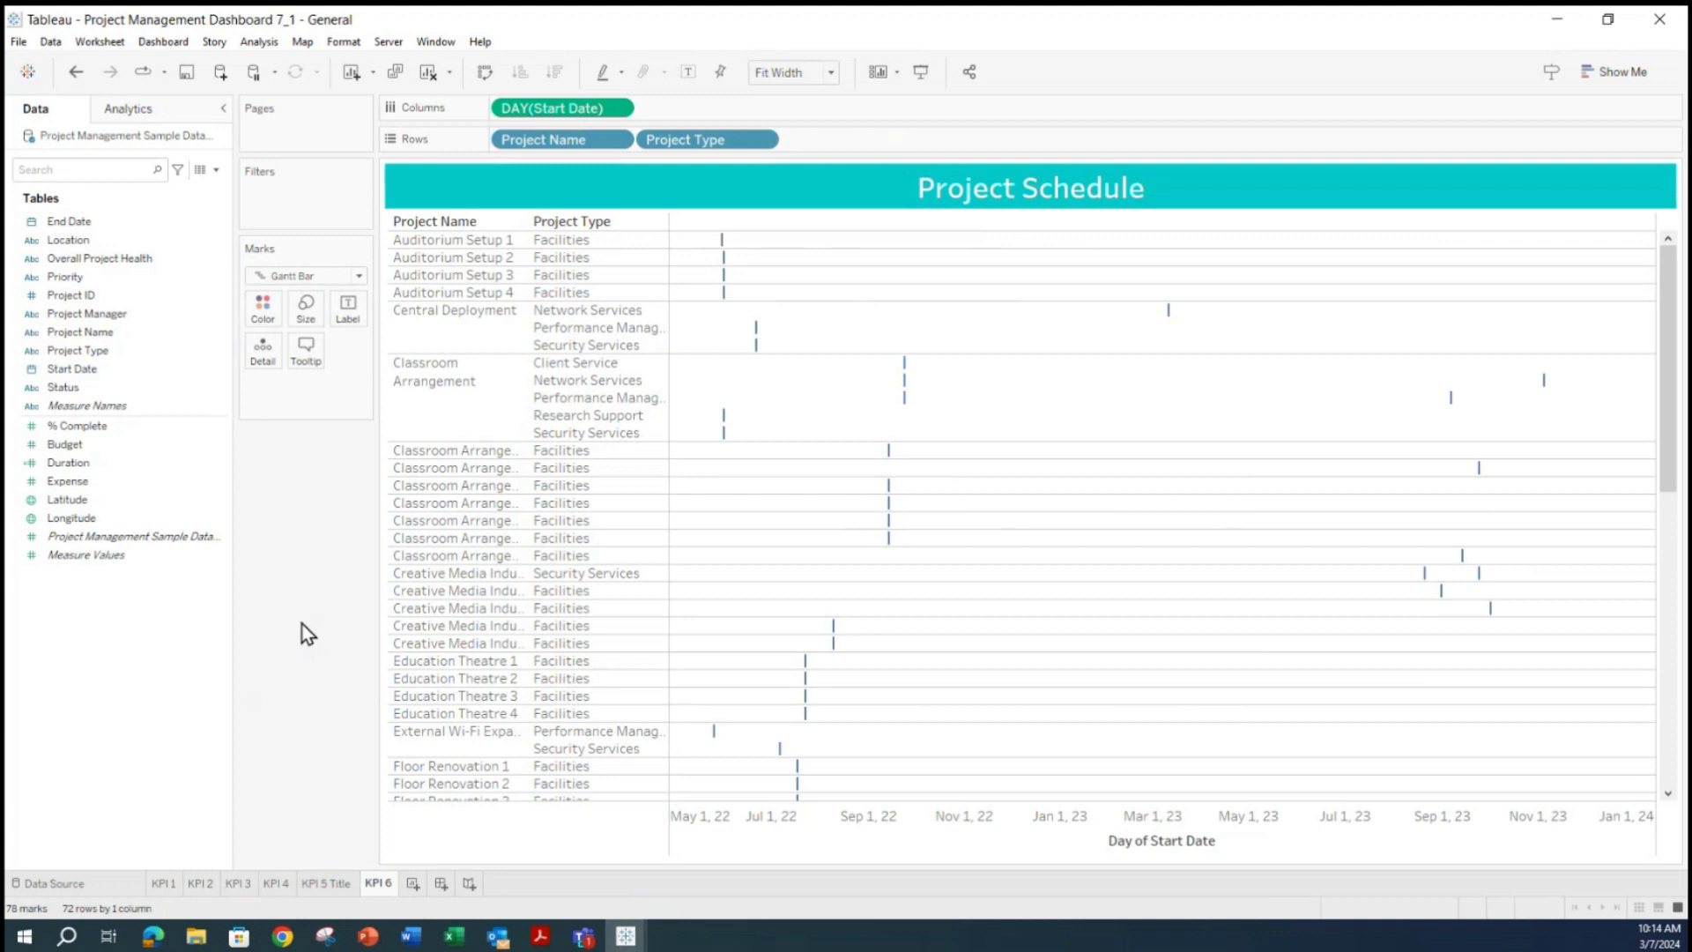
Size the Gantt bars by Duration and check the bars' details.
{"action": "left_click", "coordinate": [56, 467]}
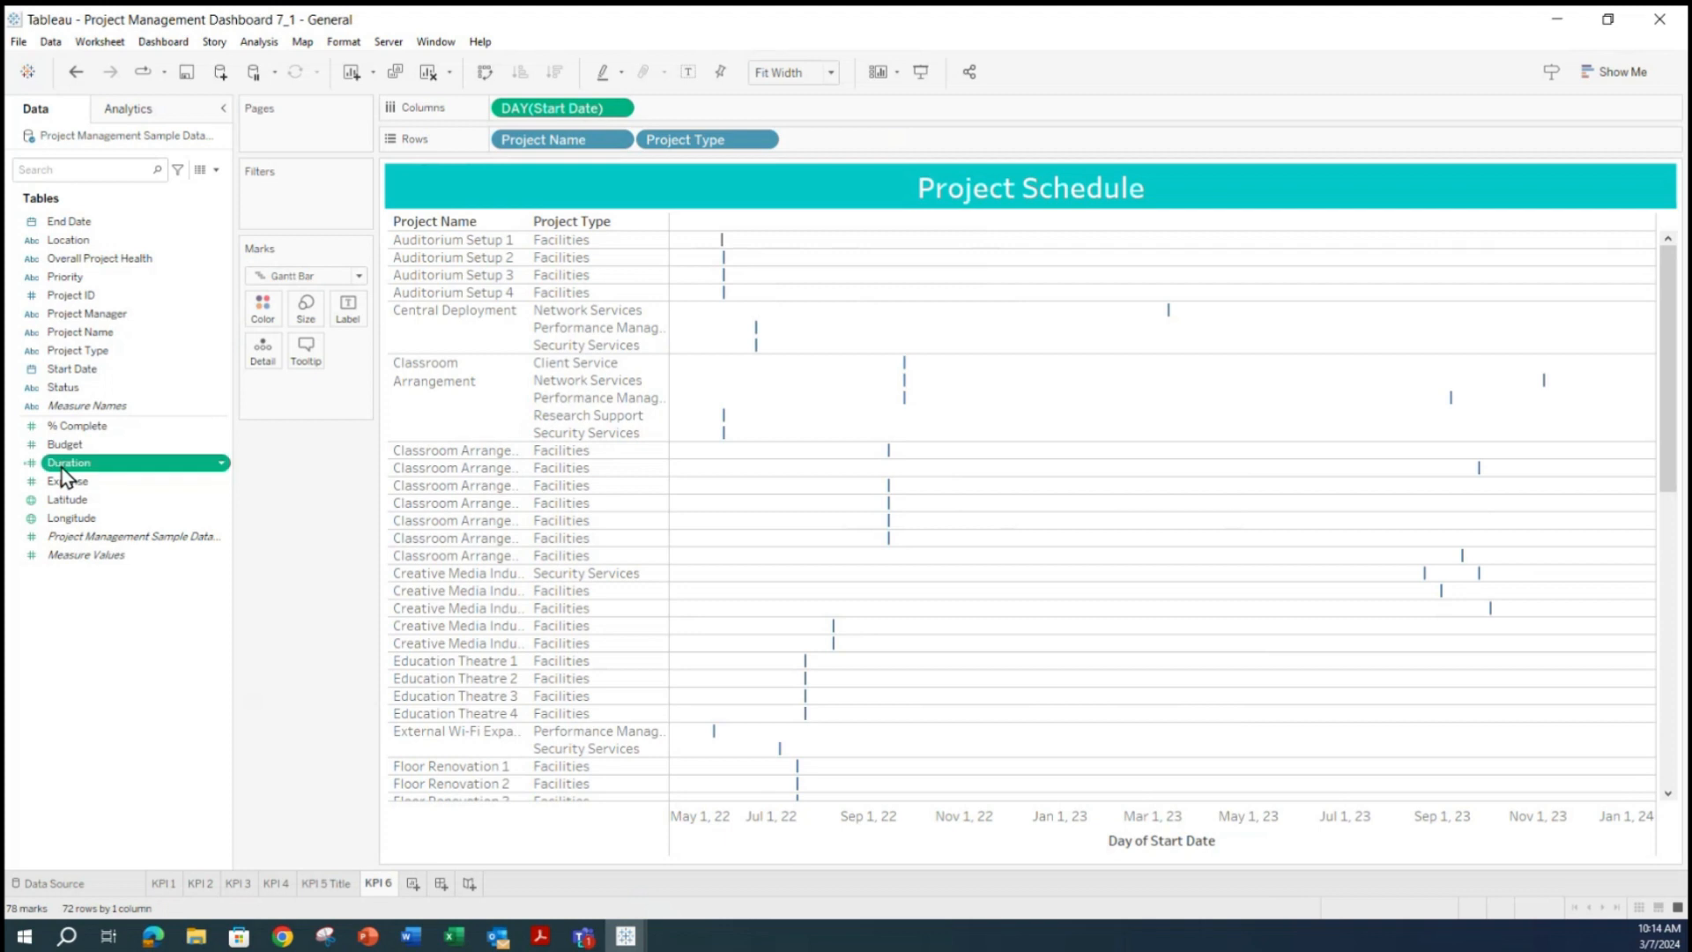
{"action": "left_click", "coordinate": [62, 468]}
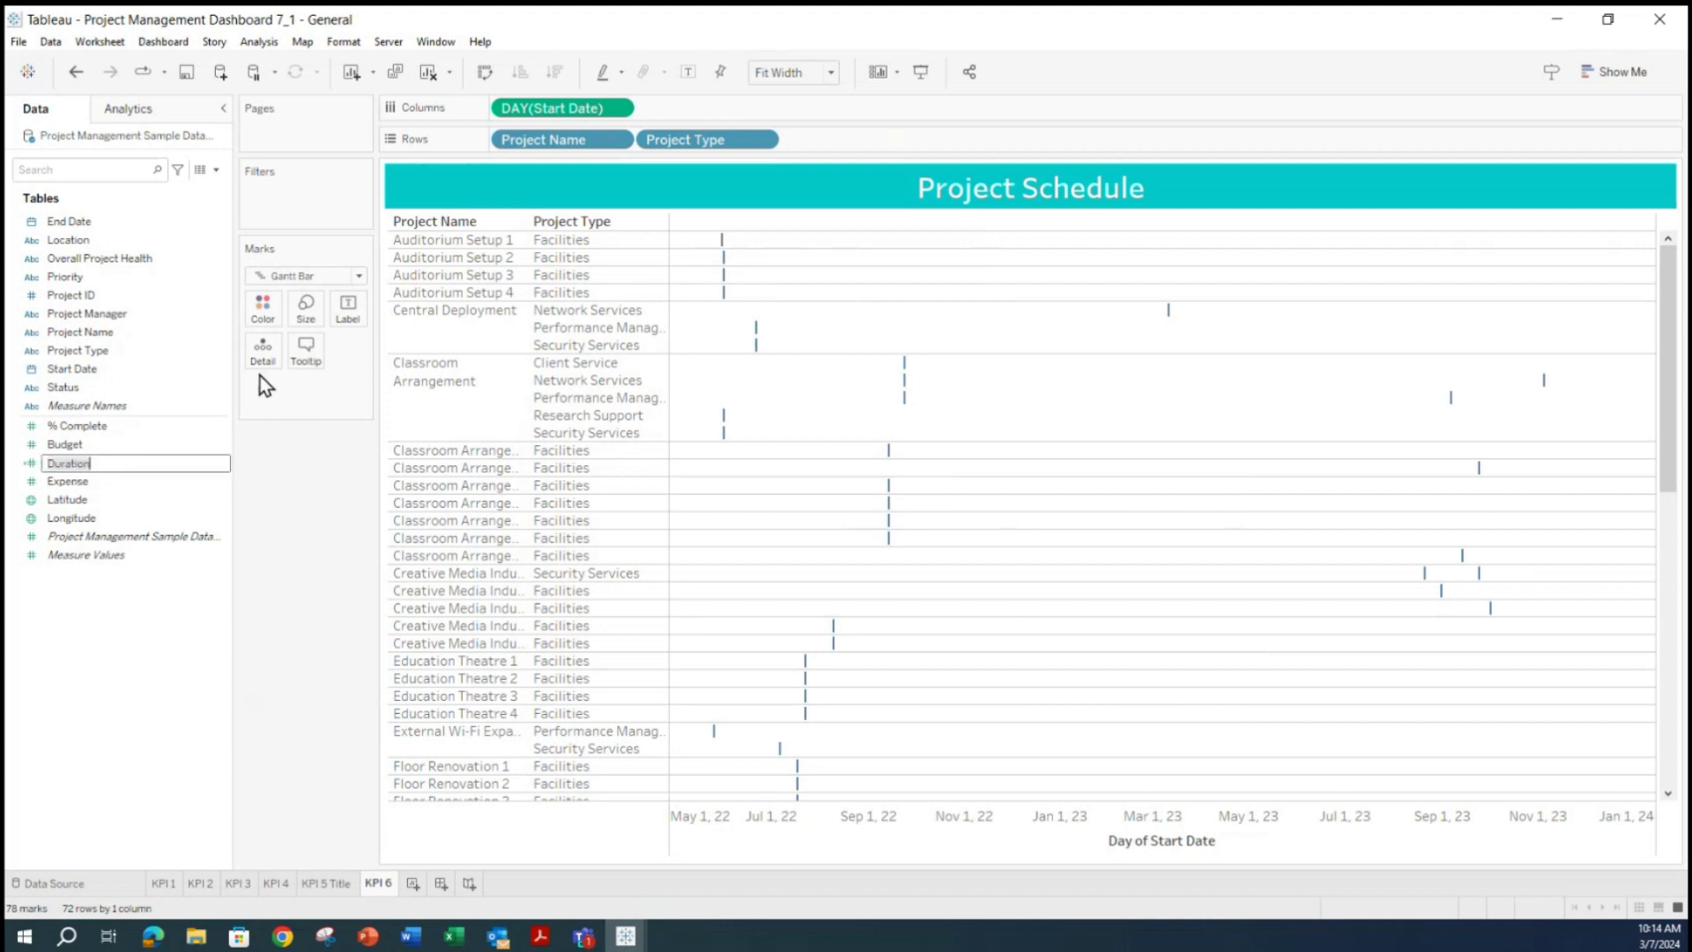
{"action": "left_click", "coordinate": [330, 651]}
{"action": "left_click_drag", "start_coordinate": [68, 465], "coordinate": [303, 328]}
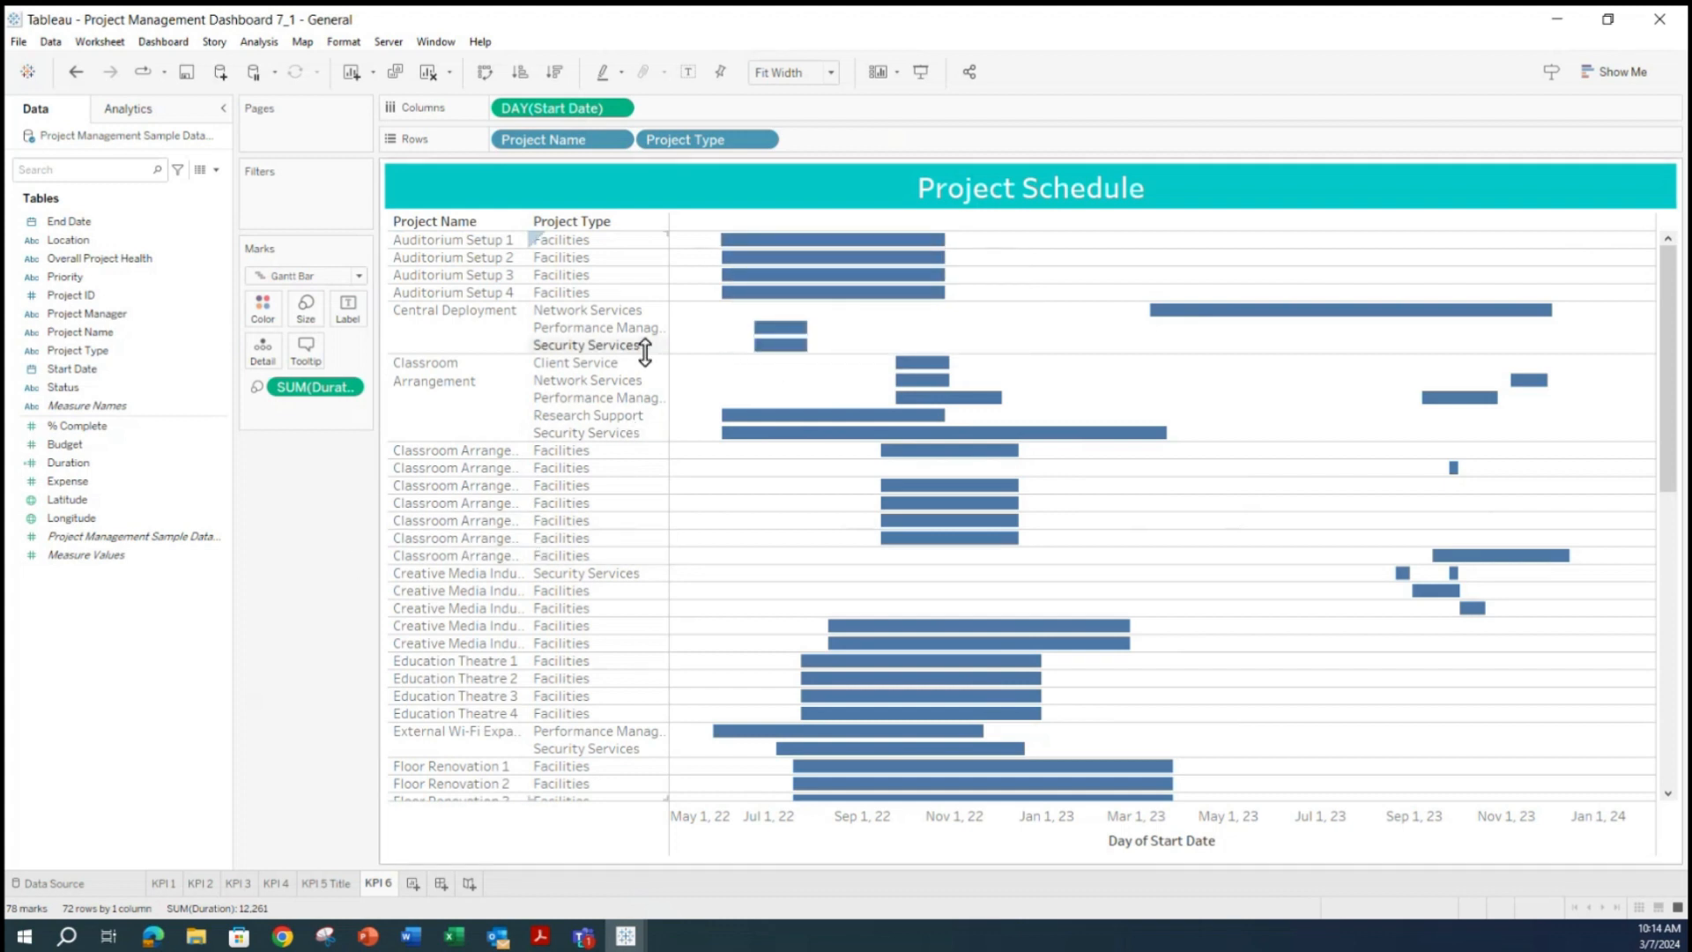
{"action": "mouse_move", "coordinate": [828, 250]}
{"action": "mouse_move", "coordinate": [875, 282]}
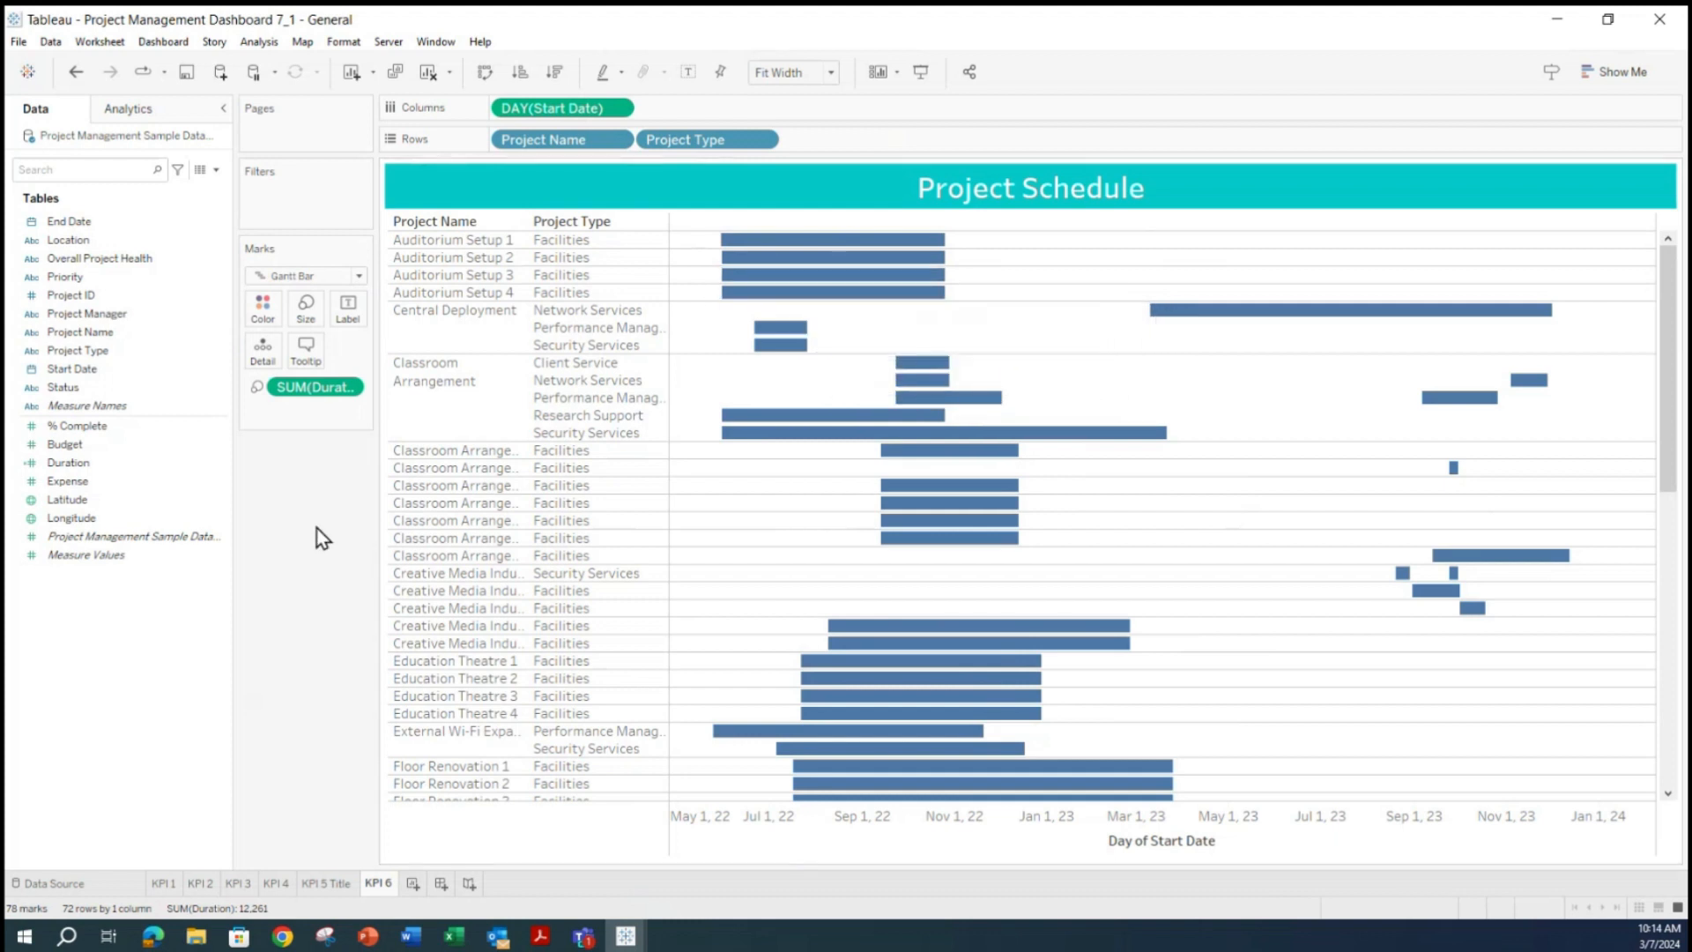
Add a Project Manager filter to the sheet with all managers selected.
{"action": "left_click", "coordinate": [72, 317]}
{"action": "left_click_drag", "start_coordinate": [72, 318], "coordinate": [280, 187]}
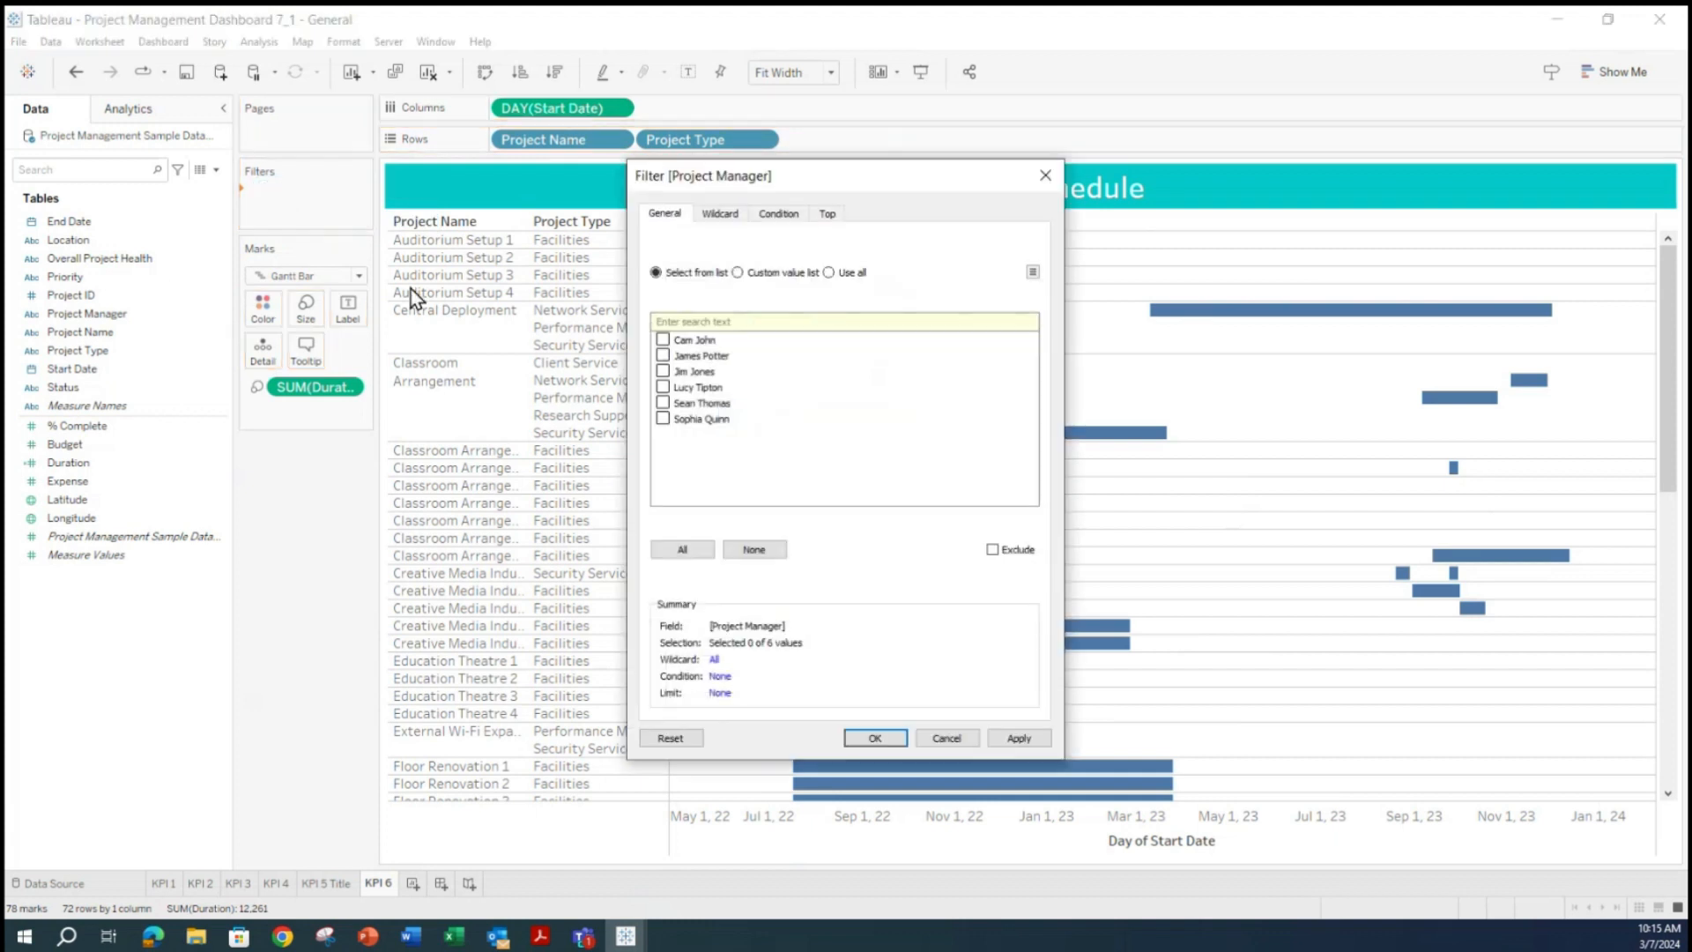
{"action": "left_click", "coordinate": [683, 550]}
{"action": "left_click", "coordinate": [1018, 737]}
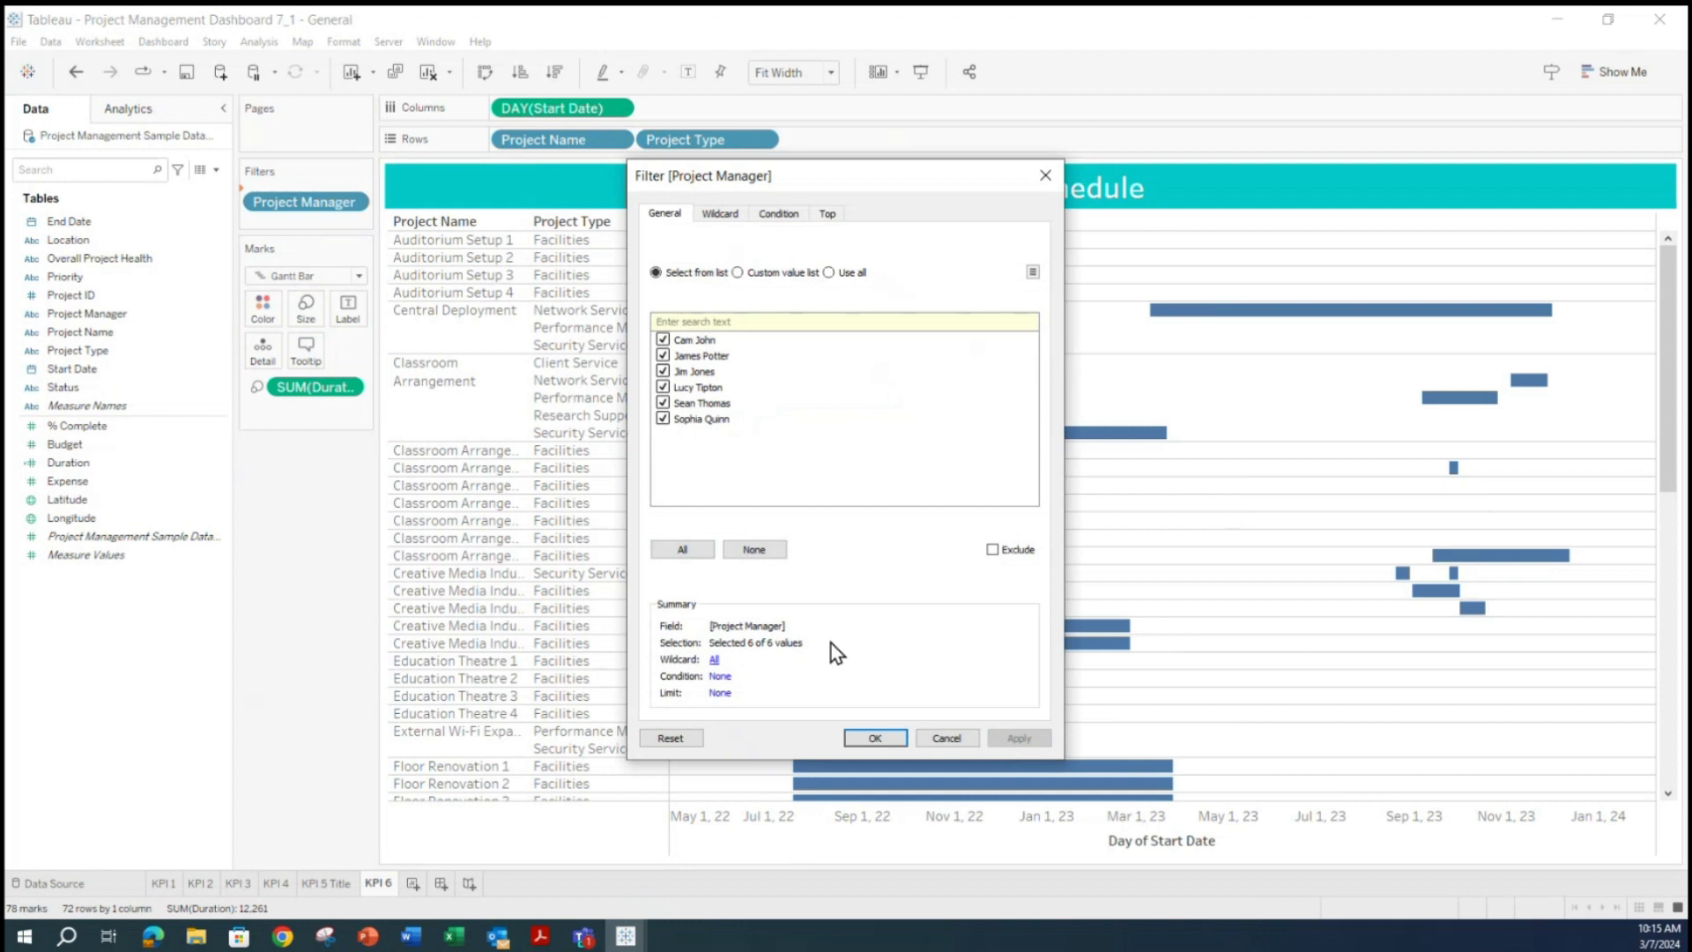
{"action": "left_click", "coordinate": [875, 737]}
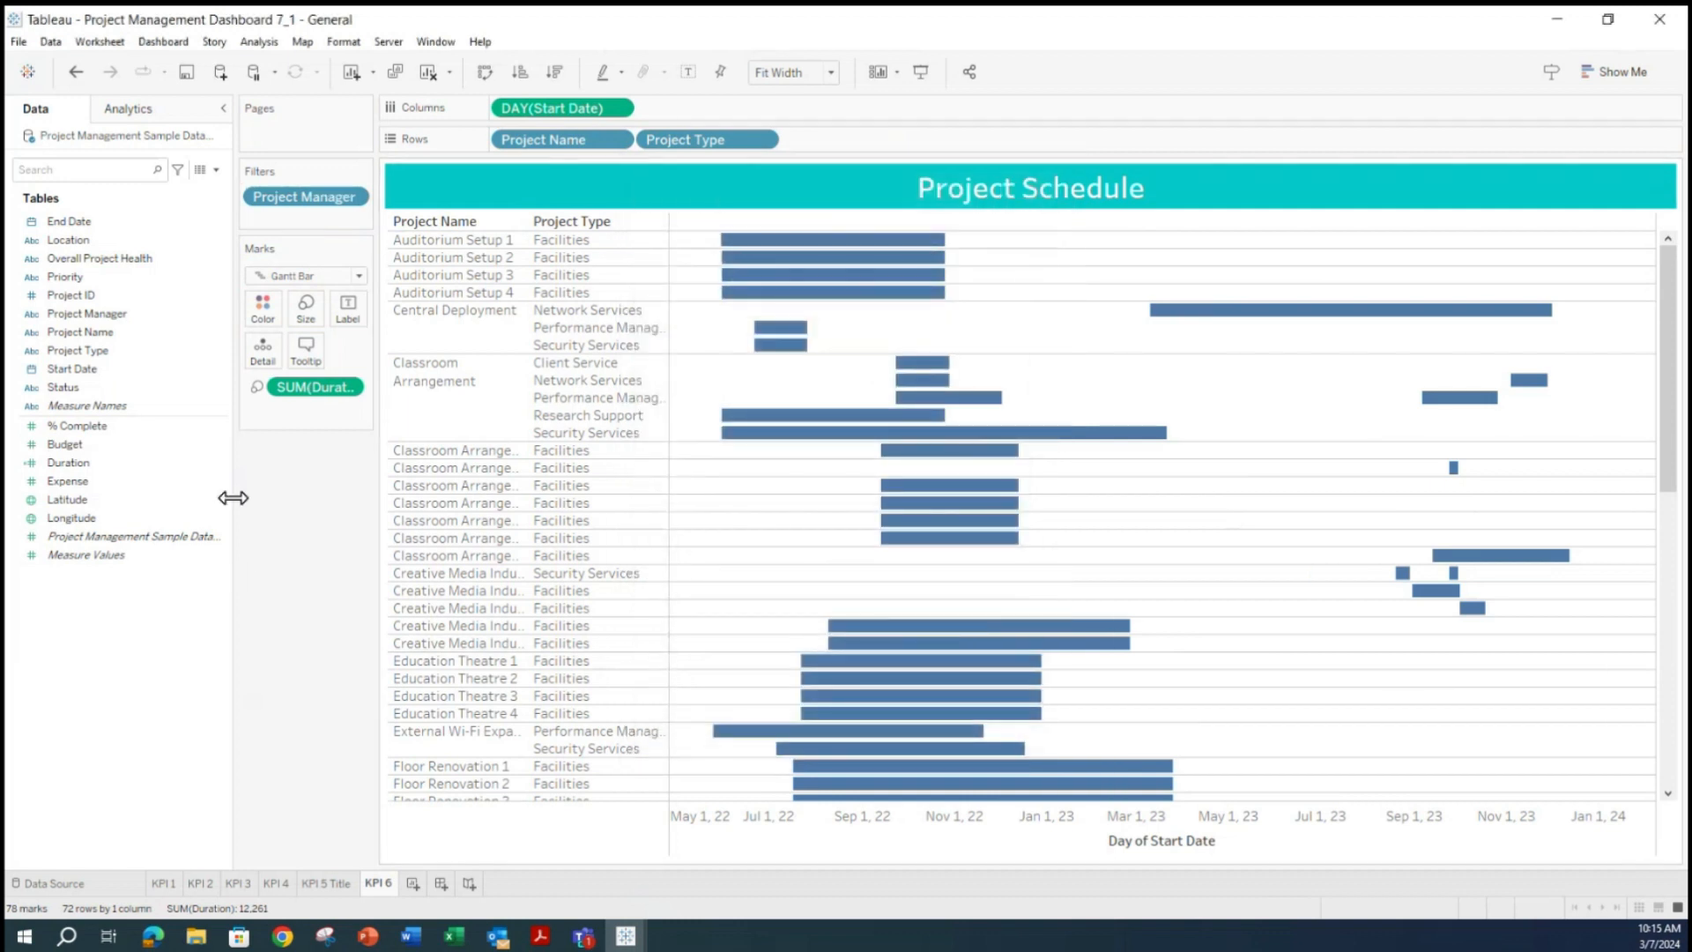
Add a Project Name filter to the sheet with all project names selected.
{"action": "left_click_drag", "start_coordinate": [88, 337], "coordinate": [299, 209]}
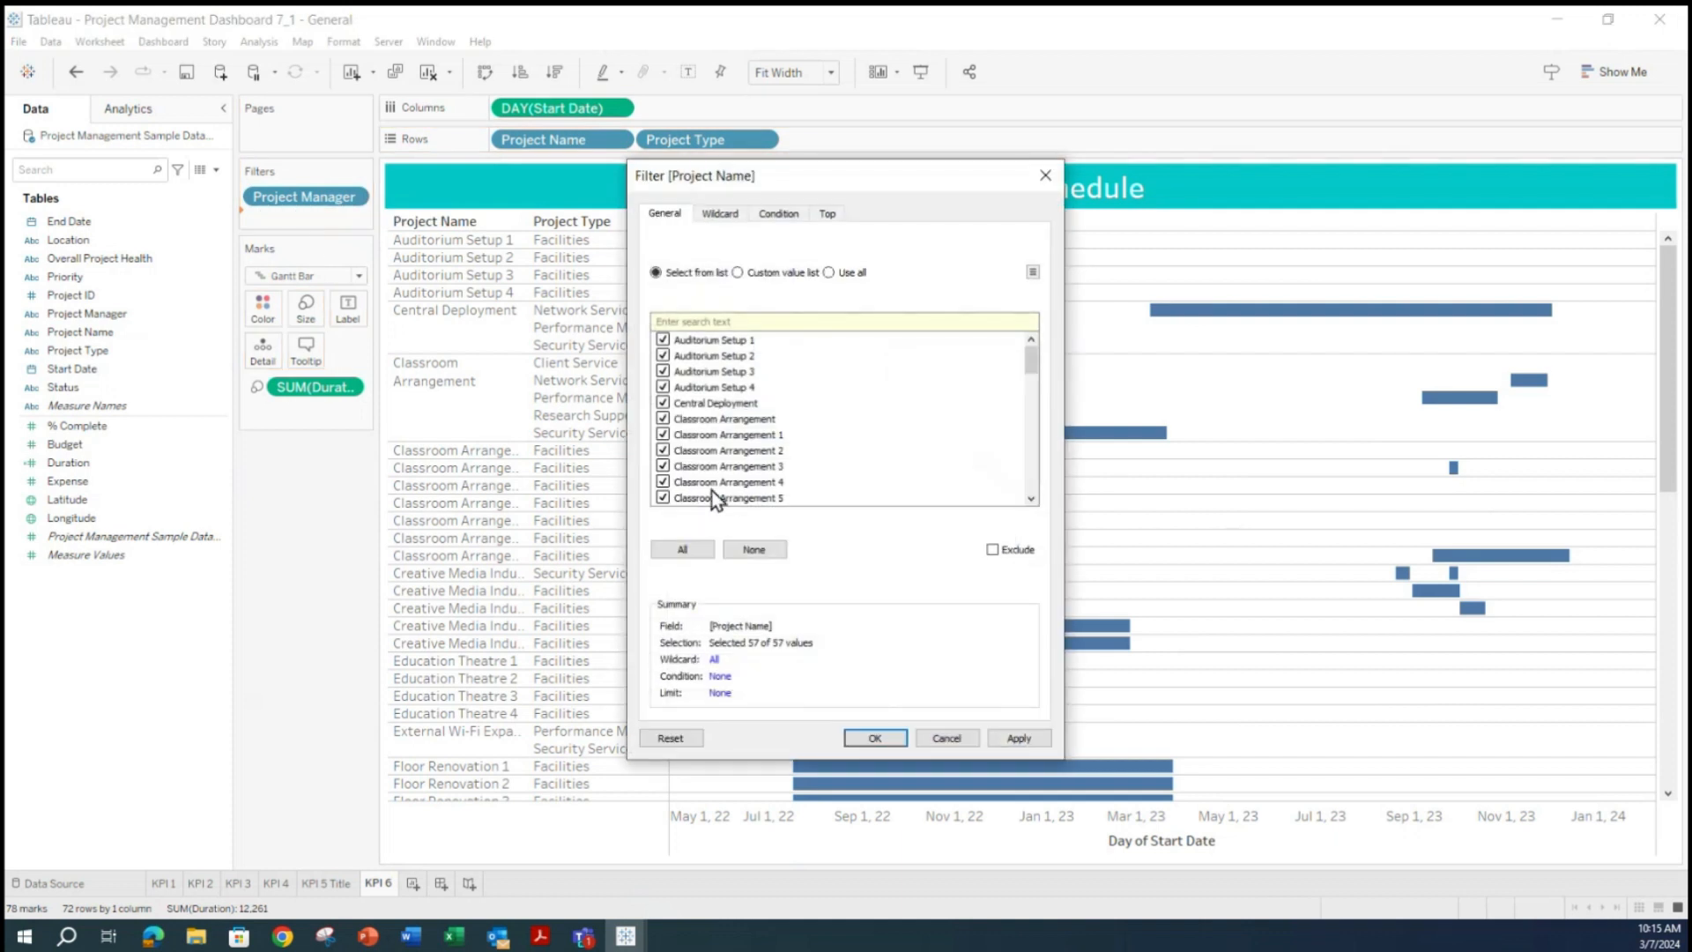
{"action": "left_click", "coordinate": [681, 552]}
{"action": "left_click", "coordinate": [1021, 741]}
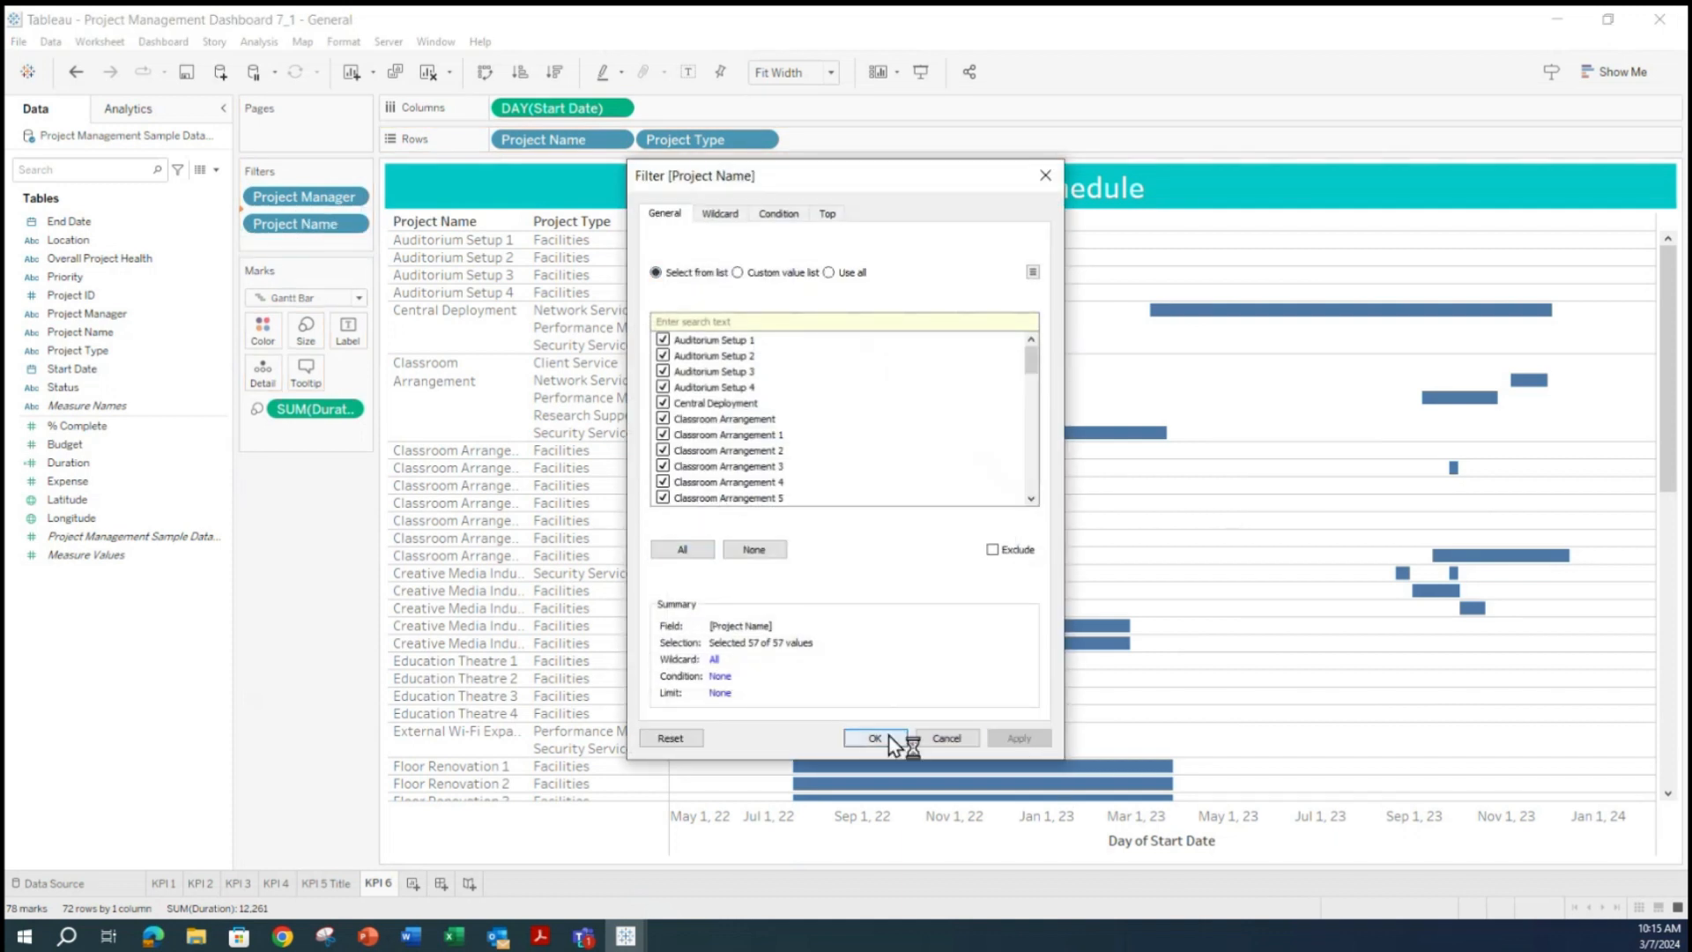
{"action": "left_click", "coordinate": [881, 740]}
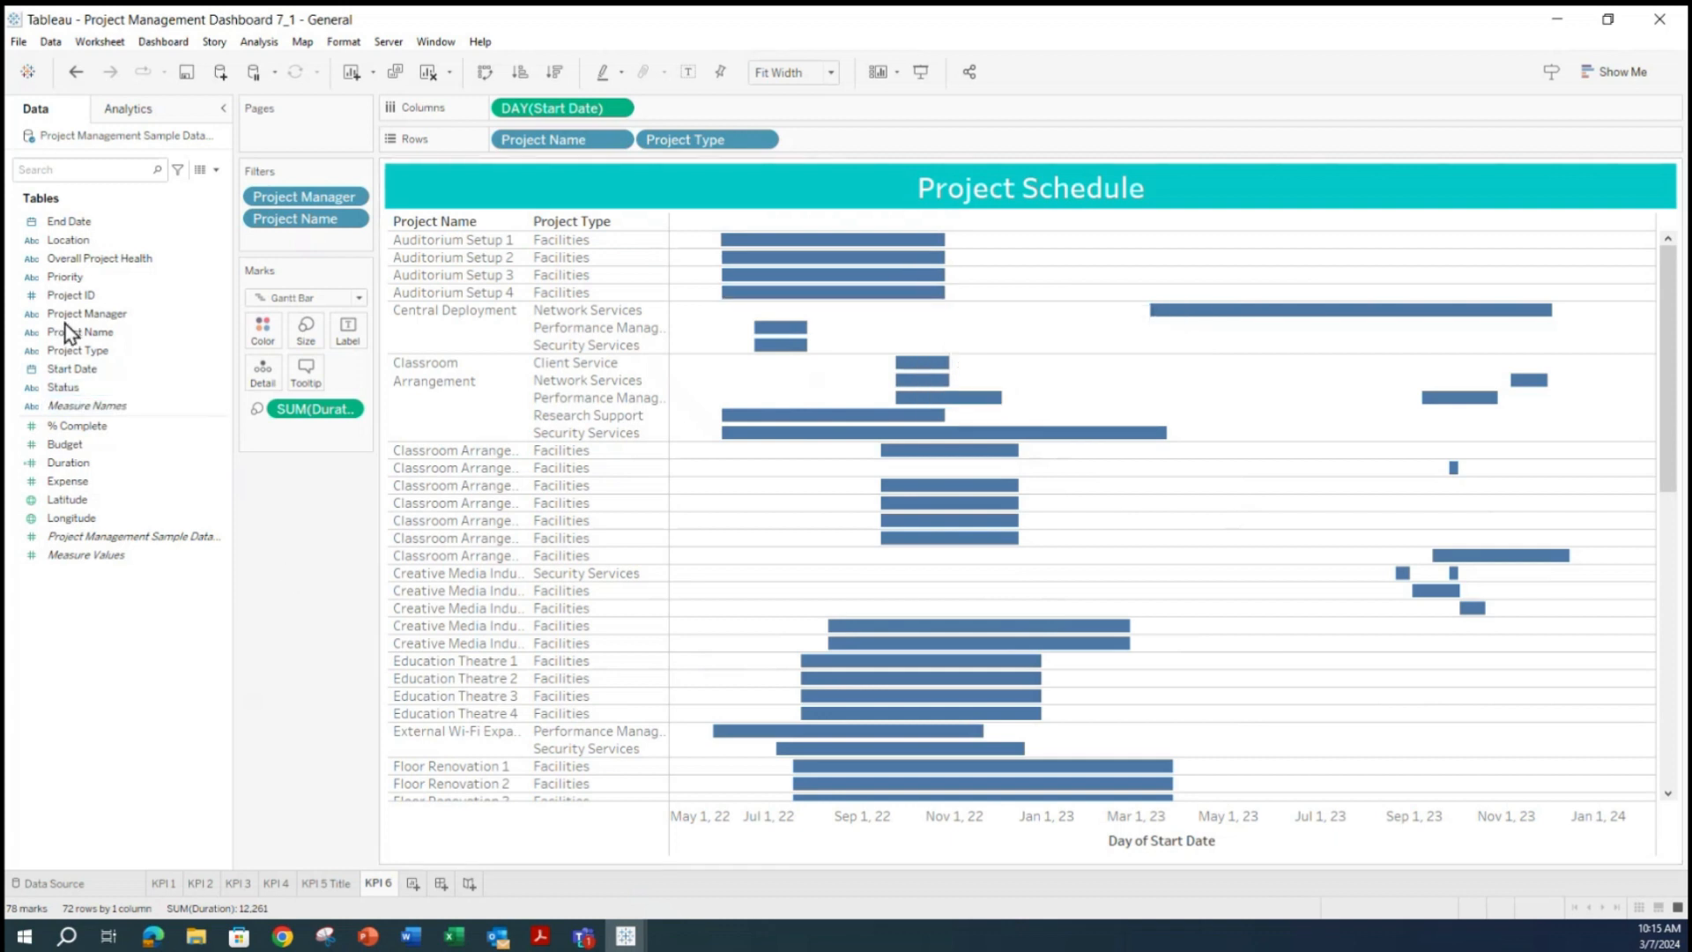
Add End Date as a label field for the Gantt bars and turn off the mark labels.
{"action": "left_click_drag", "start_coordinate": [68, 226], "coordinate": [350, 334]}
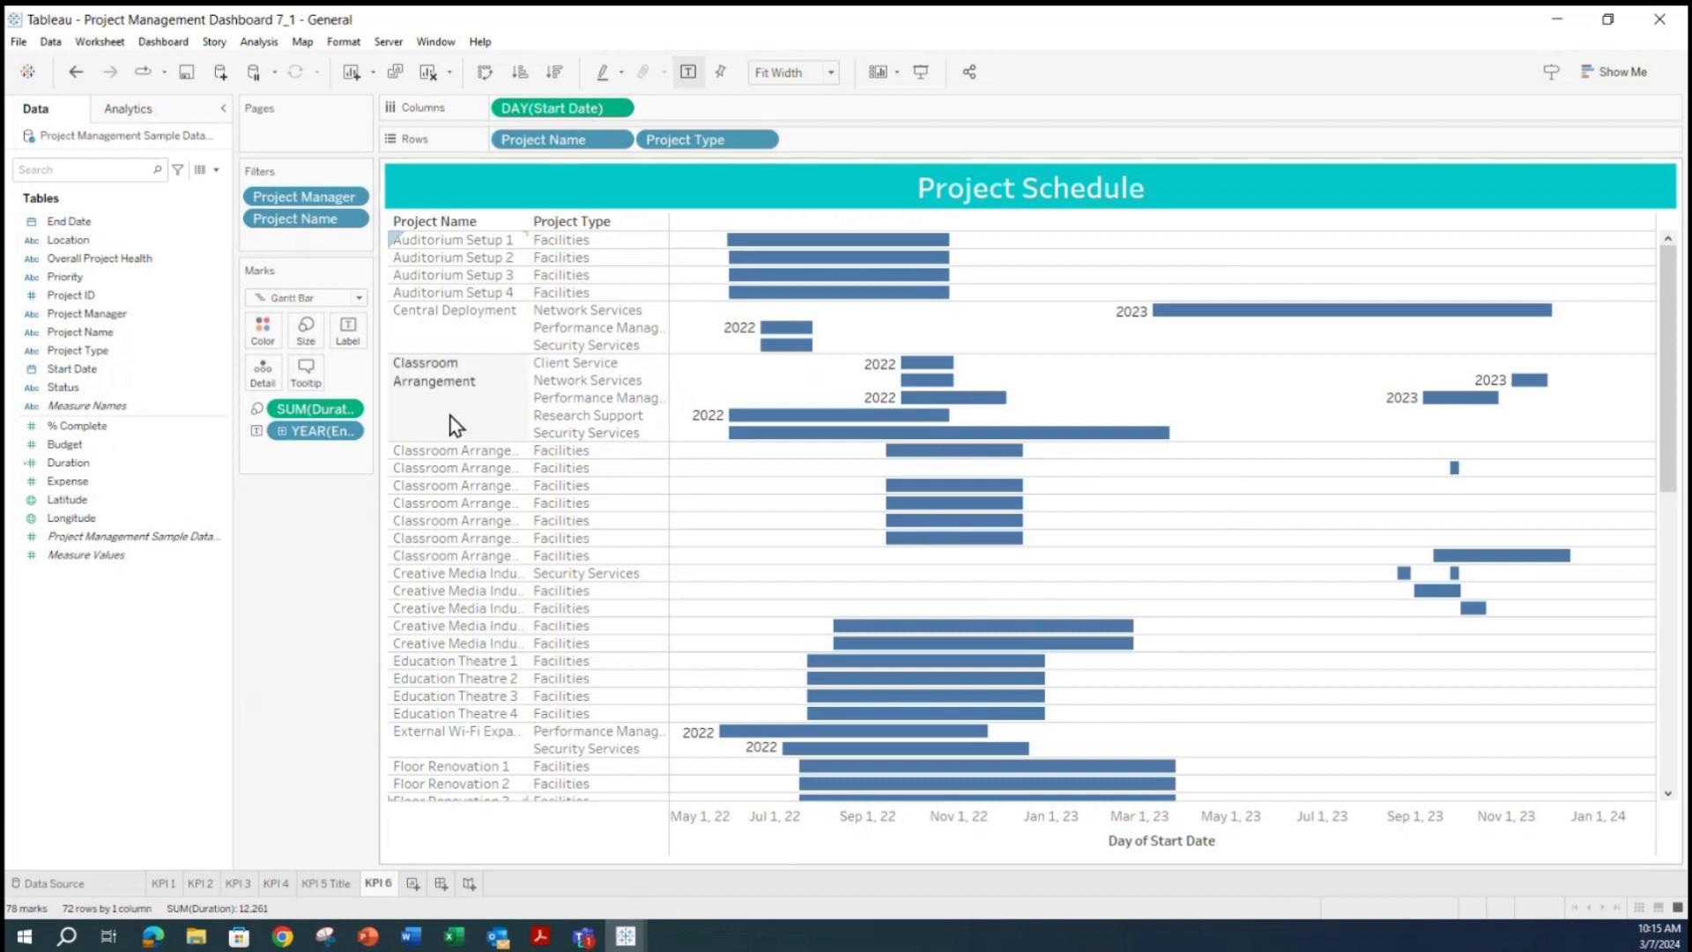
{"action": "left_click", "coordinate": [348, 333]}
{"action": "left_click", "coordinate": [386, 372]}
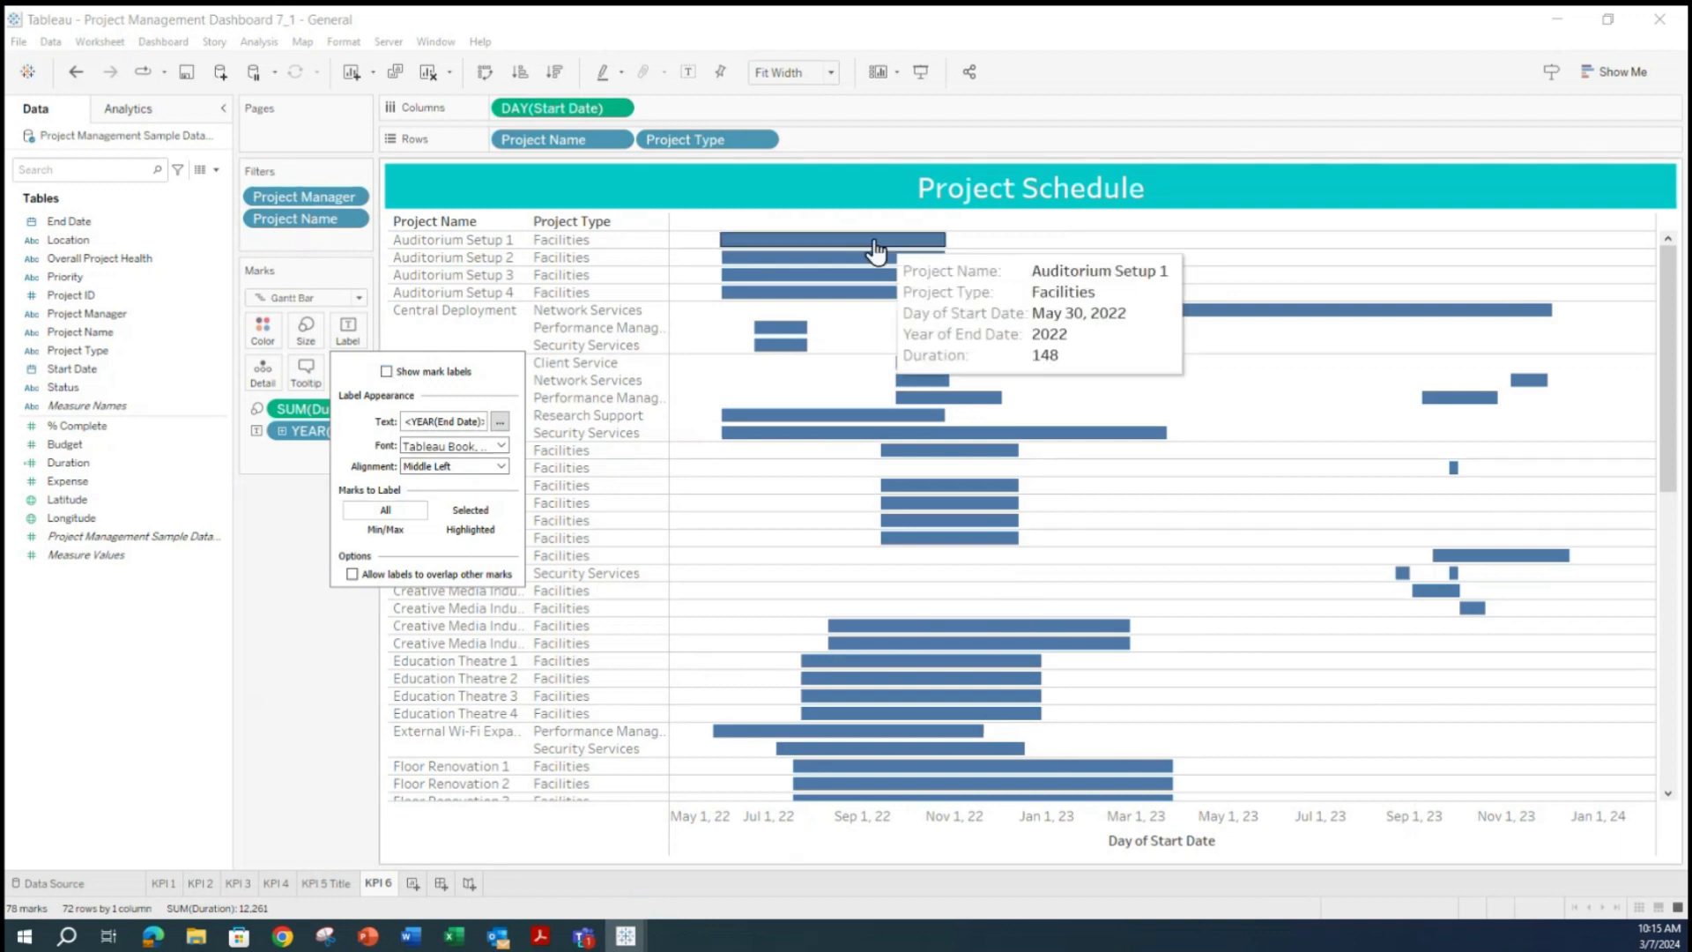
{"action": "left_click", "coordinate": [299, 641]}
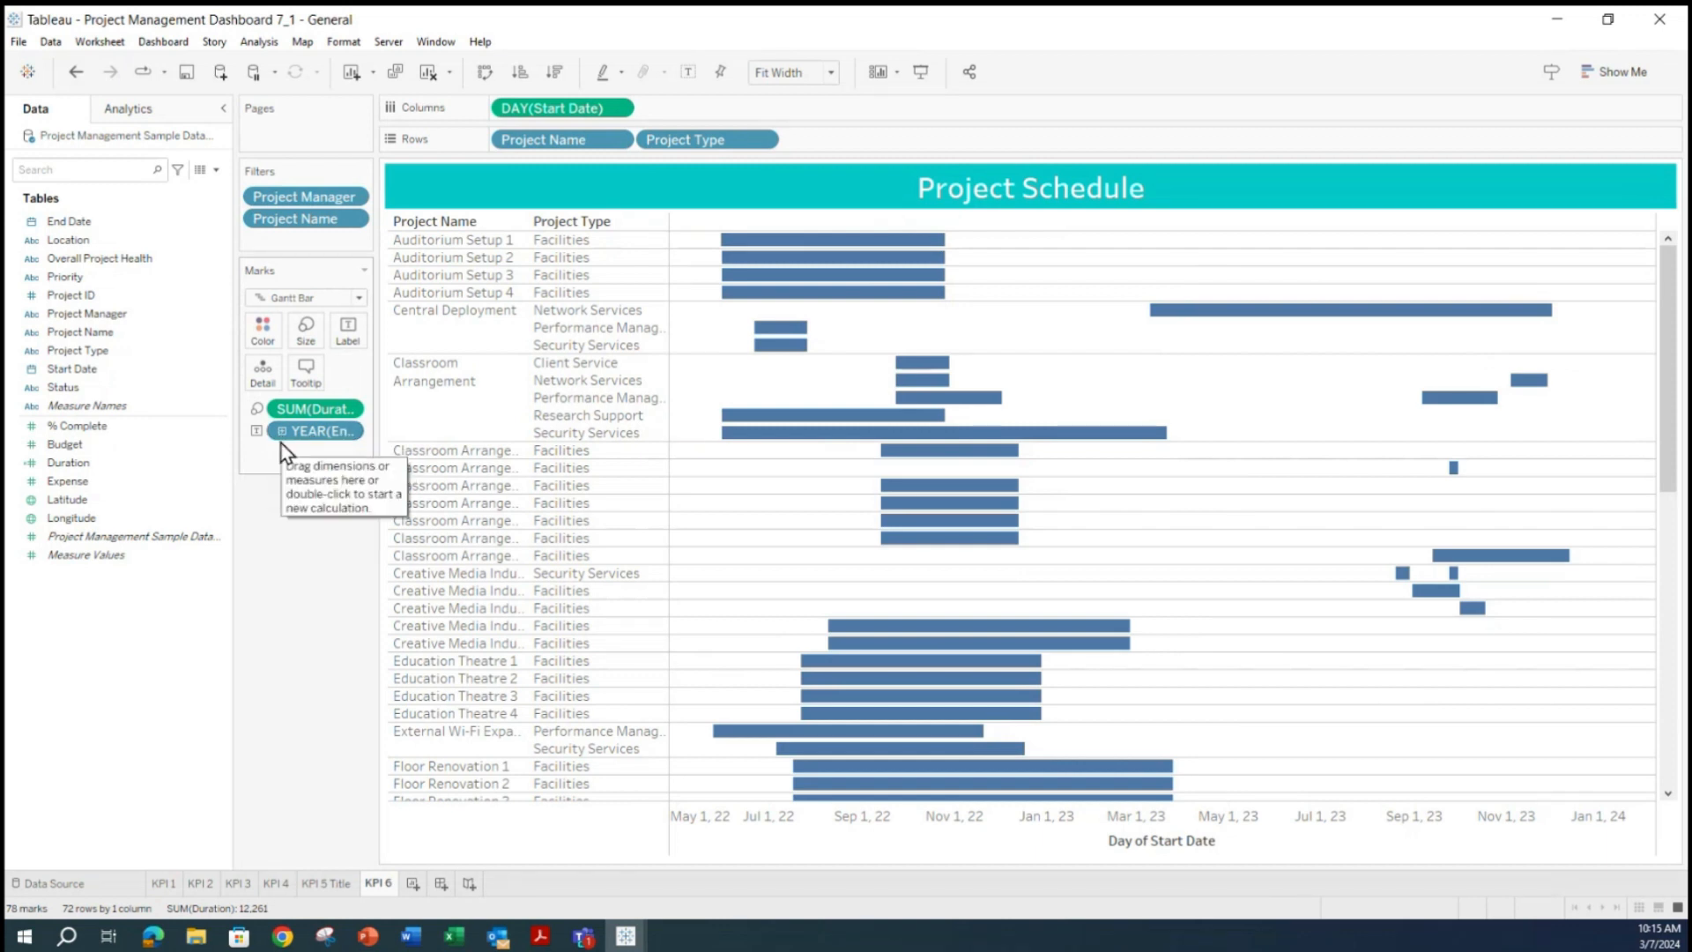
Change the End Date label field to the continuous Day level so it uses full dates.
{"action": "left_click", "coordinate": [351, 432]}
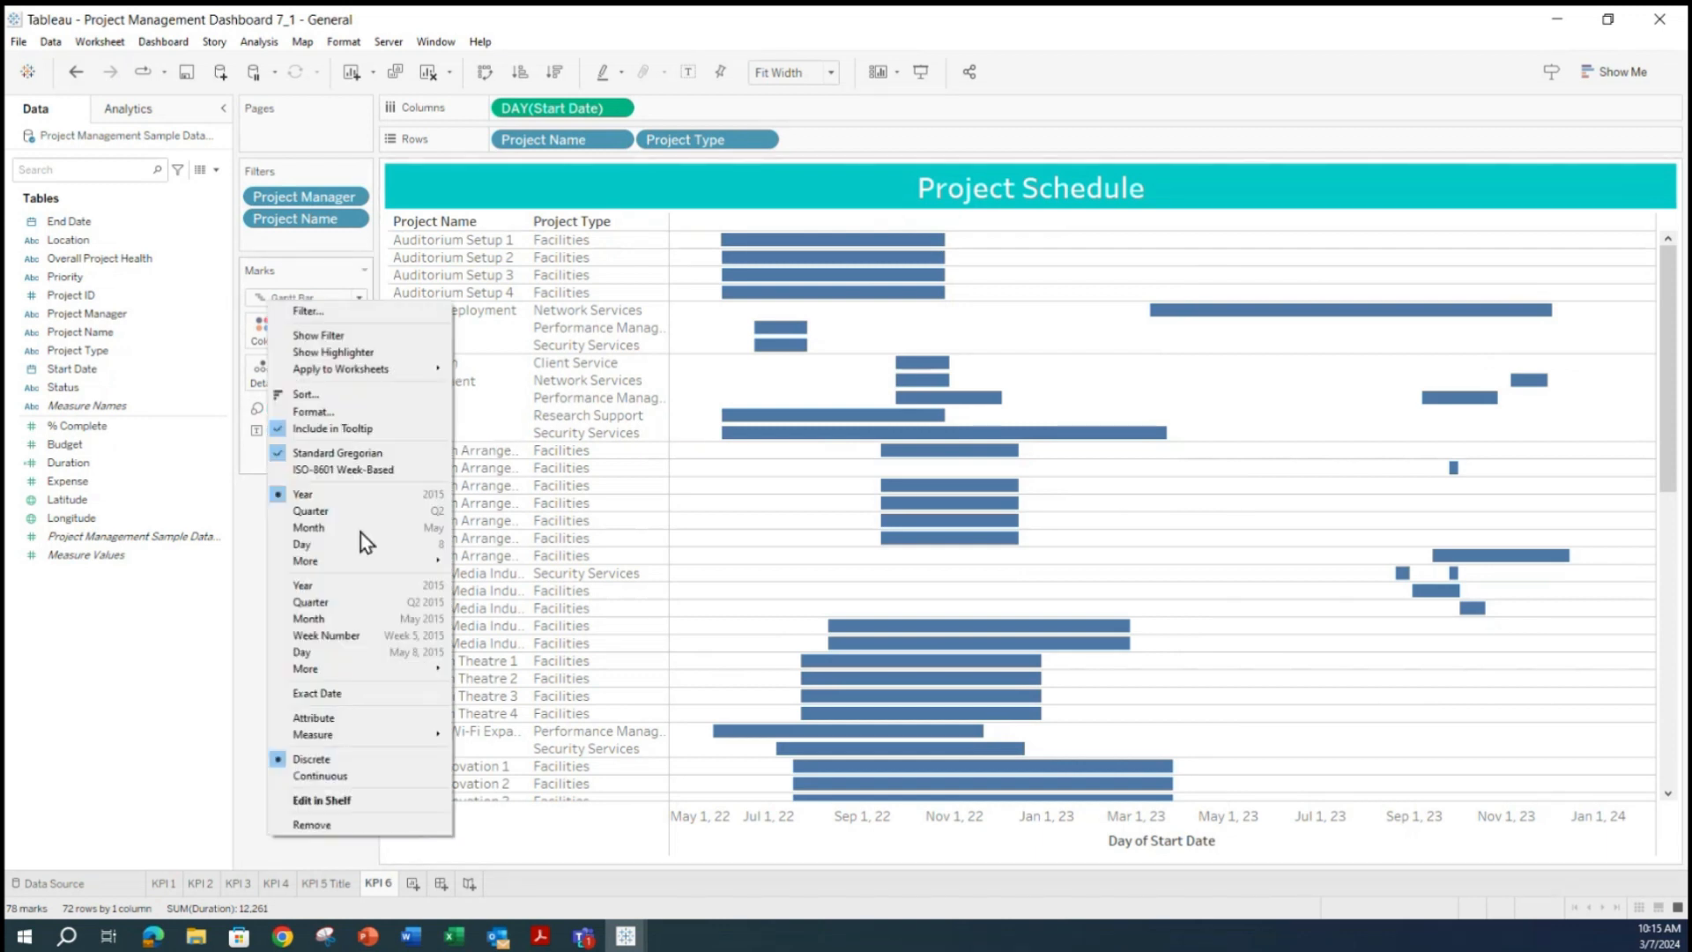
{"action": "left_click", "coordinate": [238, 578]}
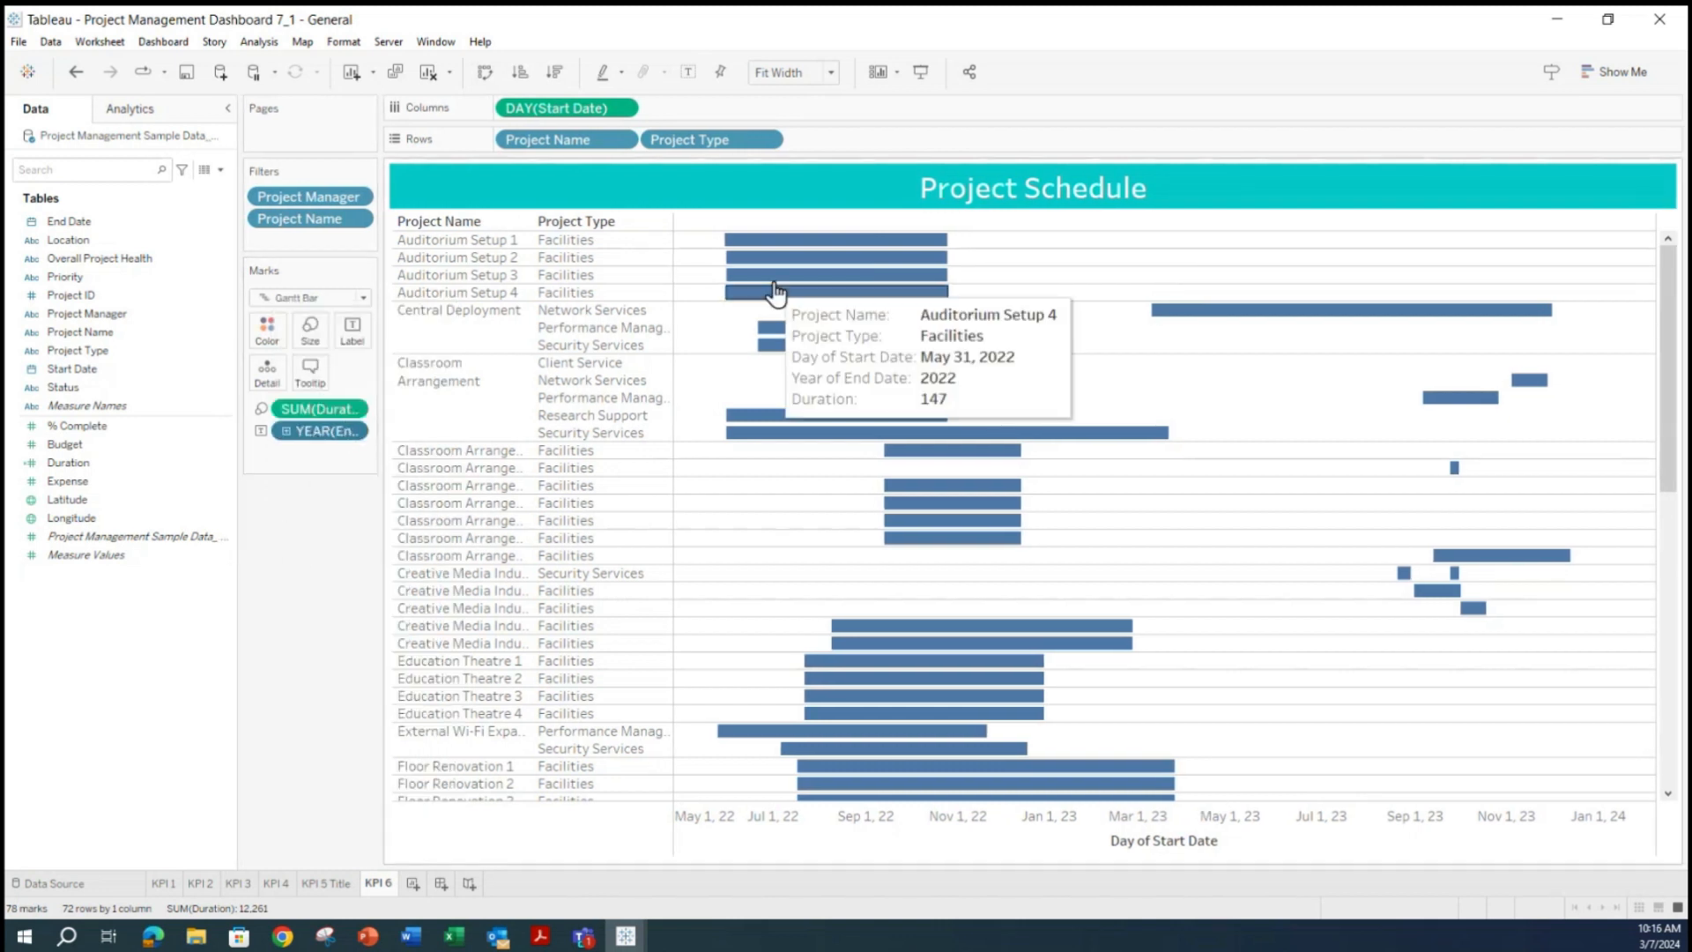
{"action": "mouse_move", "coordinate": [812, 247]}
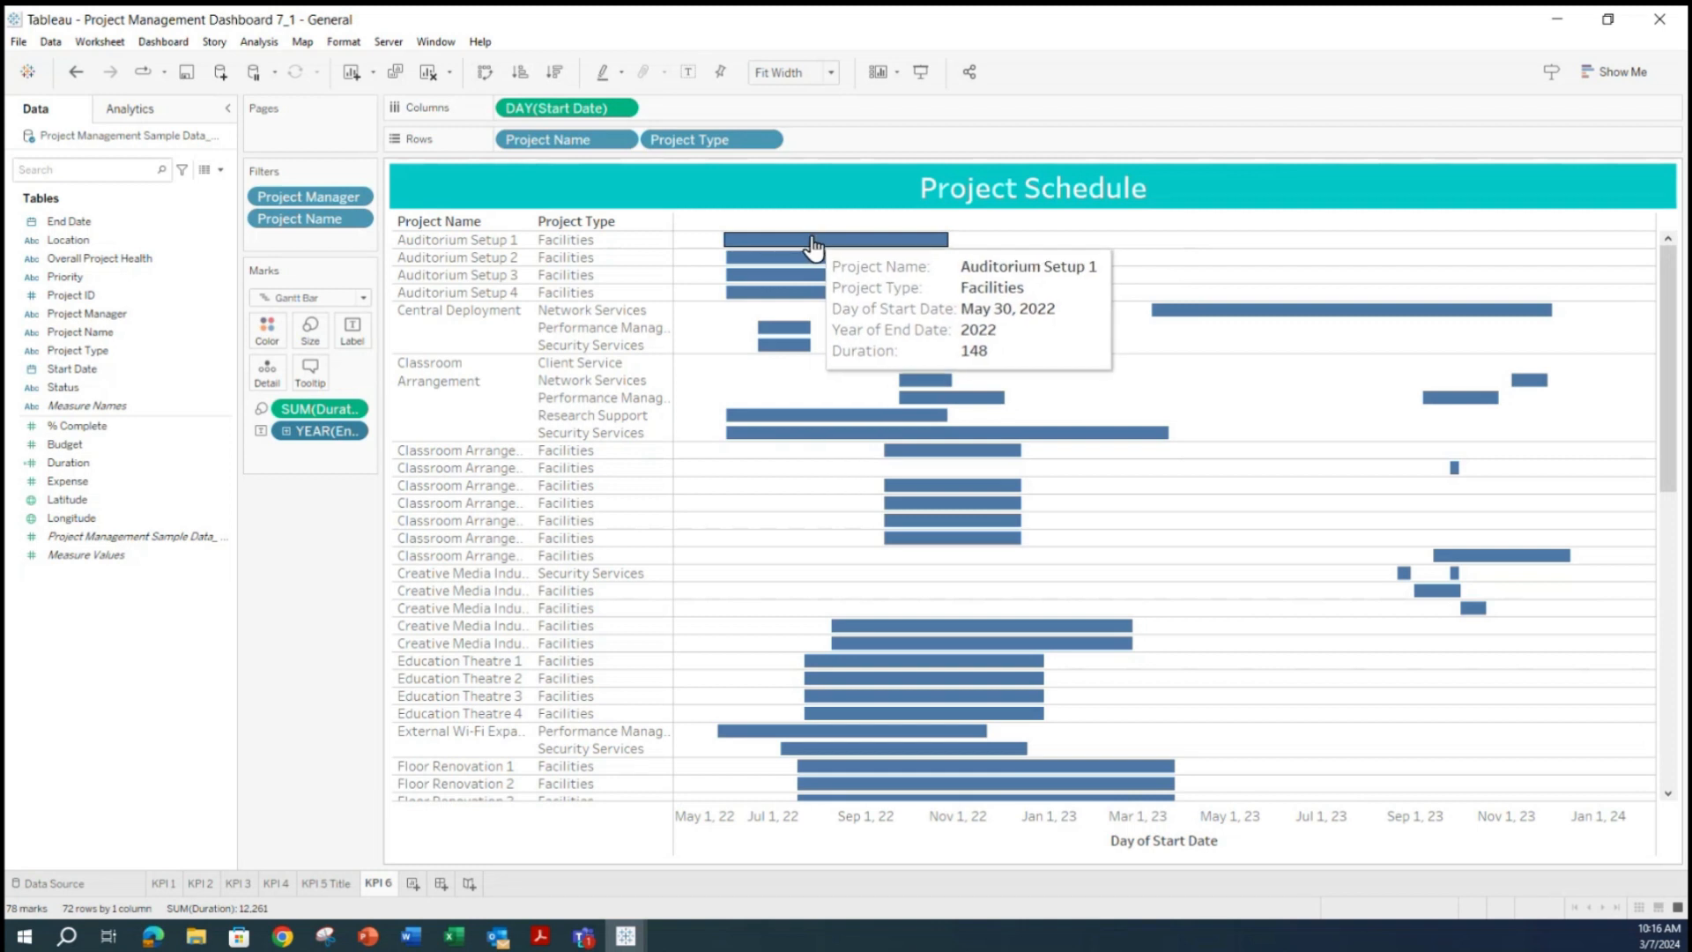
{"action": "mouse_move", "coordinate": [896, 441]}
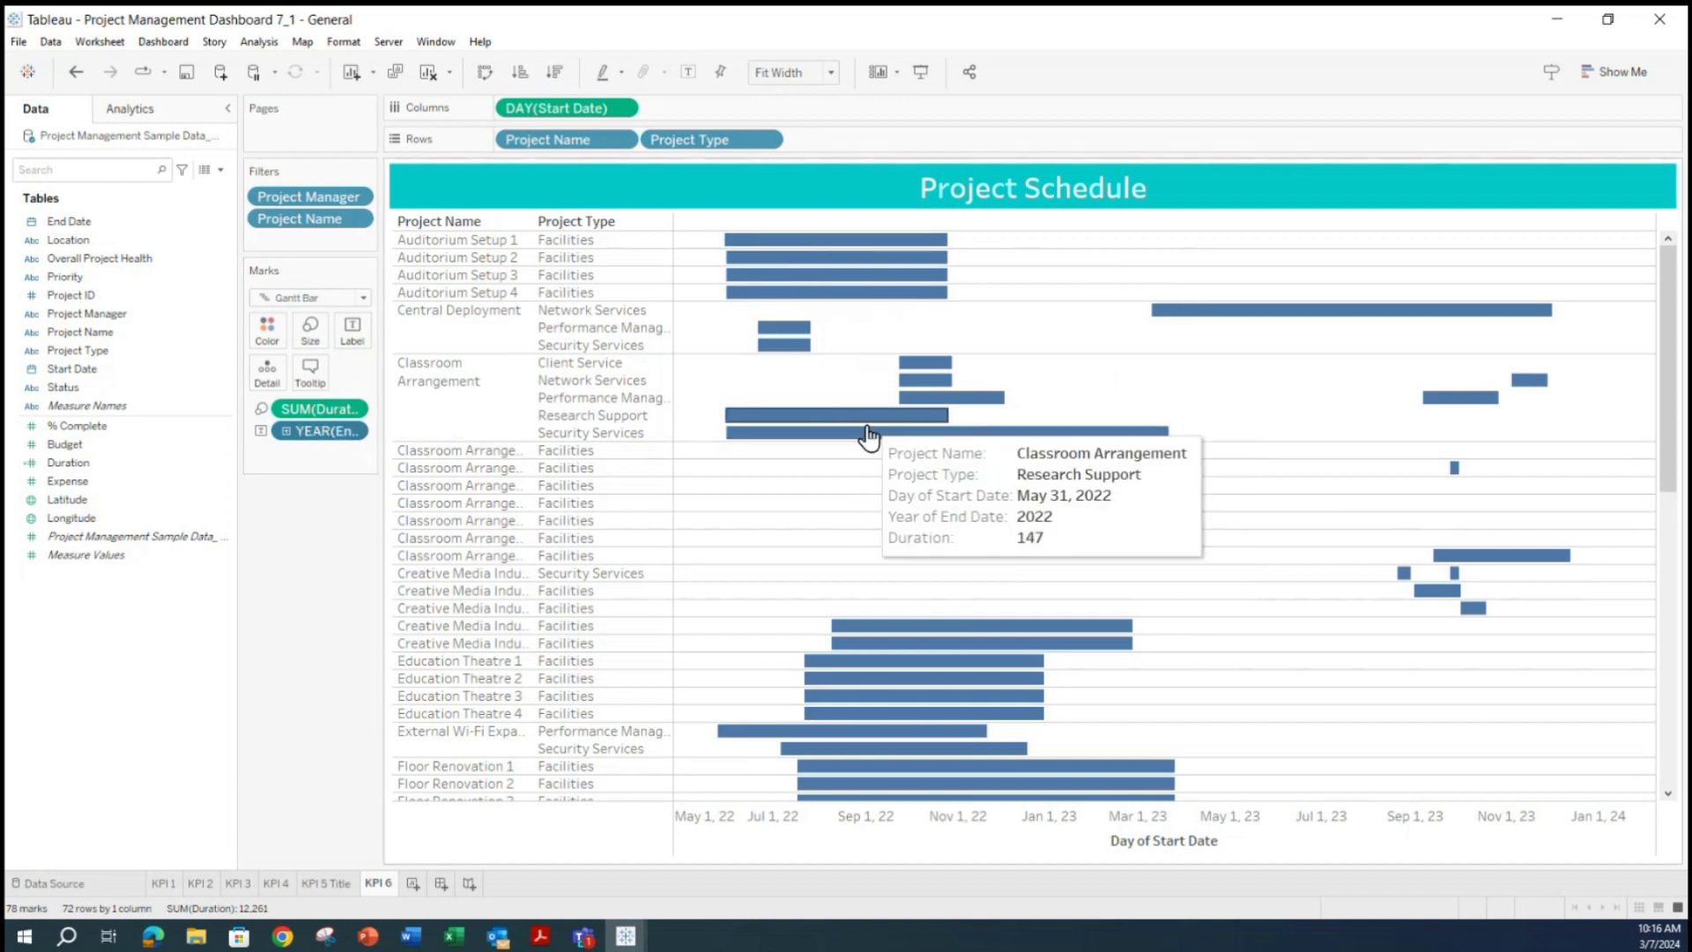
{"action": "mouse_move", "coordinate": [916, 643]}
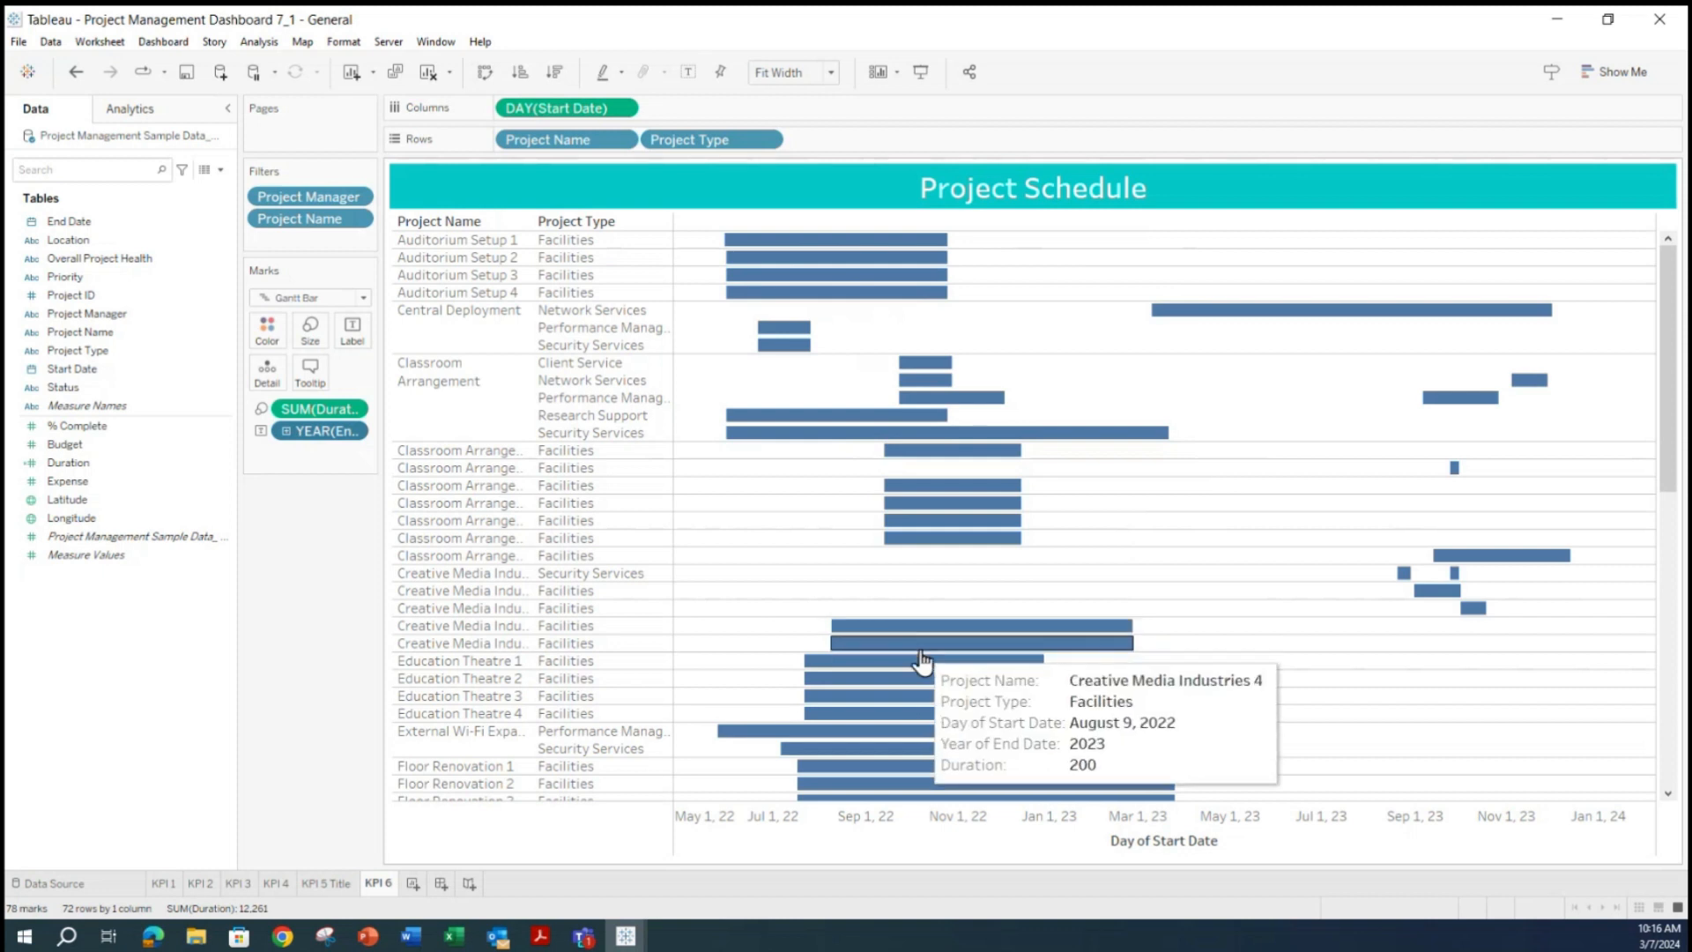
{"action": "left_click", "coordinate": [353, 431]}
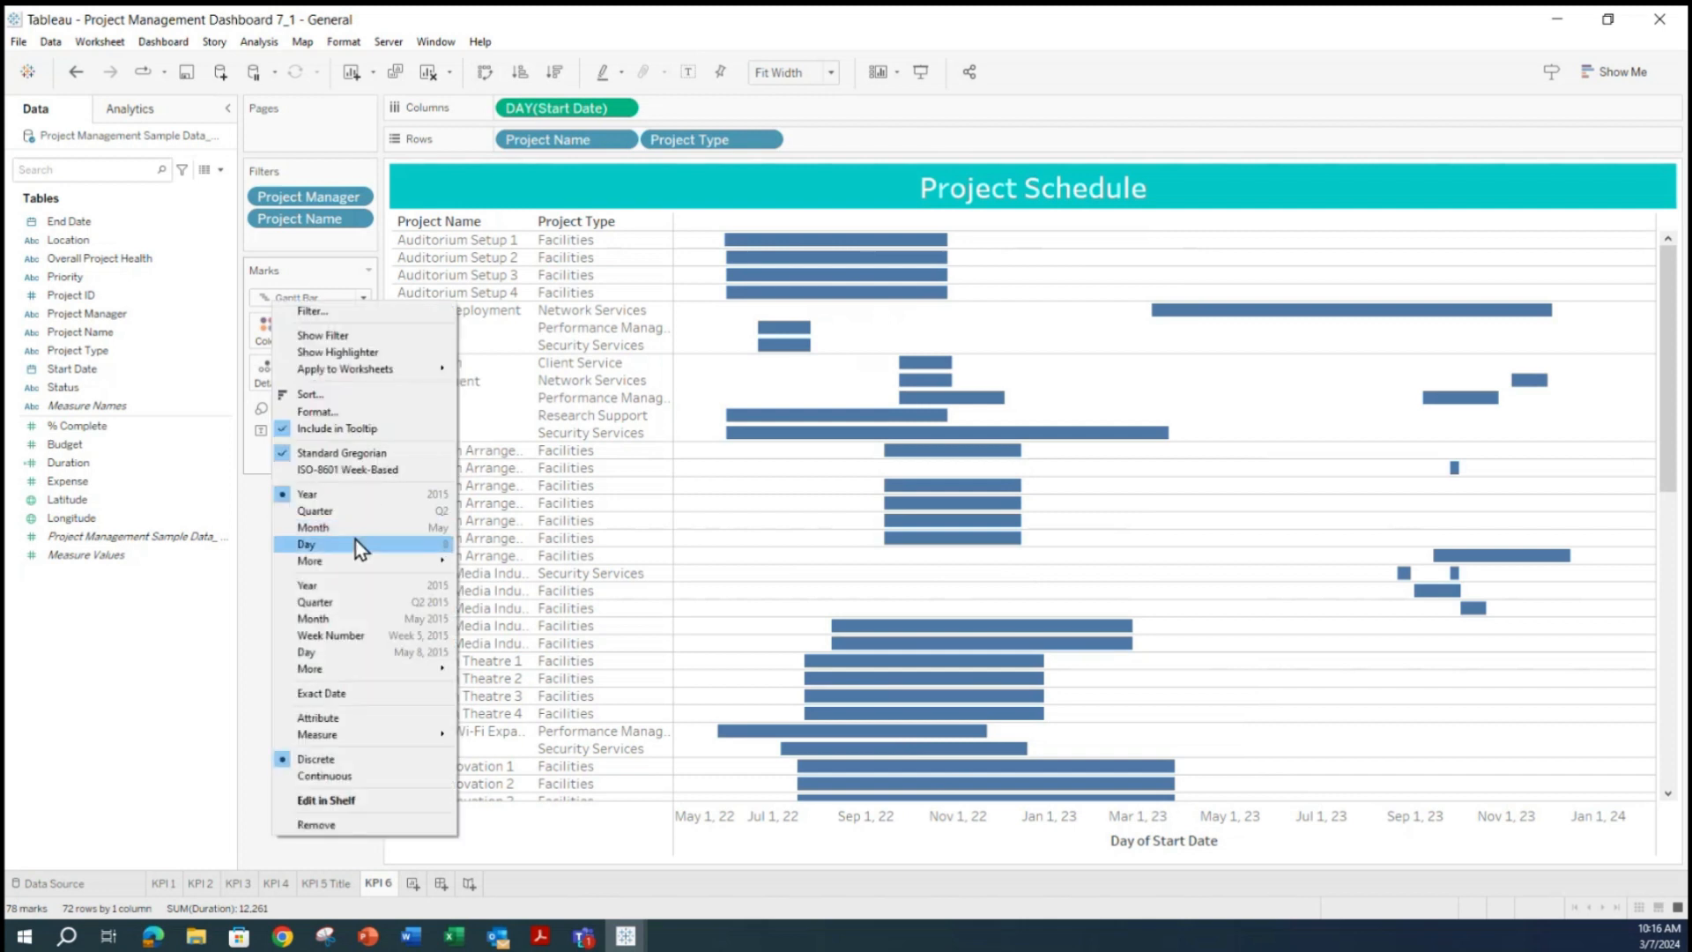
{"action": "left_click", "coordinate": [356, 544]}
{"action": "left_click", "coordinate": [351, 432]}
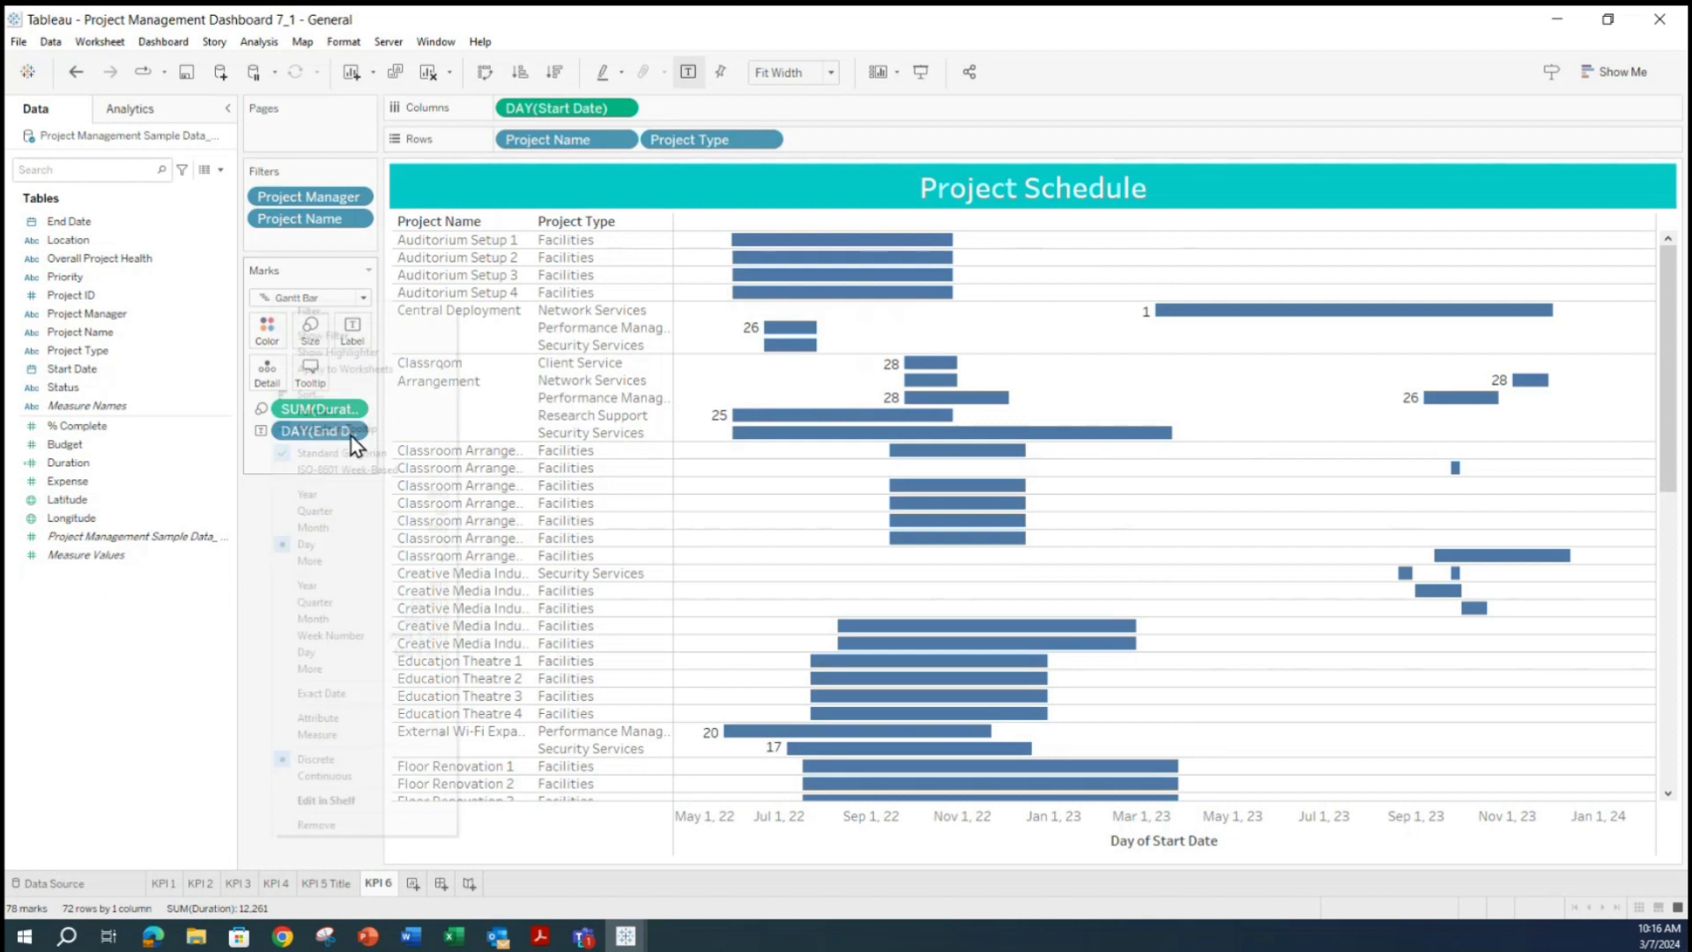
{"action": "left_click", "coordinate": [346, 651]}
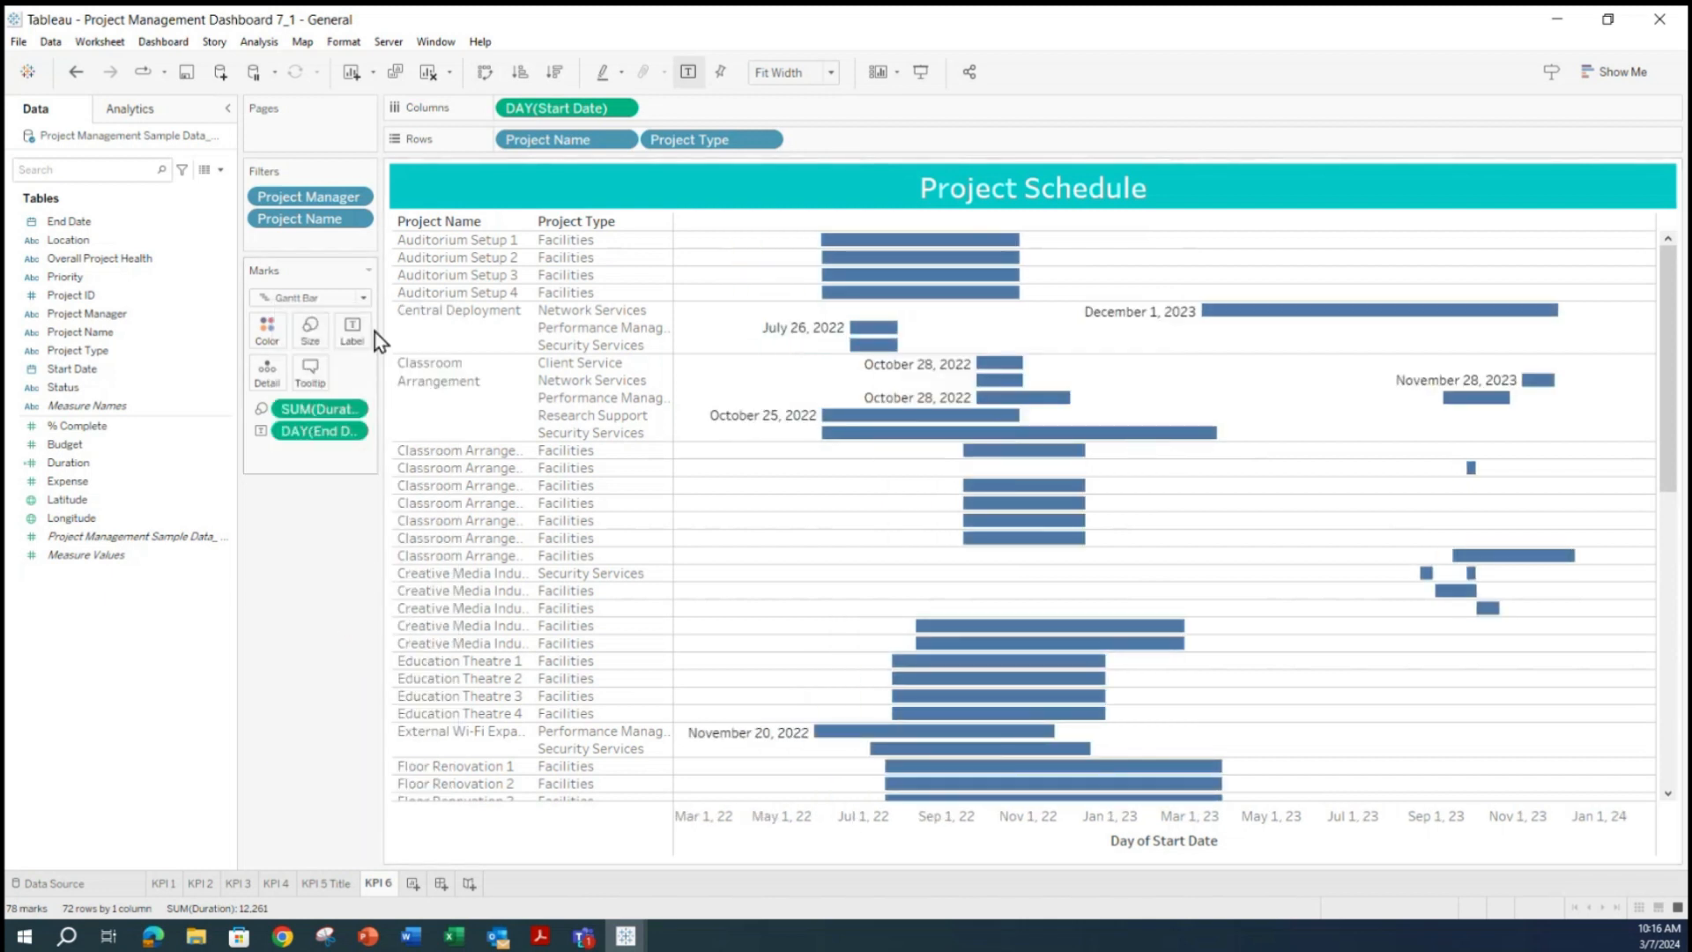
{"action": "mouse_move", "coordinate": [1077, 458]}
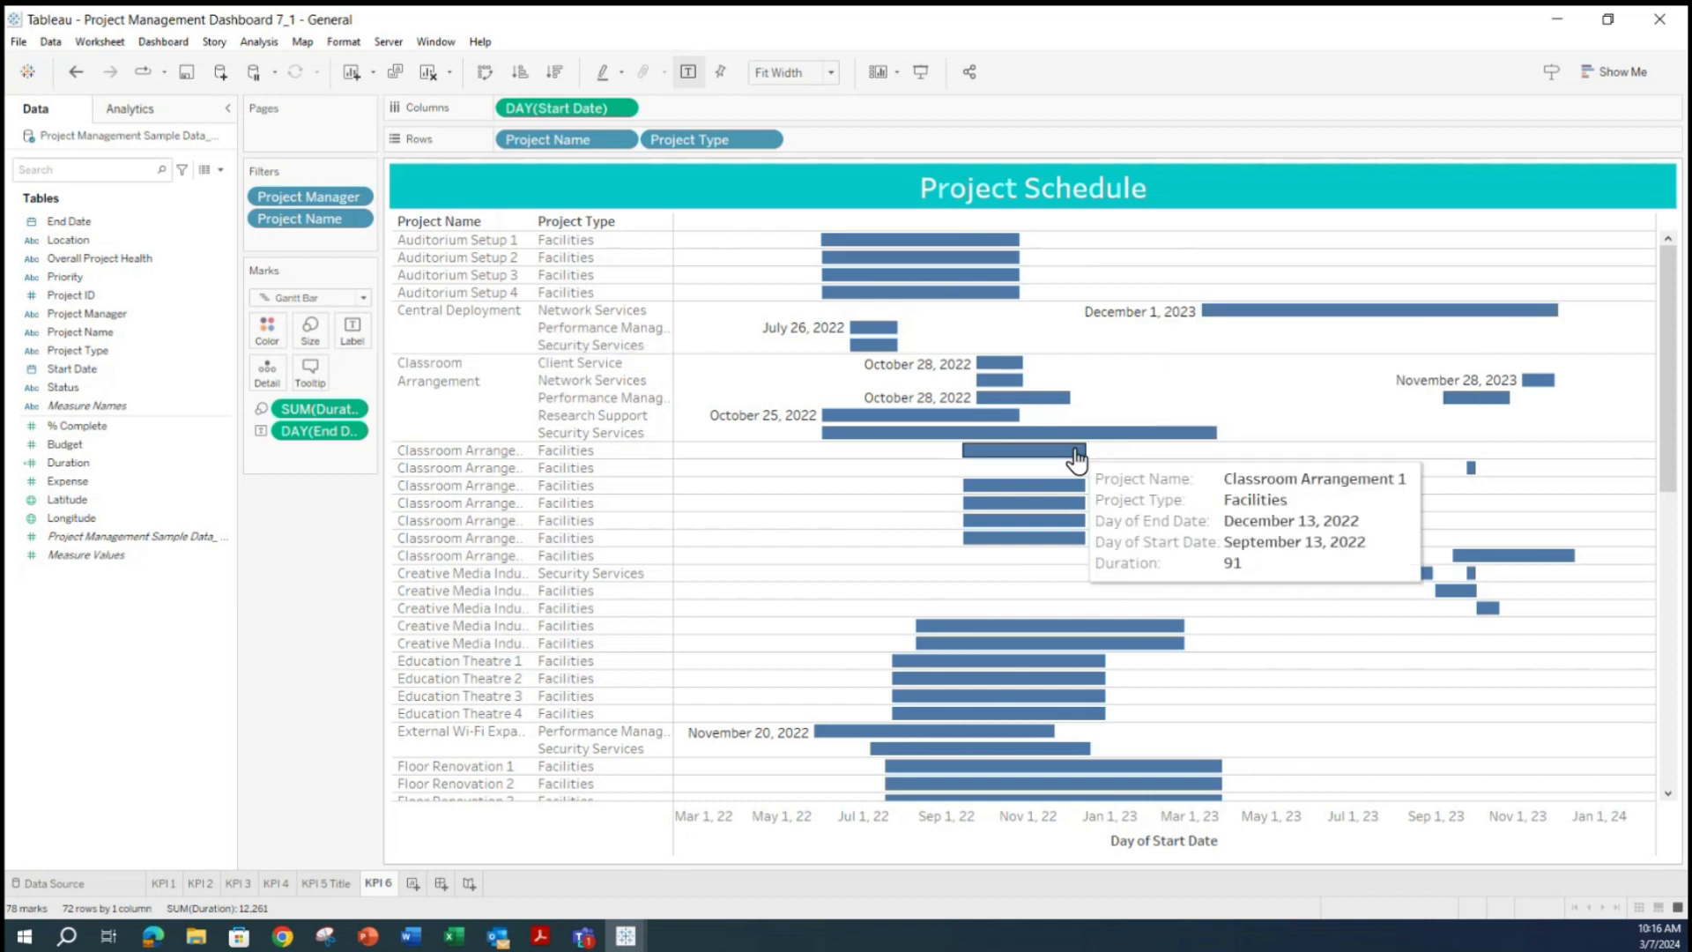
Hide the full-date End Date labels on the Gantt bars and check the bars' tooltips.
{"action": "left_click", "coordinate": [352, 332]}
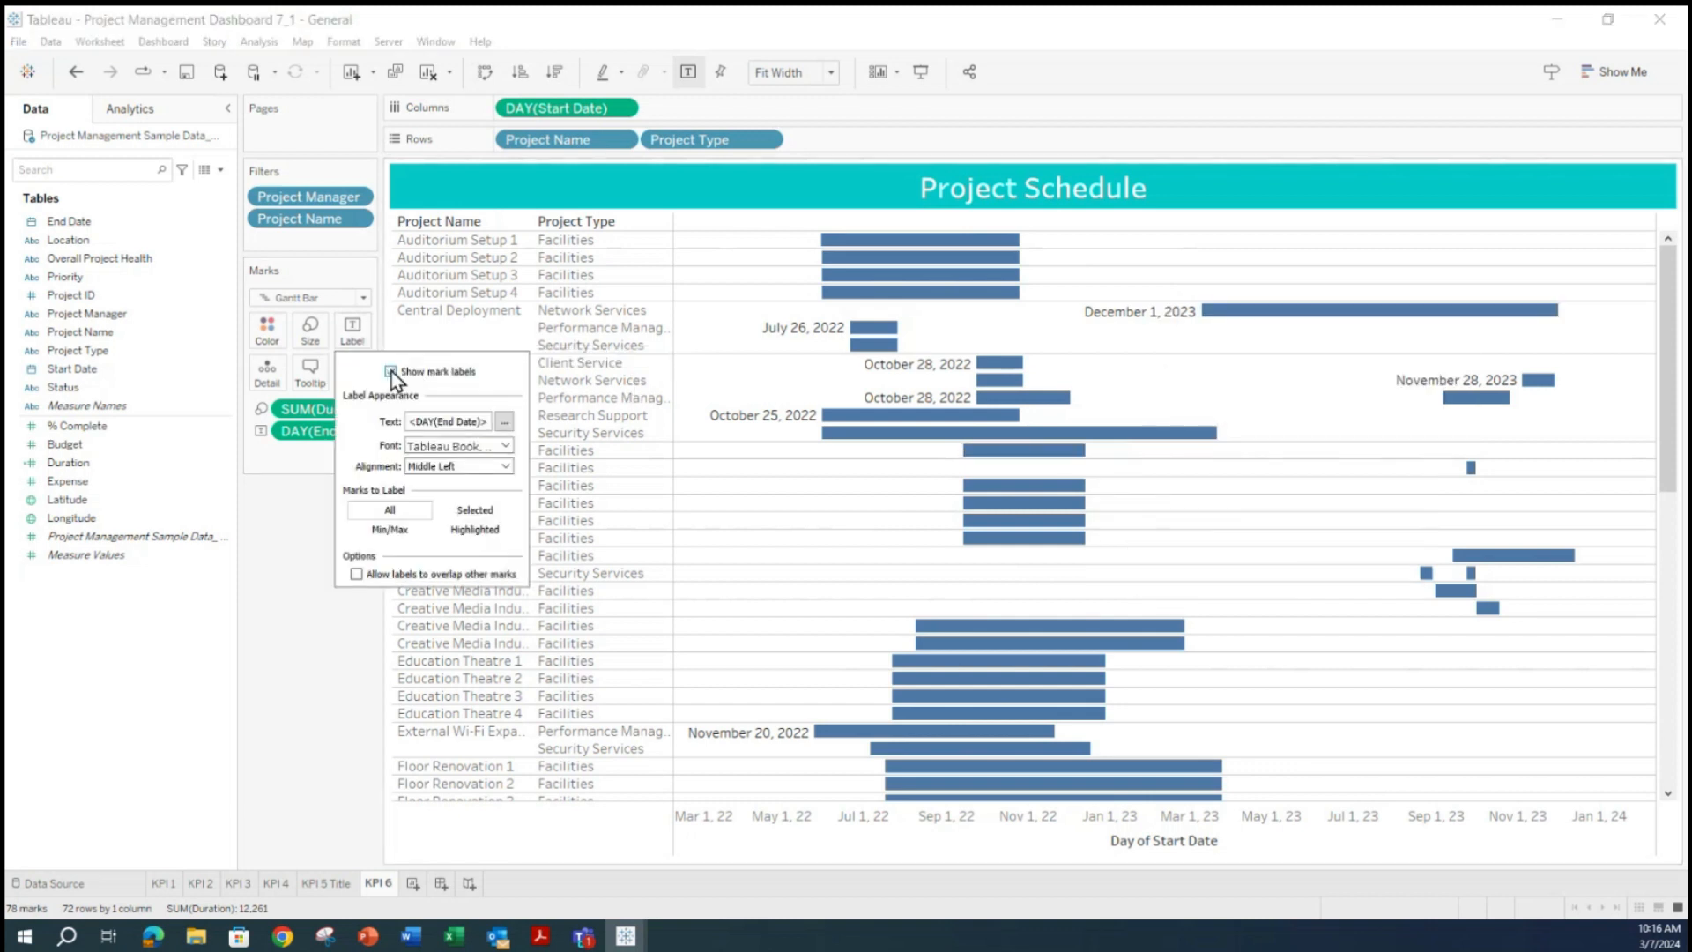
{"action": "left_click", "coordinate": [391, 370]}
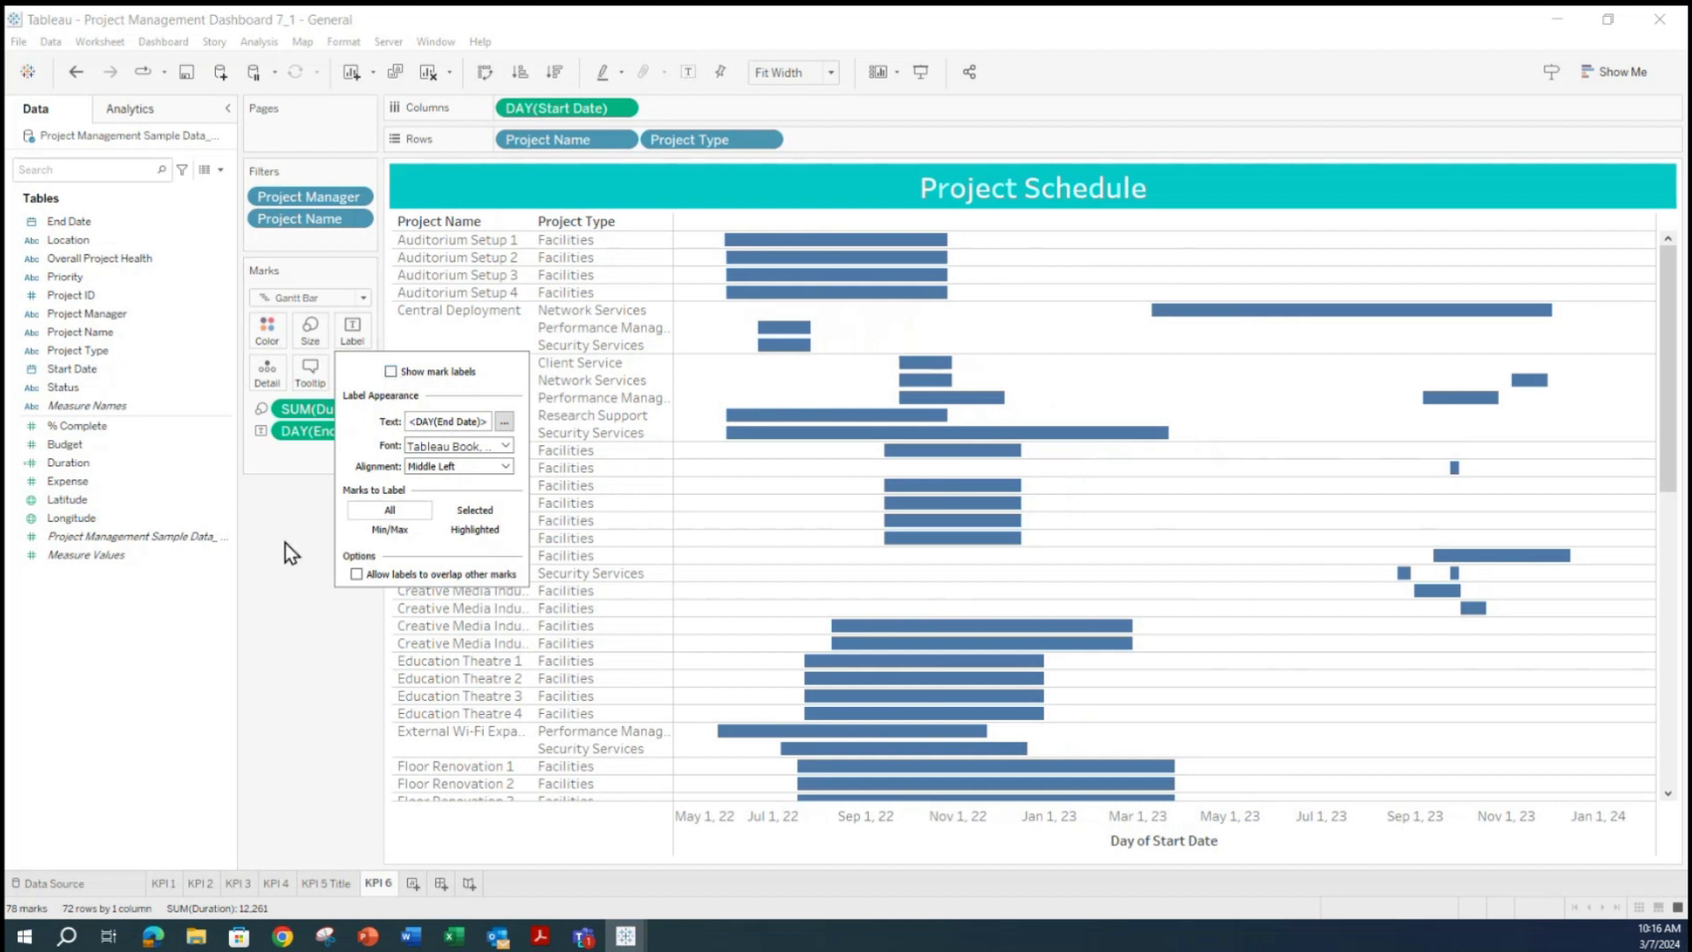
{"action": "mouse_move", "coordinate": [869, 295]}
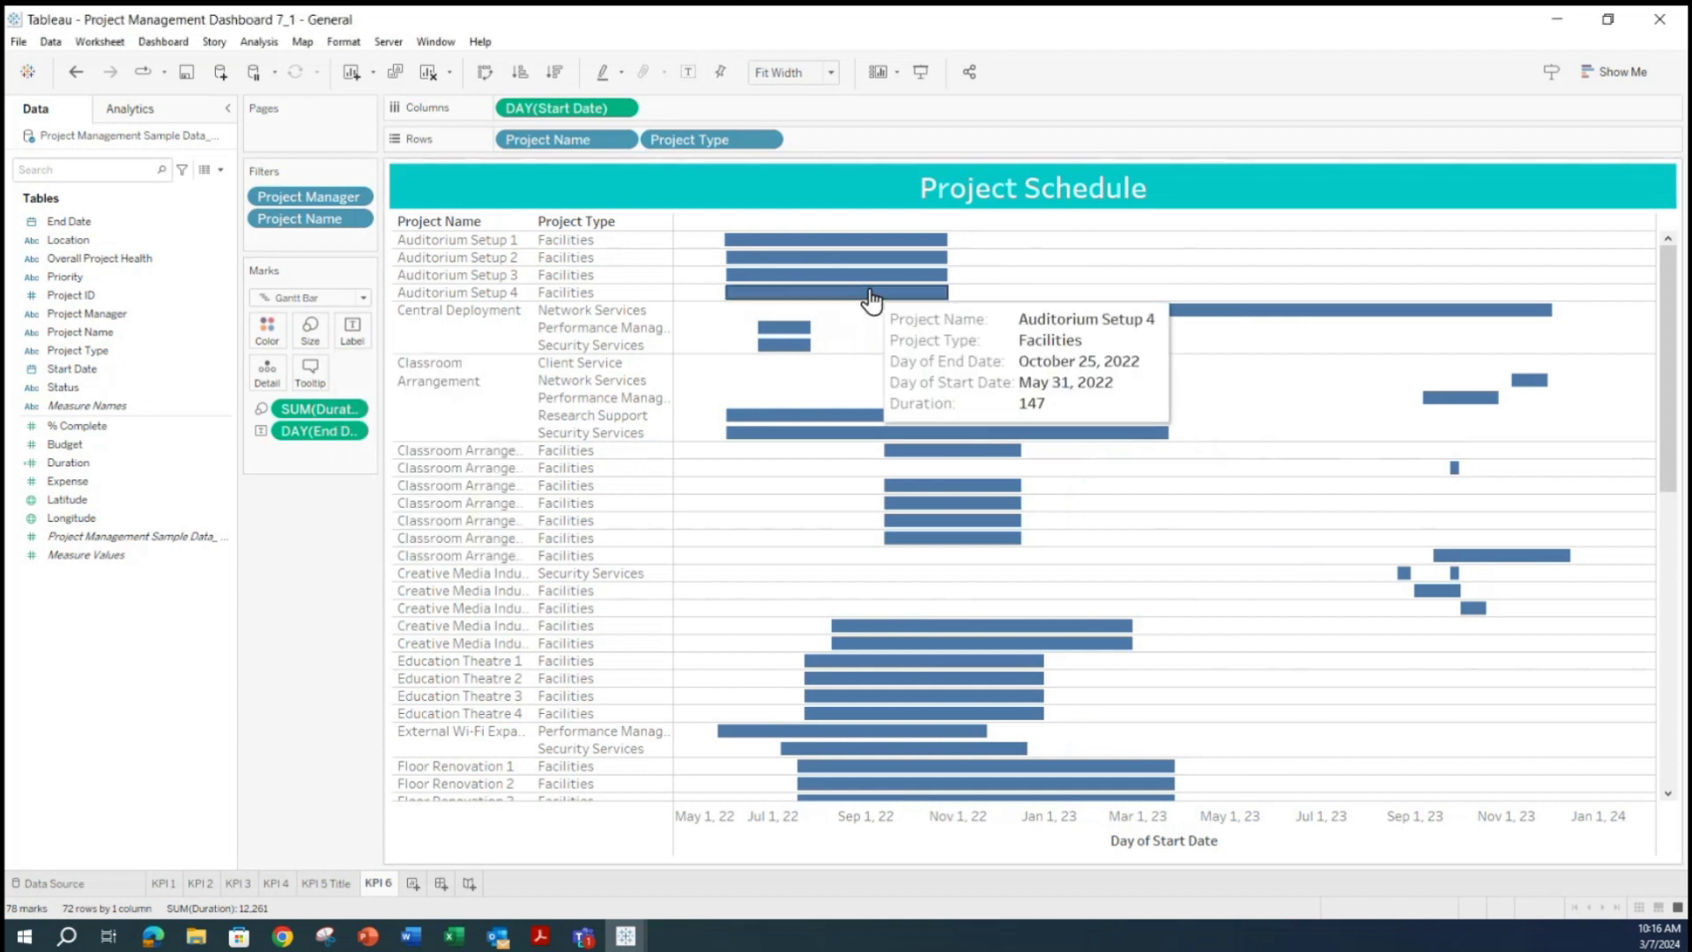
{"action": "mouse_move", "coordinate": [931, 528]}
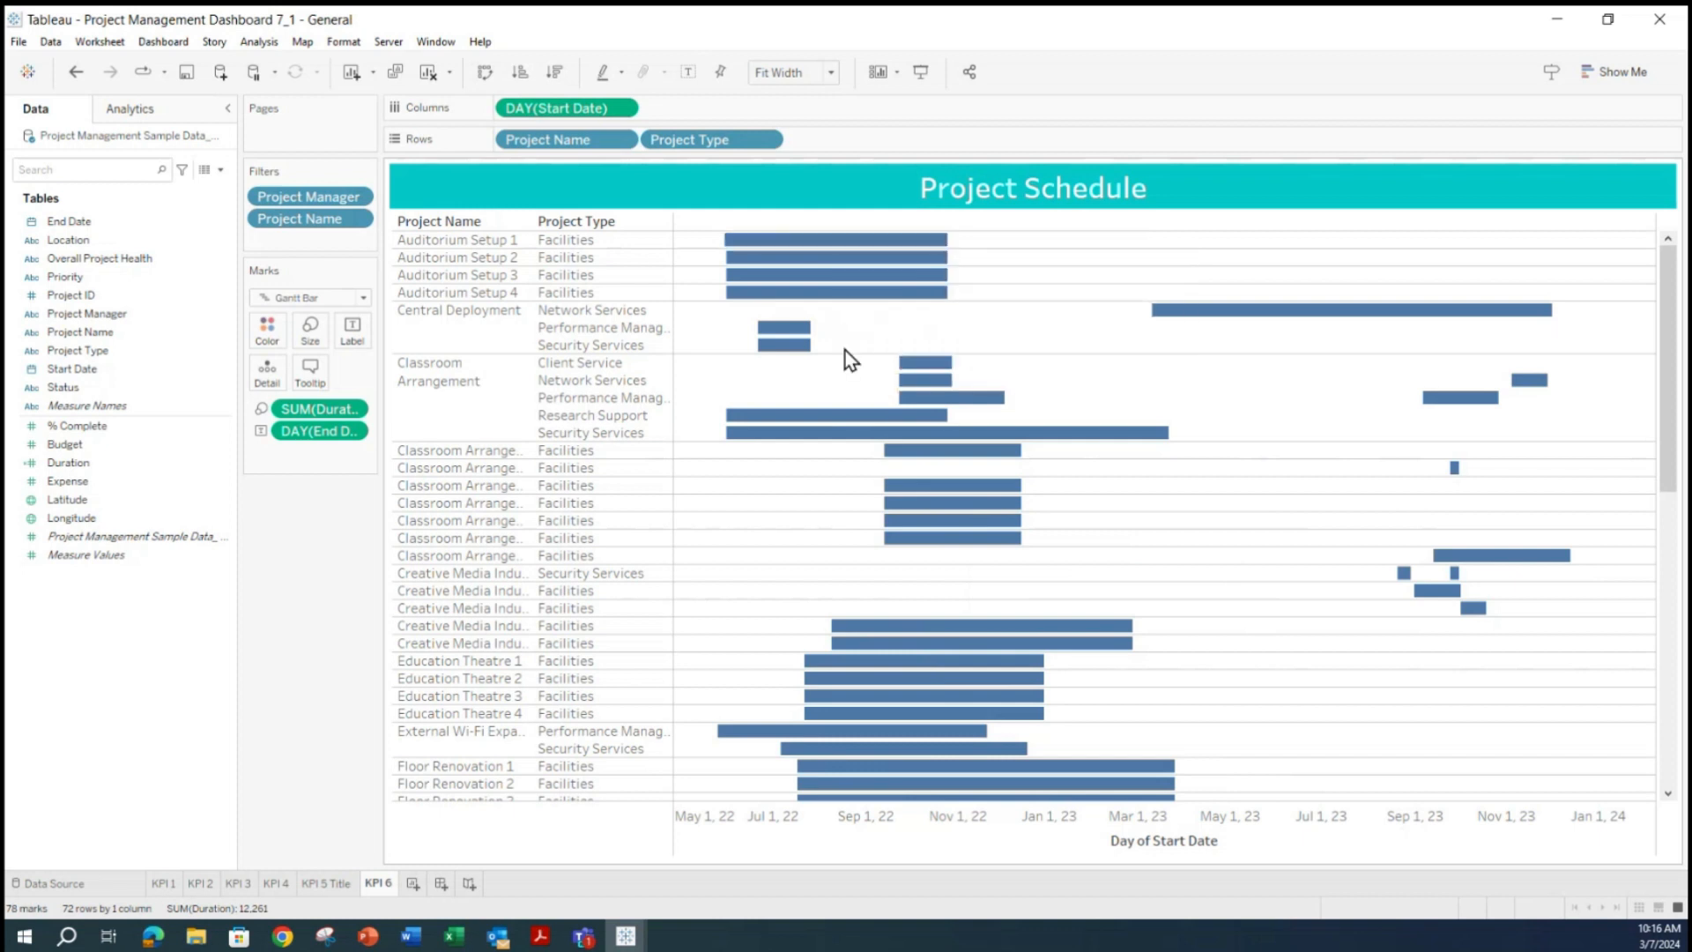
{"action": "mouse_move", "coordinate": [912, 270]}
{"action": "mouse_move", "coordinate": [805, 251]}
Color the Gantt bars by Priority and add a Priority filter with all priority levels selected.
{"action": "left_click", "coordinate": [66, 277]}
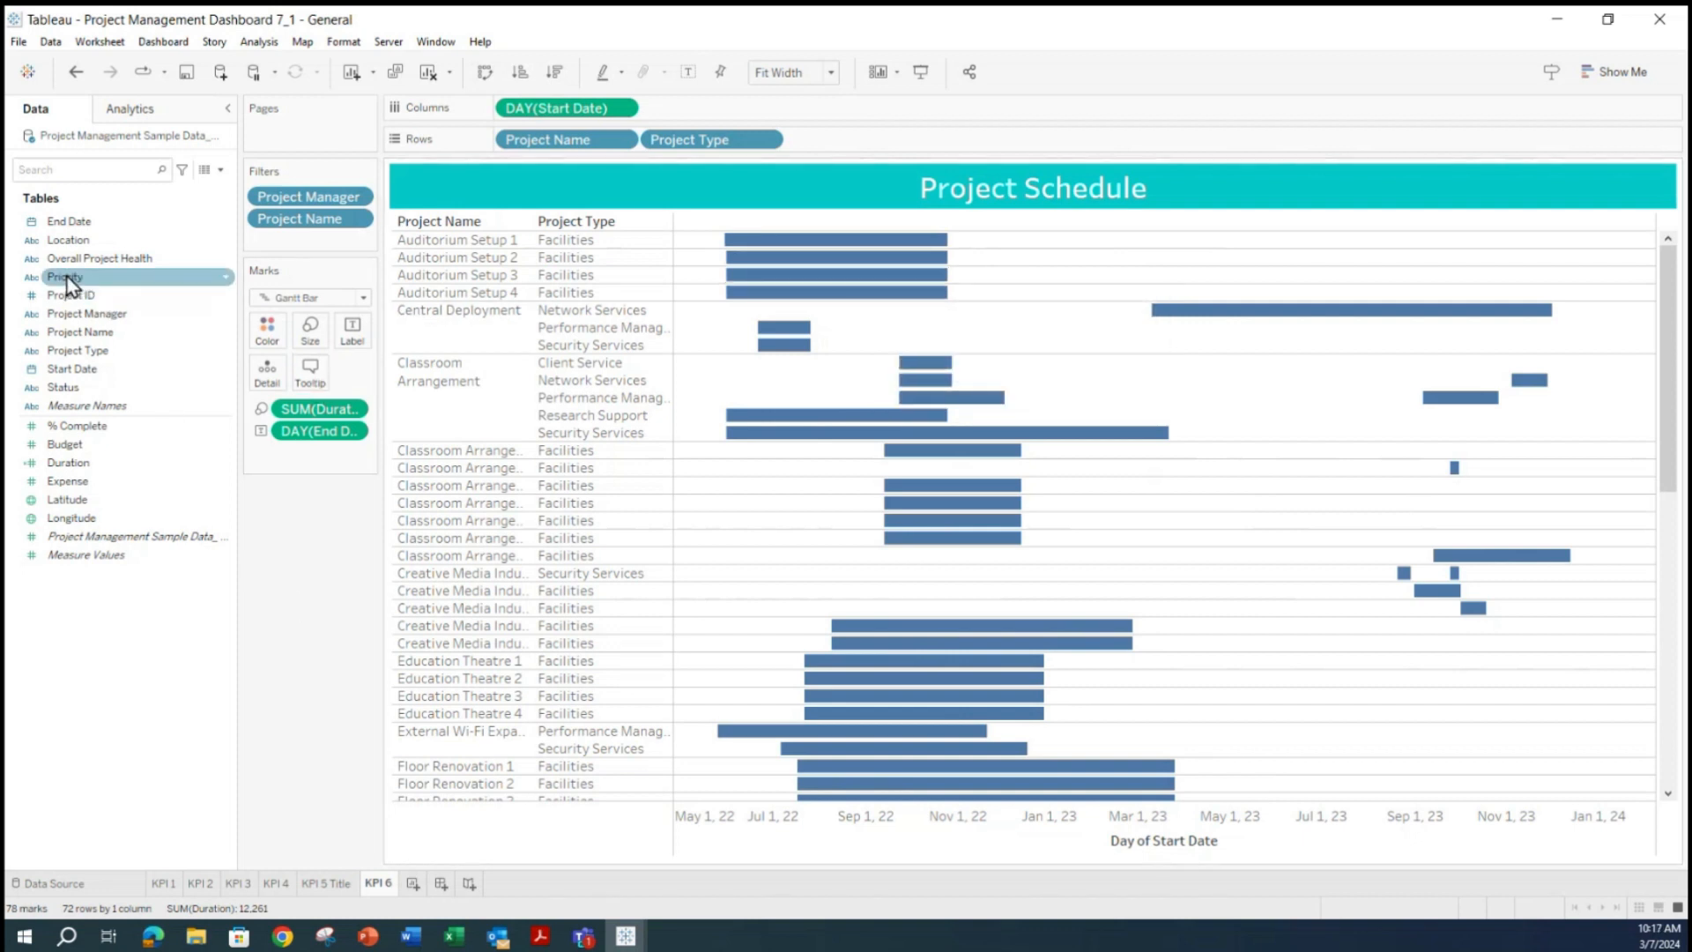
{"action": "left_click_drag", "start_coordinate": [67, 278], "coordinate": [268, 334]}
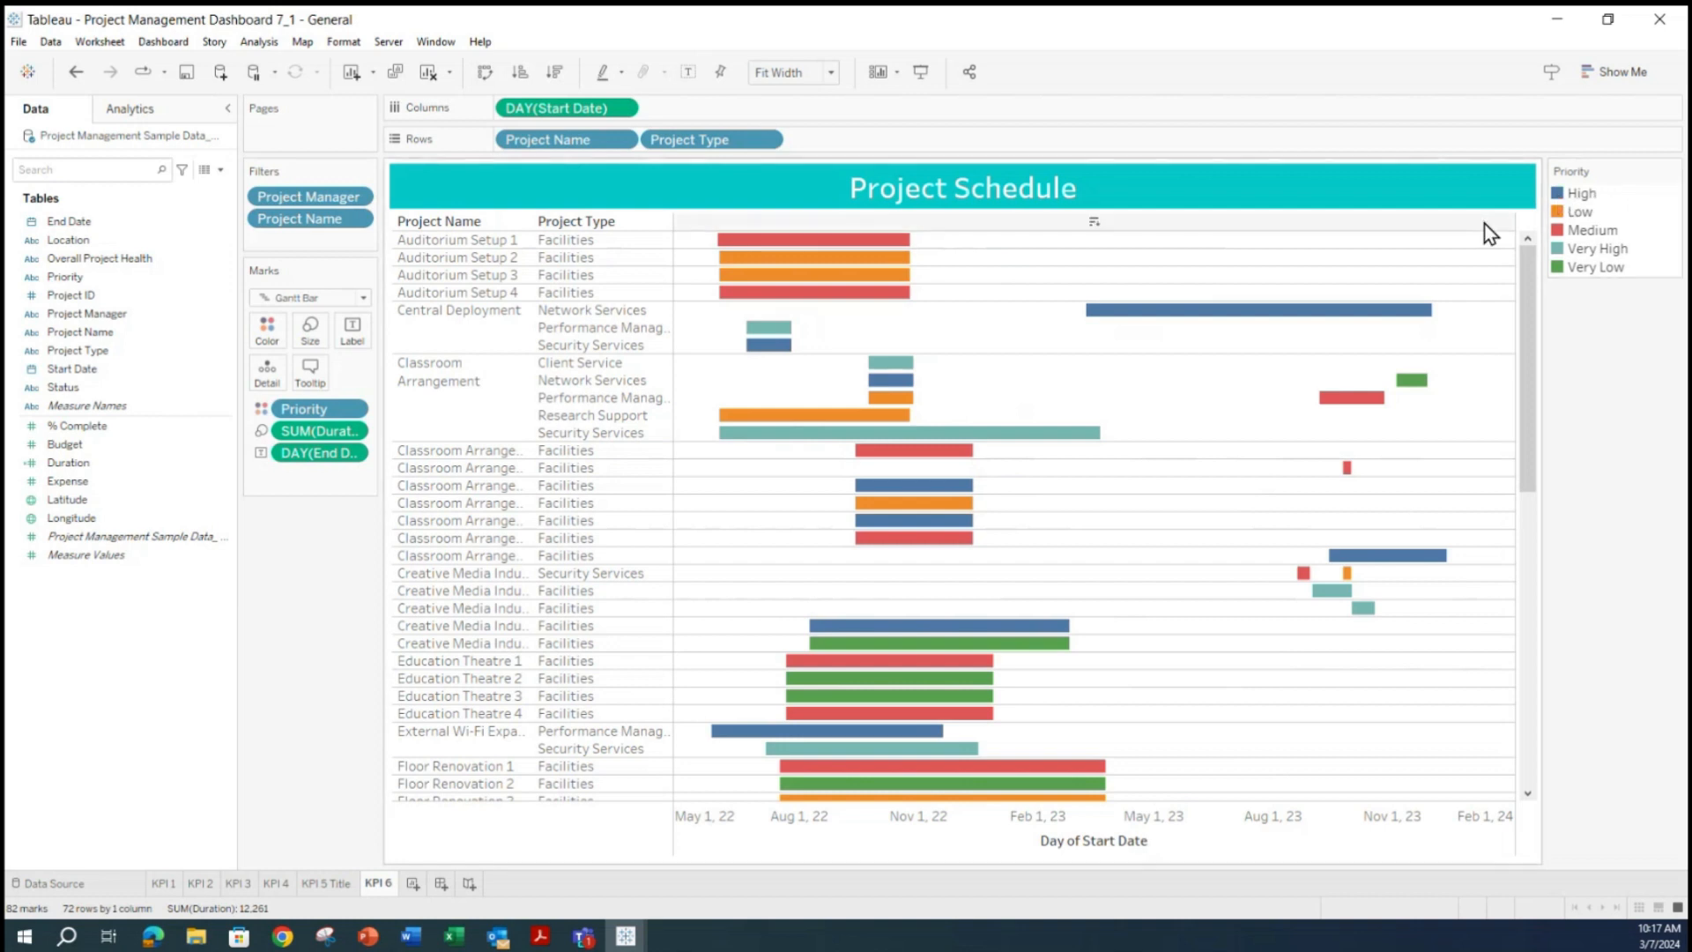
{"action": "mouse_move", "coordinate": [1384, 321]}
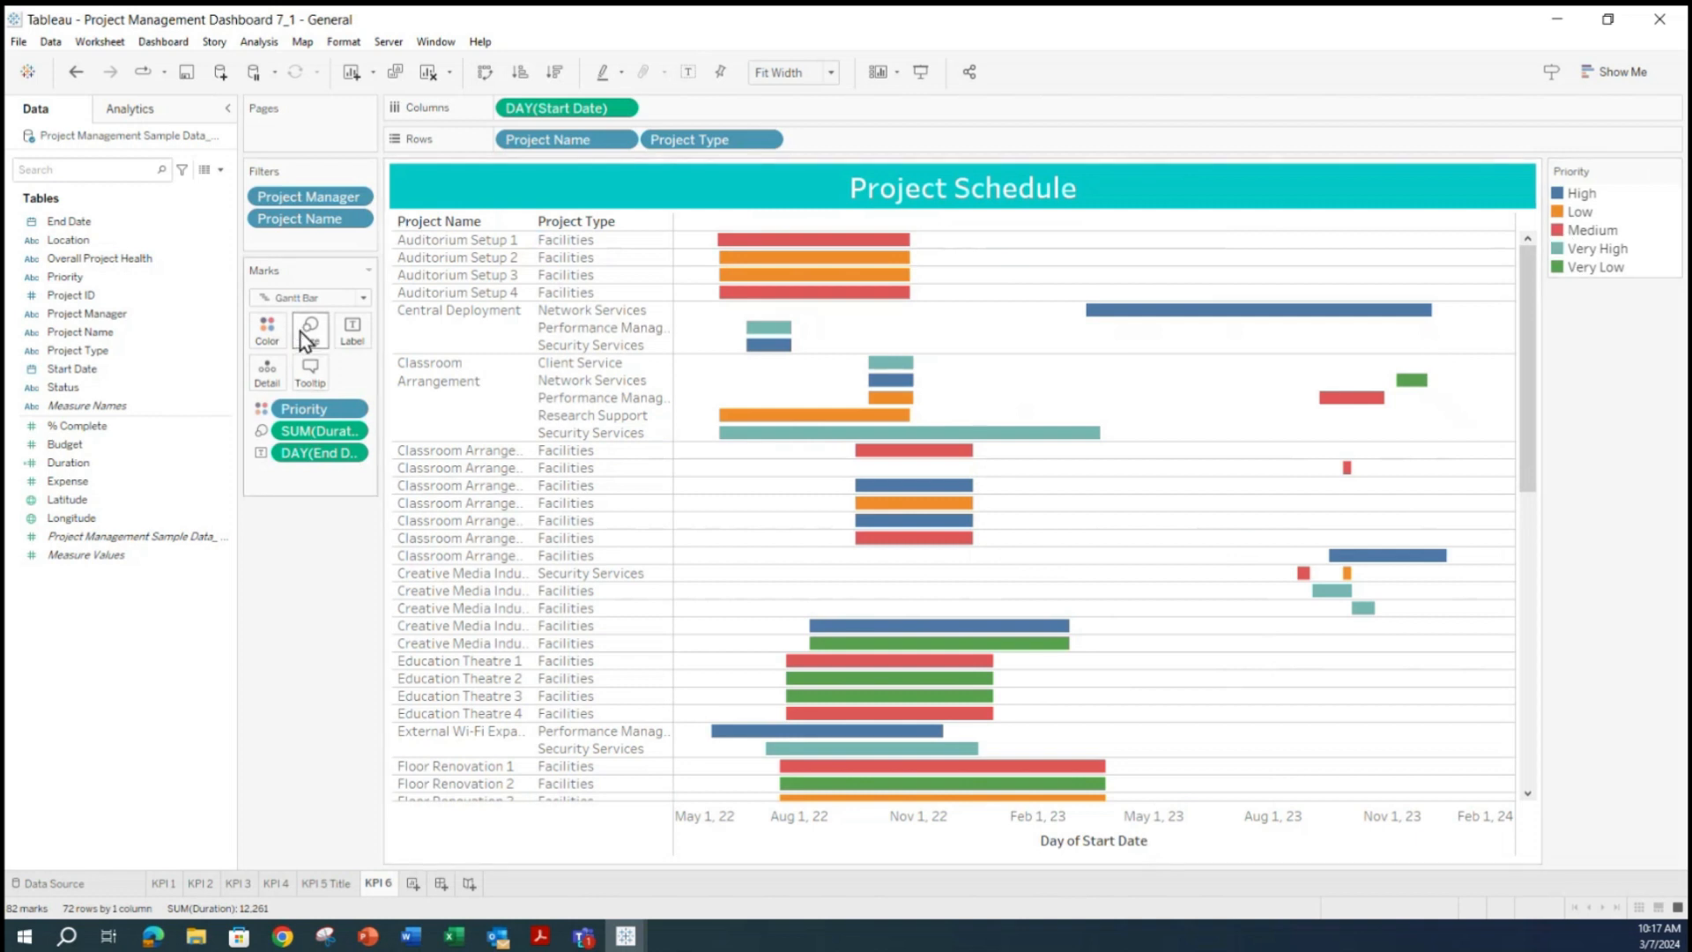
{"action": "left_click", "coordinate": [355, 414]}
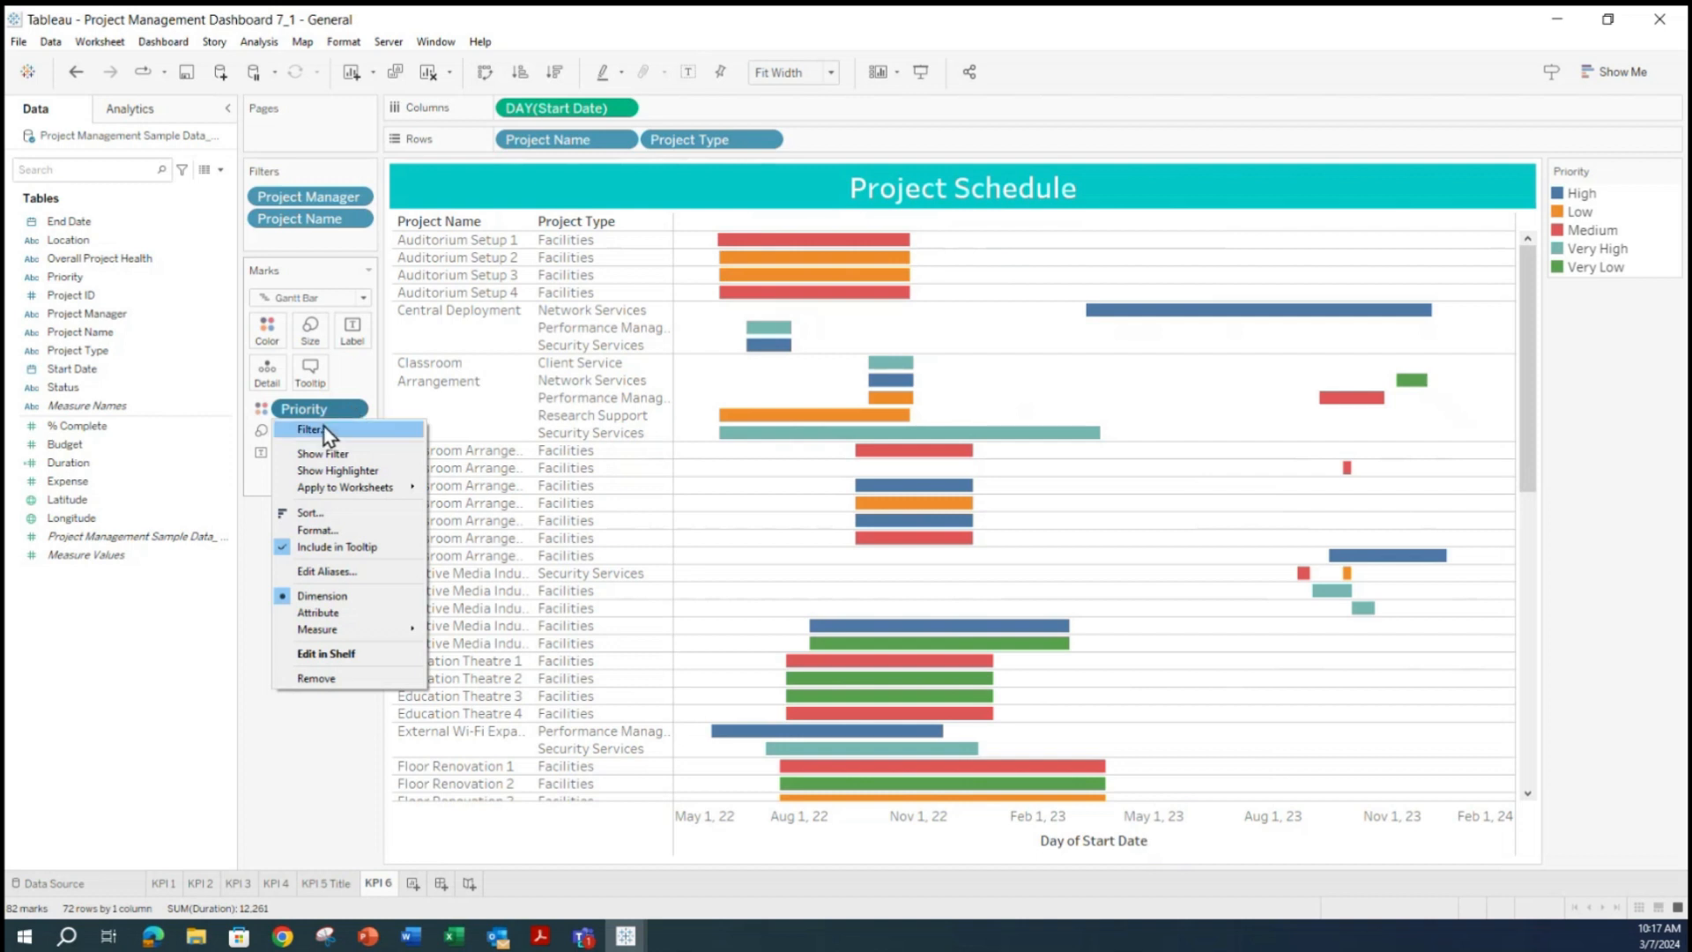
{"action": "left_click", "coordinate": [328, 435]}
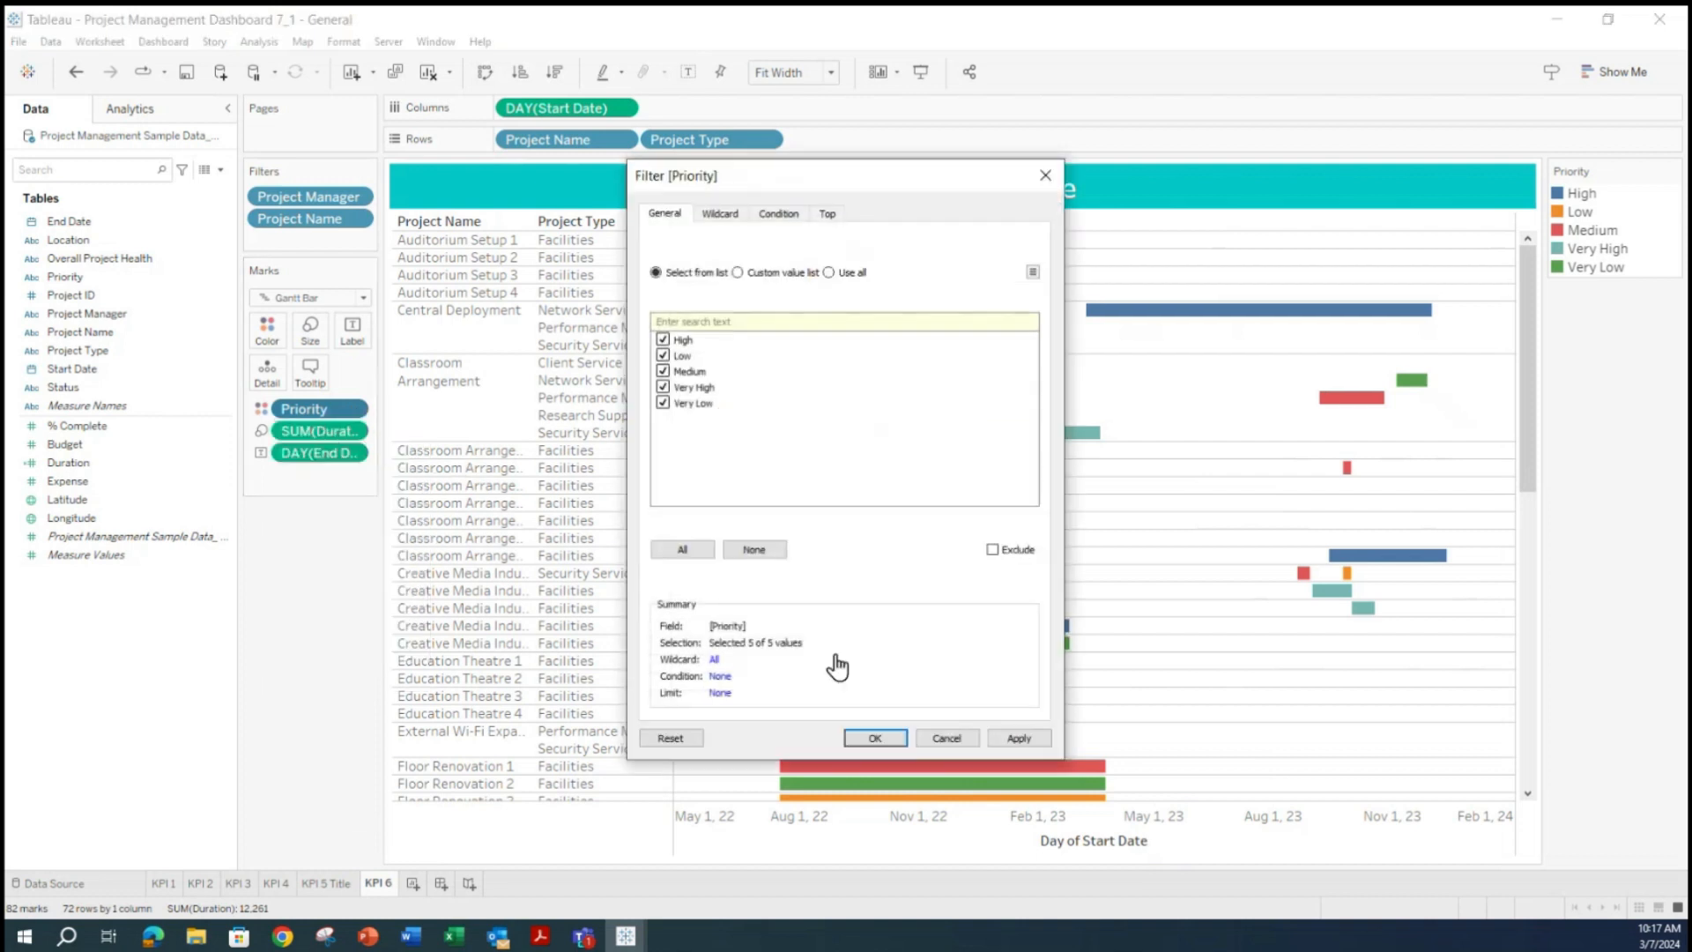
{"action": "left_click", "coordinate": [968, 737]}
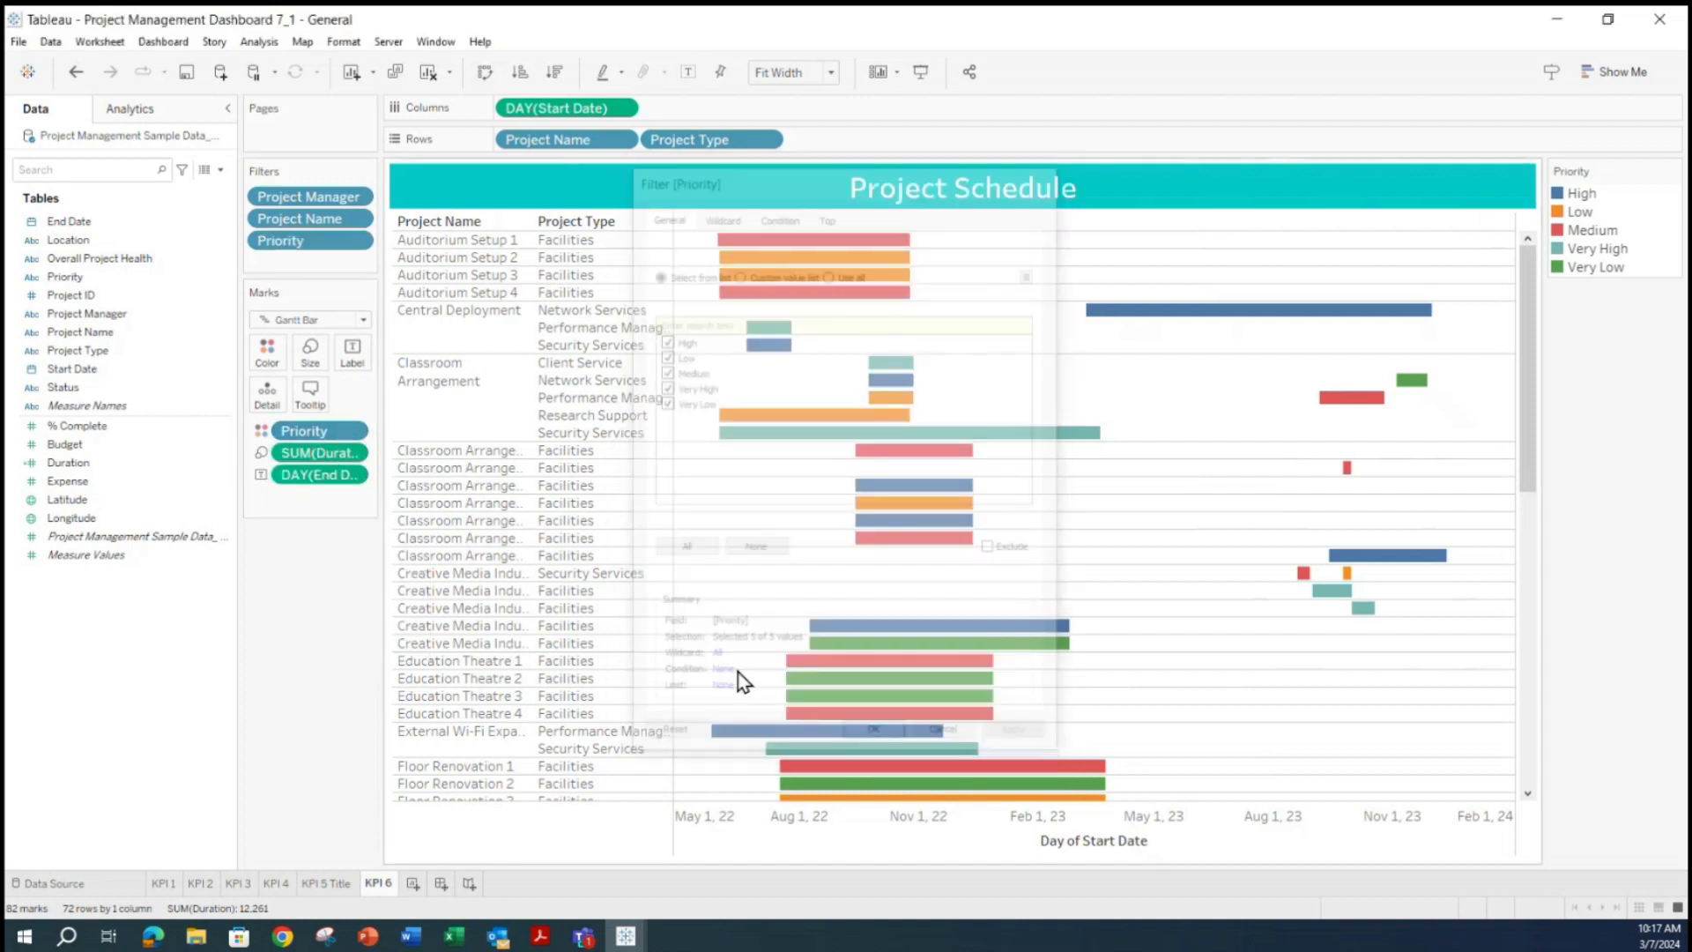
Open the color settings for Priority and choose the Lightning Water palette.
{"action": "left_click", "coordinate": [268, 352]}
{"action": "left_click", "coordinate": [335, 420]}
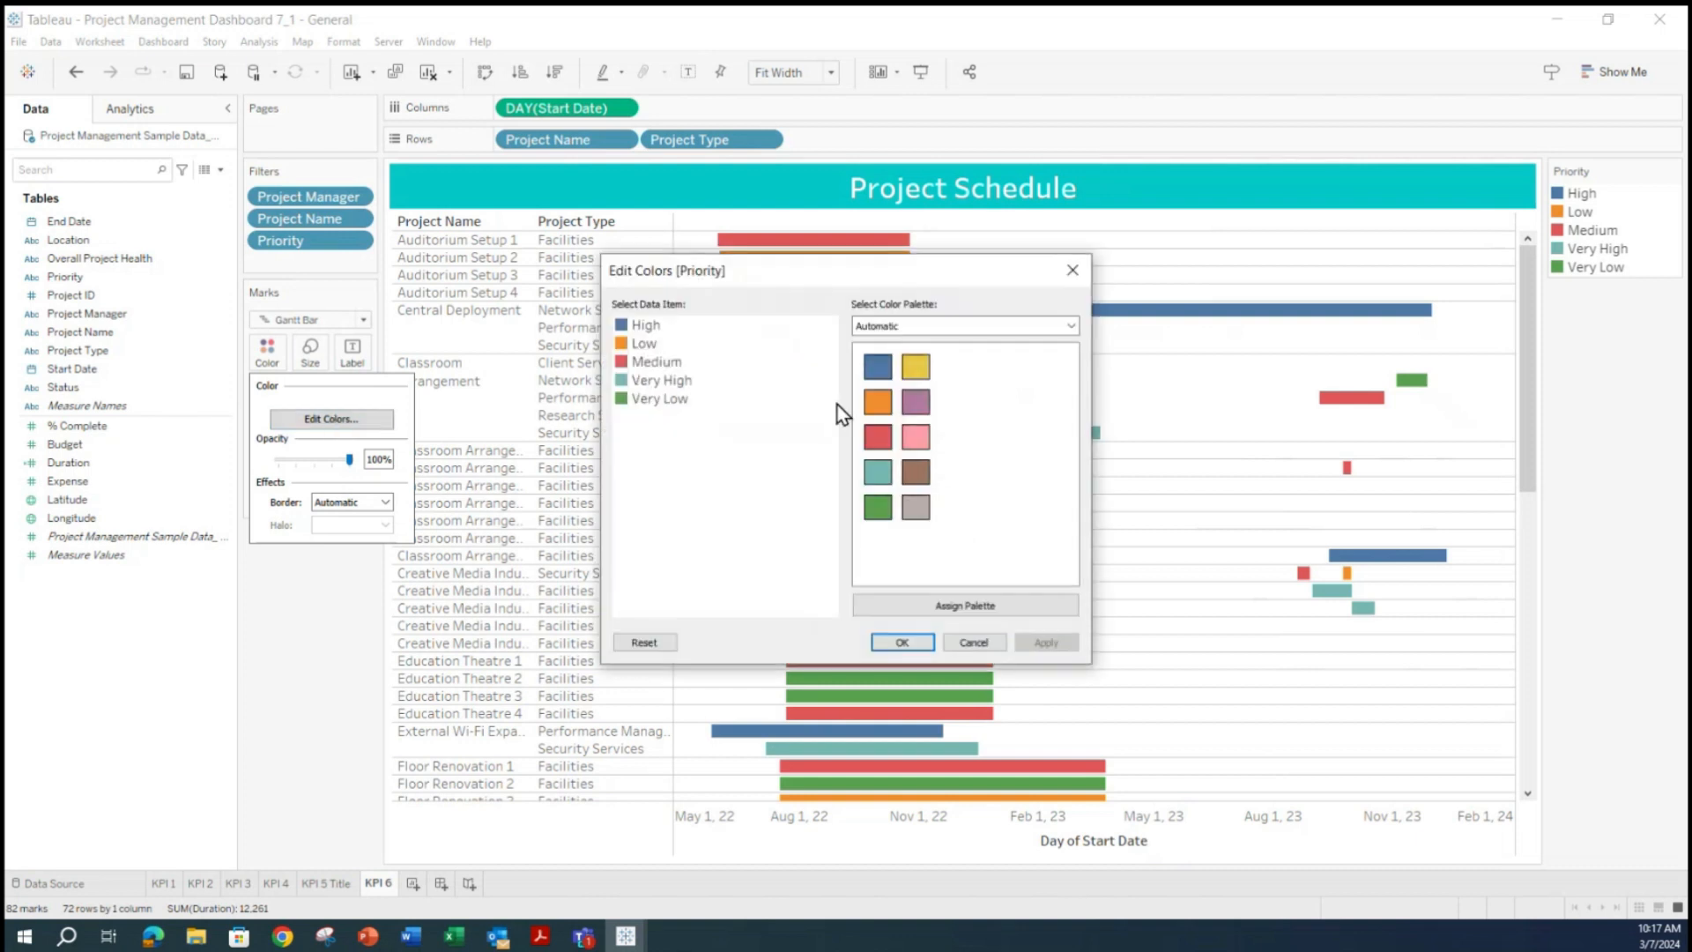
{"action": "left_click", "coordinate": [1069, 328]}
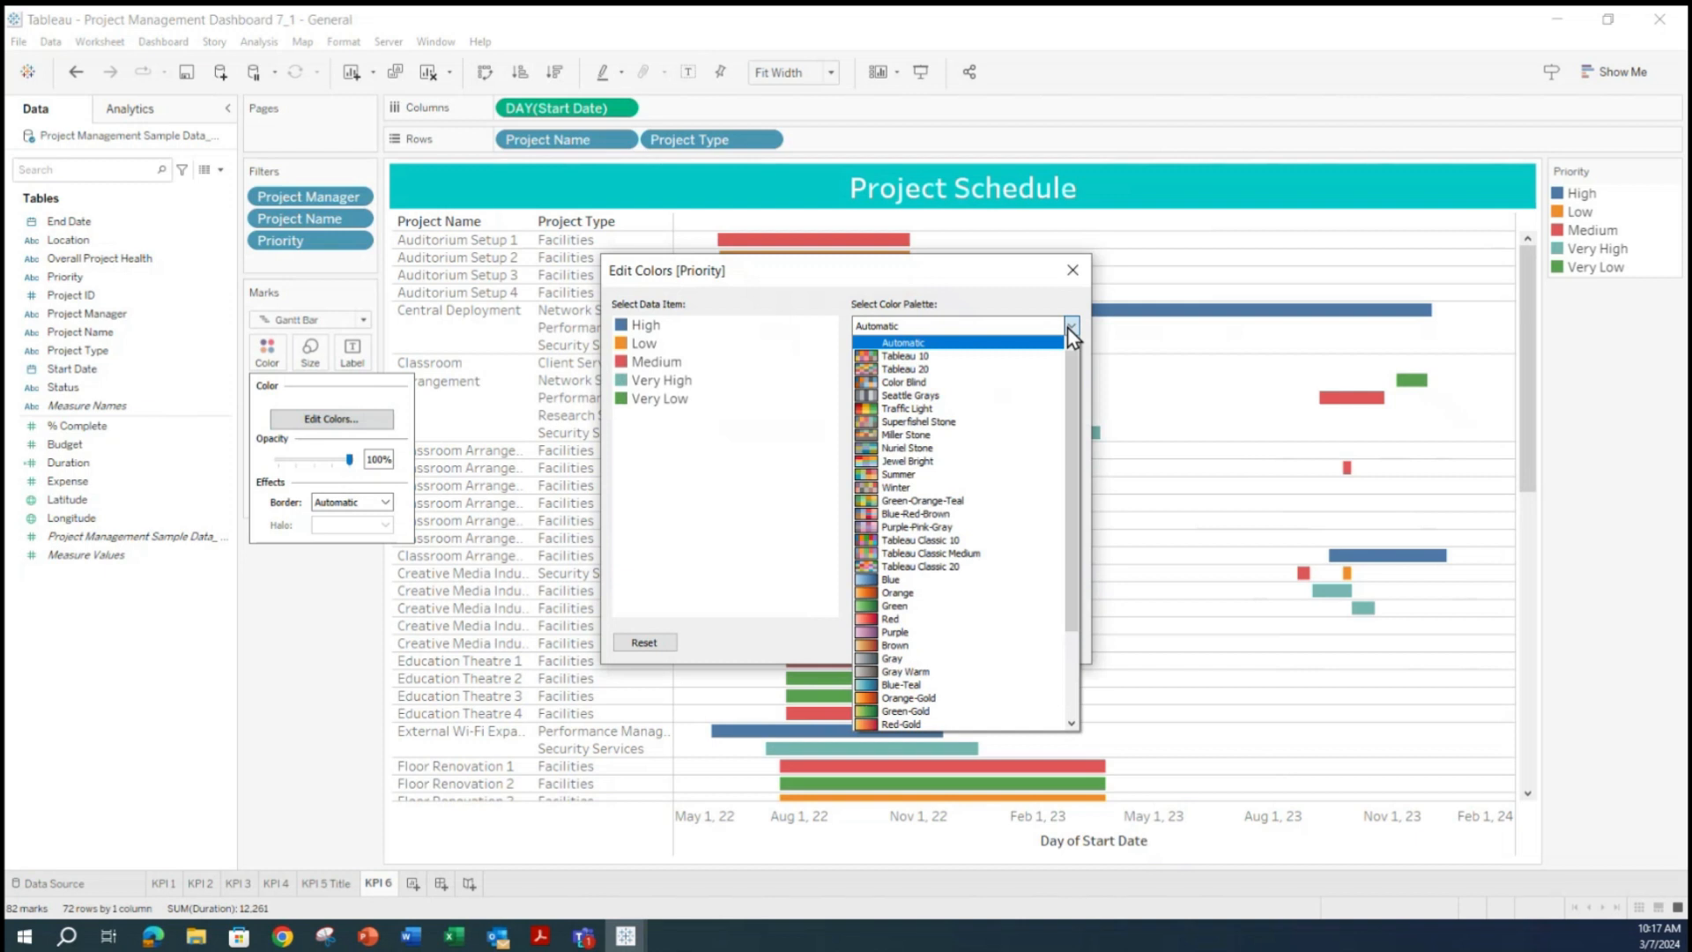
{"action": "scroll", "coordinate": [987, 493], "scroll_direction": "down", "scroll_amount": 3}
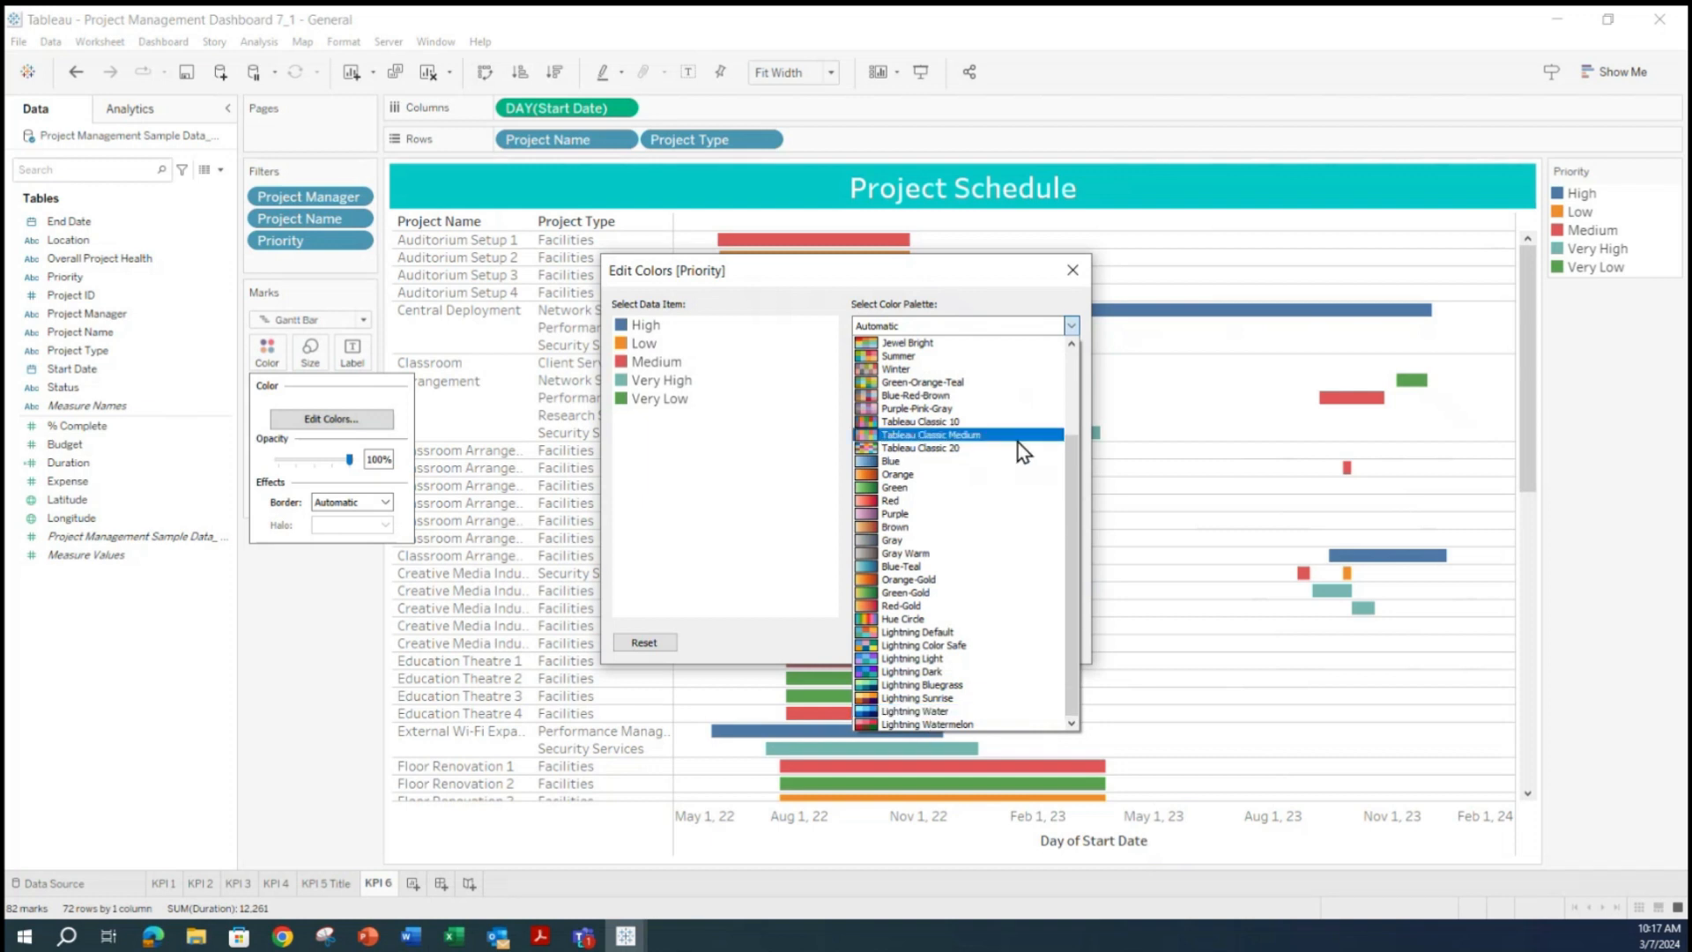
{"action": "scroll", "coordinate": [1018, 444], "scroll_direction": "up", "scroll_amount": 2}
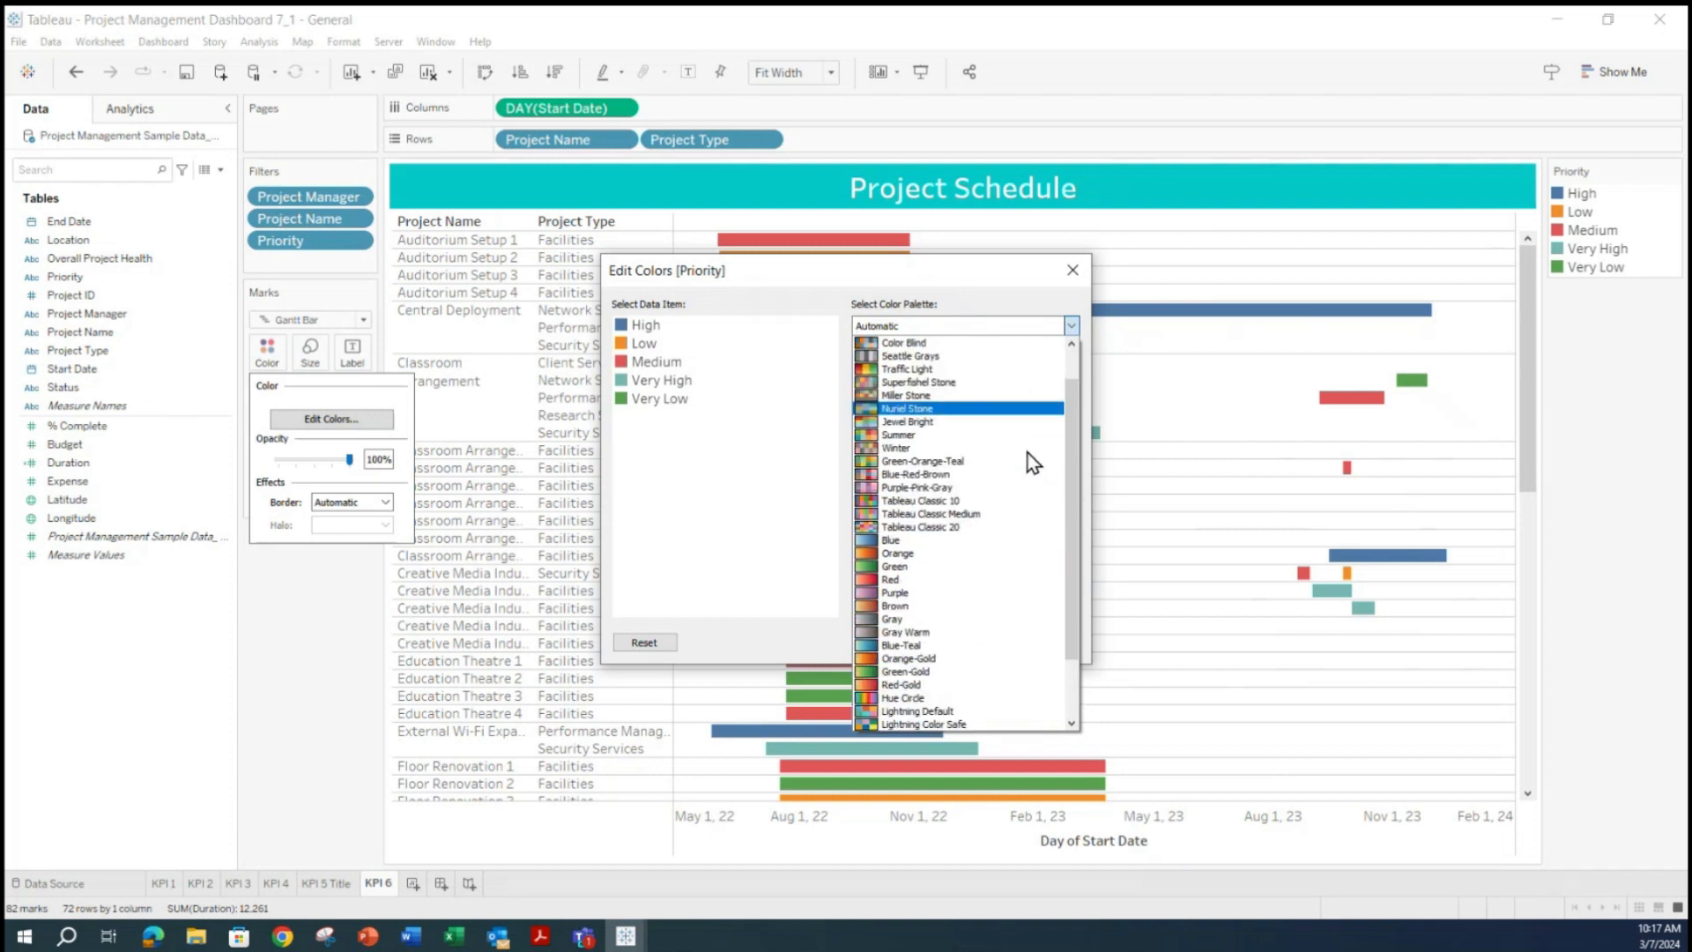
{"action": "scroll", "coordinate": [1028, 455], "scroll_direction": "down", "scroll_amount": 2}
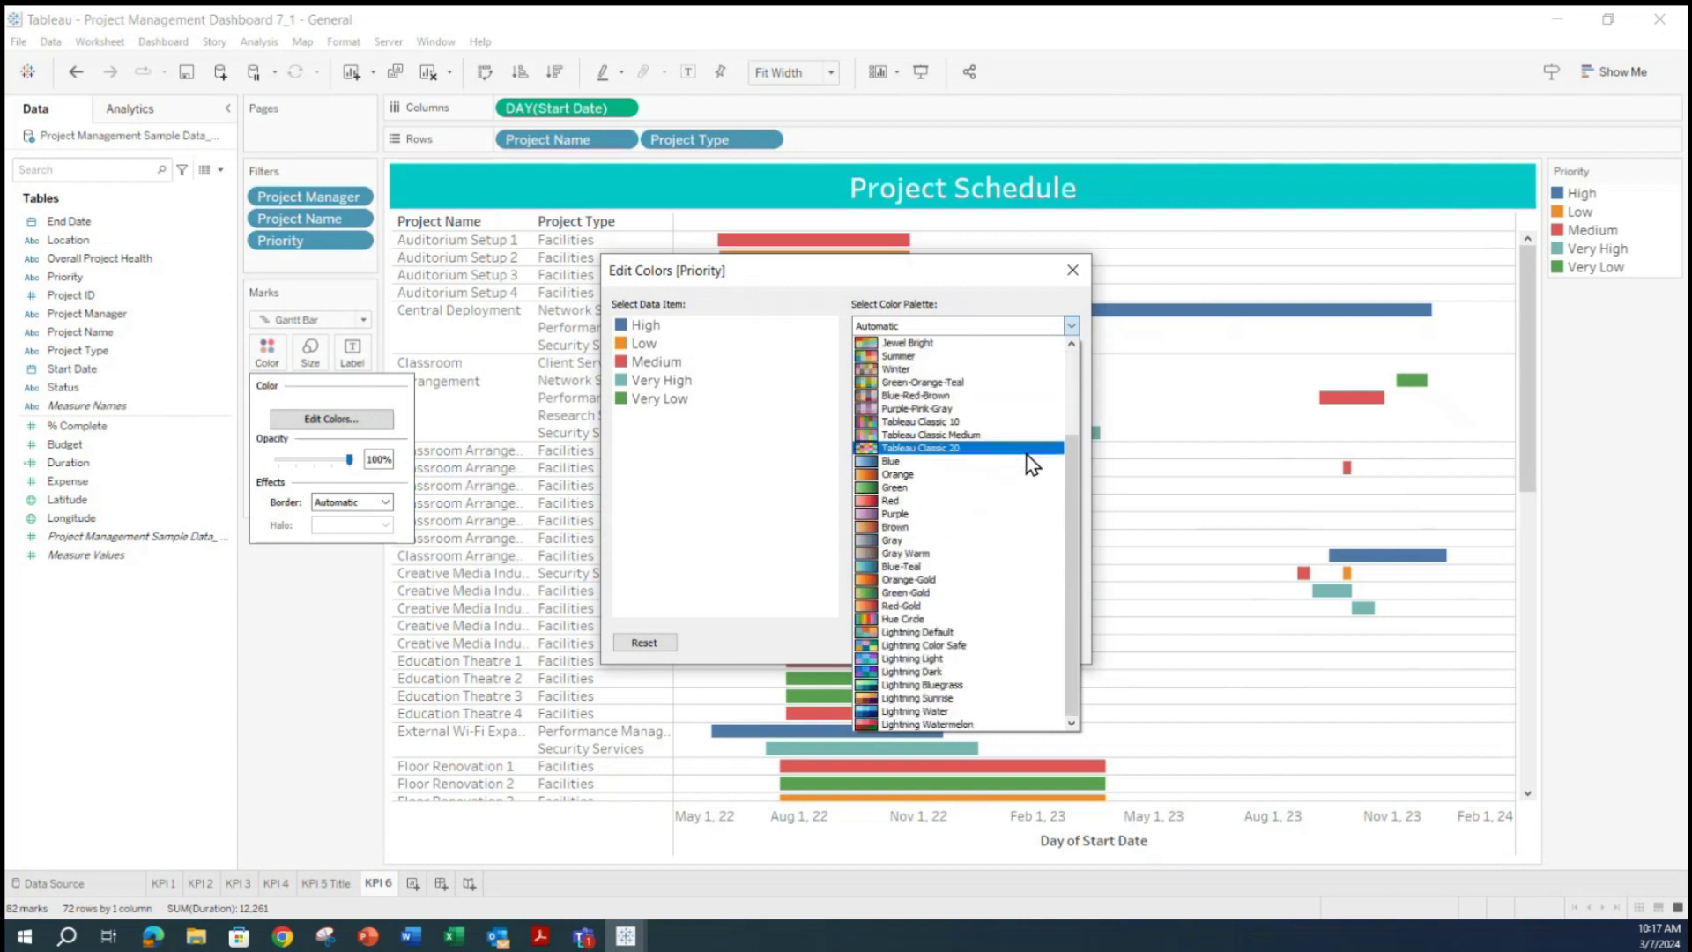
{"action": "left_click", "coordinate": [923, 711]}
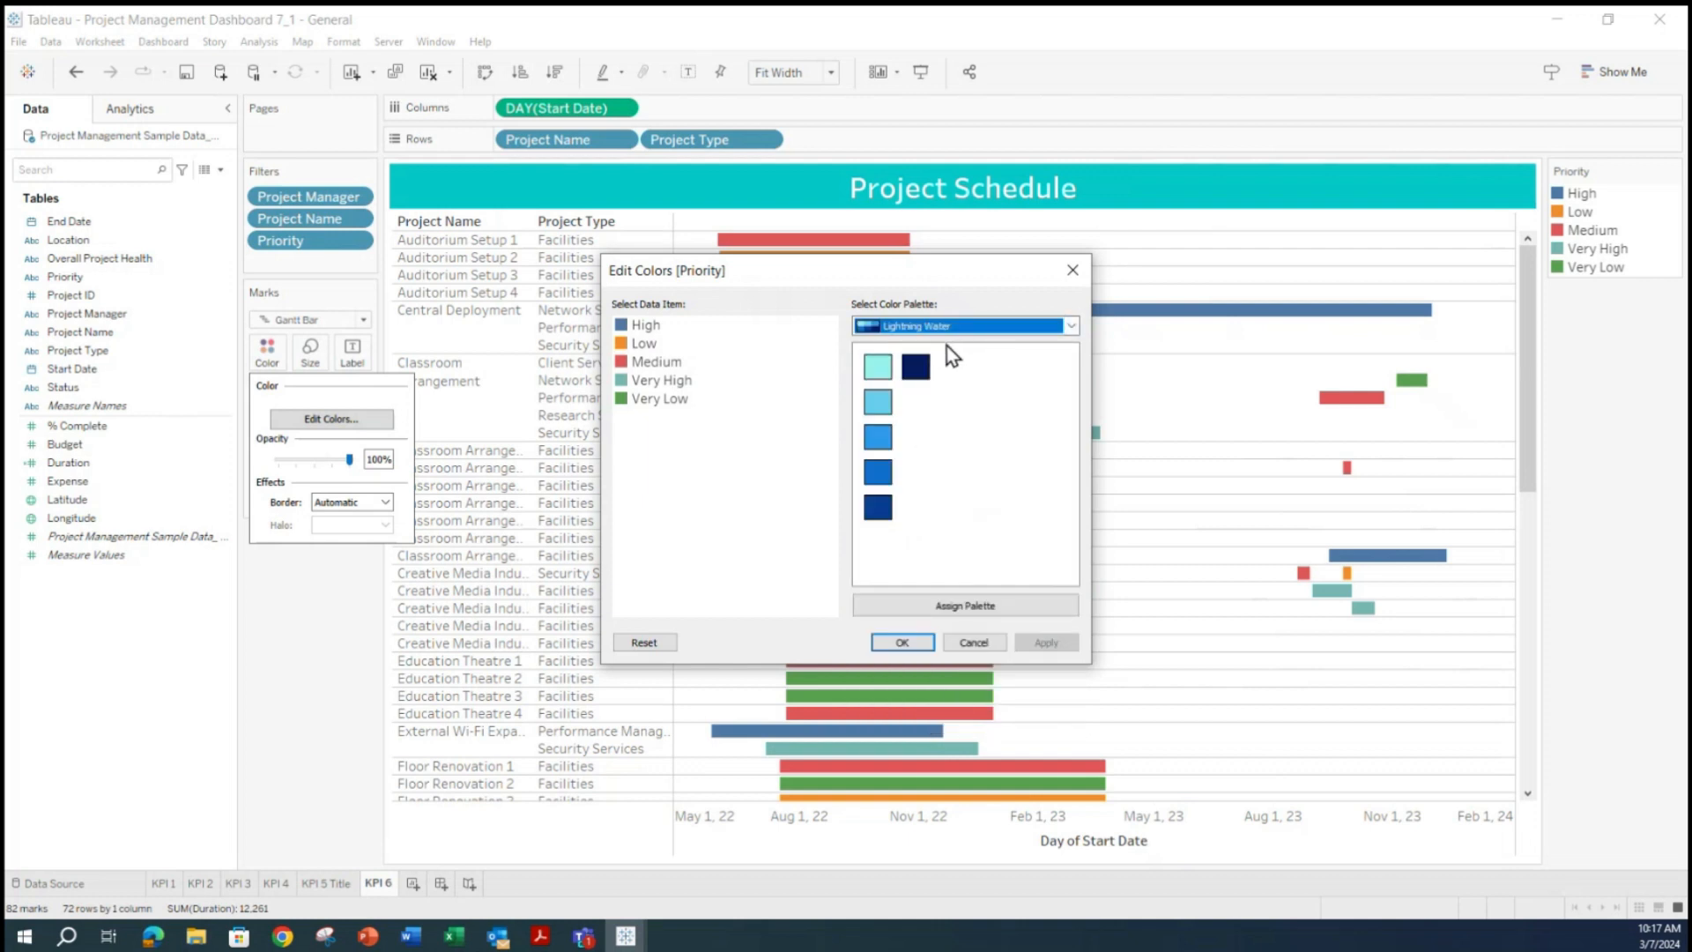
Assign palette shades to Priority: High darkest navy, Very High strong blue, Medium mid blue, Low light blue, Very Low pale aqua, and apply them.
{"action": "left_click", "coordinate": [645, 327]}
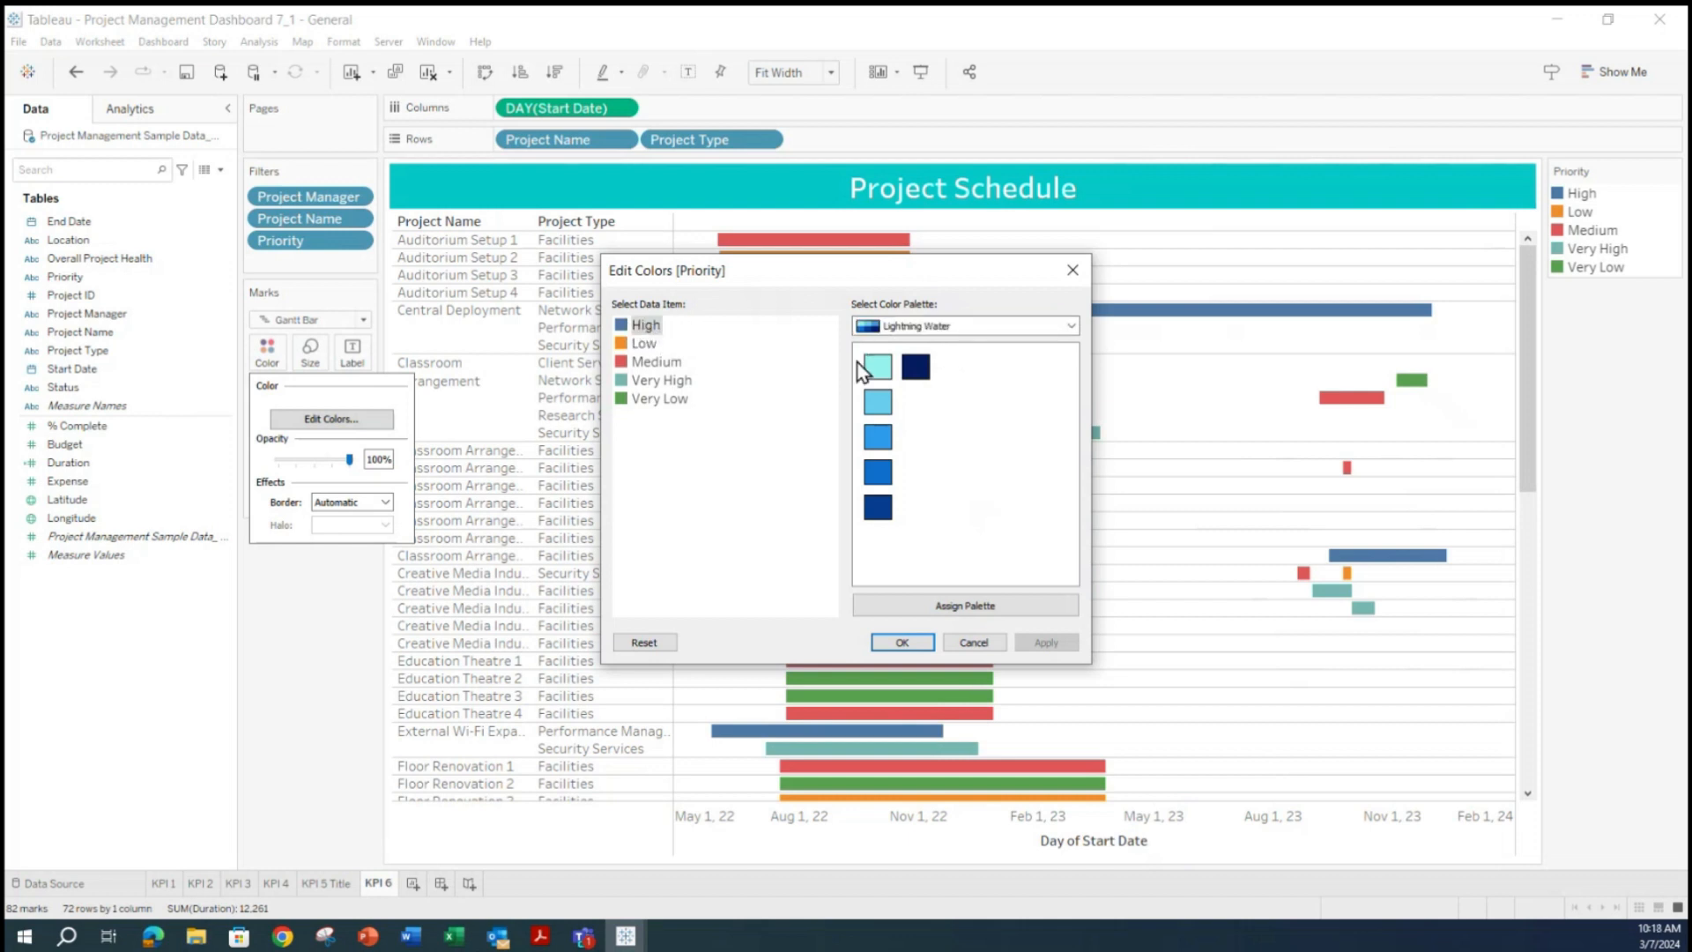
{"action": "left_click", "coordinate": [918, 368]}
{"action": "left_click", "coordinate": [653, 385]}
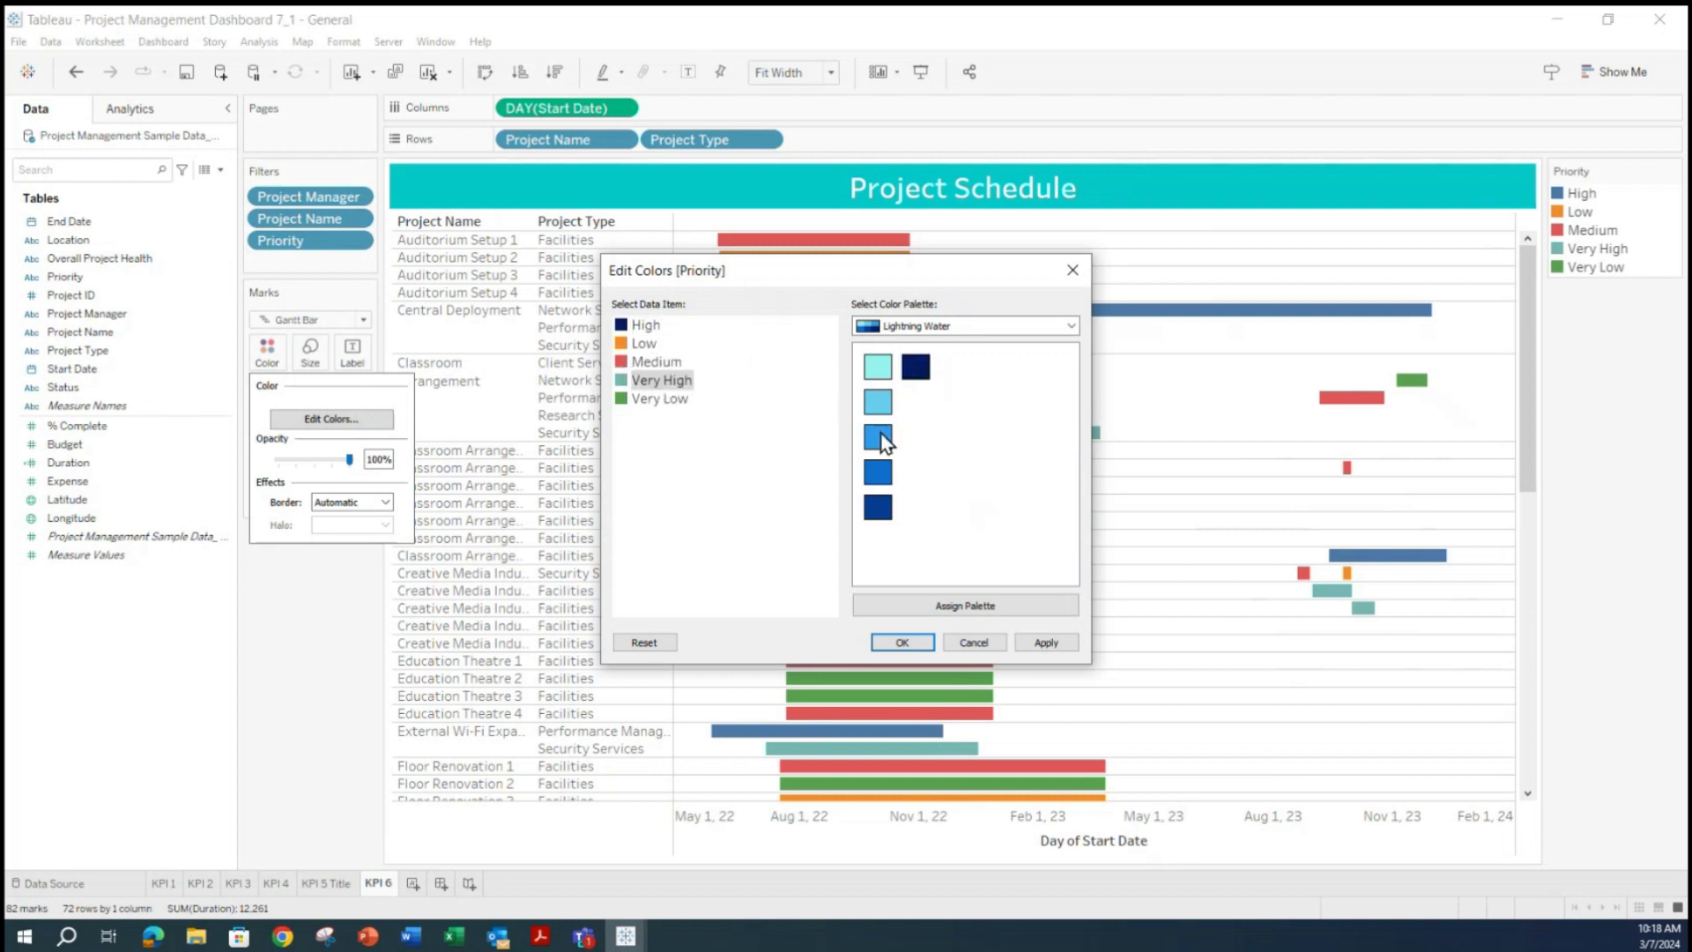
{"action": "left_click", "coordinate": [878, 509]}
{"action": "left_click", "coordinate": [878, 474]}
{"action": "left_click", "coordinate": [690, 363]}
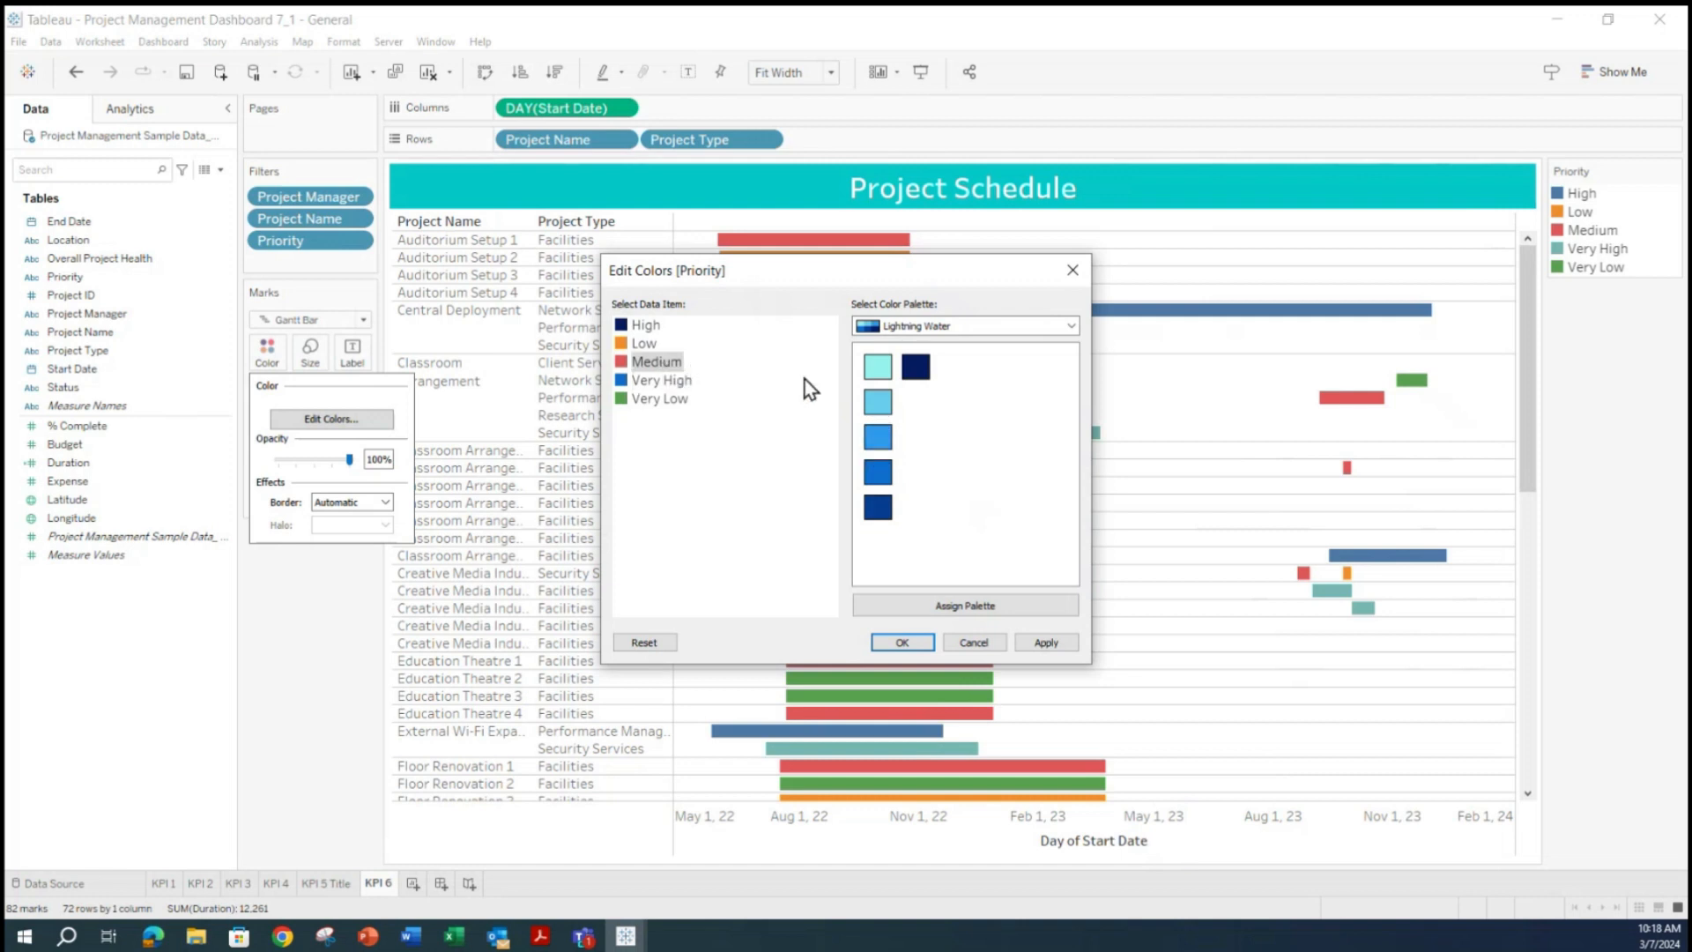
{"action": "left_click", "coordinate": [884, 440]}
{"action": "left_click", "coordinate": [878, 402]}
{"action": "left_click", "coordinate": [657, 404]}
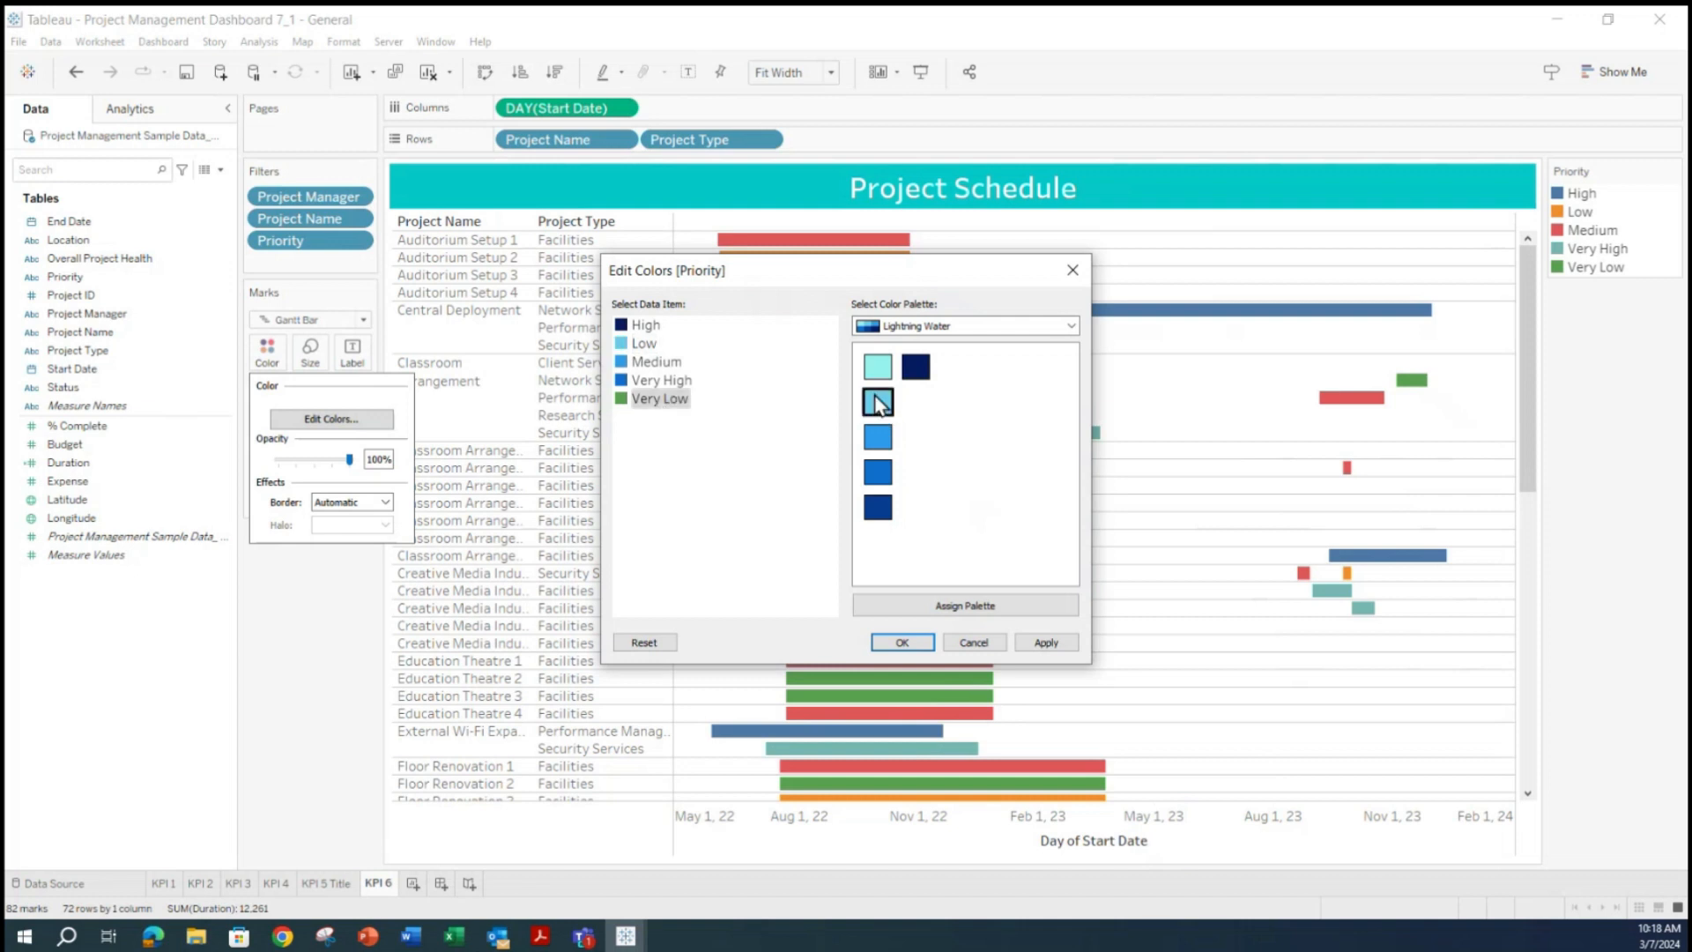
{"action": "left_click", "coordinate": [877, 366]}
{"action": "left_click", "coordinate": [1036, 642]}
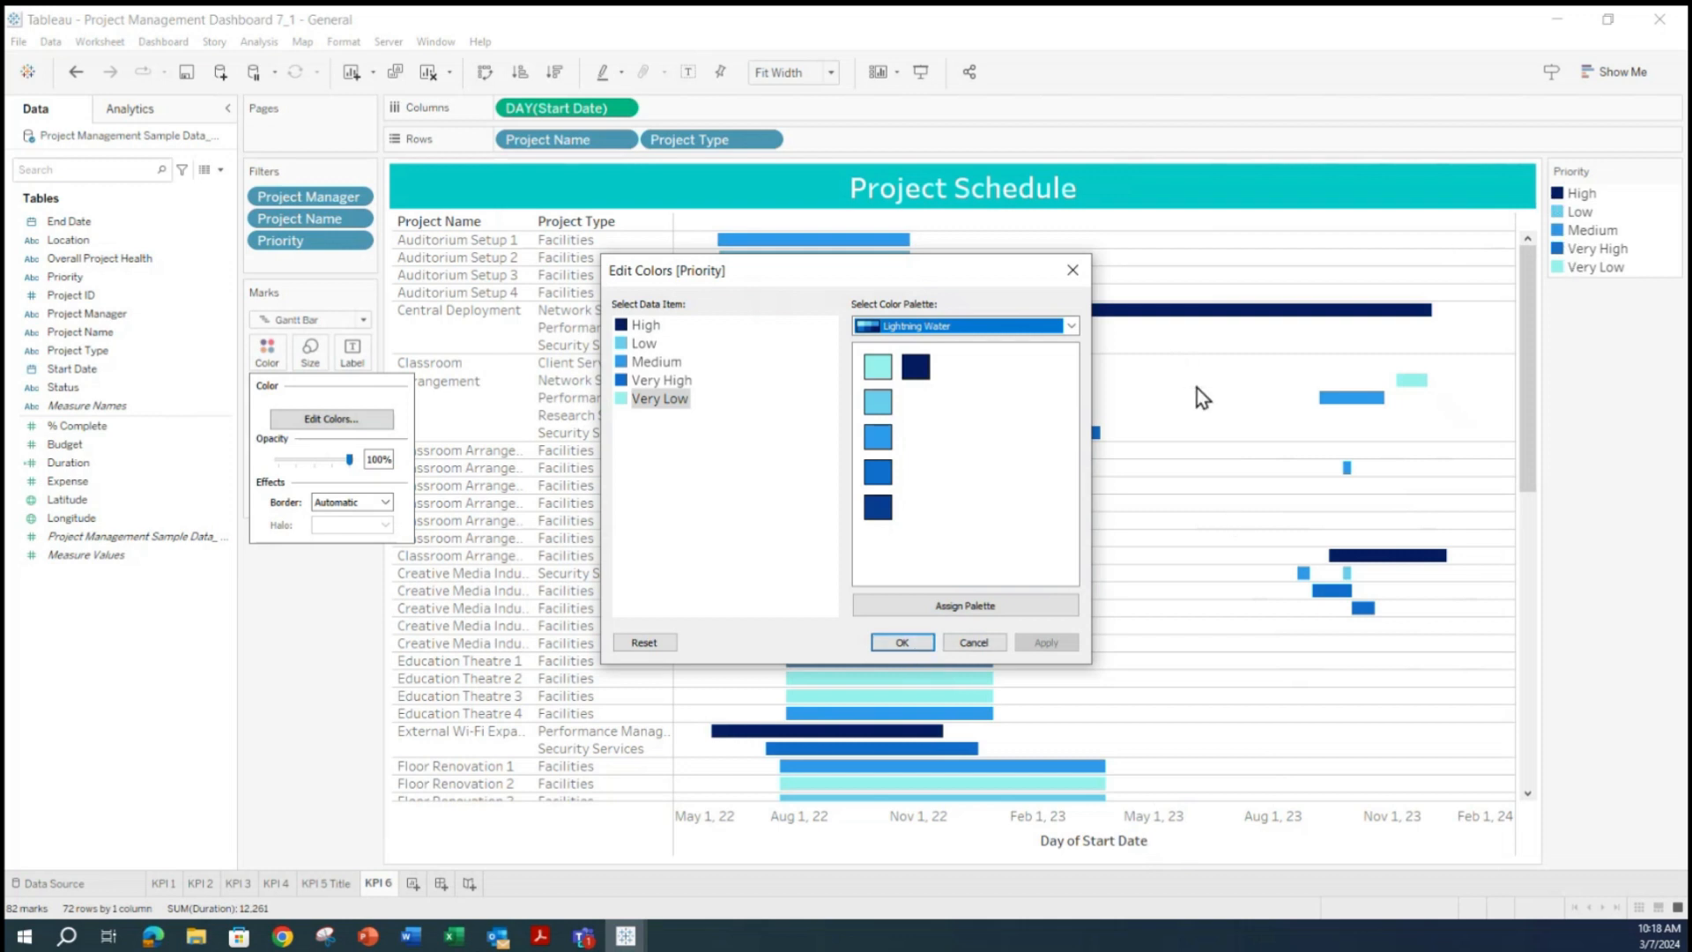
{"action": "left_click", "coordinate": [902, 643]}
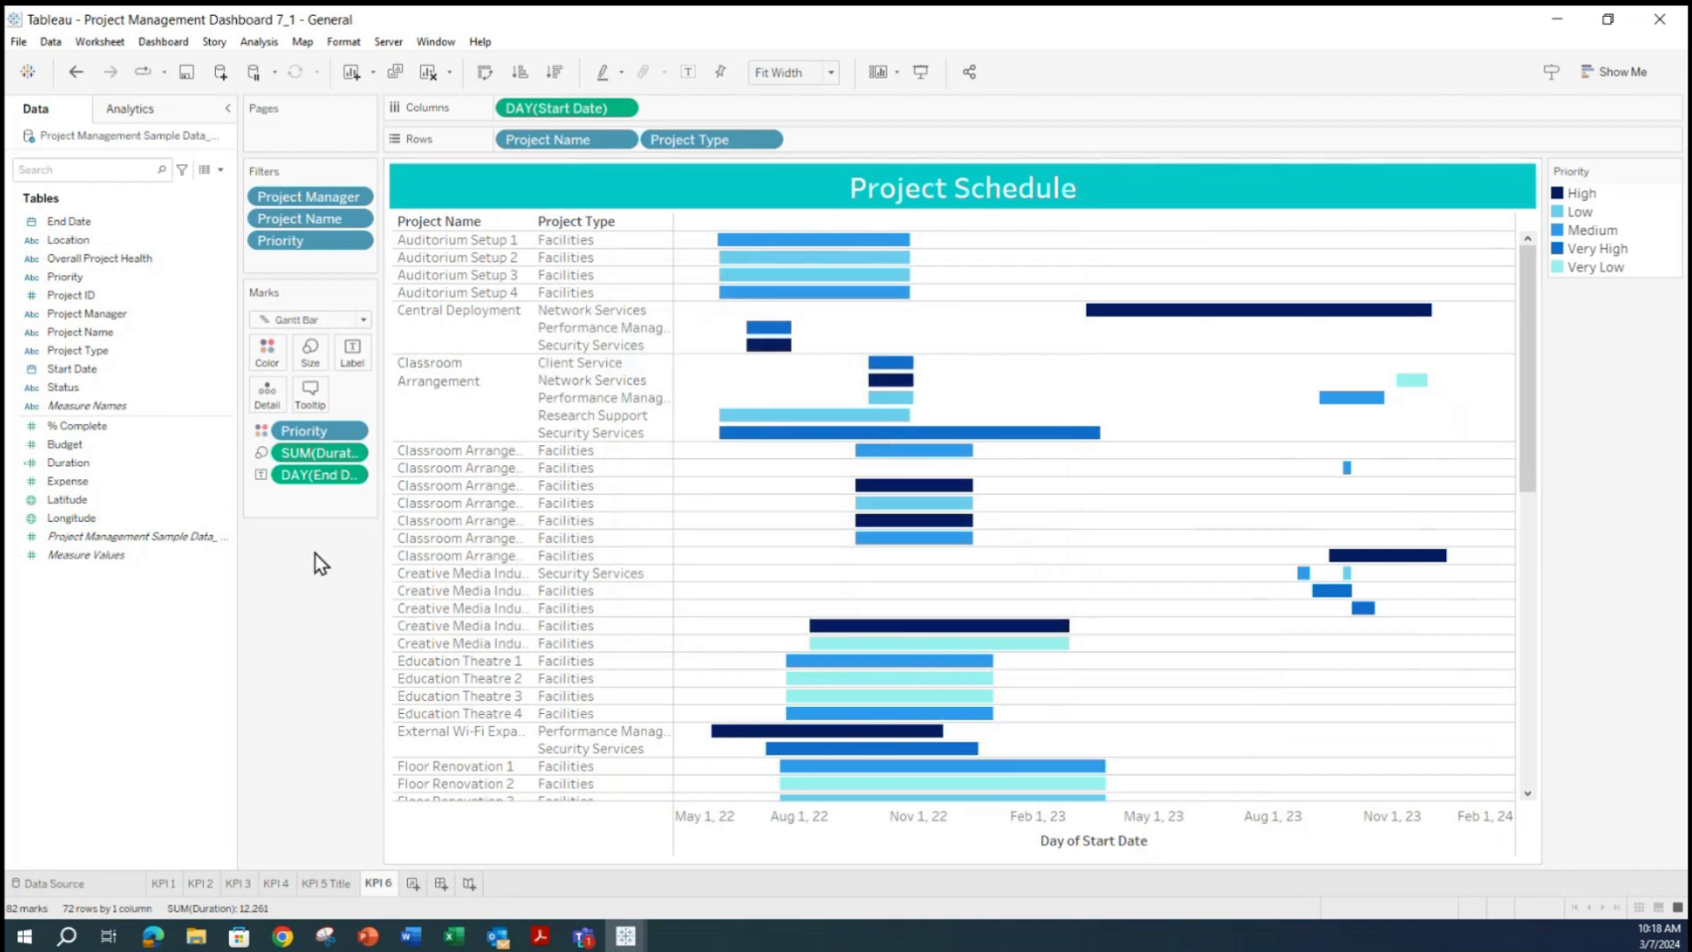
Save the workbook and check the tooltips of the Priority-colored Gantt bars.
{"action": "left_click", "coordinate": [19, 42]}
{"action": "left_click", "coordinate": [65, 123]}
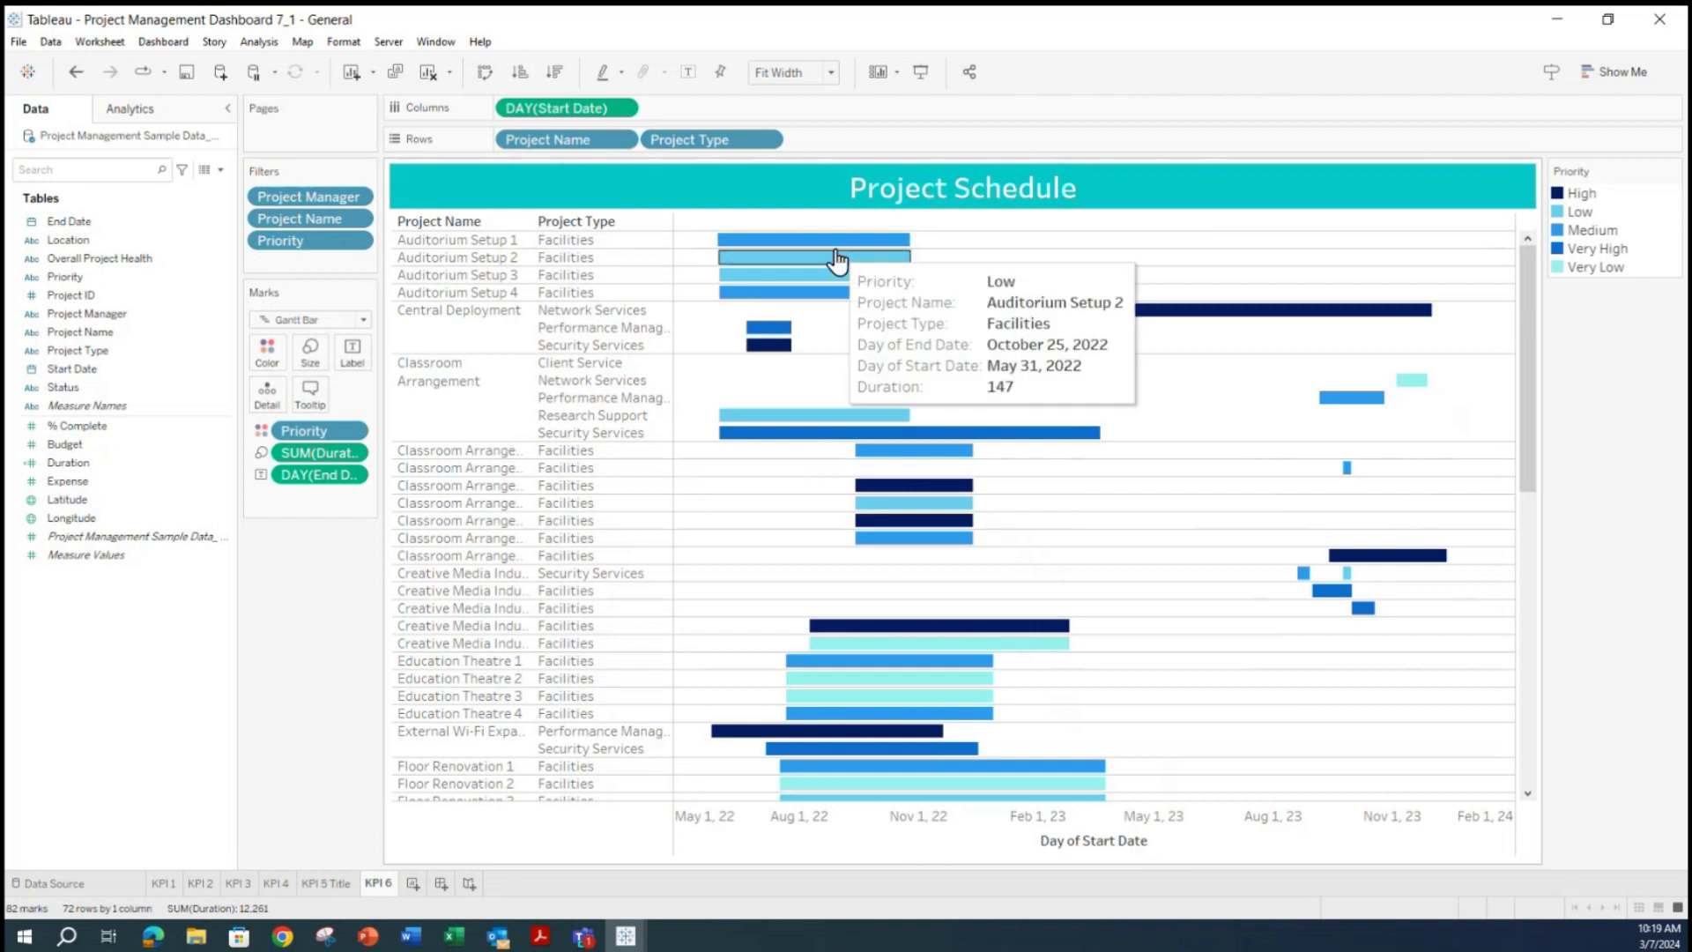
{"action": "mouse_move", "coordinate": [929, 651]}
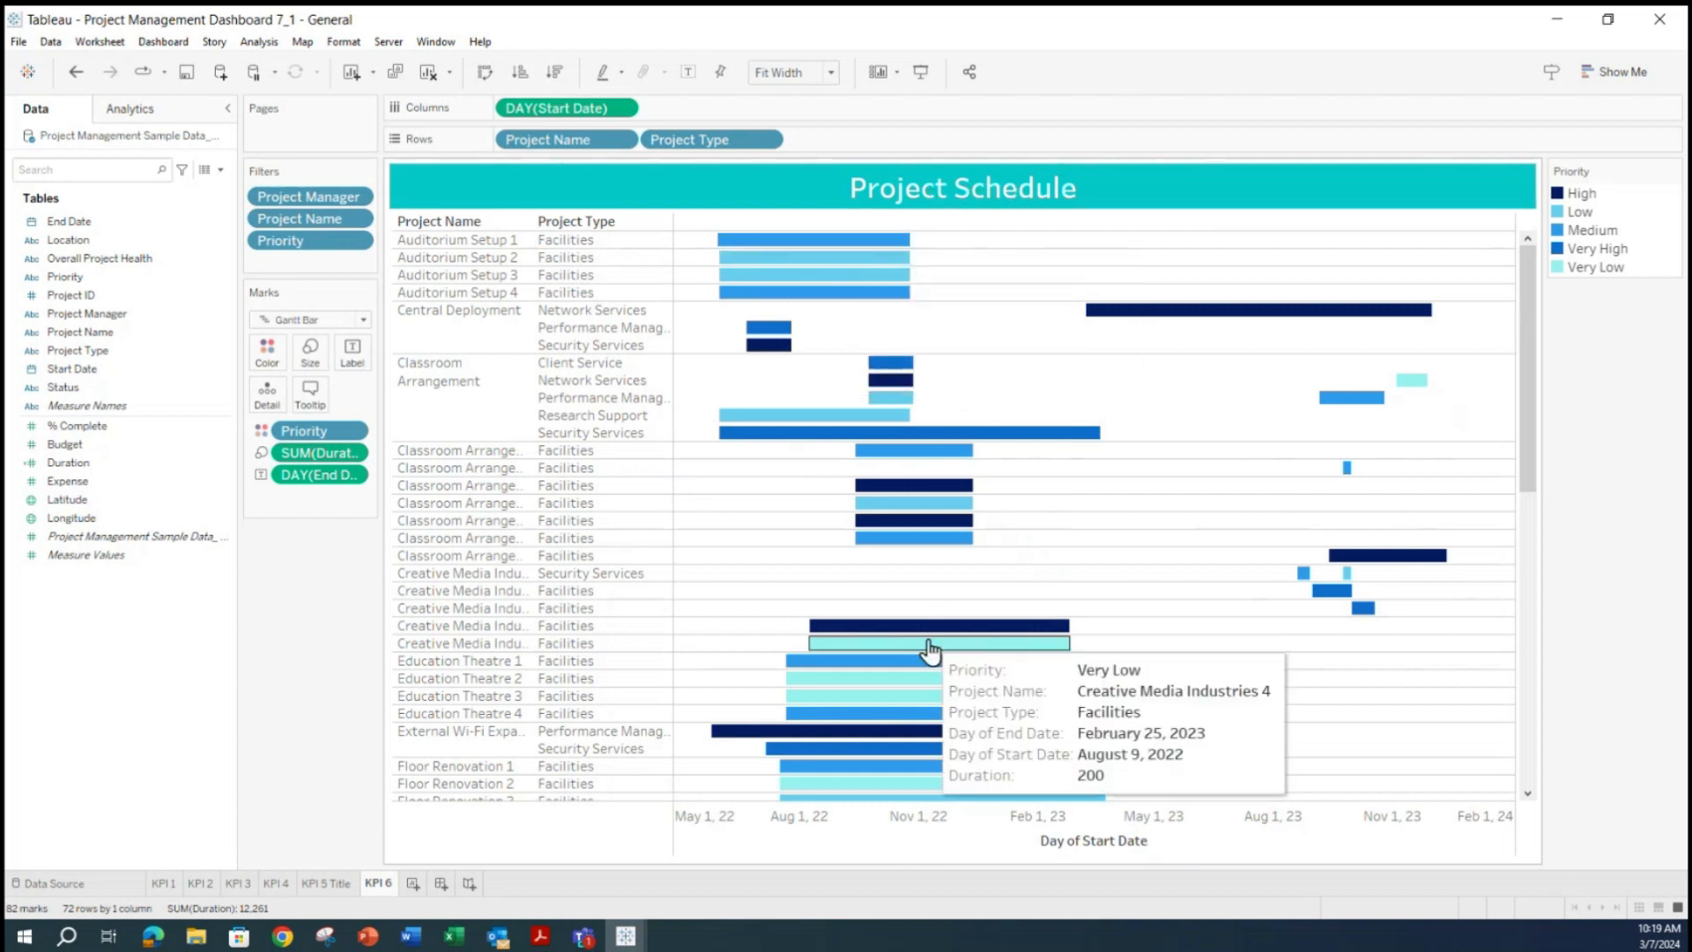
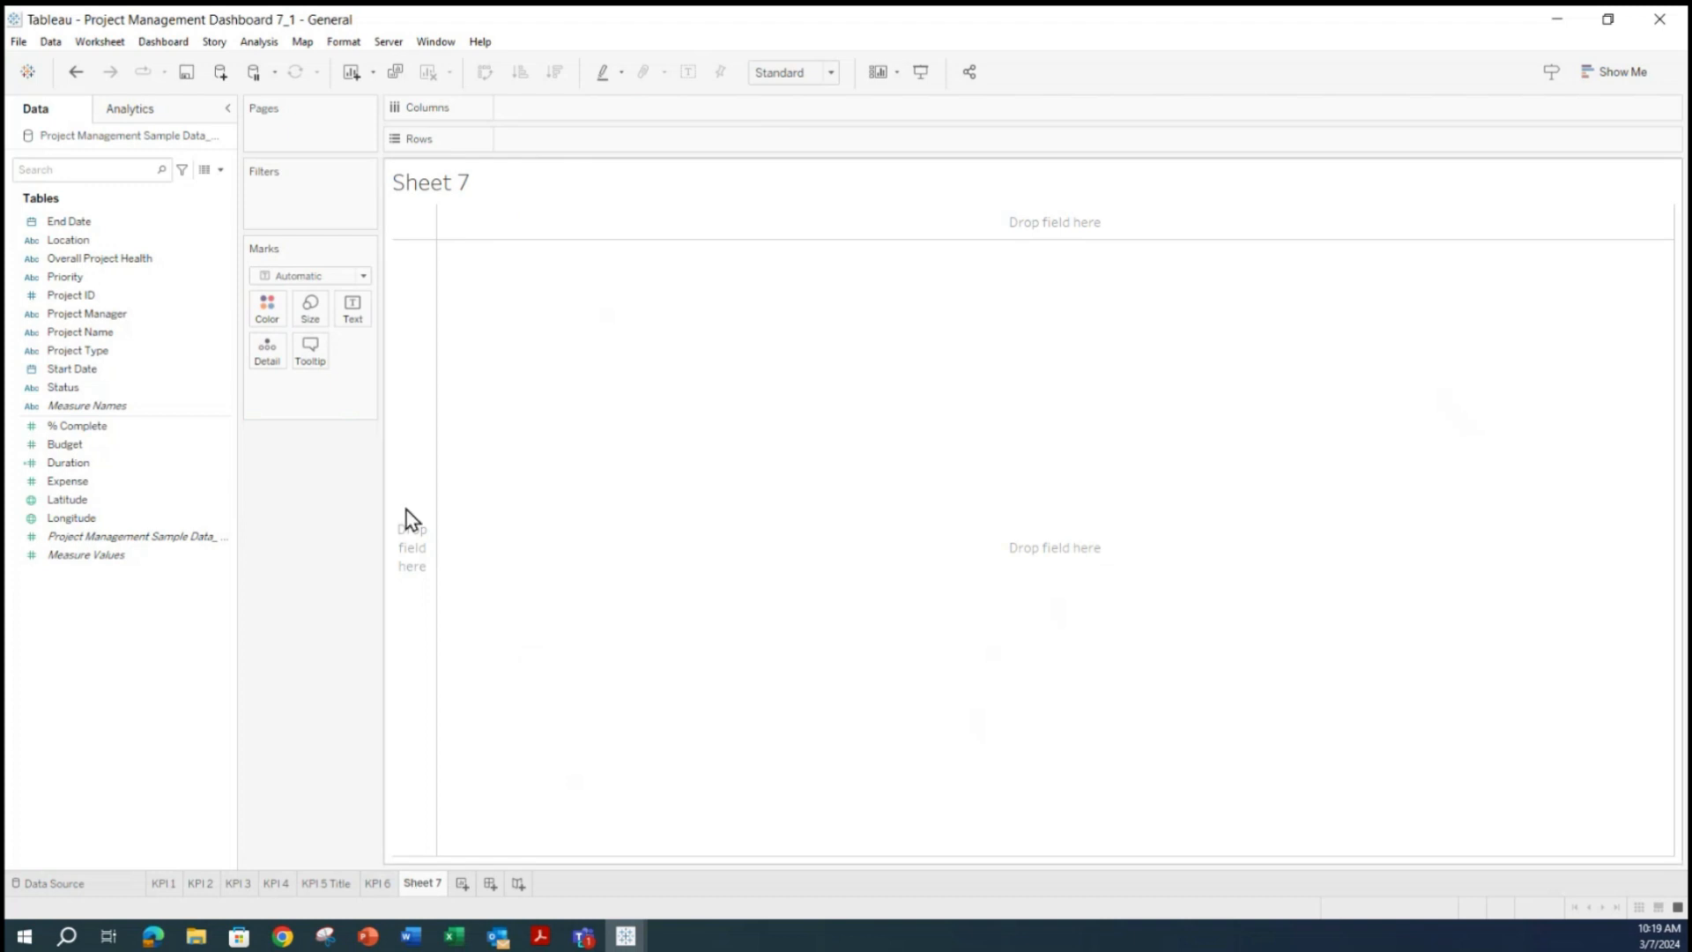
Delete the blank Sheet 7 and create a new dashboard.
{"action": "right_click", "coordinate": [432, 885]}
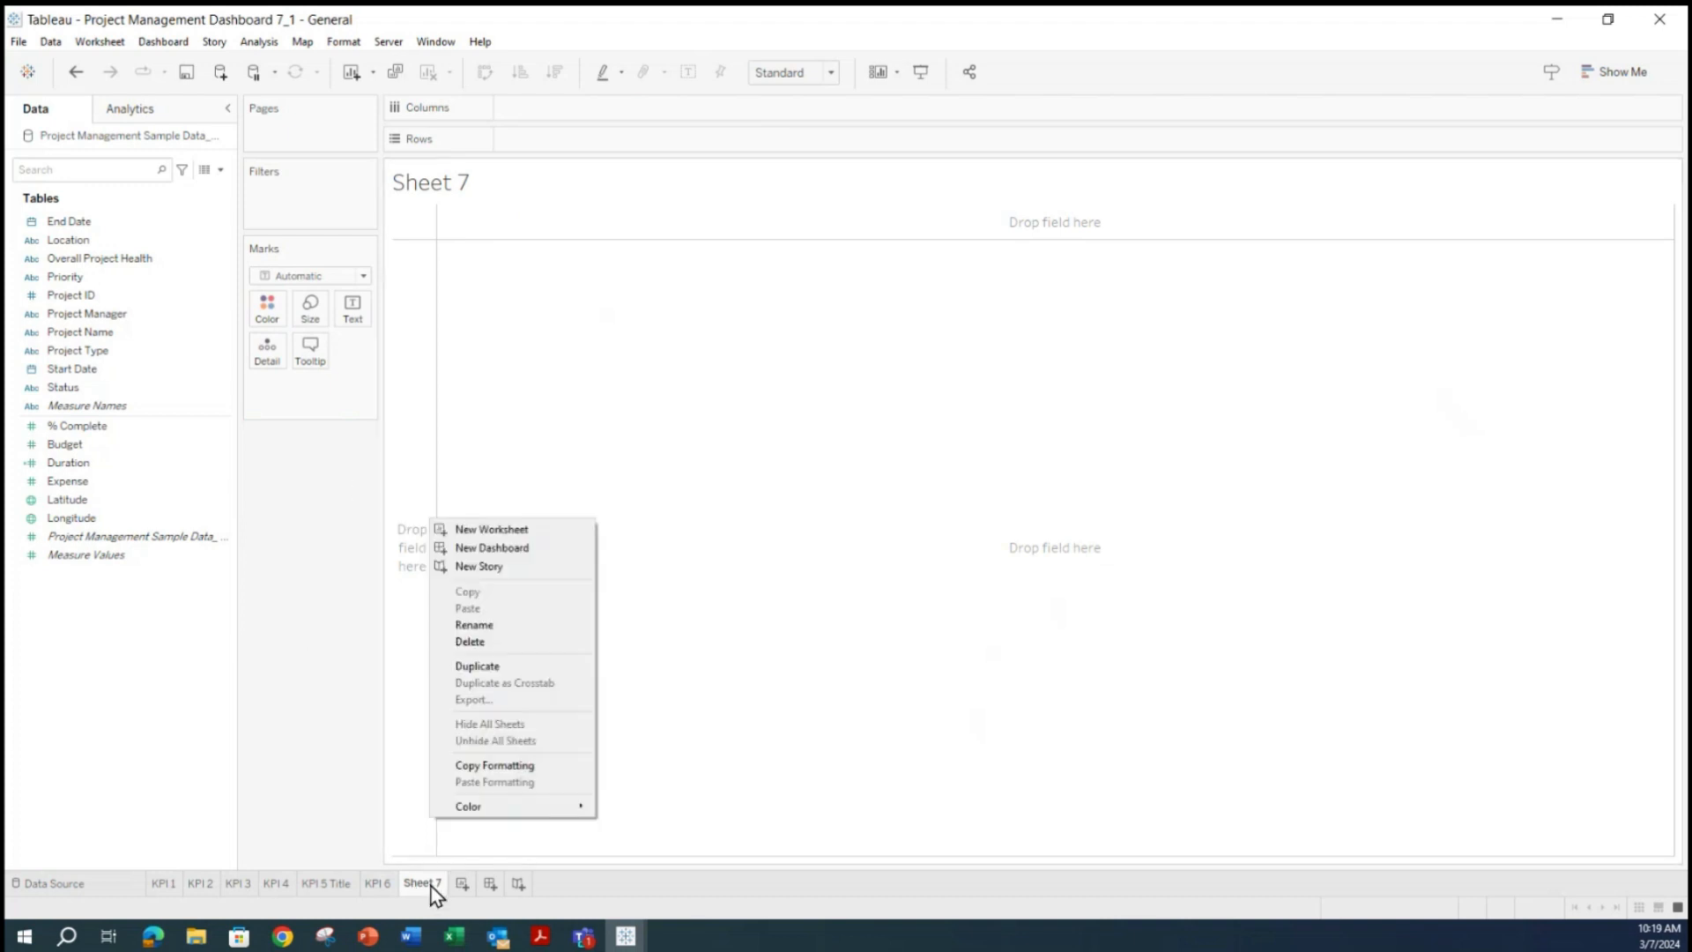
{"action": "left_click", "coordinate": [494, 643]}
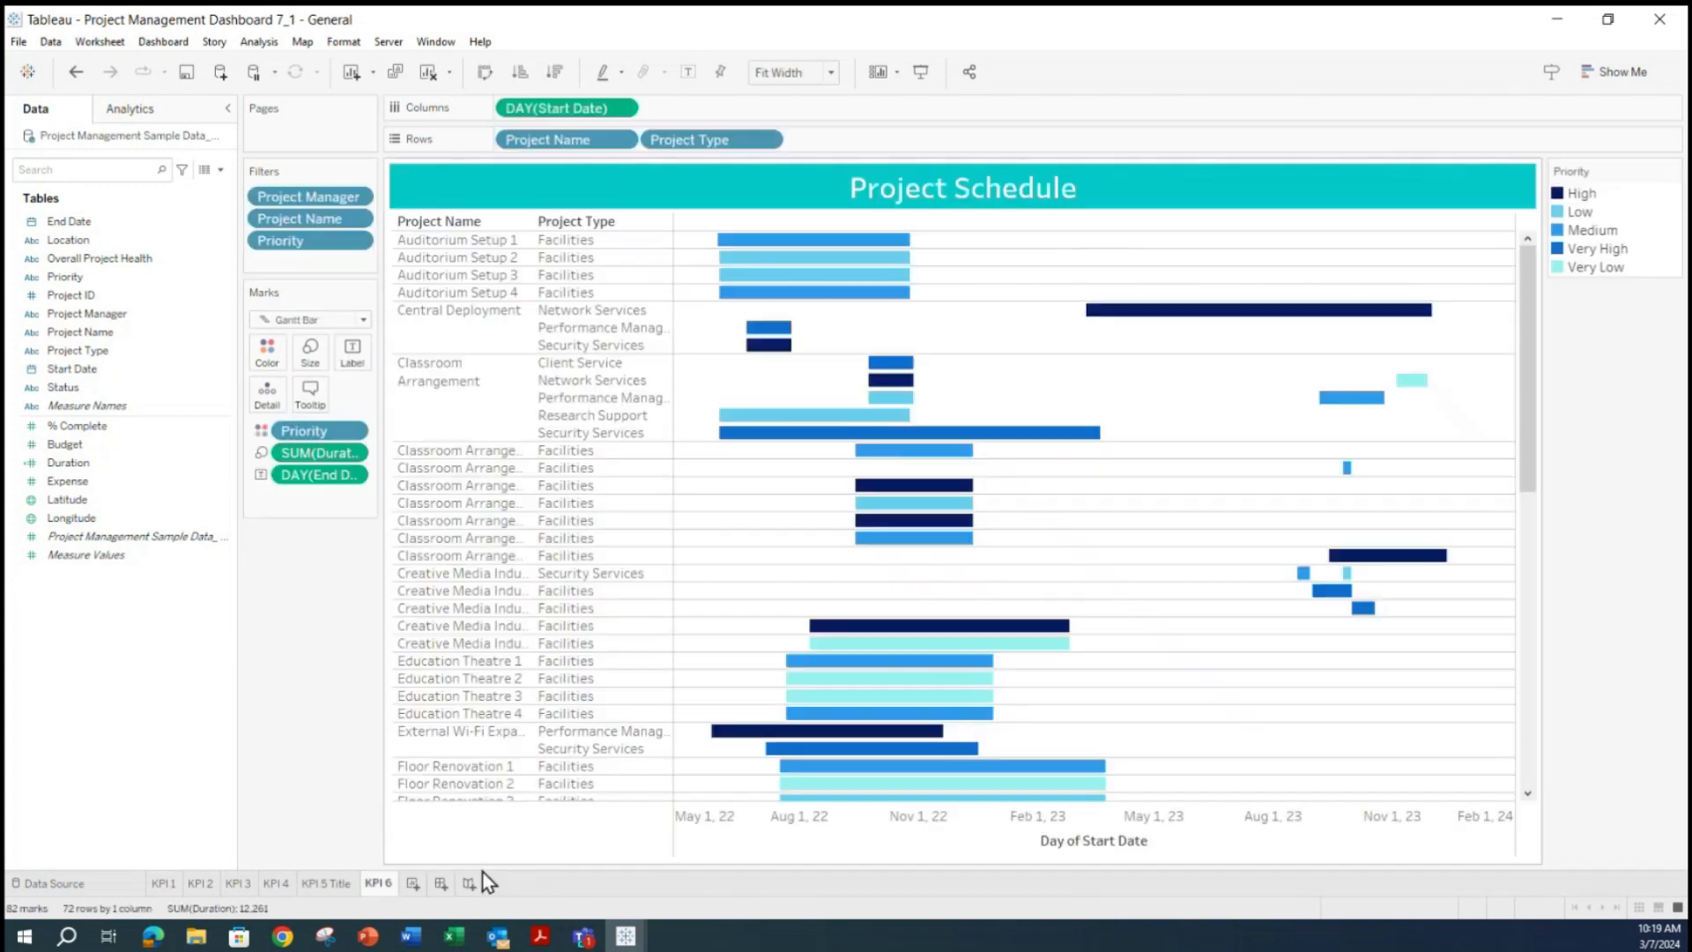
{"action": "left_click", "coordinate": [440, 883]}
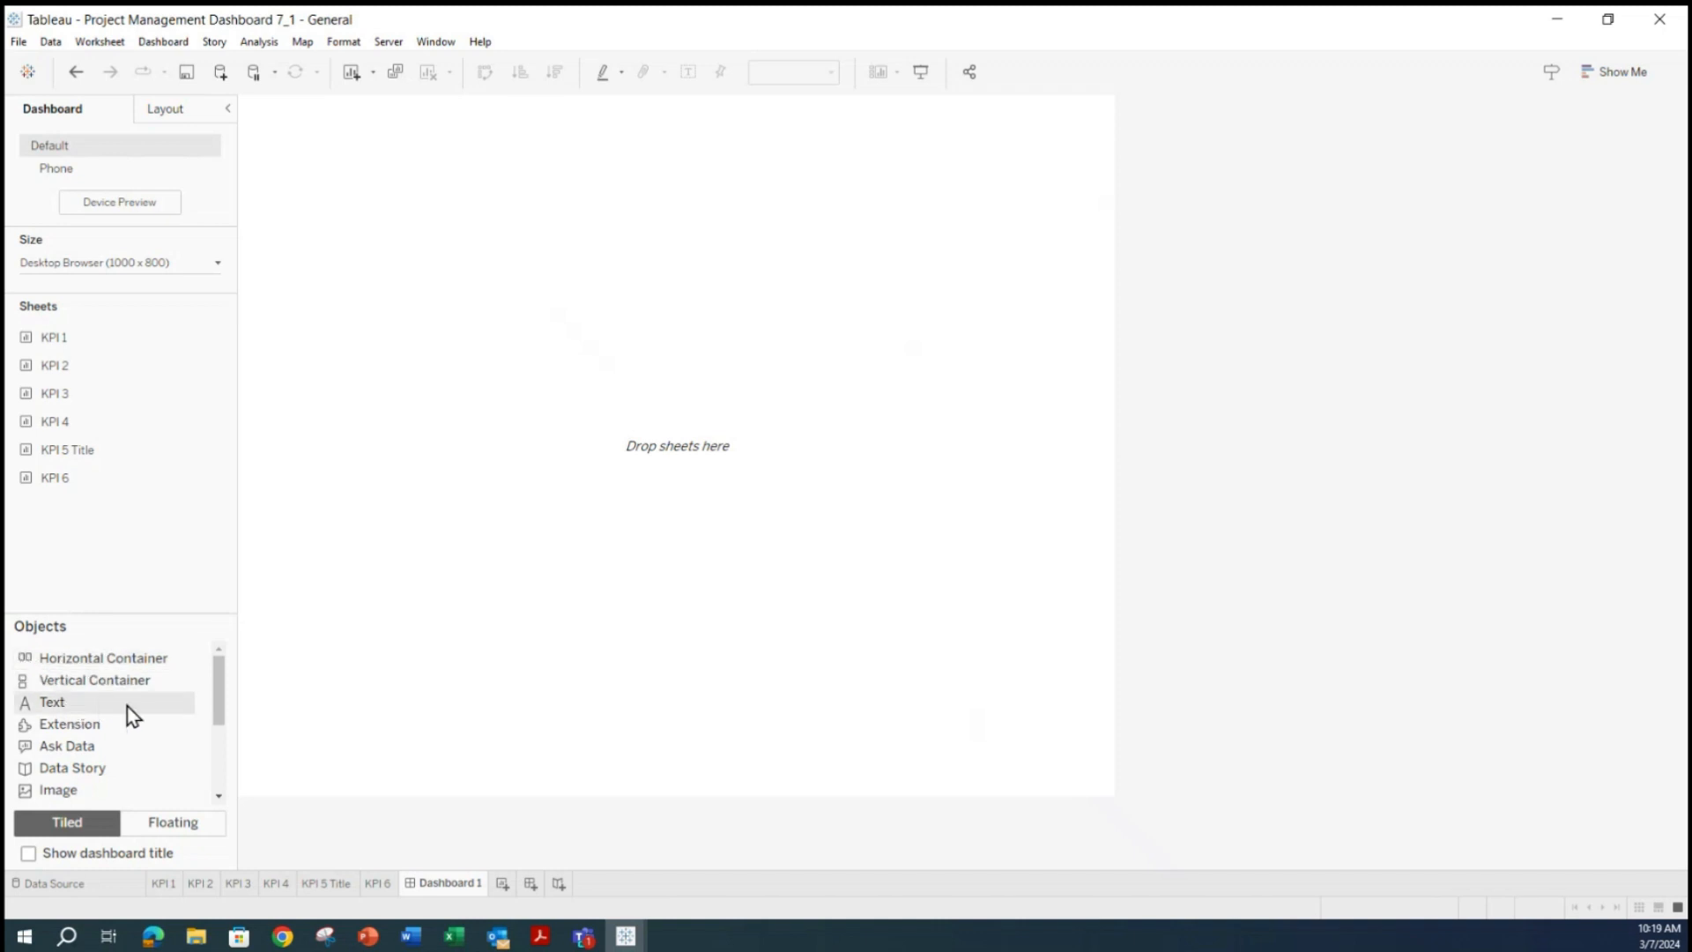
Look through the list of objects that can be placed on the dashboard, from containers to Einstein Discovery.
{"action": "scroll", "coordinate": [147, 743], "scroll_direction": "down", "scroll_amount": 2}
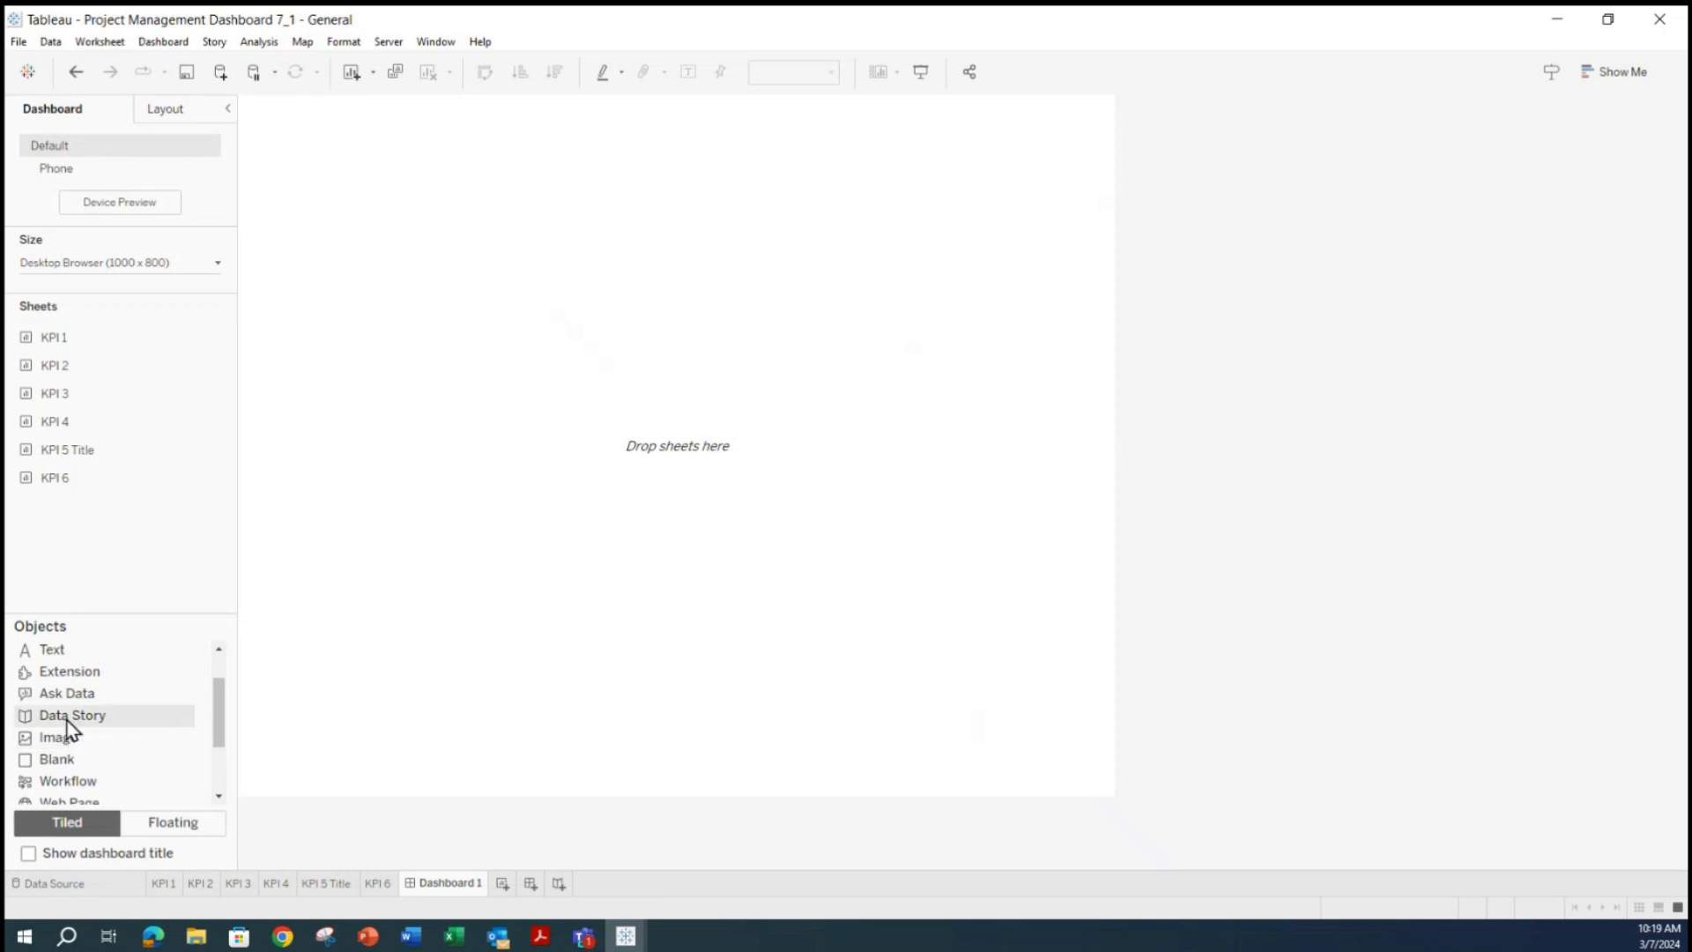
{"action": "scroll", "coordinate": [92, 748], "scroll_direction": "down", "scroll_amount": 2}
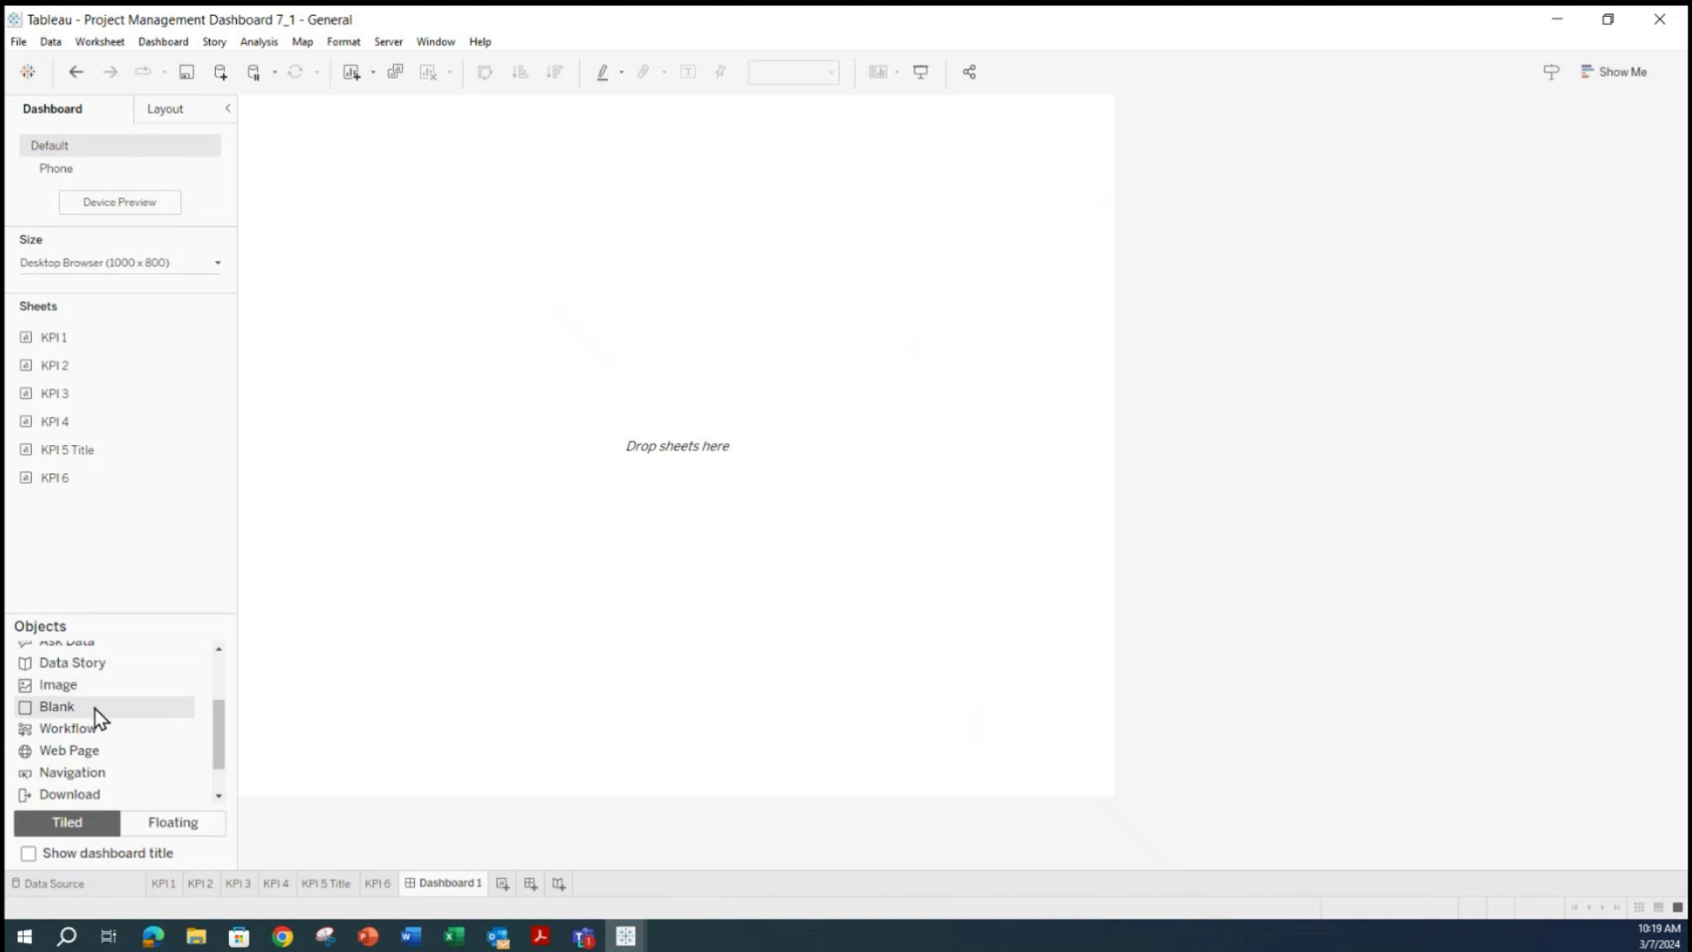
{"action": "scroll", "coordinate": [100, 718], "scroll_direction": "down", "scroll_amount": 1}
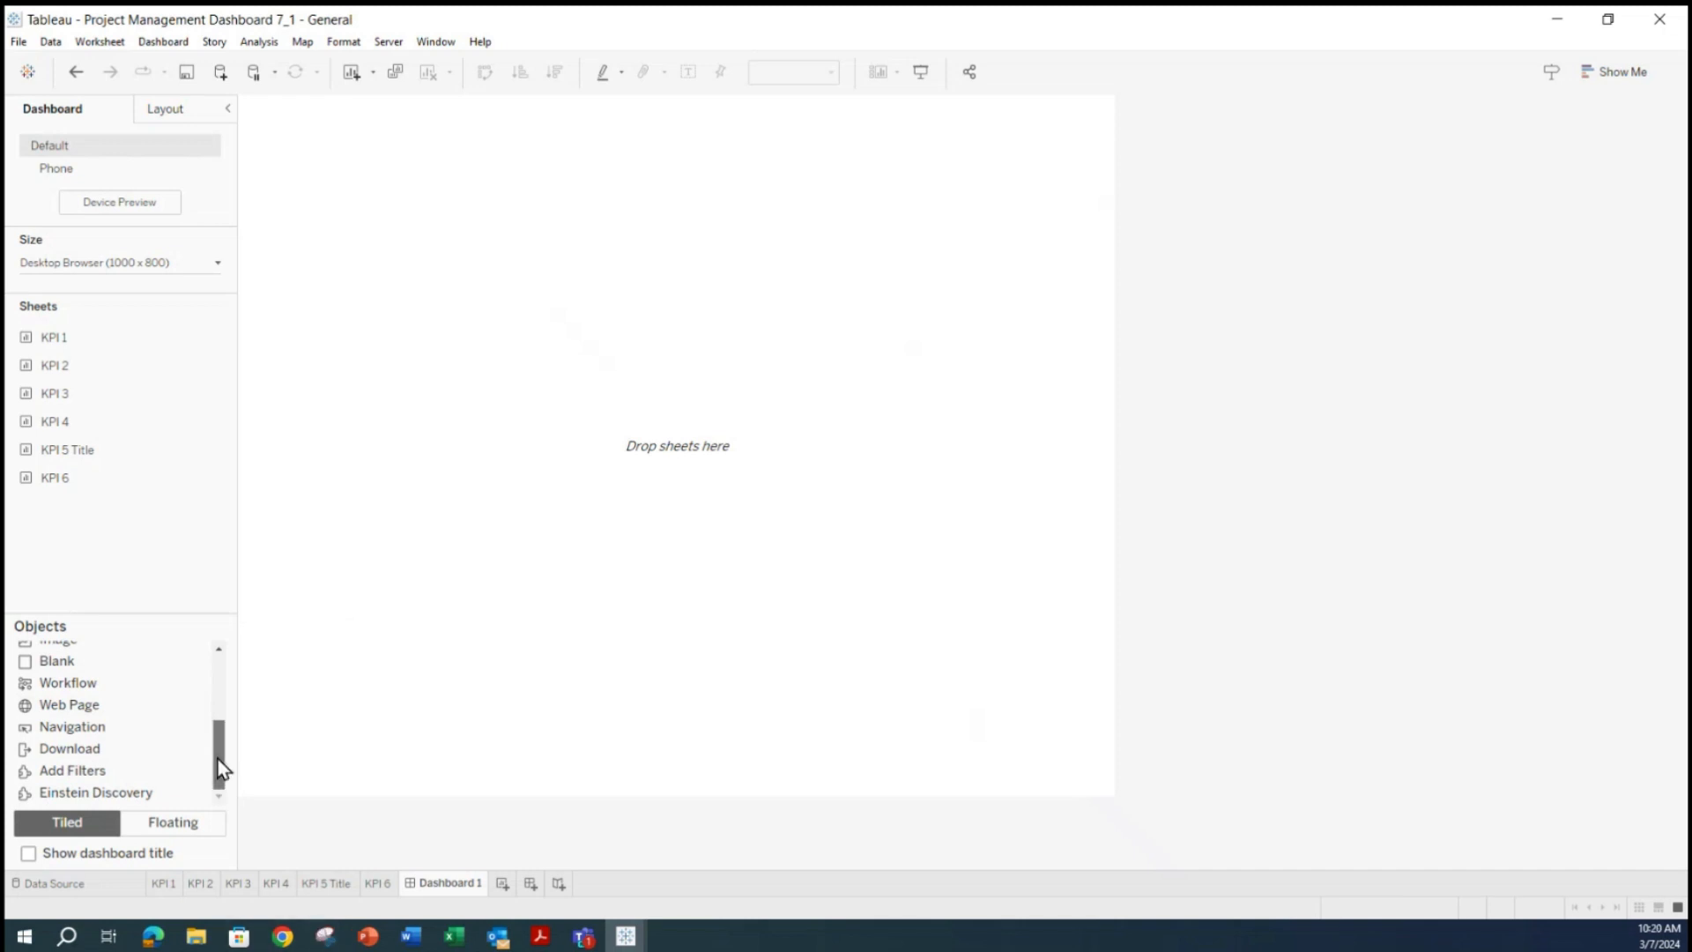
{"action": "left_click_drag", "start_coordinate": [221, 769], "coordinate": [233, 689]}
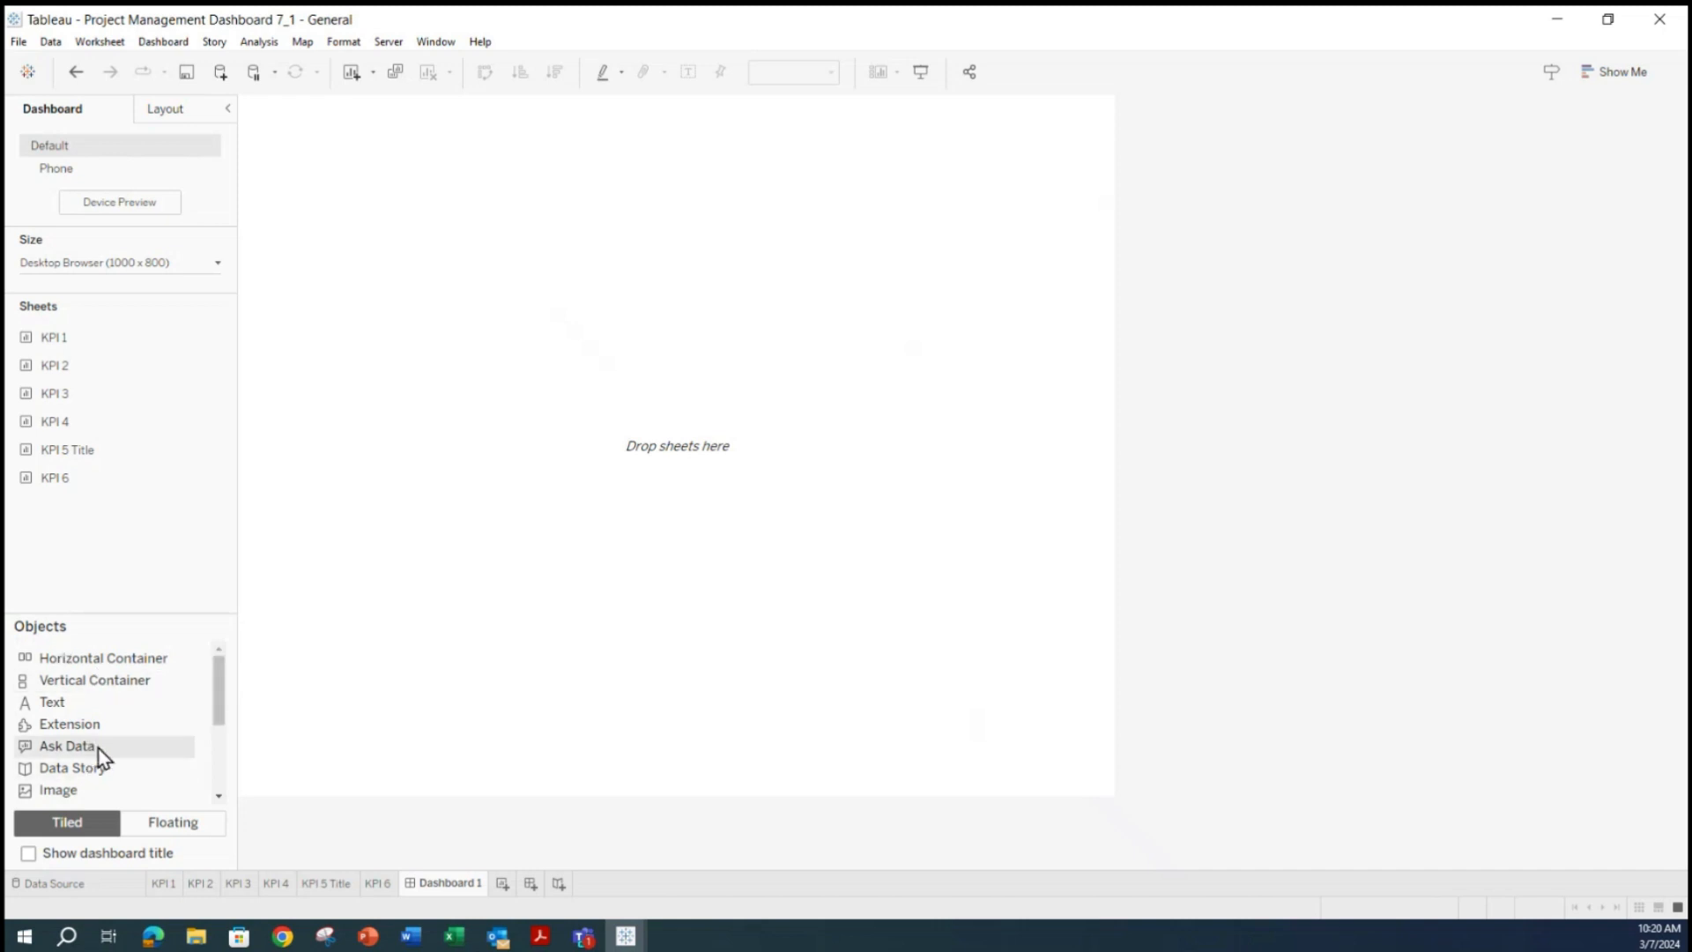
{"action": "scroll", "coordinate": [105, 762], "scroll_direction": "down", "scroll_amount": 3}
{"action": "scroll", "coordinate": [132, 790], "scroll_direction": "up", "scroll_amount": 3}
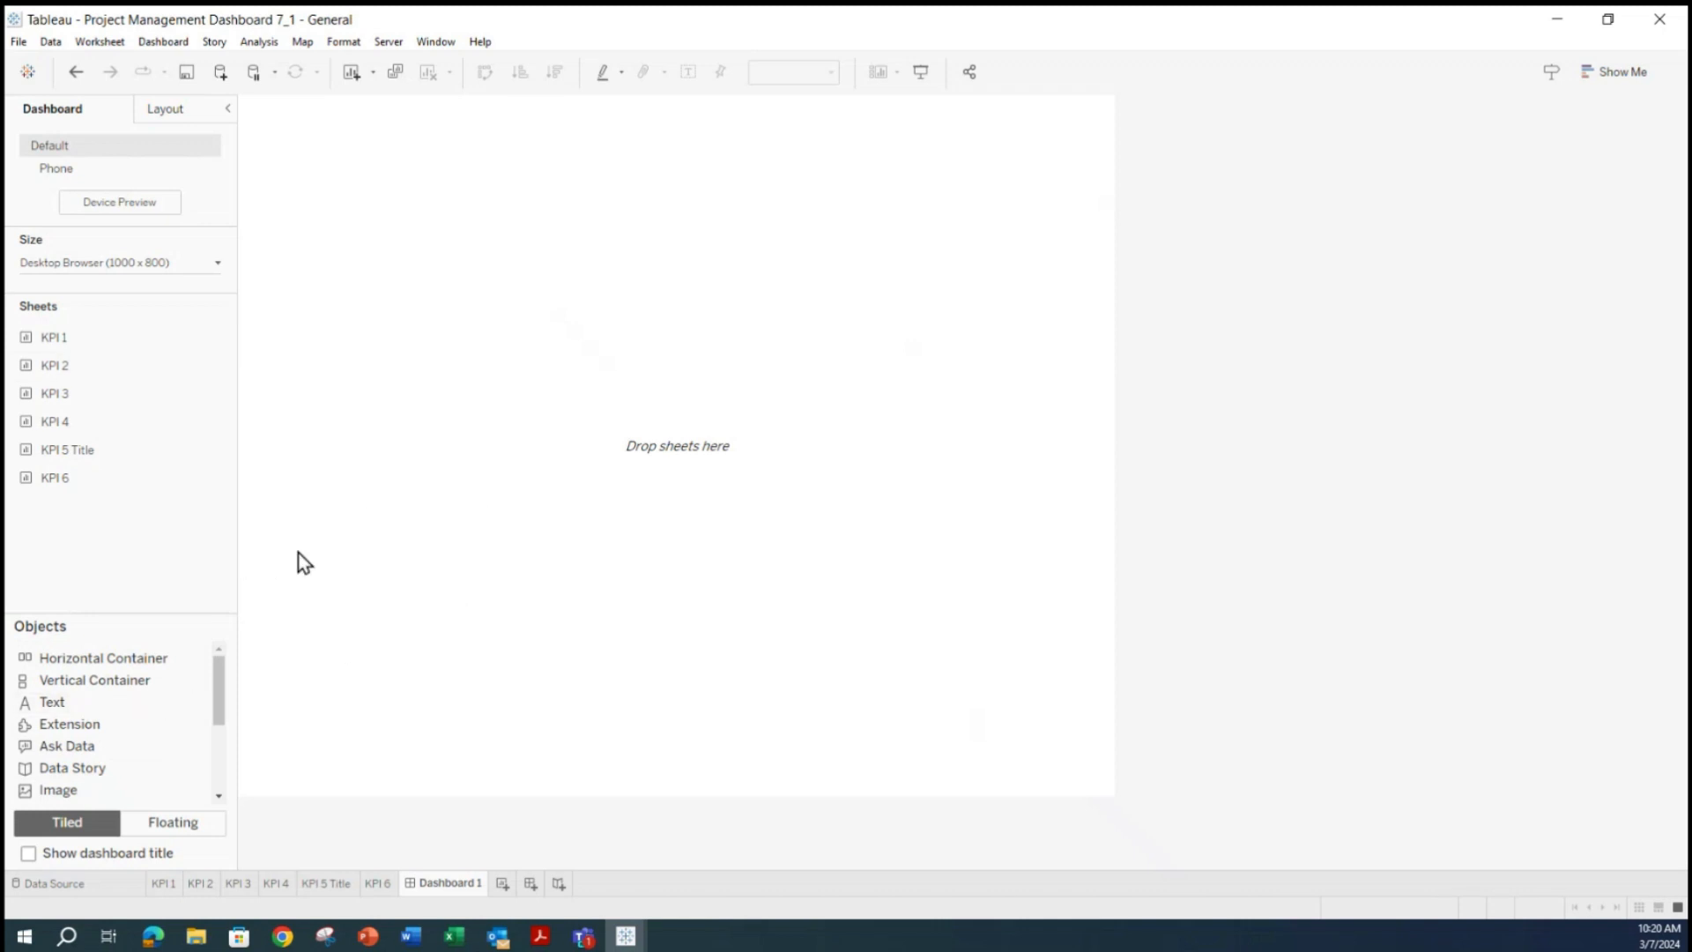
{"action": "scroll", "coordinate": [114, 753], "scroll_direction": "down", "scroll_amount": 3}
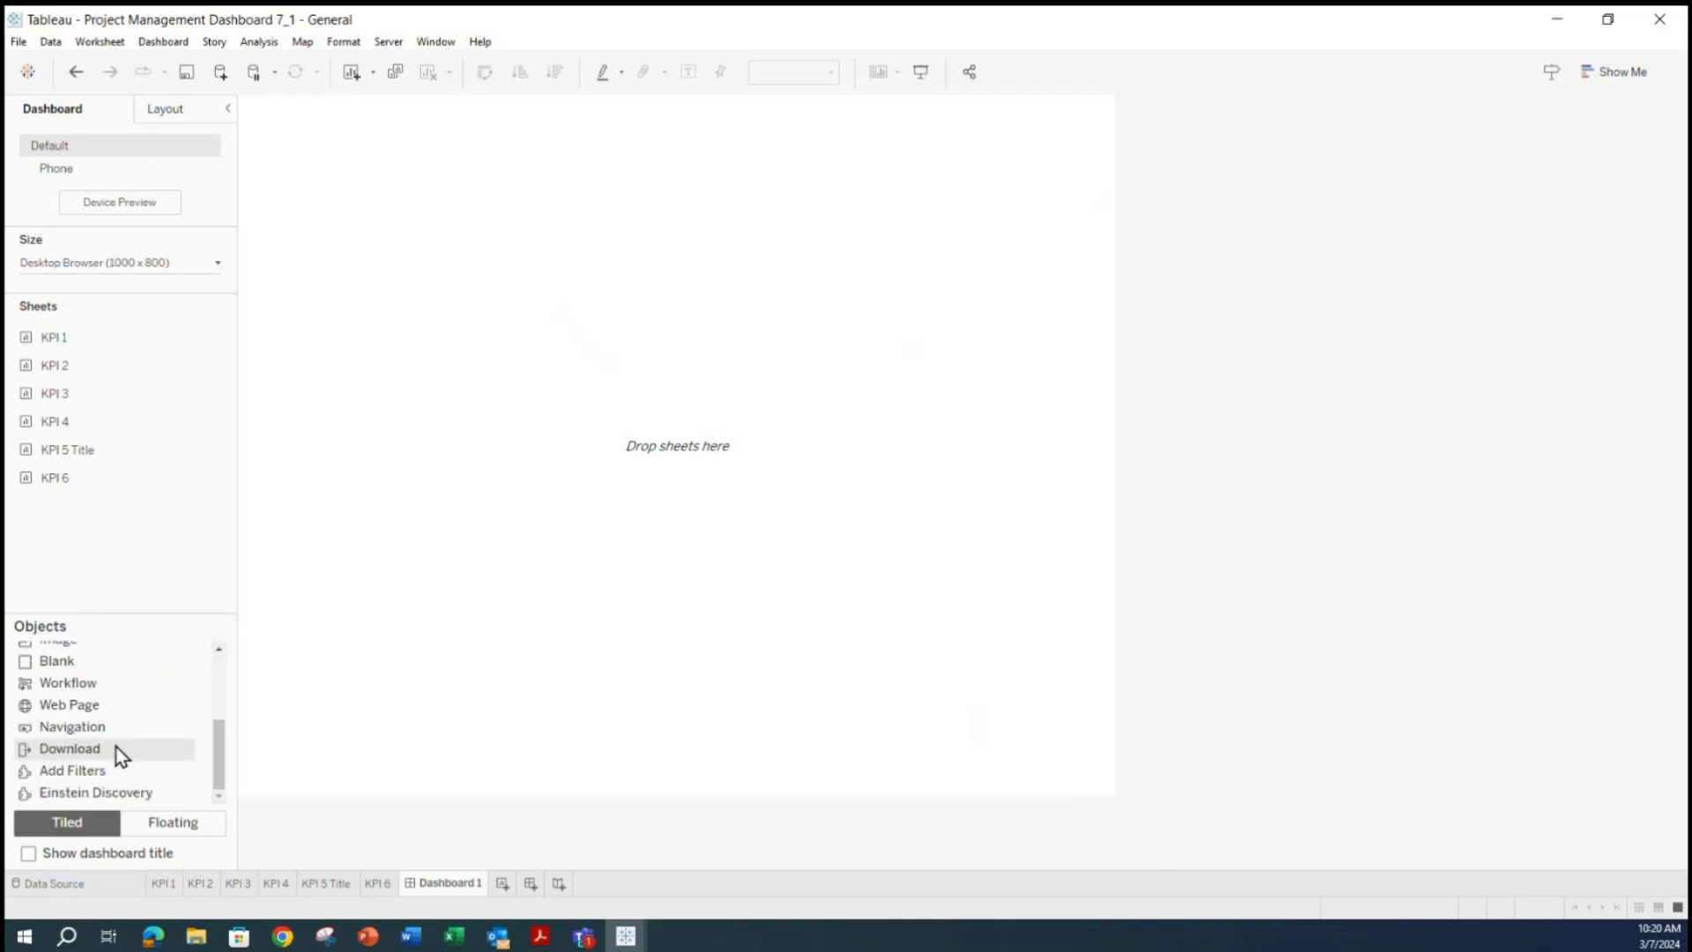
{"action": "scroll", "coordinate": [146, 740], "scroll_direction": "up", "scroll_amount": 3}
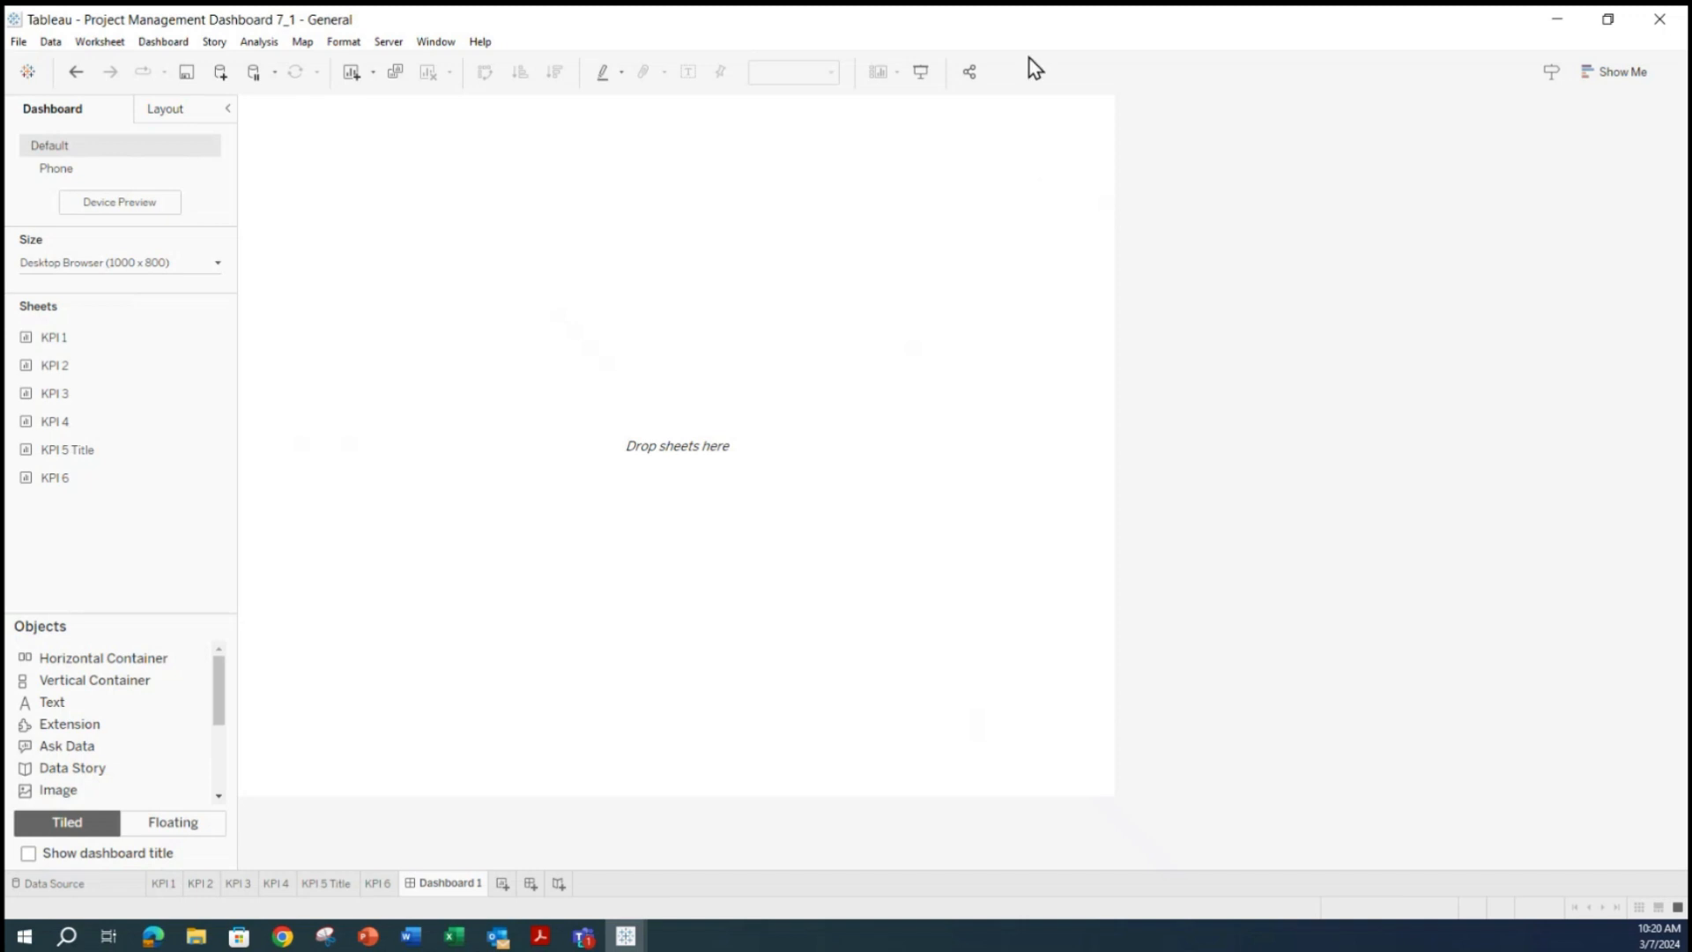
Set the dashboard's fixed size to 1600 px wide and 900 px high.
{"action": "left_click", "coordinate": [214, 261]}
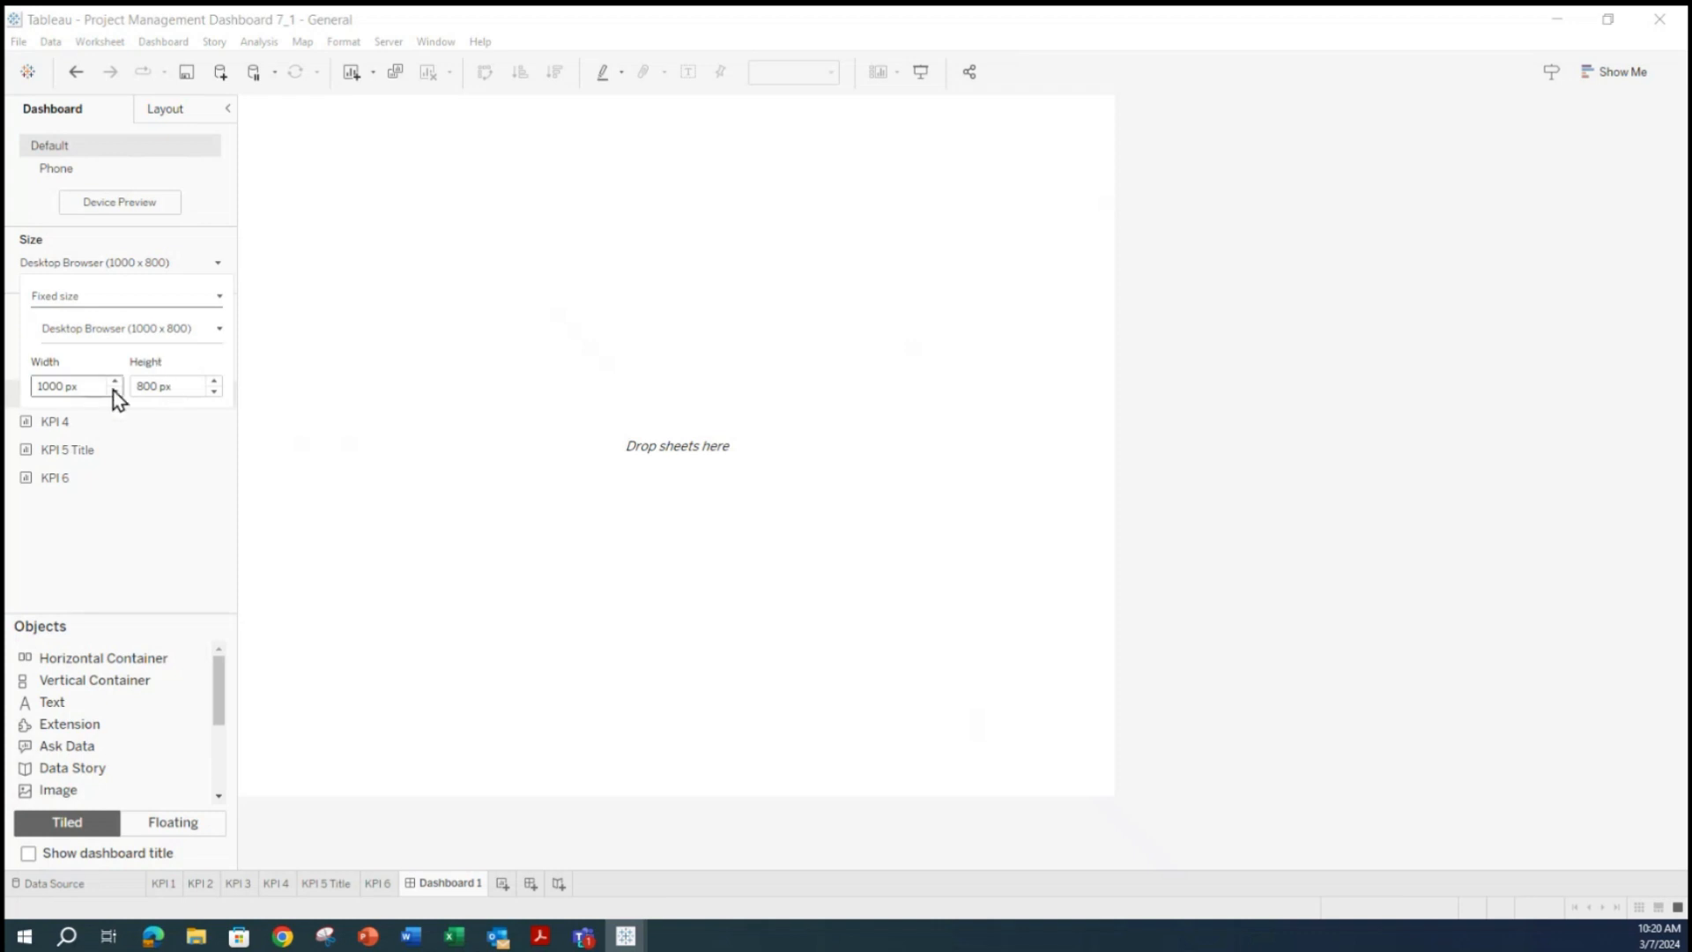
{"action": "left_click_drag", "start_coordinate": [90, 385], "coordinate": [8, 385]}
{"action": "type", "text": "1600"}
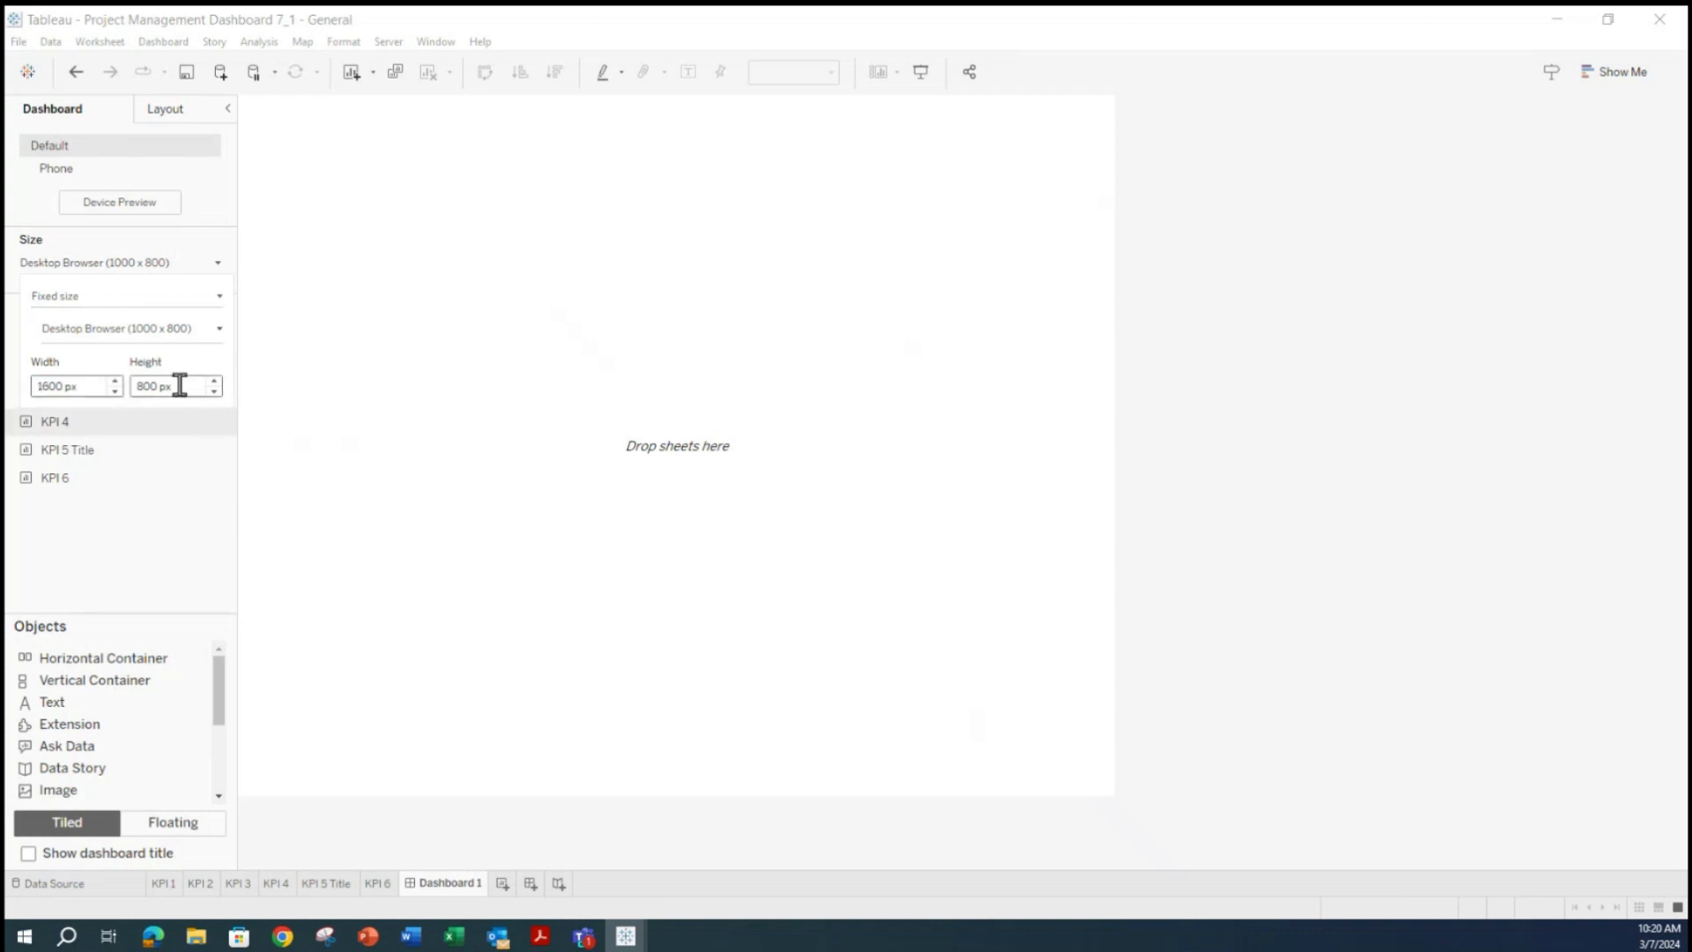
{"action": "left_click_drag", "start_coordinate": [182, 385], "coordinate": [38, 385]}
{"action": "type", "text": "900"}
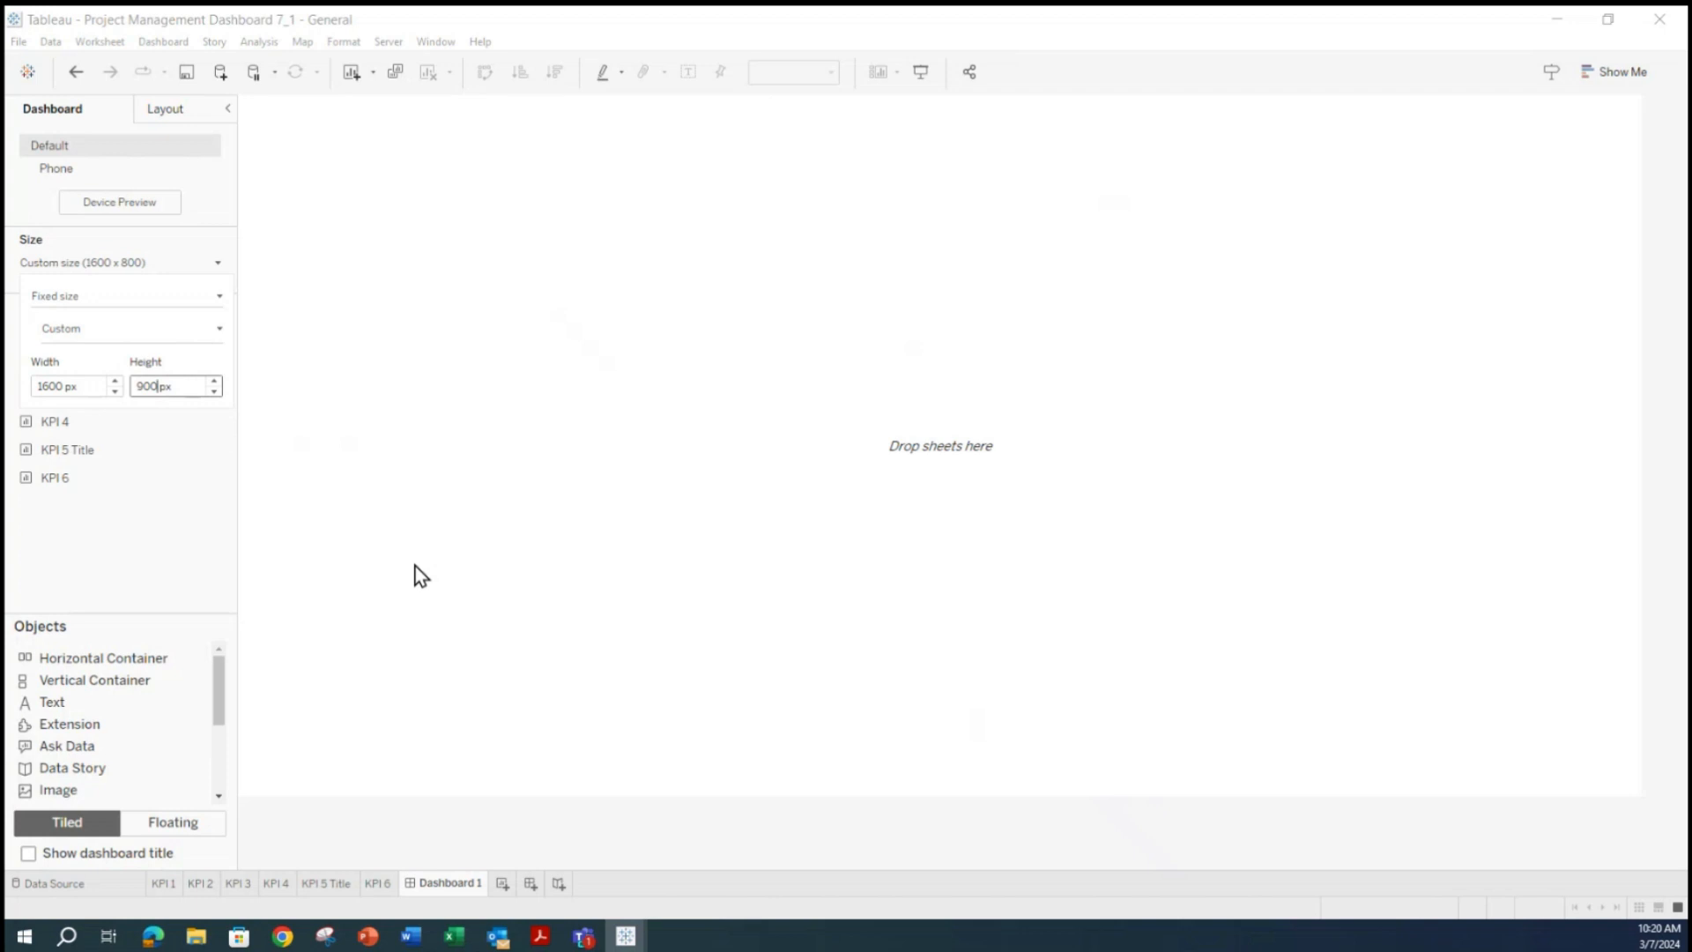
{"action": "left_click", "coordinate": [700, 338]}
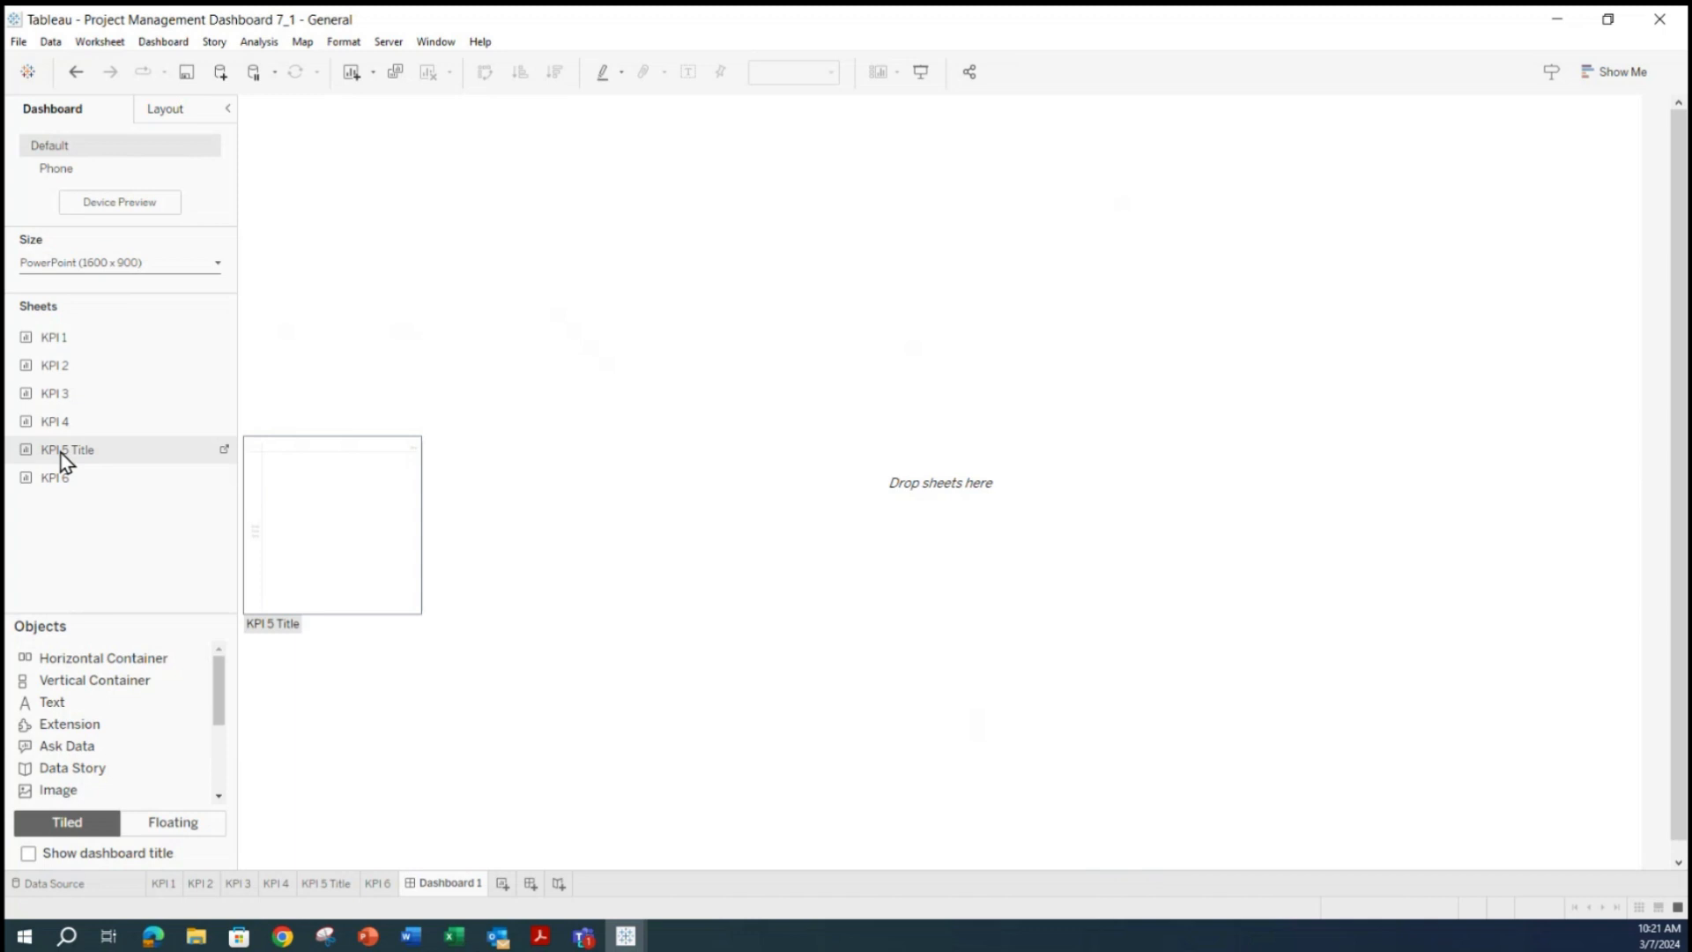
Place the KPI 5 Title sheet on the empty dashboard and set the dashboard's fixed height to 850 px.
{"action": "mouse_move", "coordinate": [56, 453]}
{"action": "left_mouse_down"}
{"action": "mouse_move", "coordinate": [627, 340]}
{"action": "mouse_move", "coordinate": [686, 248]}
{"action": "mouse_move", "coordinate": [116, 450]}
{"action": "mouse_move", "coordinate": [407, 393]}
{"action": "left_mouse_up"}
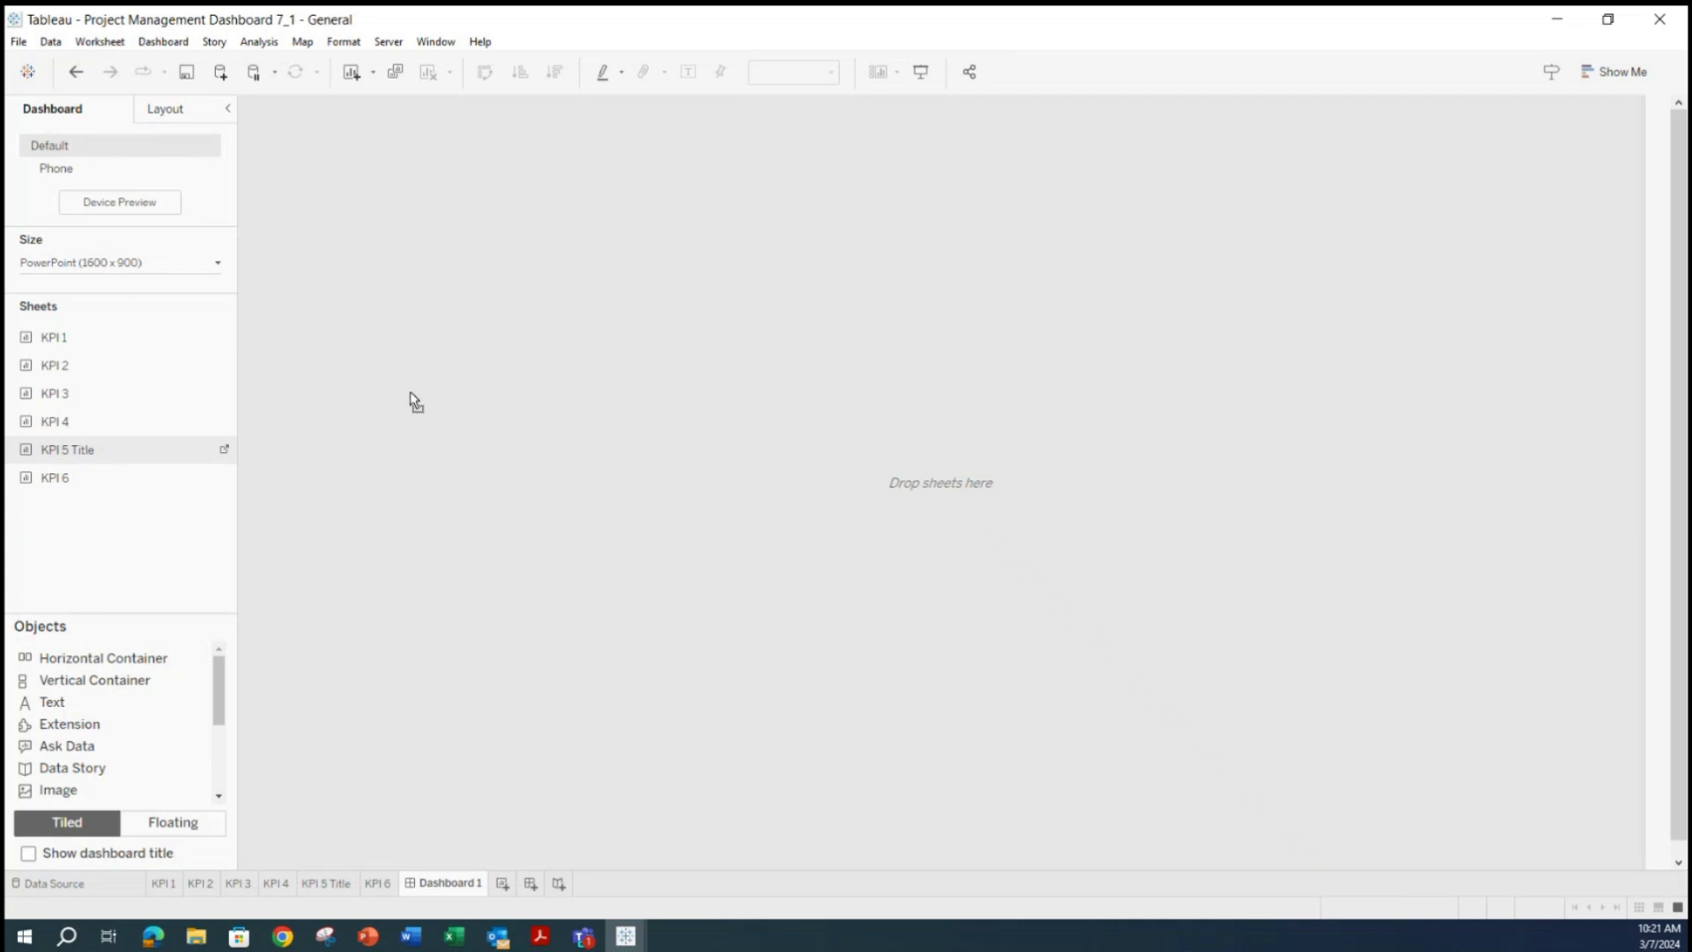
{"action": "left_click_drag", "start_coordinate": [415, 401], "coordinate": [419, 396]}
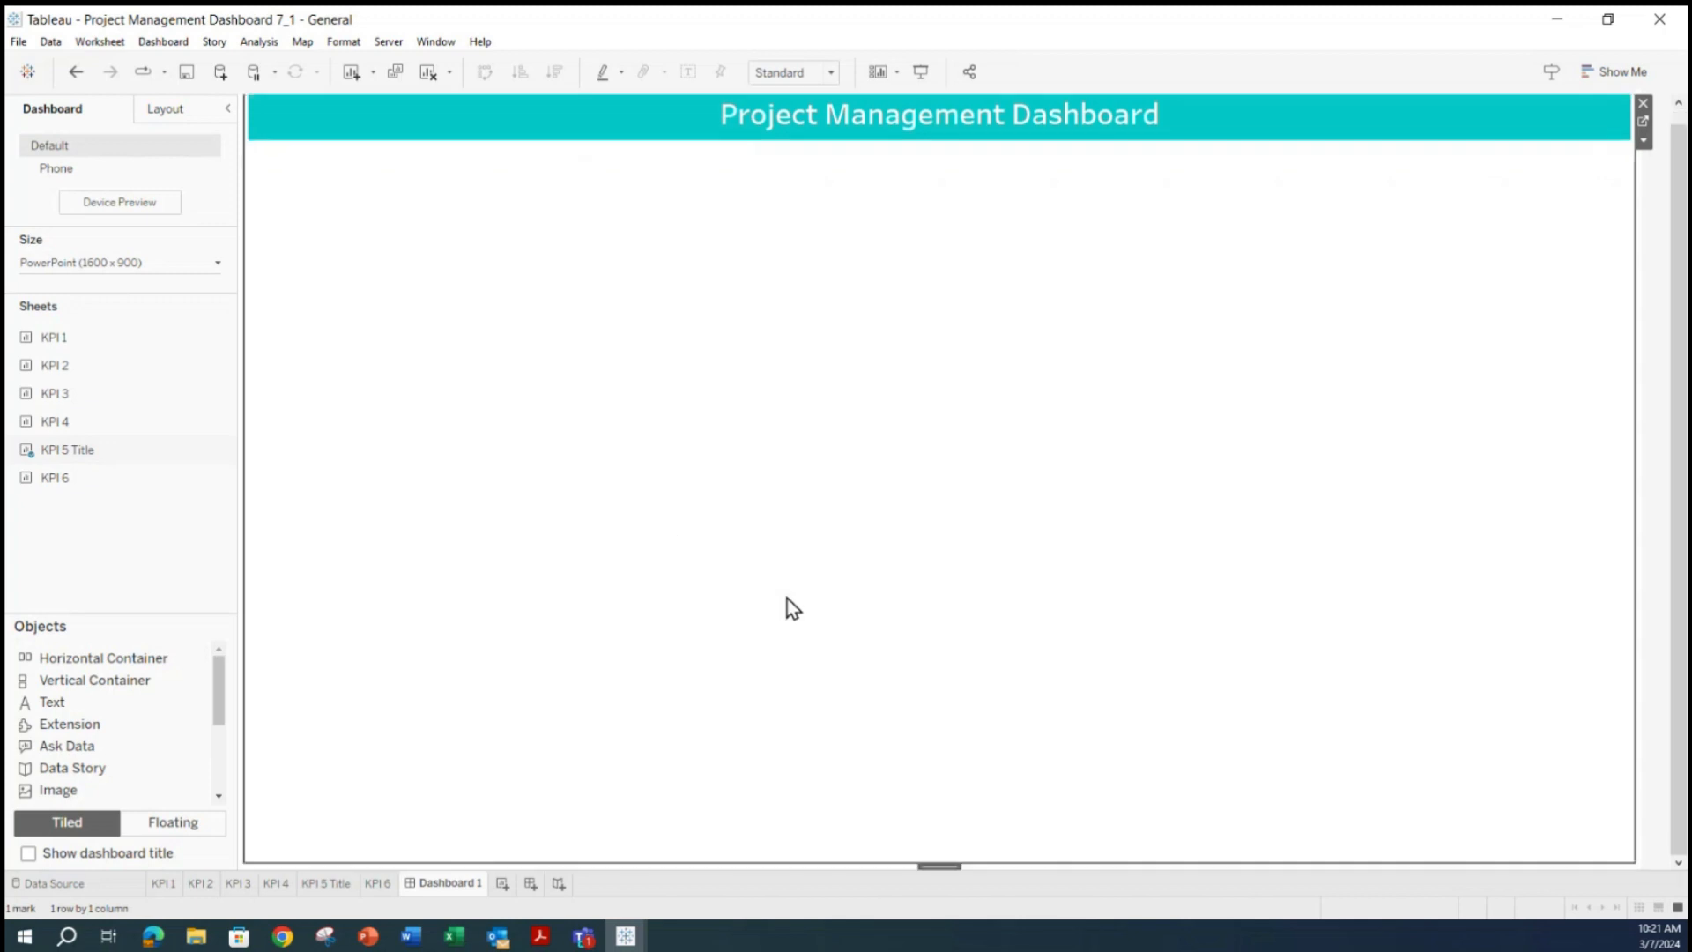
{"action": "left_click", "coordinate": [146, 262]}
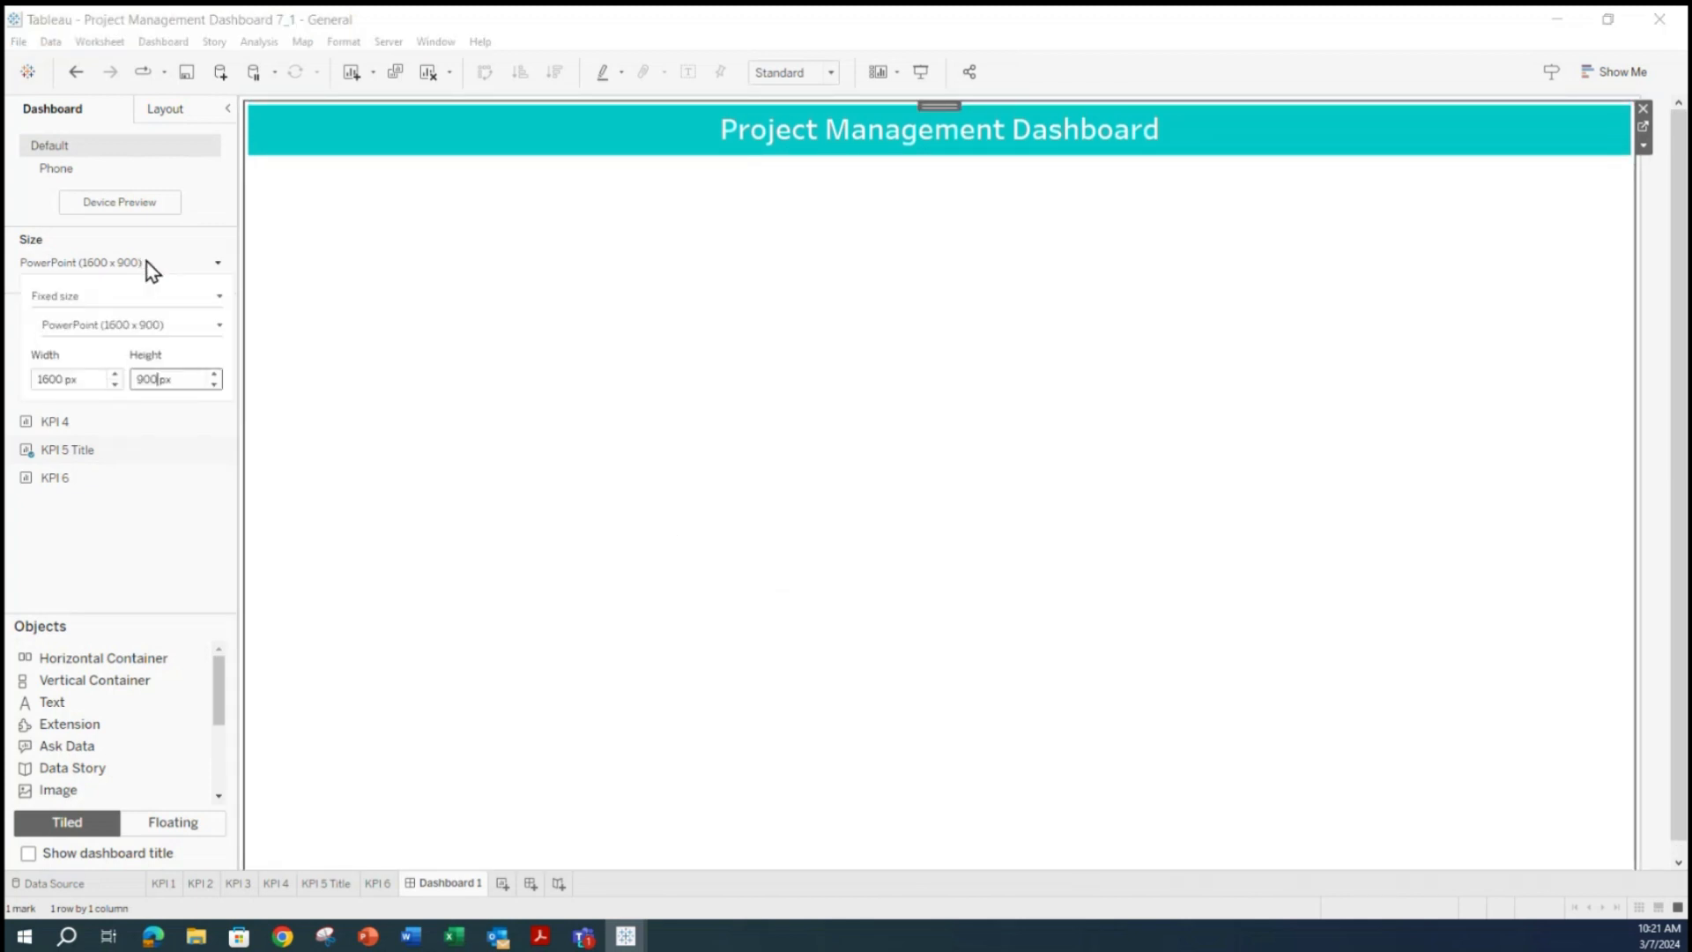
{"action": "left_click", "coordinate": [150, 326]}
{"action": "left_click", "coordinate": [160, 447]}
{"action": "double_click", "coordinate": [167, 380]}
{"action": "type", "text": "850"}
{"action": "left_click", "coordinate": [33, 551]}
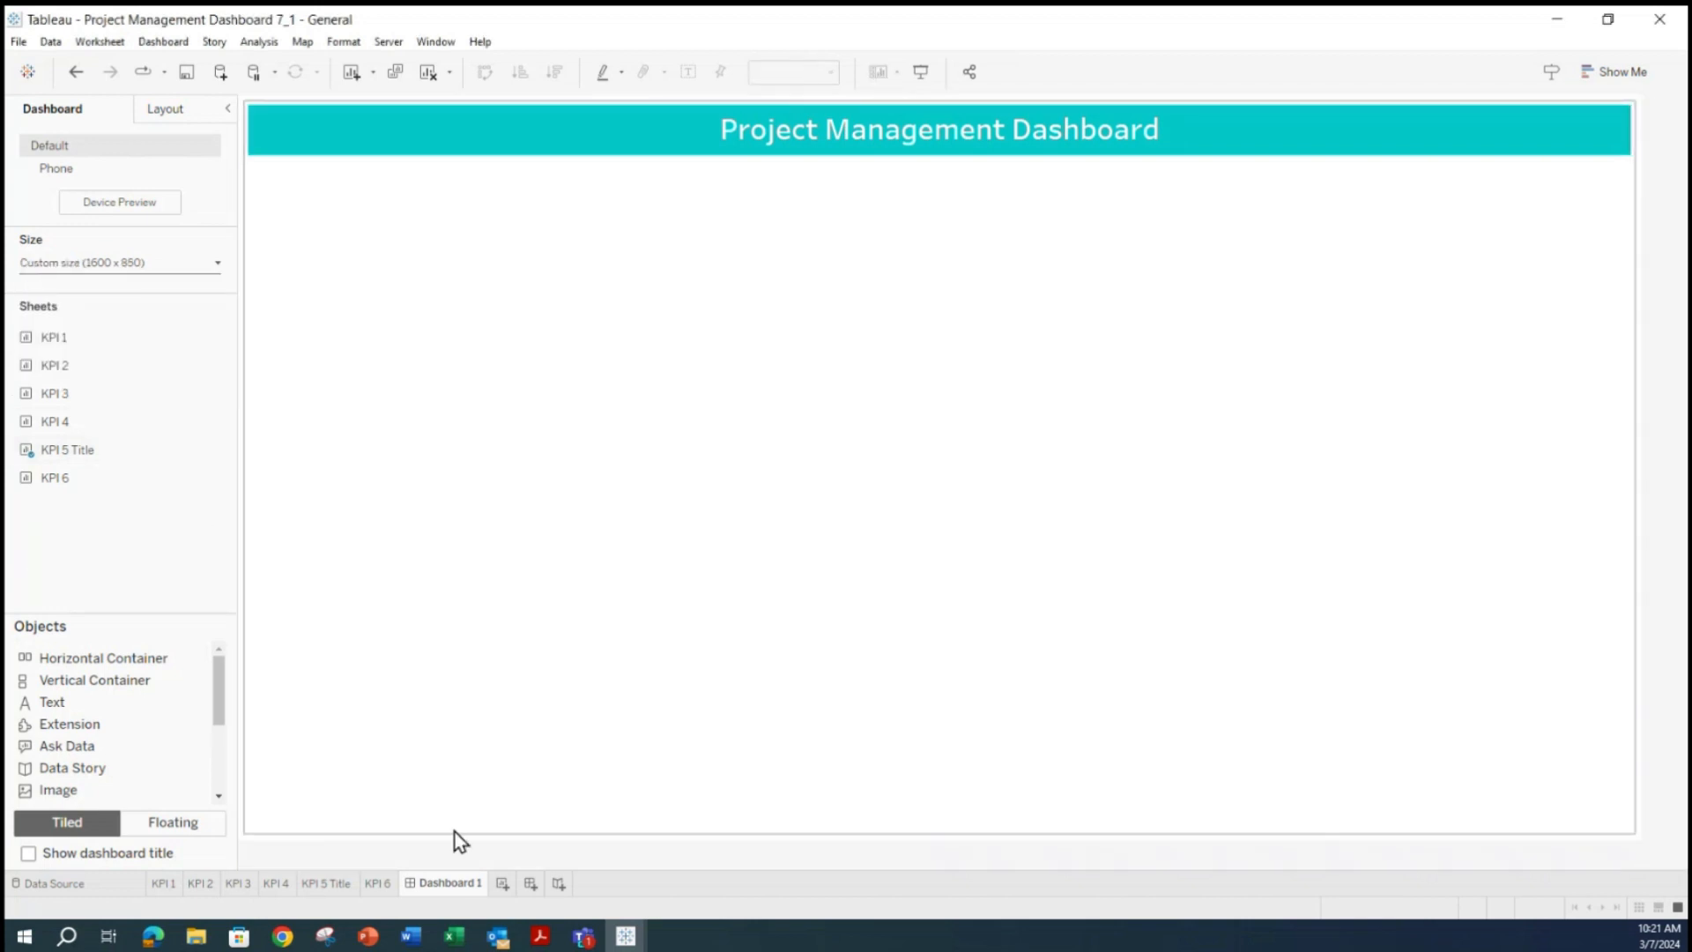
{"action": "left_click", "coordinate": [935, 115]}
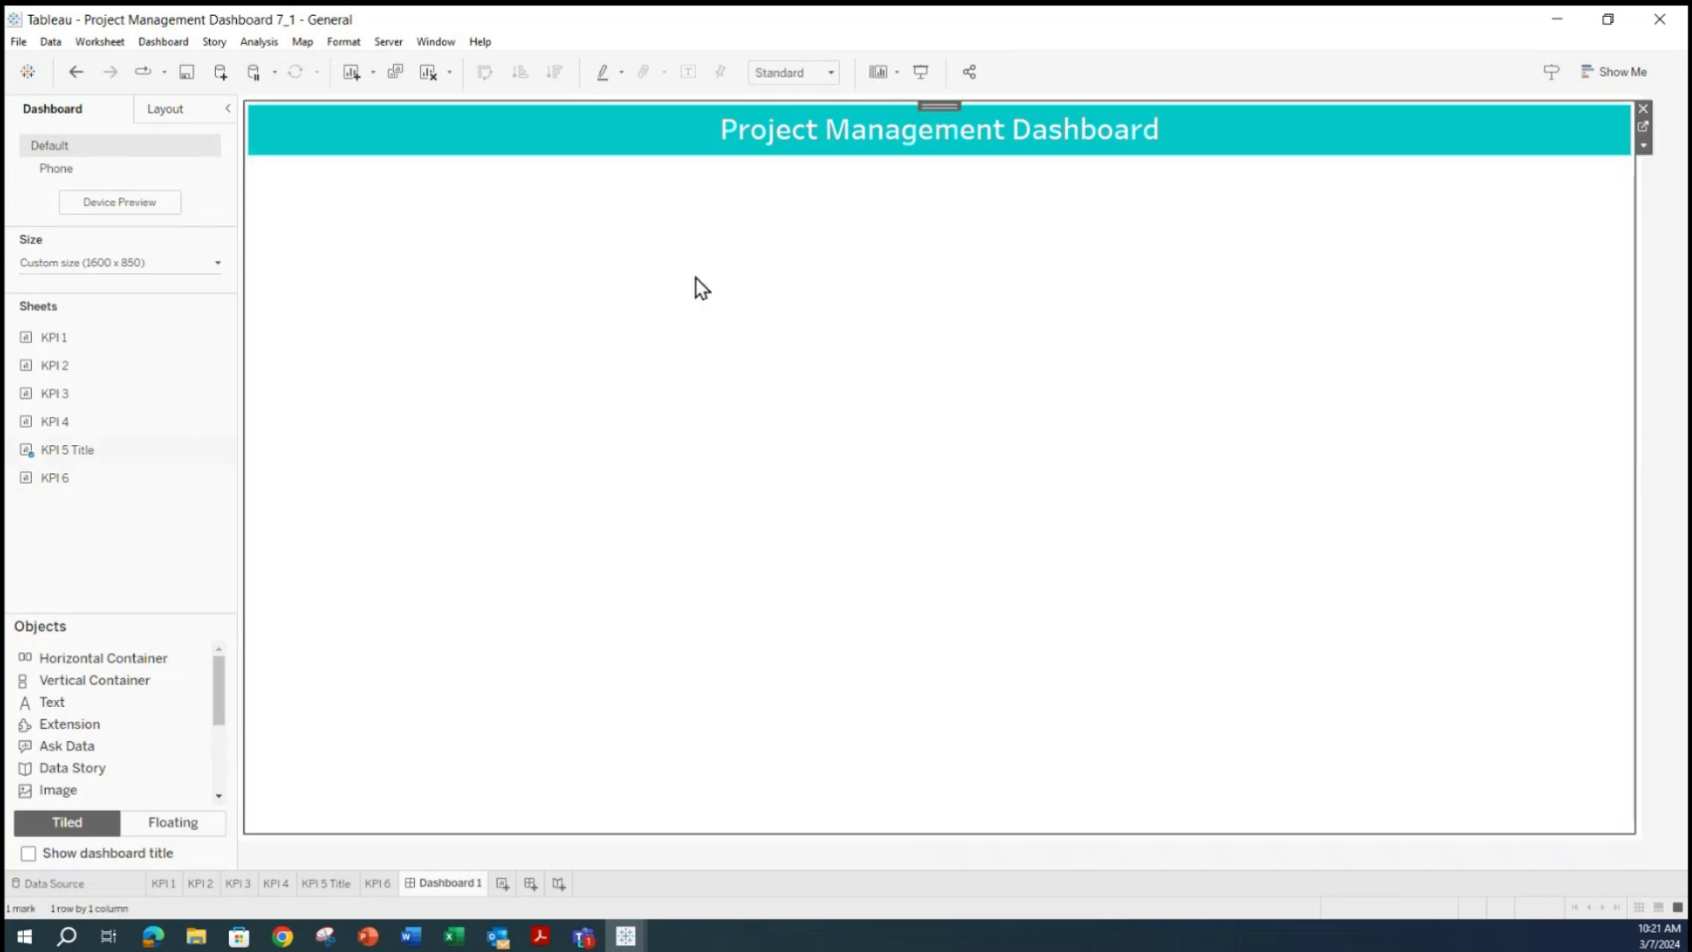
{"action": "left_click", "coordinate": [145, 545]}
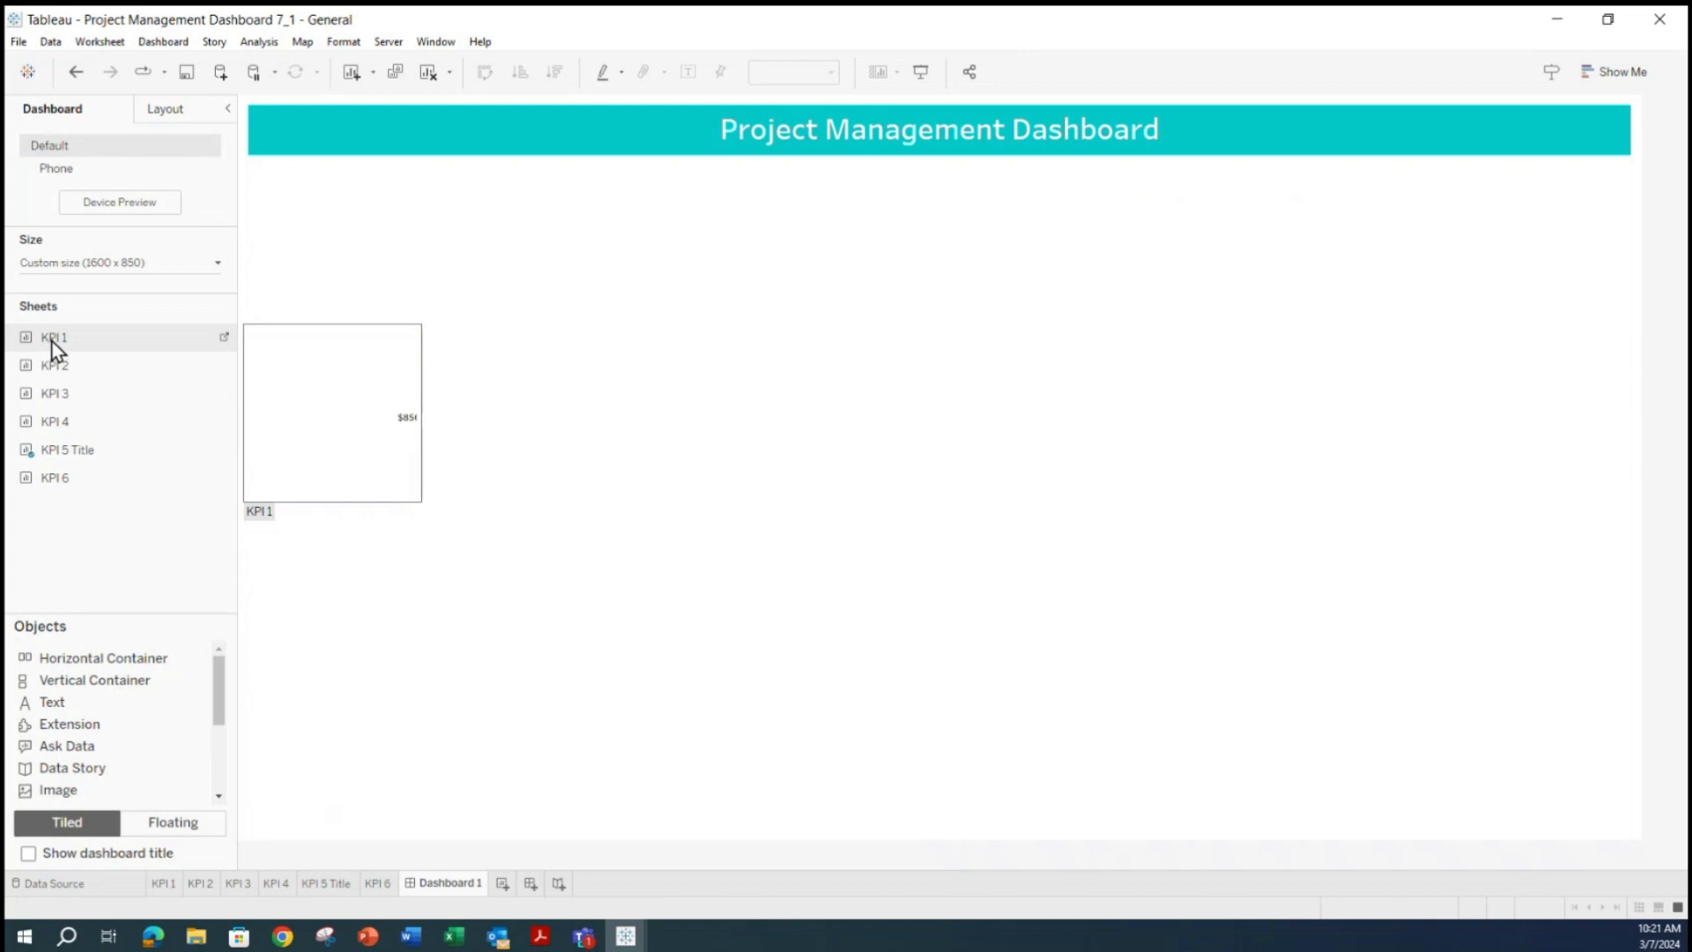
{"action": "left_click_drag", "start_coordinate": [51, 342], "coordinate": [320, 535]}
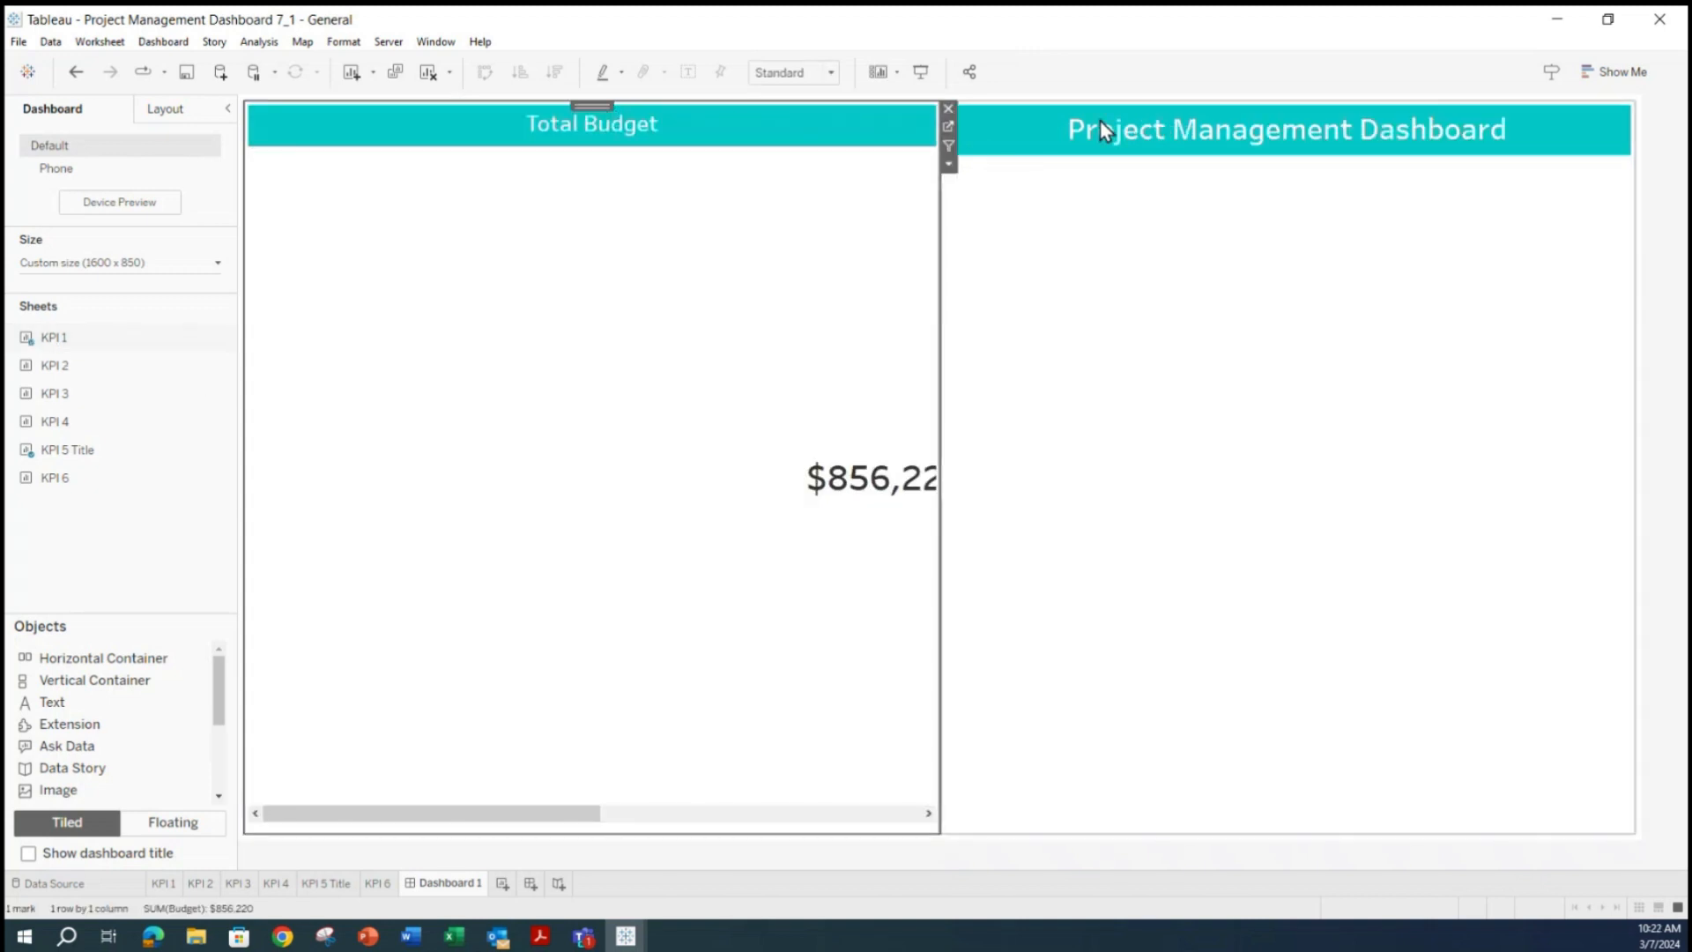
{"action": "left_click_drag", "start_coordinate": [592, 104], "coordinate": [593, 193]}
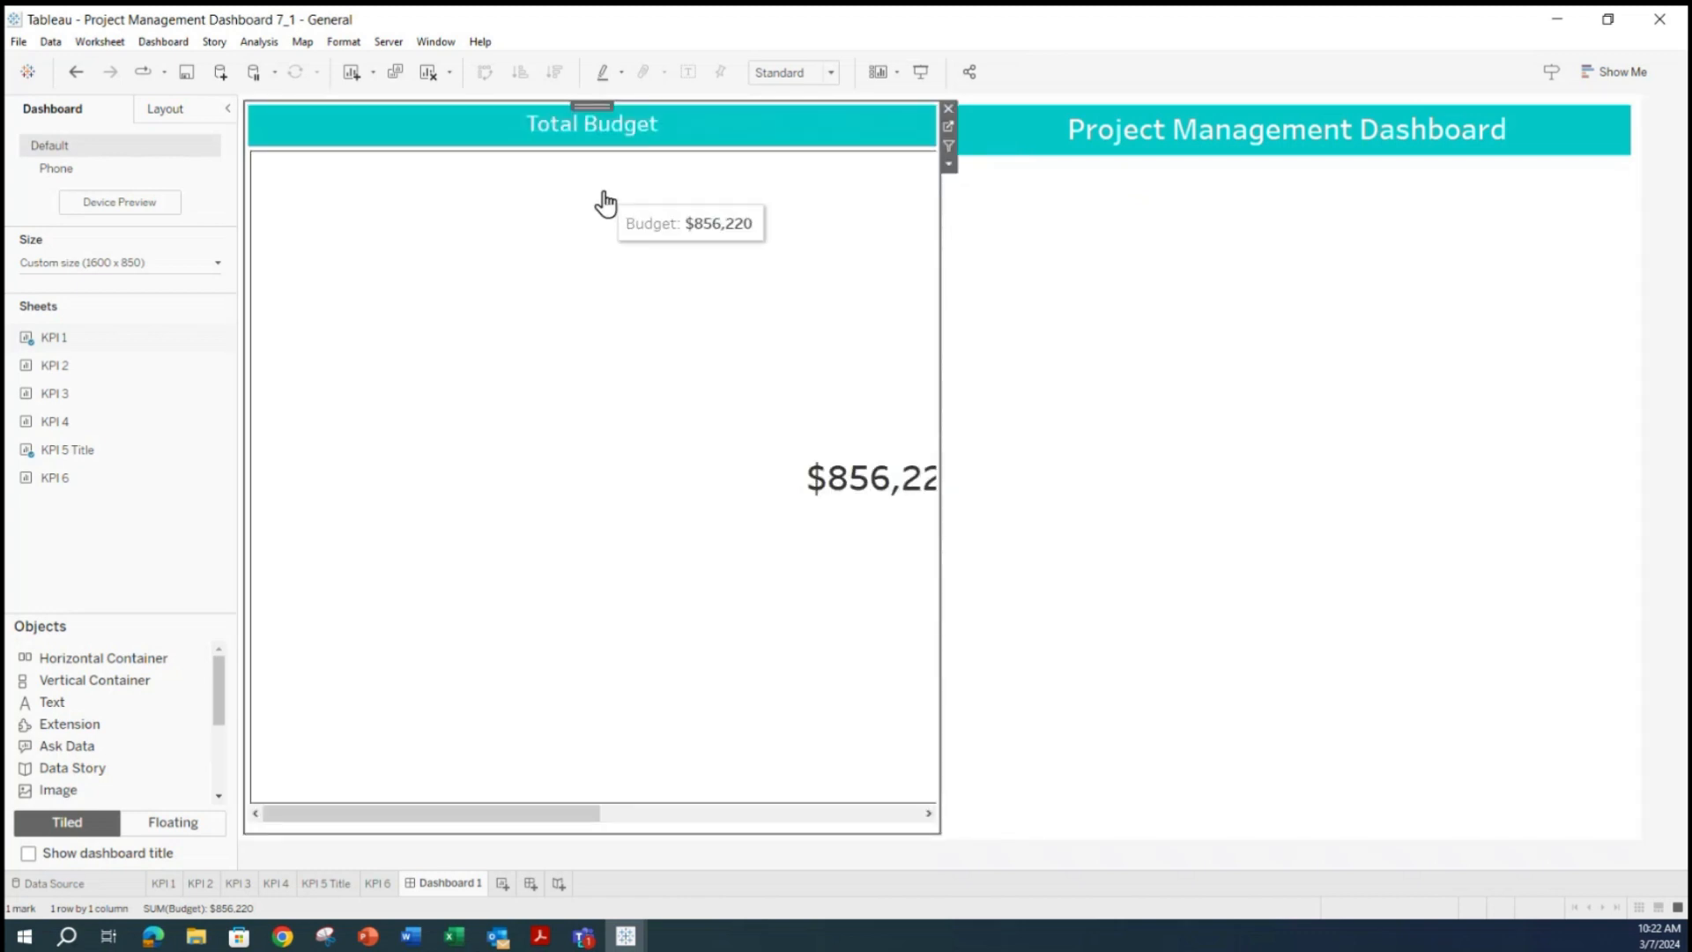
{"action": "key", "text": "Delete"}
Add KPI 1 below the title banner and line up KPI 2, KPI 3 and KPI 4 beside it in one row.
{"action": "mouse_move", "coordinate": [83, 354]}
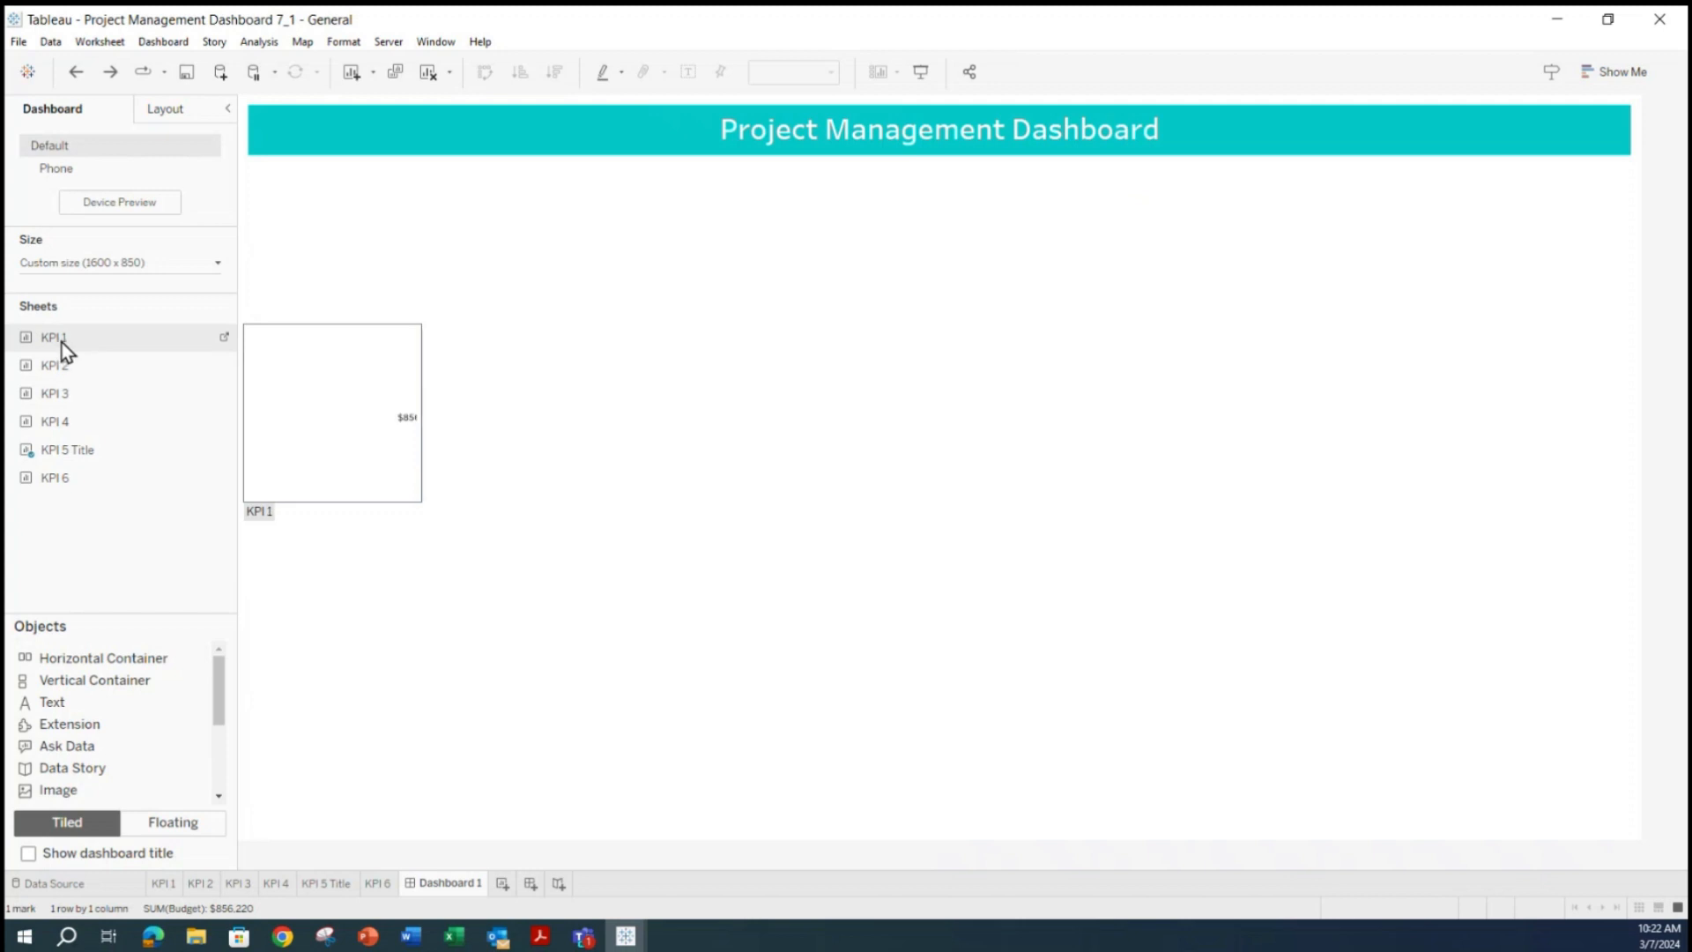
{"action": "left_click_drag", "start_coordinate": [55, 336], "coordinate": [684, 680]}
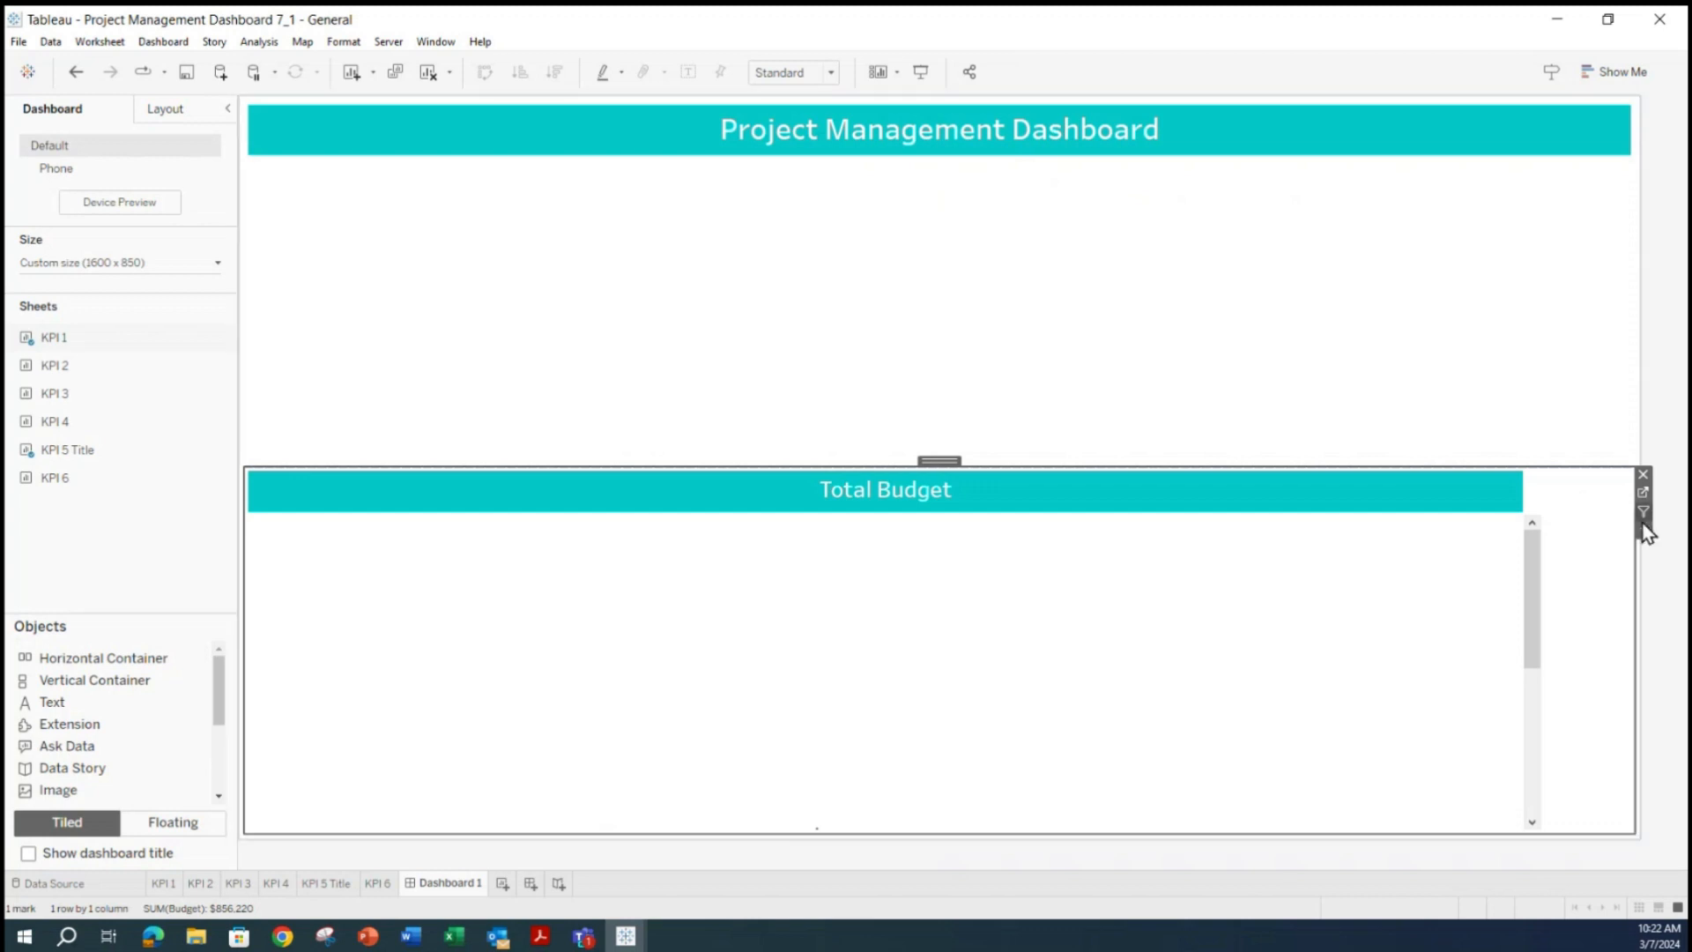
{"action": "mouse_move", "coordinate": [53, 373]}
{"action": "left_click_drag", "start_coordinate": [53, 373], "coordinate": [1516, 565]}
{"action": "left_click_drag", "start_coordinate": [82, 393], "coordinate": [1578, 564]}
{"action": "left_click_drag", "start_coordinate": [53, 421], "coordinate": [1597, 654]}
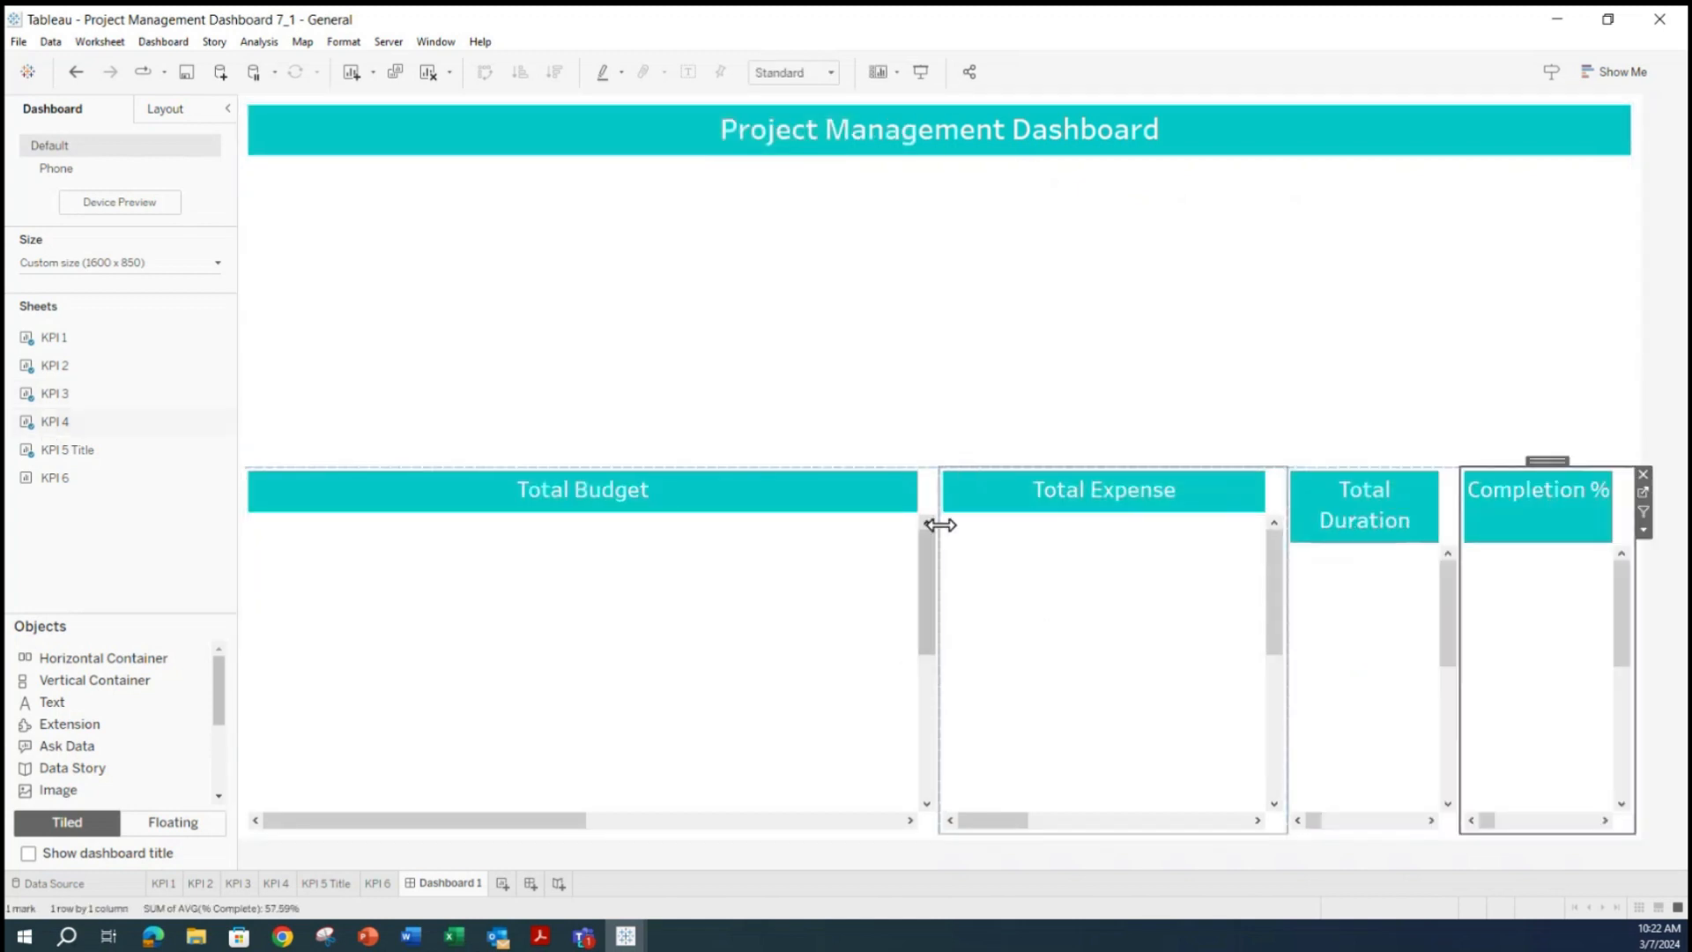
Resize the four KPI sheets to roughly similar widths and extend their row up to just beneath the title banner.
{"action": "left_click_drag", "start_coordinate": [945, 535], "coordinate": [553, 558]}
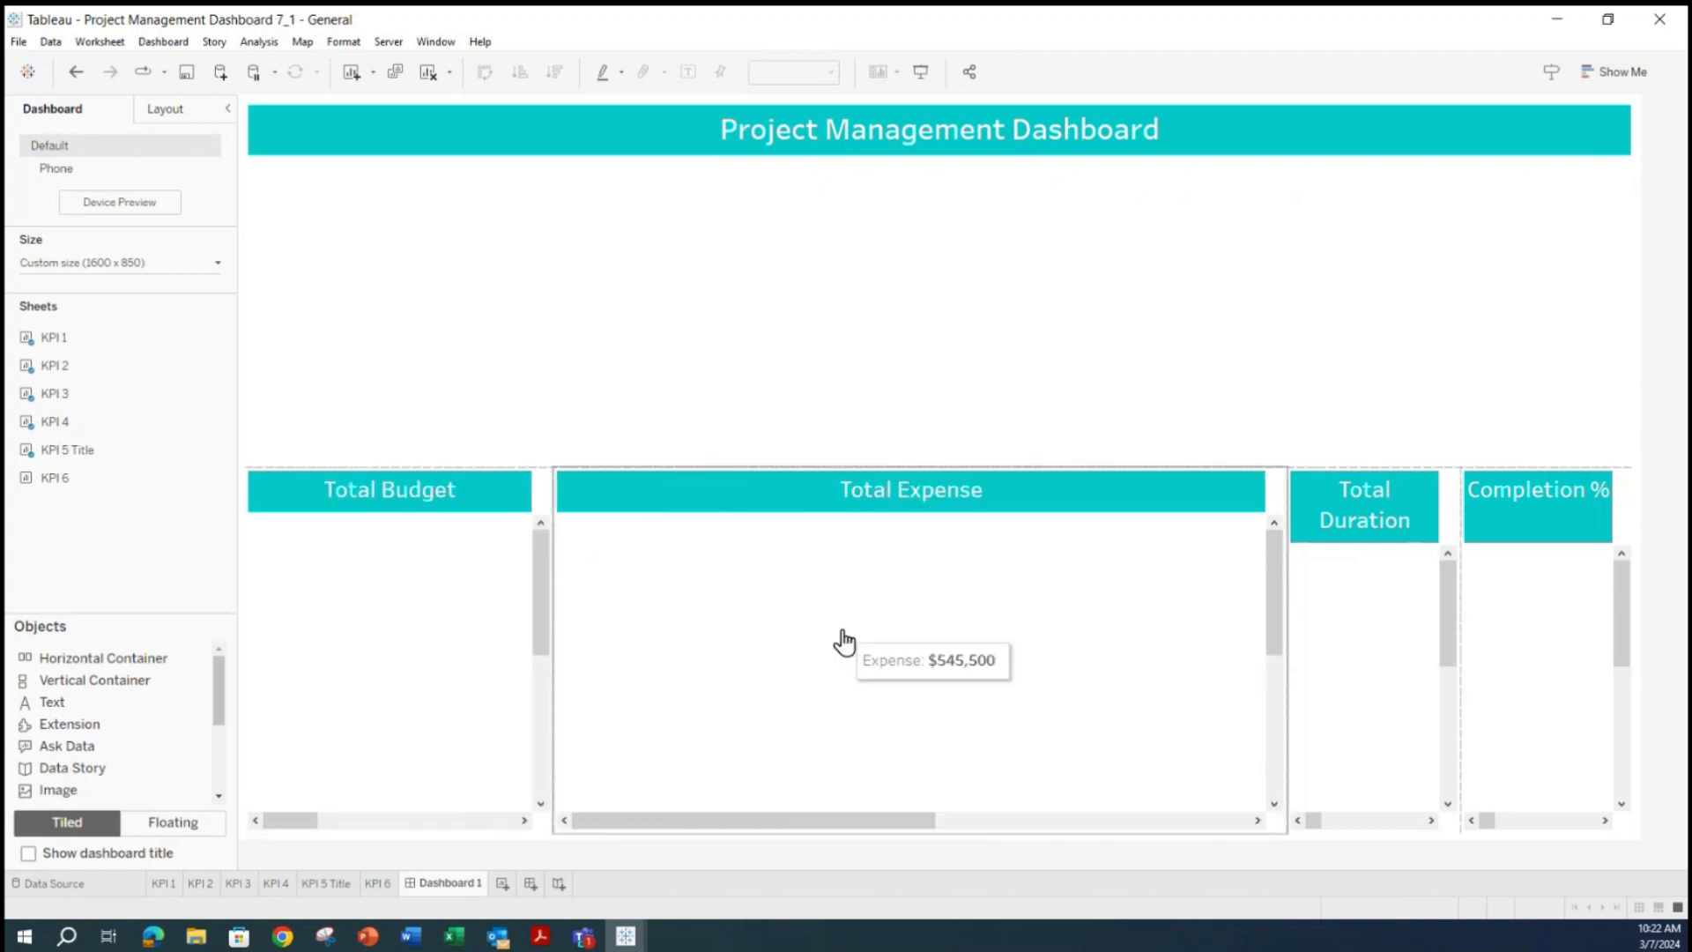
{"action": "left_click_drag", "start_coordinate": [1287, 526], "coordinate": [950, 542]}
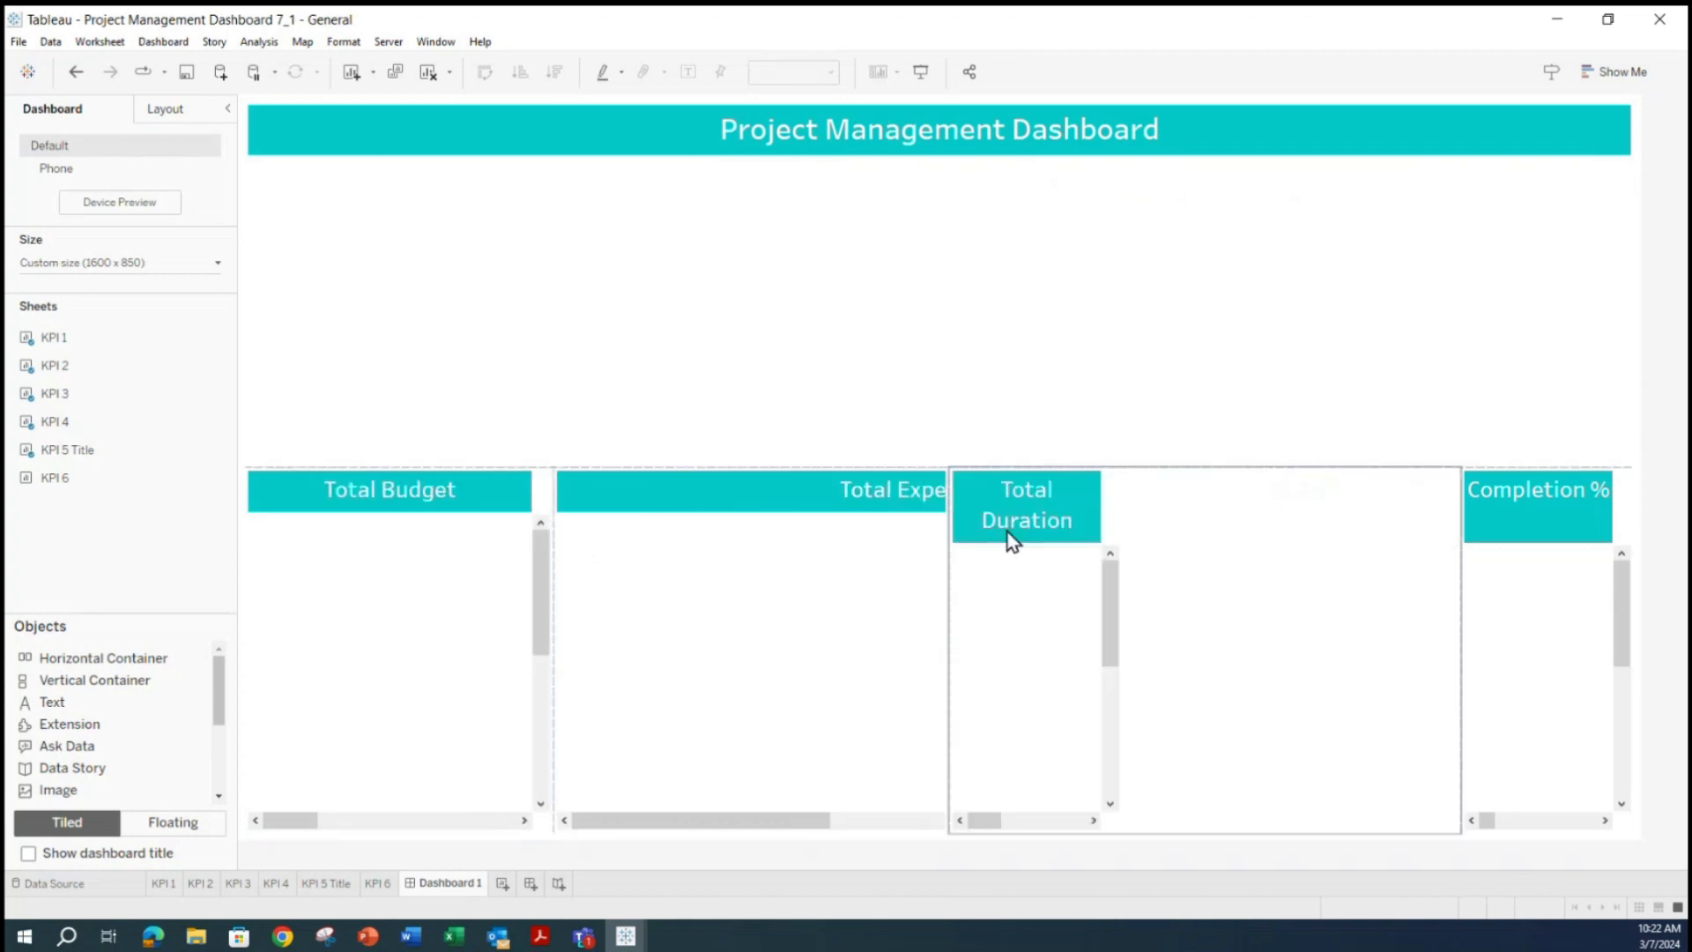
{"action": "left_click_drag", "start_coordinate": [1456, 516], "coordinate": [1329, 526]}
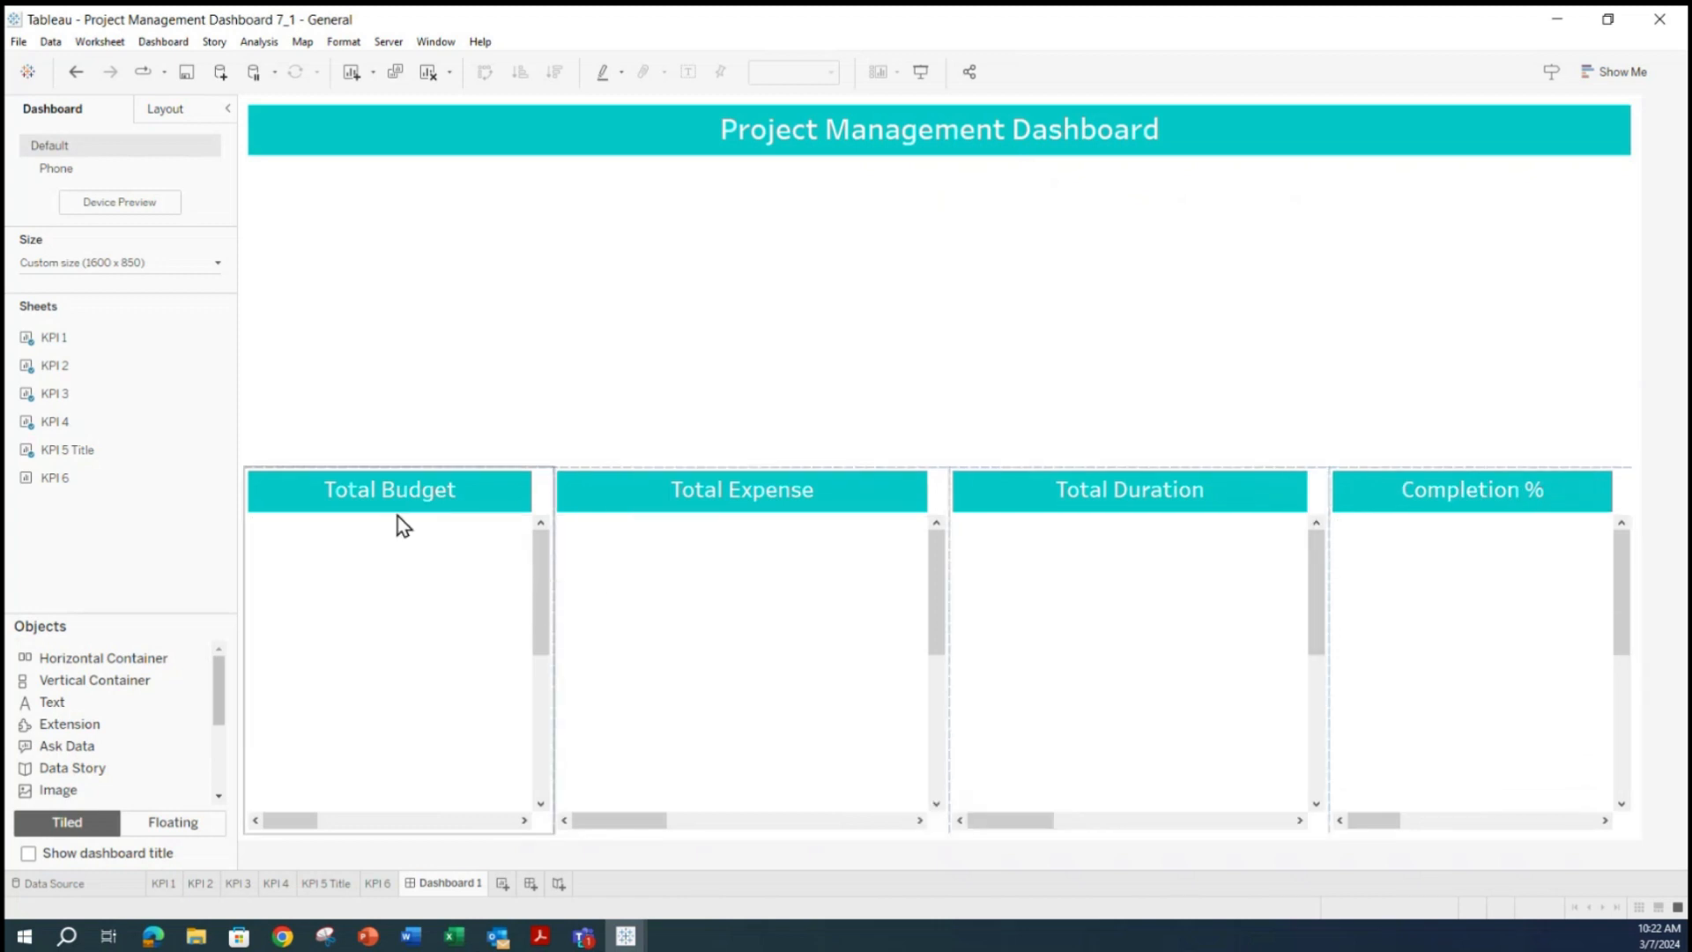
{"action": "left_click_drag", "start_coordinate": [982, 464], "coordinate": [1011, 168]}
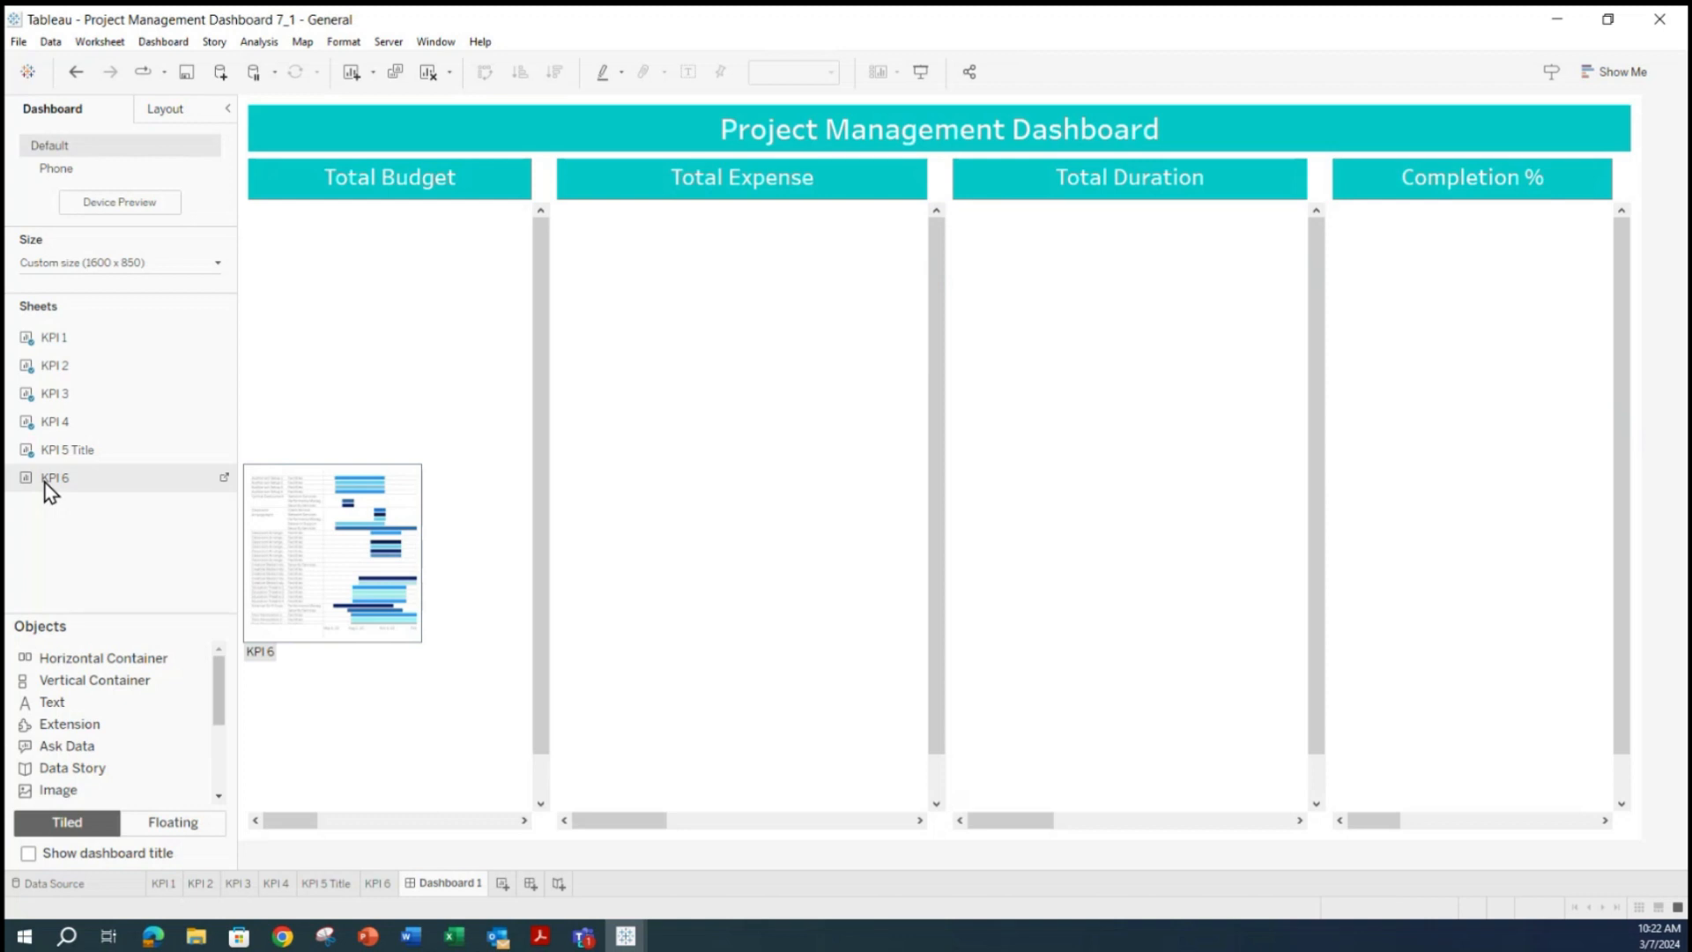
Add the KPI 6 sheet across the full width below the KPI row and compare the layout with the reference dashboard in Microsoft Edge.
{"action": "left_click_drag", "start_coordinate": [45, 483], "coordinate": [967, 846]}
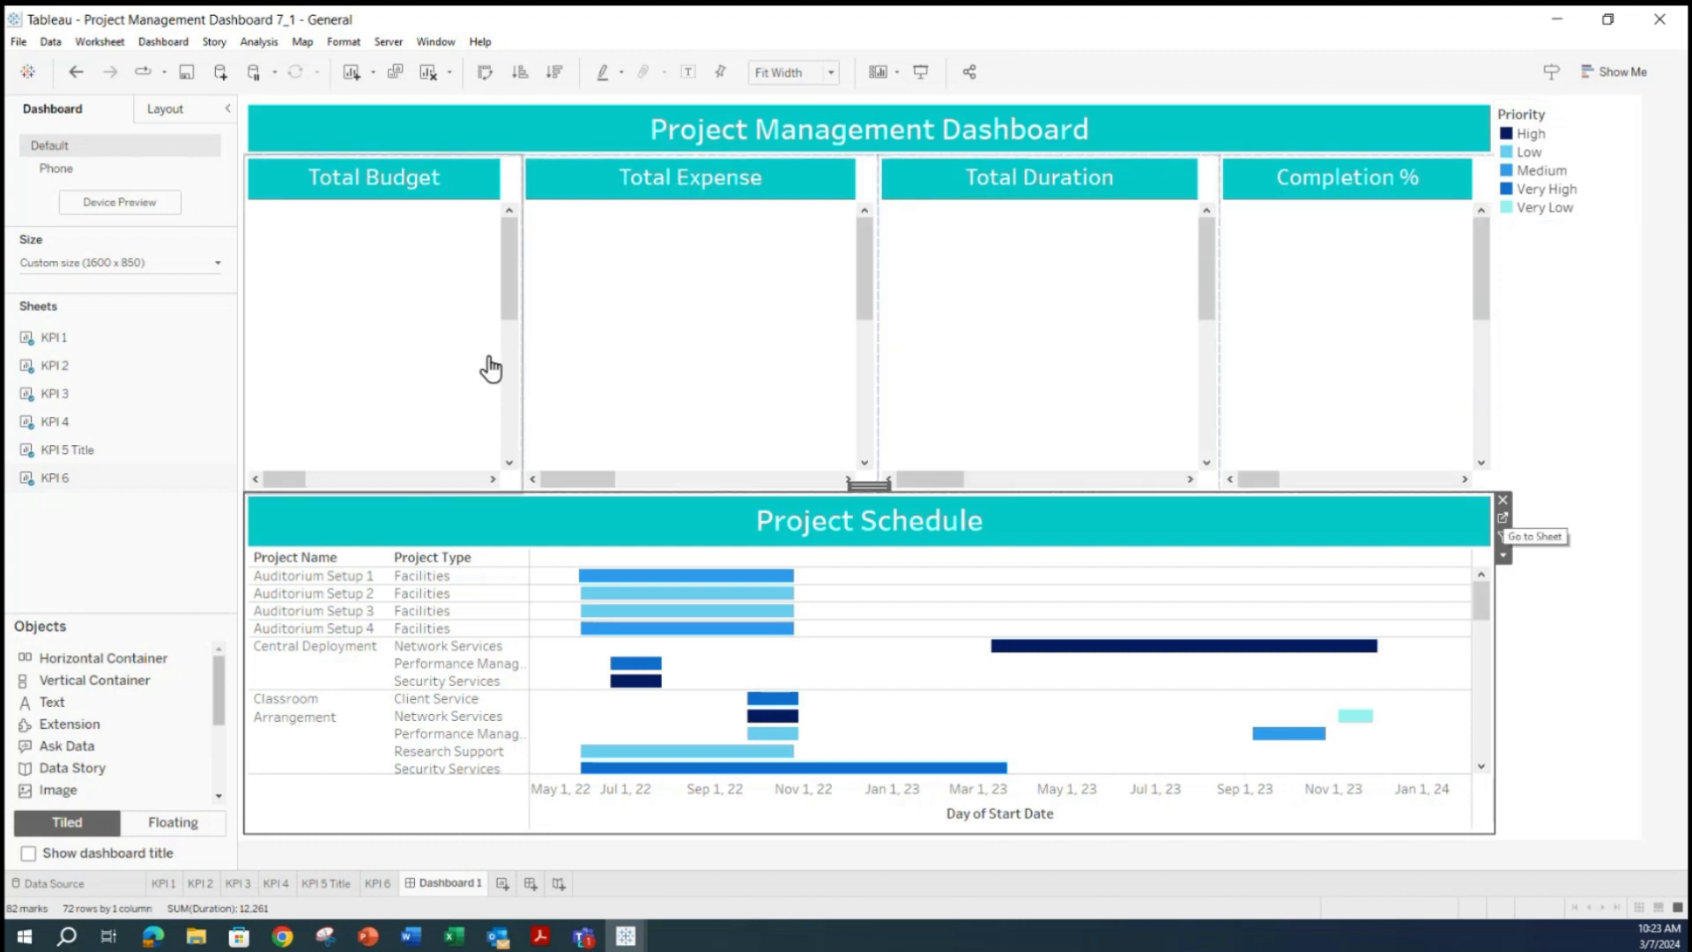
{"action": "mouse_move", "coordinate": [153, 935]}
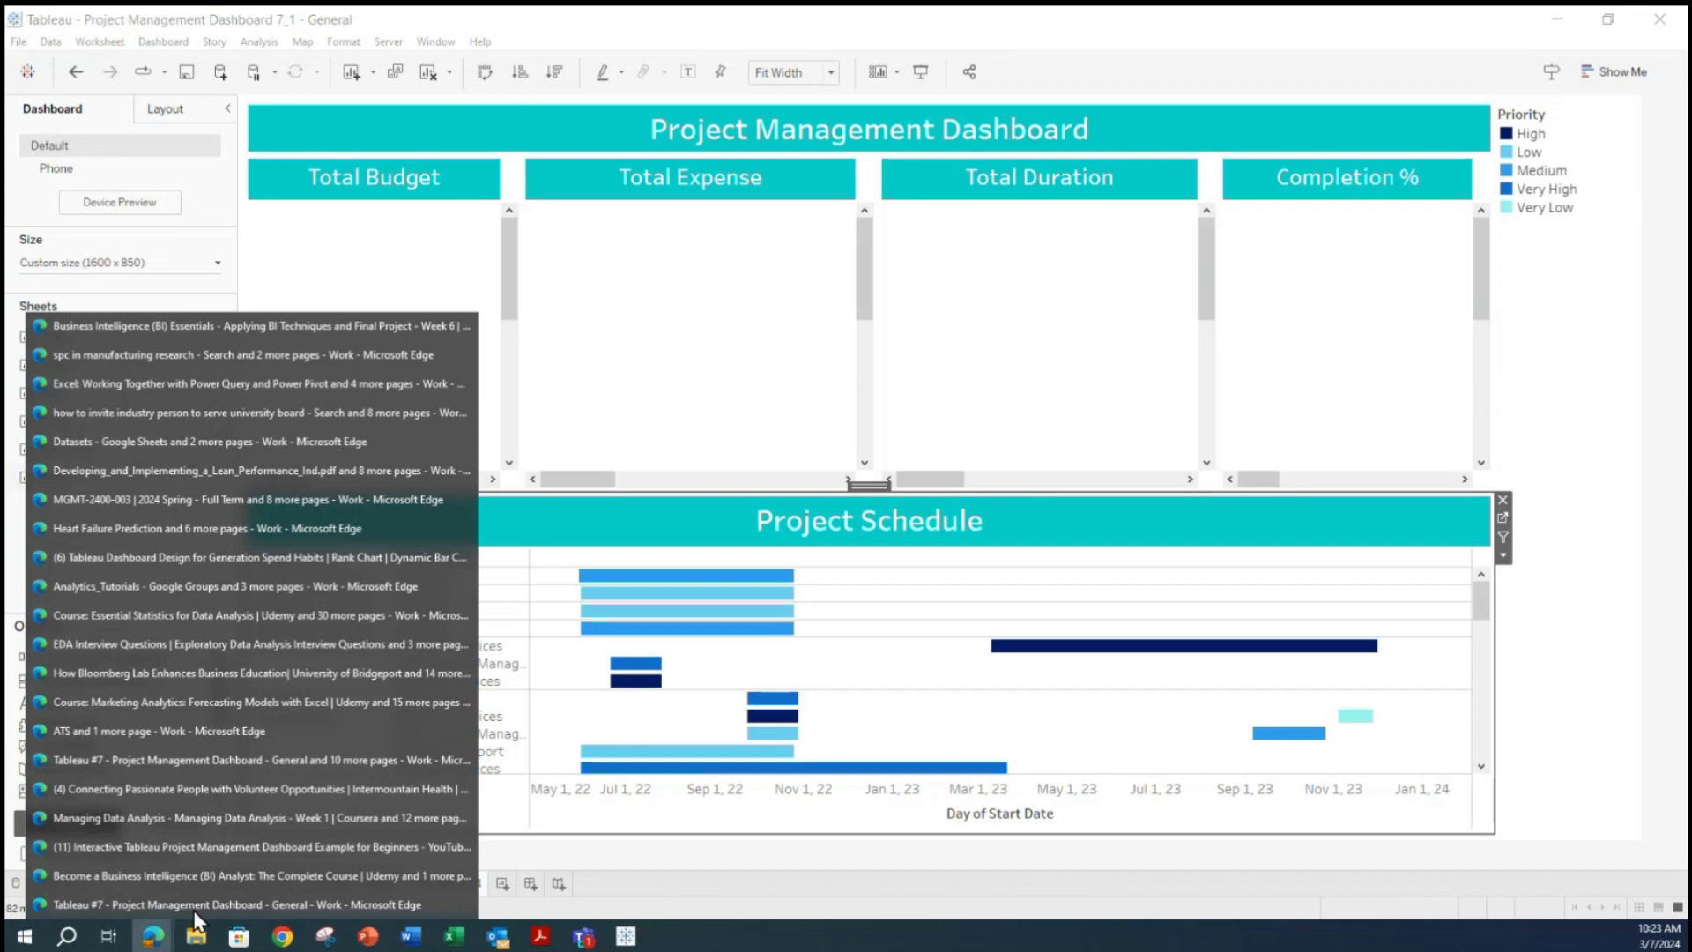
{"action": "left_click", "coordinate": [204, 892]}
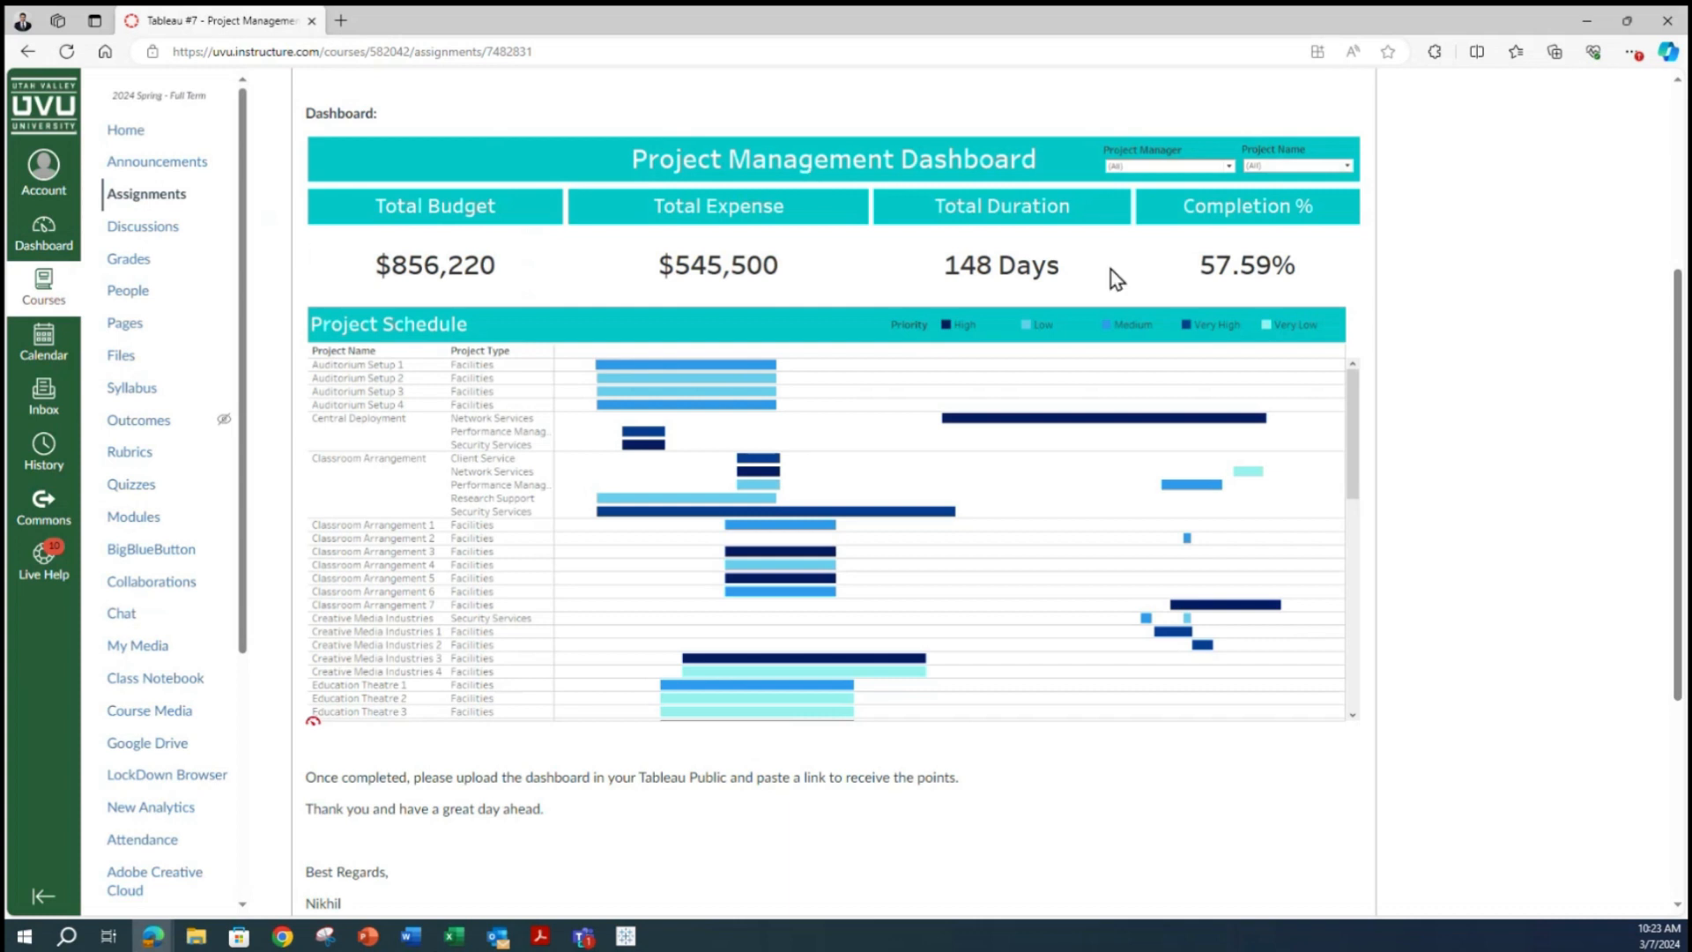
{"action": "left_click", "coordinate": [1589, 21]}
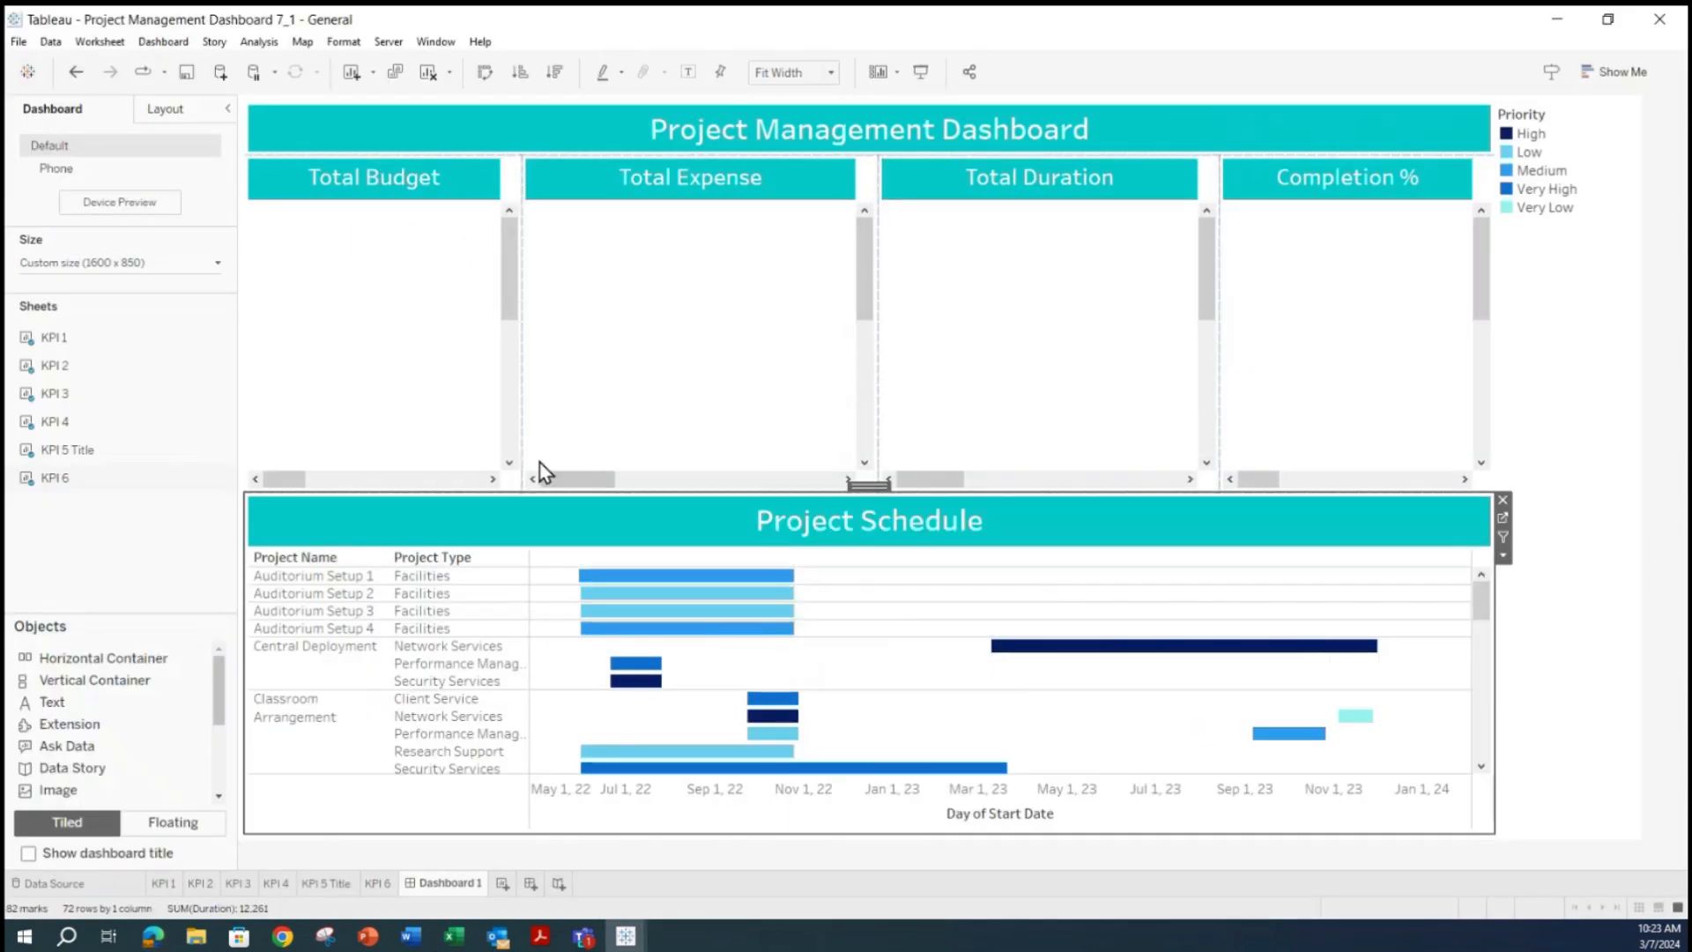
Fit the Project Management Dashboard title sheet and the Total Budget sheet to Entire View.
{"action": "left_click", "coordinate": [516, 454]}
{"action": "left_click_drag", "start_coordinate": [287, 484], "coordinate": [545, 273]}
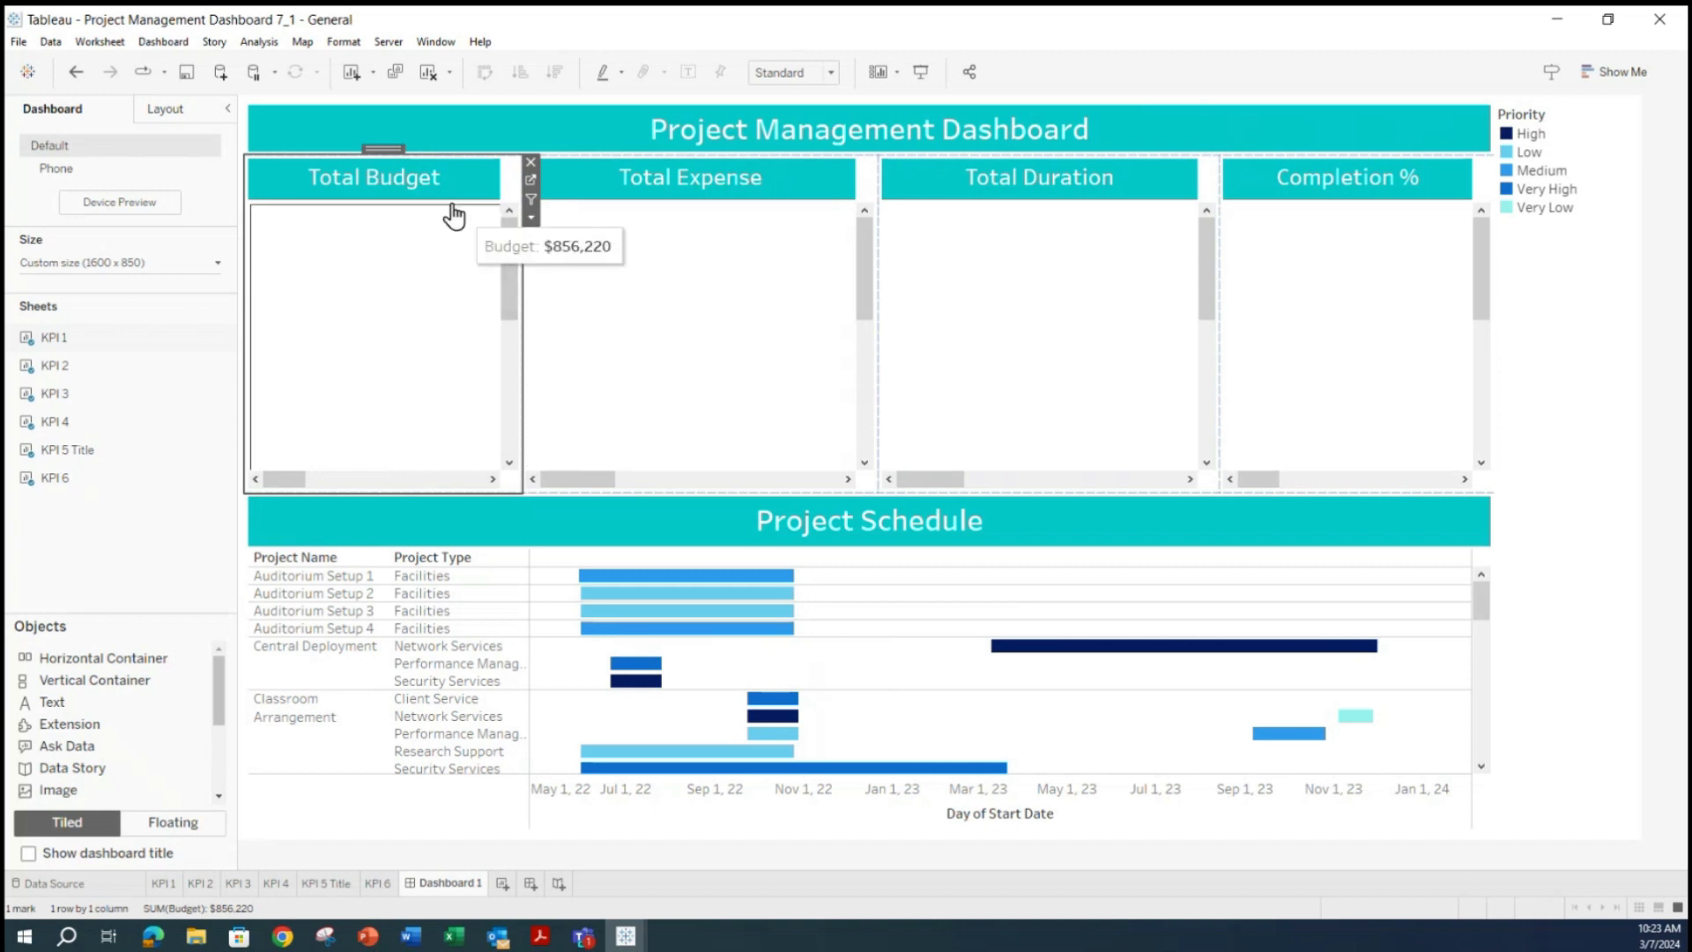
{"action": "left_click", "coordinate": [1001, 134]}
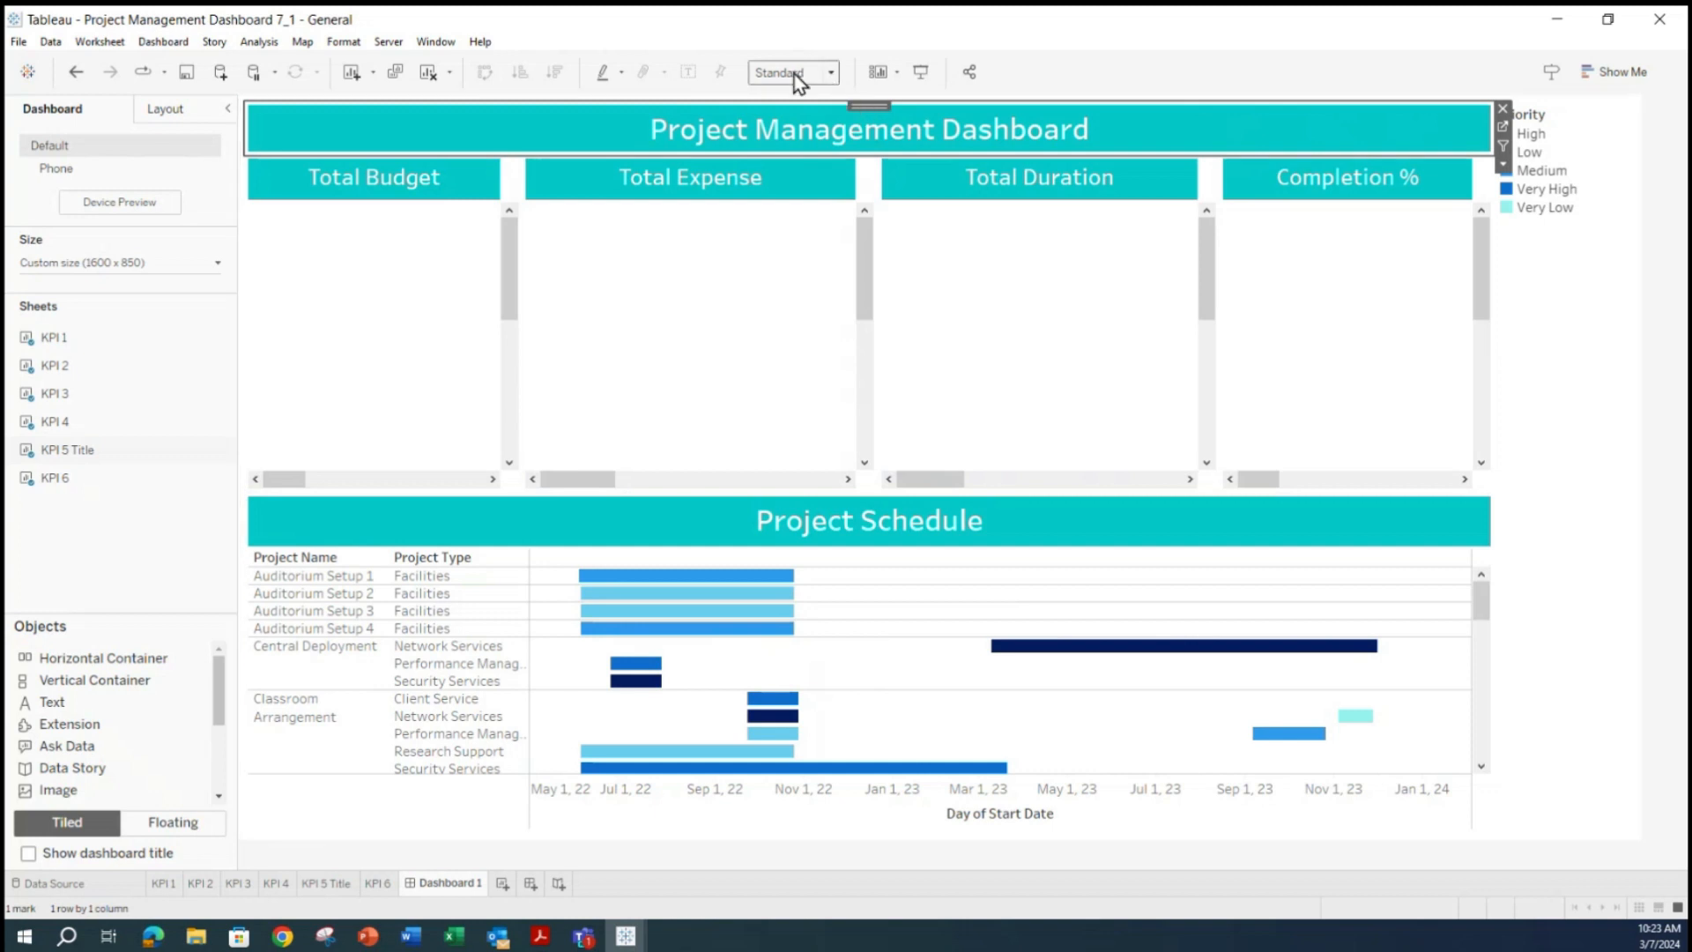
{"action": "left_click", "coordinate": [829, 72]}
{"action": "left_click", "coordinate": [779, 135]}
{"action": "left_click", "coordinate": [506, 234]}
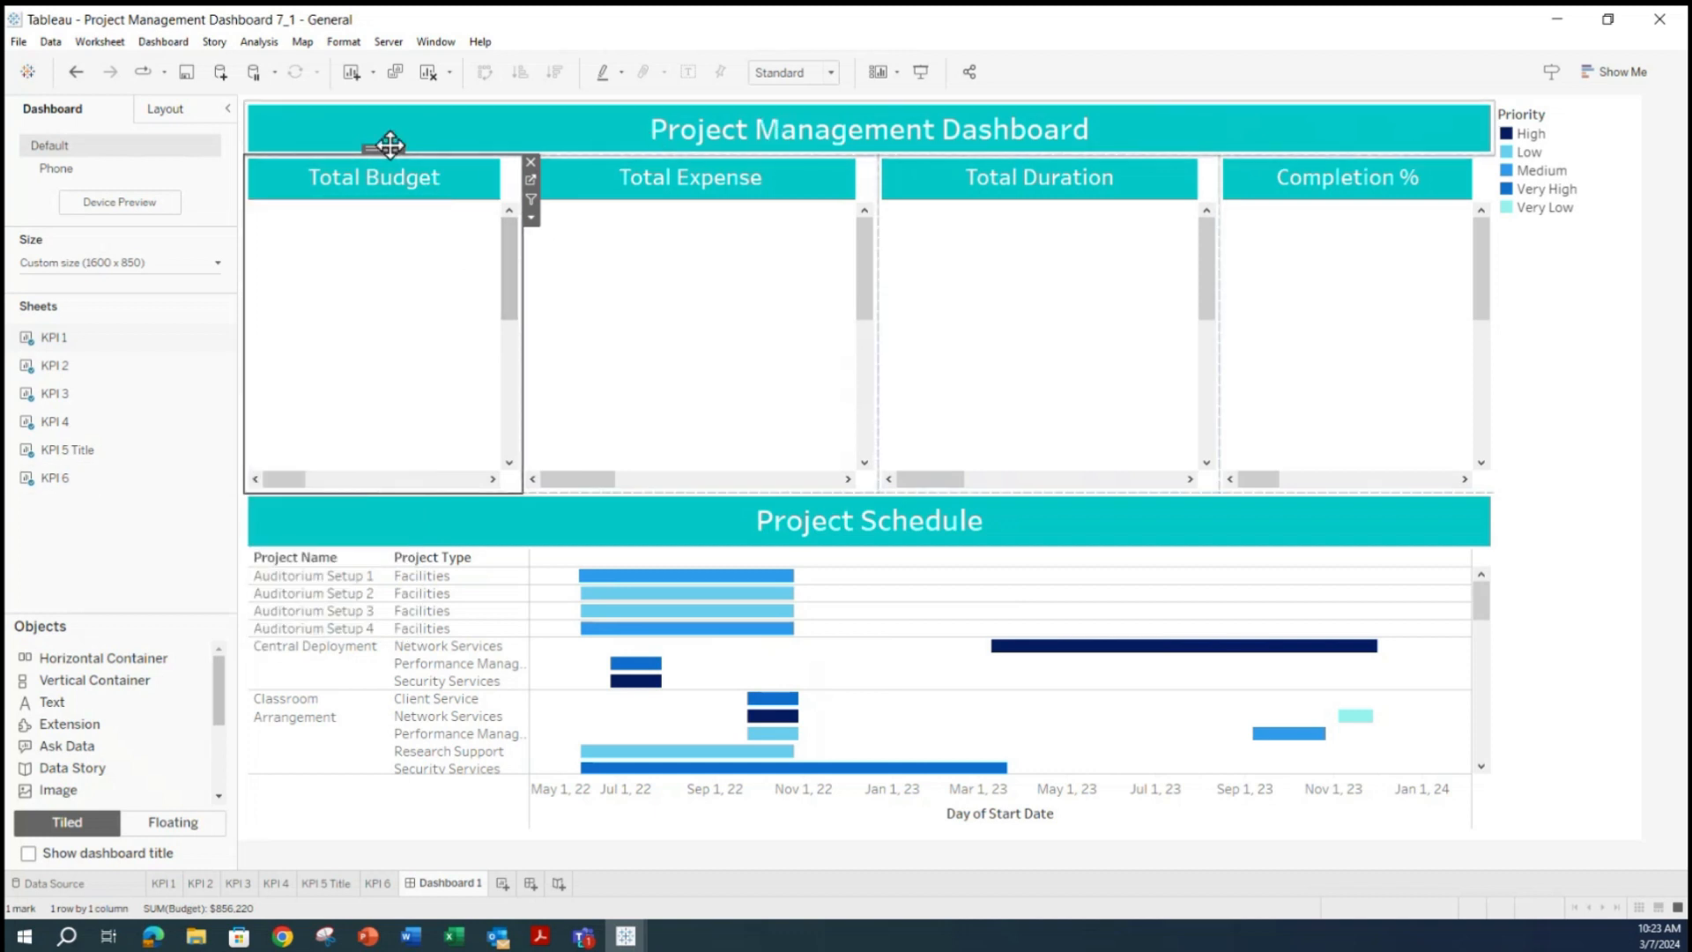
{"action": "left_click", "coordinate": [832, 74]}
{"action": "left_click", "coordinate": [796, 137]}
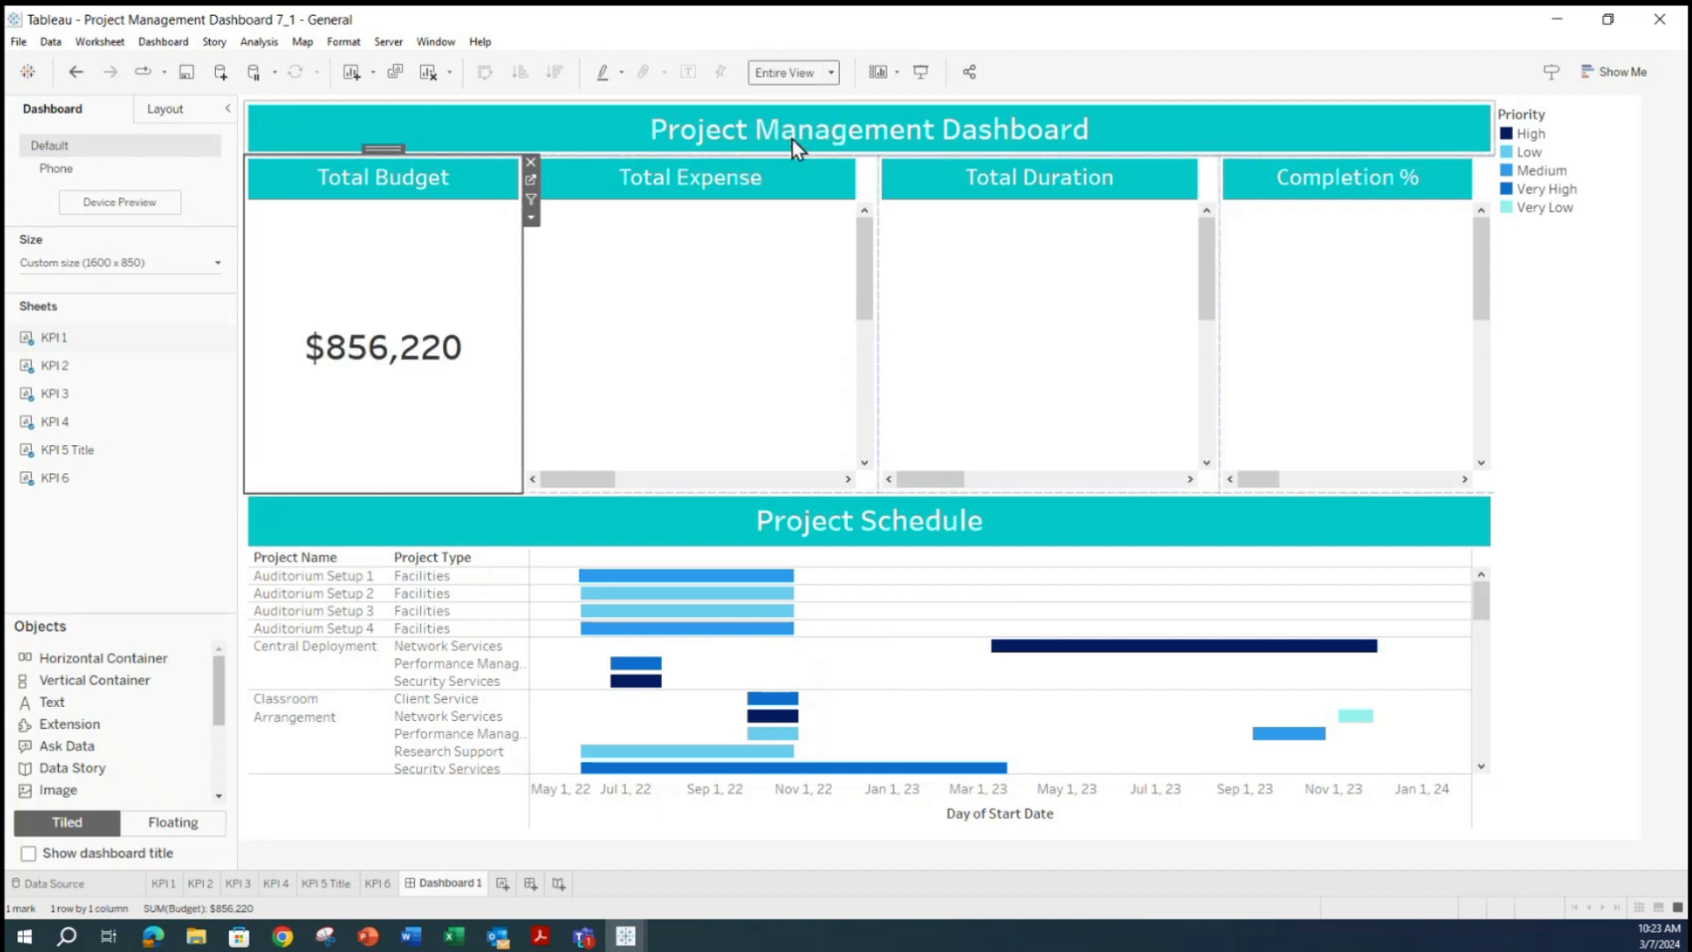
Fit the Total Expense, Total Duration and Completion % sheets to Entire View.
{"action": "left_click", "coordinate": [865, 286]}
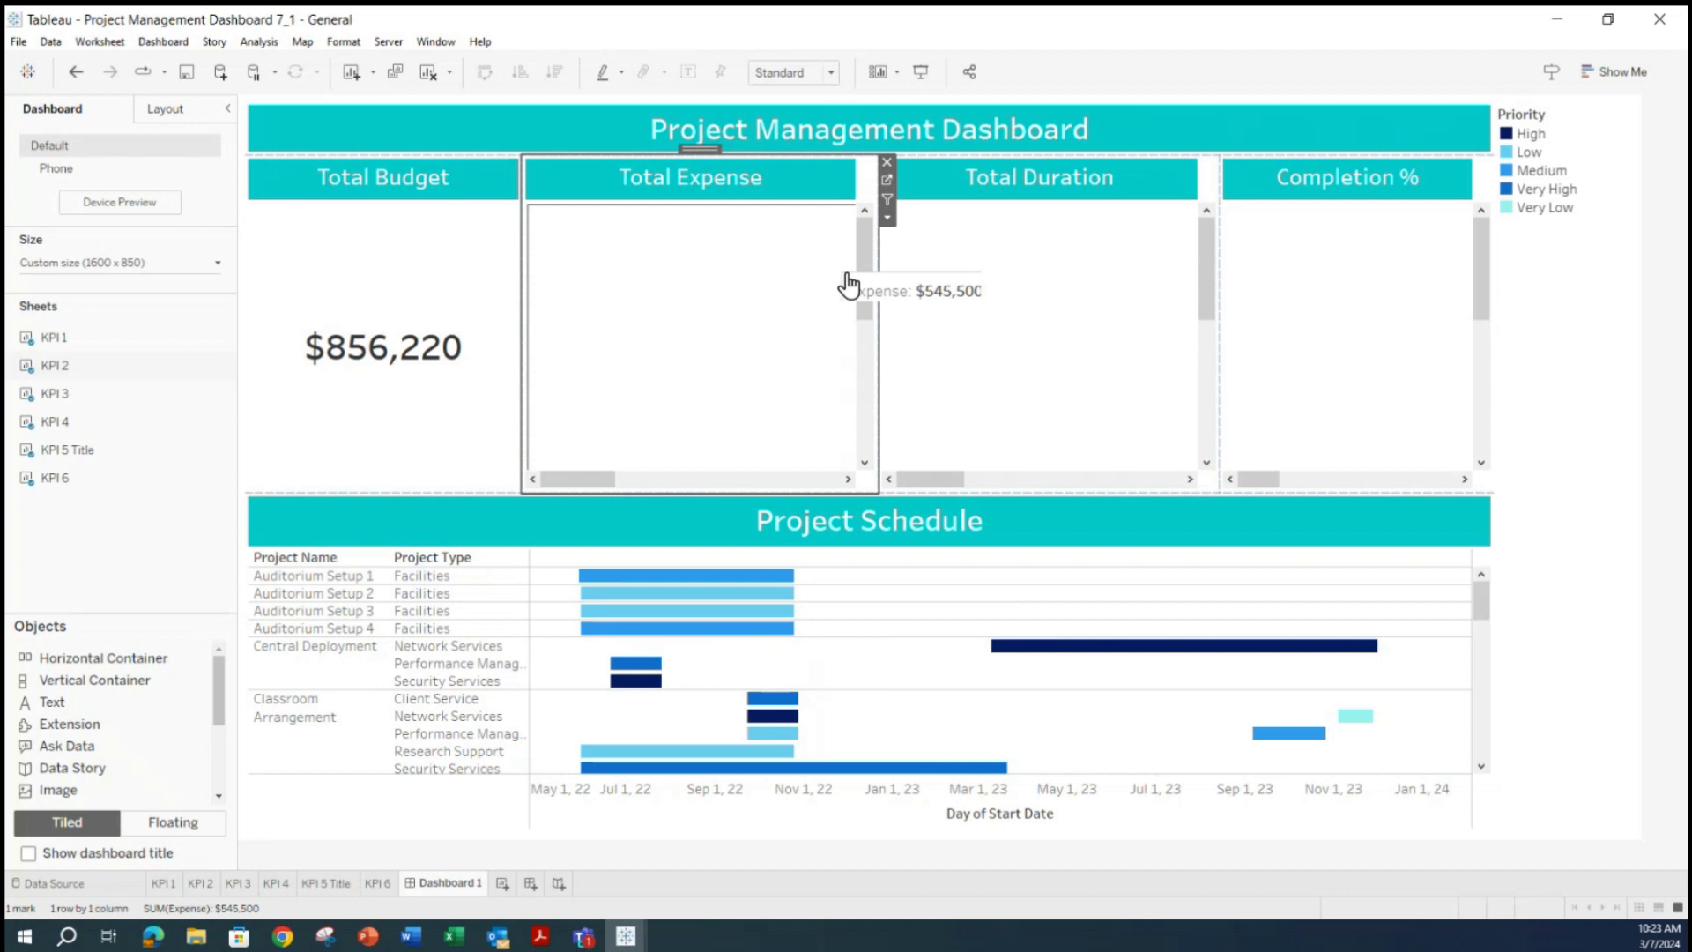
{"action": "left_click", "coordinate": [828, 74]}
{"action": "left_click", "coordinate": [785, 137]}
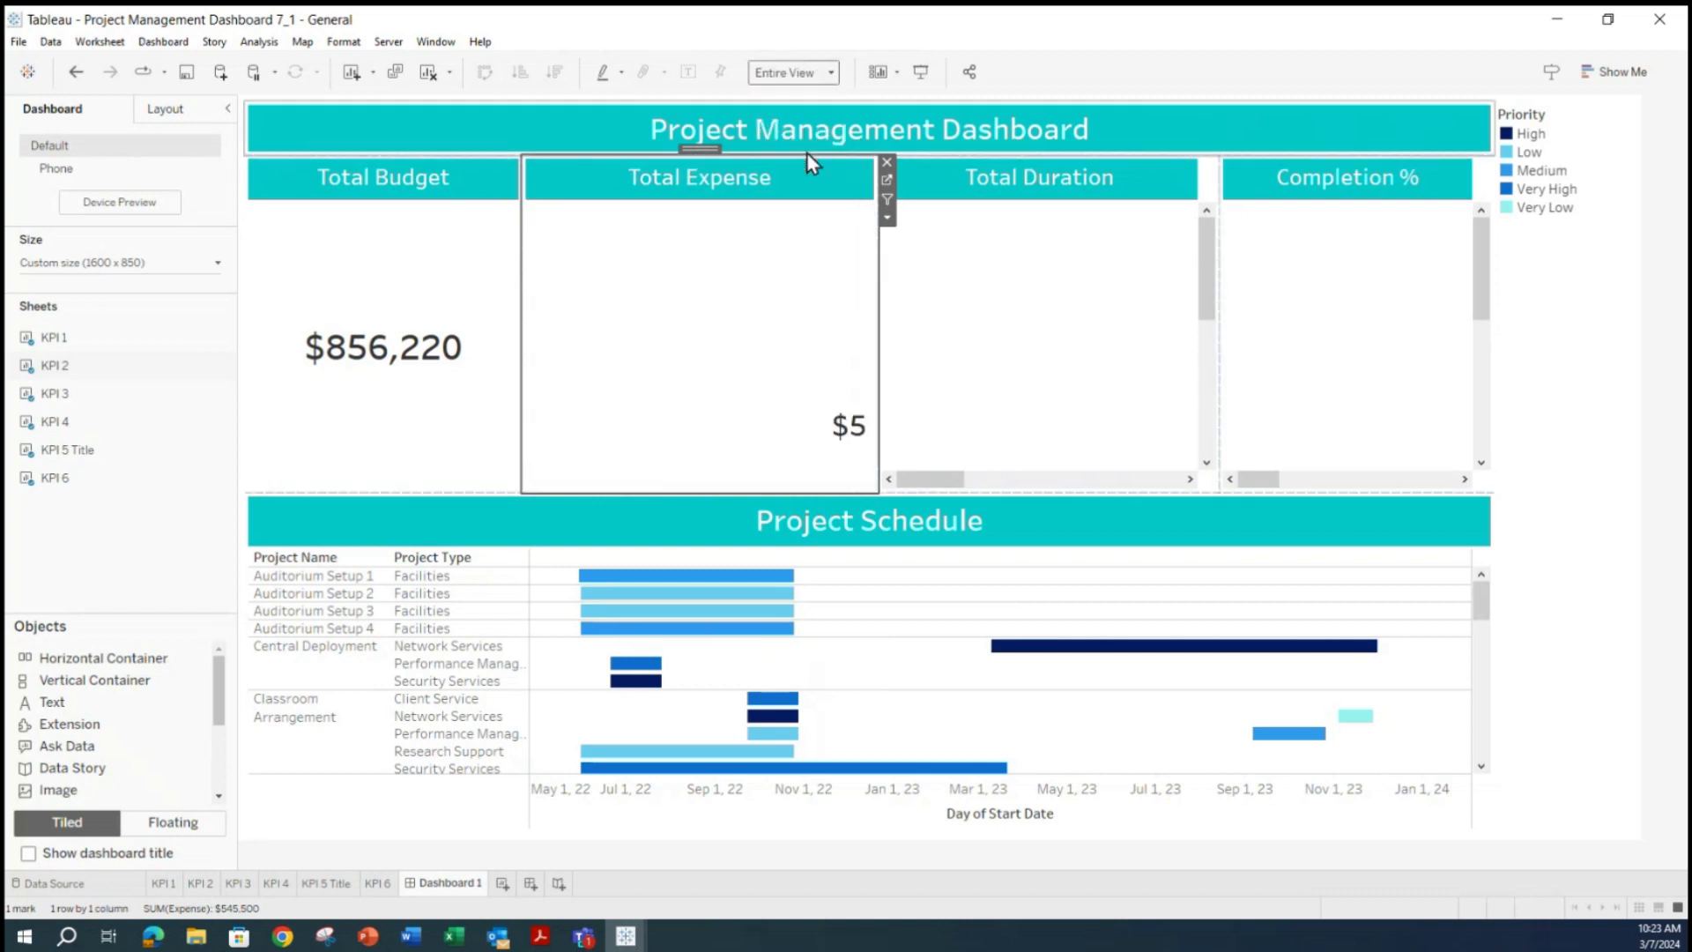
{"action": "left_click", "coordinate": [1200, 245]}
{"action": "left_click", "coordinate": [829, 74]}
{"action": "left_click", "coordinate": [793, 140]}
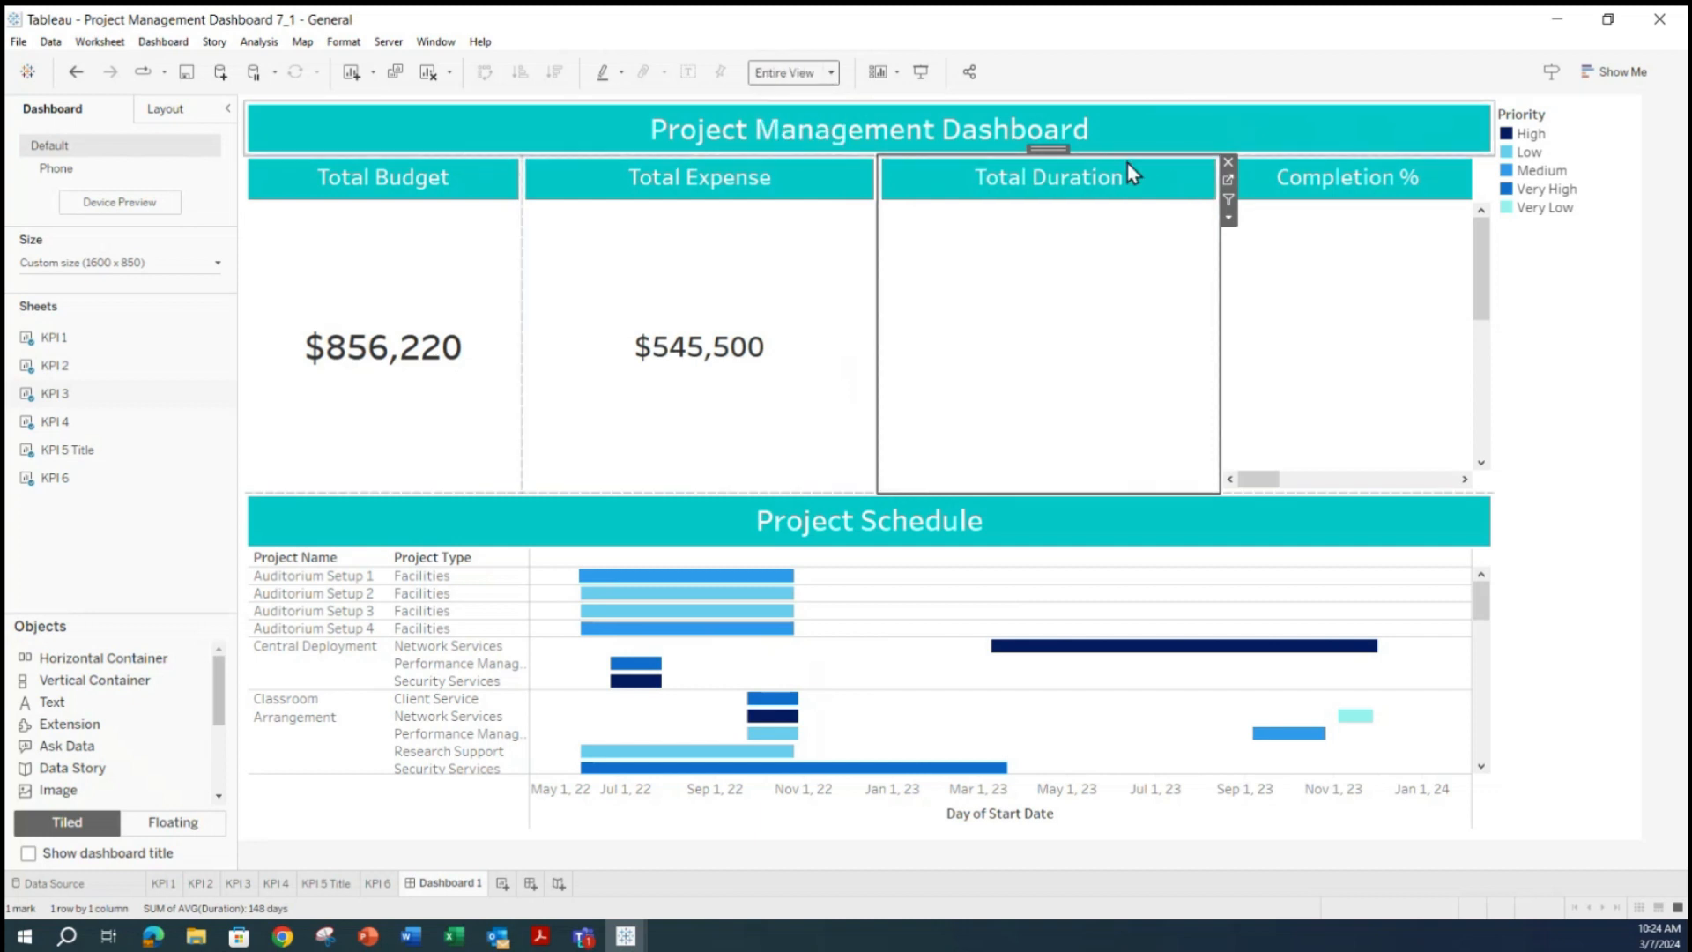
{"action": "left_click", "coordinate": [1477, 254]}
{"action": "left_click", "coordinate": [830, 74]}
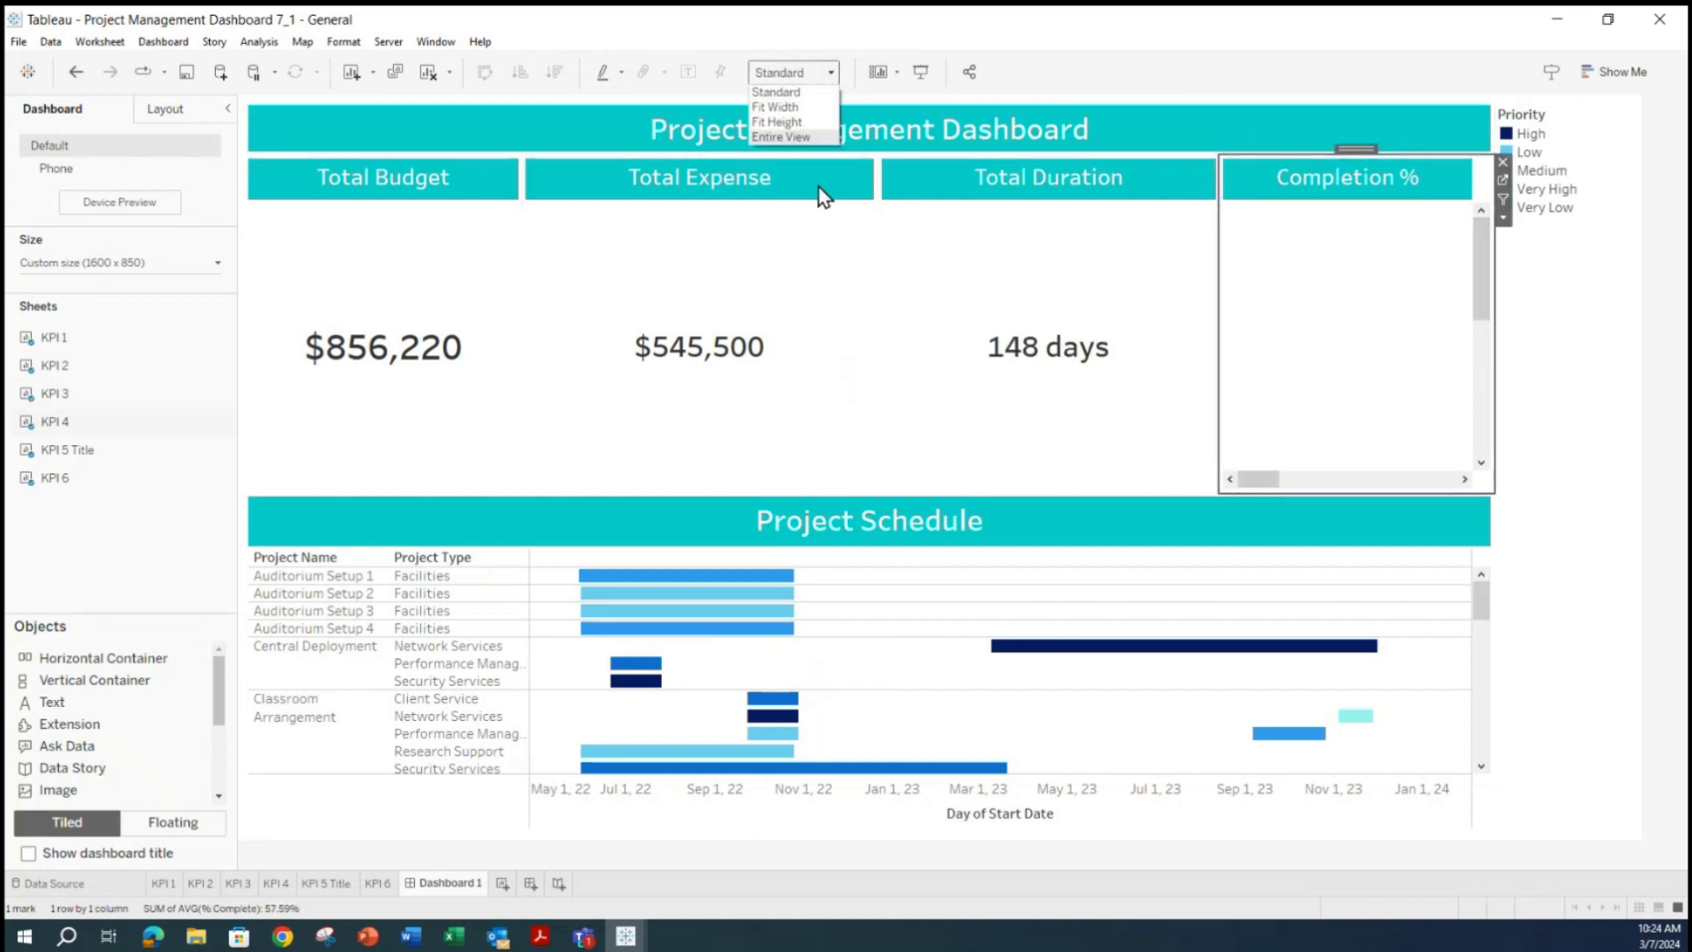
{"action": "left_click", "coordinate": [779, 137]}
Try the Entire View fit on the Project Schedule chart and set it back to Fit Width.
{"action": "left_click", "coordinate": [853, 528]}
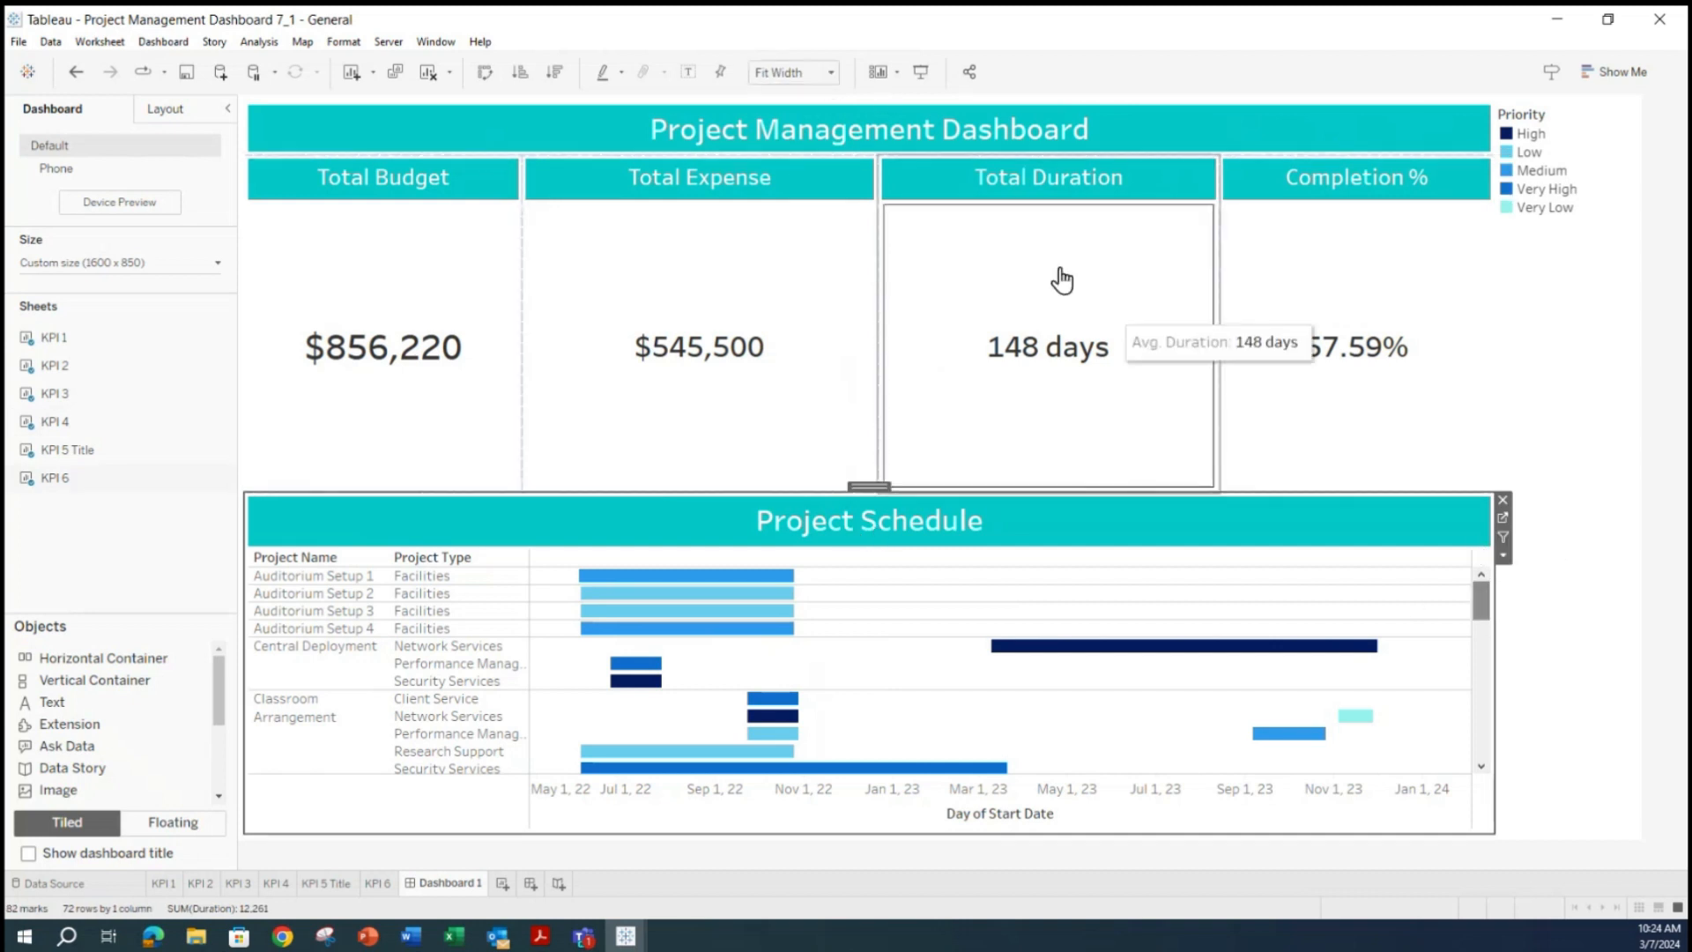
{"action": "left_click", "coordinate": [832, 74]}
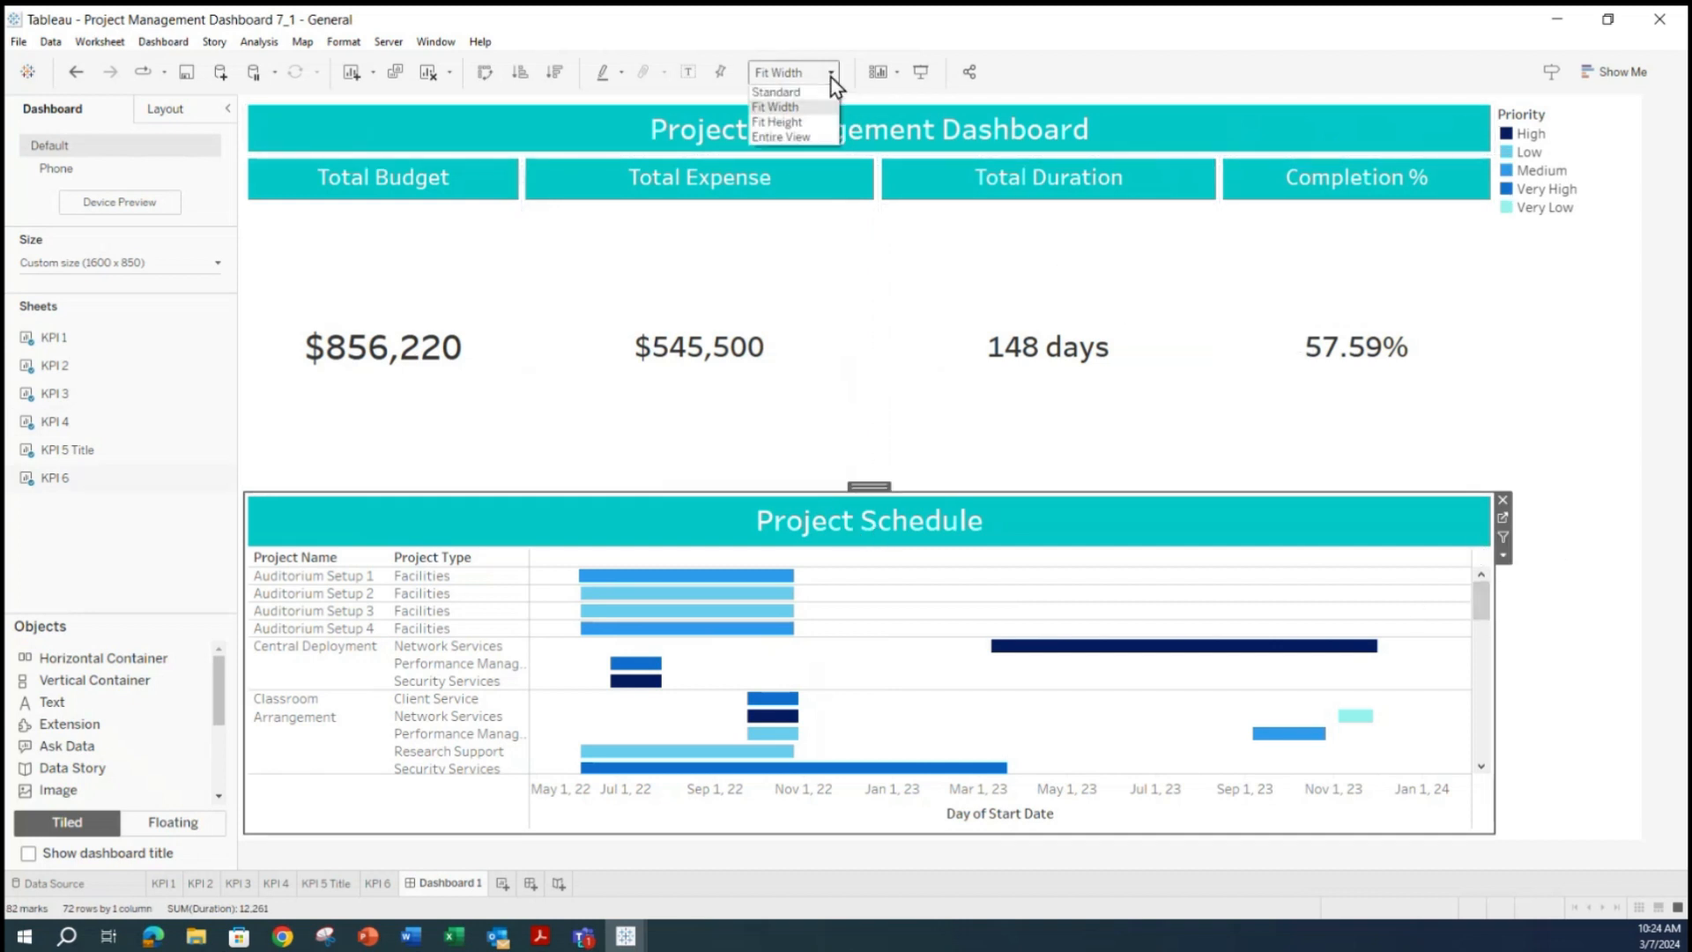
{"action": "left_click", "coordinate": [798, 137]}
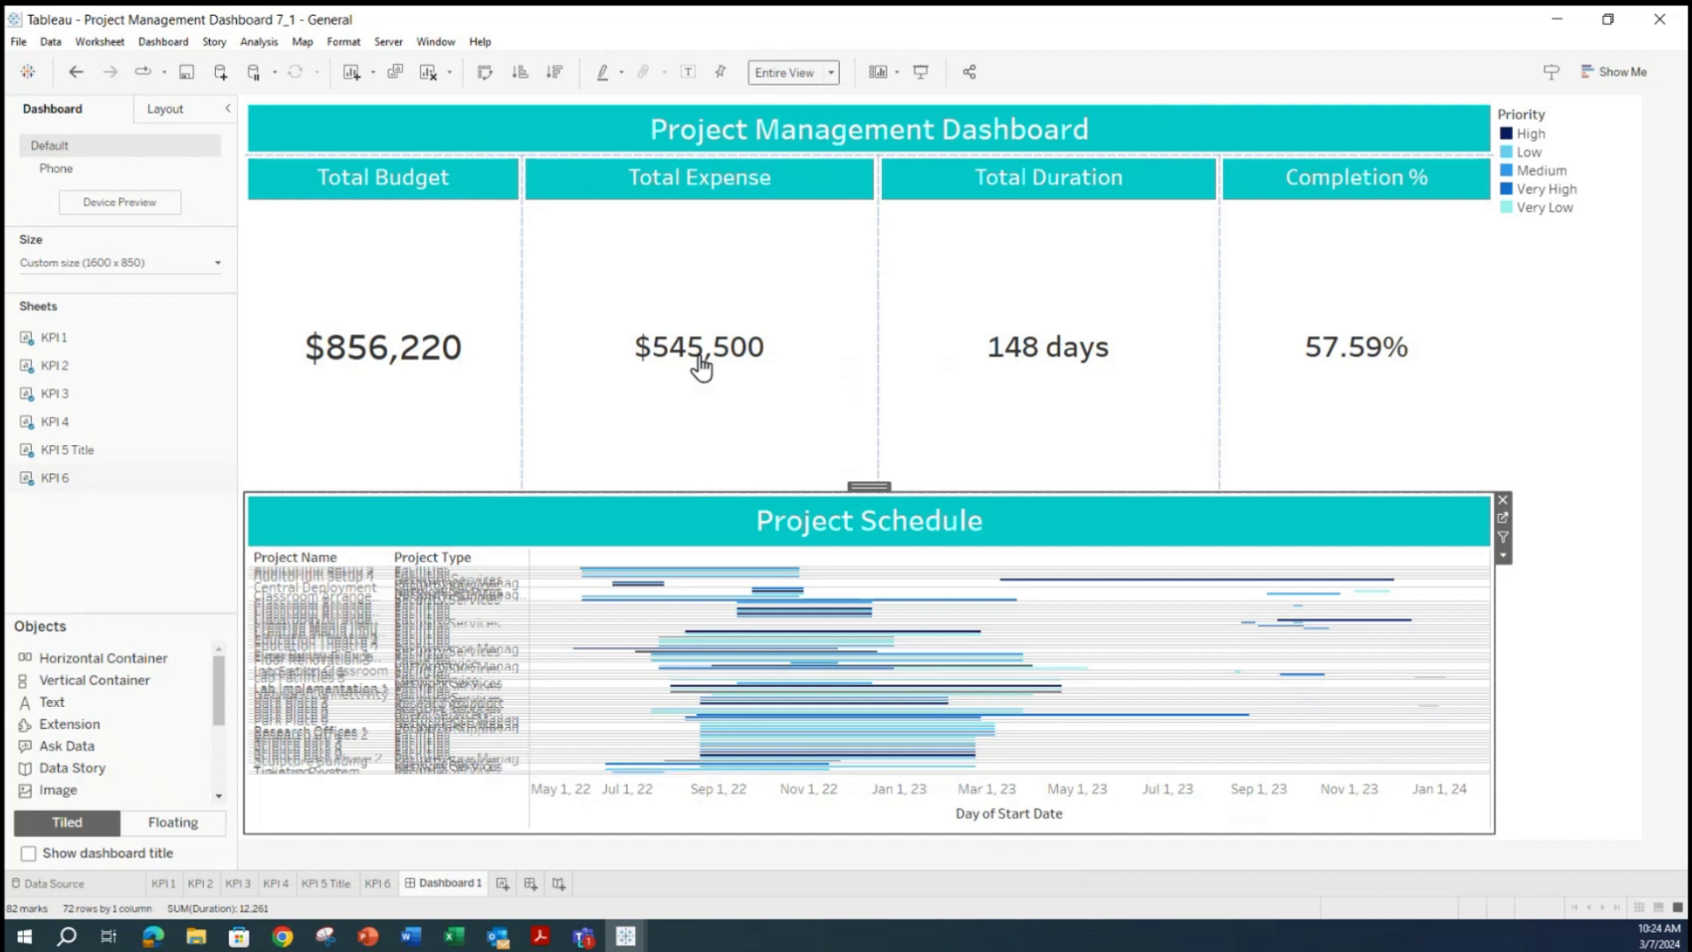
{"action": "left_click", "coordinate": [832, 76]}
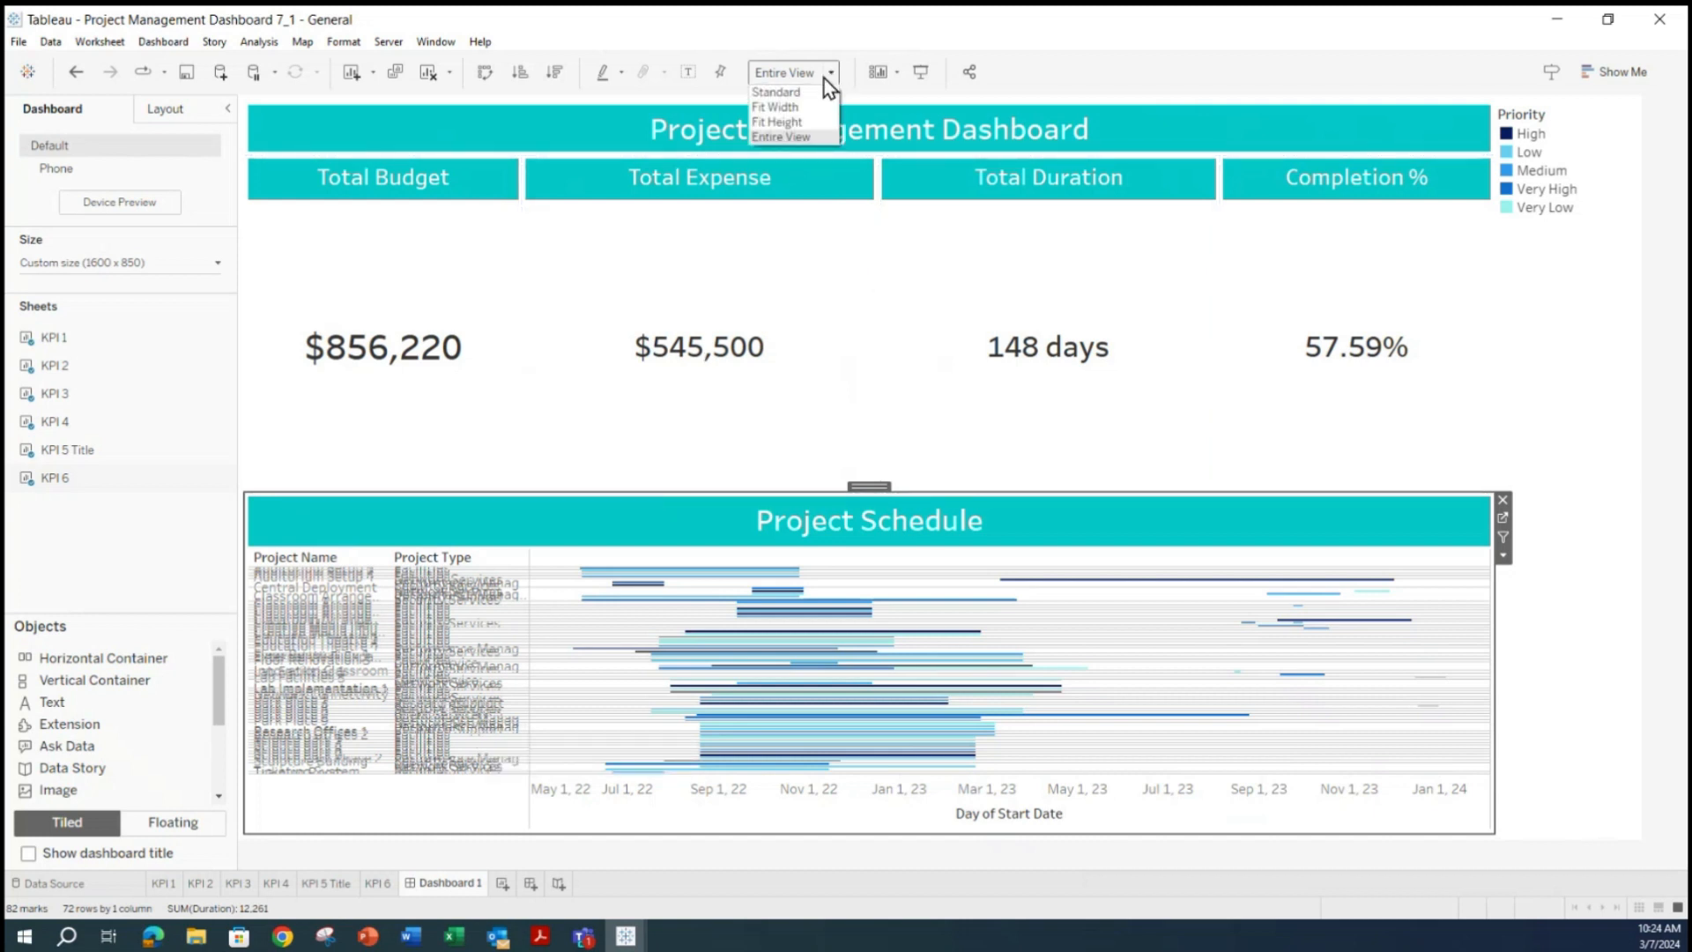
{"action": "left_click", "coordinate": [802, 107]}
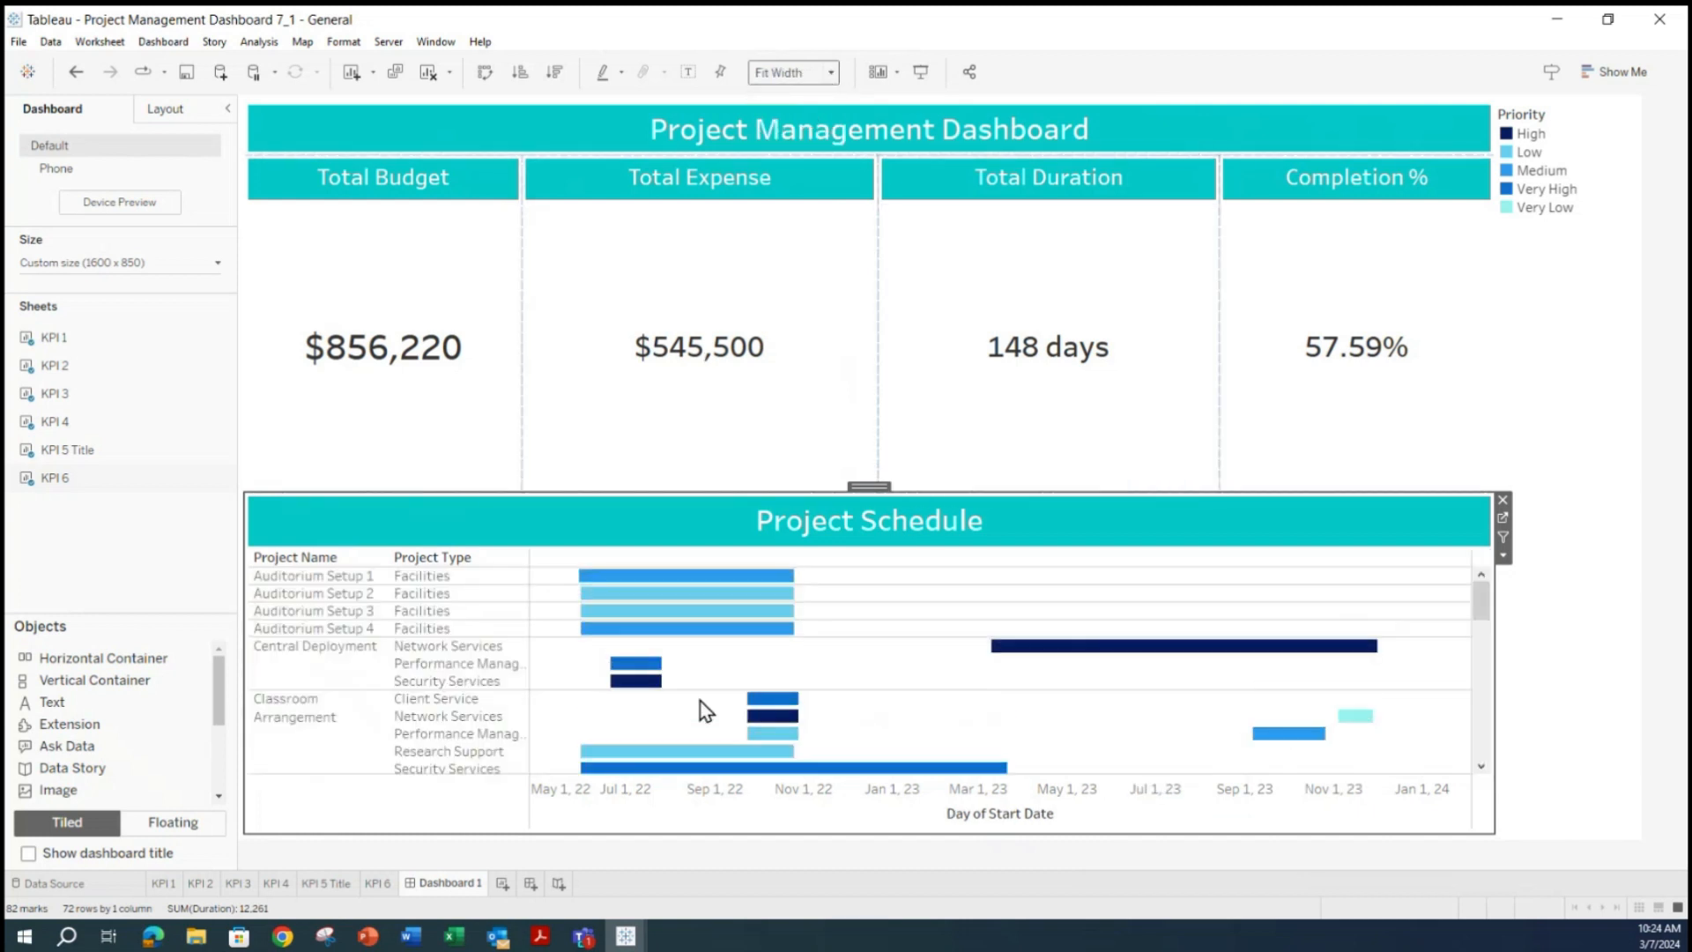
Raise the top edge of the Project Schedule chart to shorten the KPI row and enlarge the Gantt area.
{"action": "left_click_drag", "start_coordinate": [1484, 603], "coordinate": [1473, 494]}
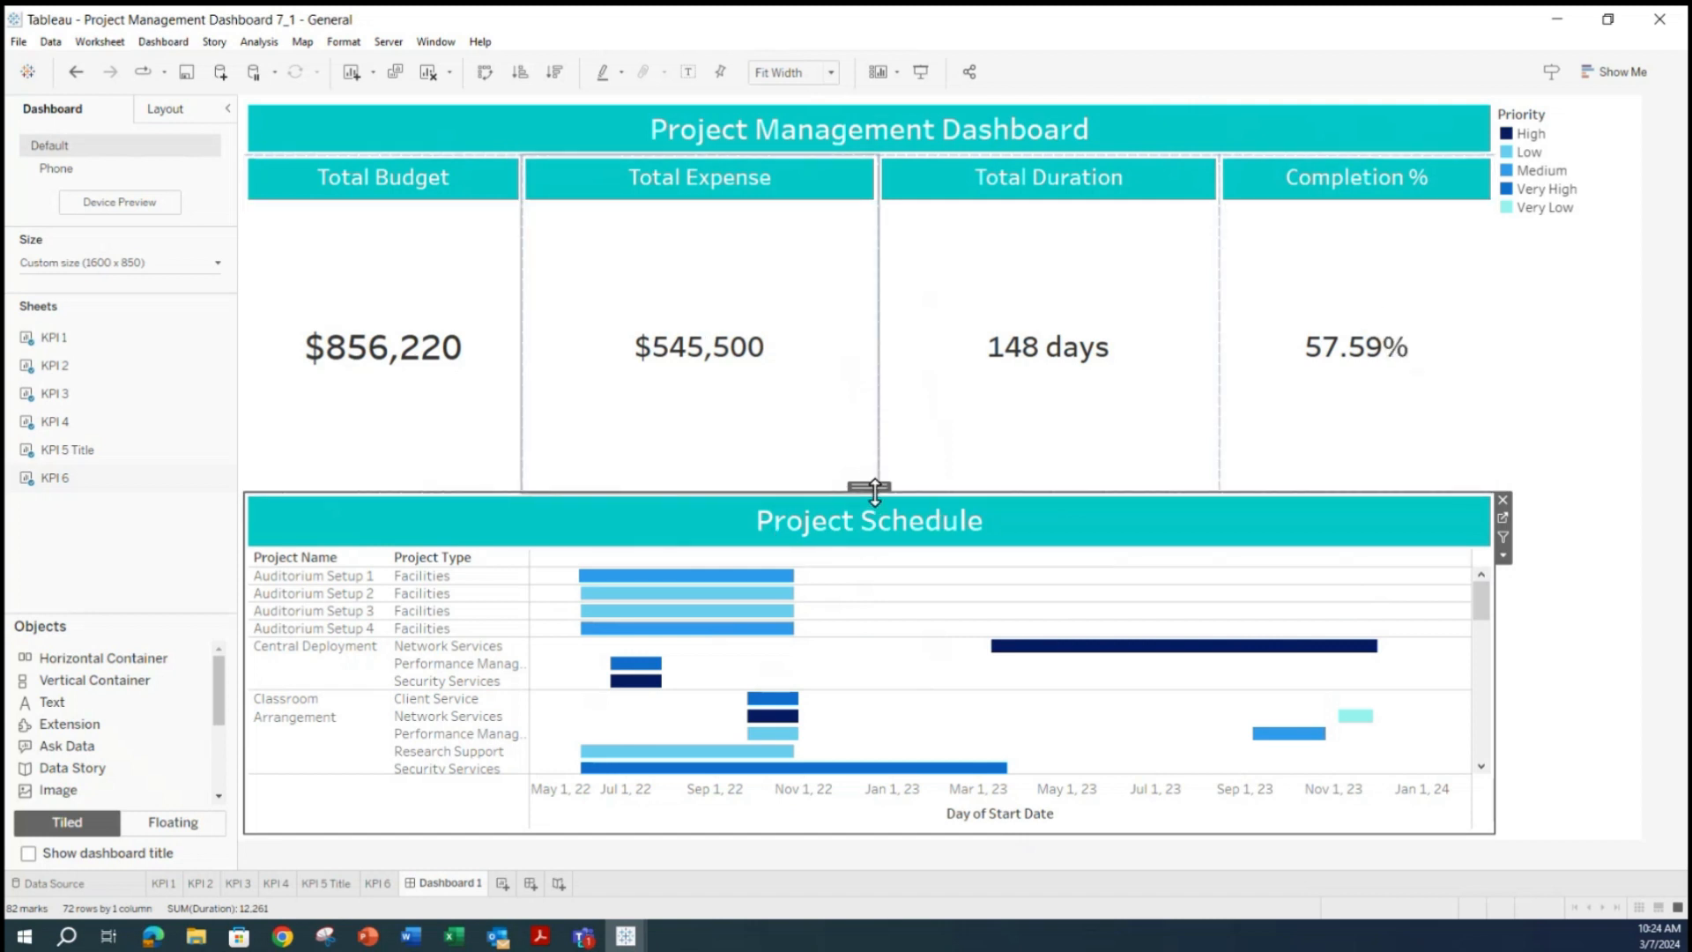
{"action": "left_click_drag", "start_coordinate": [873, 489], "coordinate": [873, 300]}
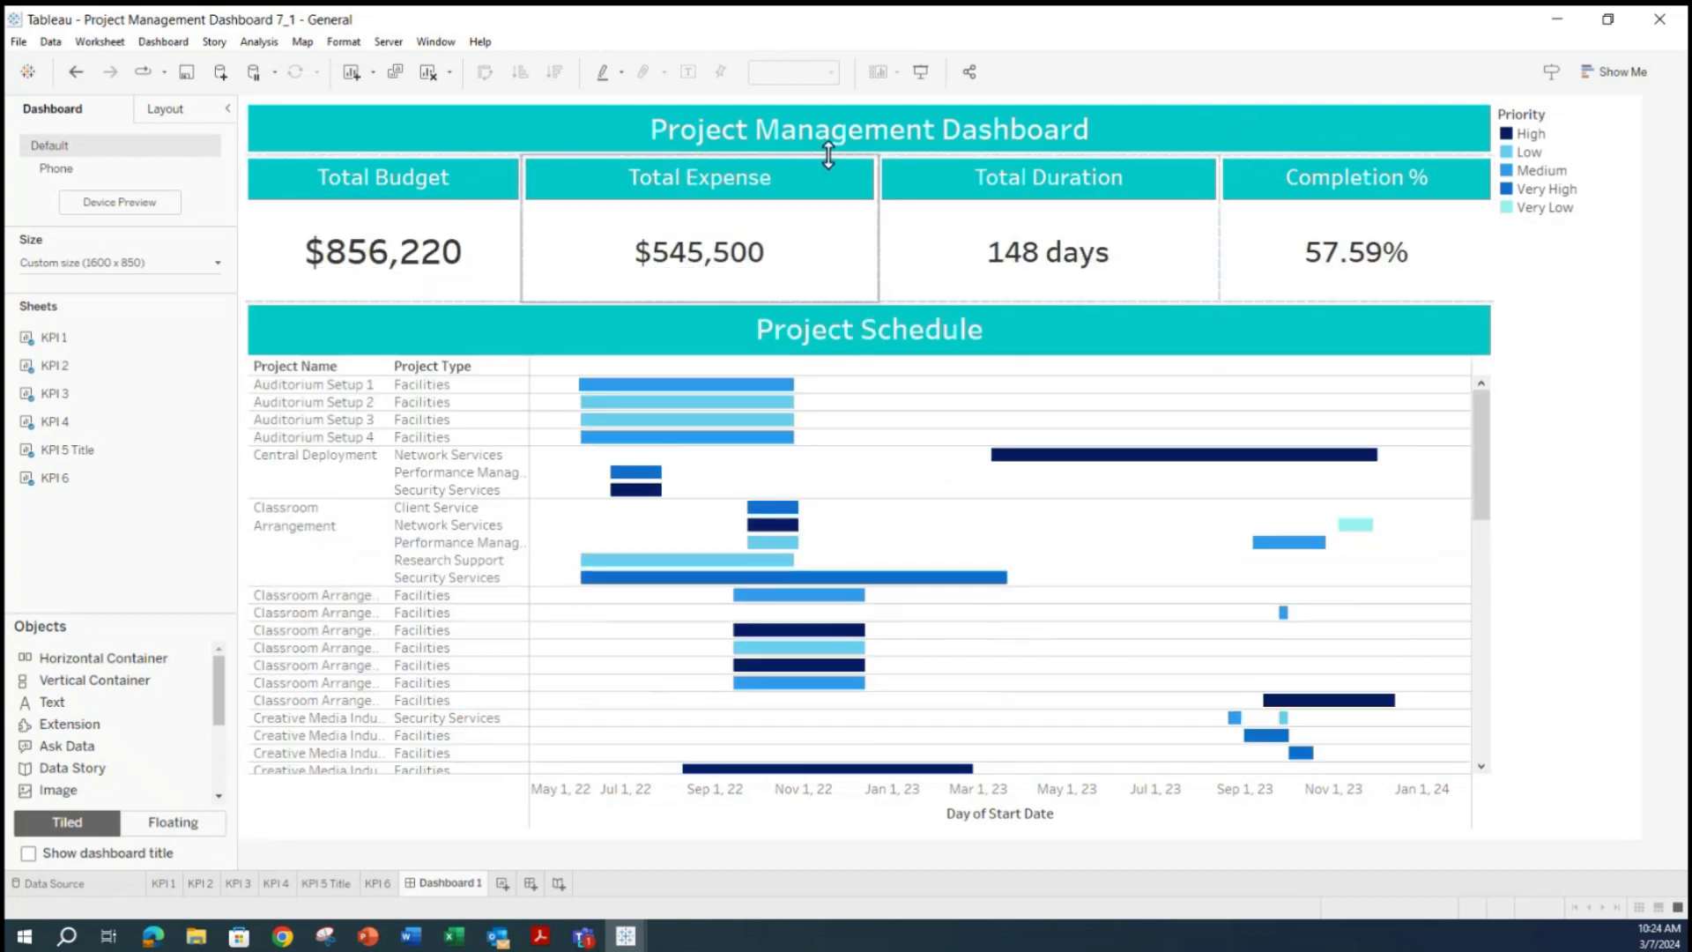
{"action": "left_click", "coordinate": [875, 299]}
{"action": "left_click", "coordinate": [885, 319]}
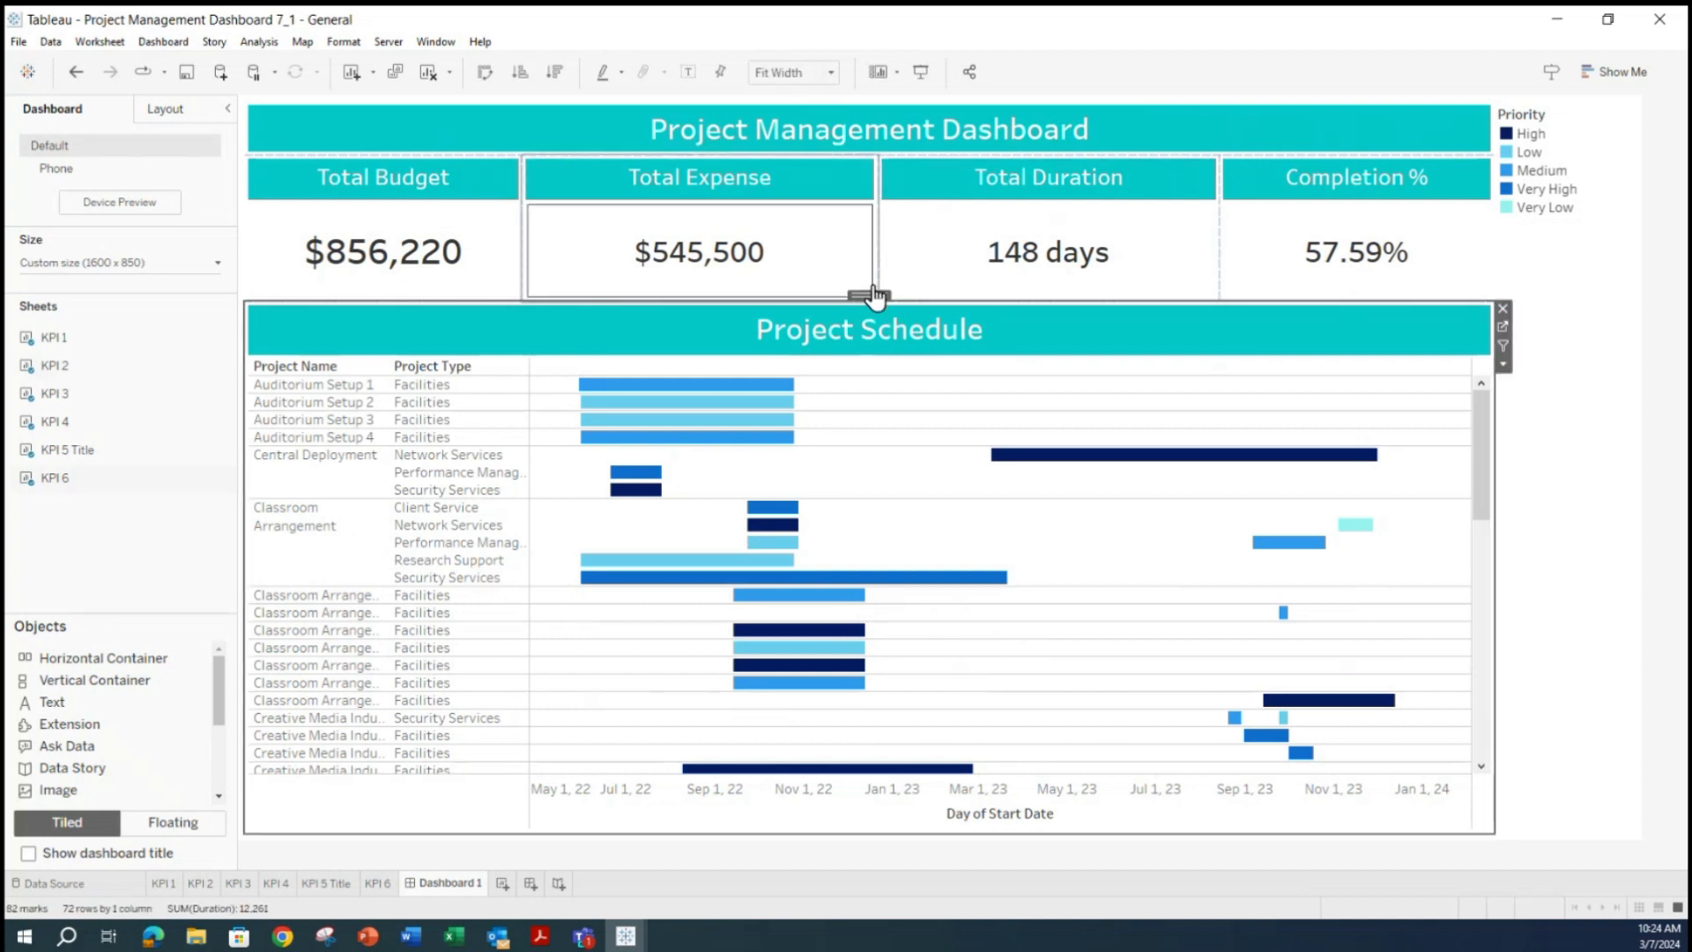
Shorten the KPI row a little more by extending the Project Schedule chart slightly upward.
{"action": "left_click_drag", "start_coordinate": [873, 290], "coordinate": [875, 266]}
{"action": "key", "text": "ctrl+z"}
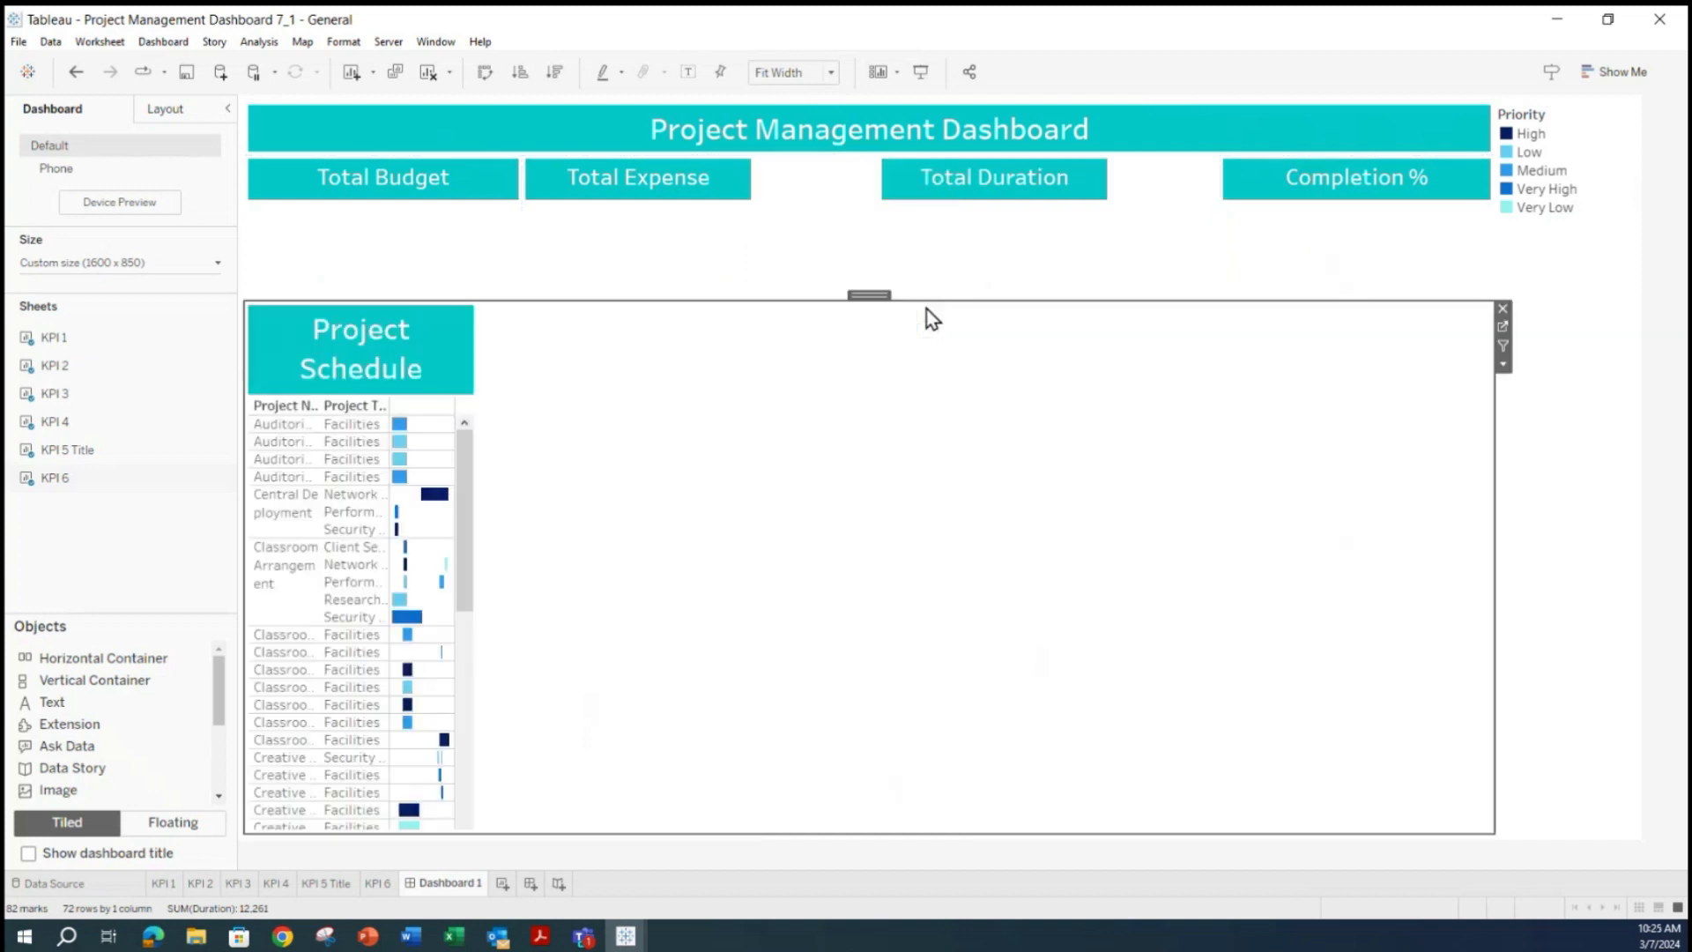
{"action": "left_click_drag", "start_coordinate": [882, 292], "coordinate": [882, 271]}
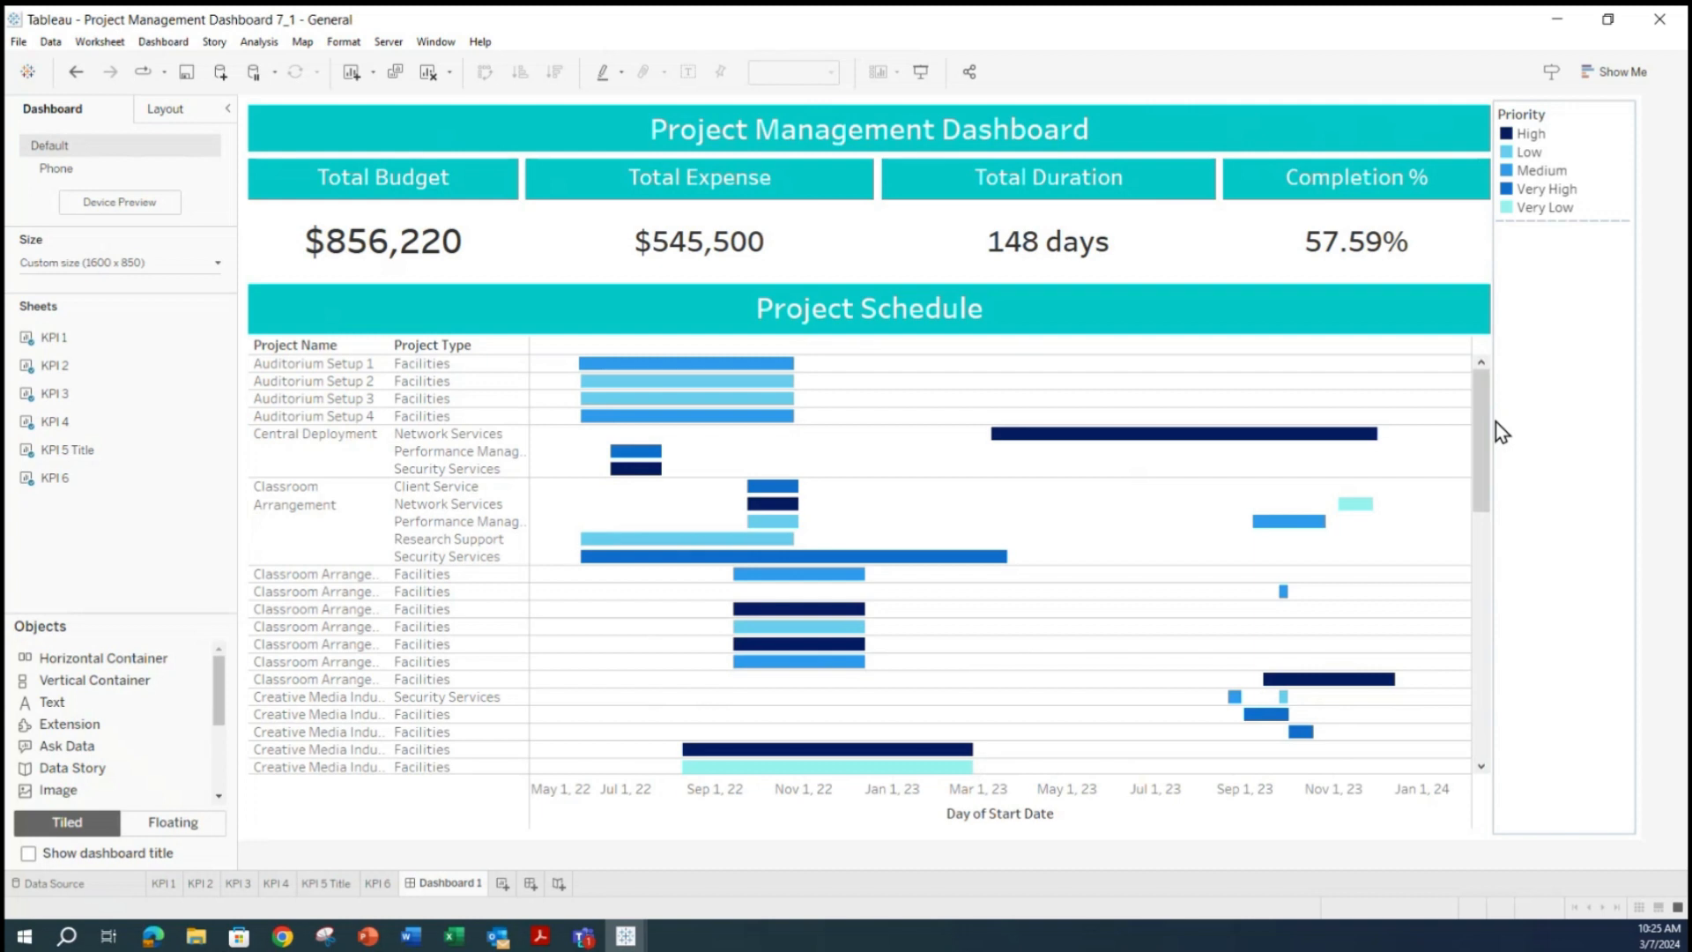
Widen the Project Name and Project Type columns of the Project Schedule chart so their entries fit in full.
{"action": "left_click", "coordinate": [846, 382]}
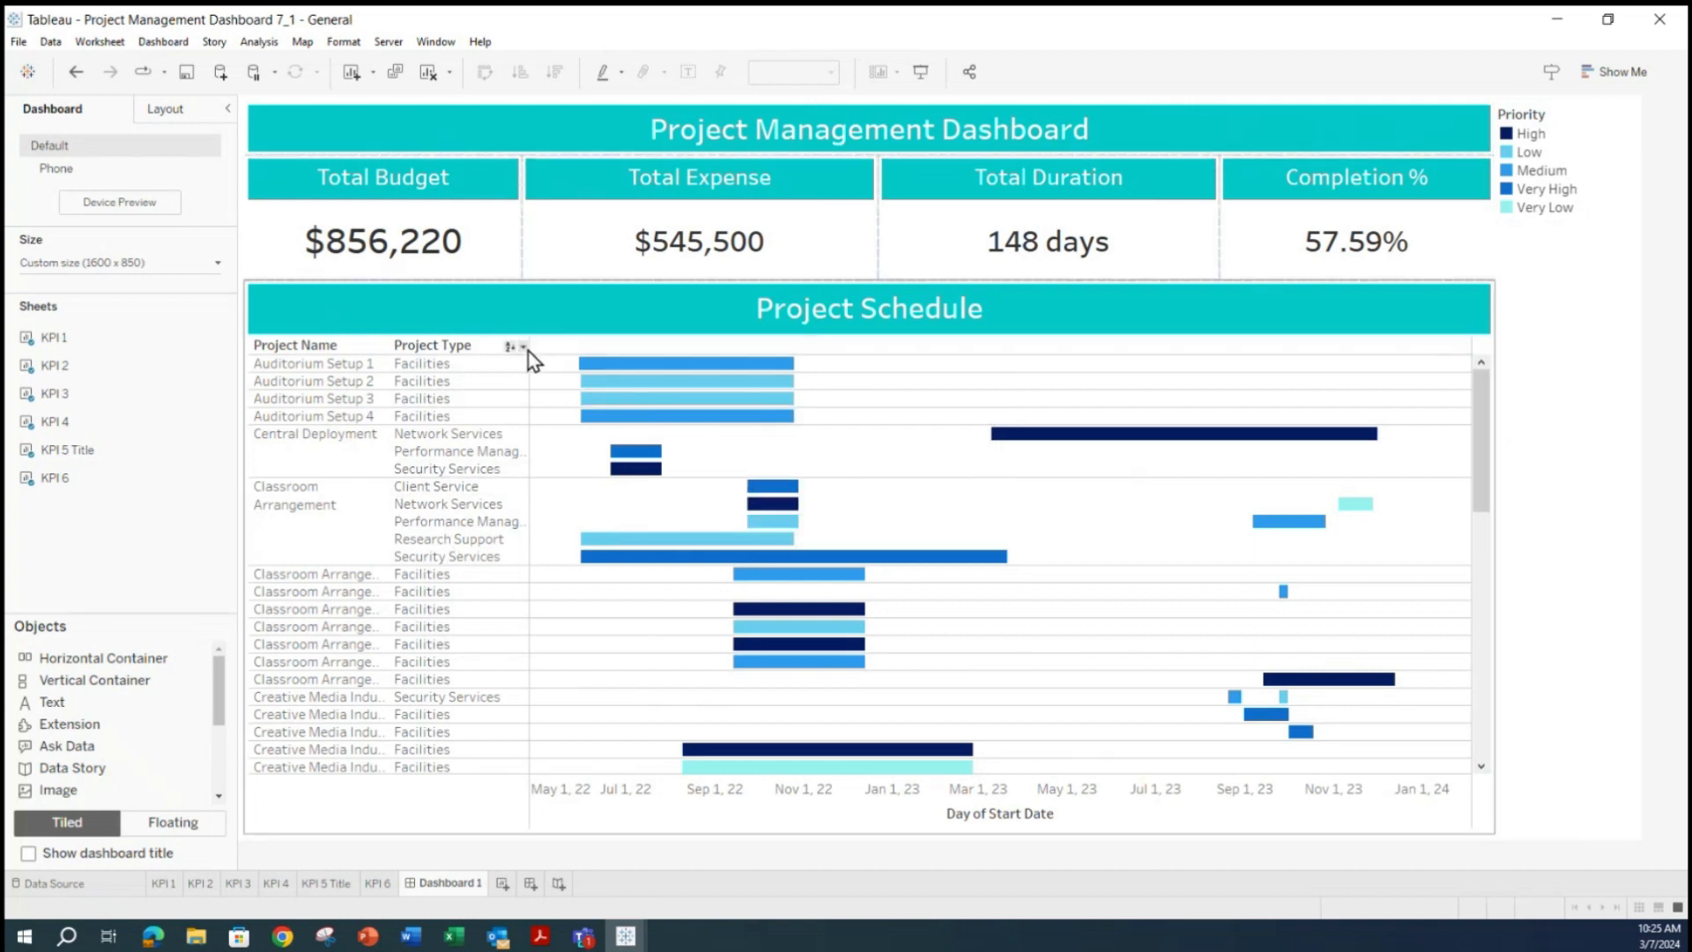
{"action": "left_click_drag", "start_coordinate": [529, 370], "coordinate": [571, 363]}
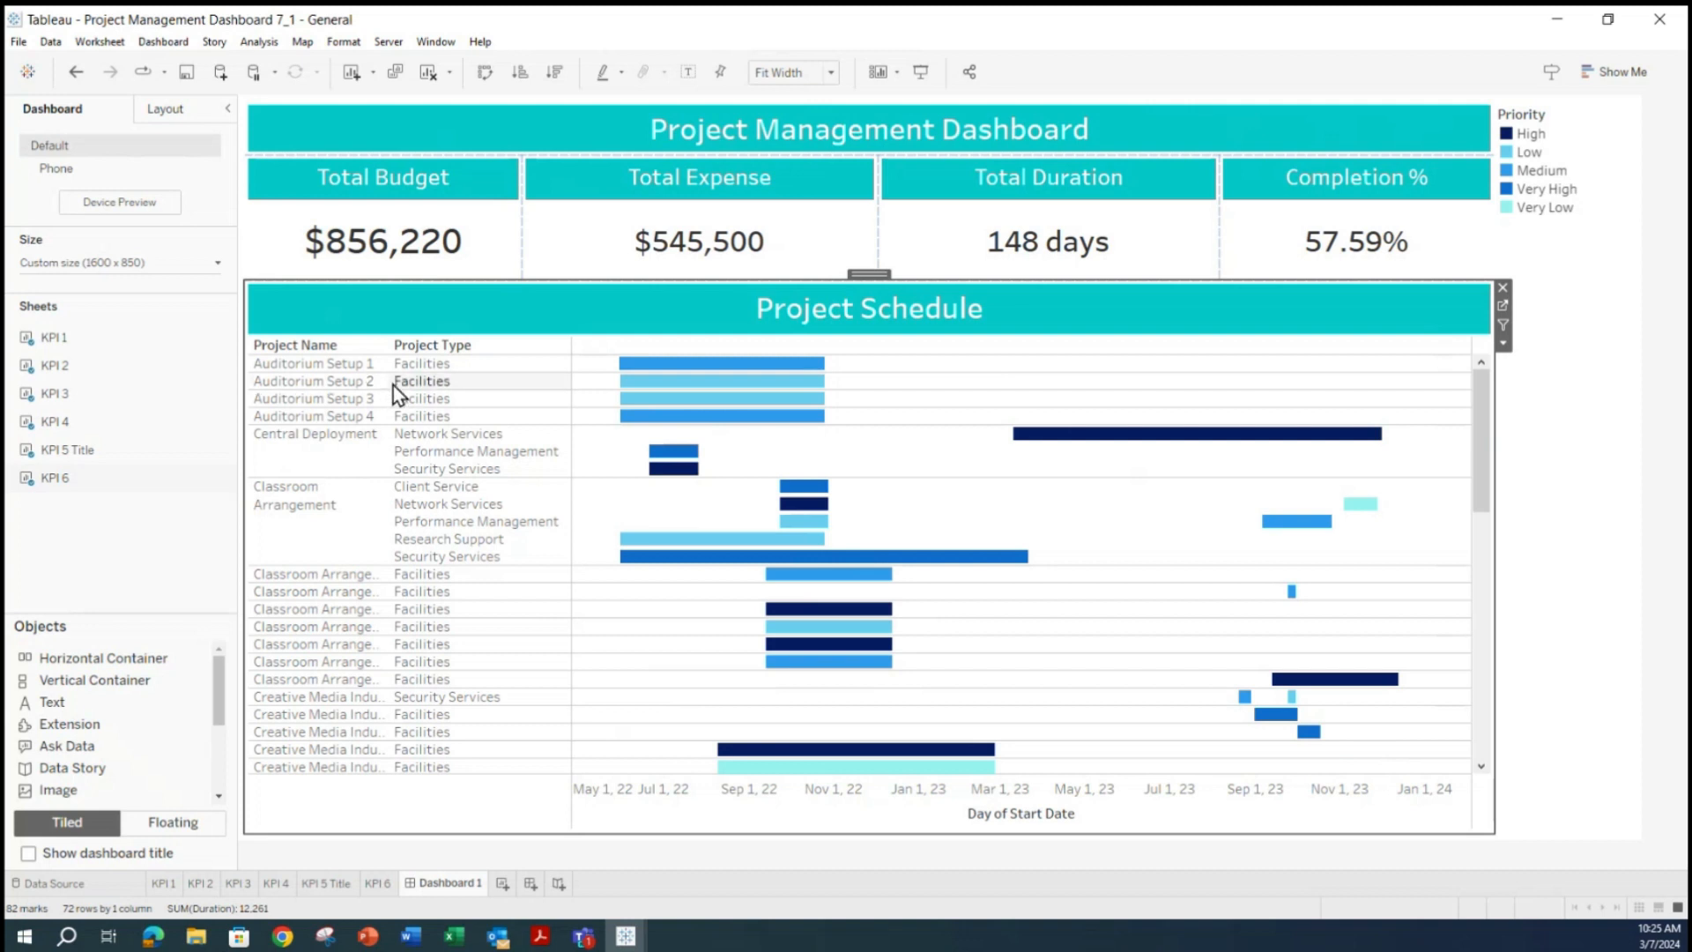
{"action": "left_click_drag", "start_coordinate": [390, 381], "coordinate": [428, 381]}
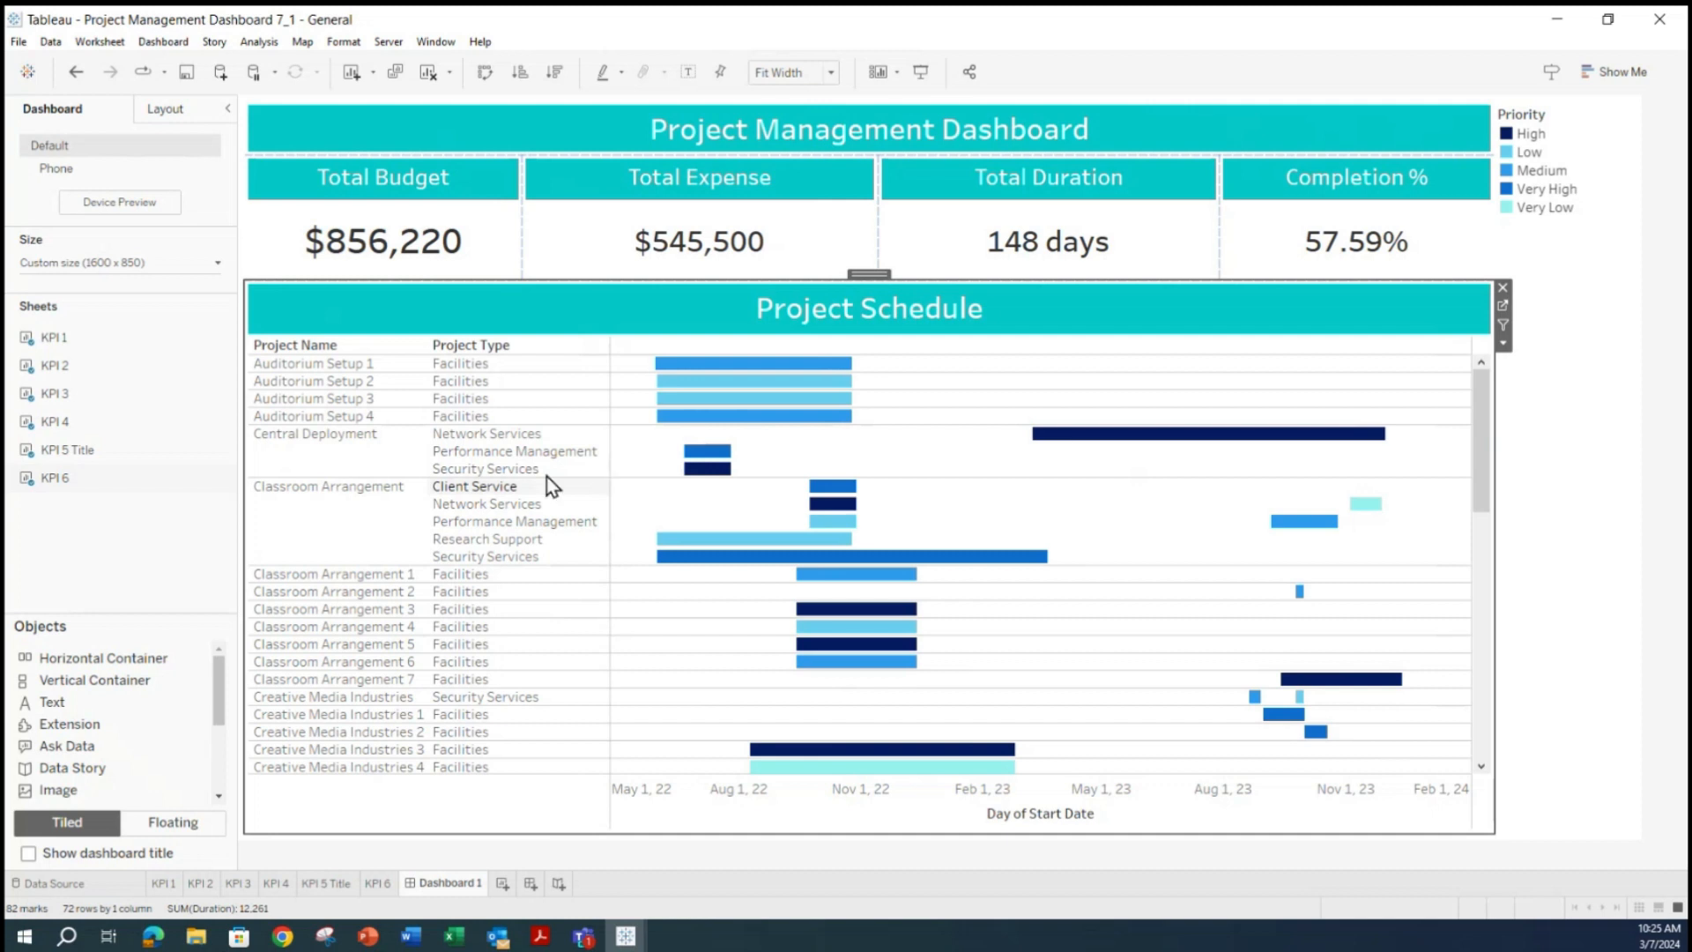
{"action": "left_click_drag", "start_coordinate": [430, 509], "coordinate": [435, 463]}
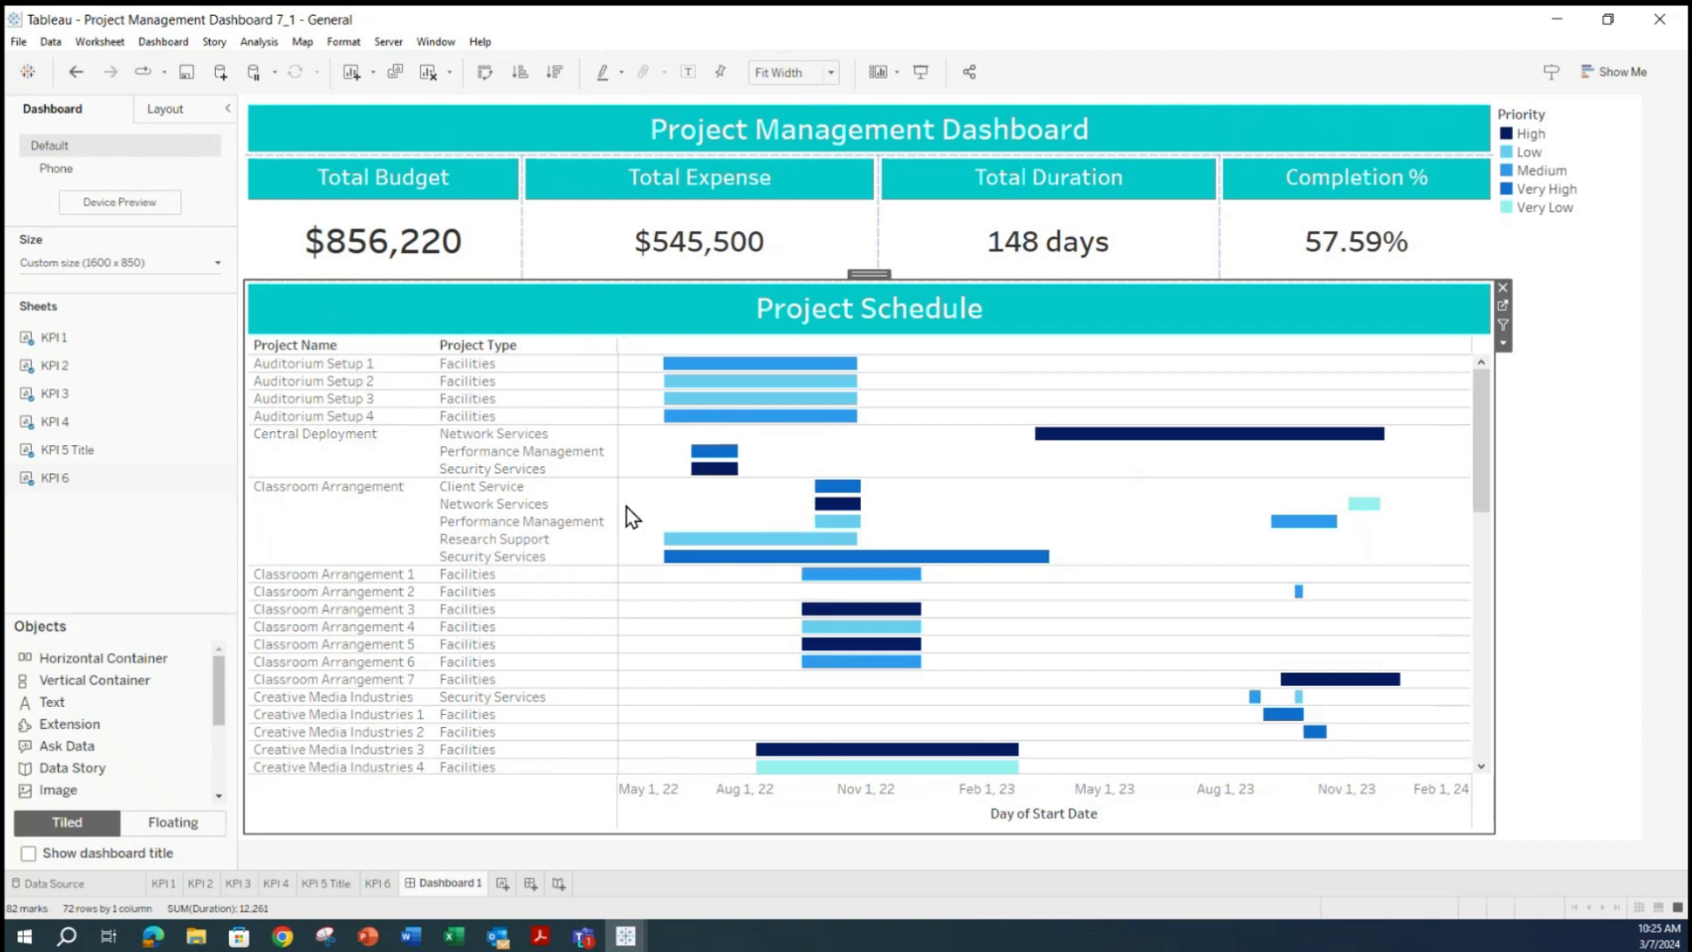
{"action": "left_click_drag", "start_coordinate": [618, 465], "coordinate": [630, 466]}
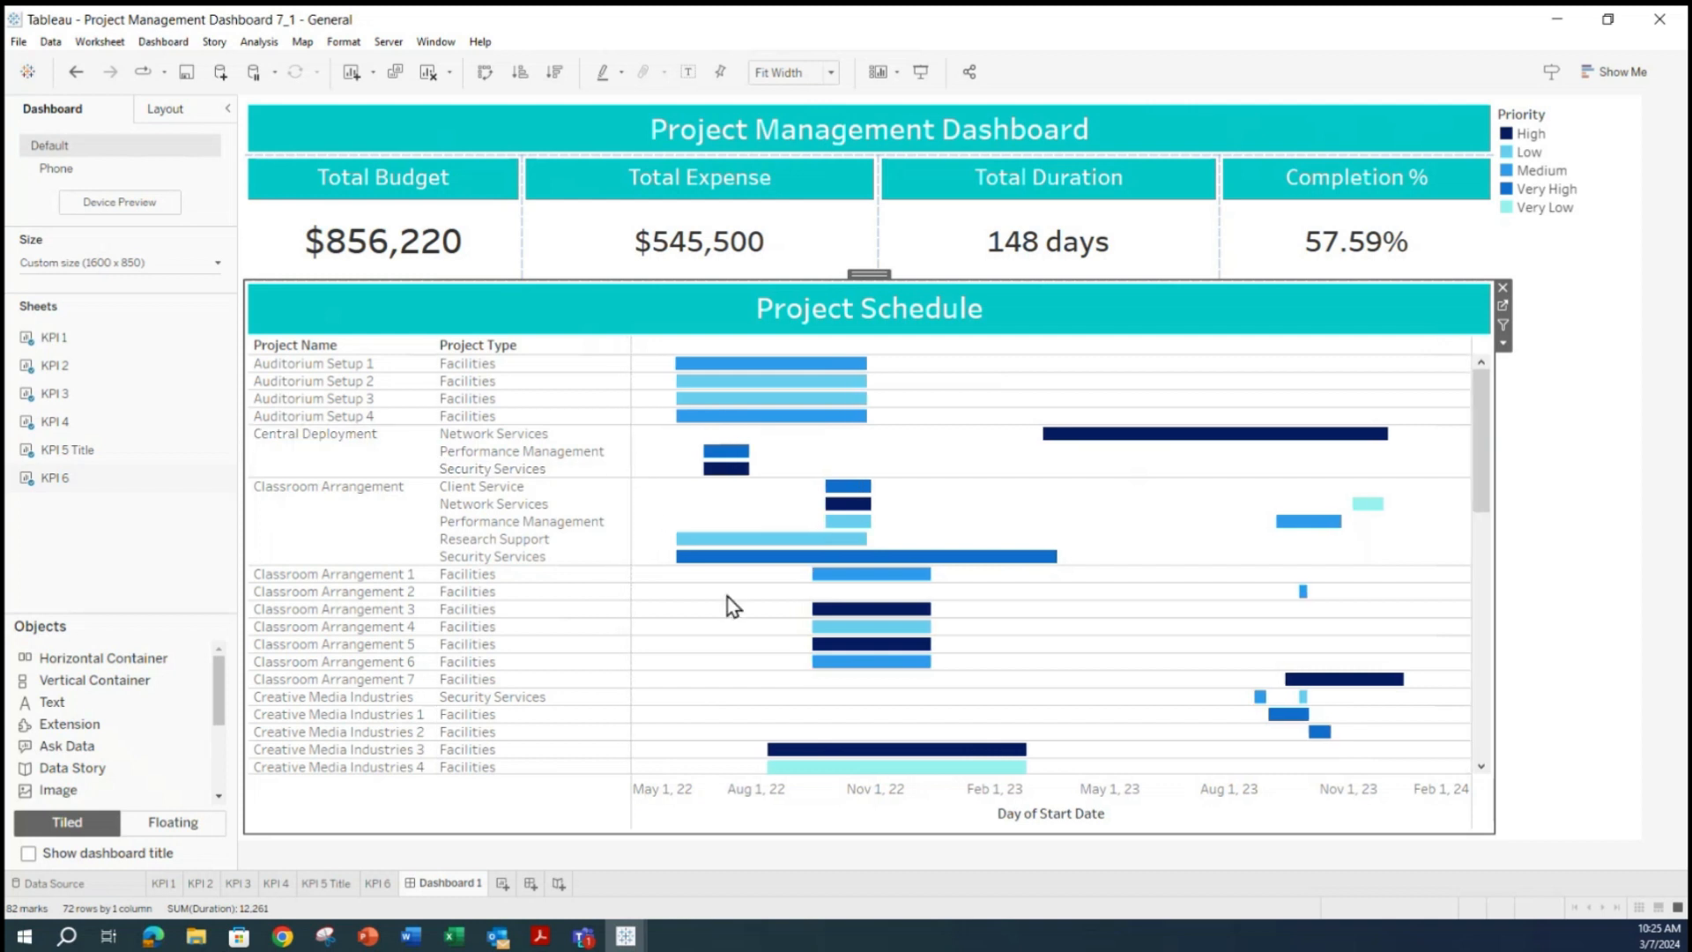
Hide the Day of Start Date axis header below the Project Schedule Gantt chart.
{"action": "scroll", "coordinate": [729, 604], "scroll_direction": "down", "scroll_amount": 6}
{"action": "scroll", "coordinate": [737, 672], "scroll_direction": "up", "scroll_amount": 6}
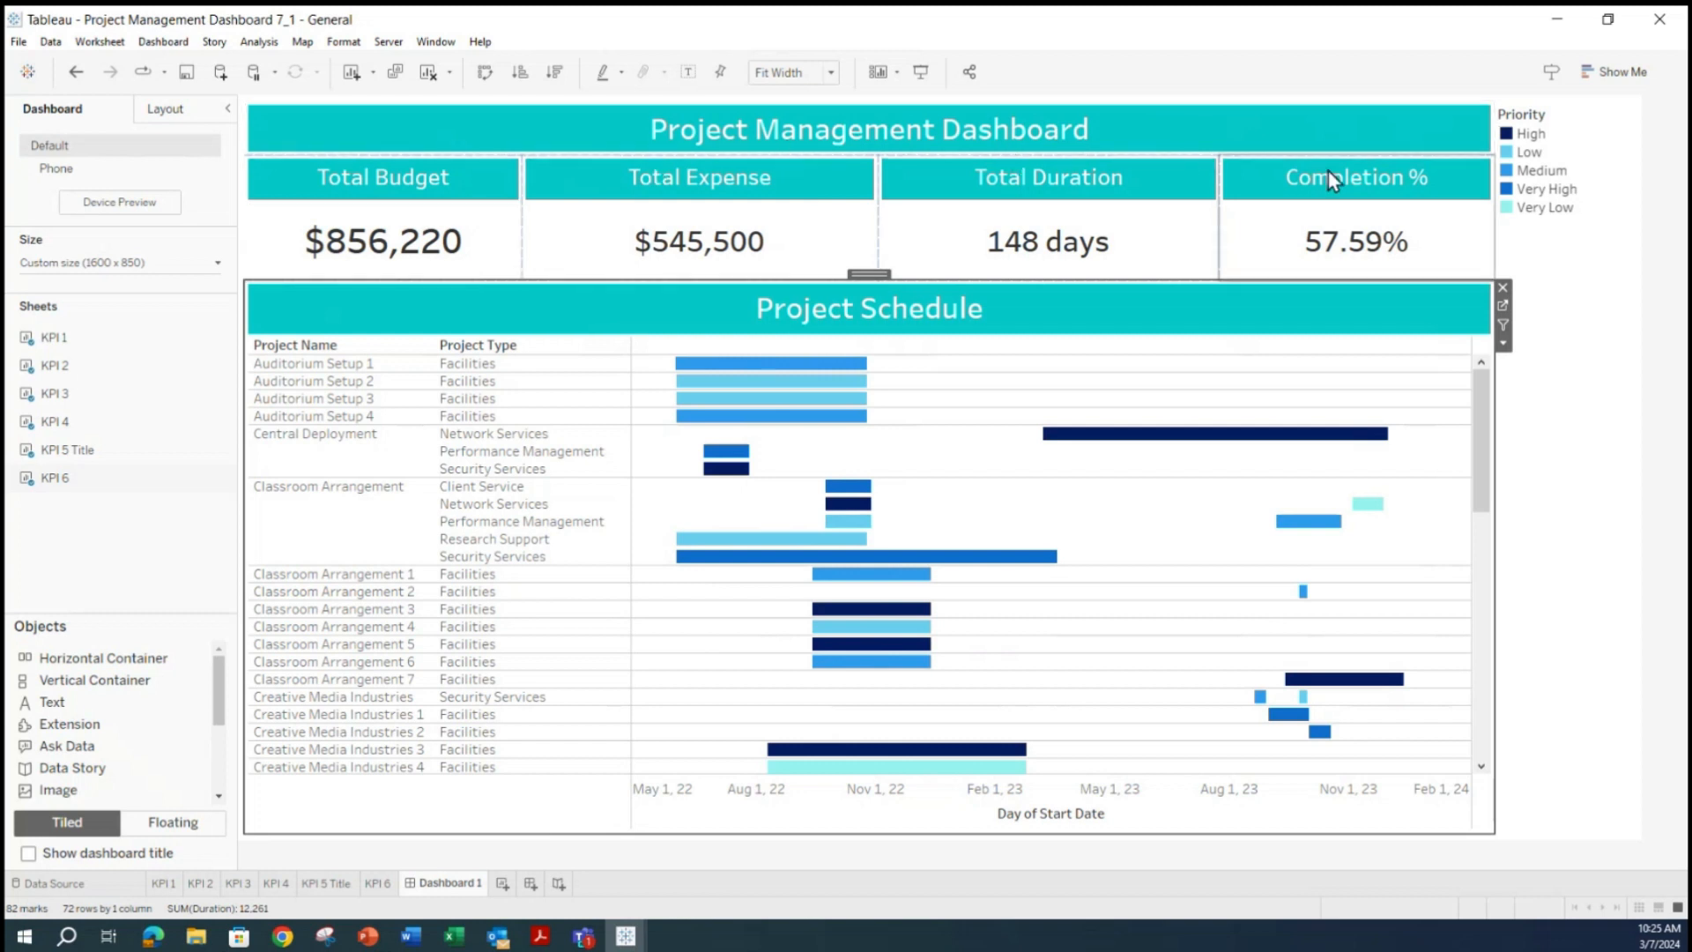
{"action": "right_click", "coordinate": [1039, 820]}
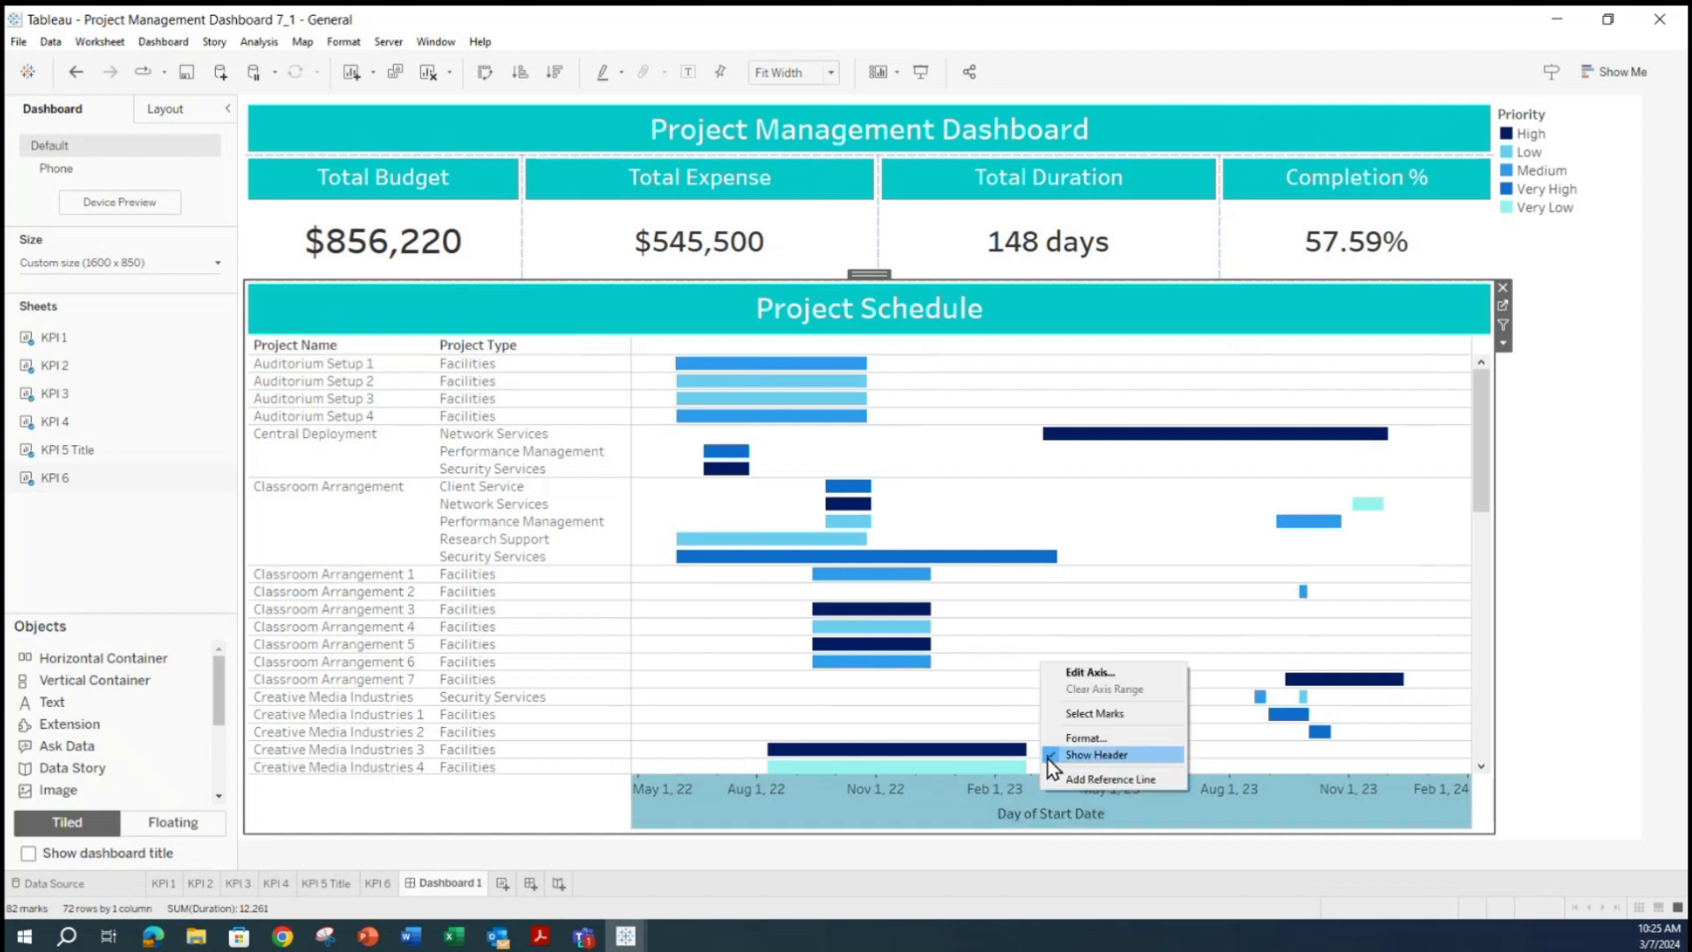
{"action": "left_click", "coordinate": [1093, 755]}
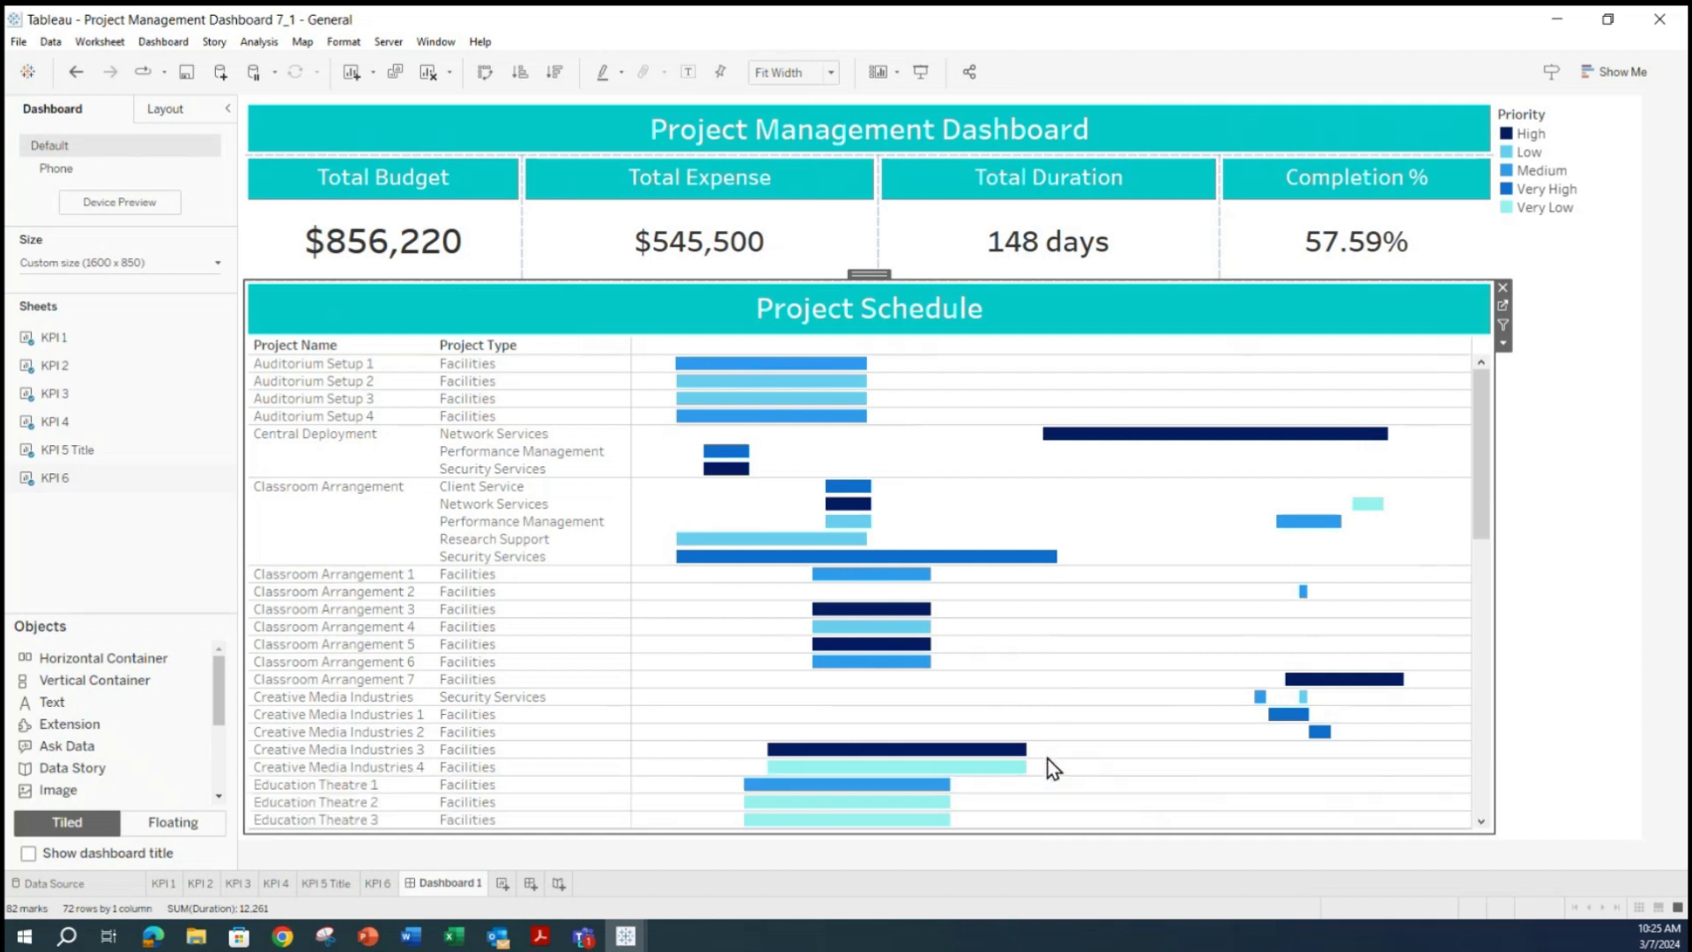
Look through the whole Project Schedule list and inspect the details of individual Gantt bars.
{"action": "left_click_drag", "start_coordinate": [1484, 491], "coordinate": [1451, 389]}
{"action": "scroll", "coordinate": [1080, 572], "scroll_direction": "down", "scroll_amount": 10}
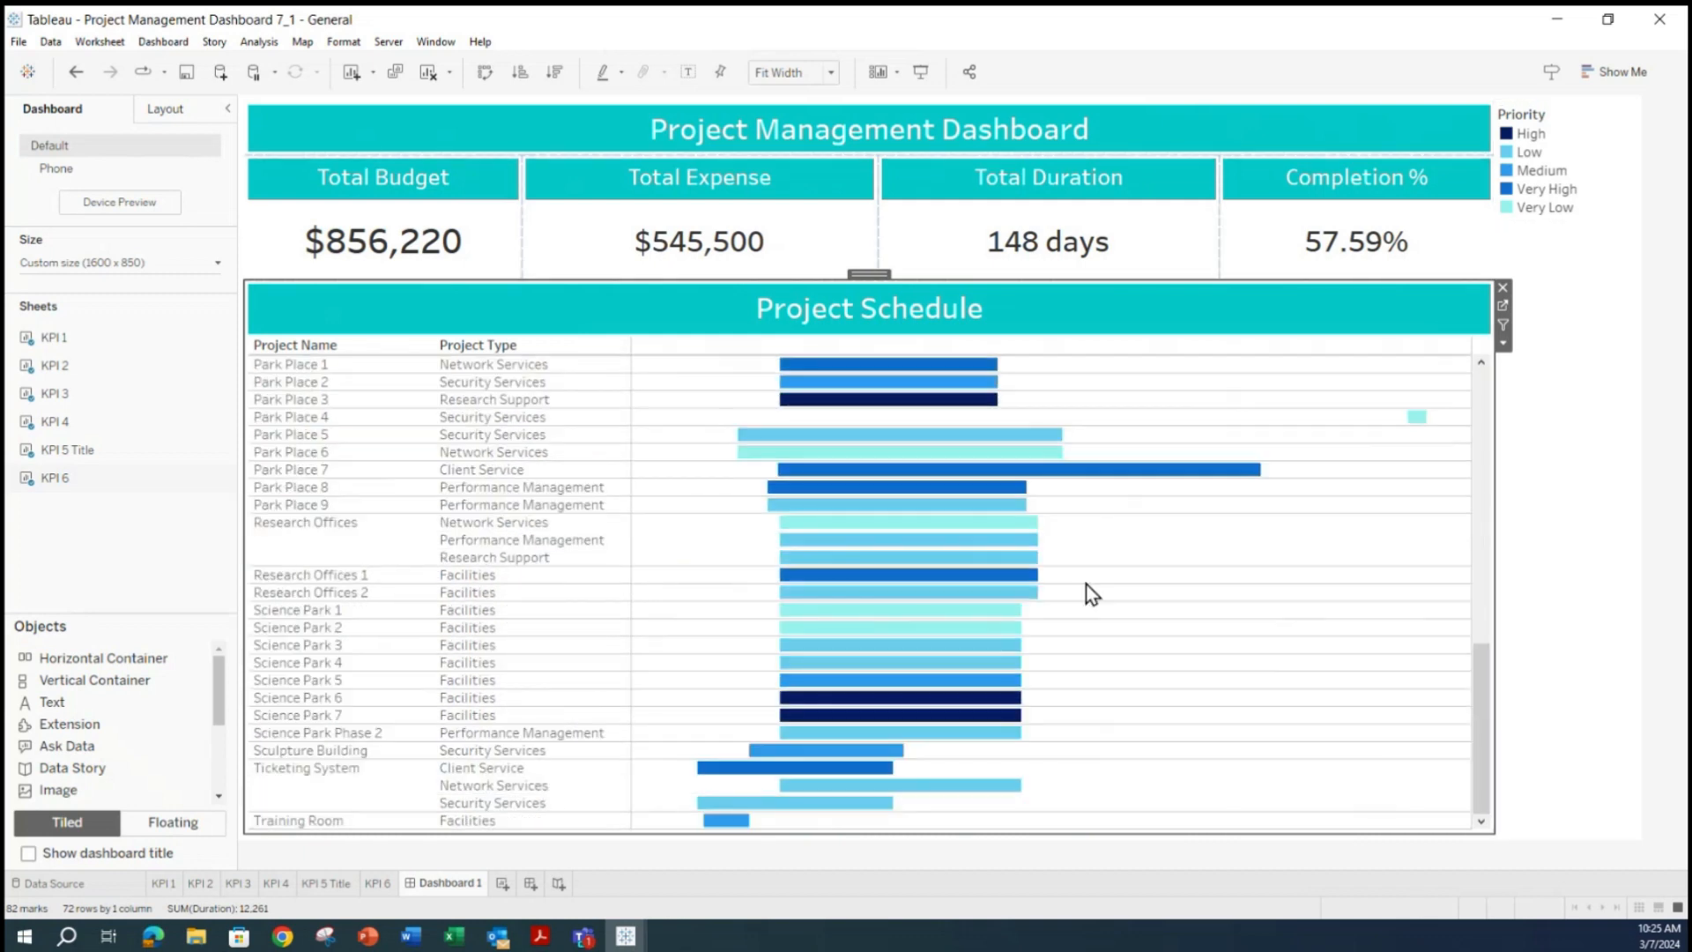
{"action": "scroll", "coordinate": [1177, 784], "scroll_direction": "up", "scroll_amount": 10}
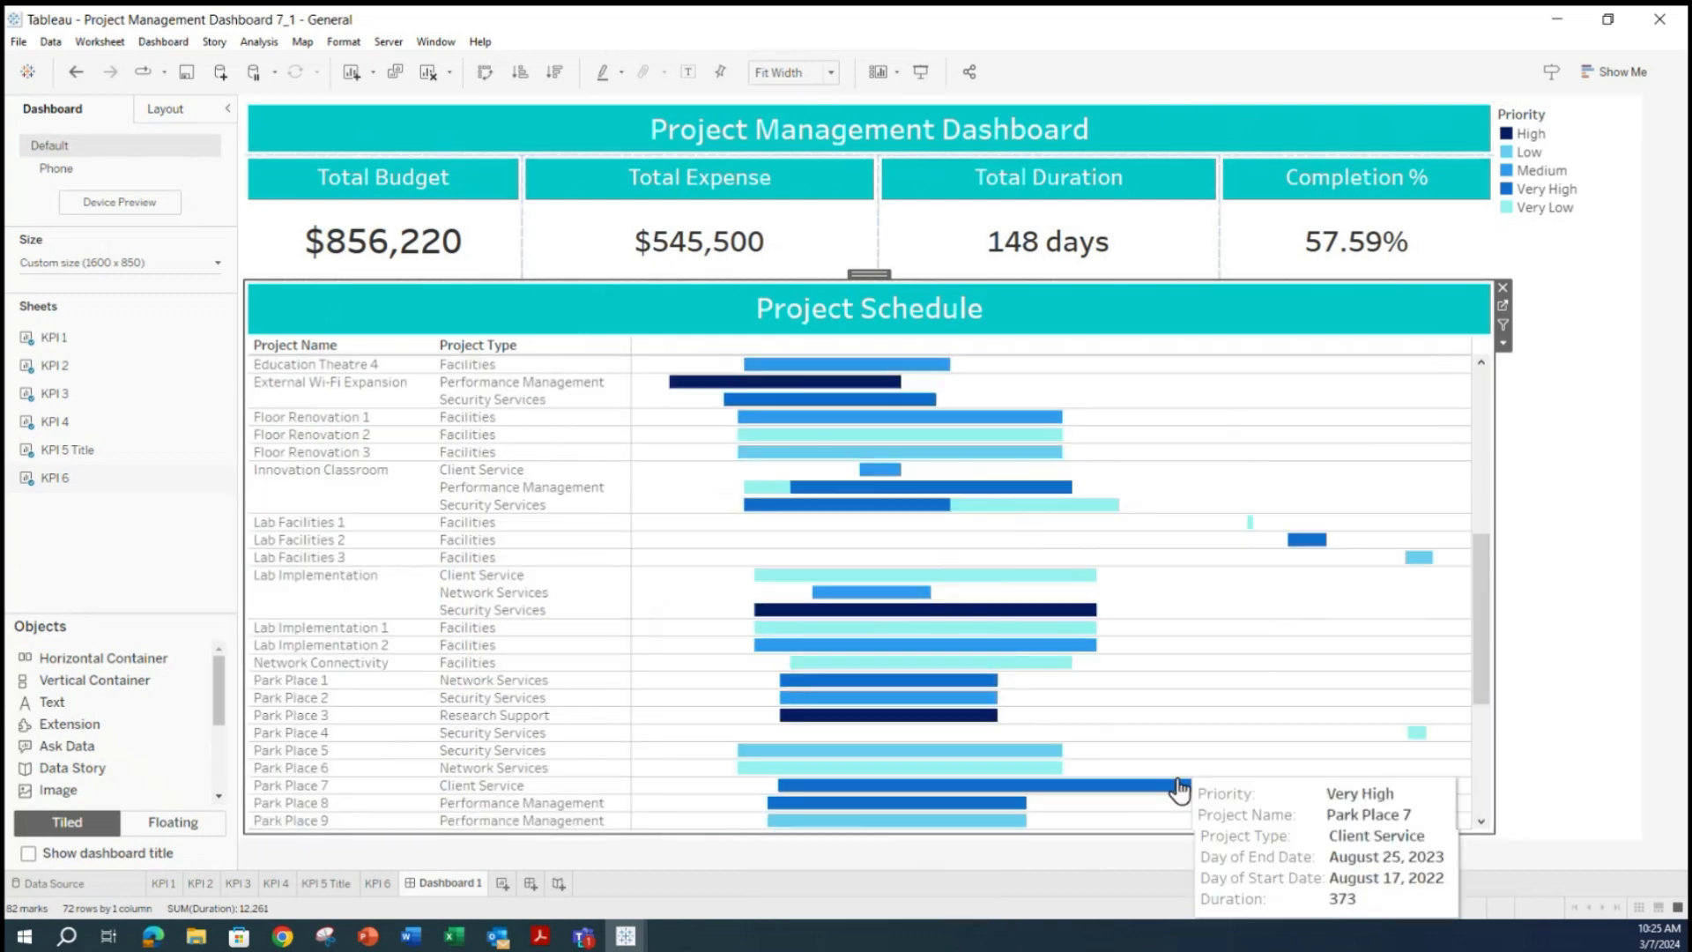
{"action": "scroll", "coordinate": [1177, 780], "scroll_direction": "up", "scroll_amount": 1}
{"action": "mouse_move", "coordinate": [910, 564]}
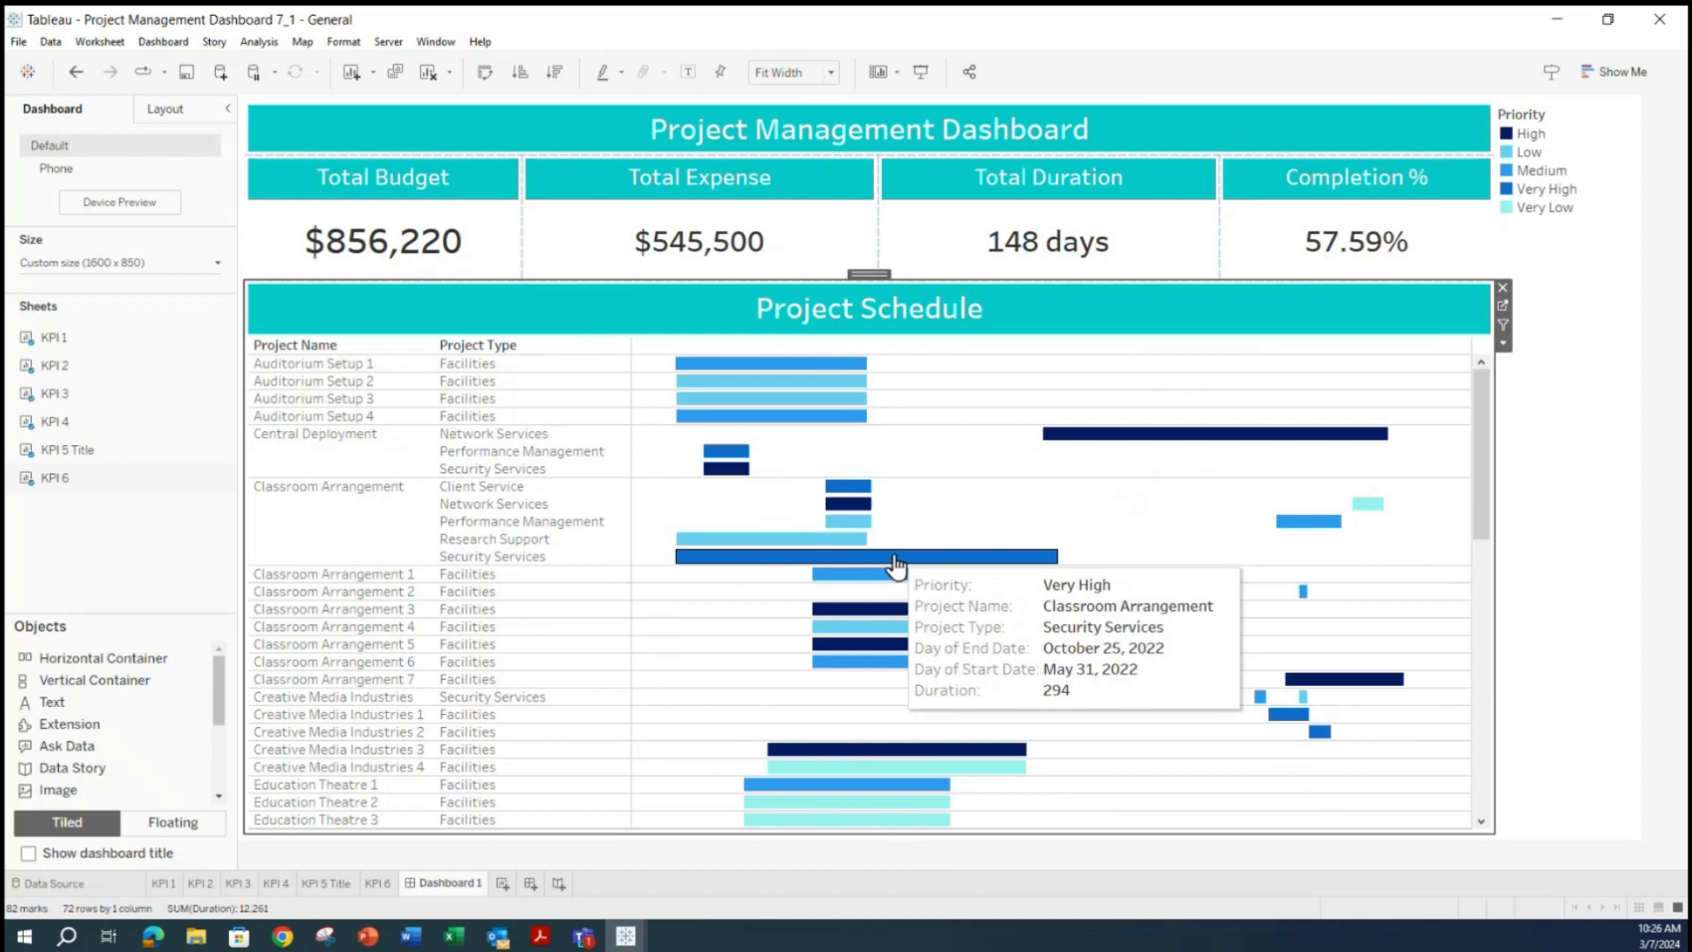
{"action": "mouse_move", "coordinate": [929, 620]}
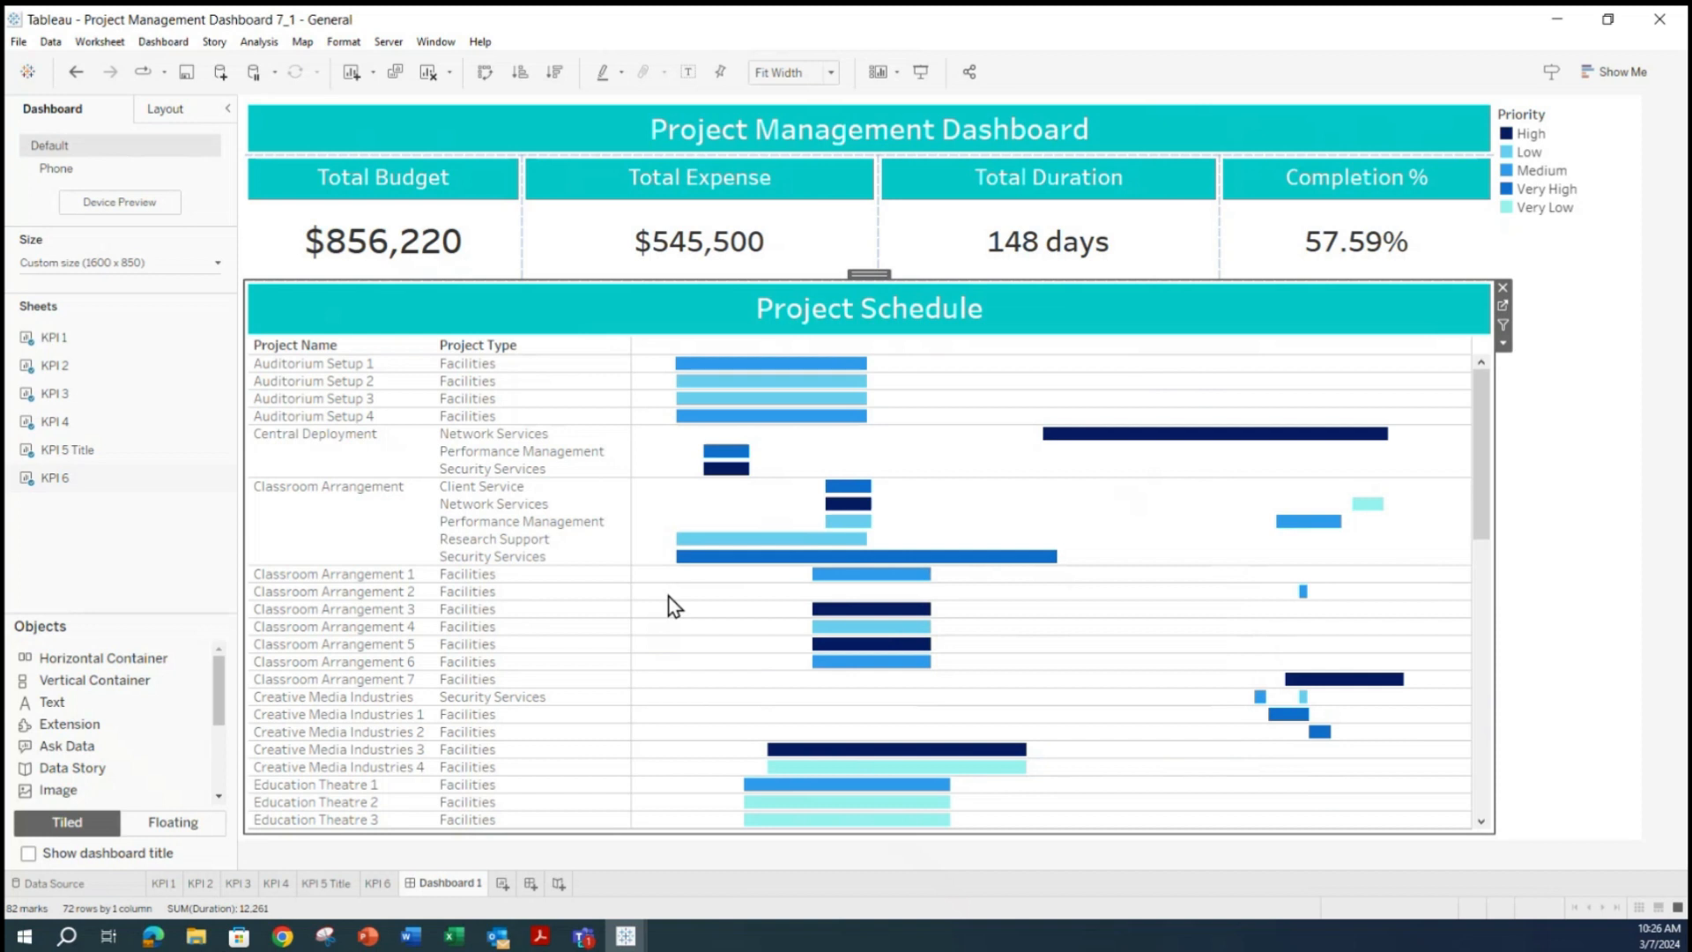
{"action": "mouse_move", "coordinate": [833, 512]}
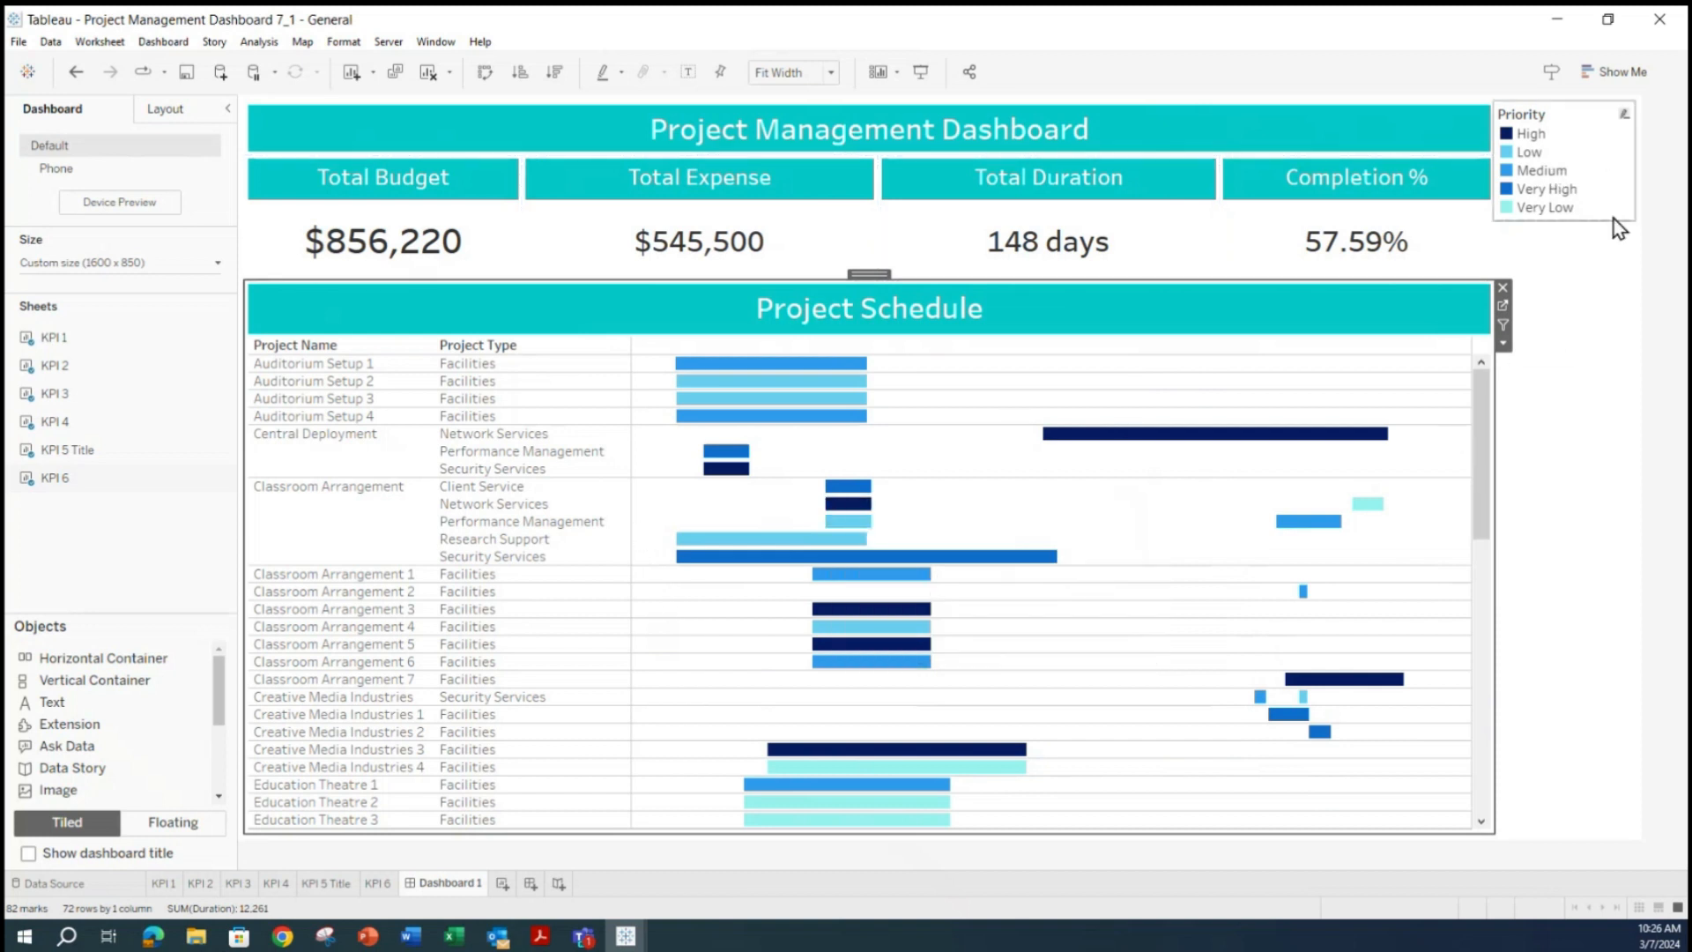
Switch to the assignment page in Edge to check the reference dashboard's filter and legend placement, and return to Tableau.
{"action": "mouse_move", "coordinate": [154, 937]}
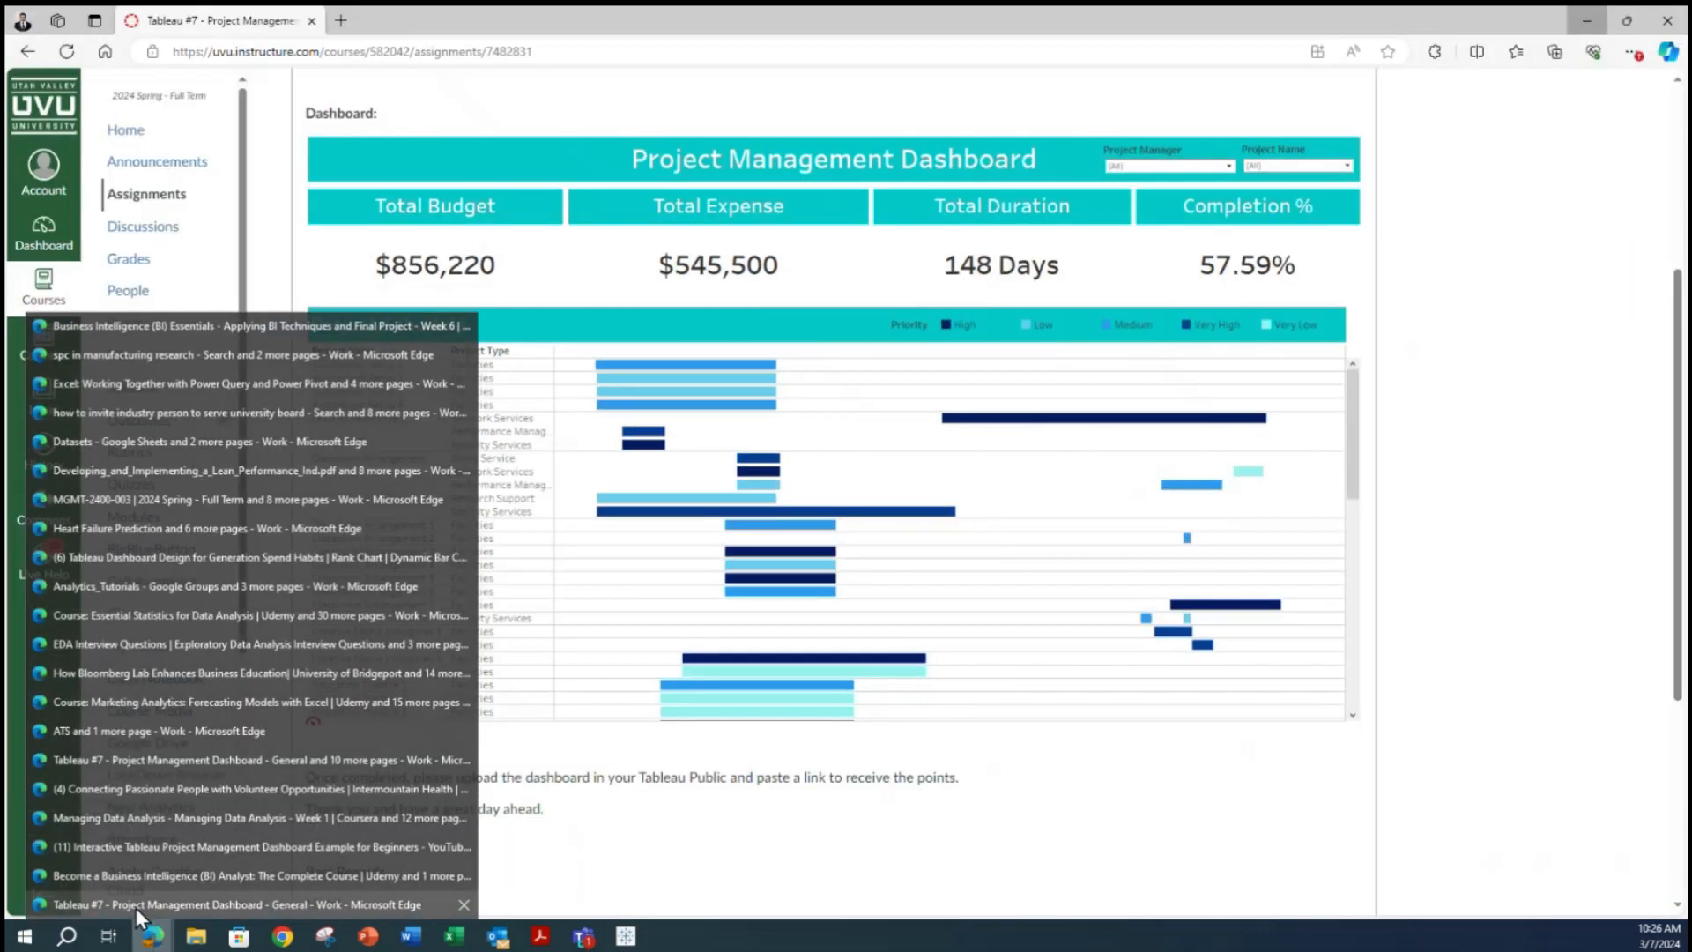
{"action": "left_click", "coordinate": [136, 907]}
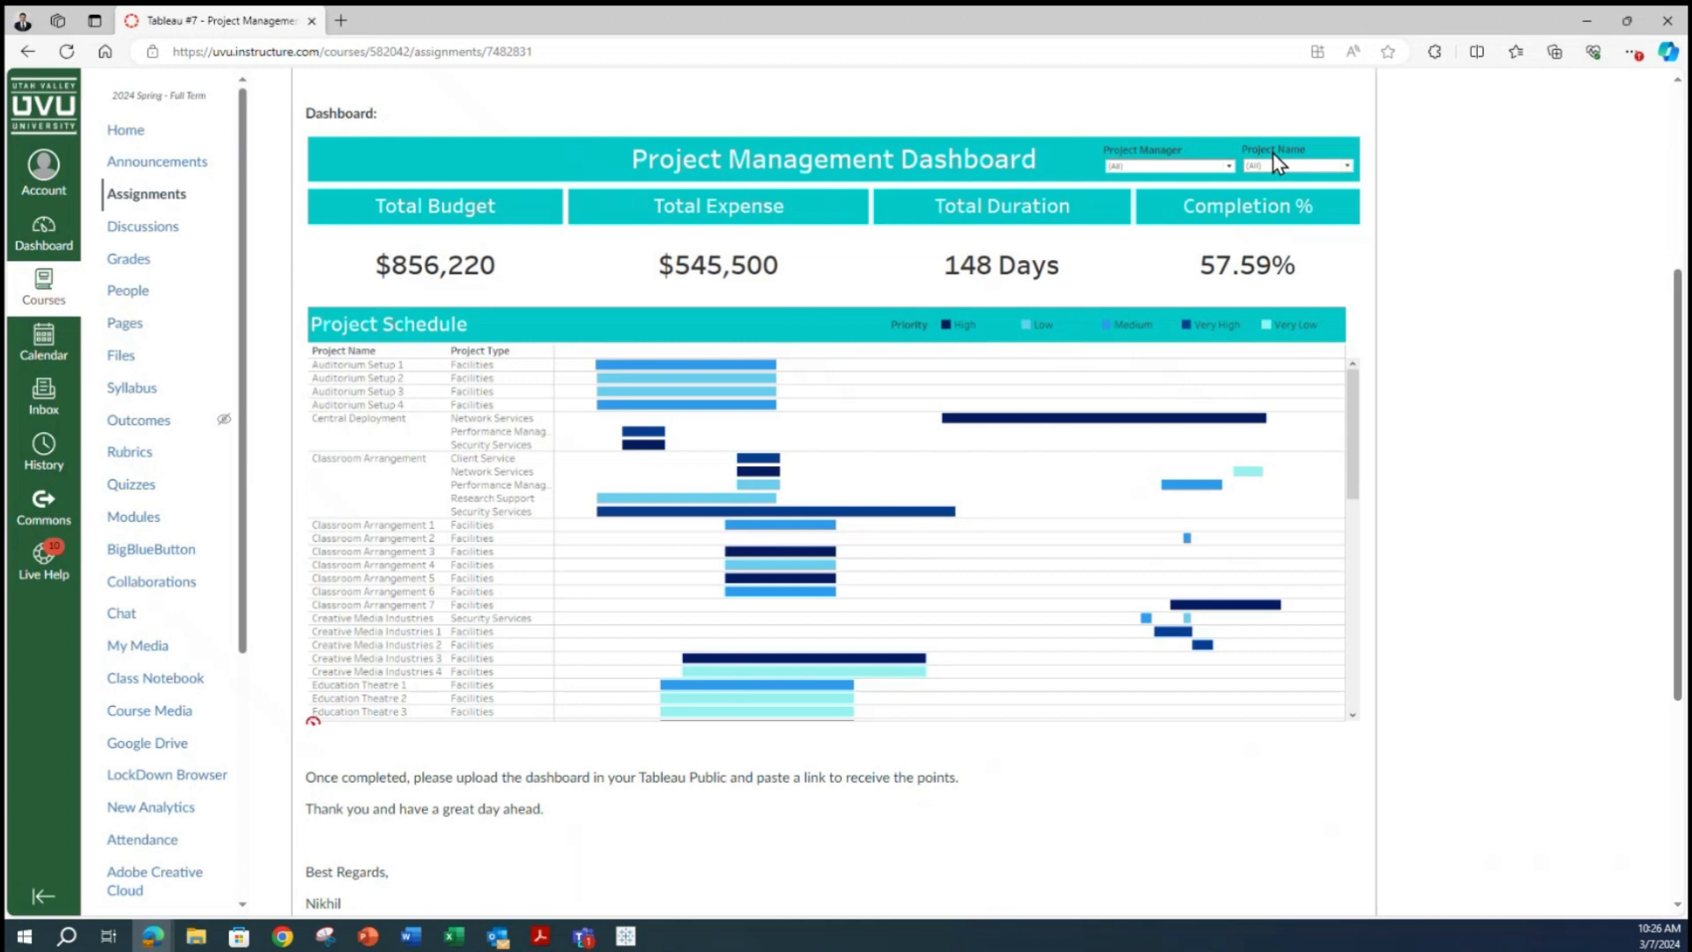
{"action": "left_click", "coordinate": [1587, 21]}
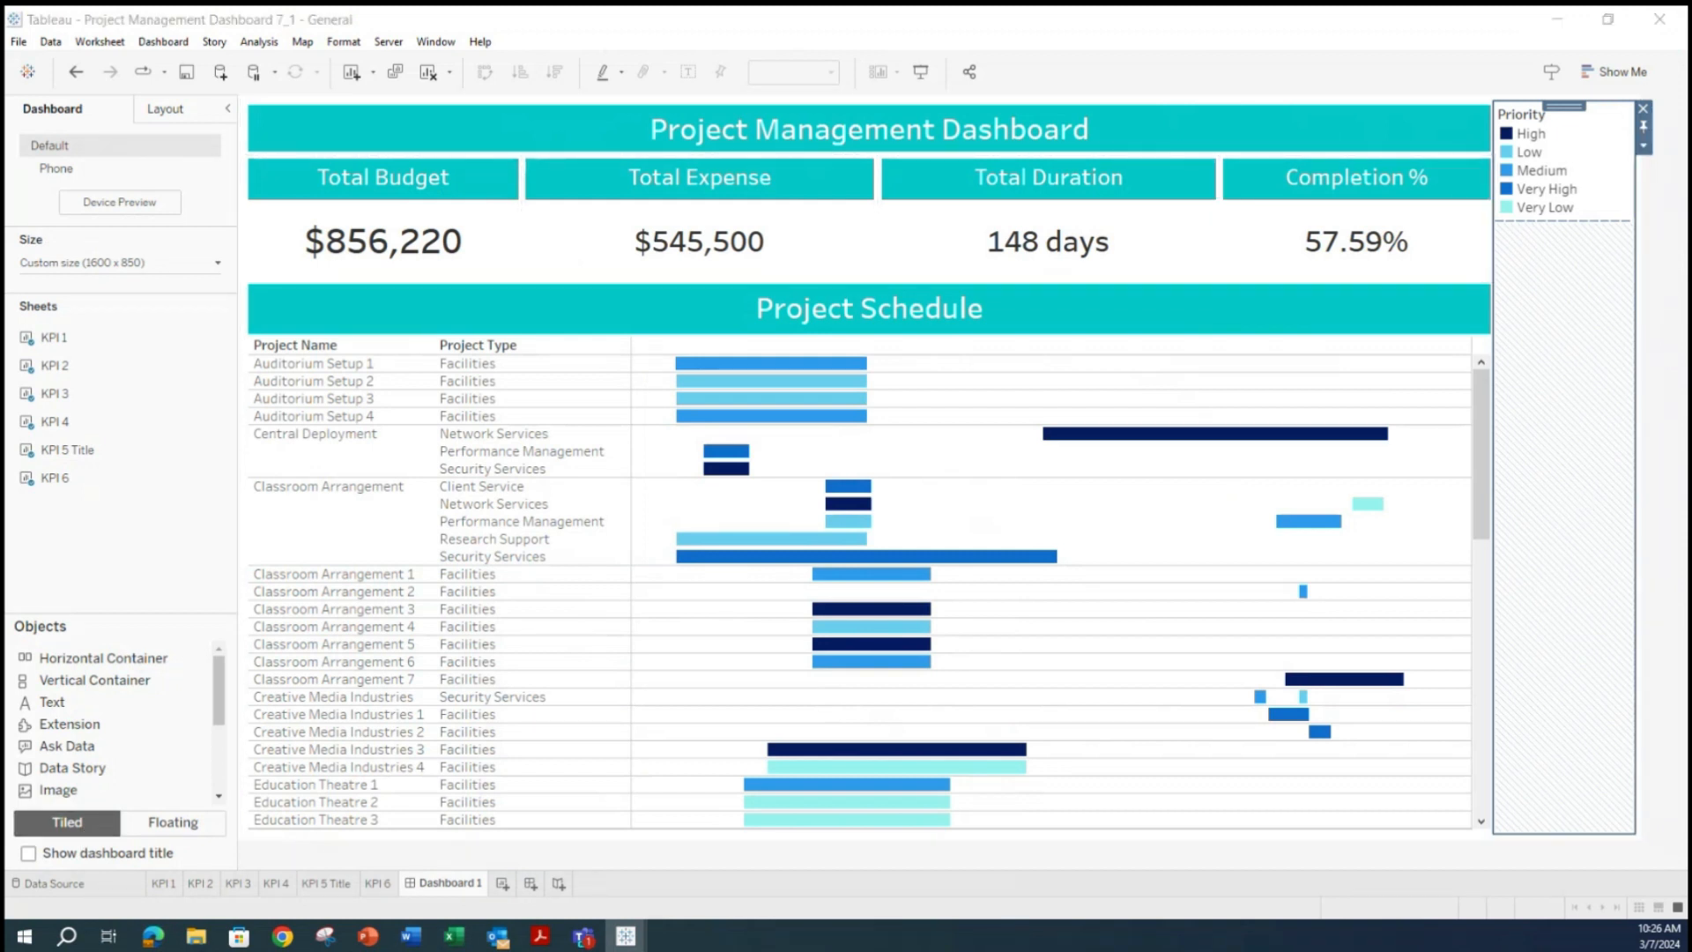
Make the container holding the Priority legend floating and move it onto the Project Schedule title bar.
{"action": "left_click", "coordinate": [1652, 391]}
{"action": "left_click", "coordinate": [1559, 324]}
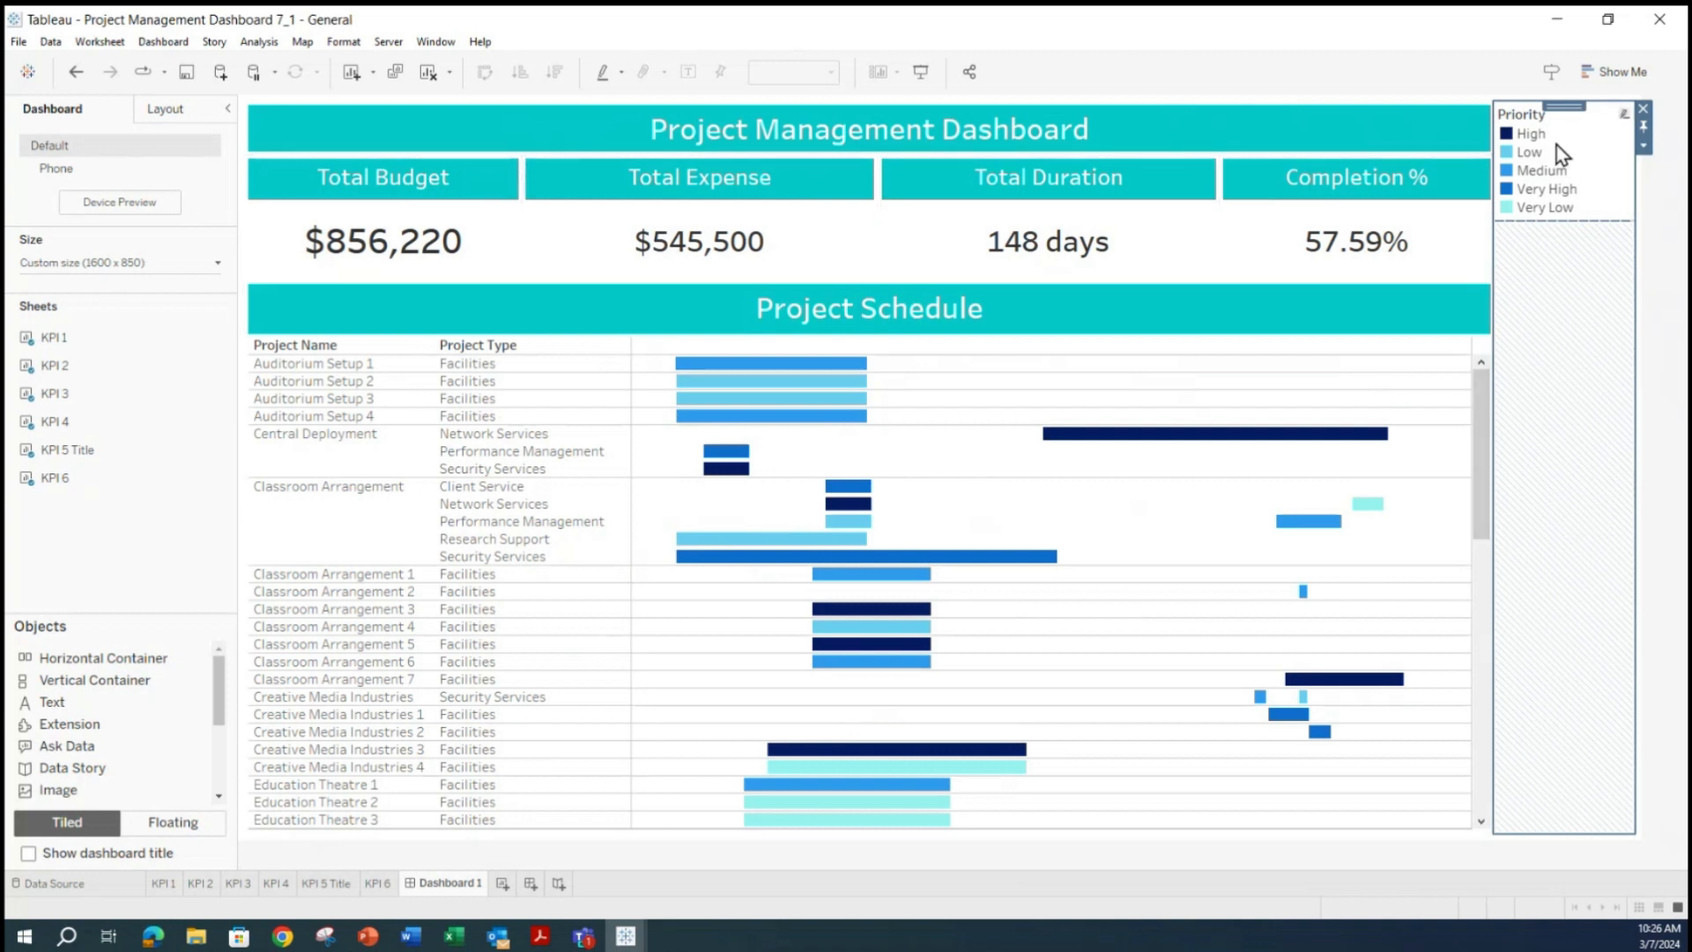
{"action": "left_click", "coordinate": [1643, 146]}
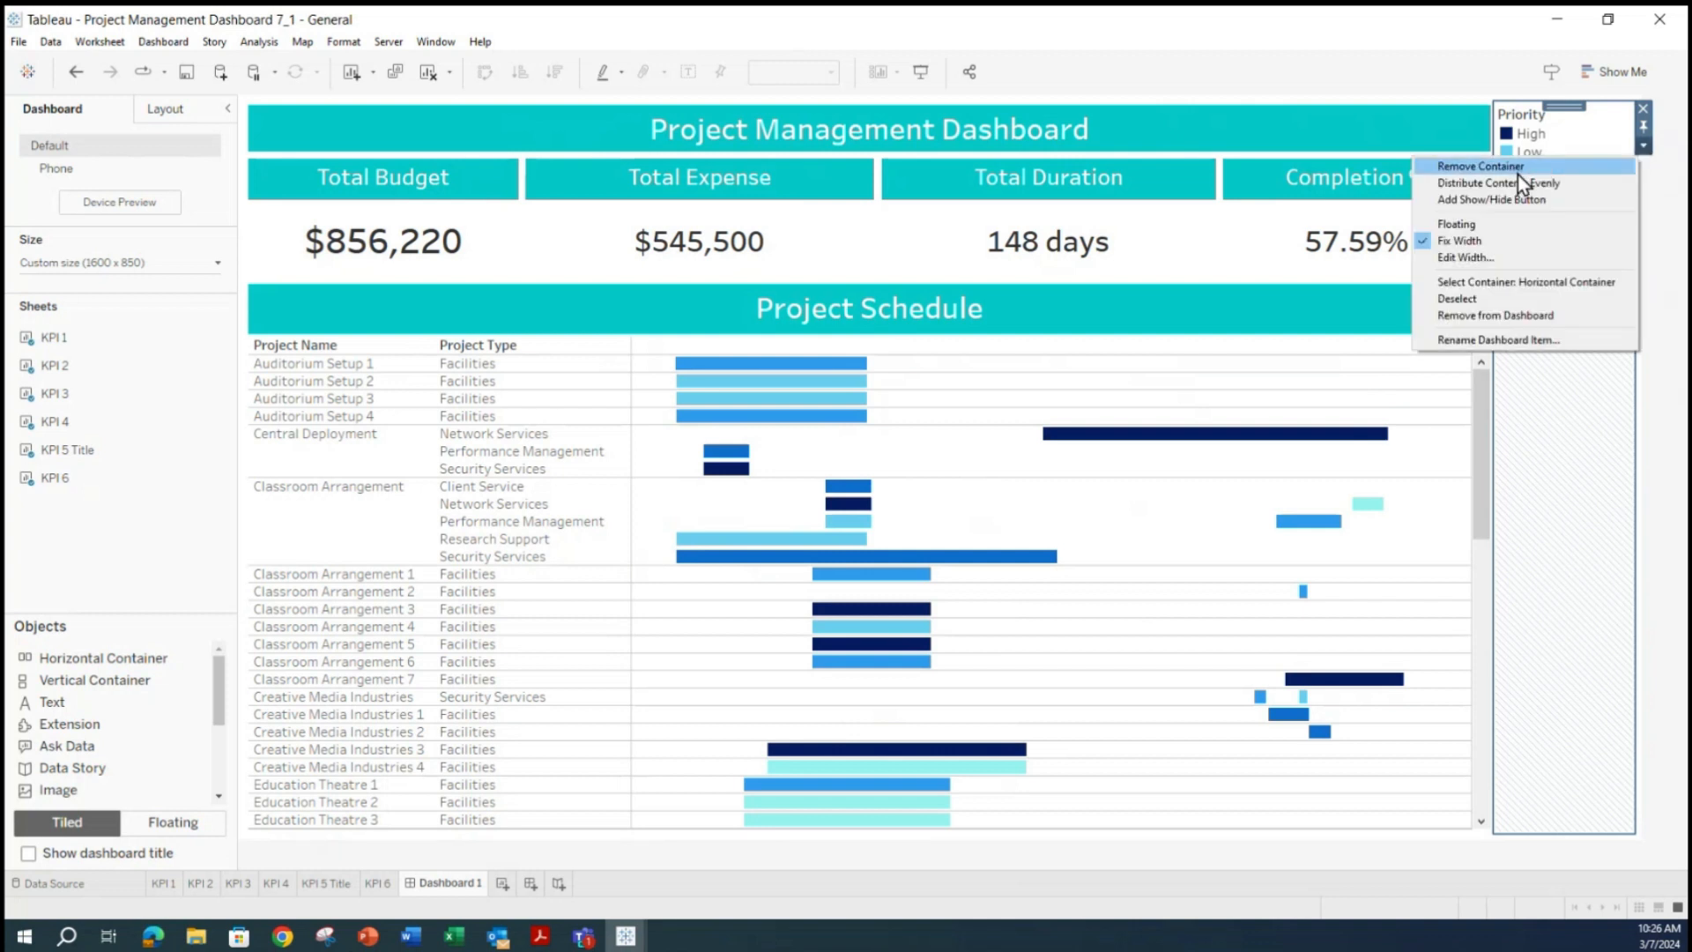
{"action": "left_click", "coordinate": [1459, 224]}
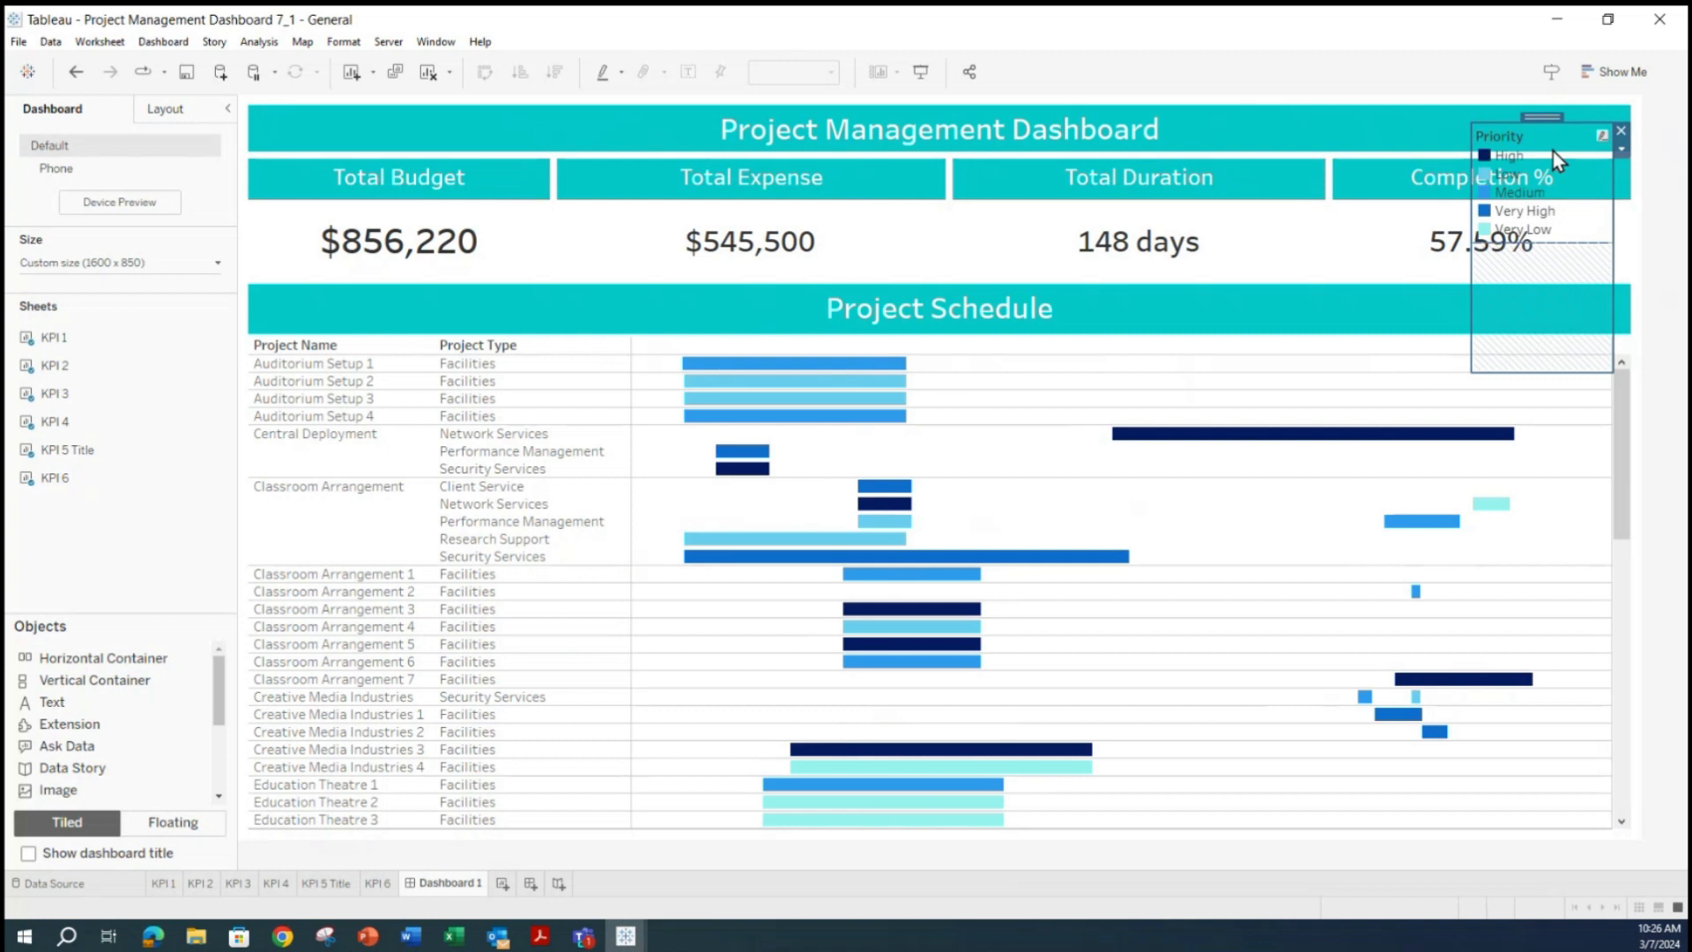
{"action": "left_click_drag", "start_coordinate": [1529, 123], "coordinate": [1172, 294]}
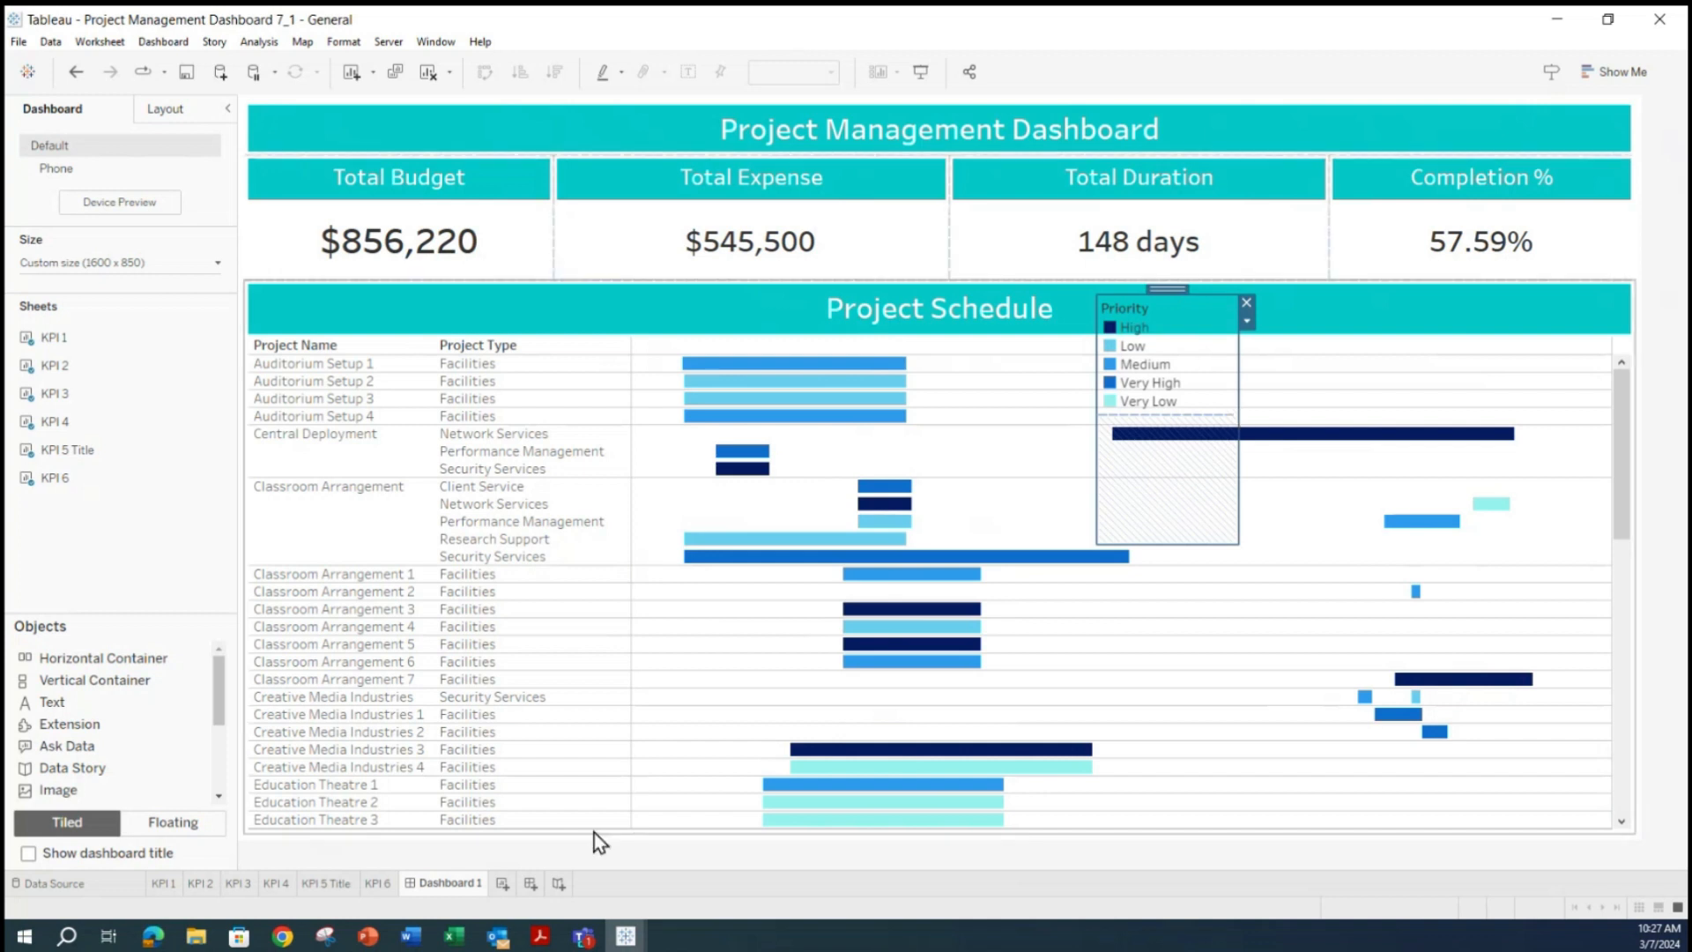
{"action": "left_click", "coordinate": [1246, 322]}
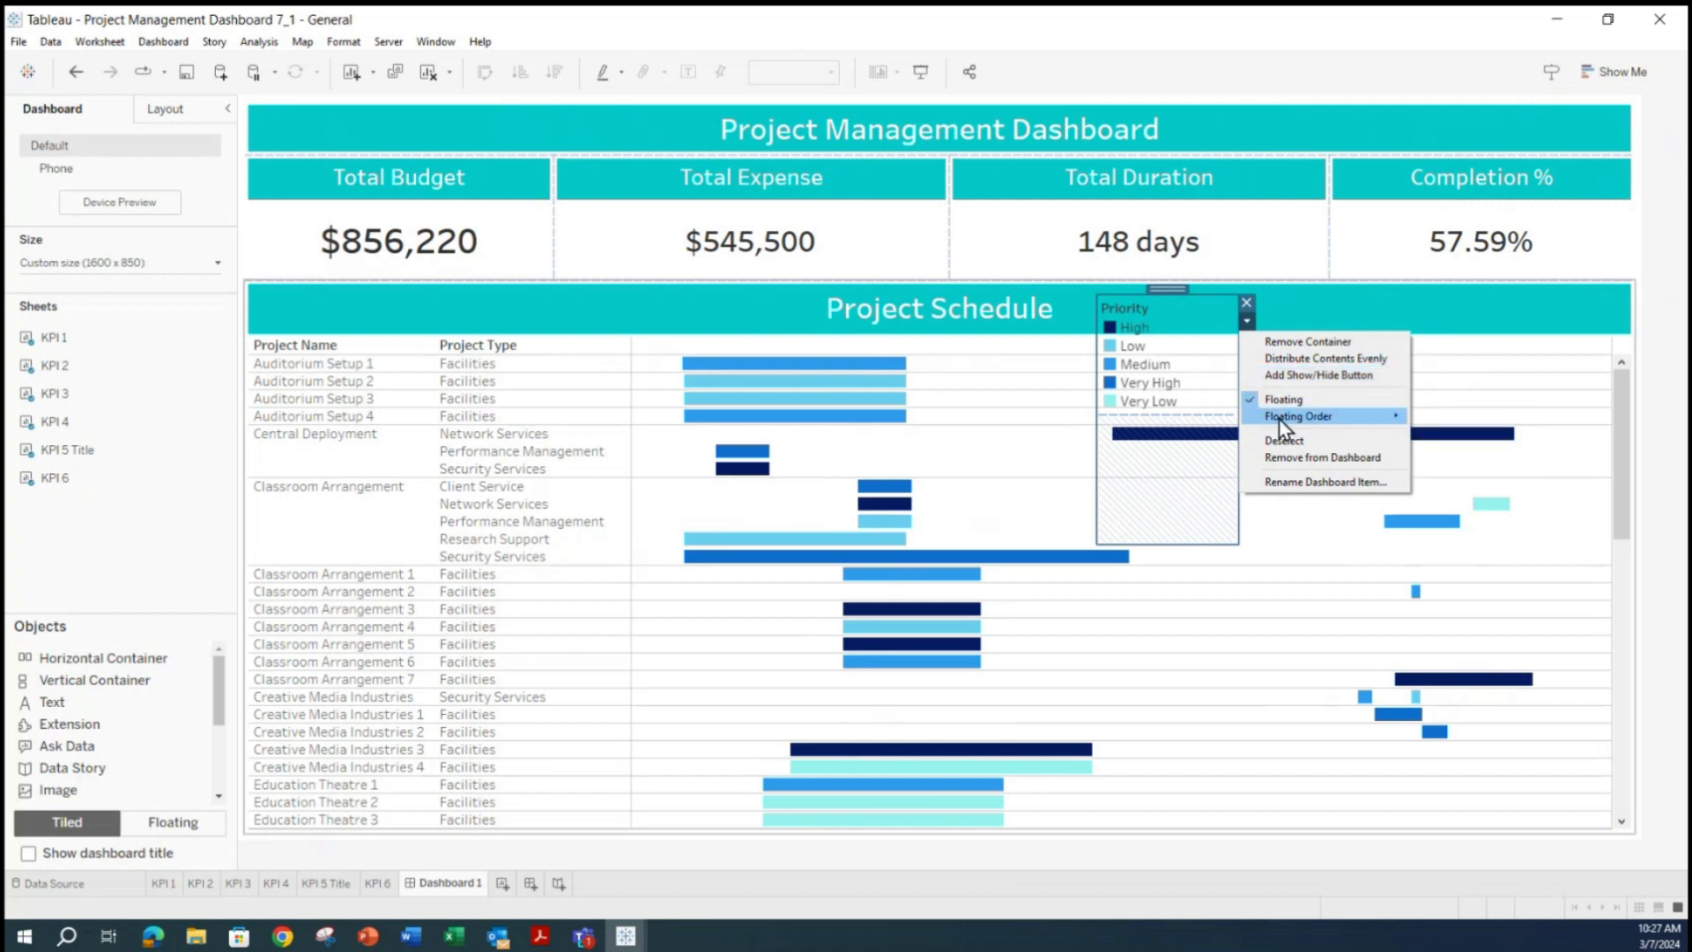
{"action": "mouse_move", "coordinate": [1277, 418]}
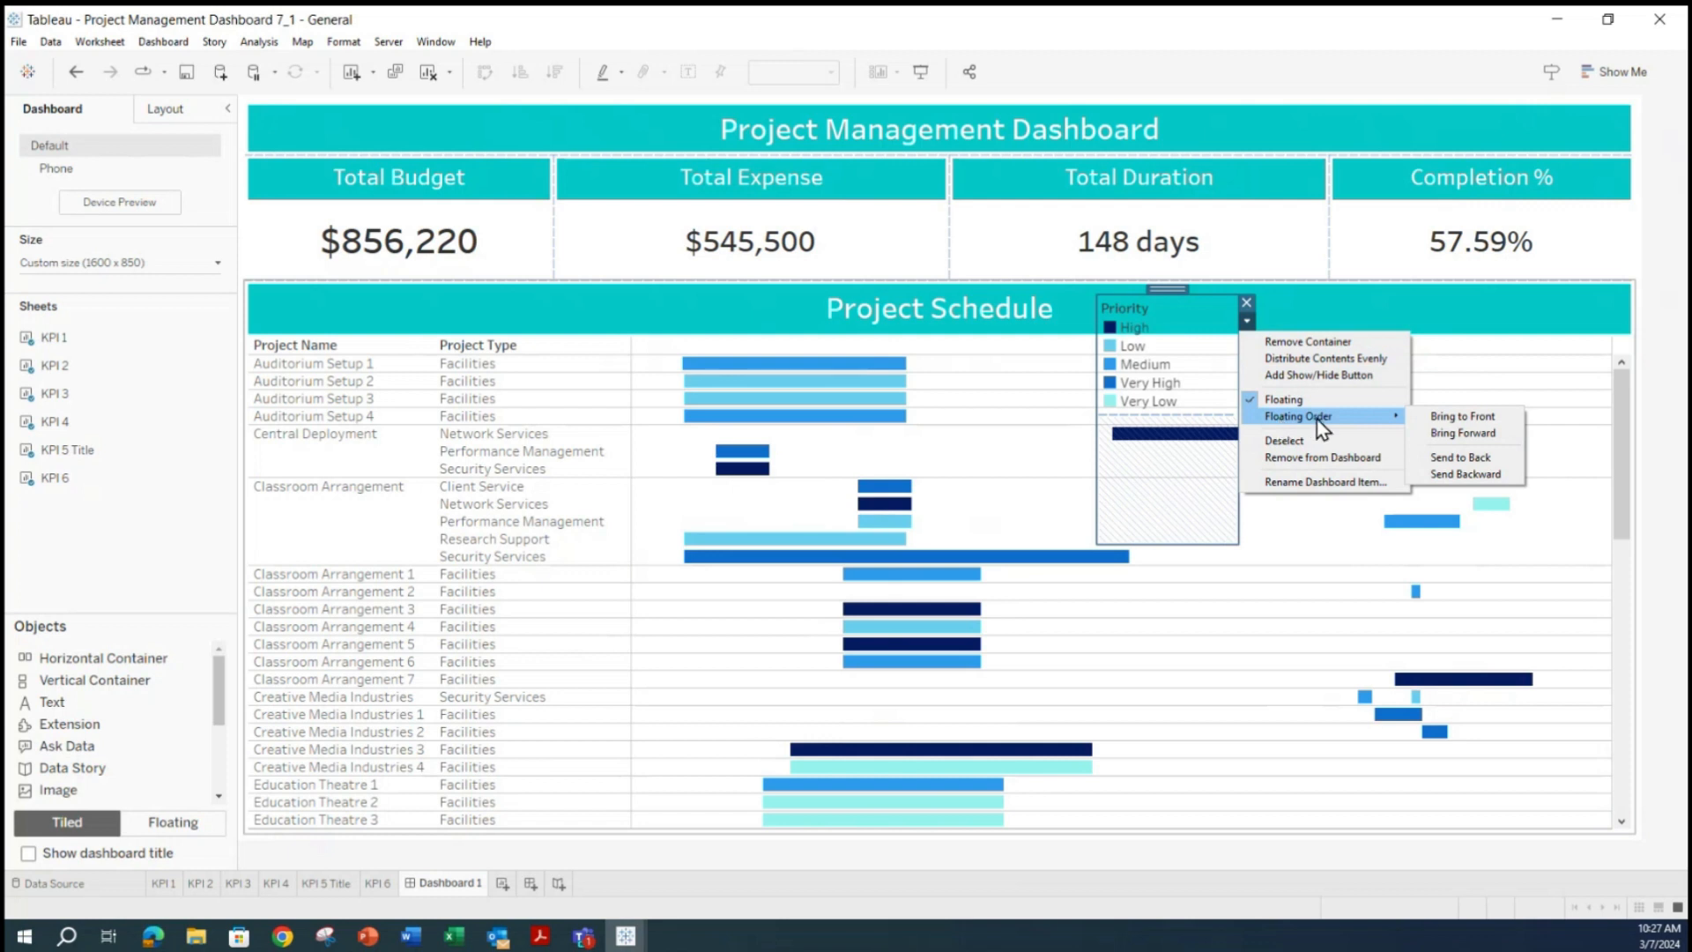
{"action": "left_click", "coordinate": [1168, 288]}
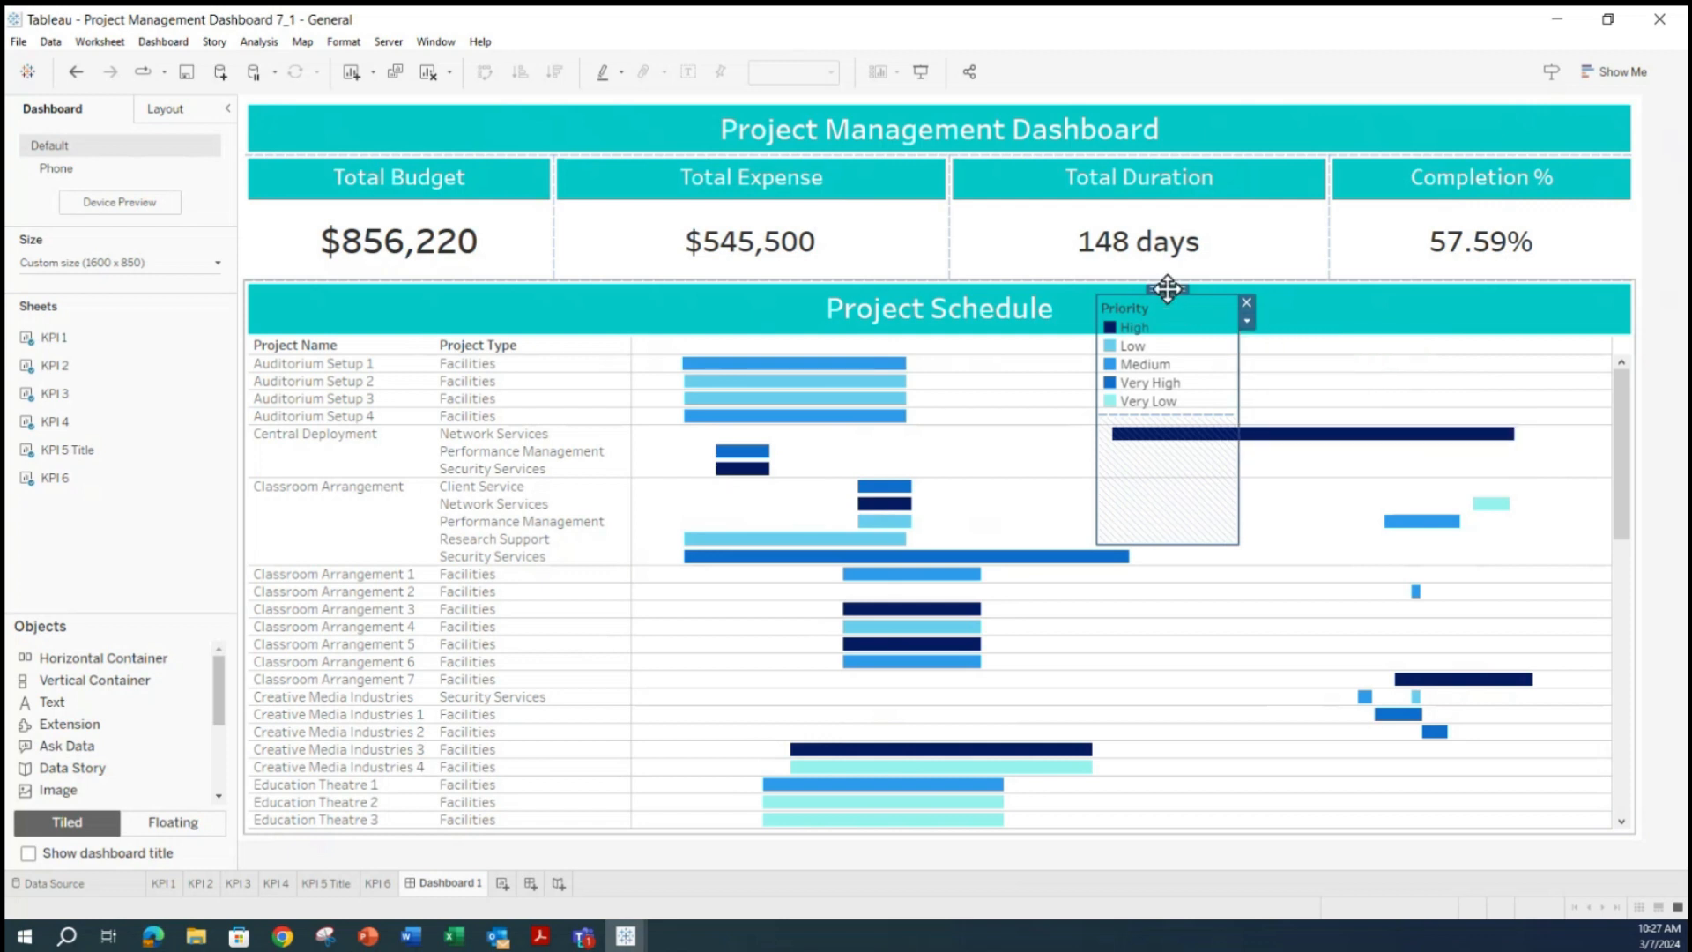
Turn on highlighting for the Priority legend and arrange its items in a single row.
{"action": "left_click", "coordinate": [1228, 308]}
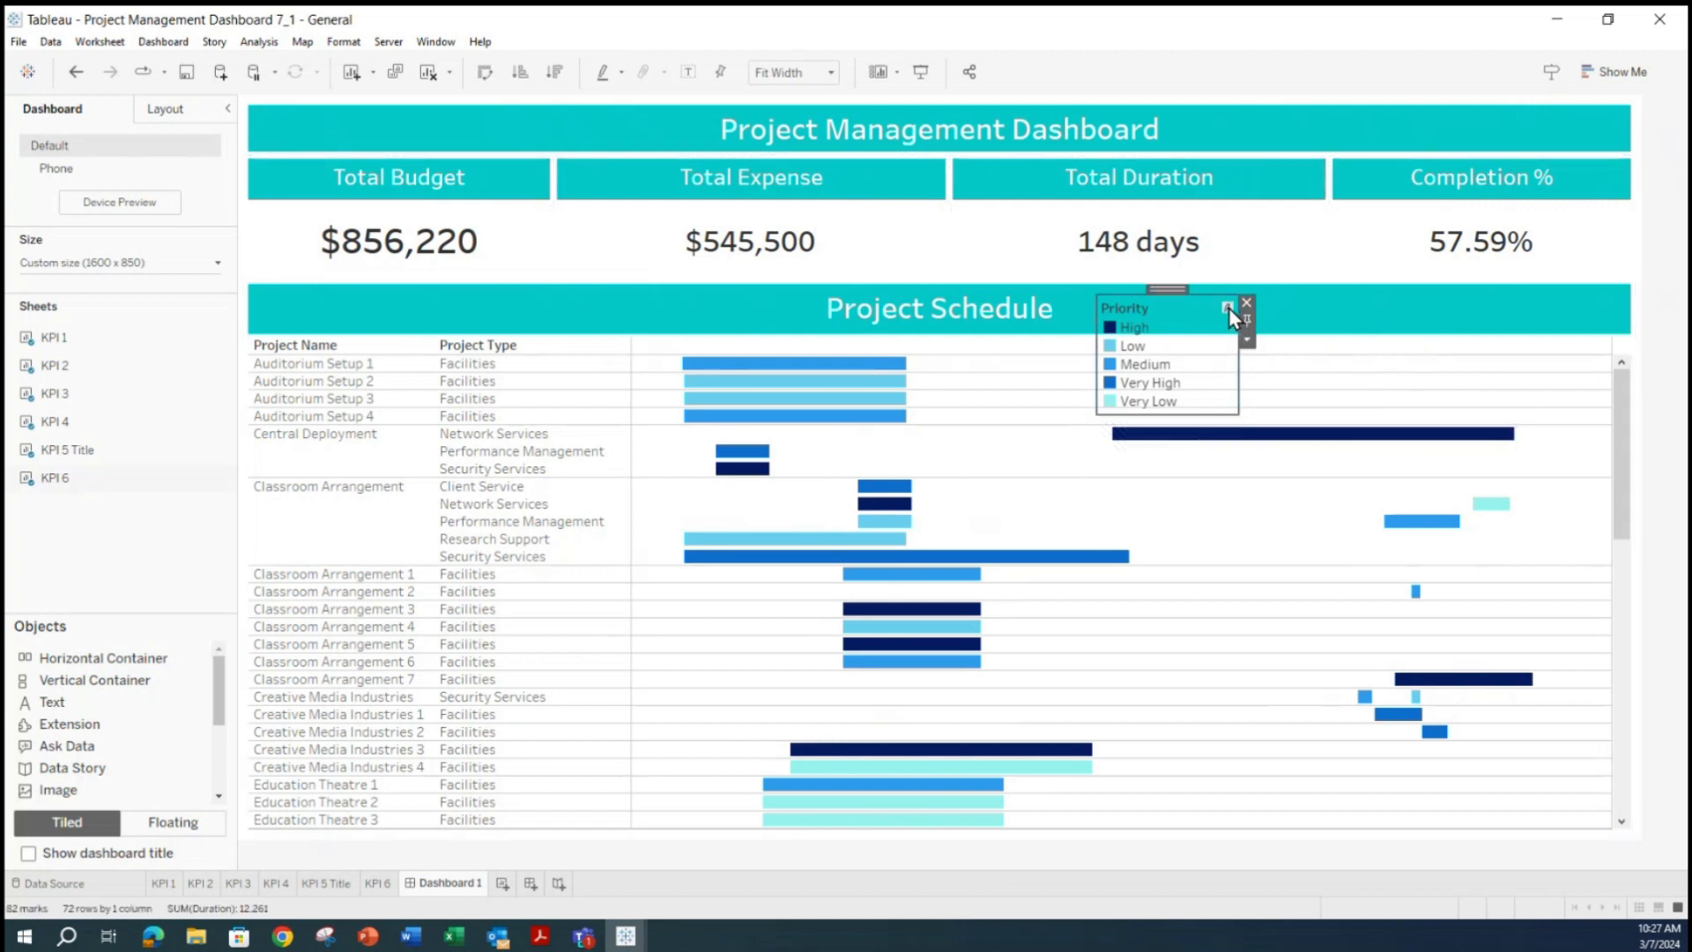
{"action": "left_click", "coordinate": [1228, 309]}
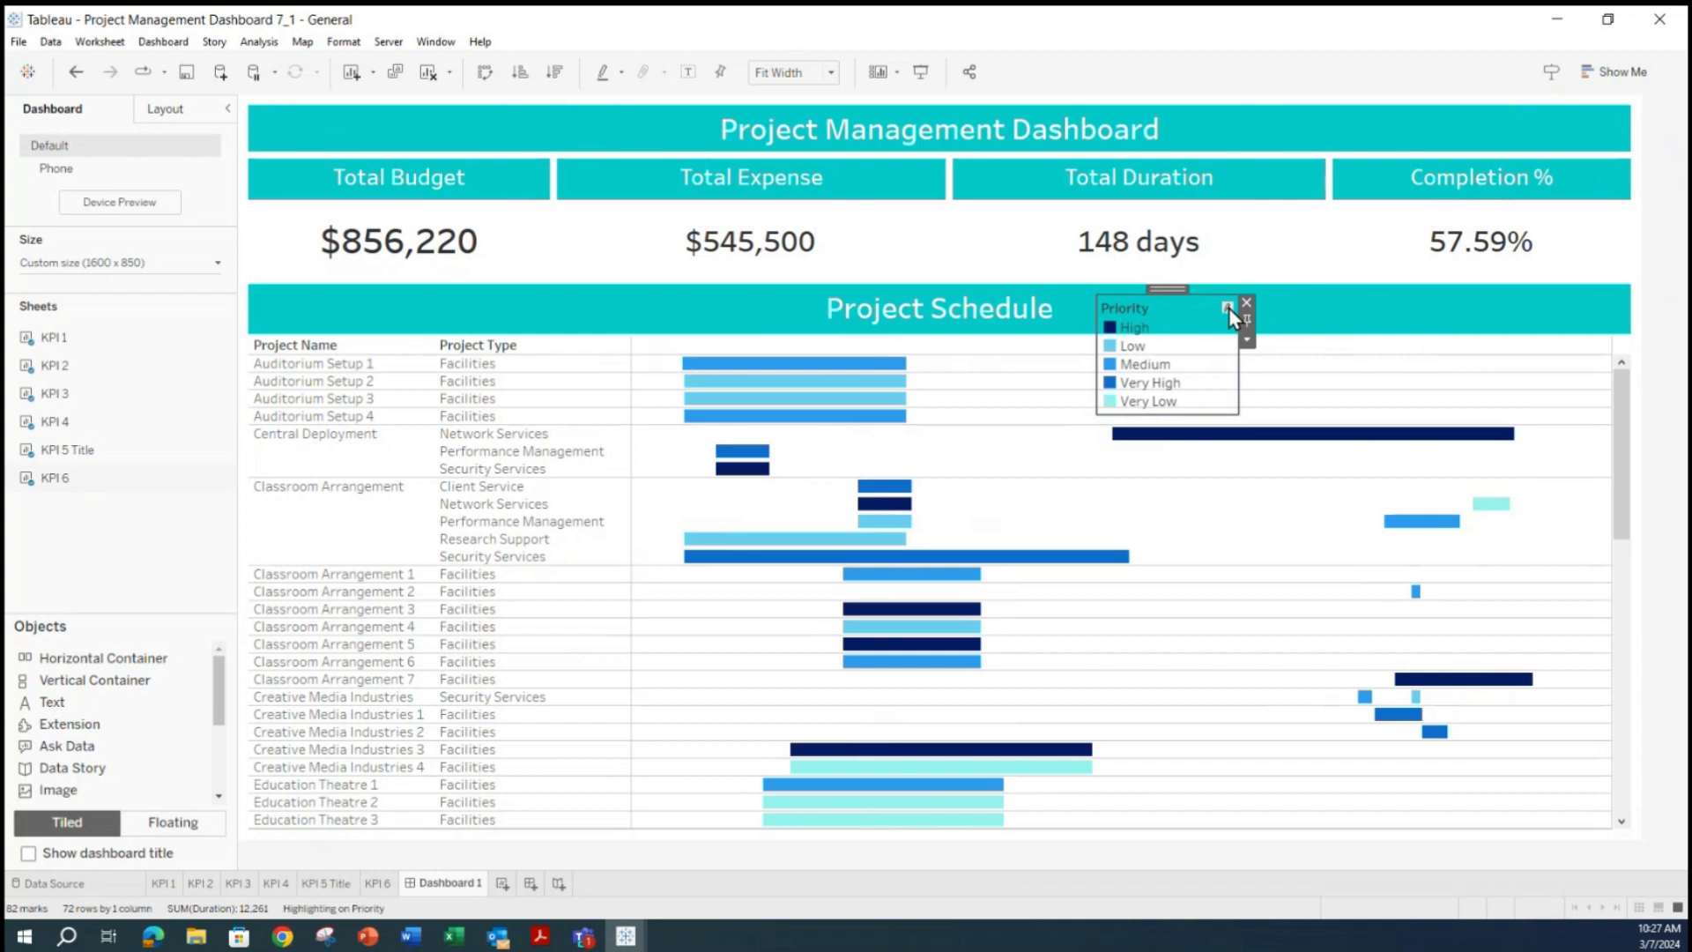
{"action": "right_click", "coordinate": [1177, 292]}
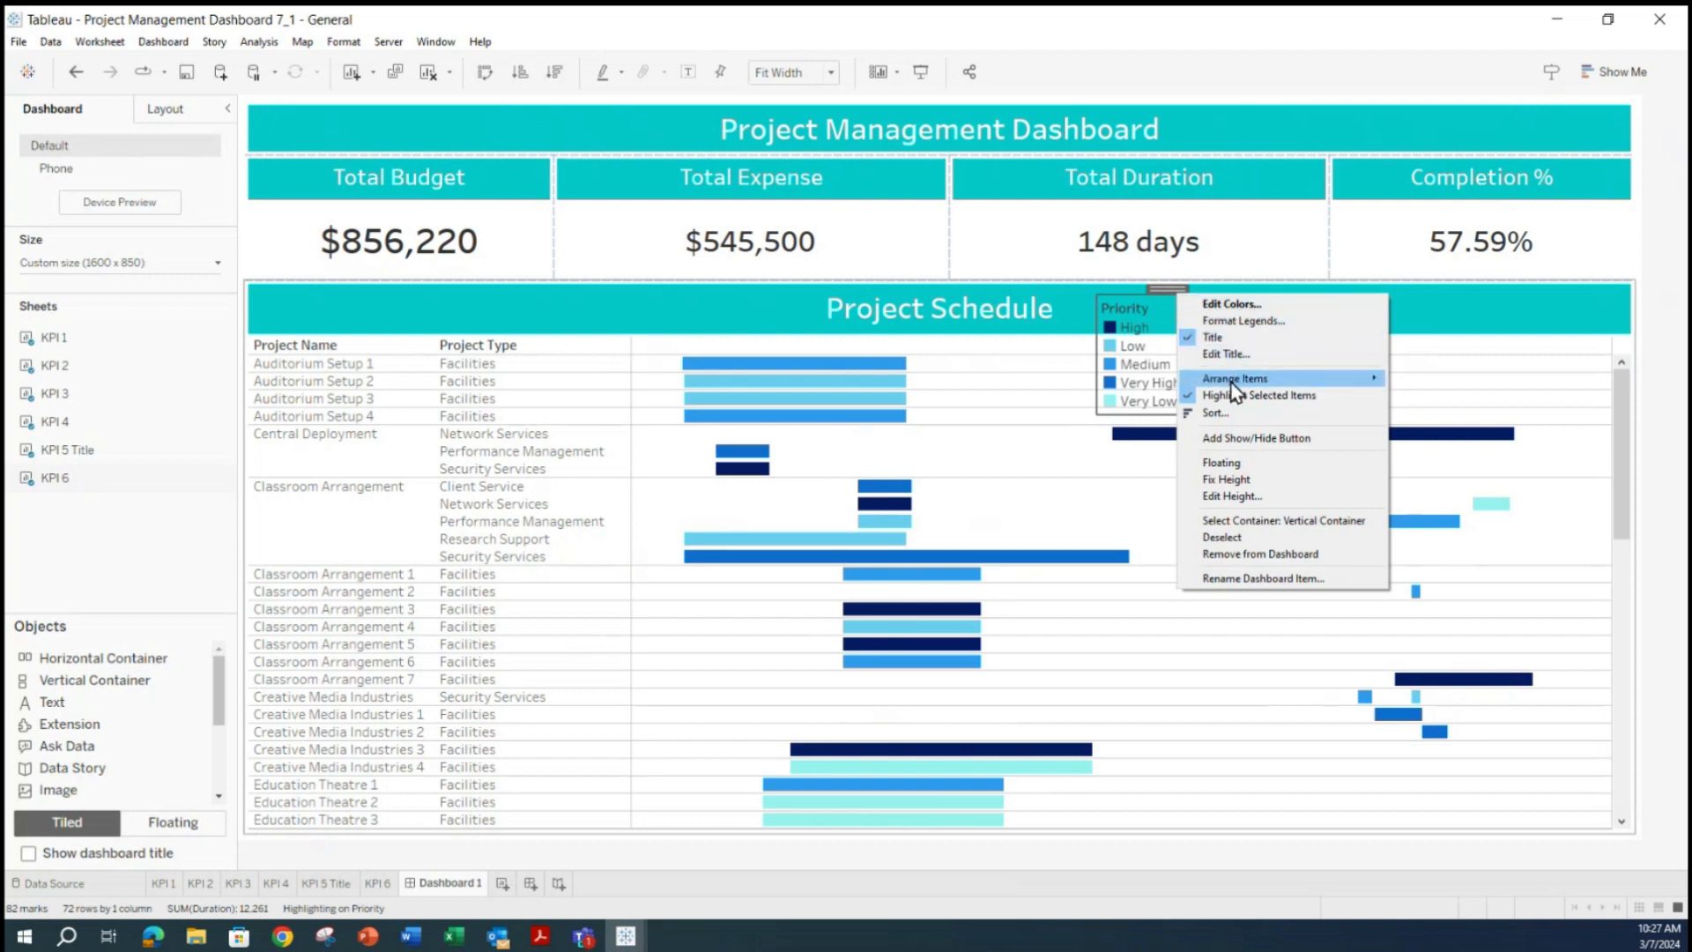
{"action": "mouse_move", "coordinate": [1233, 382]}
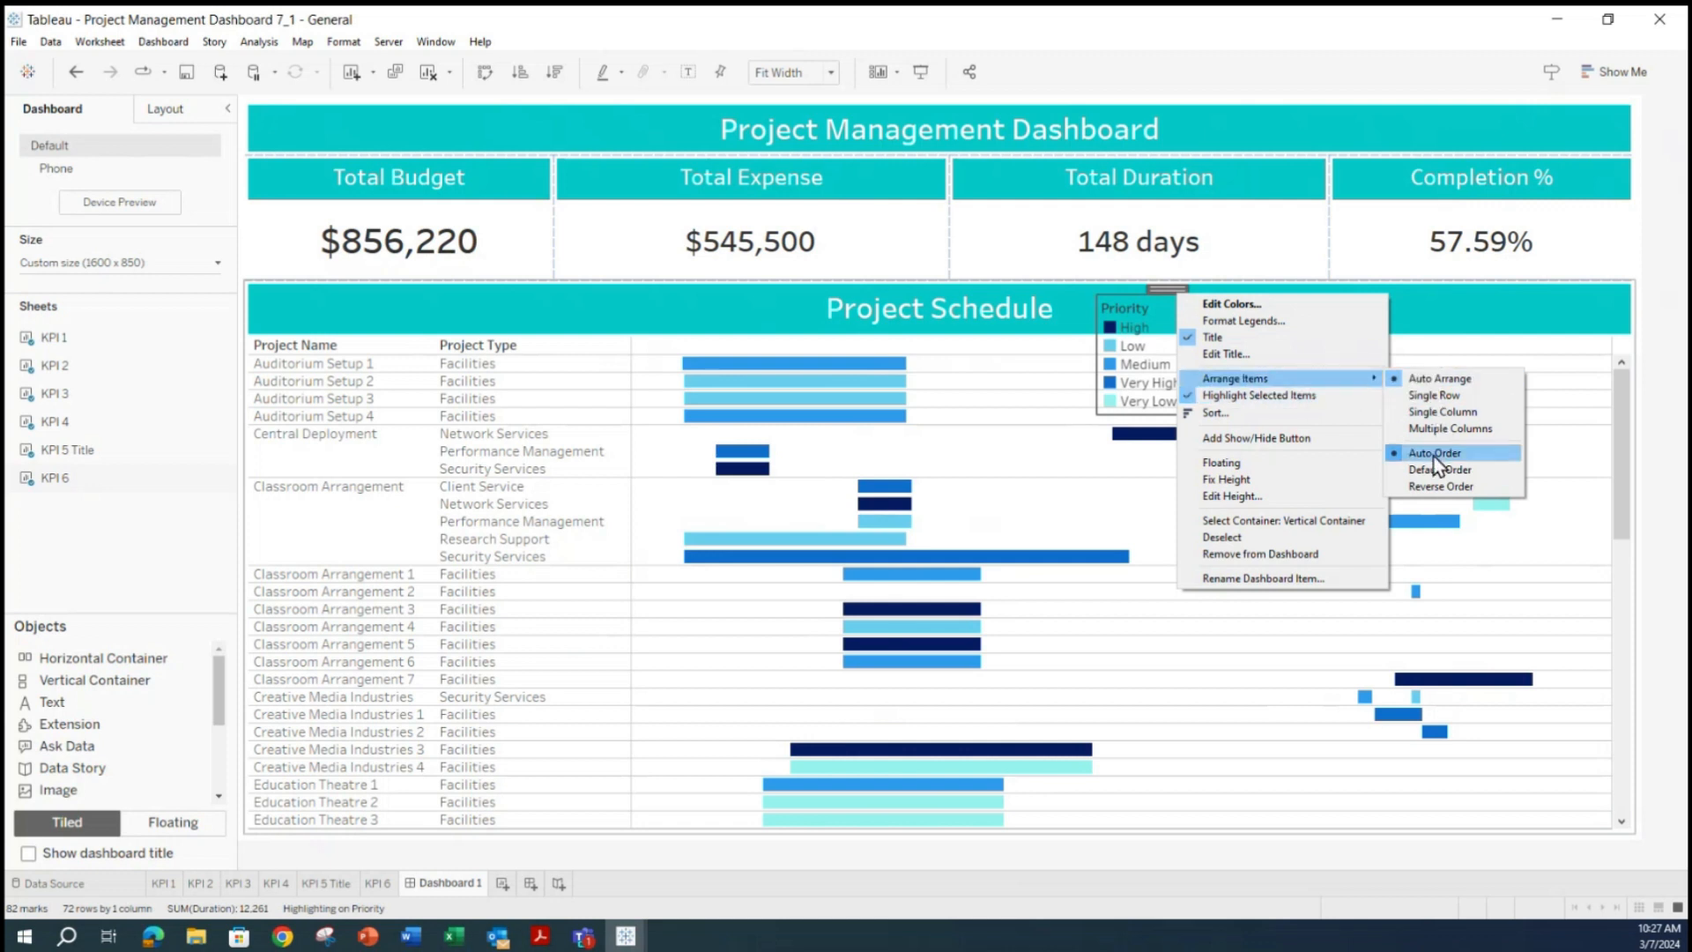
{"action": "left_click", "coordinate": [1442, 404]}
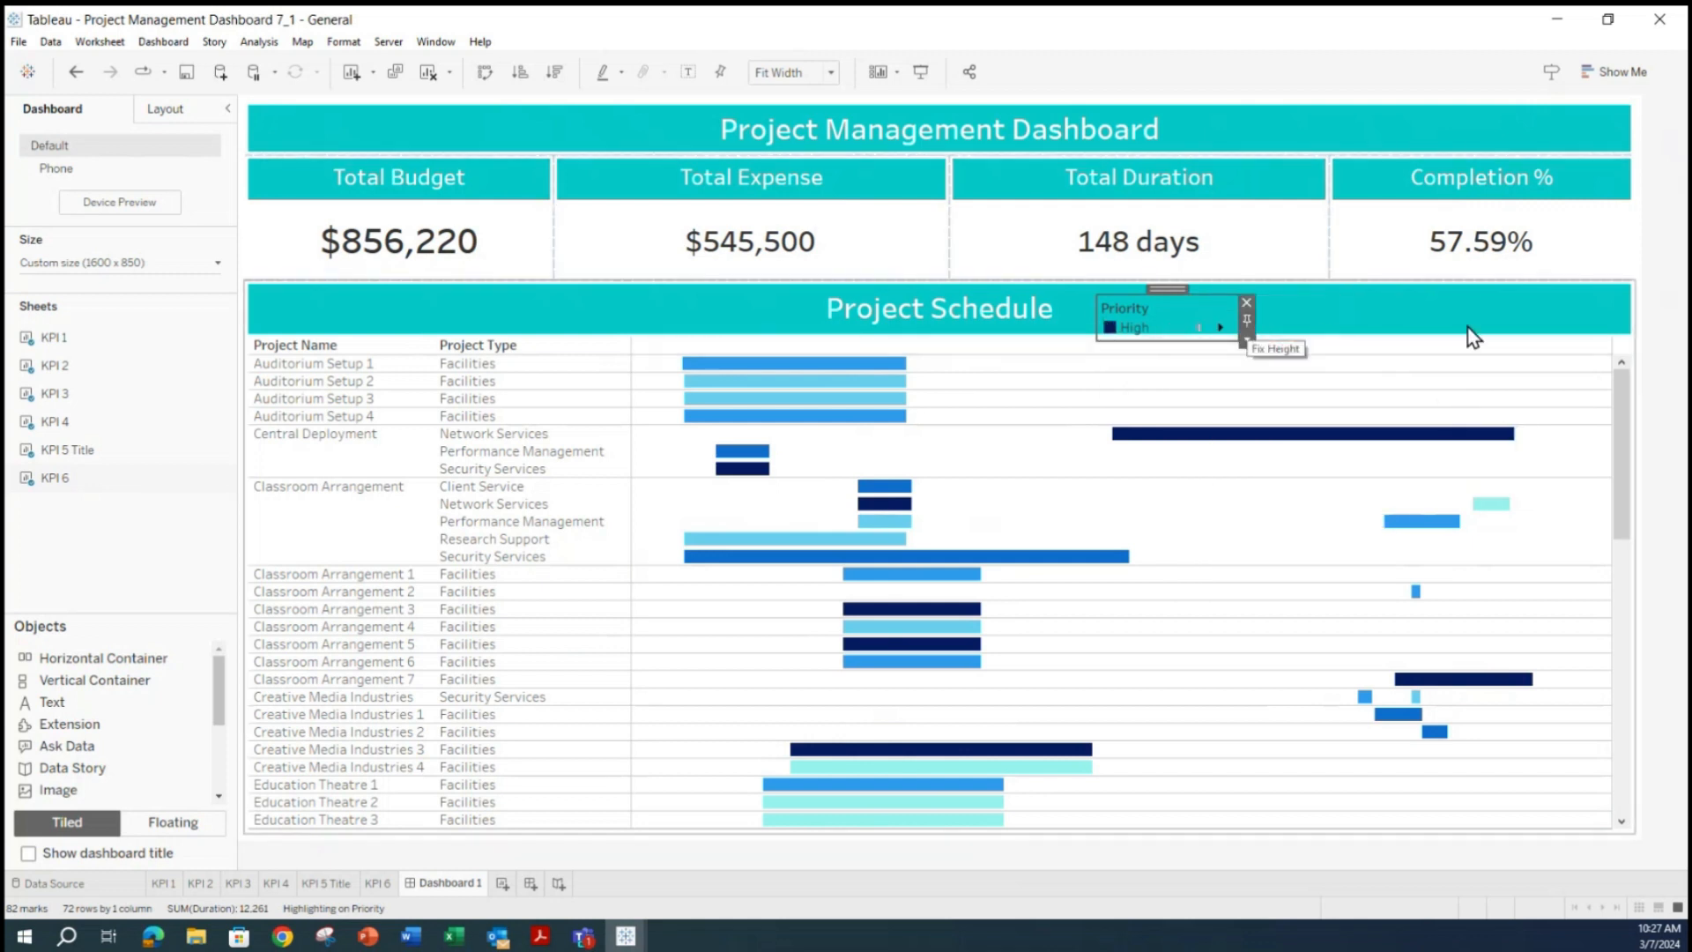
Try to move the single-row Priority legend slightly down and undo the move.
{"action": "mouse_move", "coordinate": [1157, 289]}
{"action": "left_mouse_down"}
{"action": "mouse_move", "coordinate": [1173, 287]}
{"action": "mouse_move", "coordinate": [1167, 319]}
{"action": "left_mouse_up"}
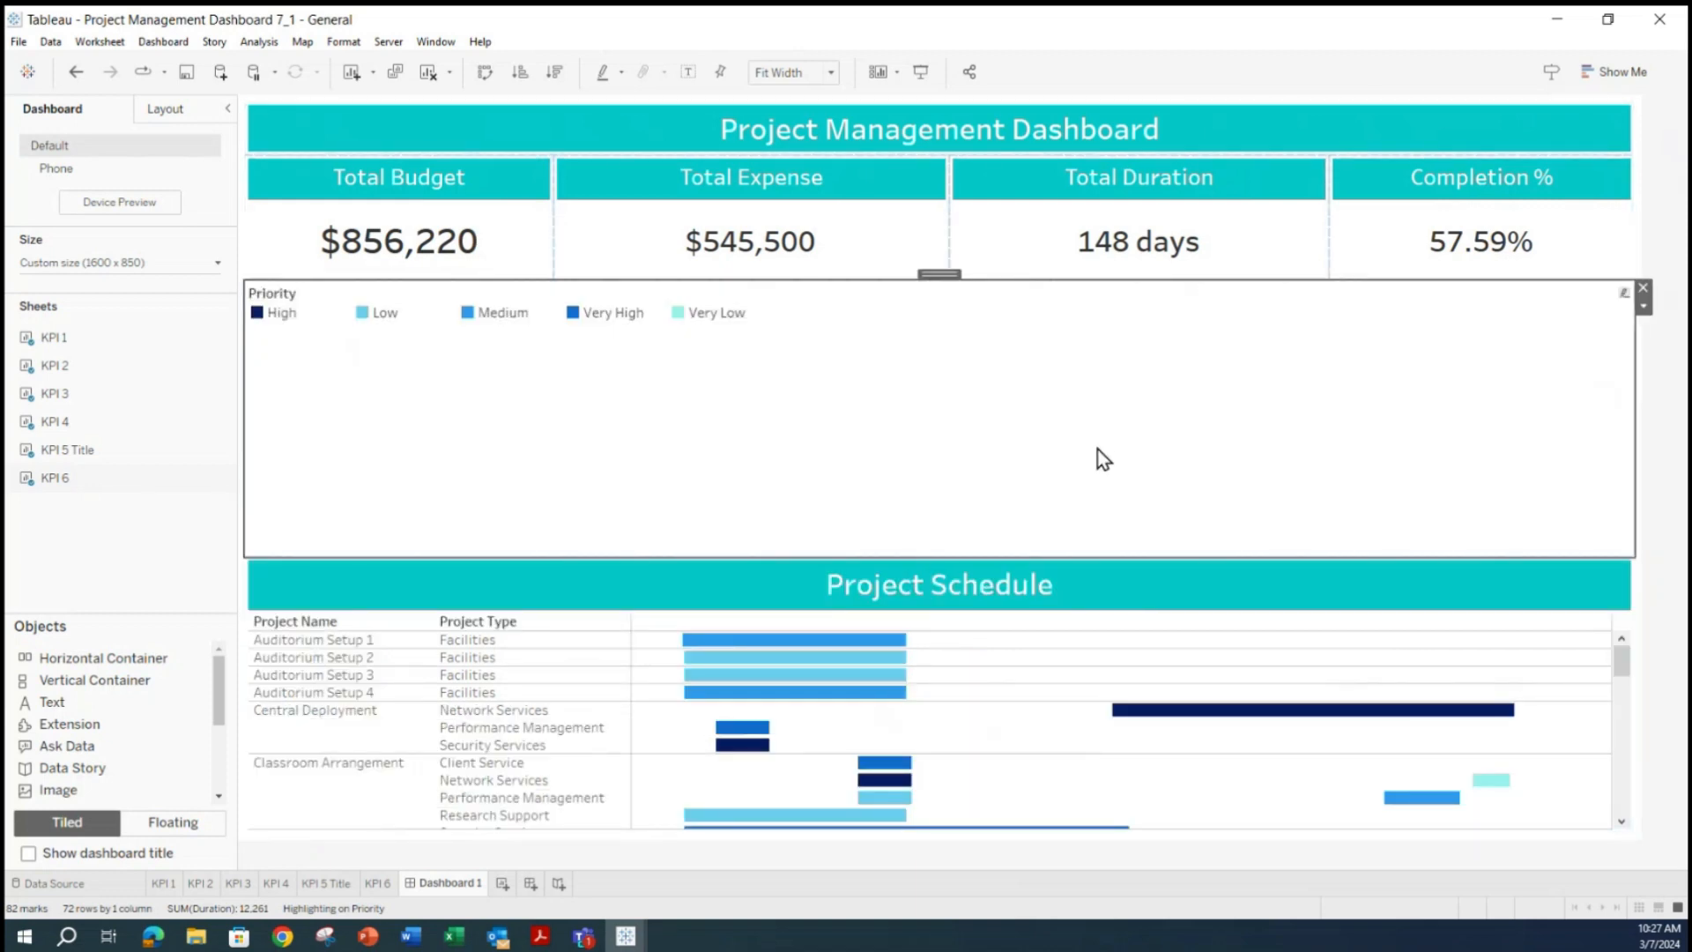
{"action": "key", "text": "ctrl+z"}
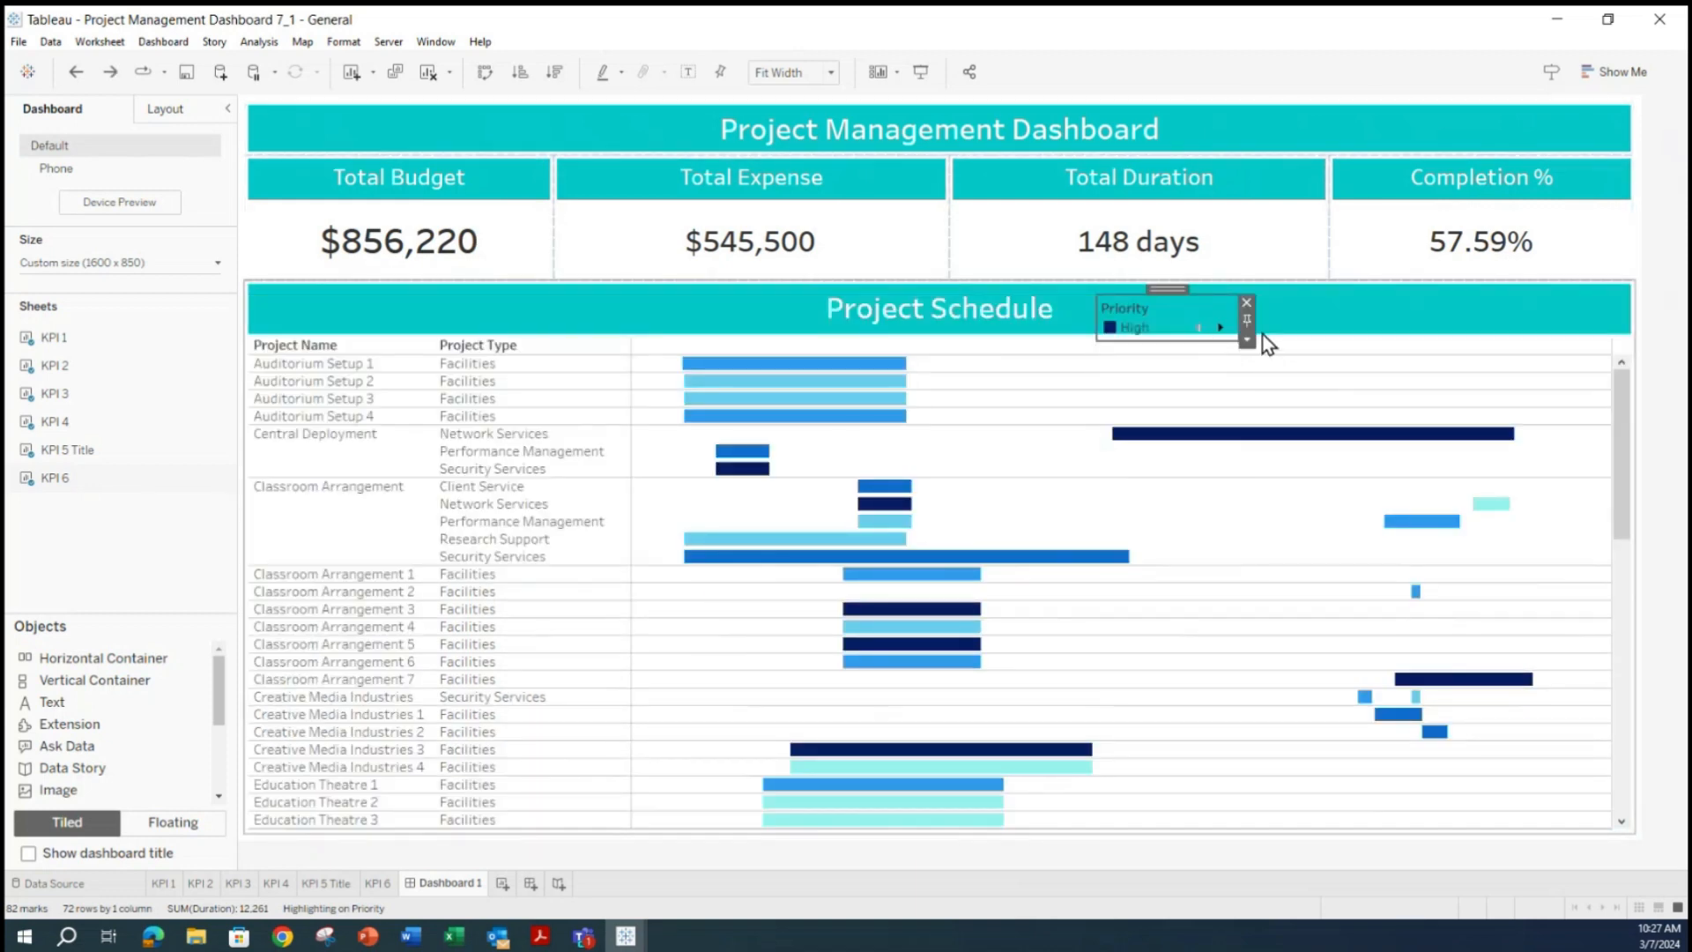
Make the single-row Priority legend on the Project Schedule title bar slightly taller and keep it selected.
{"action": "left_click_drag", "start_coordinate": [1235, 338], "coordinate": [1236, 340]}
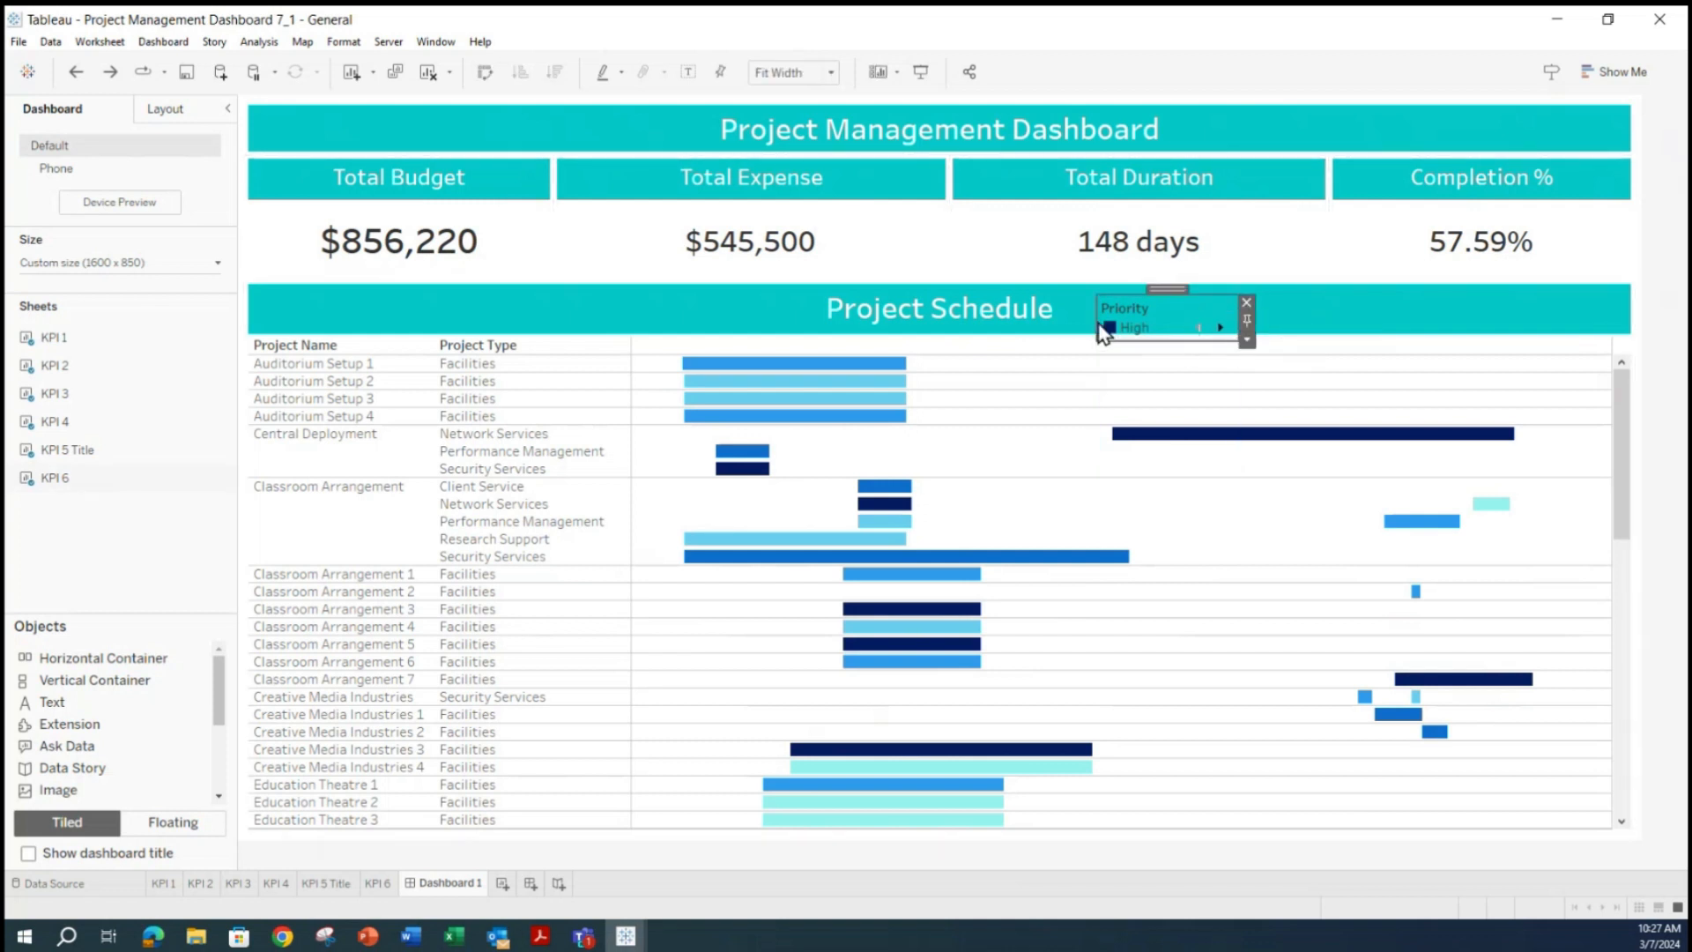
{"action": "left_click_drag", "start_coordinate": [1171, 331], "coordinate": [1177, 356]}
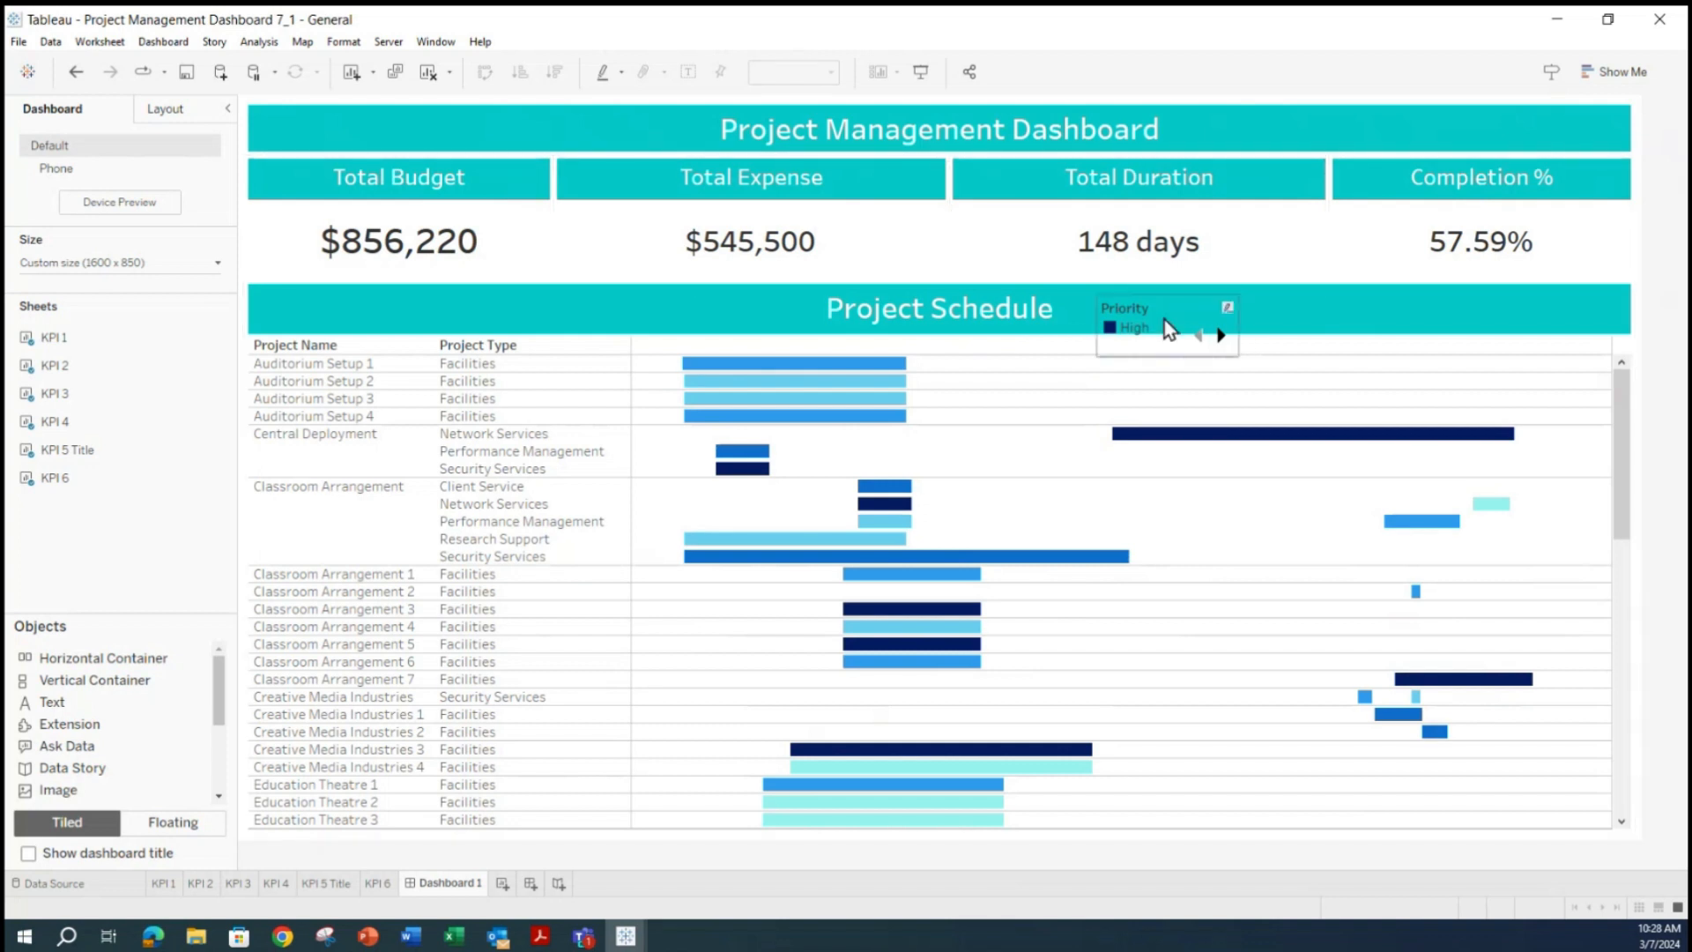
{"action": "left_click", "coordinate": [1132, 319]}
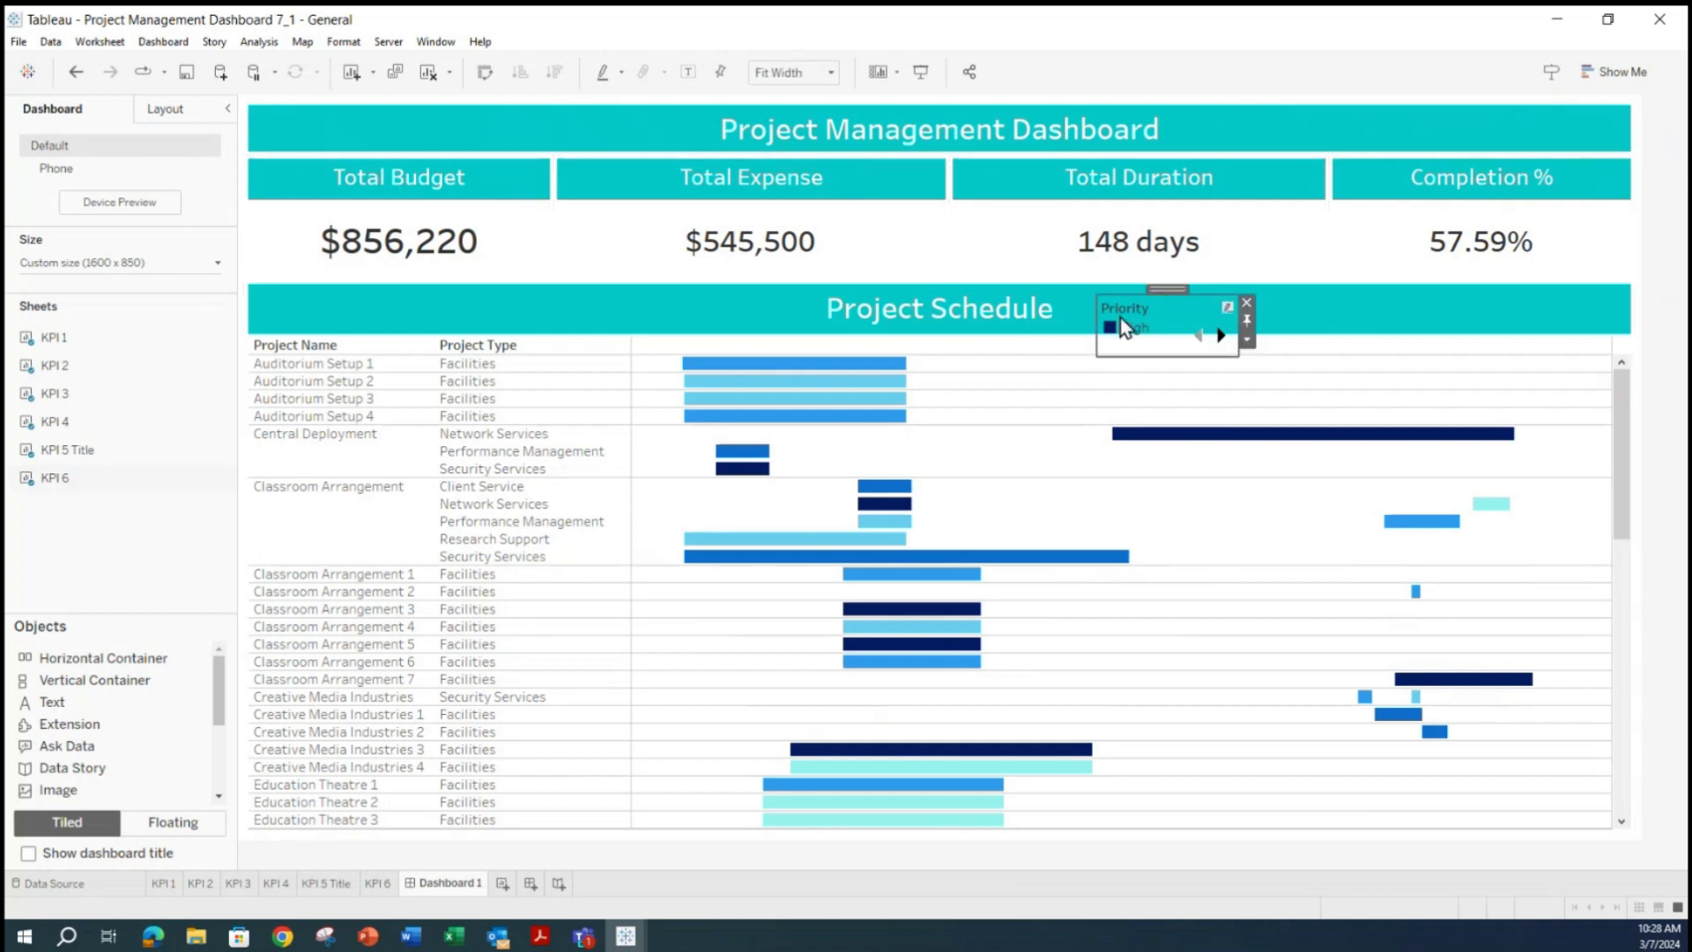
Stretch the Priority legend downward from the Project Schedule title bar over the upper Gantt rows.
{"action": "left_click", "coordinate": [1247, 339]}
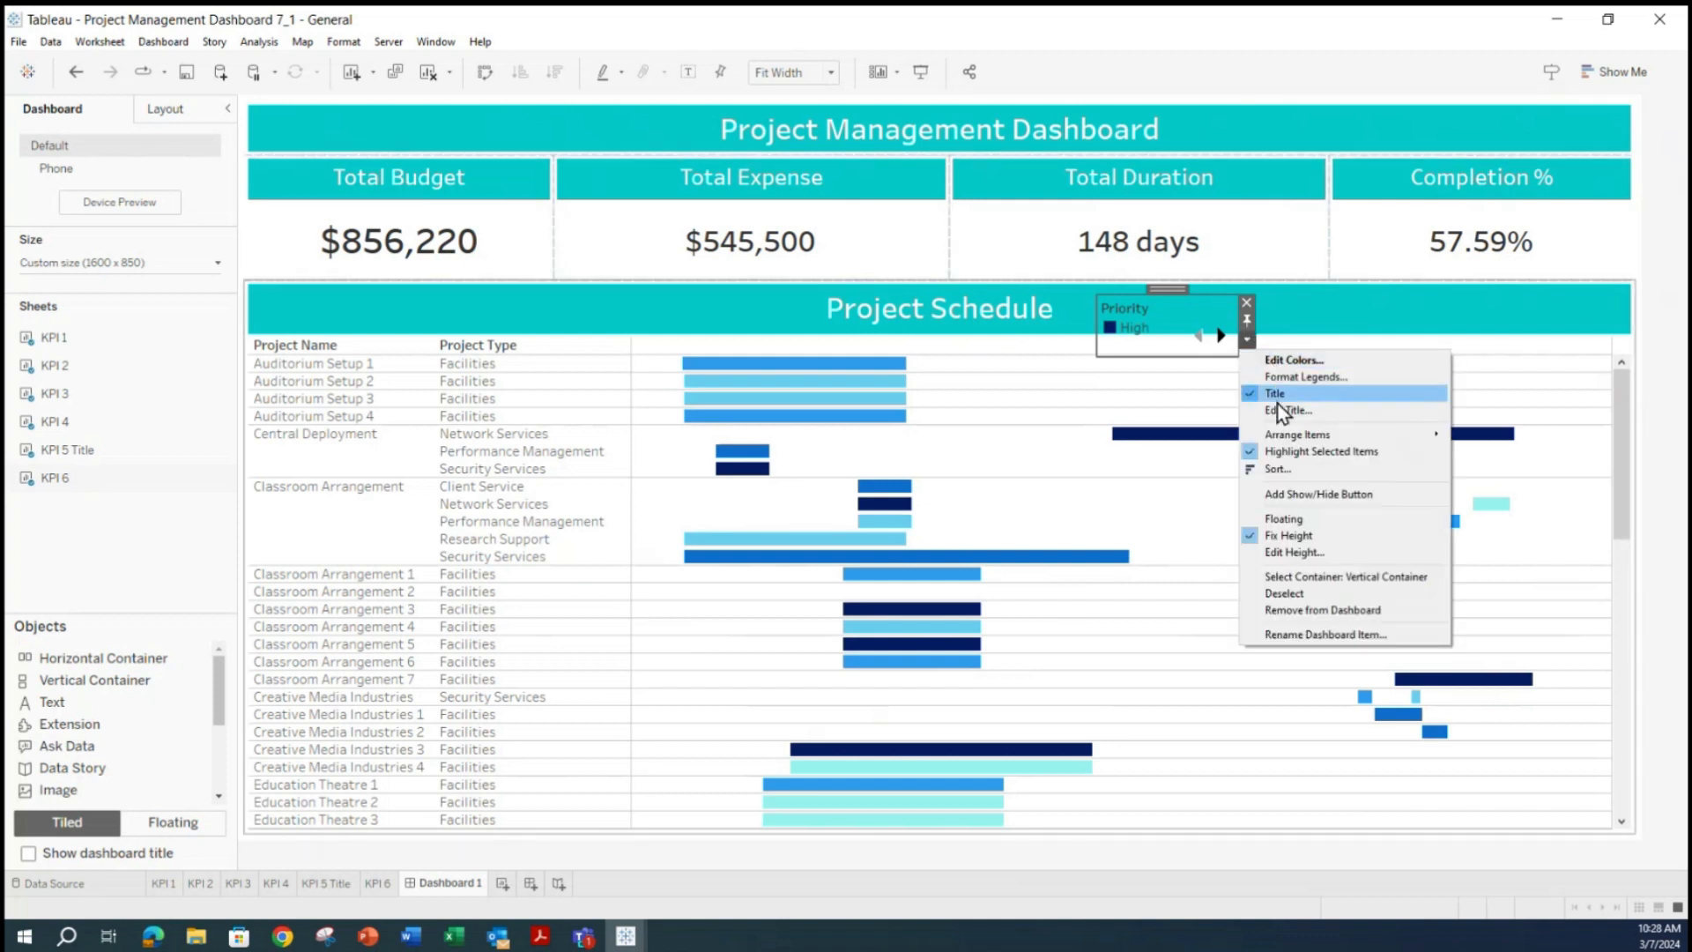
{"action": "mouse_move", "coordinate": [1286, 445]}
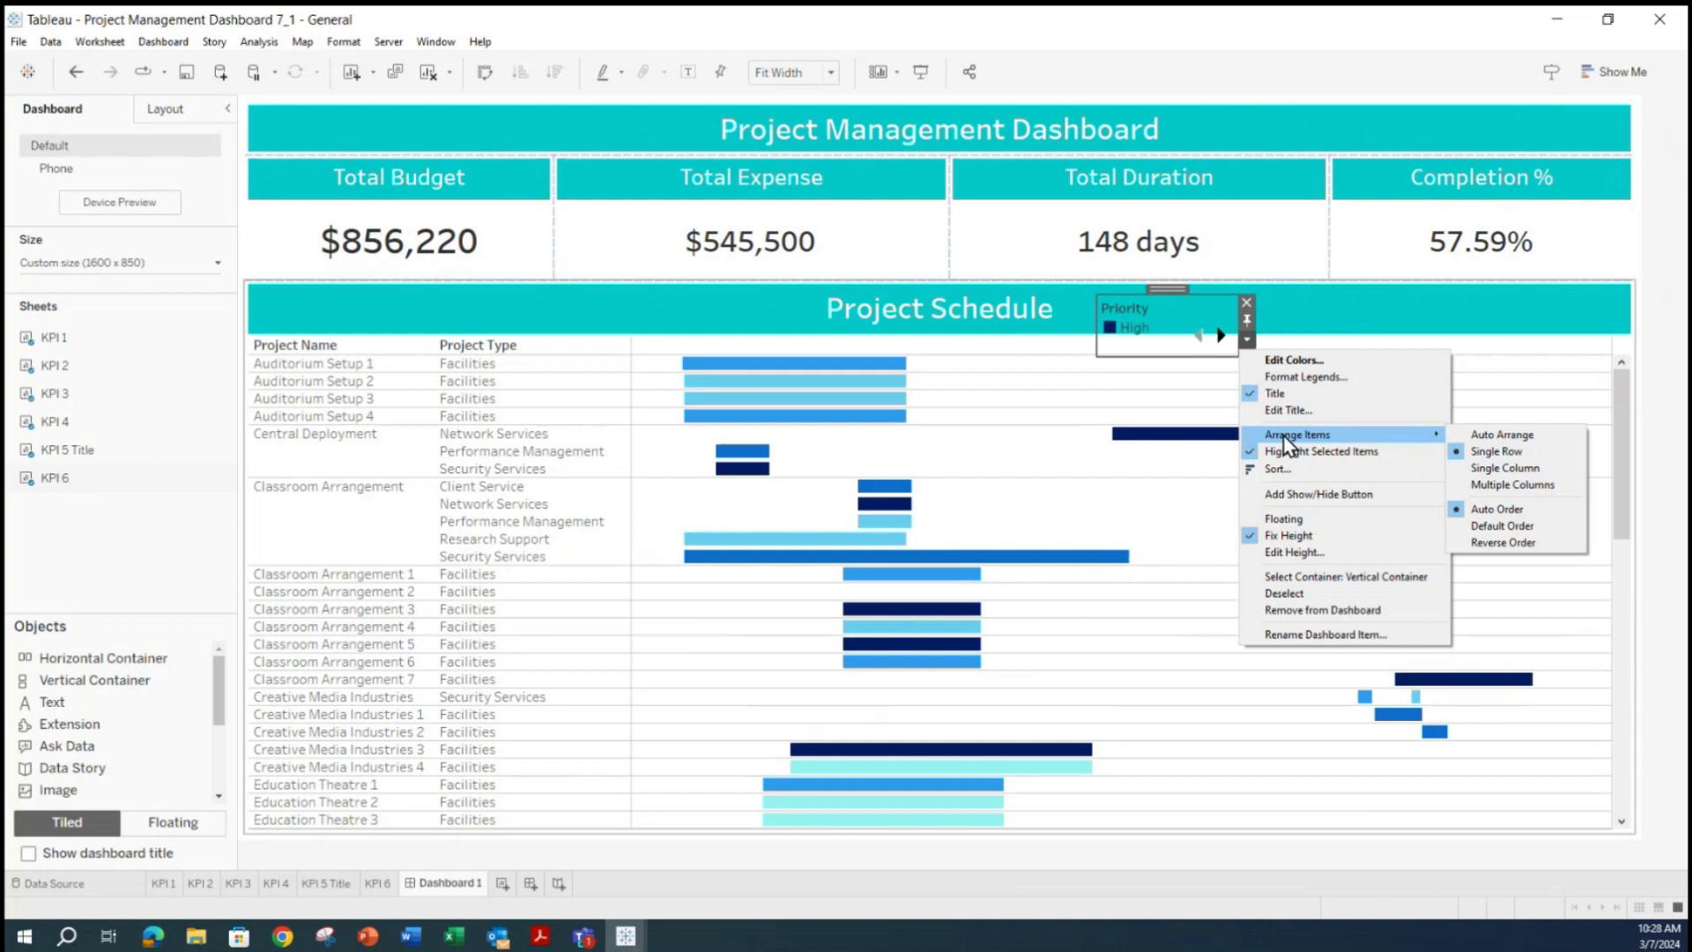
{"action": "left_click", "coordinate": [1096, 341]}
{"action": "left_click", "coordinate": [1141, 302]}
{"action": "left_click_drag", "start_coordinate": [1192, 357], "coordinate": [1243, 490]}
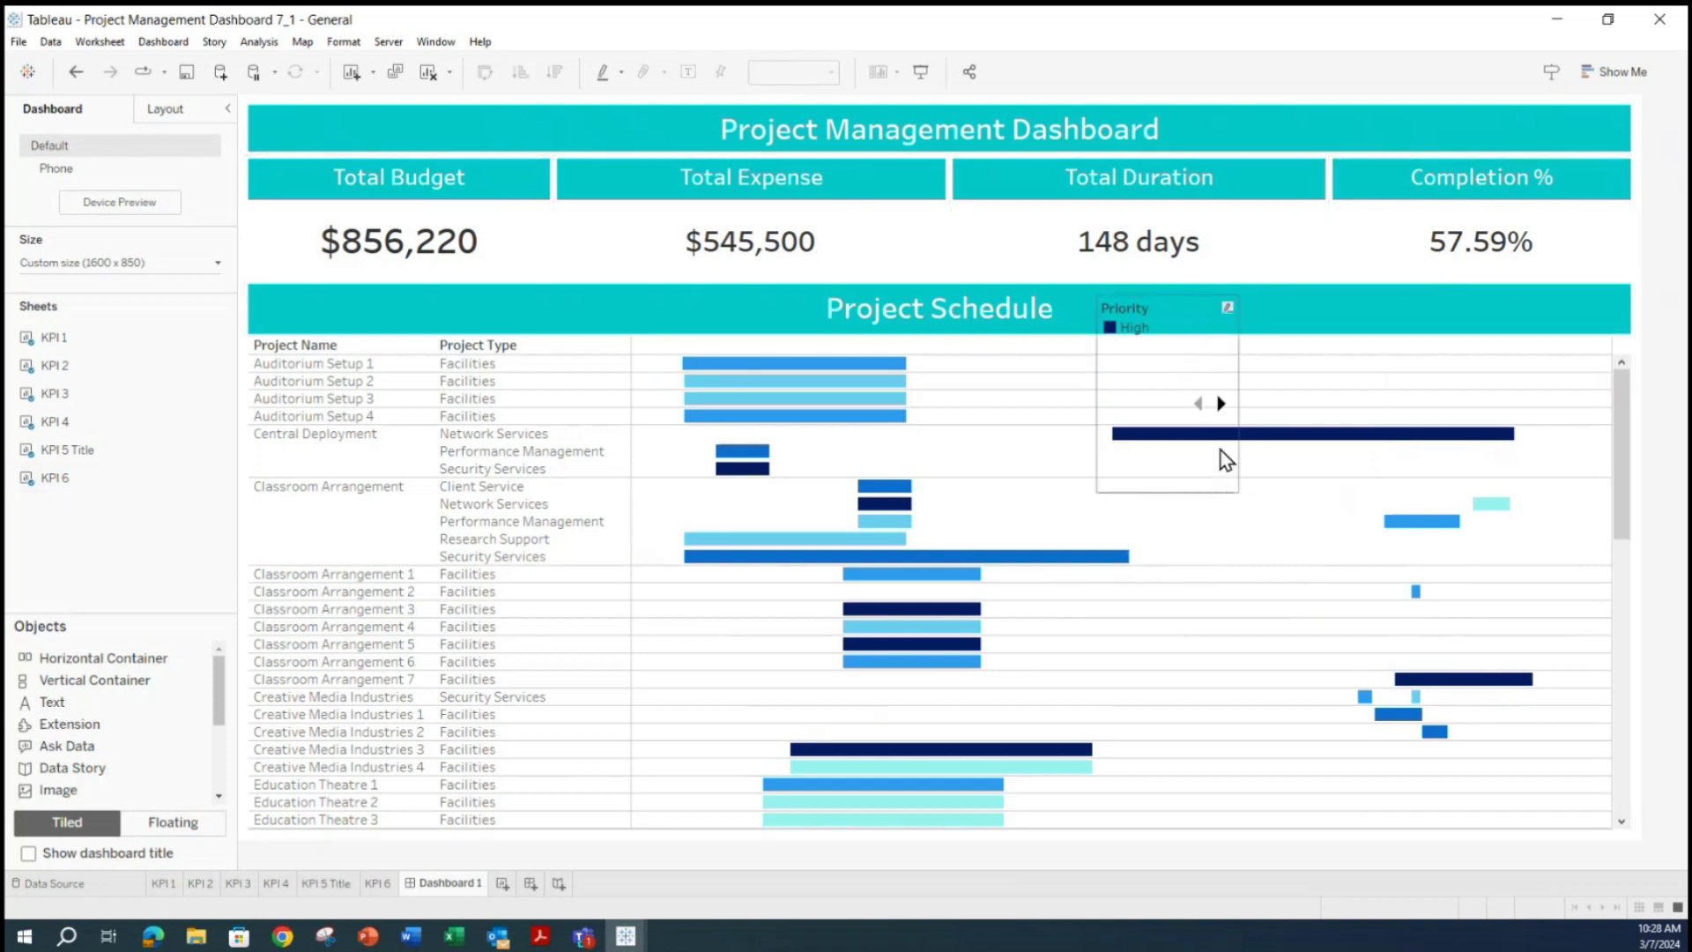
{"action": "left_click", "coordinate": [1205, 476]}
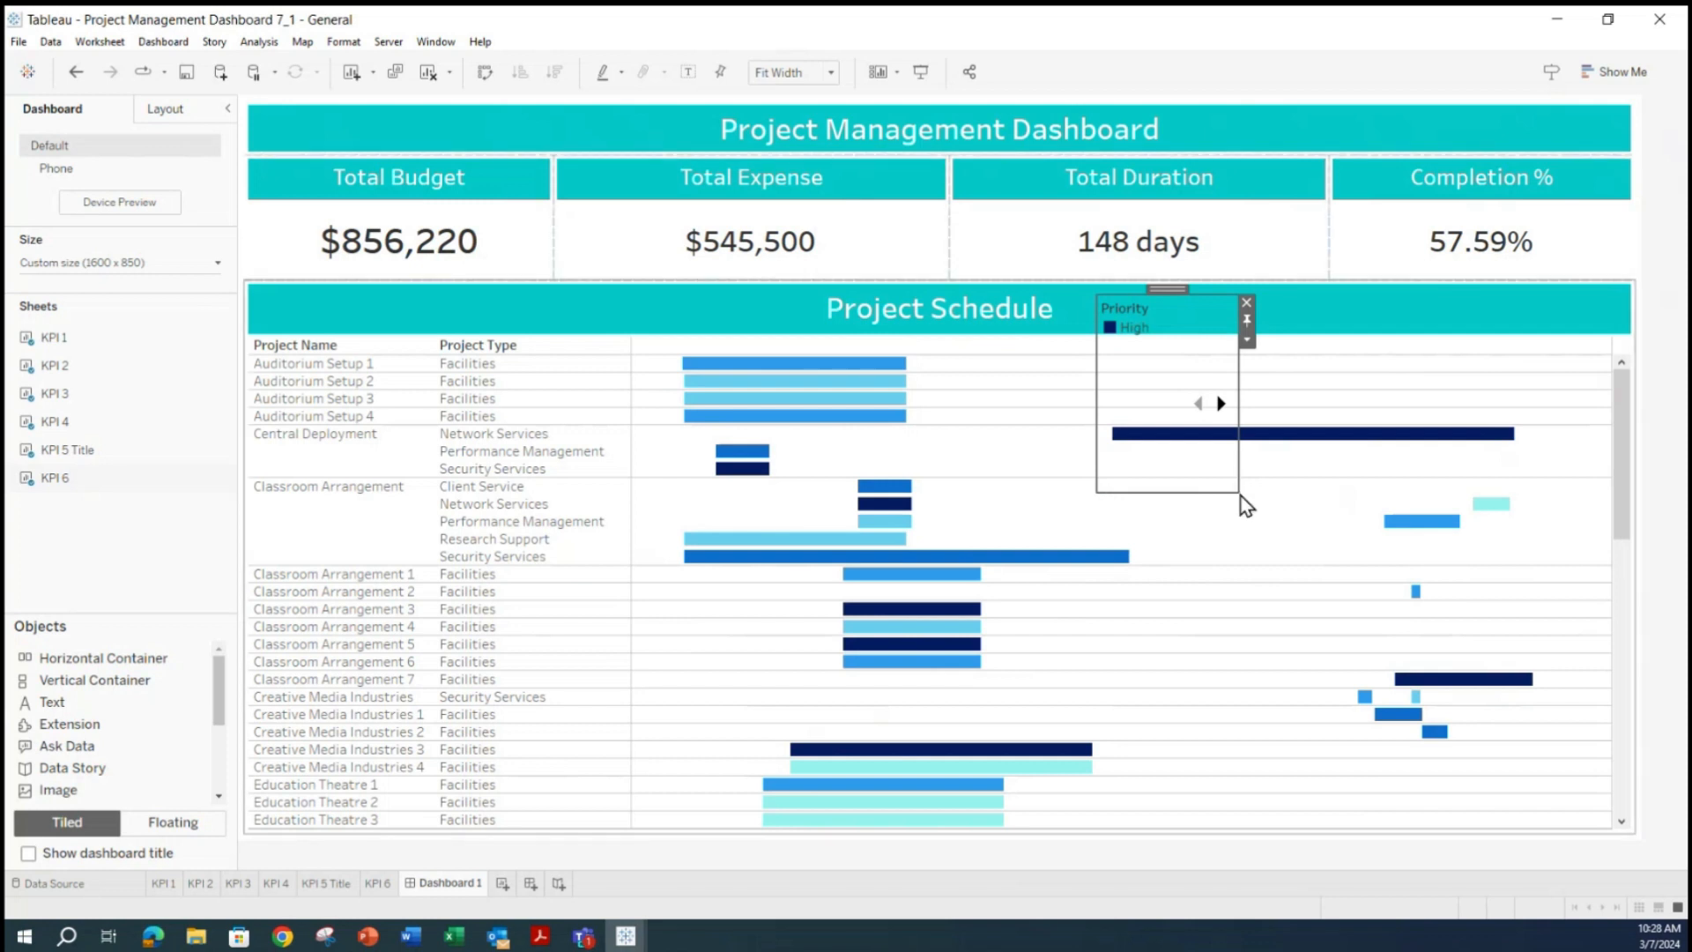
{"action": "left_click_drag", "start_coordinate": [1227, 490], "coordinate": [1228, 491]}
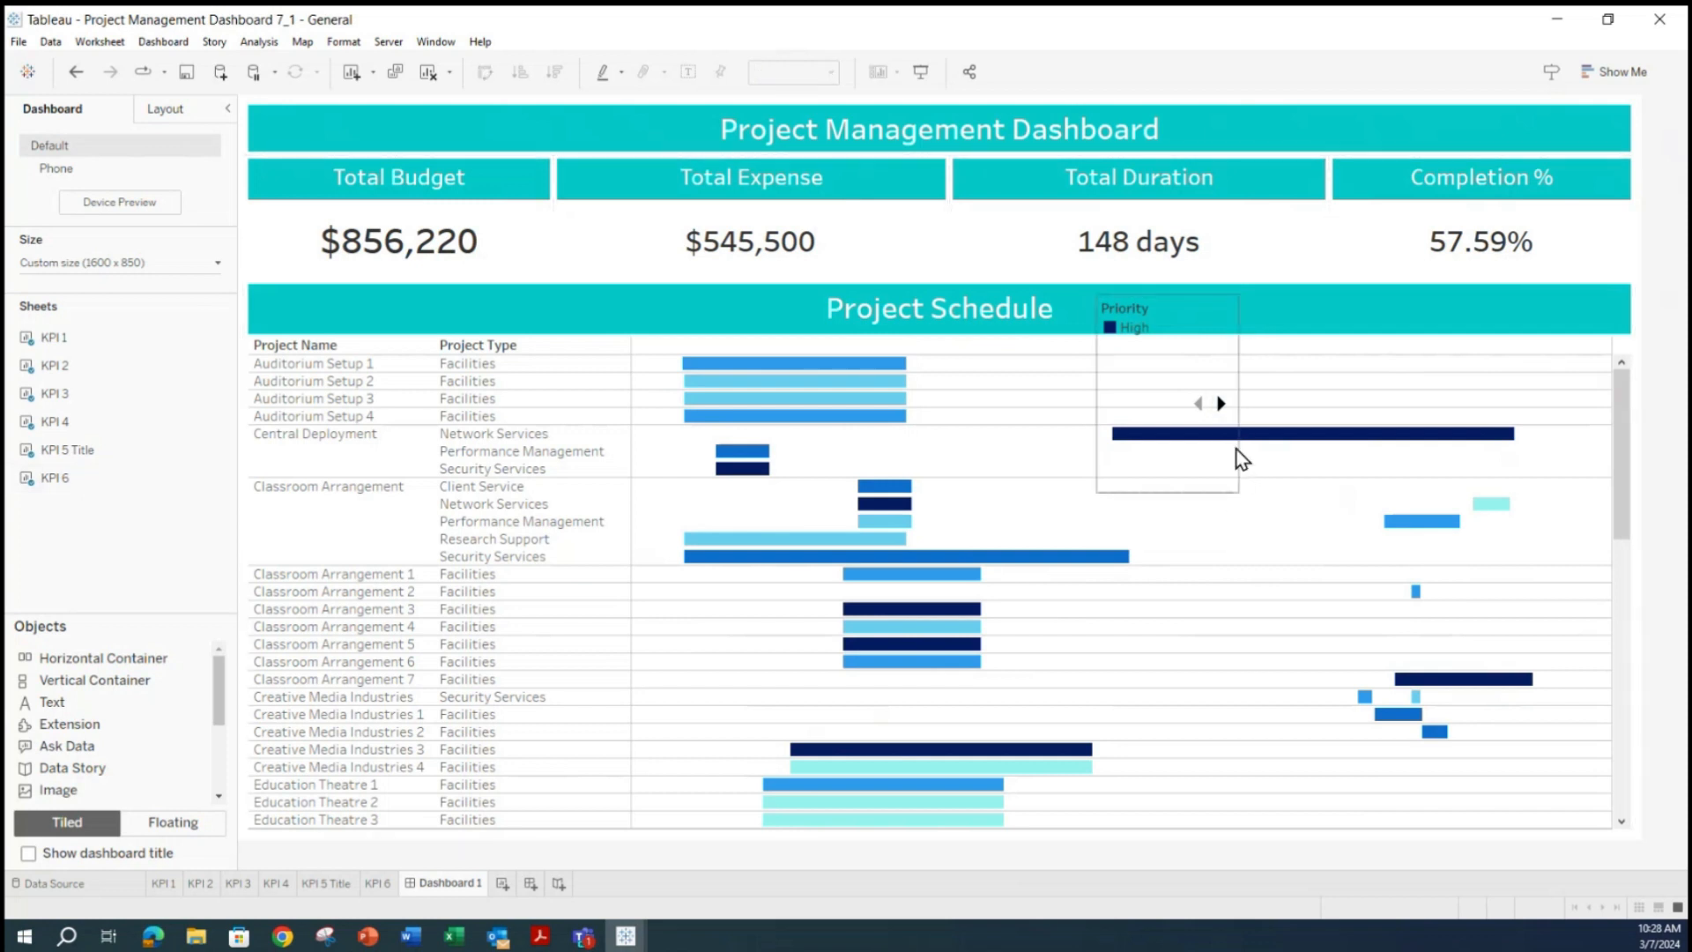
Page through the single-row Priority legend's items and narrow its item columns to fit more of them.
{"action": "left_click", "coordinate": [1222, 404]}
{"action": "left_click", "coordinate": [1221, 403]}
{"action": "left_click", "coordinate": [1221, 403]}
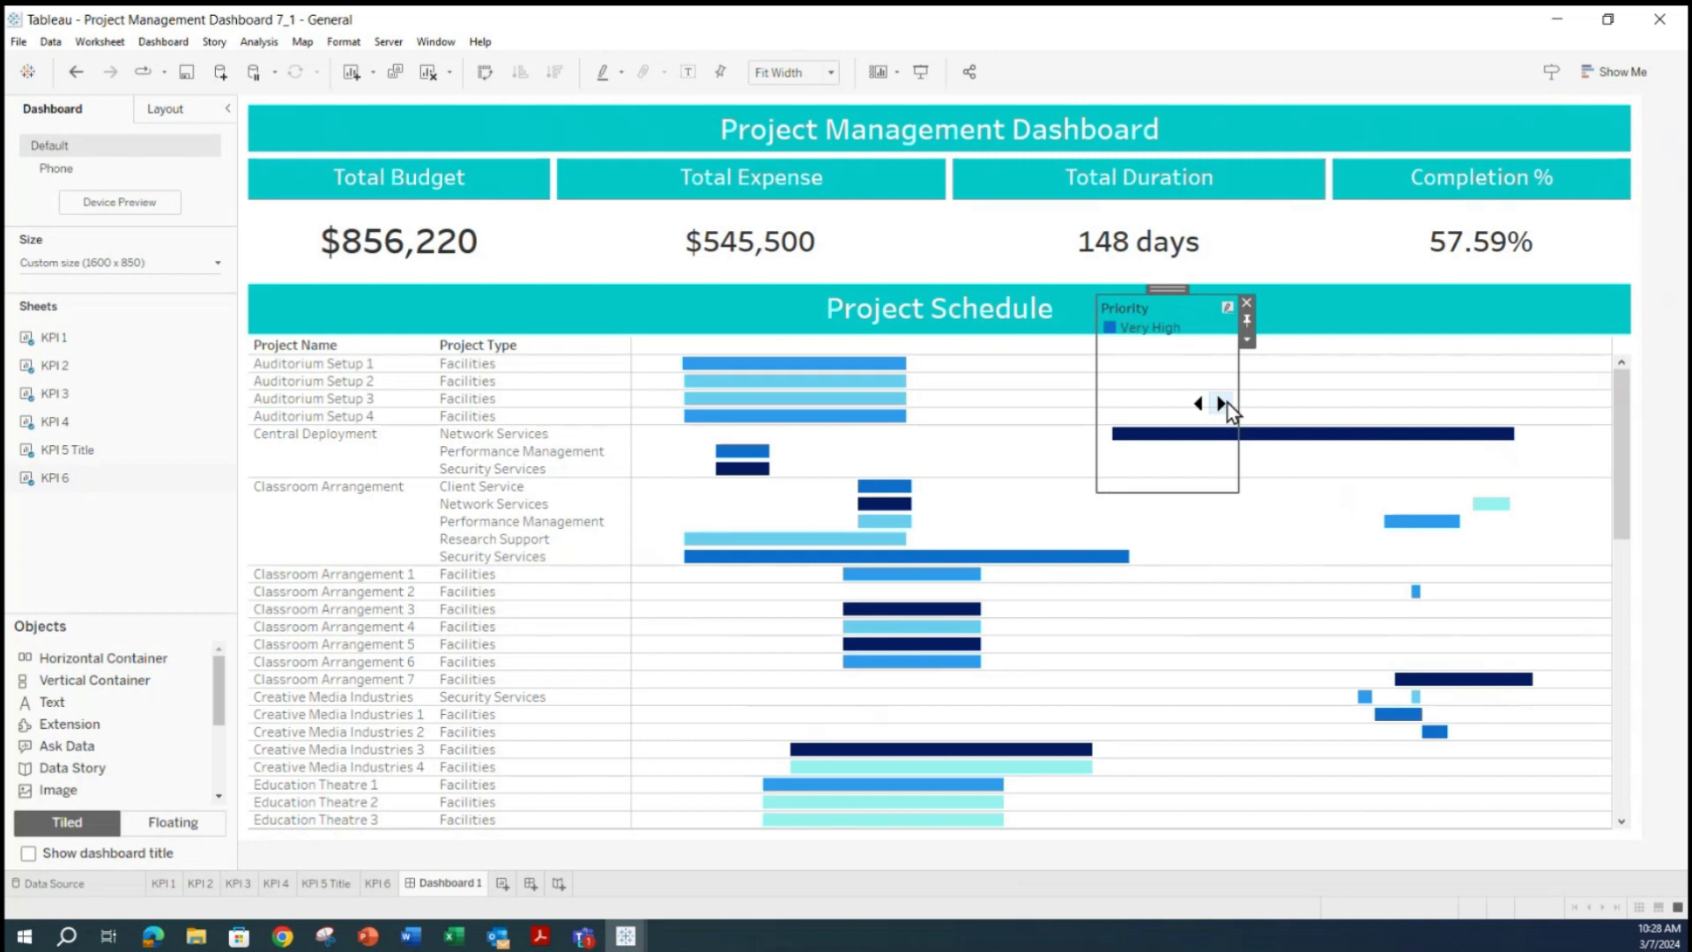
{"action": "left_click_drag", "start_coordinate": [1102, 329], "coordinate": [816, 322]}
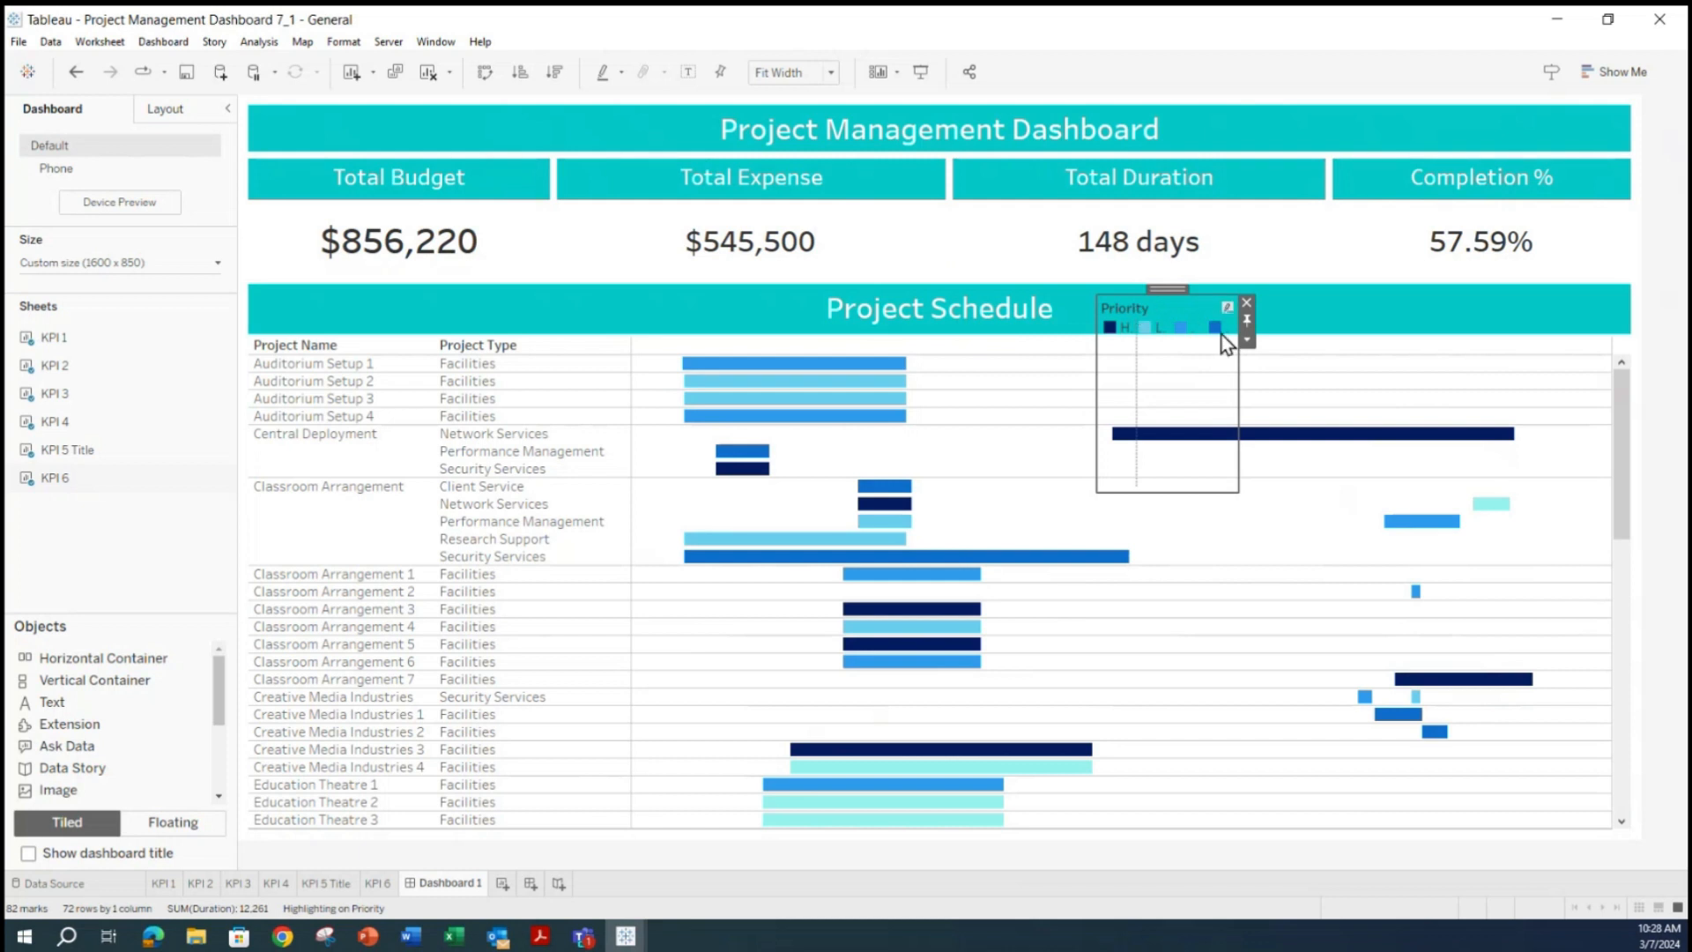
{"action": "left_click", "coordinate": [1247, 340]}
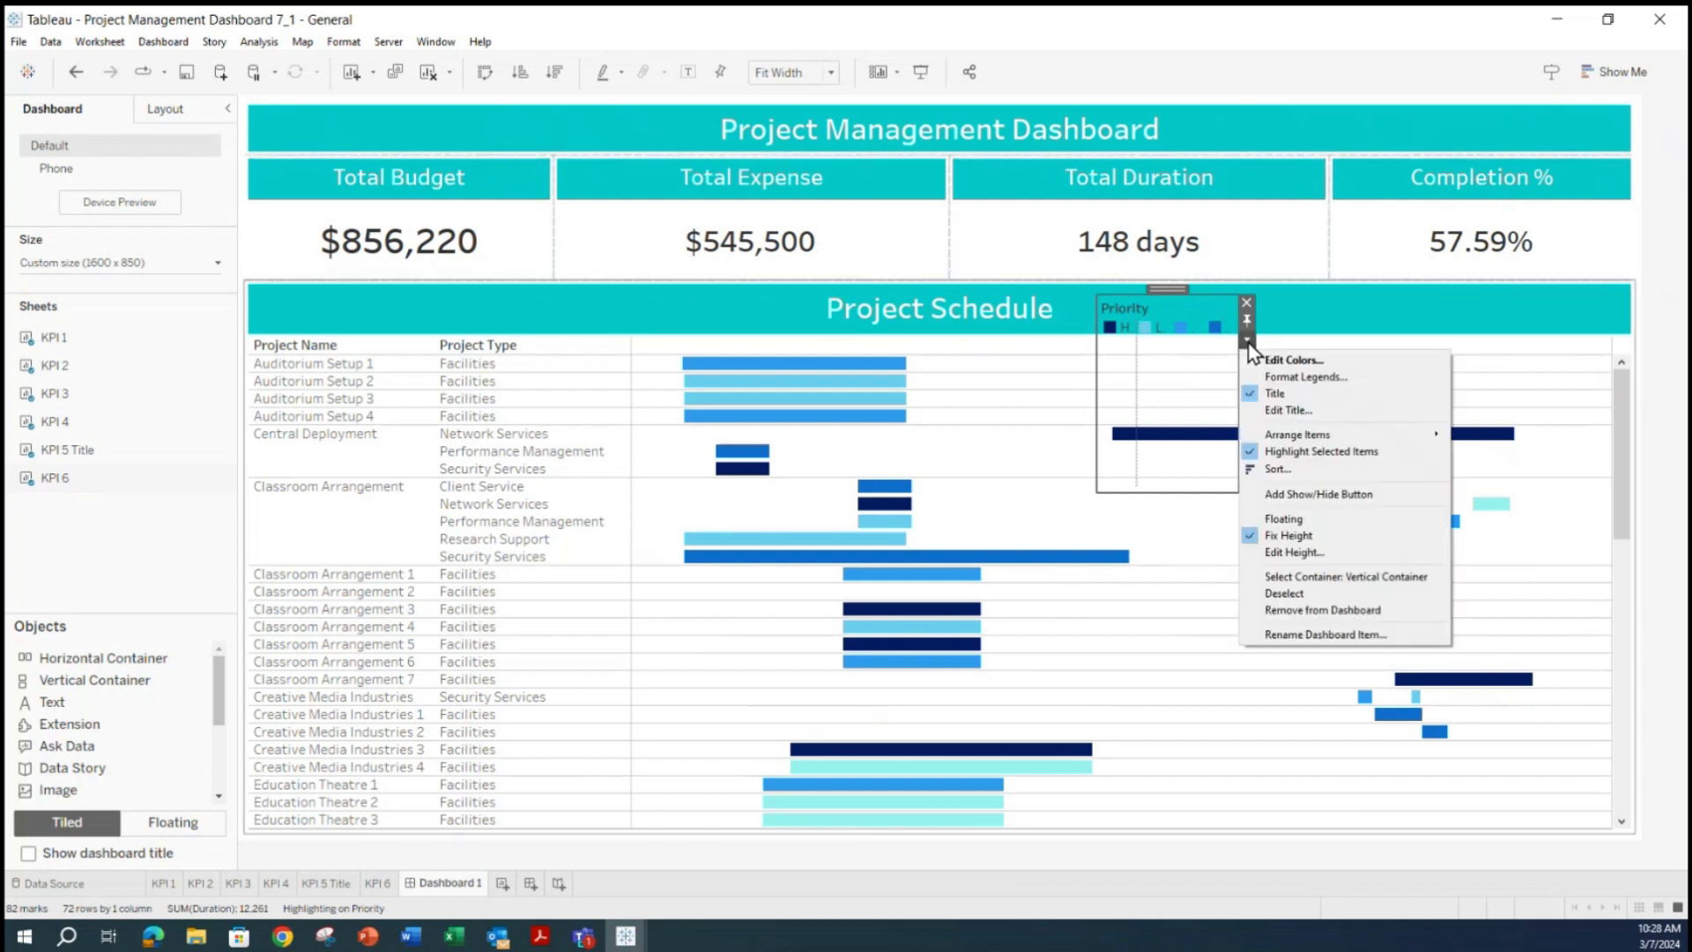
{"action": "left_click", "coordinate": [1277, 379]}
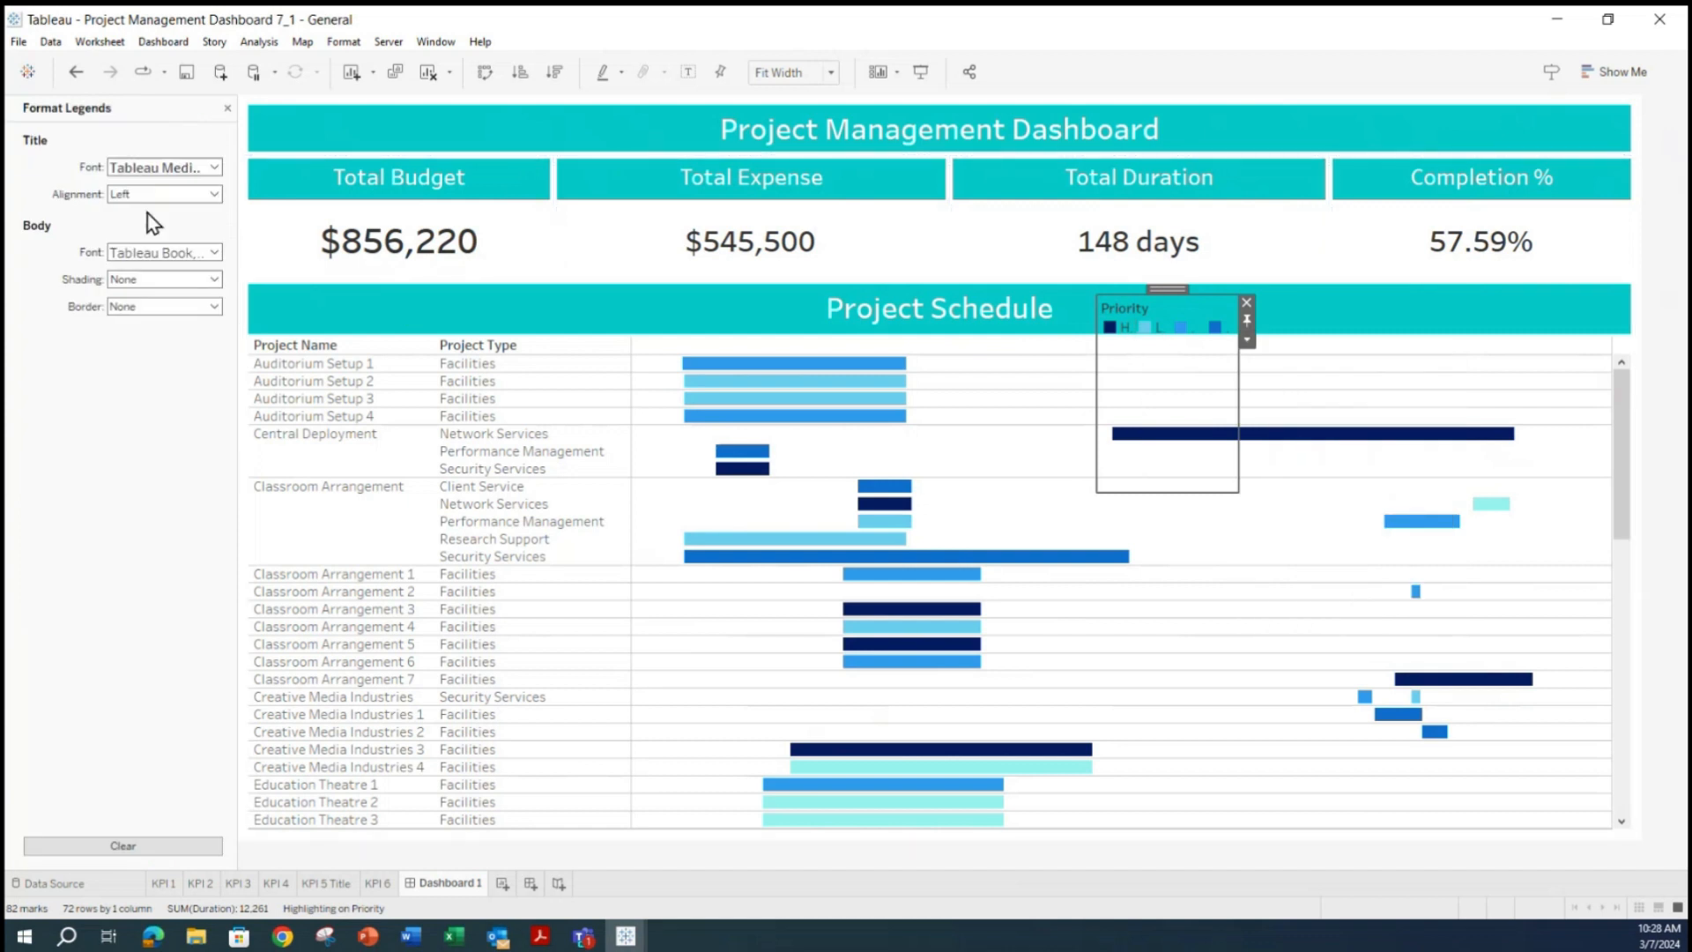
{"action": "left_click", "coordinate": [228, 108]}
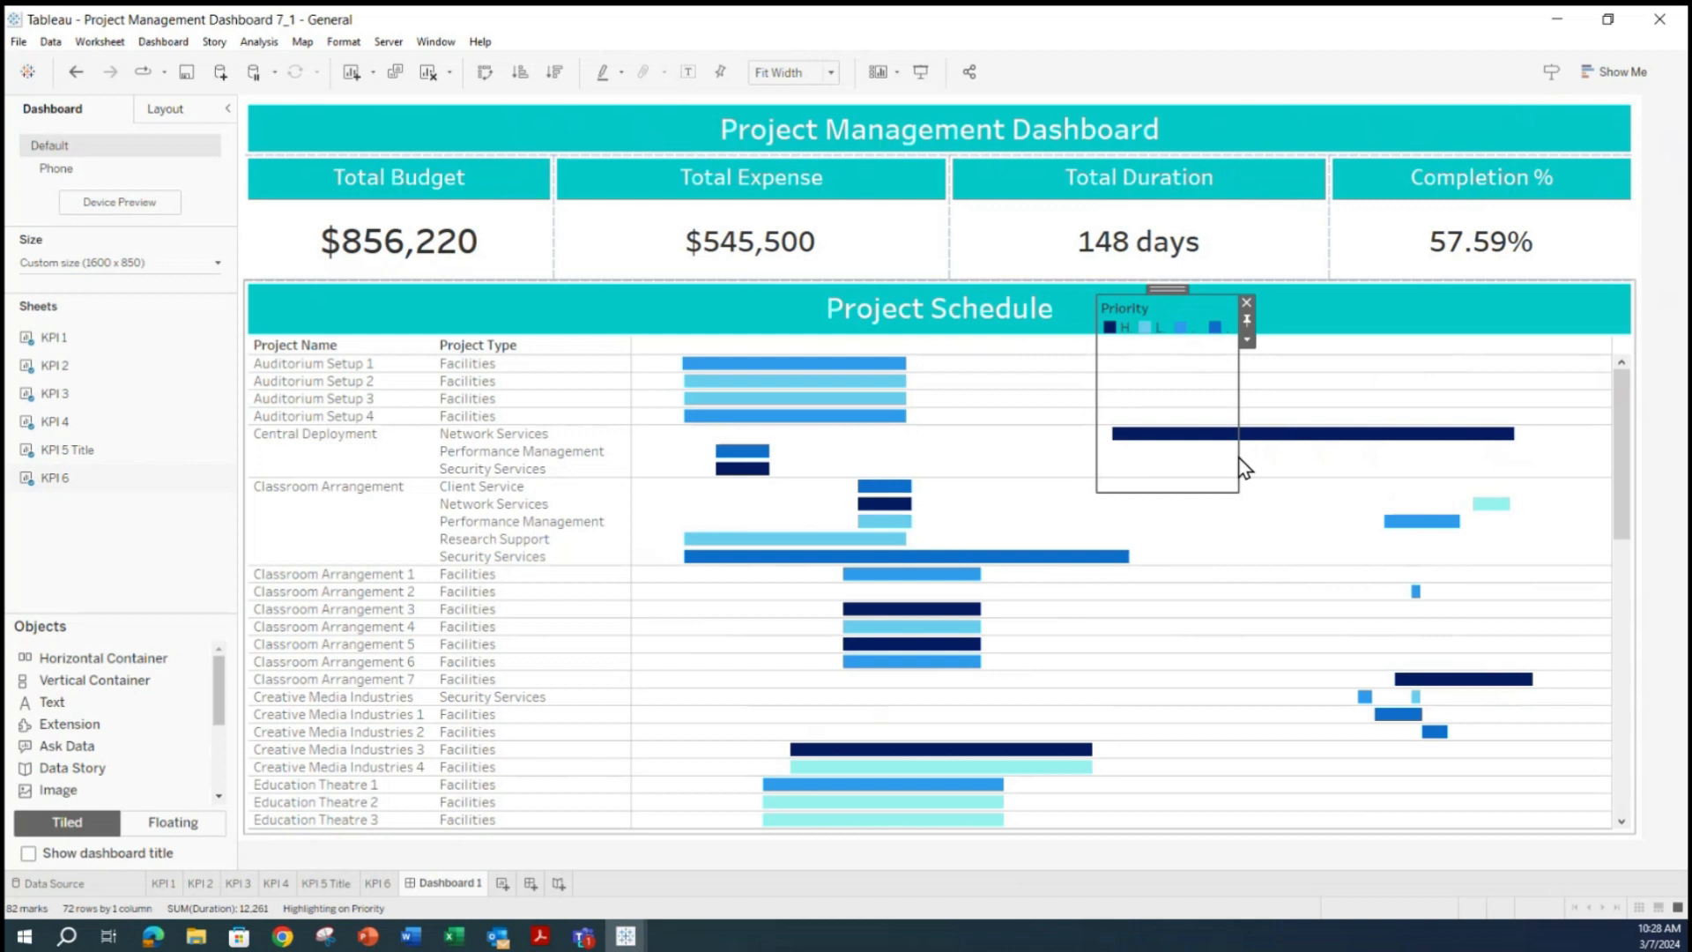
Try to enlarge the Priority legend inside its container and widen its item columns.
{"action": "left_click_drag", "start_coordinate": [1217, 493], "coordinate": [1287, 491]}
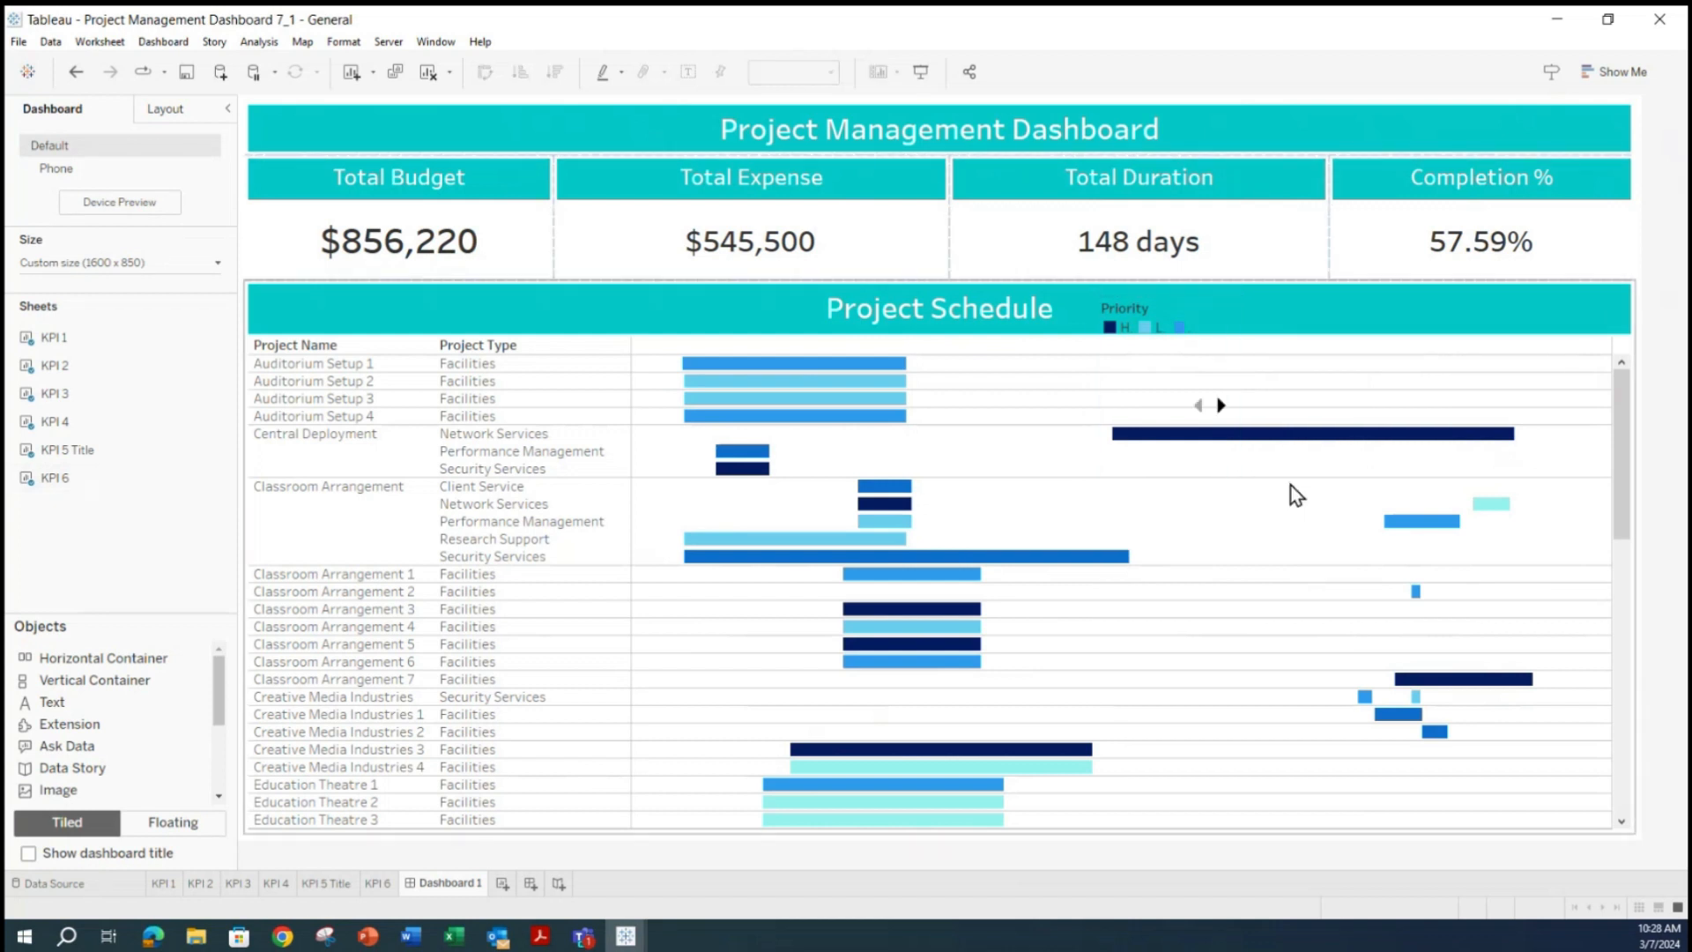
{"action": "left_click", "coordinate": [1124, 381]}
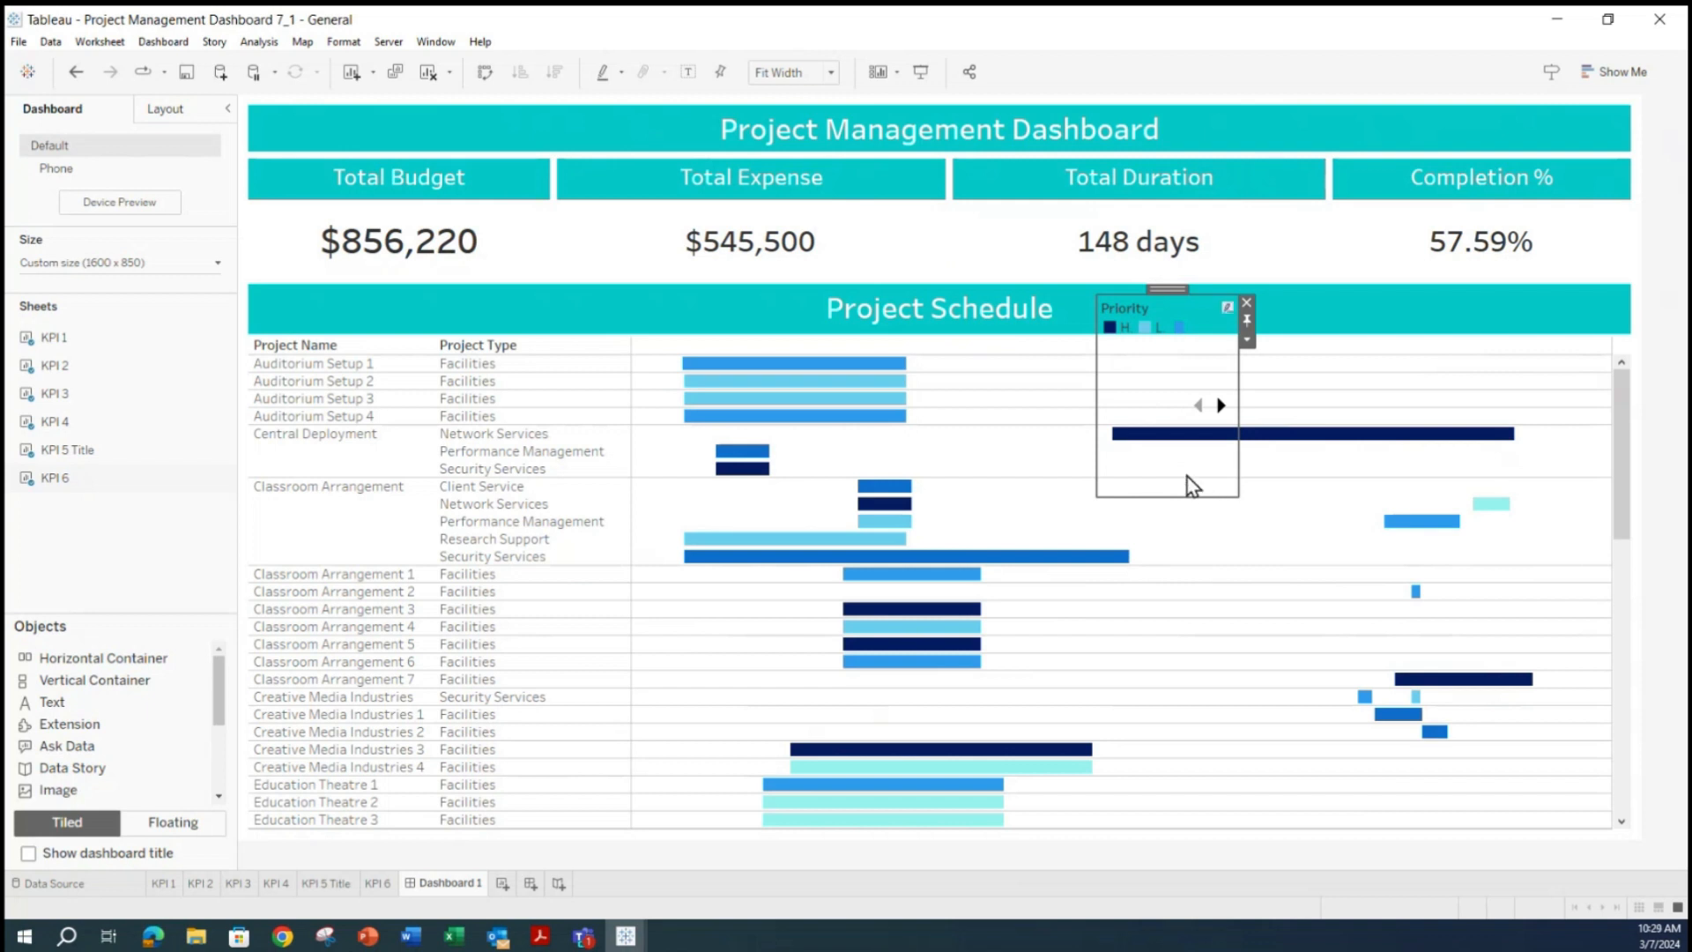
{"action": "left_click", "coordinate": [1238, 467]}
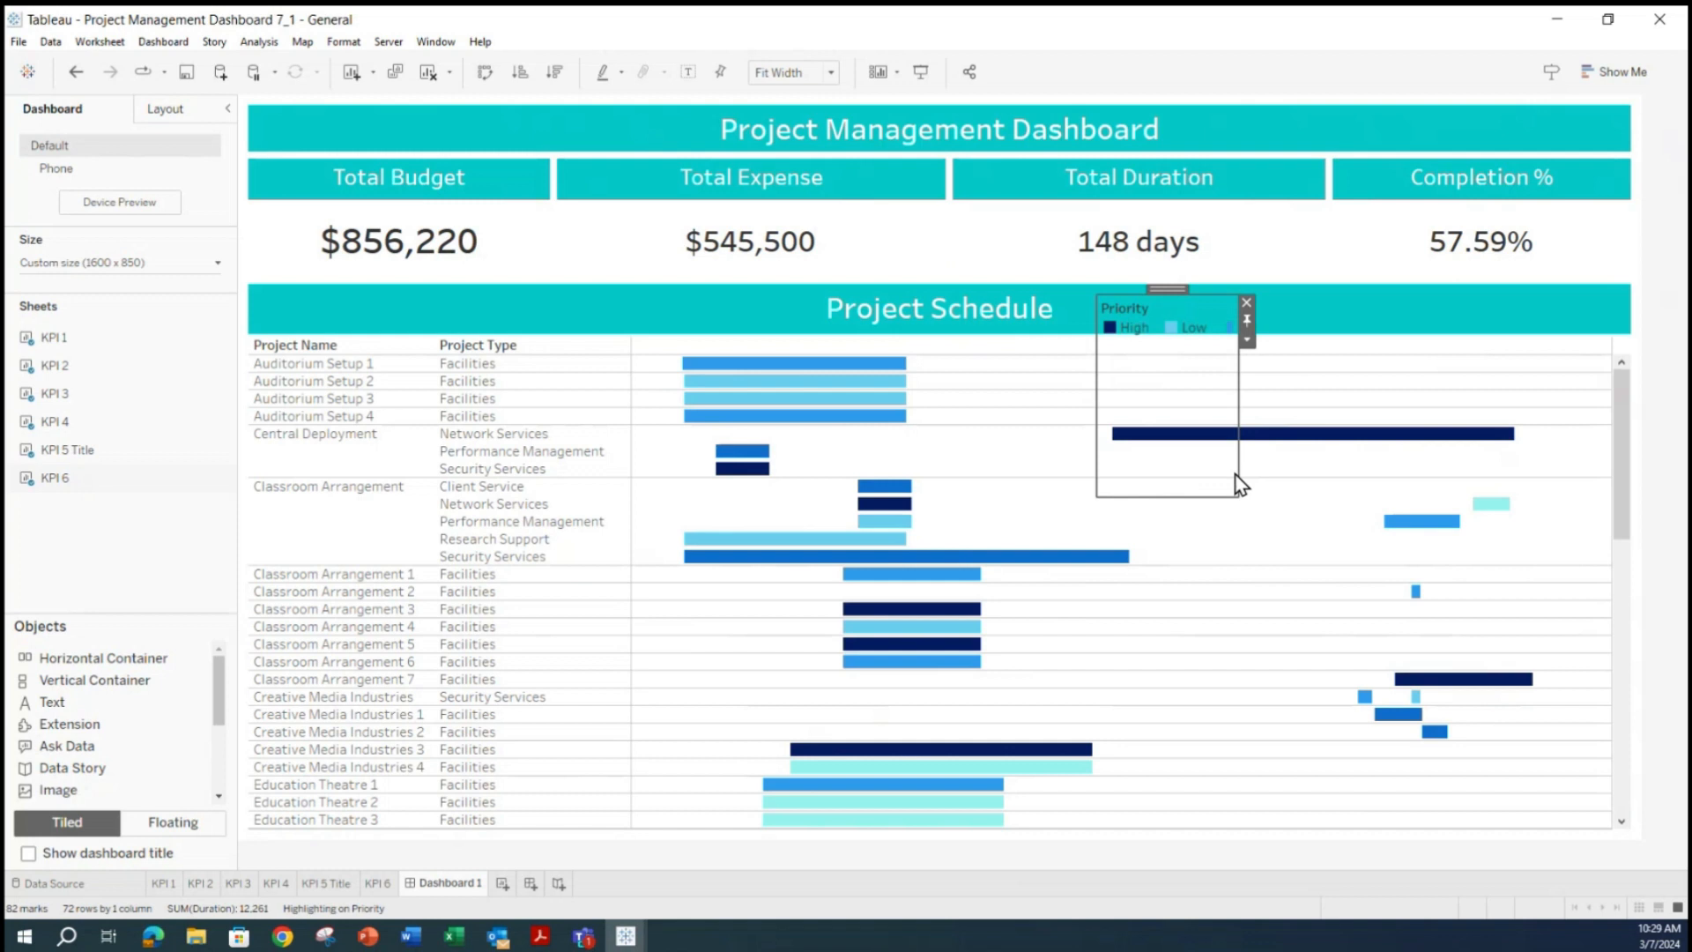
Make the Priority legend floating on its own and size it wide enough to list all five priorities in one row.
{"action": "left_click", "coordinate": [1247, 340]}
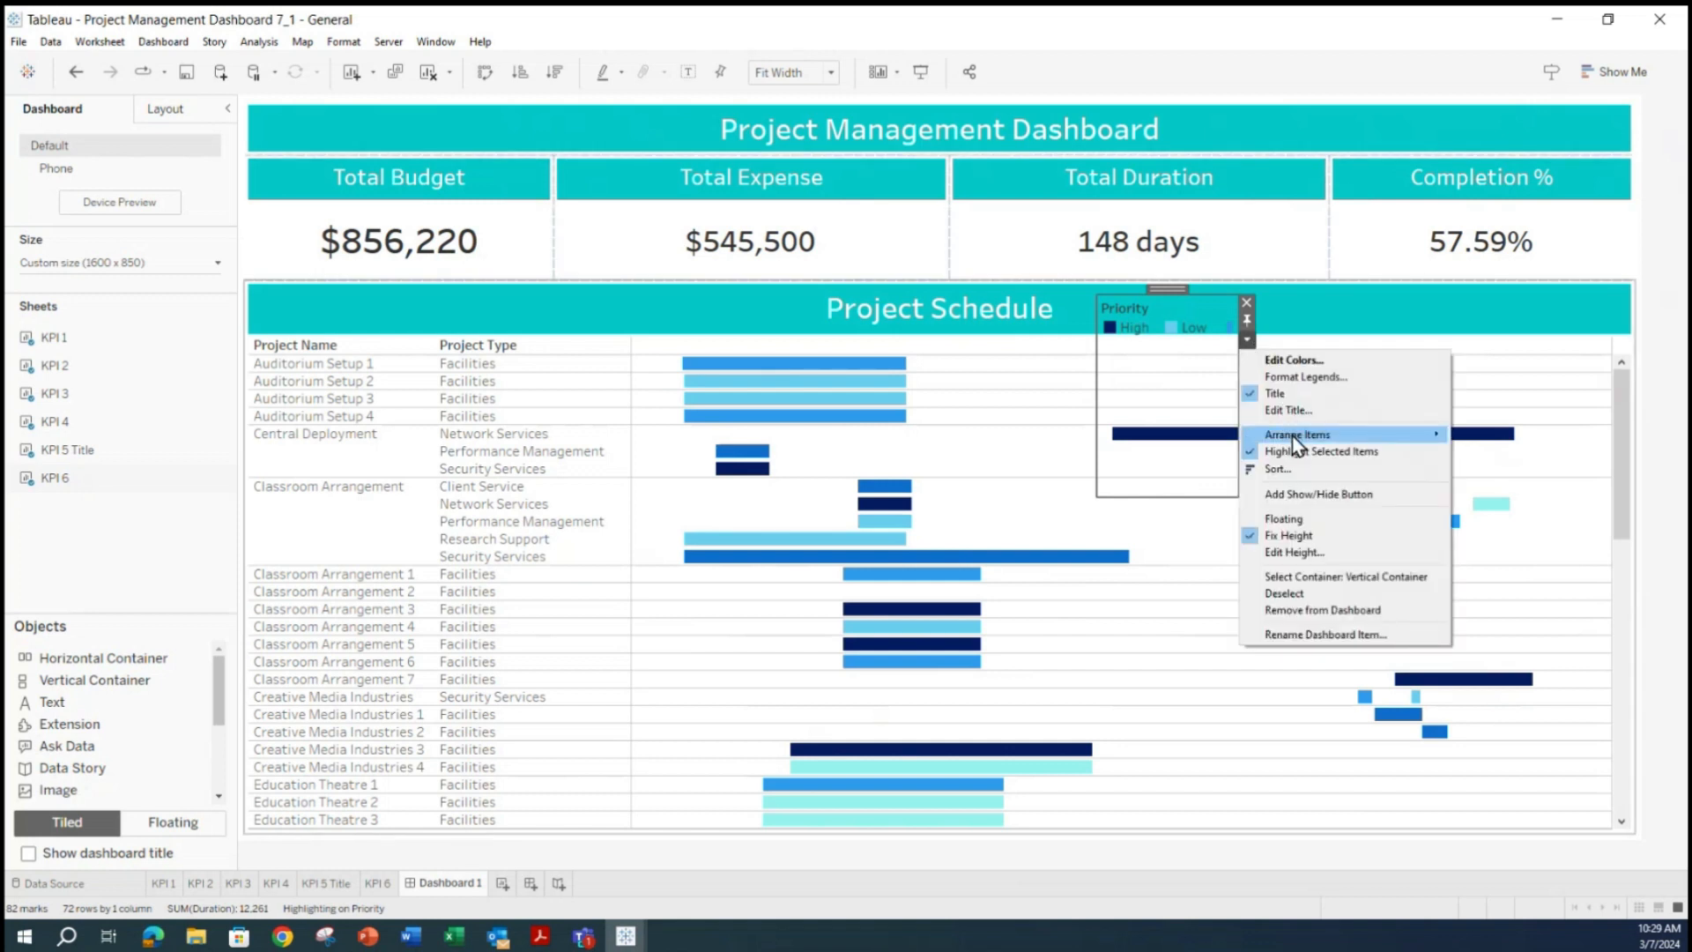
{"action": "left_click", "coordinate": [1272, 523]}
{"action": "left_click_drag", "start_coordinate": [1273, 520], "coordinate": [1475, 377]}
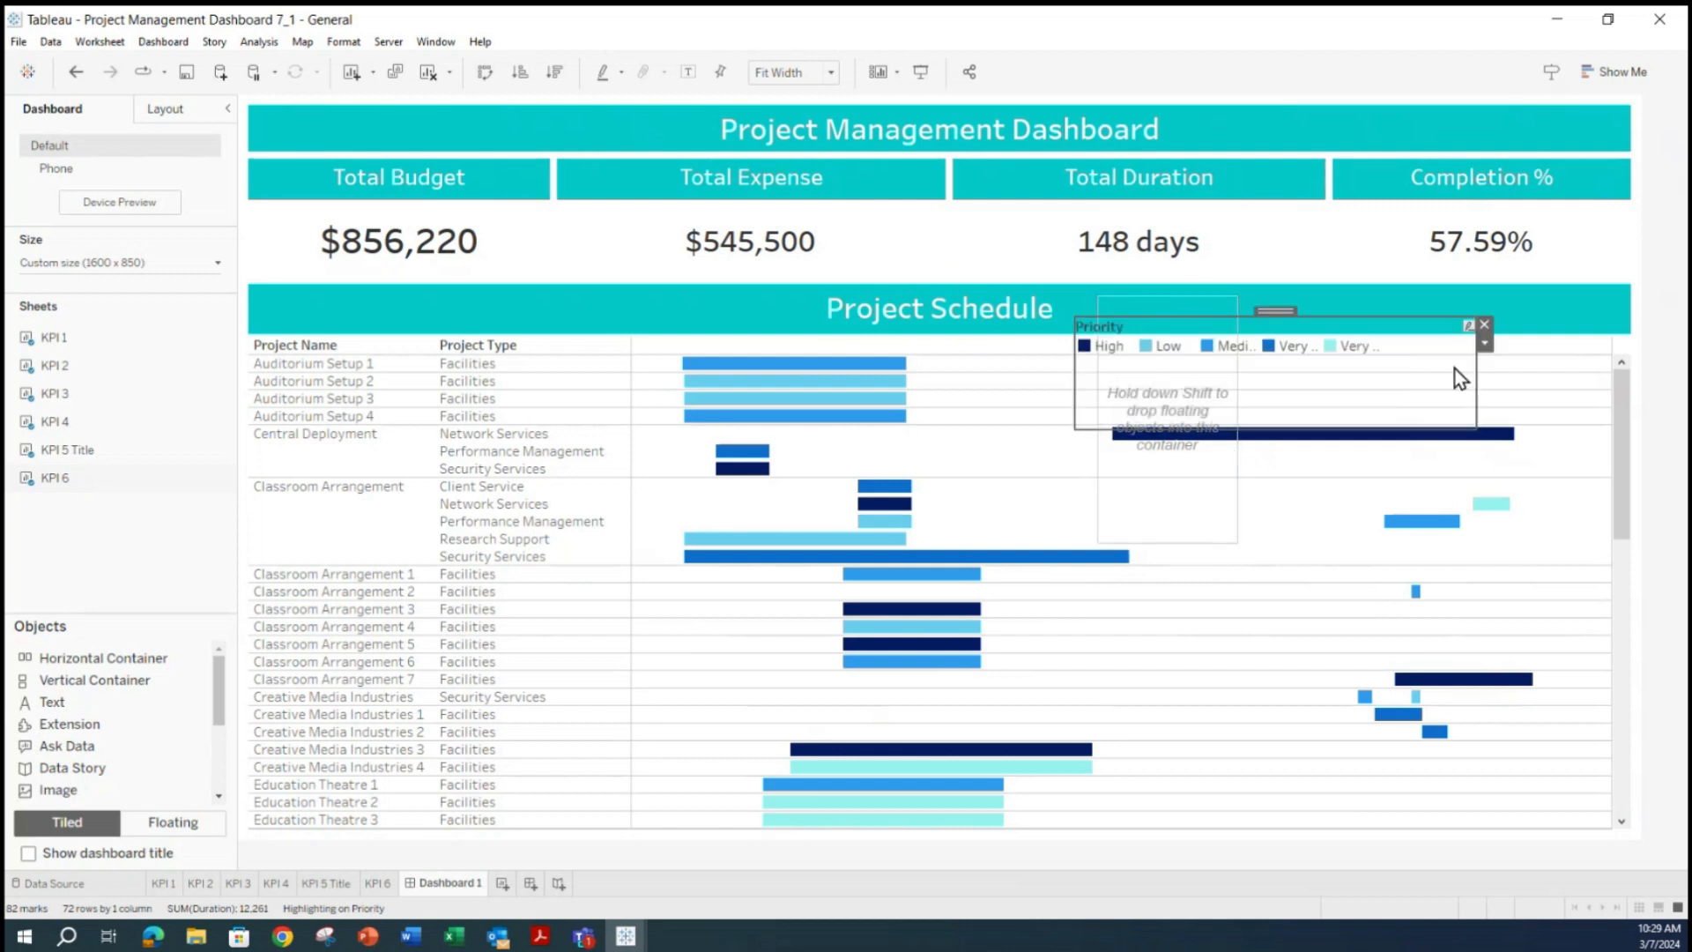
Delete the empty floating container left behind the Priority legend.
{"action": "left_click", "coordinate": [1304, 335]}
{"action": "left_click", "coordinate": [1169, 303]}
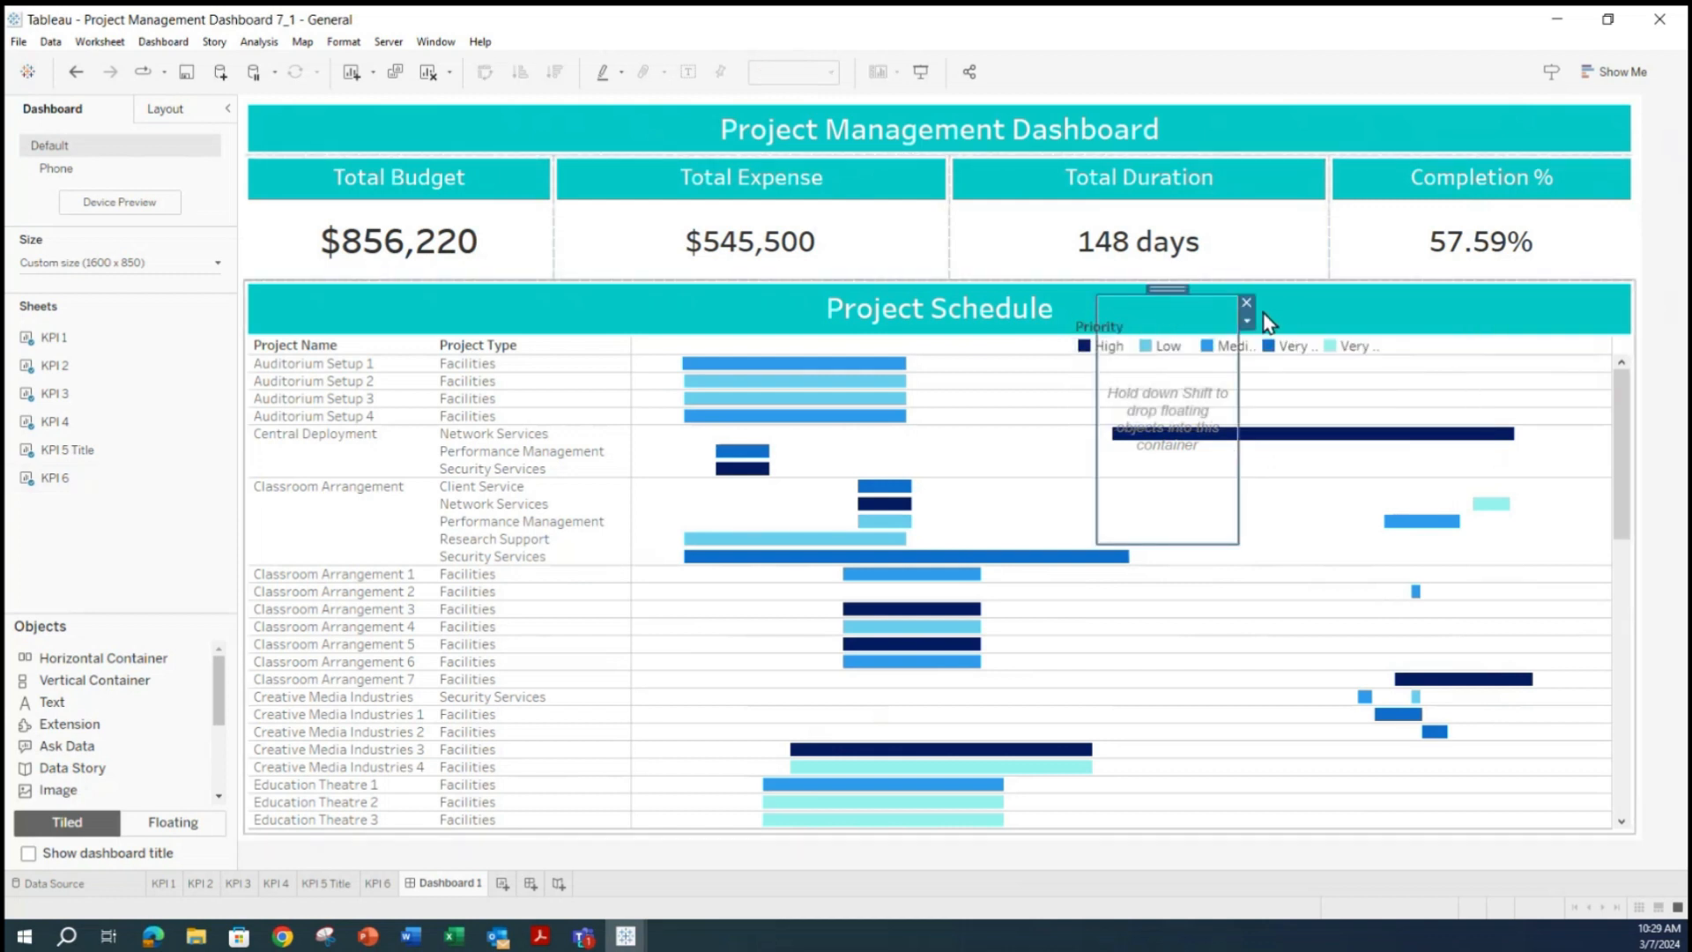
{"action": "left_click", "coordinate": [1246, 302]}
Reduce the floating Priority legend to the title bar's height, move it onto the Project Schedule title bar and widen it.
{"action": "left_click", "coordinate": [1186, 334]}
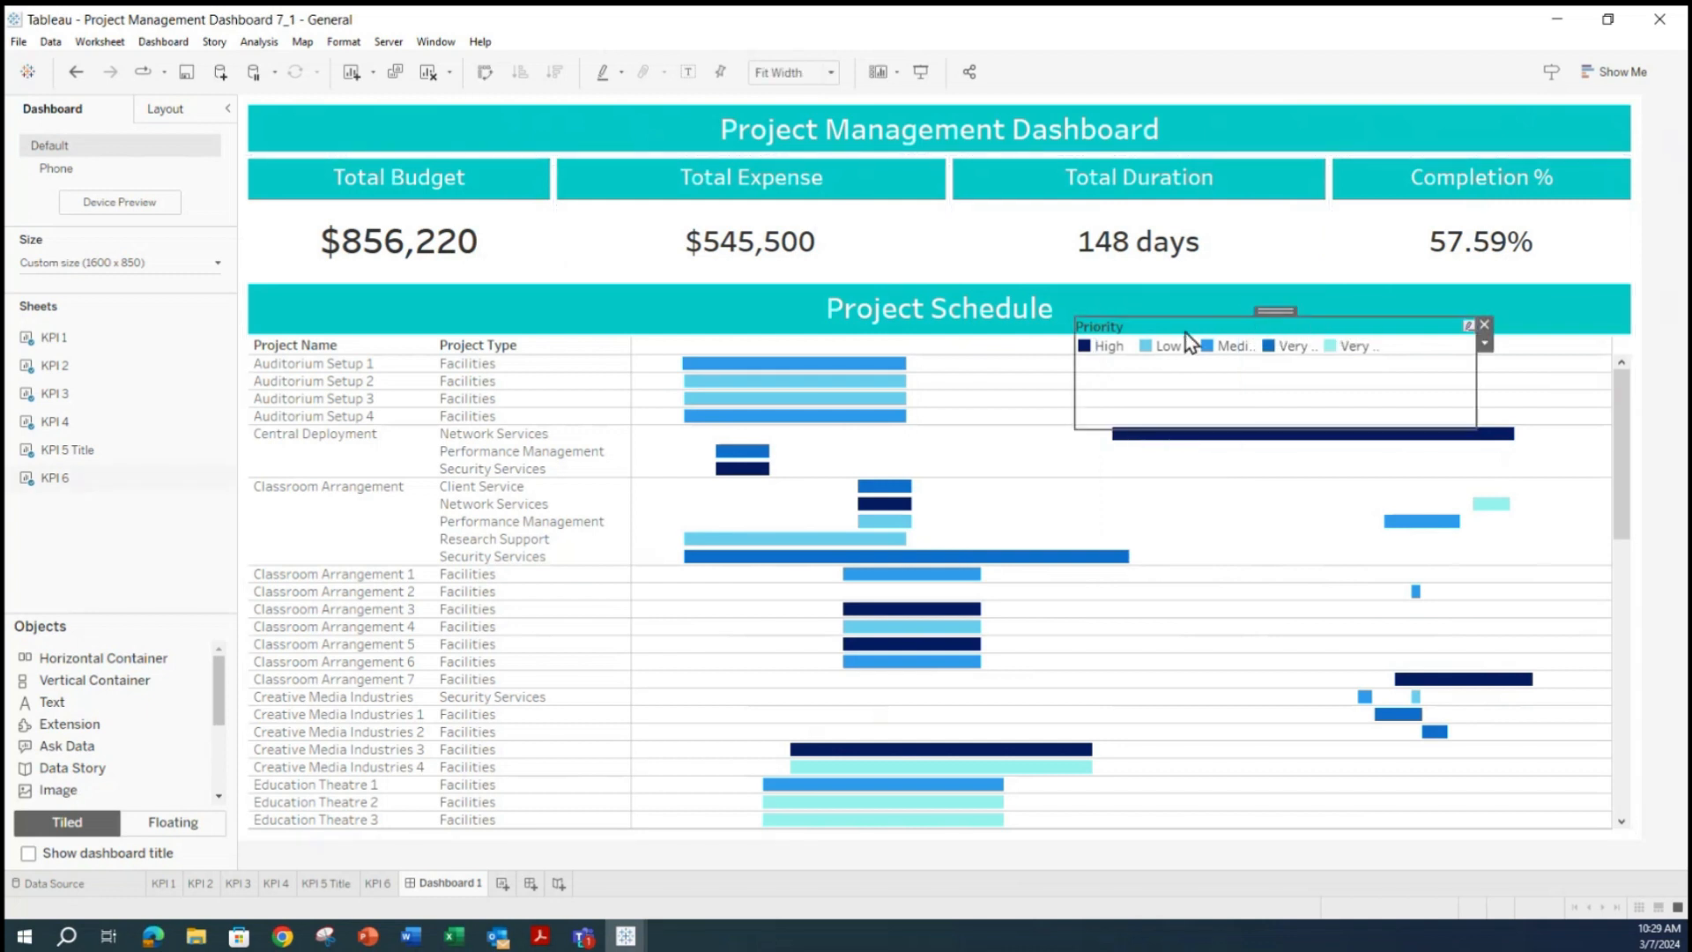
{"action": "left_click_drag", "start_coordinate": [1233, 431], "coordinate": [1285, 283]}
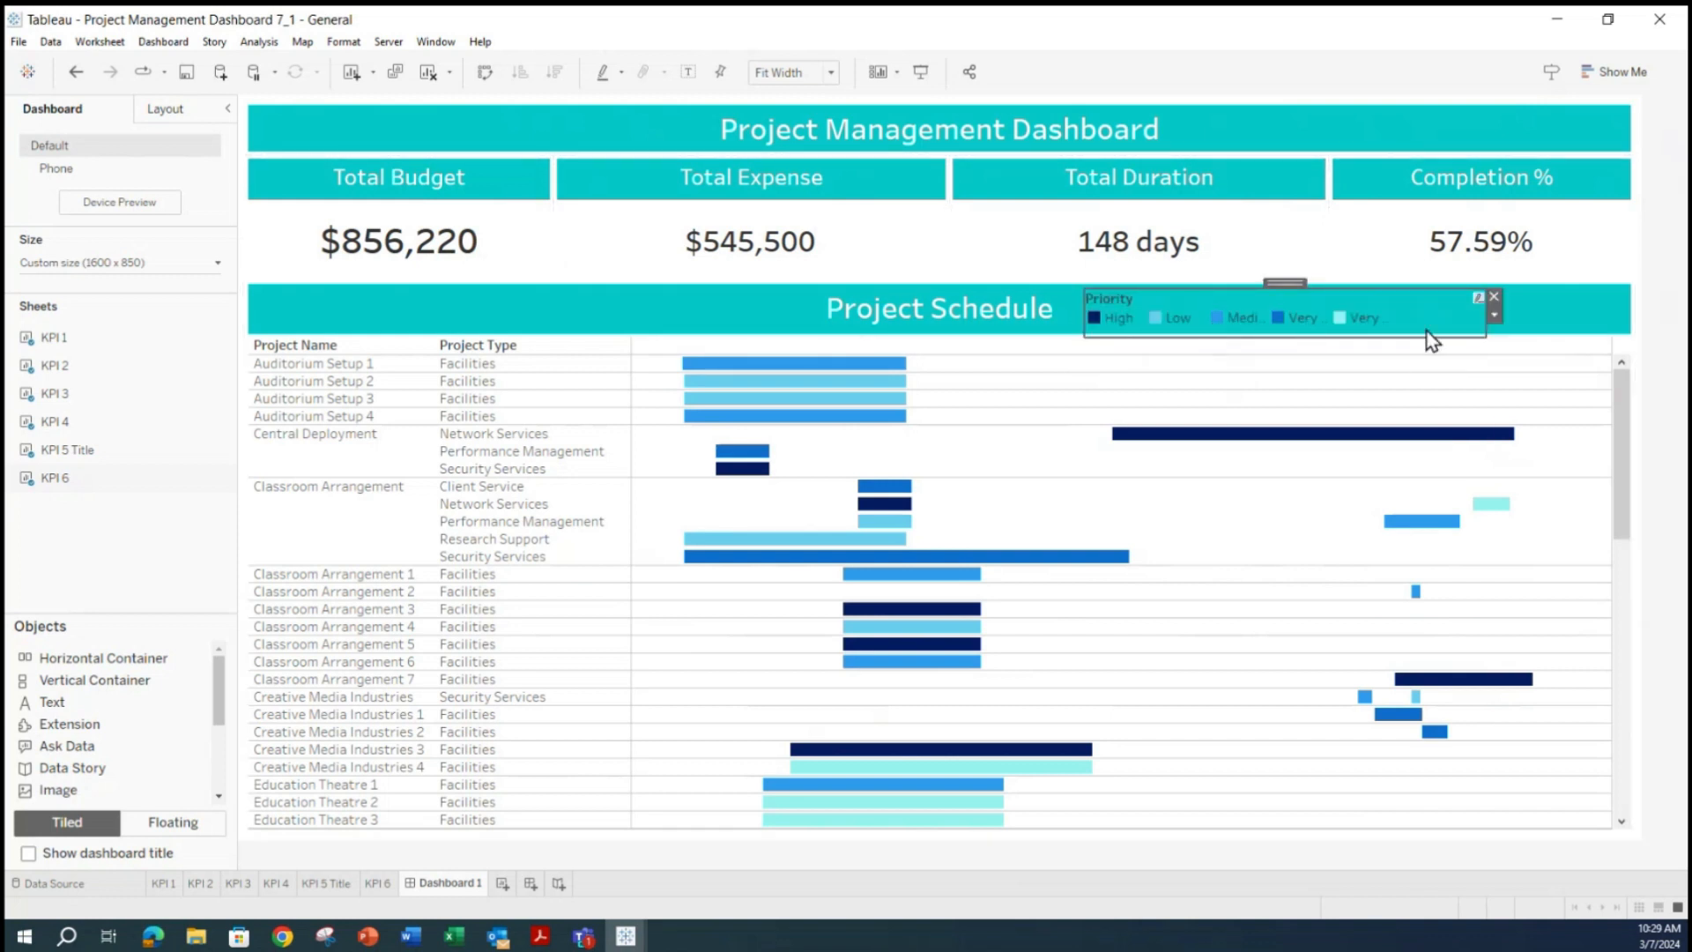
{"action": "left_click_drag", "start_coordinate": [1488, 330], "coordinate": [1533, 327]}
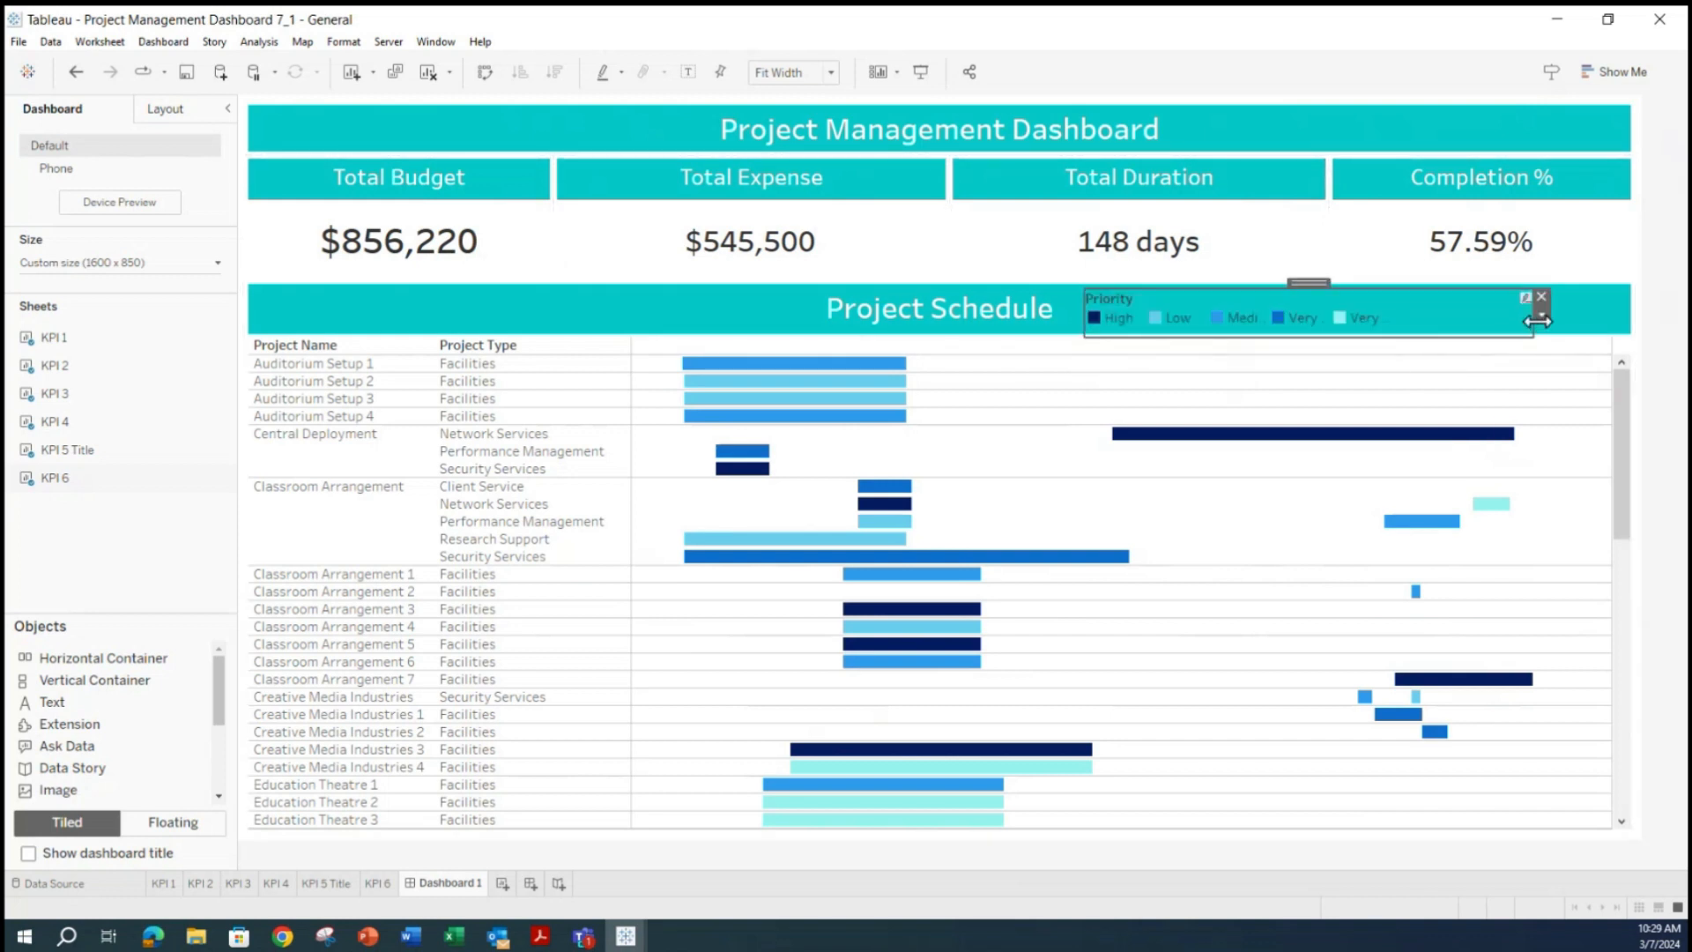
Test the legend highlighting with the Very Low and Very High priorities and clear the highlight.
{"action": "left_click", "coordinate": [1365, 321]}
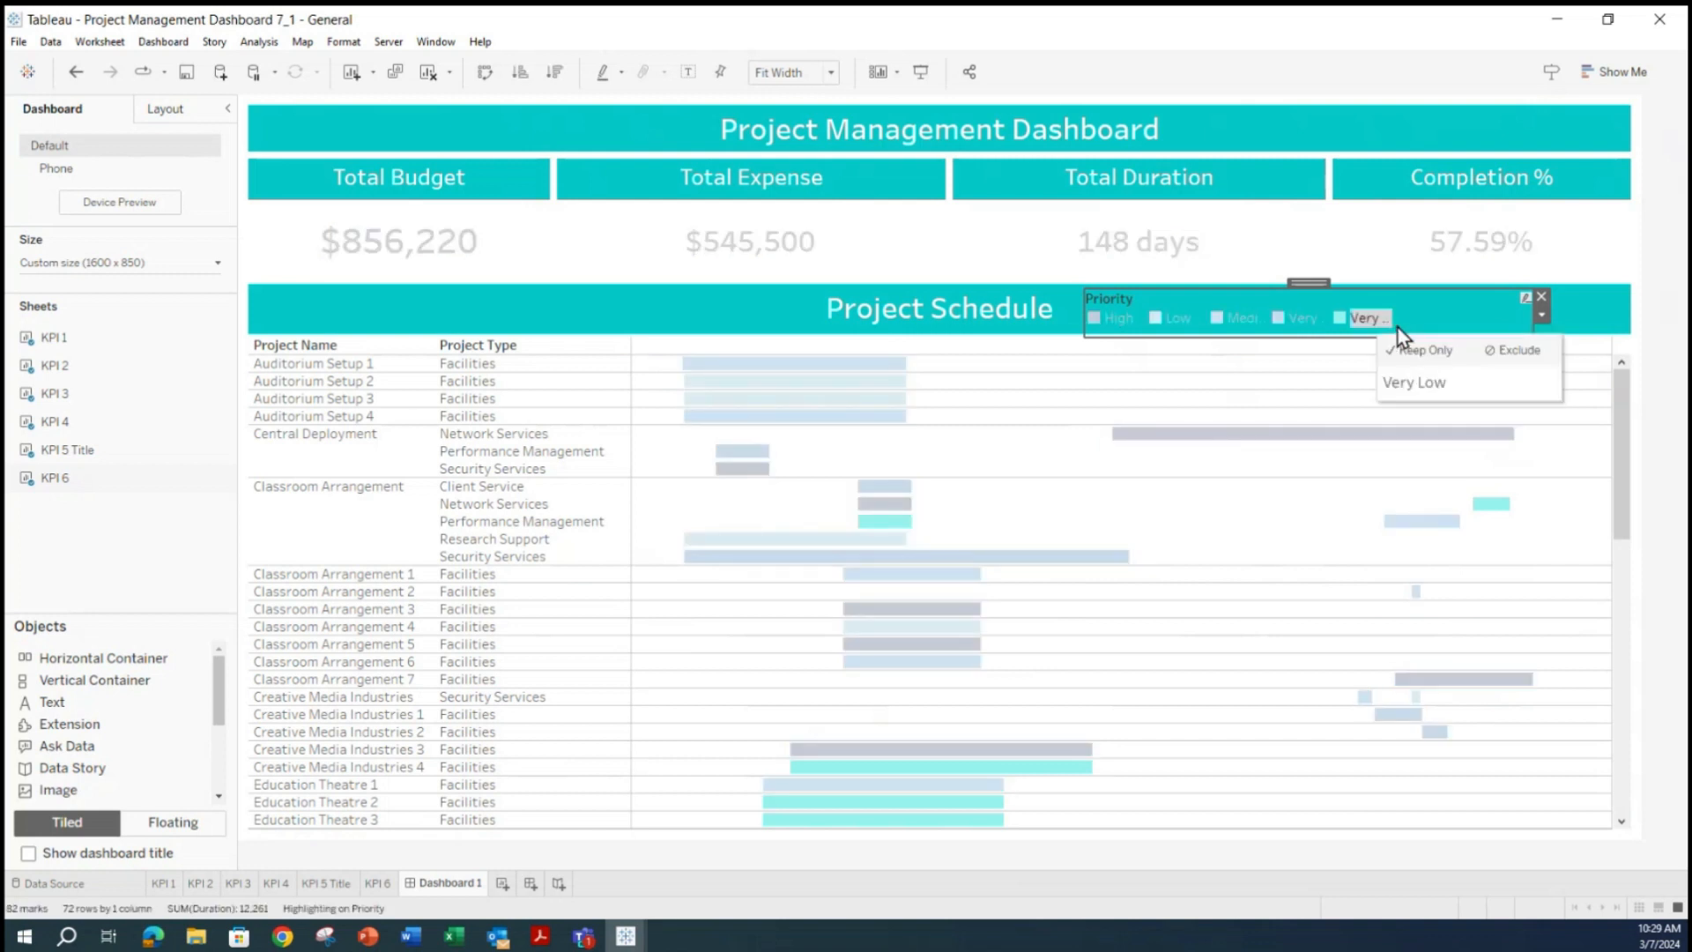
{"action": "left_click", "coordinate": [1302, 318]}
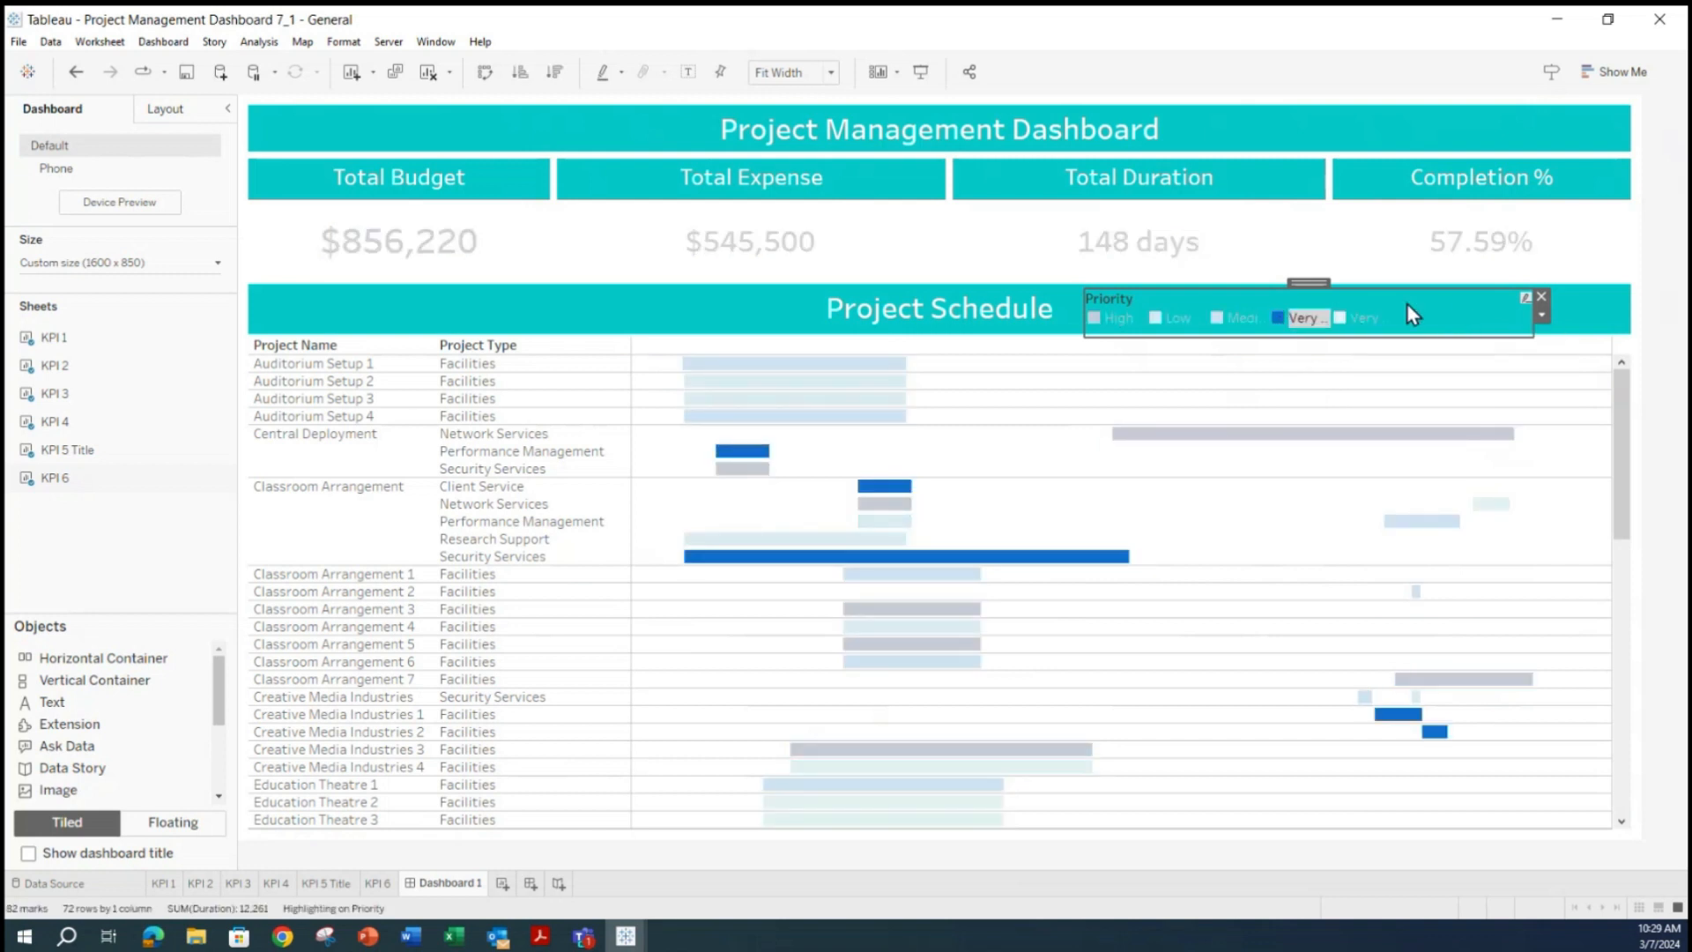
{"action": "left_click", "coordinate": [1412, 281]}
{"action": "left_click", "coordinate": [1310, 312]}
{"action": "left_click", "coordinate": [1293, 321]}
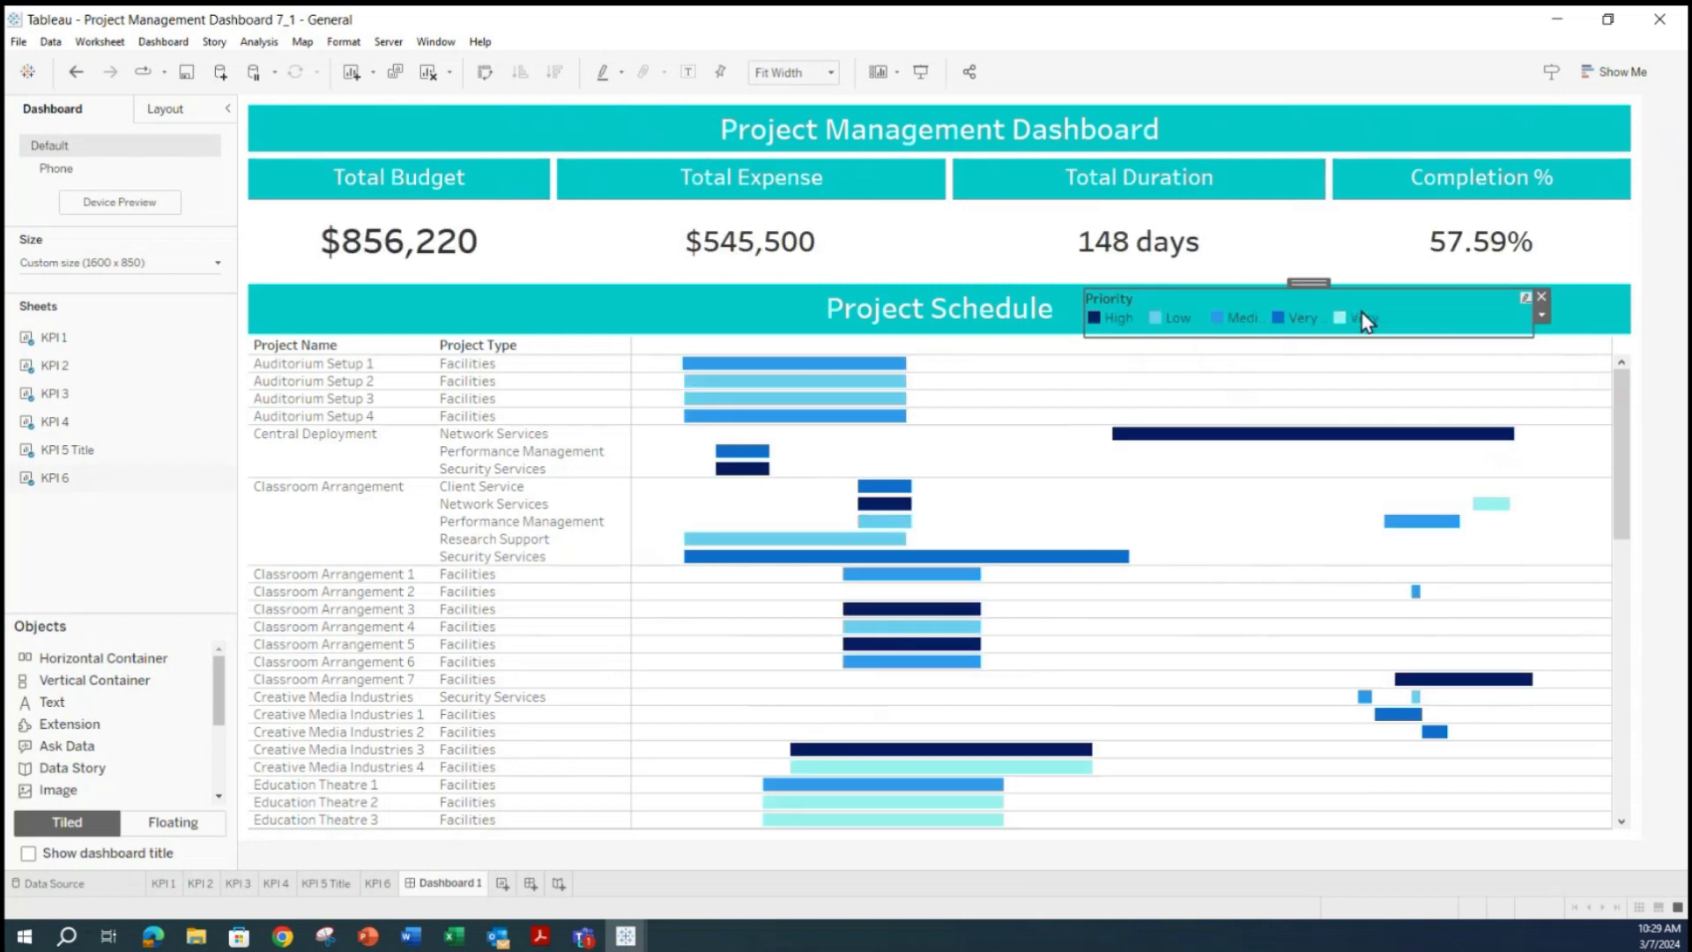
Widen the Priority legend and its item columns to fit the full priority names, and clear the Medium highlight.
{"action": "left_click_drag", "start_coordinate": [1332, 320], "coordinate": [1380, 319]}
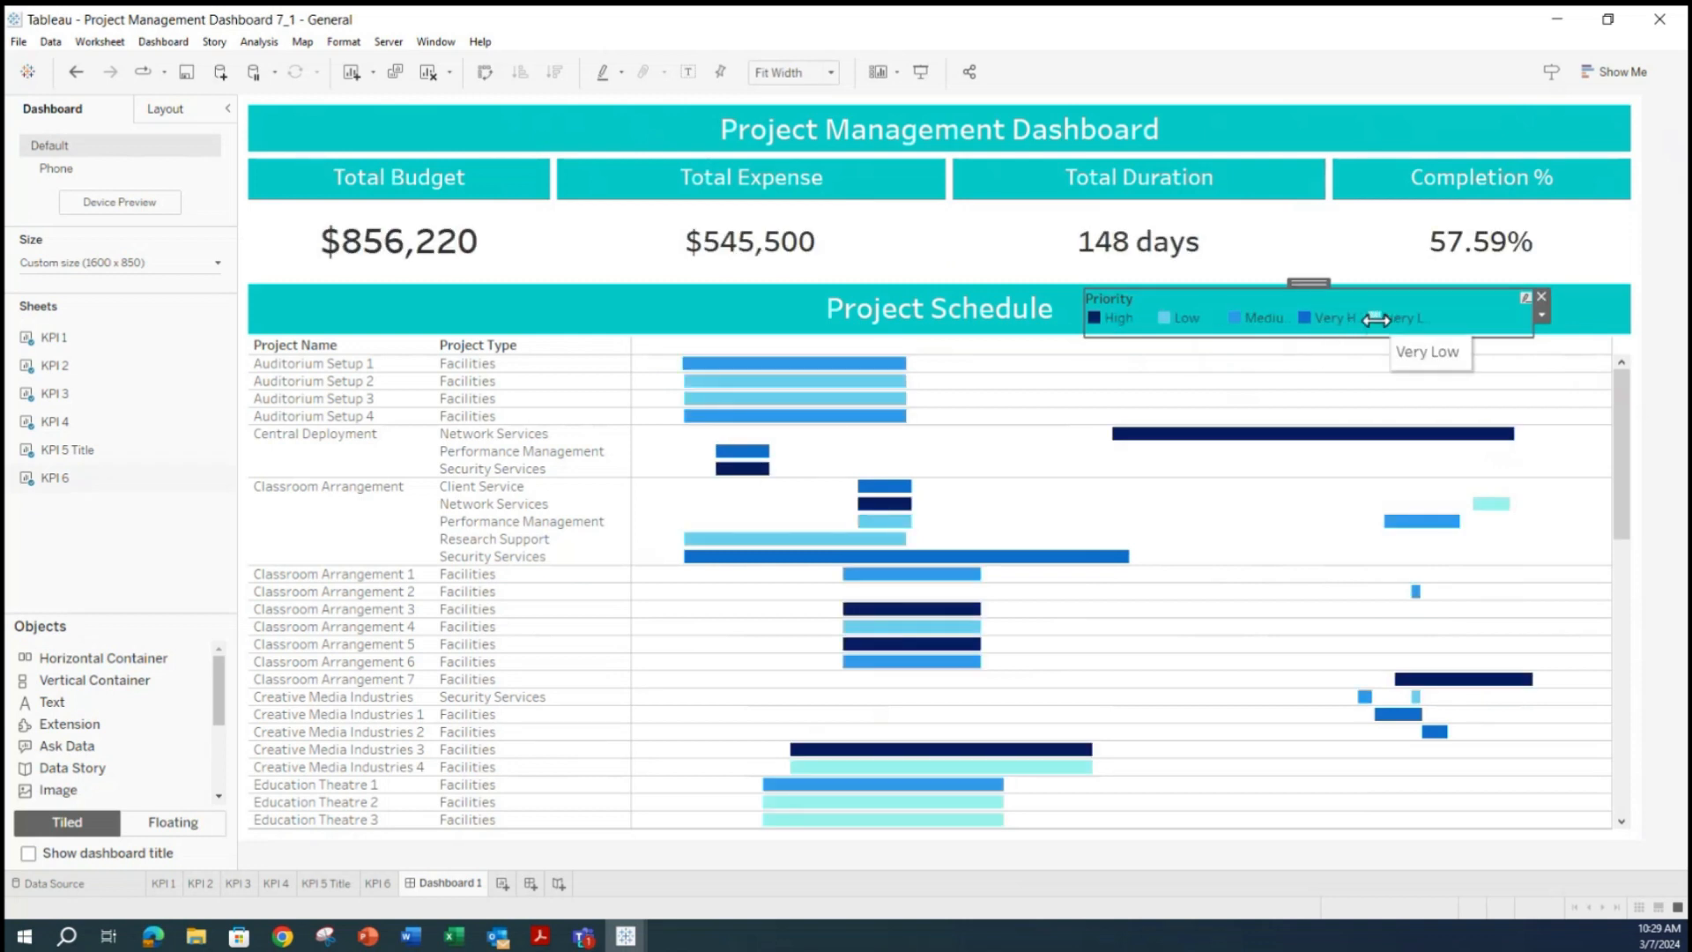
{"action": "left_click", "coordinate": [1415, 322]}
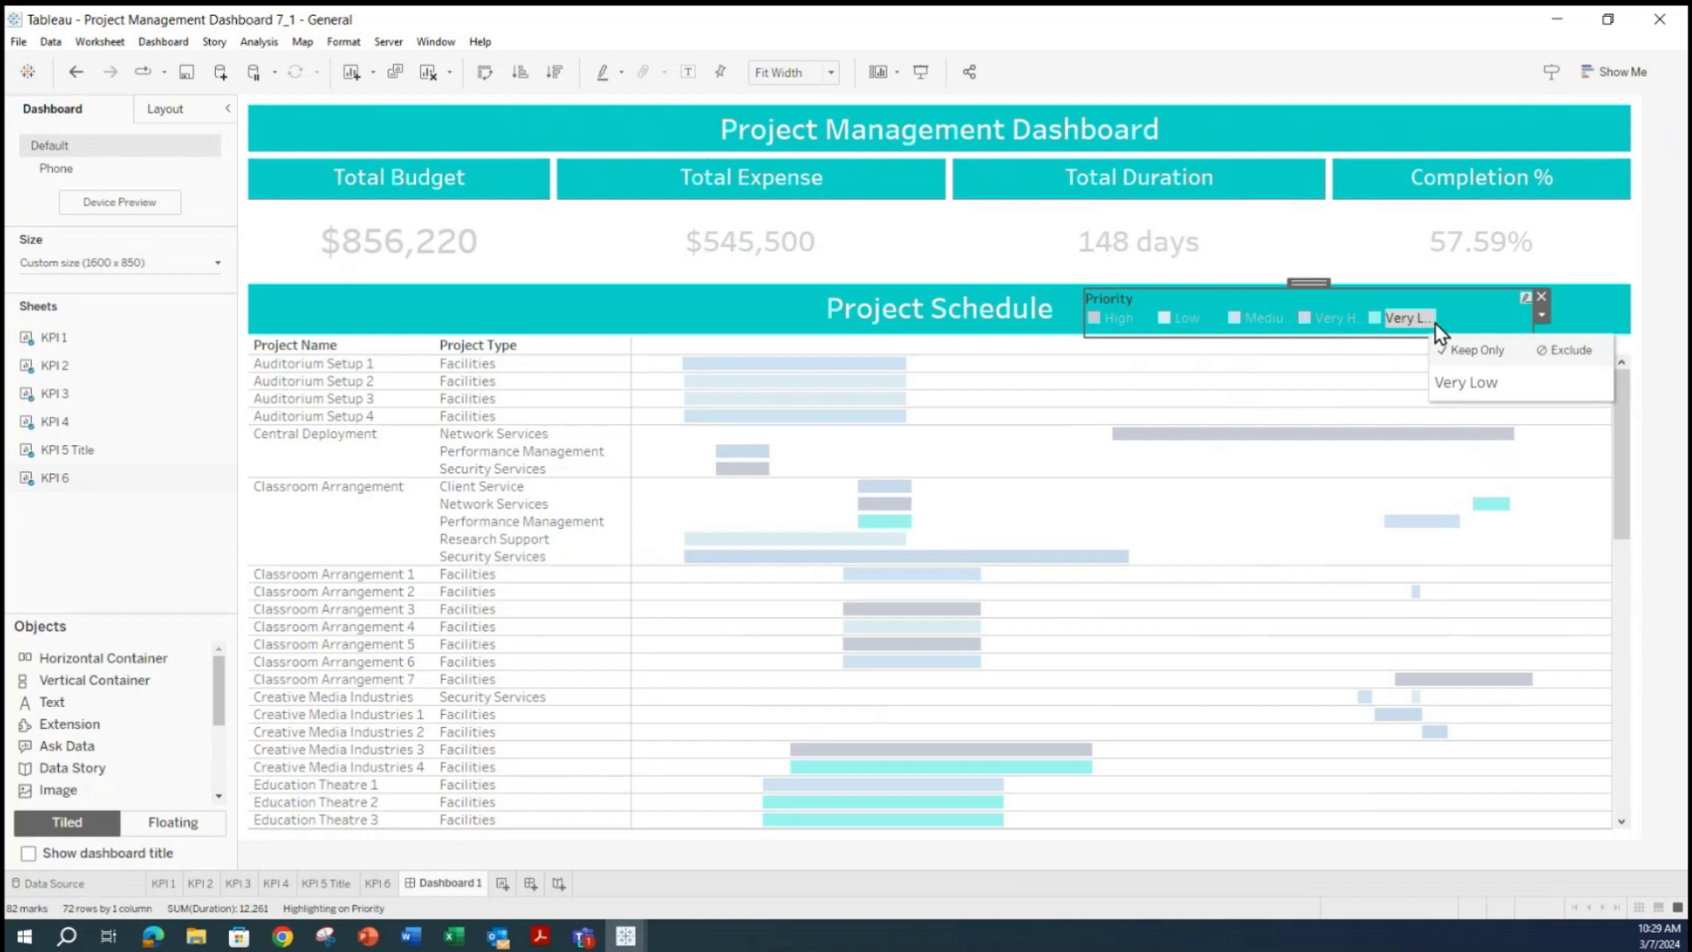
{"action": "left_click", "coordinate": [1267, 319]}
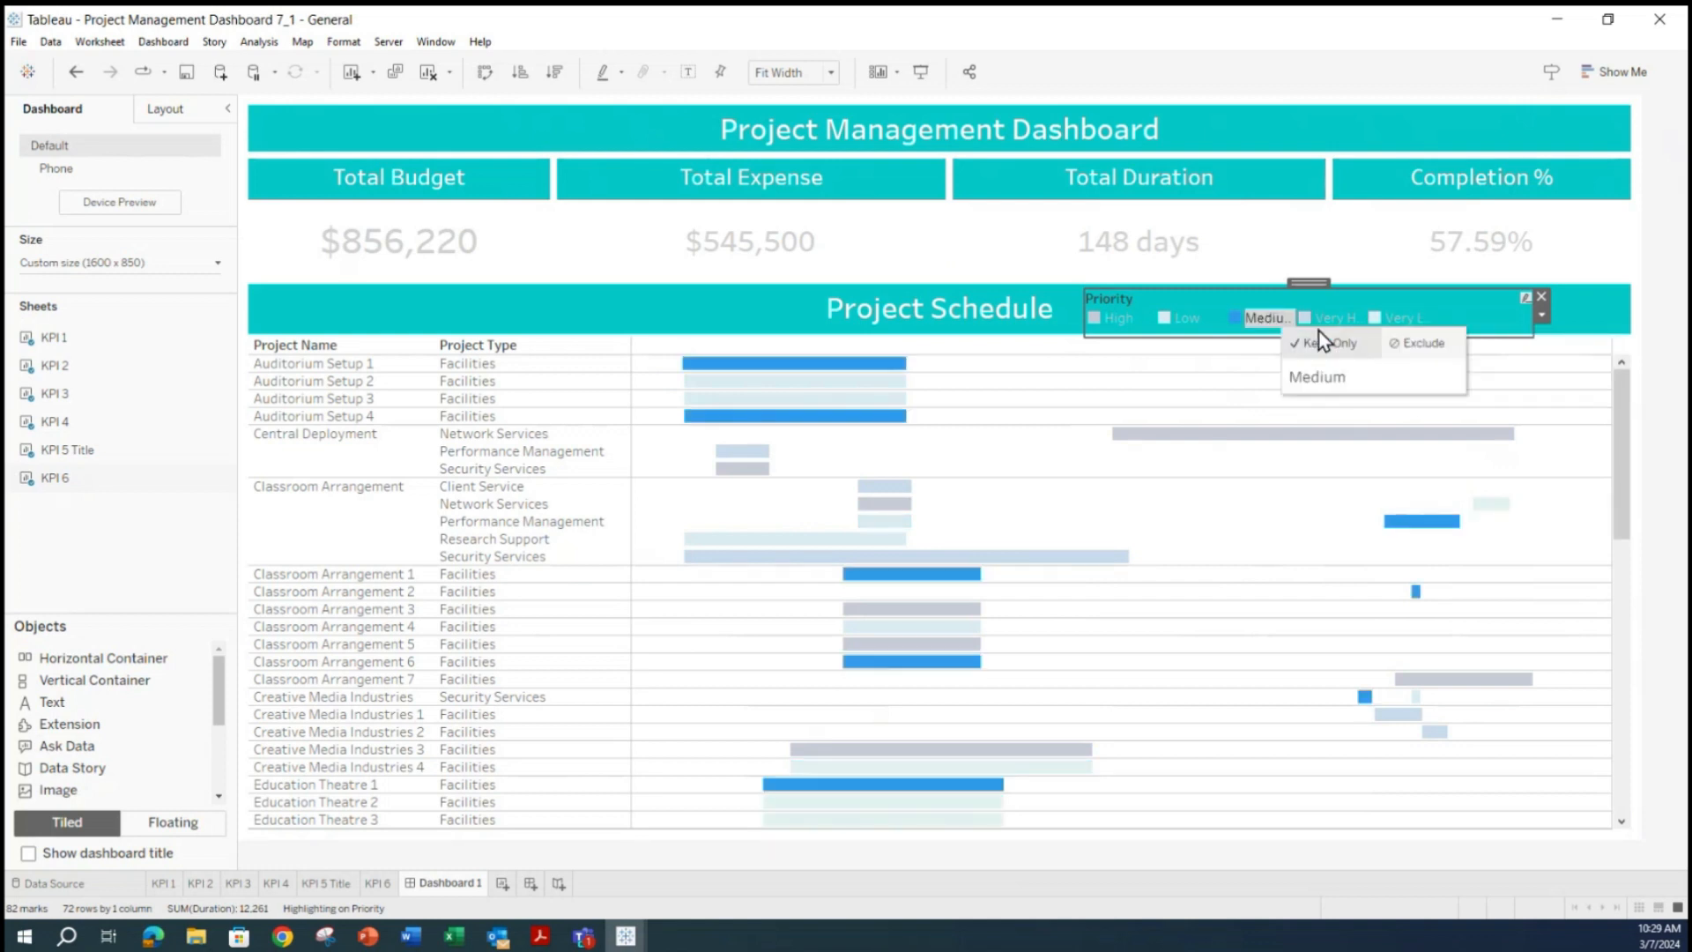
{"action": "left_click_drag", "start_coordinate": [1296, 317], "coordinate": [1365, 319]}
{"action": "left_click_drag", "start_coordinate": [1533, 332], "coordinate": [1624, 339]}
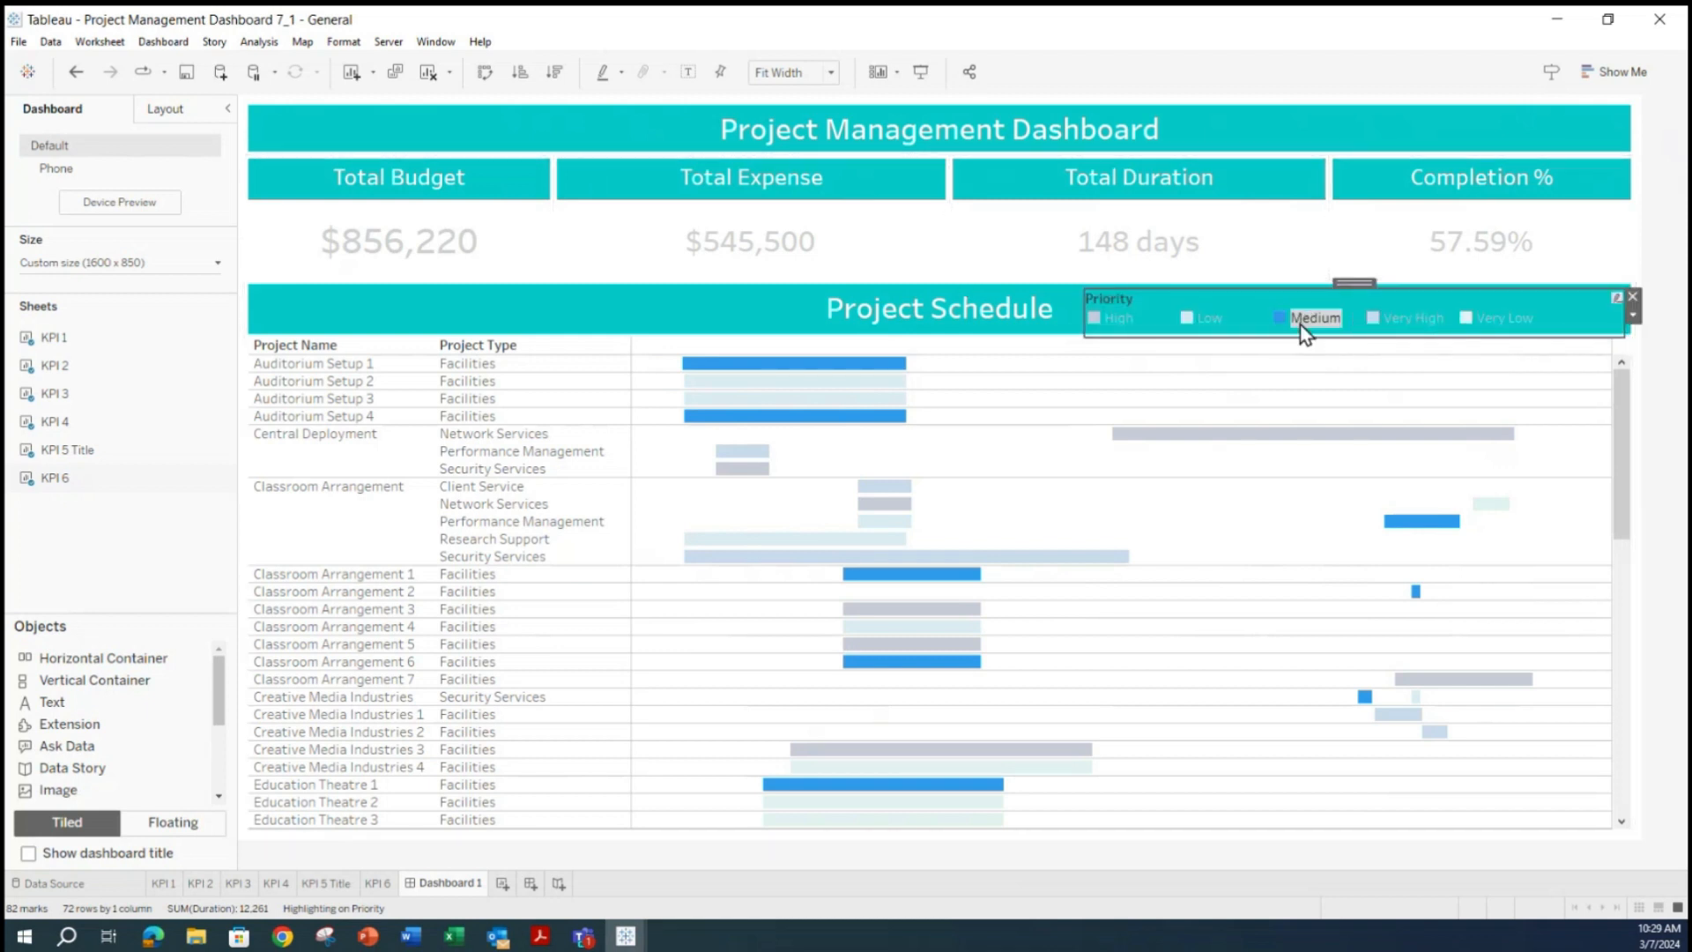
{"action": "left_click", "coordinate": [1043, 309]}
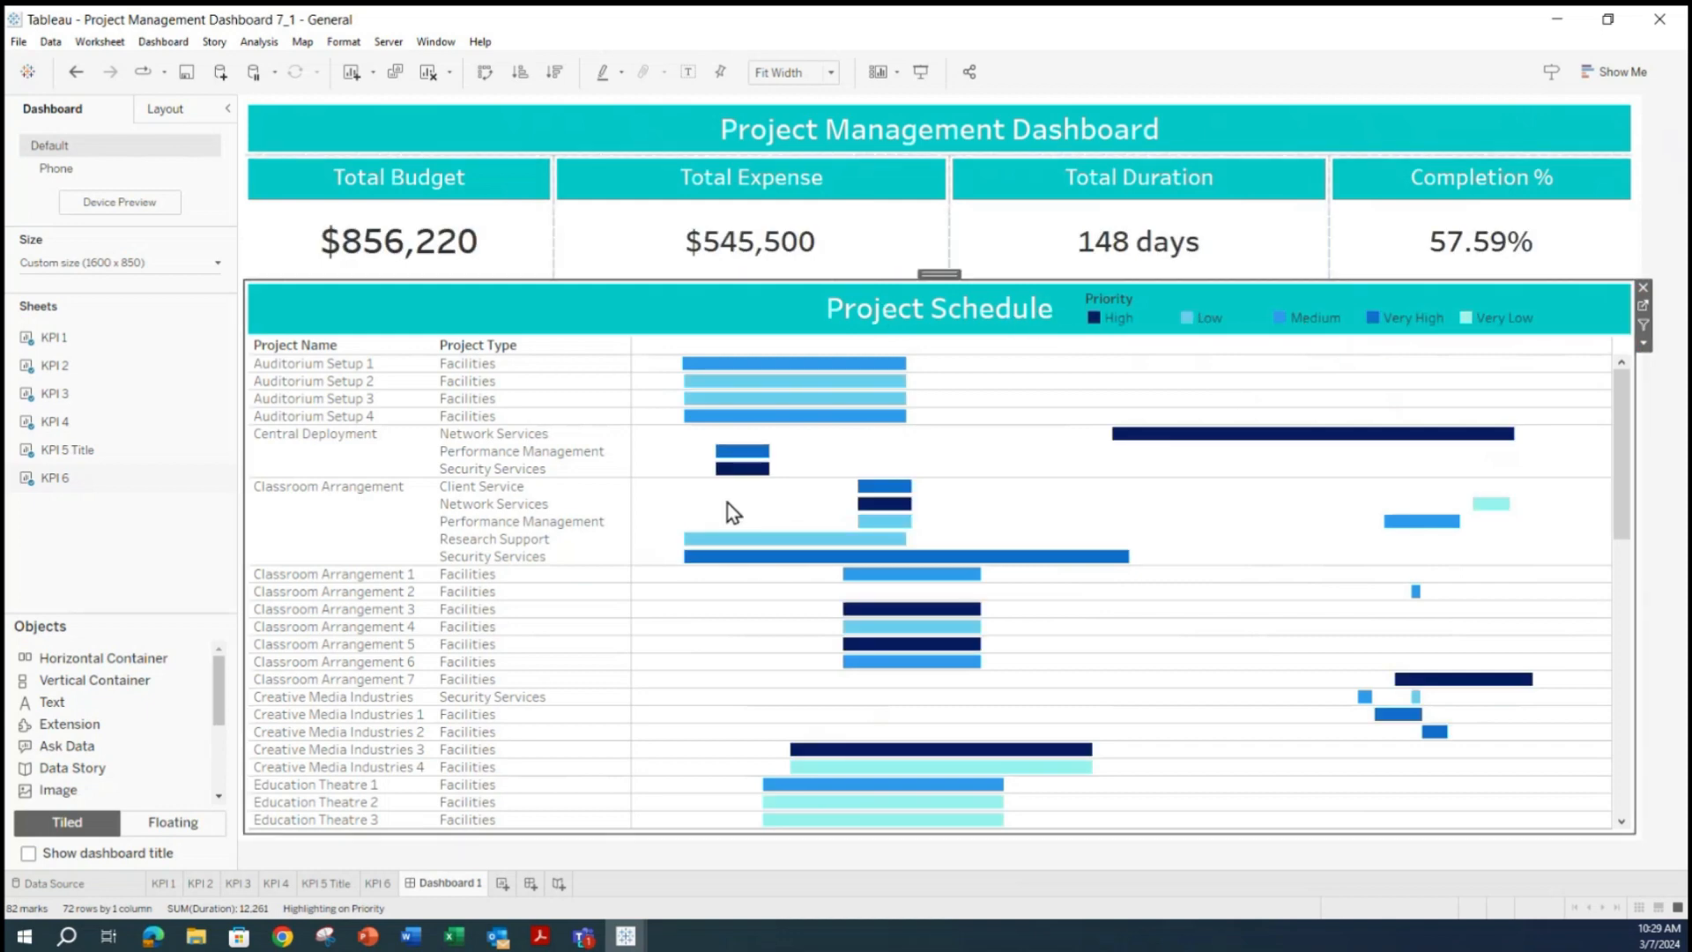
Left-align the Project Schedule title on the KPI 6 worksheet.
{"action": "left_click", "coordinate": [383, 882]}
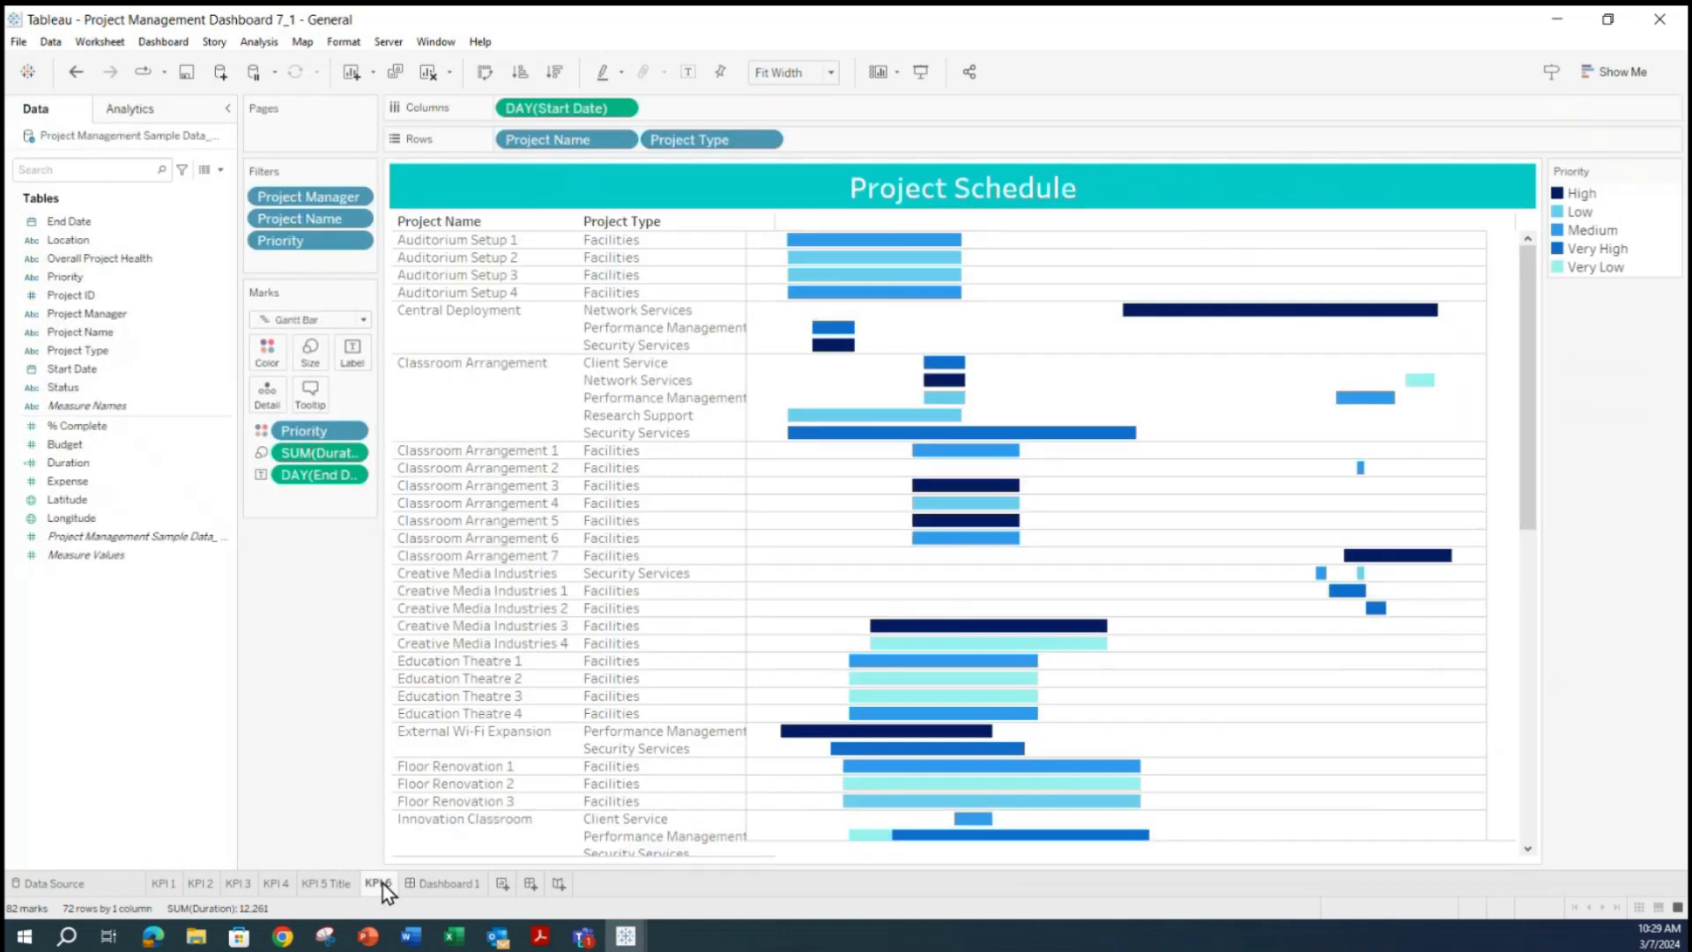
{"action": "double_click", "coordinate": [918, 198]}
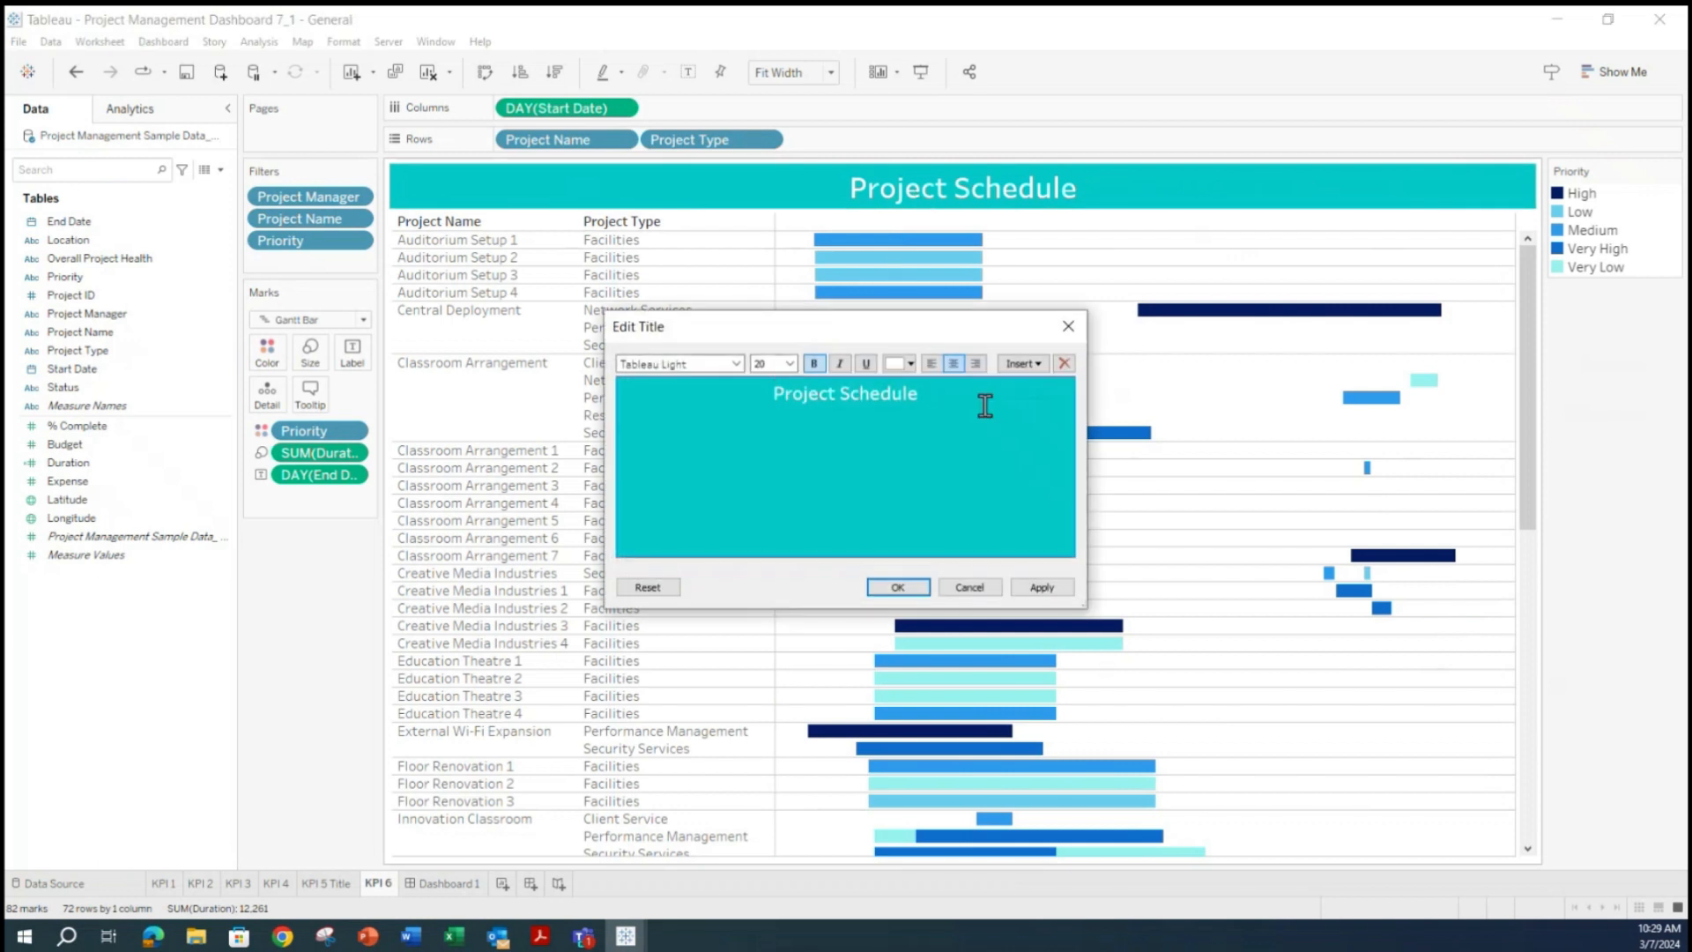
{"action": "left_click_drag", "start_coordinate": [993, 403], "coordinate": [762, 385]}
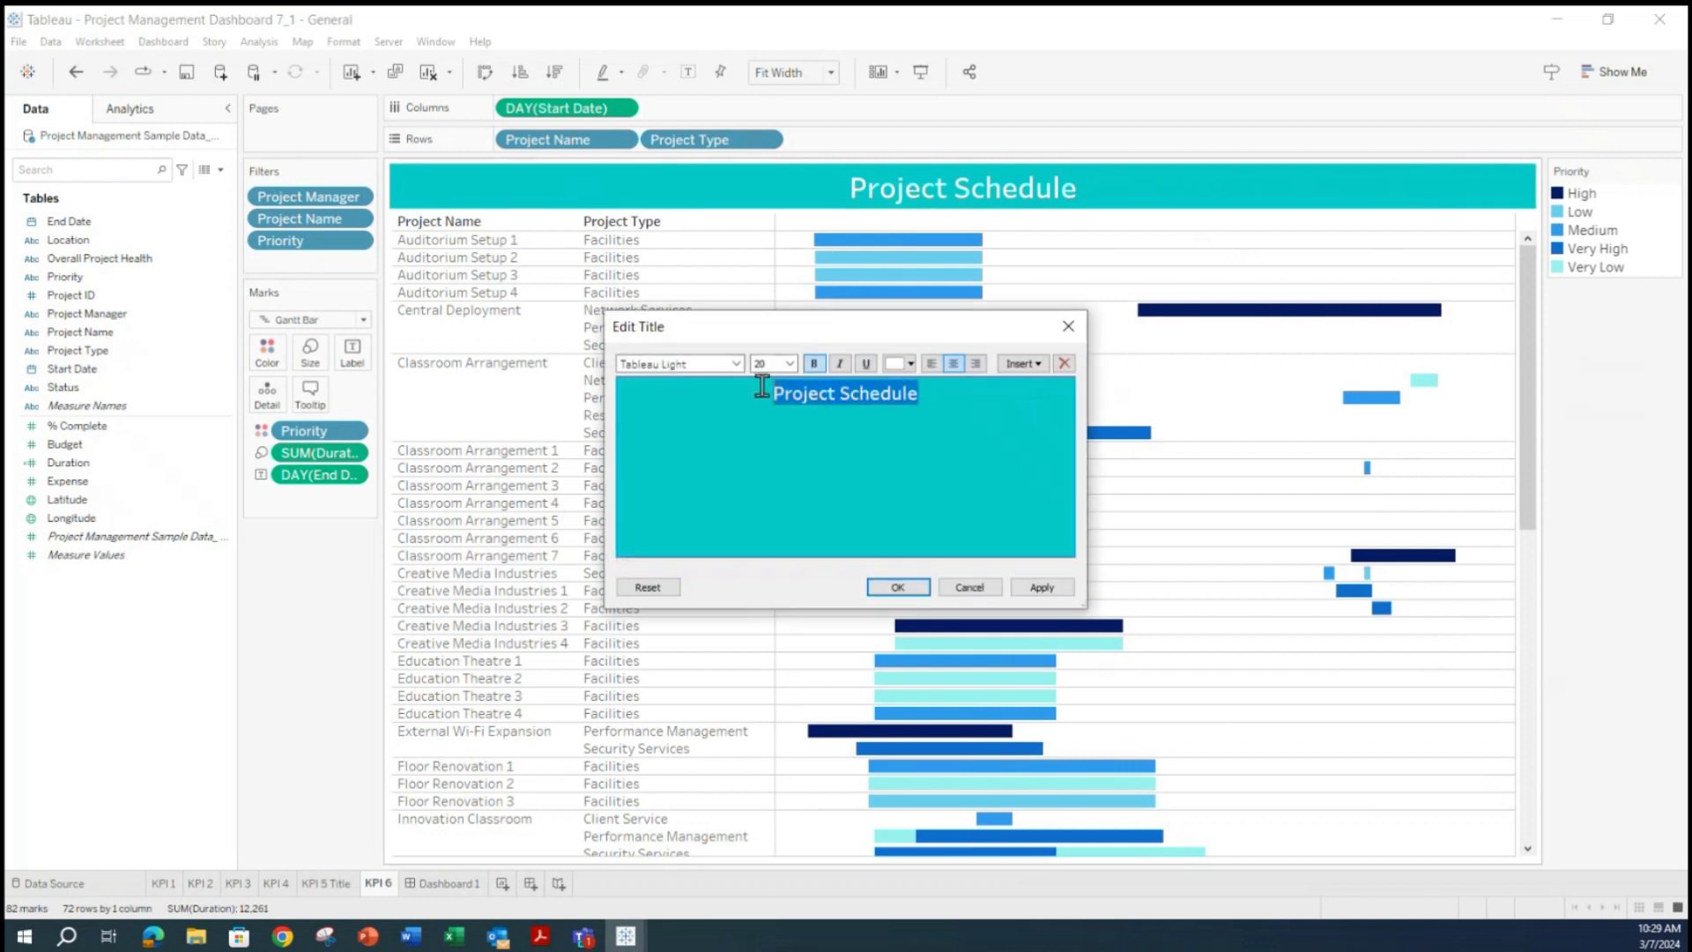
{"action": "left_click", "coordinate": [932, 362]}
{"action": "left_click", "coordinate": [1047, 589]}
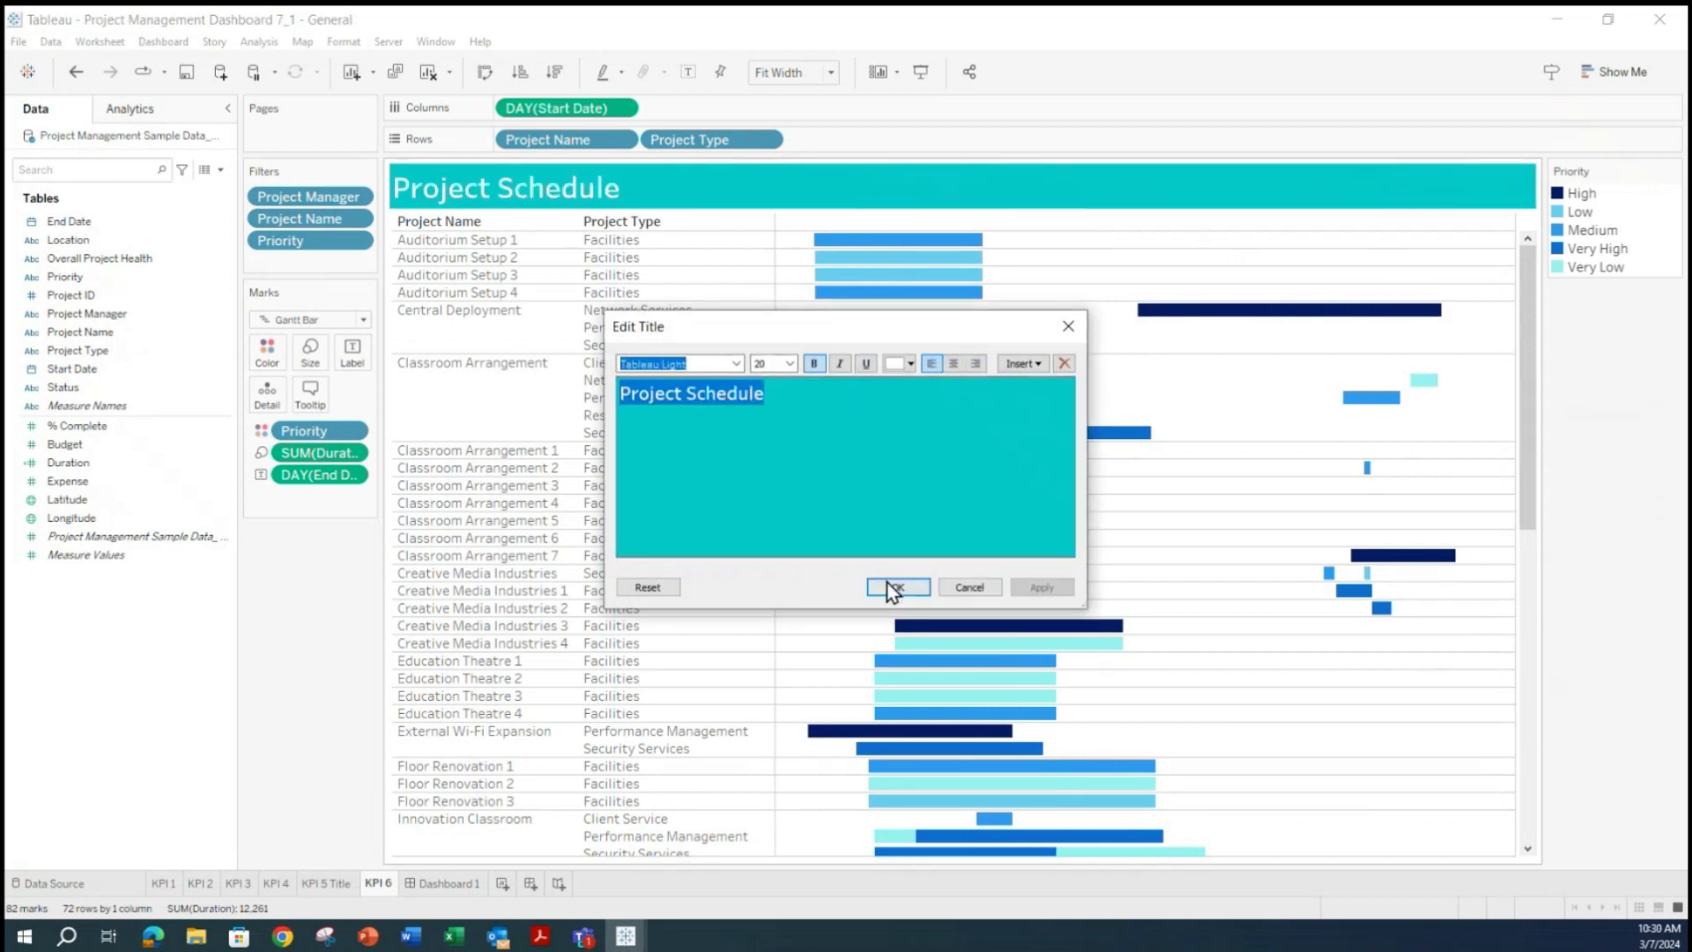
{"action": "left_click", "coordinate": [892, 588]}
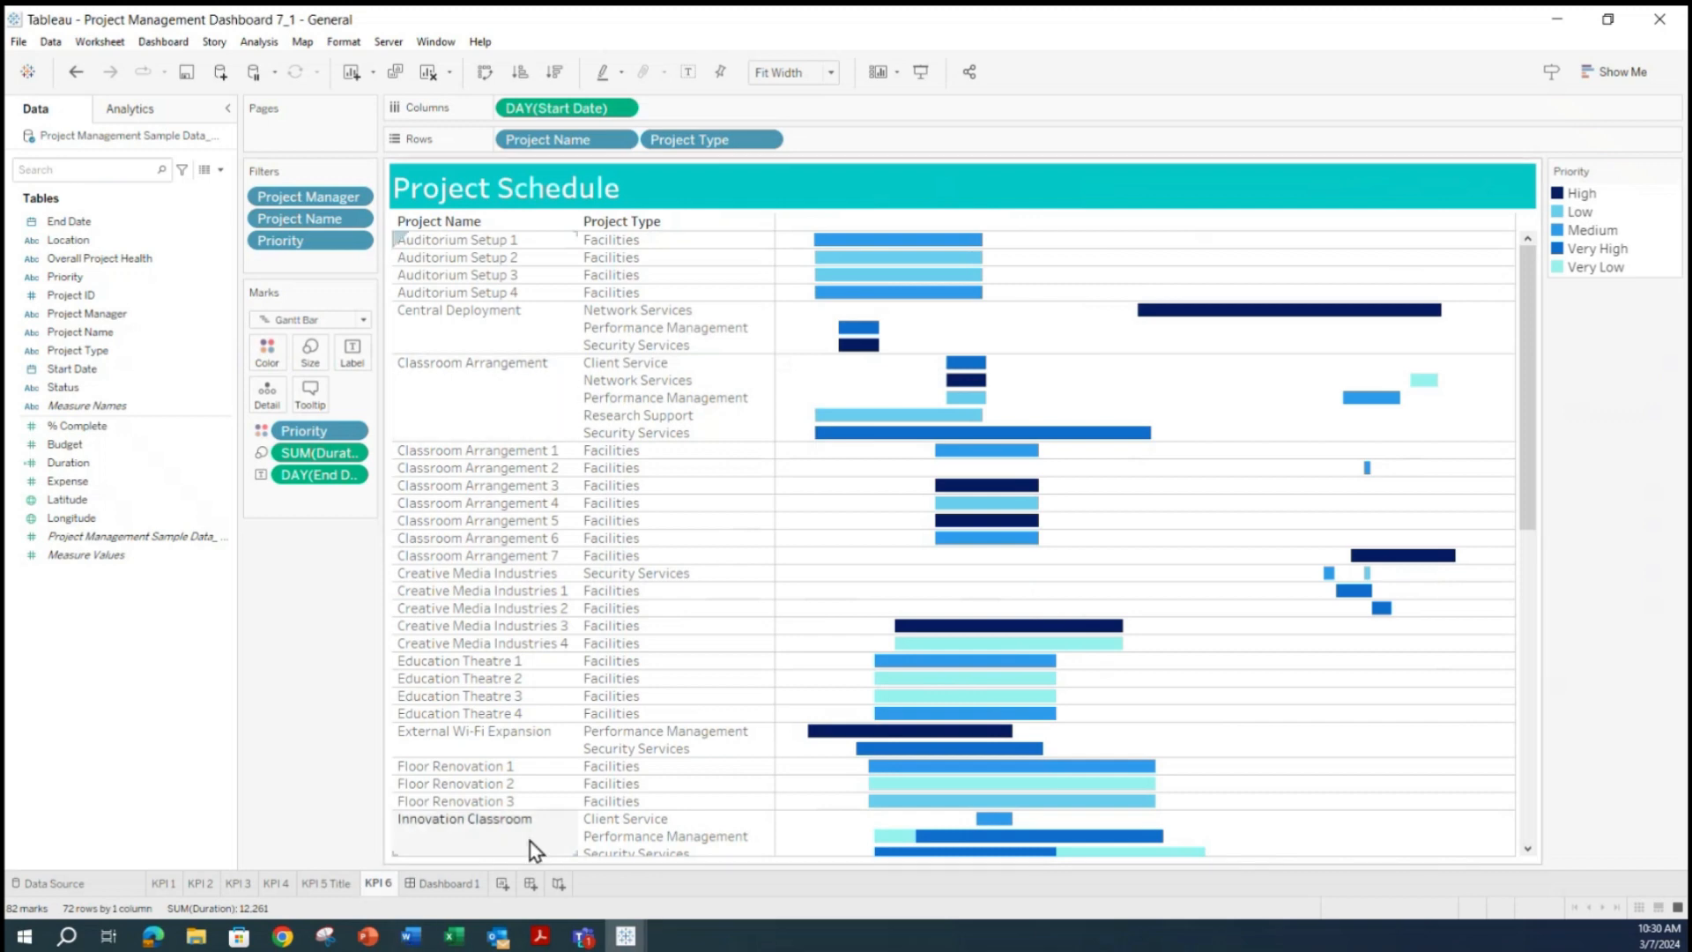
Return to Dashboard 1 and adjust the Priority legend's placement along the Project Schedule title bar.
{"action": "left_click", "coordinate": [445, 883]}
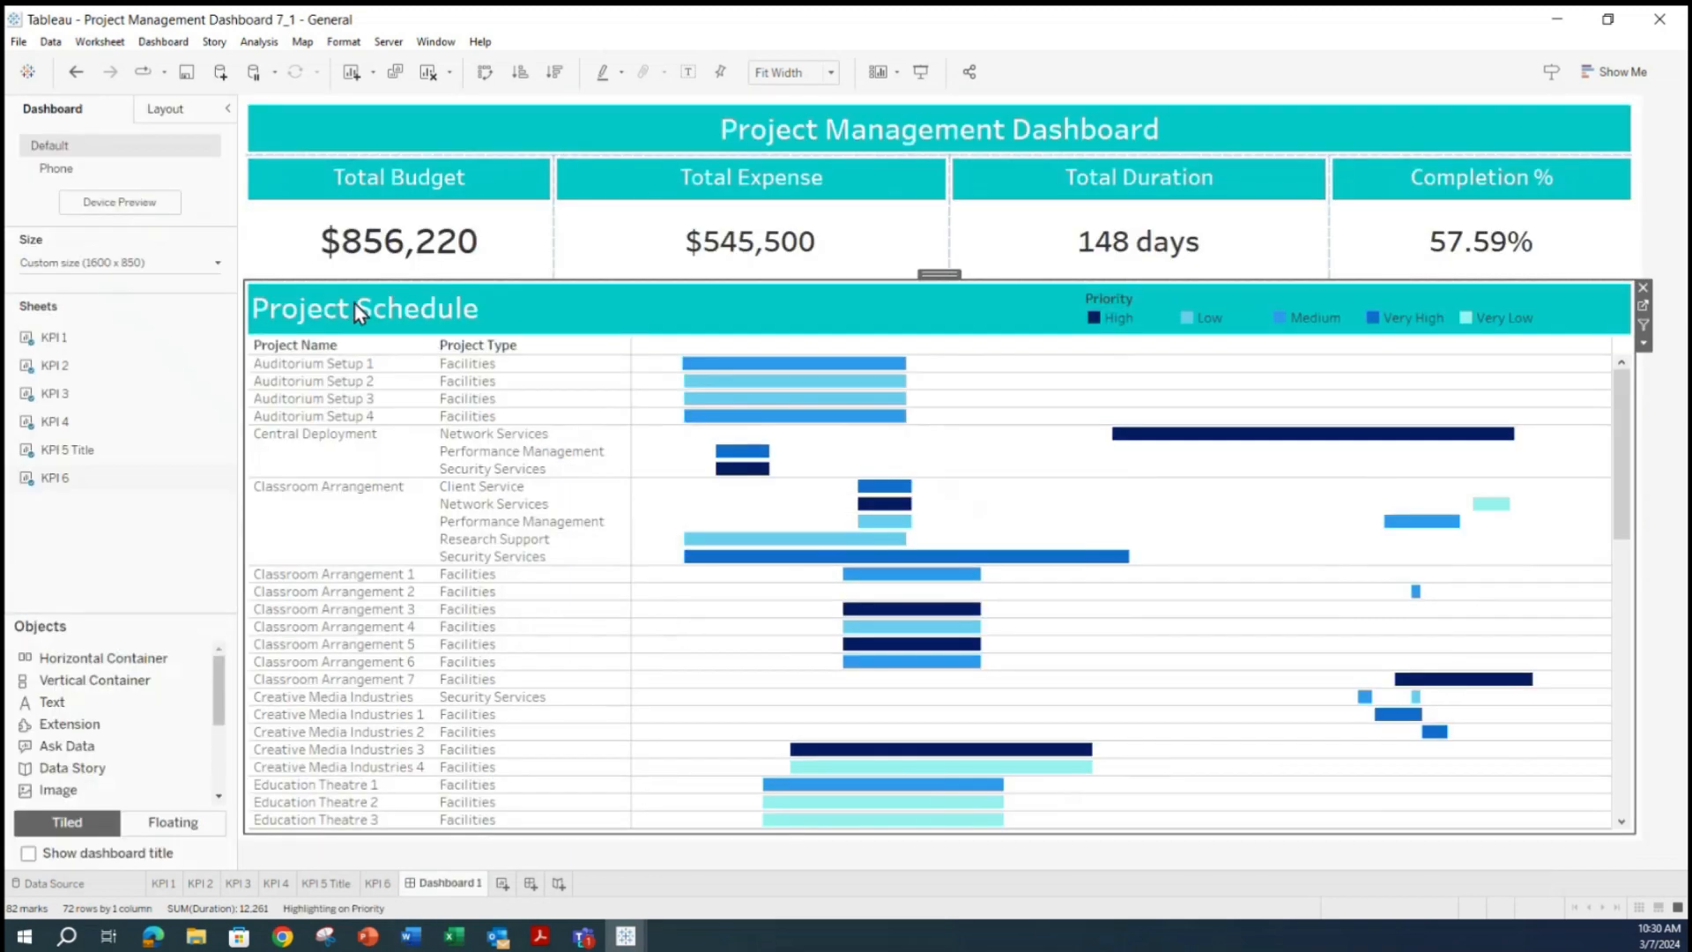
{"action": "left_click_drag", "start_coordinate": [1085, 307], "coordinate": [1340, 327]}
{"action": "left_click_drag", "start_coordinate": [1077, 284], "coordinate": [1195, 284]}
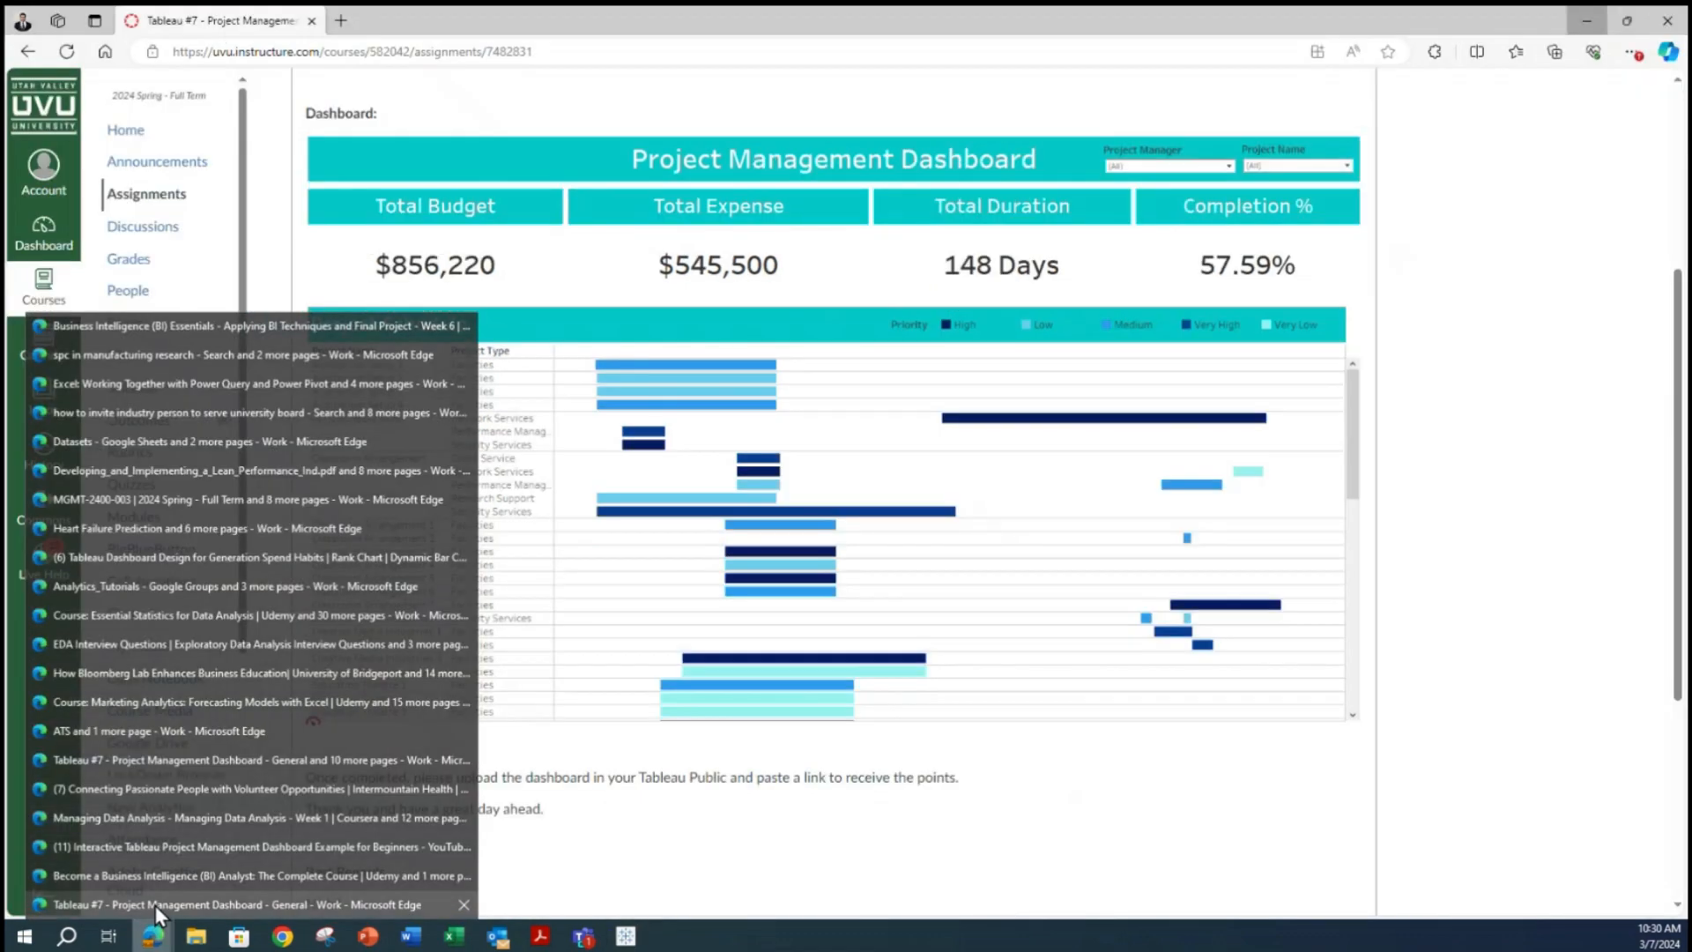
Switch to the Tableau #7 assignment page in Microsoft Edge to compare with the reference dashboard.
{"action": "left_click", "coordinate": [155, 908]}
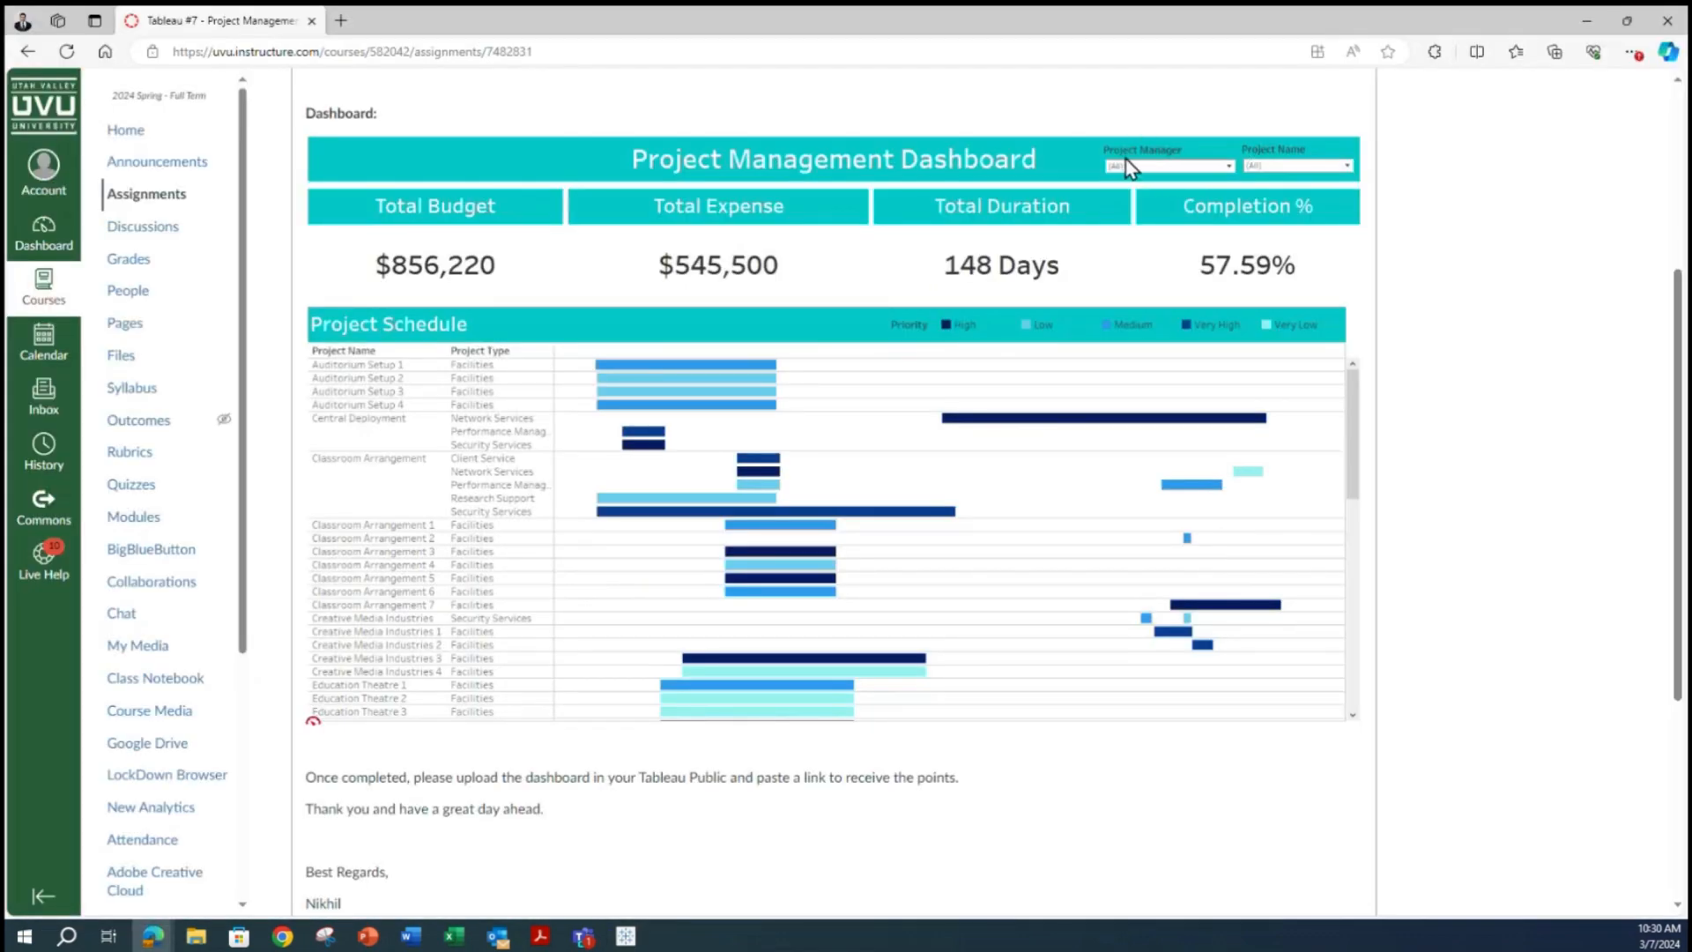
Return to Tableau and apply KPI 1's Project Name and Project Manager filters to all worksheets using related data sources.
{"action": "left_click", "coordinate": [1591, 26]}
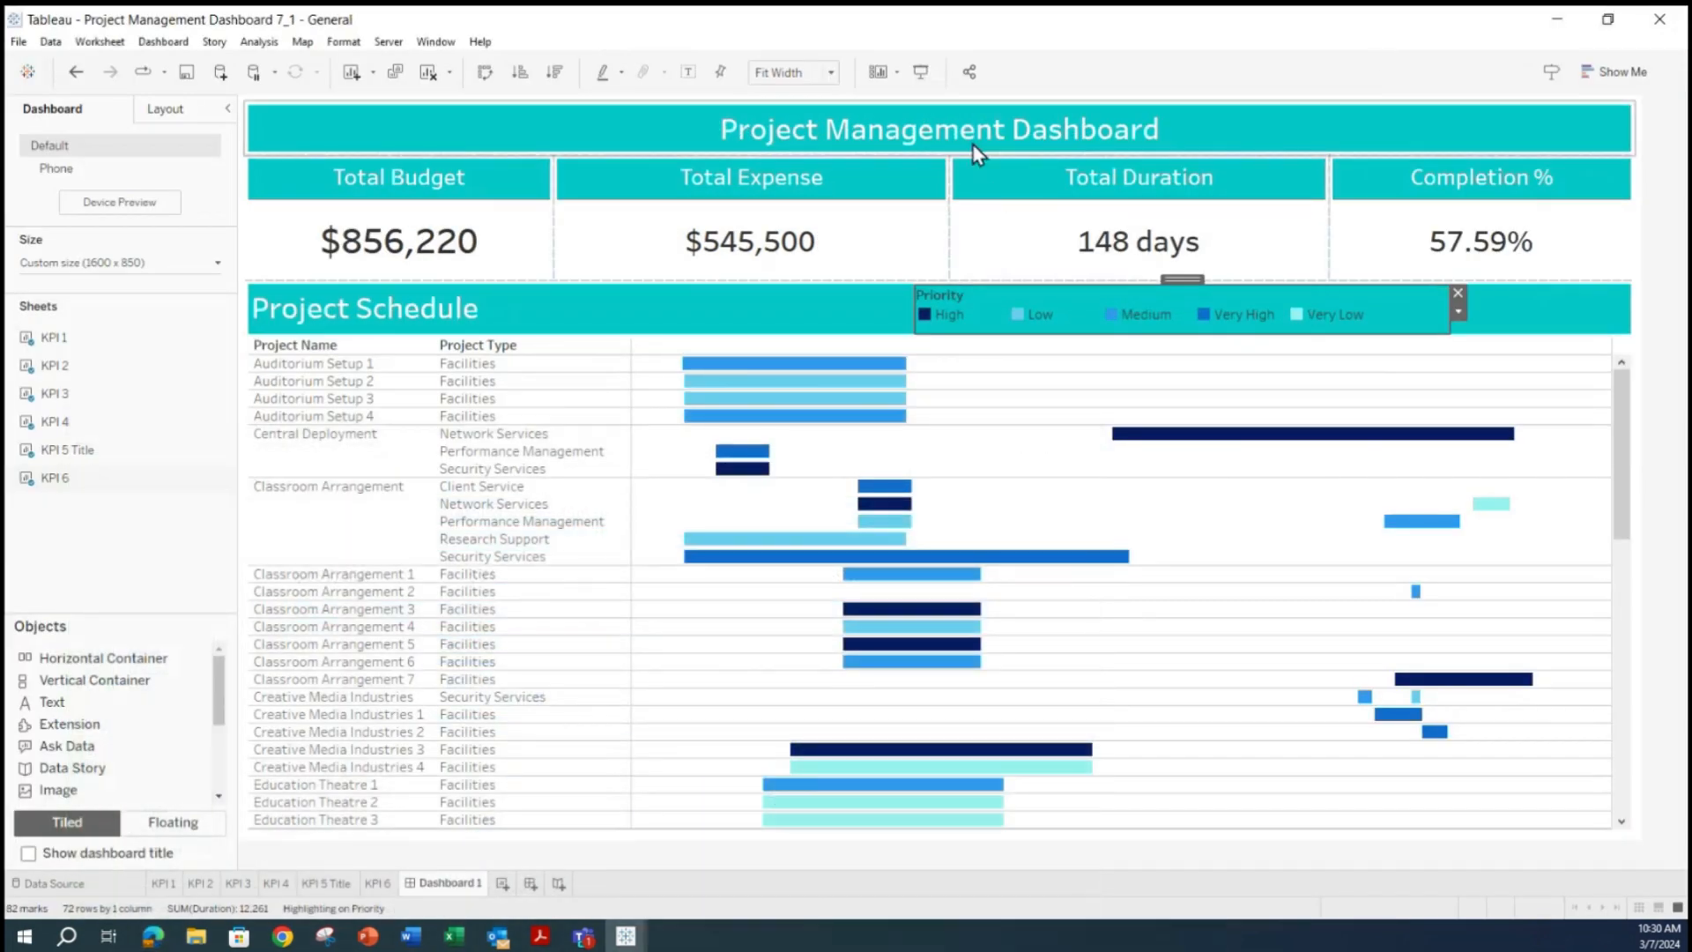
{"action": "left_click", "coordinate": [168, 883]}
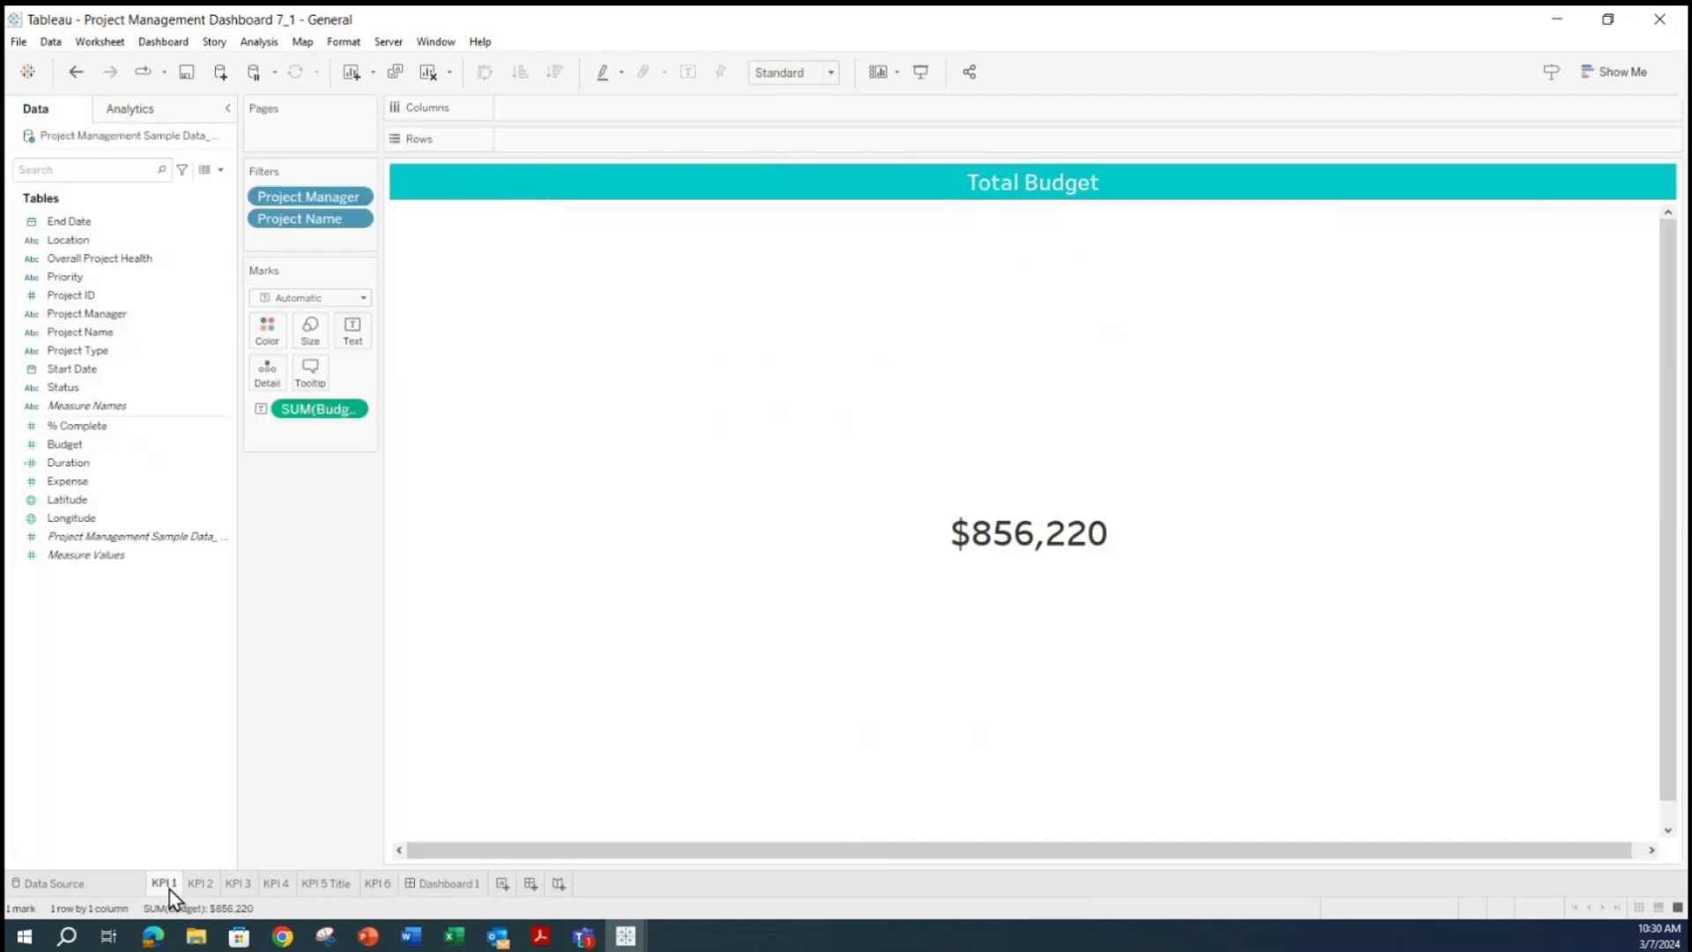
{"action": "left_click", "coordinate": [358, 220]}
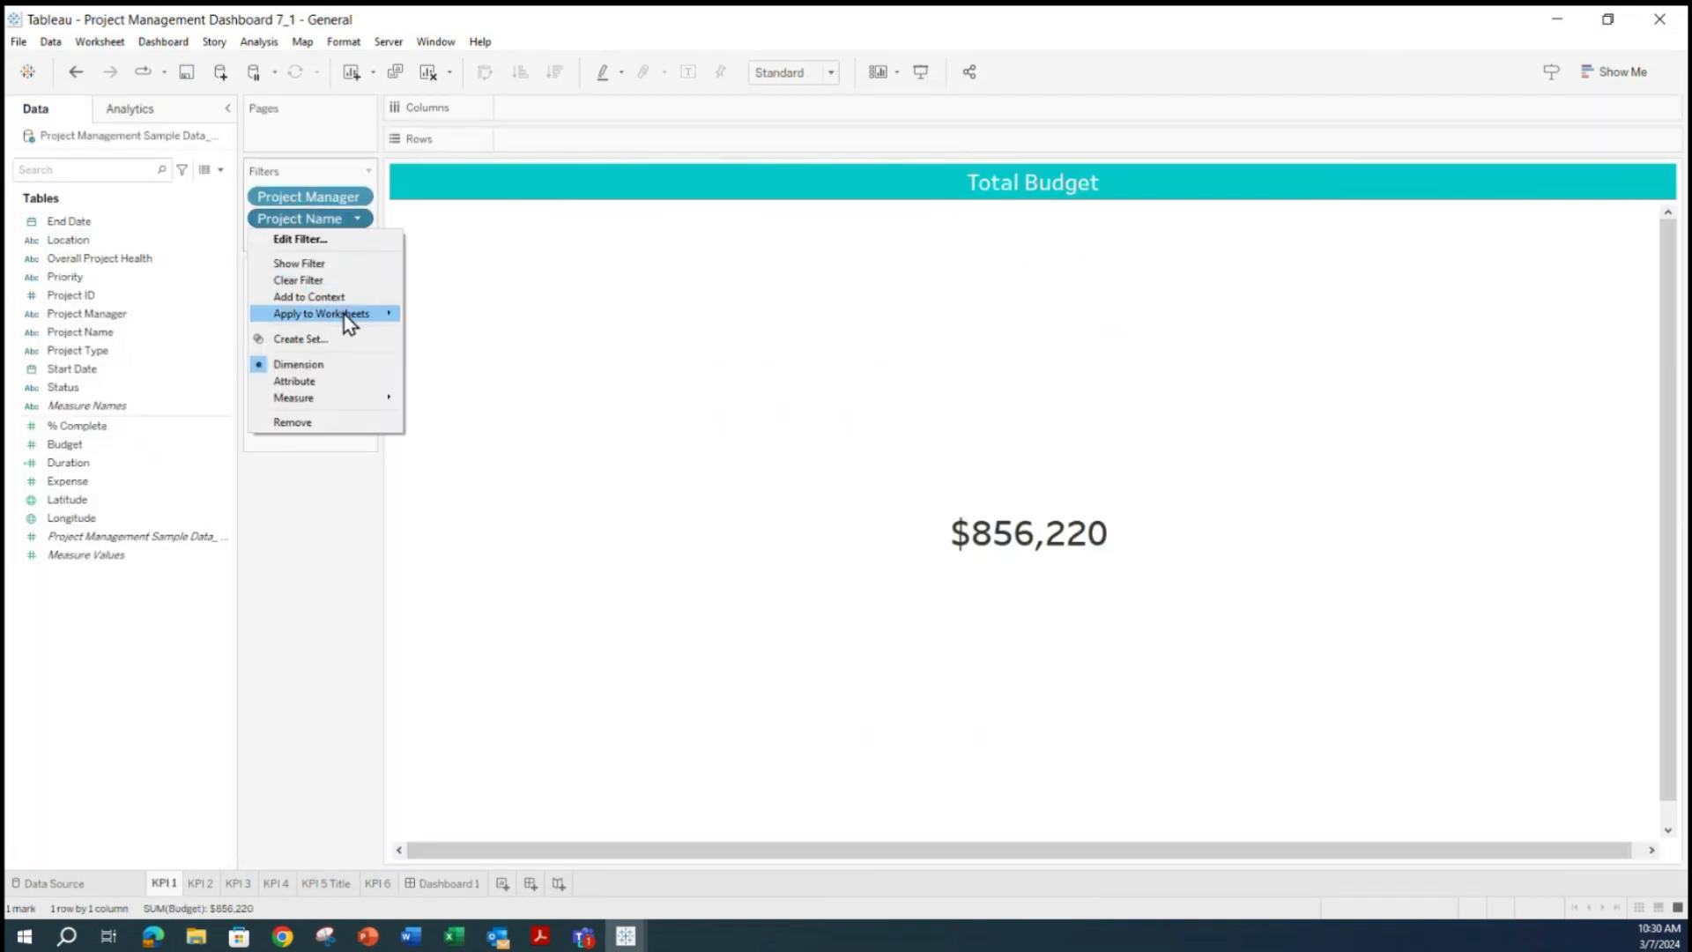
{"action": "mouse_move", "coordinate": [345, 314]}
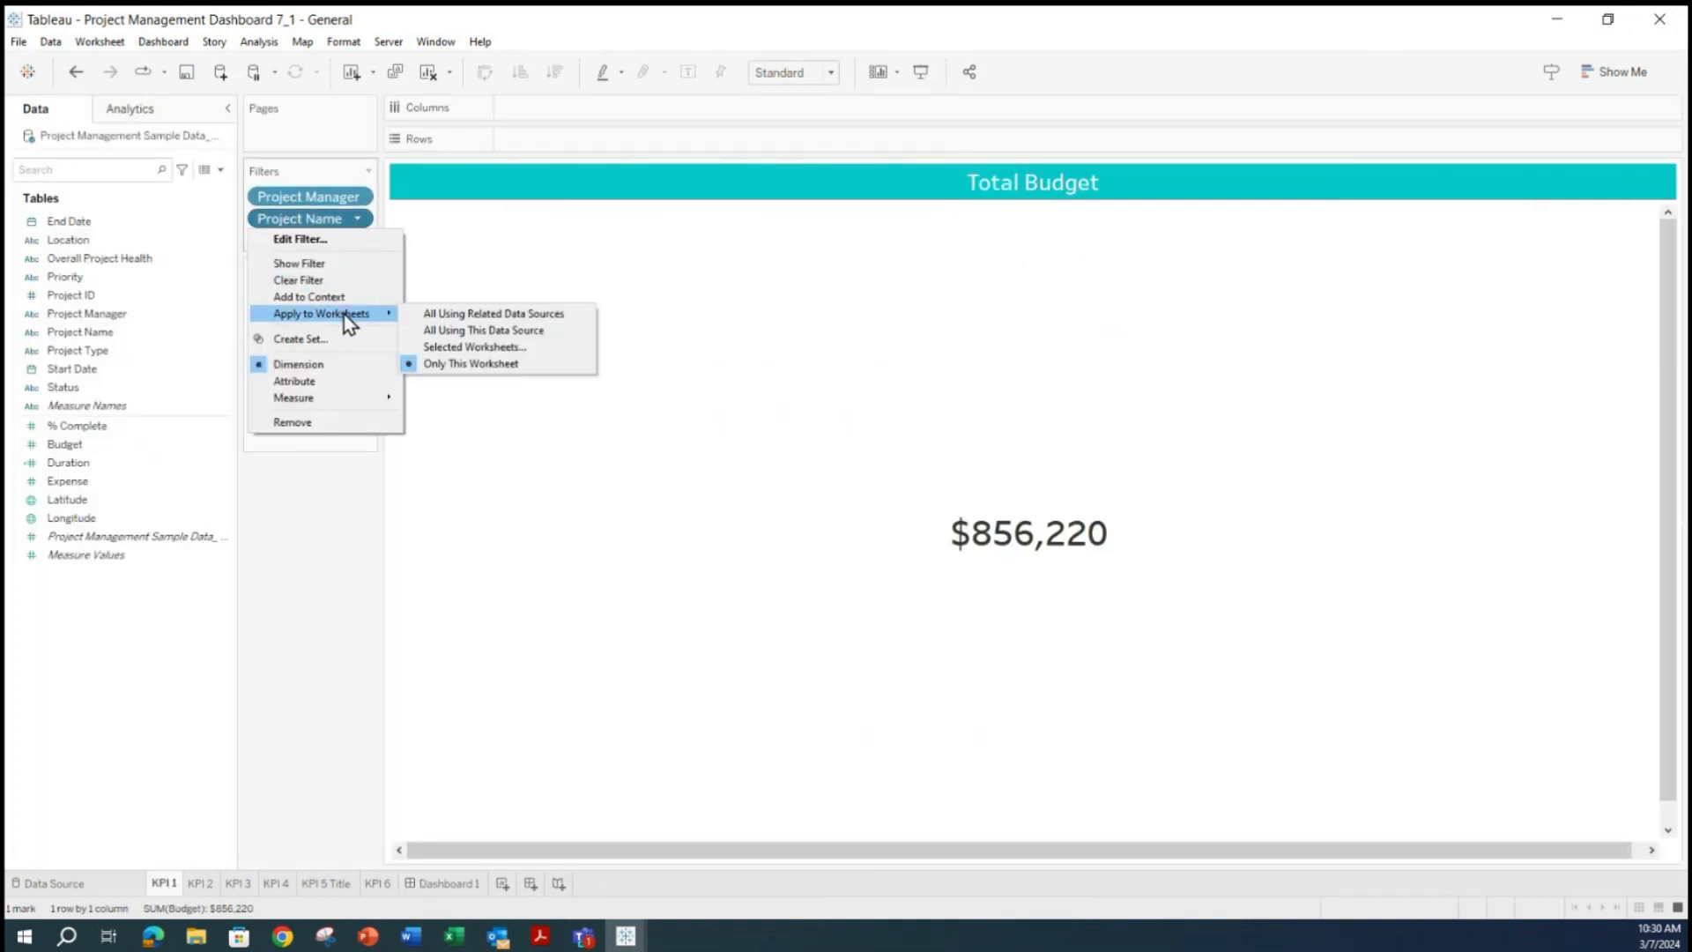
{"action": "left_click", "coordinate": [441, 314]}
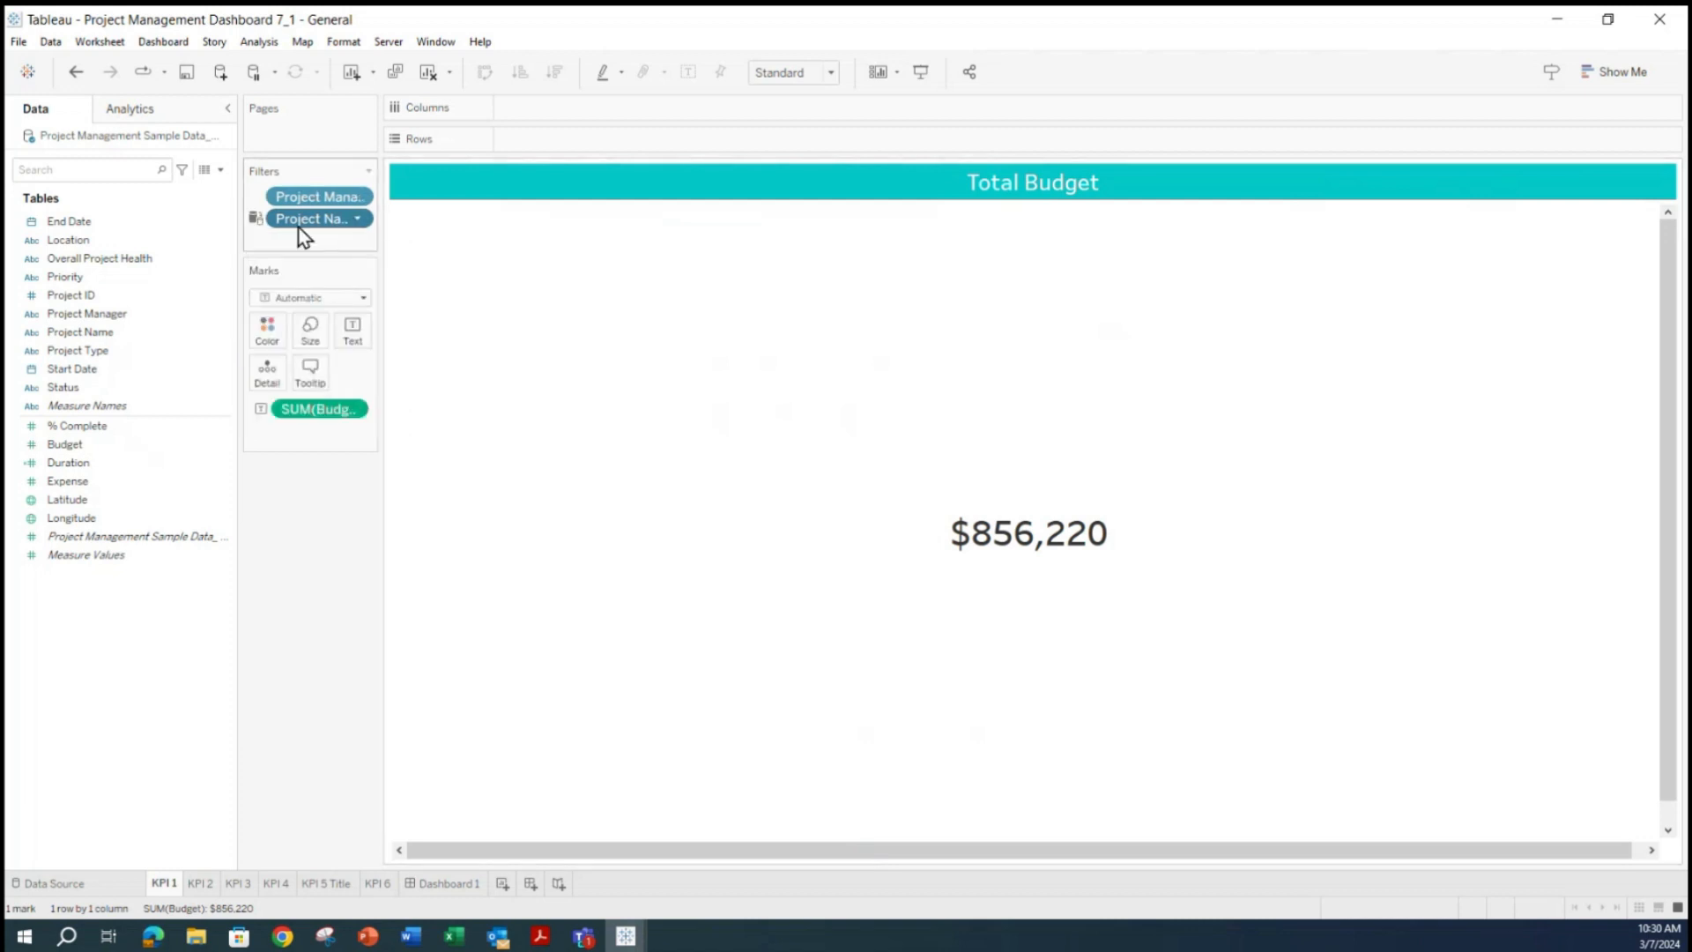
{"action": "left_click", "coordinate": [358, 199]}
{"action": "mouse_move", "coordinate": [347, 293]}
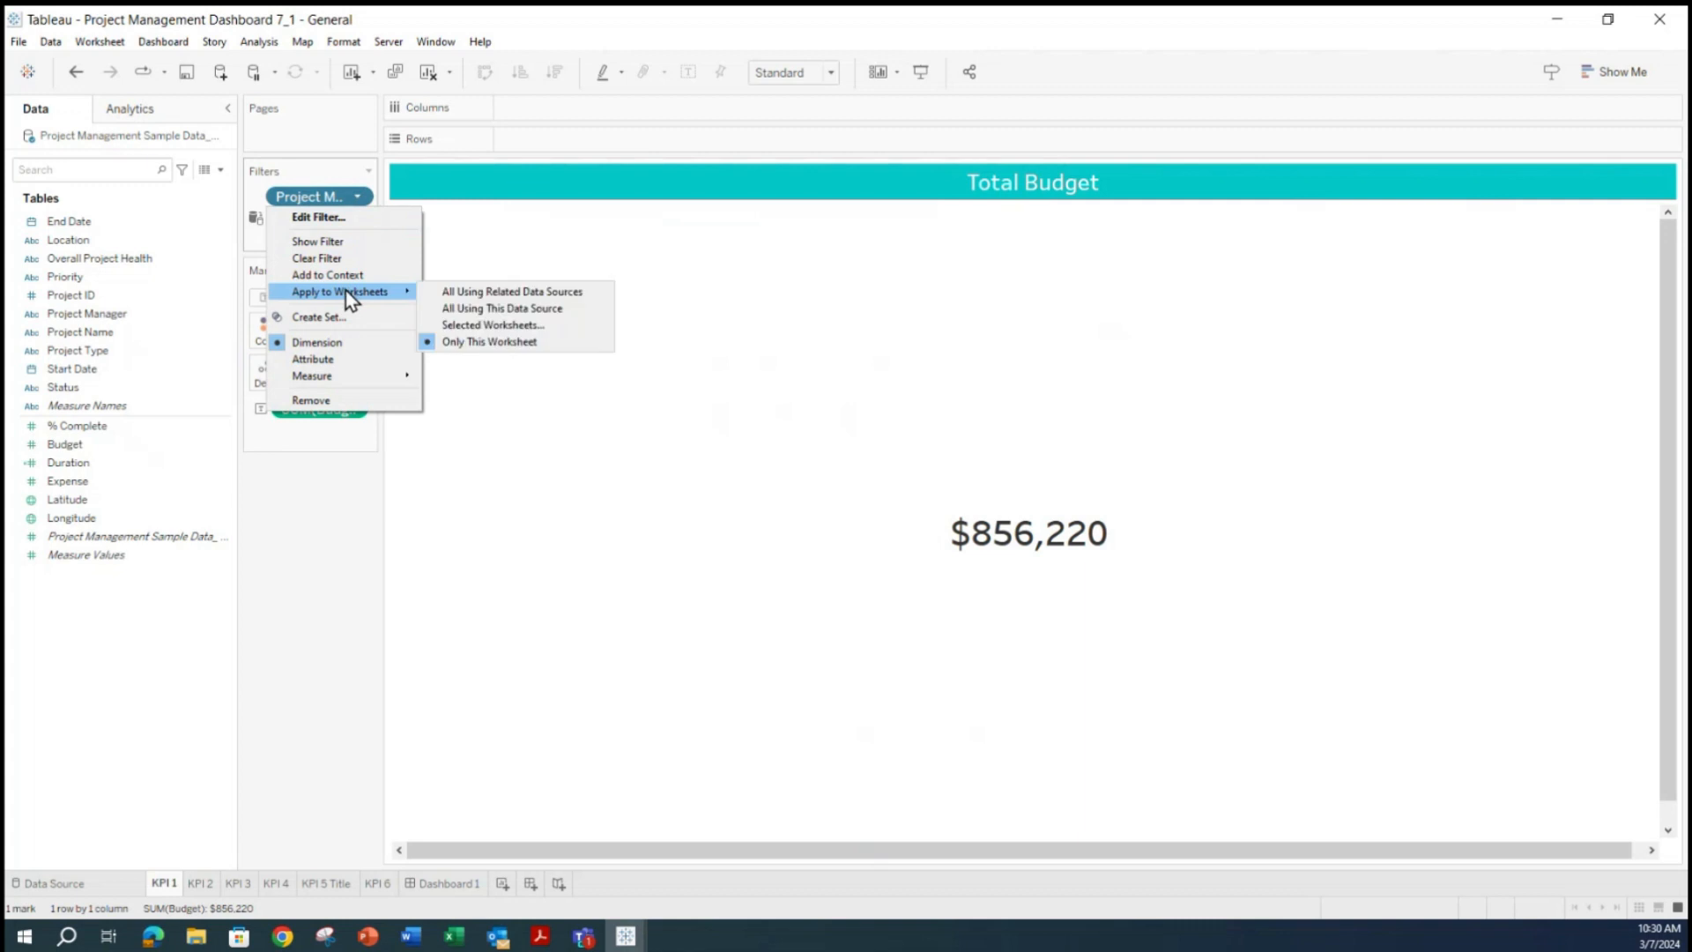
{"action": "left_click", "coordinate": [469, 296]}
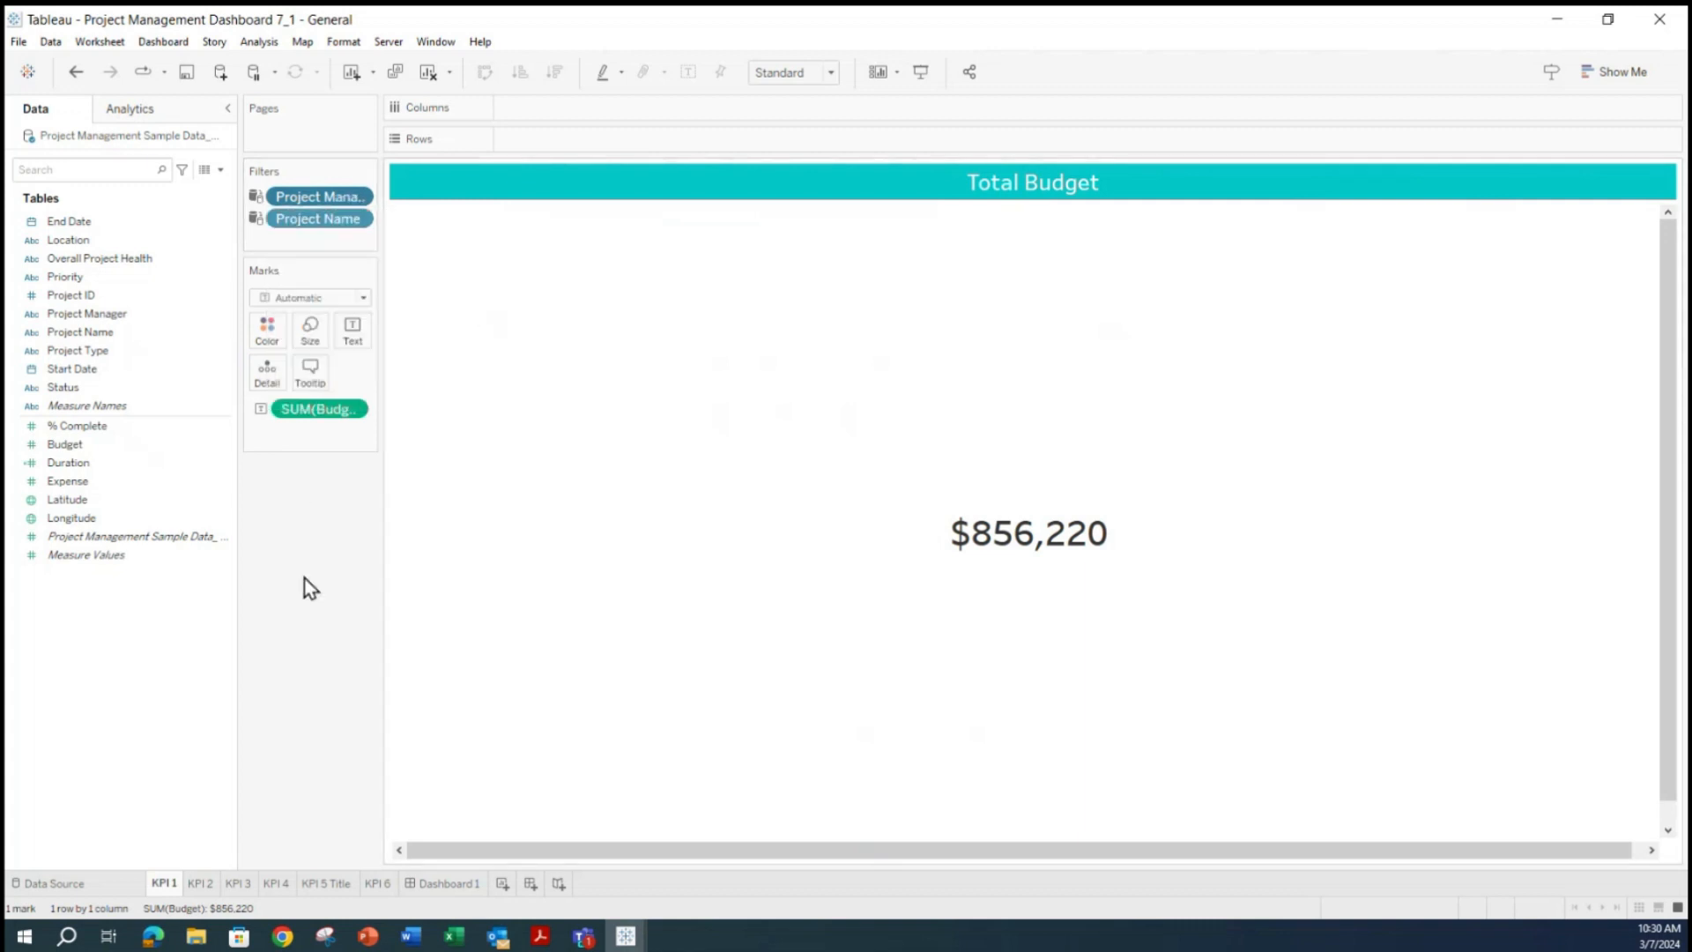
Check the Project Manager and Project Name filter scope across the KPI 1 to KPI 5 Title worksheets.
{"action": "left_click", "coordinate": [201, 883]}
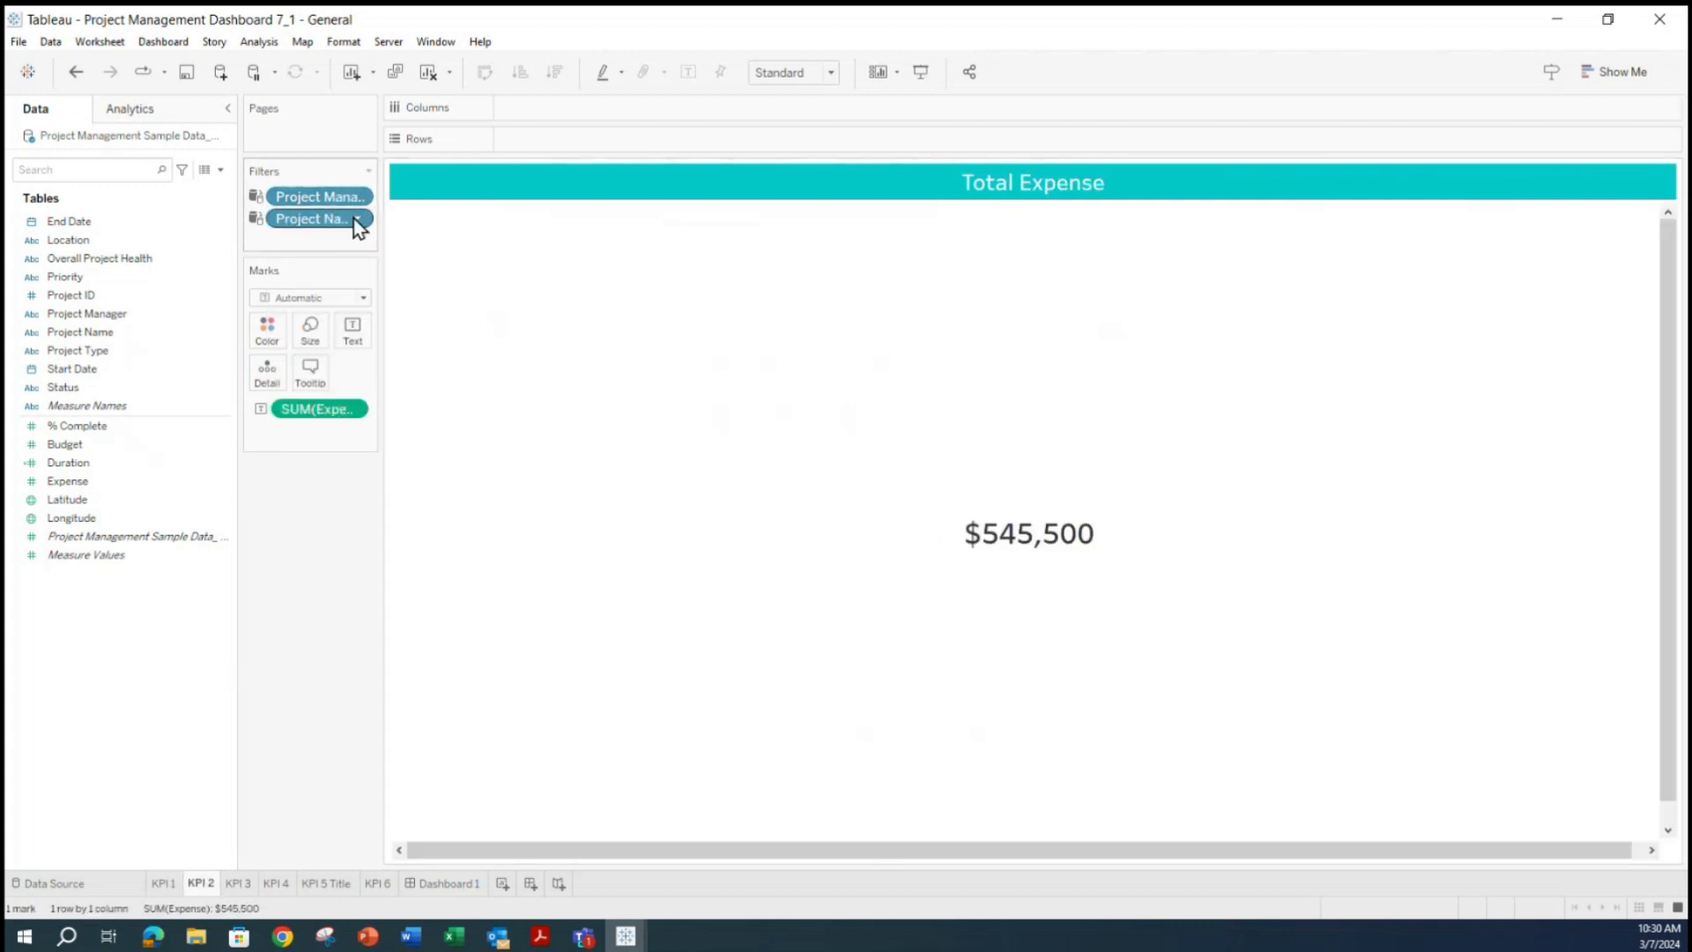
{"action": "left_click", "coordinate": [165, 884]}
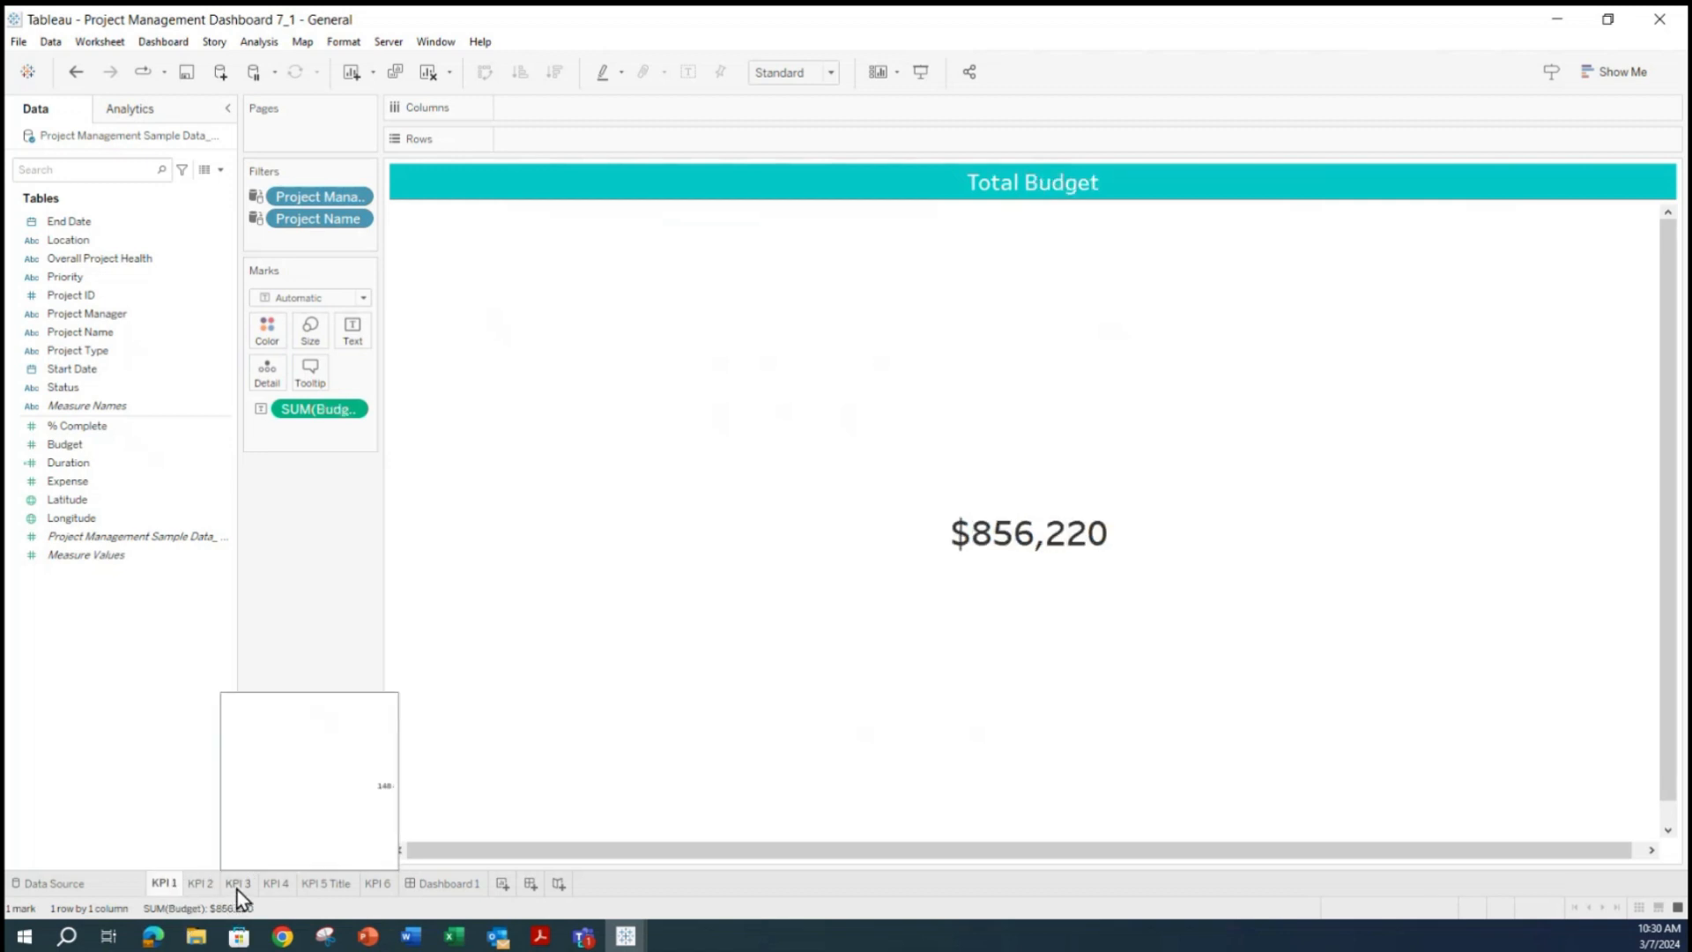
{"action": "left_click", "coordinate": [238, 886]}
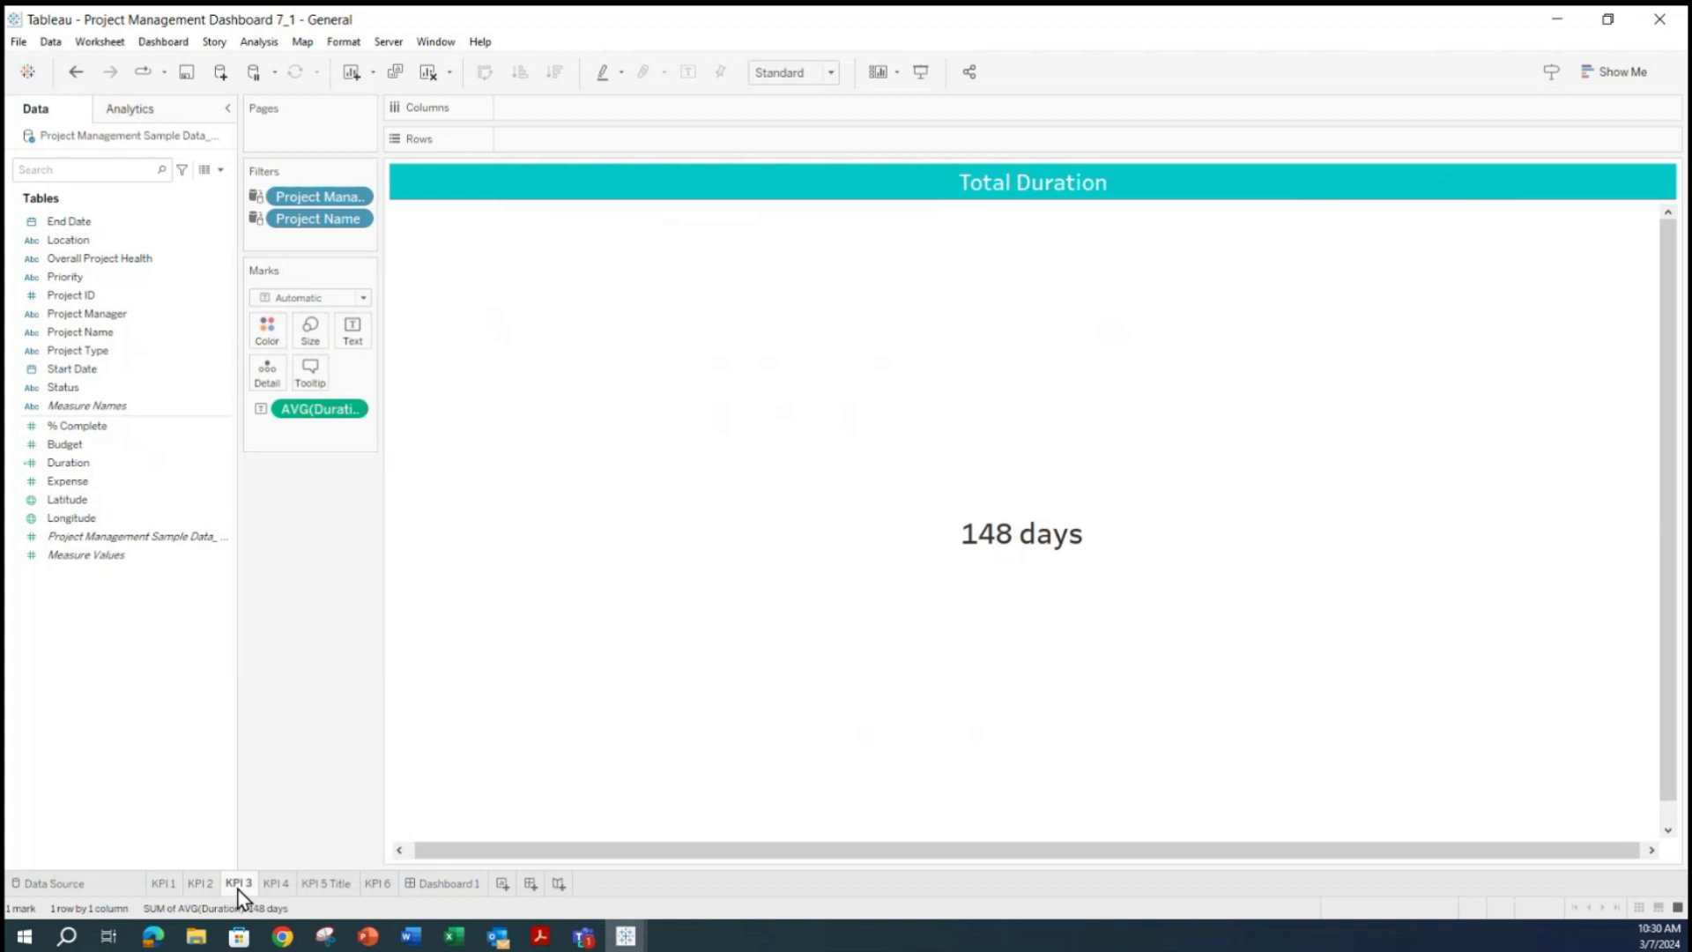
{"action": "left_click", "coordinate": [356, 196]}
{"action": "mouse_move", "coordinate": [348, 291]}
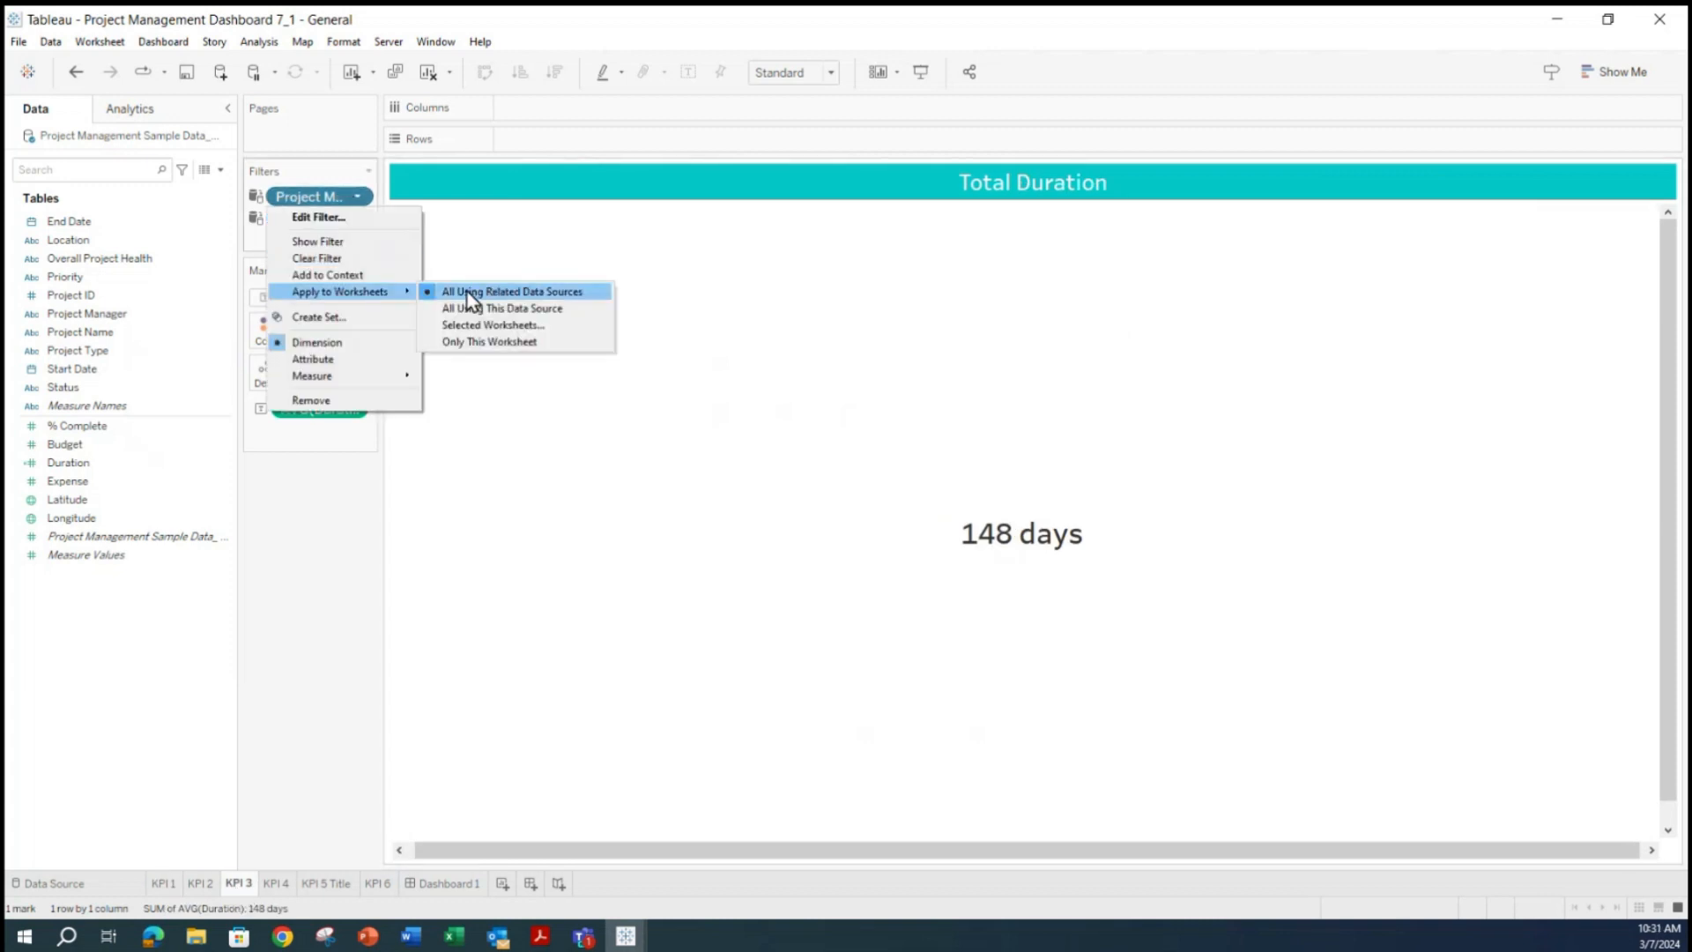
{"action": "left_click", "coordinate": [468, 295]}
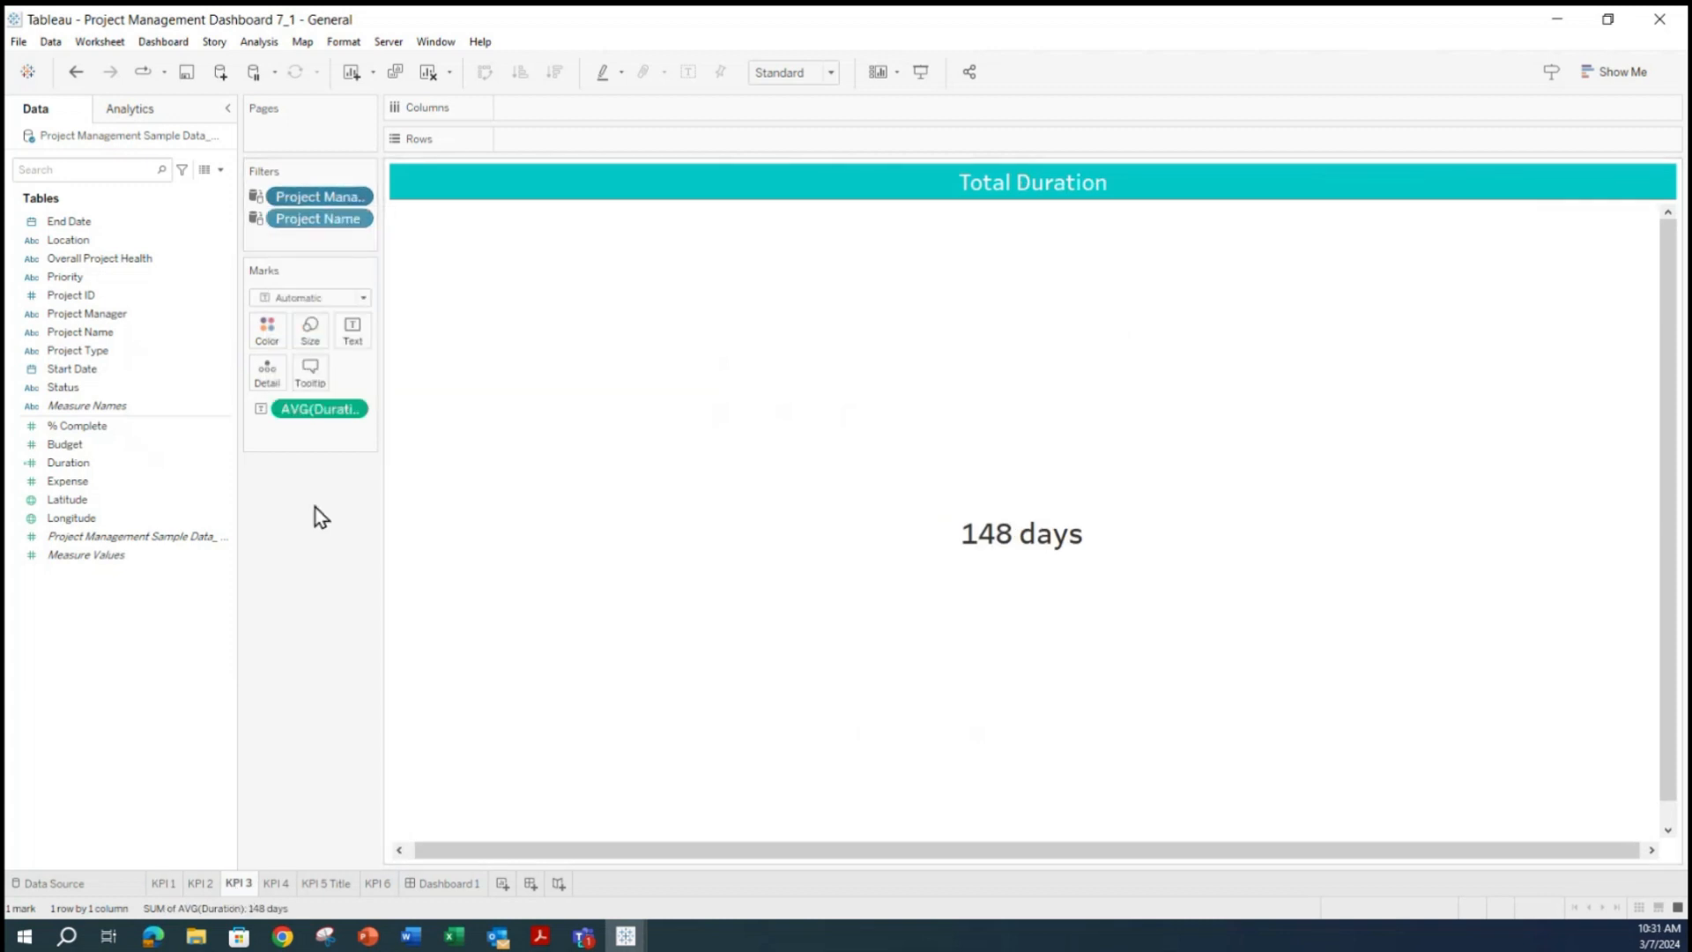
{"action": "left_click", "coordinate": [276, 883]}
{"action": "left_click", "coordinate": [326, 882]}
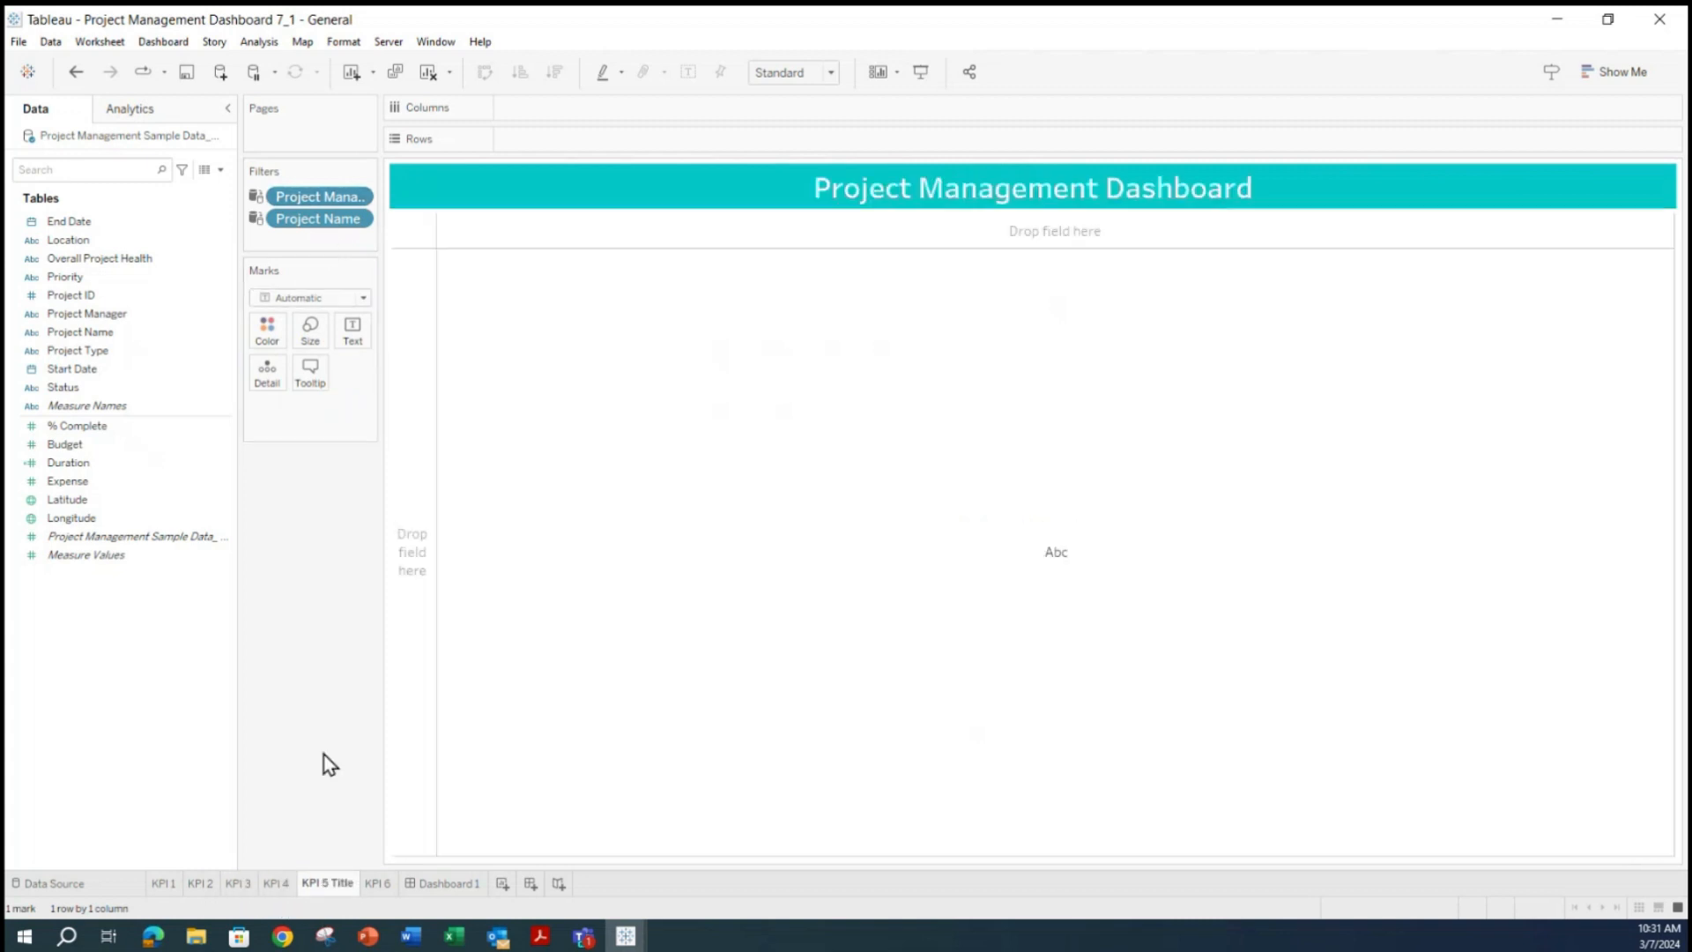
Apply the Priority filter on KPI 6 to all worksheets using related data sources.
{"action": "left_click", "coordinate": [377, 883]}
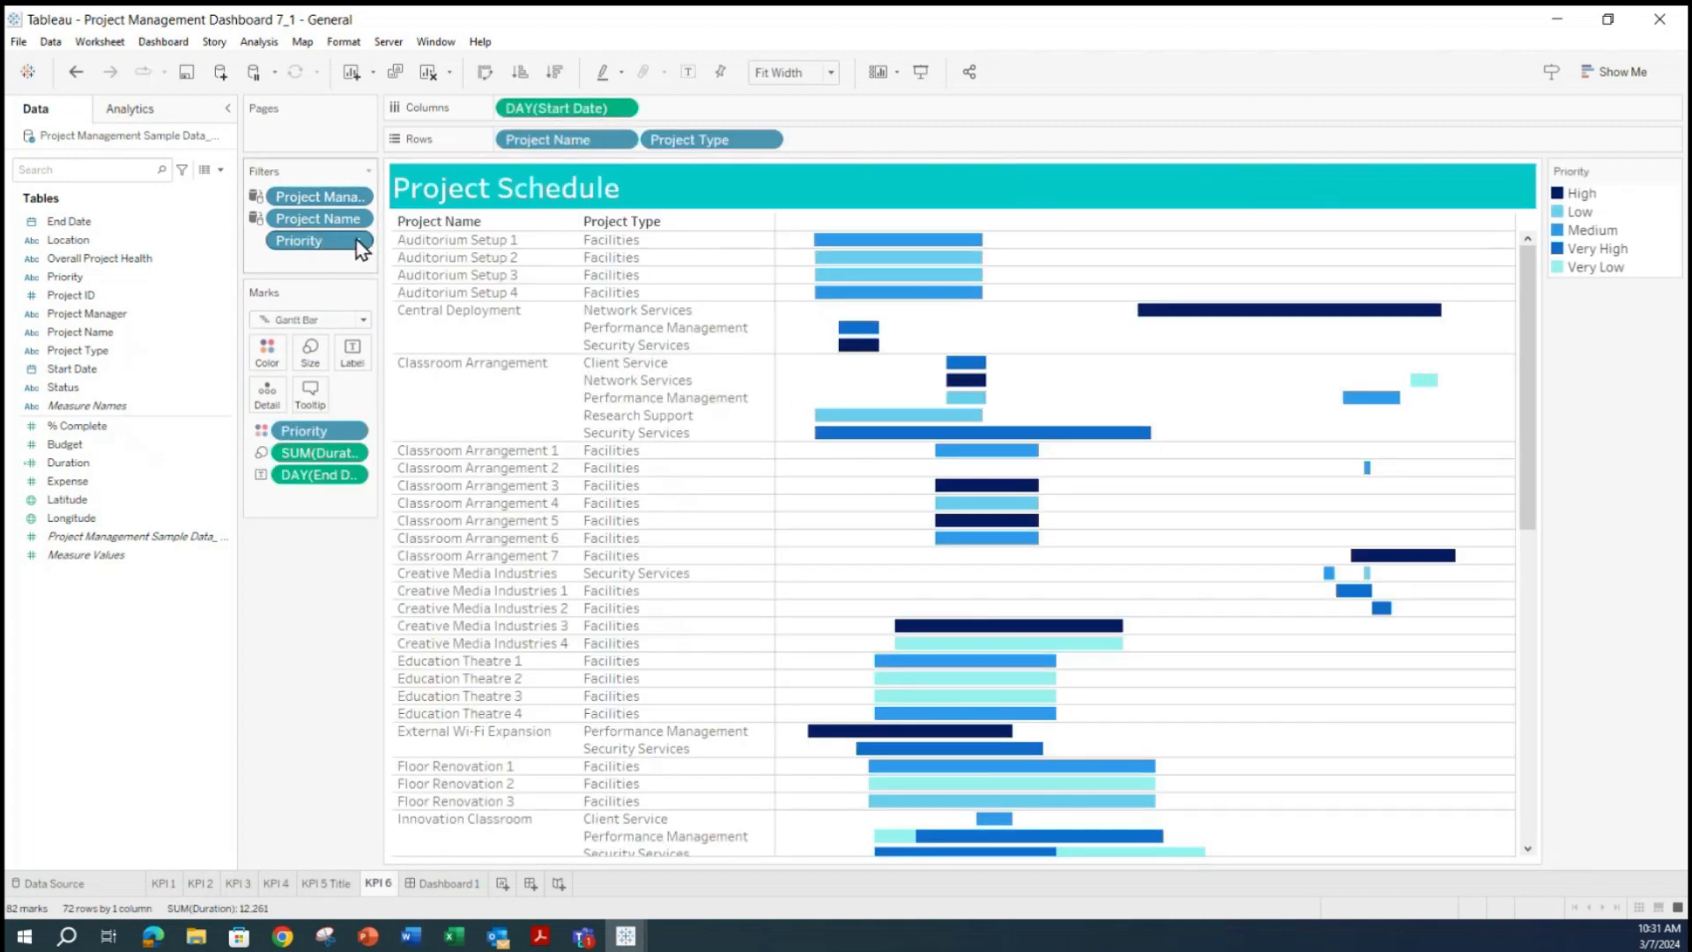
{"action": "left_click", "coordinate": [356, 240]}
{"action": "mouse_move", "coordinate": [381, 354]}
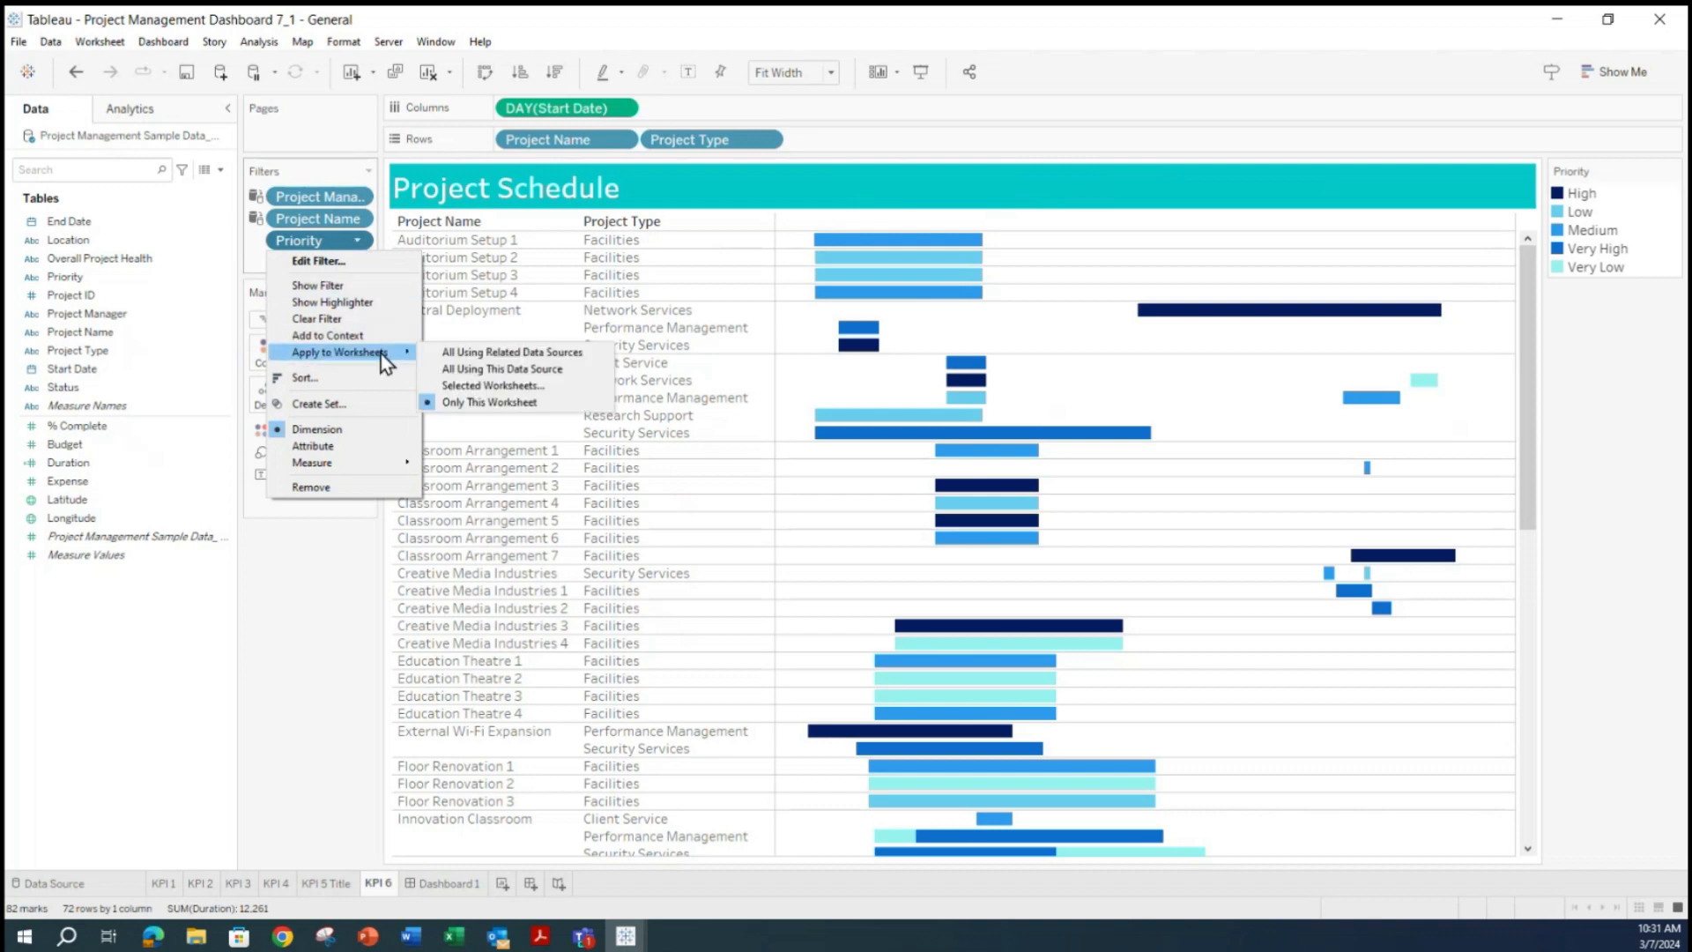
{"action": "left_click", "coordinate": [476, 353]}
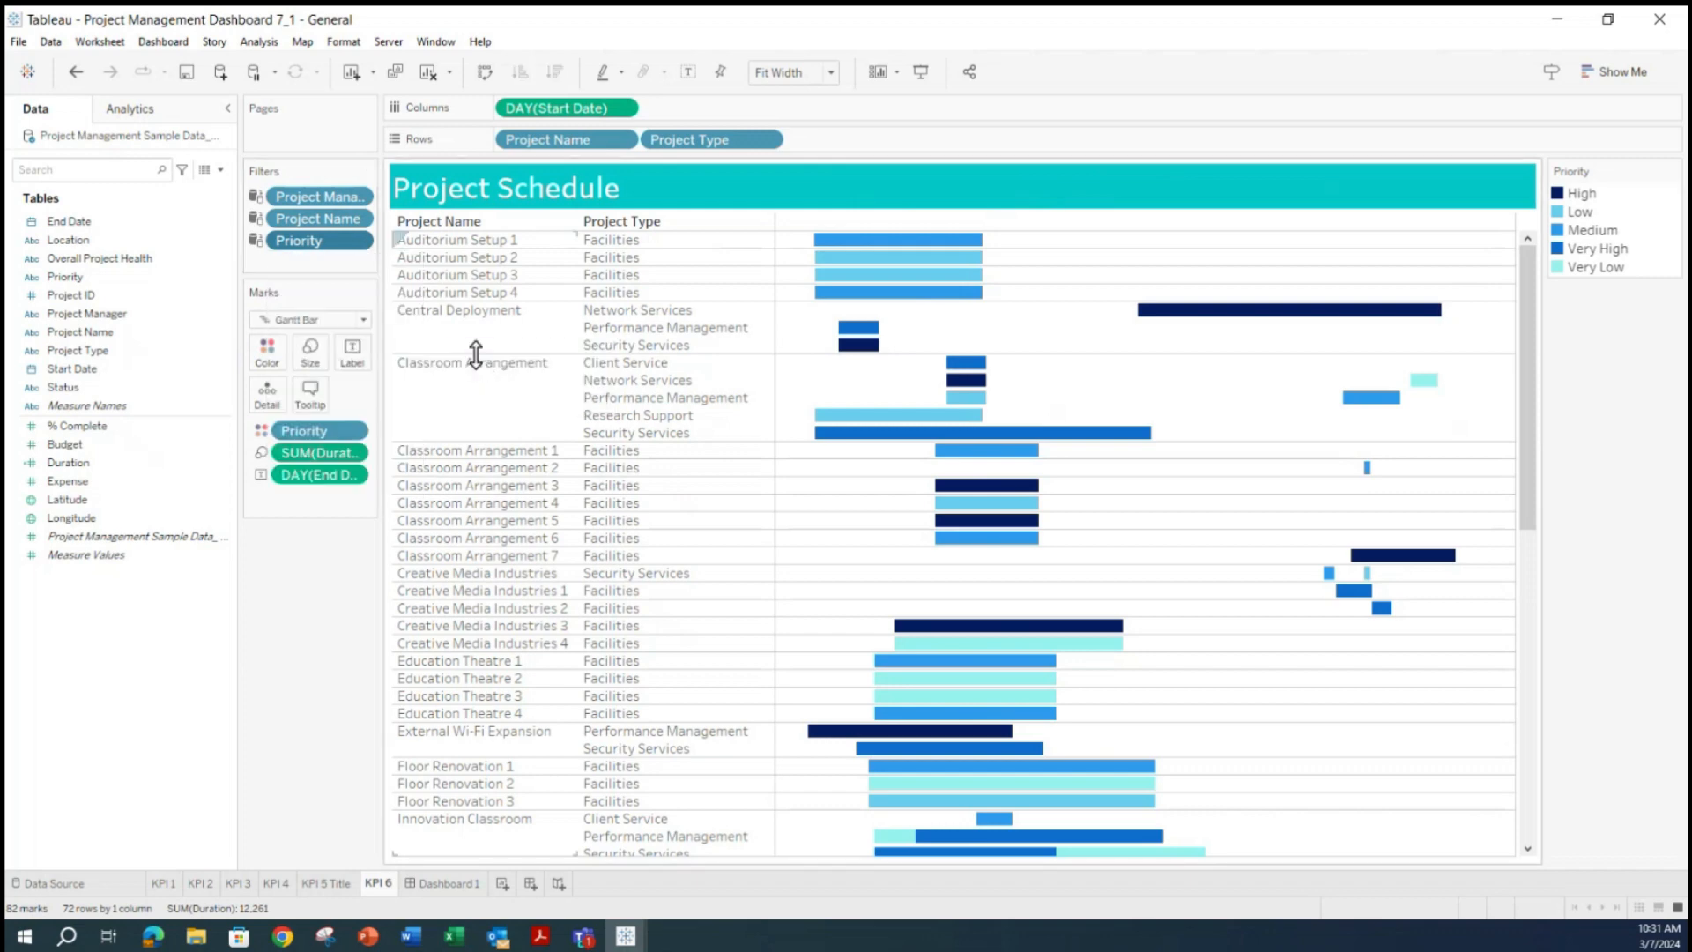
Return to Dashboard 1 and show the Priority filter for the Project Schedule sheet.
{"action": "left_click", "coordinate": [431, 888]}
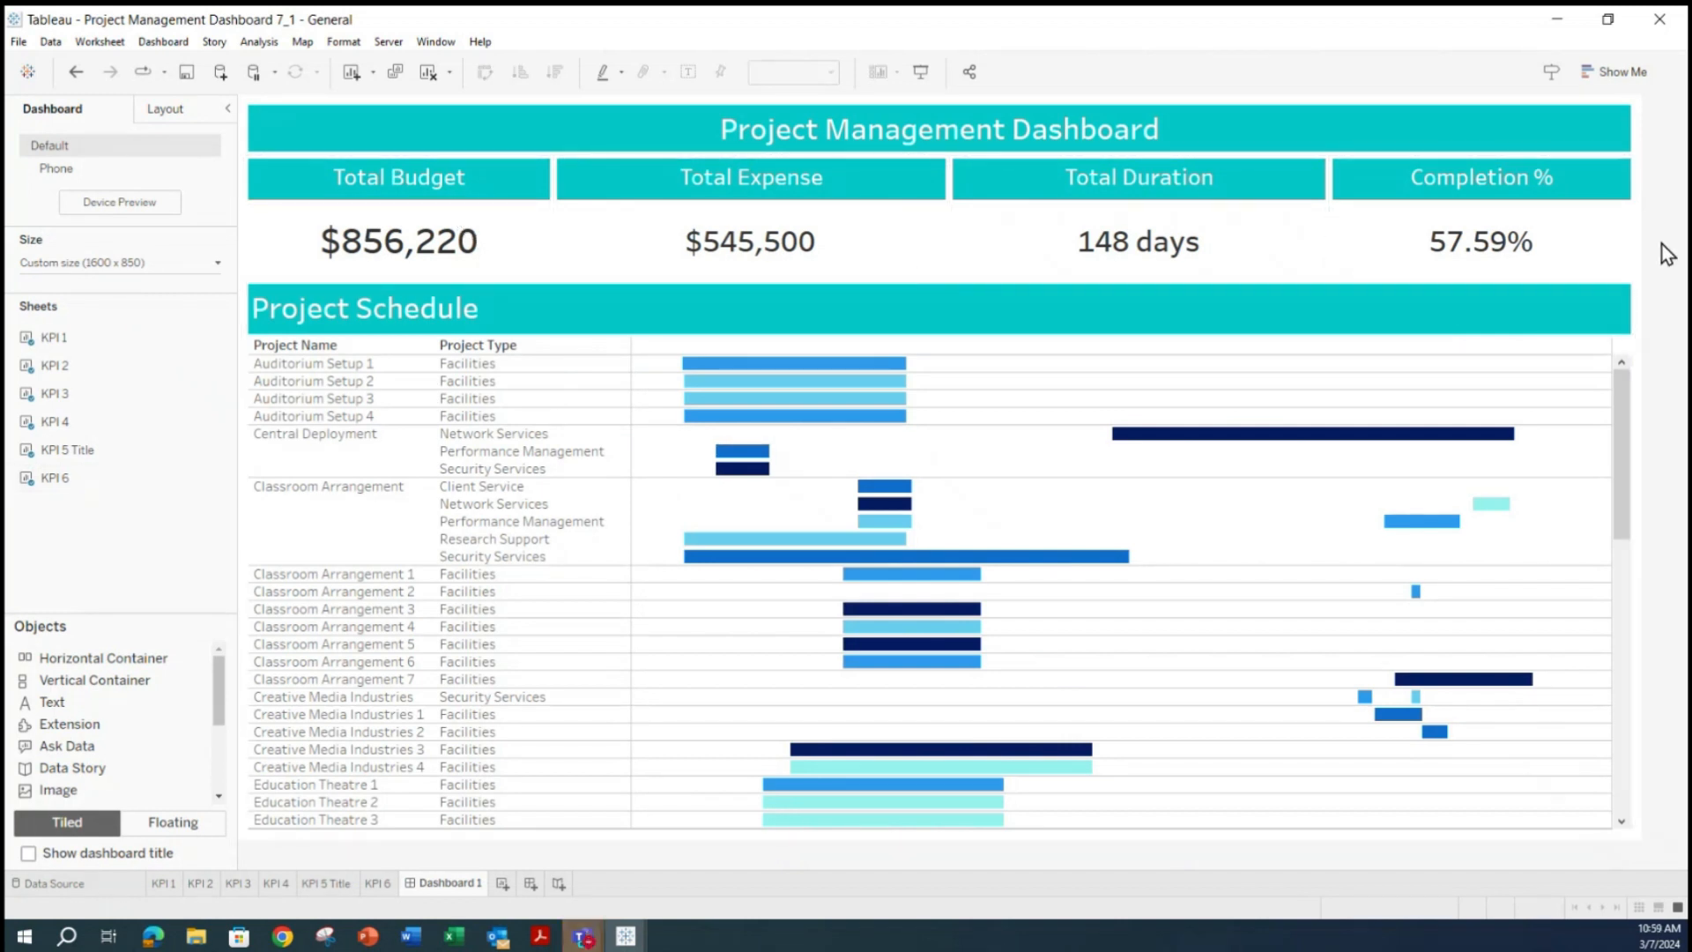
{"action": "left_click", "coordinate": [364, 269]}
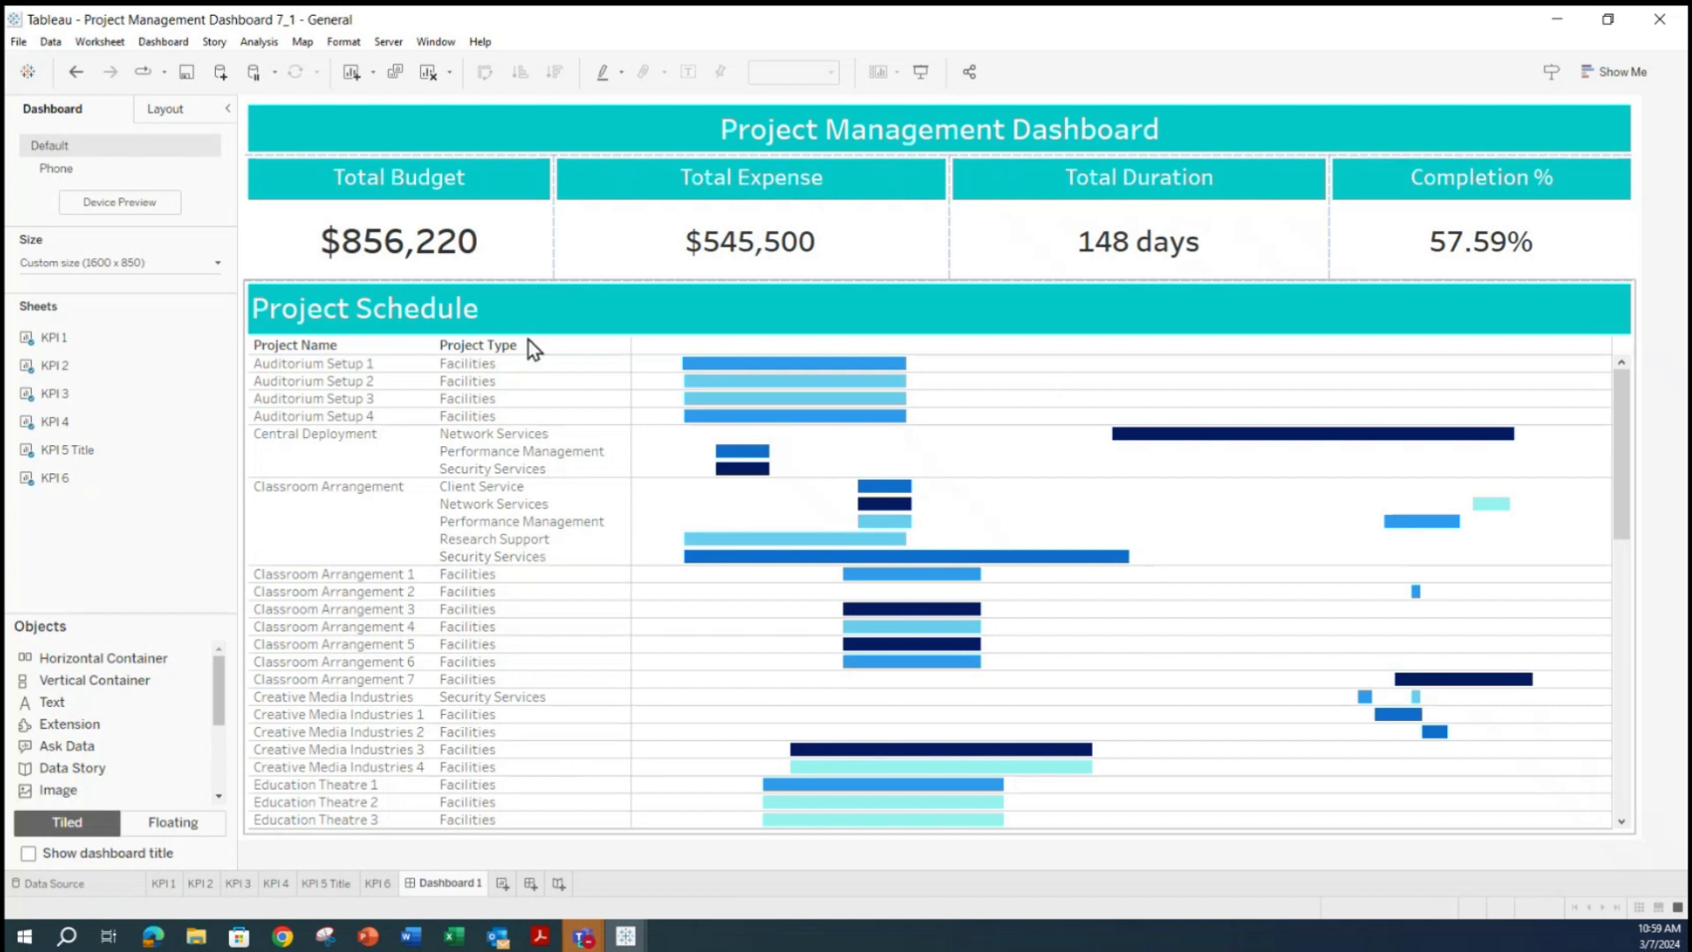
{"action": "left_click", "coordinate": [673, 324]}
{"action": "left_click", "coordinate": [453, 203]}
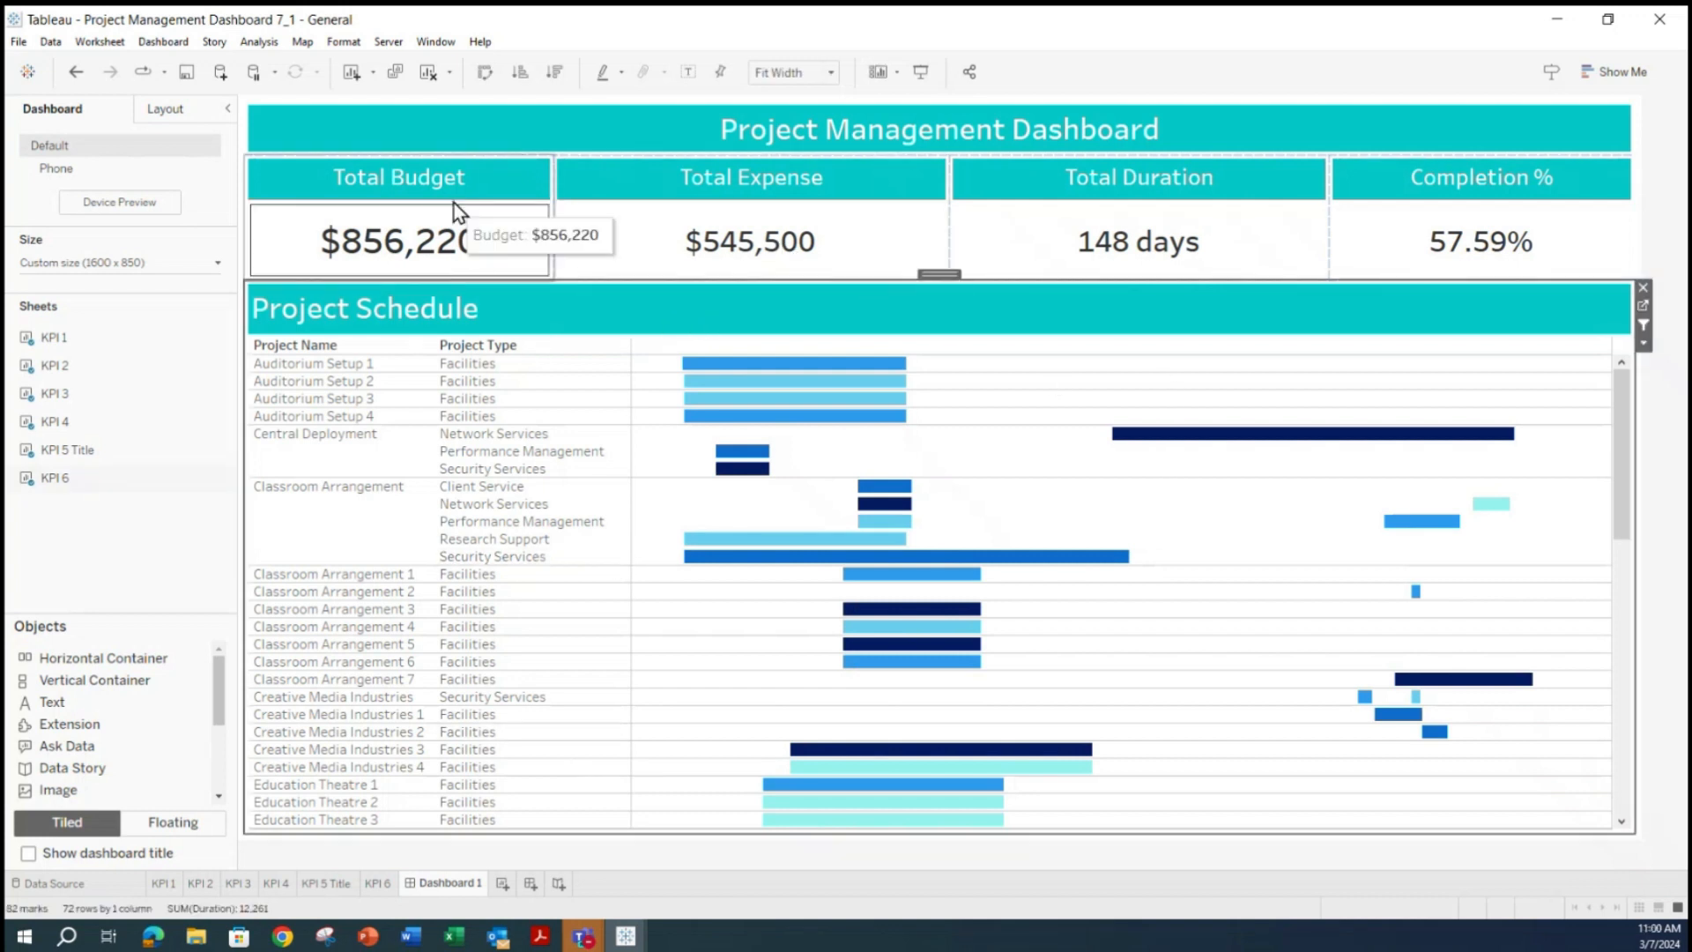
{"action": "left_click", "coordinate": [691, 317]}
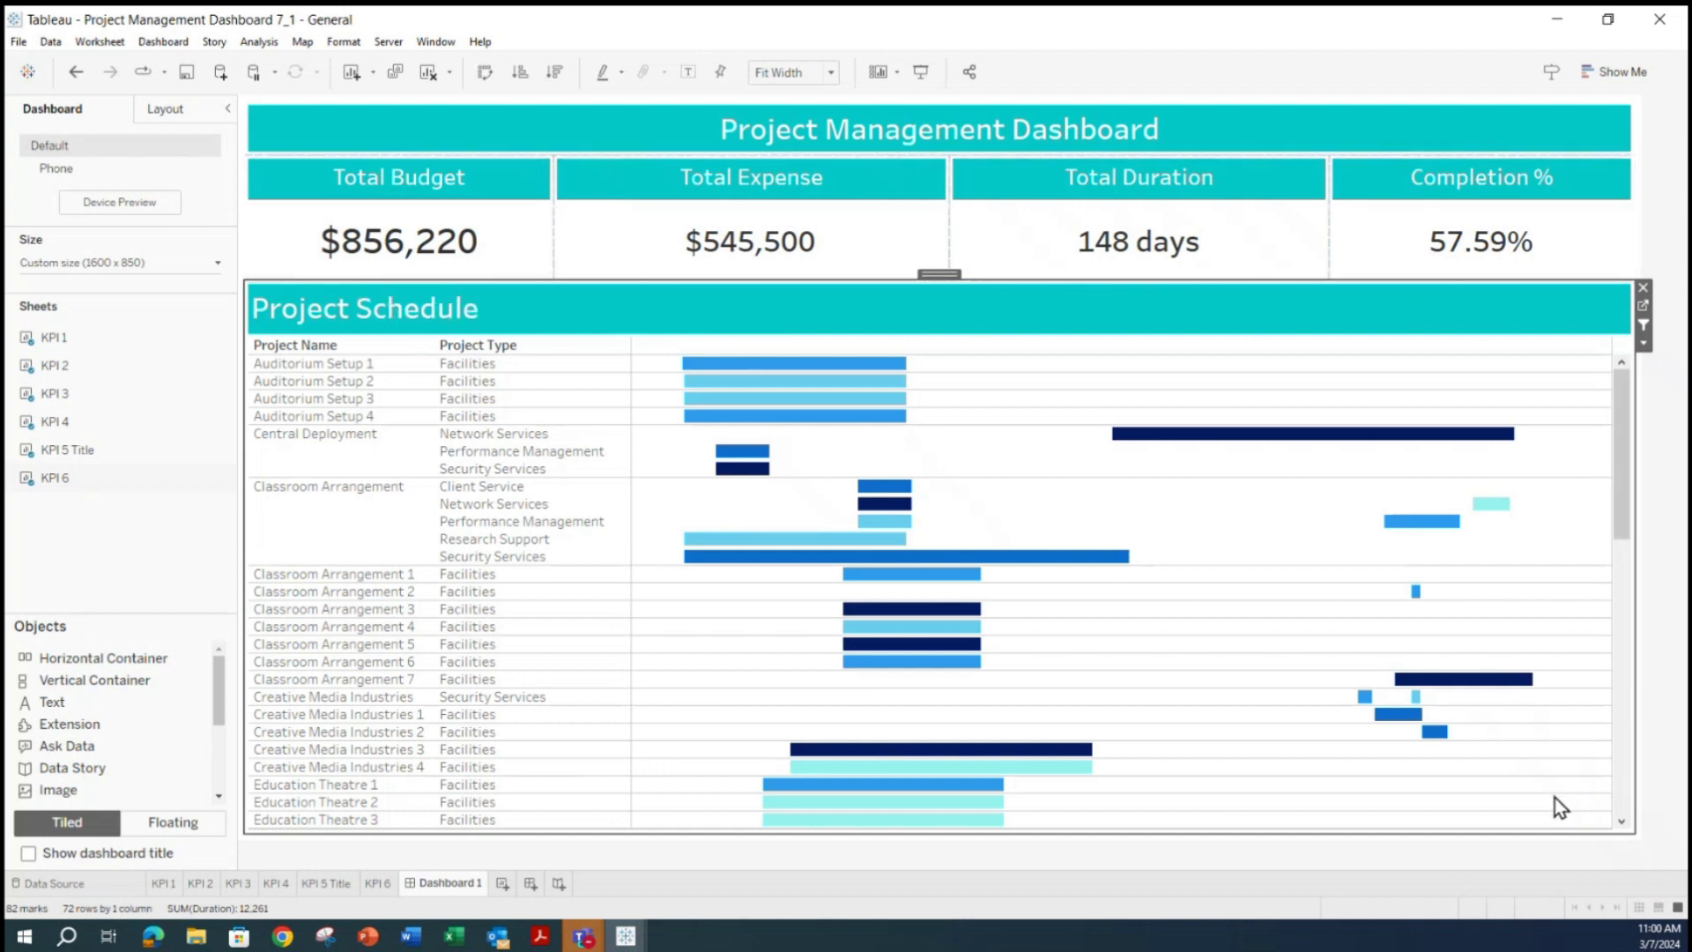
{"action": "left_click", "coordinate": [256, 45]}
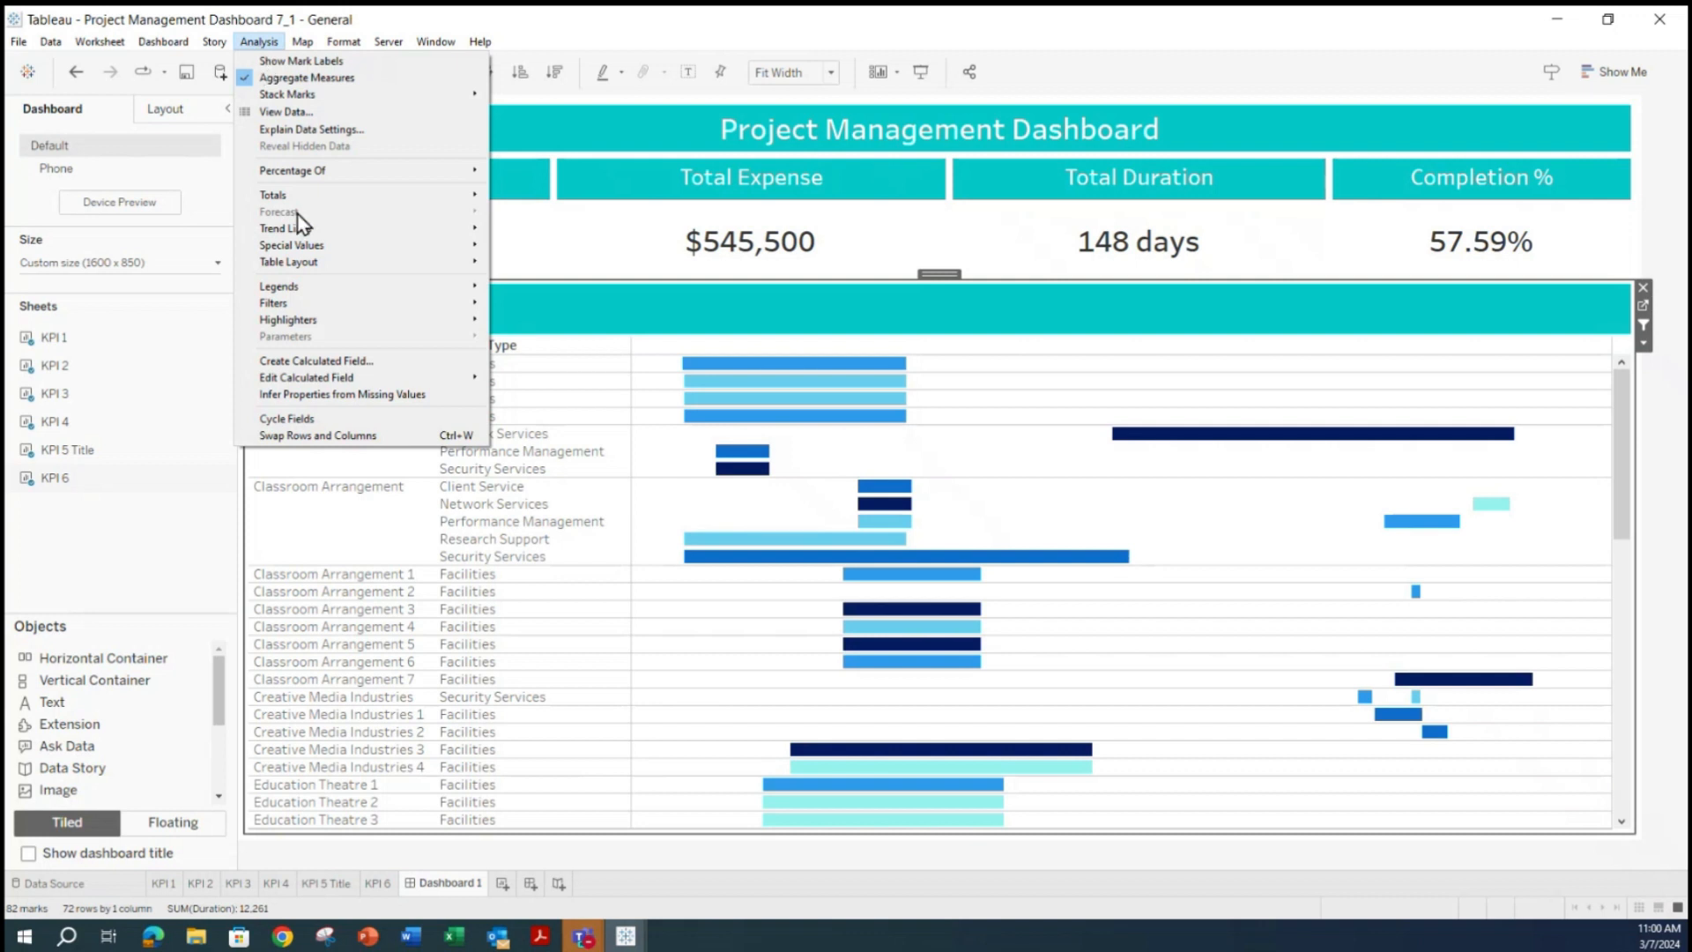
{"action": "mouse_move", "coordinate": [308, 304]}
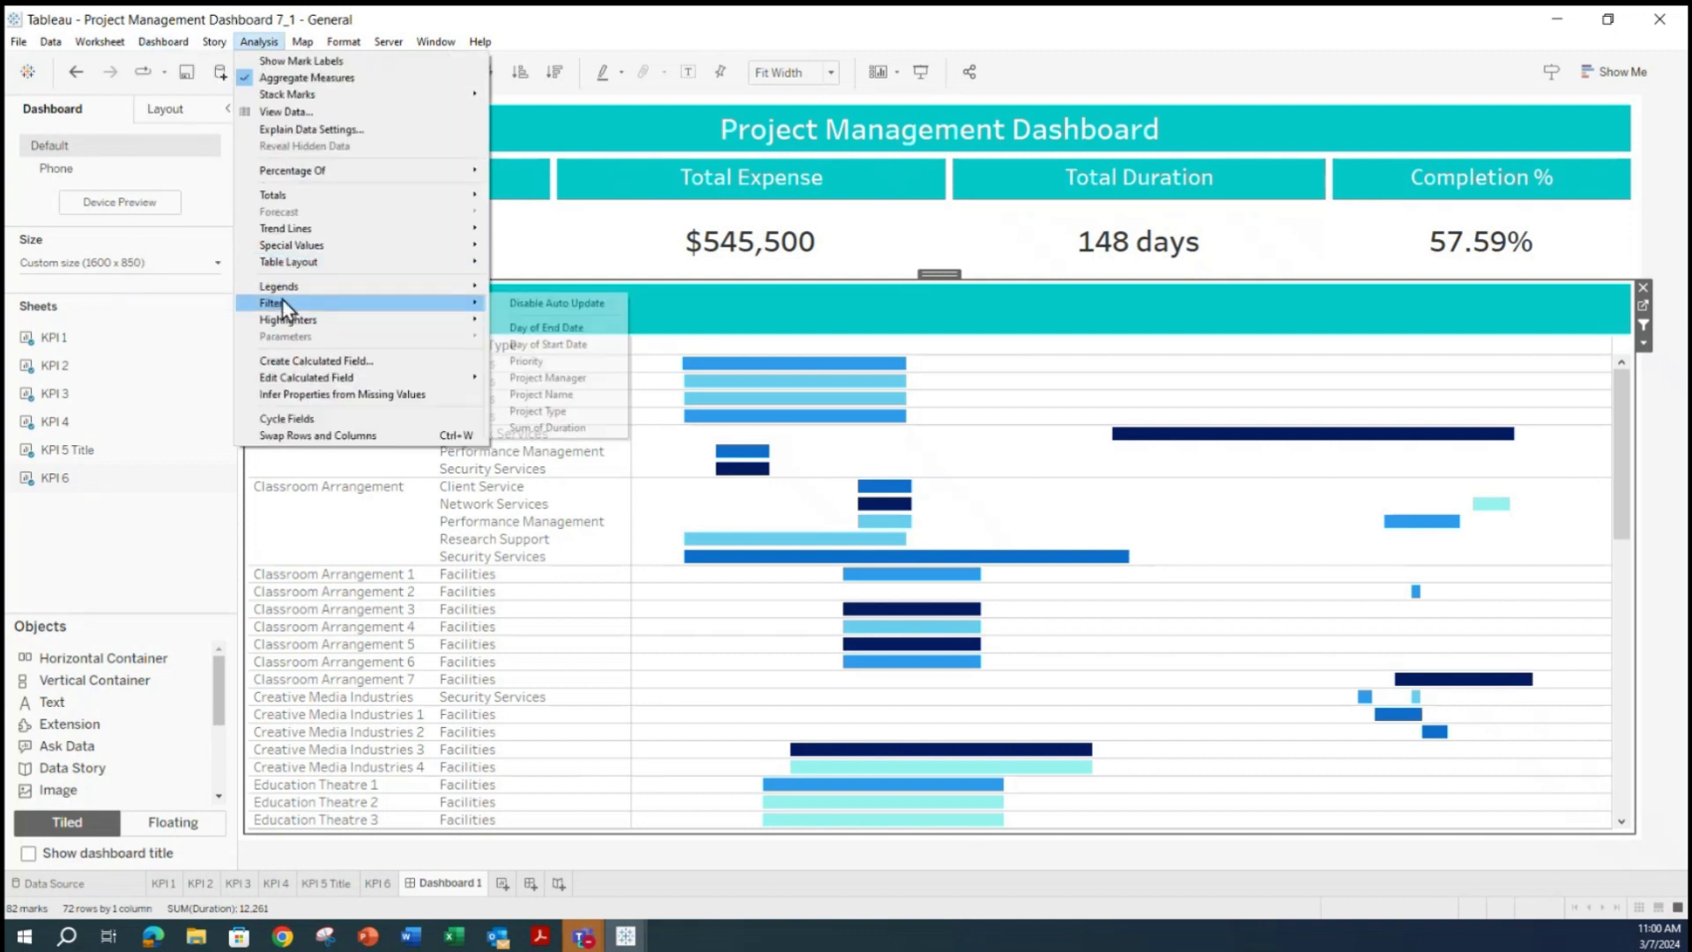
{"action": "left_click", "coordinate": [551, 361]}
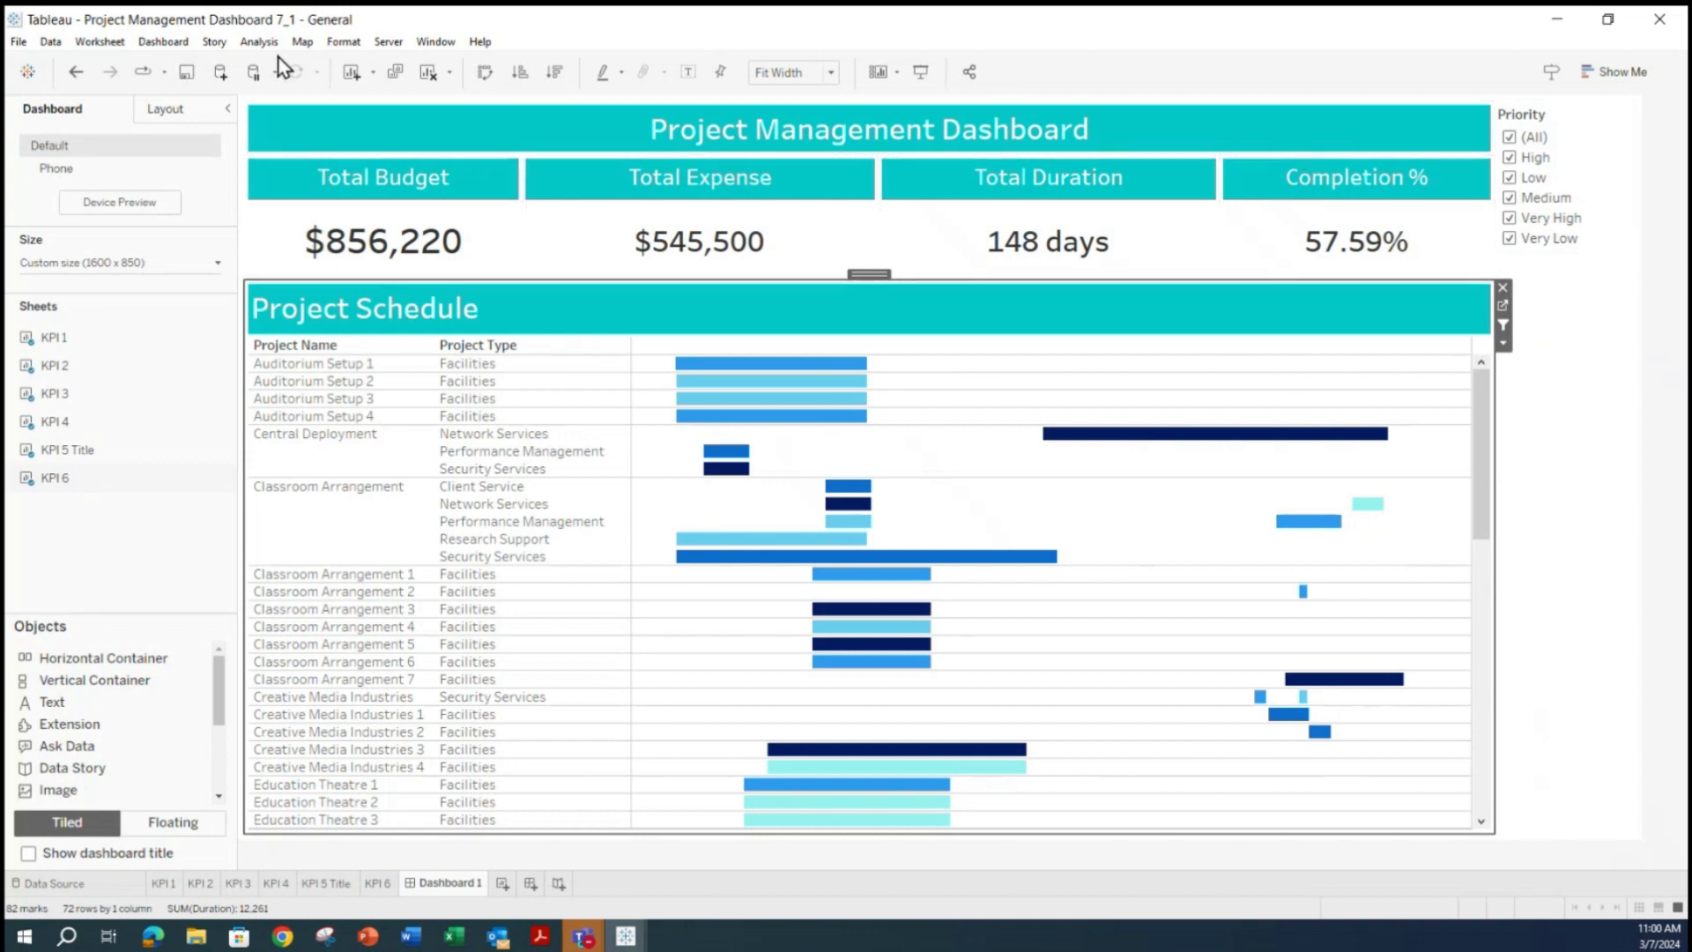
Show the Project Manager and Project Name filters for the Project Schedule sheet on the dashboard.
{"action": "left_click", "coordinate": [250, 43]}
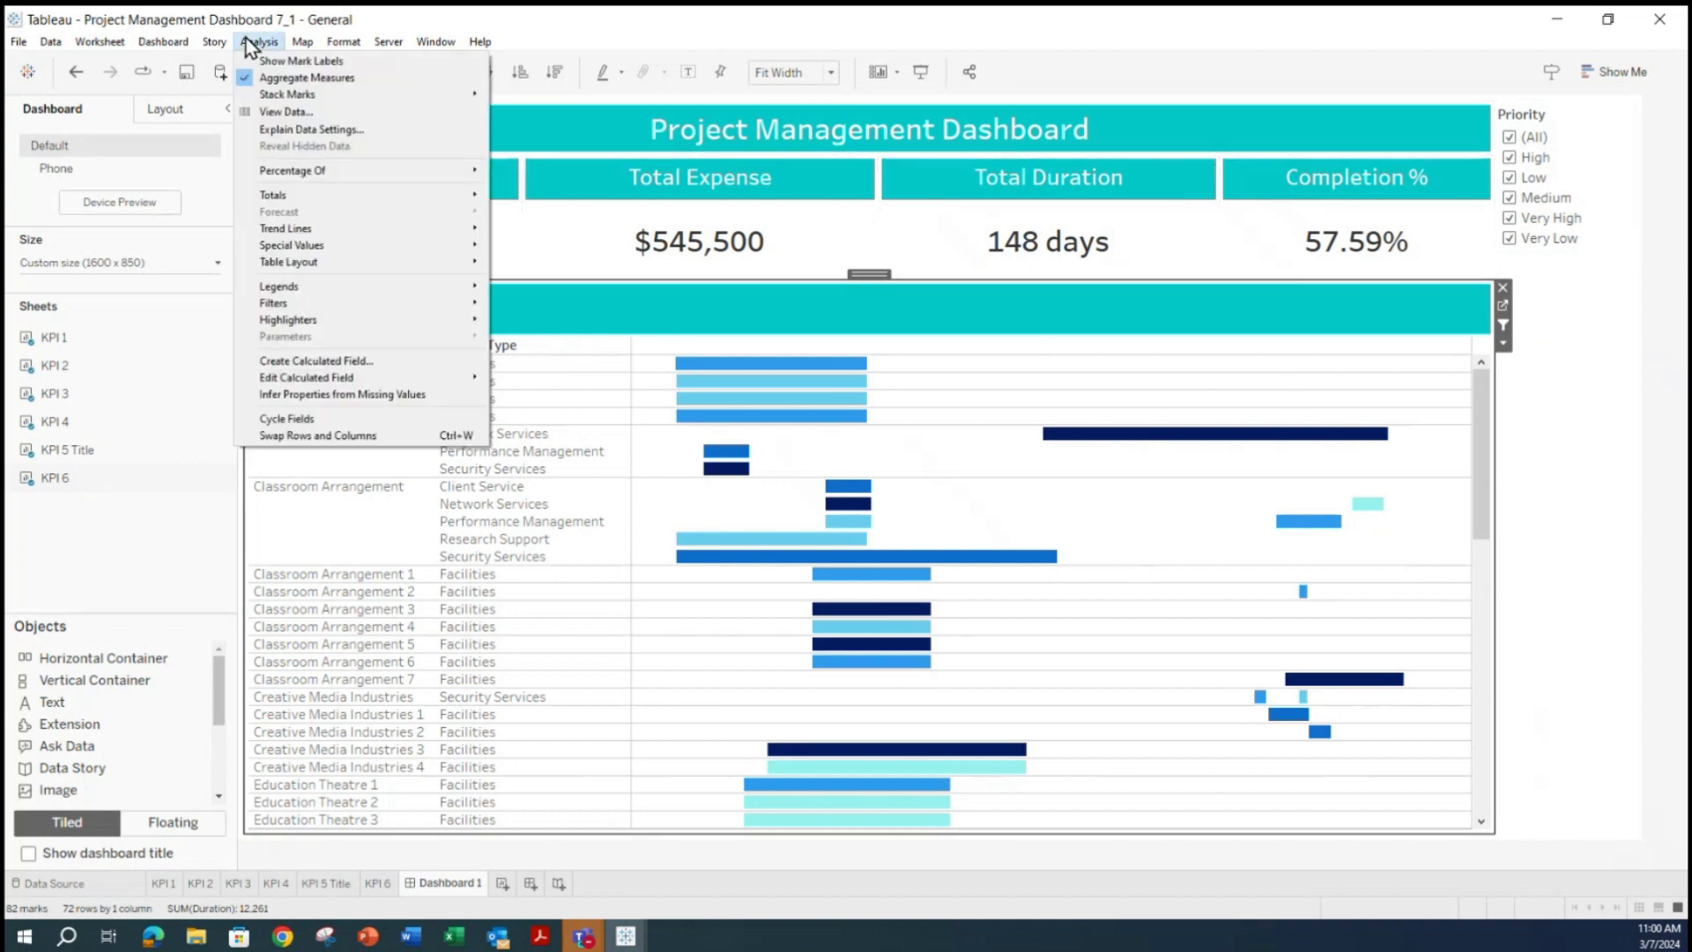
{"action": "mouse_move", "coordinate": [273, 303]}
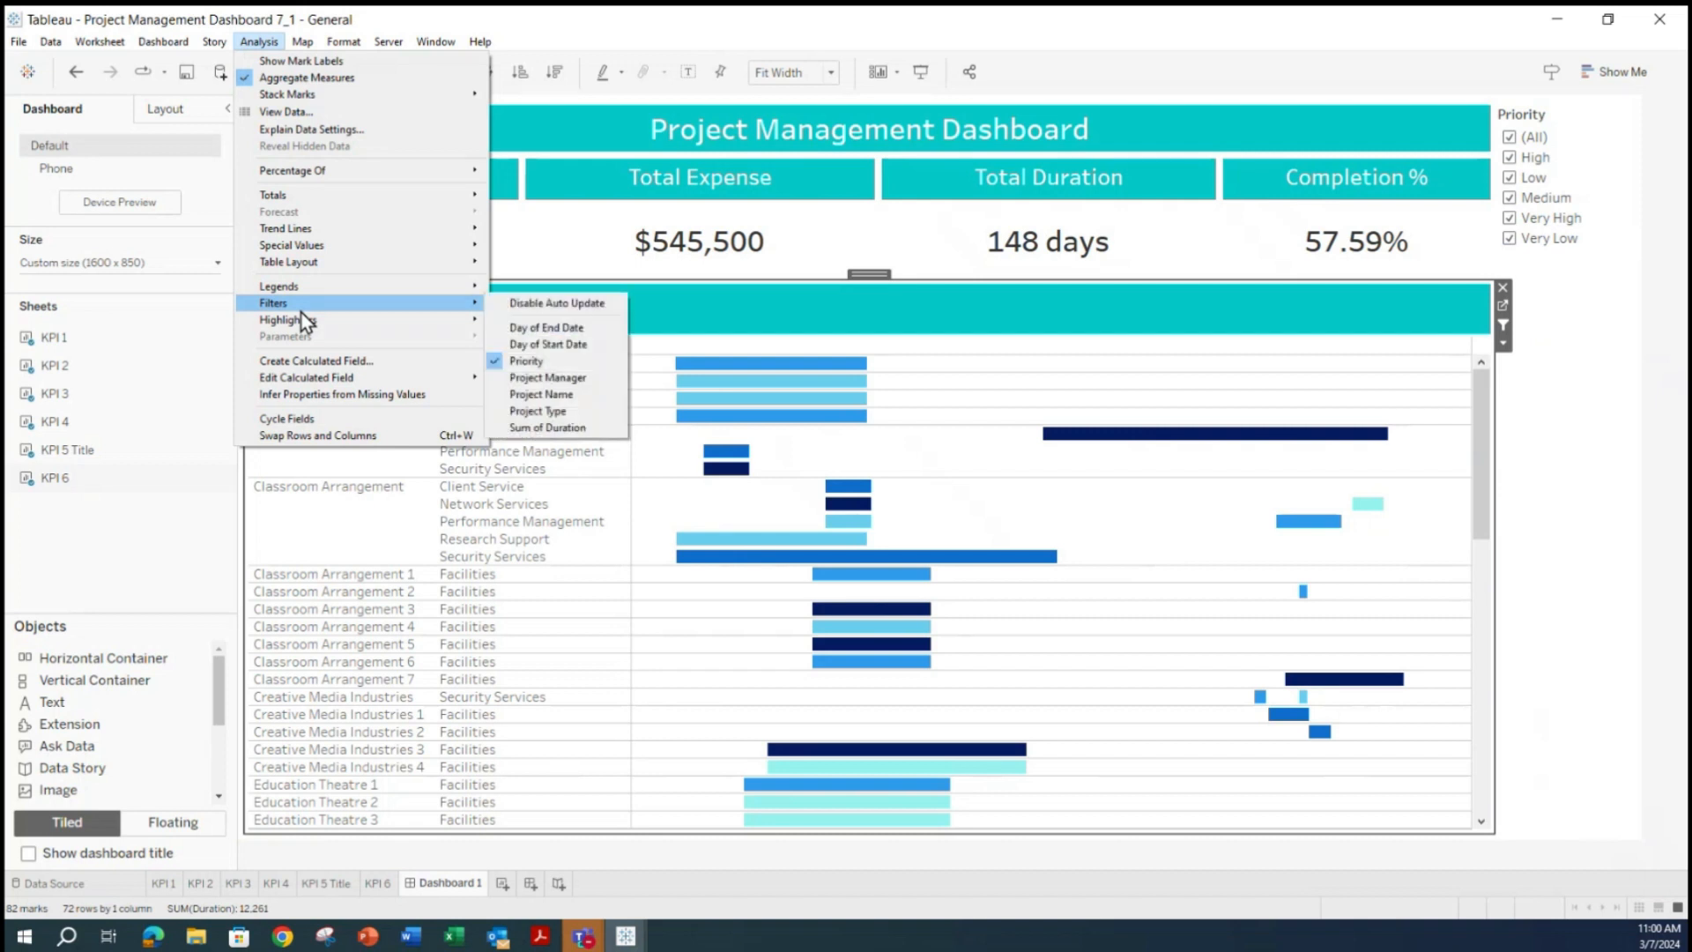
{"action": "left_click", "coordinate": [573, 381]}
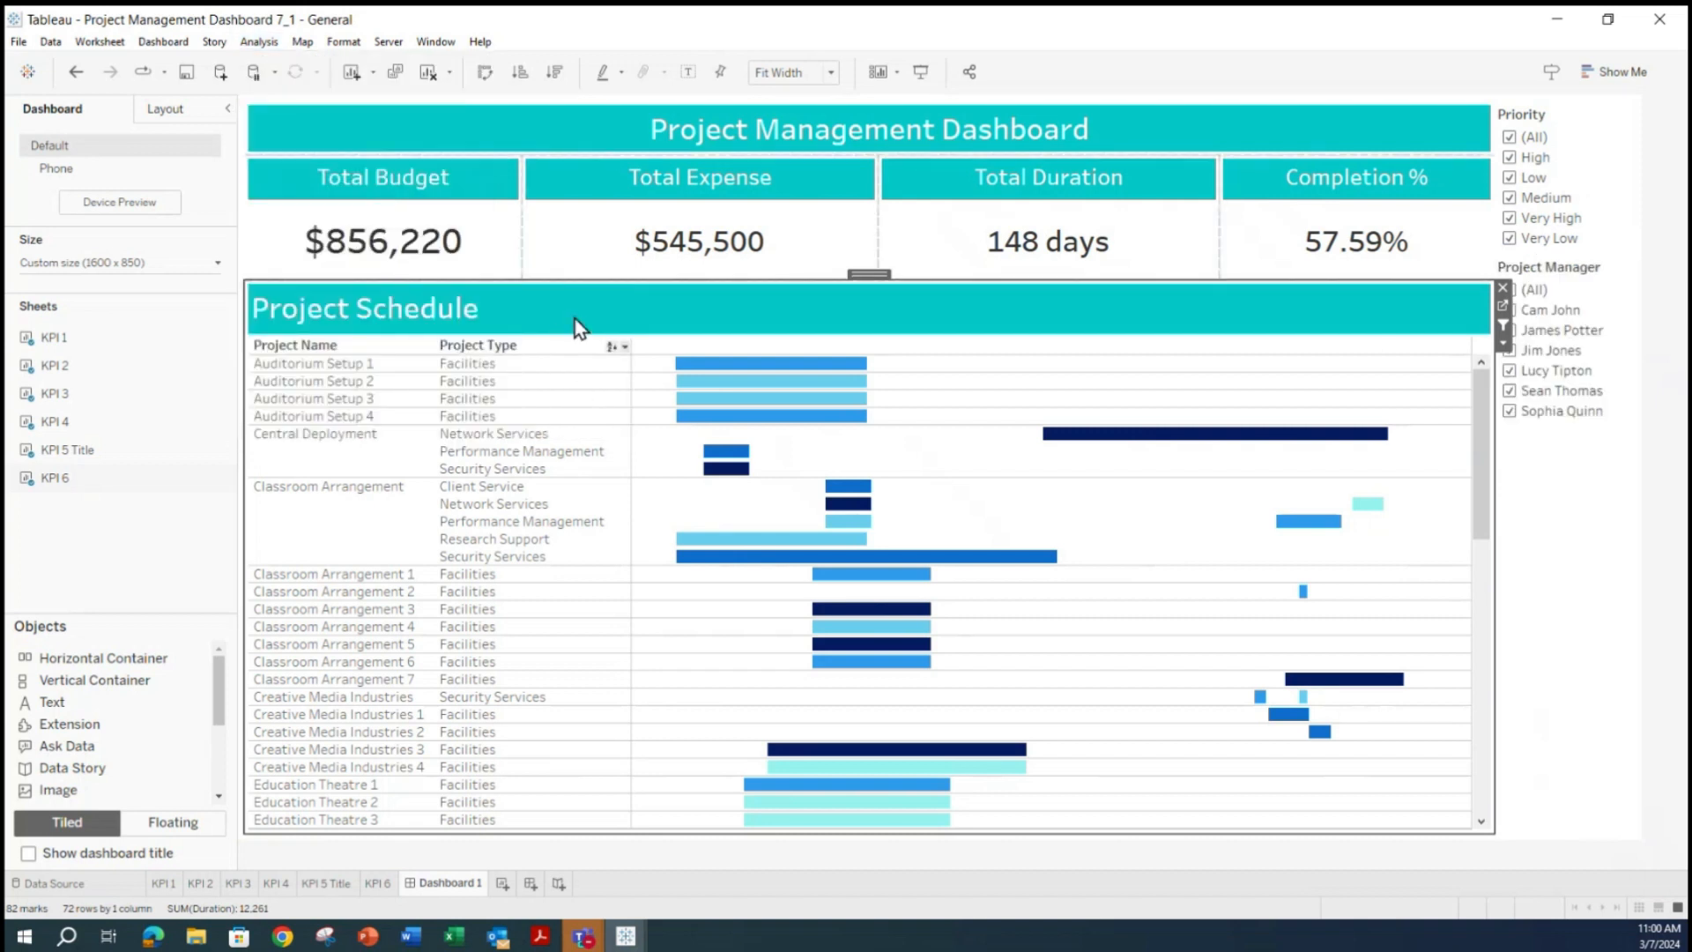
{"action": "left_click", "coordinate": [259, 44]}
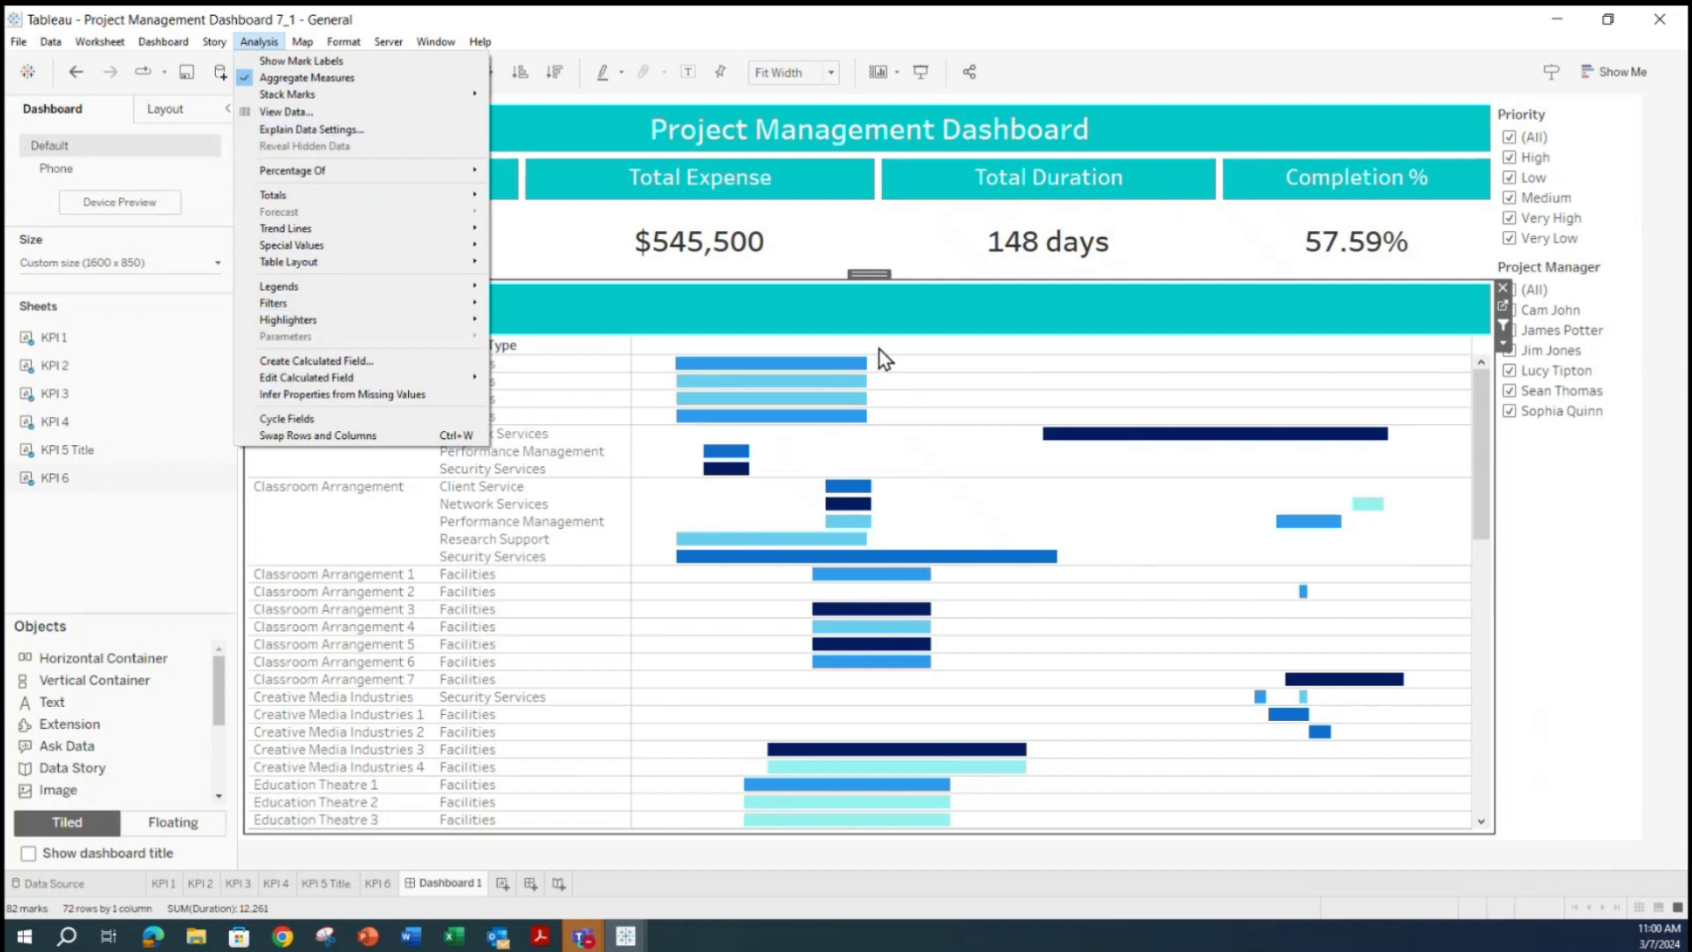
{"action": "mouse_move", "coordinate": [351, 310]}
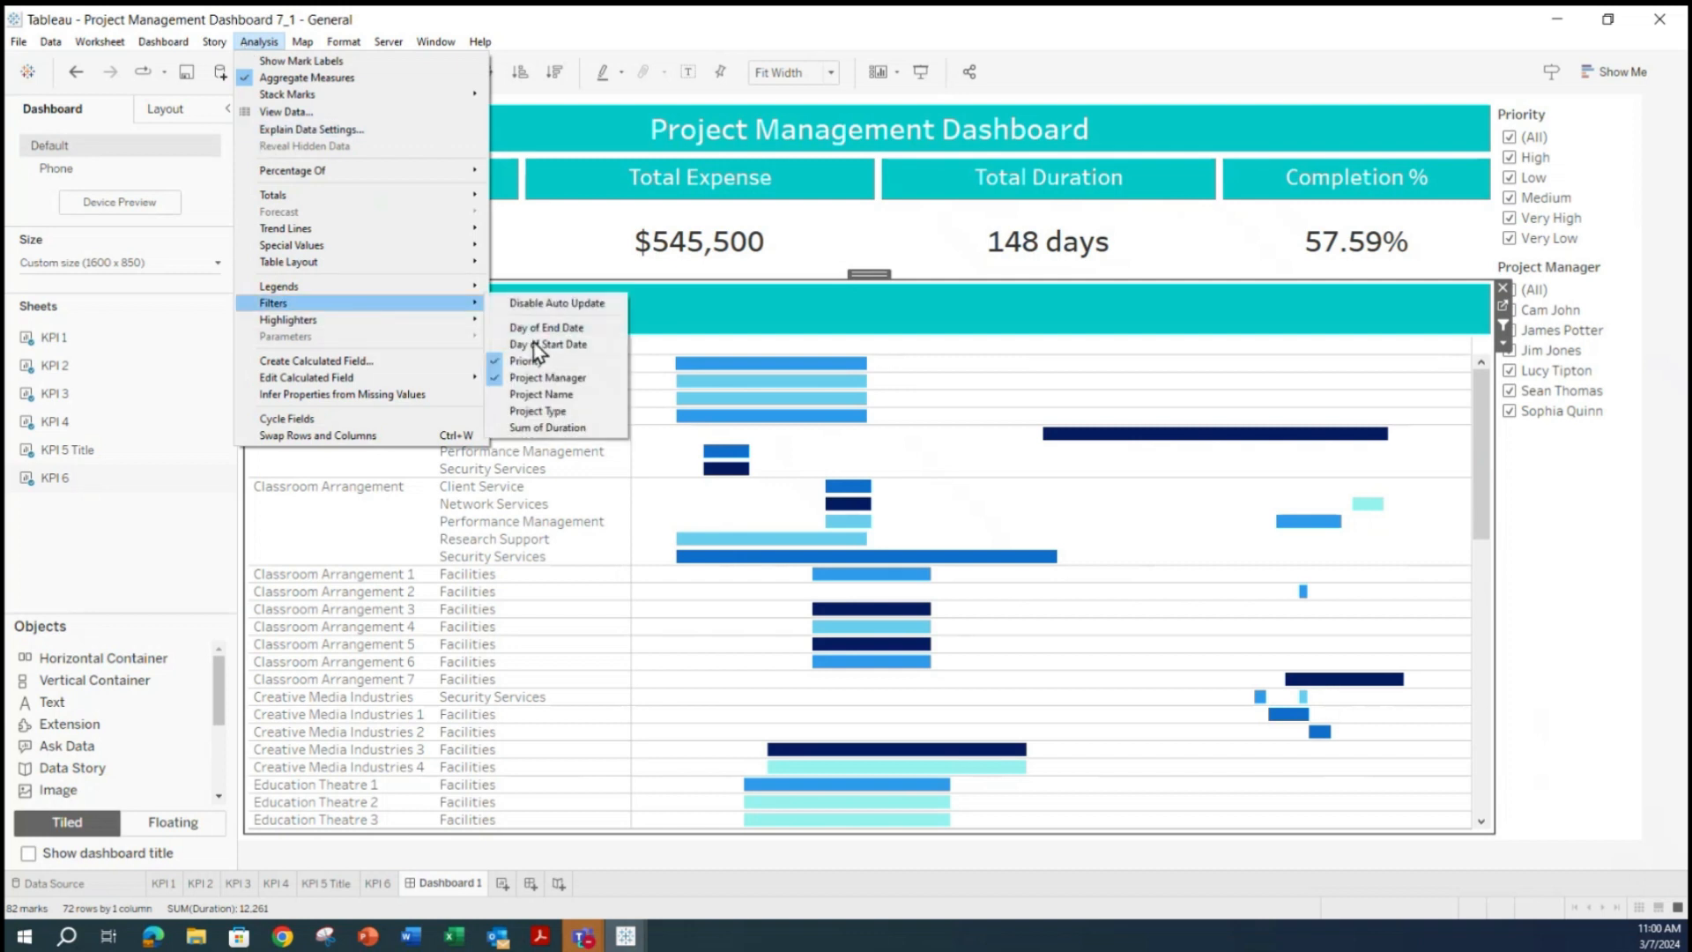
{"action": "left_click", "coordinate": [547, 400]}
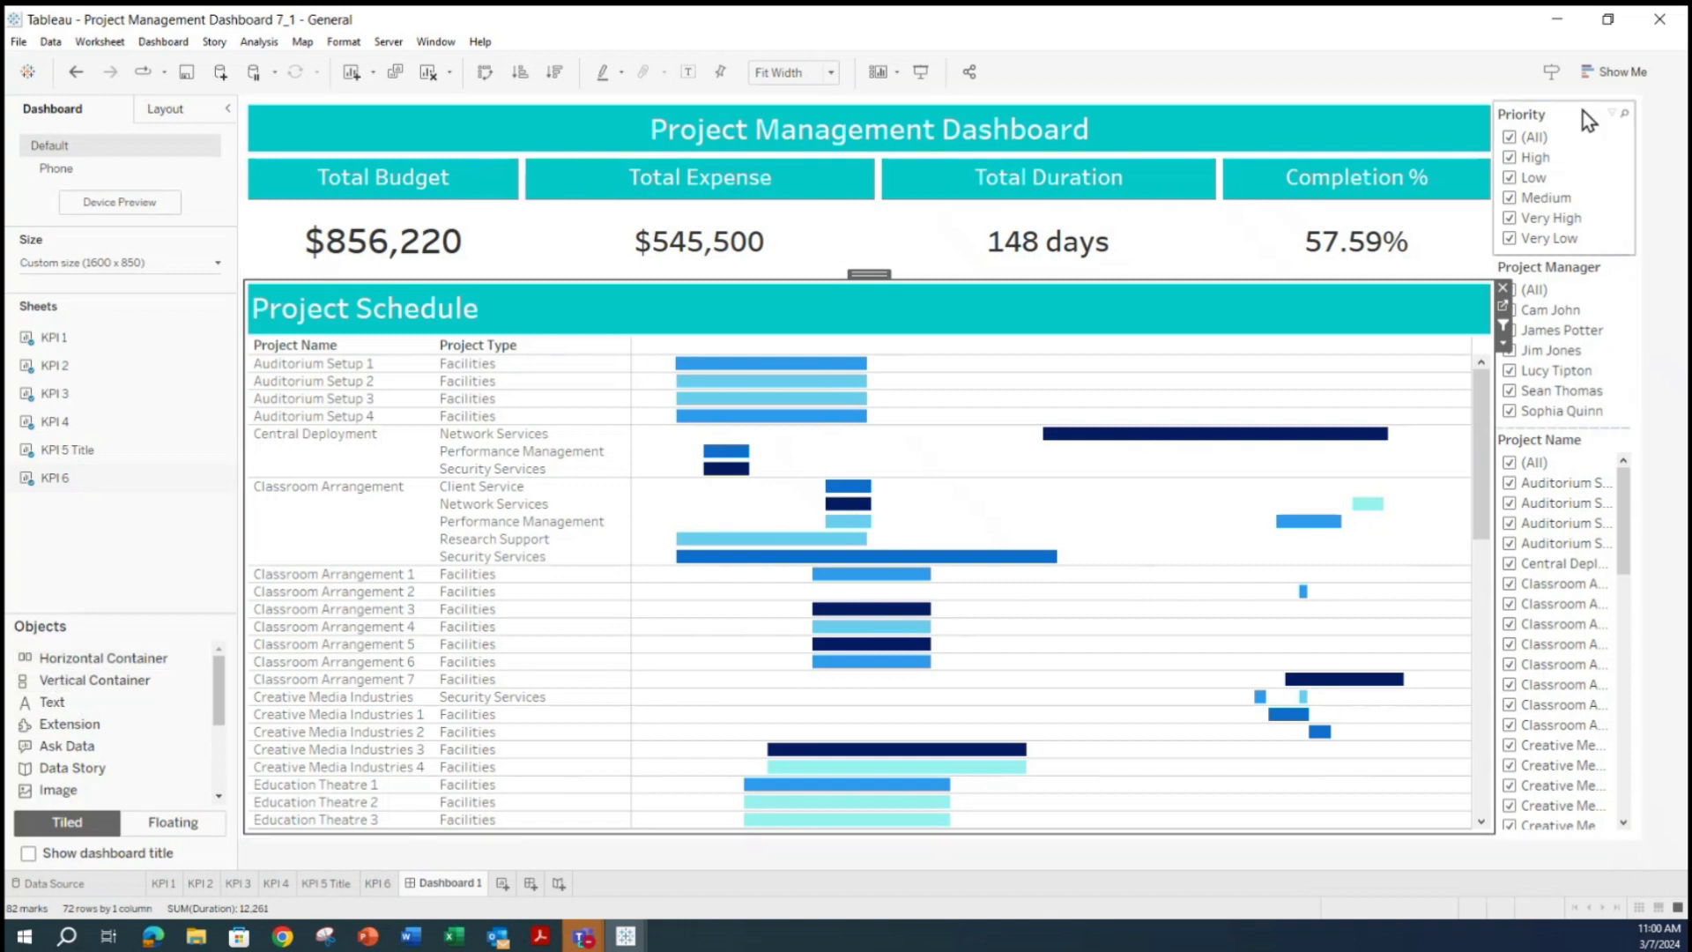
Make the Priority filter floating and place it over the middle of the Project Schedule title bar.
{"action": "left_click", "coordinate": [1535, 117]}
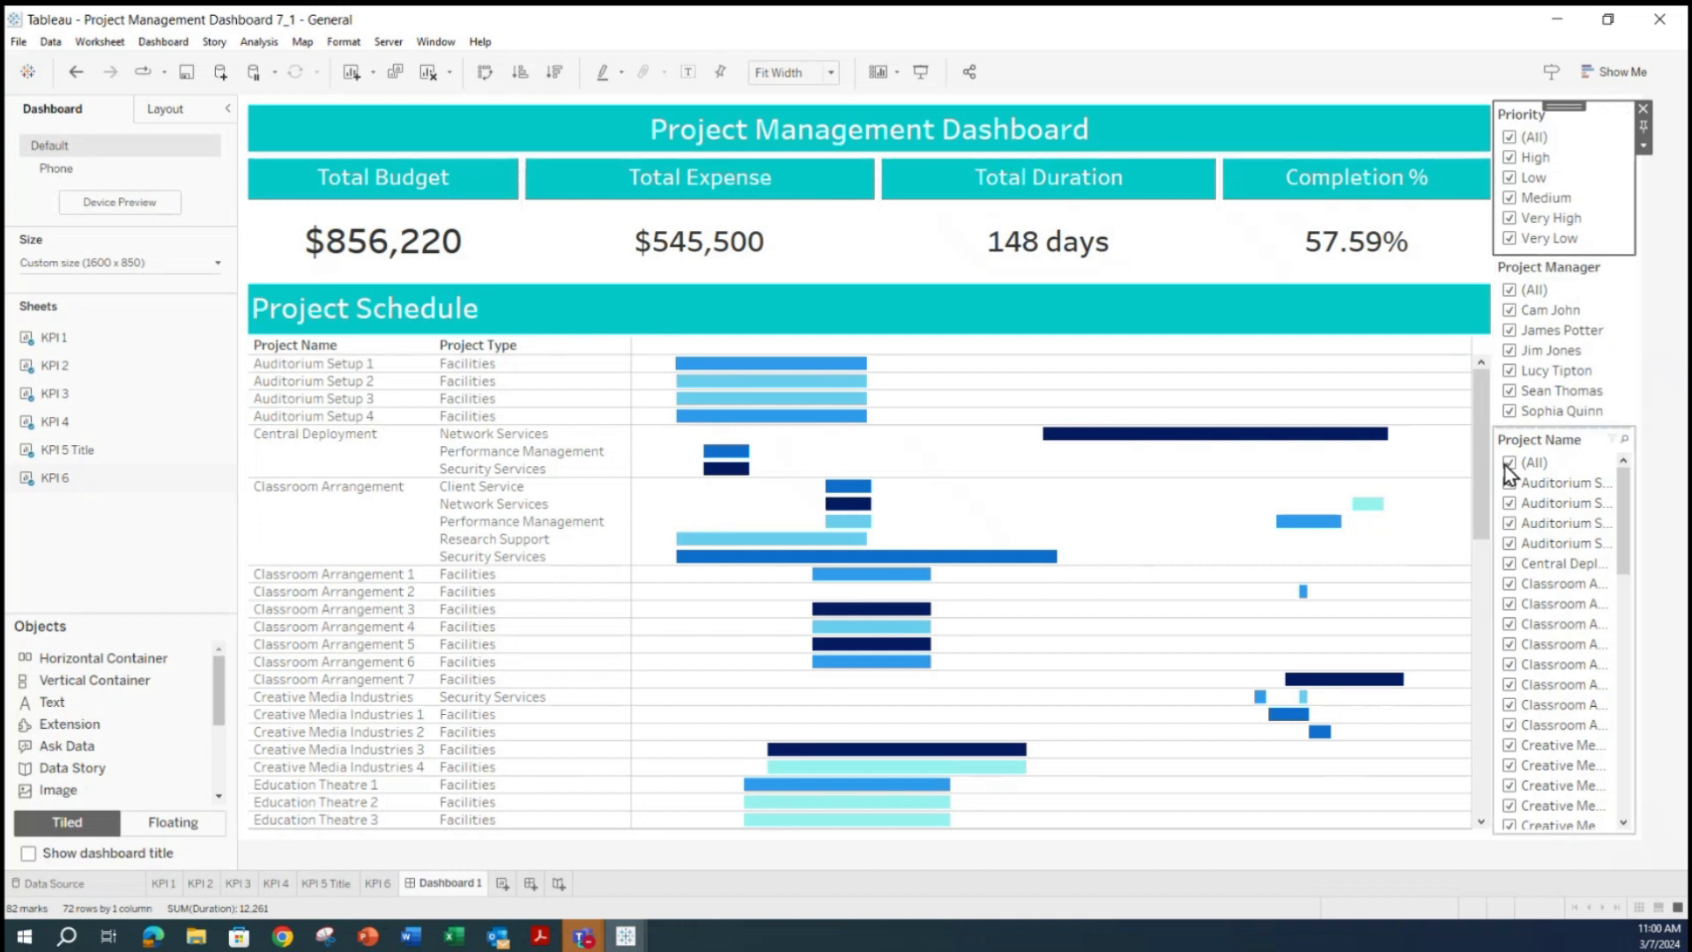
{"action": "right_click", "coordinate": [1525, 115]}
{"action": "left_click", "coordinate": [1477, 469]}
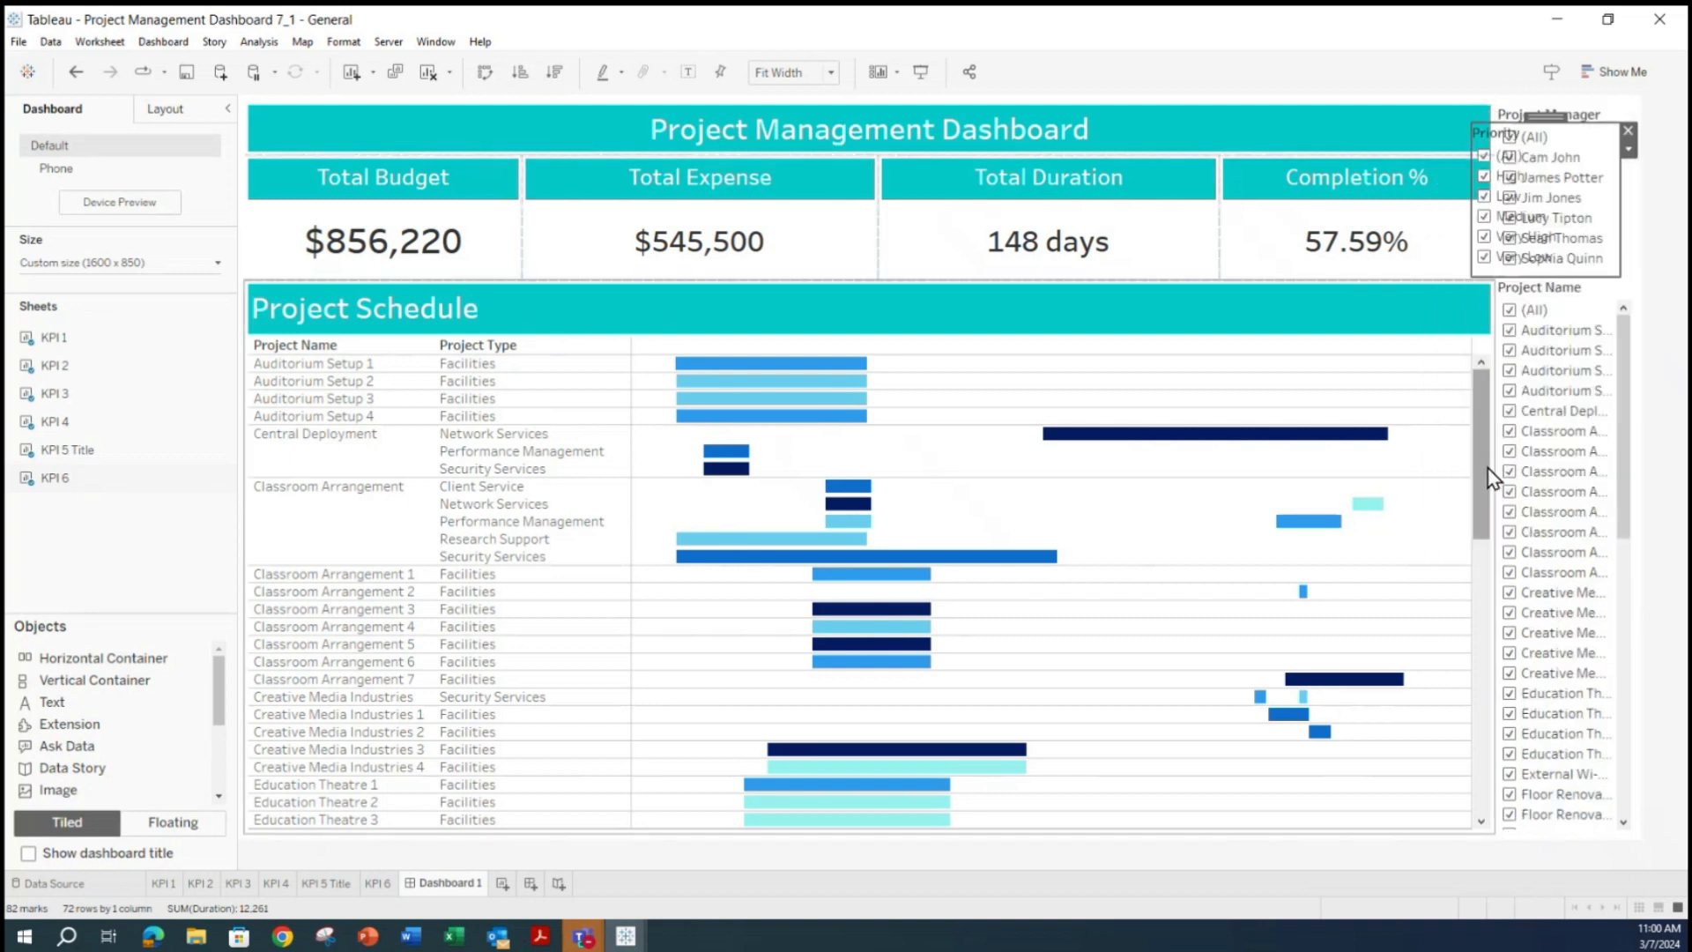
{"action": "left_click_drag", "start_coordinate": [1550, 114], "coordinate": [875, 289]}
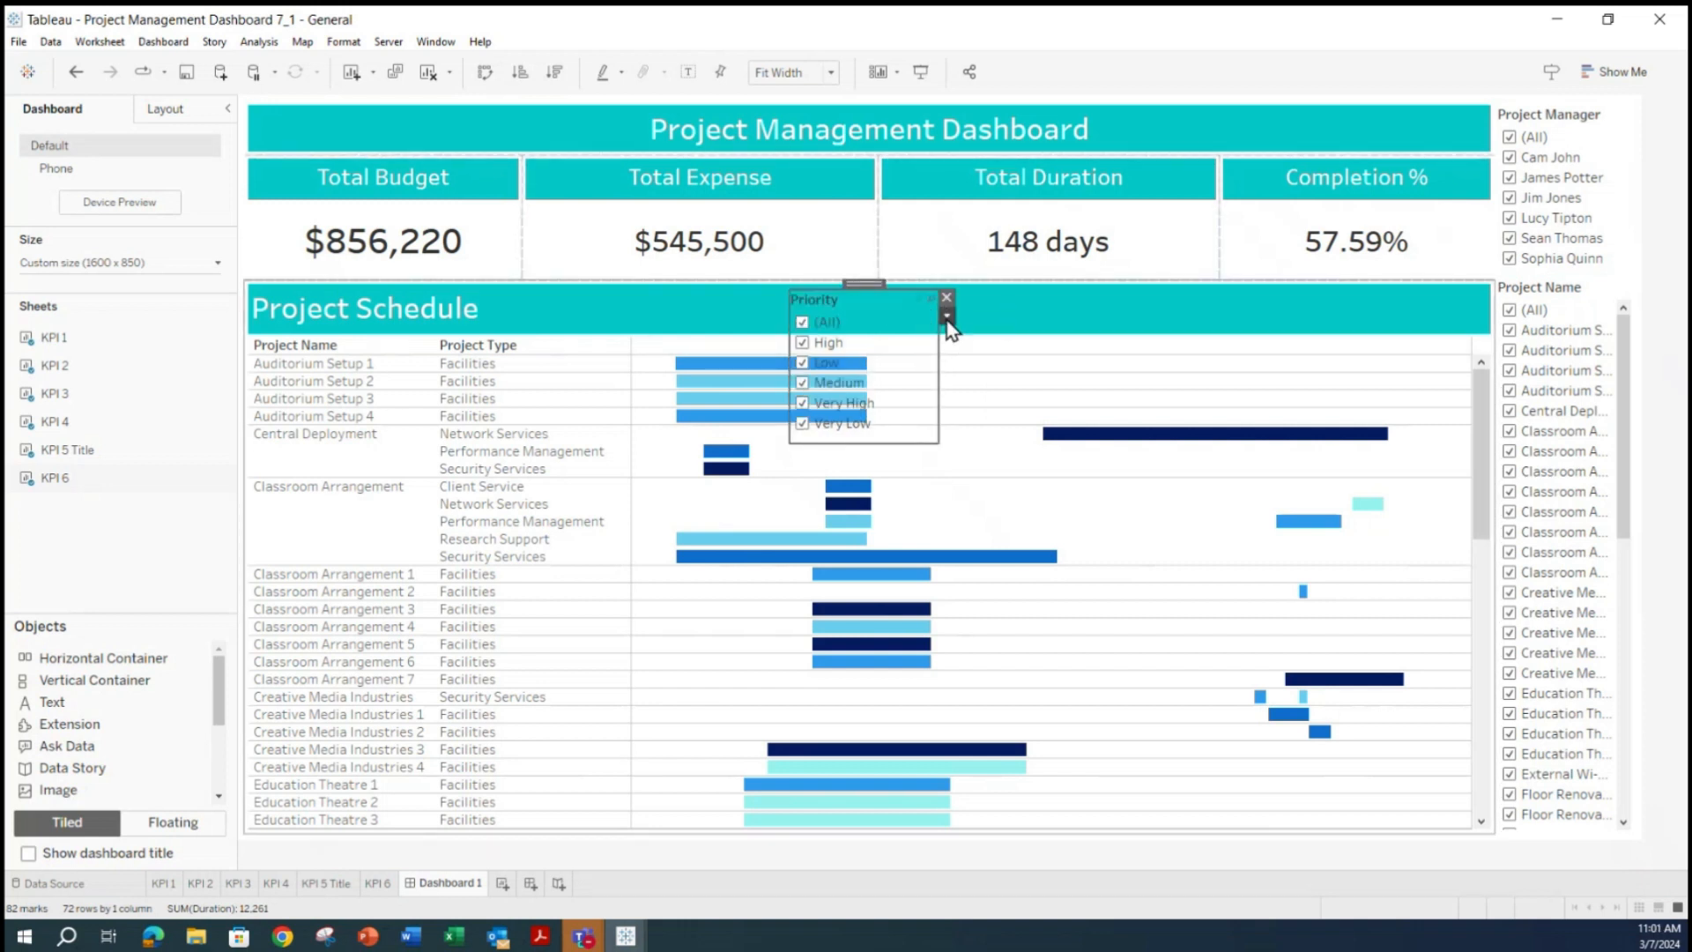
Set the Priority filter to Multiple Values (dropdown), then widen and shorten it to fit the Project Schedule title bar.
{"action": "left_click", "coordinate": [947, 317]}
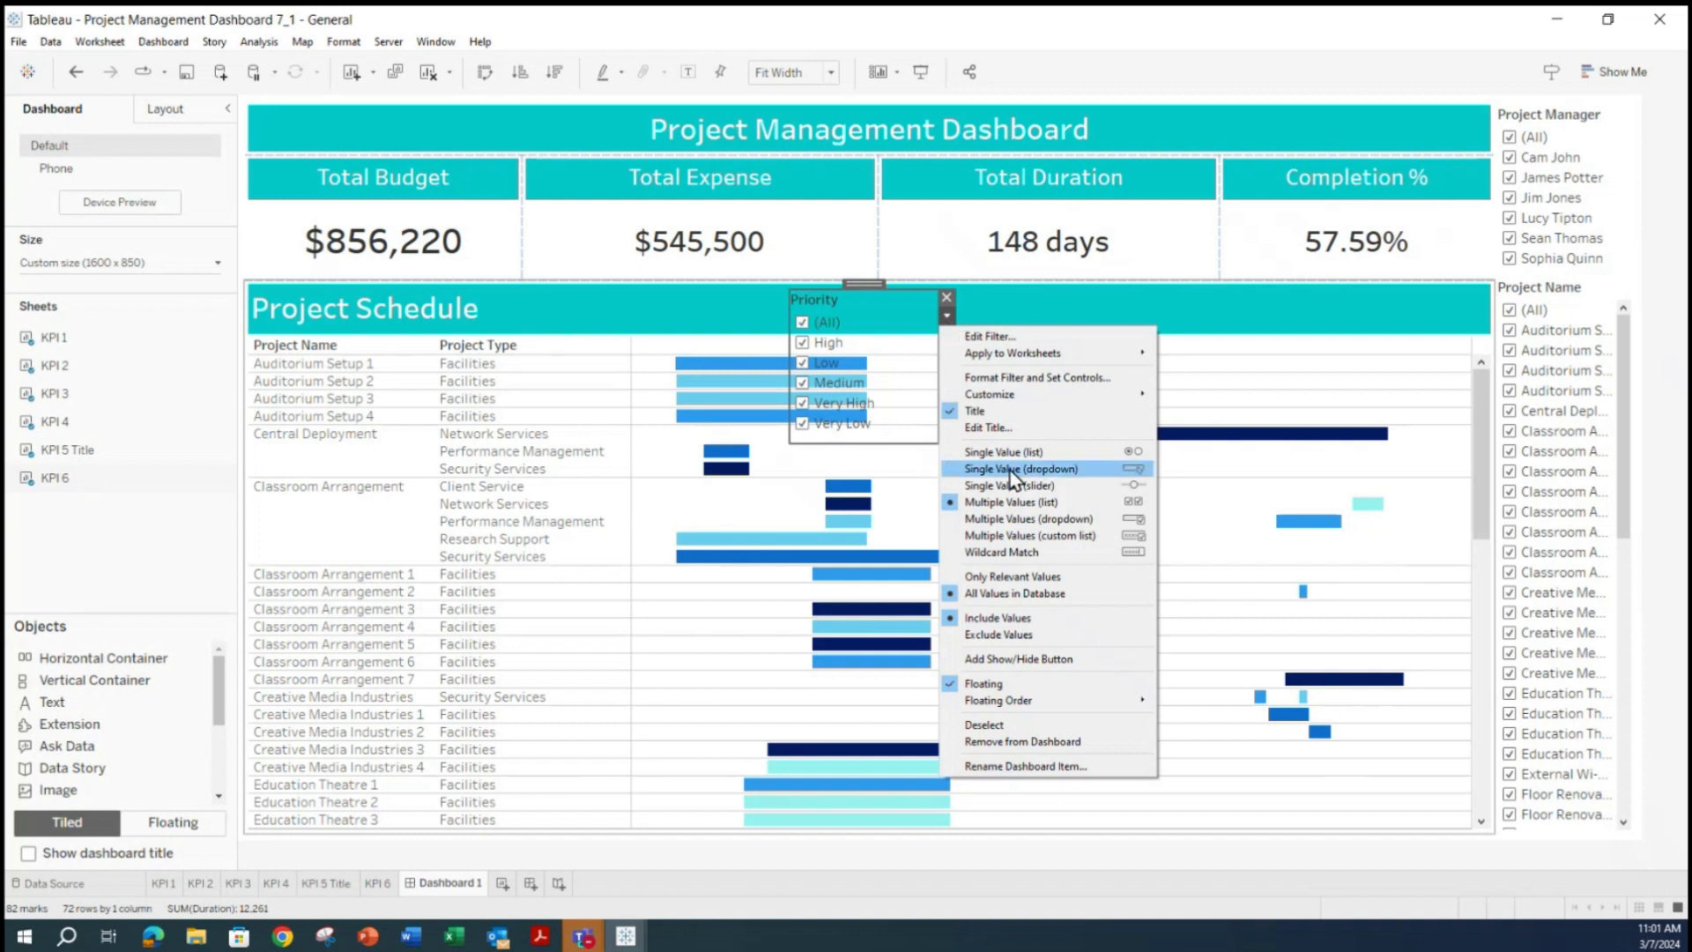
{"action": "left_click", "coordinate": [995, 520]}
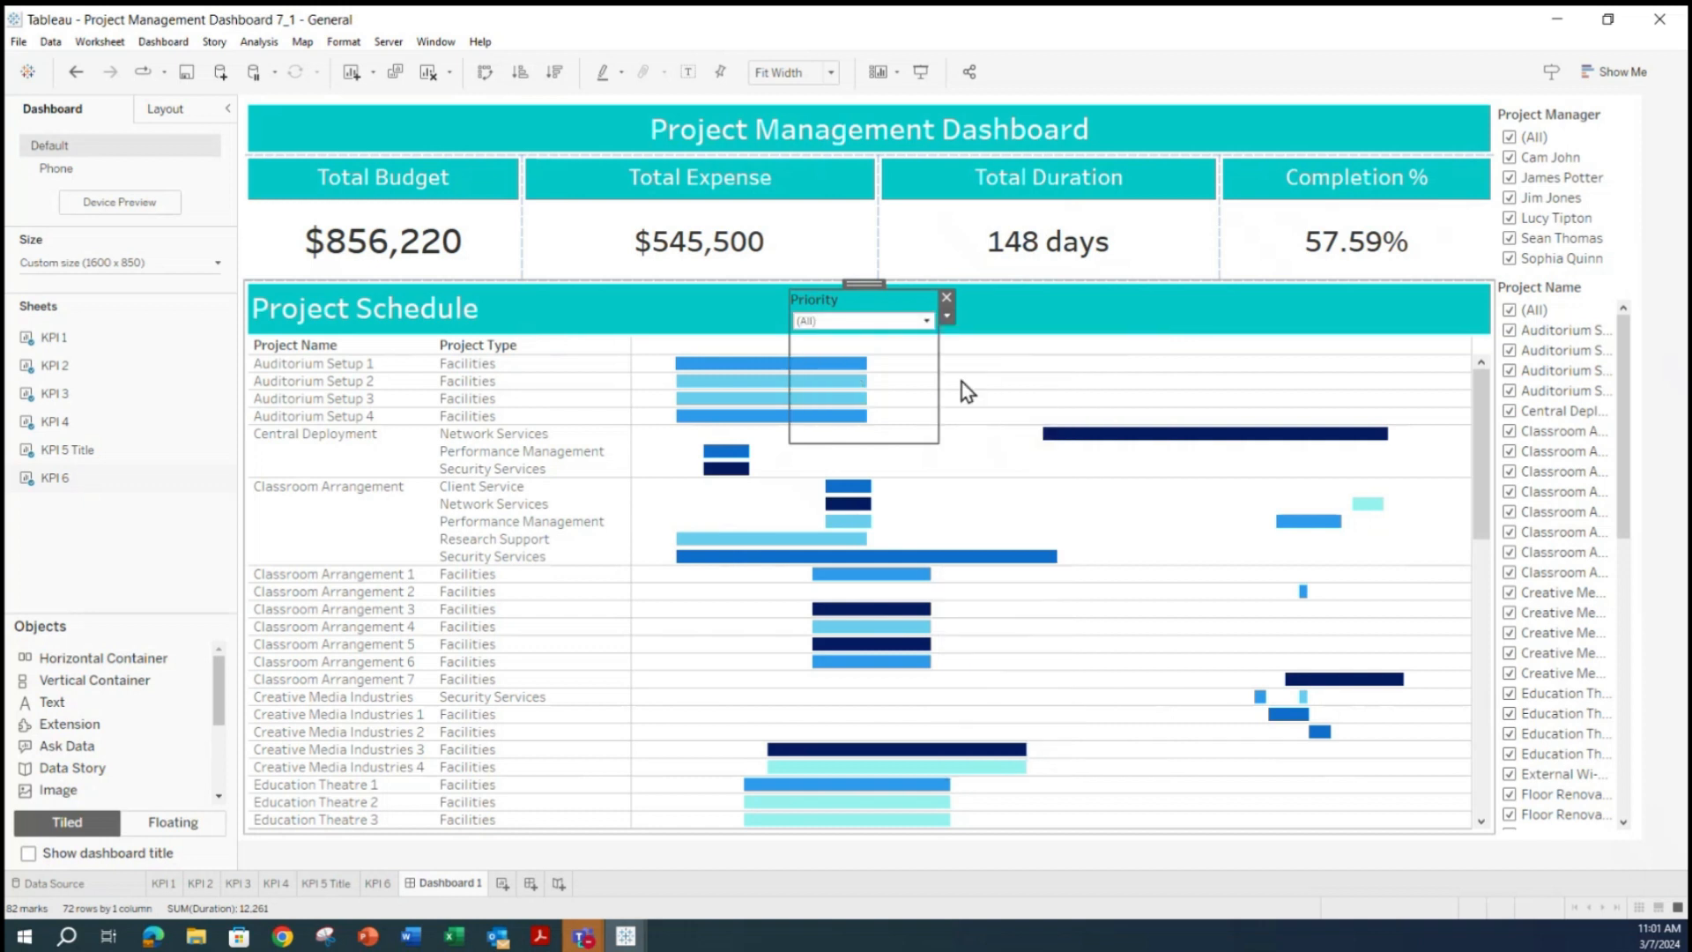
{"action": "left_click_drag", "start_coordinate": [937, 357], "coordinate": [1433, 305]}
{"action": "left_click_drag", "start_coordinate": [1113, 444], "coordinate": [1117, 328]}
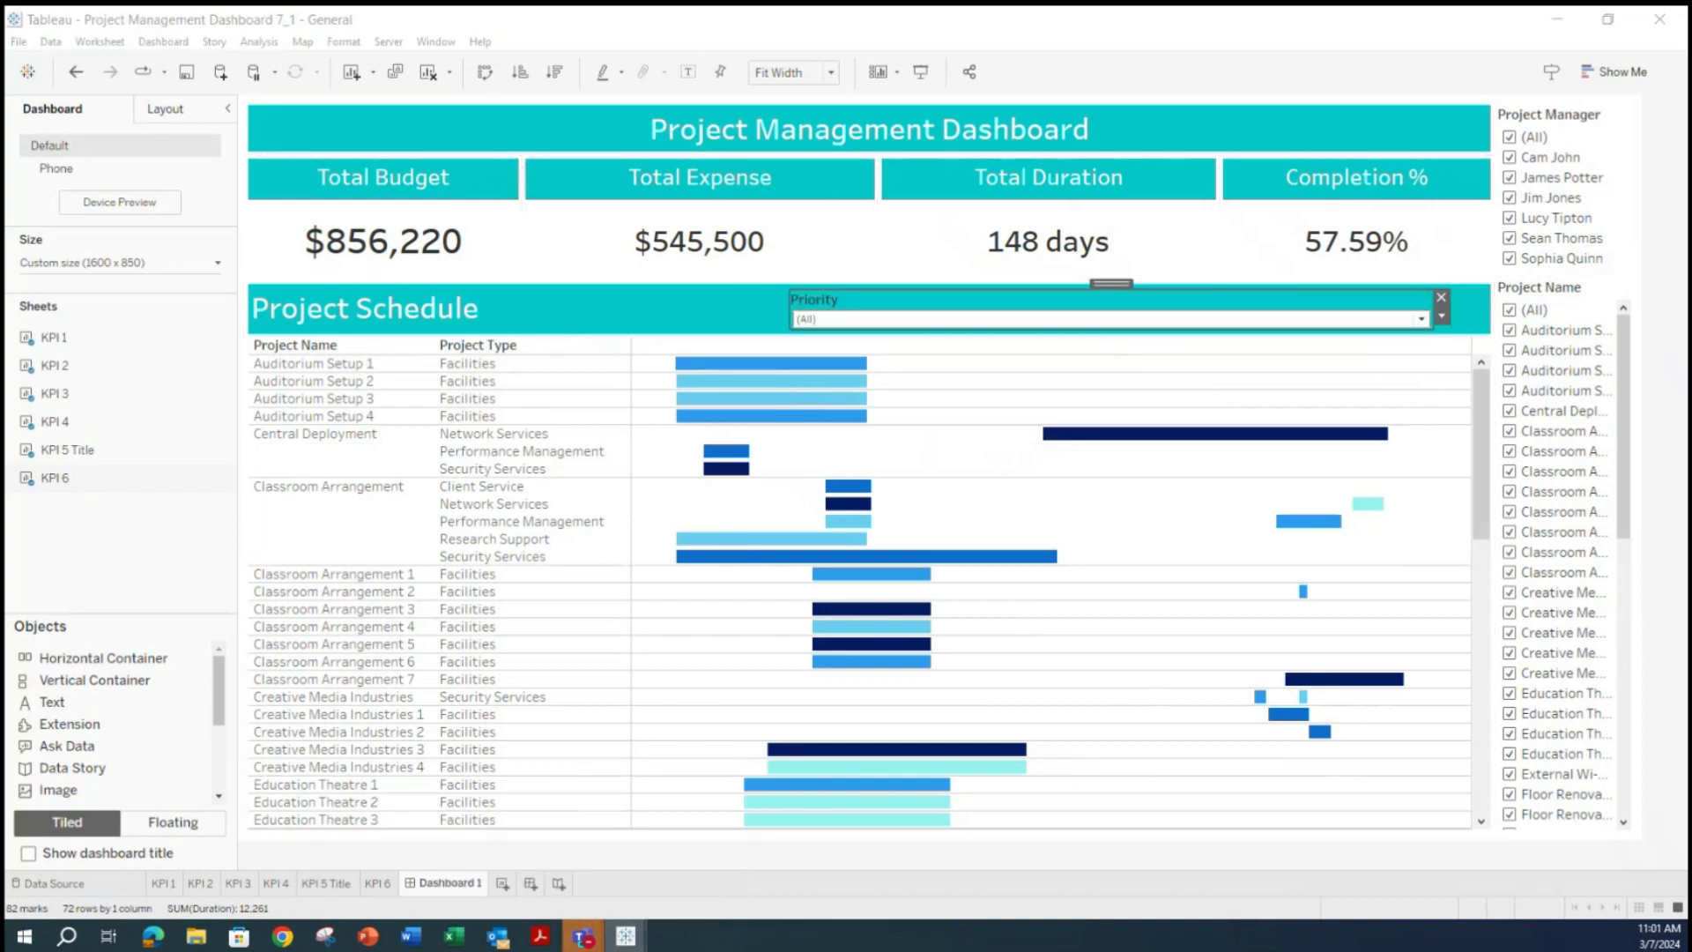
Check the filter layout in the reference dashboard, then narrow the floating Priority filter within the Project Schedule title bar.
{"action": "left_click_drag", "start_coordinate": [1690, 99], "coordinate": [513, 114]}
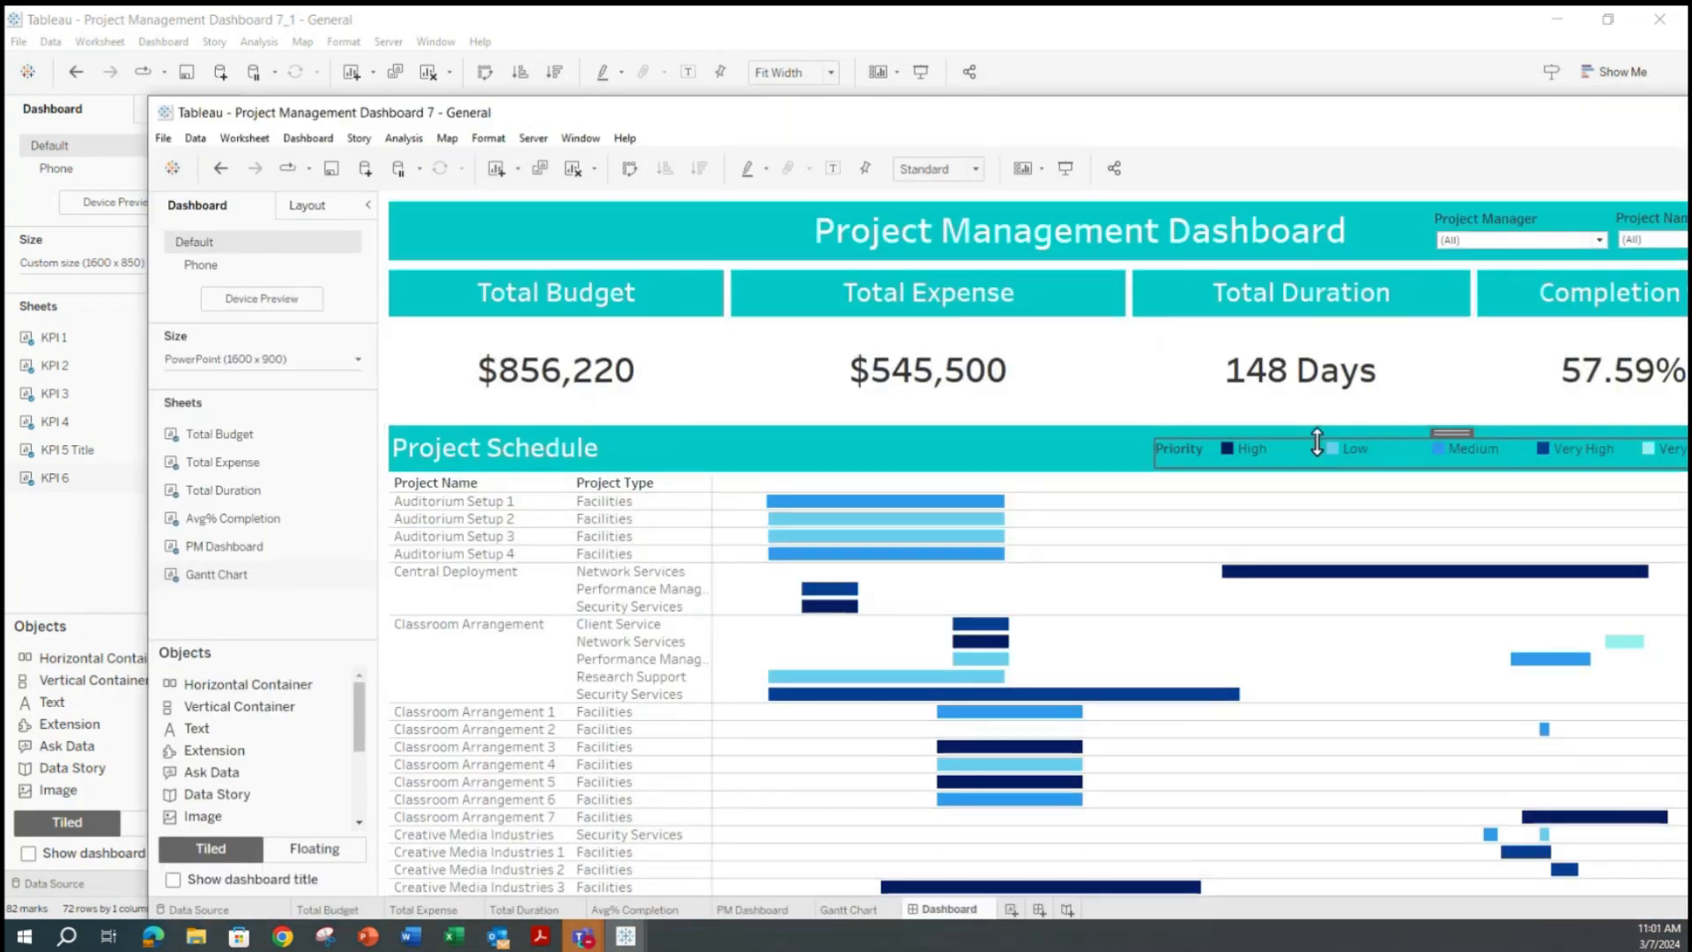
{"action": "double_click", "coordinate": [1048, 112]}
{"action": "left_click", "coordinate": [1560, 105]}
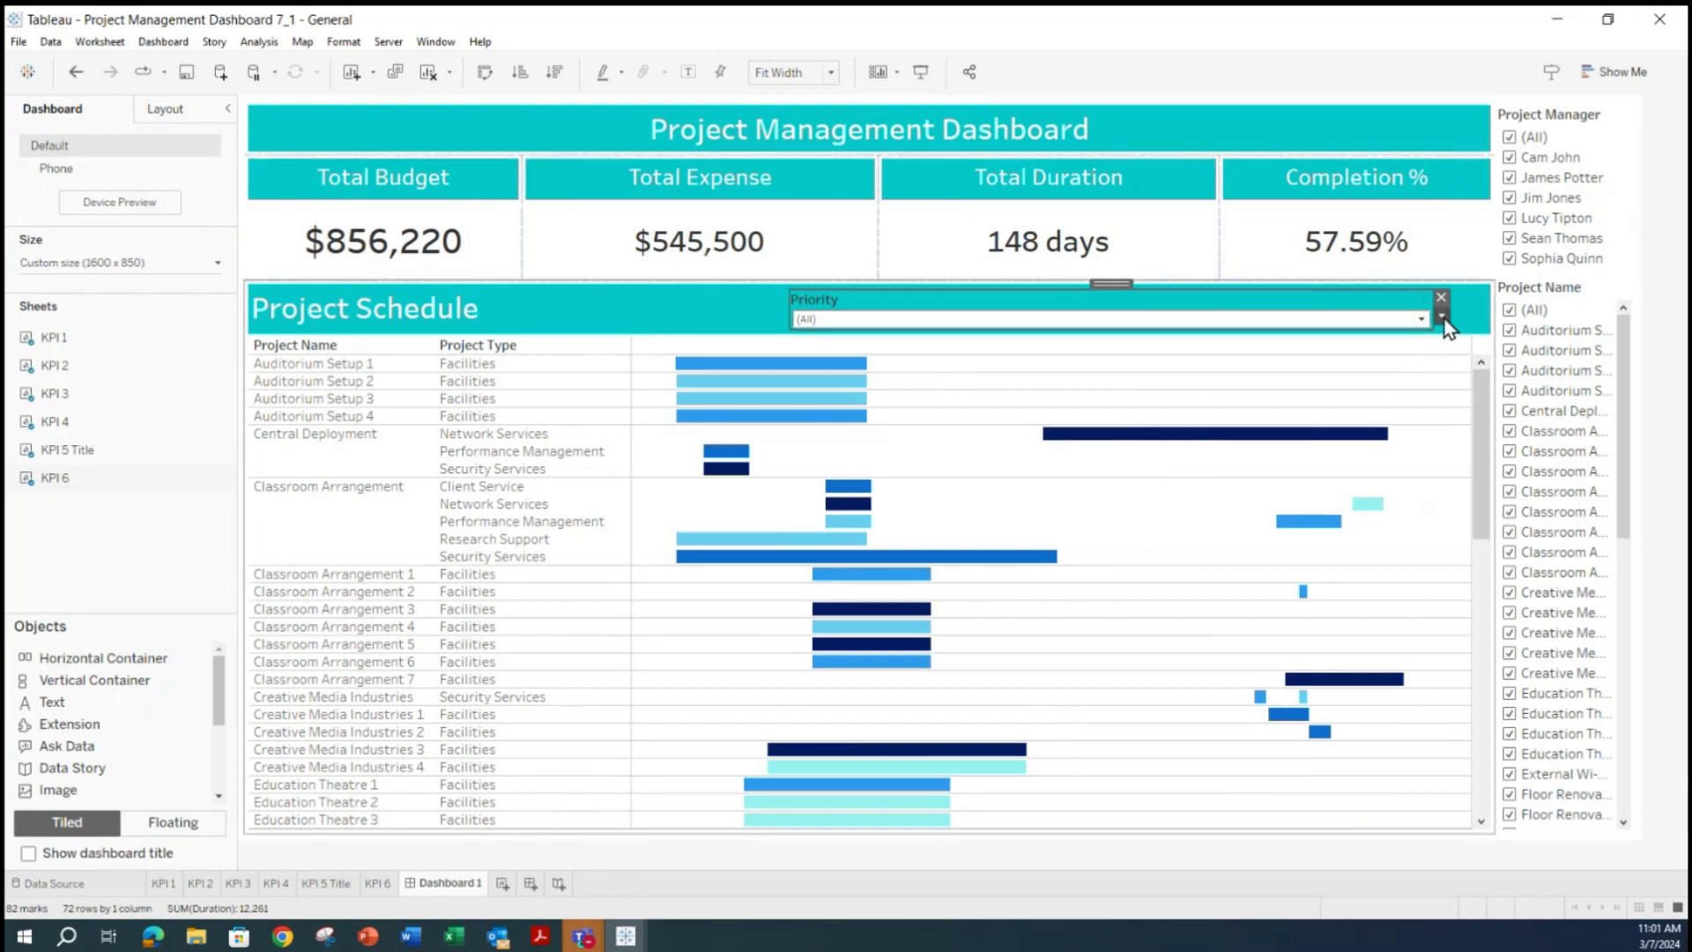
{"action": "left_click_drag", "start_coordinate": [791, 306], "coordinate": [1038, 311]}
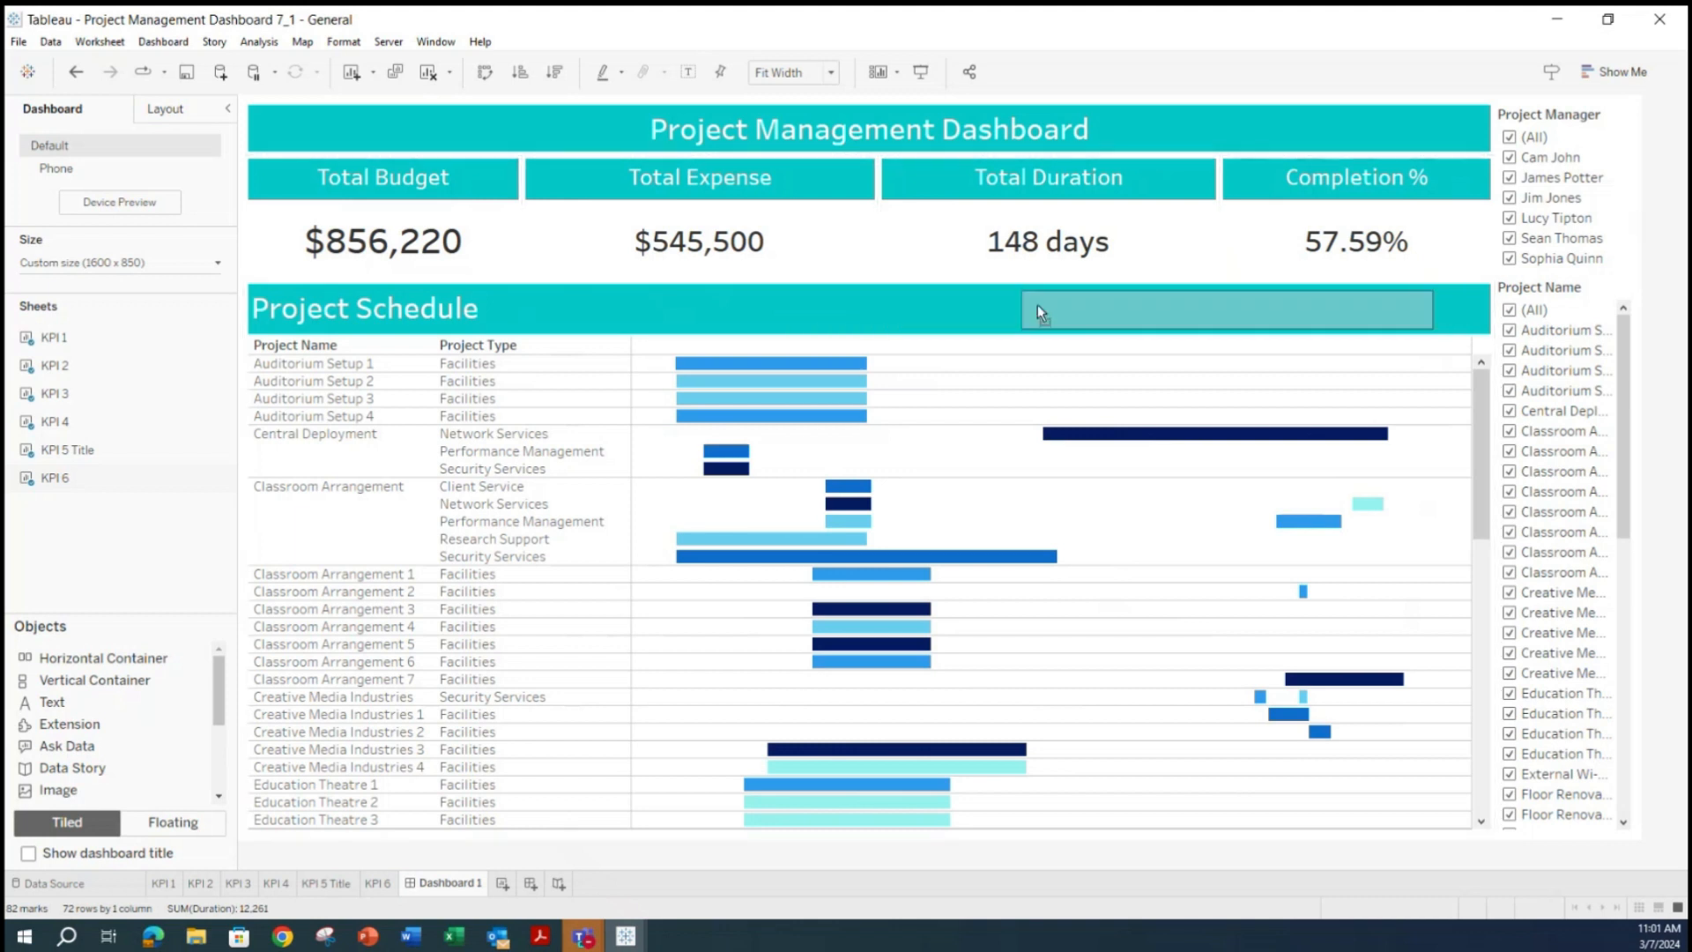
{"action": "left_click_drag", "start_coordinate": [1159, 293], "coordinate": [1173, 293]}
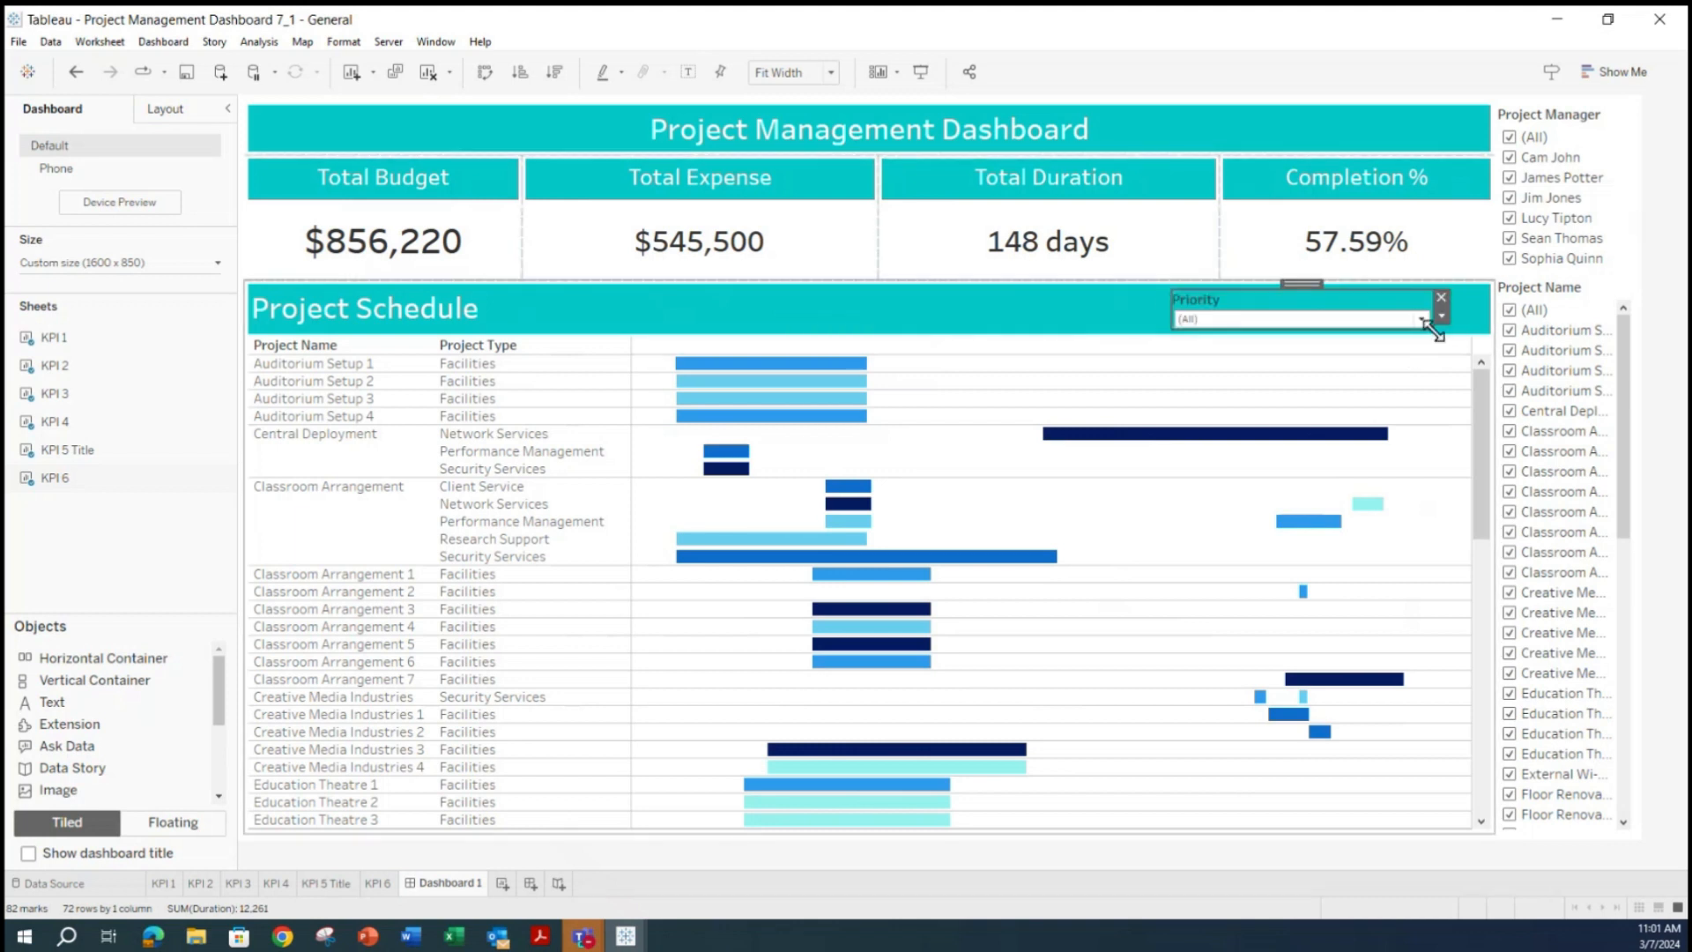
{"action": "left_click", "coordinate": [1421, 319]}
{"action": "left_click", "coordinate": [1421, 320]}
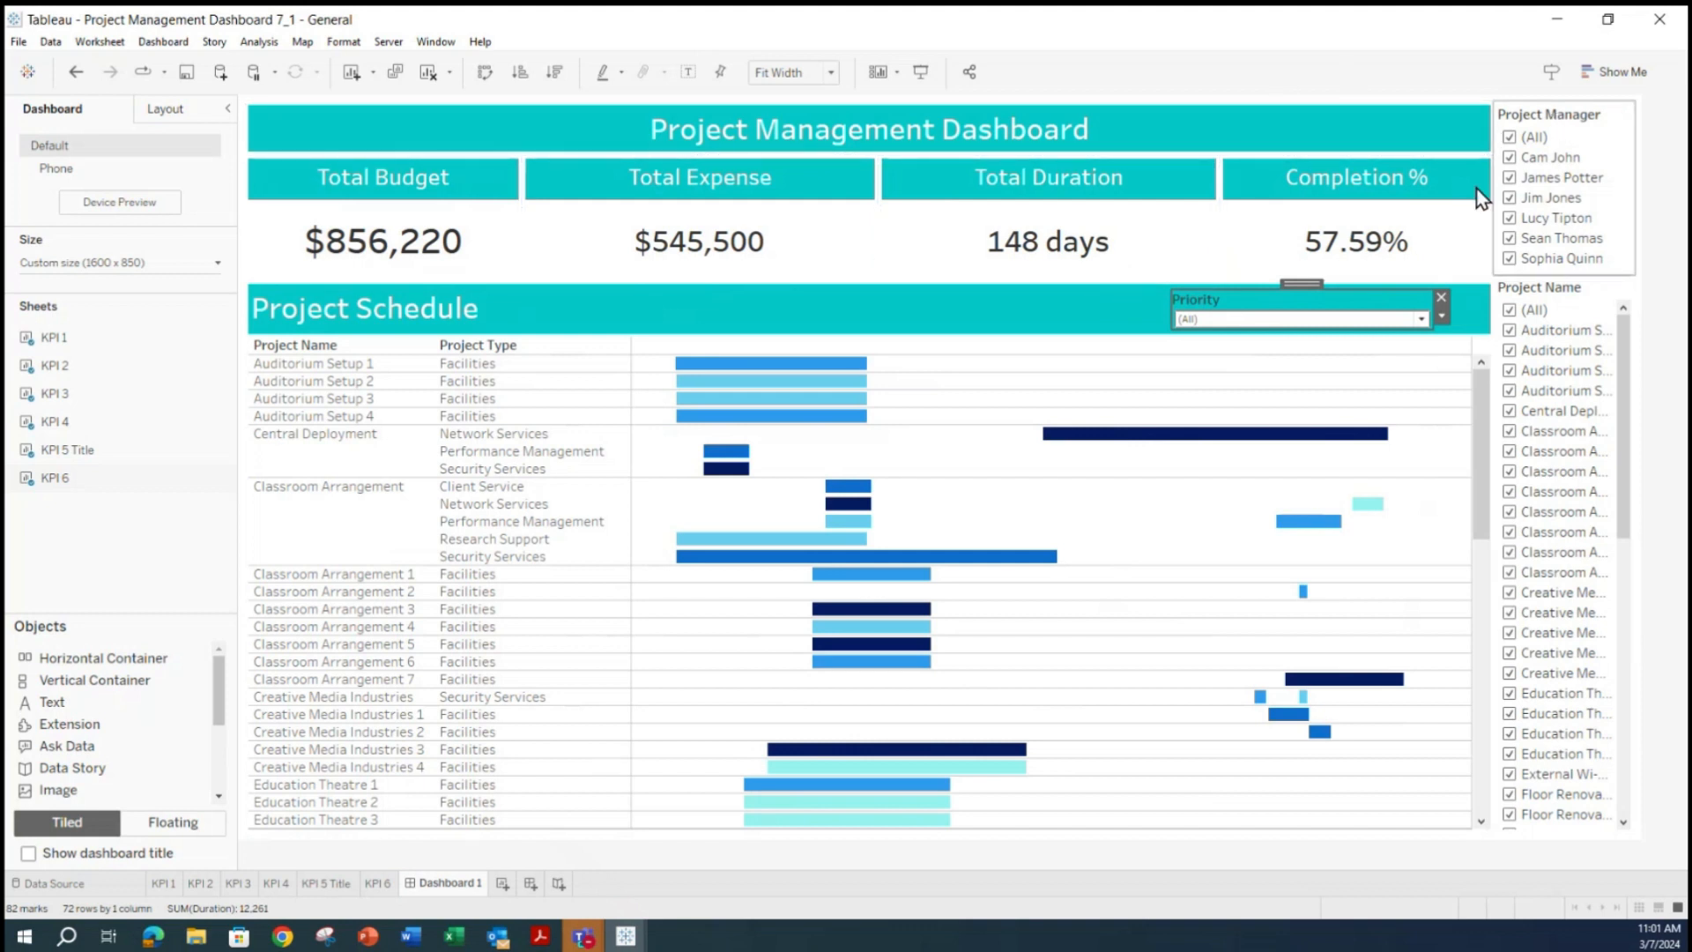
Make the Project Manager filter floating and place it over the main title bar beside the dashboard title.
{"action": "right_click", "coordinate": [1542, 117]}
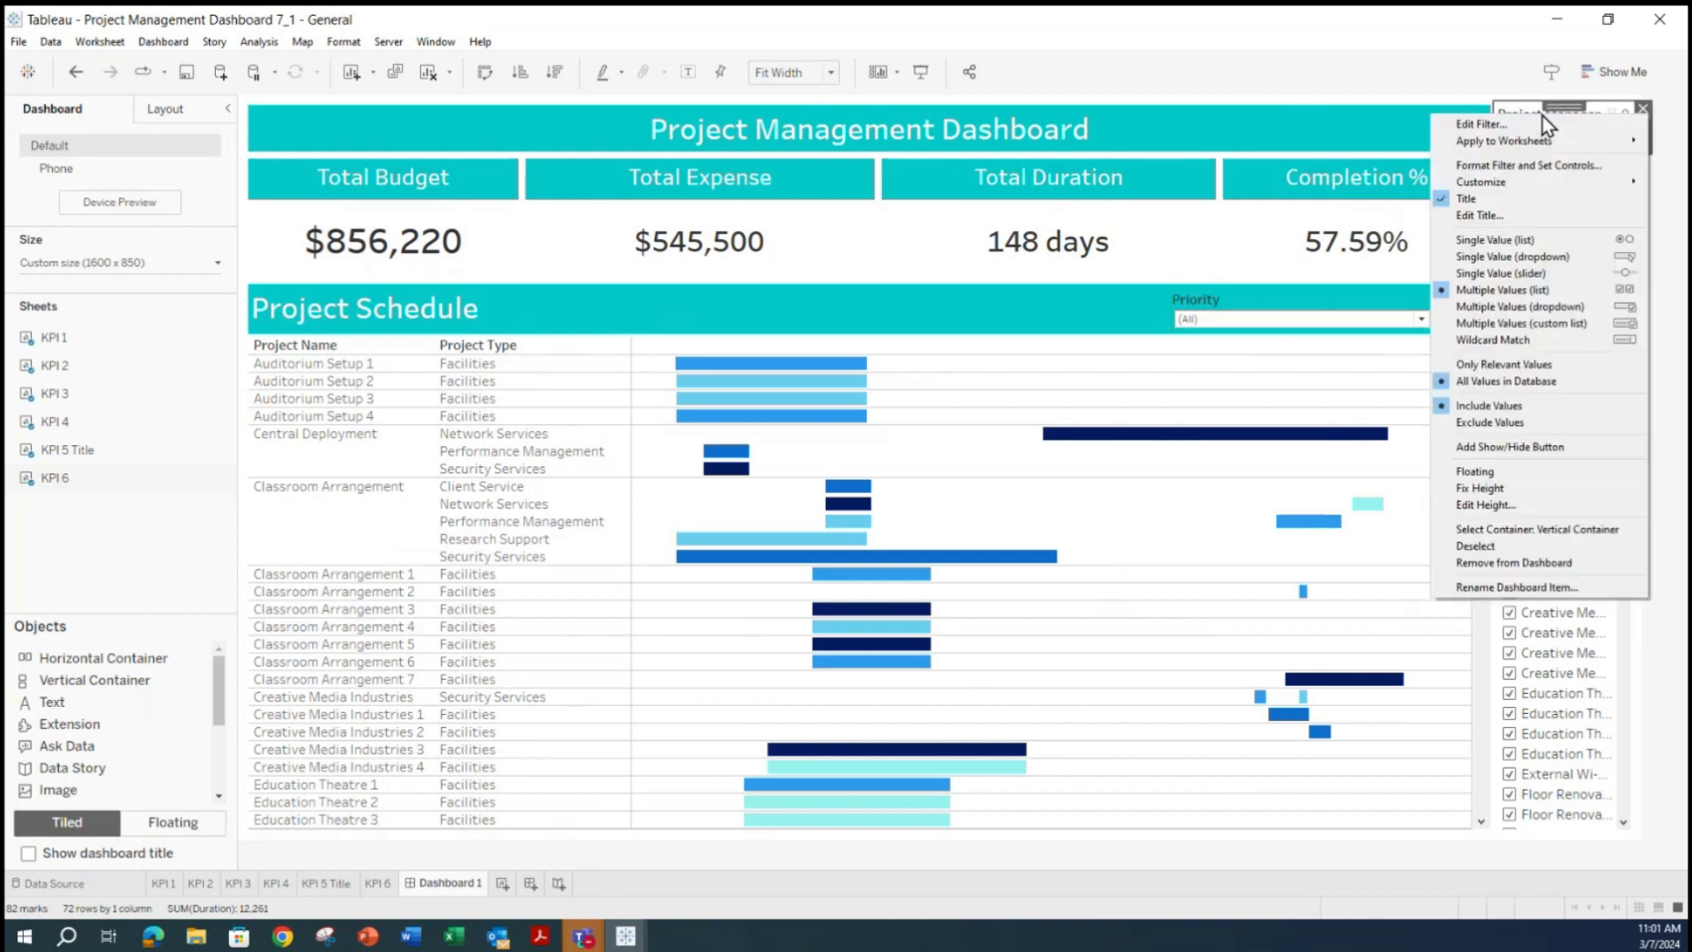
{"action": "left_click", "coordinate": [1498, 478]}
{"action": "left_click_drag", "start_coordinate": [1546, 116], "coordinate": [1188, 105]}
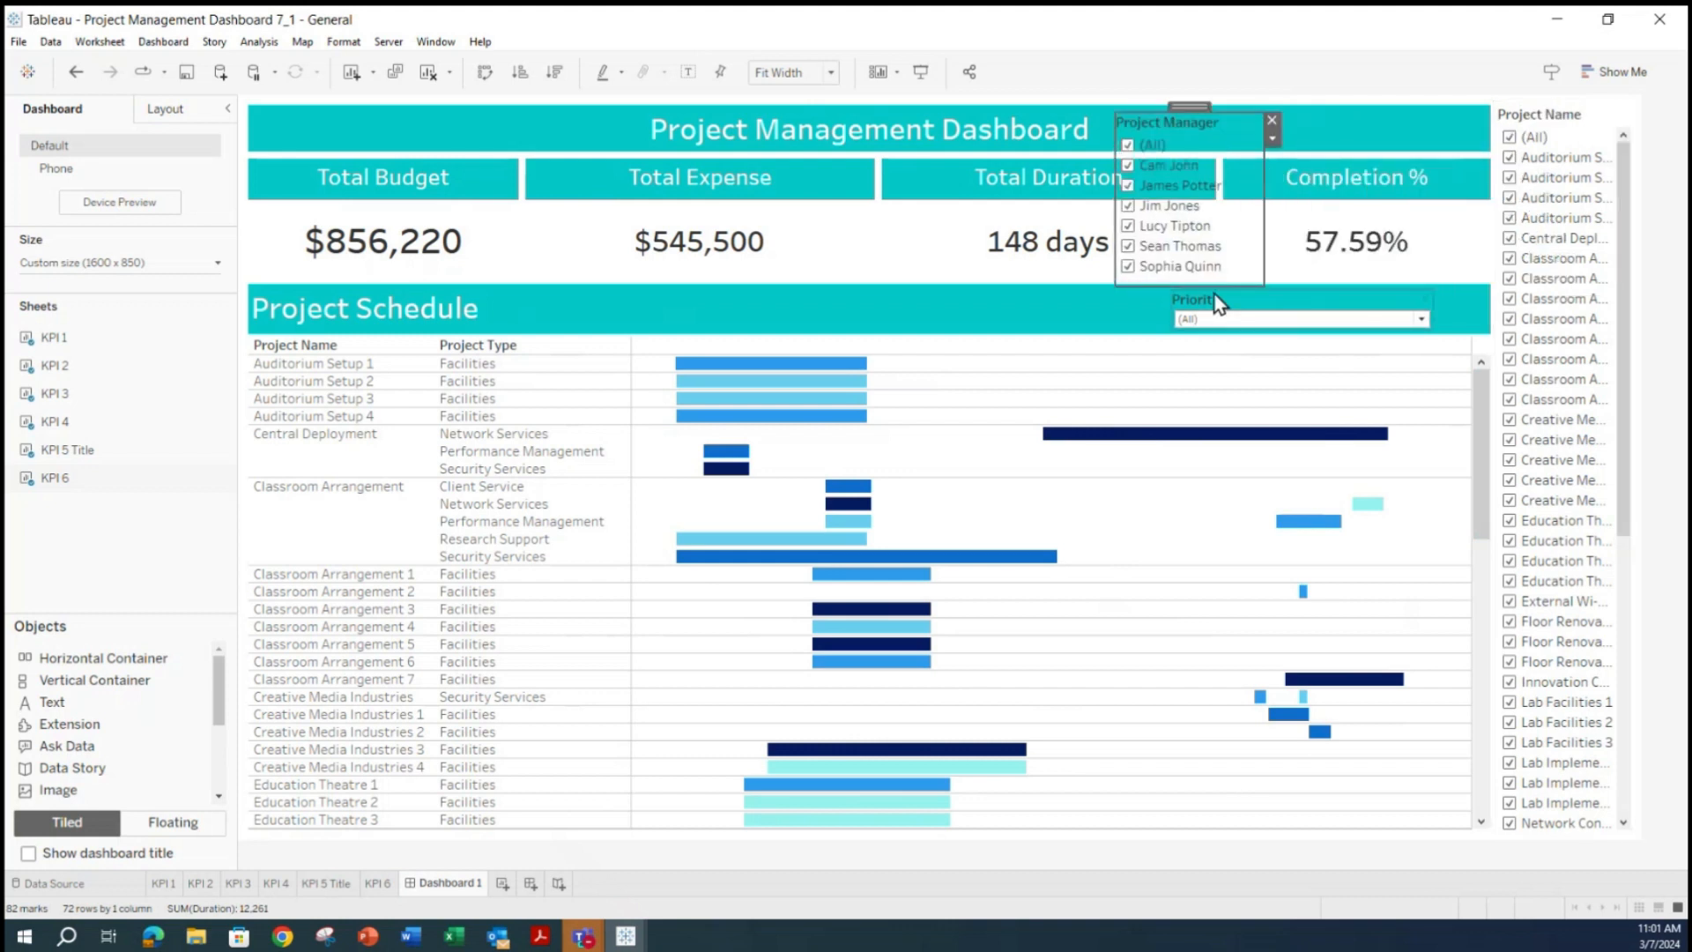
Set the Project Manager filter to Multiple Values (dropdown) and shorten it to fit inside the main title bar.
{"action": "left_click", "coordinate": [1271, 137]}
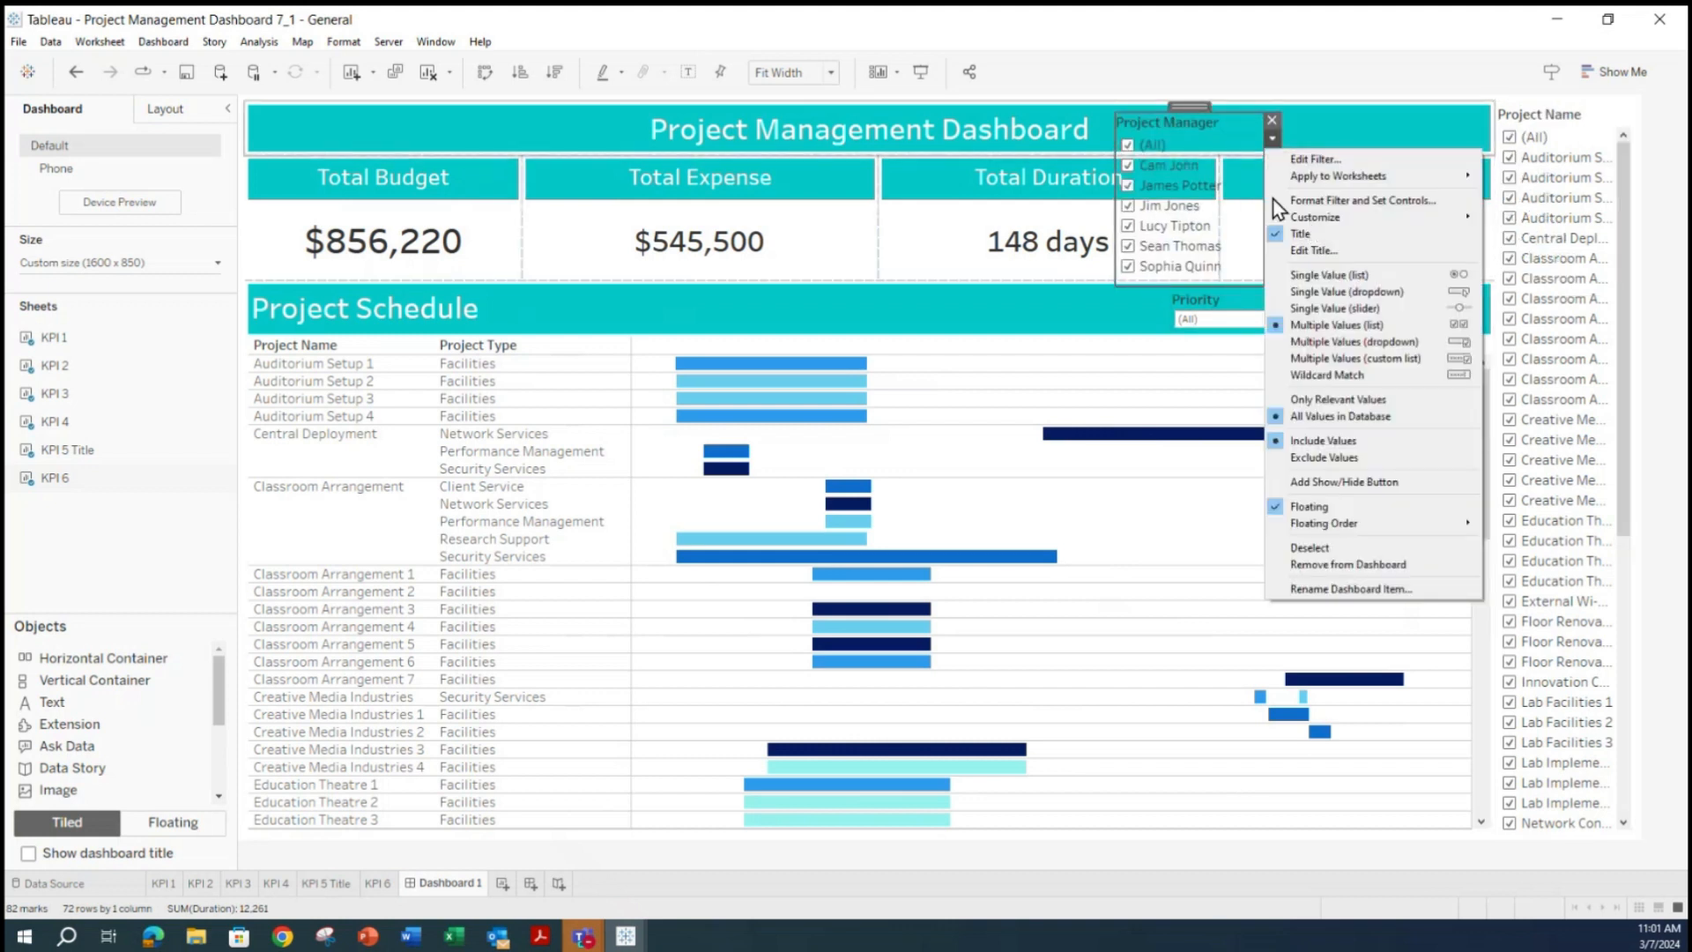
{"action": "left_click", "coordinate": [1327, 343]}
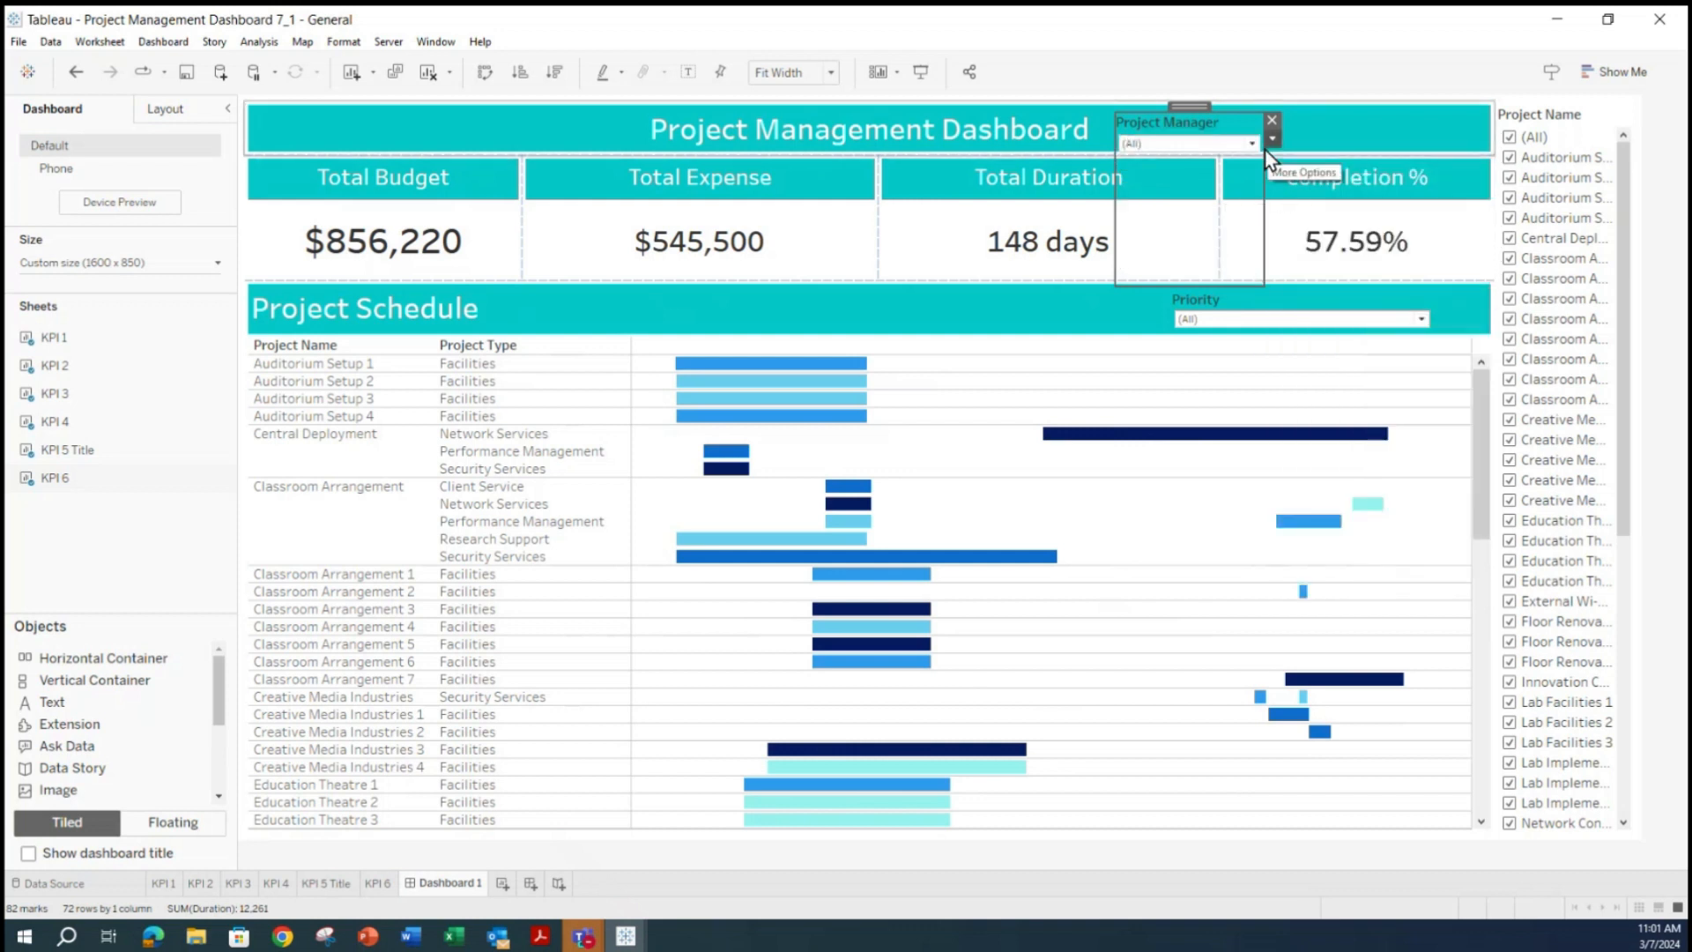
{"action": "left_click_drag", "start_coordinate": [1214, 284], "coordinate": [1199, 120]}
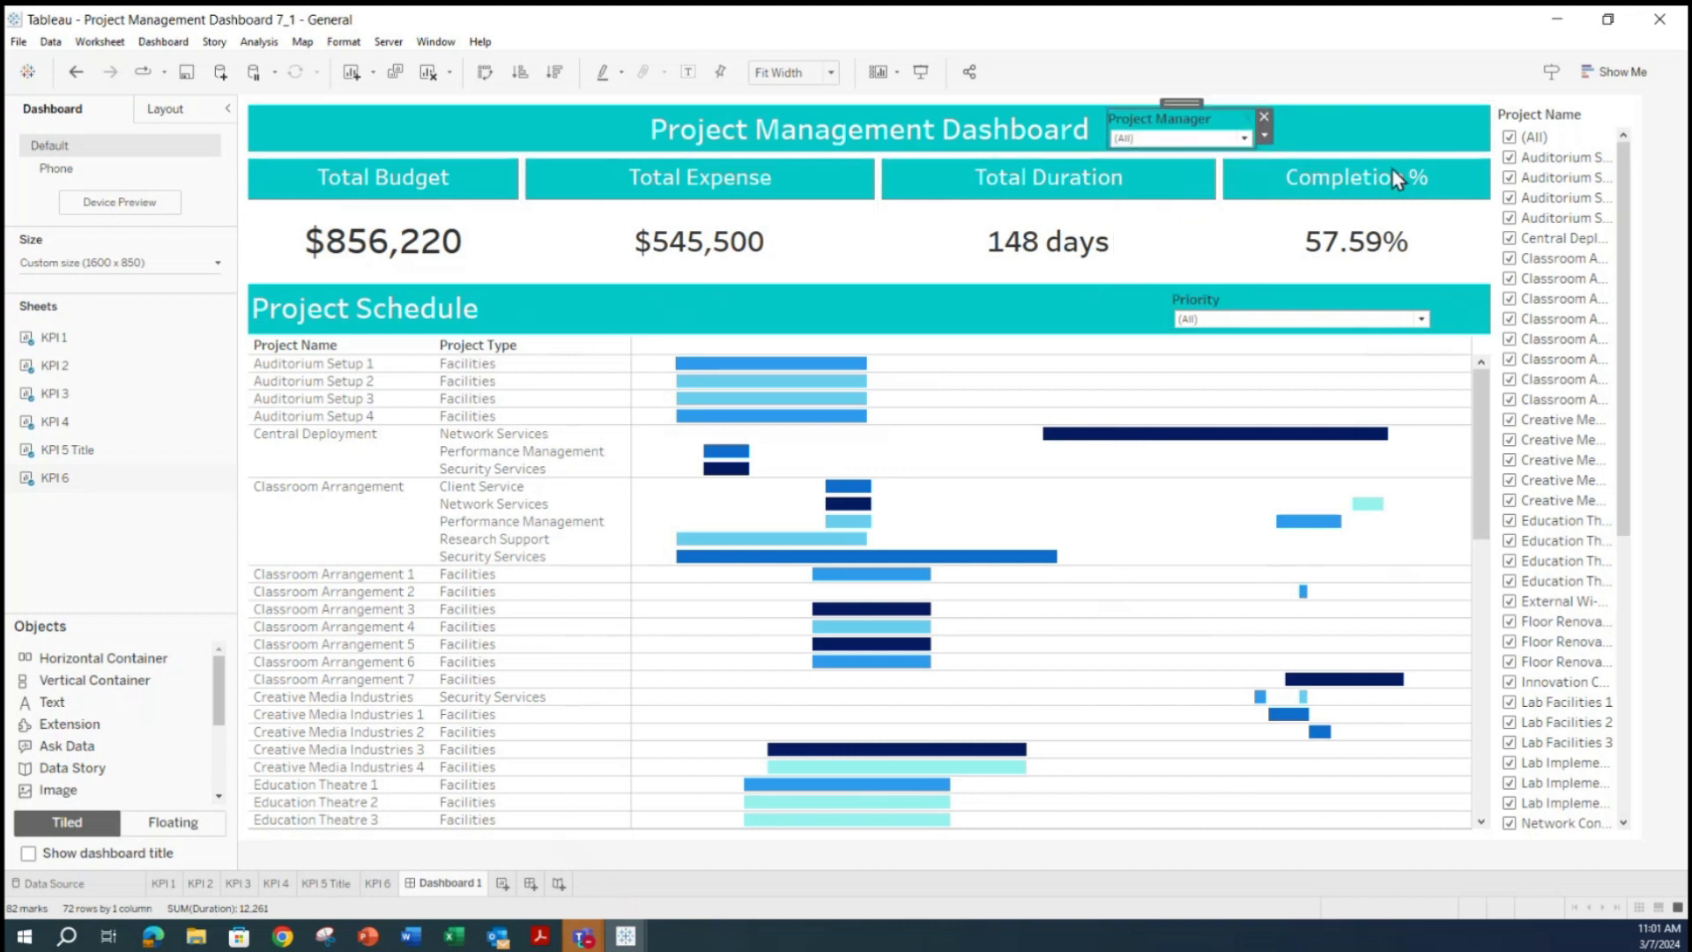
Set the Project Name filter to Multiple Values (dropdown).
{"action": "left_click", "coordinate": [1532, 109]}
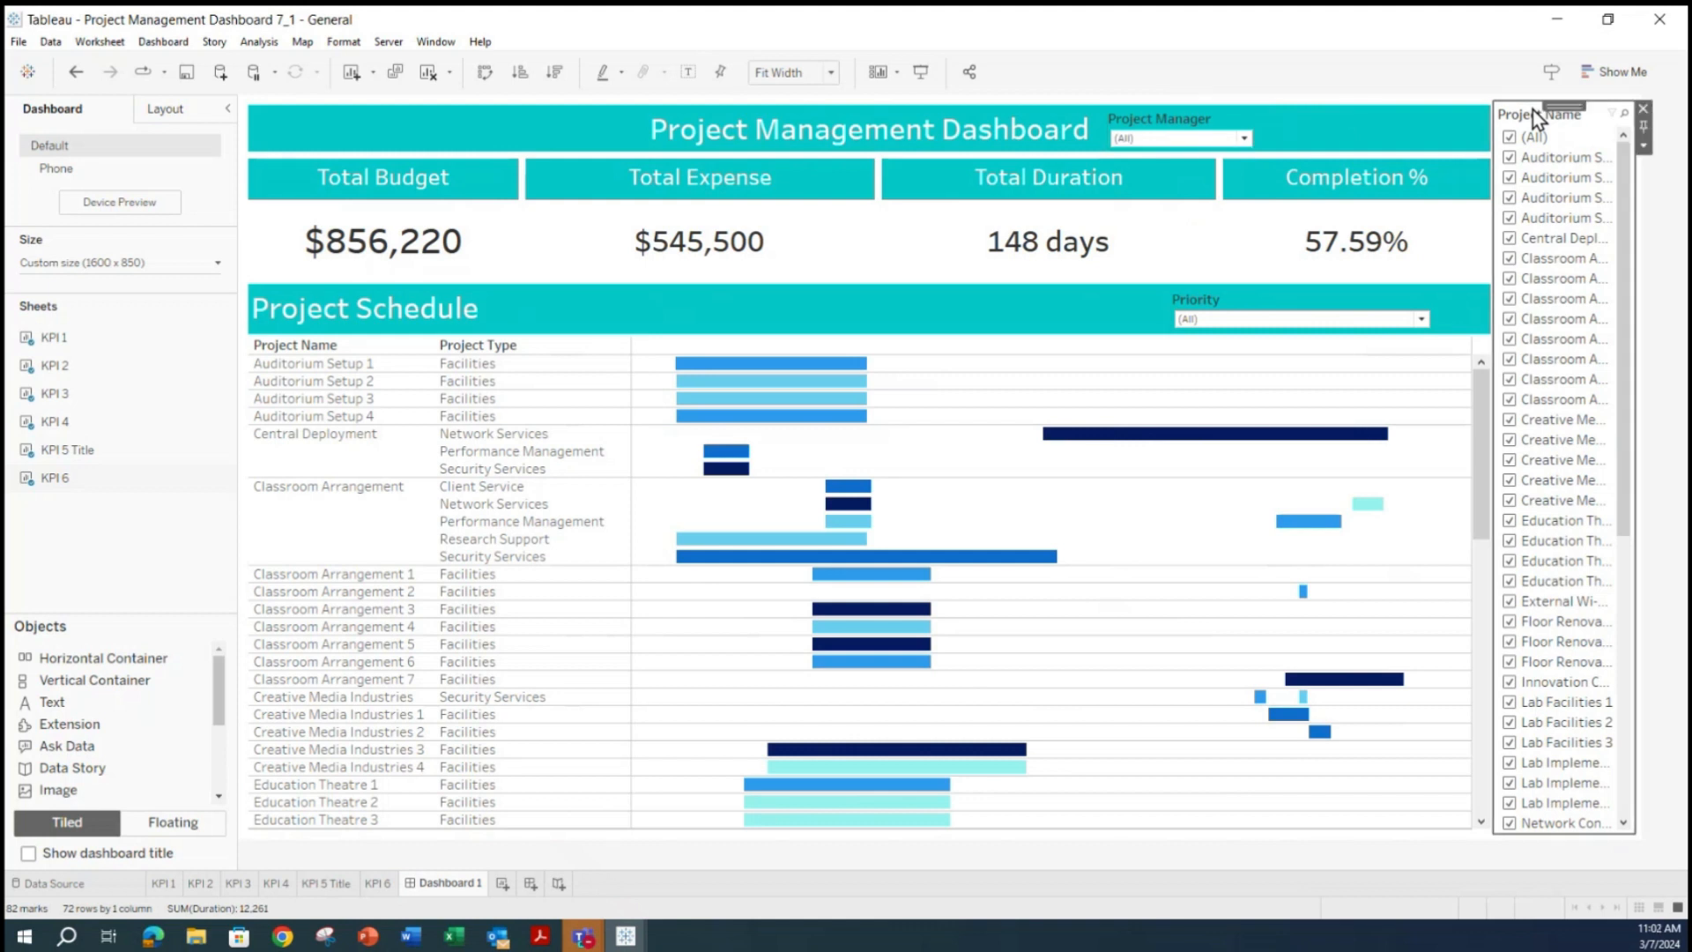
{"action": "right_click", "coordinate": [1531, 109]}
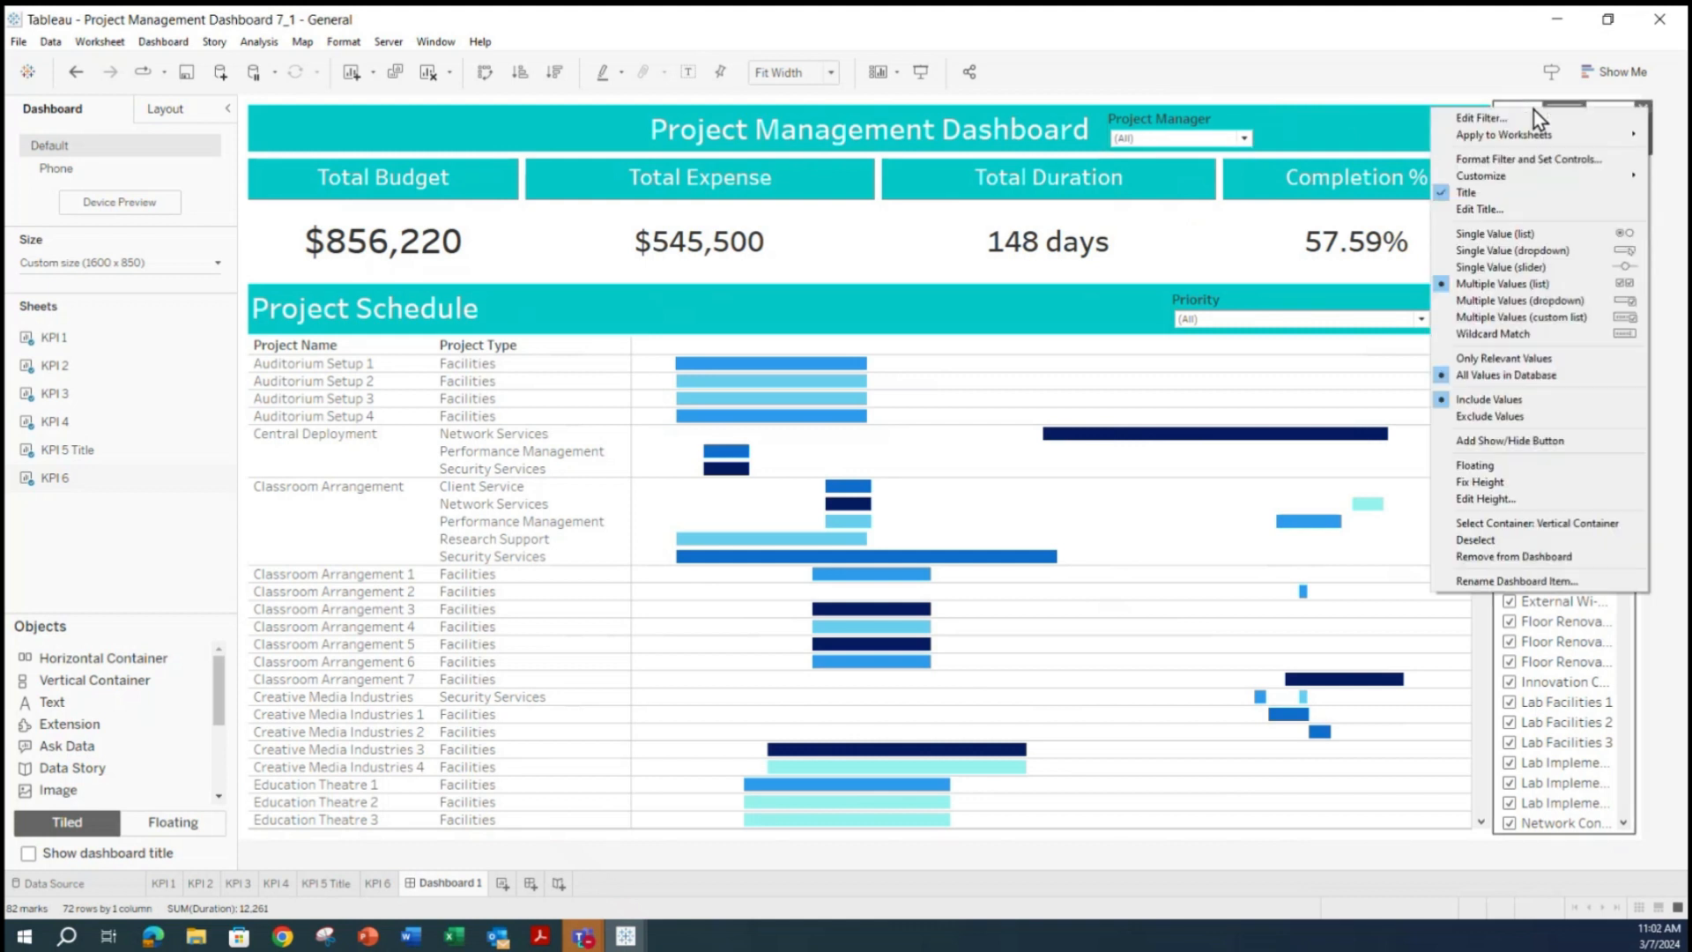
{"action": "left_click", "coordinate": [1519, 302]}
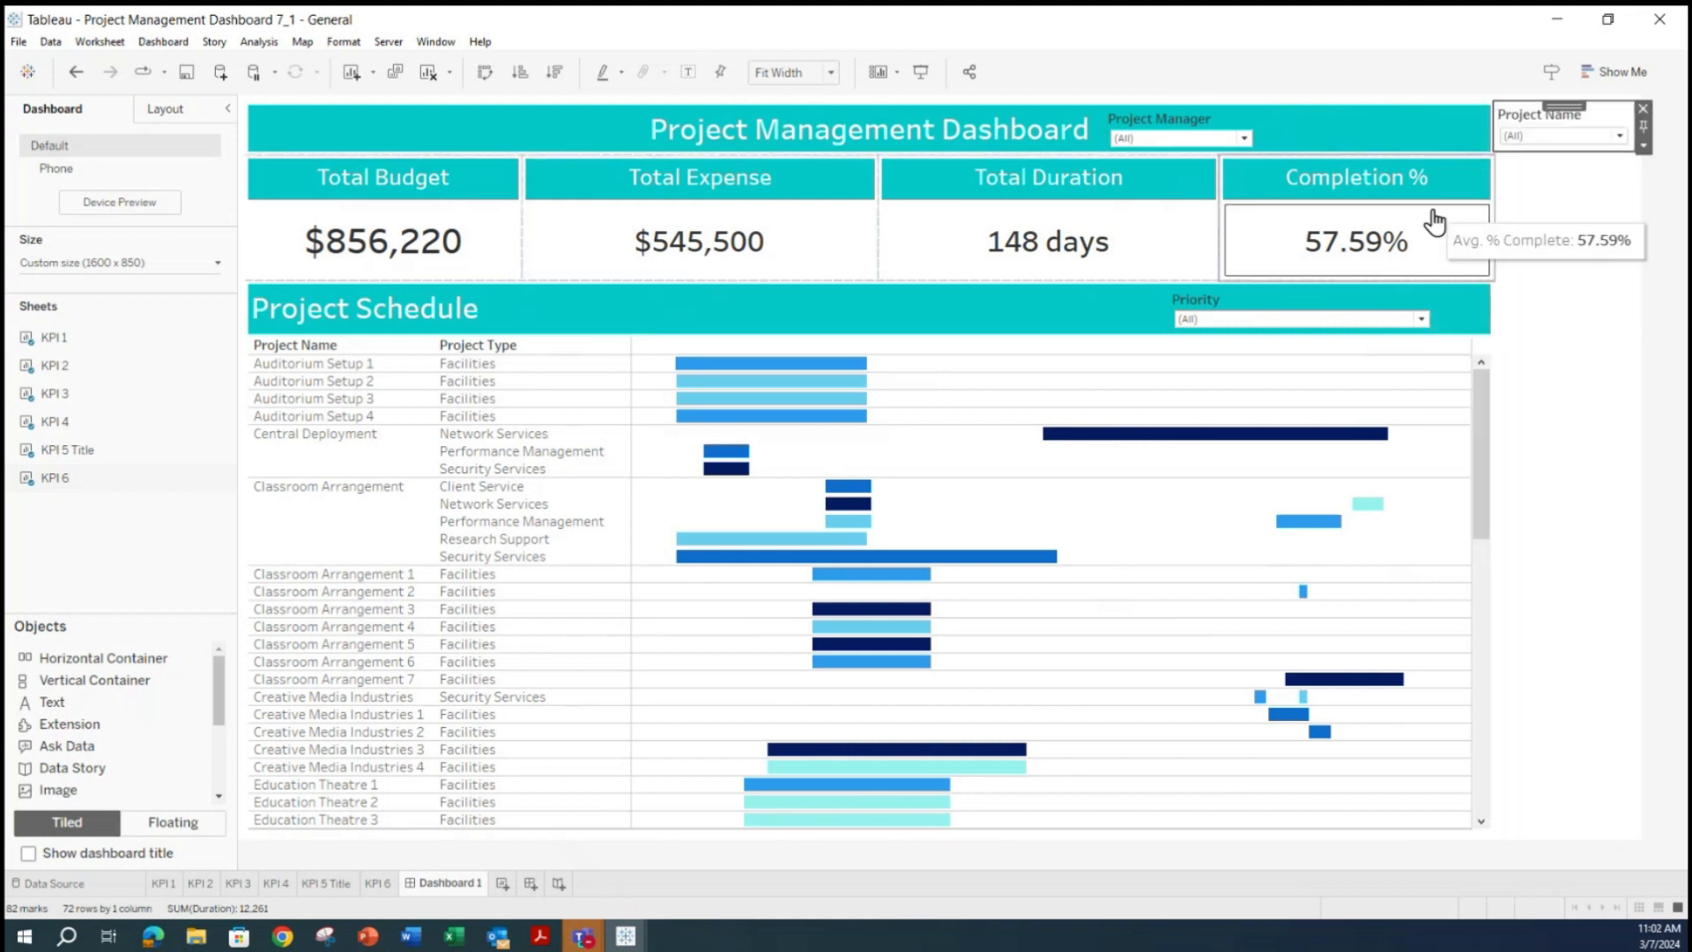
Make the Project Name filter floating and place it at the far end of the main title bar.
{"action": "double_click", "coordinate": [1565, 107]}
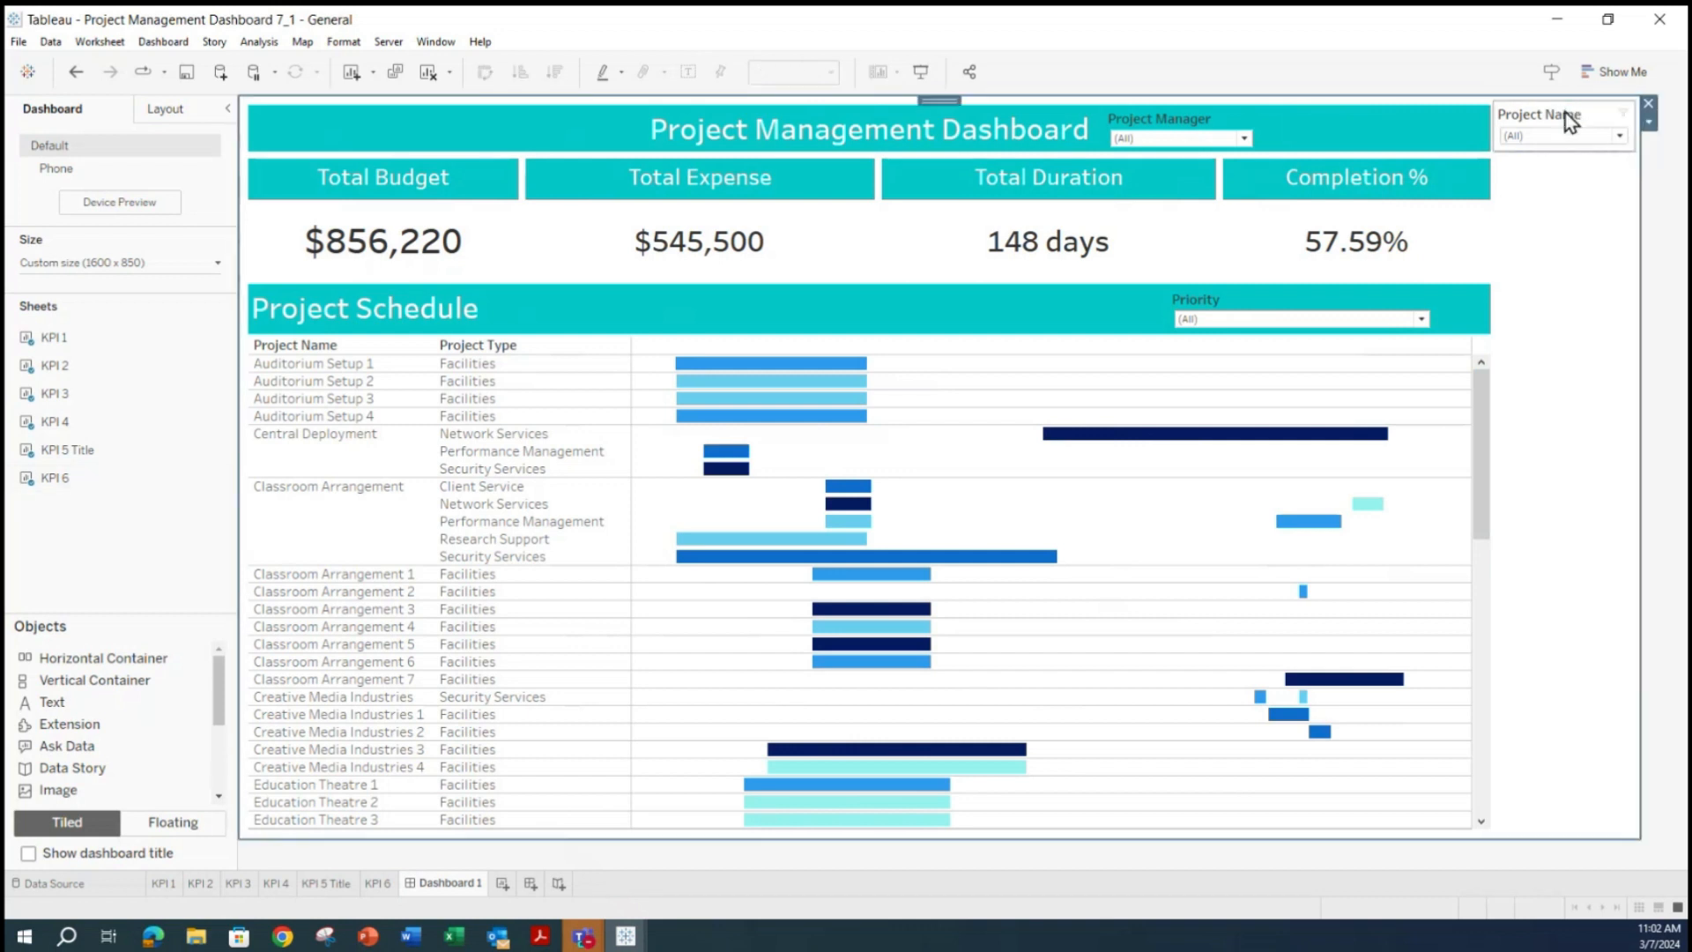
{"action": "left_click", "coordinate": [1565, 113]}
{"action": "mouse_move", "coordinate": [1563, 106]}
{"action": "left_mouse_down"}
{"action": "mouse_move", "coordinate": [1371, 107]}
{"action": "mouse_move", "coordinate": [1544, 120]}
{"action": "left_mouse_up"}
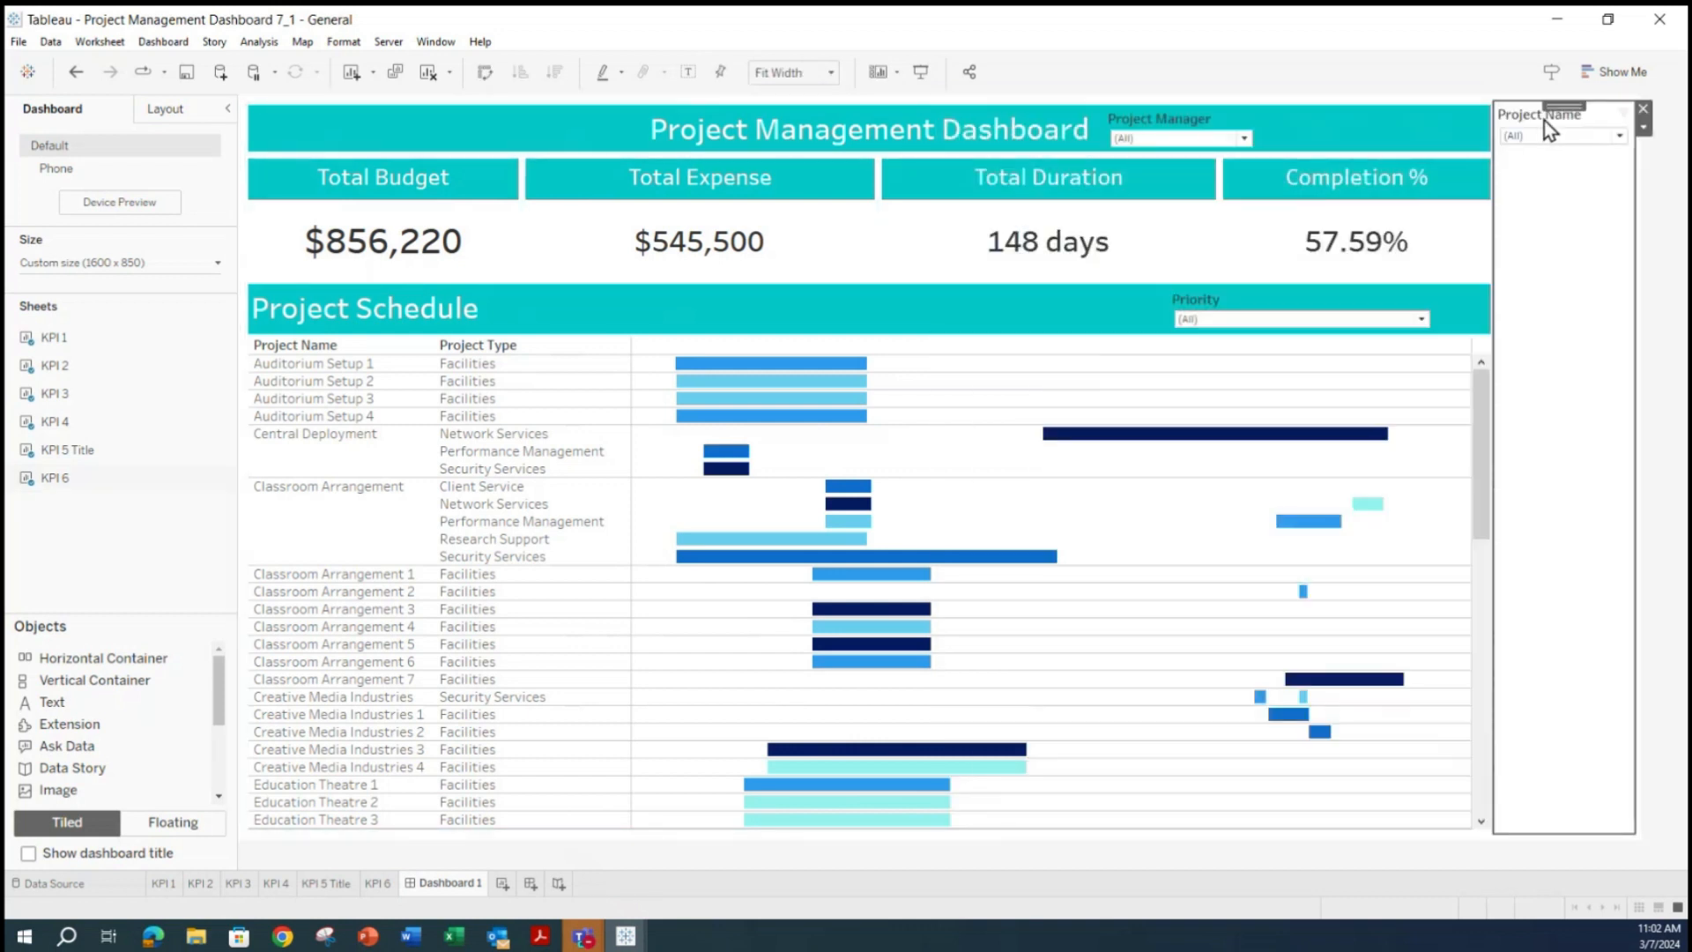
{"action": "right_click", "coordinate": [1563, 112]}
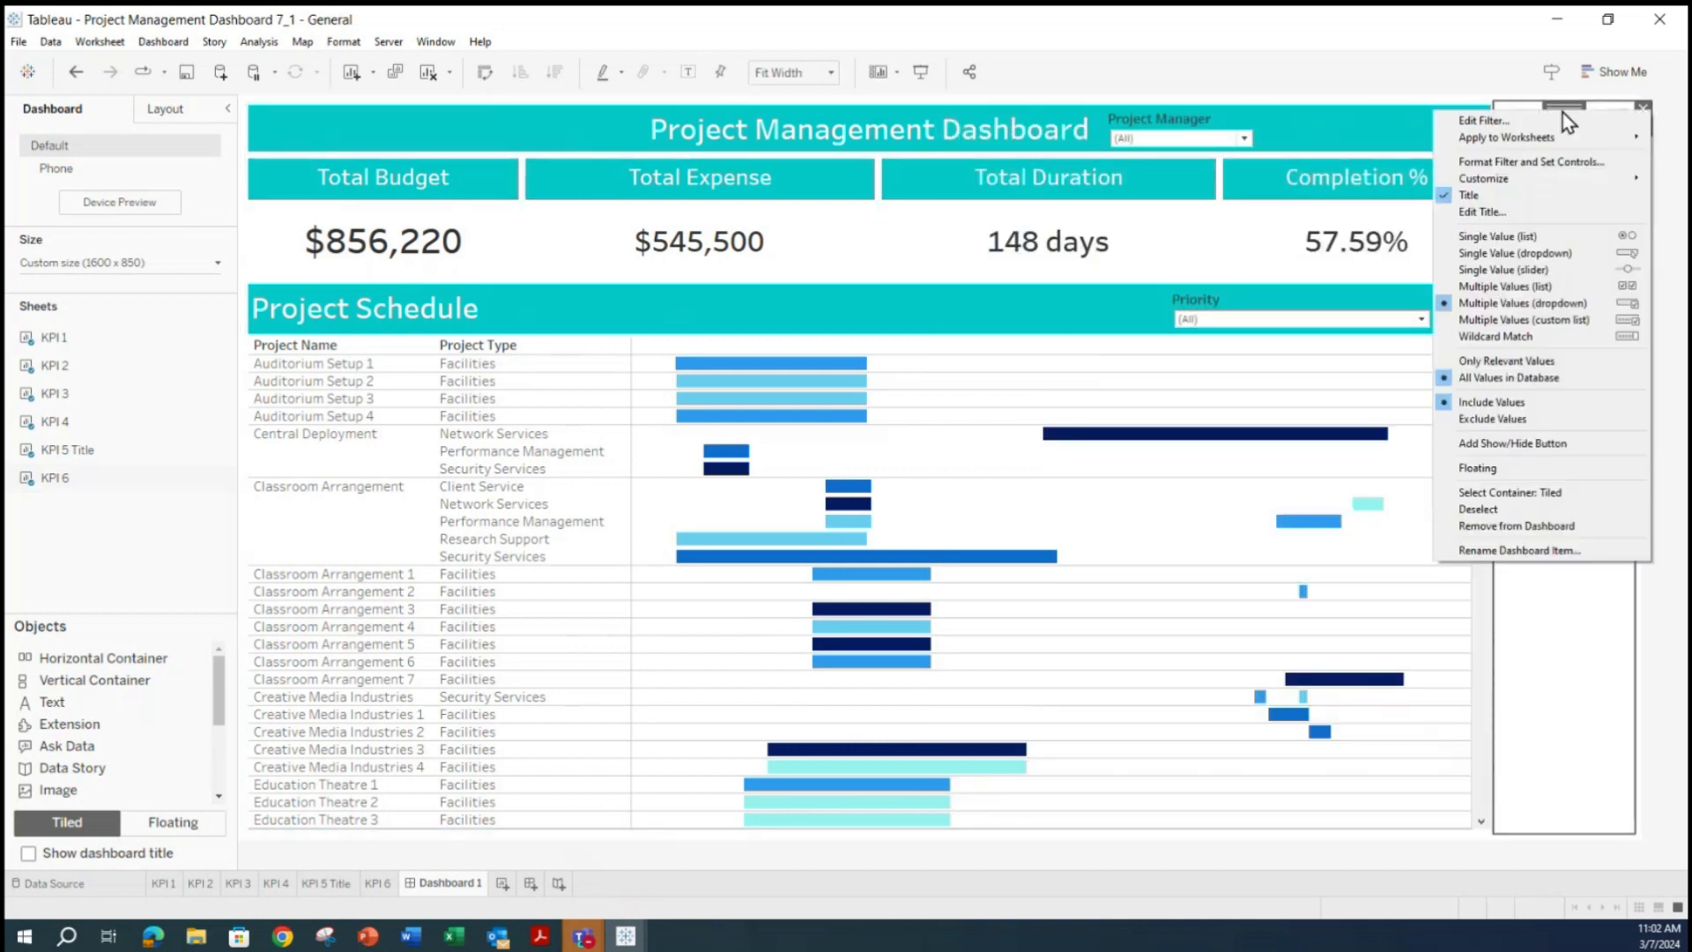
{"action": "left_click", "coordinate": [1544, 468]}
{"action": "mouse_move", "coordinate": [1542, 113]}
{"action": "left_mouse_down"}
{"action": "mouse_move", "coordinate": [1448, 102]}
{"action": "mouse_move", "coordinate": [1557, 104]}
{"action": "left_mouse_up"}
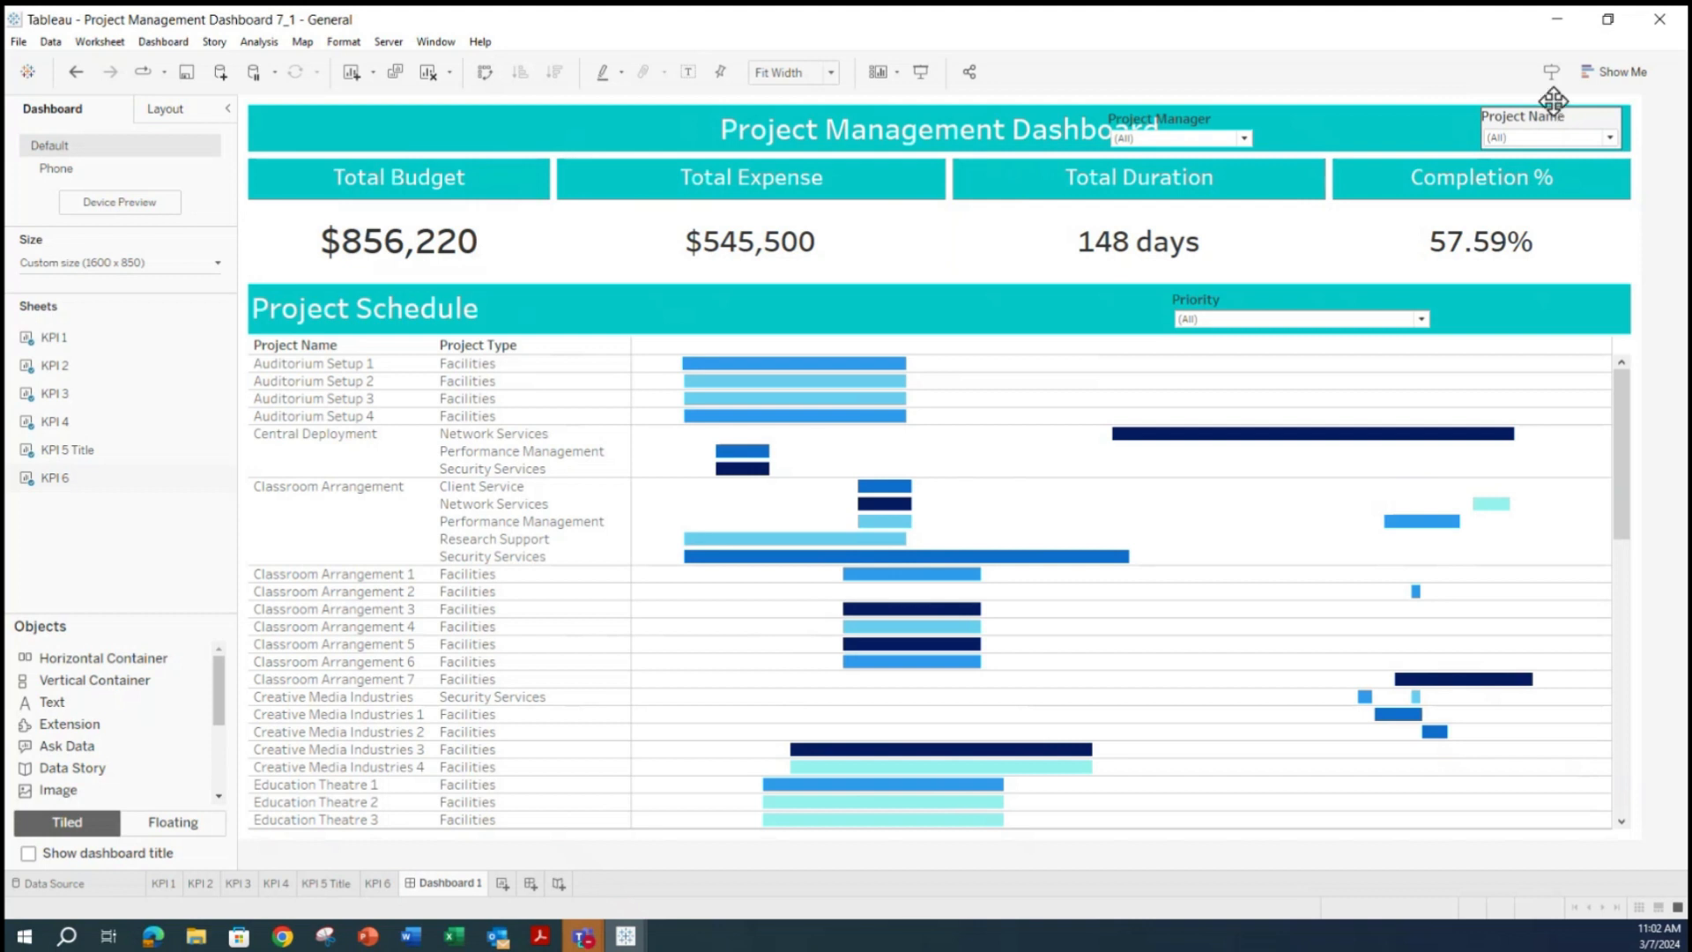
Move the Project Manager filter beside Project Name, and the Priority filter to the far end of the Project Schedule title bar.
{"action": "left_click", "coordinate": [1188, 118]}
{"action": "left_click_drag", "start_coordinate": [1185, 106], "coordinate": [1384, 107]}
{"action": "left_click", "coordinate": [1246, 302]}
{"action": "left_click_drag", "start_coordinate": [1309, 280], "coordinate": [1502, 283]}
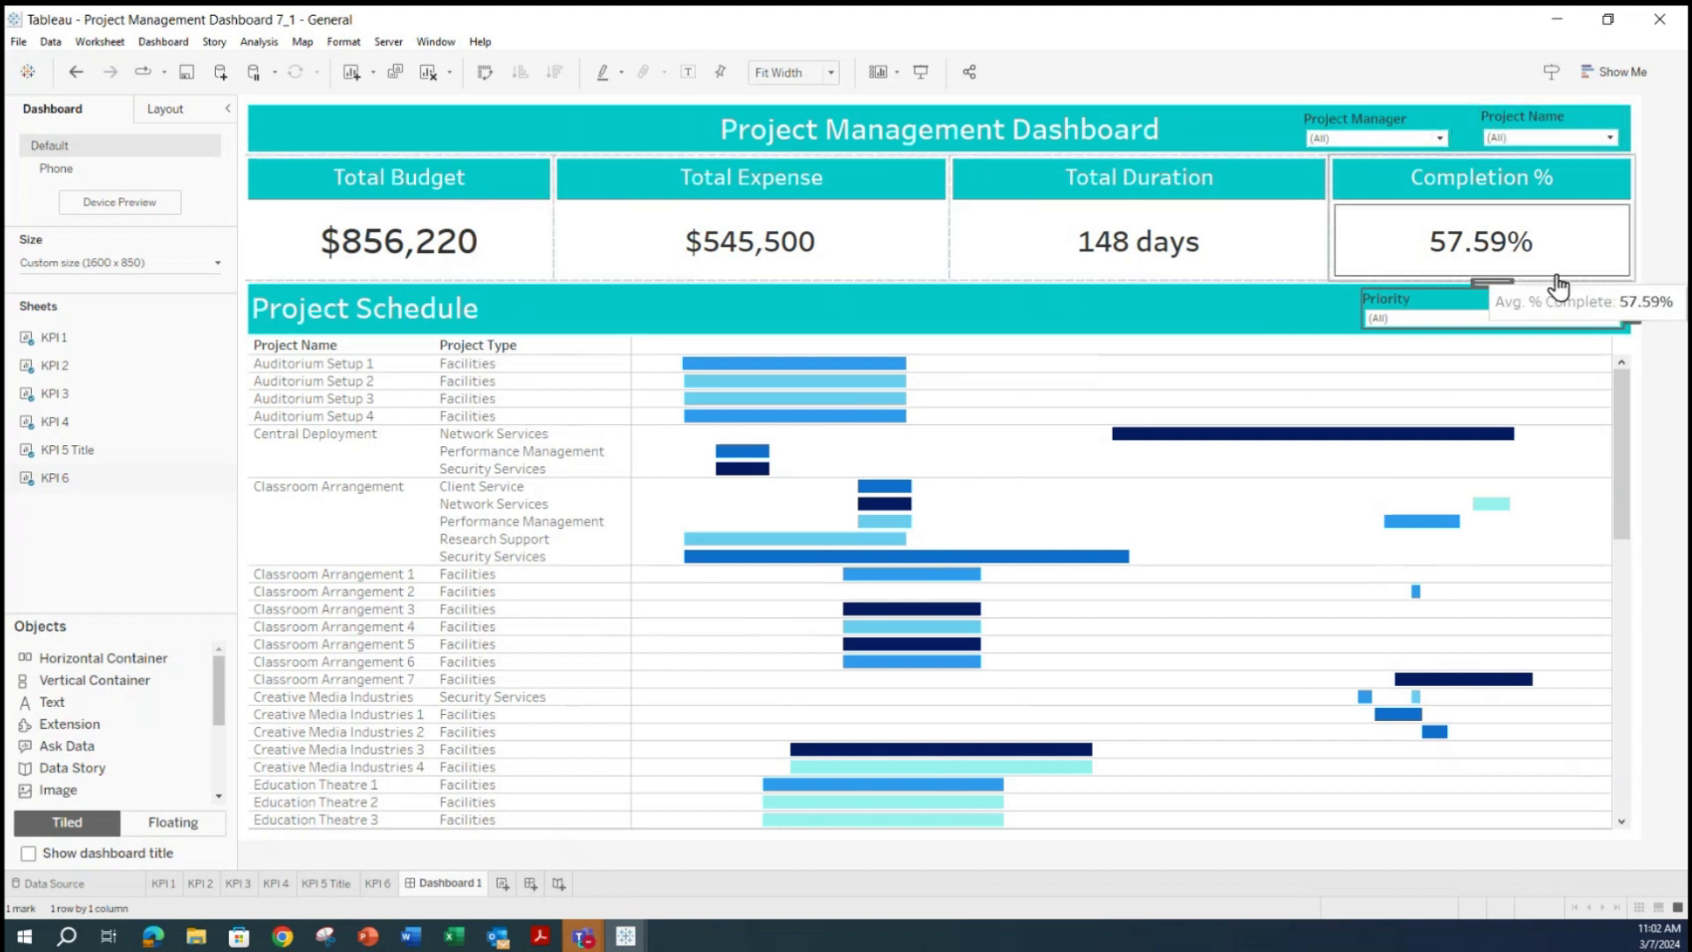
{"action": "left_click", "coordinate": [1530, 357]}
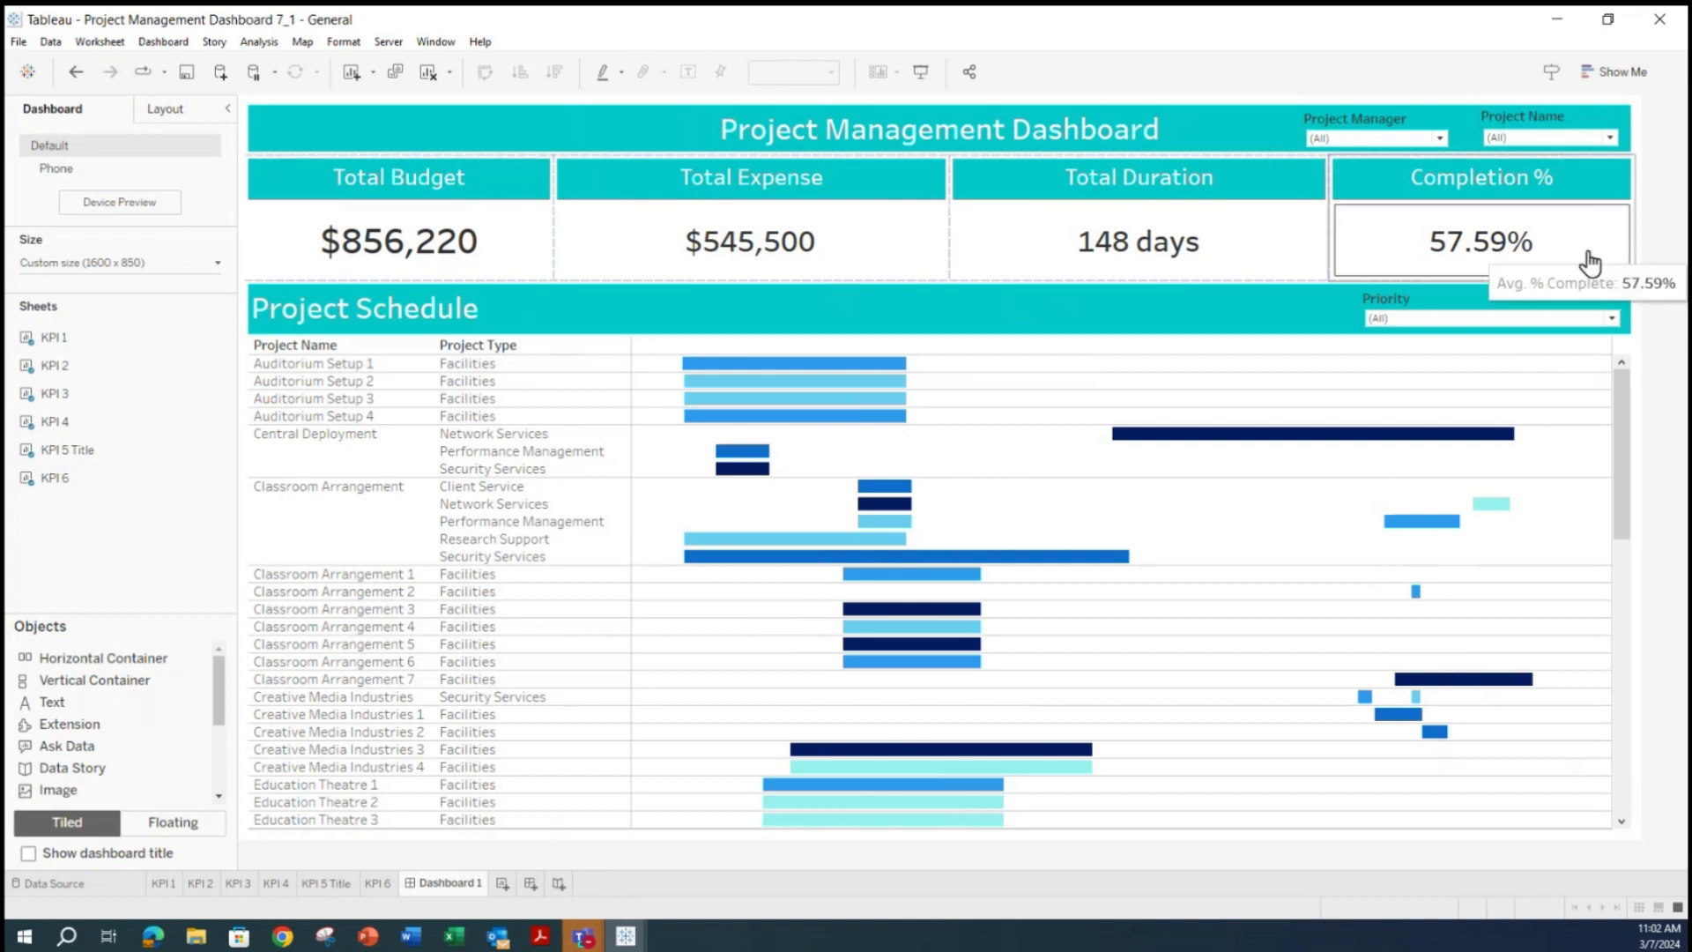
Test the Project Manager filter by showing three managers one at a time, then restore it to (All).
{"action": "left_click", "coordinate": [1441, 139]}
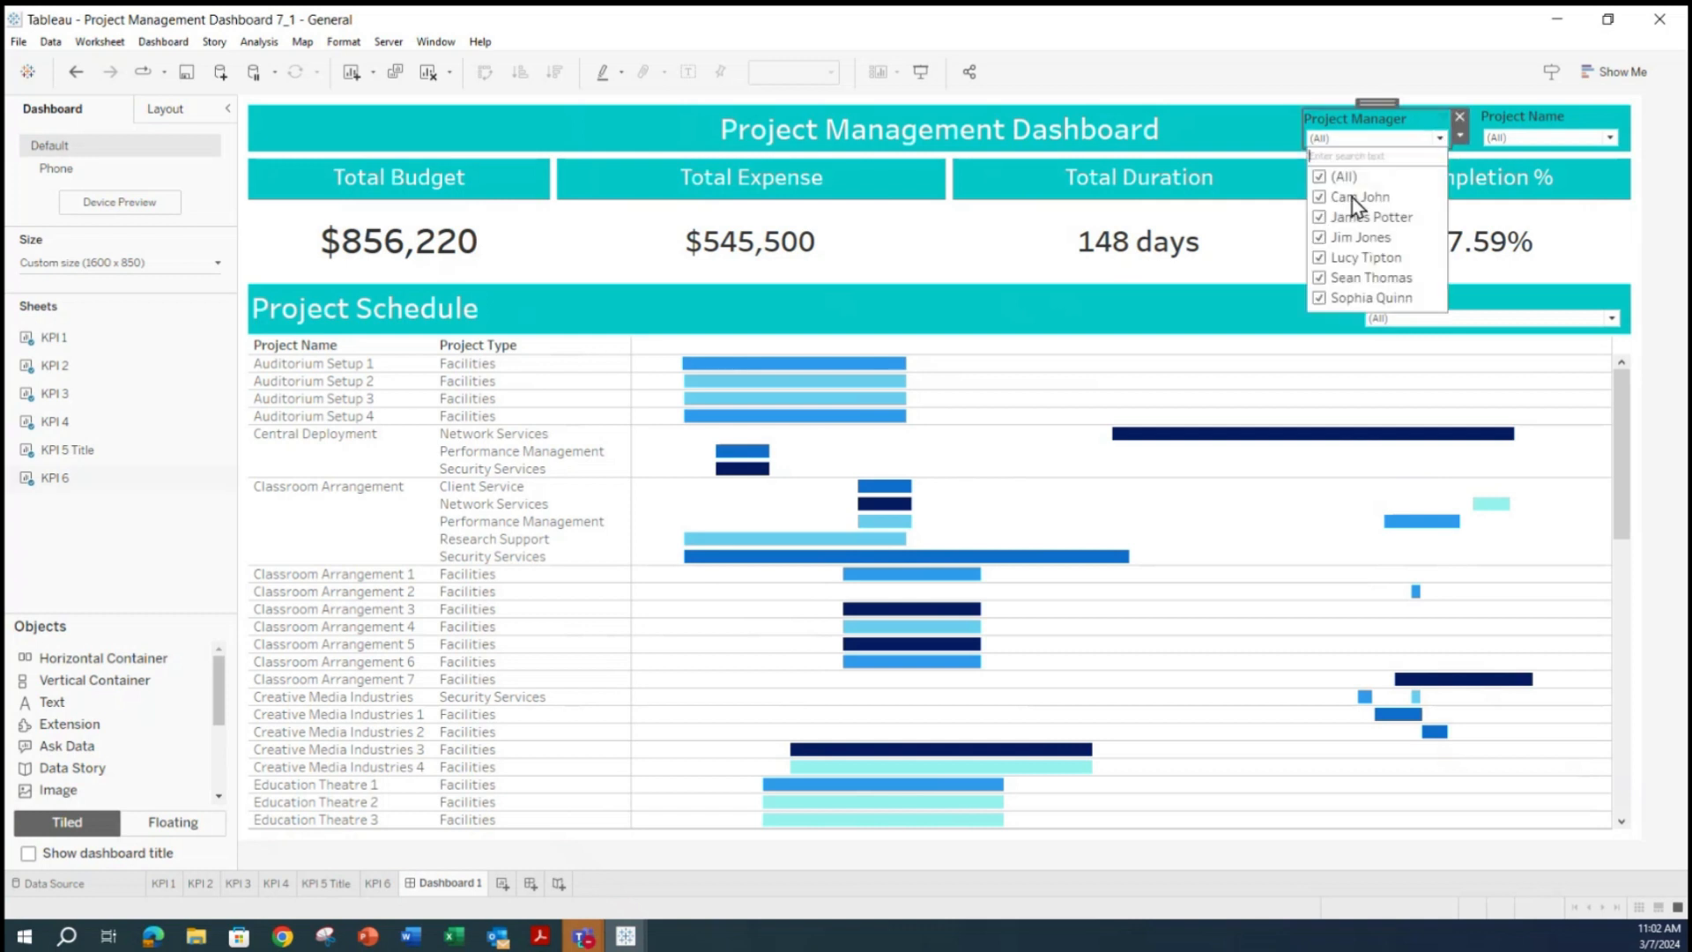
{"action": "left_click", "coordinate": [1327, 178]}
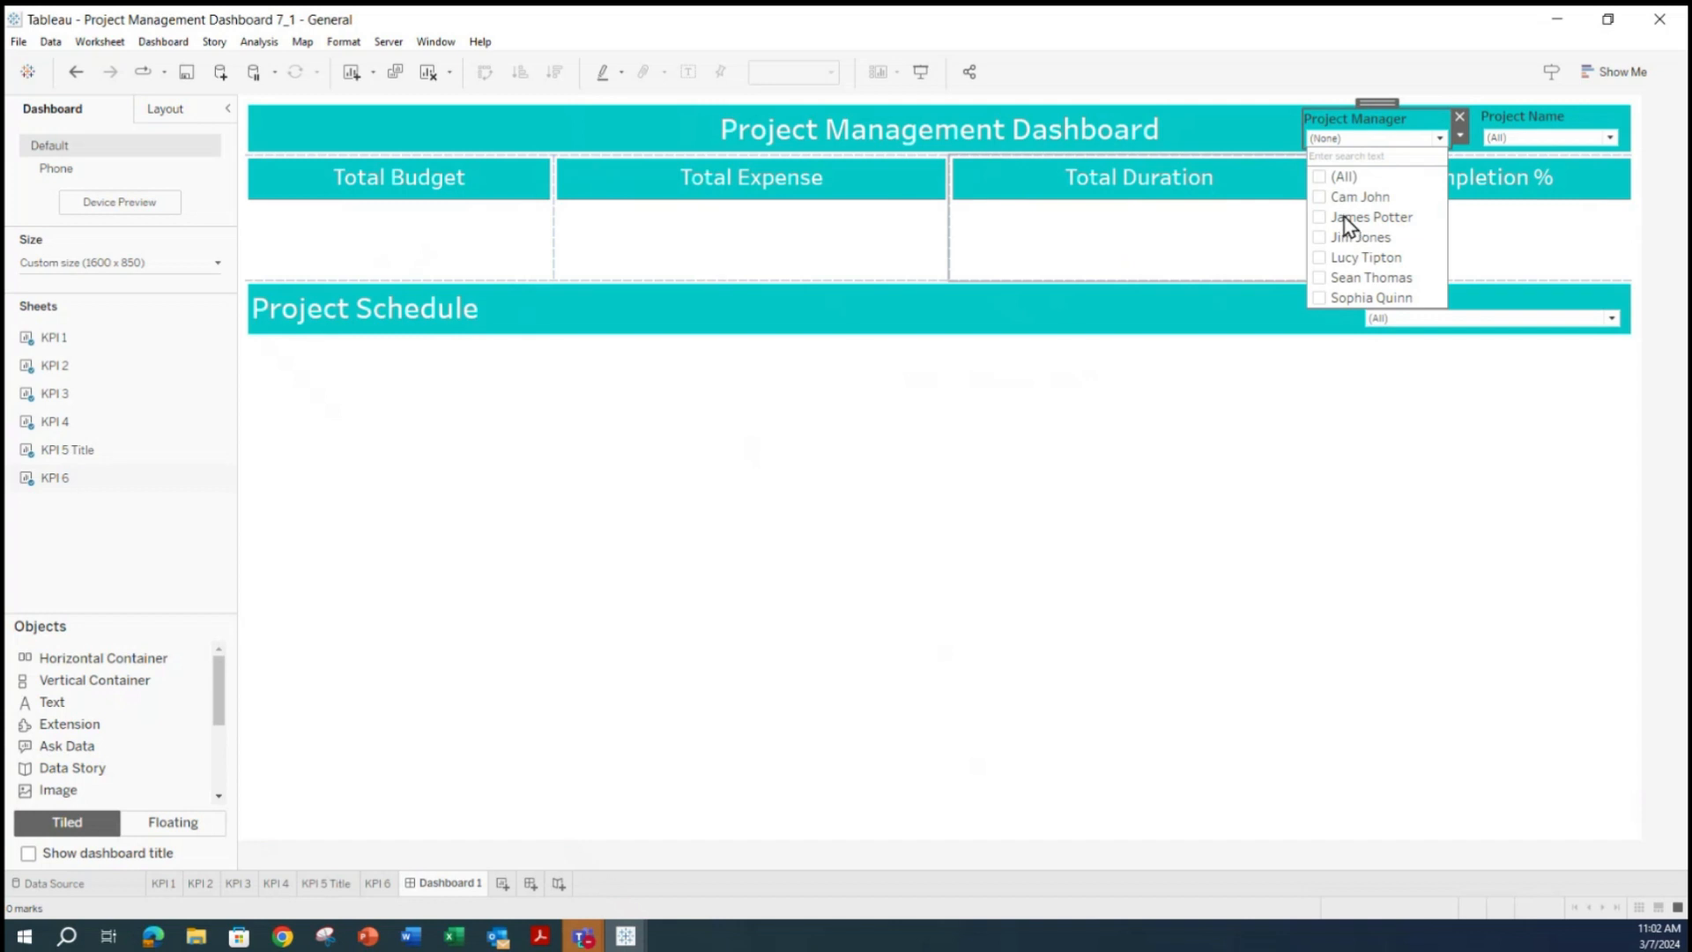
{"action": "left_click", "coordinate": [1320, 240]}
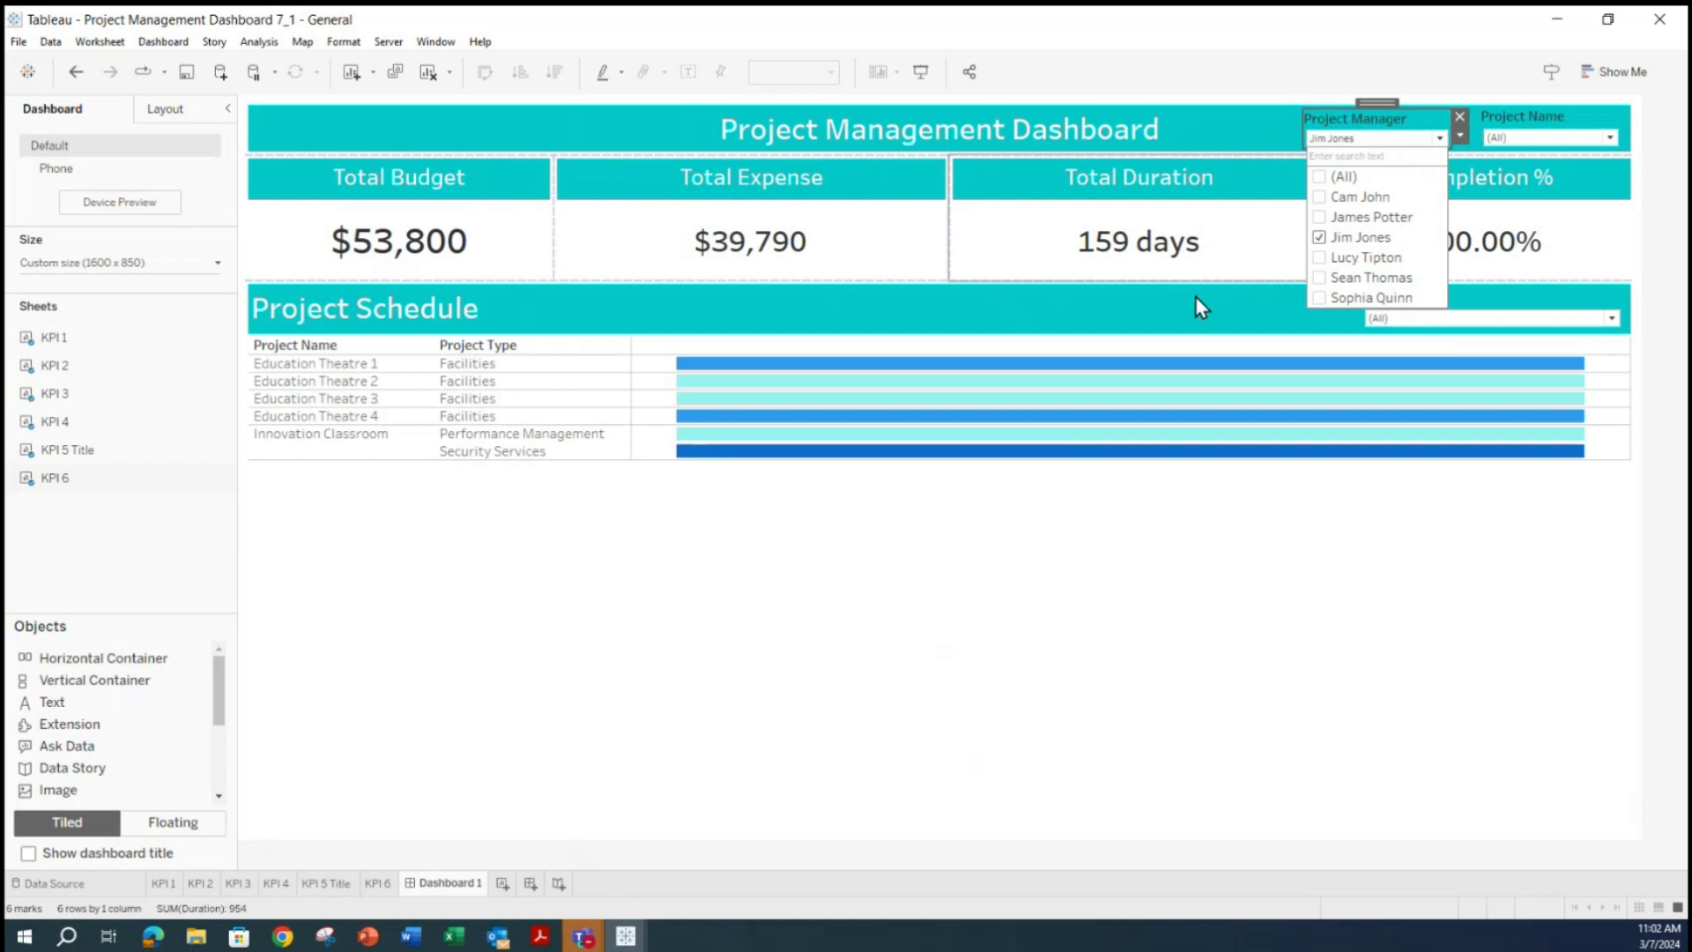
{"action": "left_click", "coordinate": [1320, 236]}
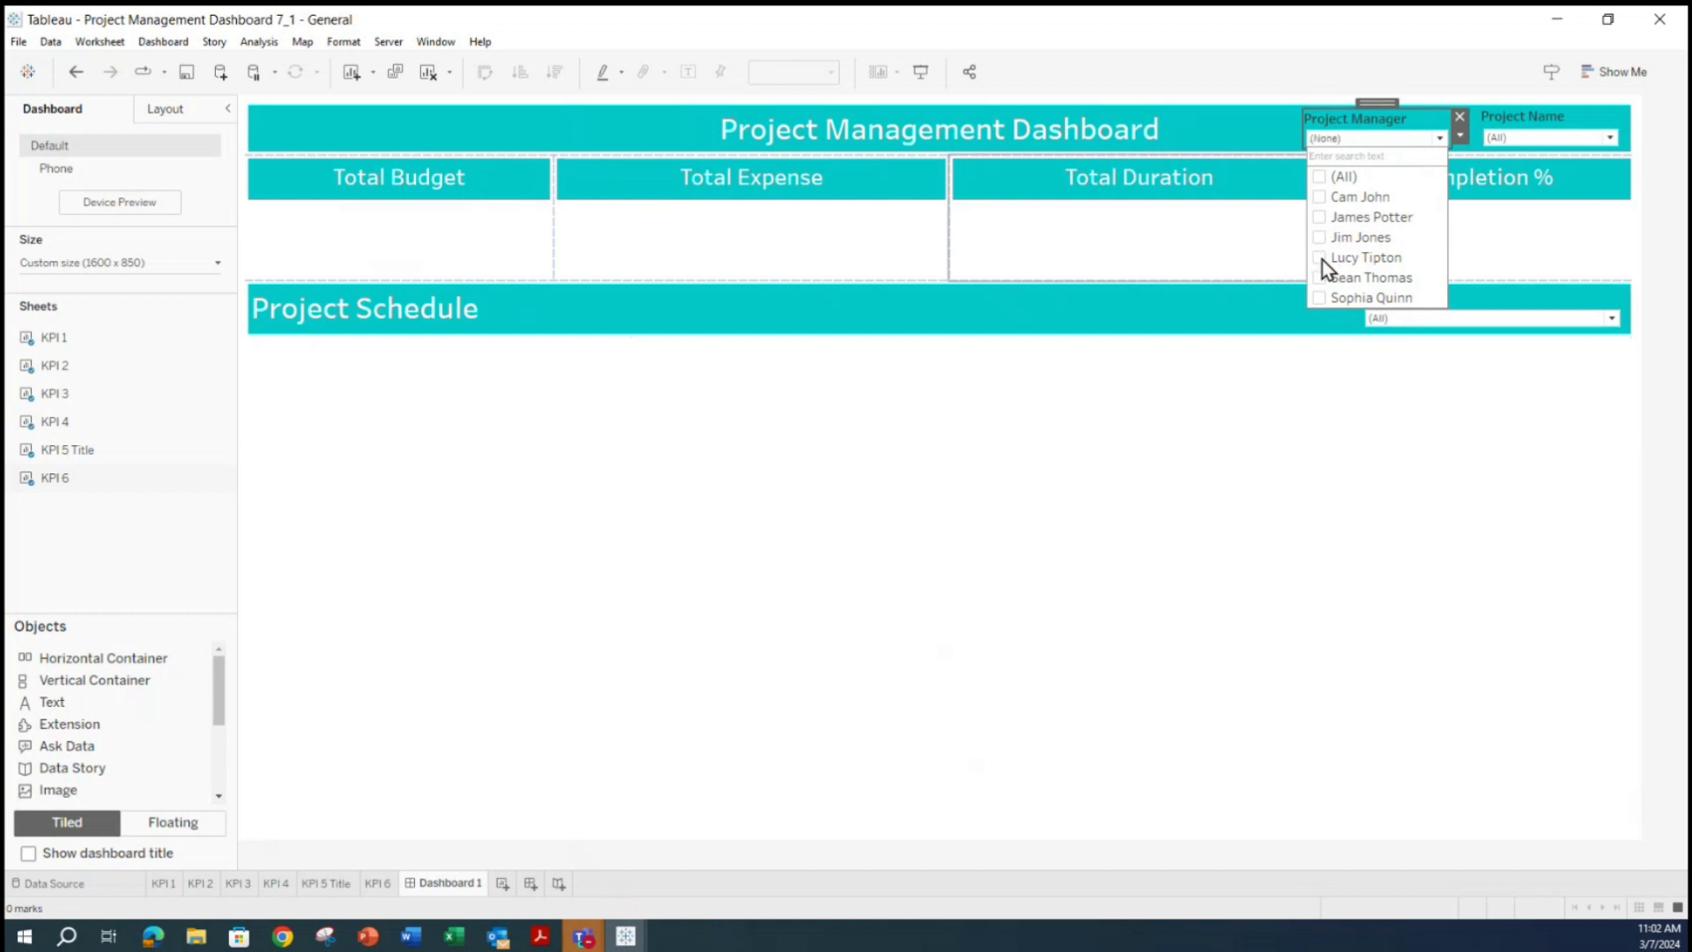
{"action": "left_click", "coordinate": [1319, 257]}
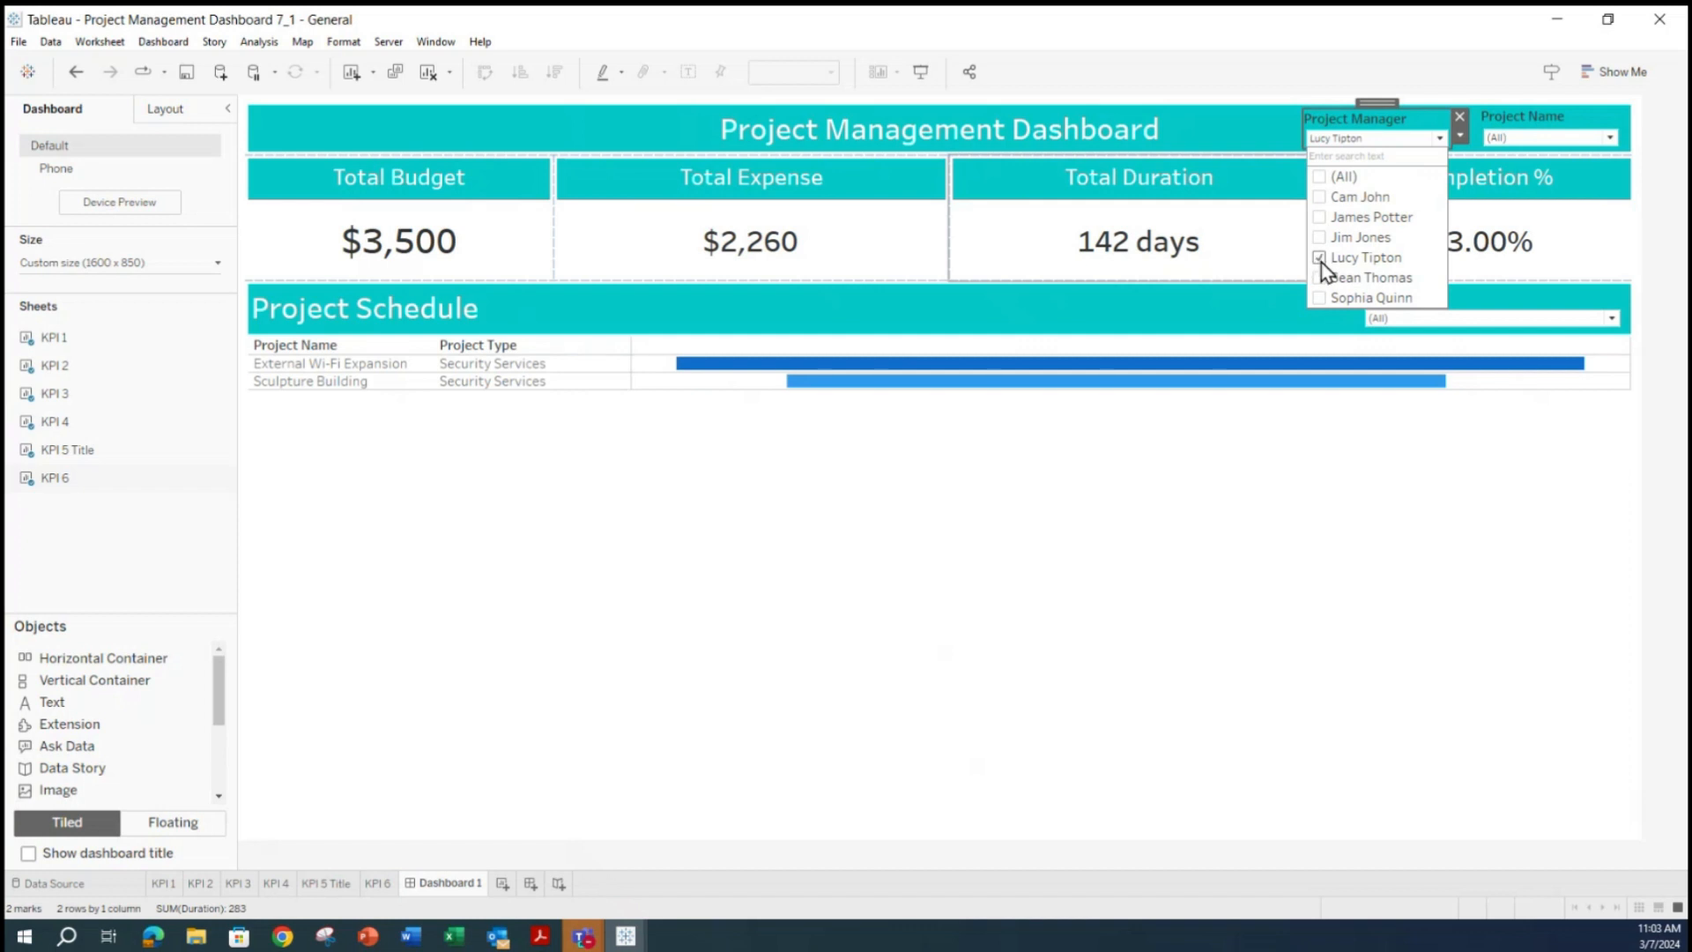
{"action": "left_click", "coordinate": [1320, 262]}
{"action": "left_click", "coordinate": [1319, 298]}
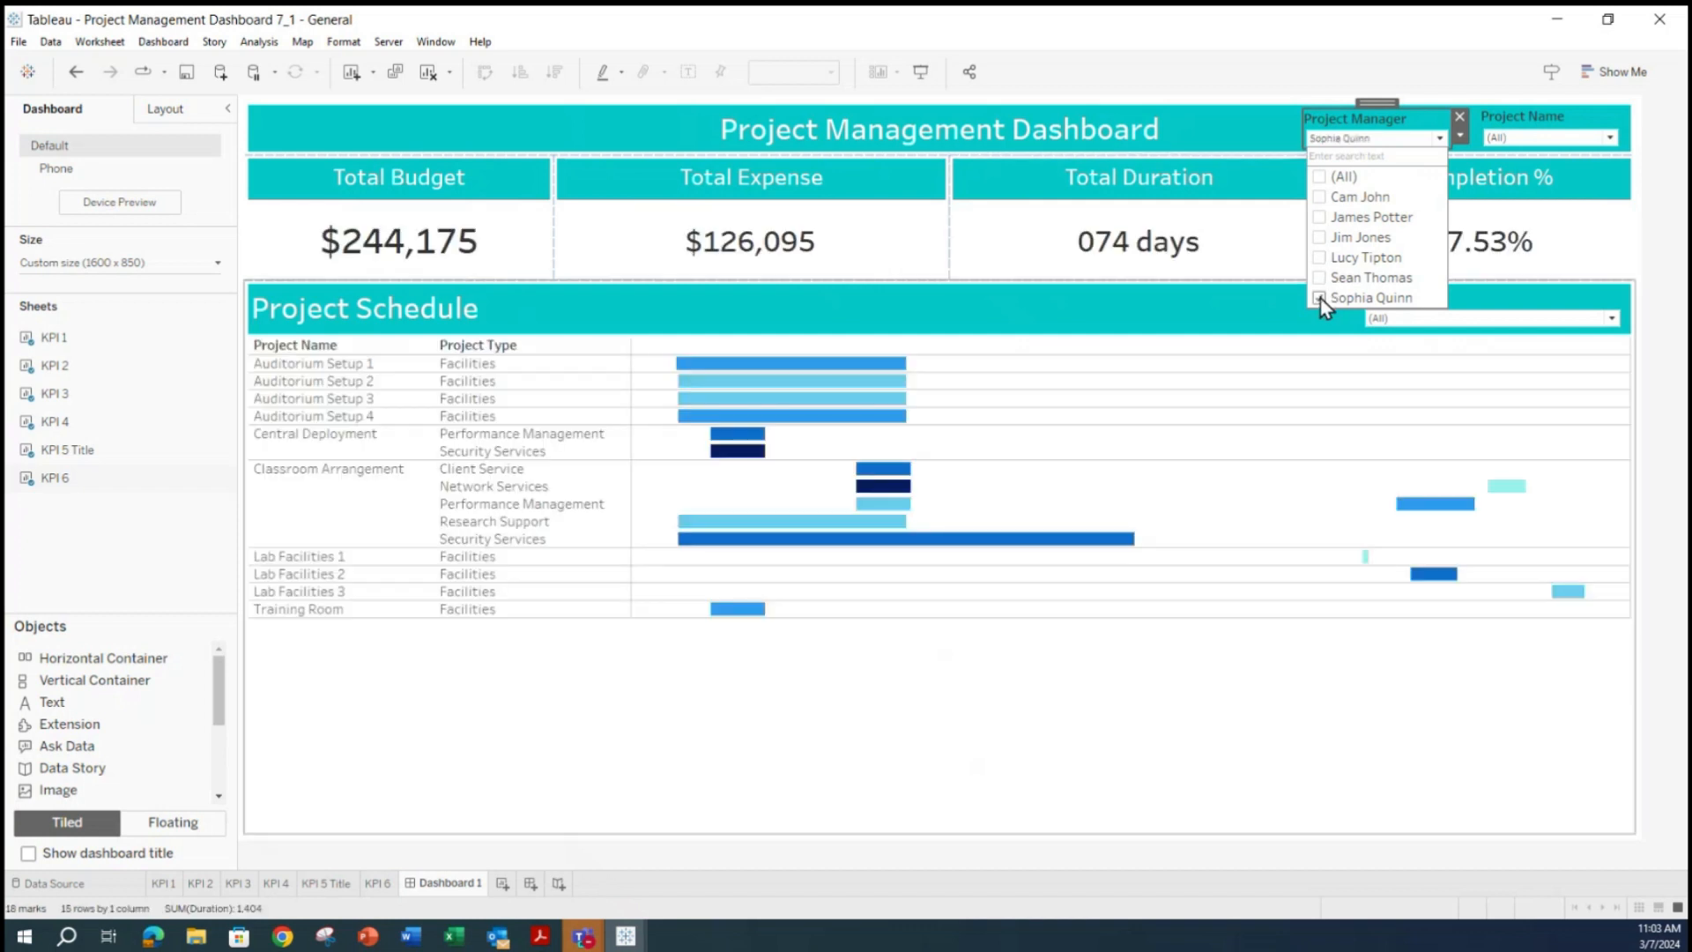
{"action": "left_click", "coordinate": [1320, 298]}
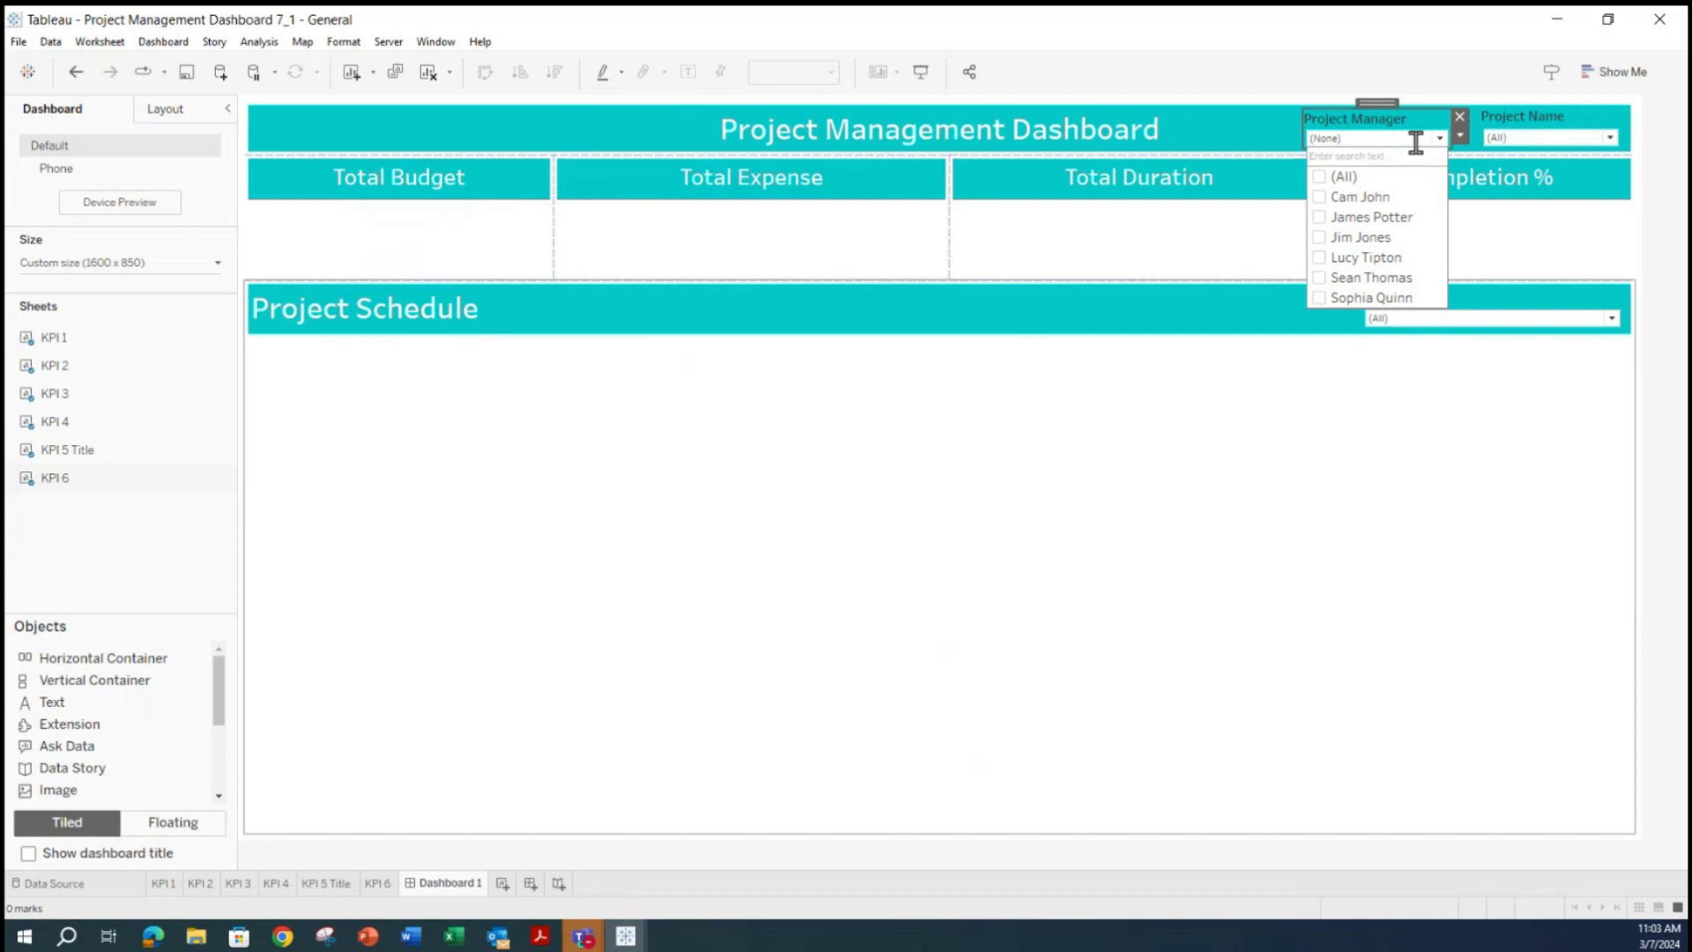
{"action": "left_click", "coordinate": [1319, 177]}
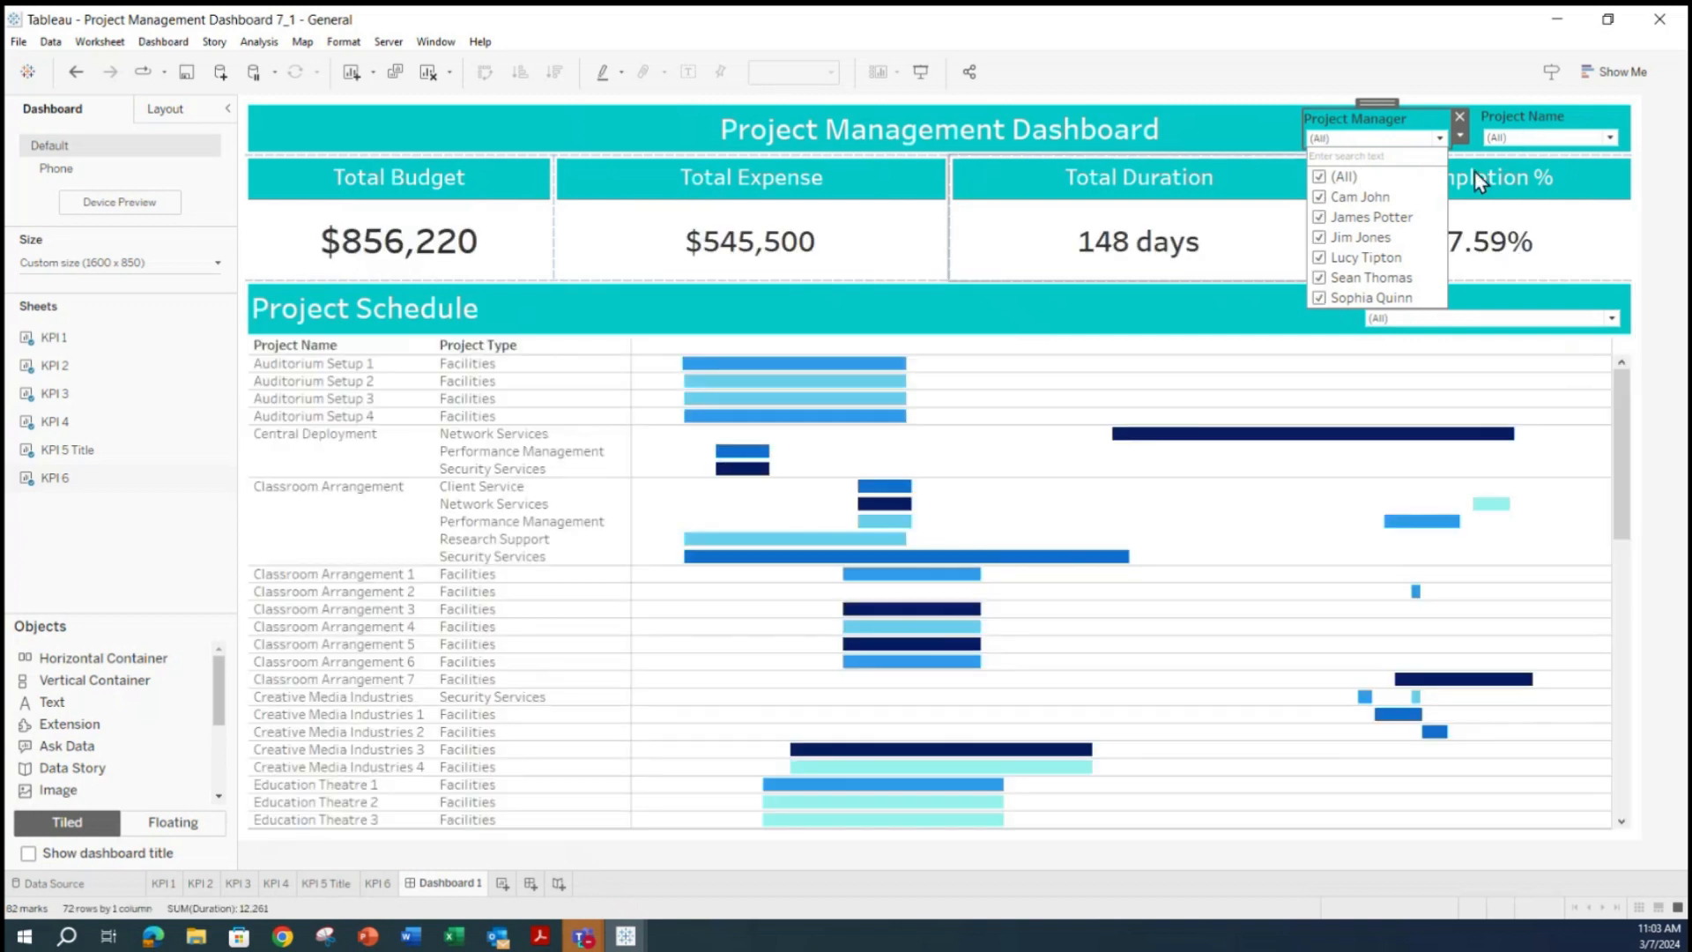
Test the Project Name filter by showing only Central Deployment, then restore it to (All).
{"action": "left_click", "coordinate": [1610, 138]}
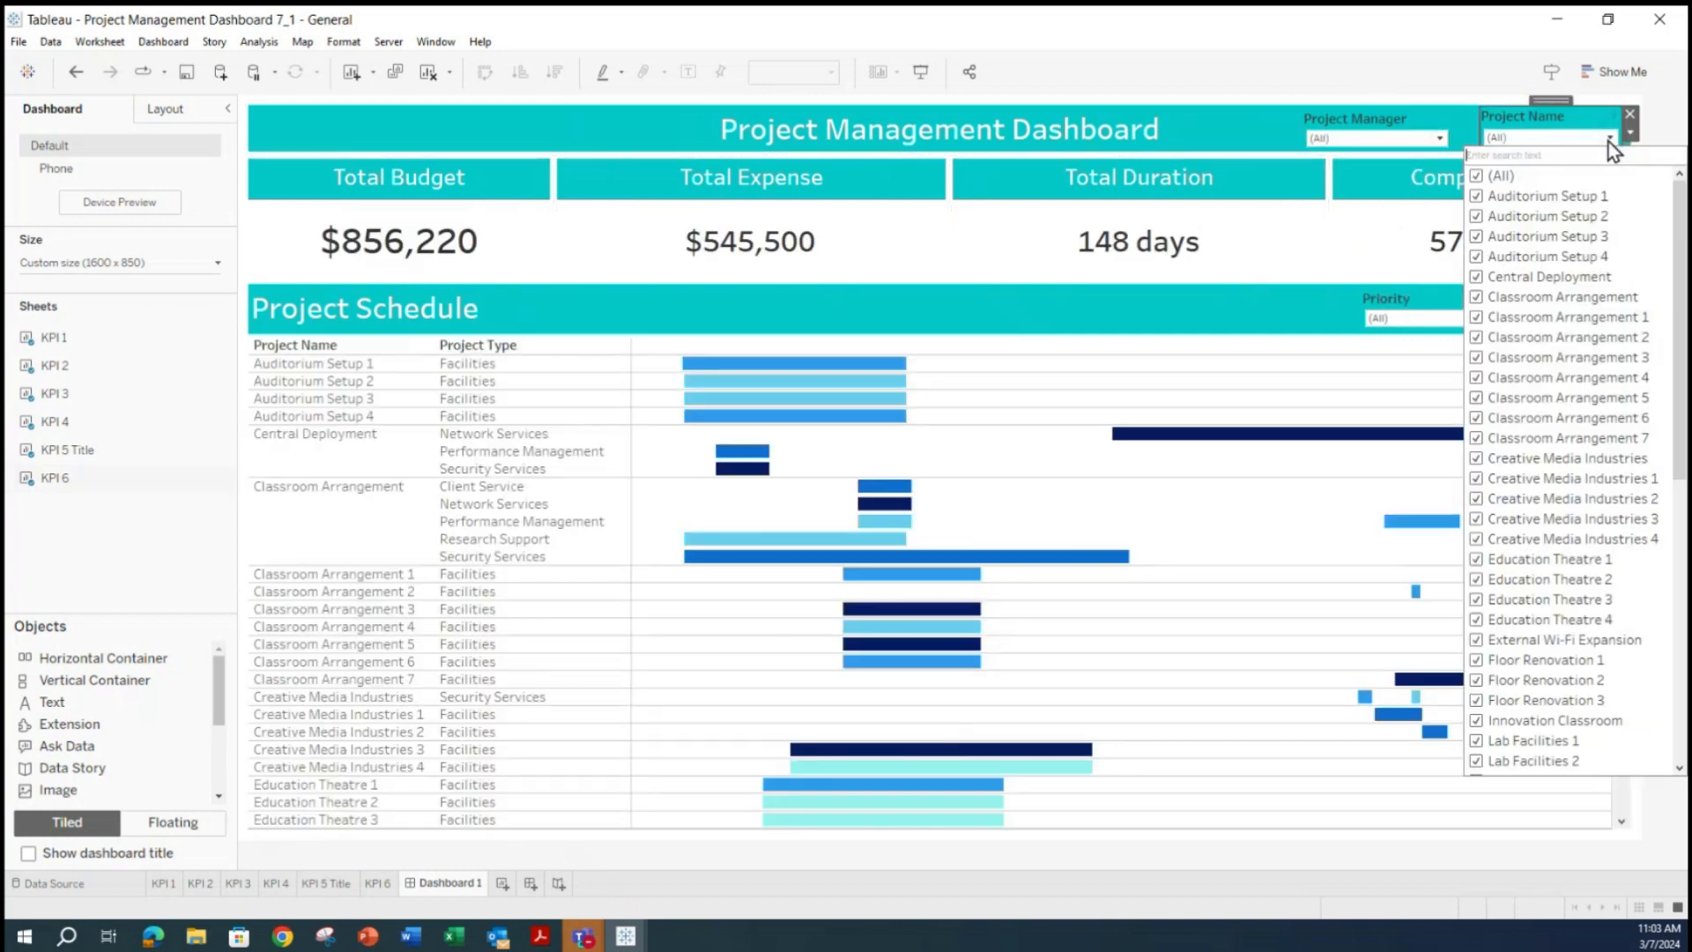
{"action": "left_click", "coordinate": [1478, 176]}
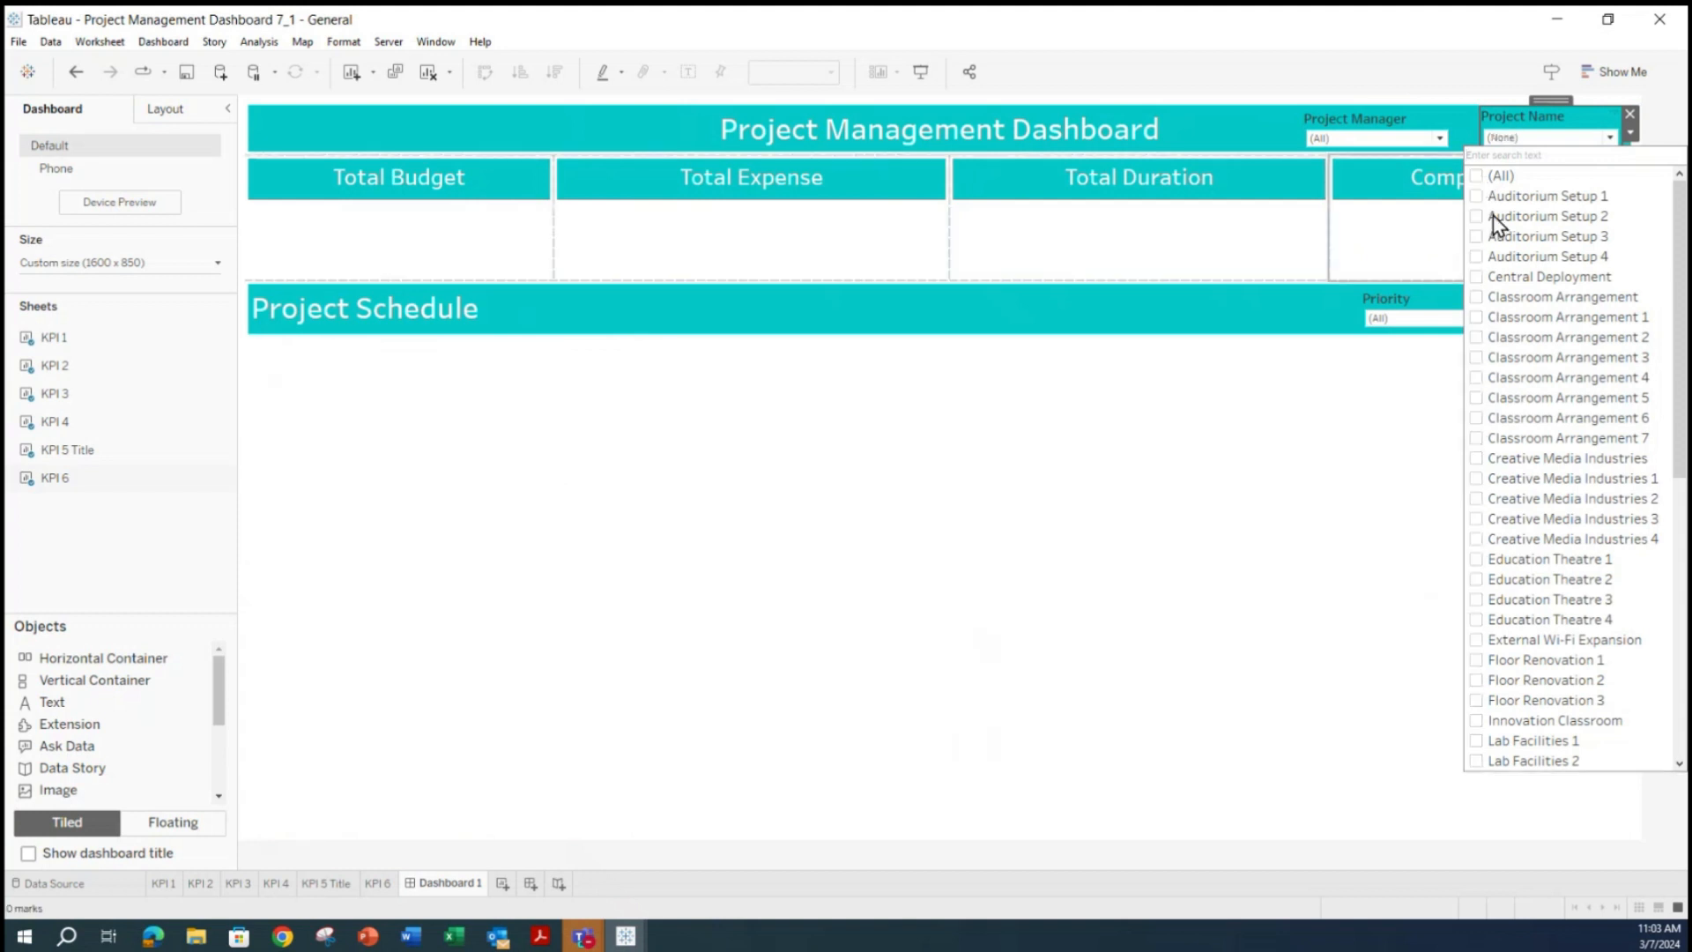
{"action": "left_click", "coordinate": [1477, 278]}
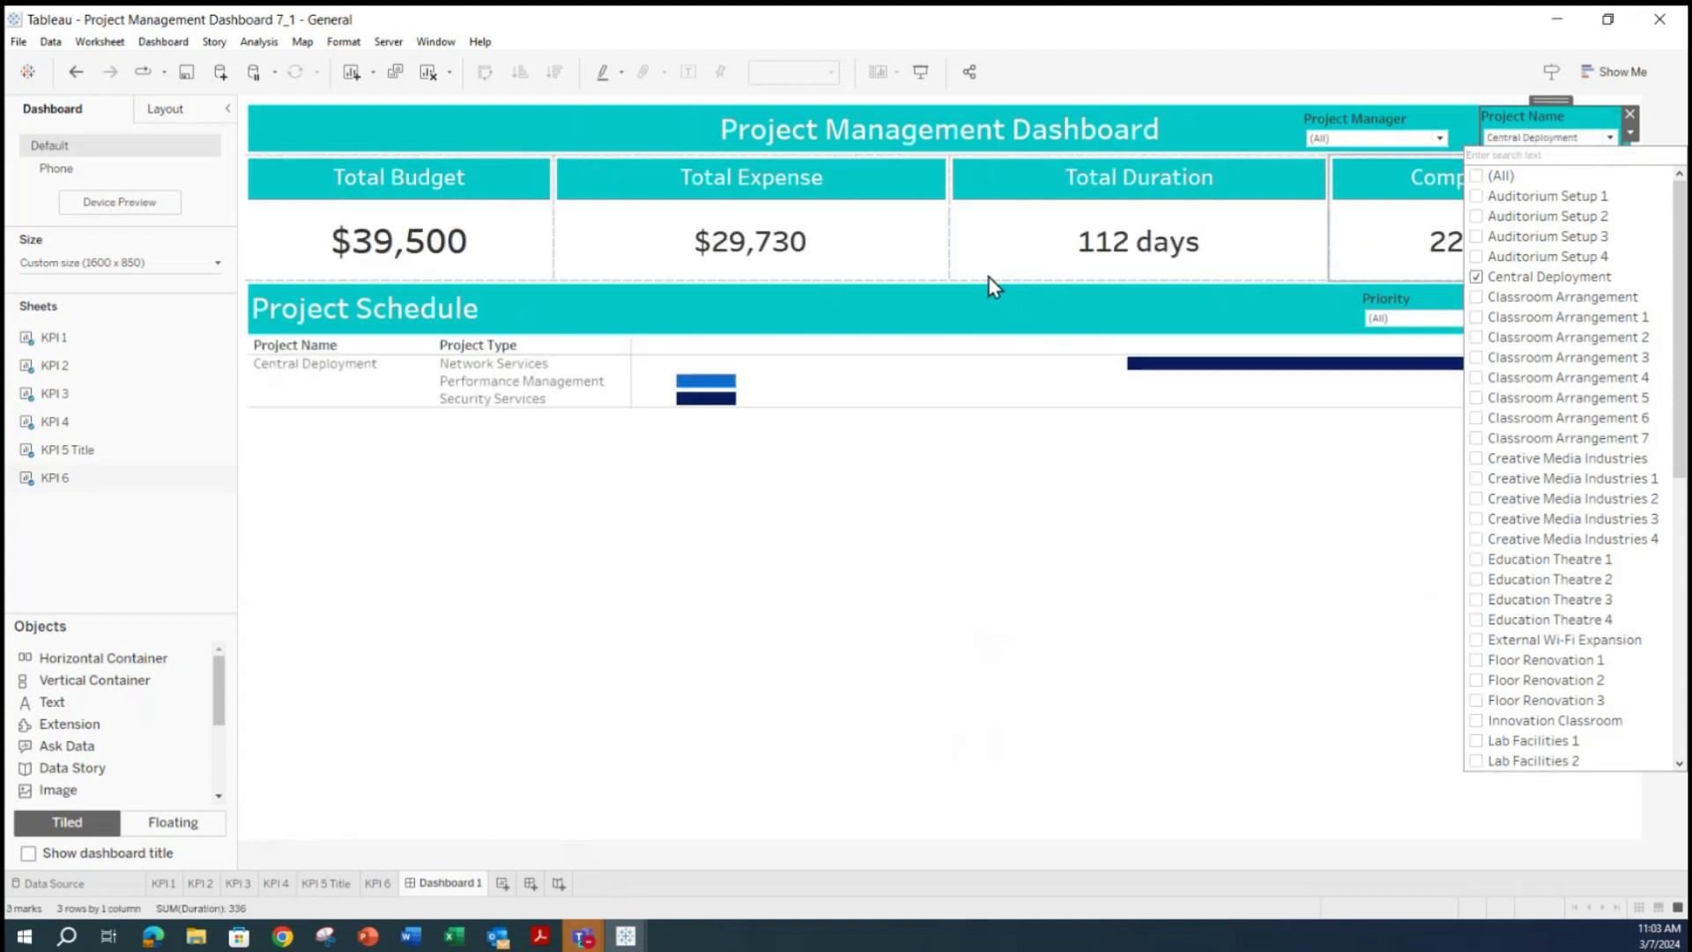
{"action": "left_click", "coordinate": [1477, 277]}
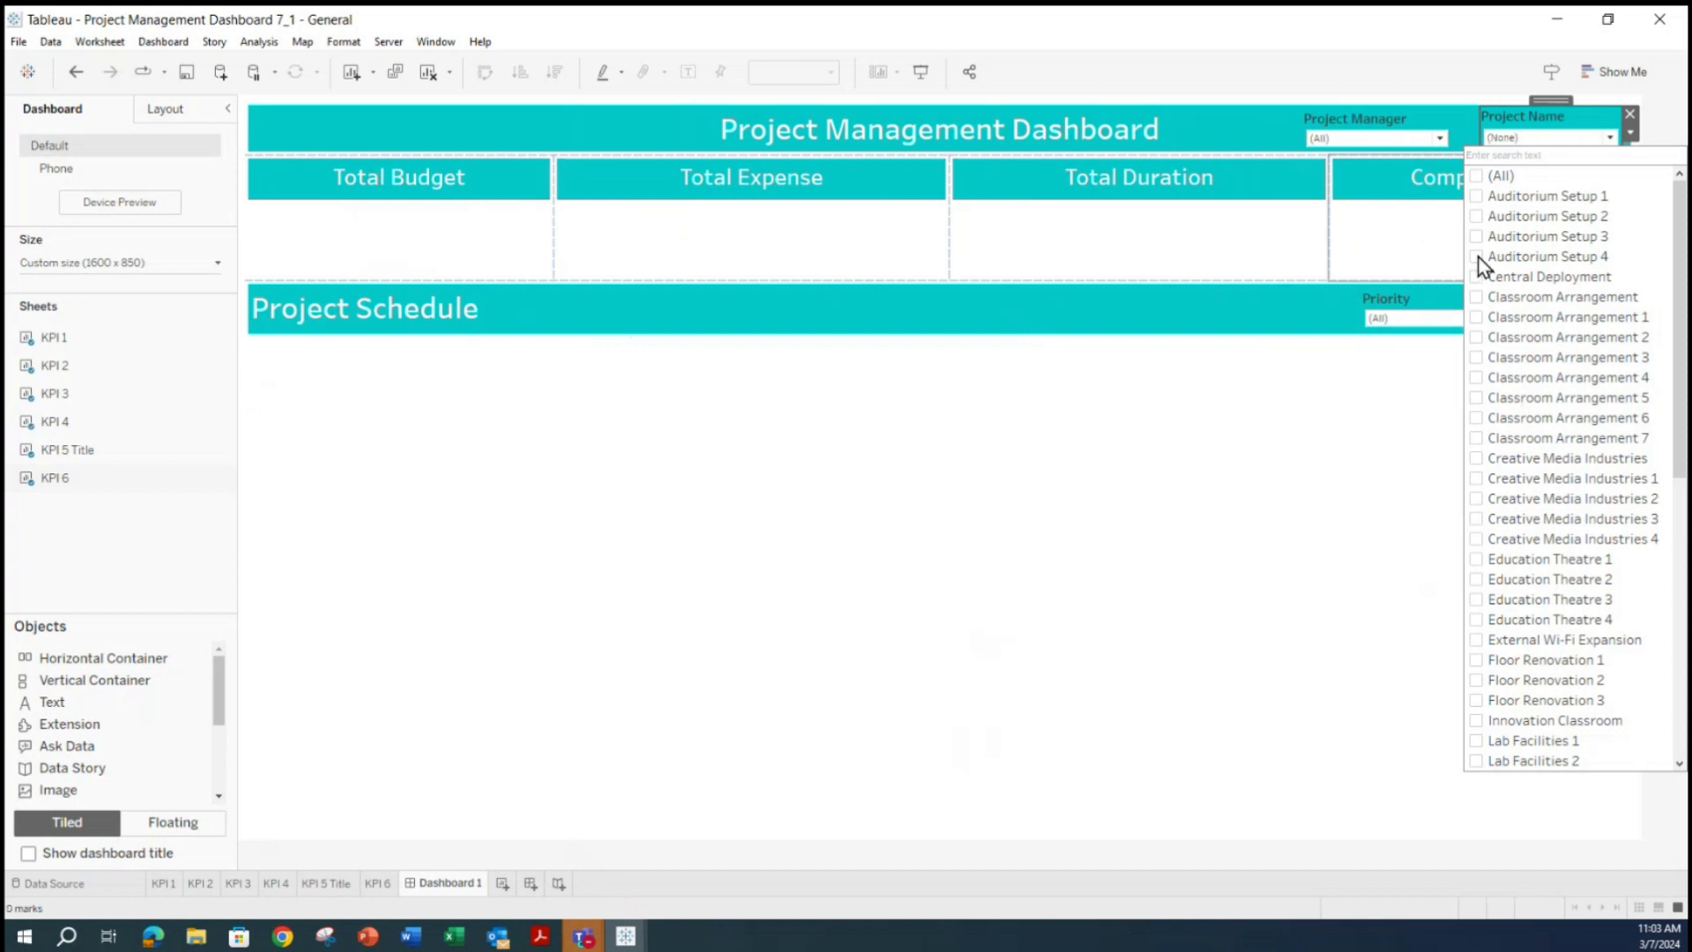
{"action": "left_click", "coordinate": [1478, 176]}
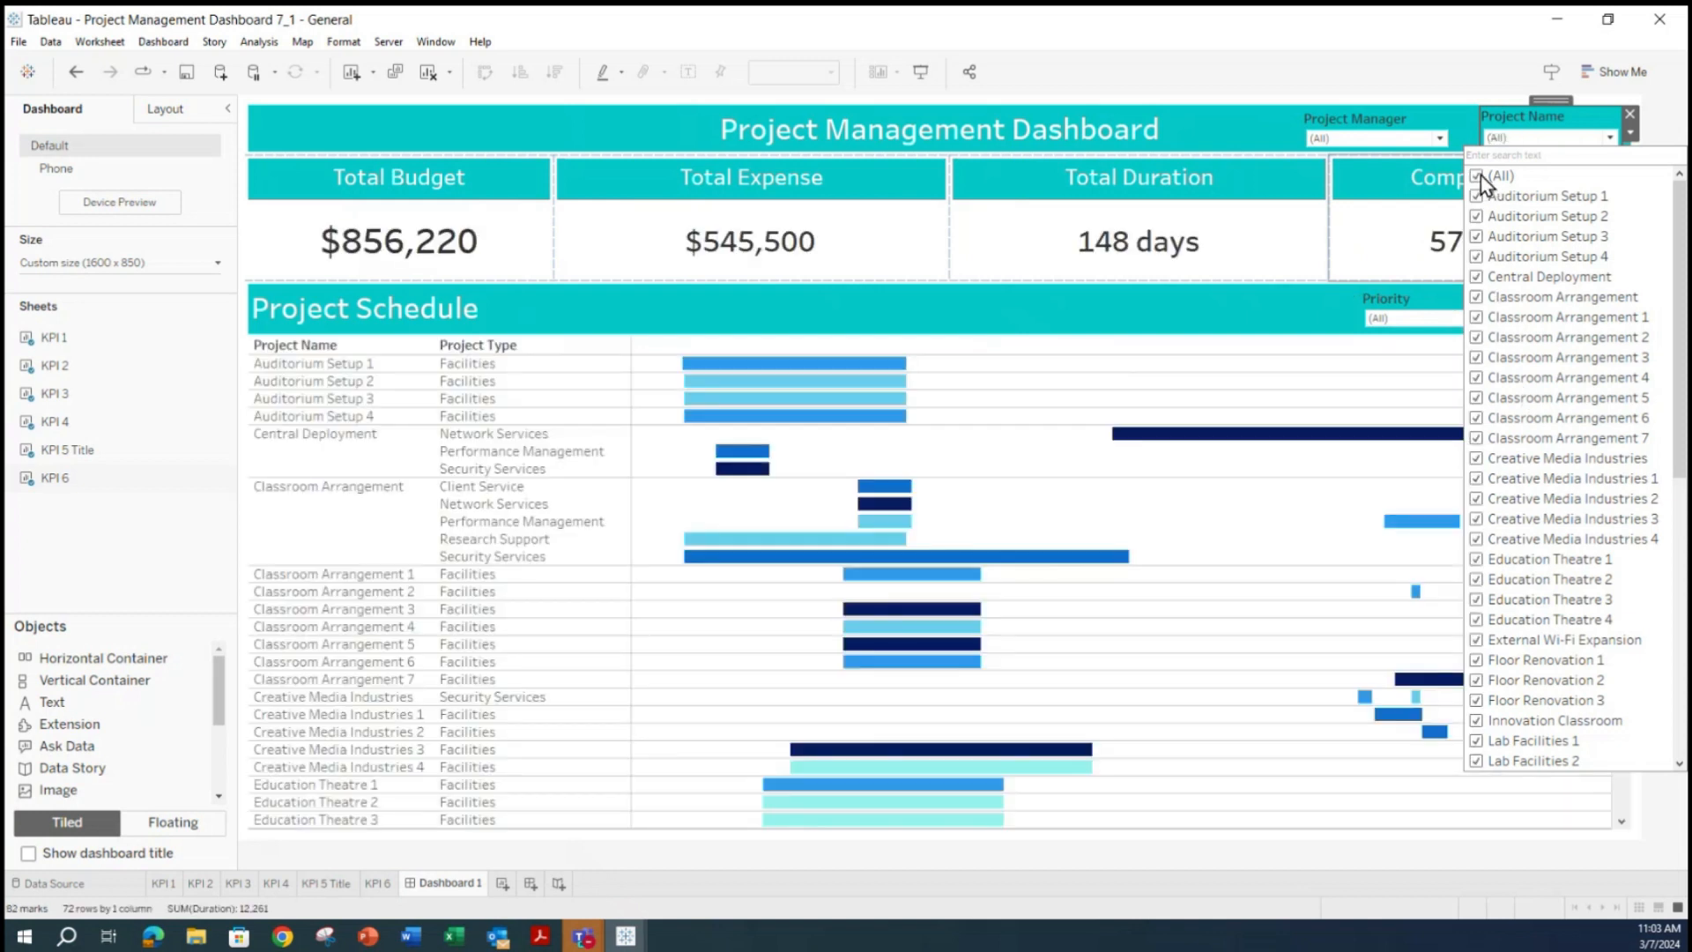
Filter the dashboard by Project Name to show only Education Theatre 3.
{"action": "left_click", "coordinate": [1476, 601]}
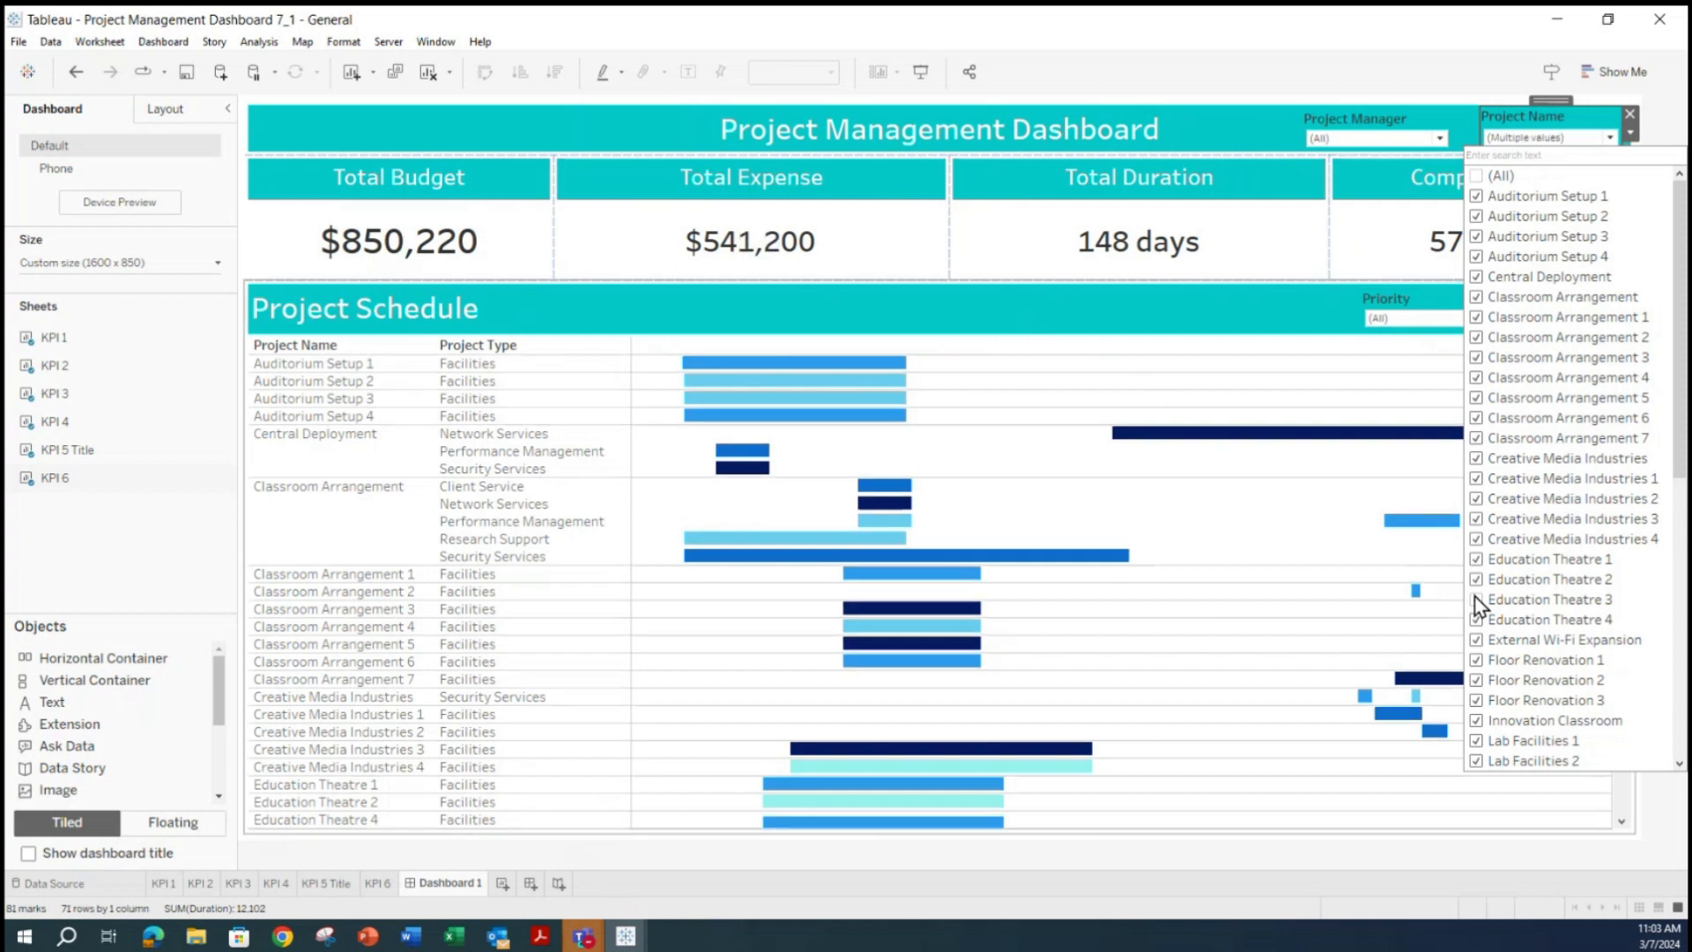
{"action": "left_click", "coordinate": [1478, 176]}
{"action": "left_click", "coordinate": [1478, 176]}
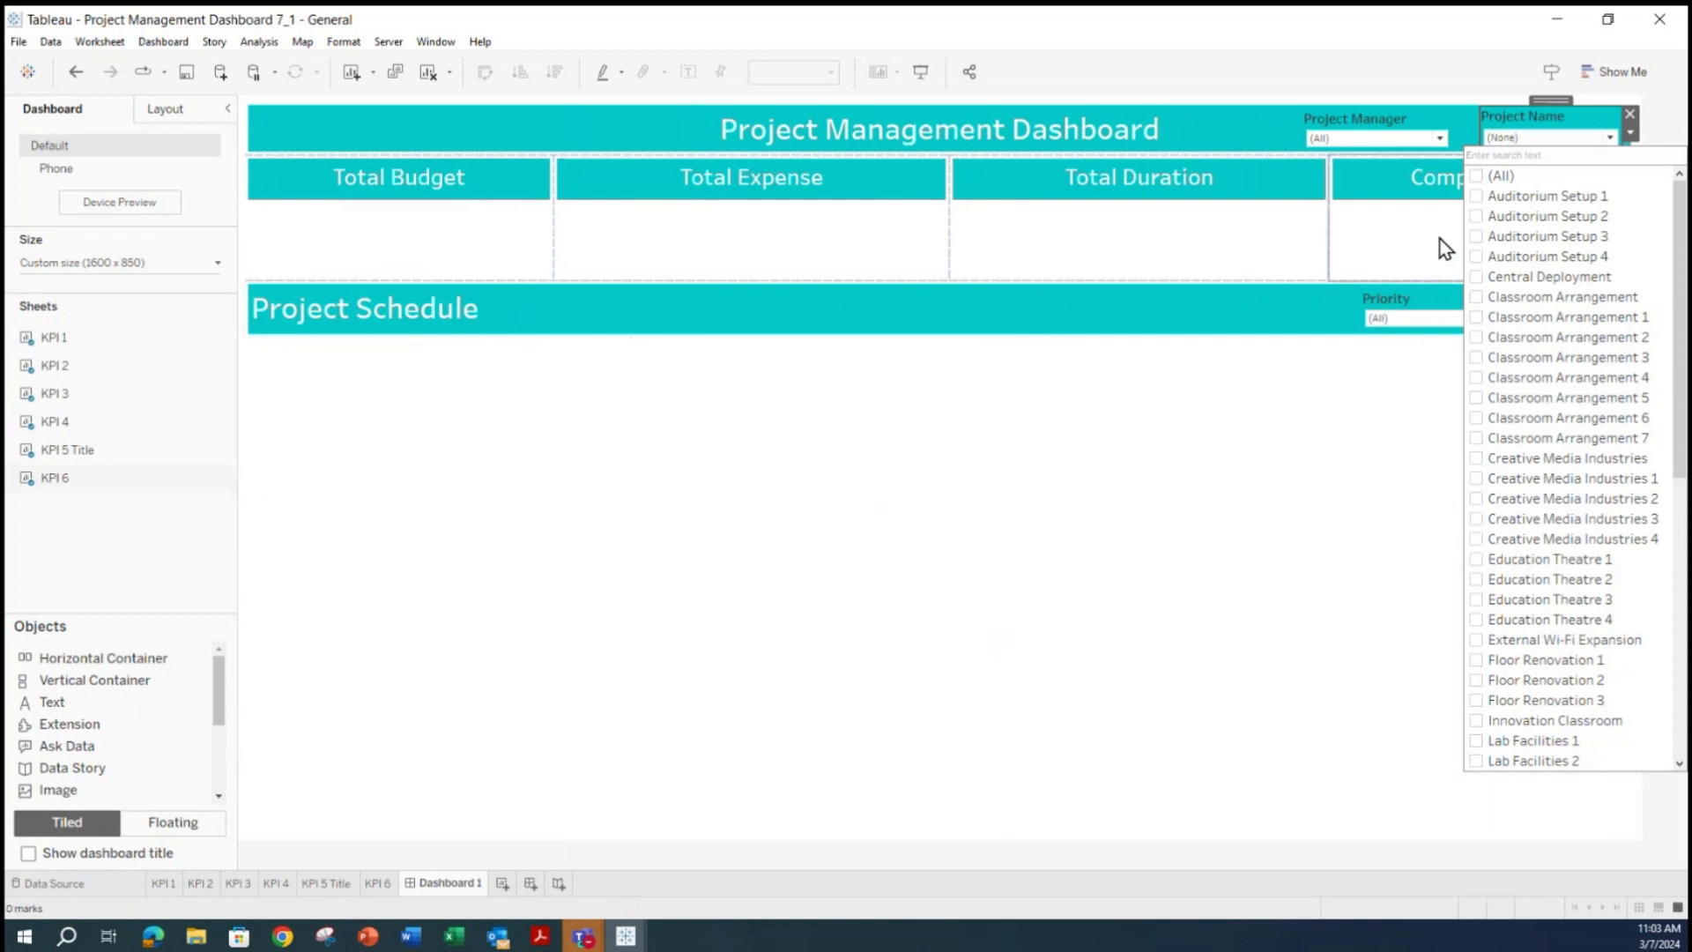
{"action": "left_click", "coordinate": [1477, 600]}
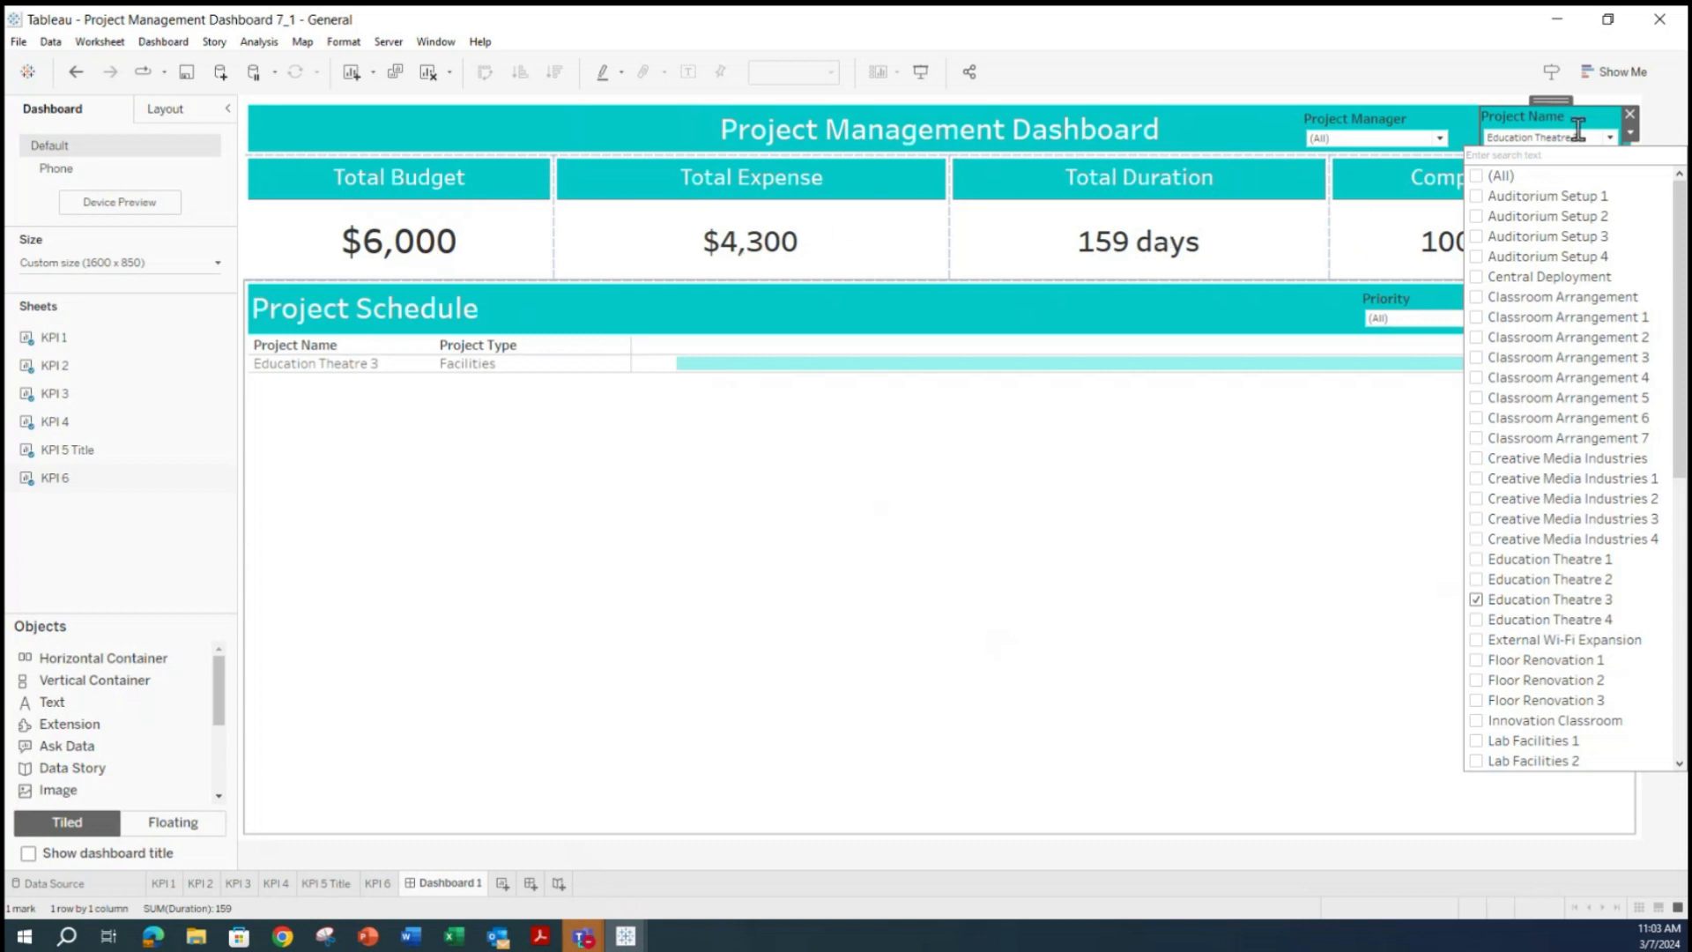
Restore the Project Name filter to (All).
{"action": "left_click", "coordinate": [1482, 178]}
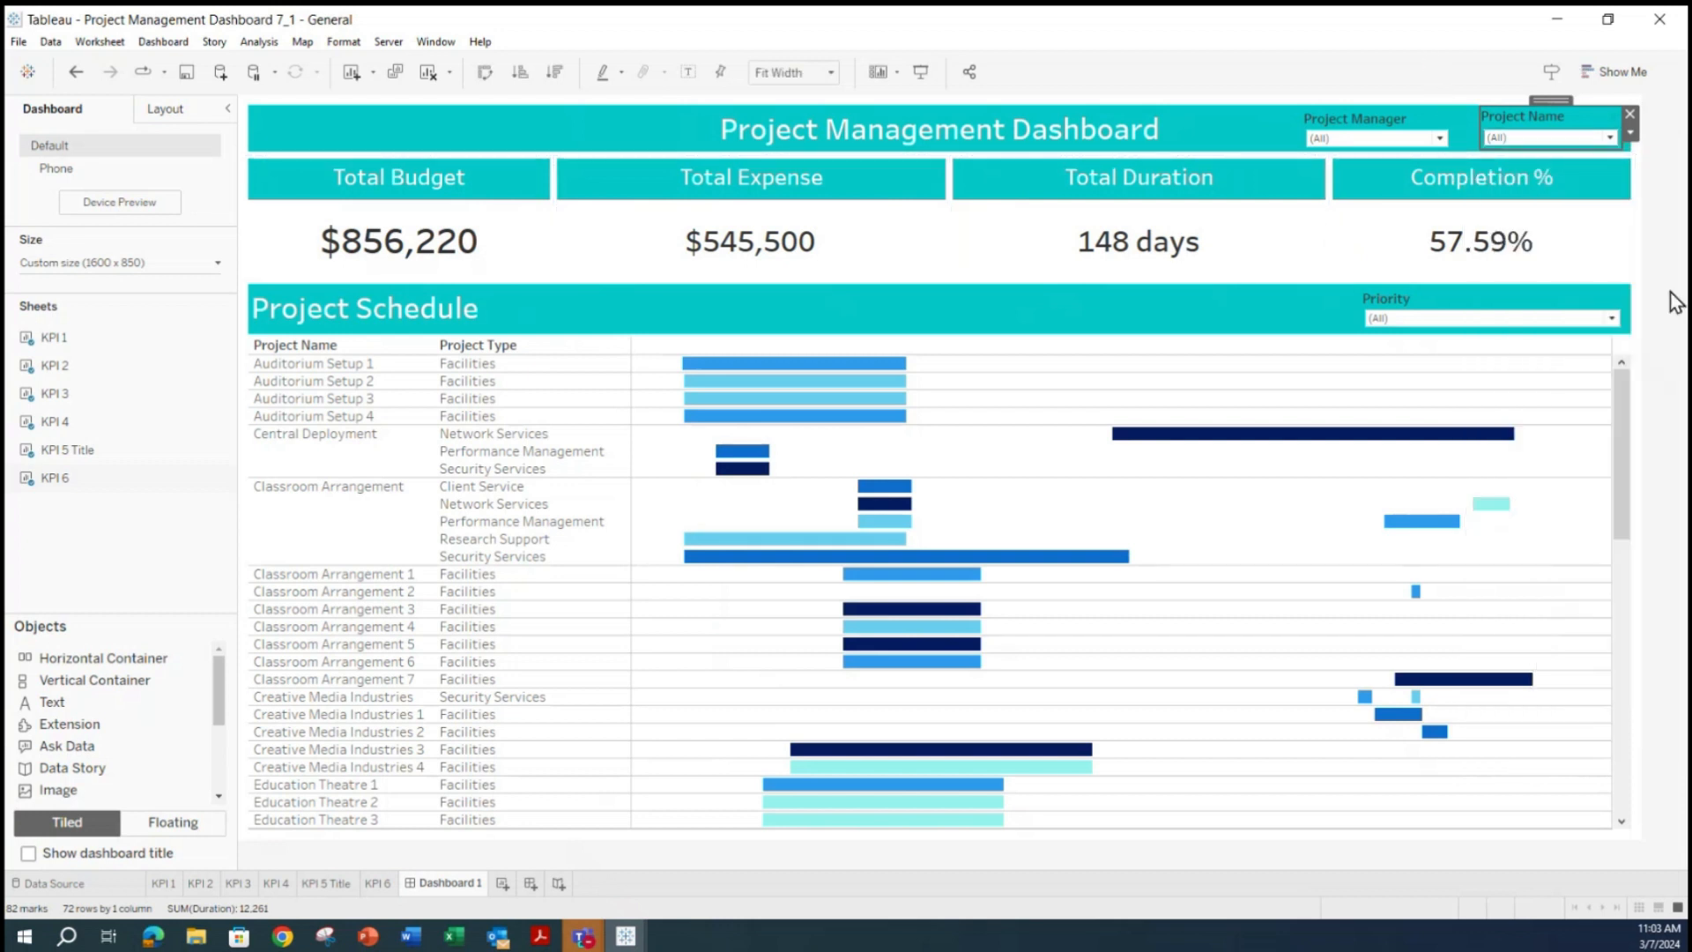
Test the Priority filter by showing only Medium and only High projects one at a time, and restore it to (All).
{"action": "left_click", "coordinate": [1612, 318]}
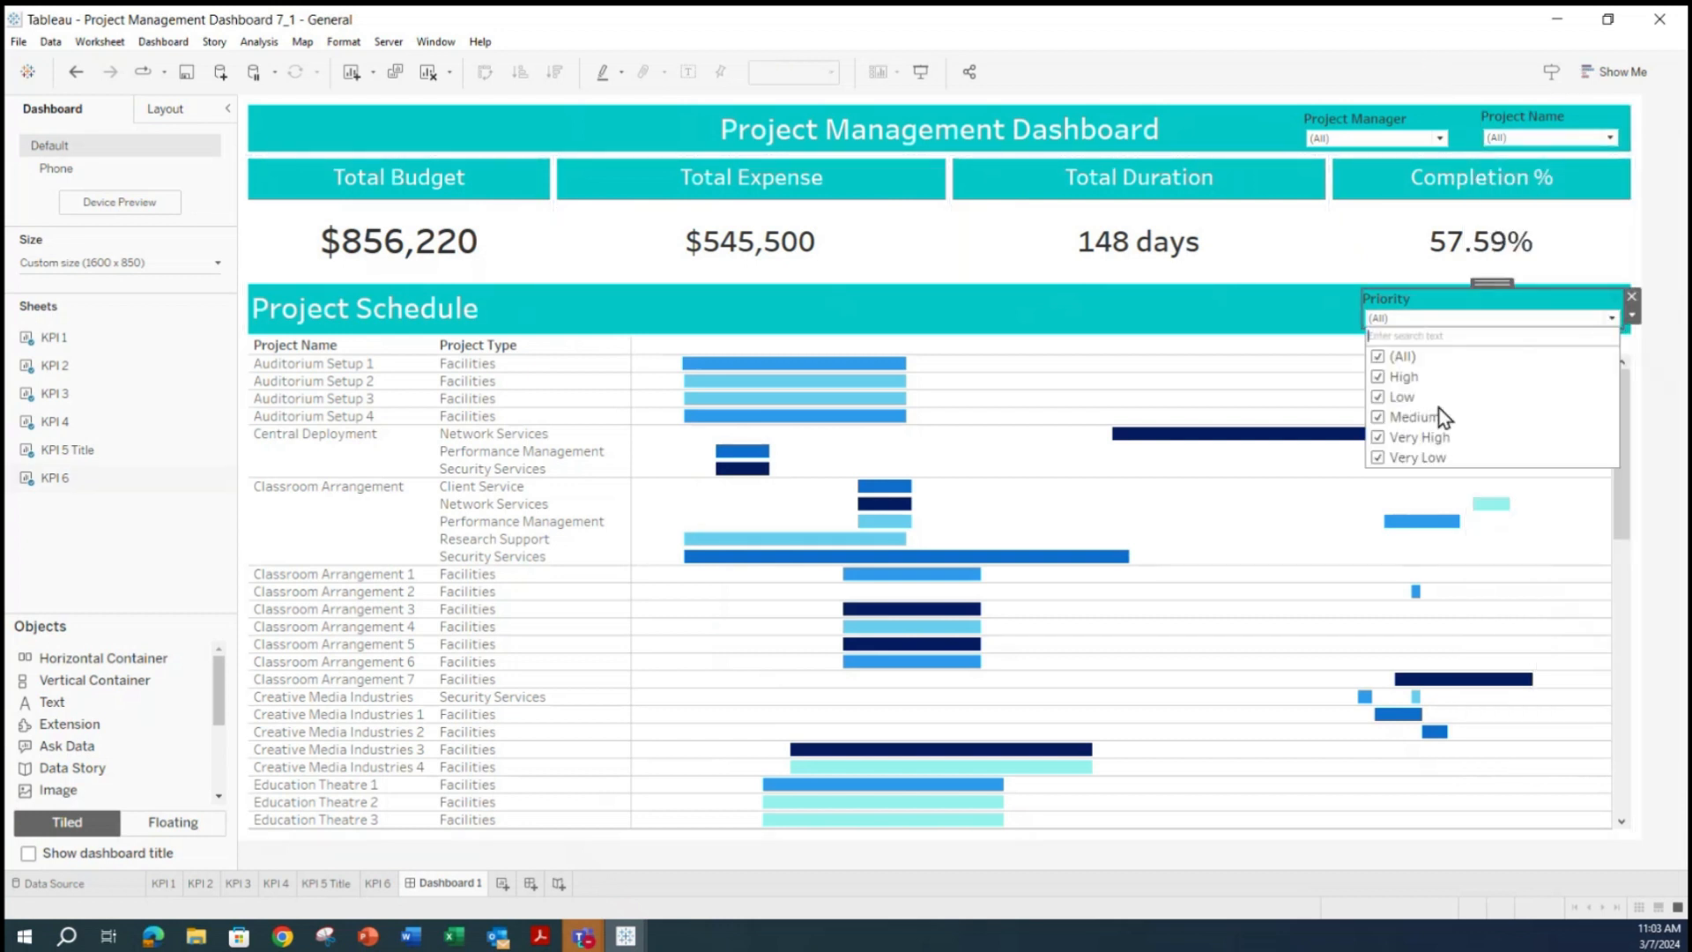
{"action": "left_click", "coordinate": [1378, 357]}
{"action": "left_click", "coordinate": [1378, 418]}
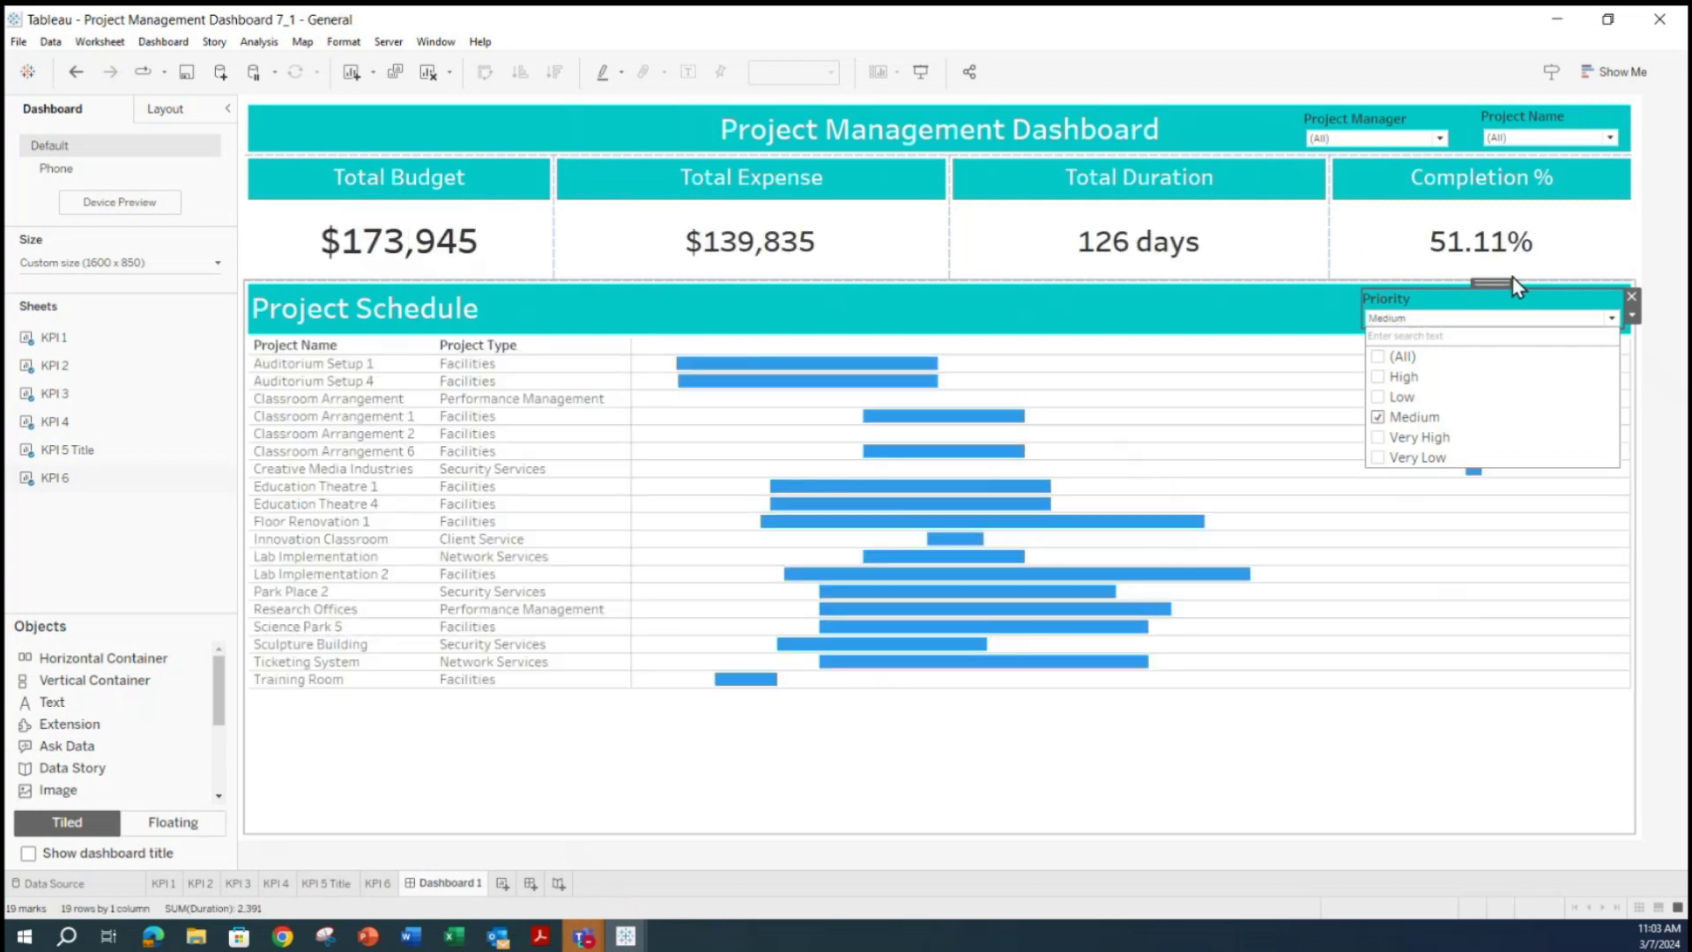
{"action": "left_click", "coordinate": [1376, 417]}
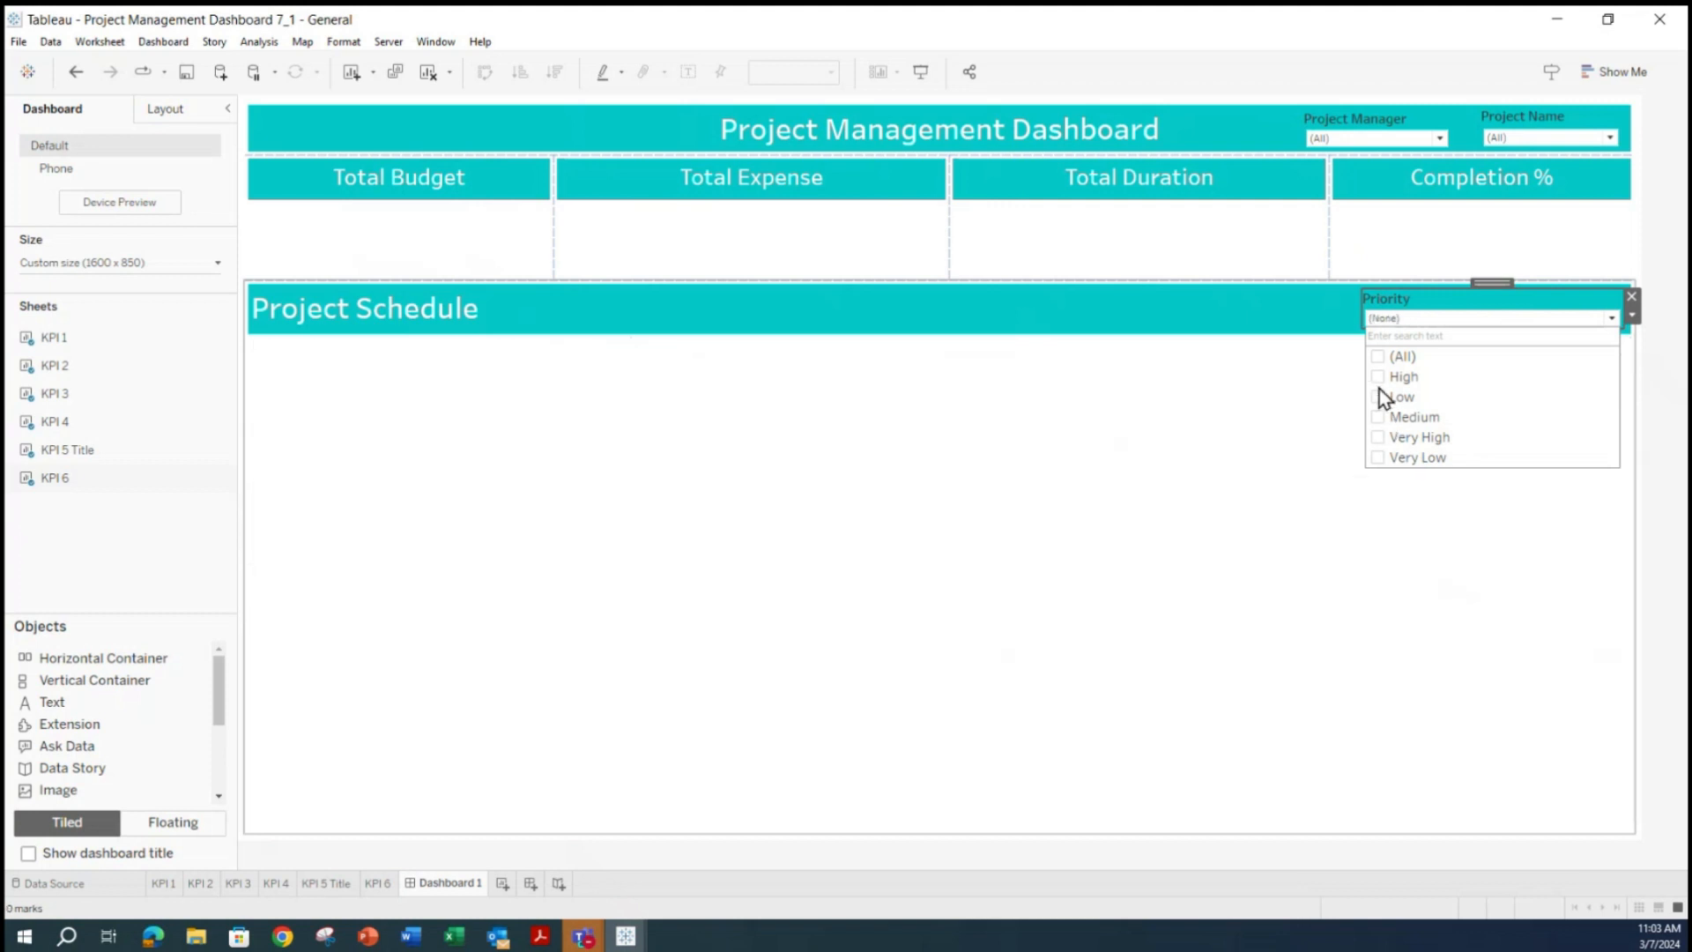
{"action": "left_click", "coordinate": [1376, 377]}
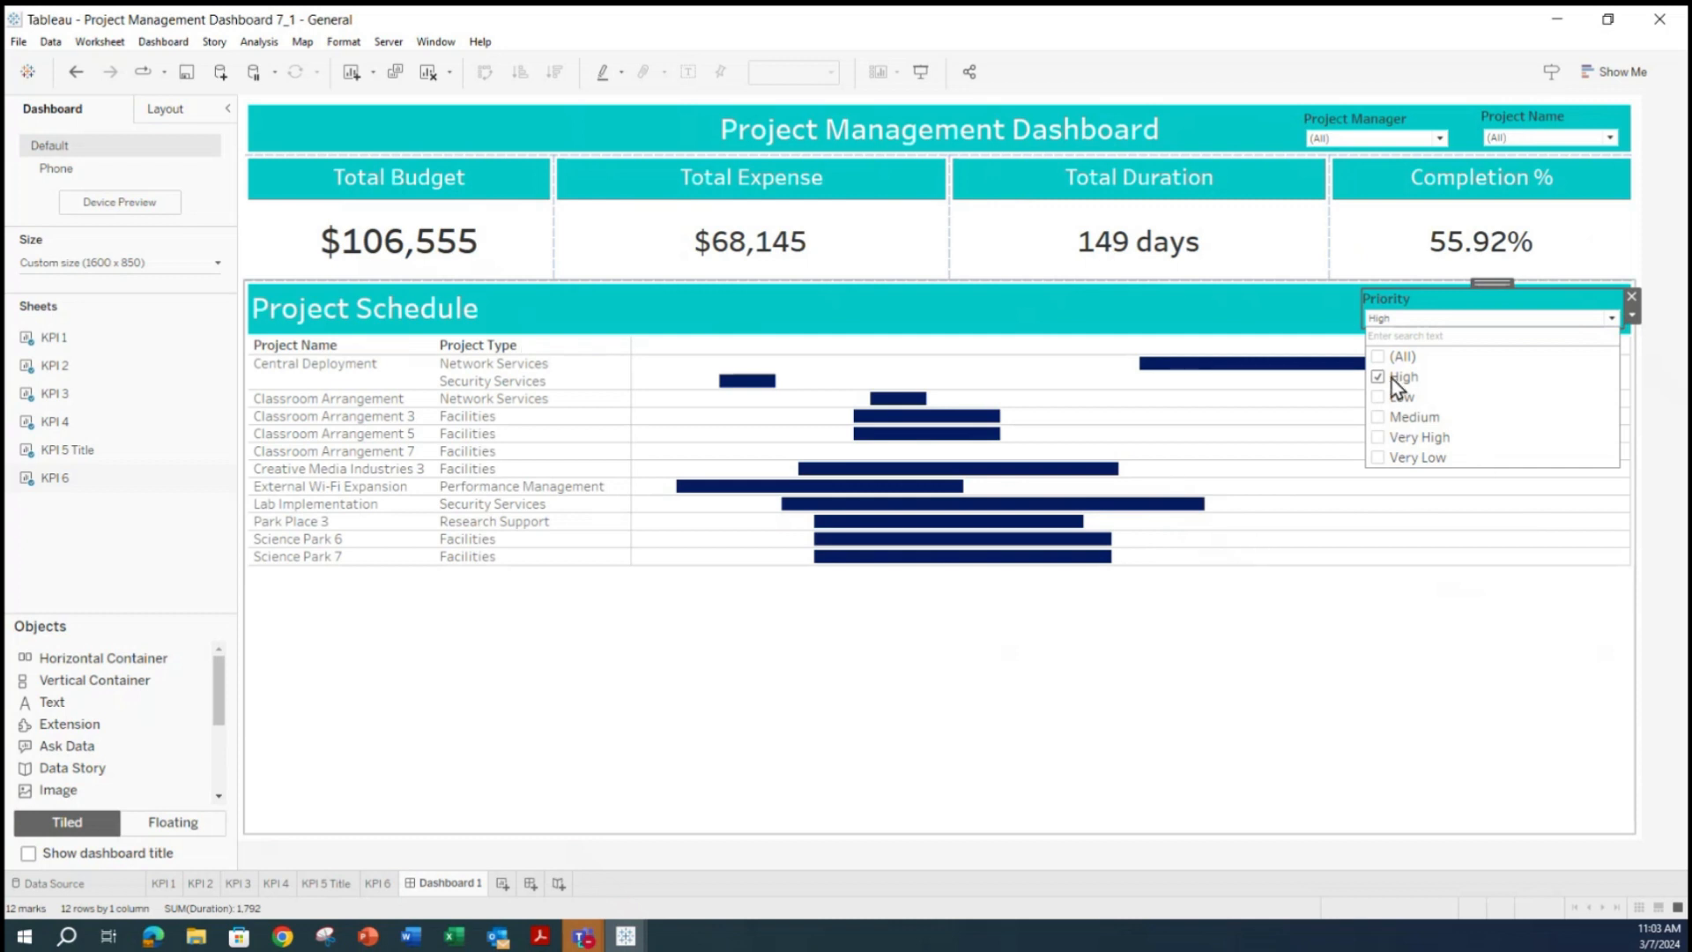
{"action": "left_click", "coordinate": [1378, 357]}
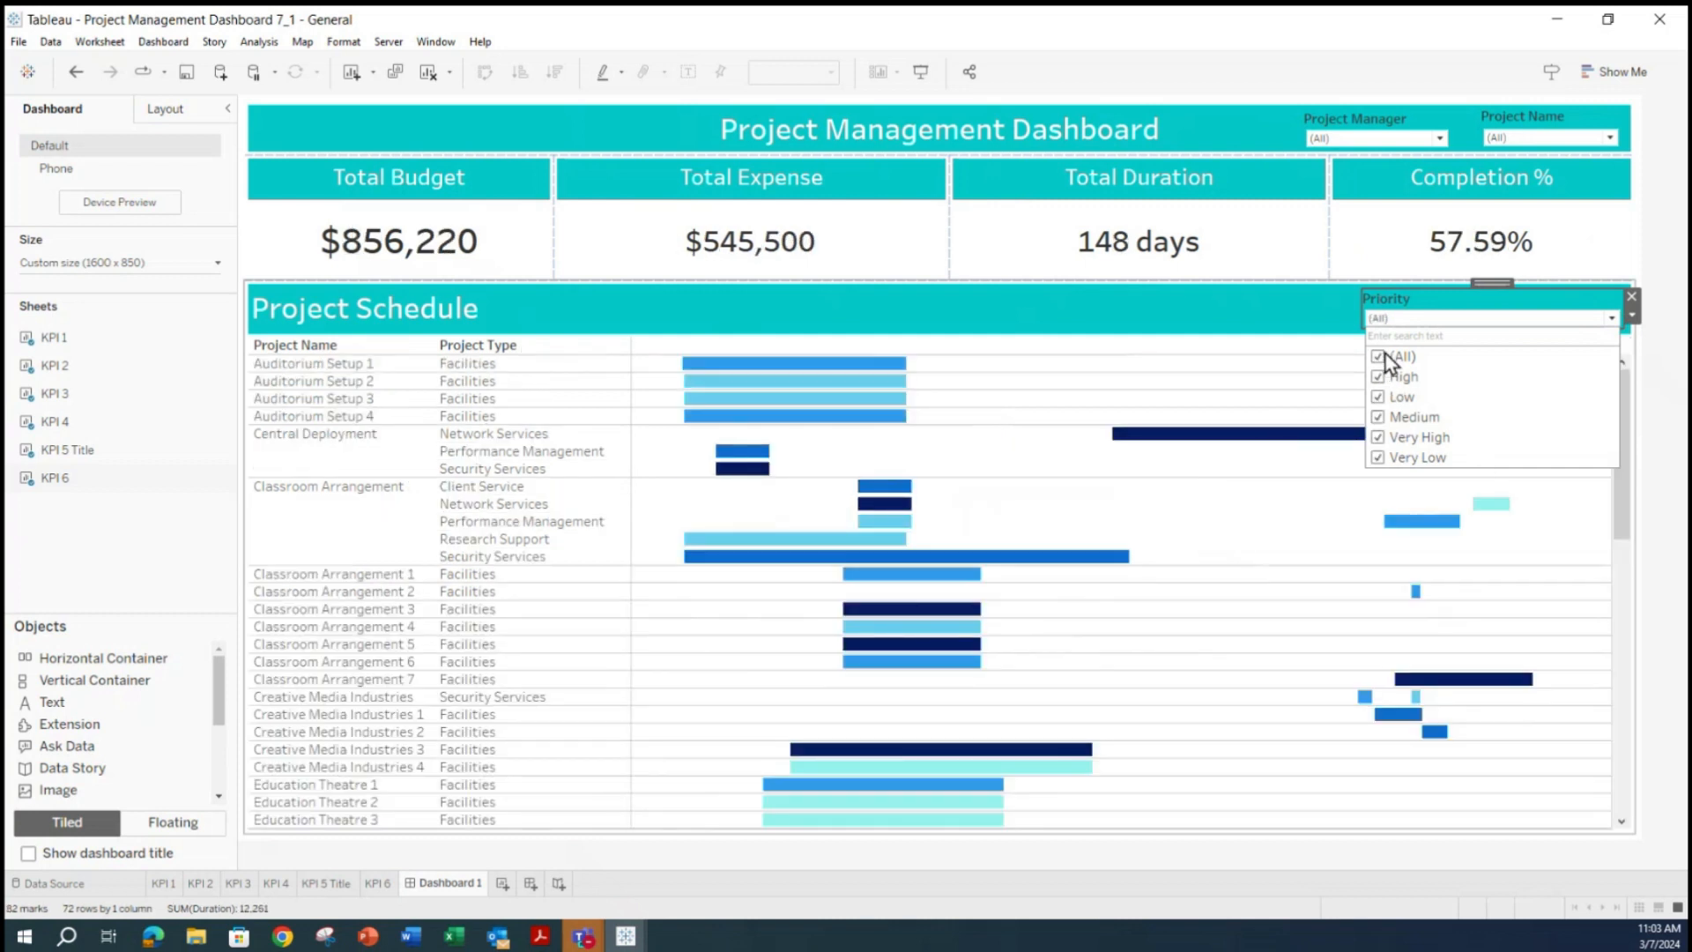
{"action": "left_click", "coordinate": [1672, 233]}
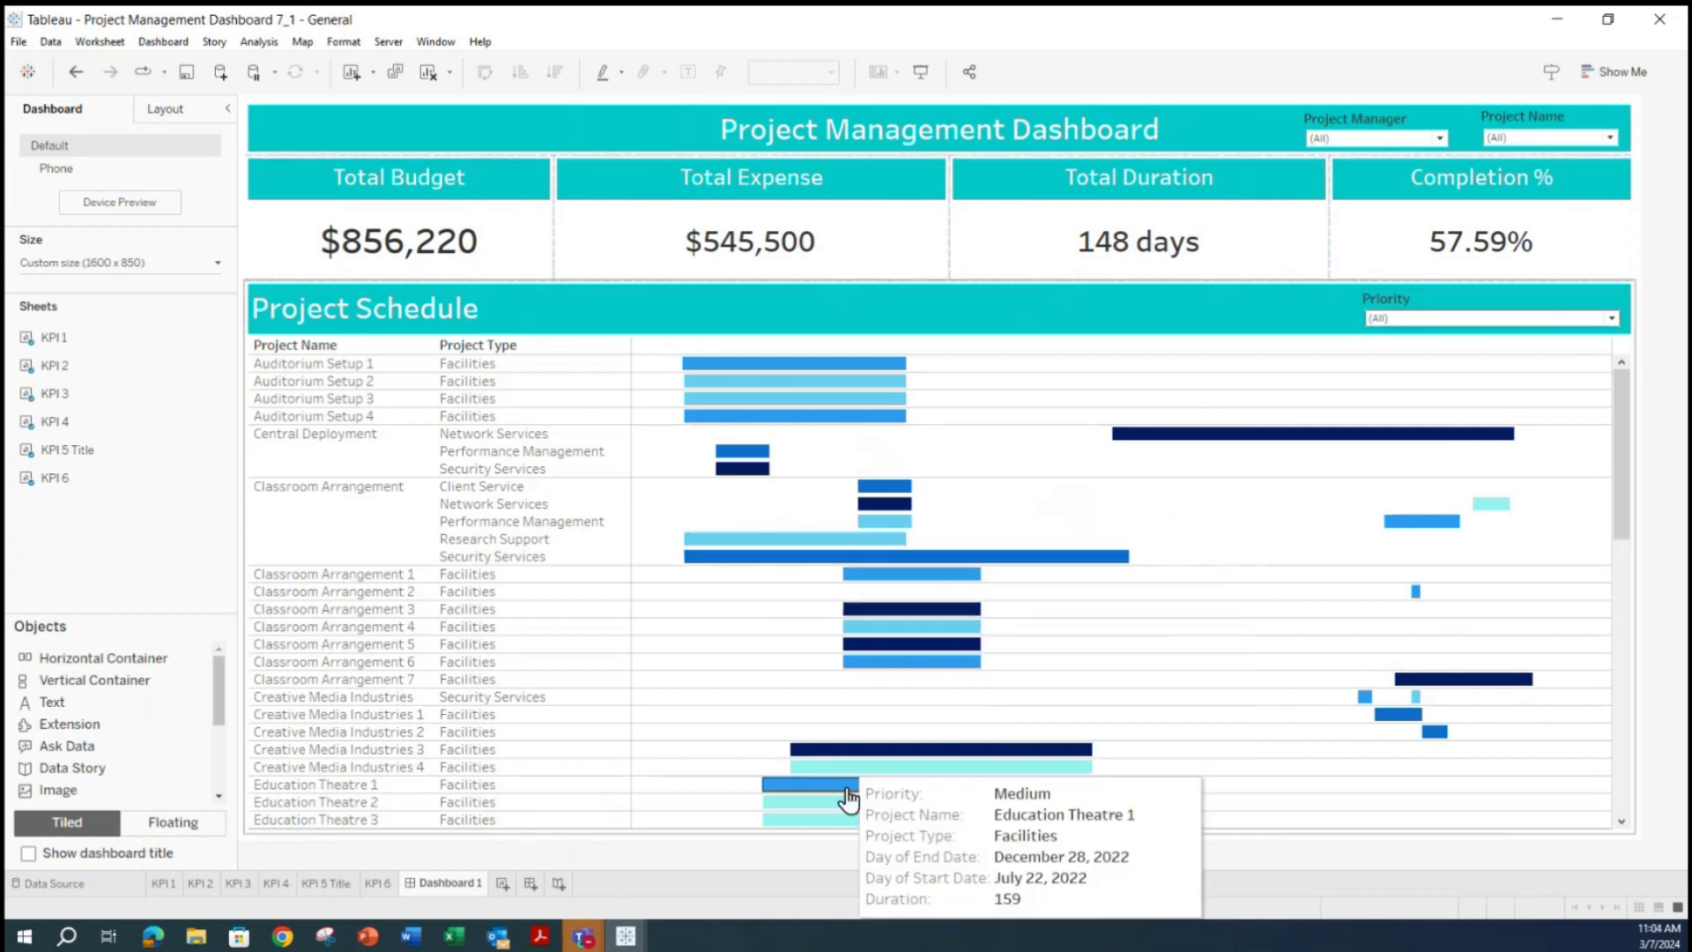
Test how the KPIs respond to selecting the Classroom Arrangement Security Services, Central Deployment Network Services and Classroom Arrangement 7 bars, ending on the Security Services bar.
{"action": "left_click", "coordinate": [818, 558]}
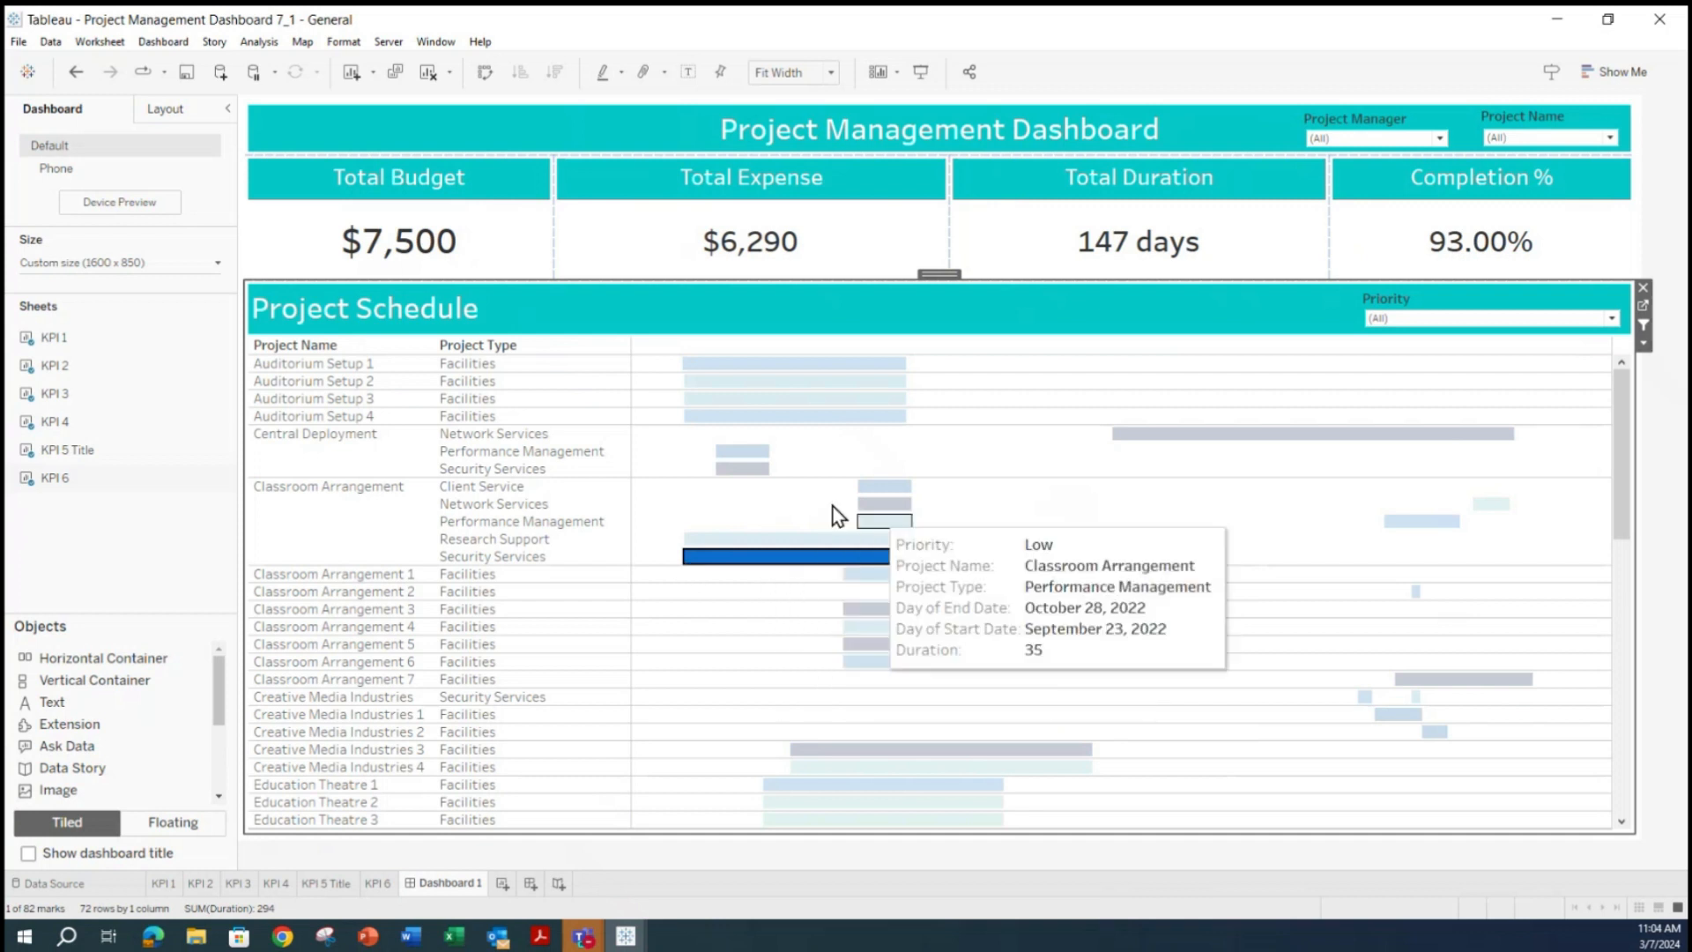
{"action": "left_click", "coordinate": [891, 557]}
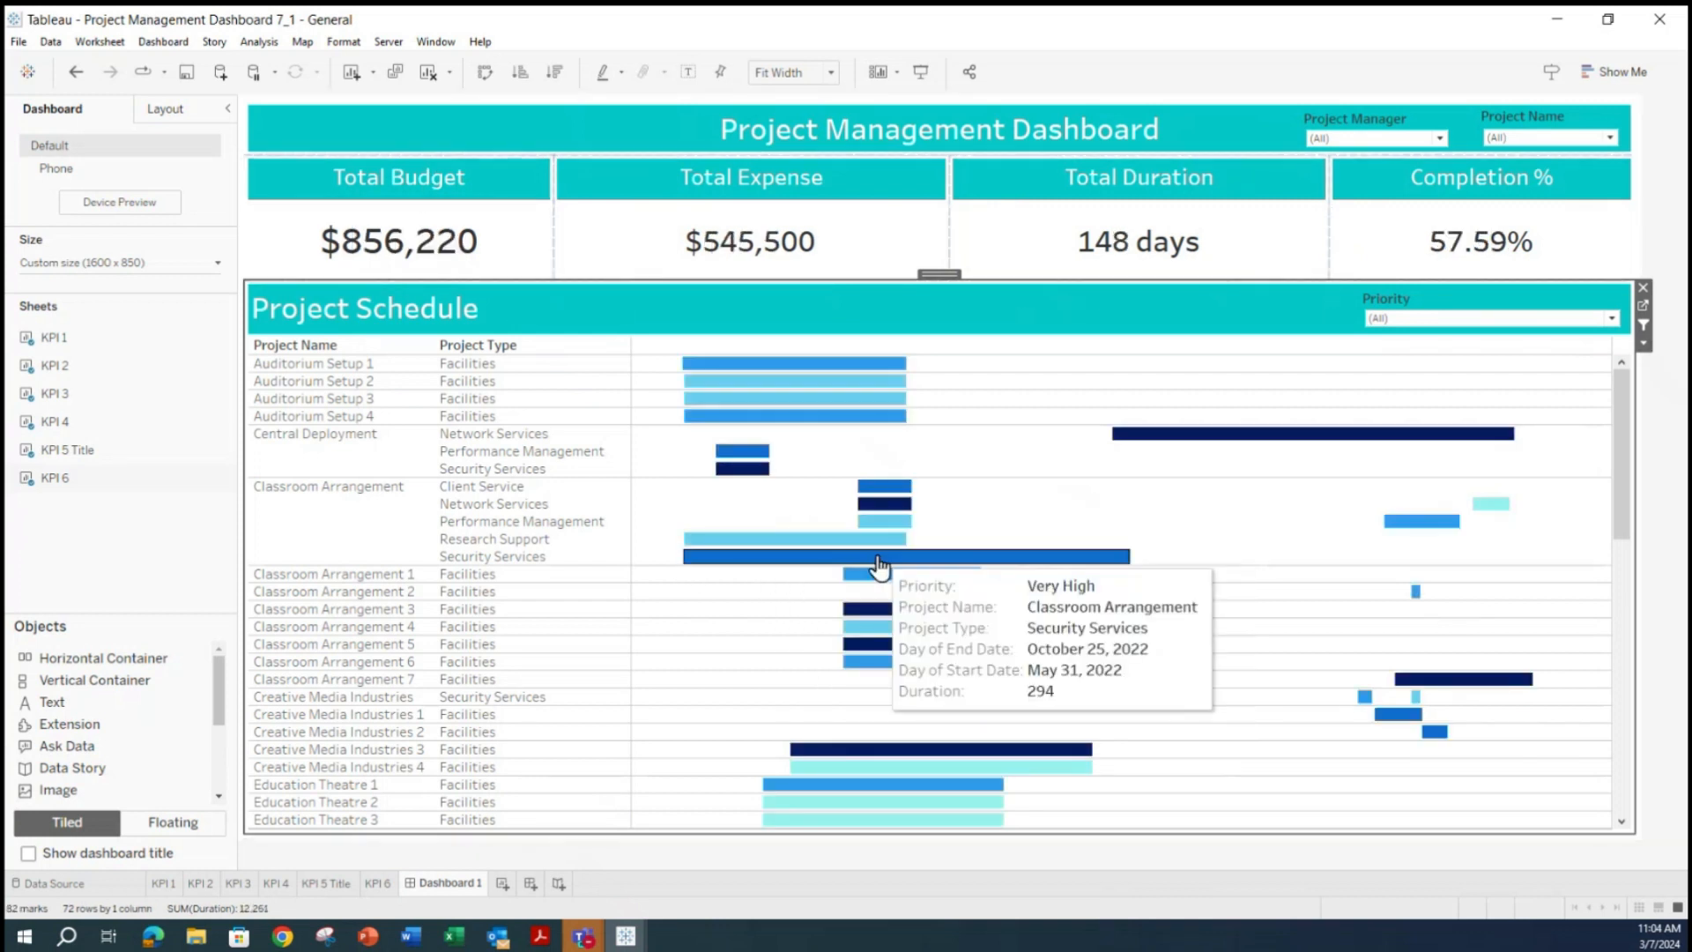
{"action": "left_click", "coordinate": [1178, 434]}
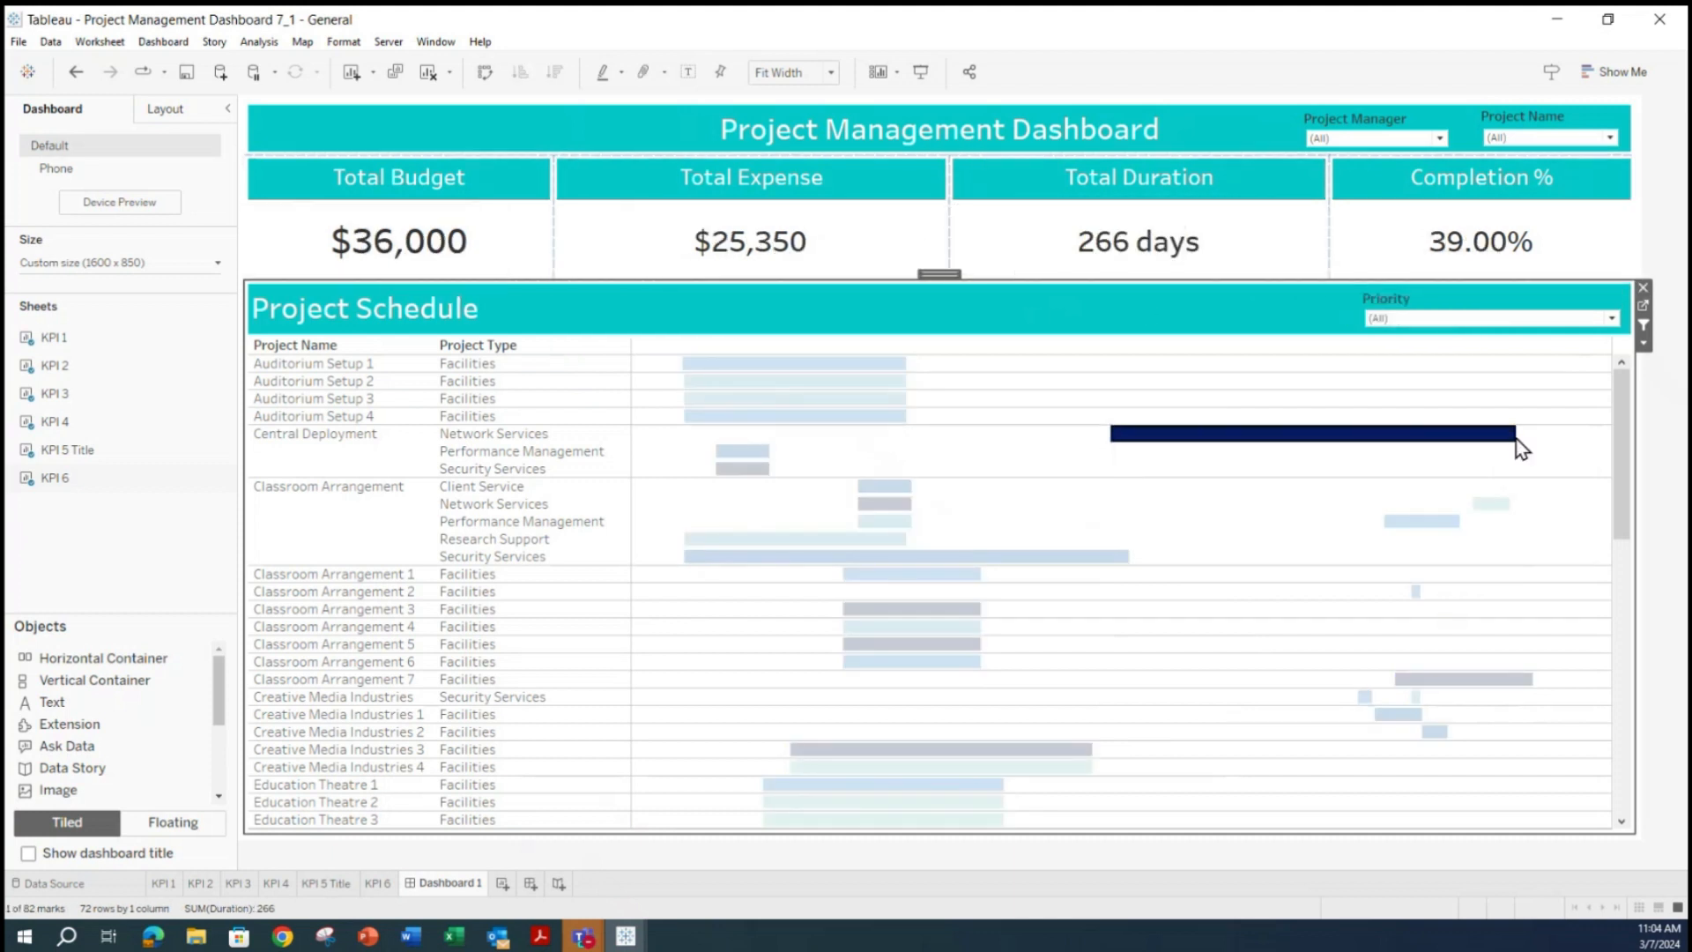
{"action": "left_click", "coordinate": [1454, 679]}
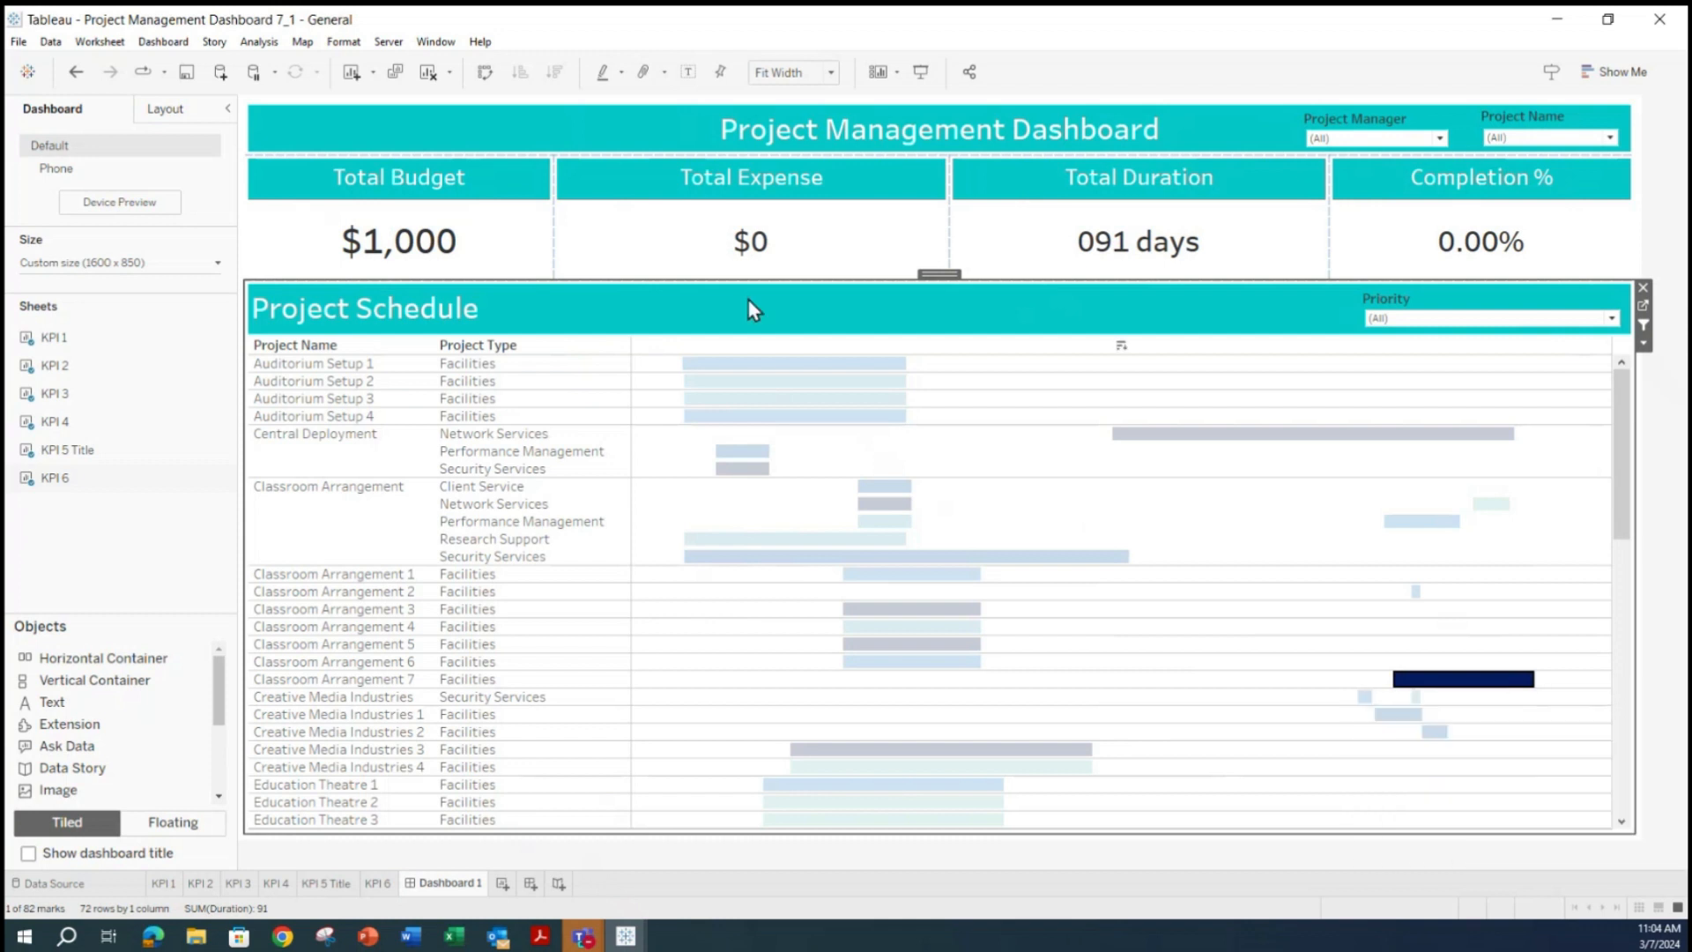
{"action": "left_click", "coordinate": [813, 556]}
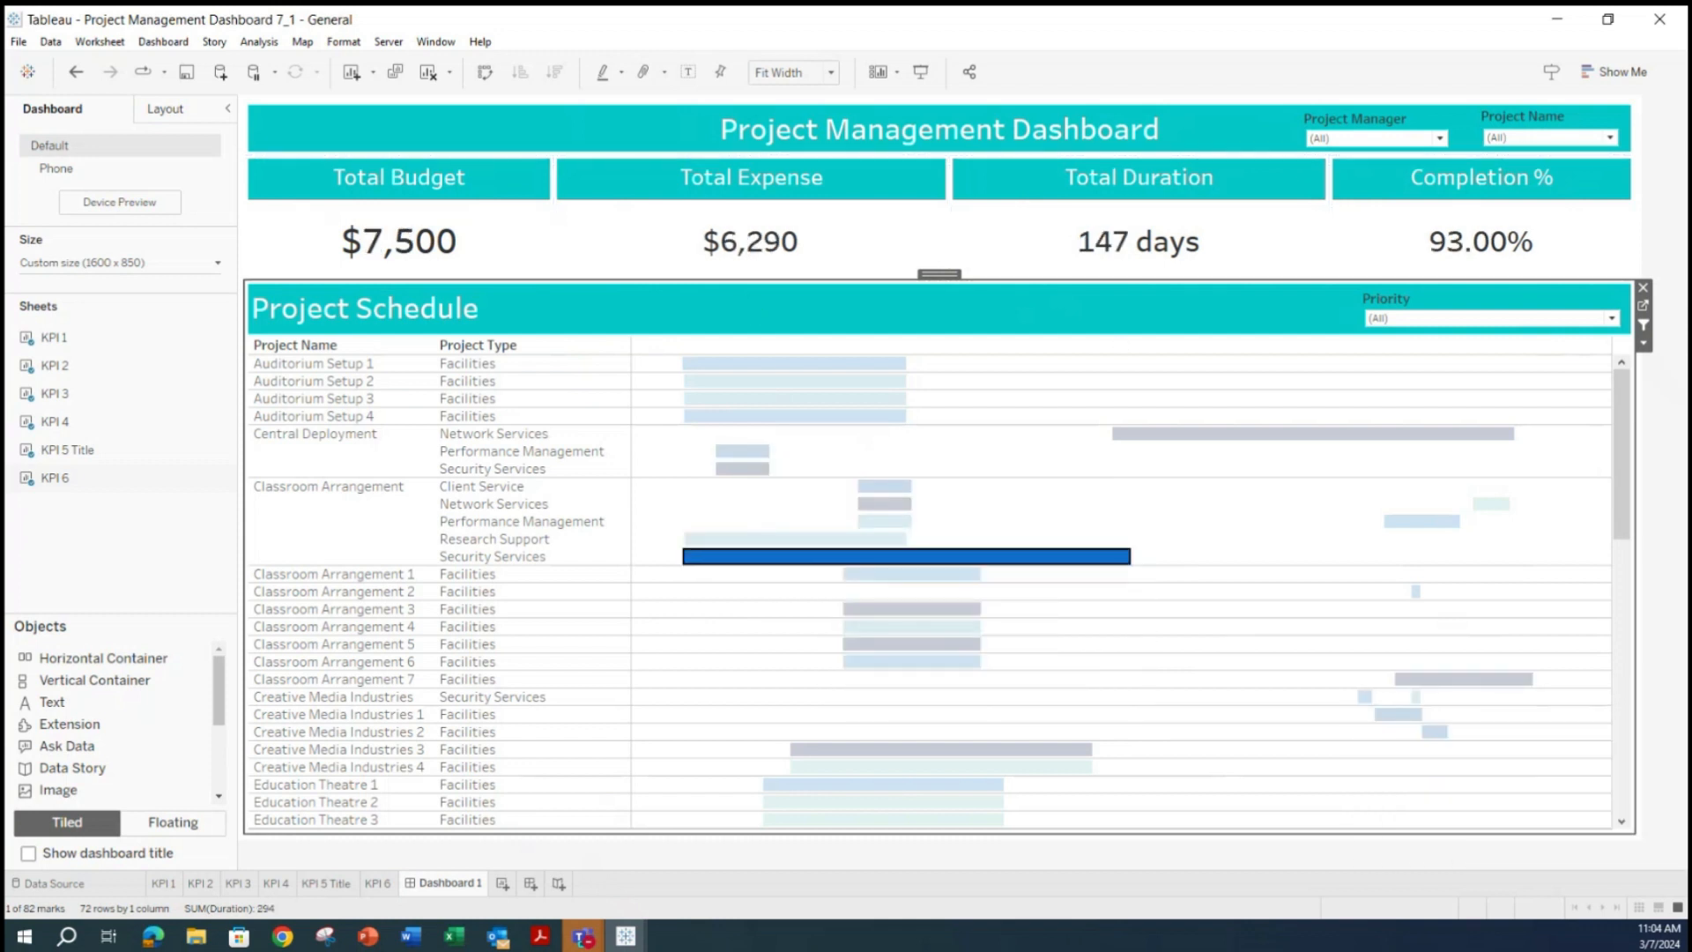
{"action": "left_click", "coordinate": [1668, 224]}
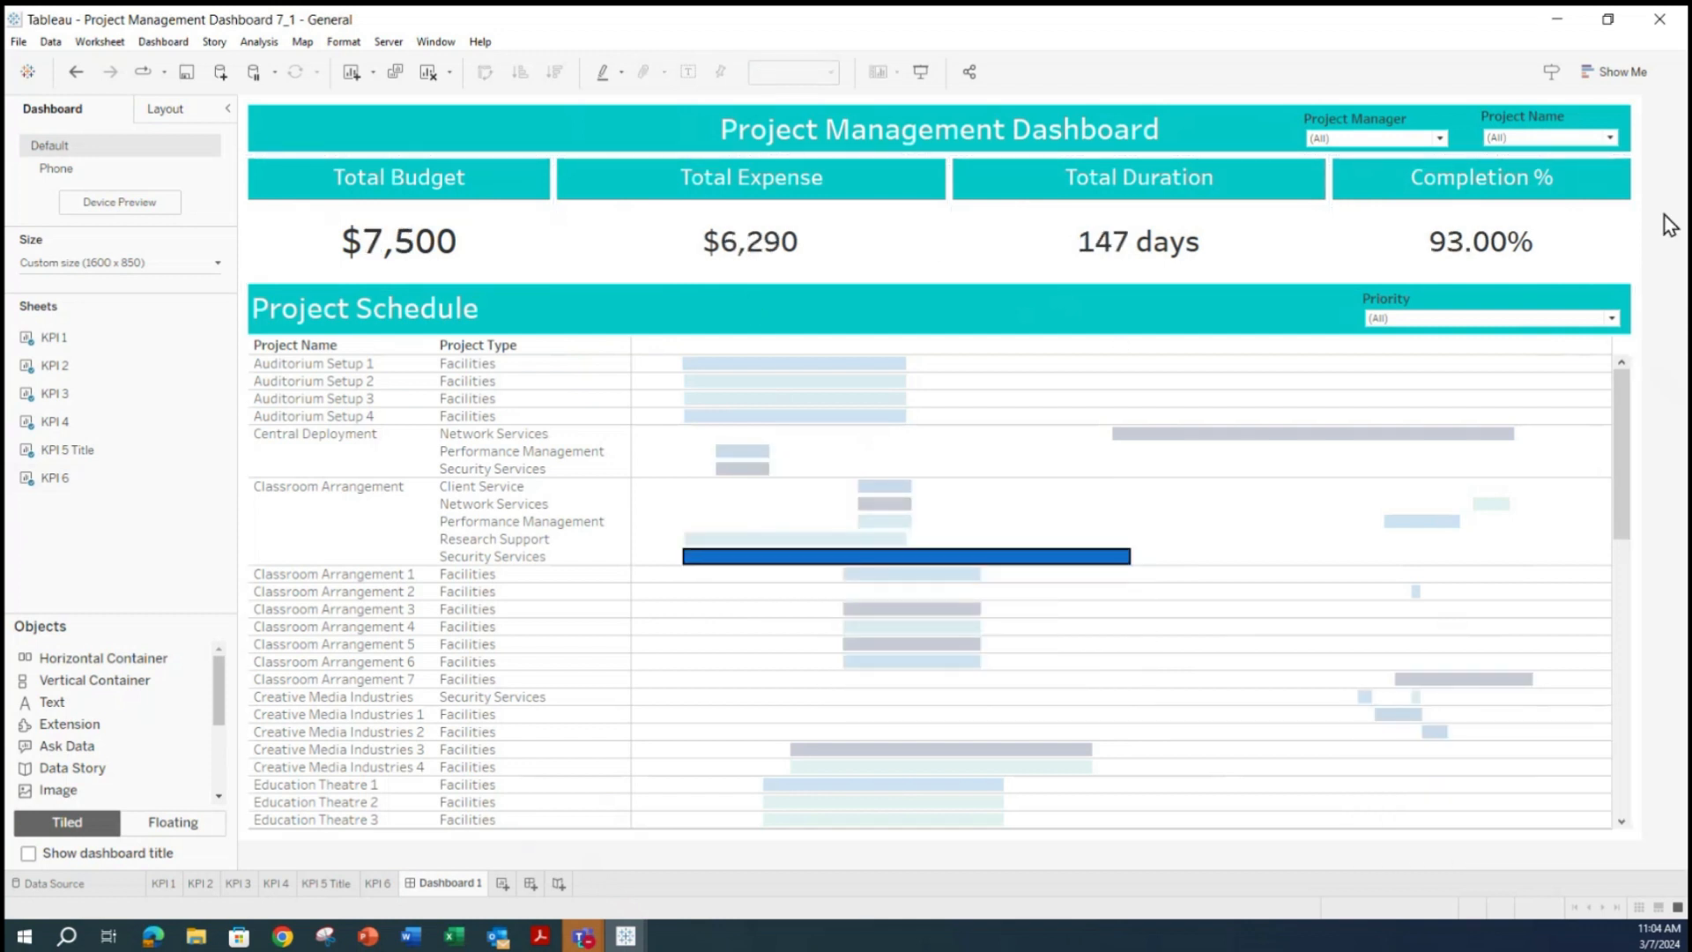